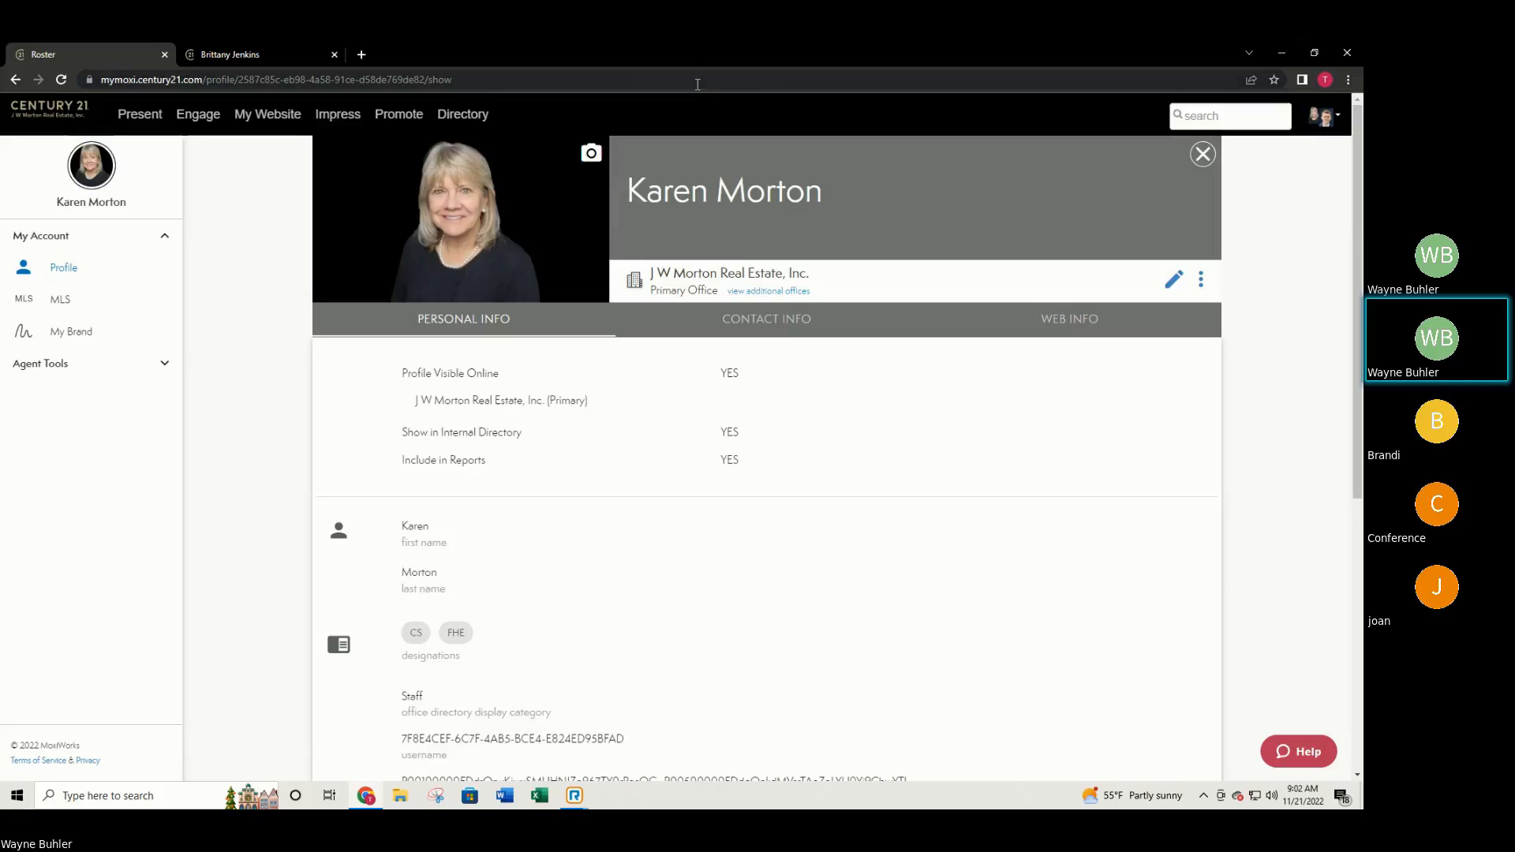
# Switch to the example agent's homepage and scroll through Featured Properties, Meet your Realtor and mortgage rates, then back up.
pyautogui.click(206, 61)
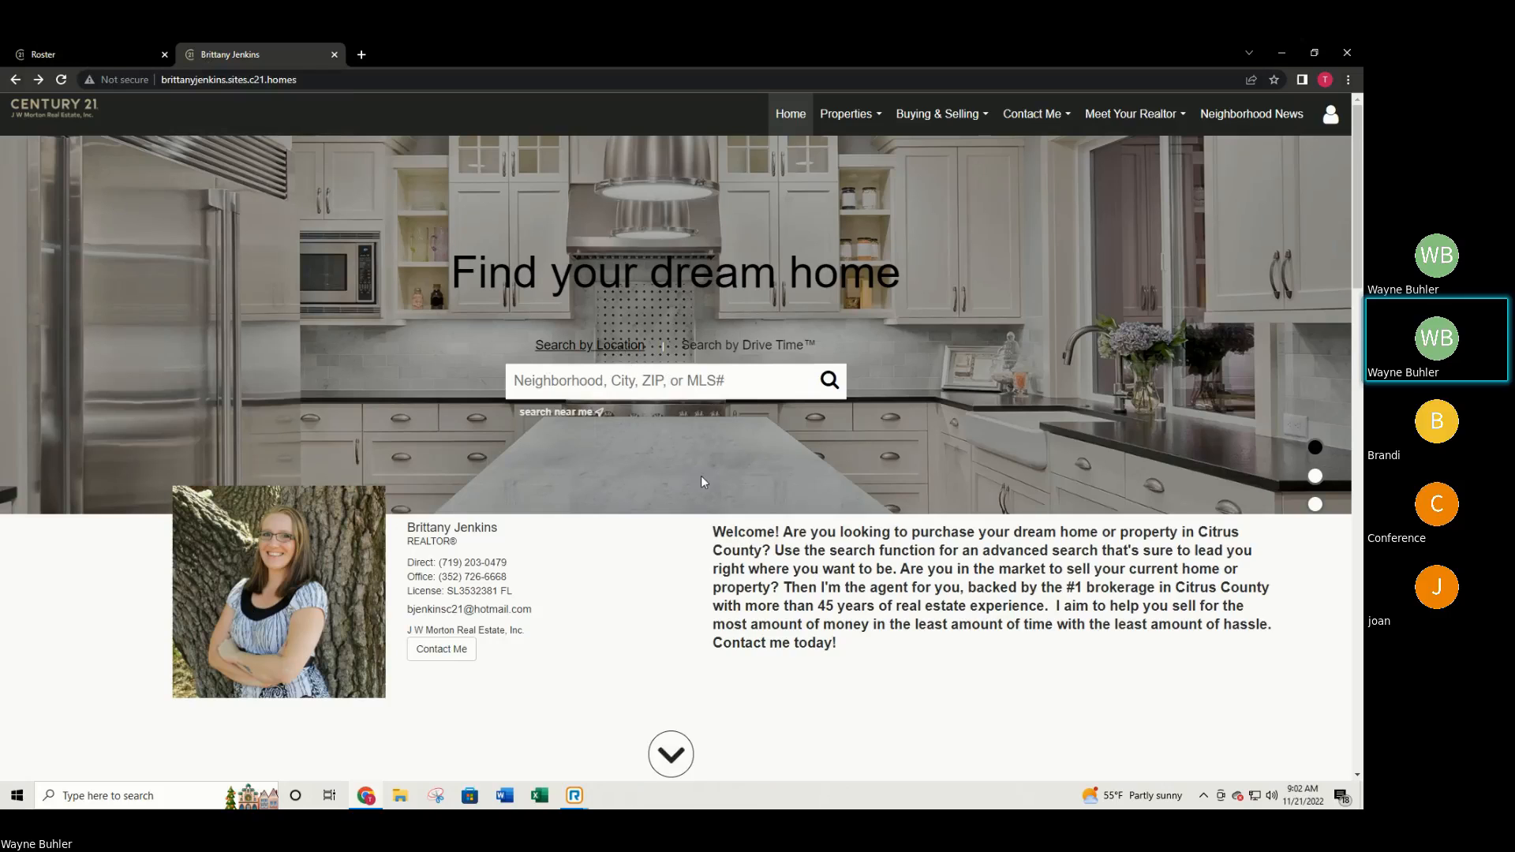
pyautogui.scroll(-7, 700, 476)
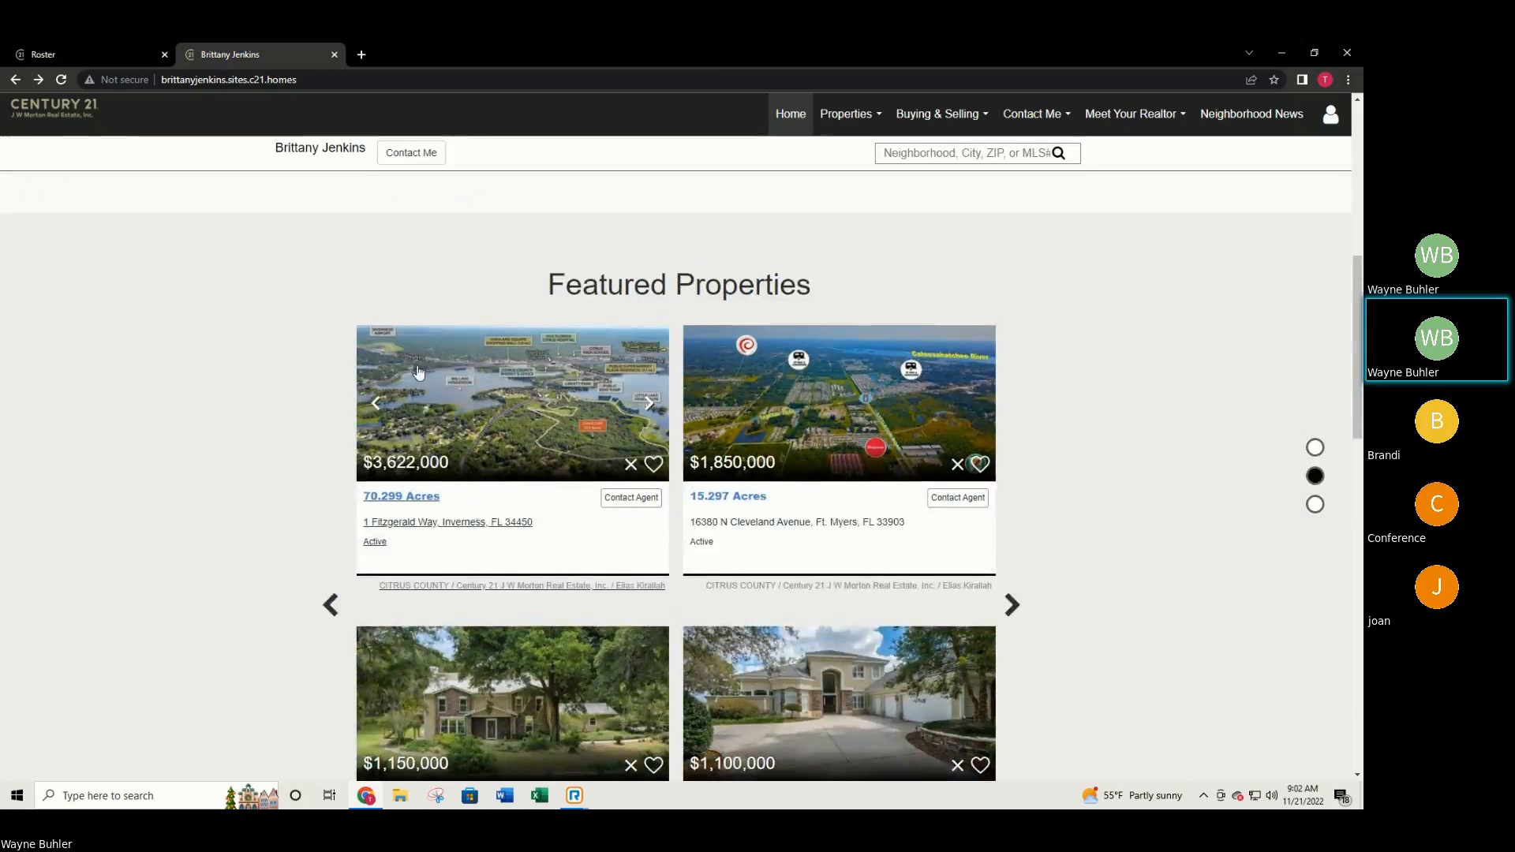
pyautogui.scroll(-2, 418, 373)
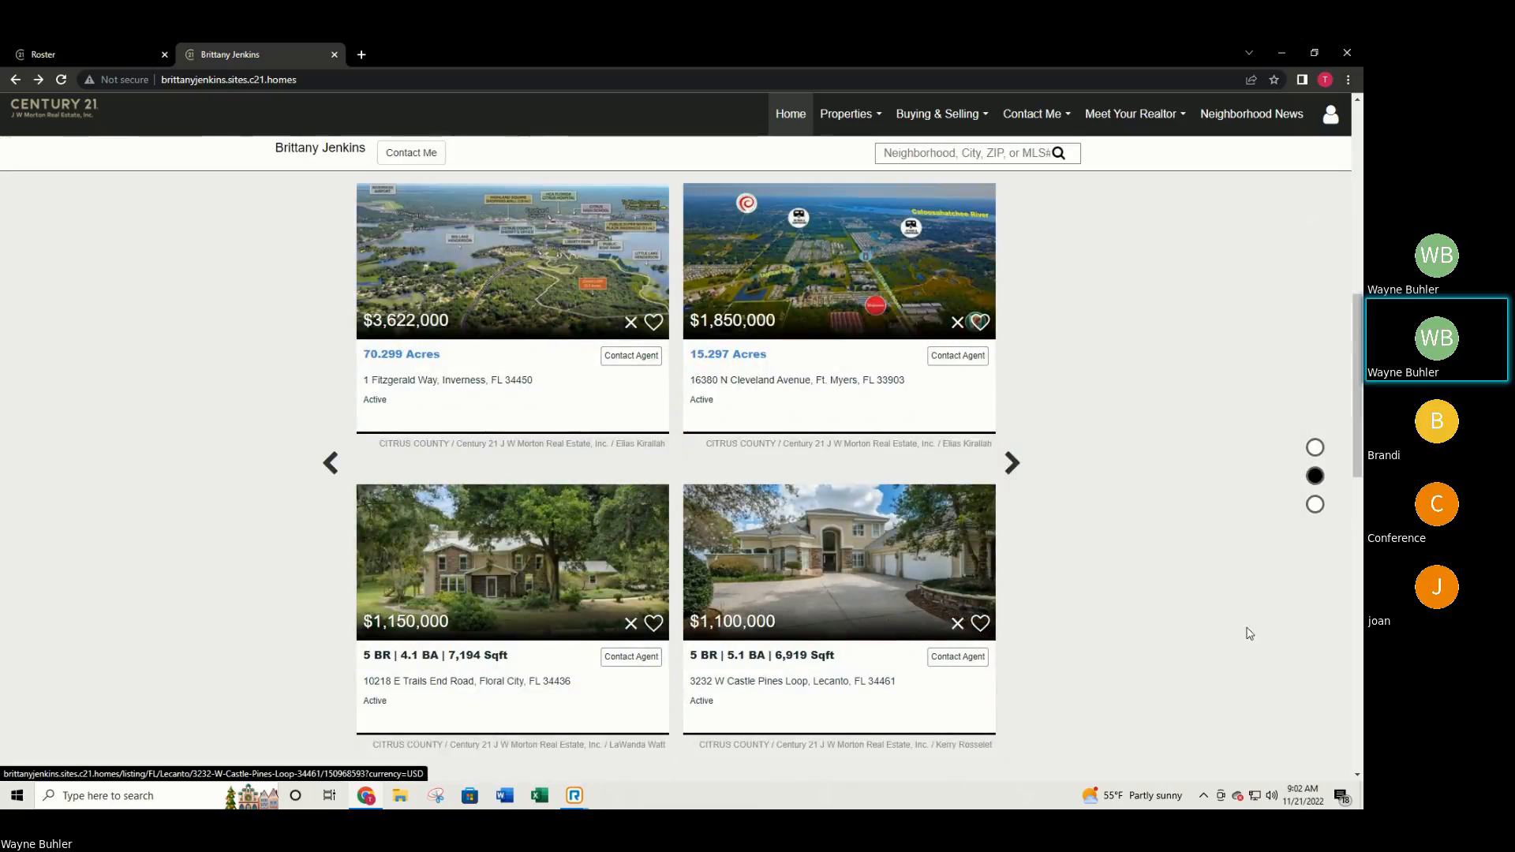
pyautogui.scroll(-6, 1058, 466)
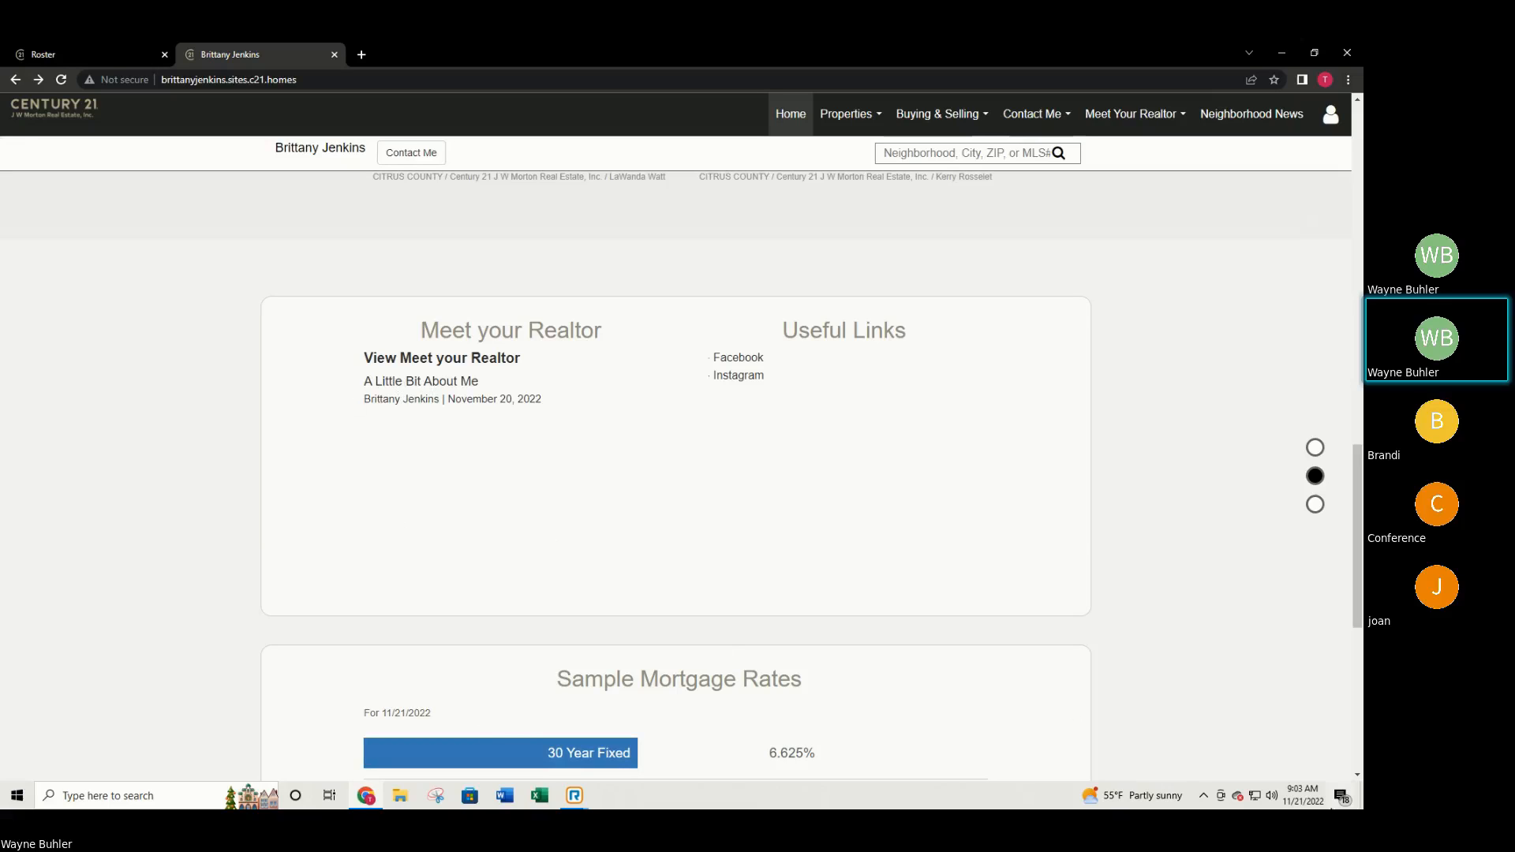
pyautogui.scroll(-5, 1078, 609)
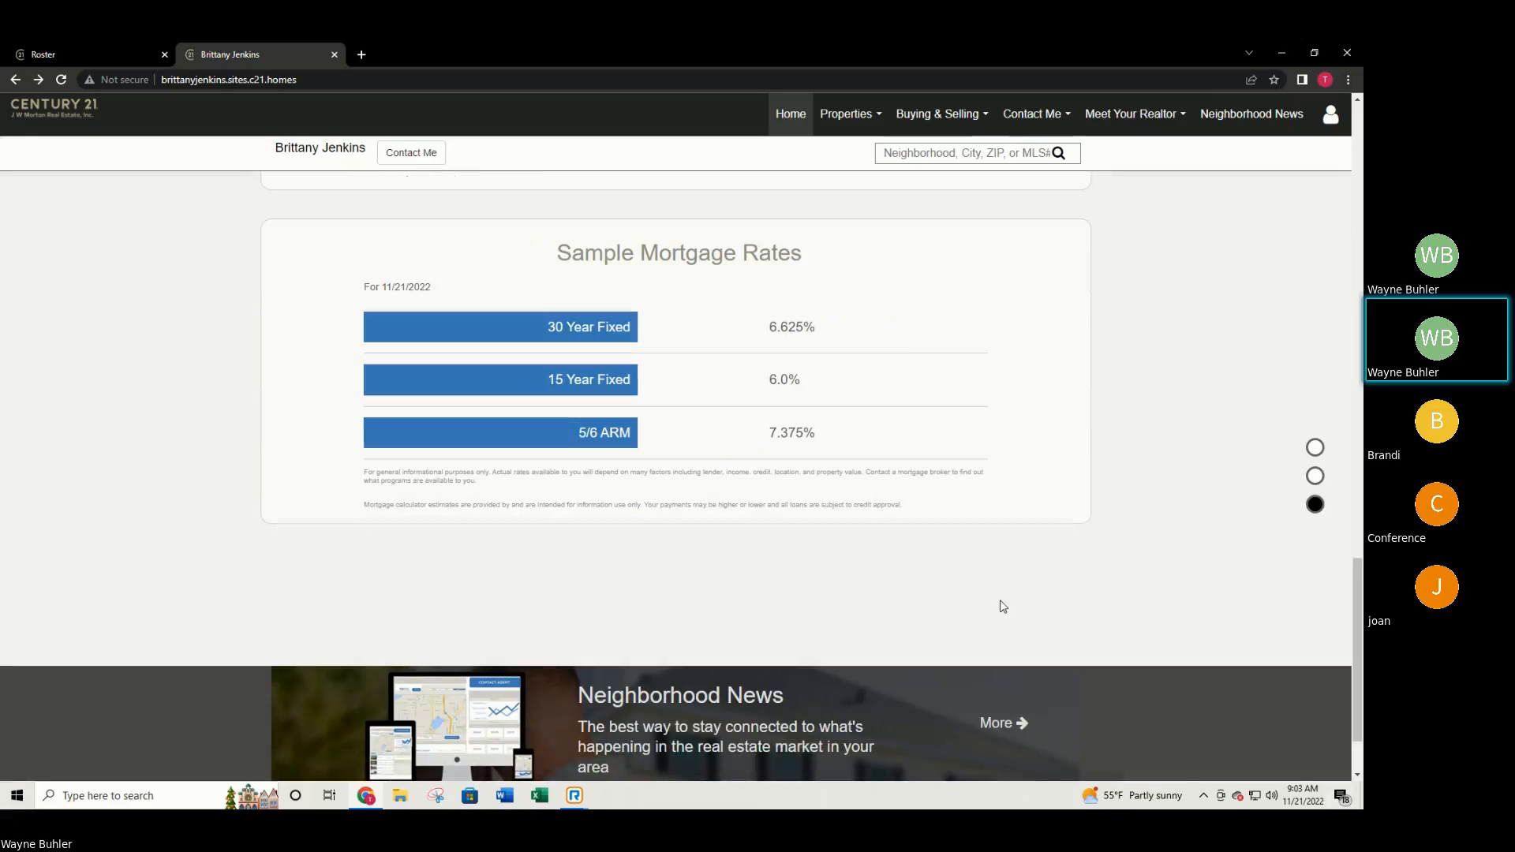
pyautogui.scroll(2, 978, 627)
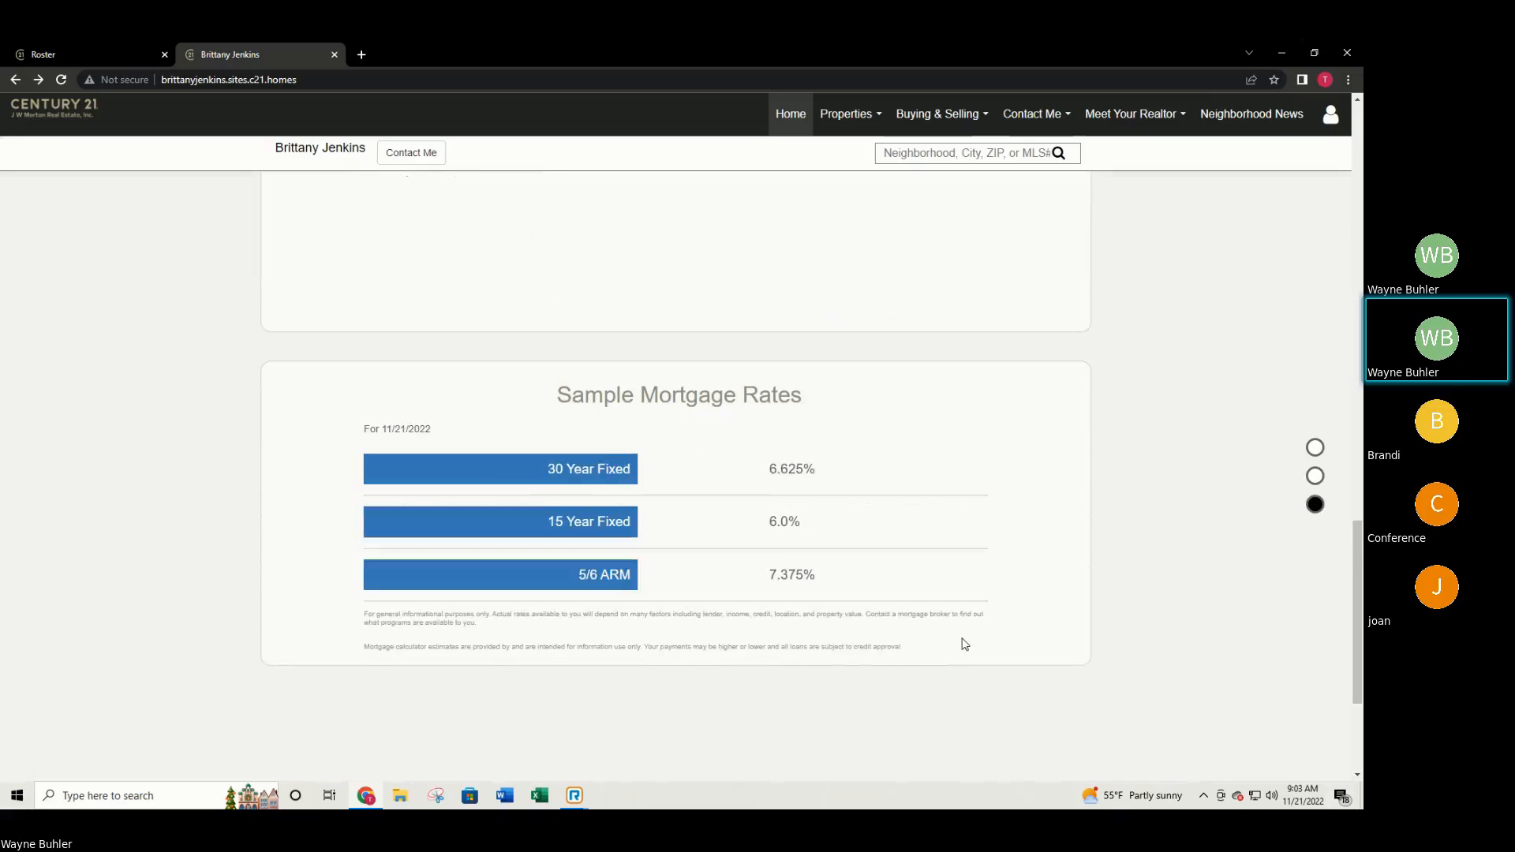
pyautogui.scroll(3, 963, 642)
pyautogui.scroll(8, 963, 644)
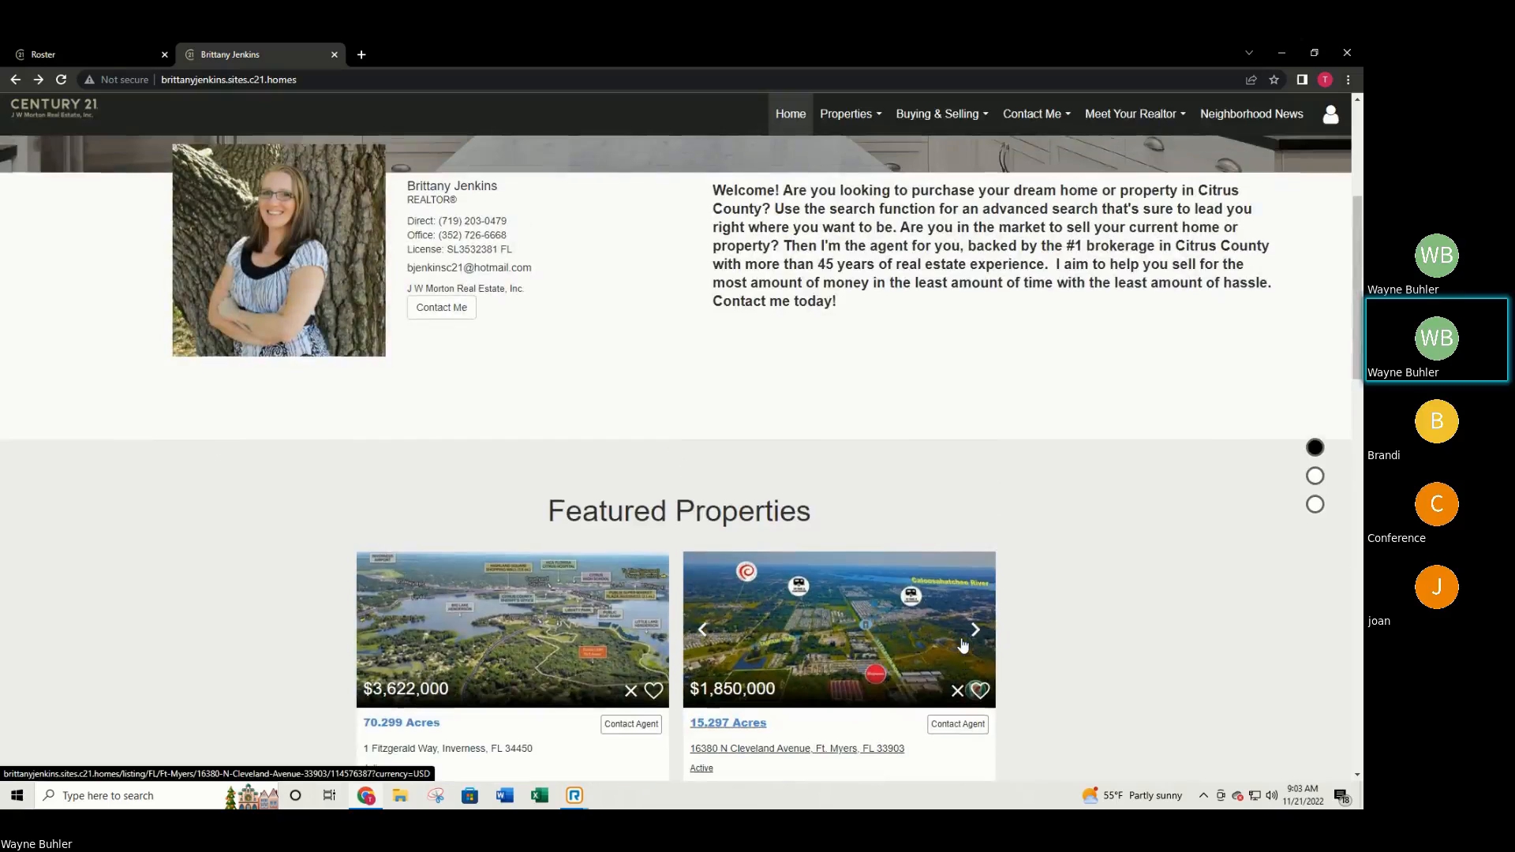
pyautogui.scroll(4, 962, 646)
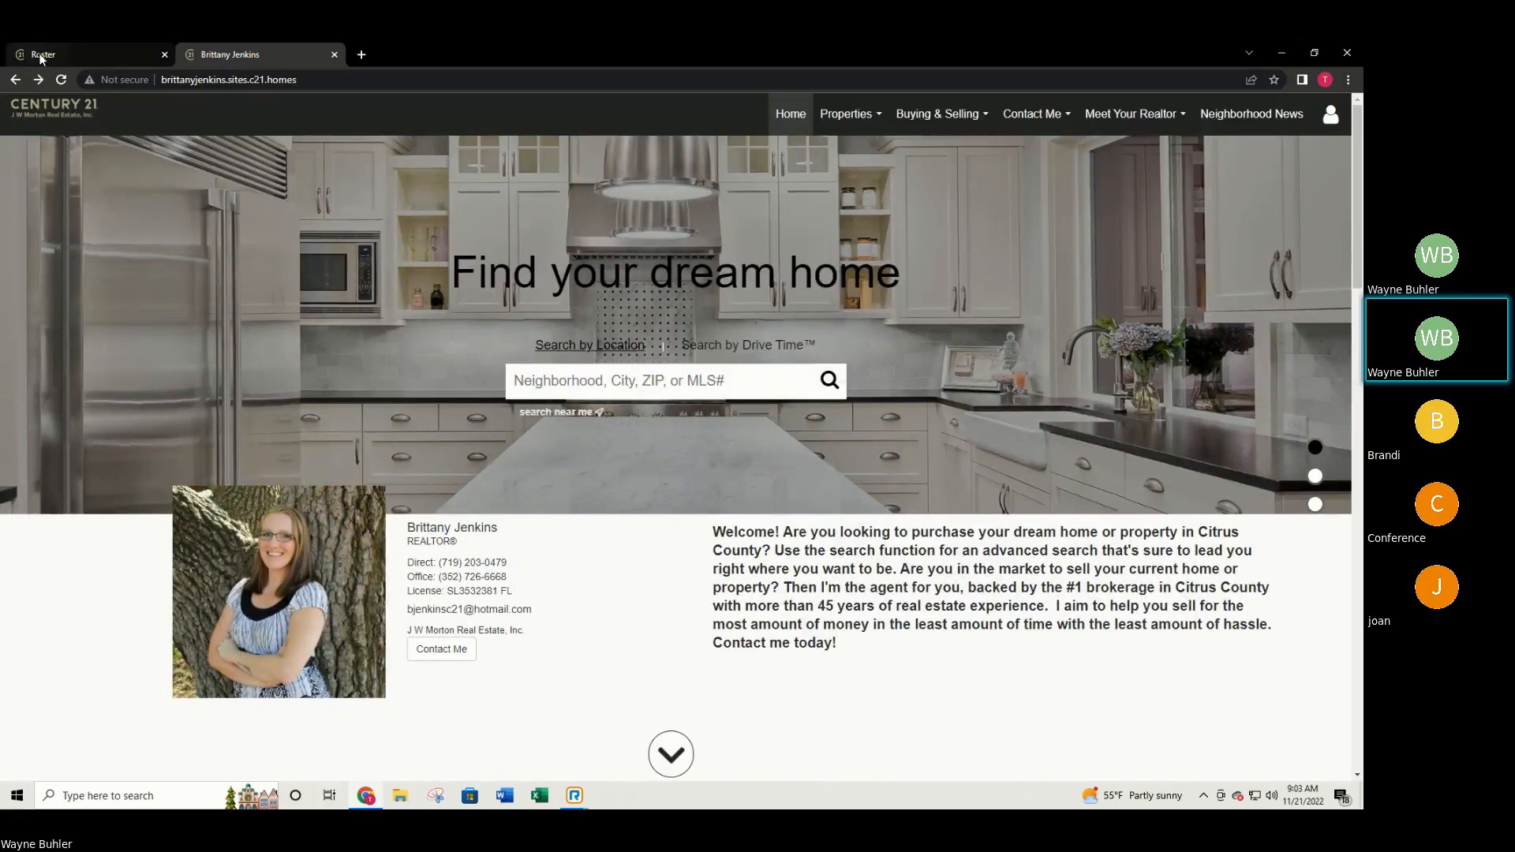
# Load mymoxi.century21.com in a new tab, without the suggested profile path.
pyautogui.click(361, 55)
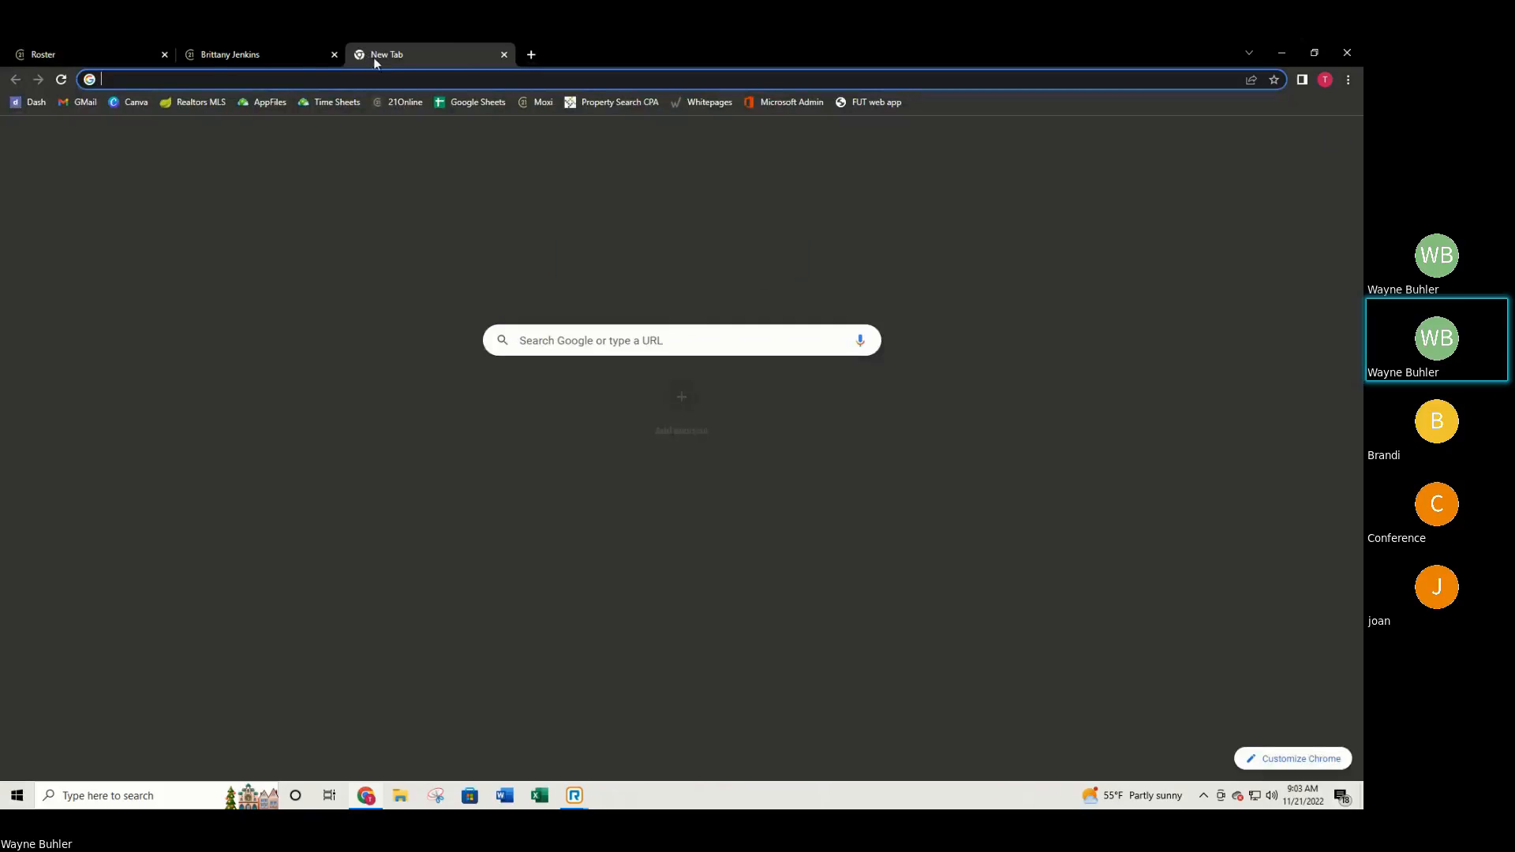
pyautogui.write('mymoxi.c')
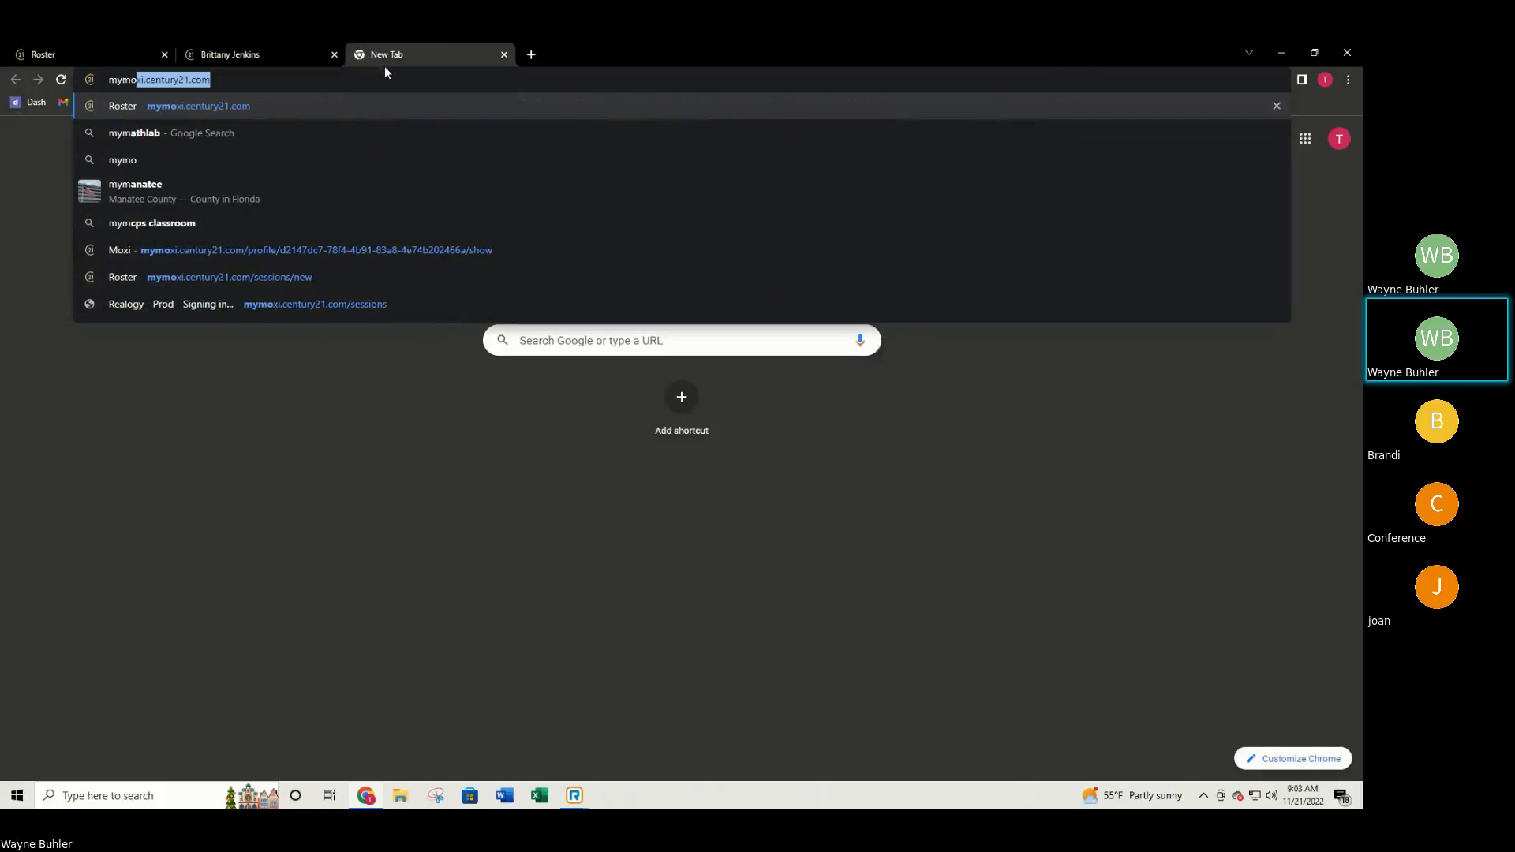
pyautogui.write('entury21.com')
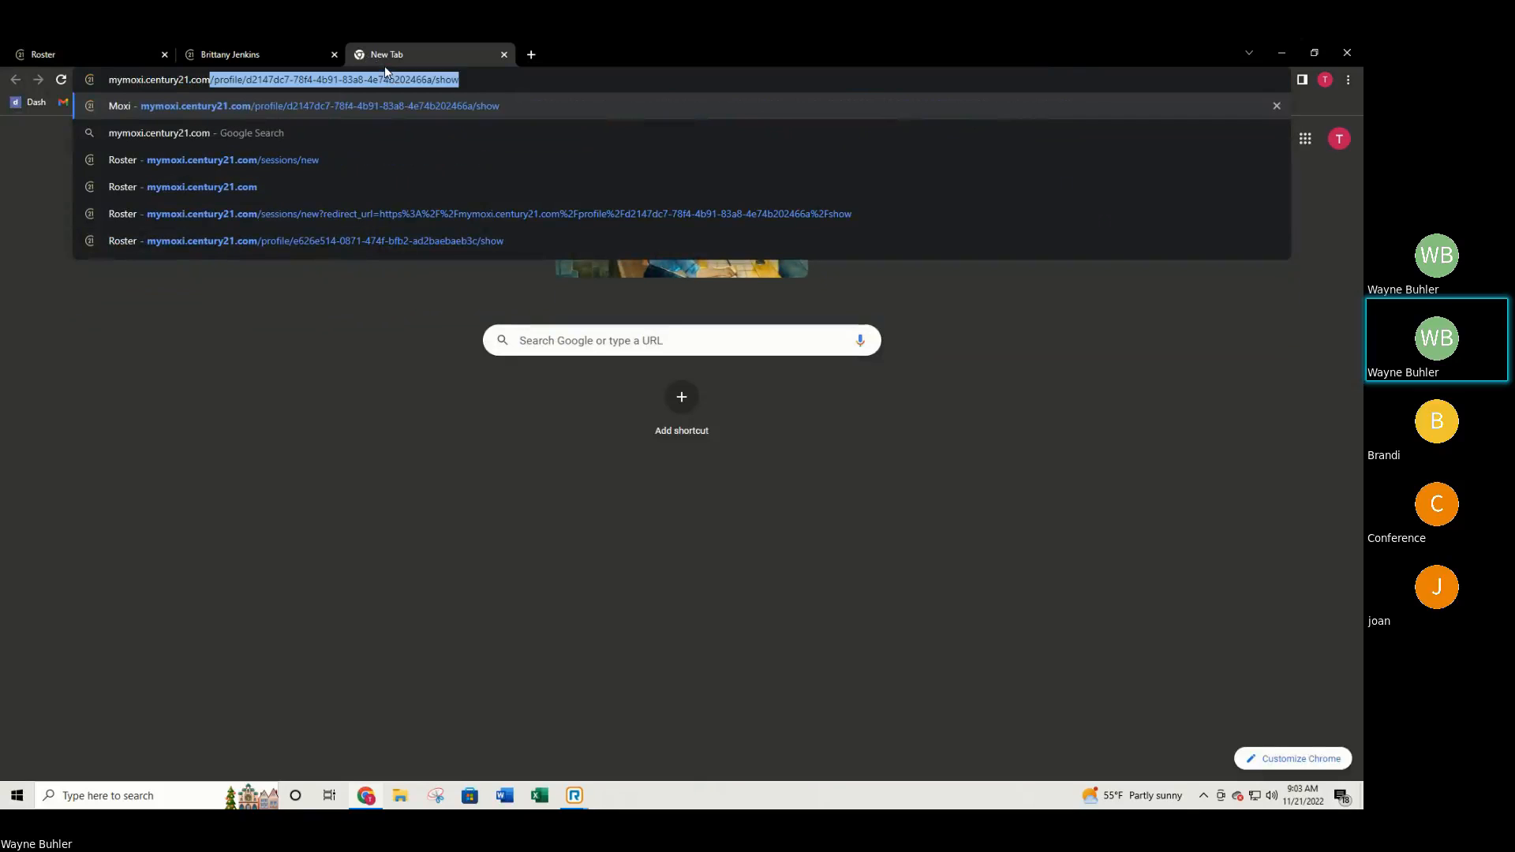
pyautogui.press('BackSpace')
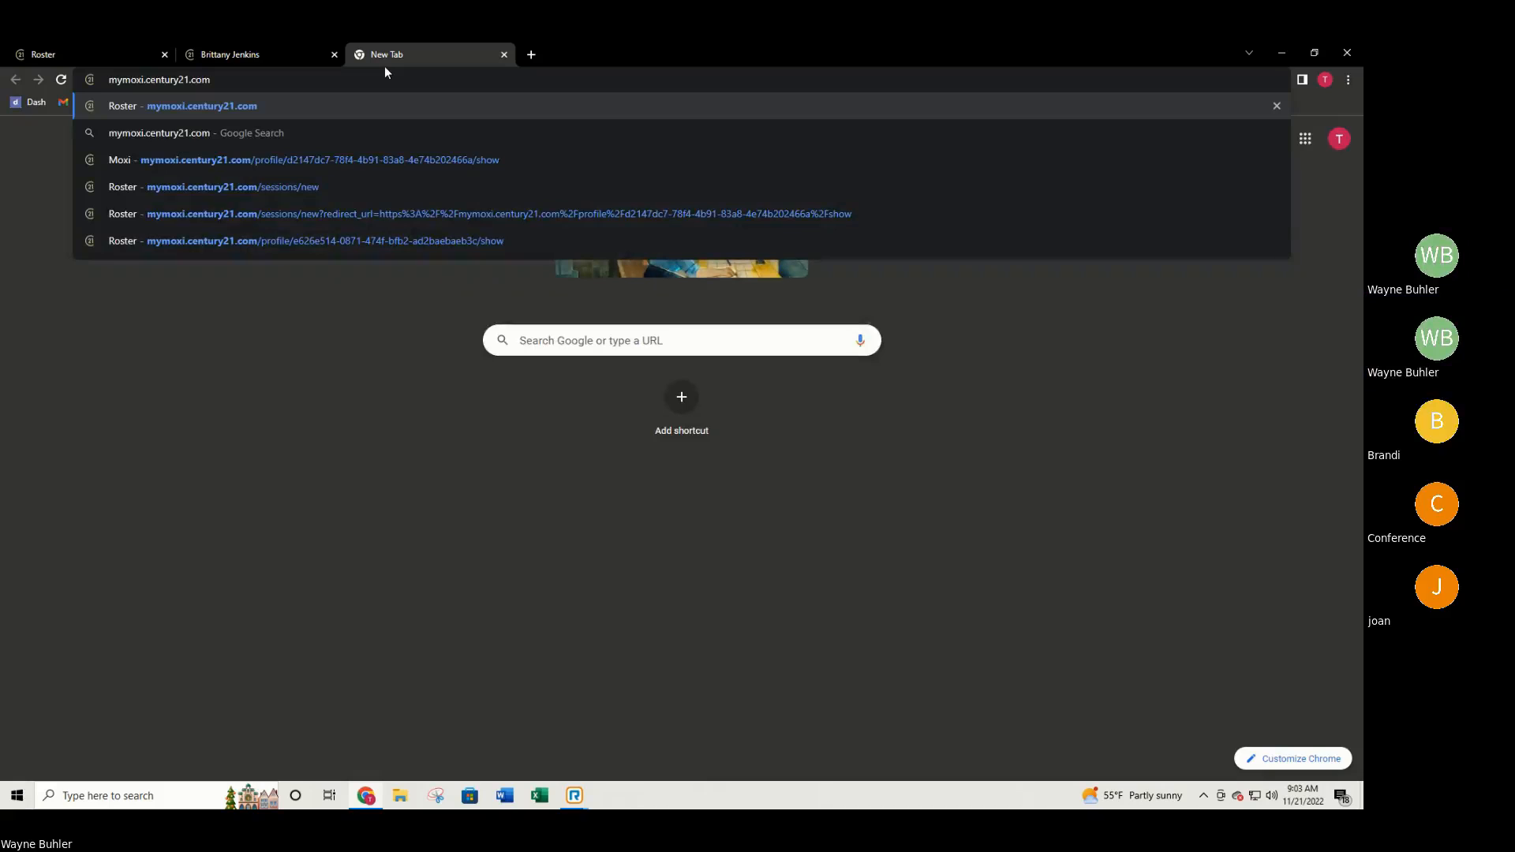
pyautogui.press('Return')
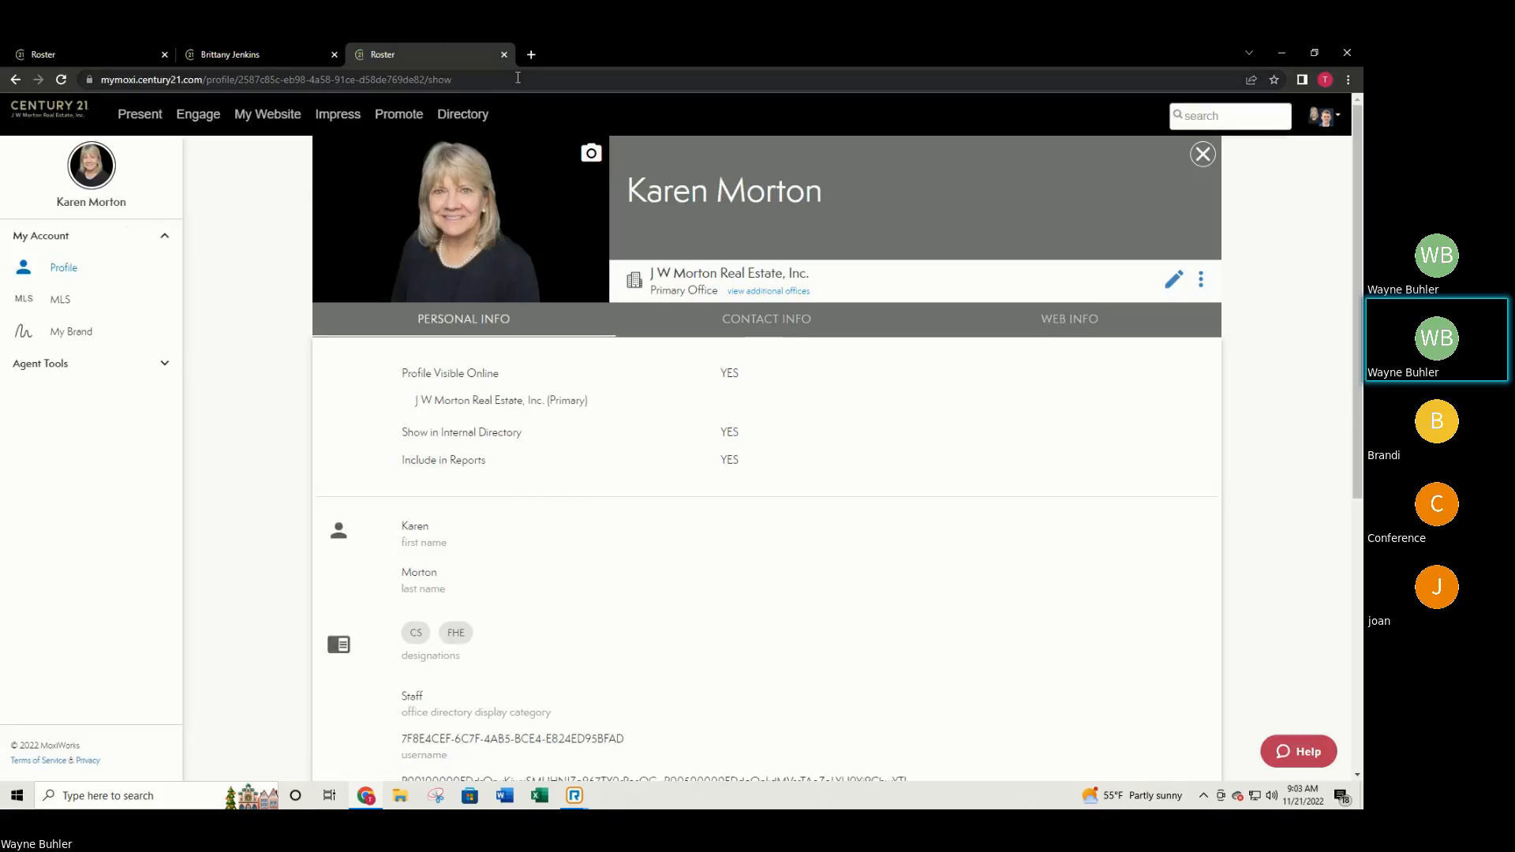
# Go to 21online in another new tab and sign in from its public page.
pyautogui.click(531, 53)
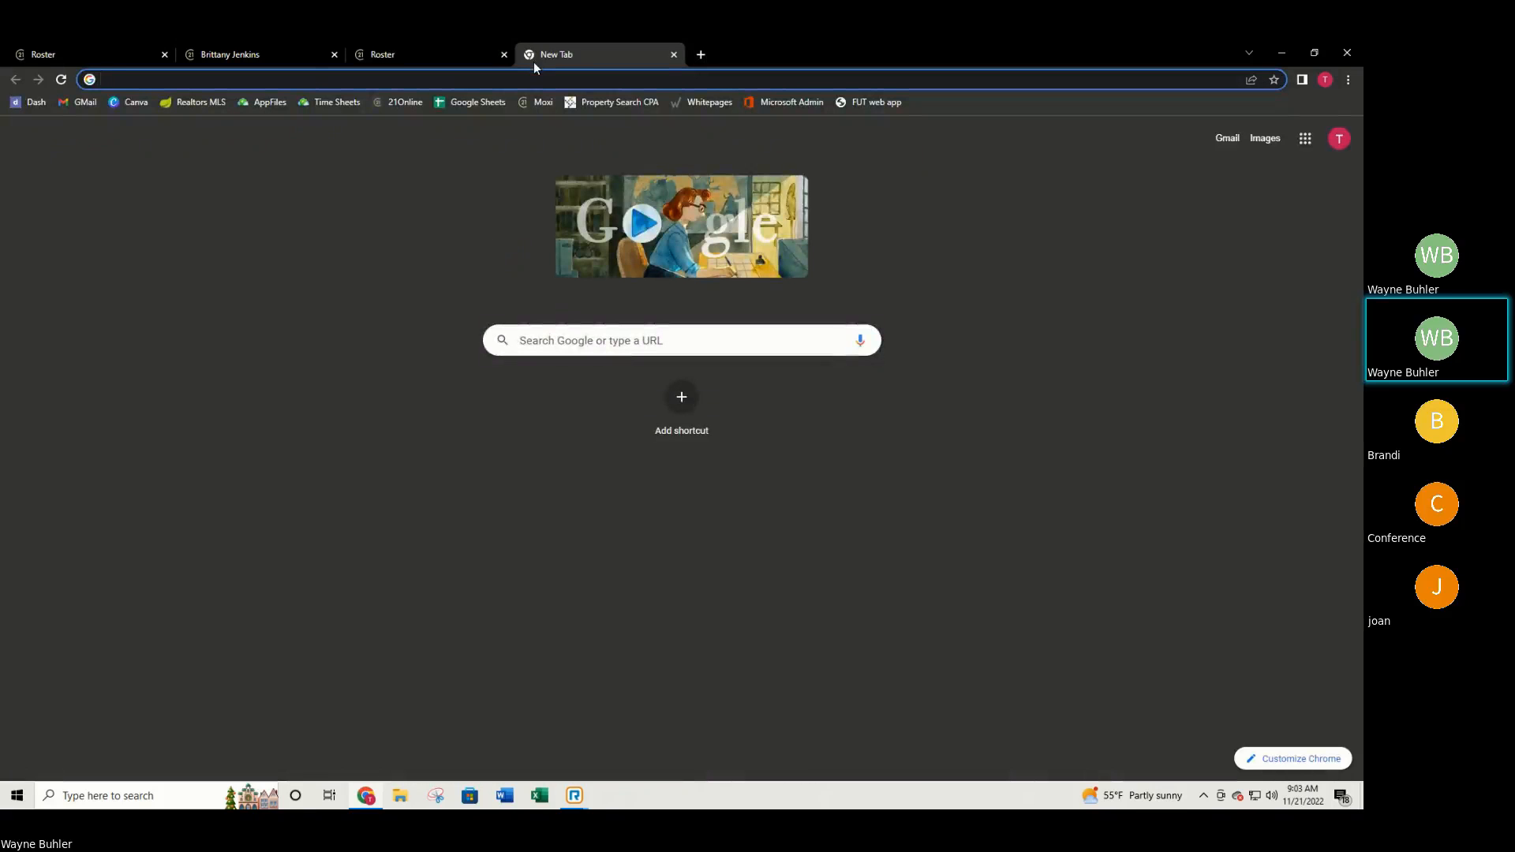
pyautogui.write('21onlinre')
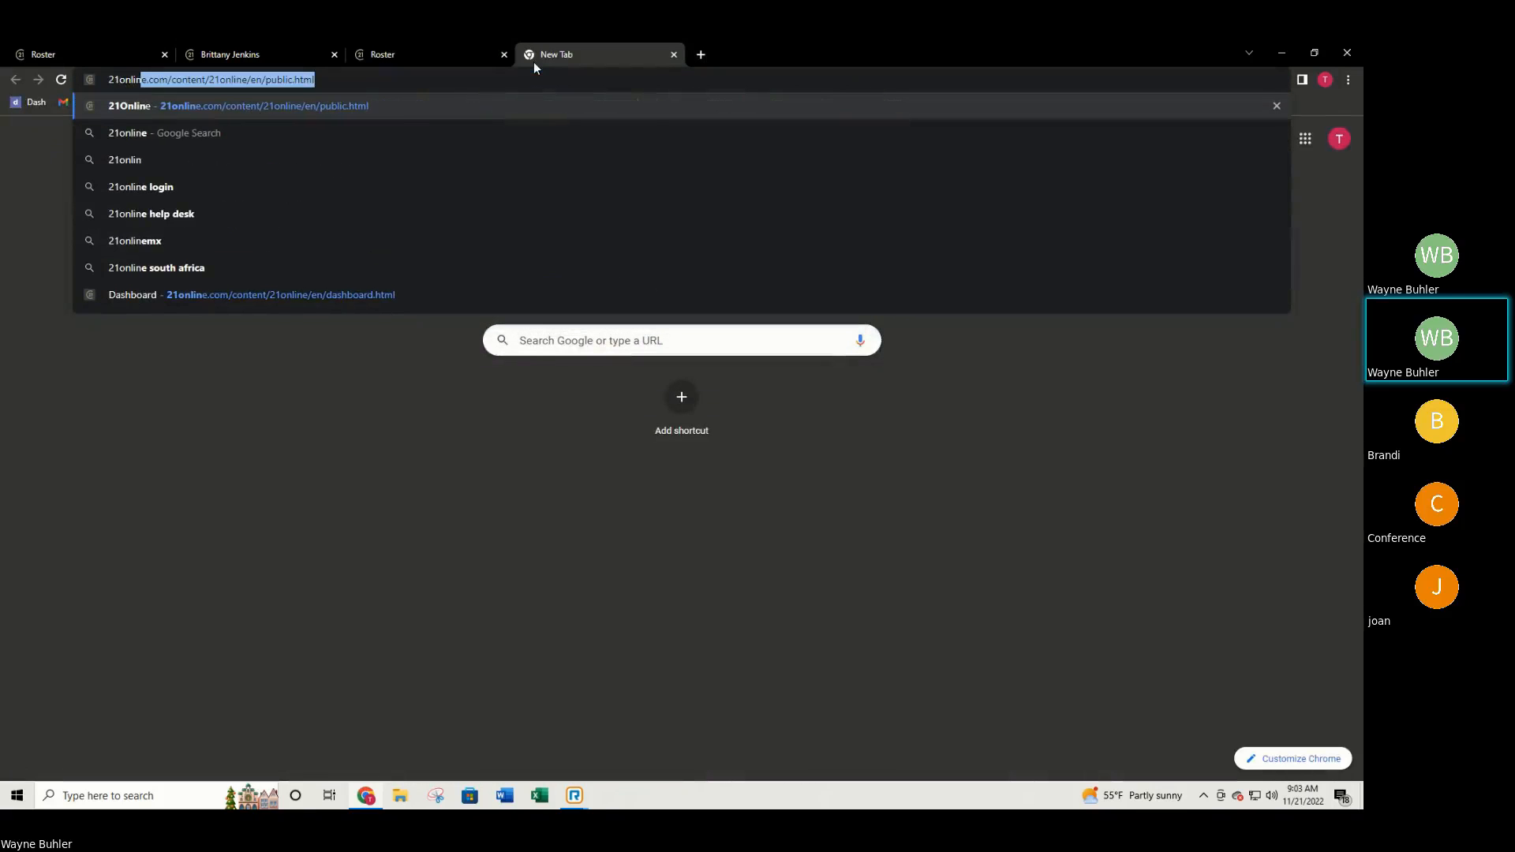
pyautogui.press('BackSpace')
pyautogui.press('BackSpace')
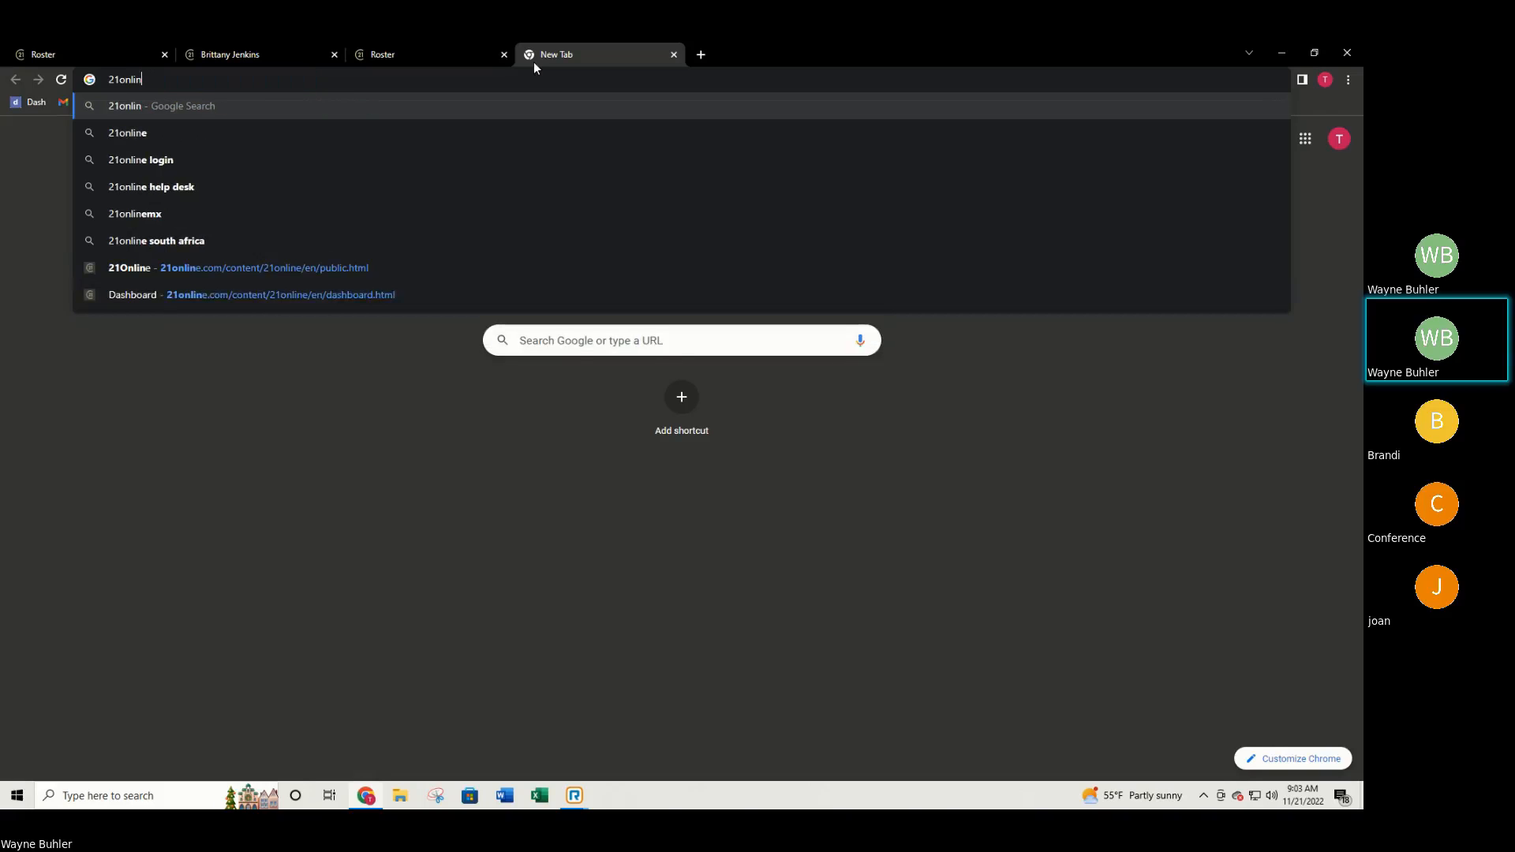
pyautogui.write('e.c')
pyautogui.press('Return')
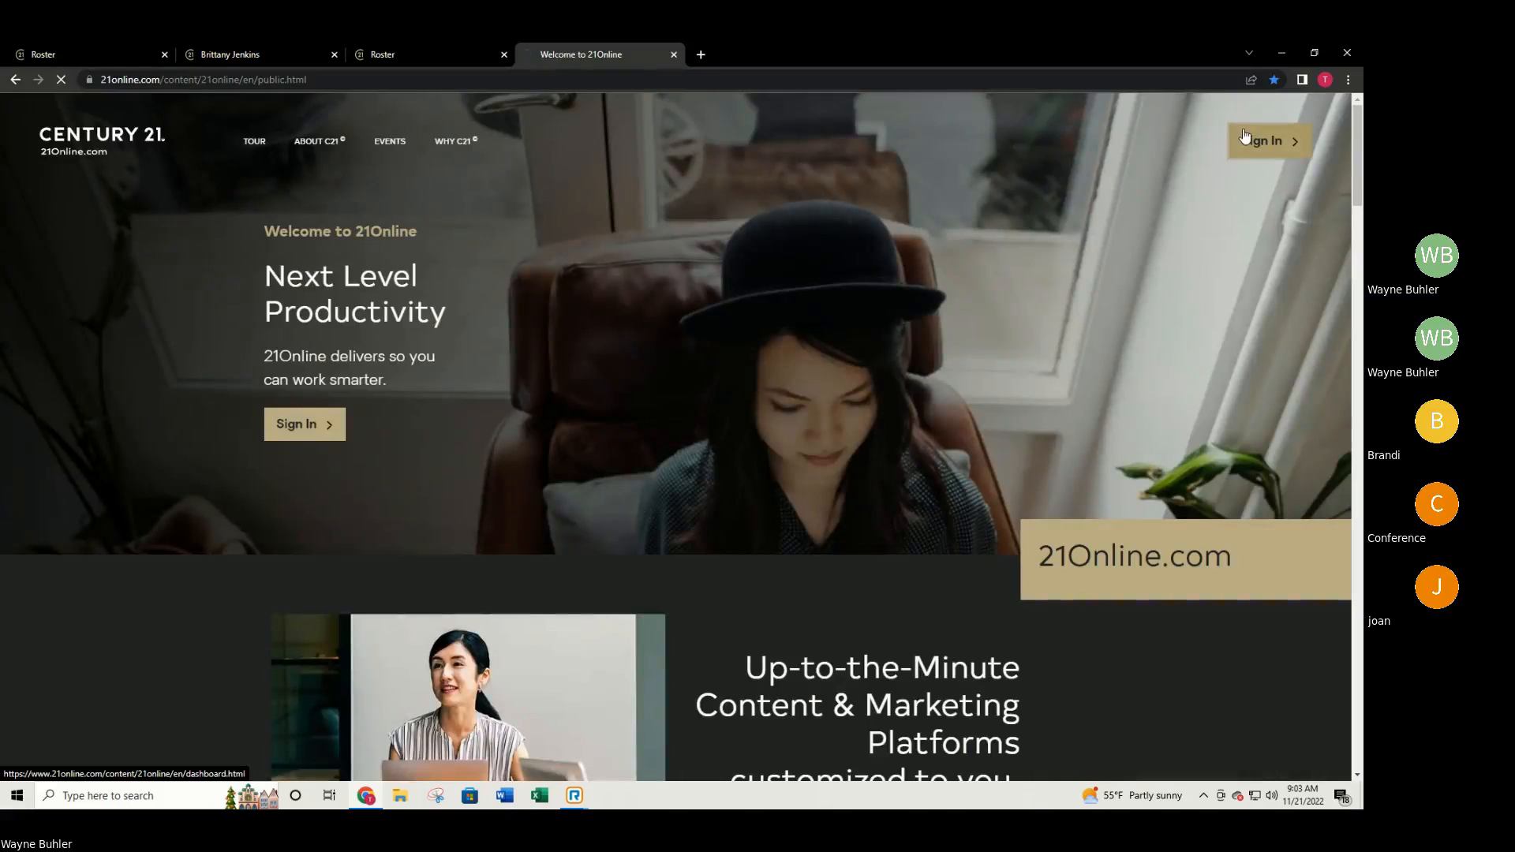
pyautogui.click(1266, 141)
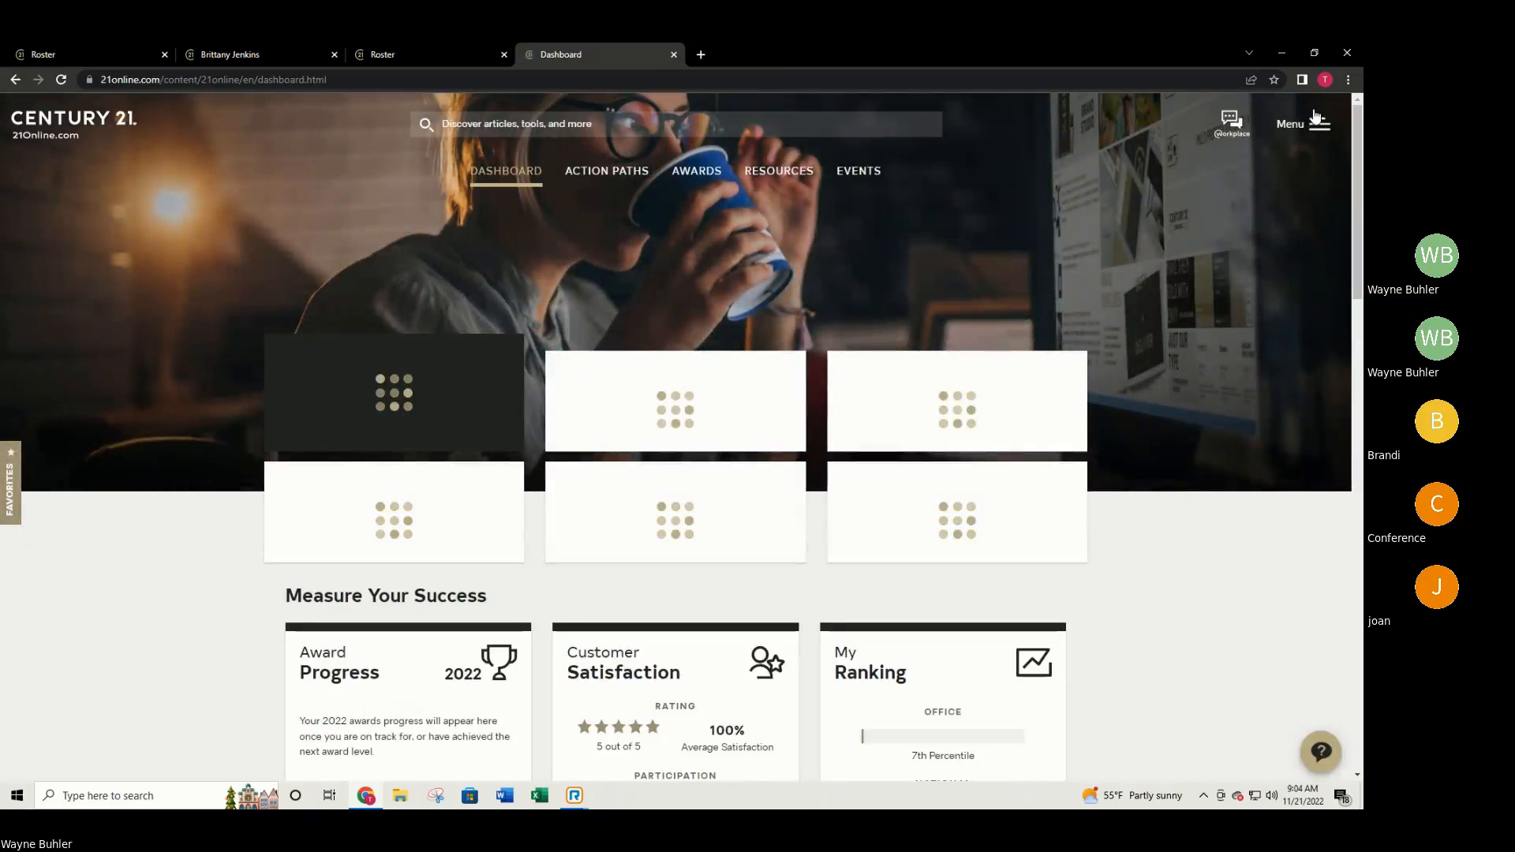
# Go to the Productivity Hub from the main menu and scroll down to the MoxiWebsites card.
pyautogui.click(1313, 118)
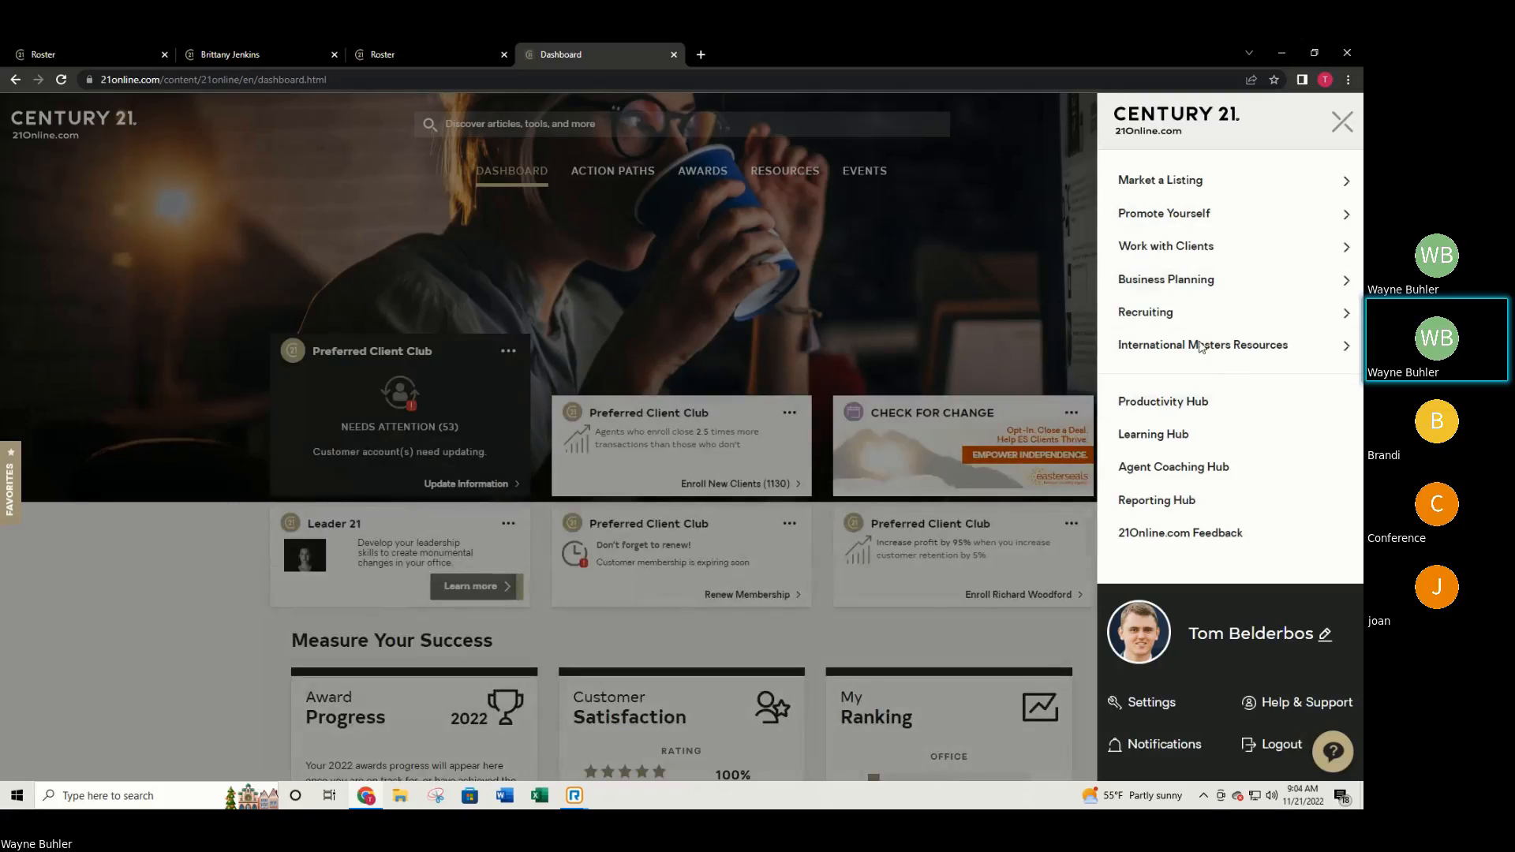
pyautogui.click(1208, 403)
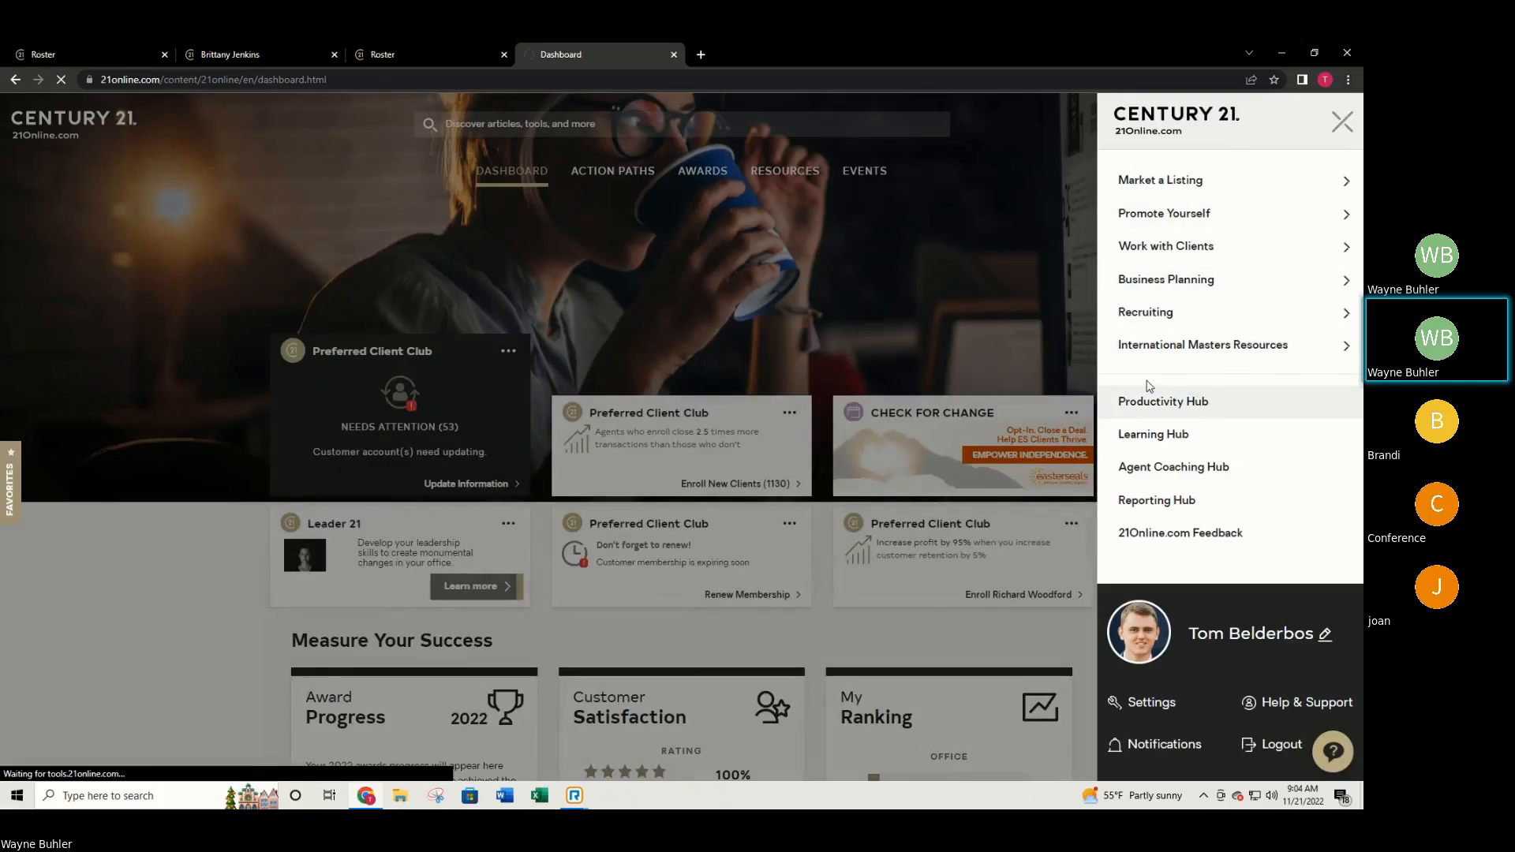
pyautogui.scroll(-7, 868, 379)
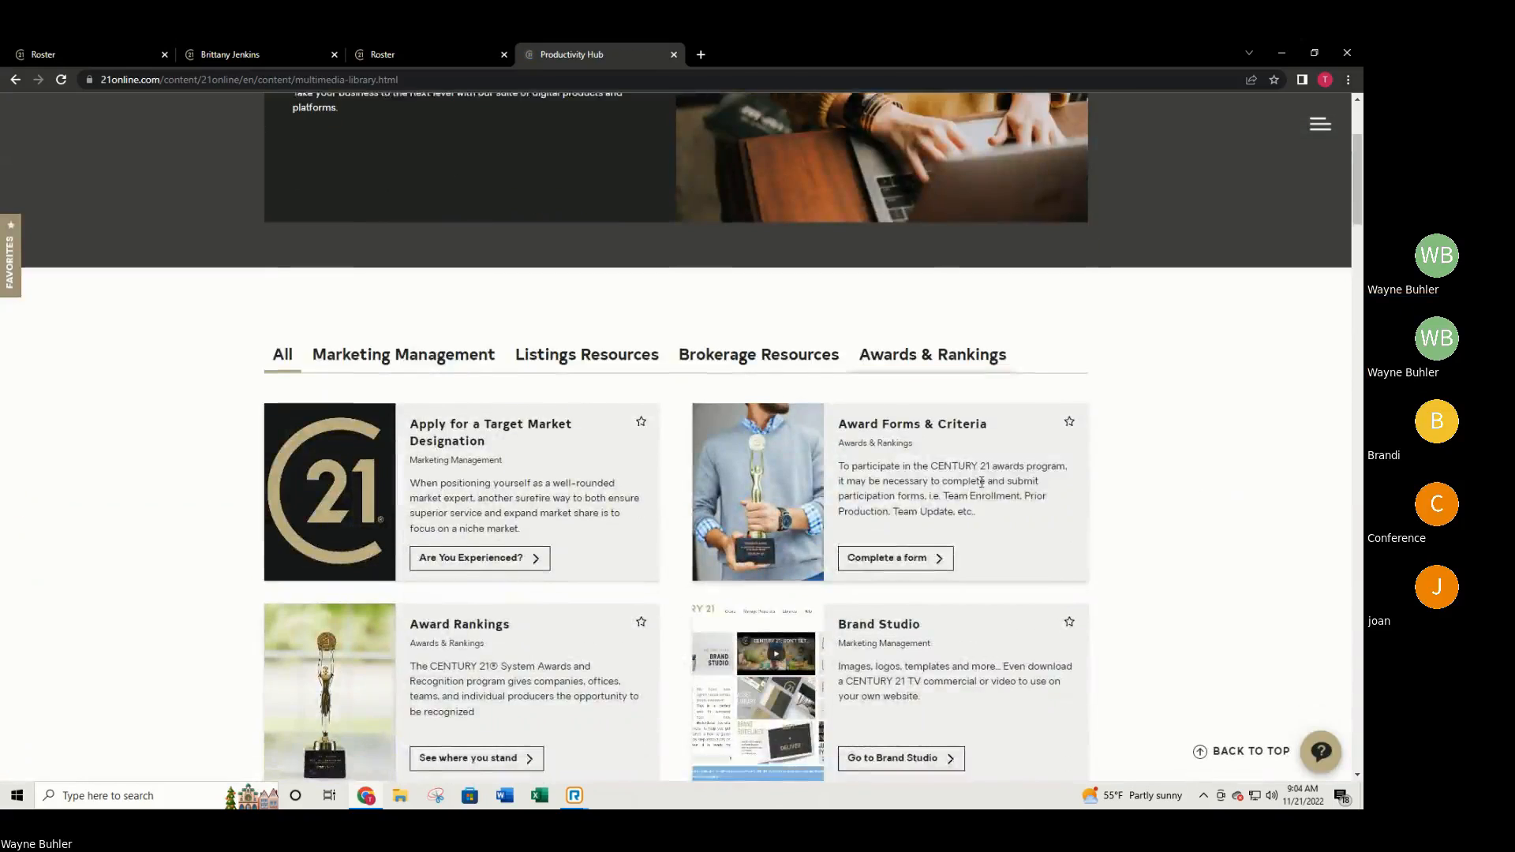
pyautogui.scroll(-8, 856, 462)
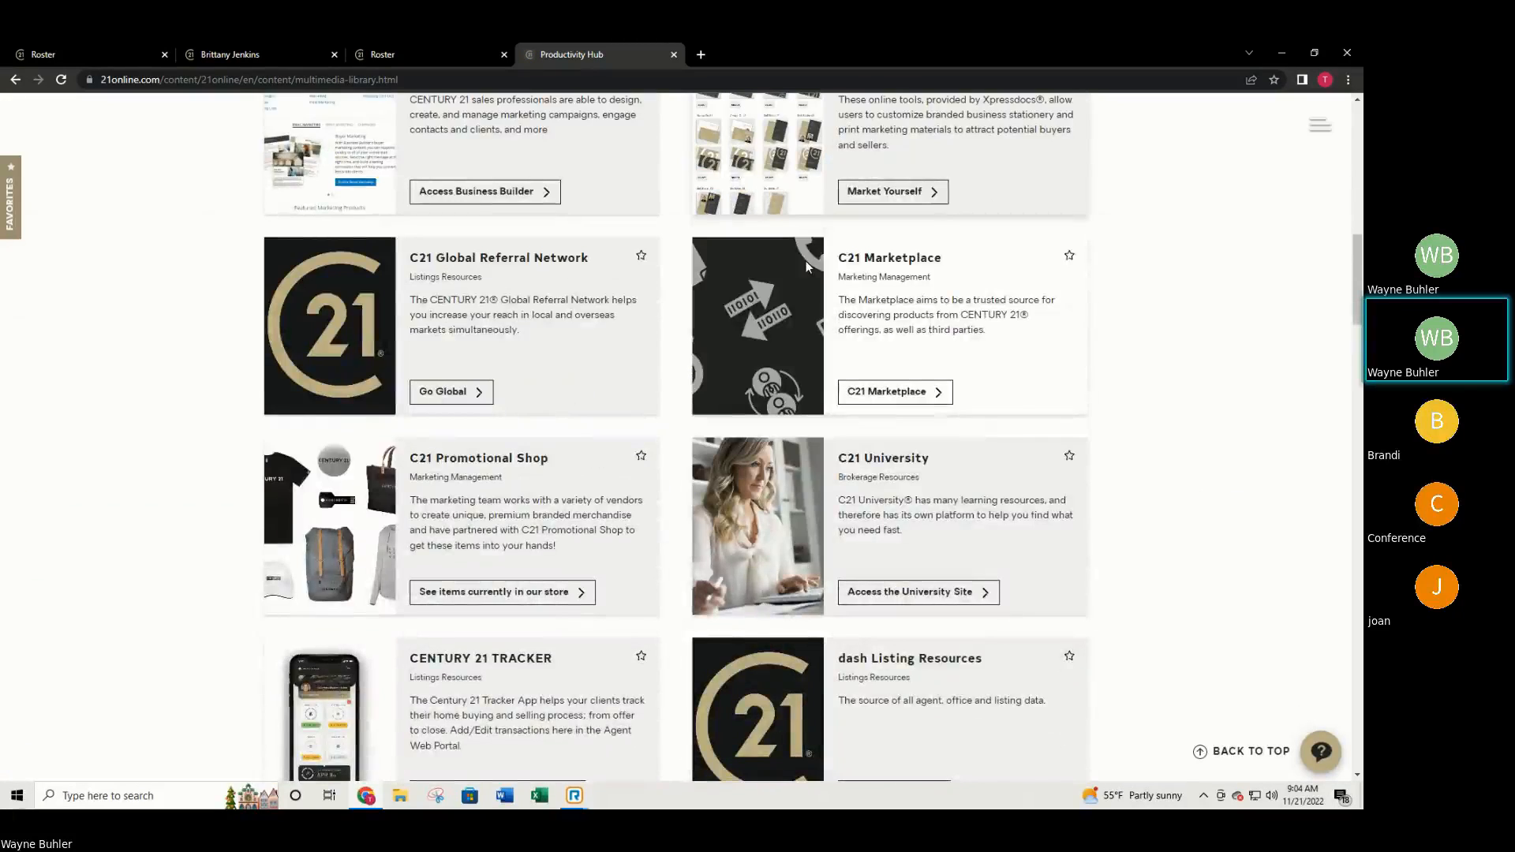
pyautogui.scroll(-12, 802, 271)
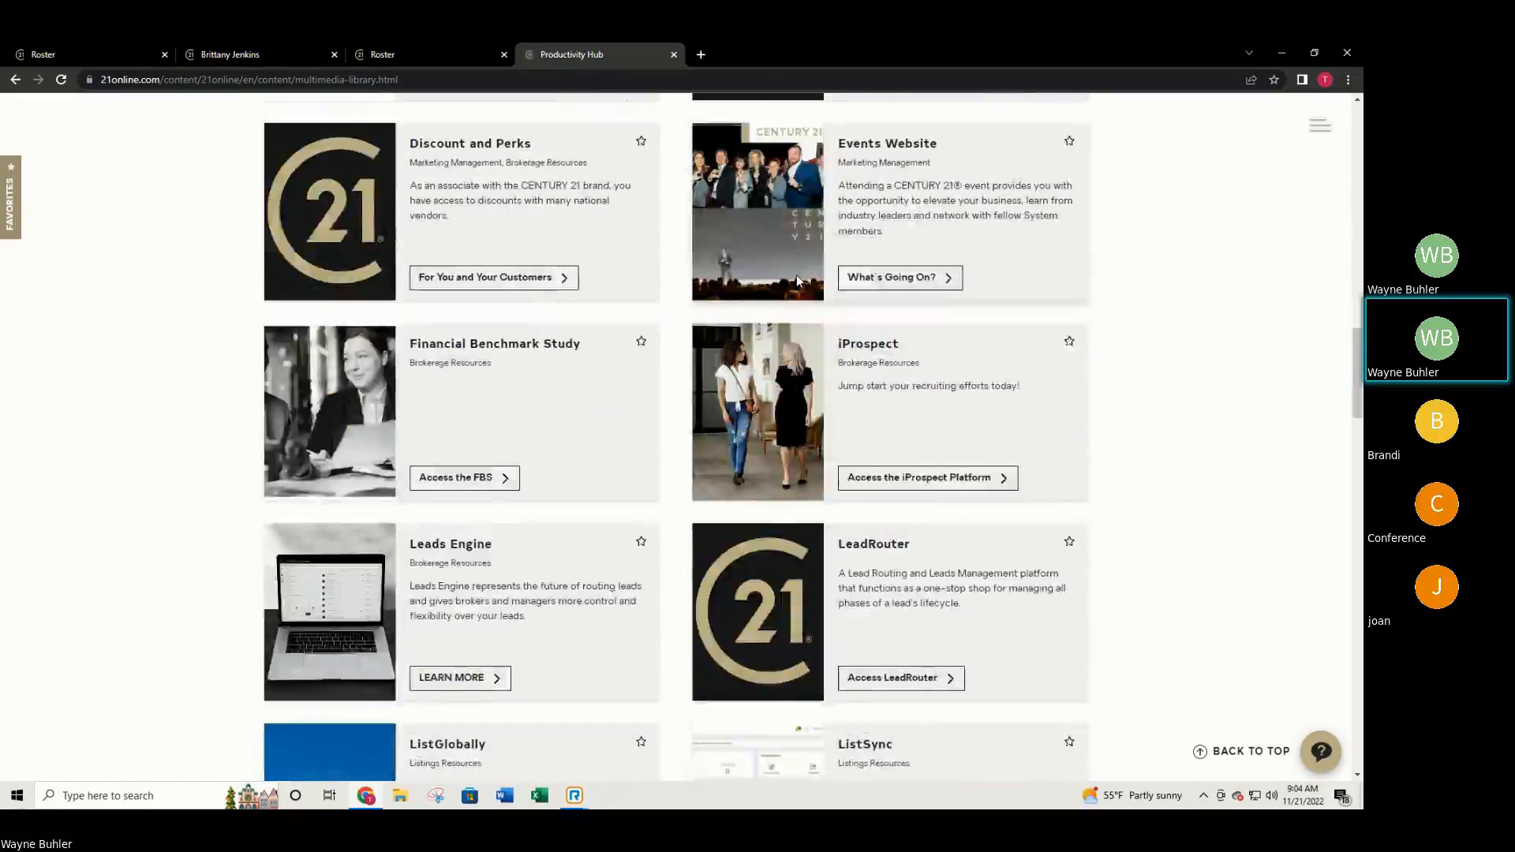
pyautogui.scroll(-5, 797, 281)
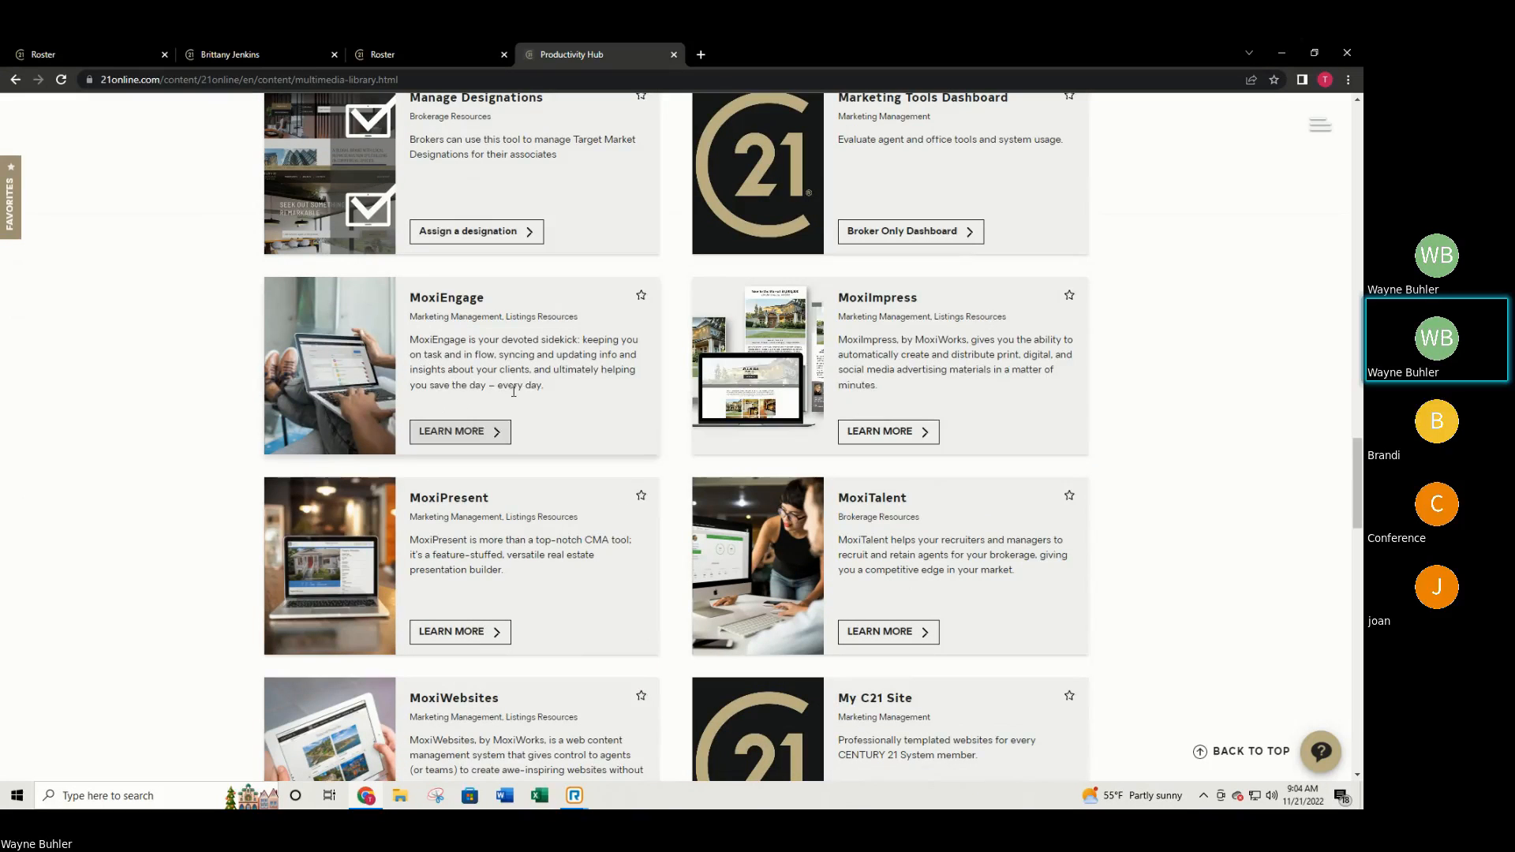
pyautogui.scroll(-1, 552, 407)
pyautogui.scroll(-3, 557, 407)
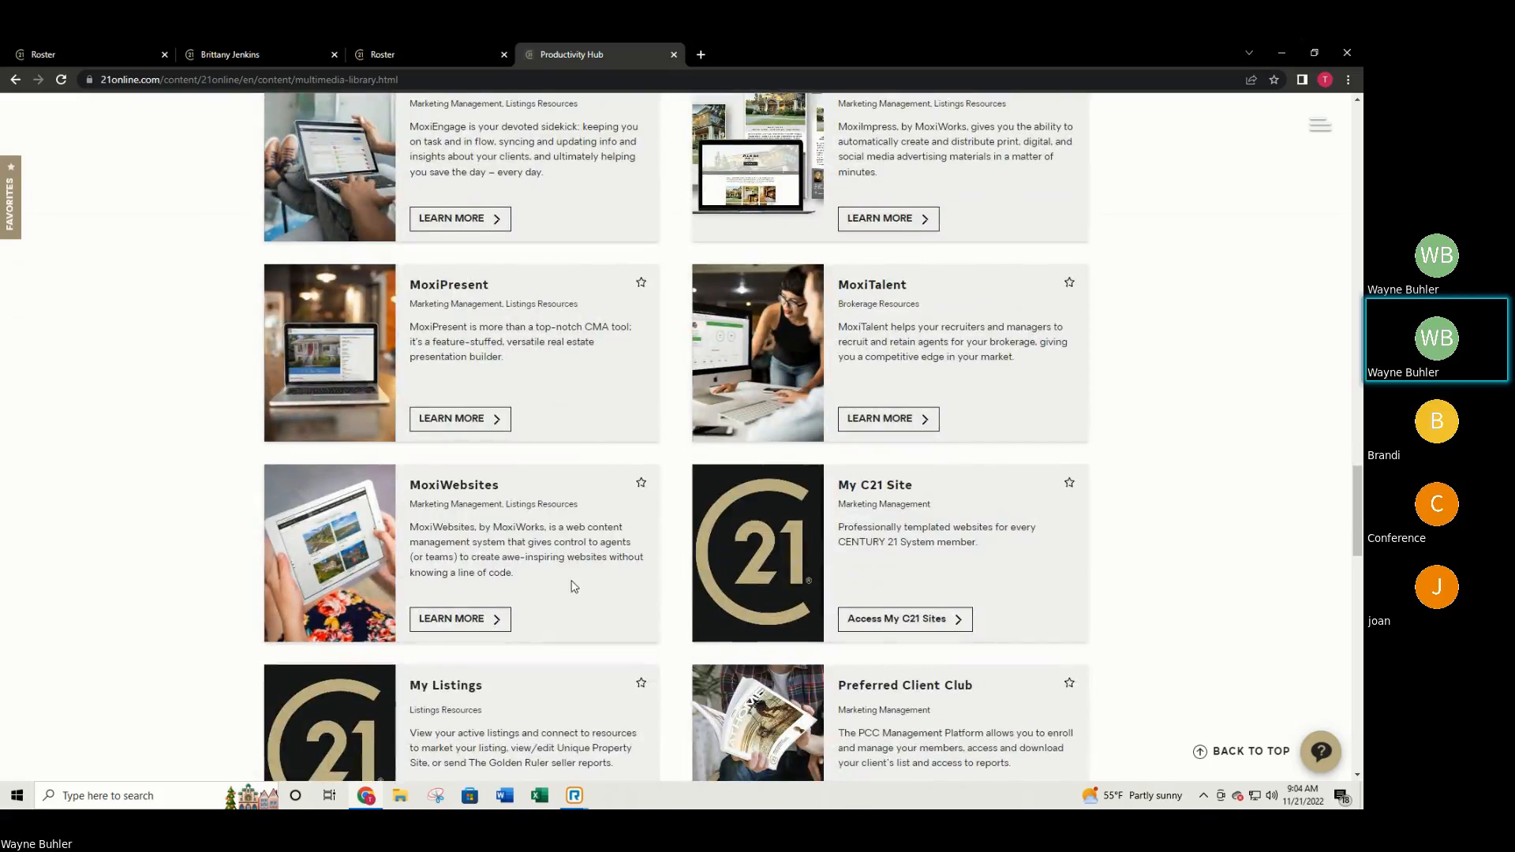
# Choose LEARN MORE on the MoxiWebsites card to see its welcome text, access link and intro video.
pyautogui.click(464, 625)
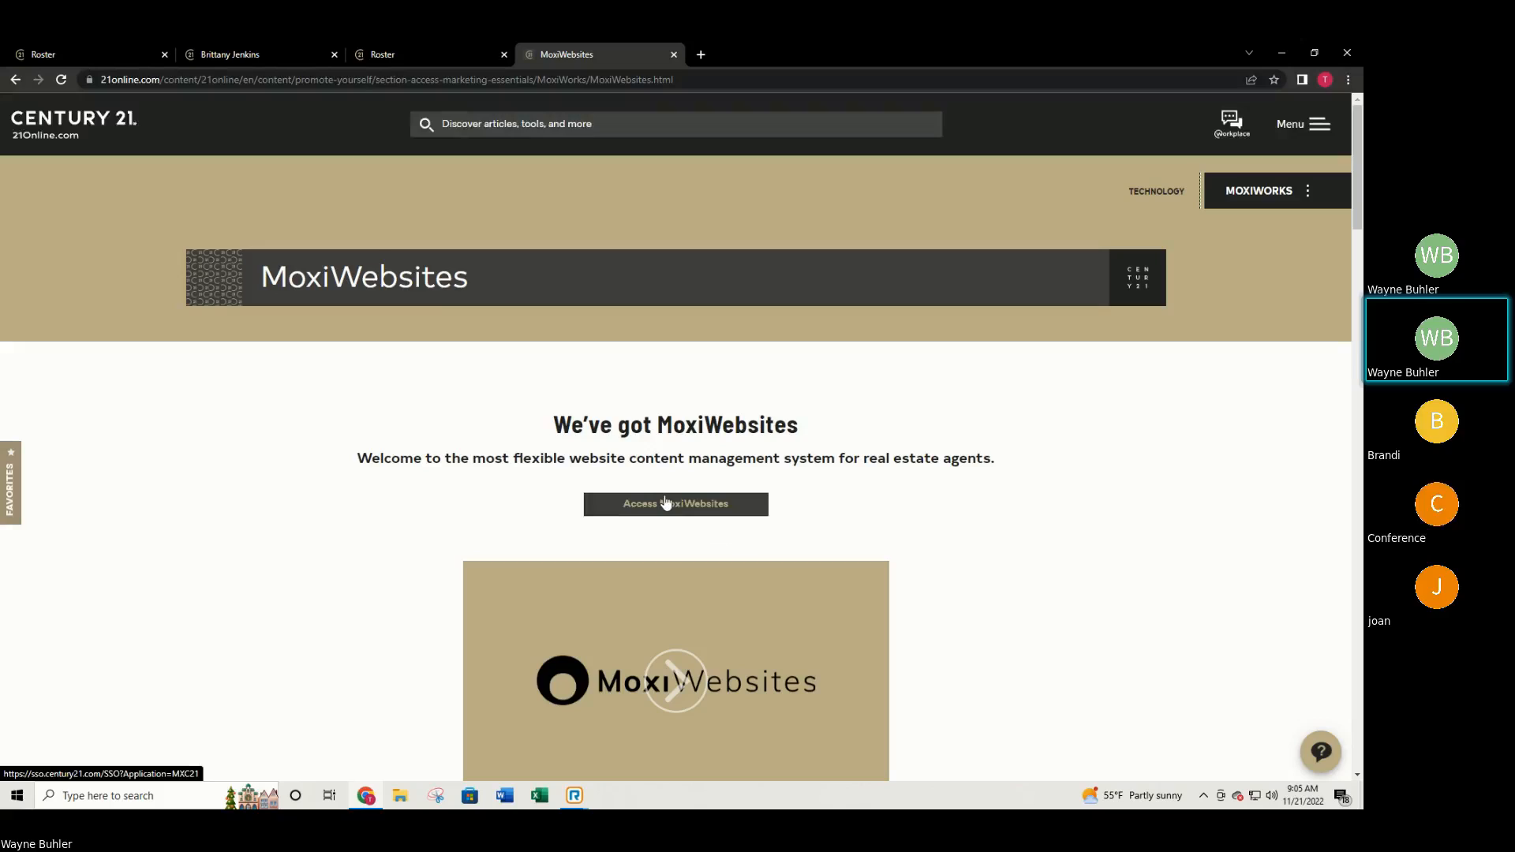
# Close the MoxiWebsites tab so the Roster tab with the agent's profile shows again.
pyautogui.click(674, 54)
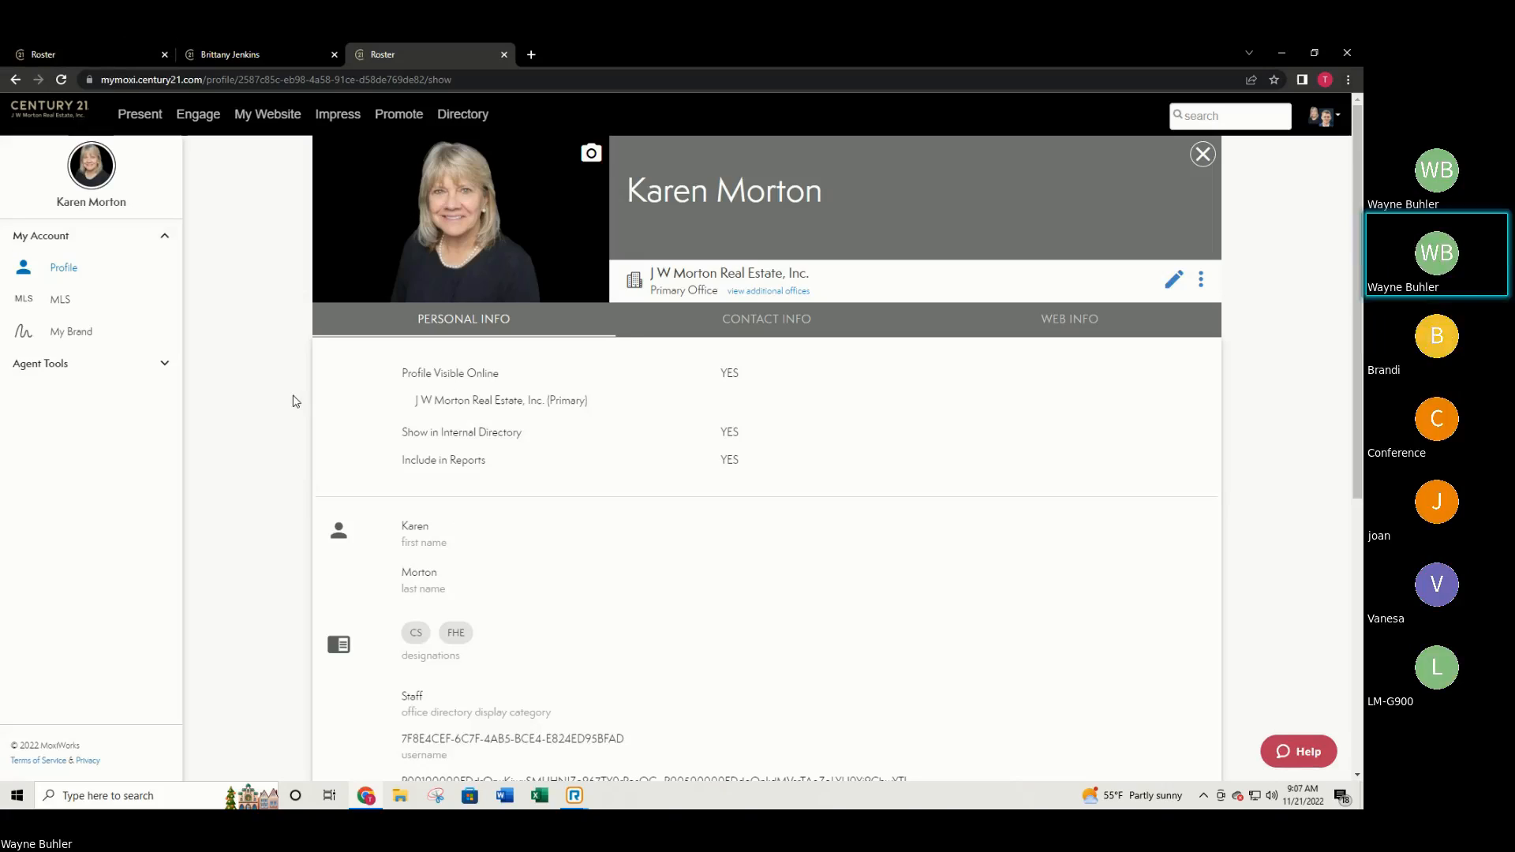
pyautogui.click(581, 800)
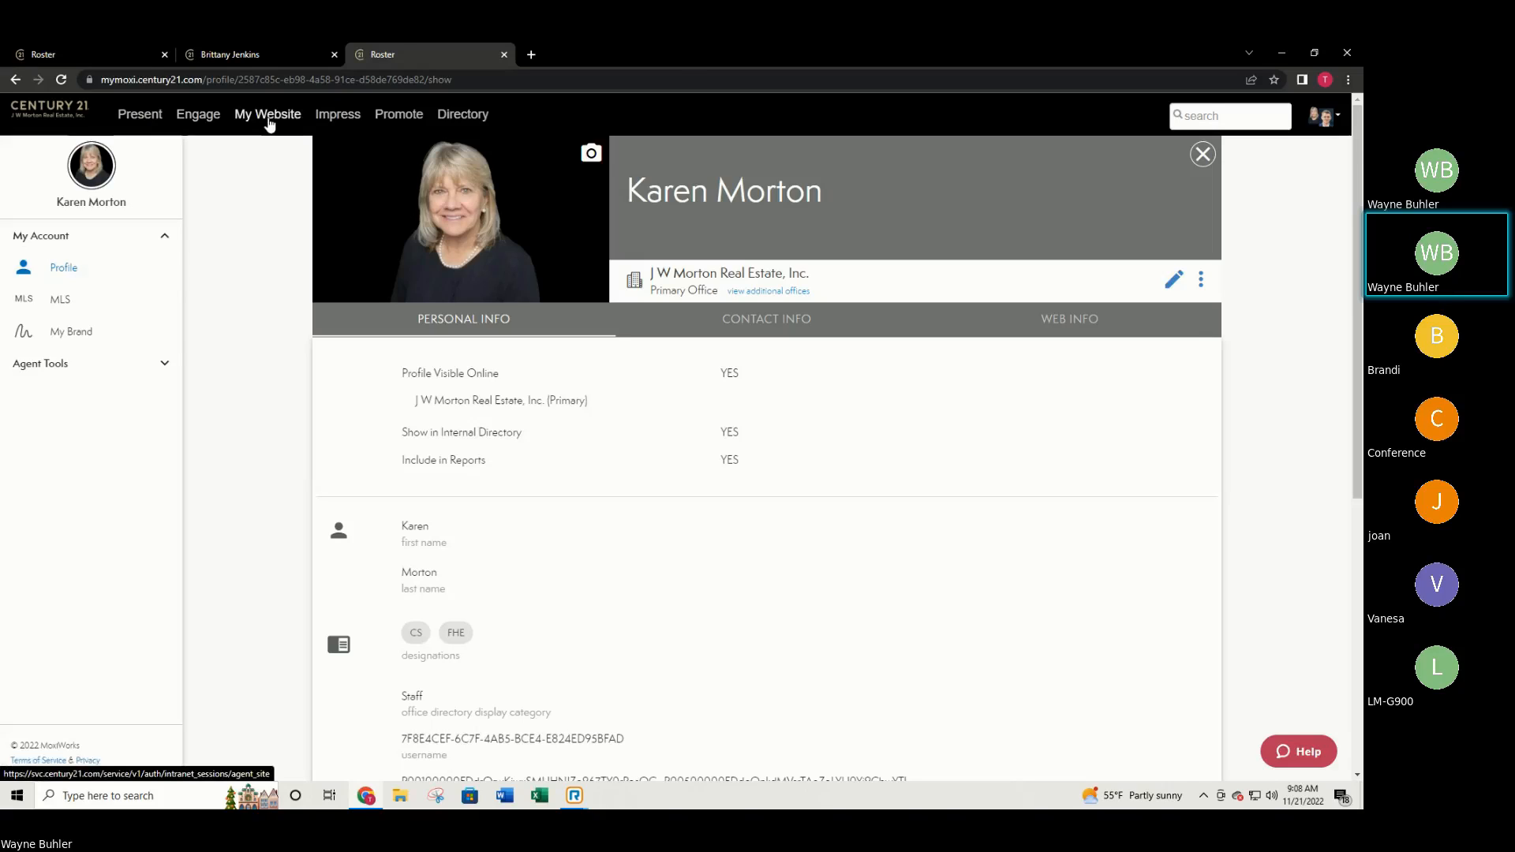
# Launch the Agent Website Admin Tool via My Website in the top navigation bar.
pyautogui.click(269, 116)
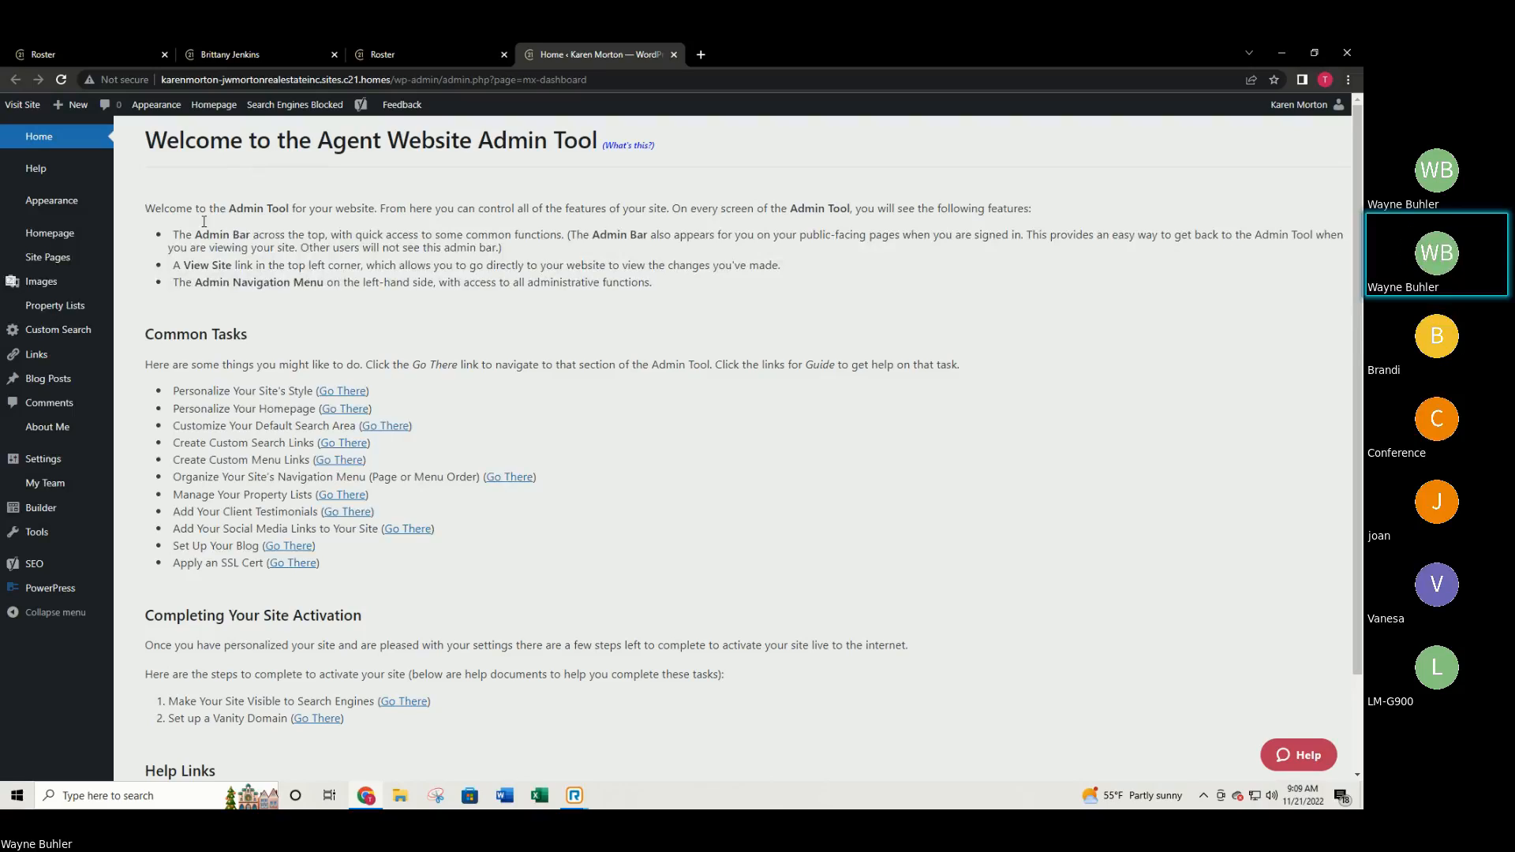
pyautogui.click(11, 106)
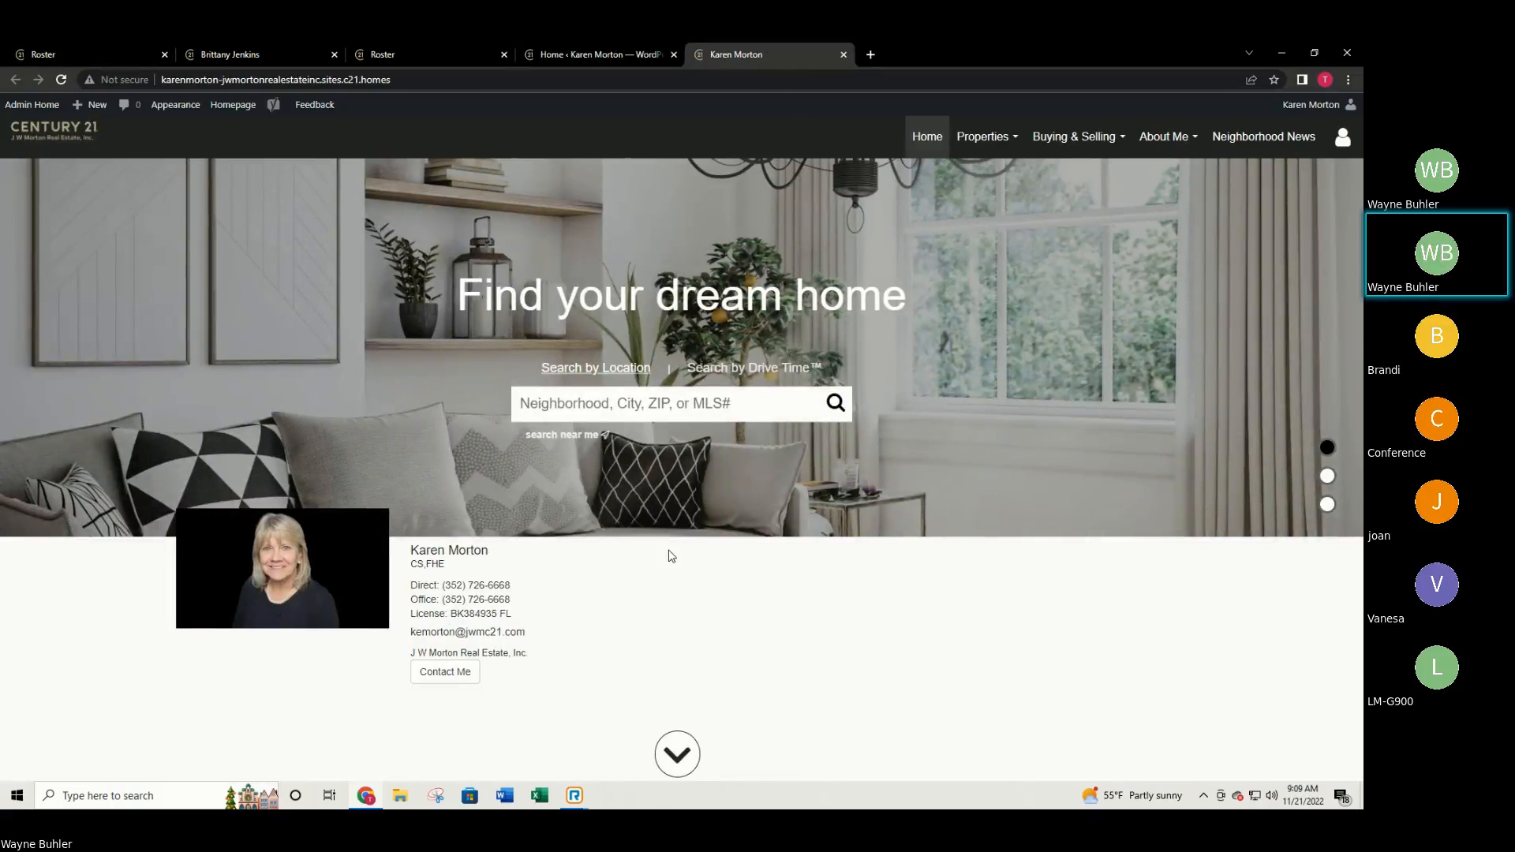
pyautogui.scroll(-2, 913, 558)
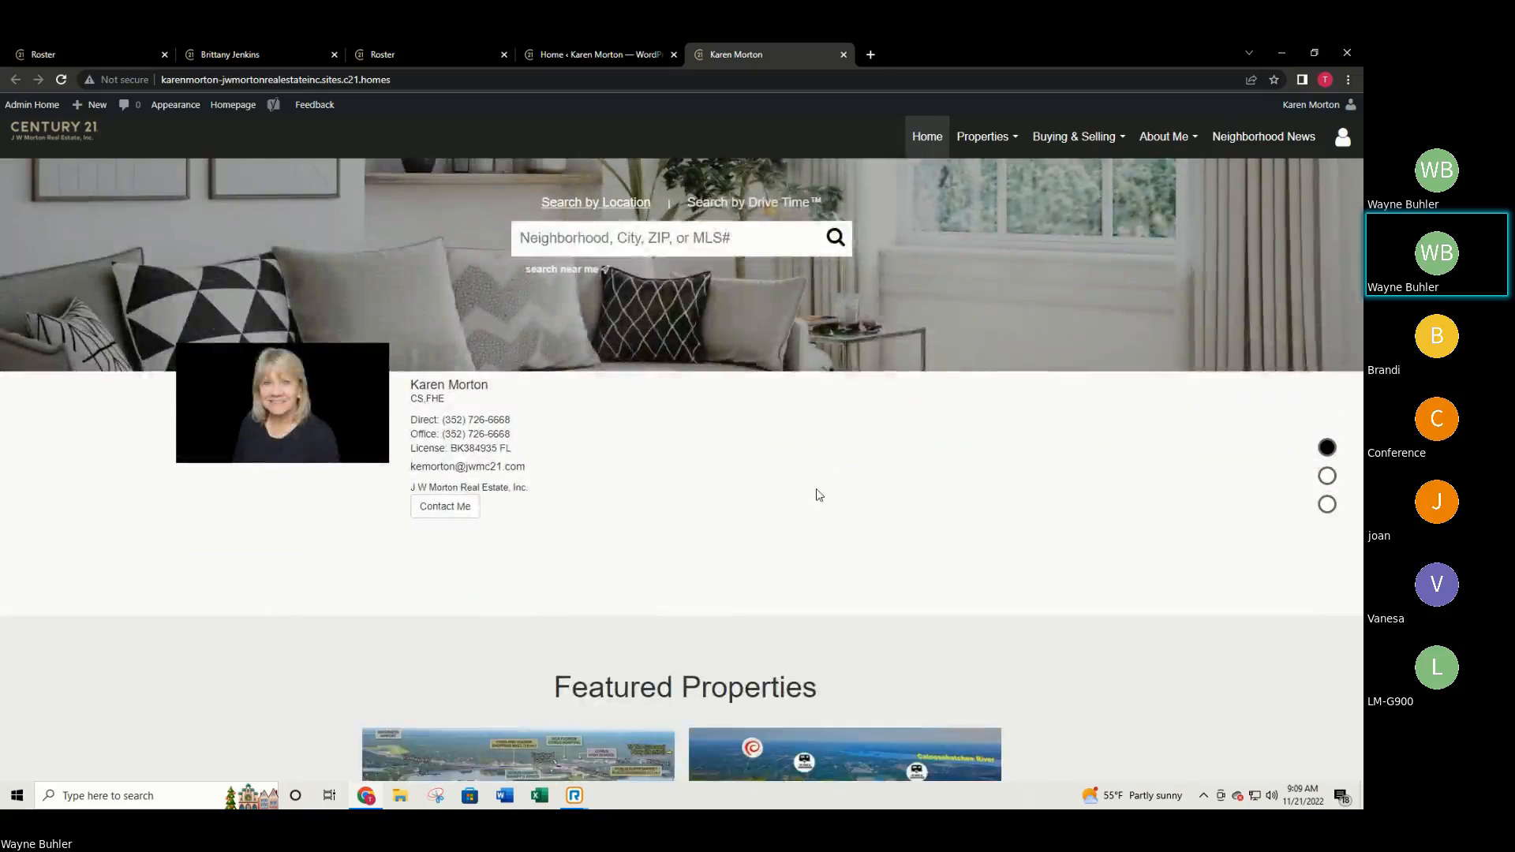
pyautogui.scroll(-3, 817, 494)
pyautogui.scroll(4, 361, 396)
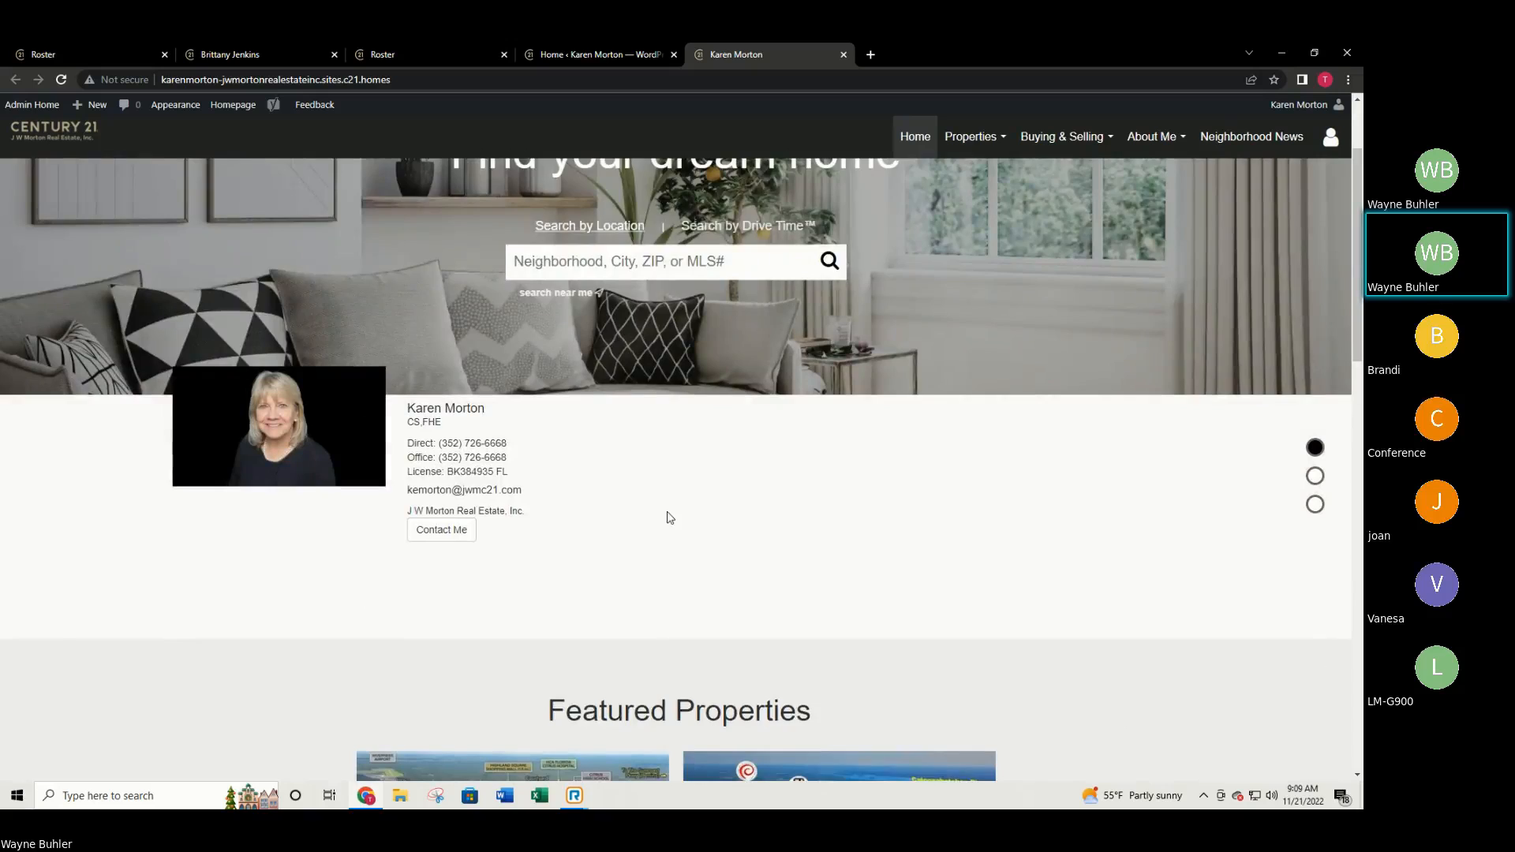
pyautogui.scroll(-2, 670, 517)
pyautogui.scroll(-10, 667, 514)
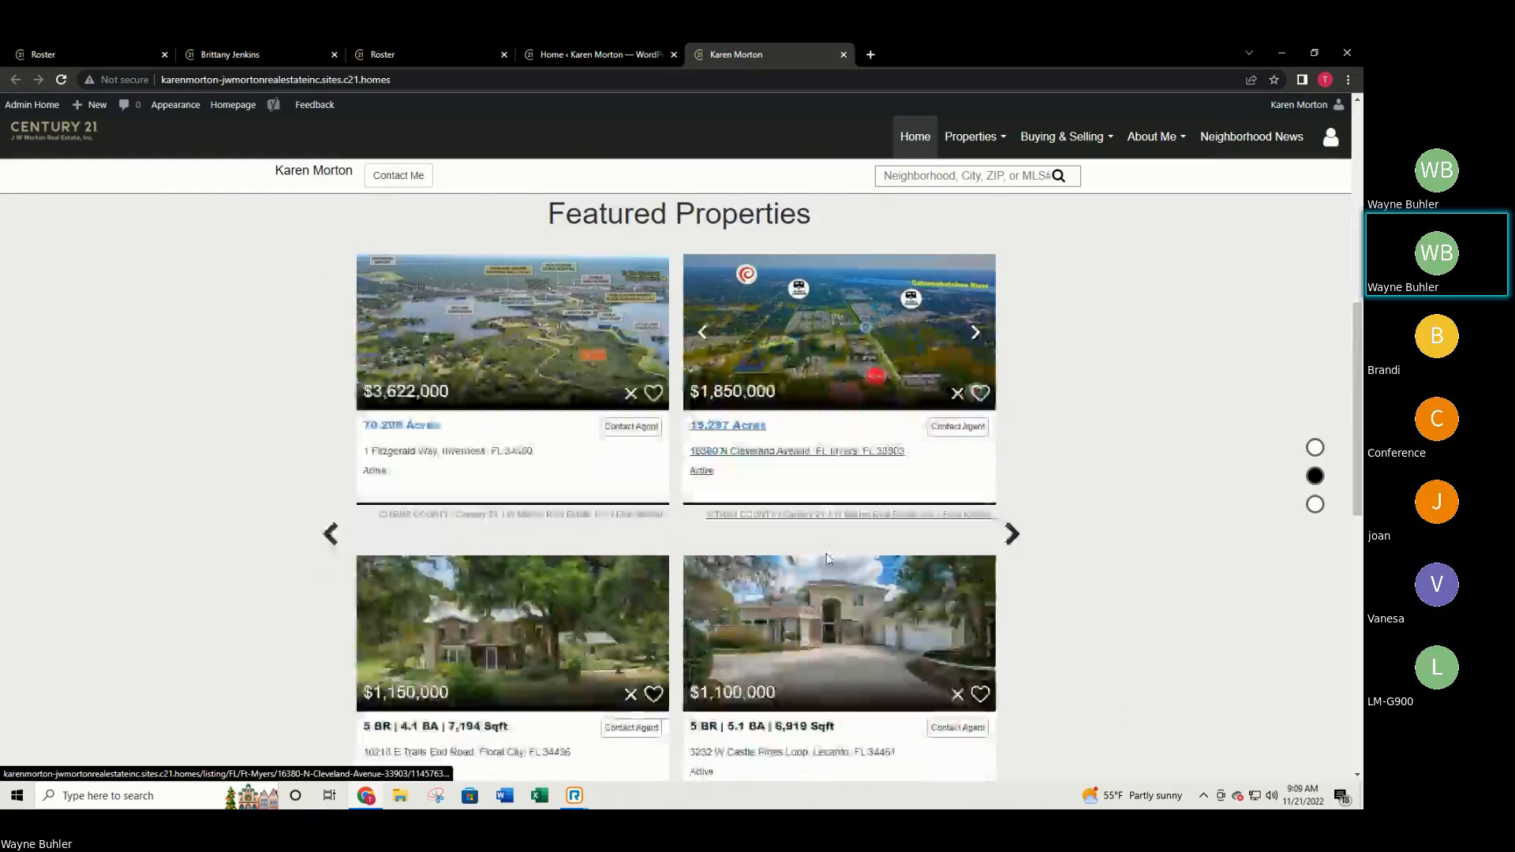
pyautogui.scroll(-3, 824, 564)
pyautogui.scroll(9, 821, 568)
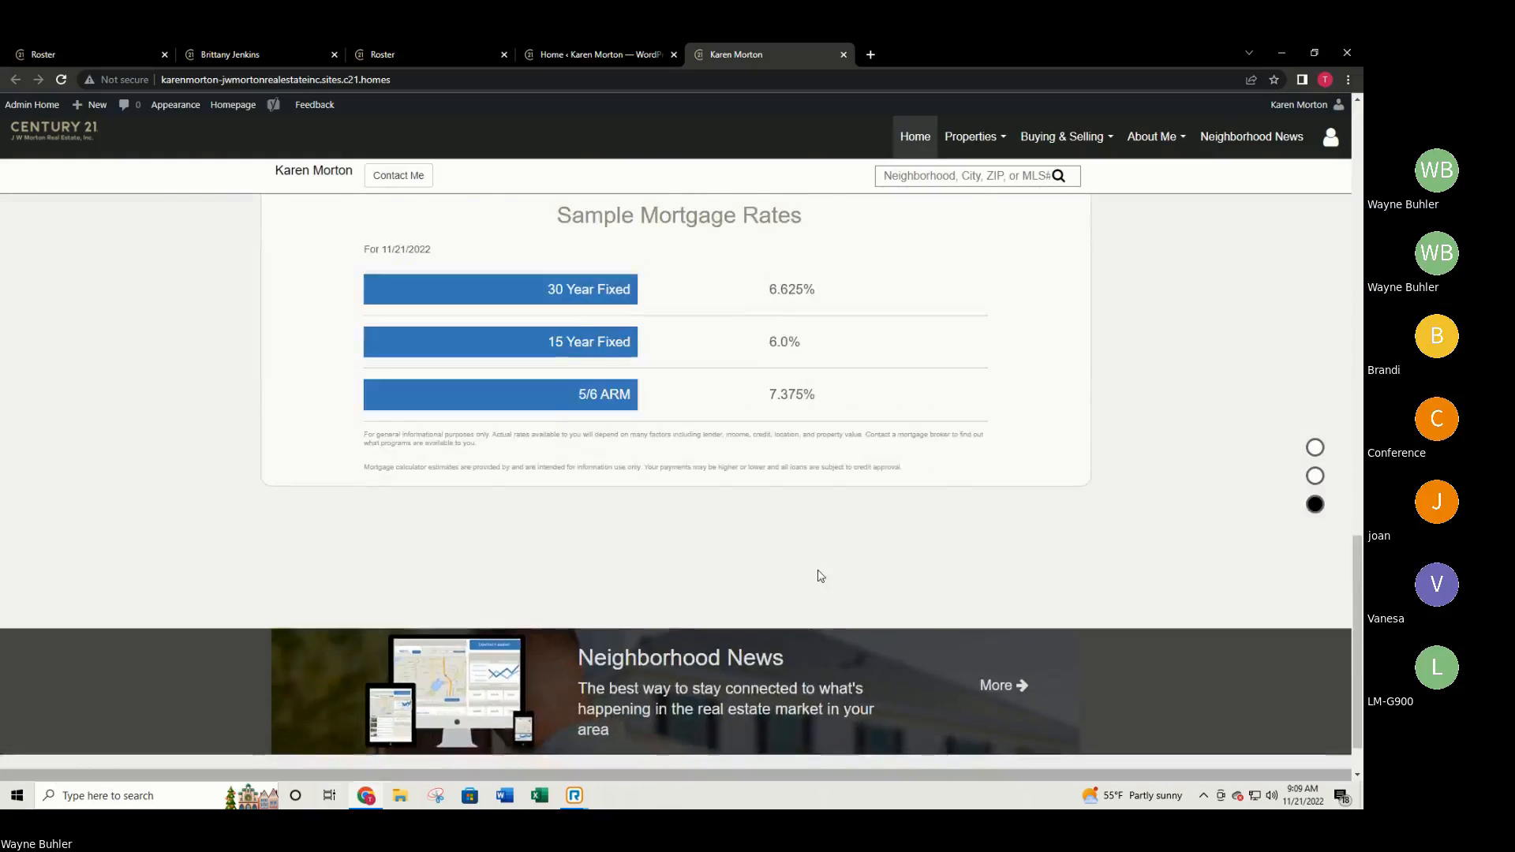
pyautogui.scroll(8, 811, 582)
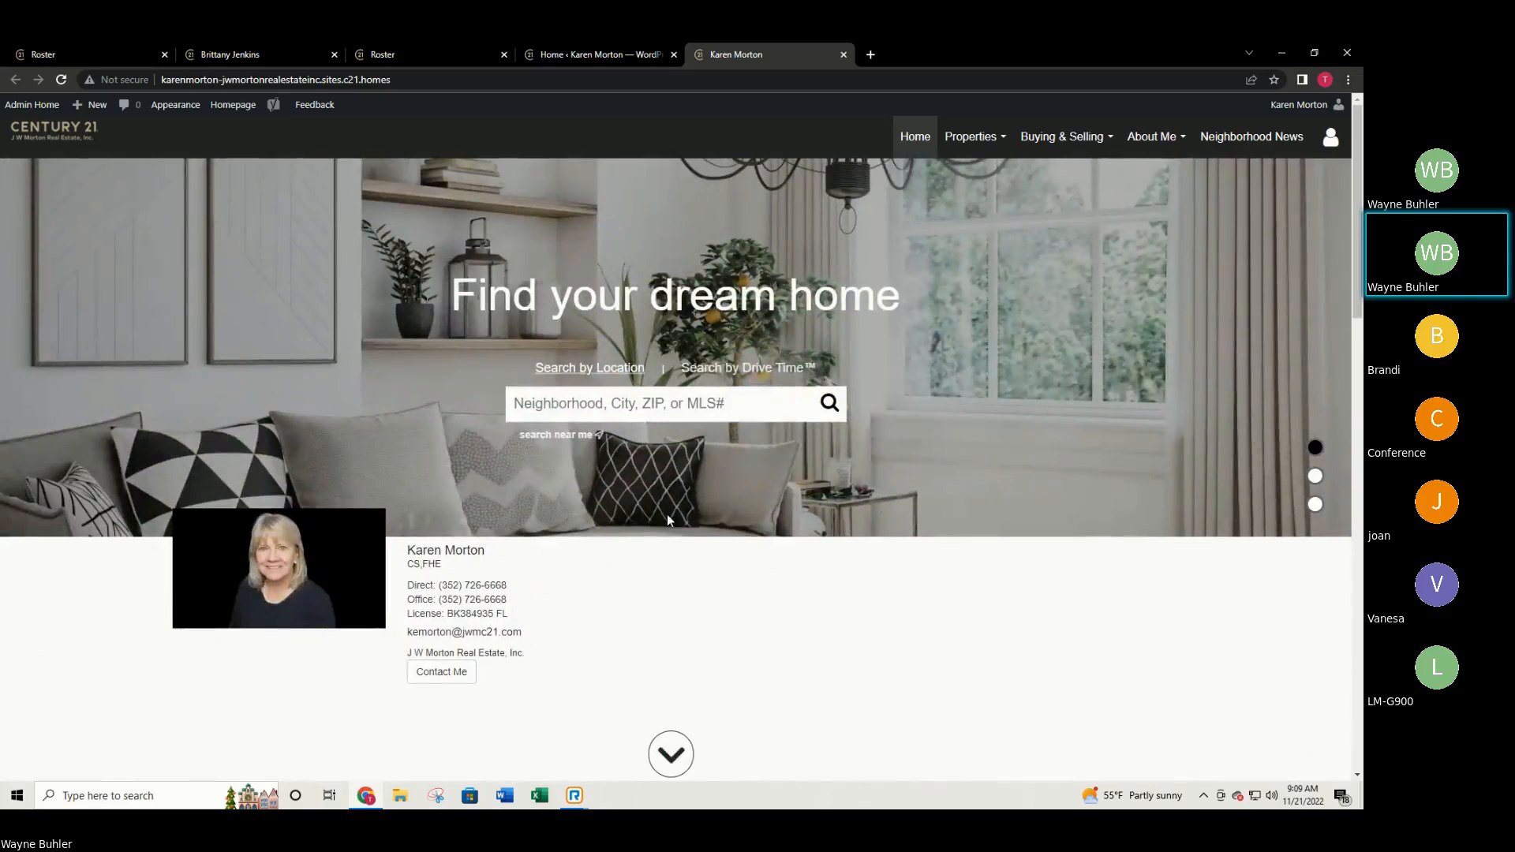
pyautogui.click(600, 55)
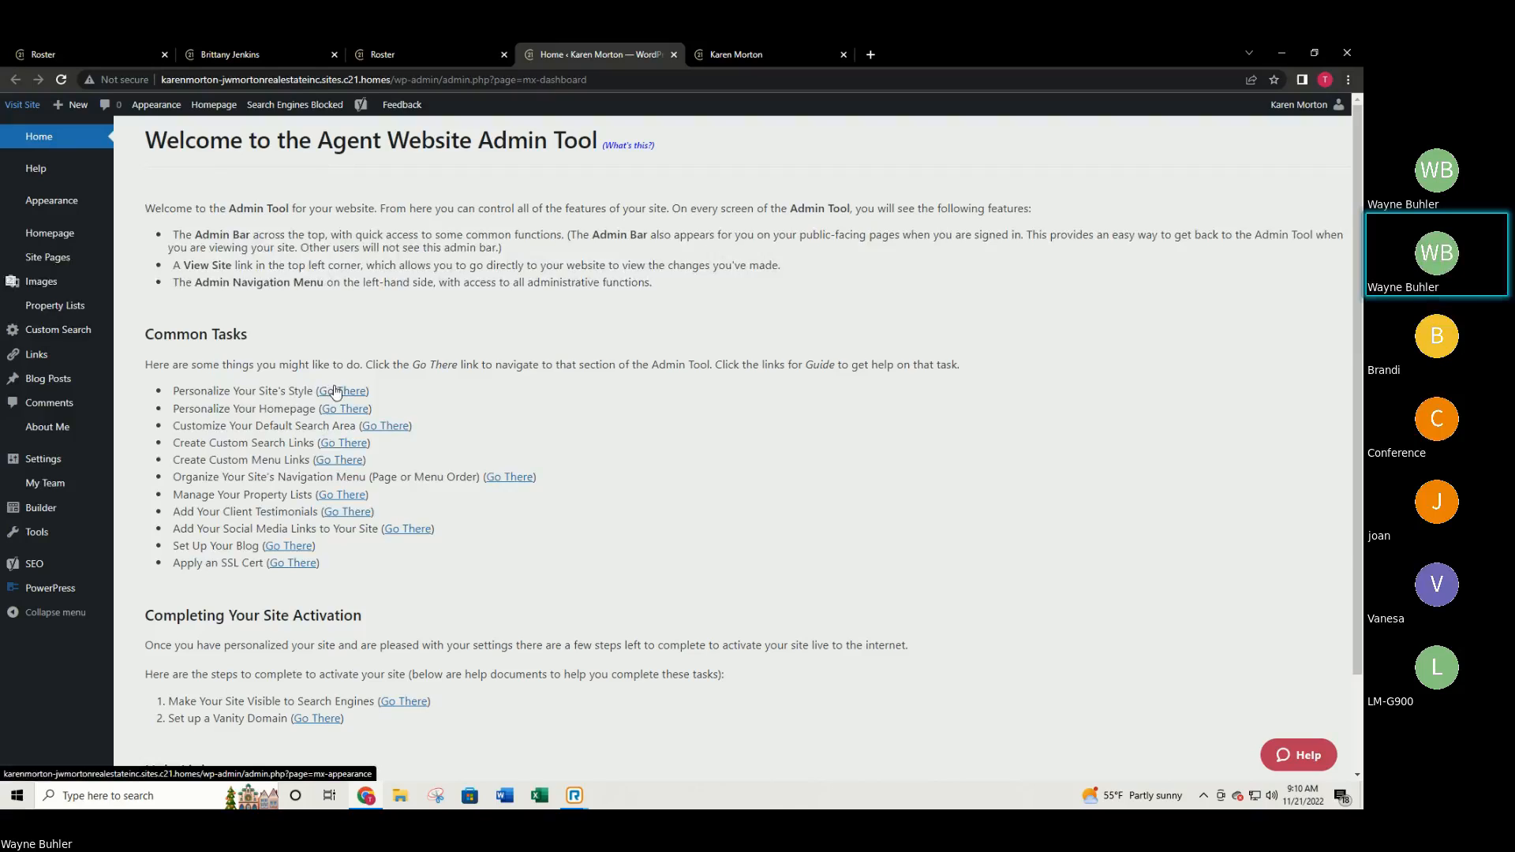
# Go to the Personalize your Homepage Style page, where Search-Focused is the chosen layout.
pyautogui.click(337, 392)
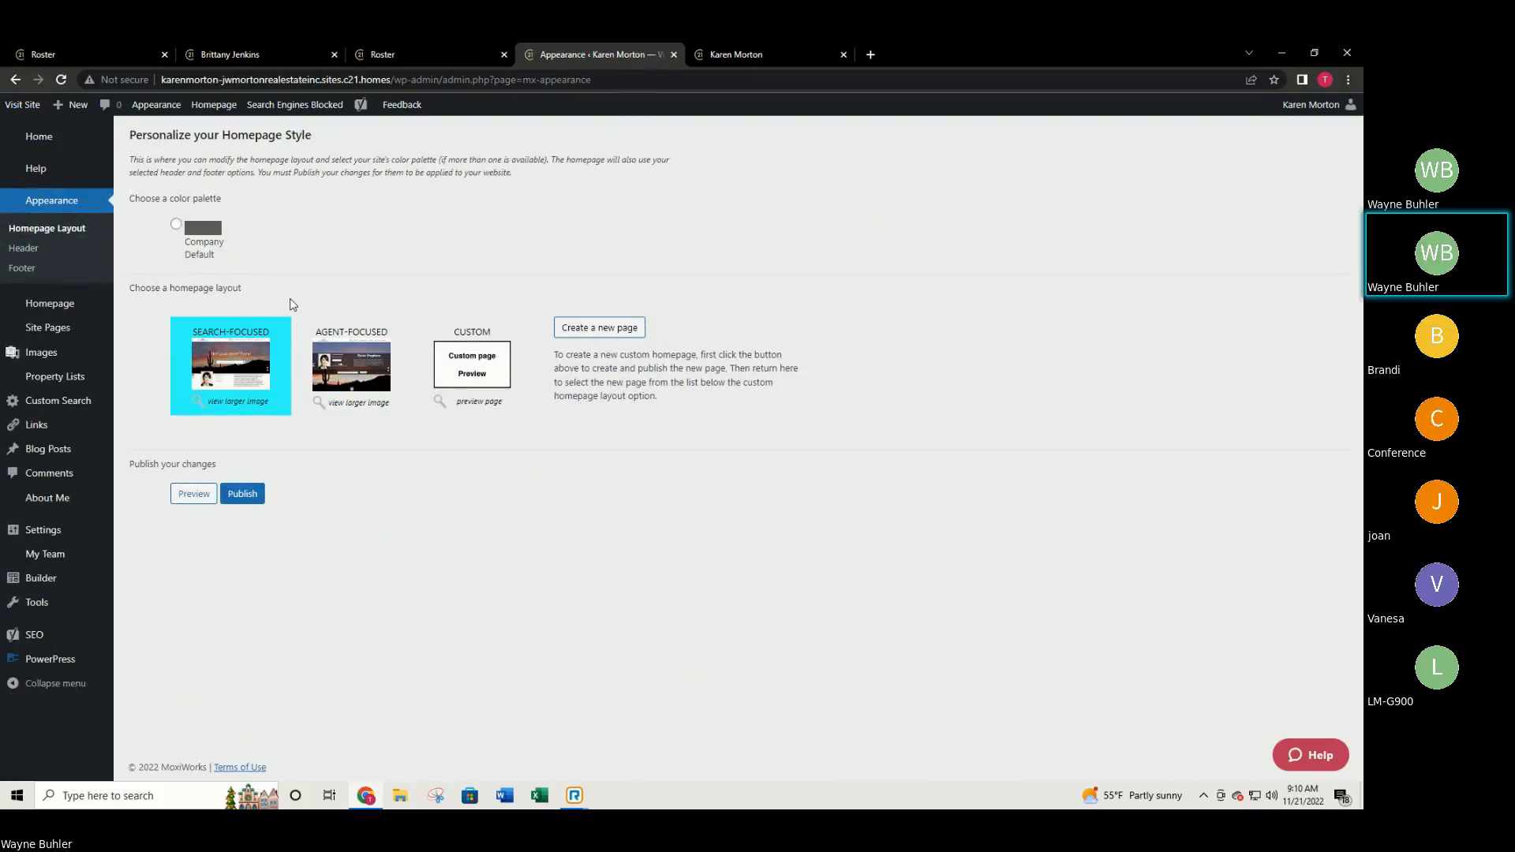
# View enlarged previews of the Search-Focused and Agent-Focused layouts, then compare with the live homepage.
pyautogui.click(241, 402)
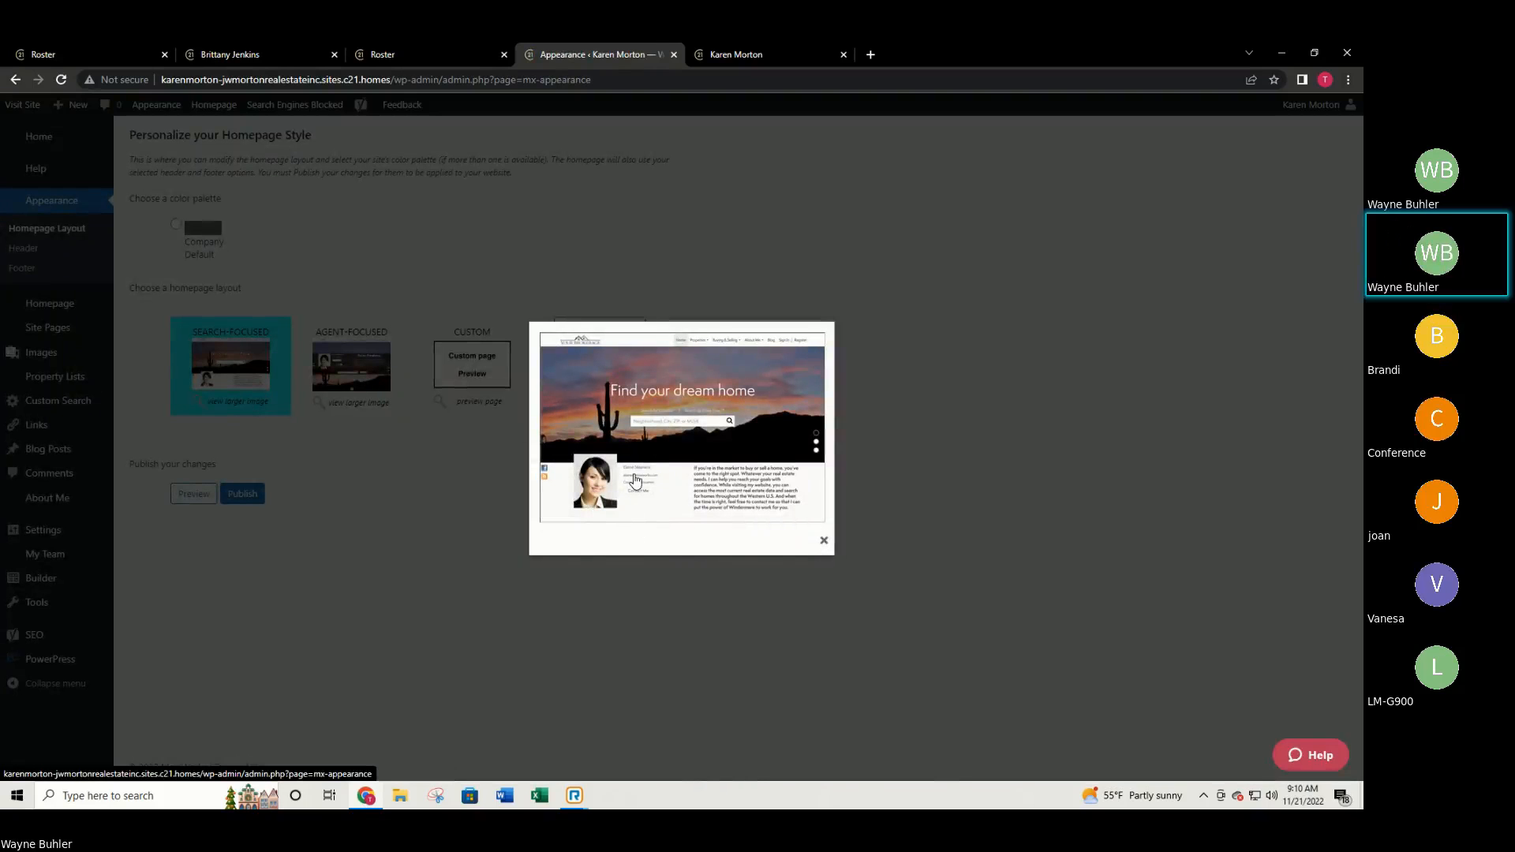
pyautogui.click(824, 541)
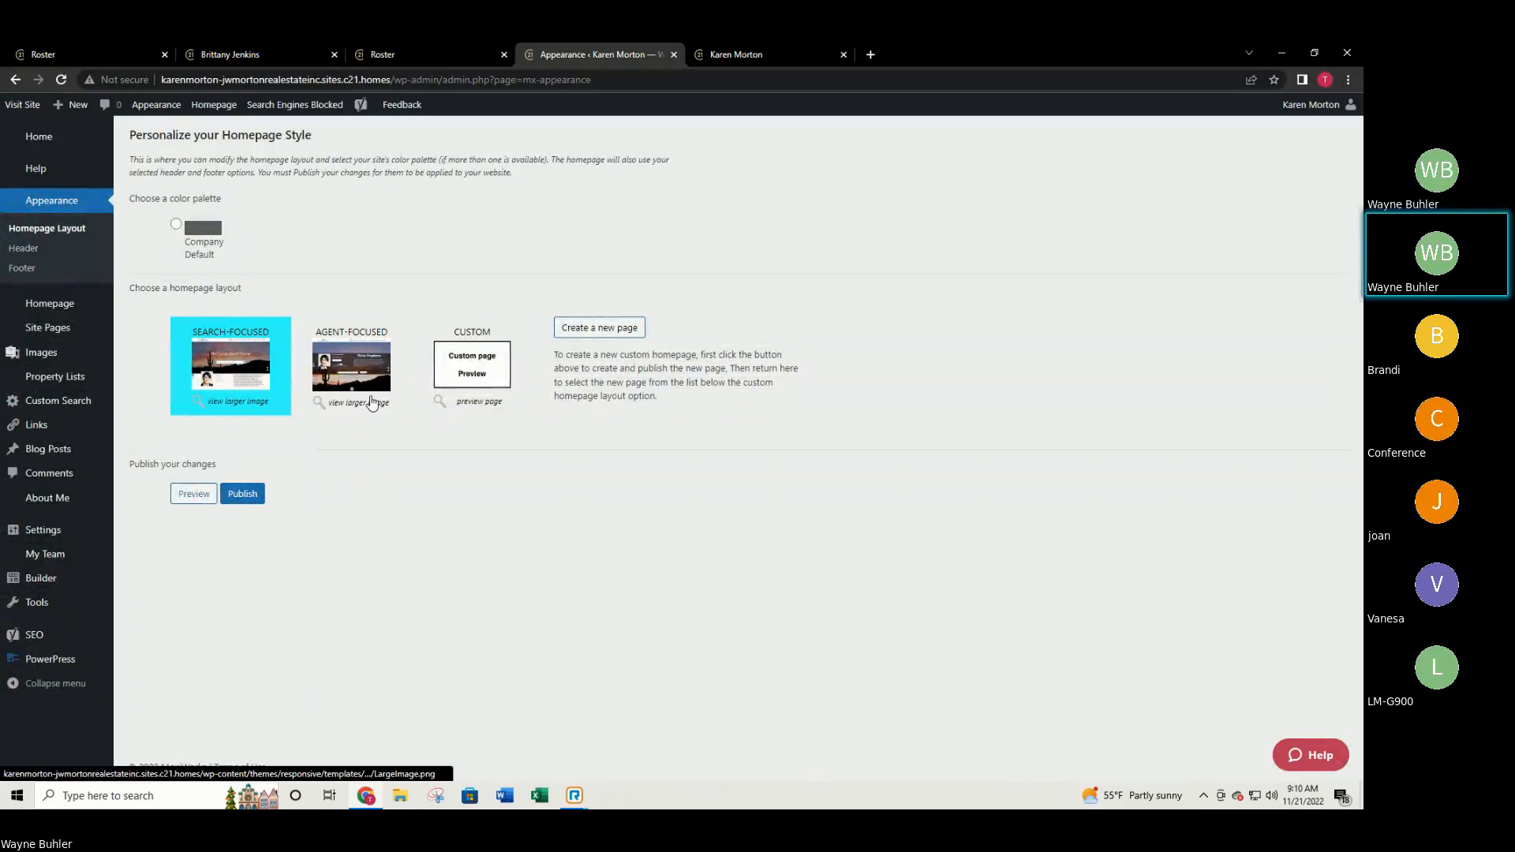
pyautogui.click(361, 403)
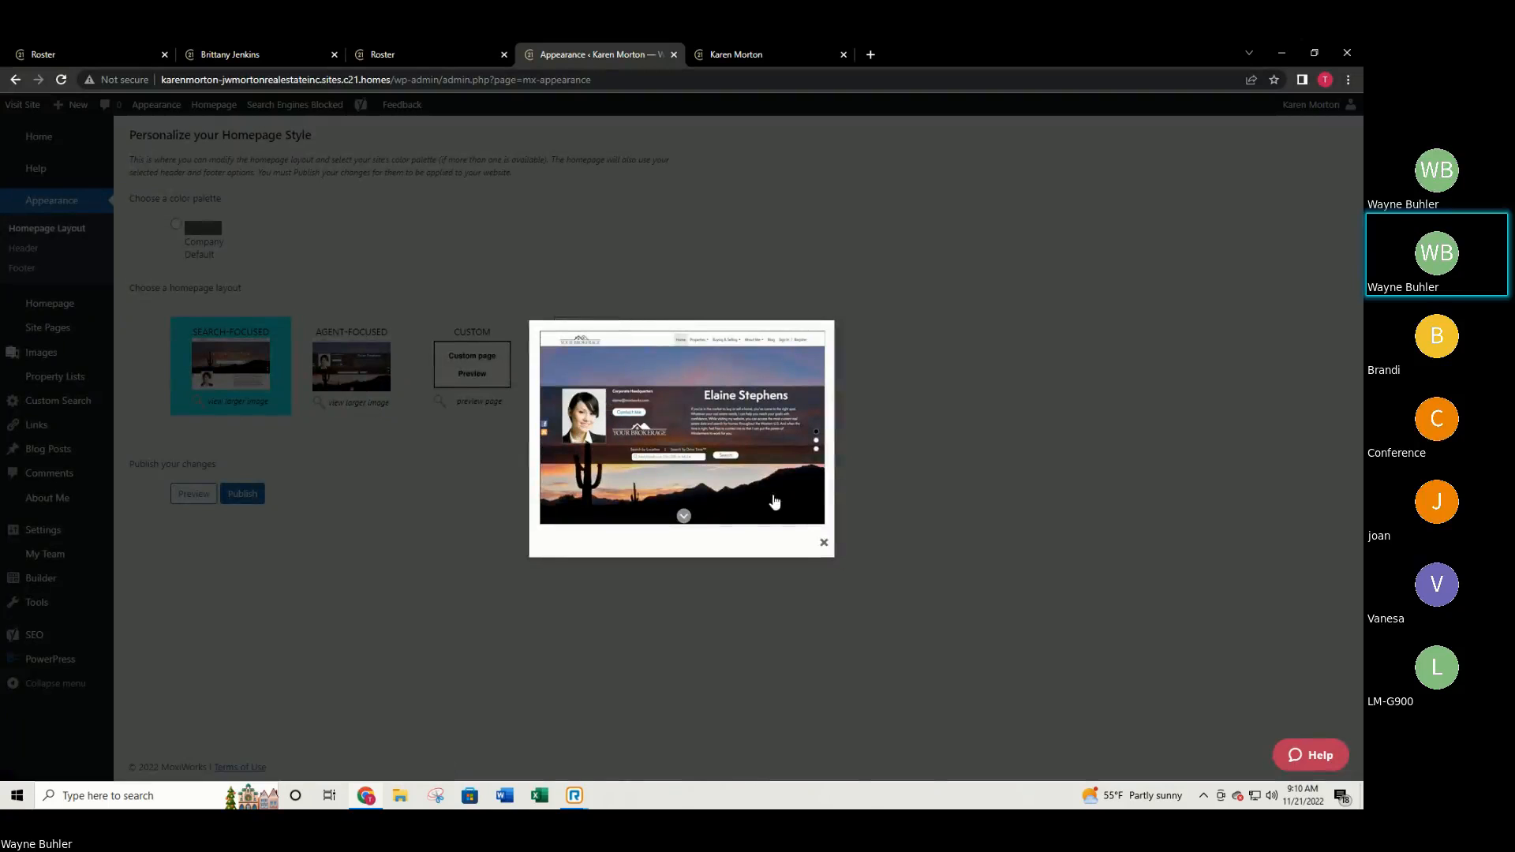
pyautogui.click(824, 545)
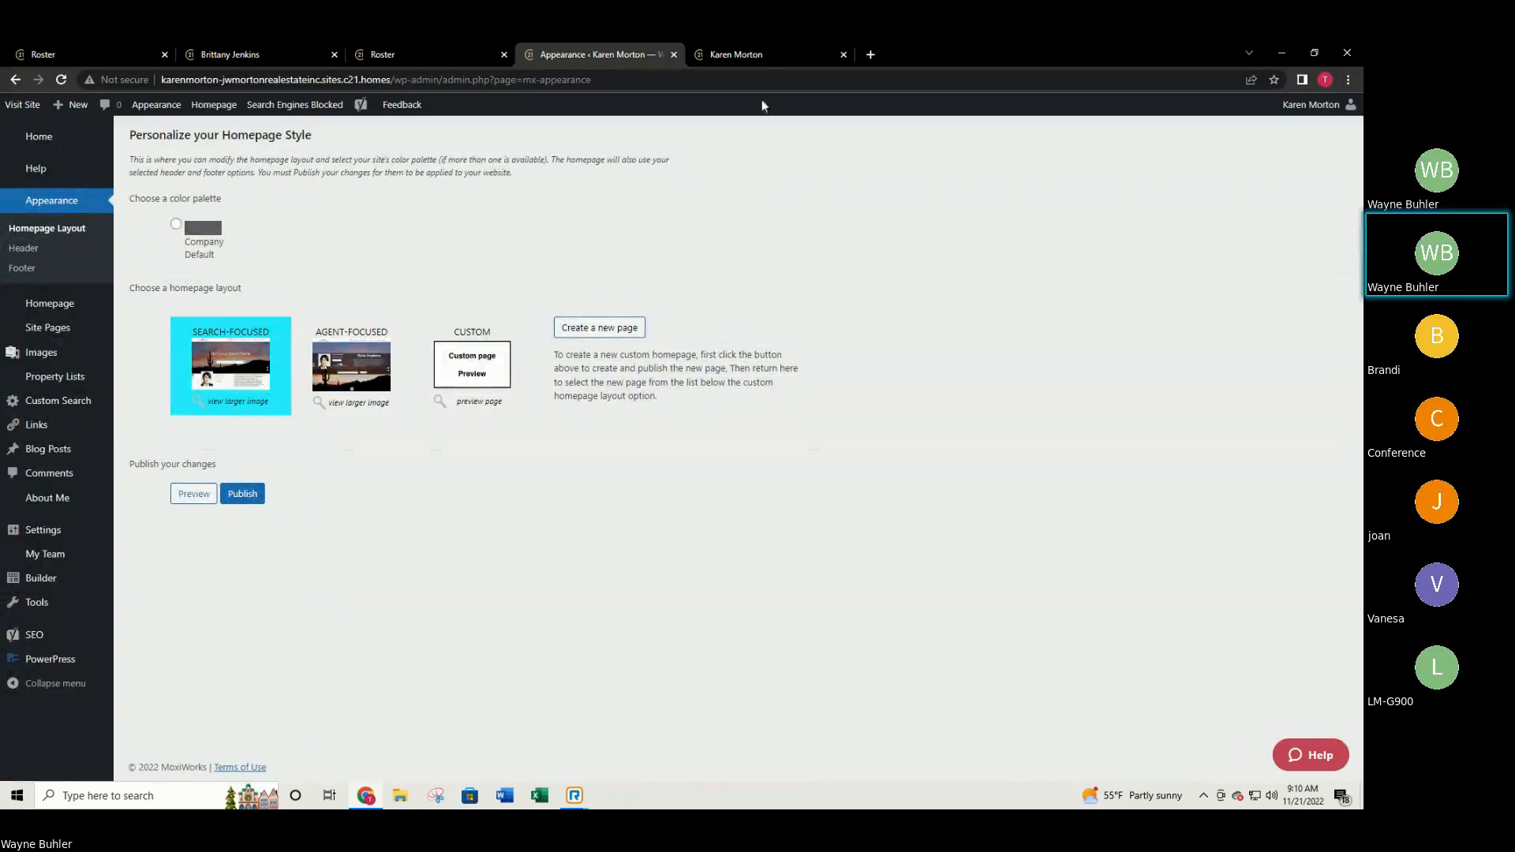
pyautogui.click(762, 55)
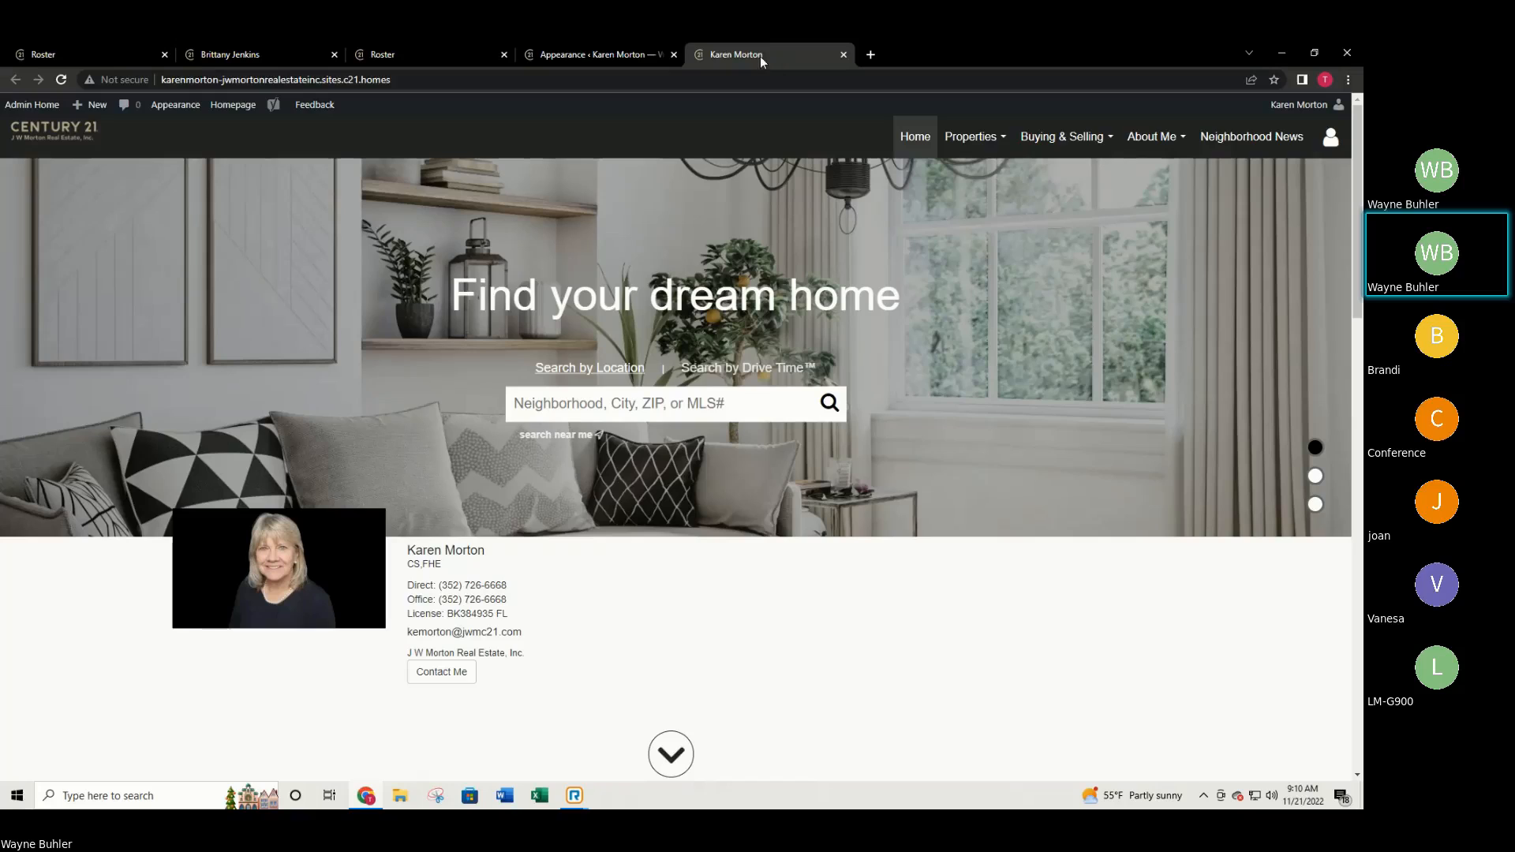
pyautogui.click(585, 49)
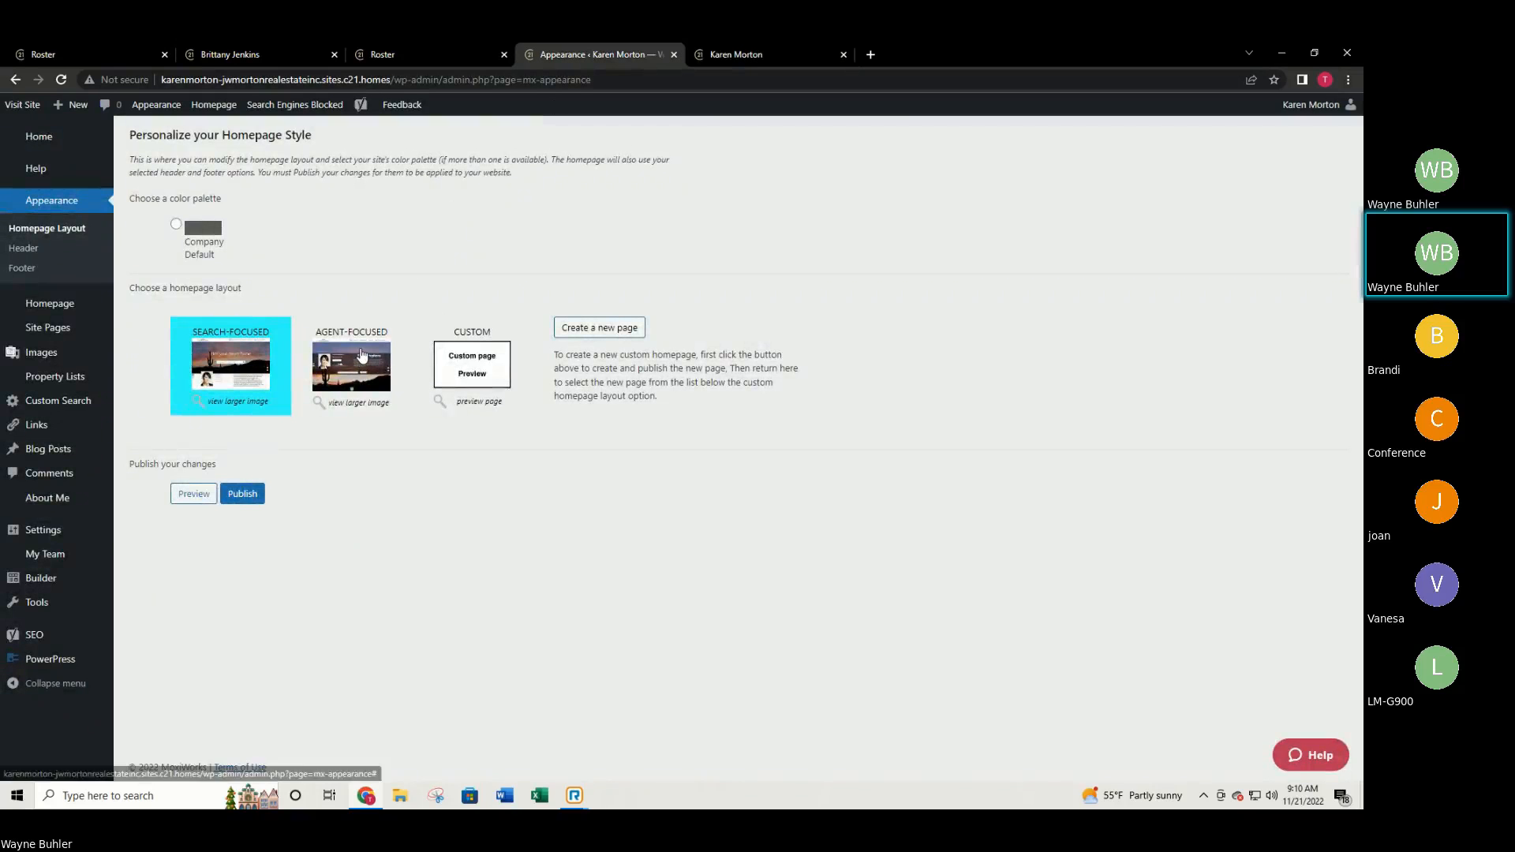
# Publish the Agent-Focused layout, check it on the live homepage, then reselect Search-Focused.
pyautogui.click(362, 361)
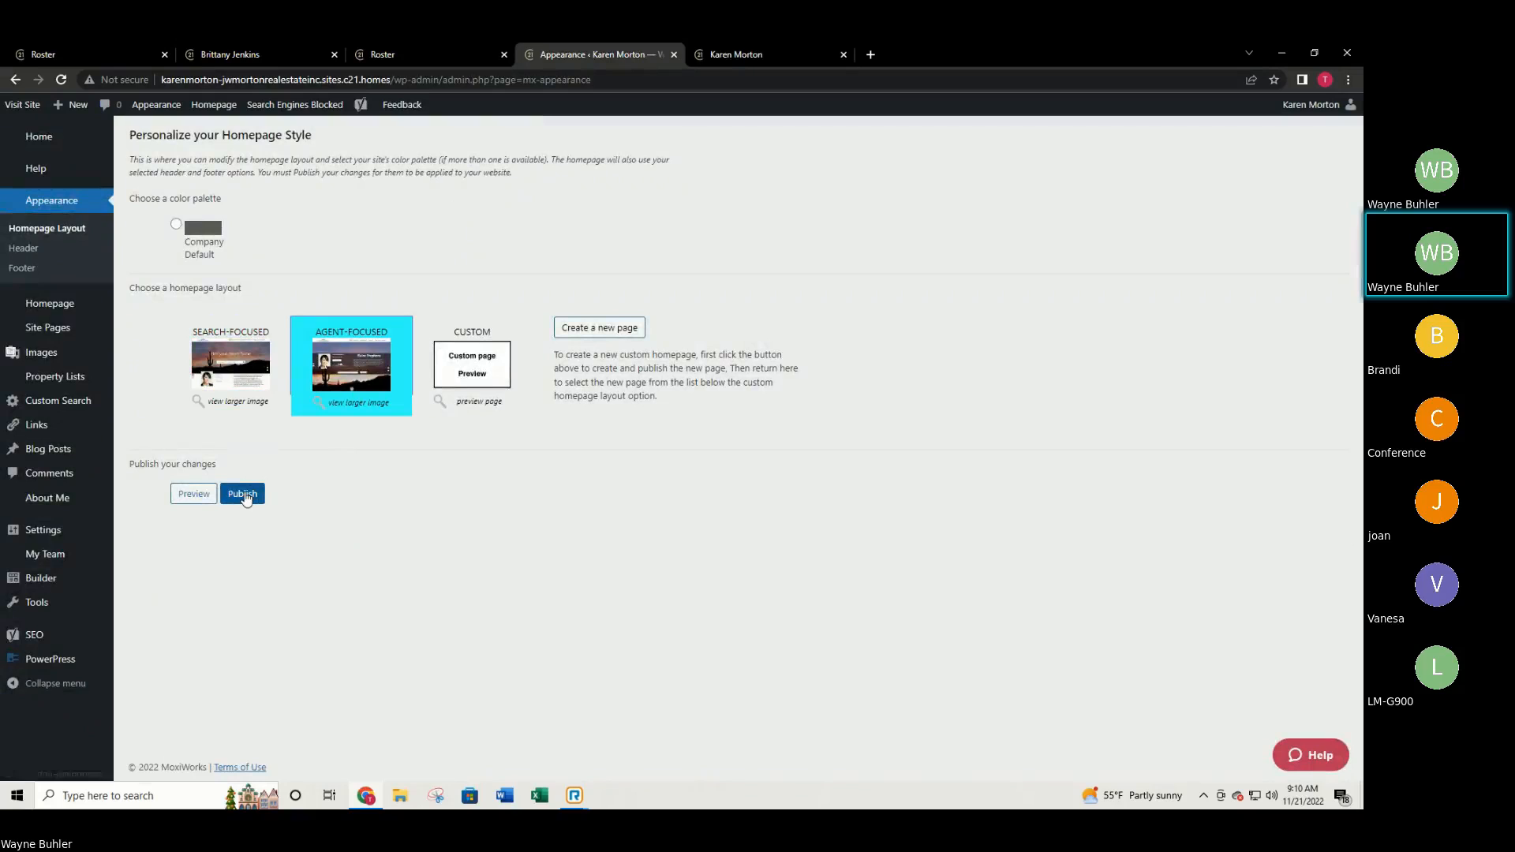
pyautogui.click(244, 494)
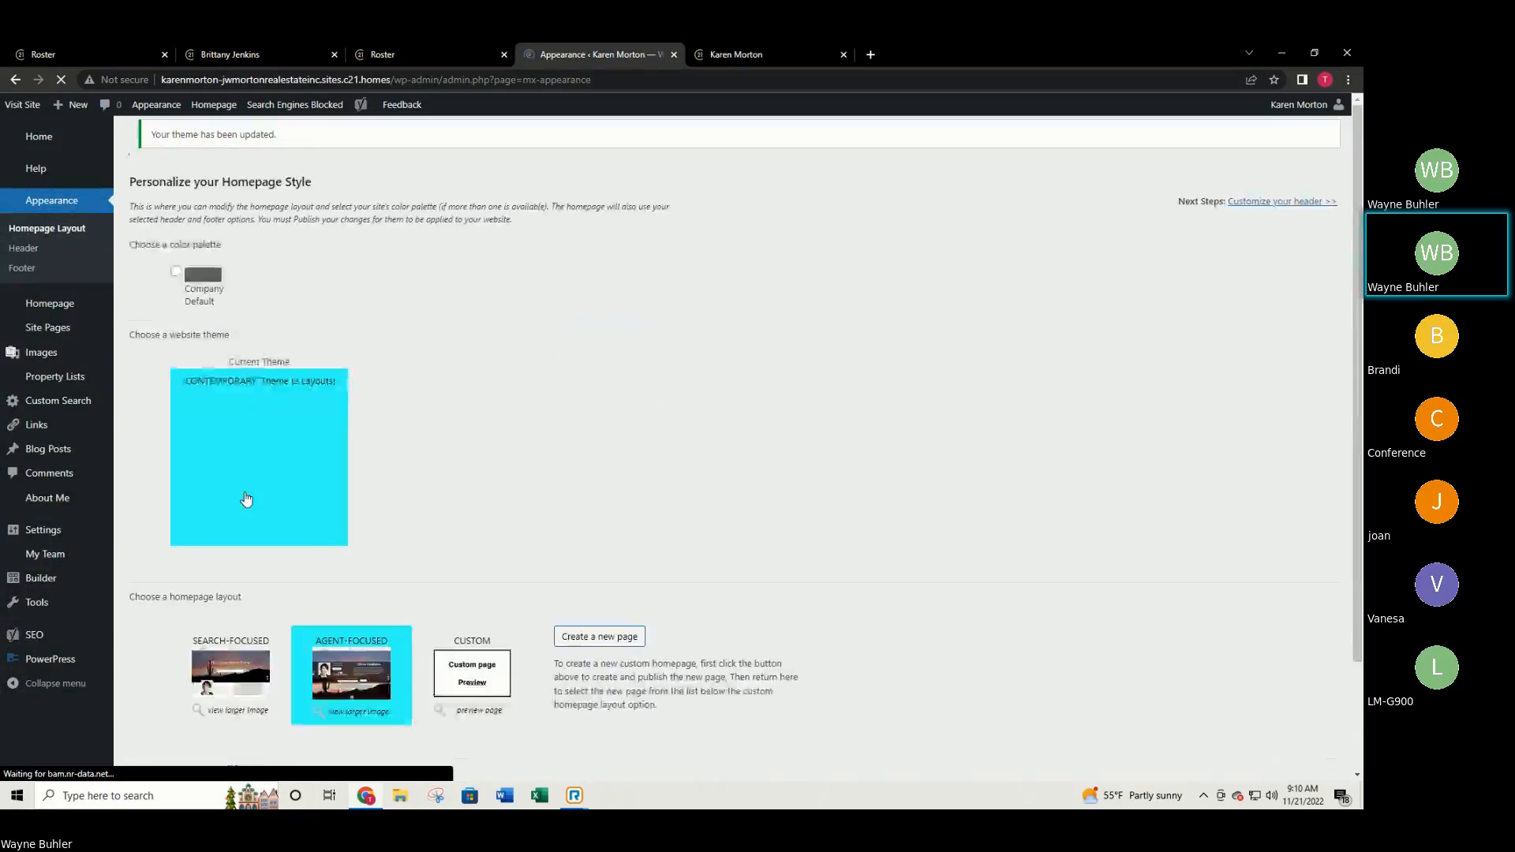
pyautogui.click(756, 54)
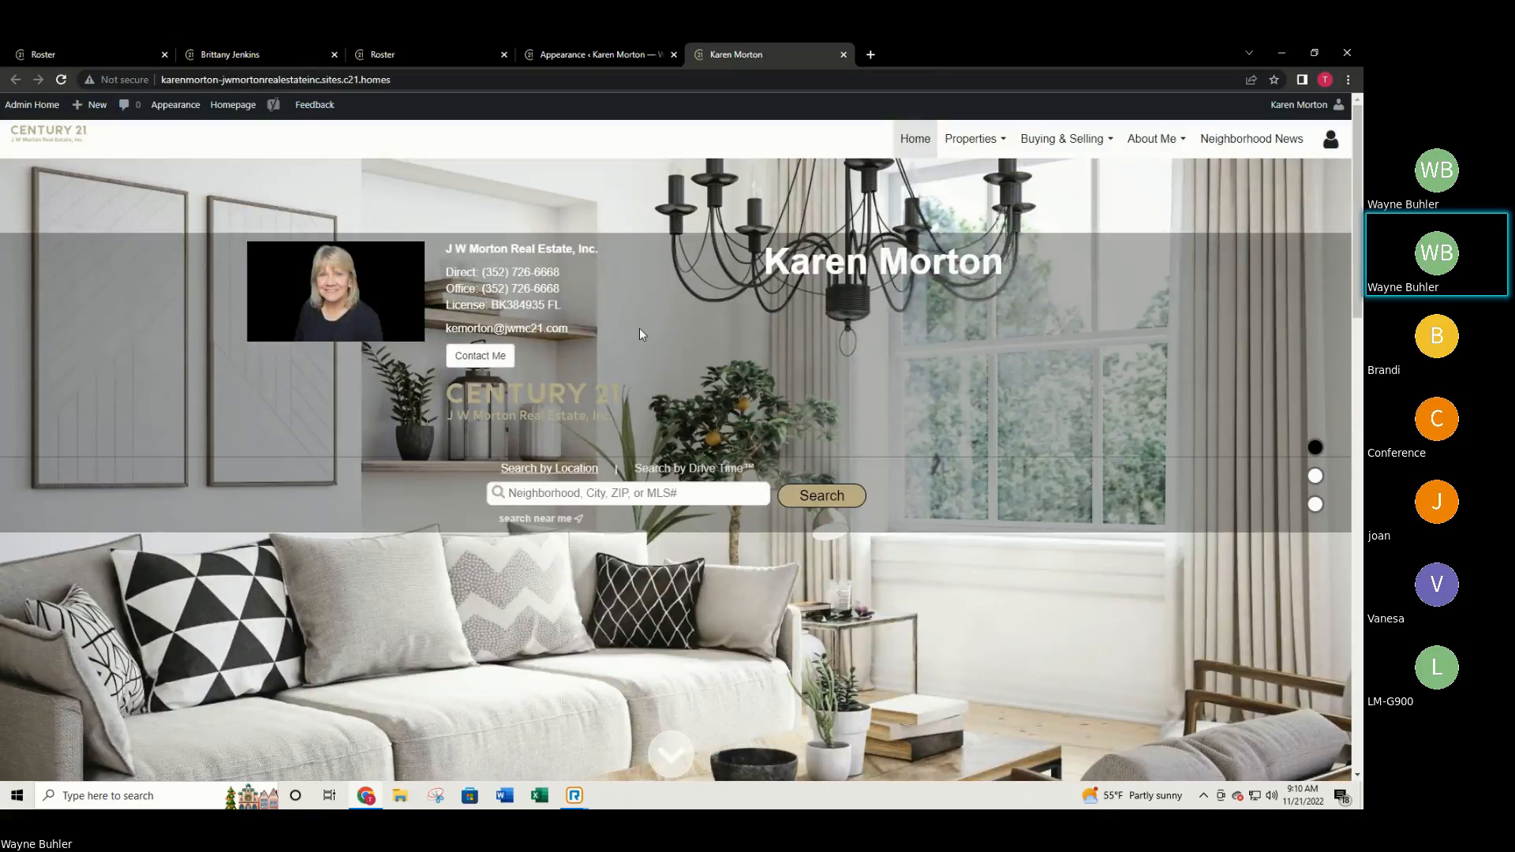
pyautogui.click(561, 47)
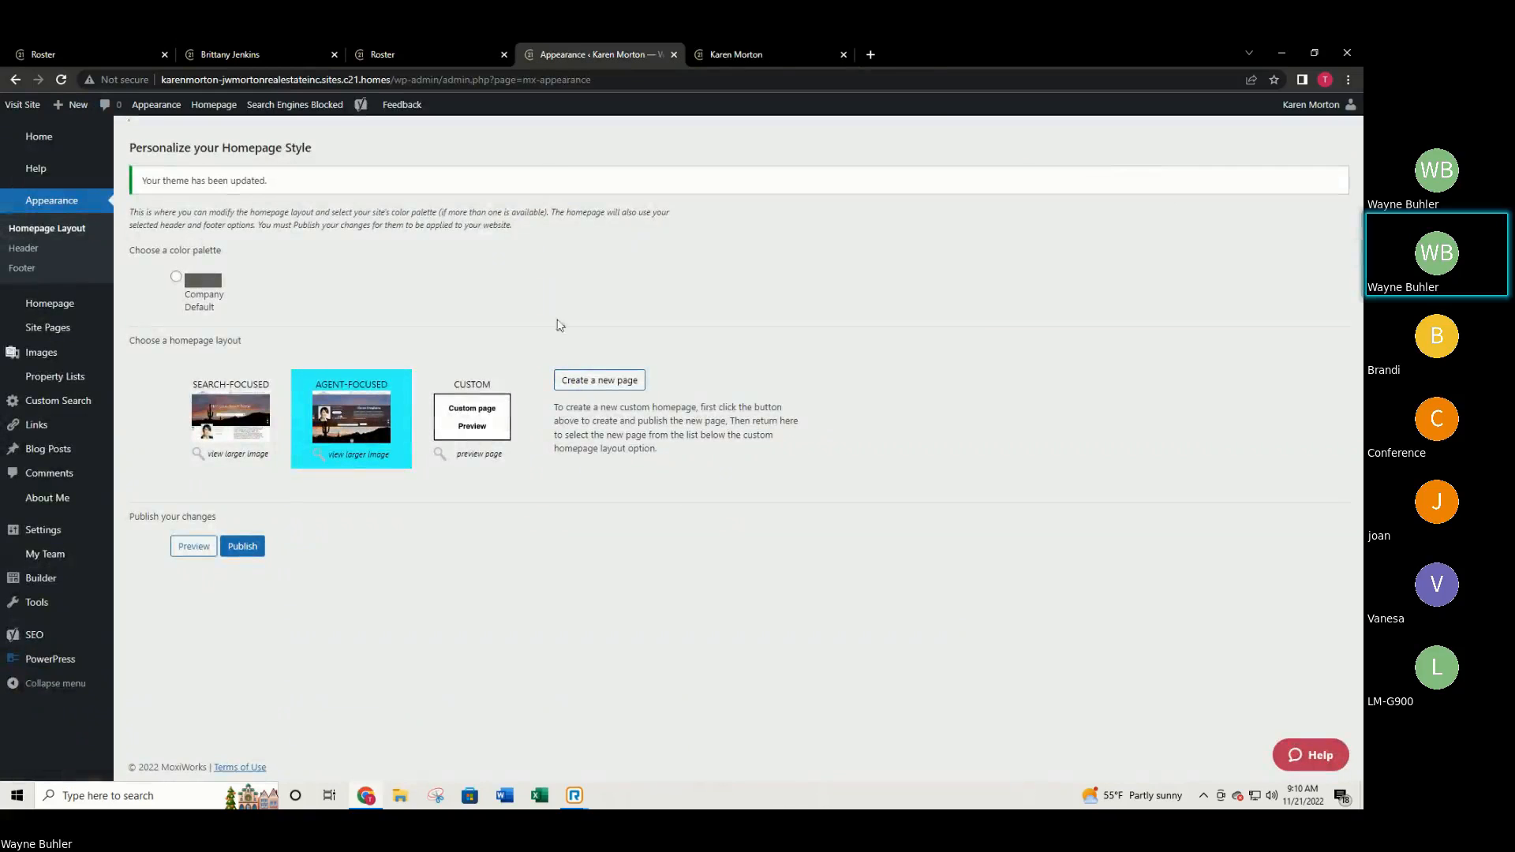
pyautogui.click(218, 422)
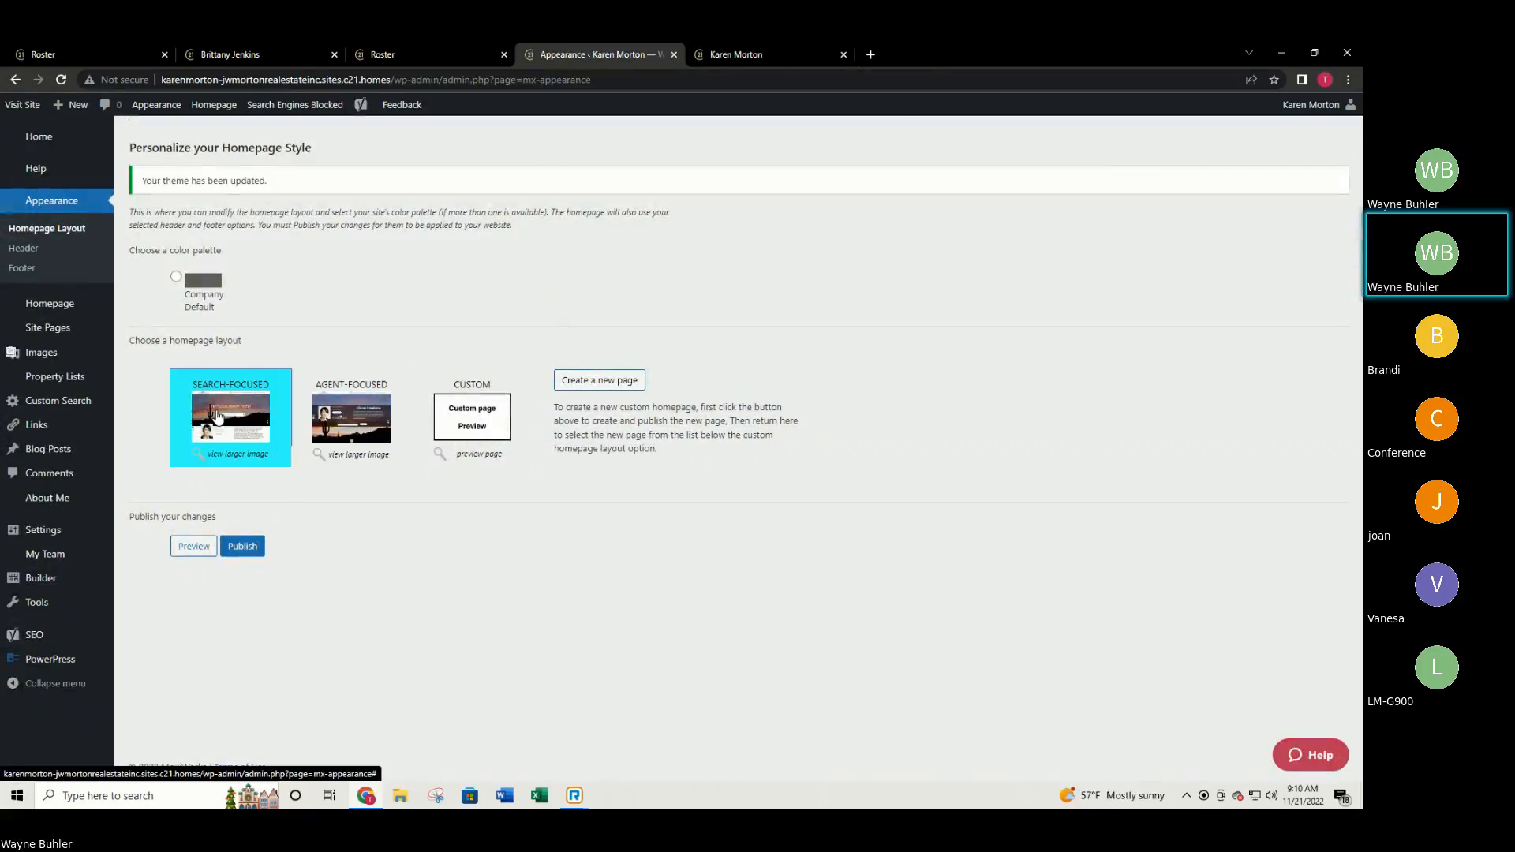
# Publish the Search-Focused layout and reload the live homepage to confirm the Find your dream home hero.
pyautogui.click(258, 546)
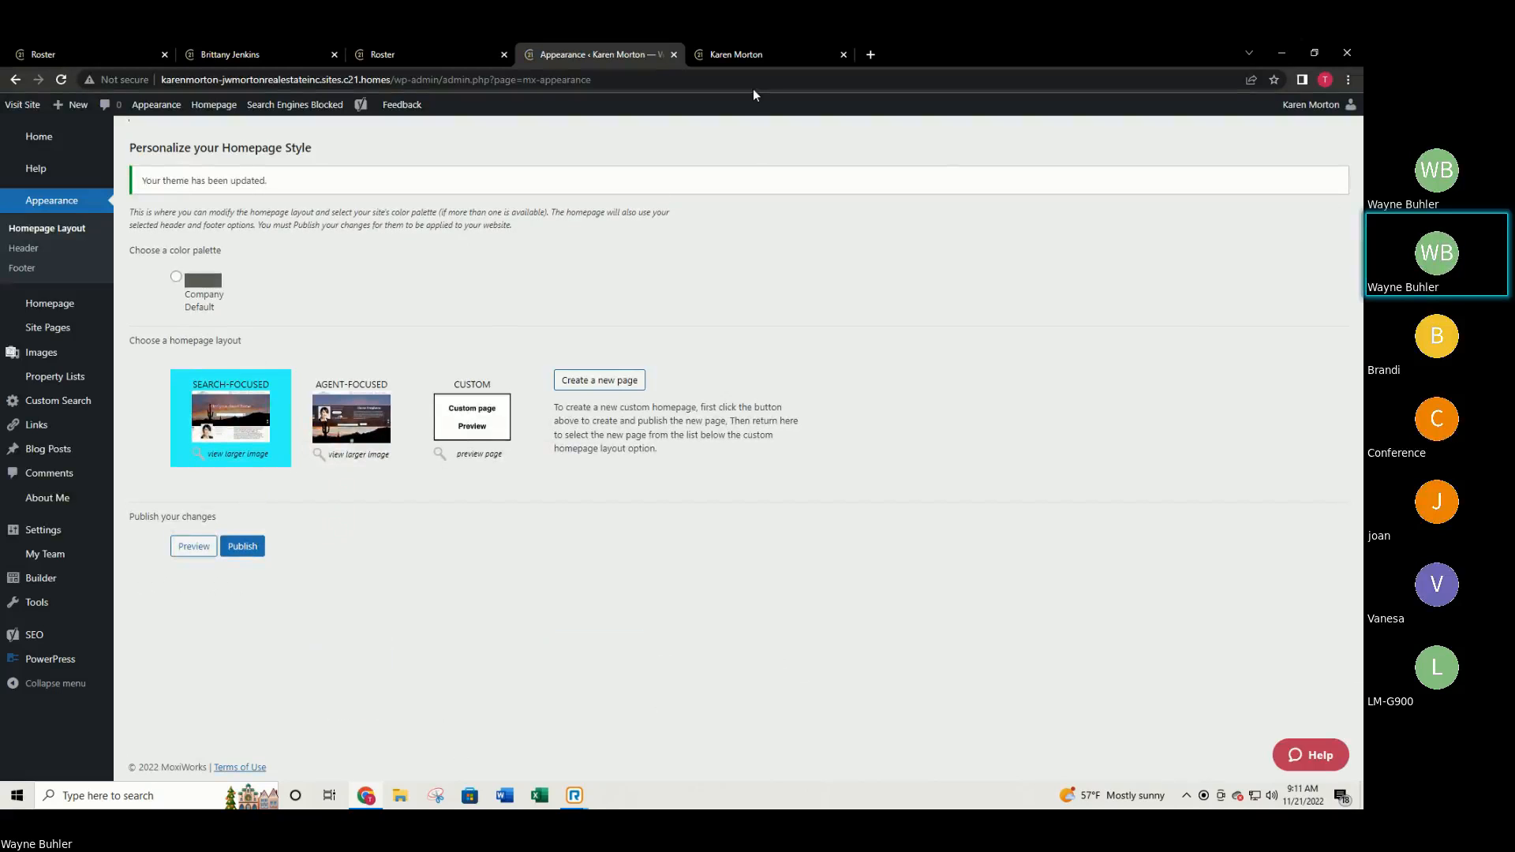
pyautogui.click(749, 54)
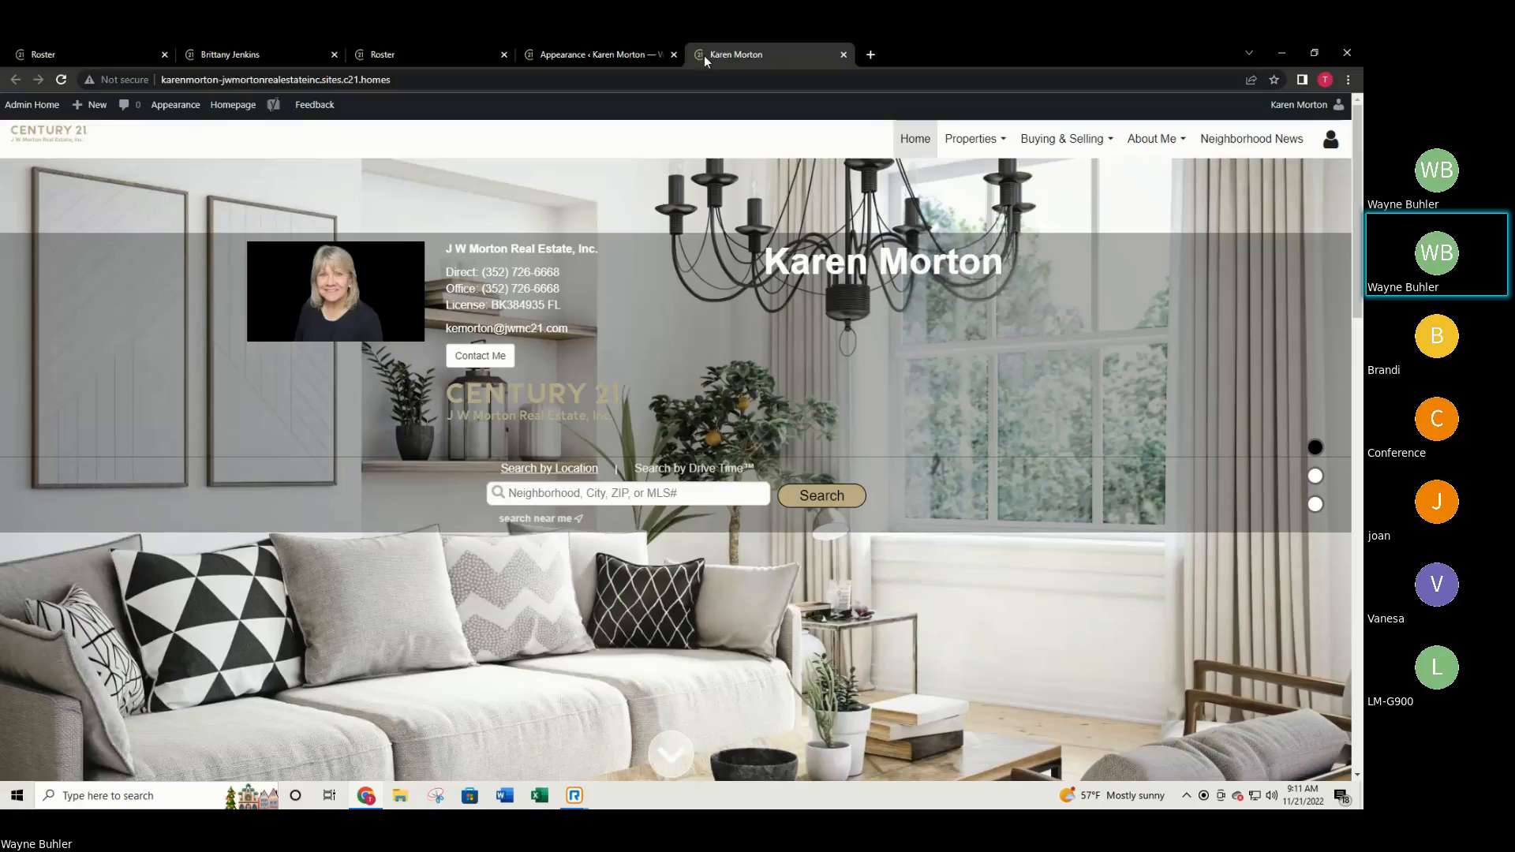
pyautogui.click(60, 79)
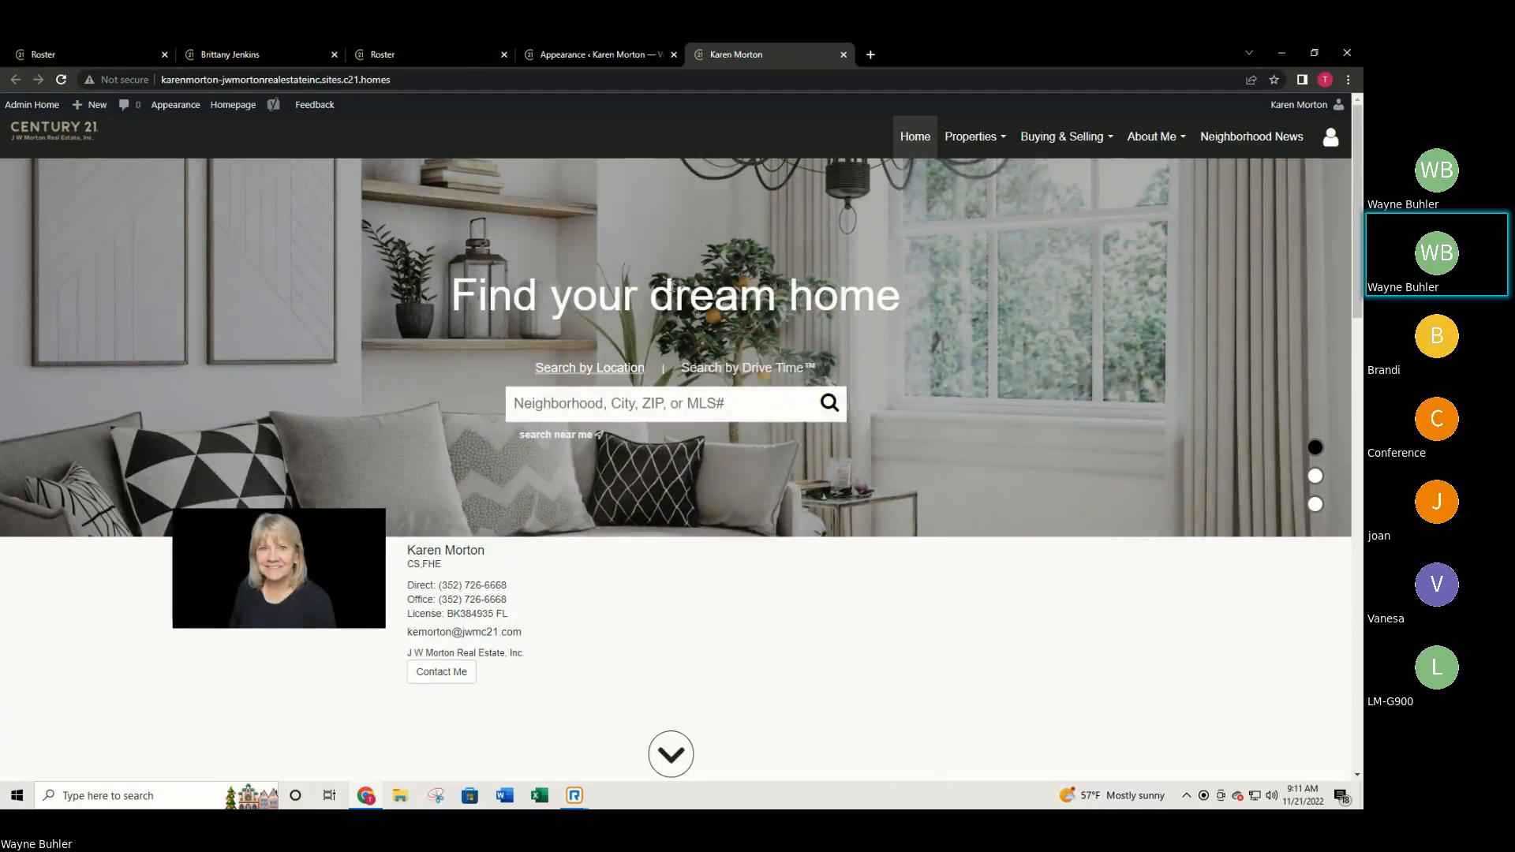
pyautogui.click(563, 53)
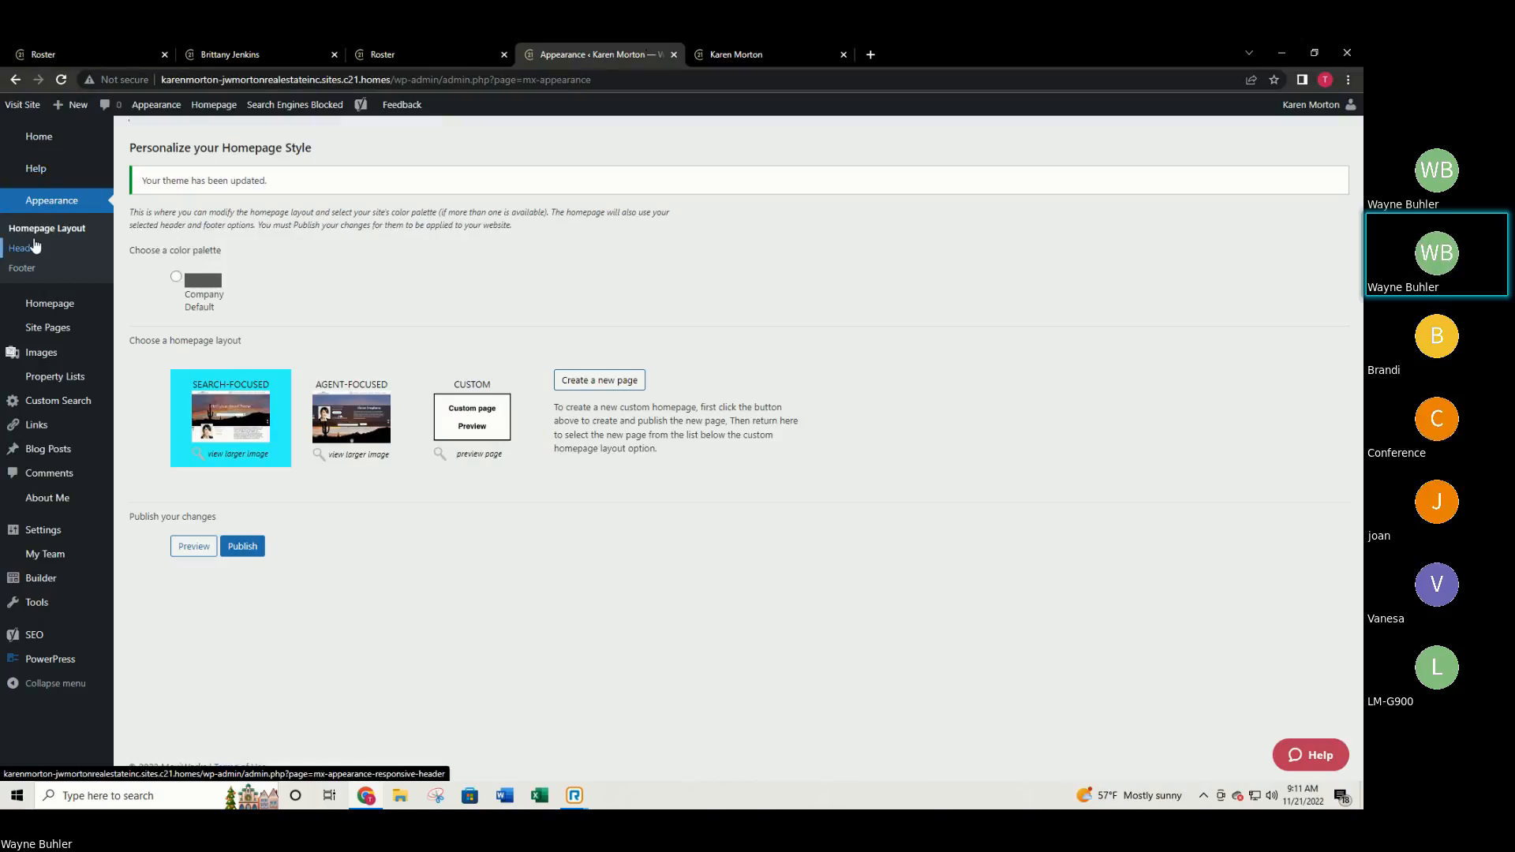
# Open Header Settings, preview the Default Header enlarged, and compare it with the live homepage header.
pyautogui.click(35, 247)
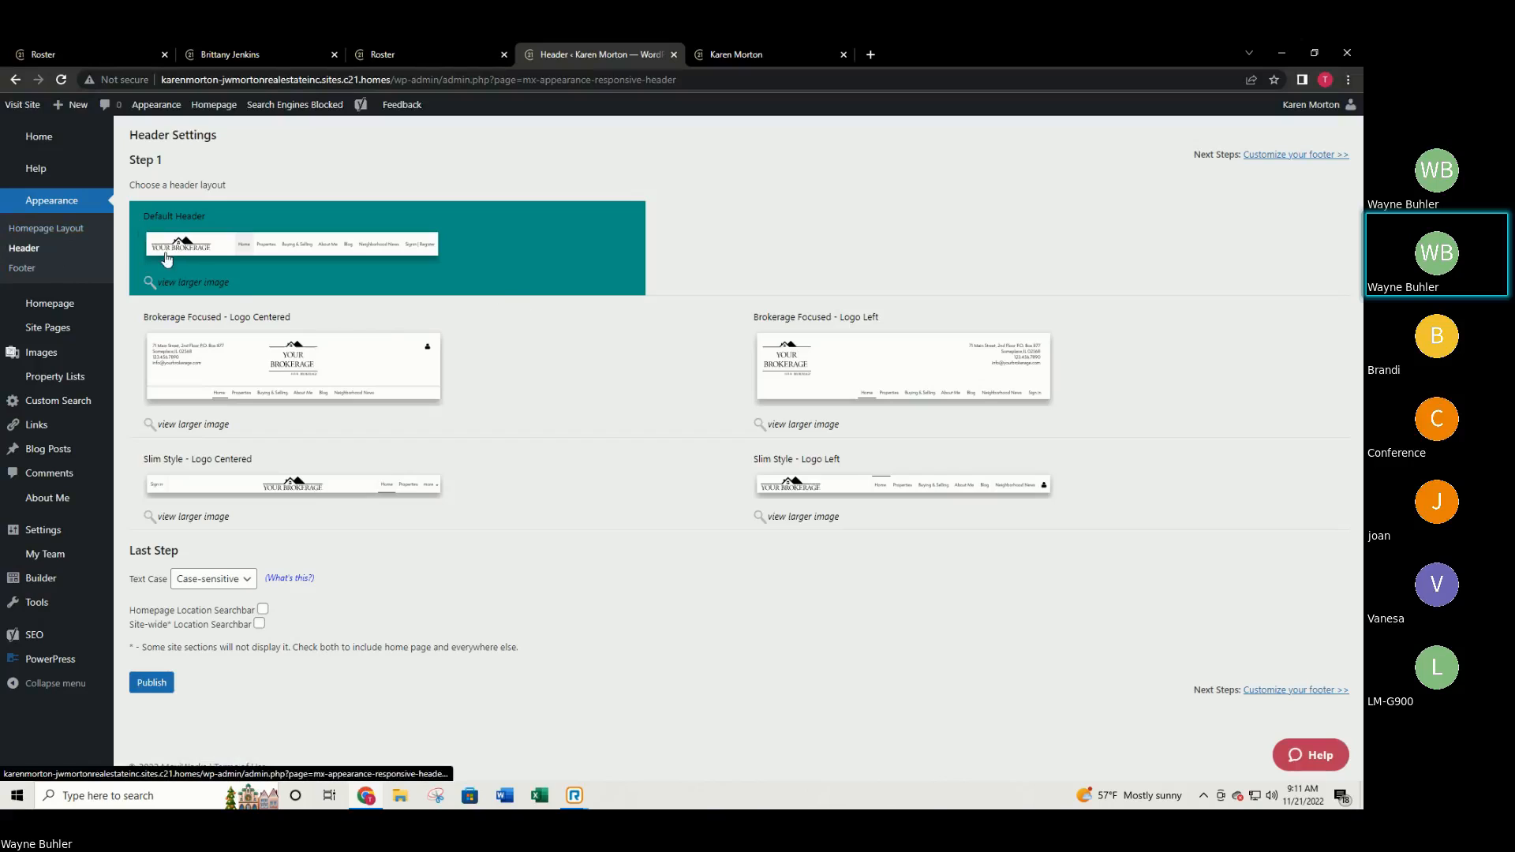
pyautogui.click(205, 284)
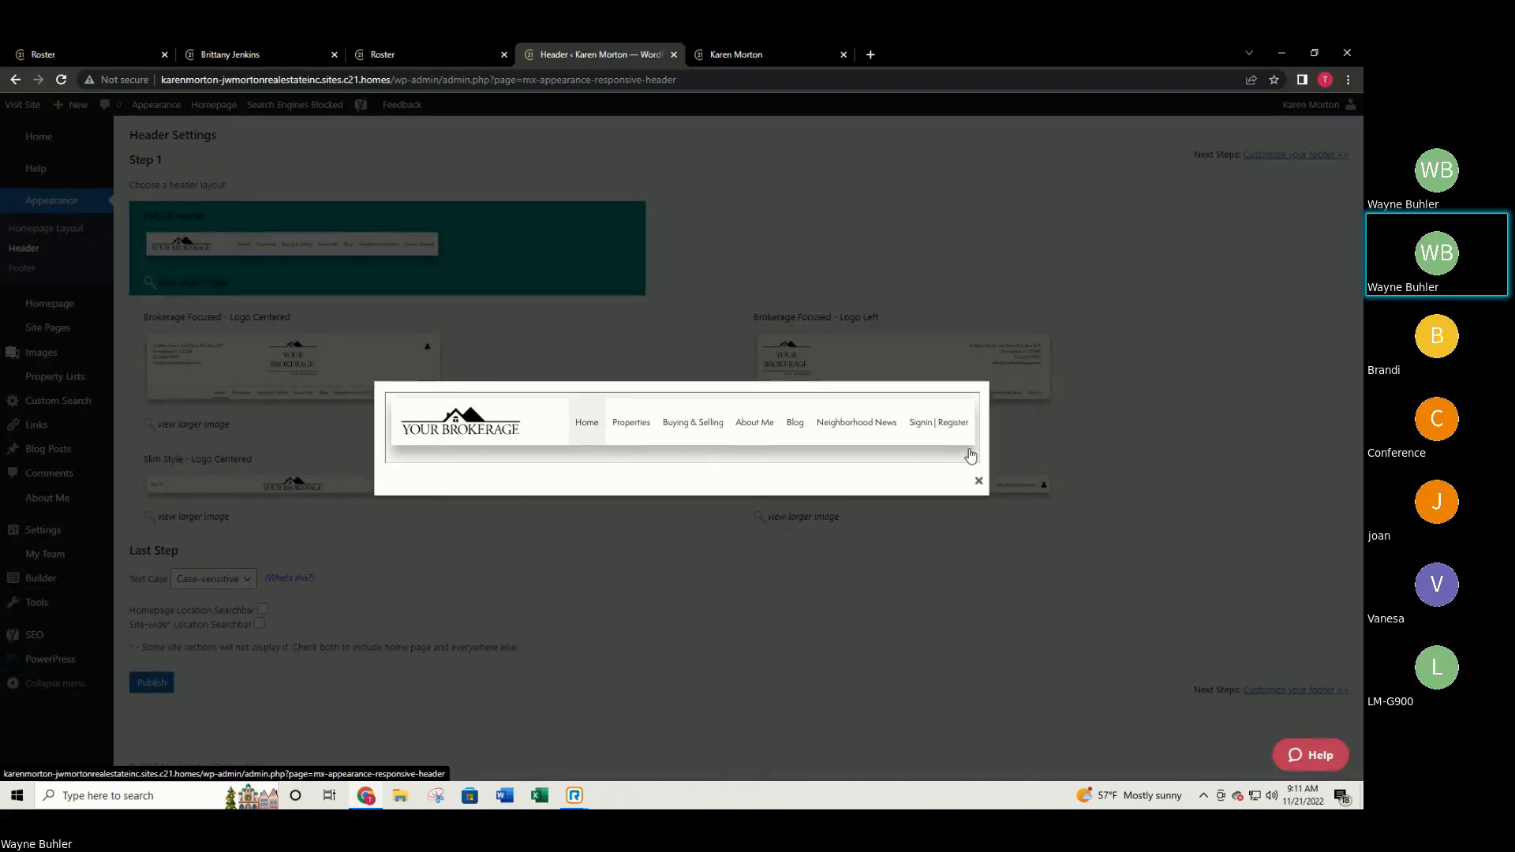
pyautogui.click(979, 480)
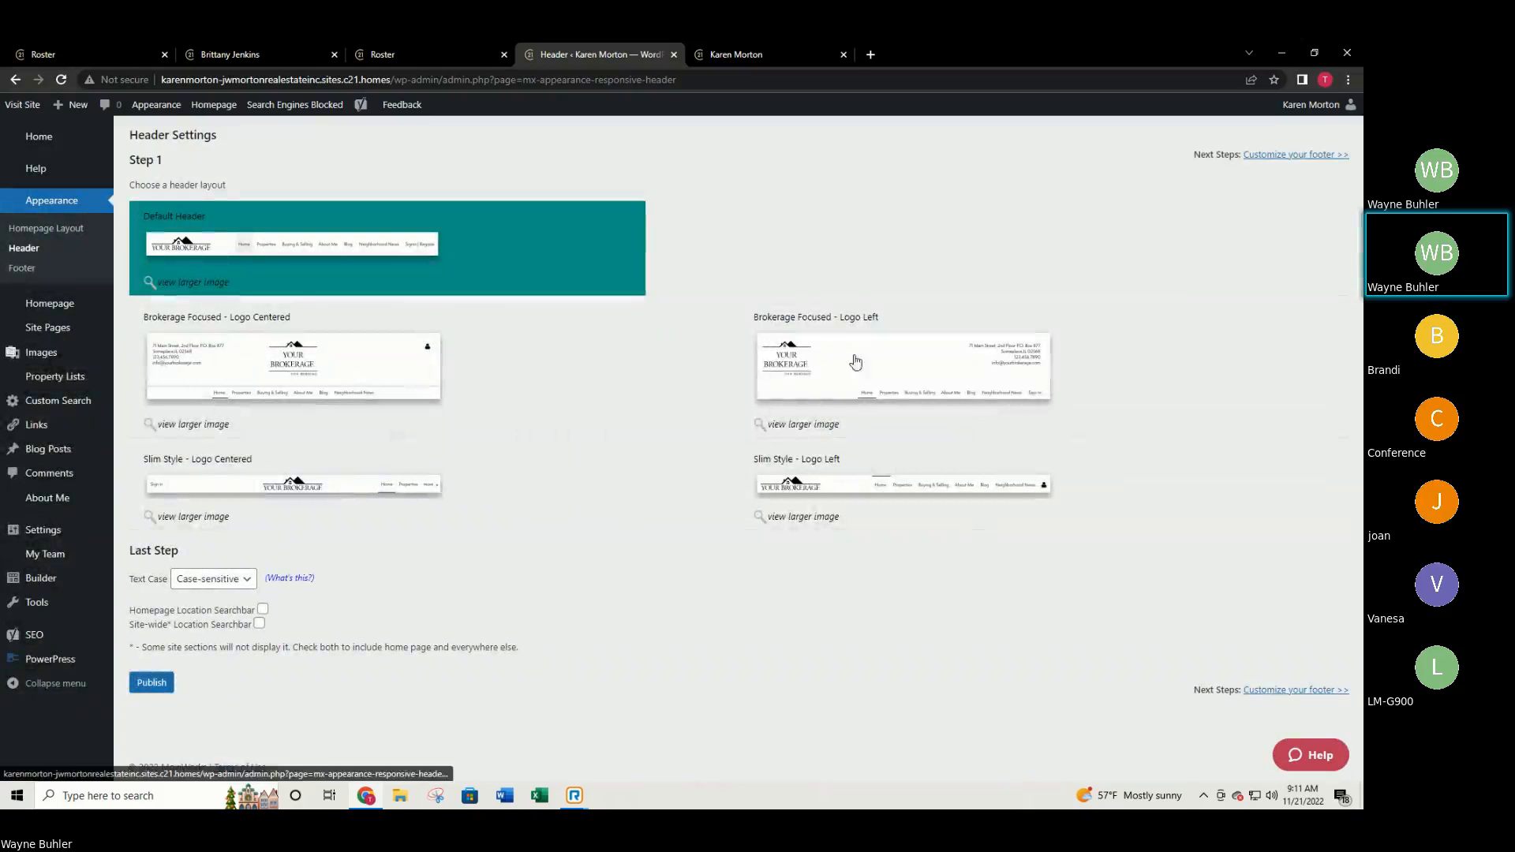
pyautogui.click(714, 54)
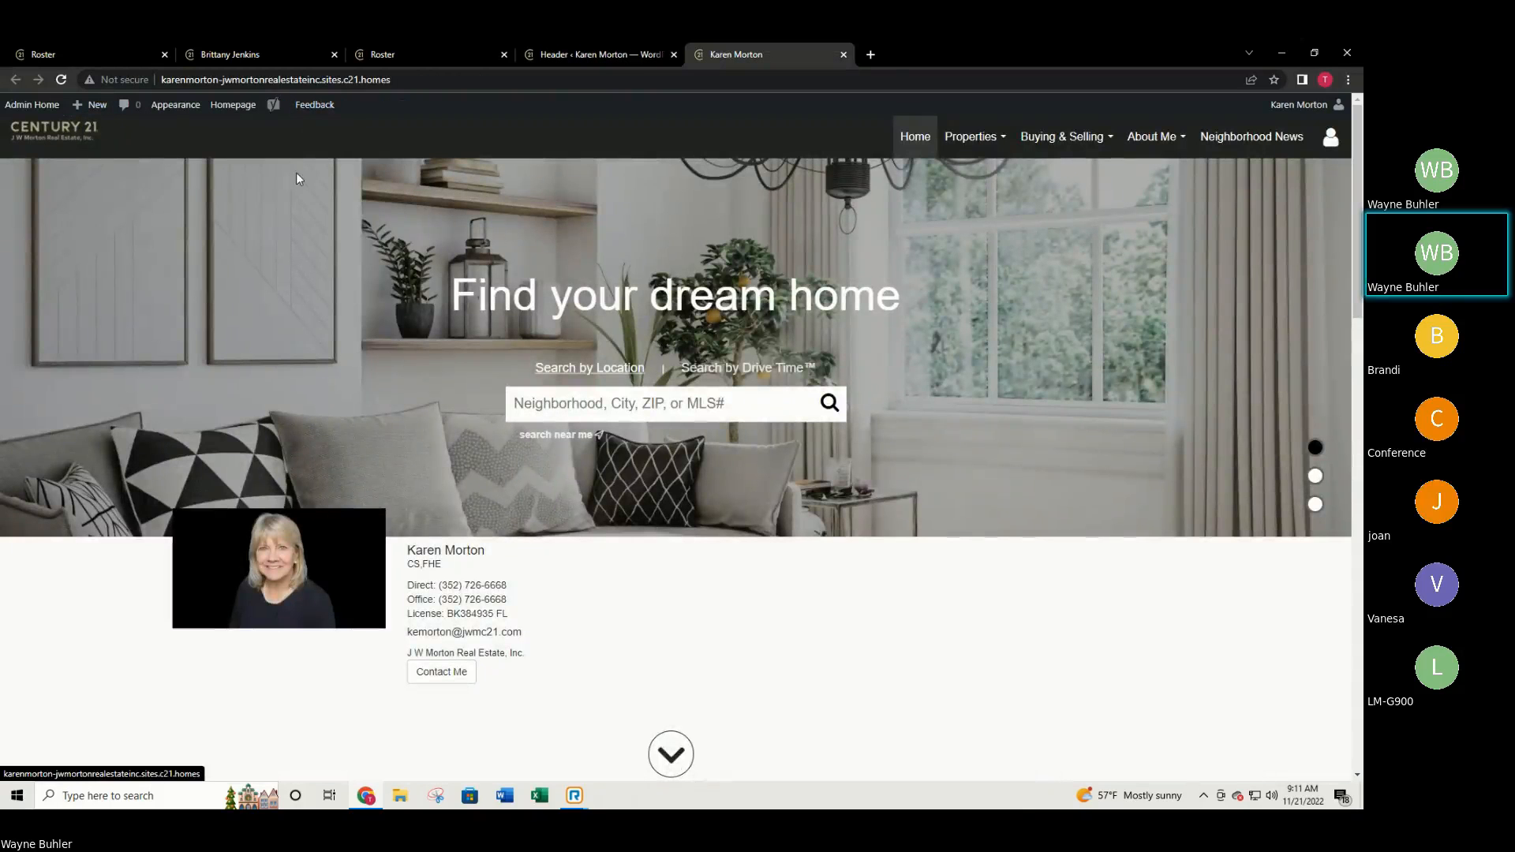
pyautogui.click(568, 54)
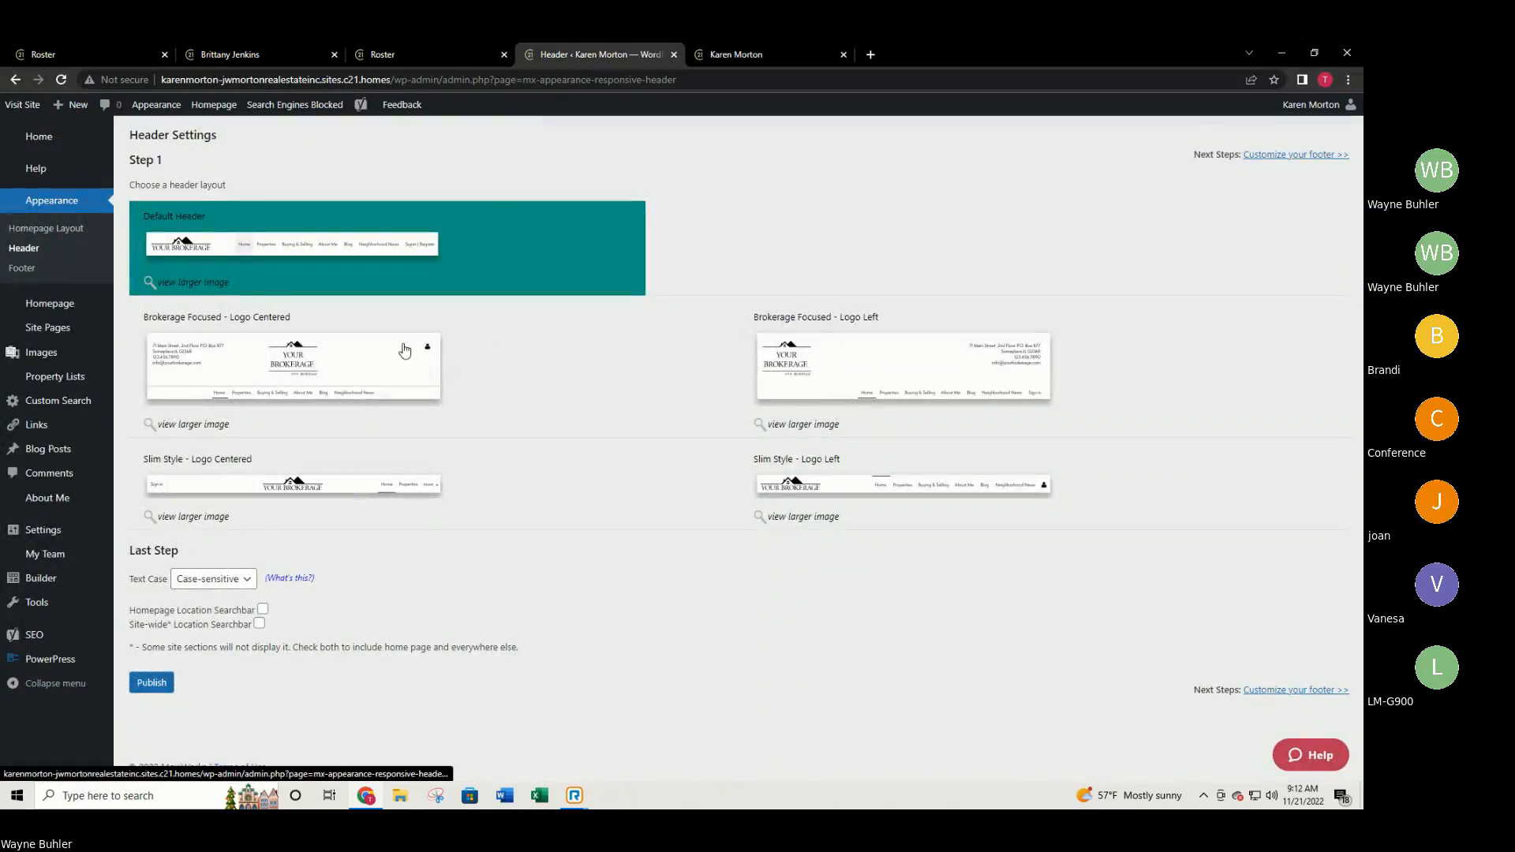
# Publish the Brokerage Focused - Logo Centered header and reload the live homepage to check it.
pyautogui.click(278, 361)
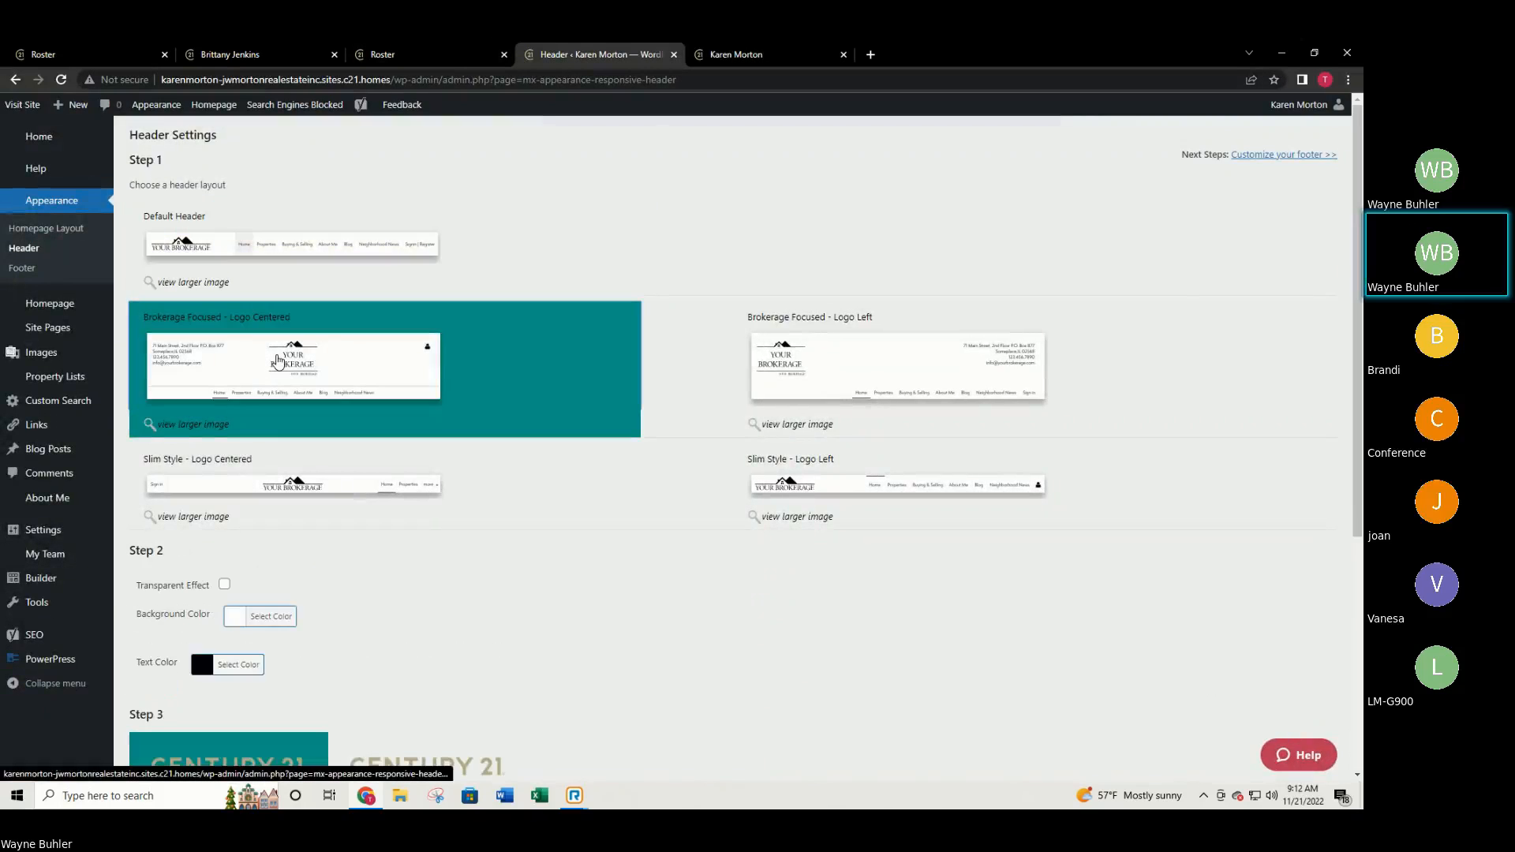
pyautogui.scroll(-1, 276, 366)
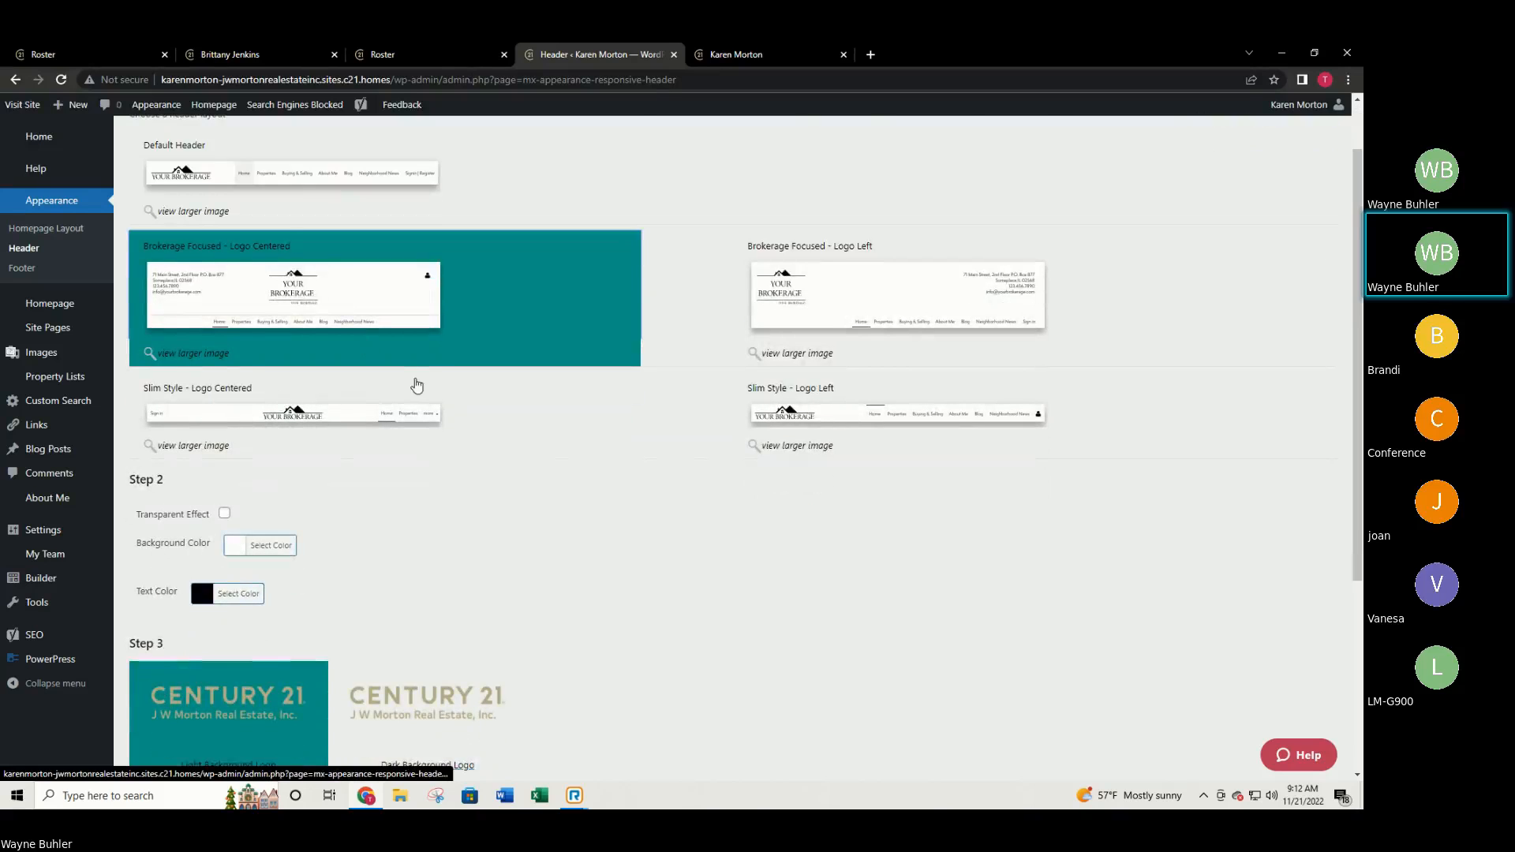
pyautogui.scroll(-4, 416, 386)
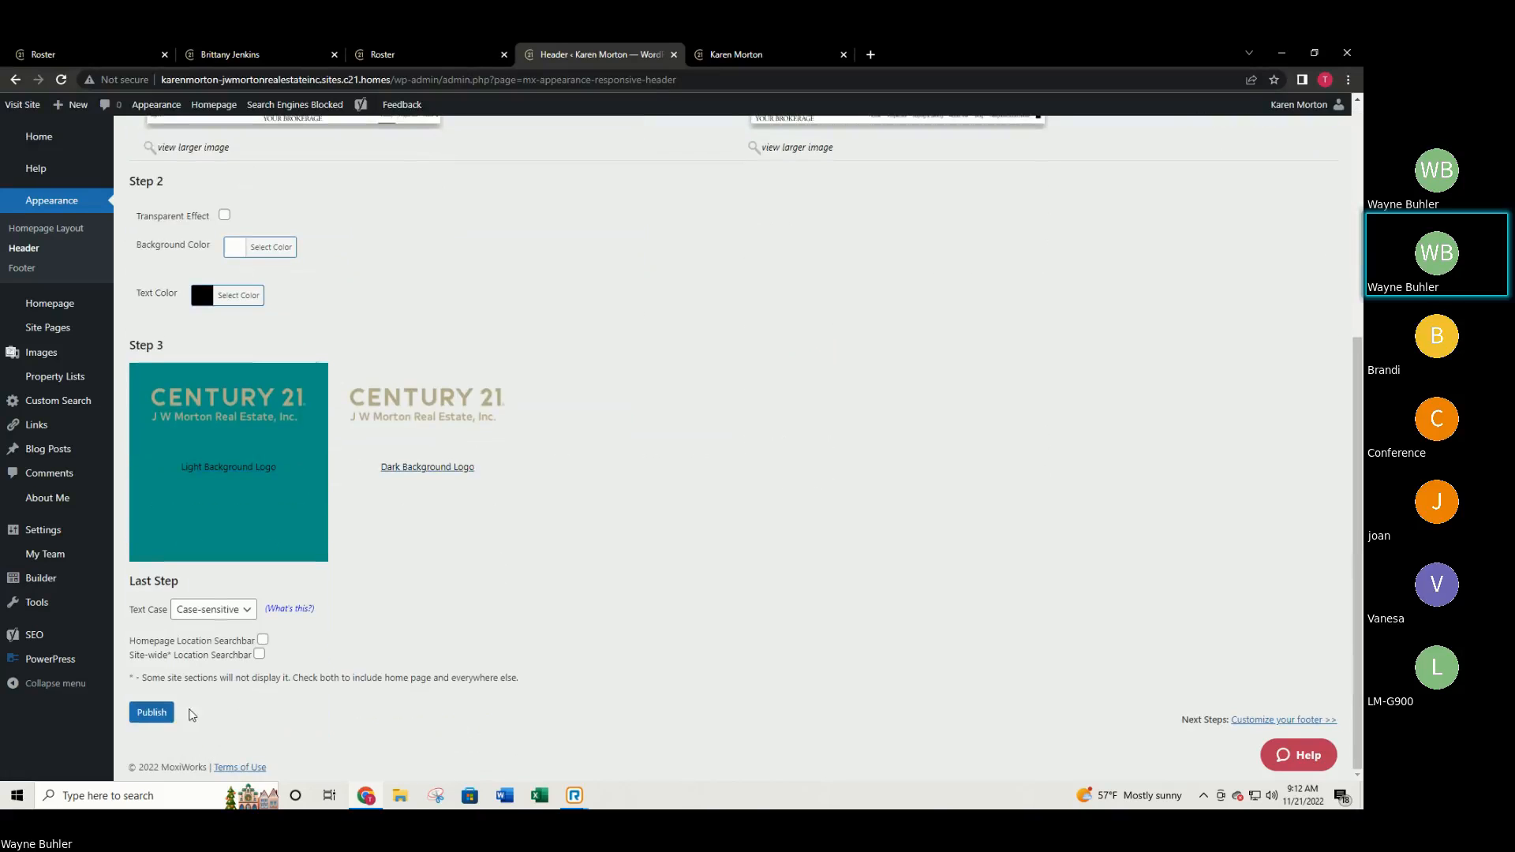
pyautogui.click(151, 712)
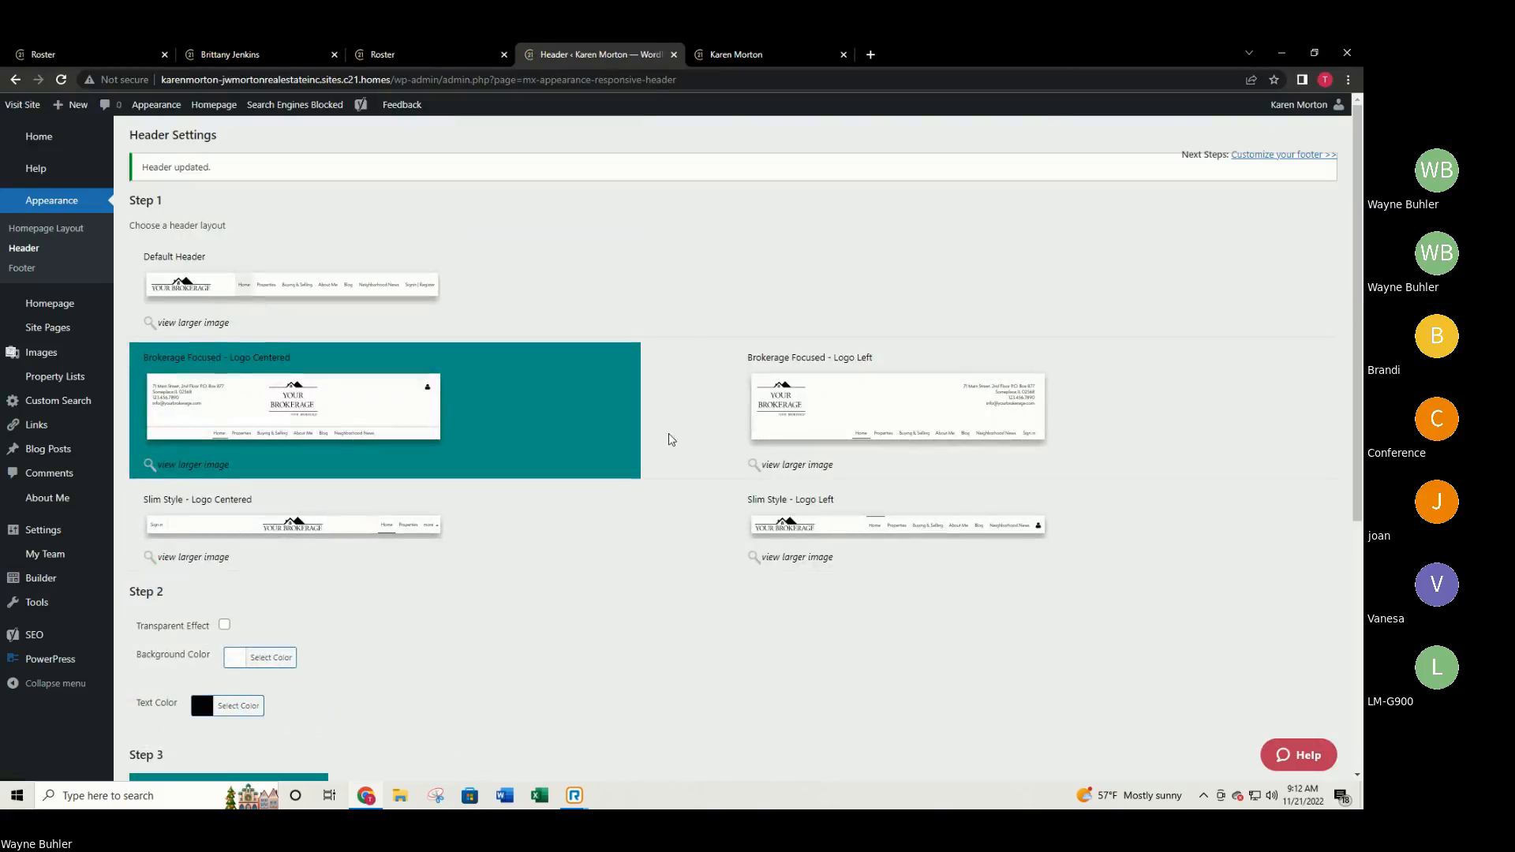
pyautogui.click(716, 49)
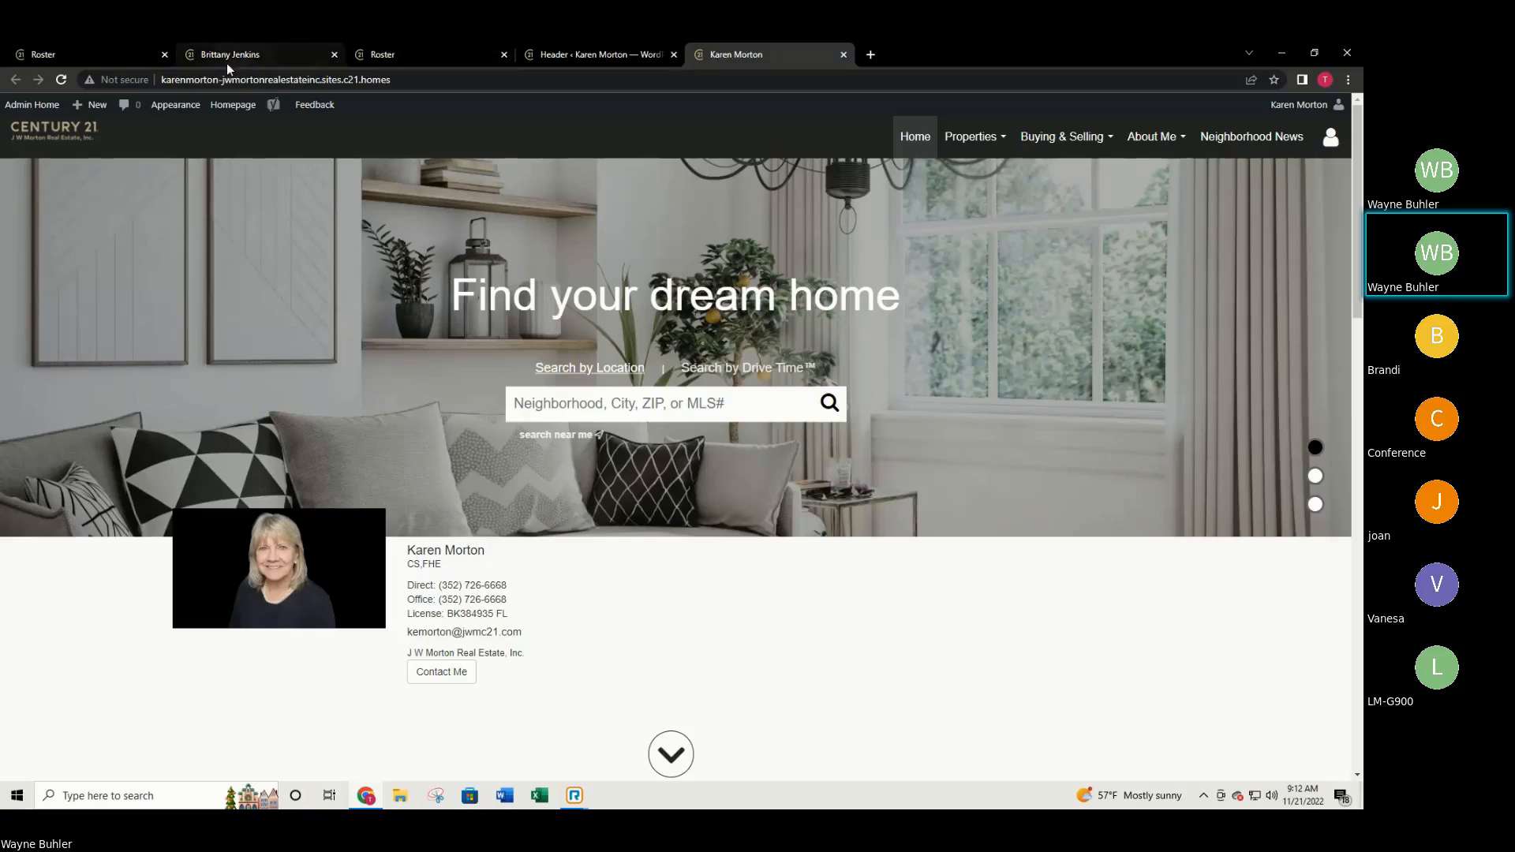
pyautogui.click(66, 79)
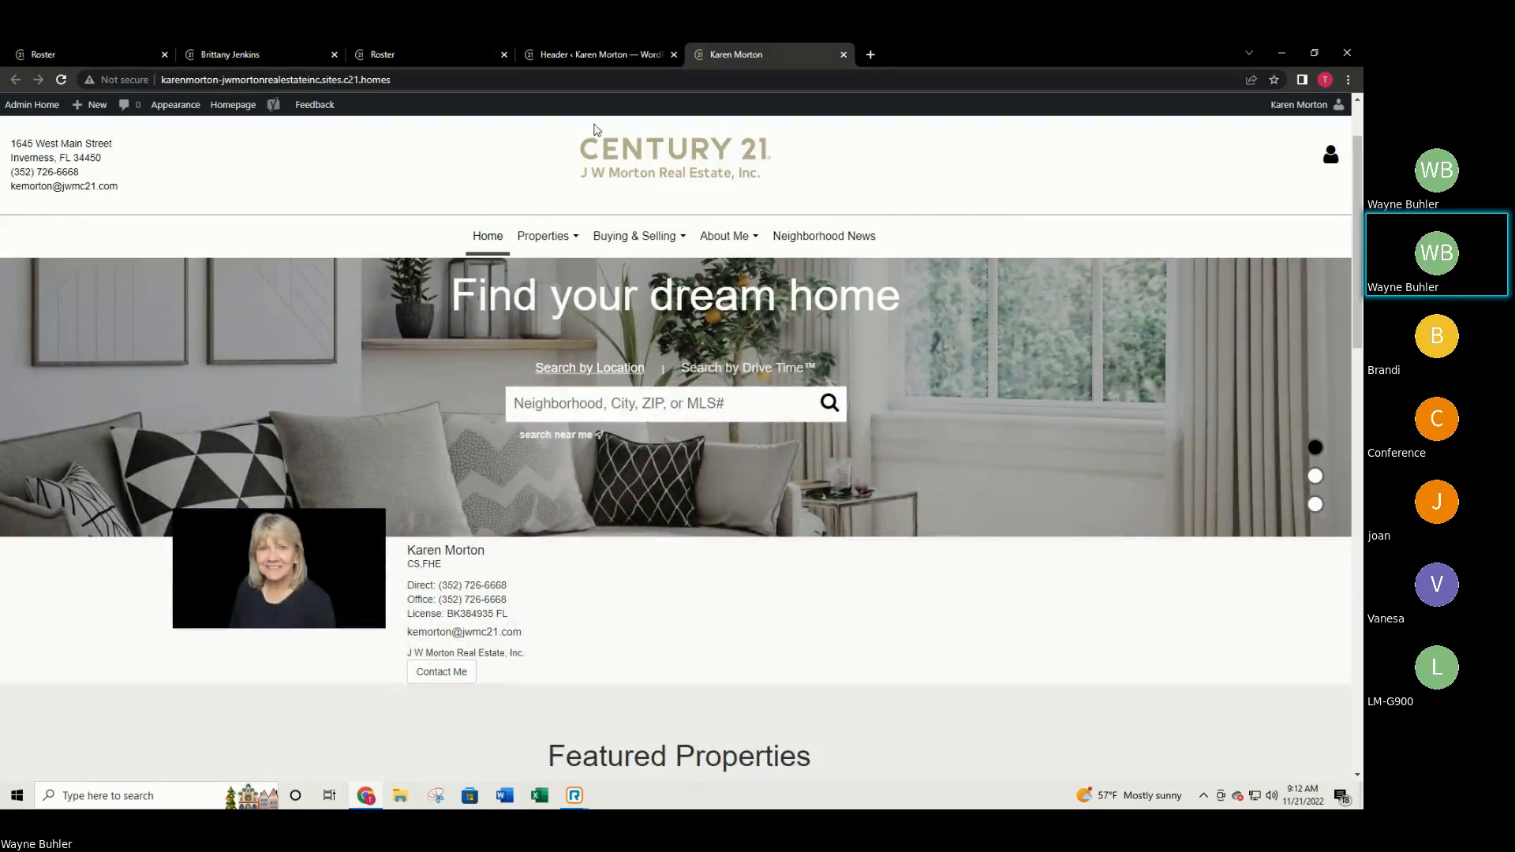
# Set the header Background Color to black.
pyautogui.click(580, 46)
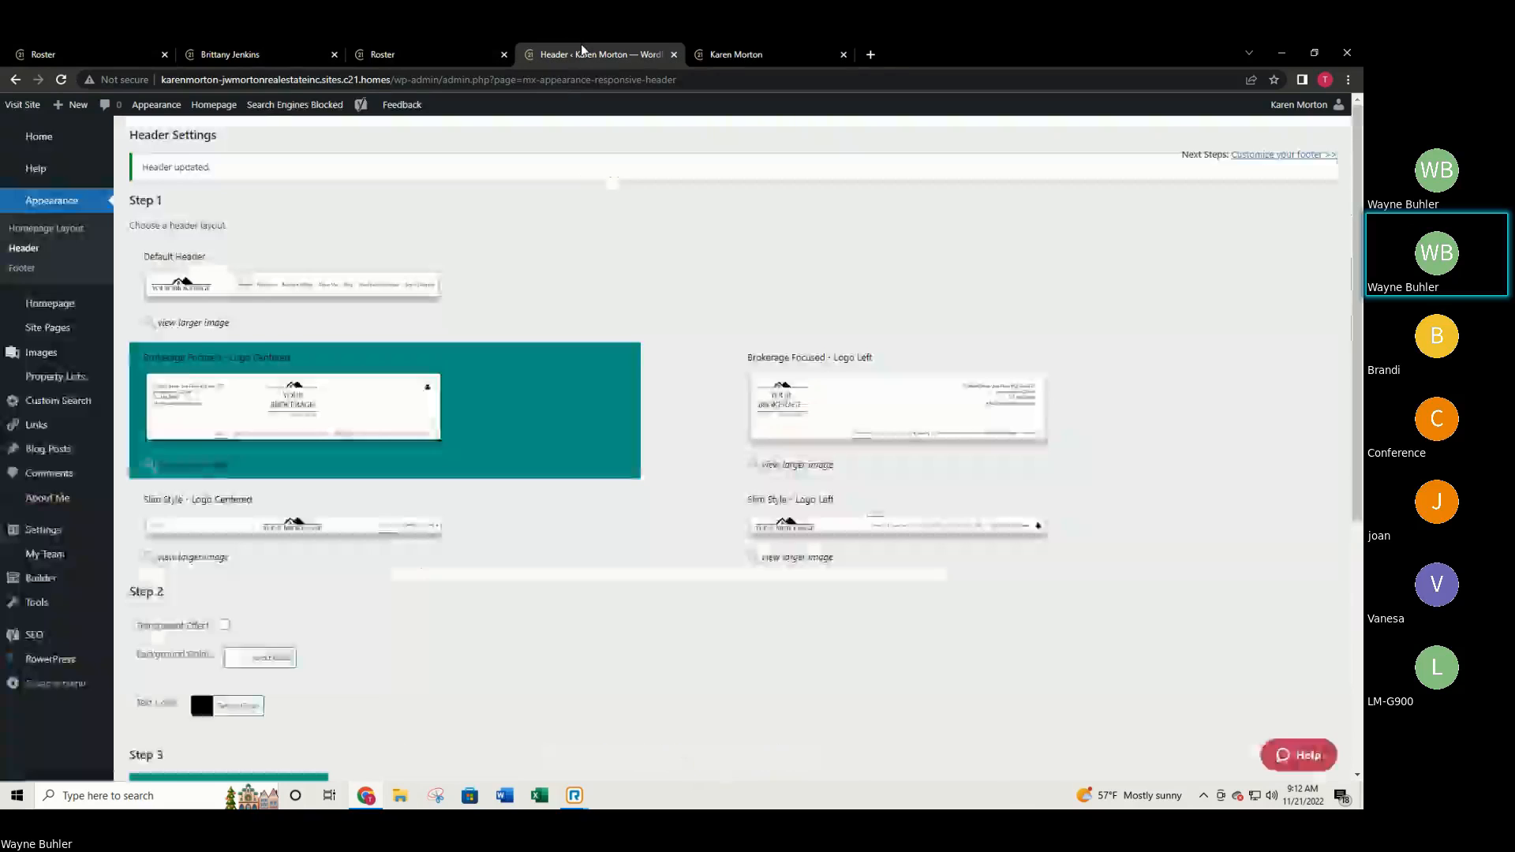
pyautogui.scroll(-2, 365, 407)
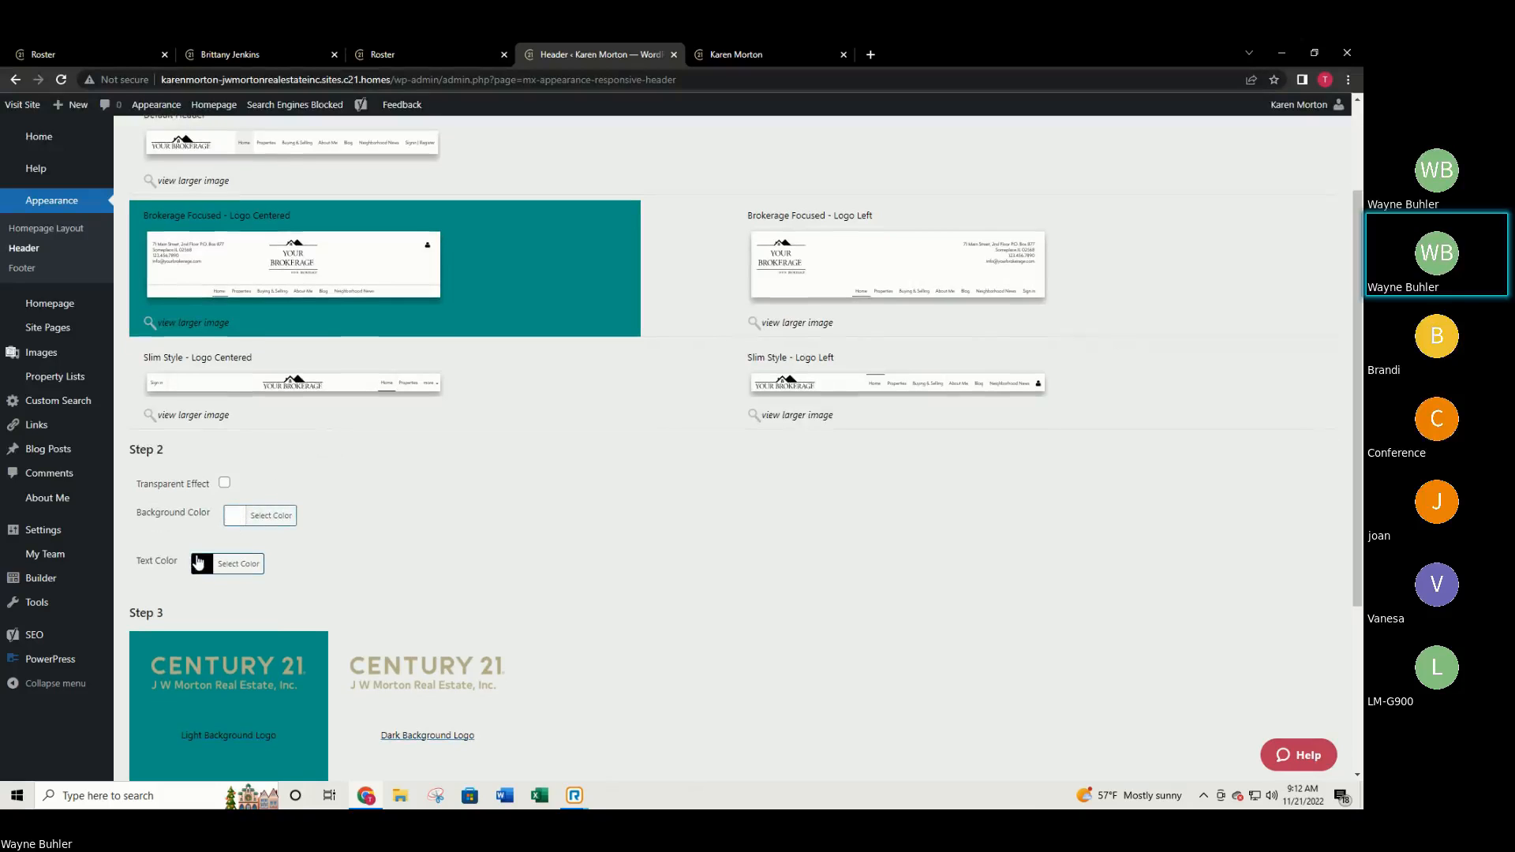
pyautogui.scroll(-3, 198, 556)
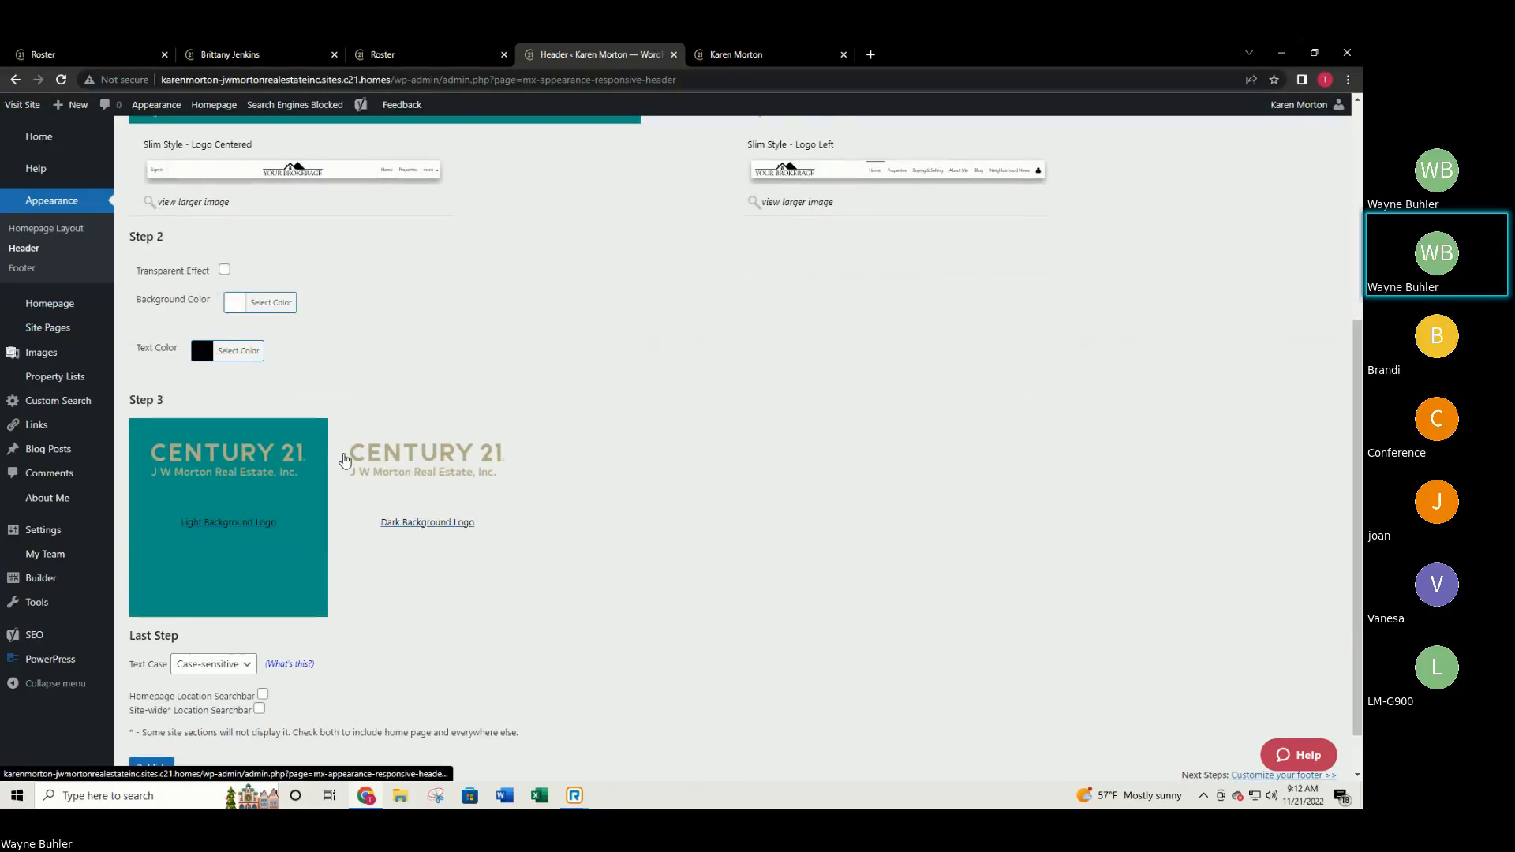
pyautogui.scroll(3, 468, 473)
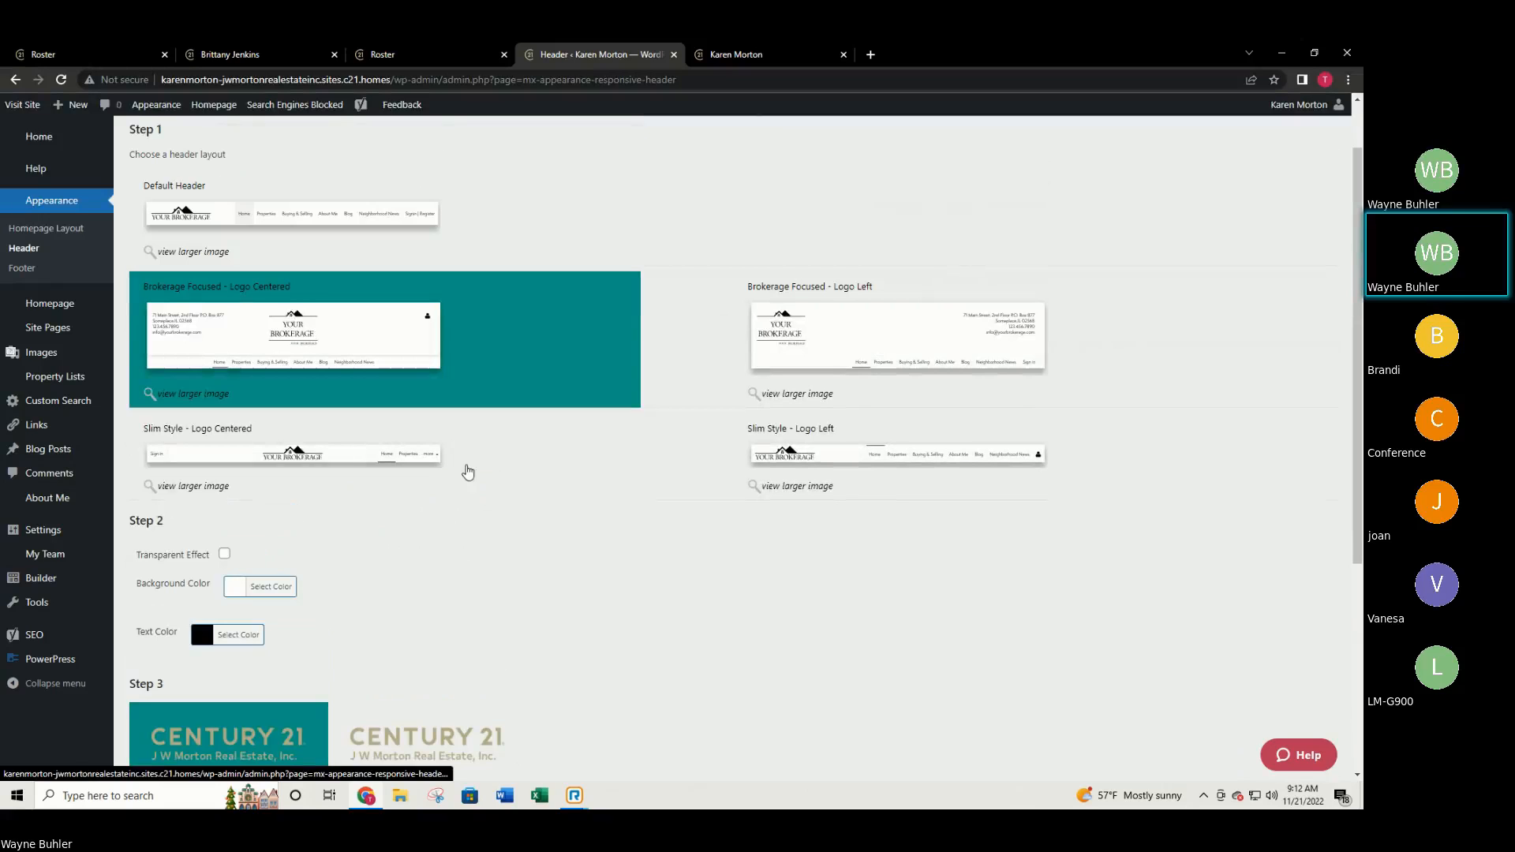
pyautogui.scroll(-1, 275, 472)
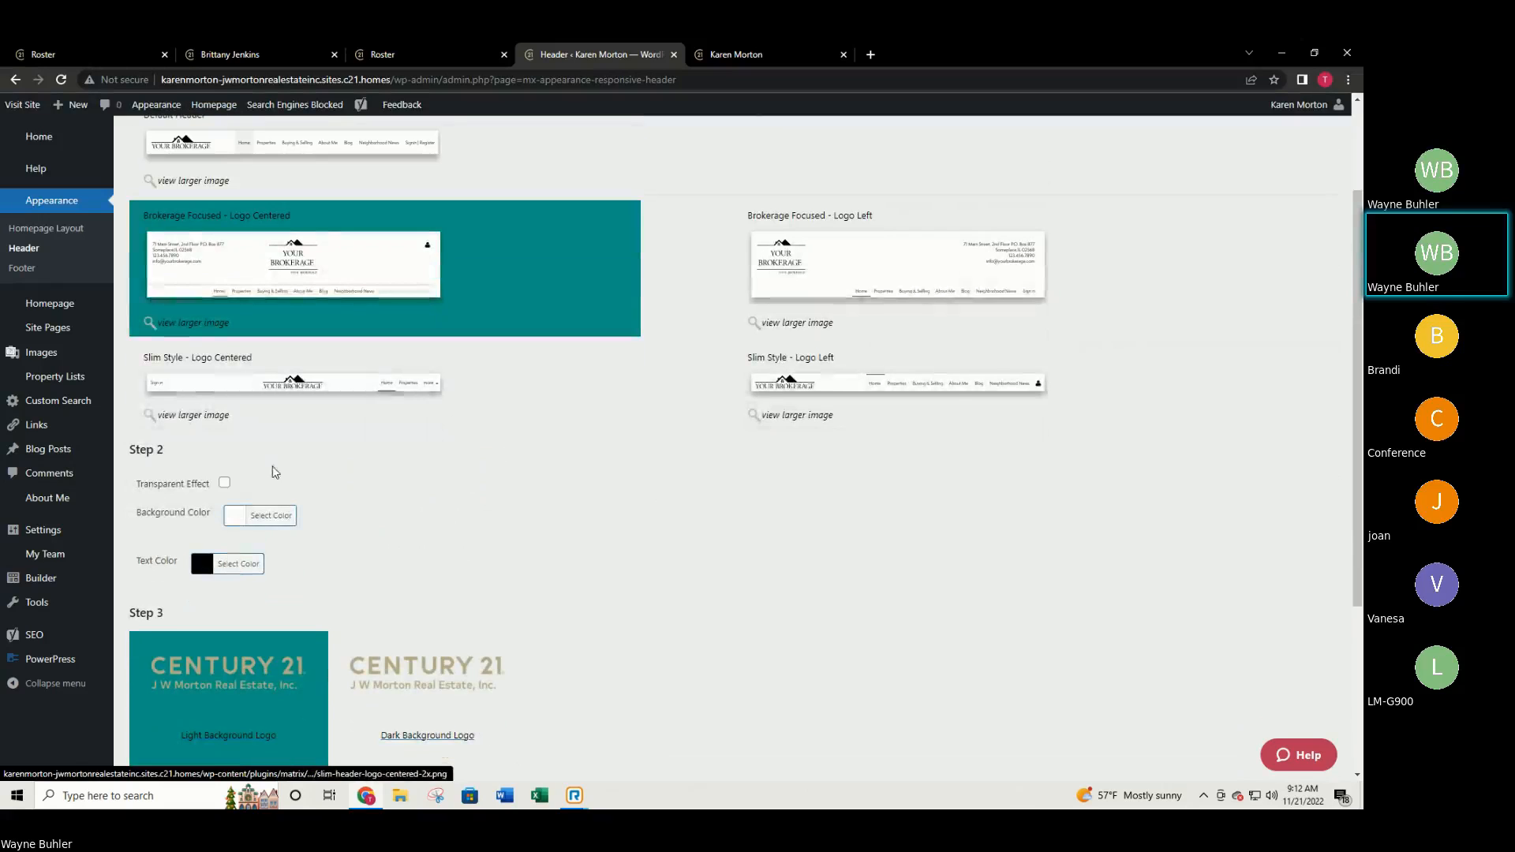
pyautogui.click(242, 522)
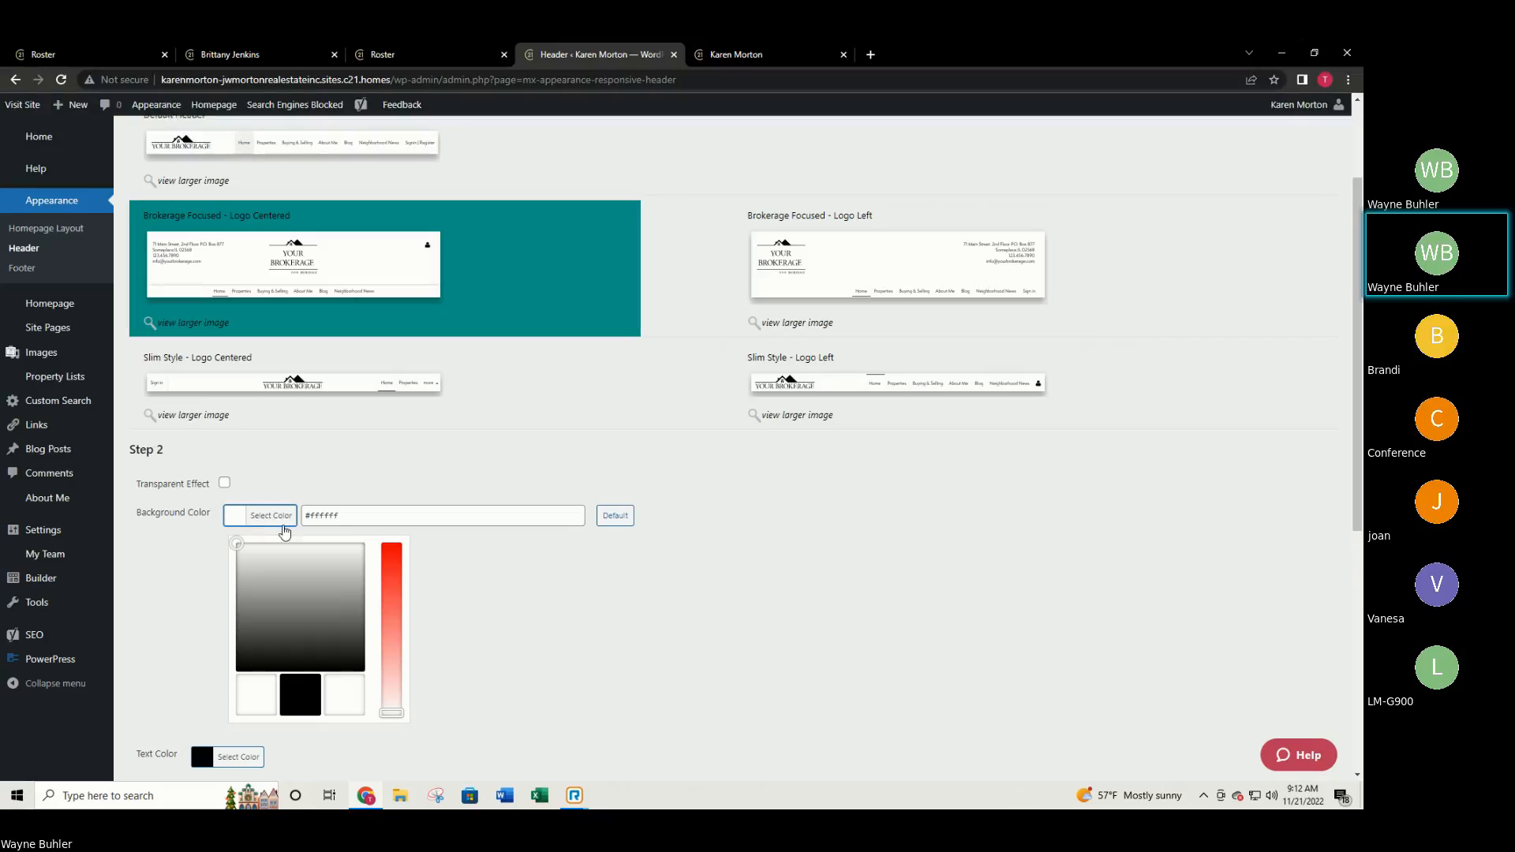
pyautogui.click(288, 693)
pyautogui.scroll(-1, 162, 583)
pyautogui.click(162, 583)
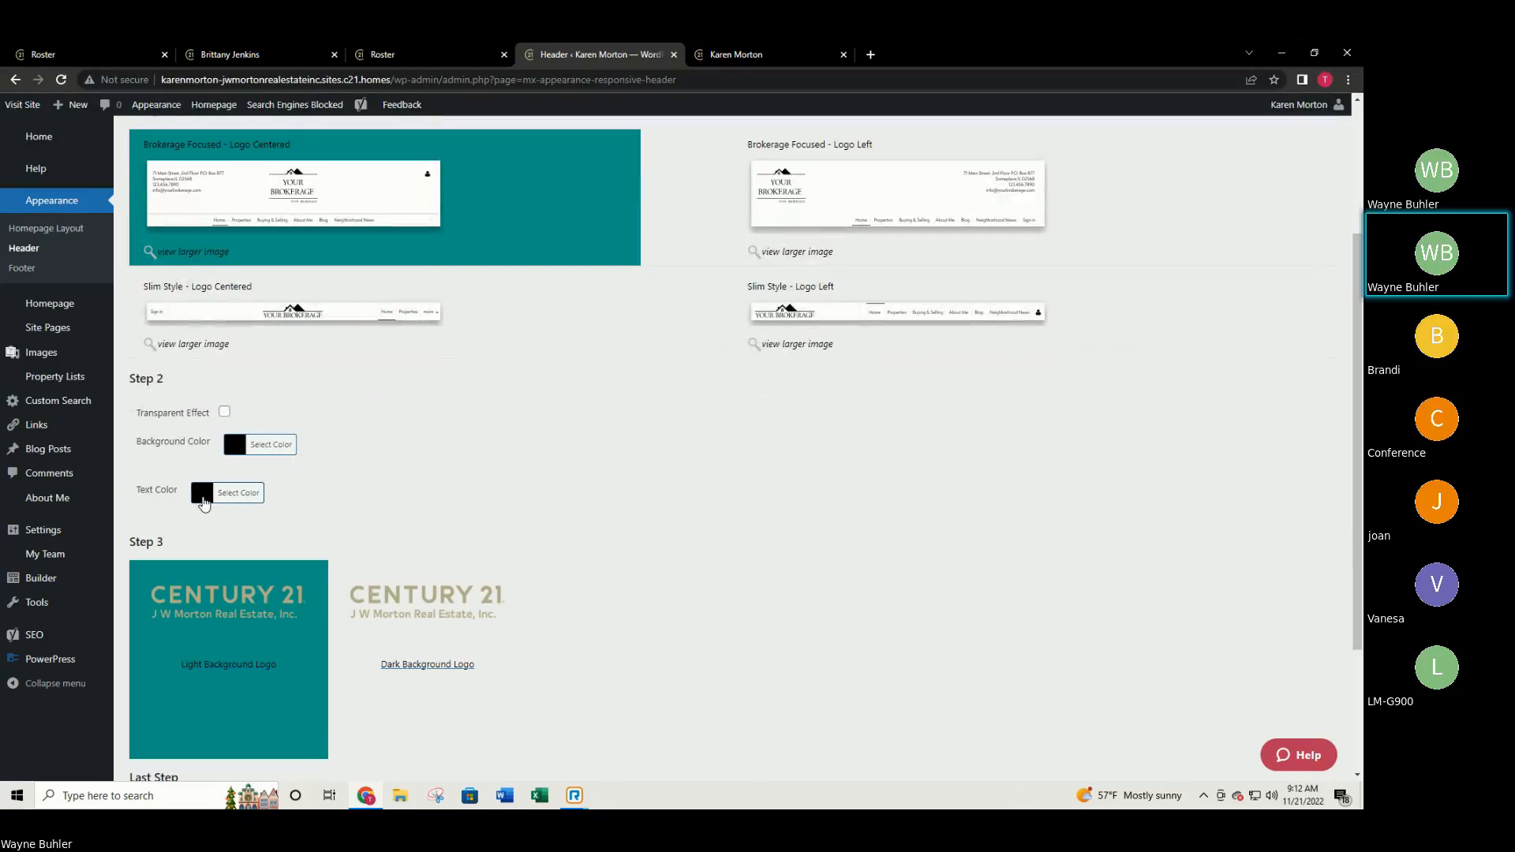
# Adjust the header Text Color in the picker to gold #b5a01b.
pyautogui.click(203, 499)
pyautogui.click(236, 672)
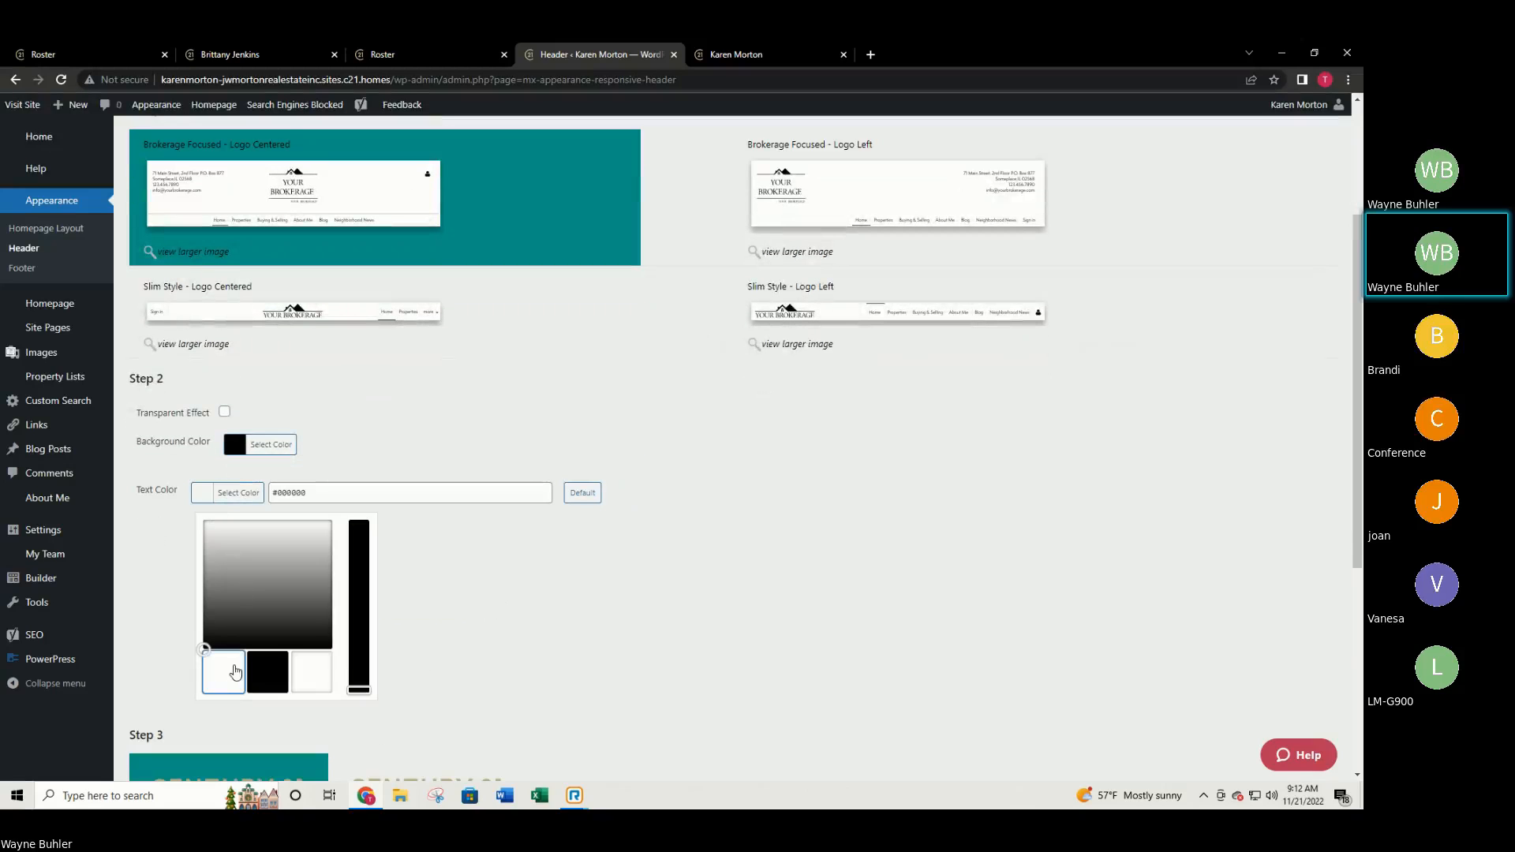
pyautogui.moveTo(273, 624); pyautogui.dragTo(225, 591)
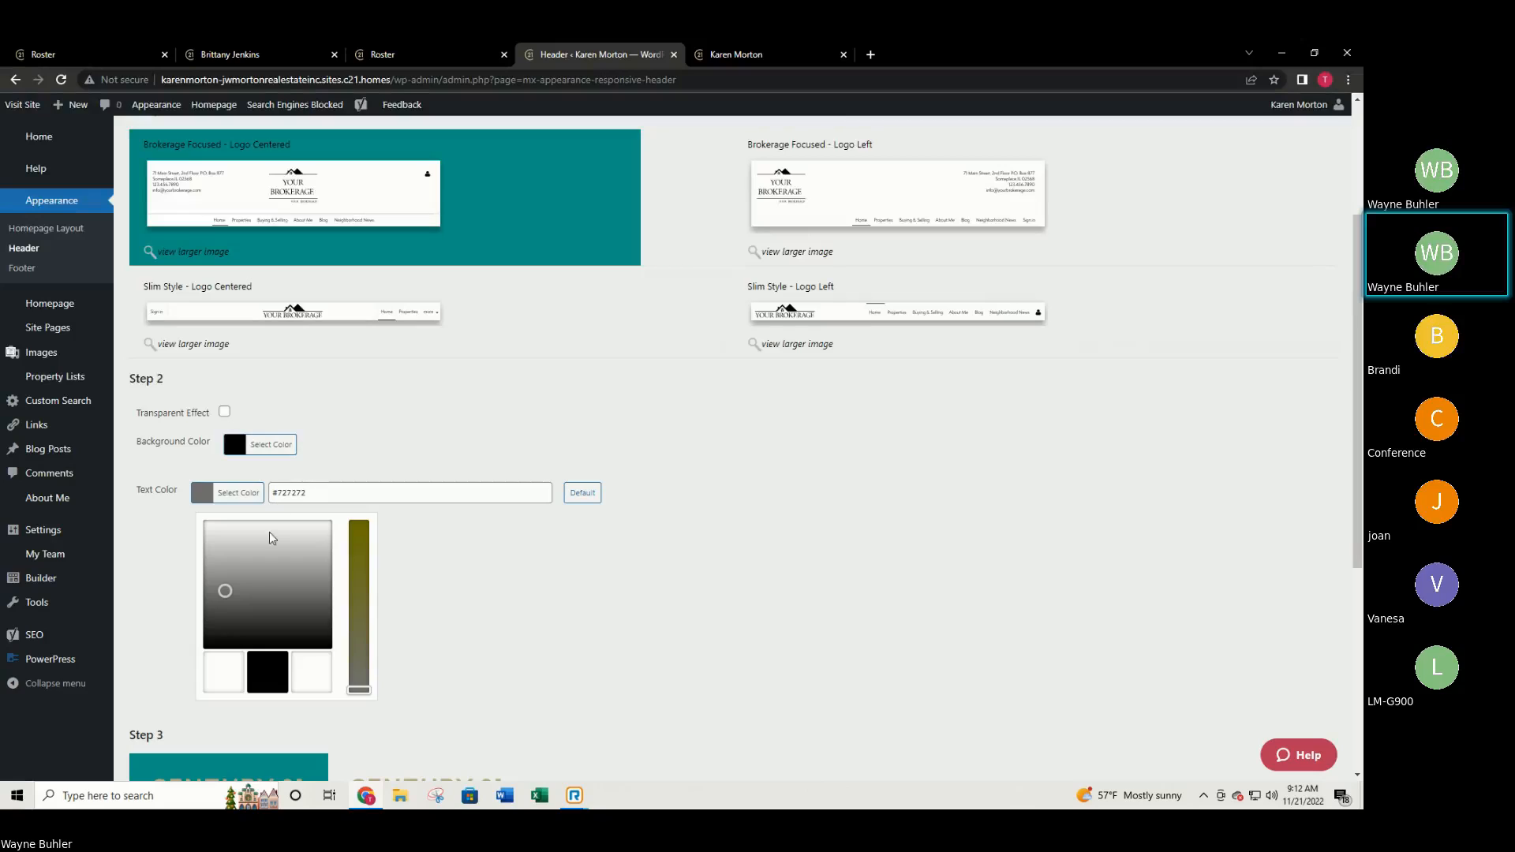
pyautogui.moveTo(359, 687); pyautogui.dragTo(359, 553)
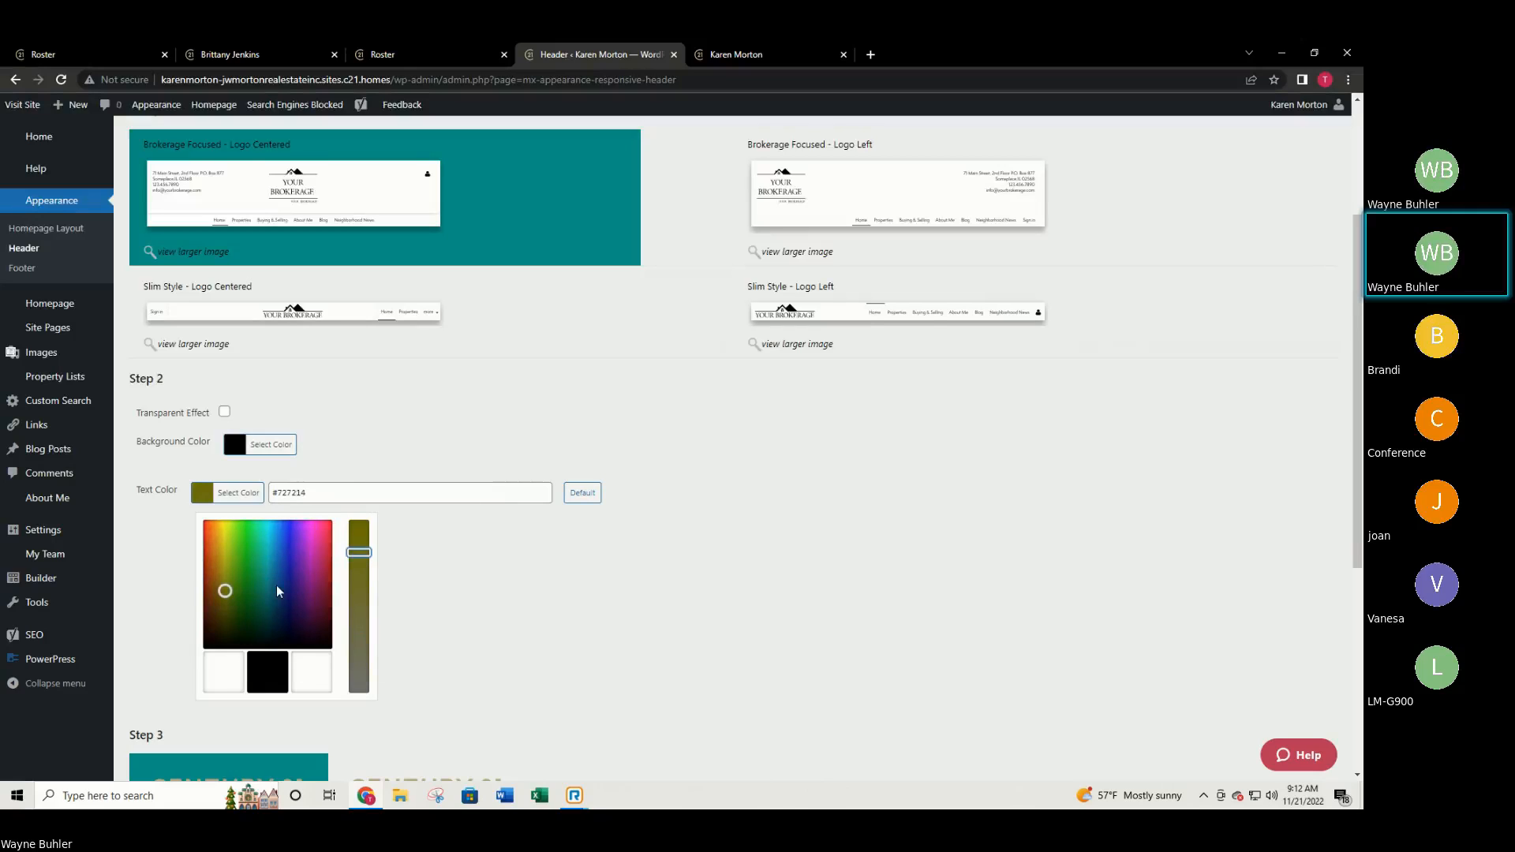
pyautogui.moveTo(237, 587)
pyautogui.mouseDown()
pyautogui.moveTo(221, 543)
pyautogui.moveTo(229, 569)
pyautogui.moveTo(222, 557)
pyautogui.mouseUp()
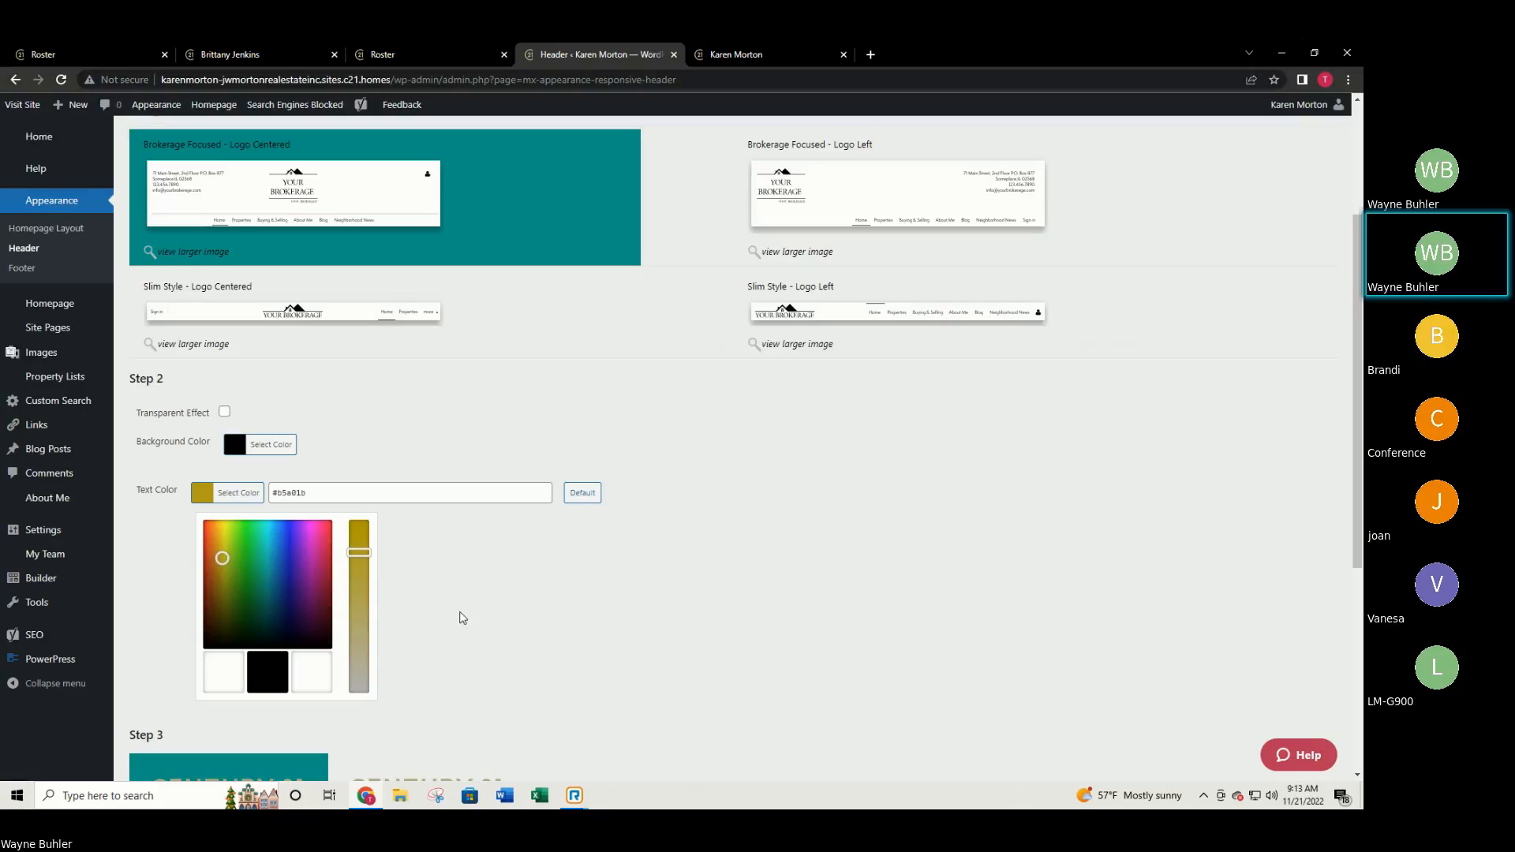
pyautogui.scroll(-2, 379, 608)
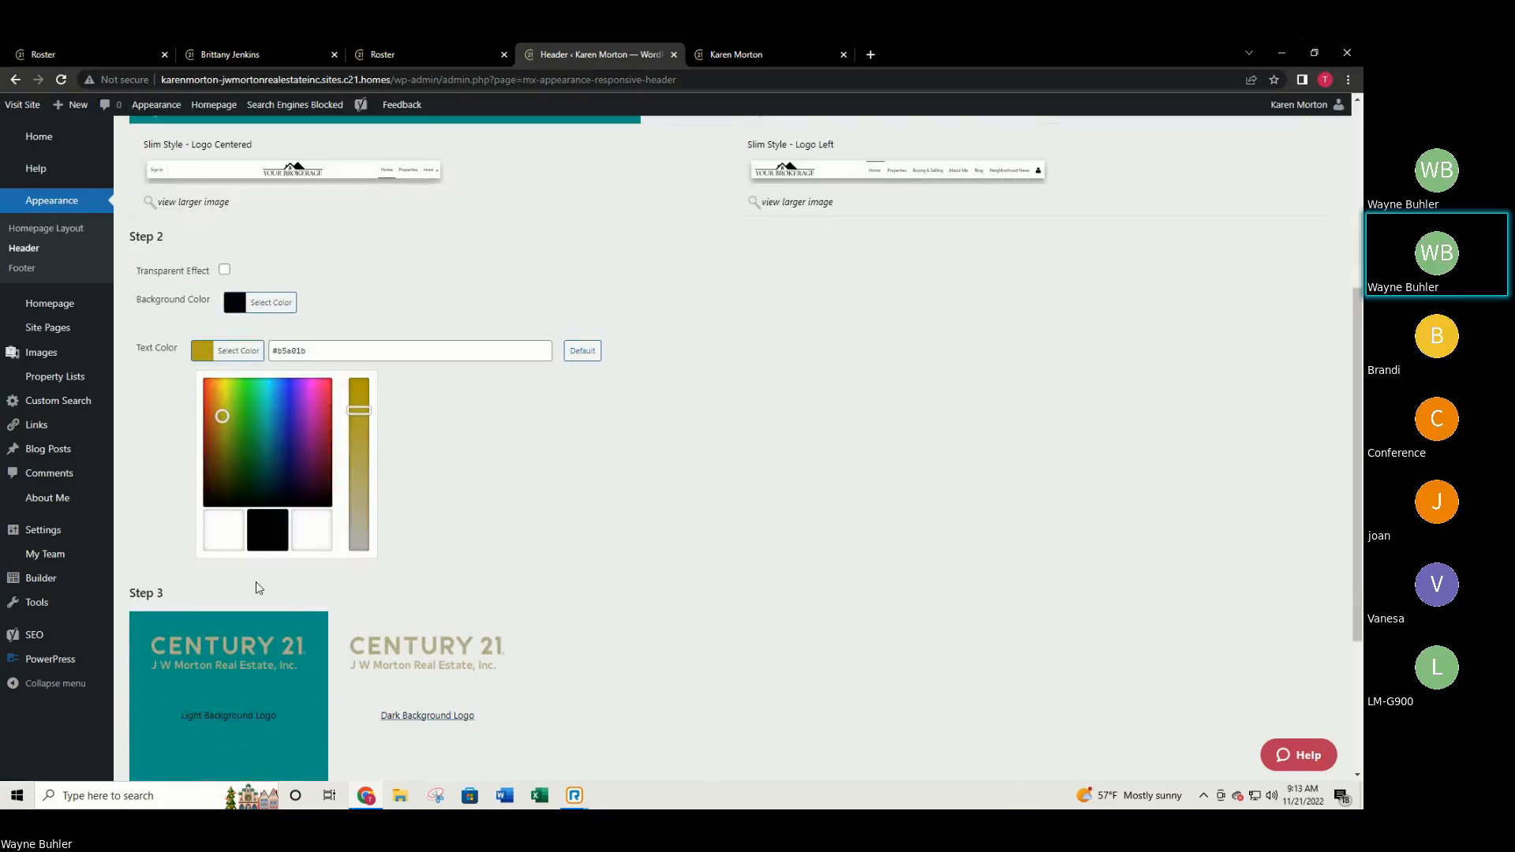
pyautogui.scroll(-1, 241, 560)
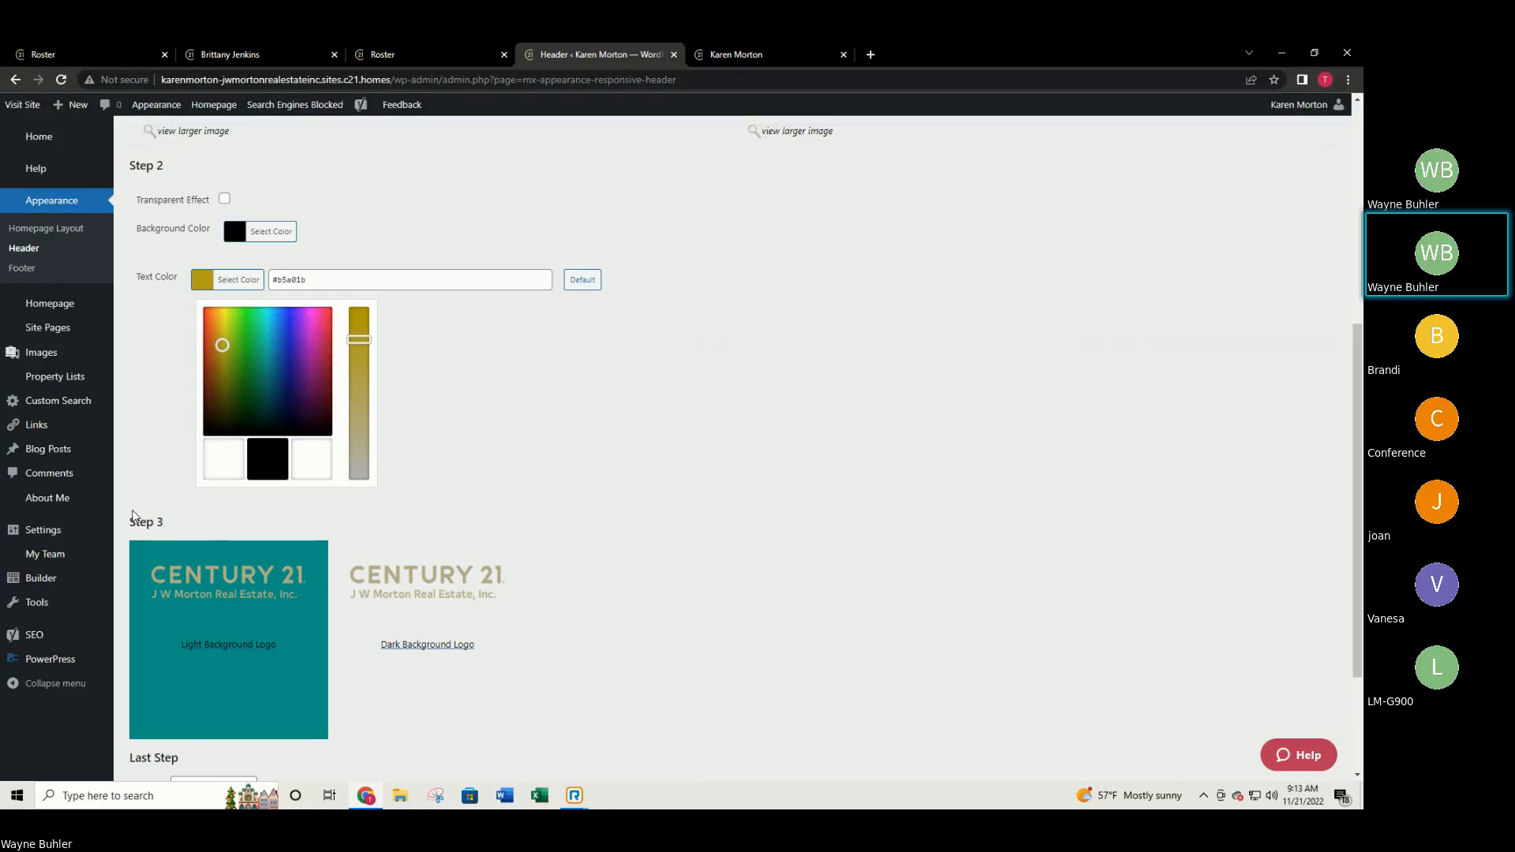
# Choose the Dark Background Logo, publish, and reload the live homepage to see the black header.
pyautogui.click(433, 649)
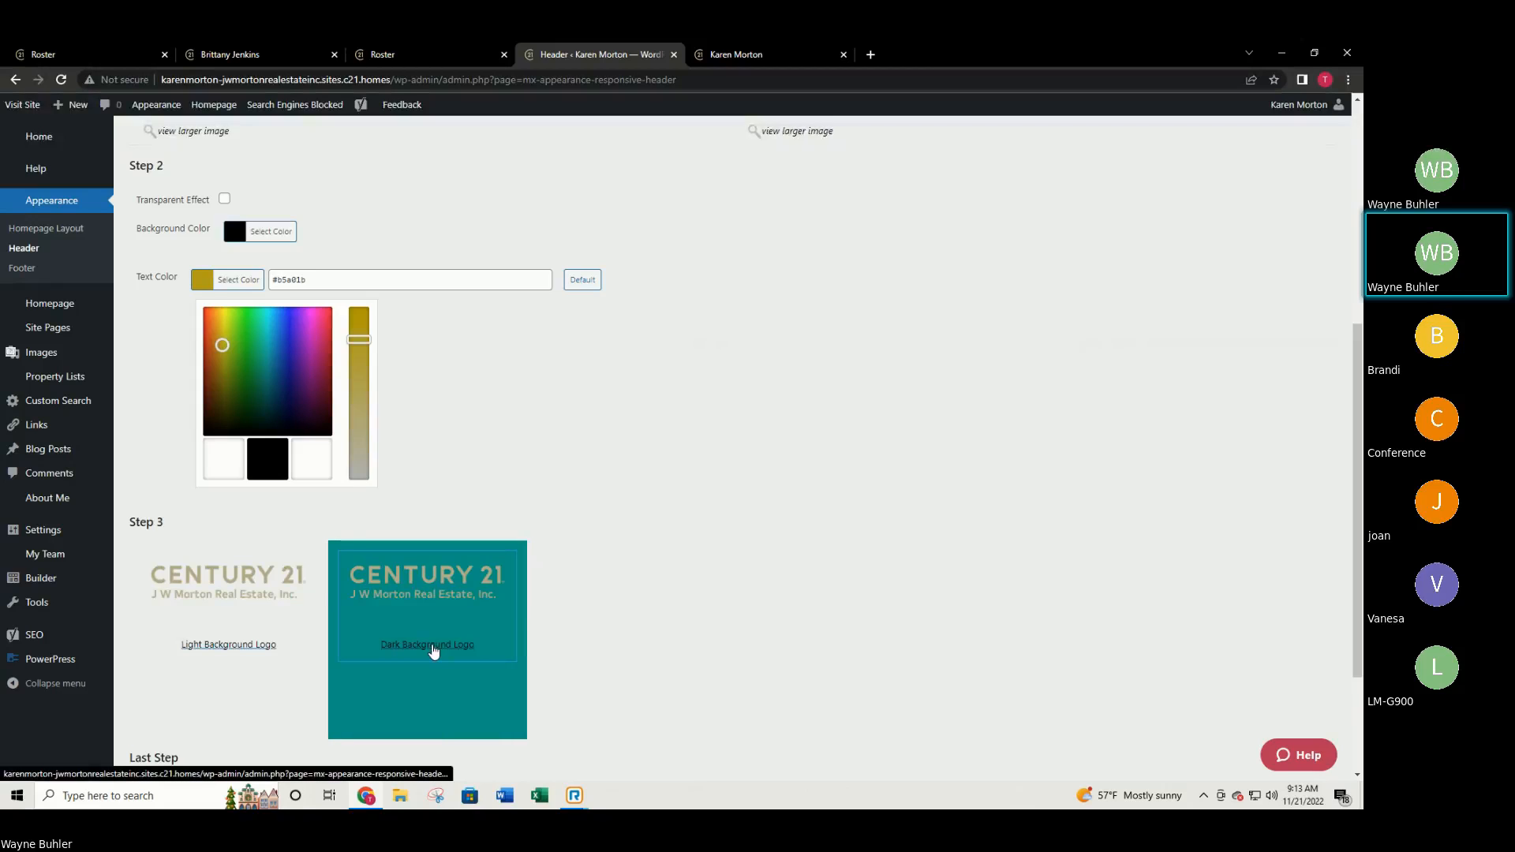
pyautogui.scroll(-2, 627, 635)
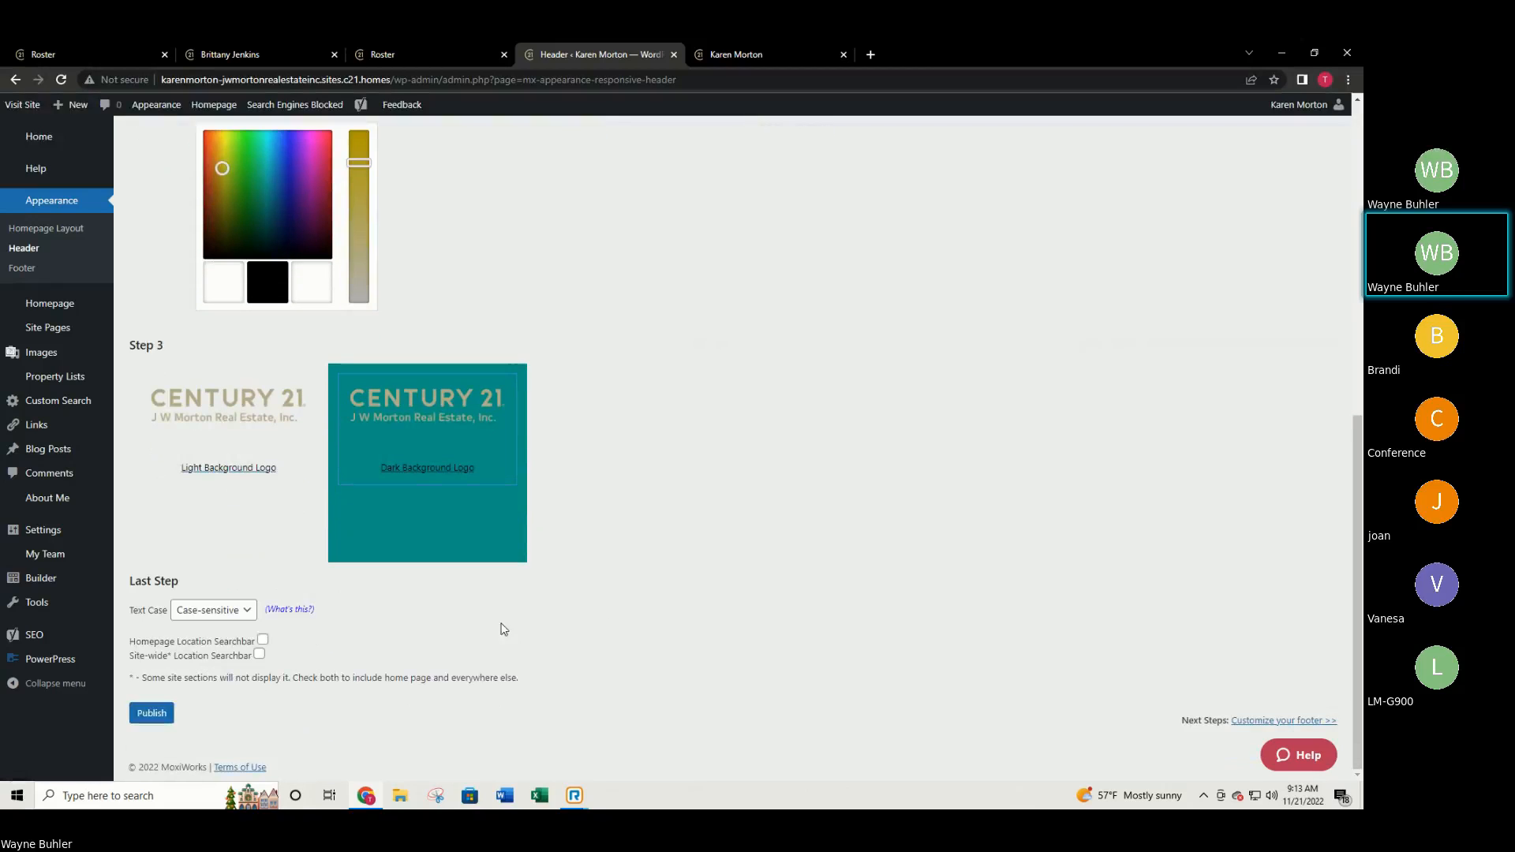
pyautogui.click(149, 715)
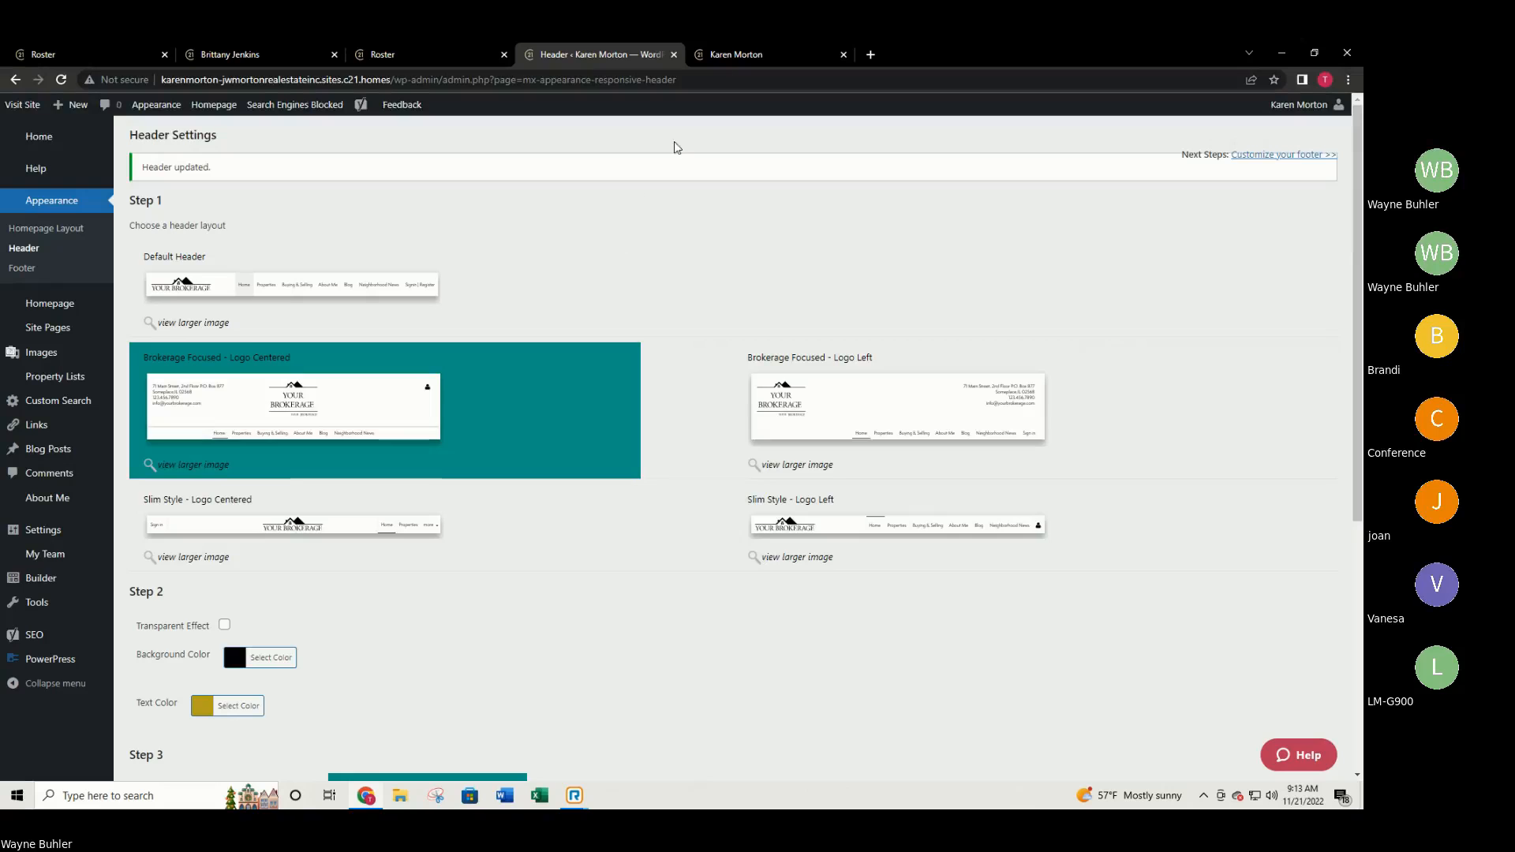
pyautogui.click(736, 53)
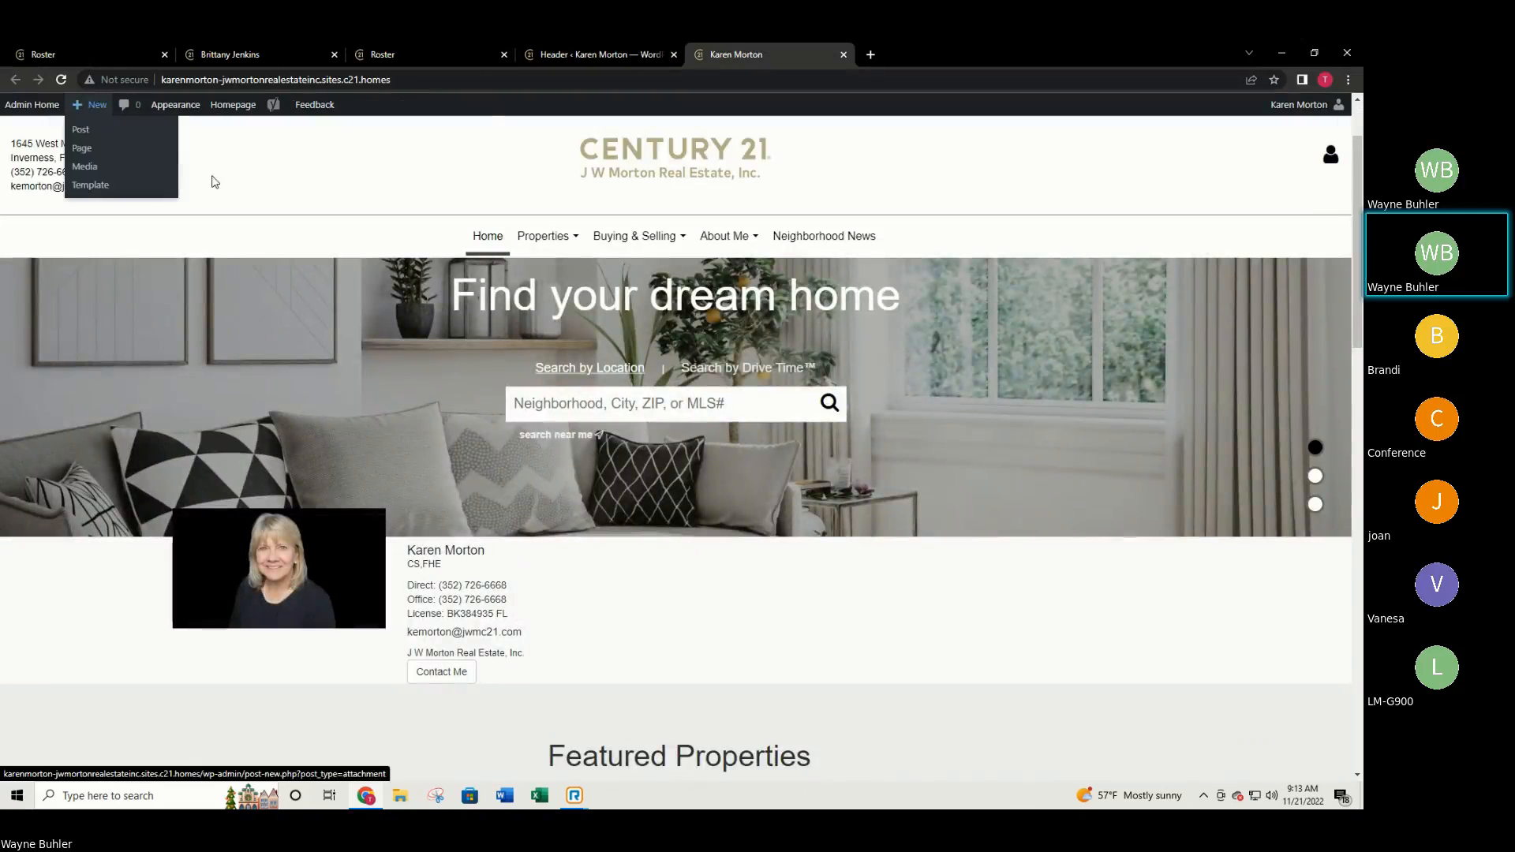
pyautogui.click(62, 79)
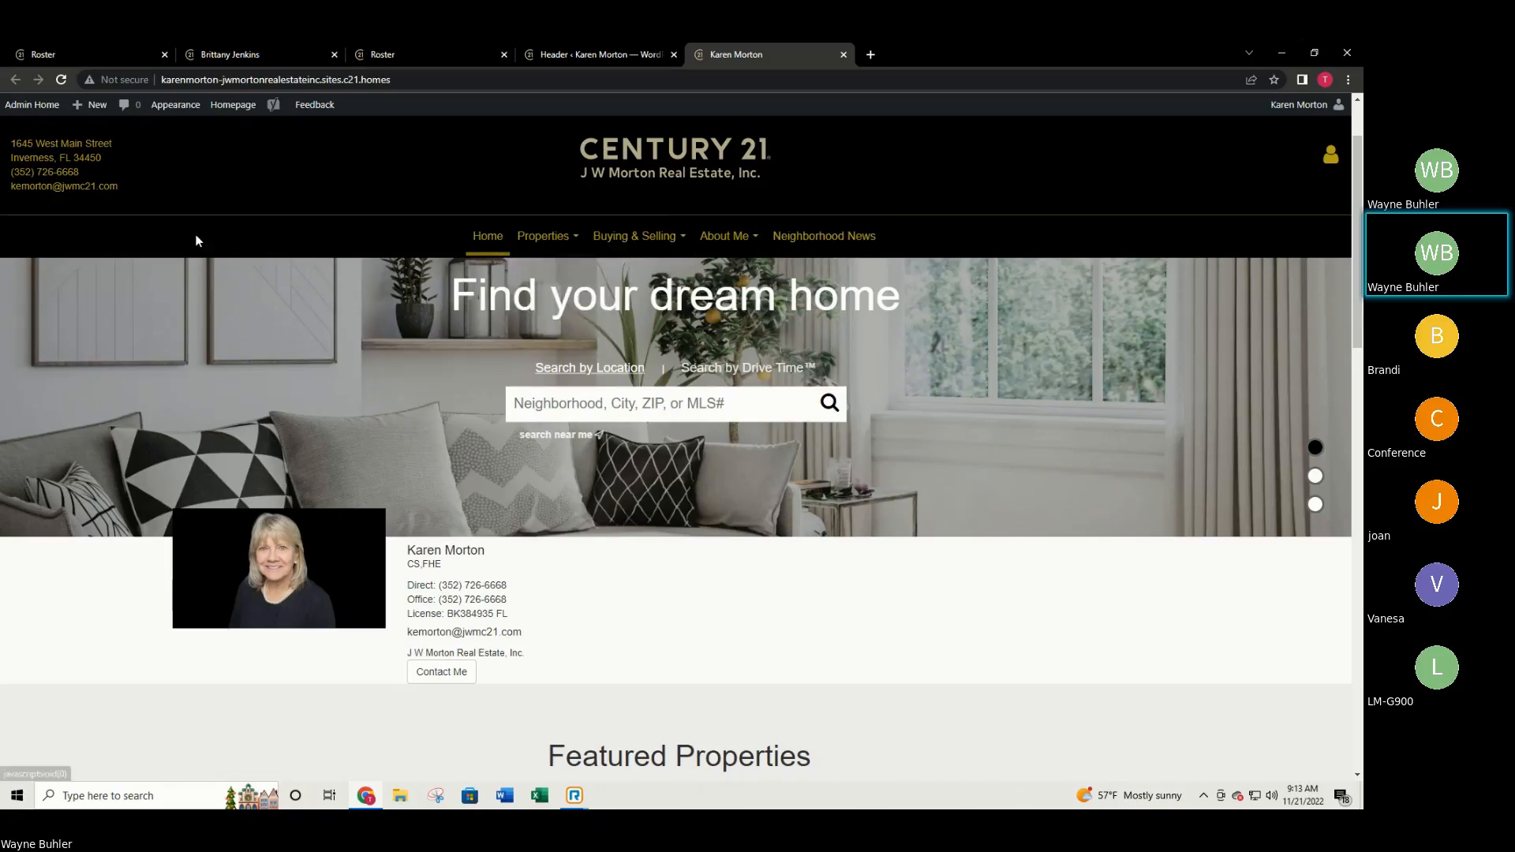
# Select the Default Header layout, publish it, and reload the live homepage to check.
pyautogui.click(558, 52)
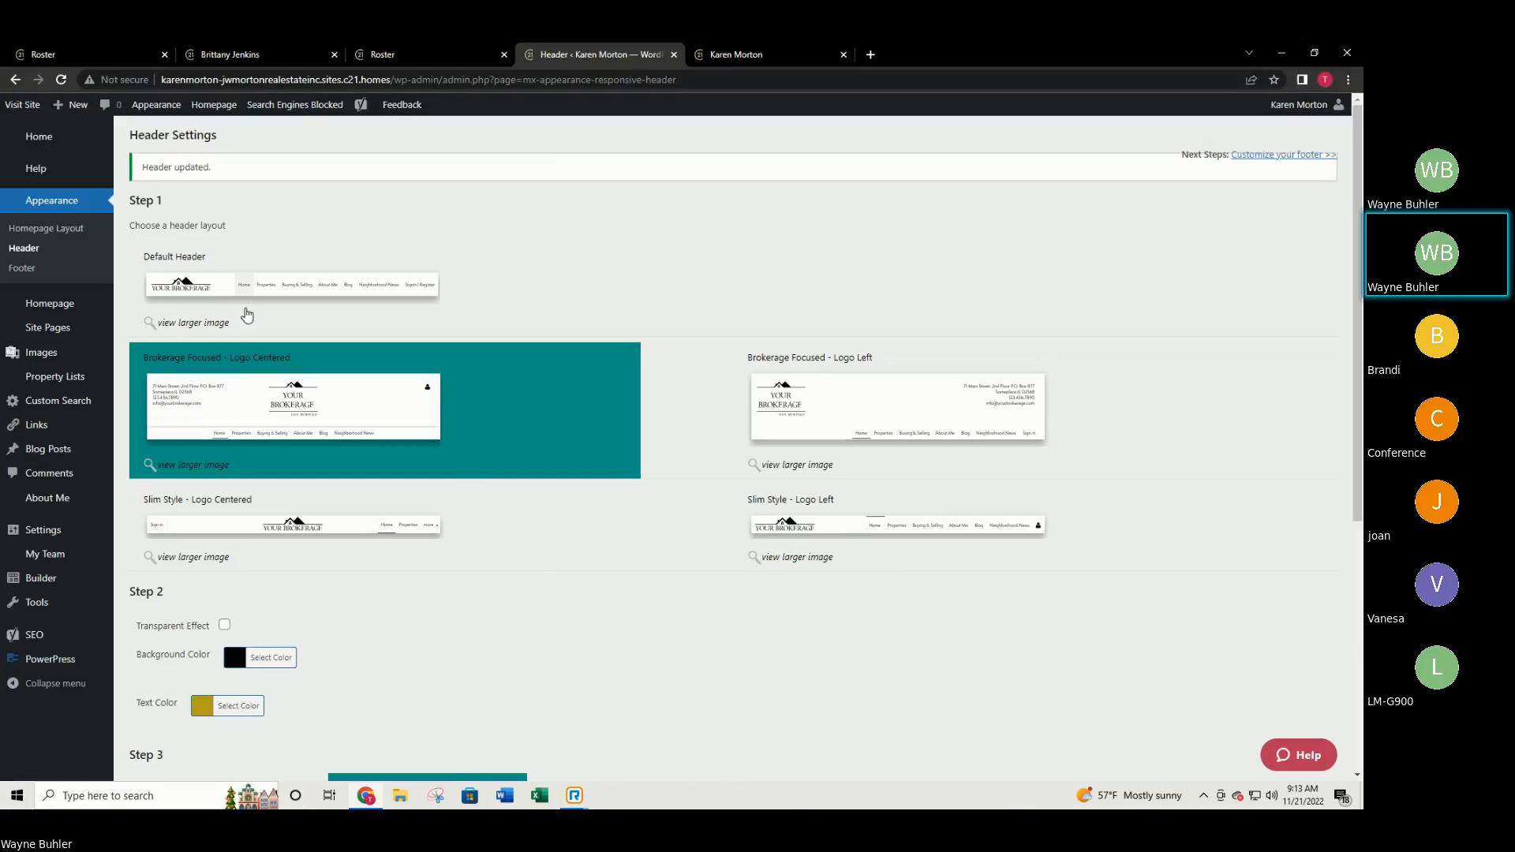
pyautogui.click(215, 292)
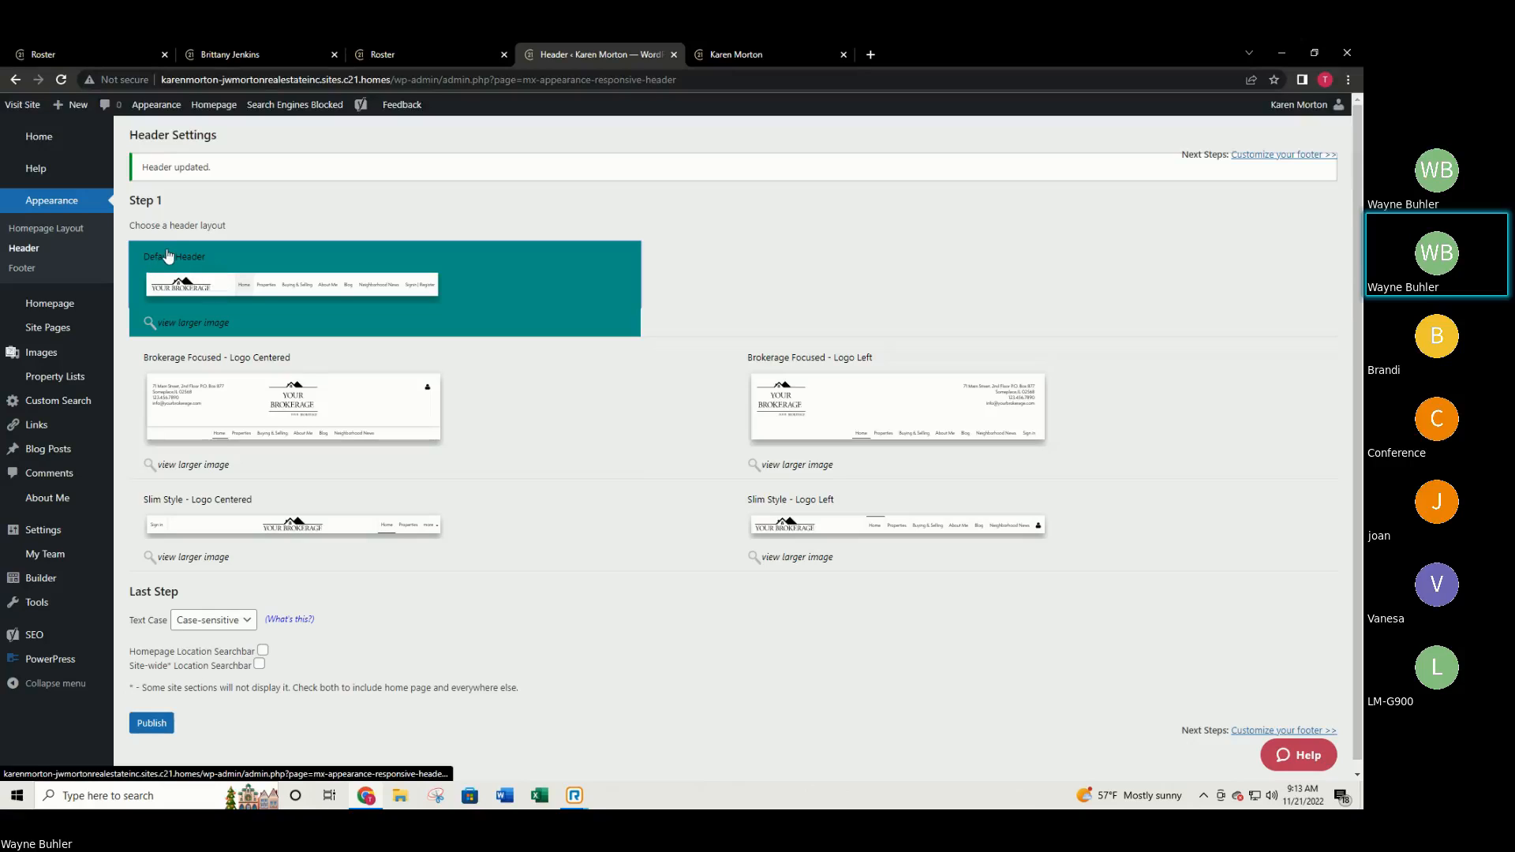
pyautogui.click(151, 724)
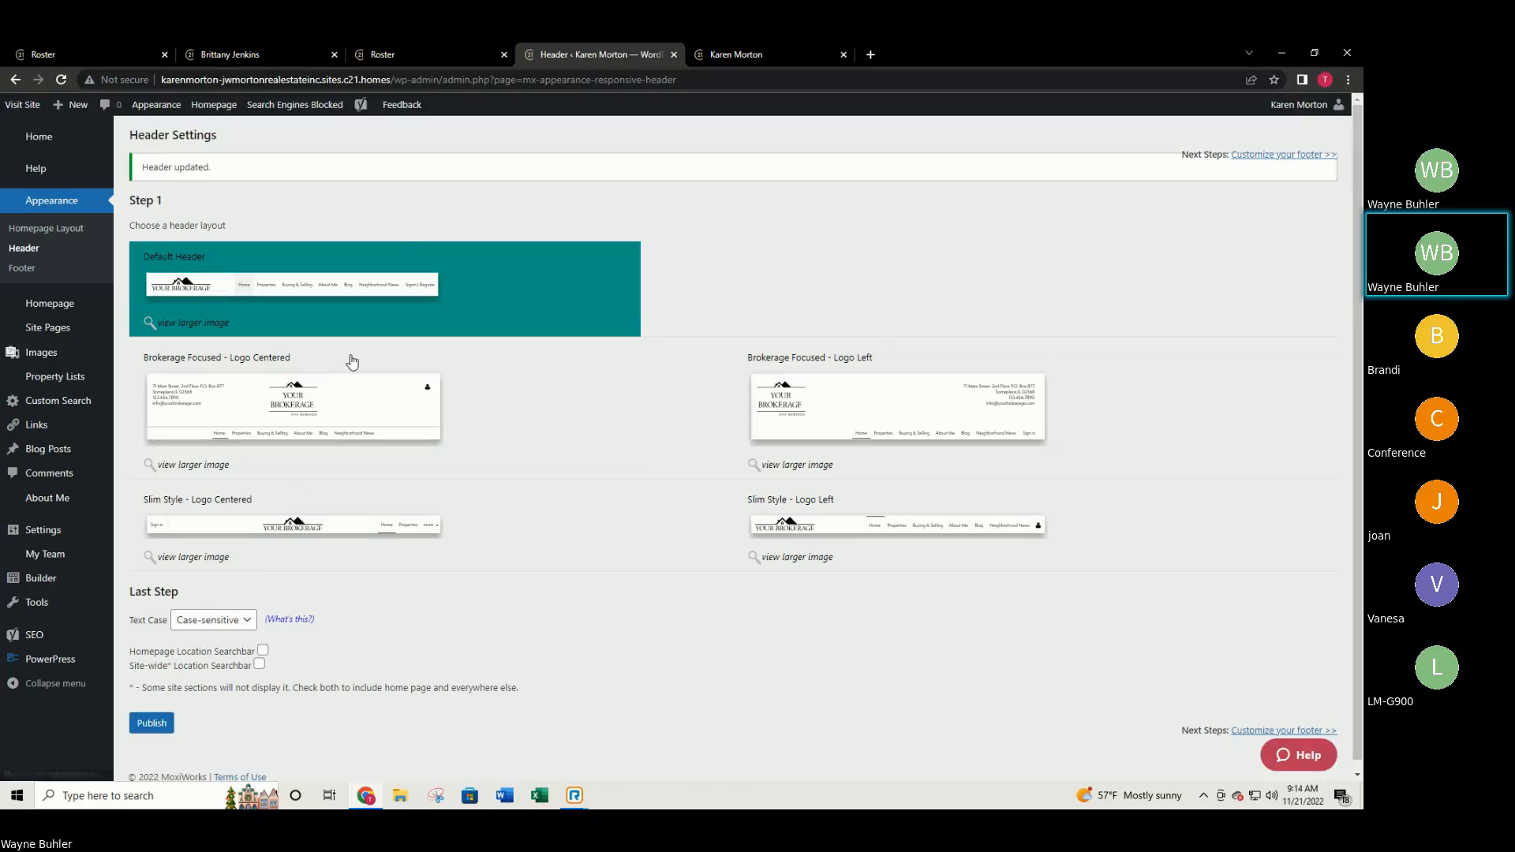
pyautogui.click(757, 55)
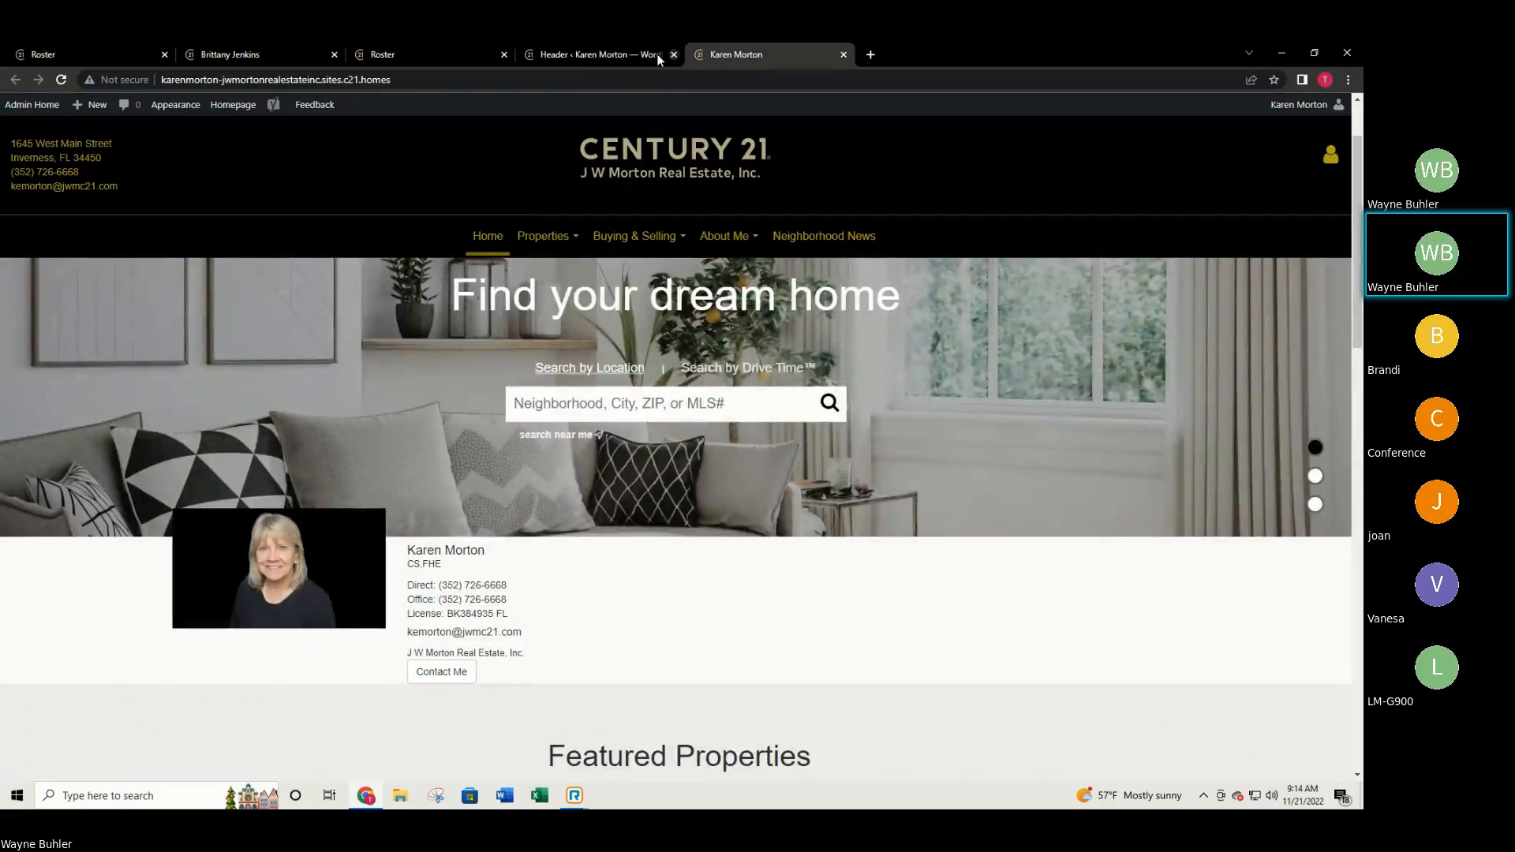
pyautogui.click(61, 79)
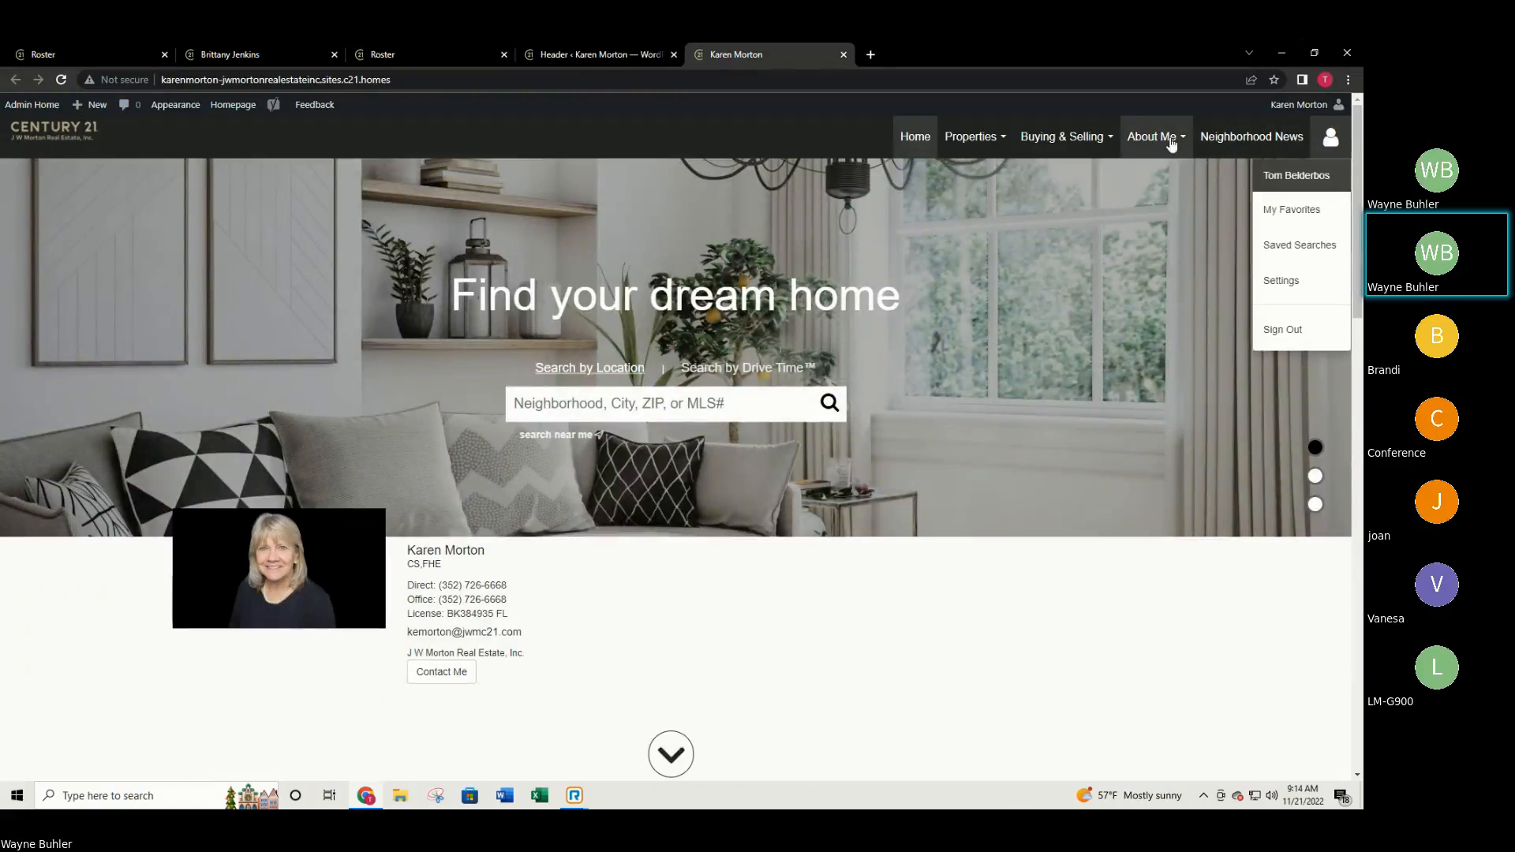
# Compare the header settings with the live homepage, then go to Footer Settings.
pyautogui.click(594, 54)
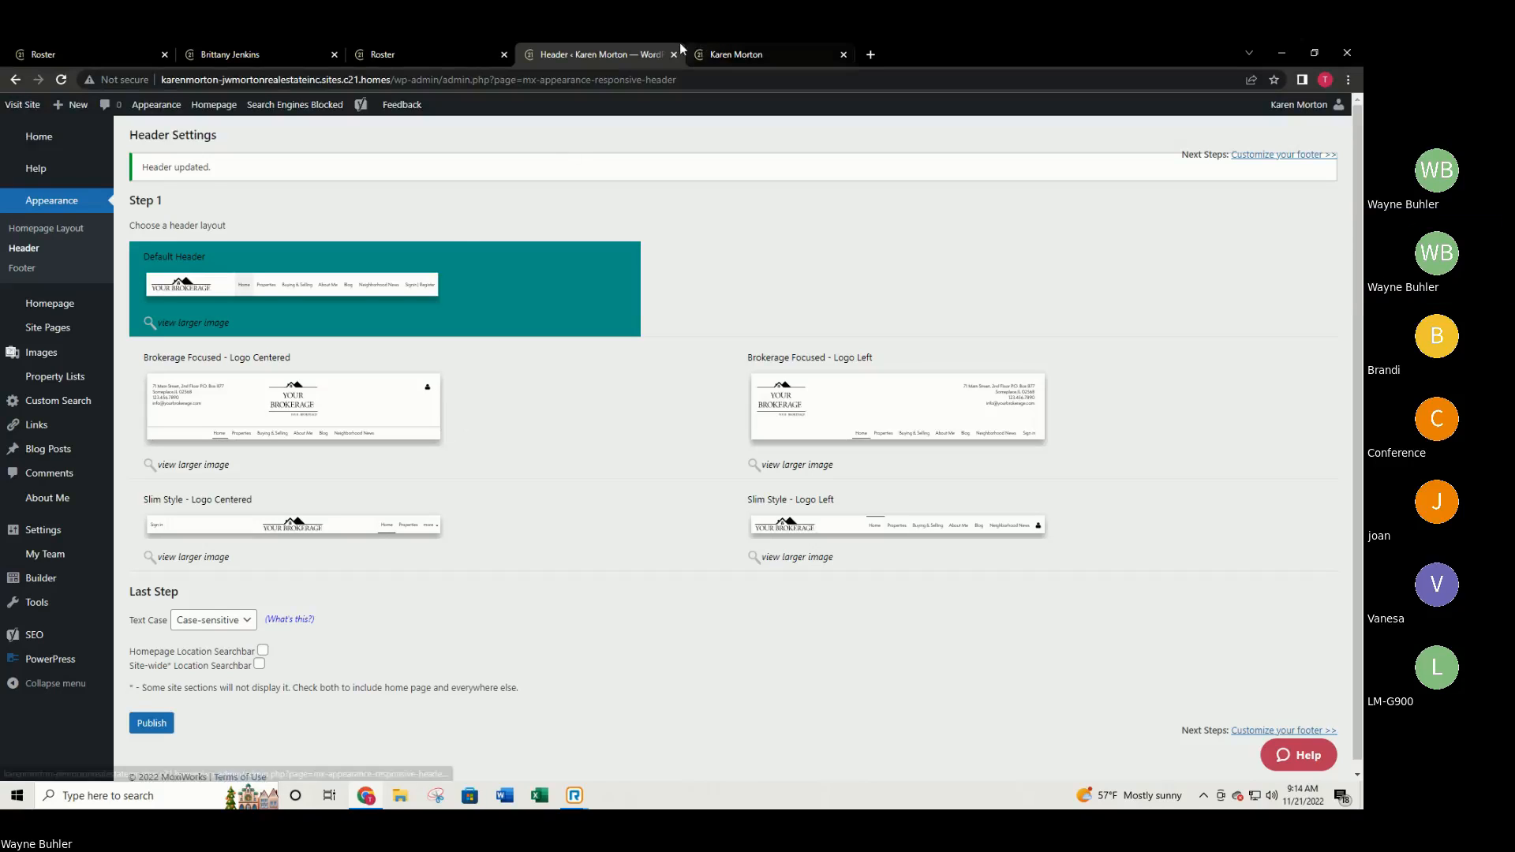
pyautogui.click(732, 53)
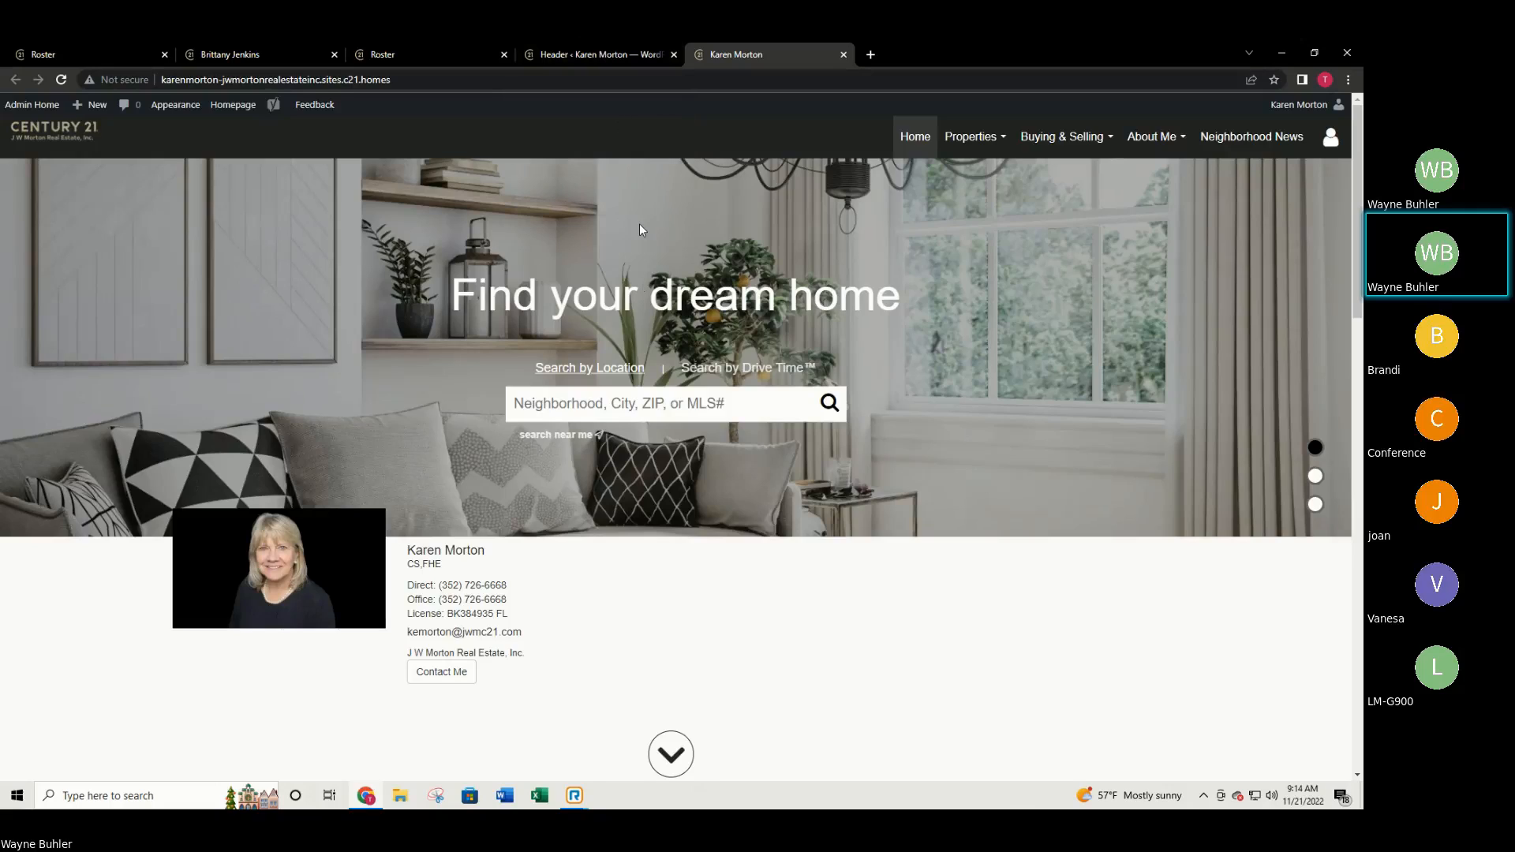
pyautogui.click(587, 51)
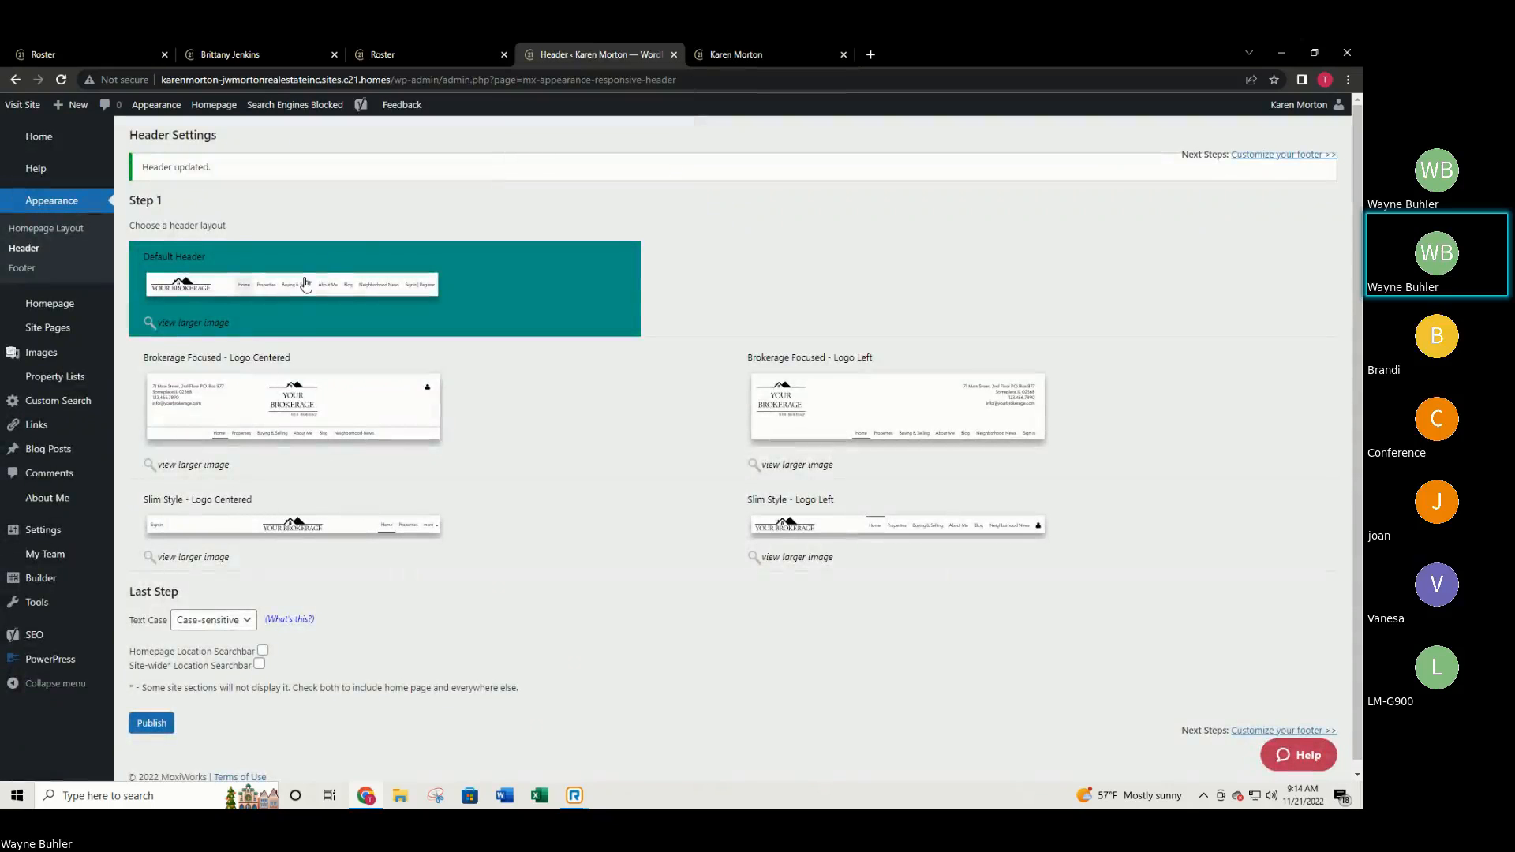
pyautogui.click(23, 269)
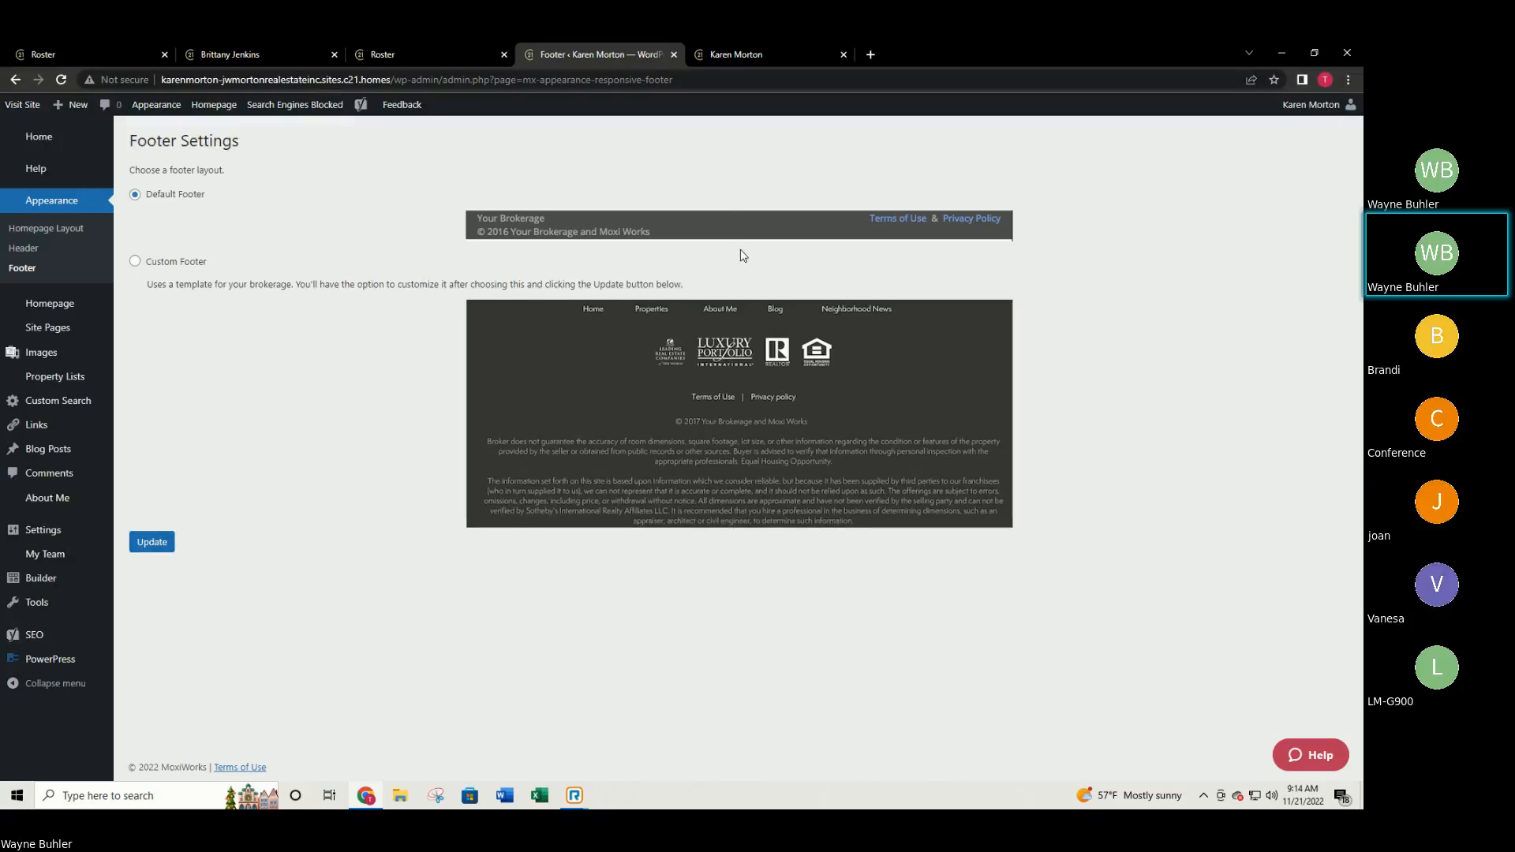
# Scroll through the sample agent's live homepage, then return to the Footer Settings page.
pyautogui.click(732, 48)
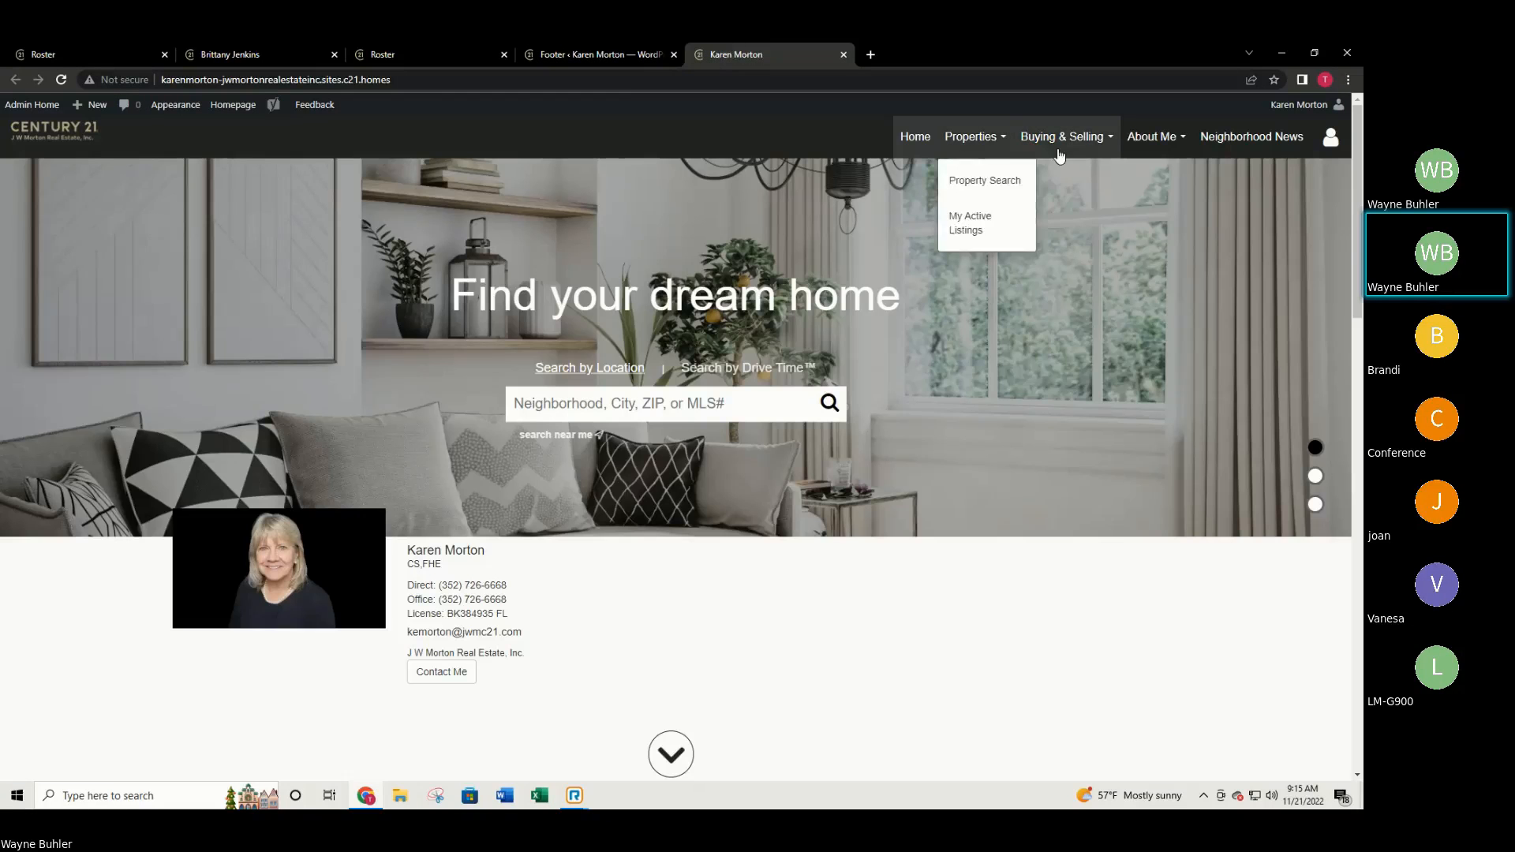
pyautogui.moveTo(1051, 142)
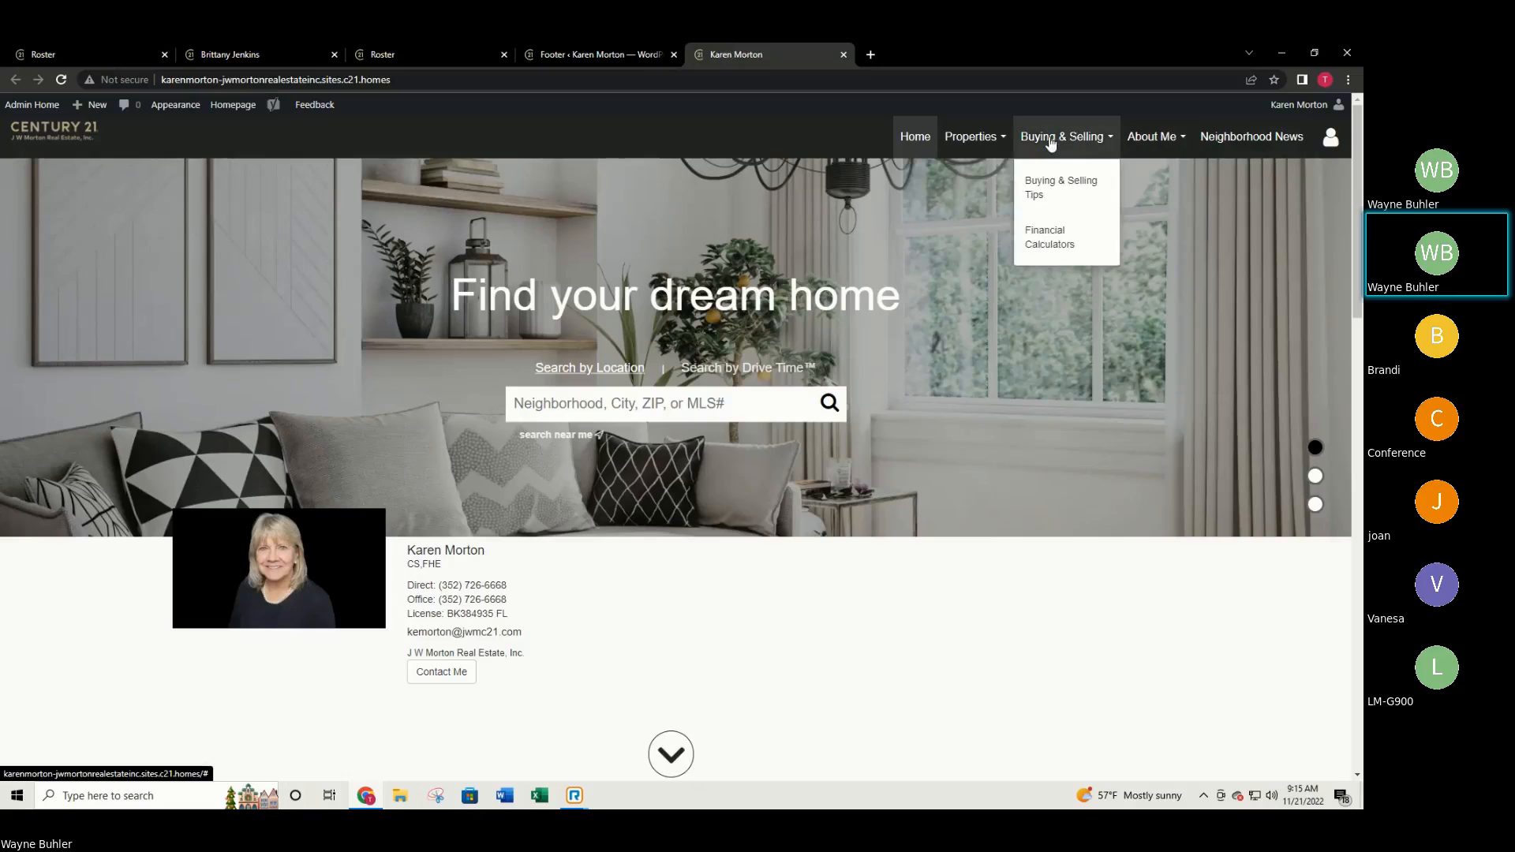
pyautogui.click(229, 54)
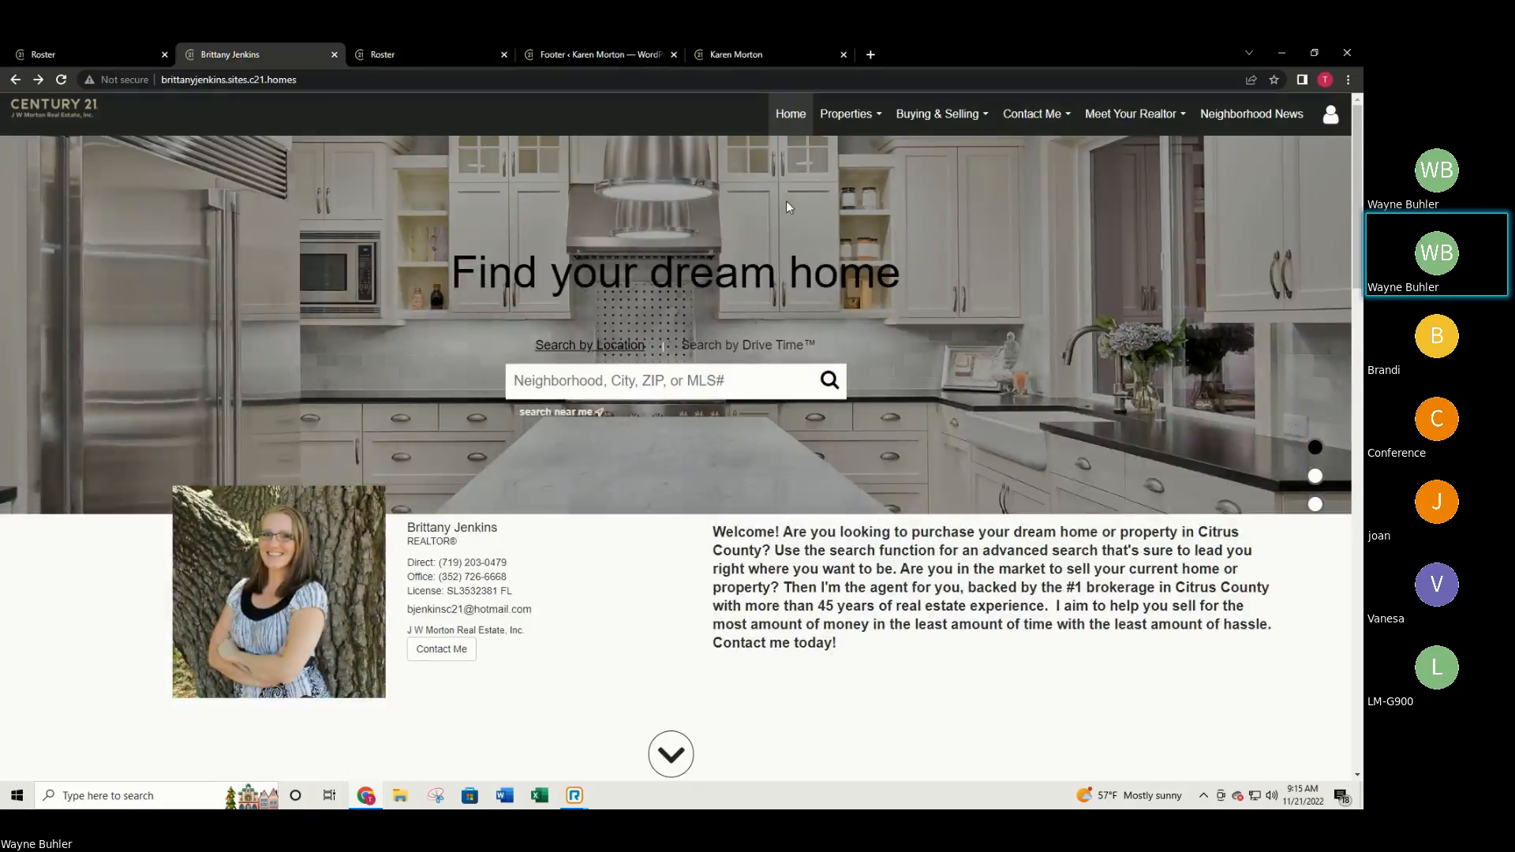
pyautogui.scroll(-5, 963, 403)
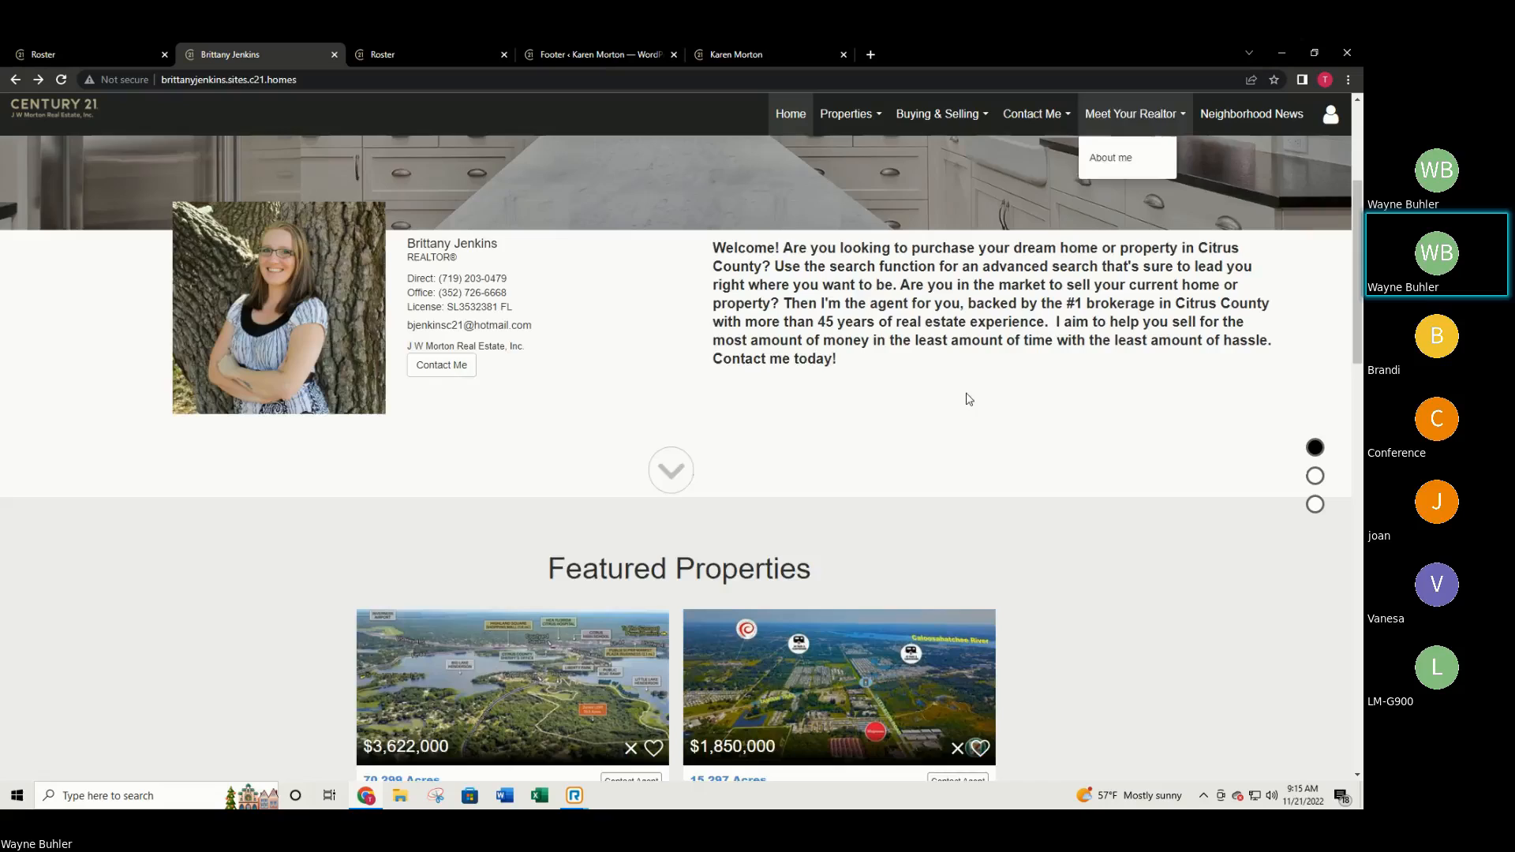
pyautogui.scroll(-15, 961, 407)
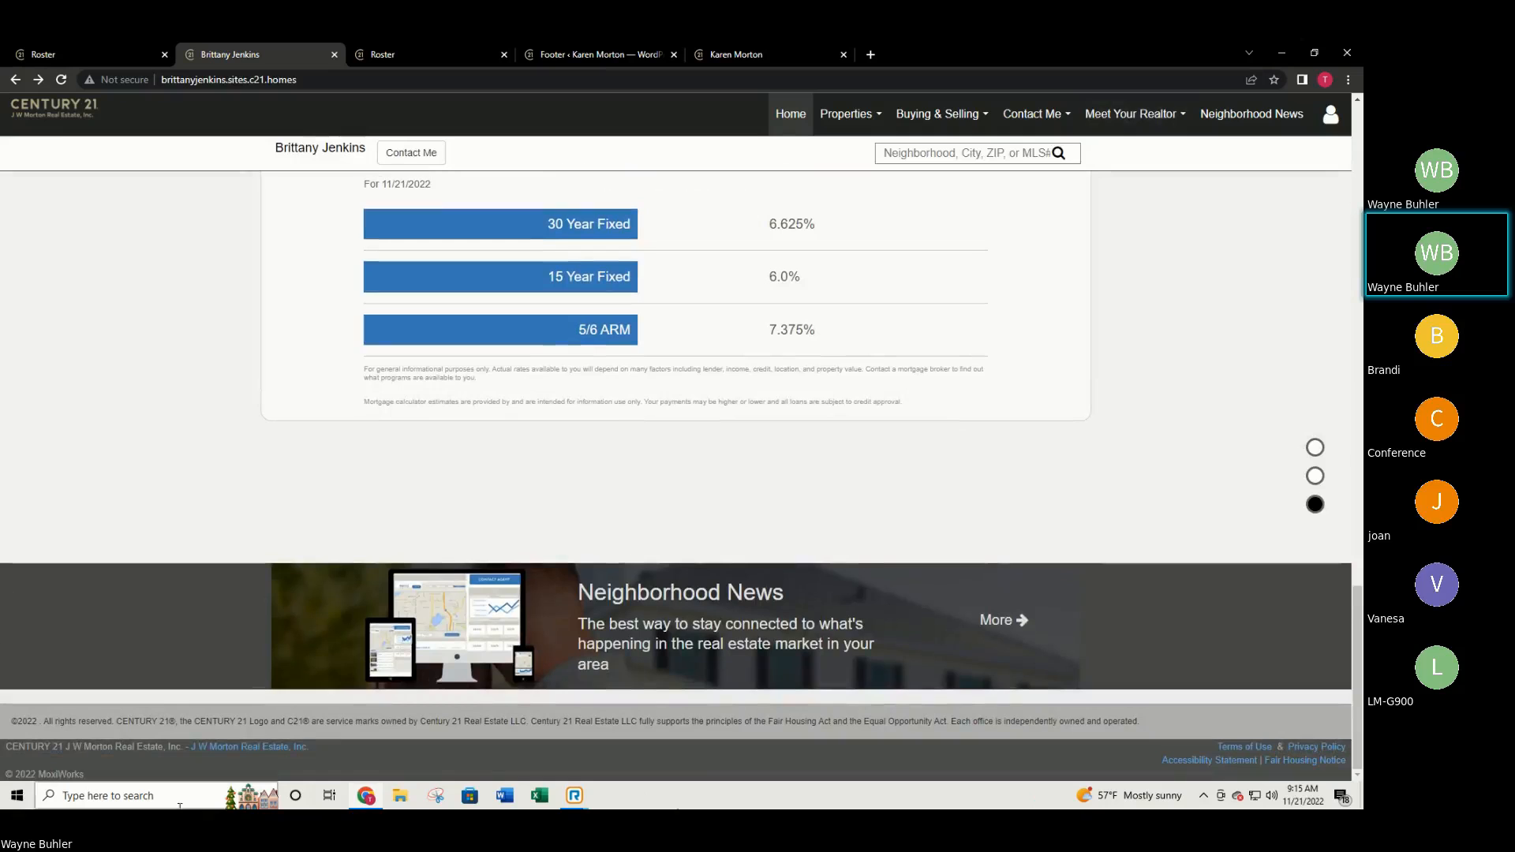
pyautogui.scroll(15, 1065, 345)
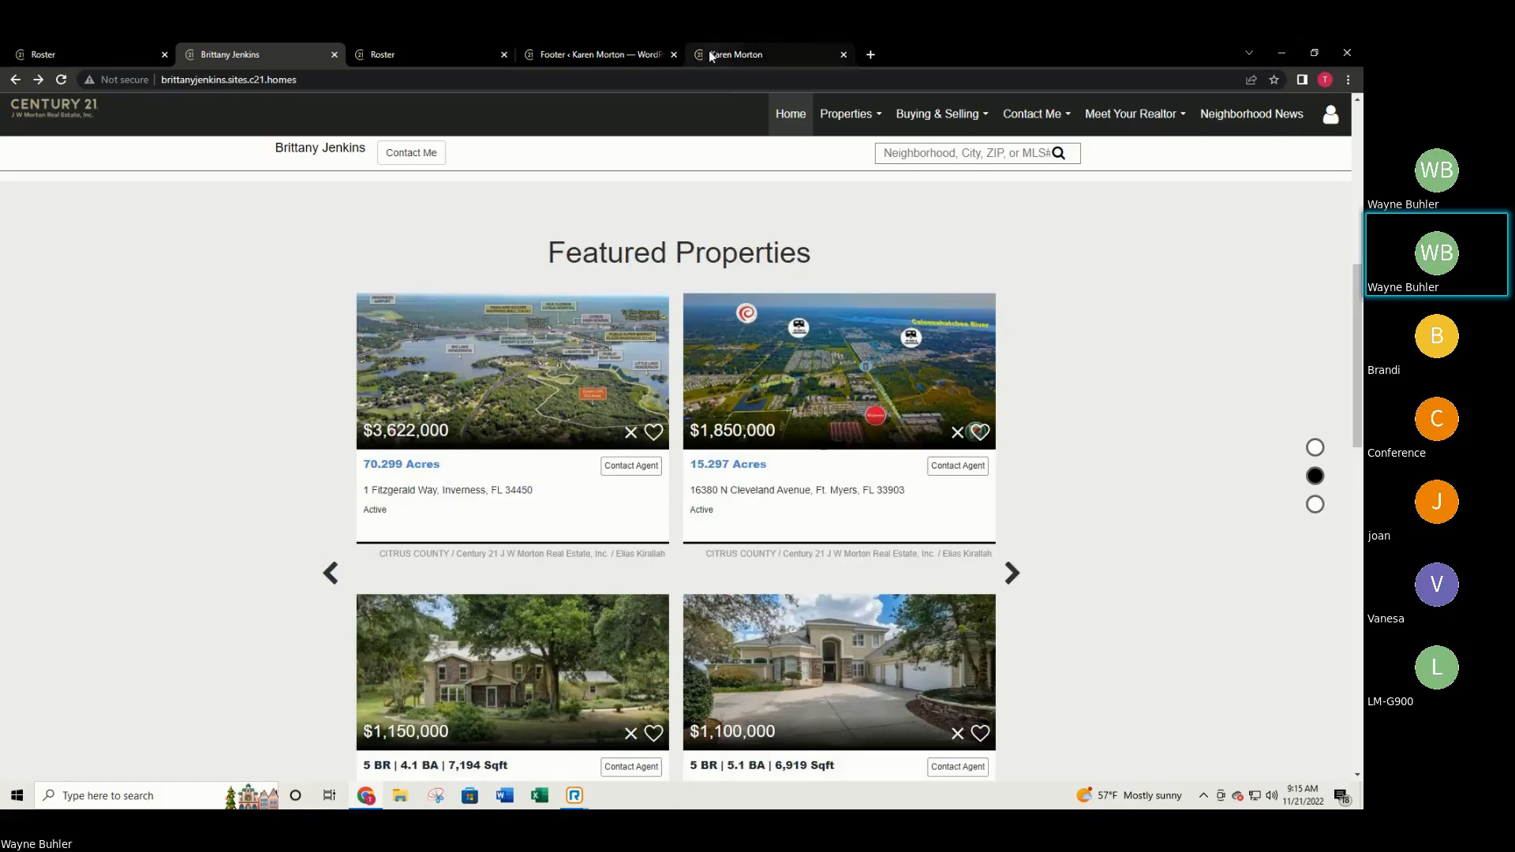
pyautogui.click(708, 51)
pyautogui.click(617, 47)
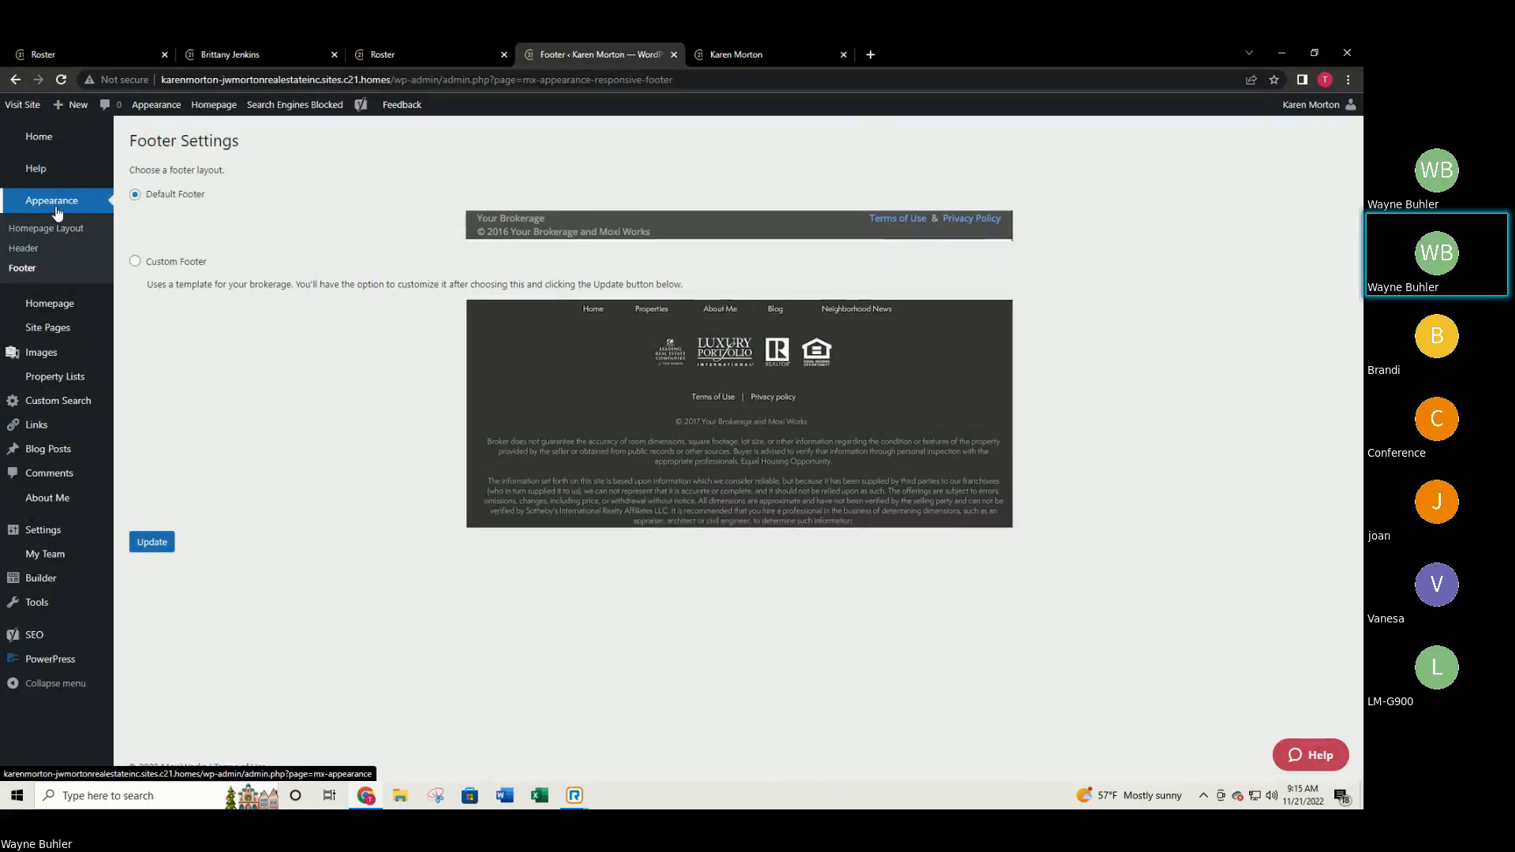
# Open the Homepage settings and compare them with the live site homepage.
pyautogui.click(49, 305)
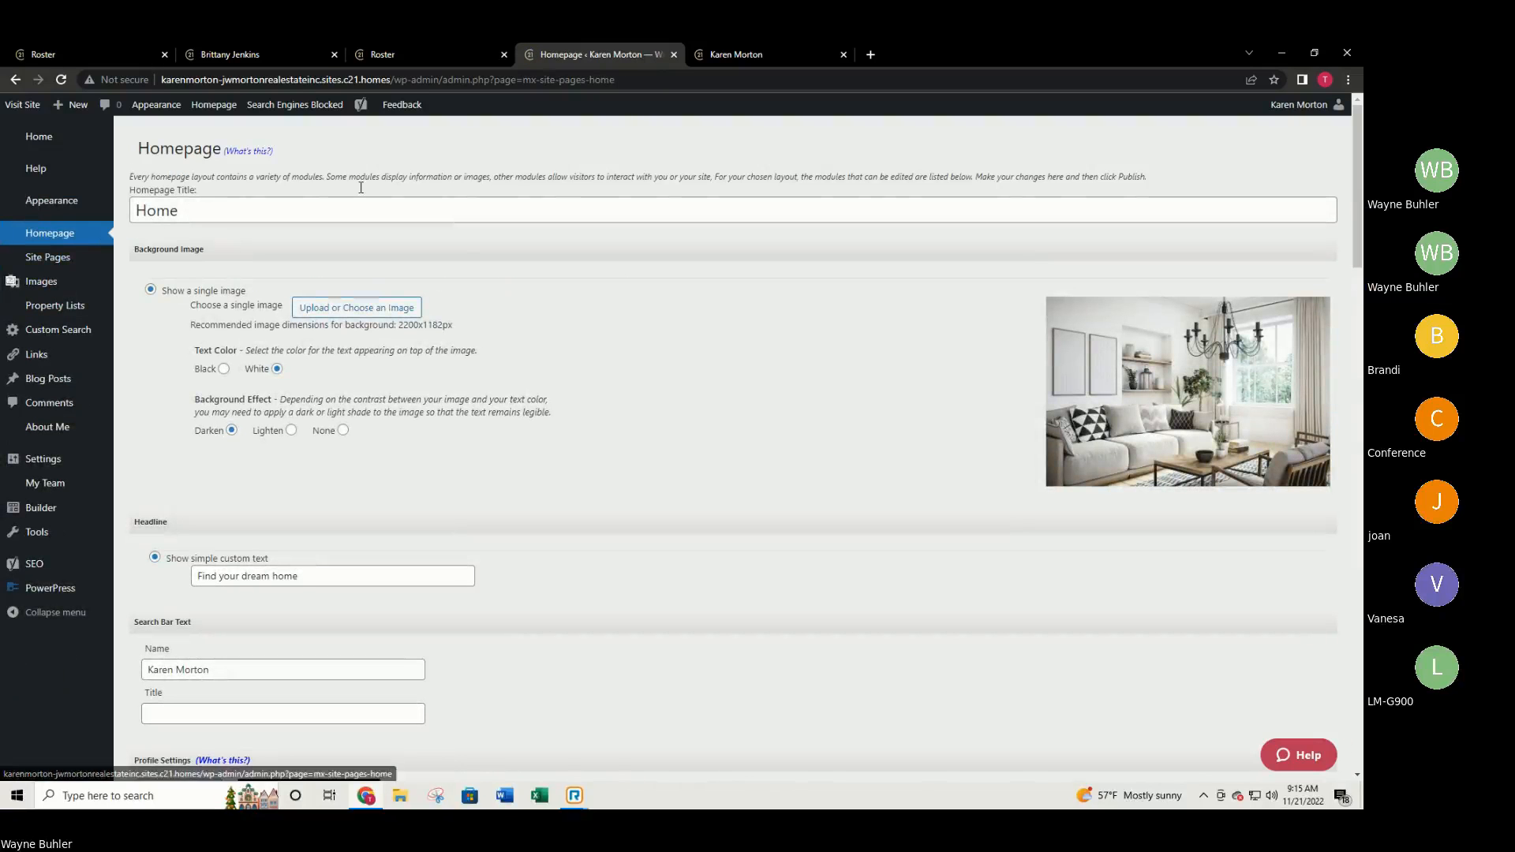
pyautogui.click(758, 54)
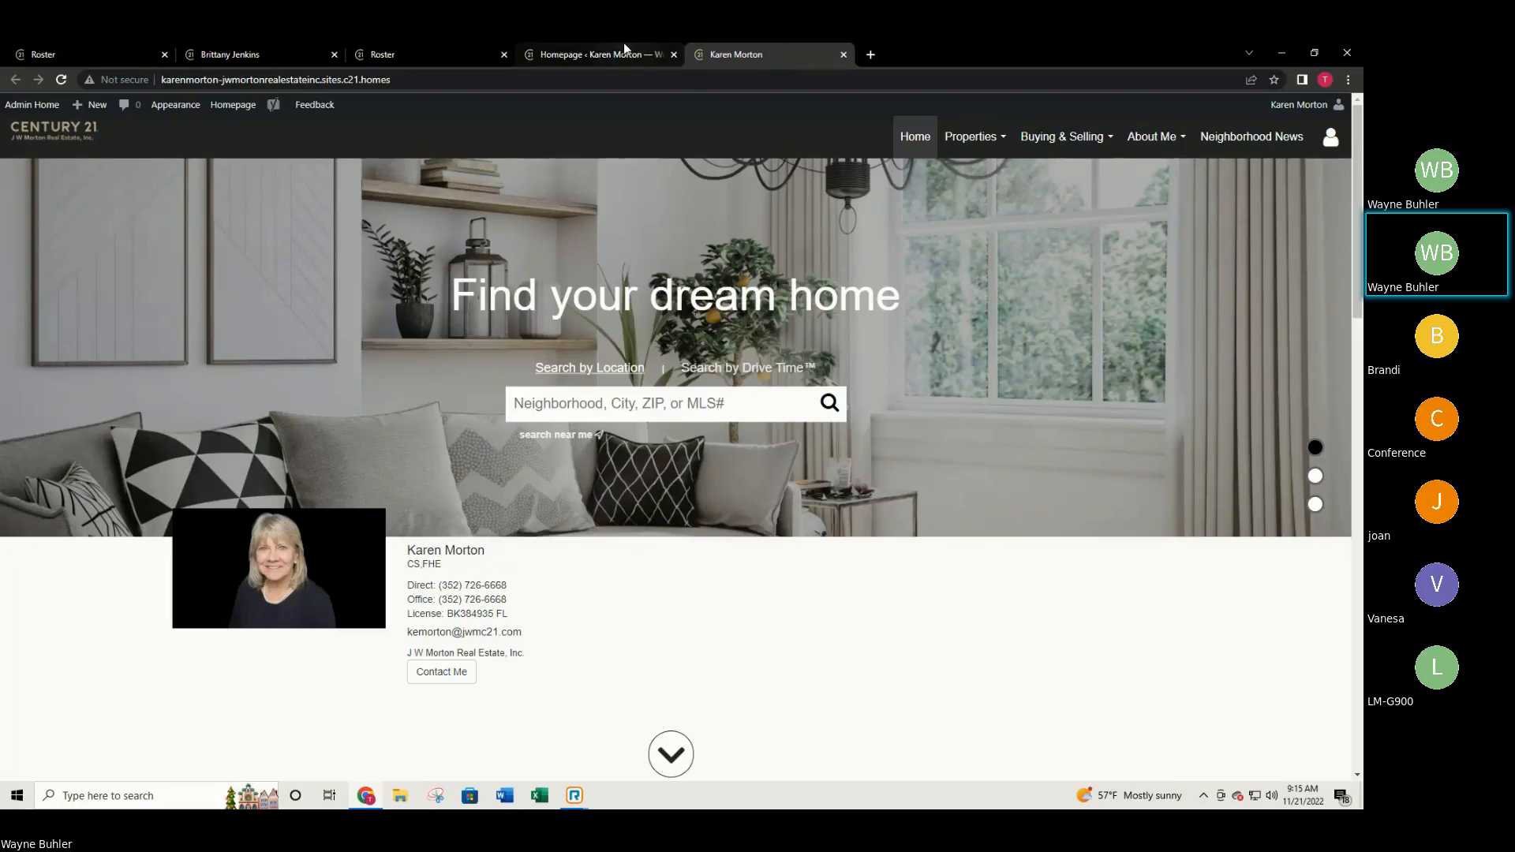
pyautogui.moveTo(614, 52)
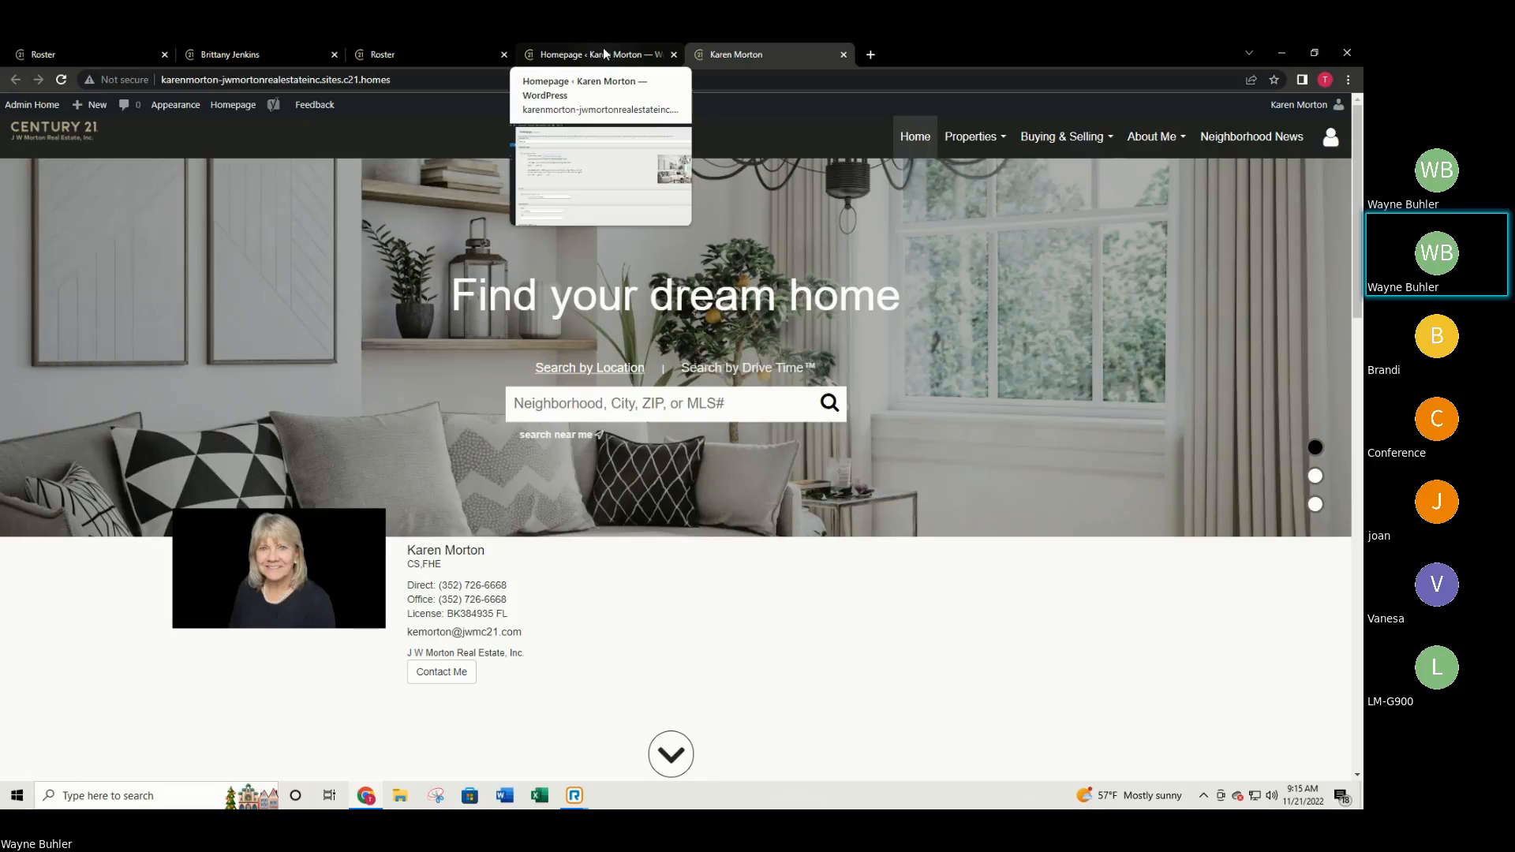
pyautogui.click(588, 52)
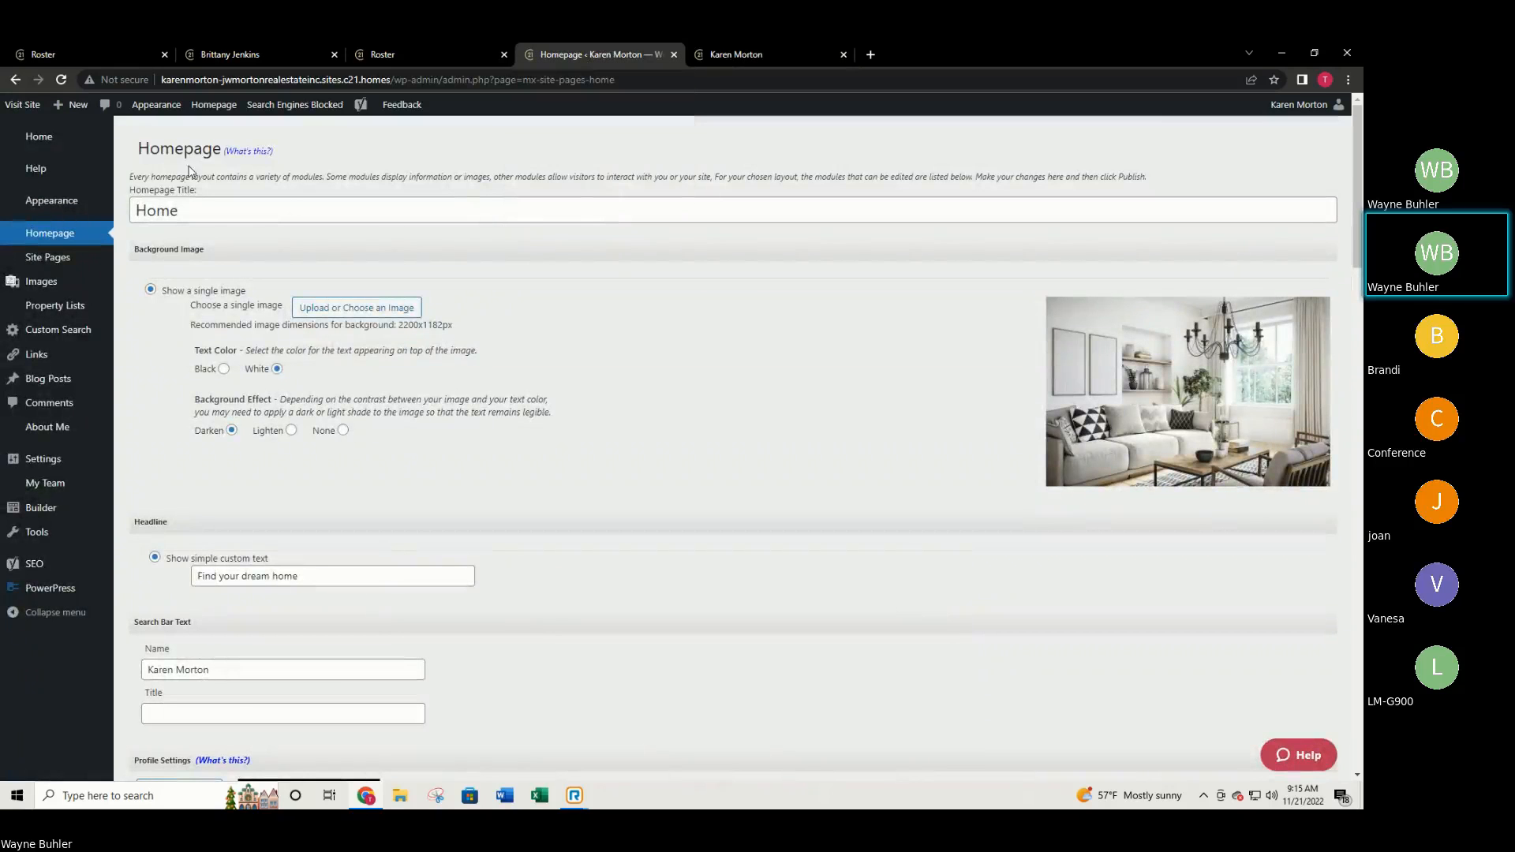
pyautogui.click(723, 49)
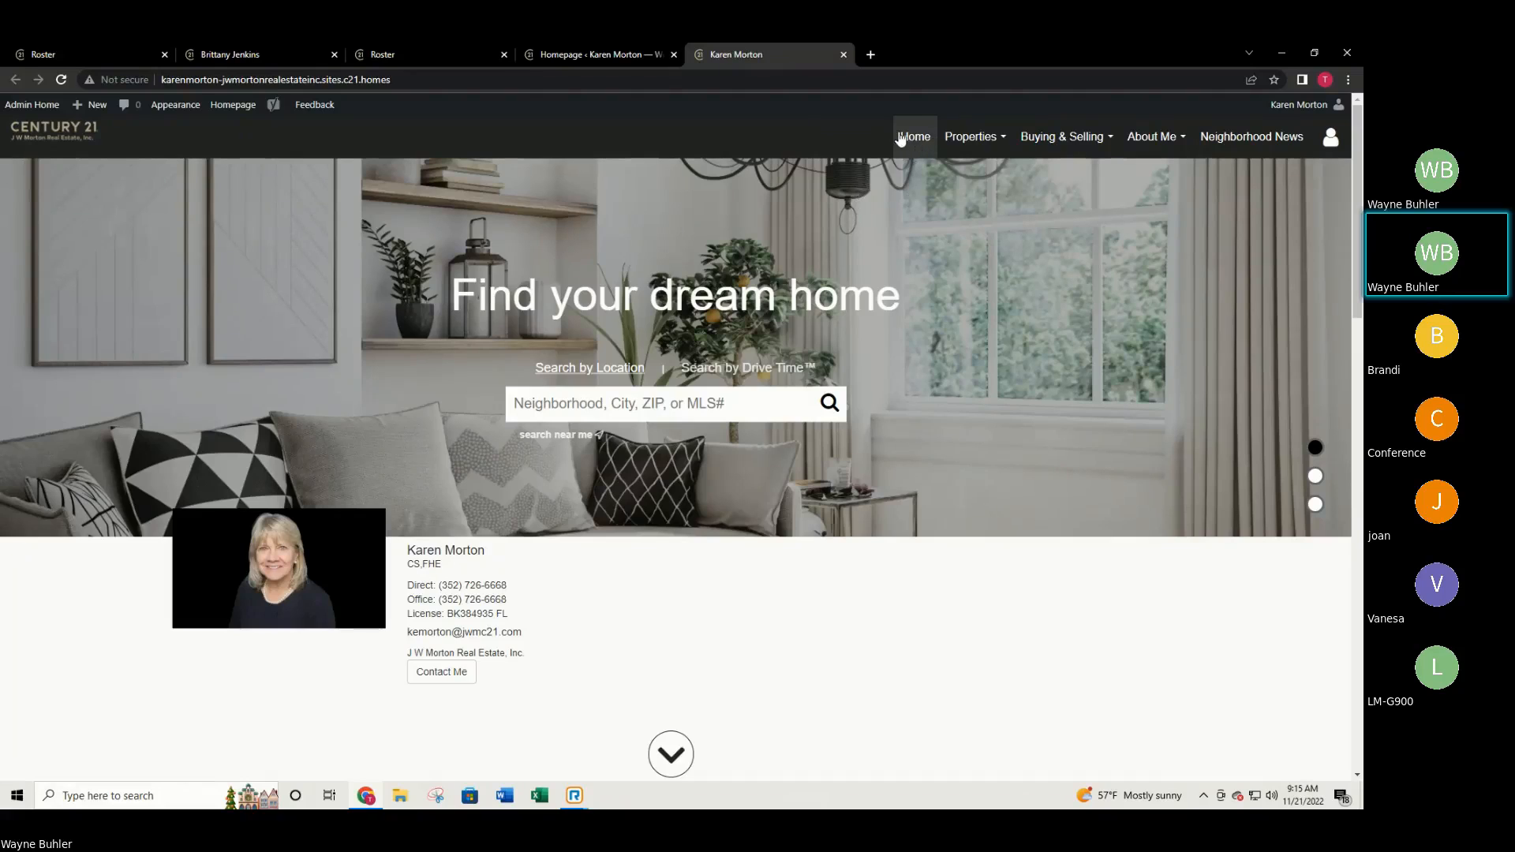
pyautogui.click(576, 54)
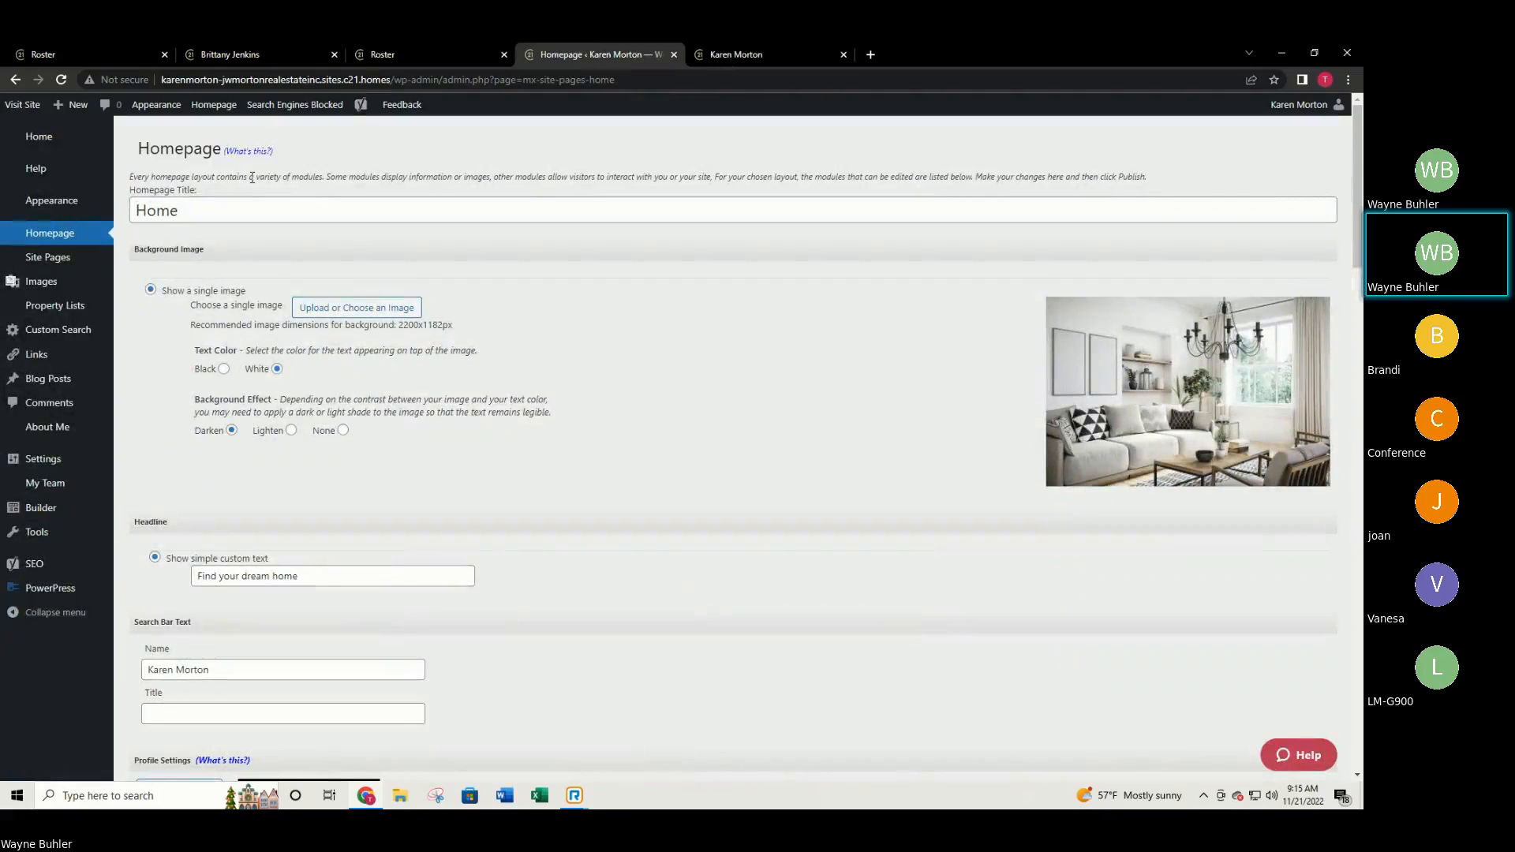
# Check the Homepage Title field against the live site, then open 'Upload or Choose an Image'.
pyautogui.moveTo(155, 191); pyautogui.dragTo(232, 205)
pyautogui.click(190, 208)
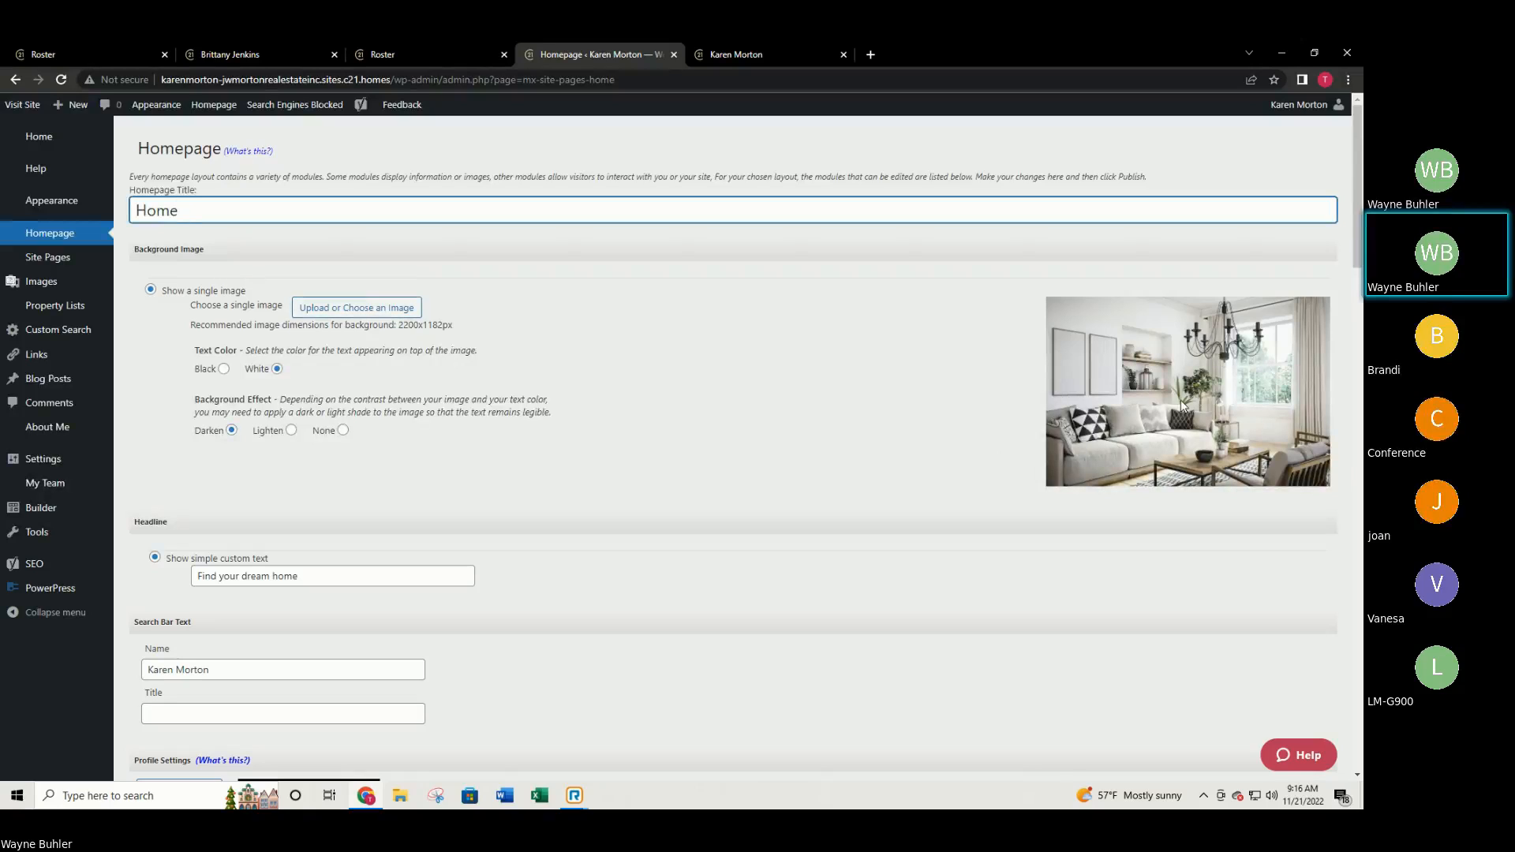
pyautogui.click(737, 52)
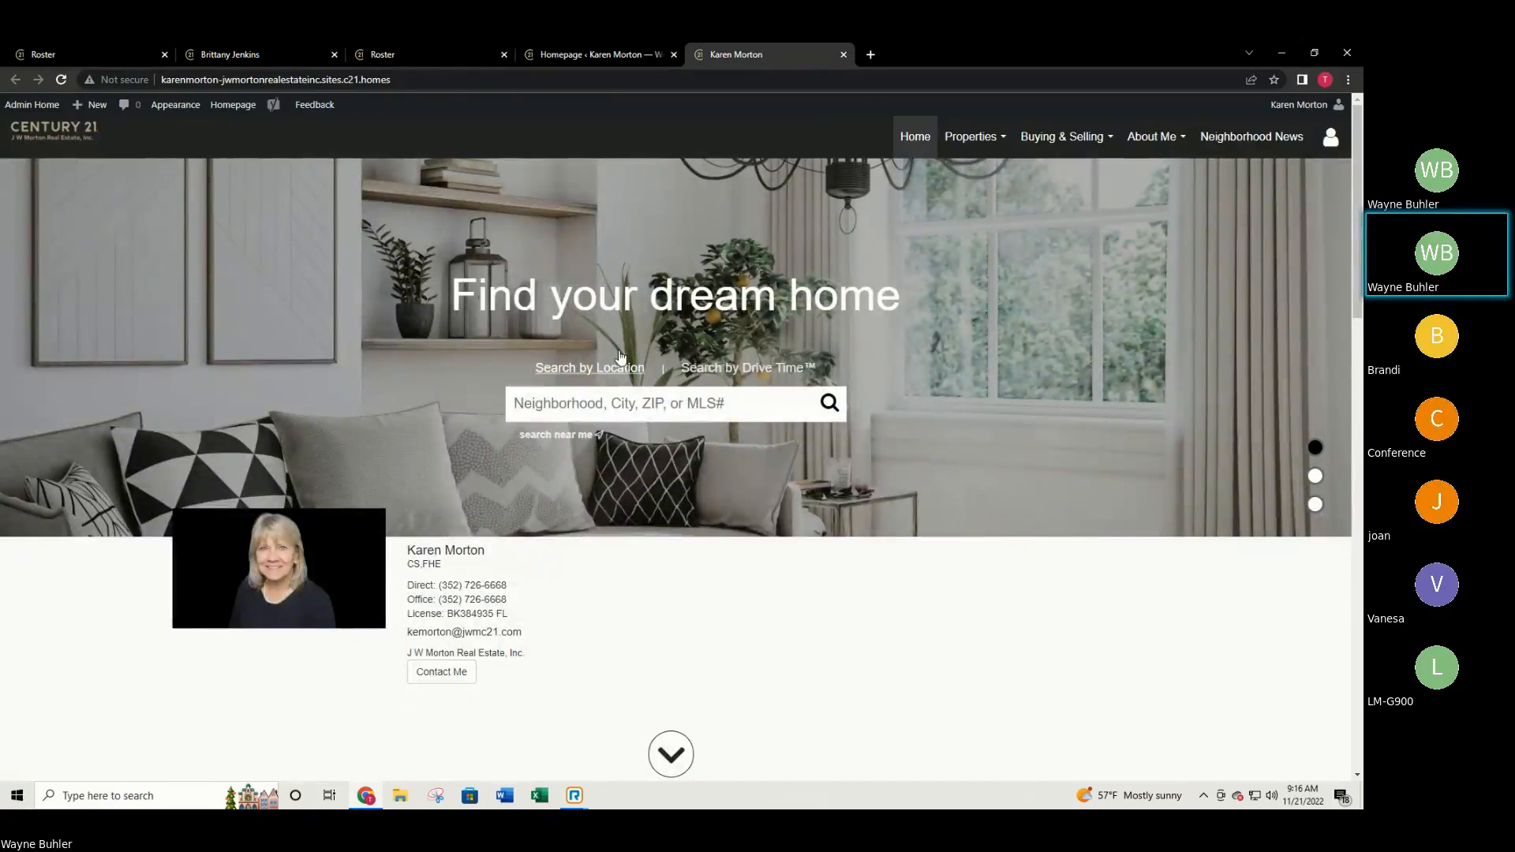
pyautogui.click(599, 53)
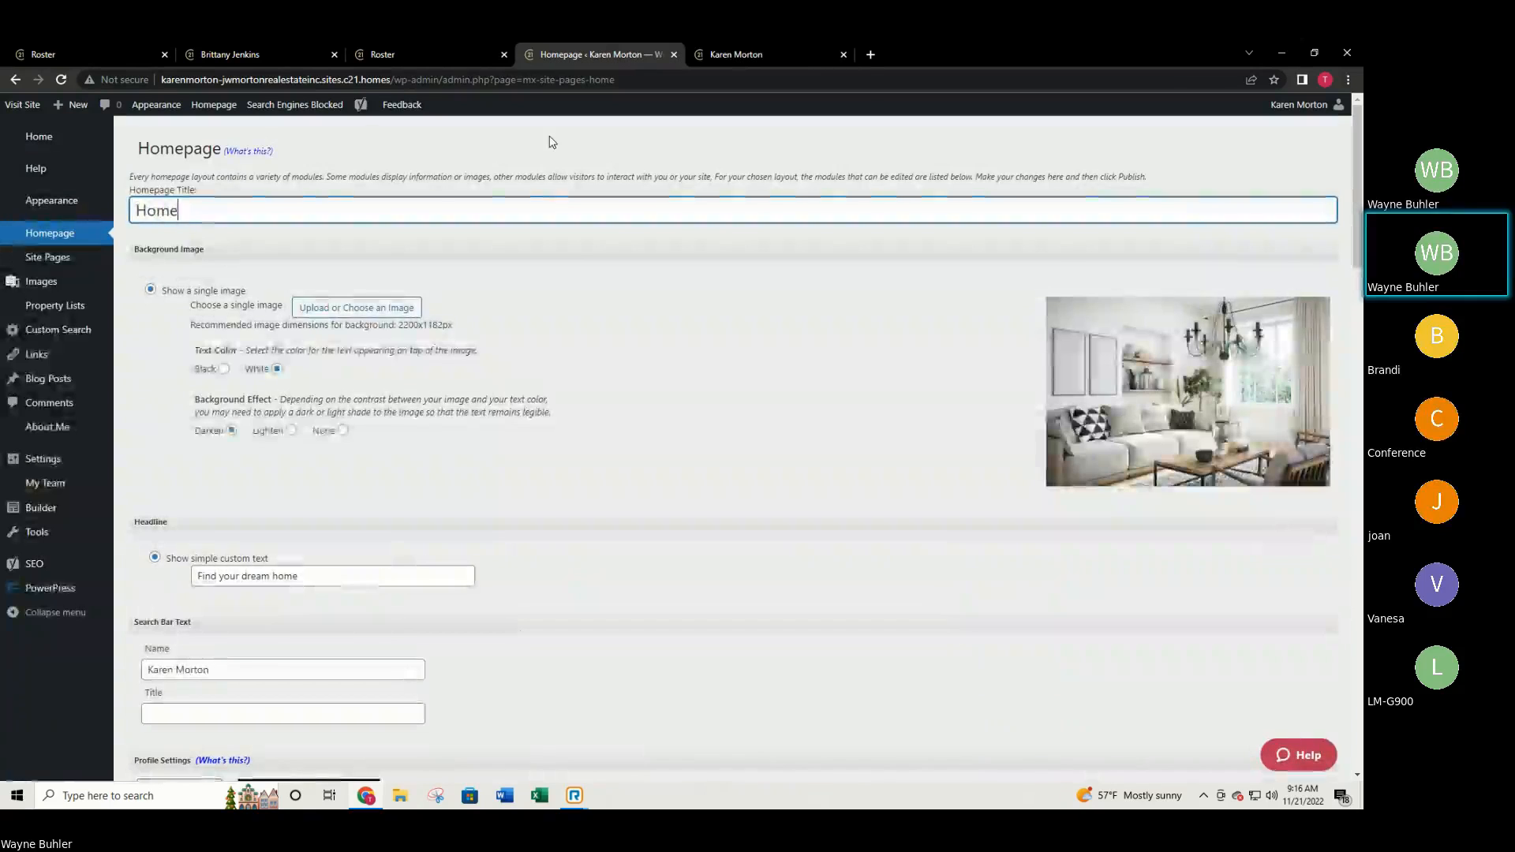
pyautogui.click(367, 309)
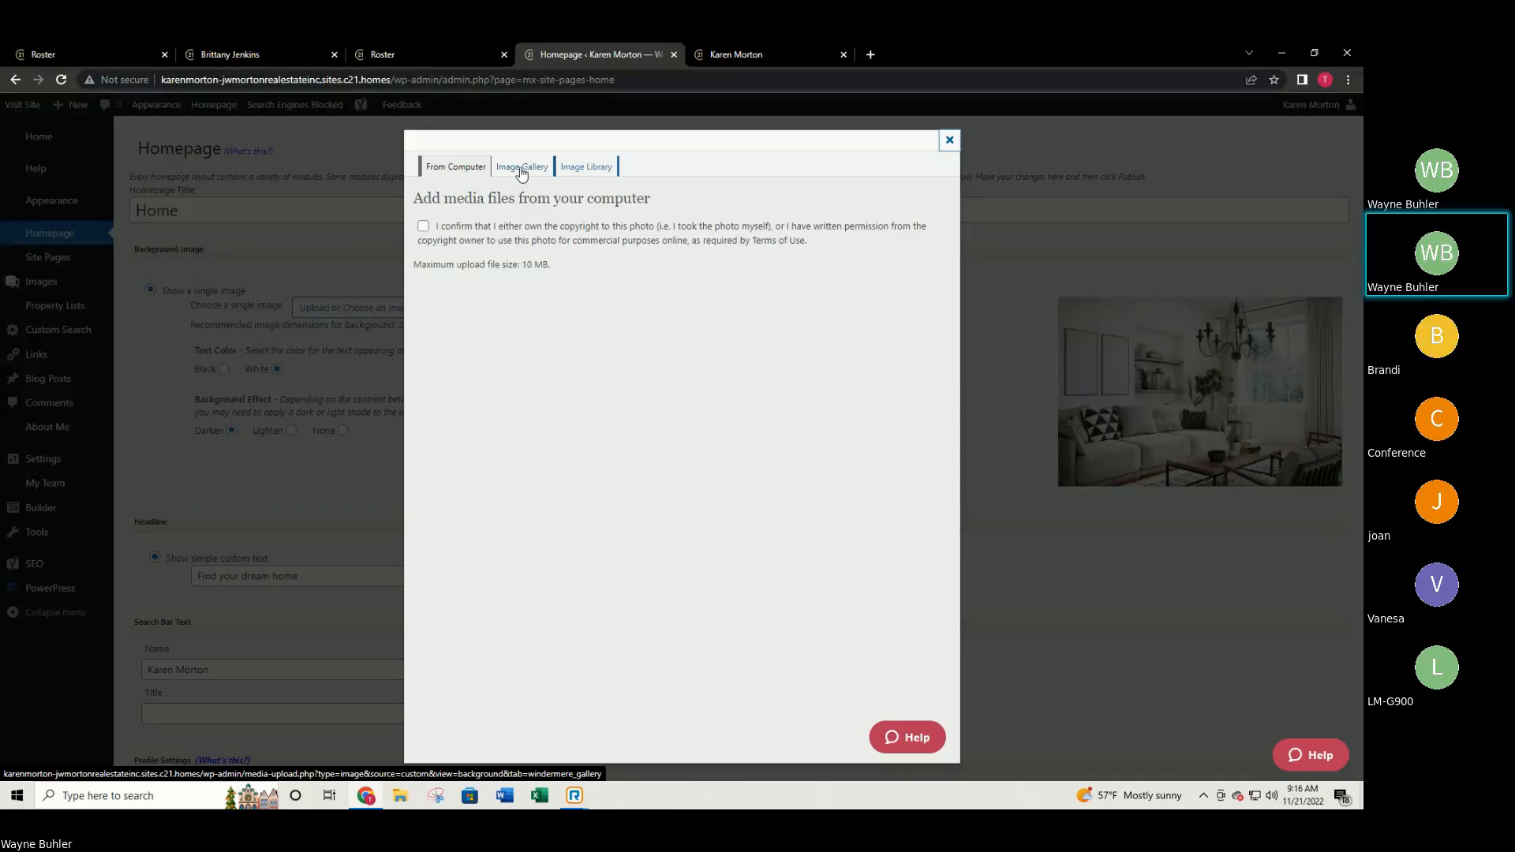
# Browse the Image Gallery photos and pick the aerial valley photo.
pyautogui.click(522, 170)
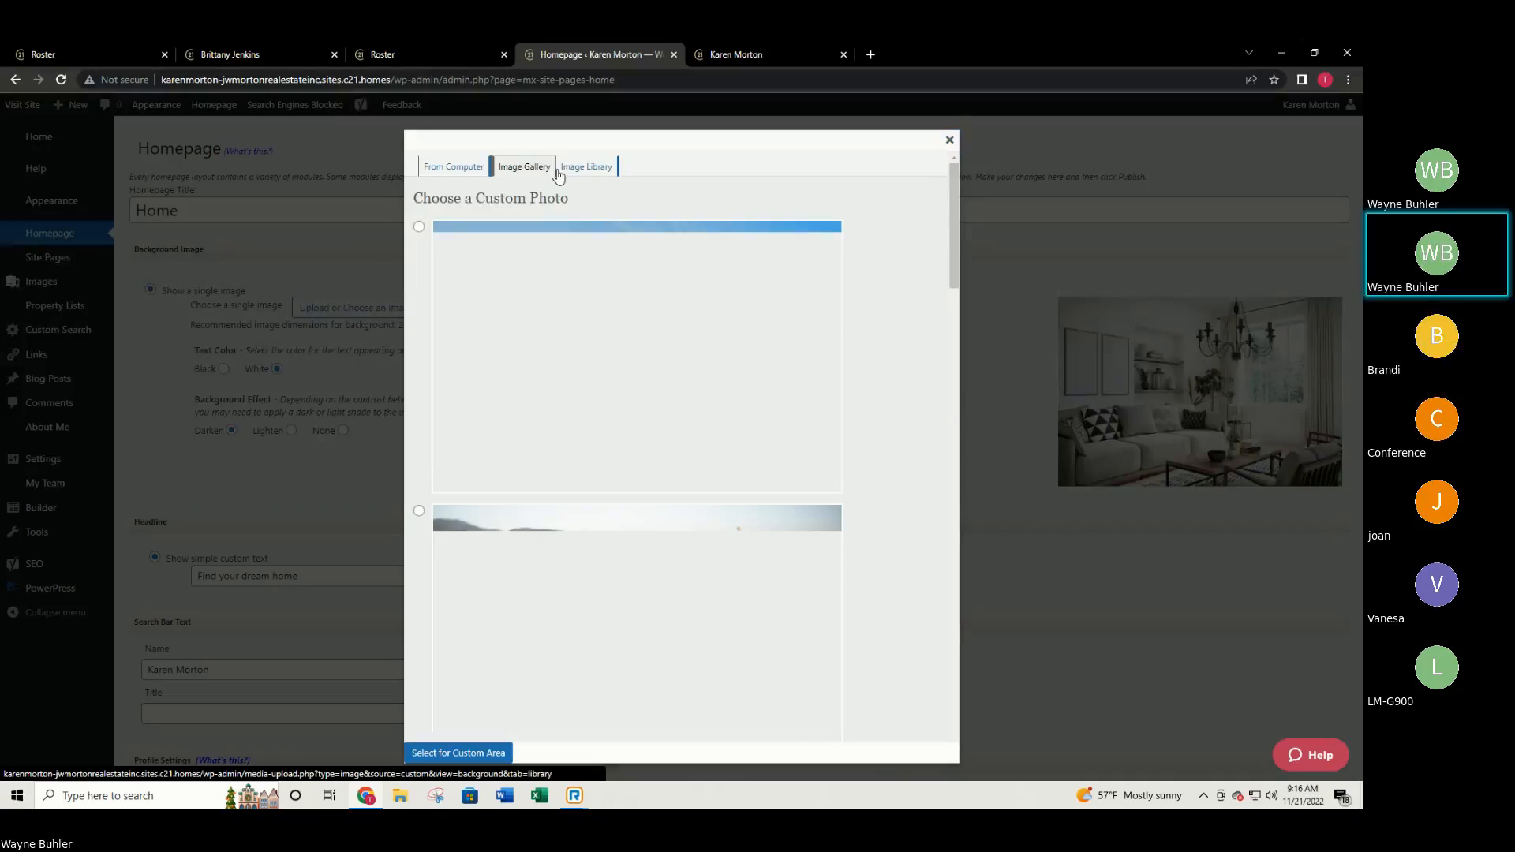
pyautogui.scroll(-1, 623, 359)
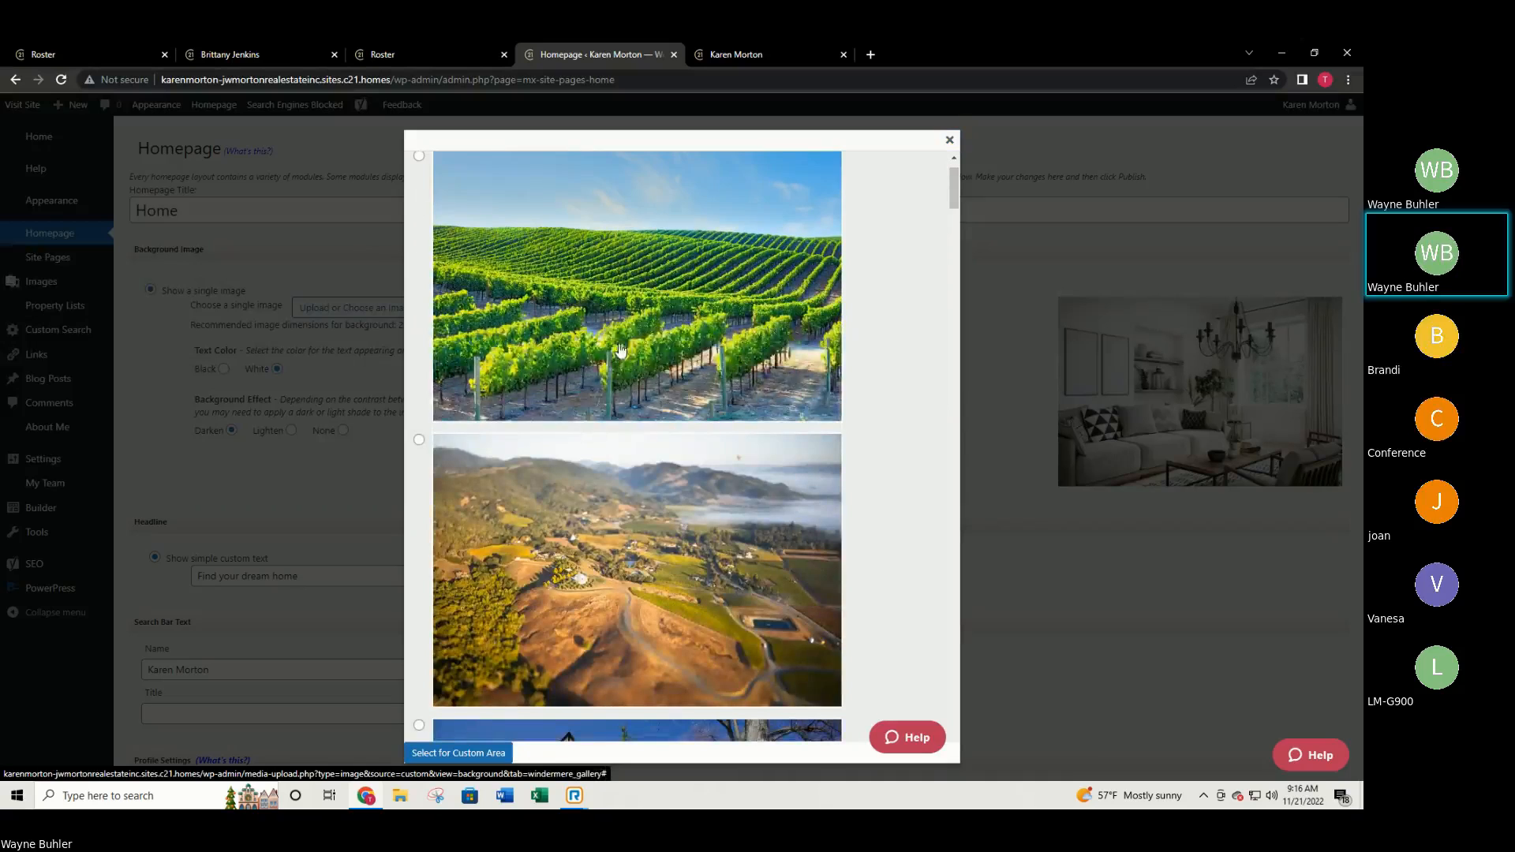
pyautogui.scroll(-2, 620, 349)
pyautogui.scroll(3, 622, 357)
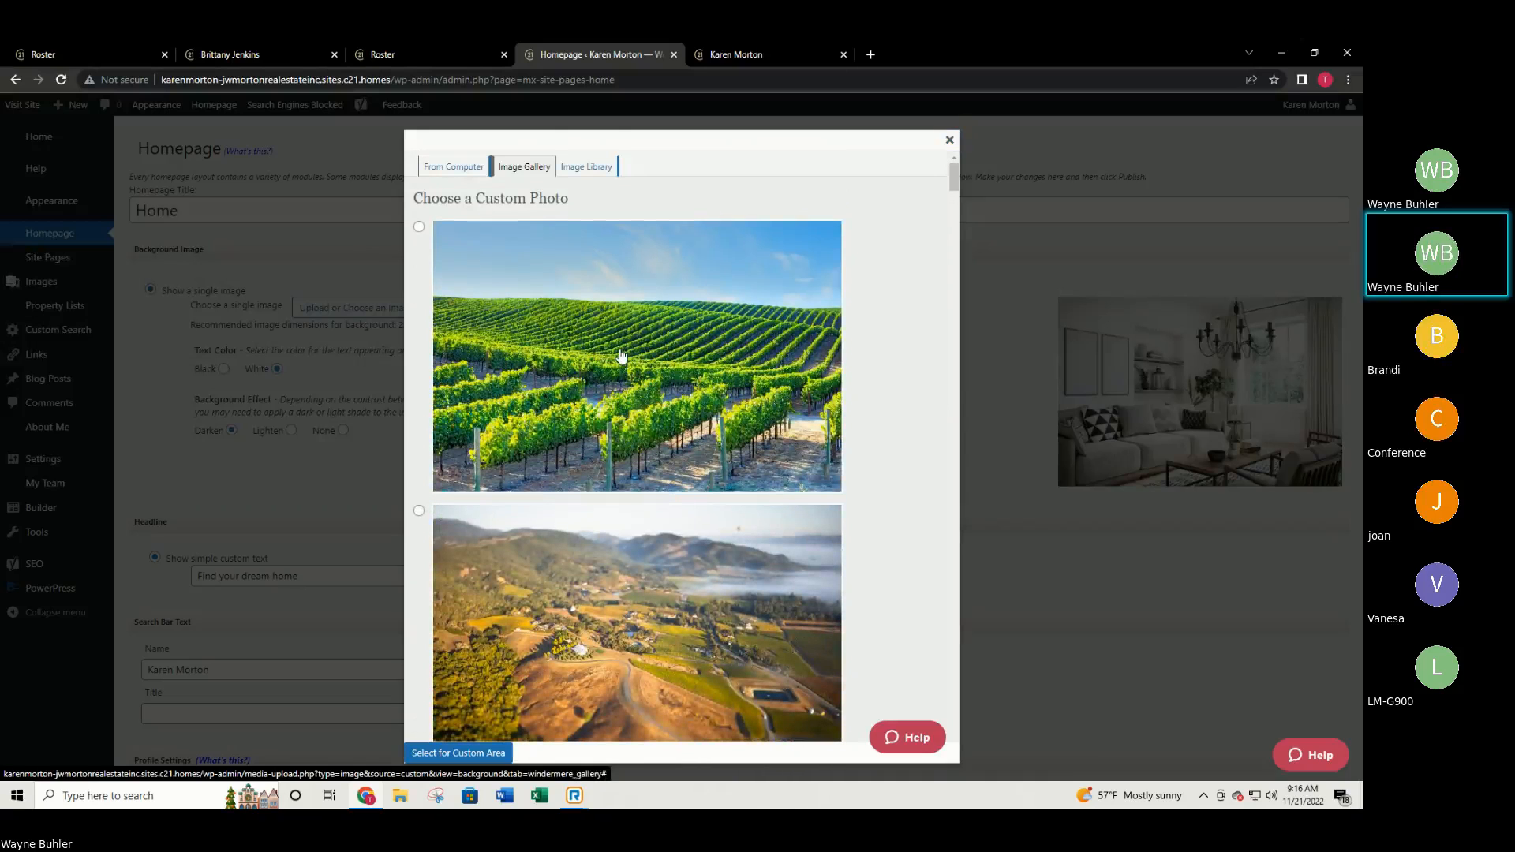
pyautogui.scroll(-4, 623, 363)
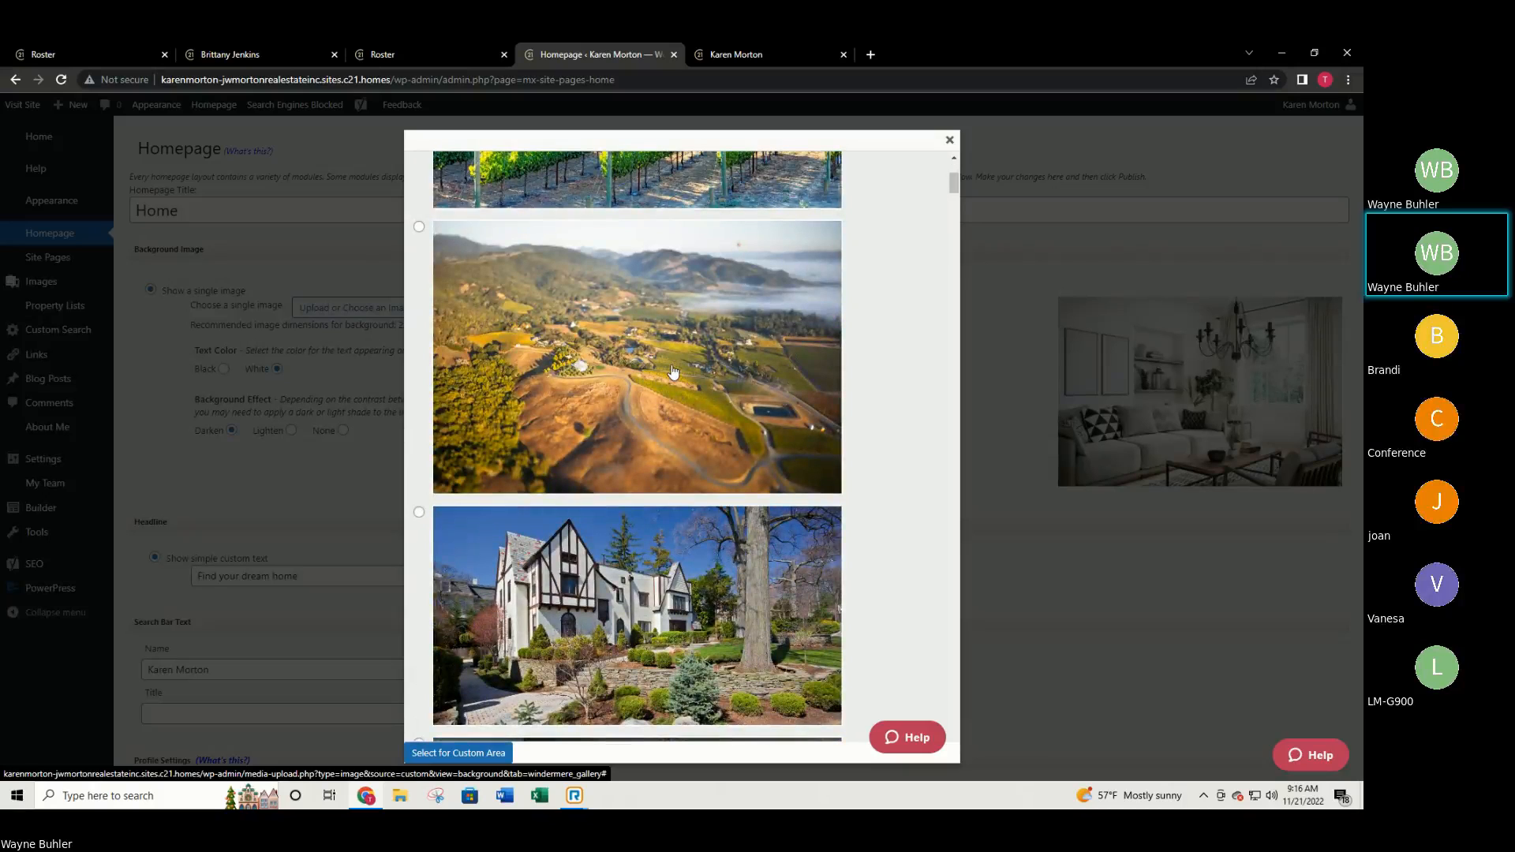
pyautogui.scroll(-2, 748, 382)
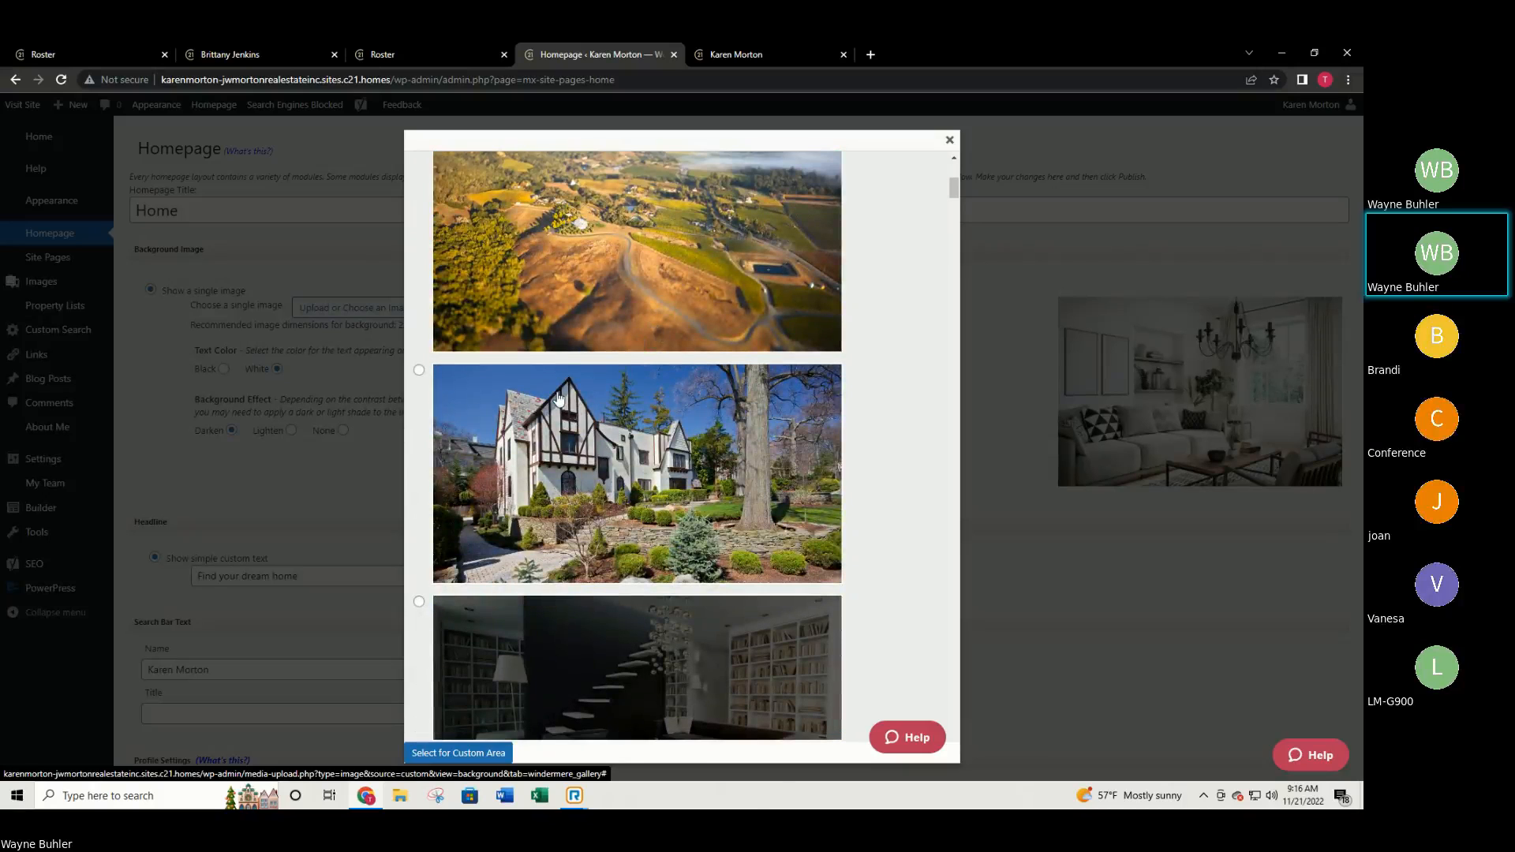
pyautogui.scroll(2, 517, 350)
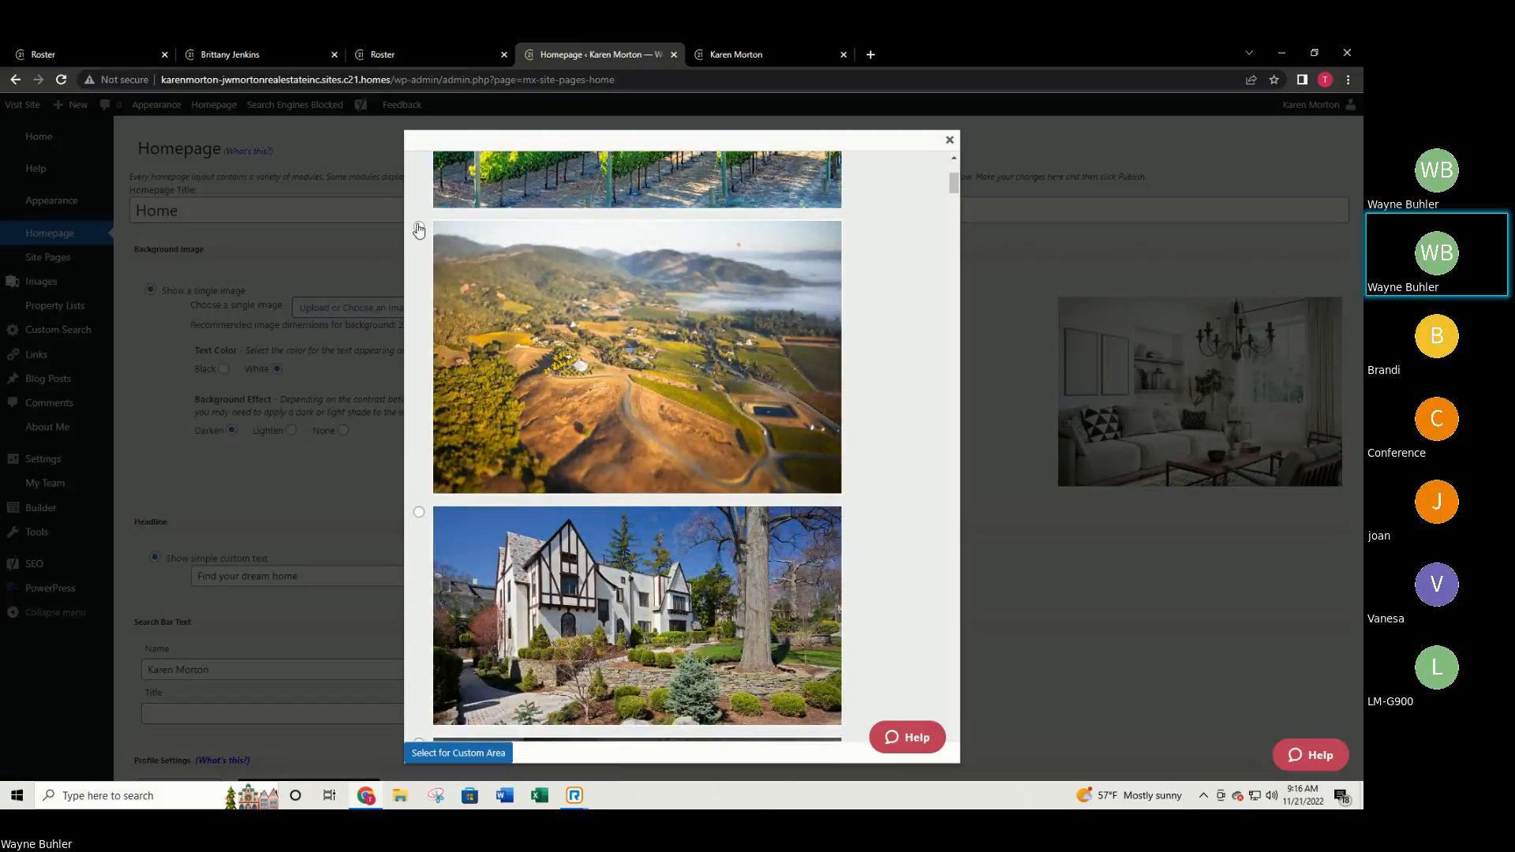
pyautogui.click(418, 229)
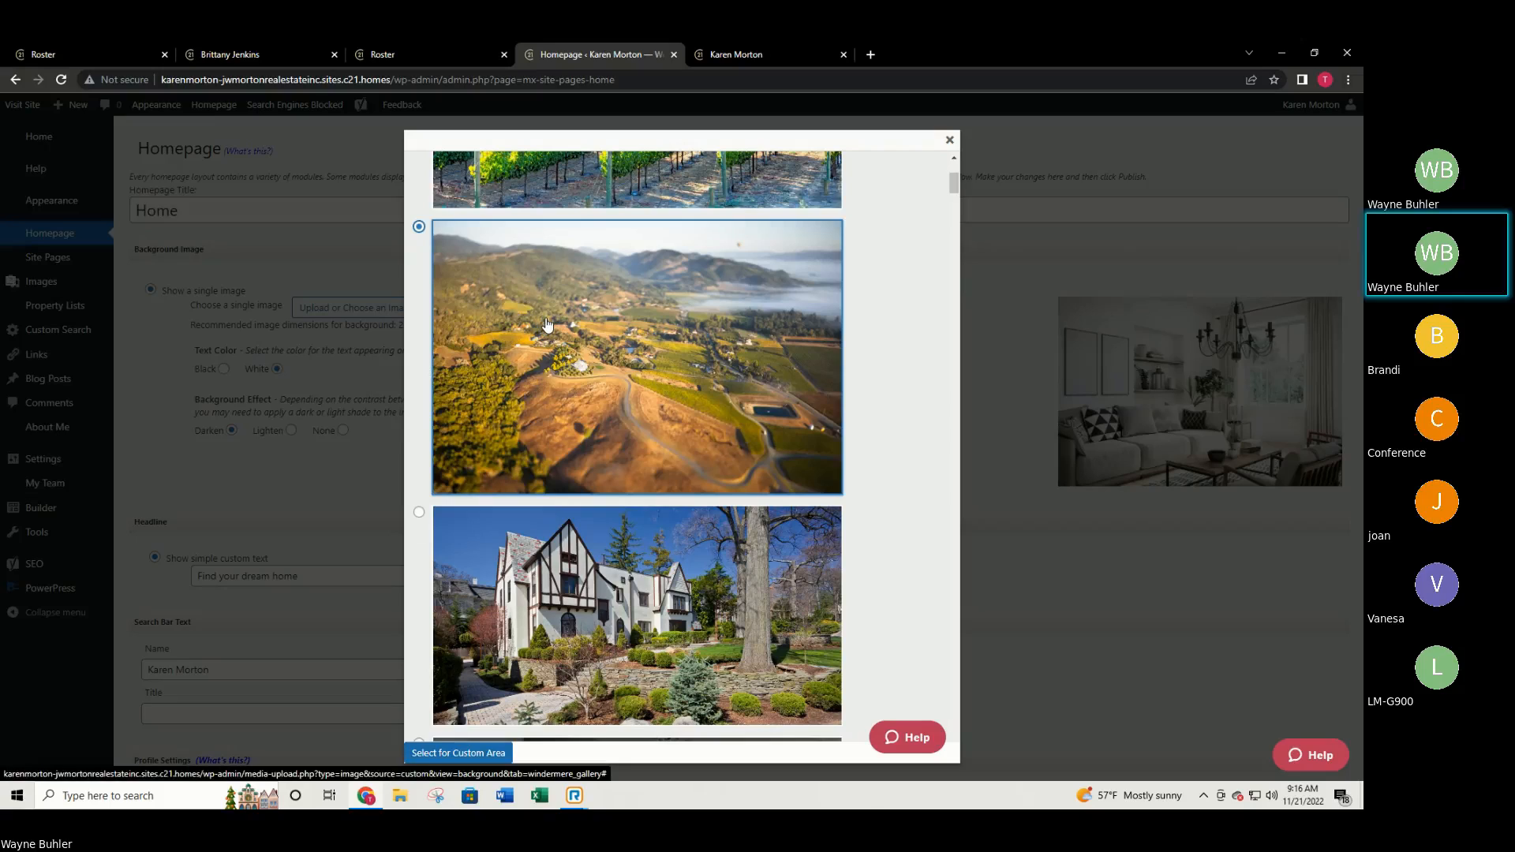
# Switch to the Tudor house photo and apply it with 'Select for Custom Area'.
pyautogui.scroll(2, 537, 319)
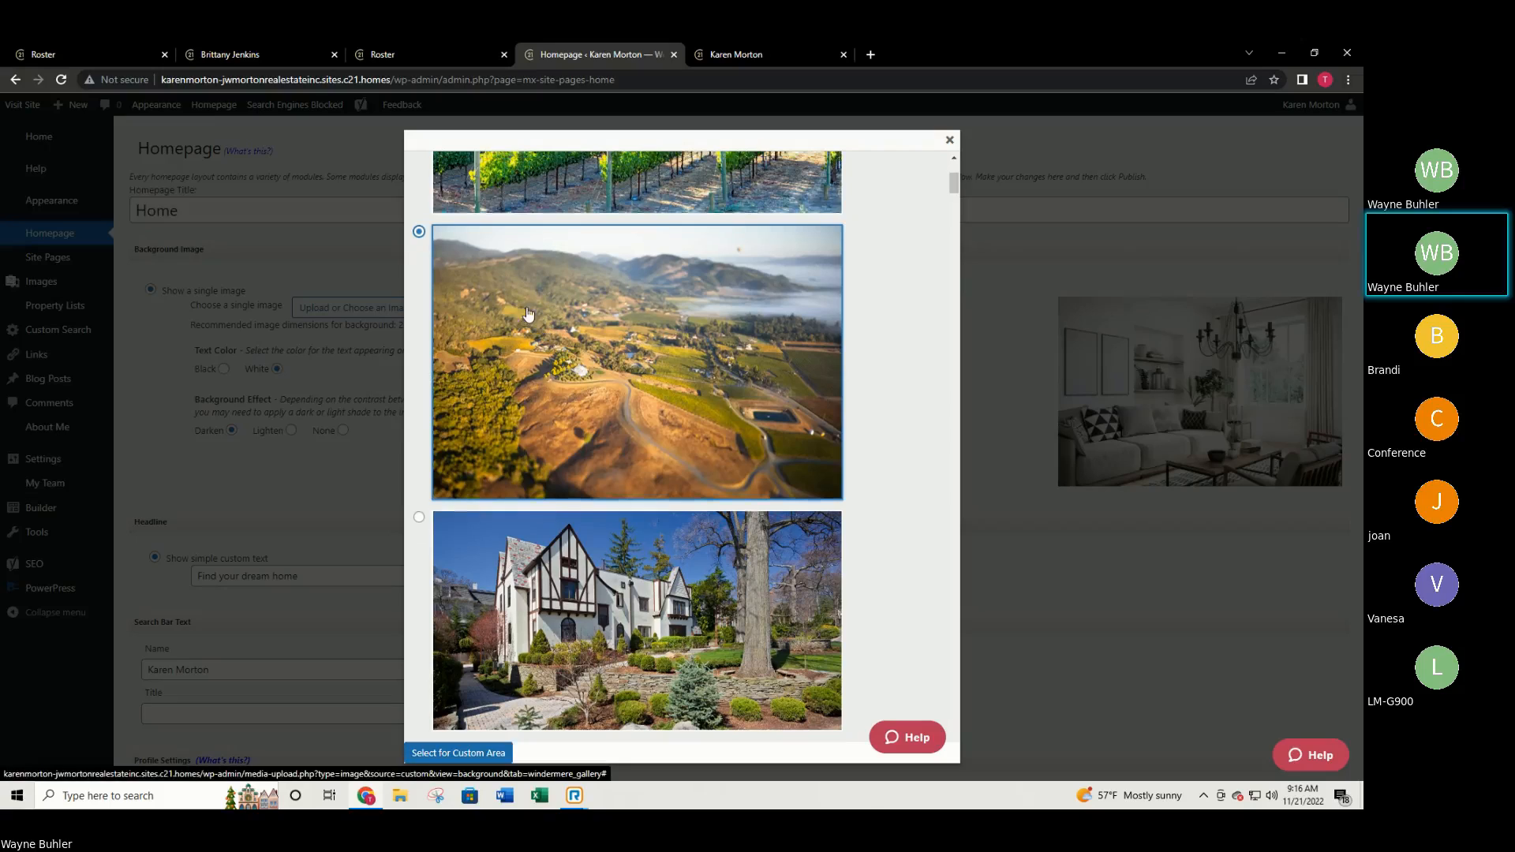
pyautogui.scroll(2, 521, 315)
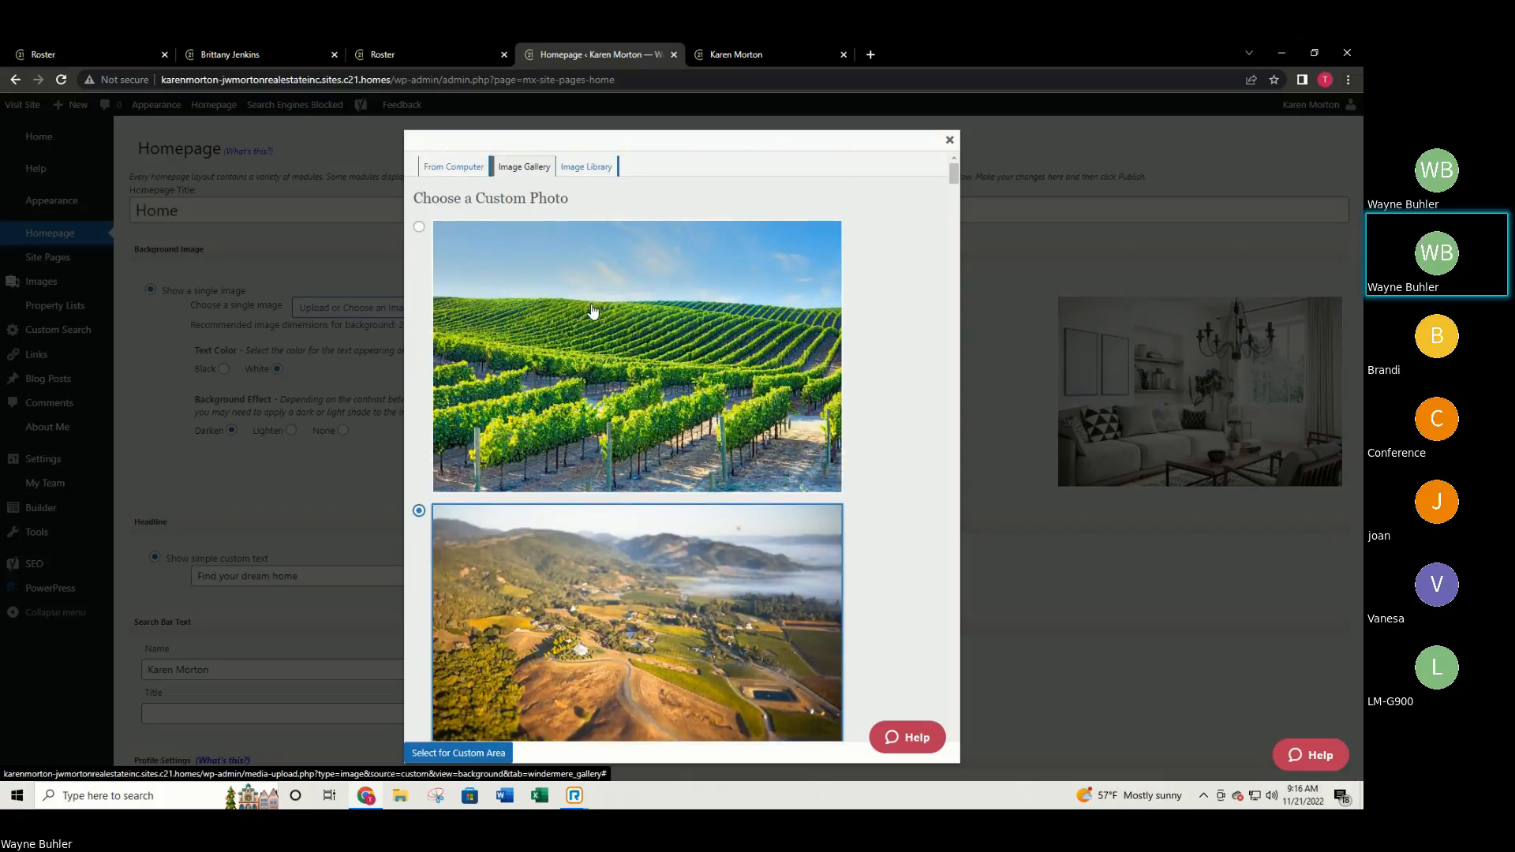
pyautogui.scroll(-4, 584, 319)
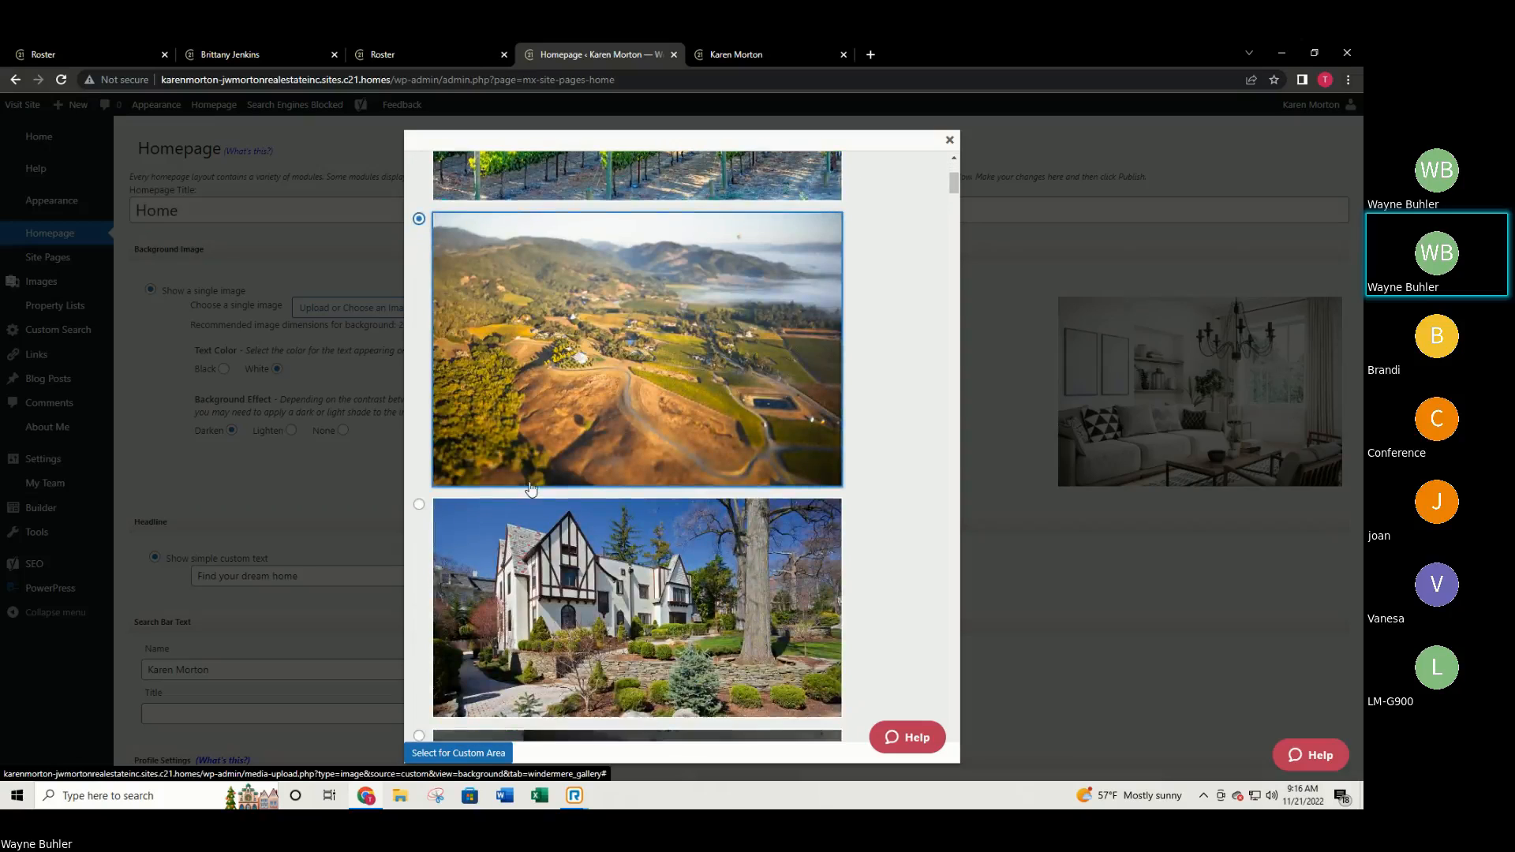
pyautogui.scroll(-2, 531, 489)
pyautogui.click(496, 400)
pyautogui.scroll(-2, 529, 537)
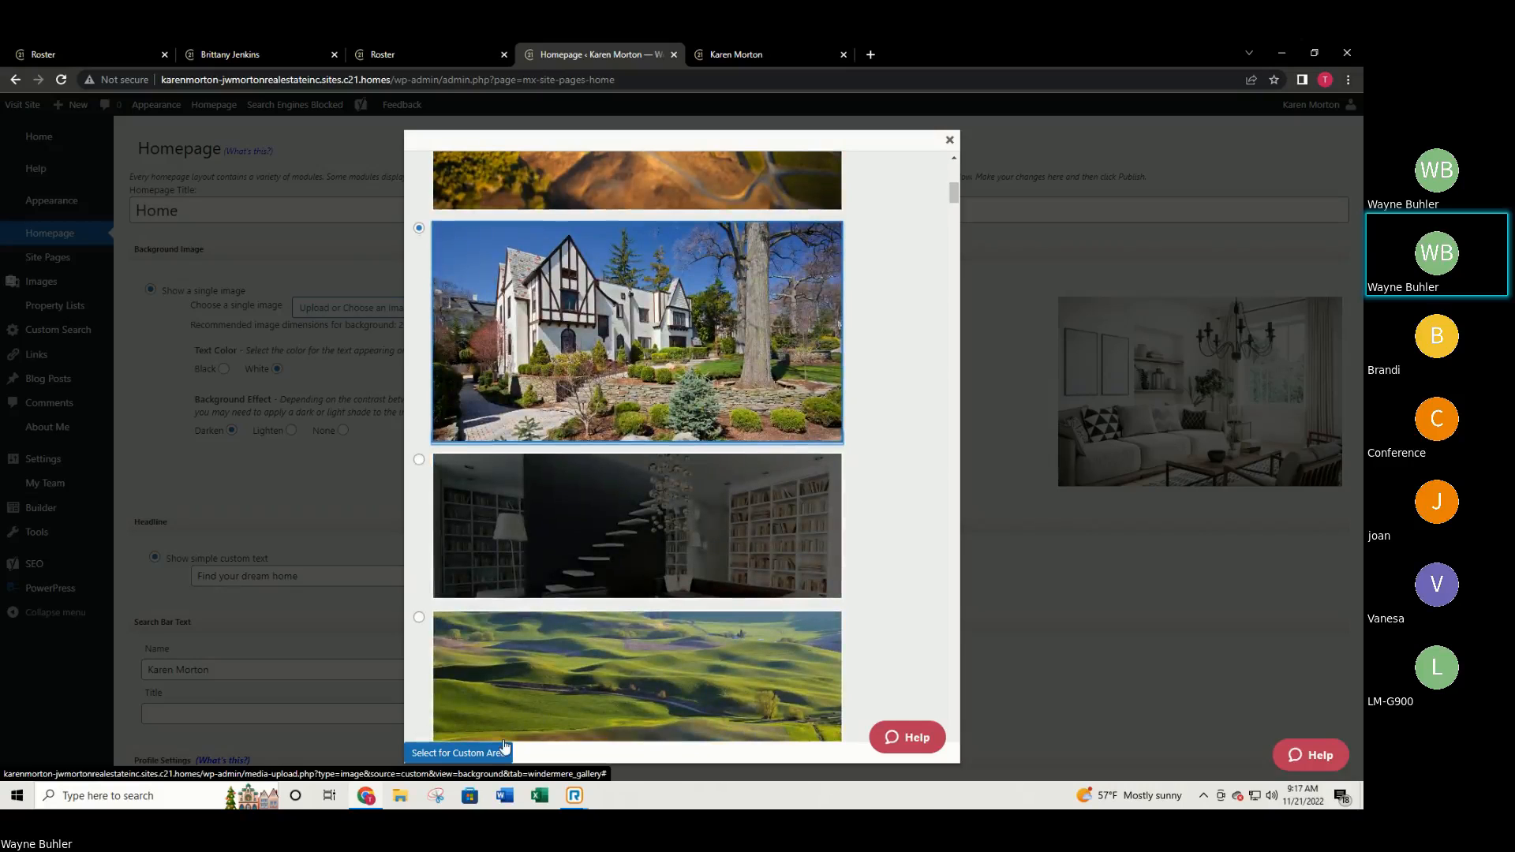
pyautogui.click(504, 750)
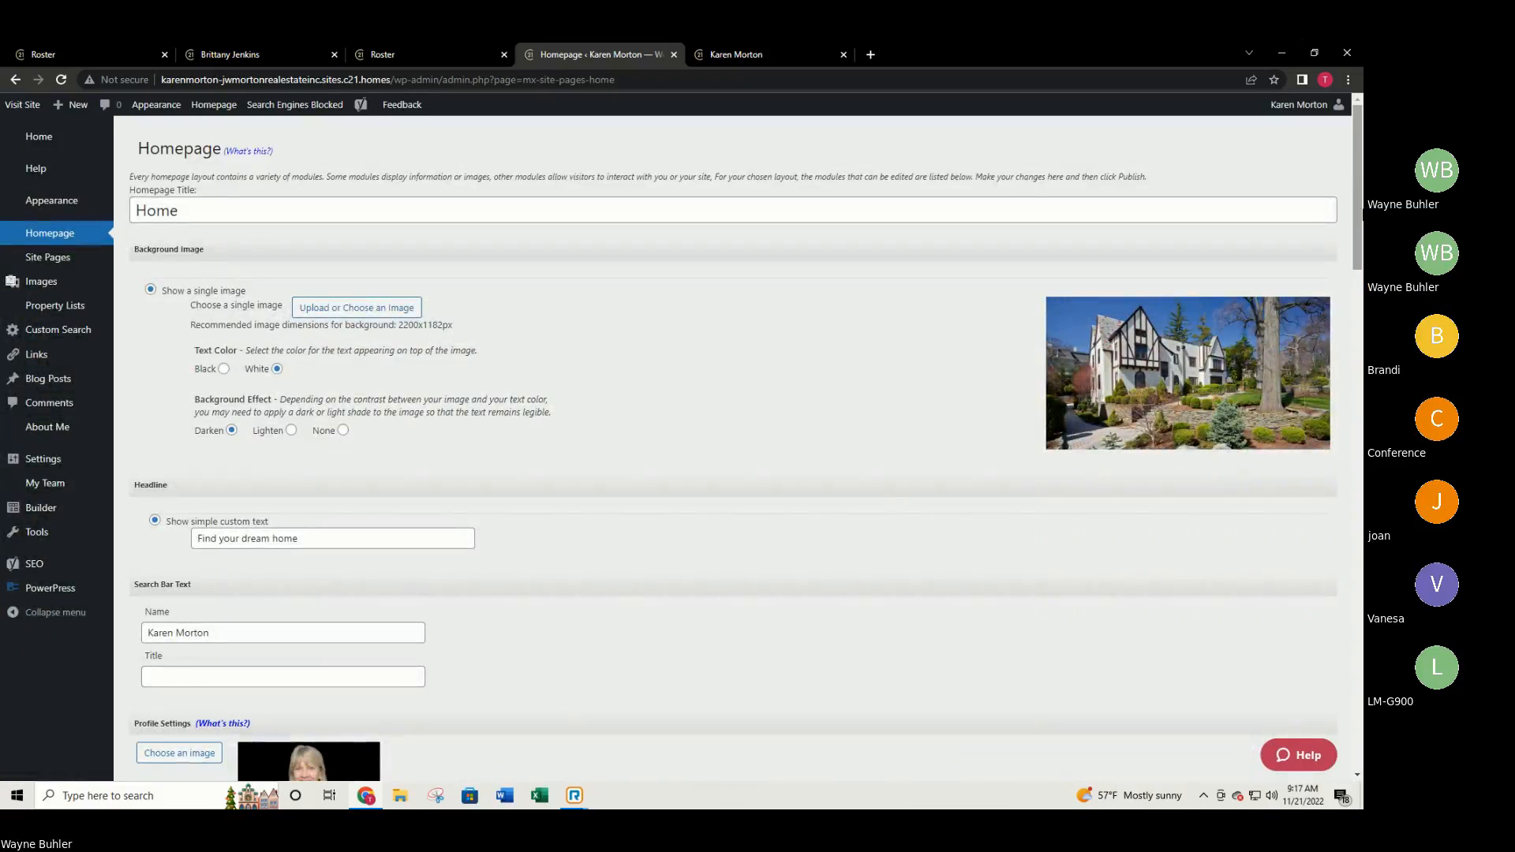
# Publish the homepage changes and reload the live site to see the Tudor house background.
pyautogui.moveTo(1359, 183); pyautogui.dragTo(1295, 714)
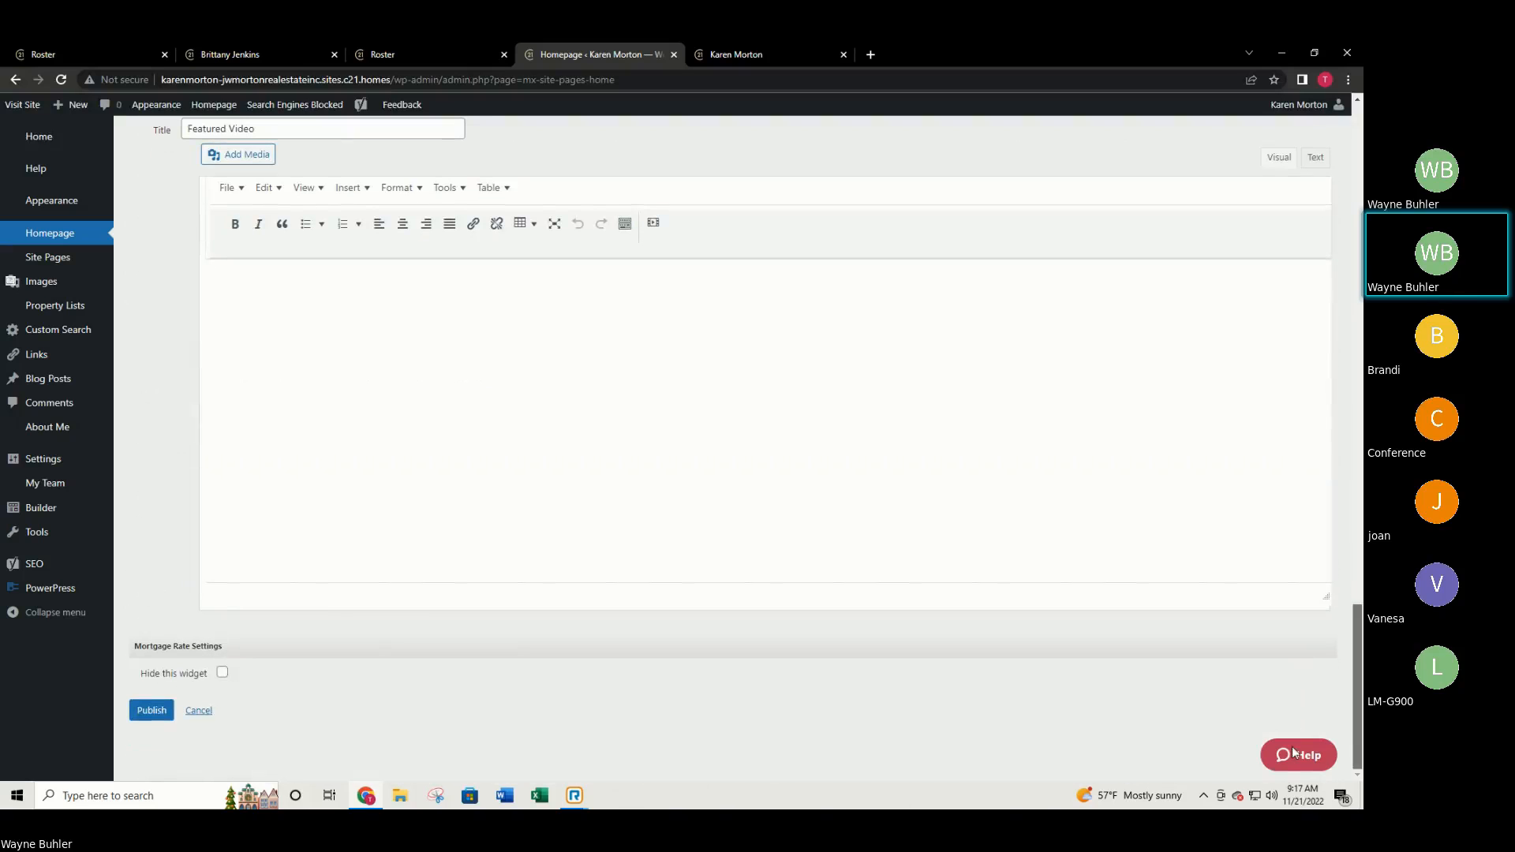
pyautogui.click(151, 709)
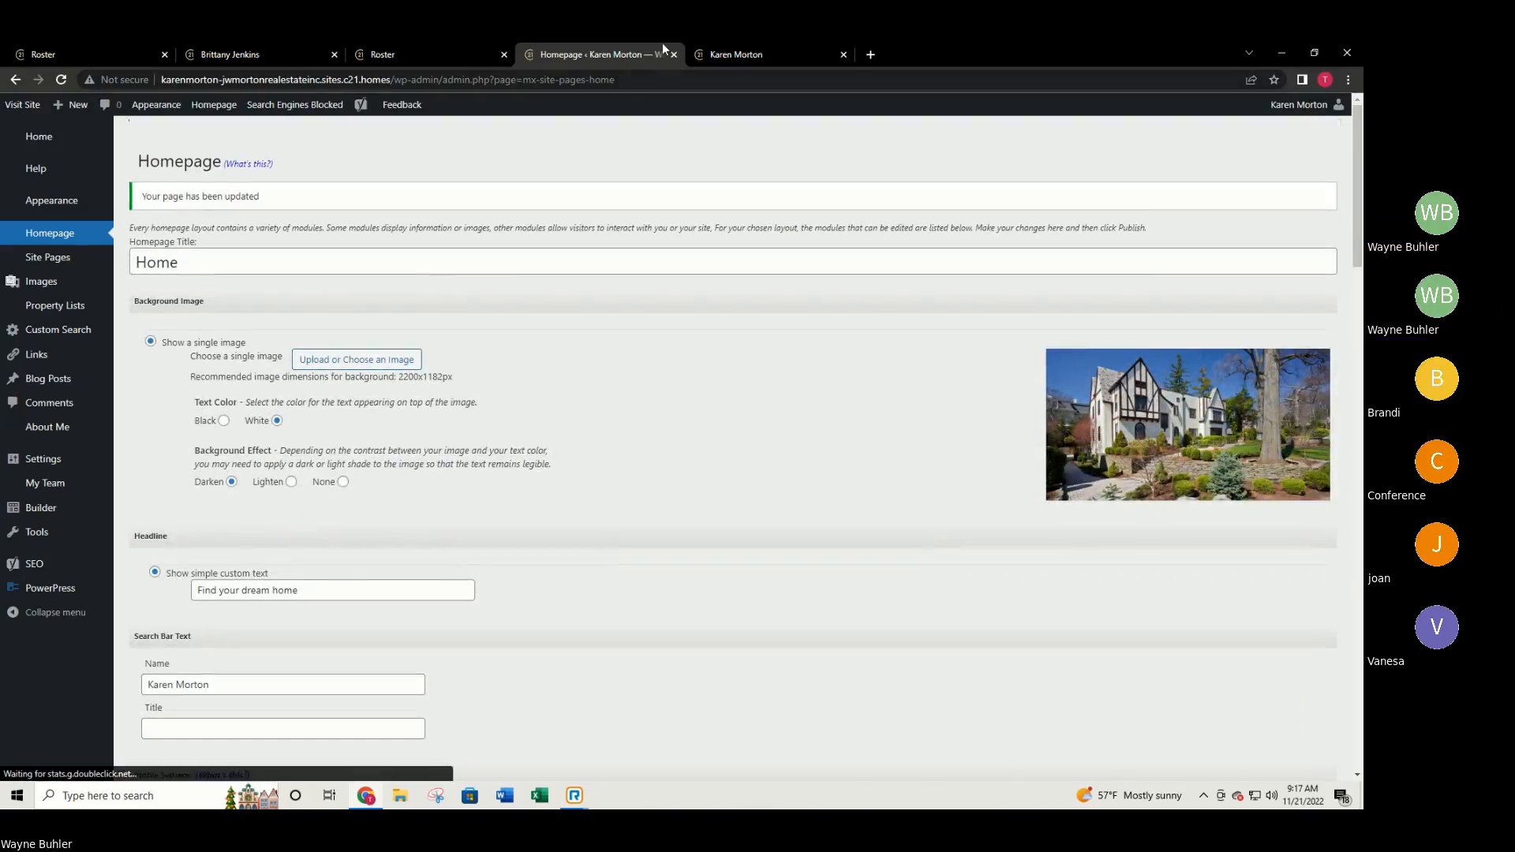
pyautogui.click(722, 55)
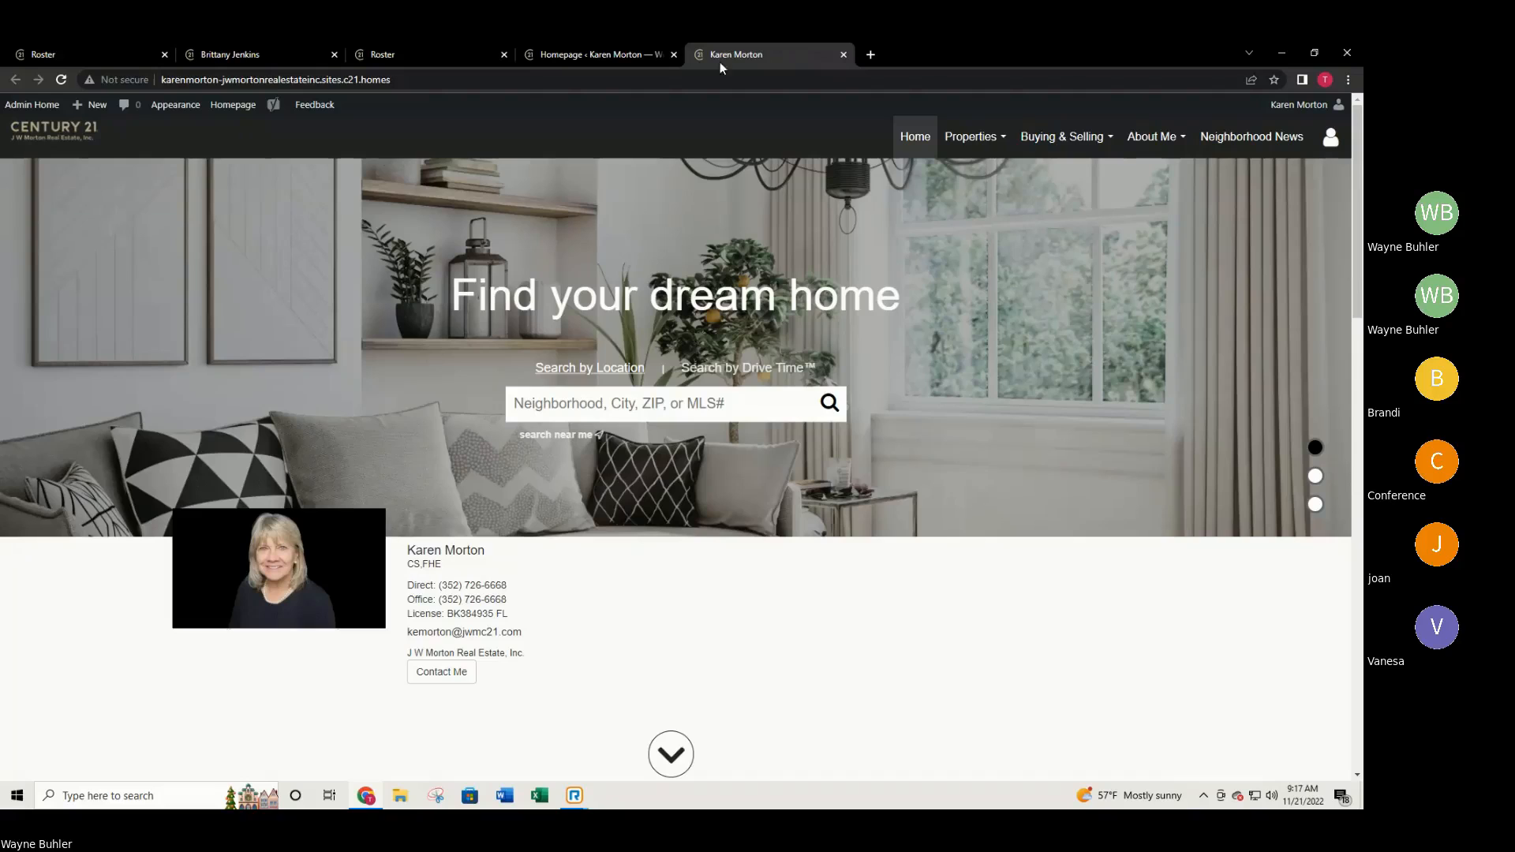
pyautogui.click(59, 80)
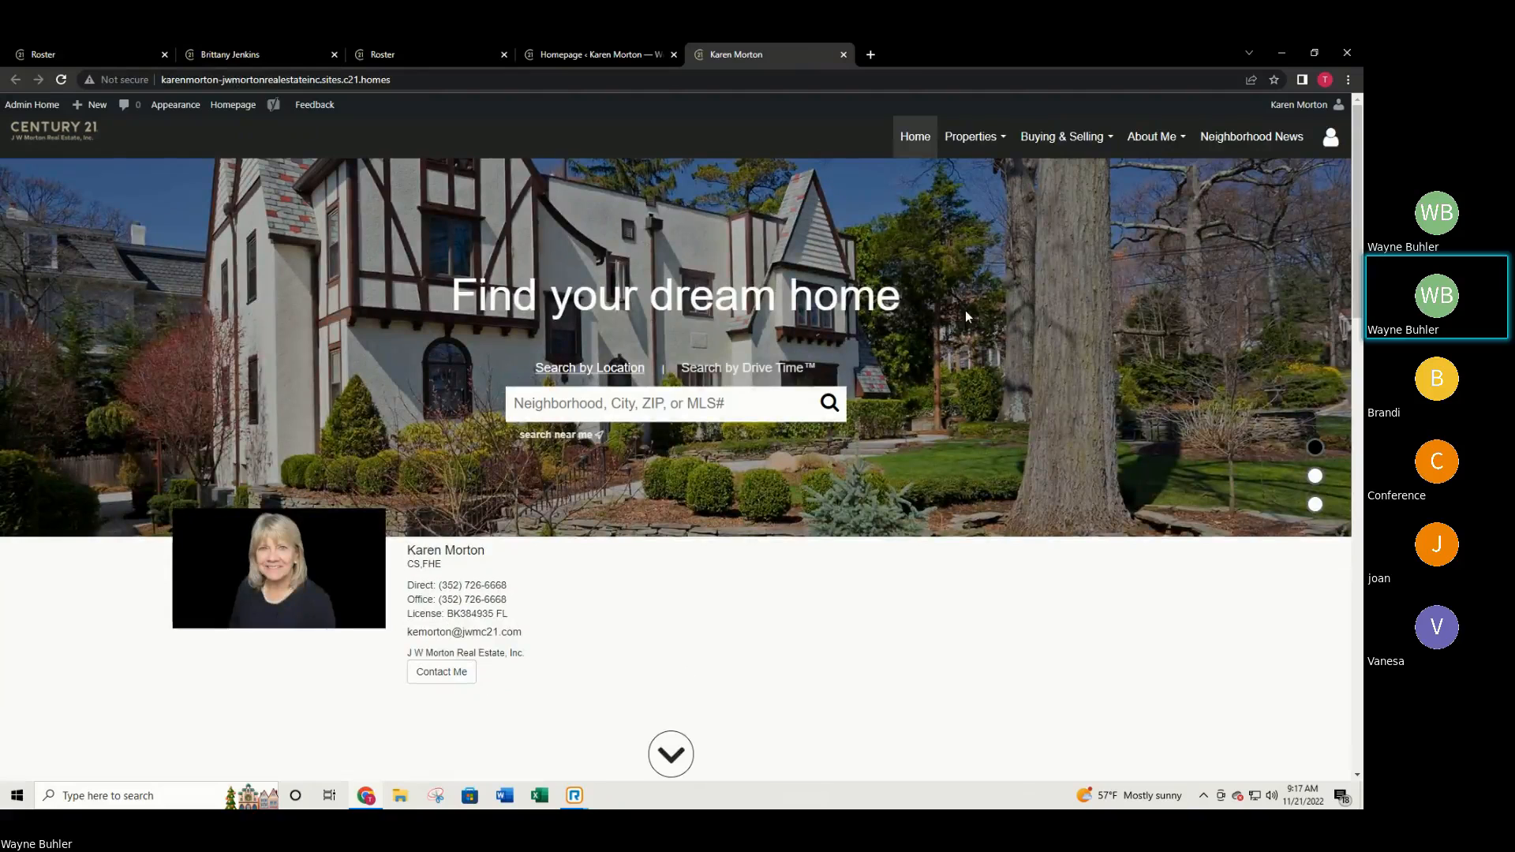
pyautogui.click(622, 53)
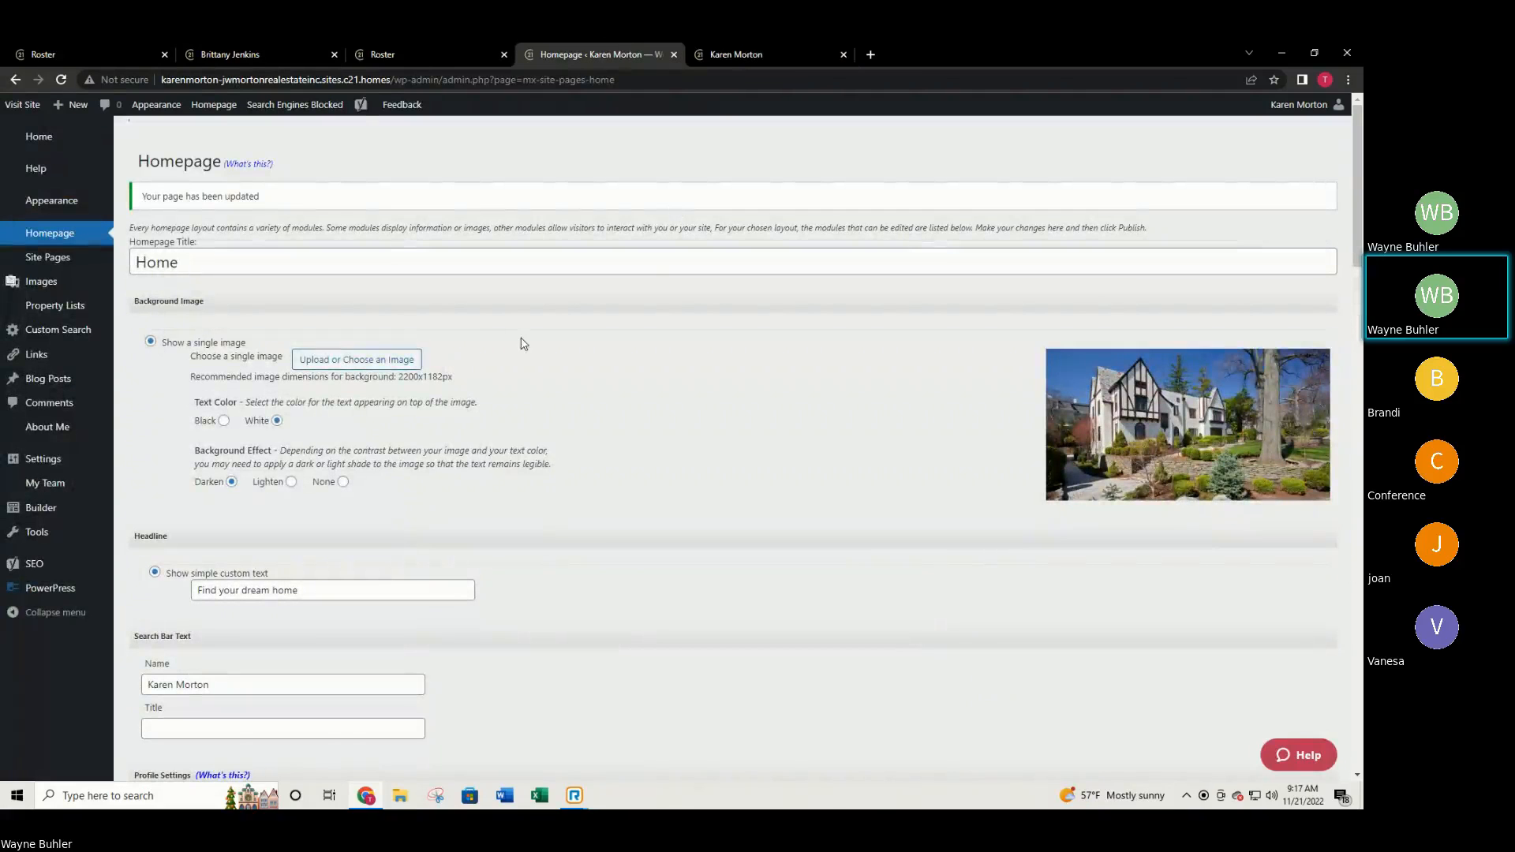
# Replace the Tudor-style house background with the sunset patio photo from the Image Gallery.
pyautogui.click(404, 361)
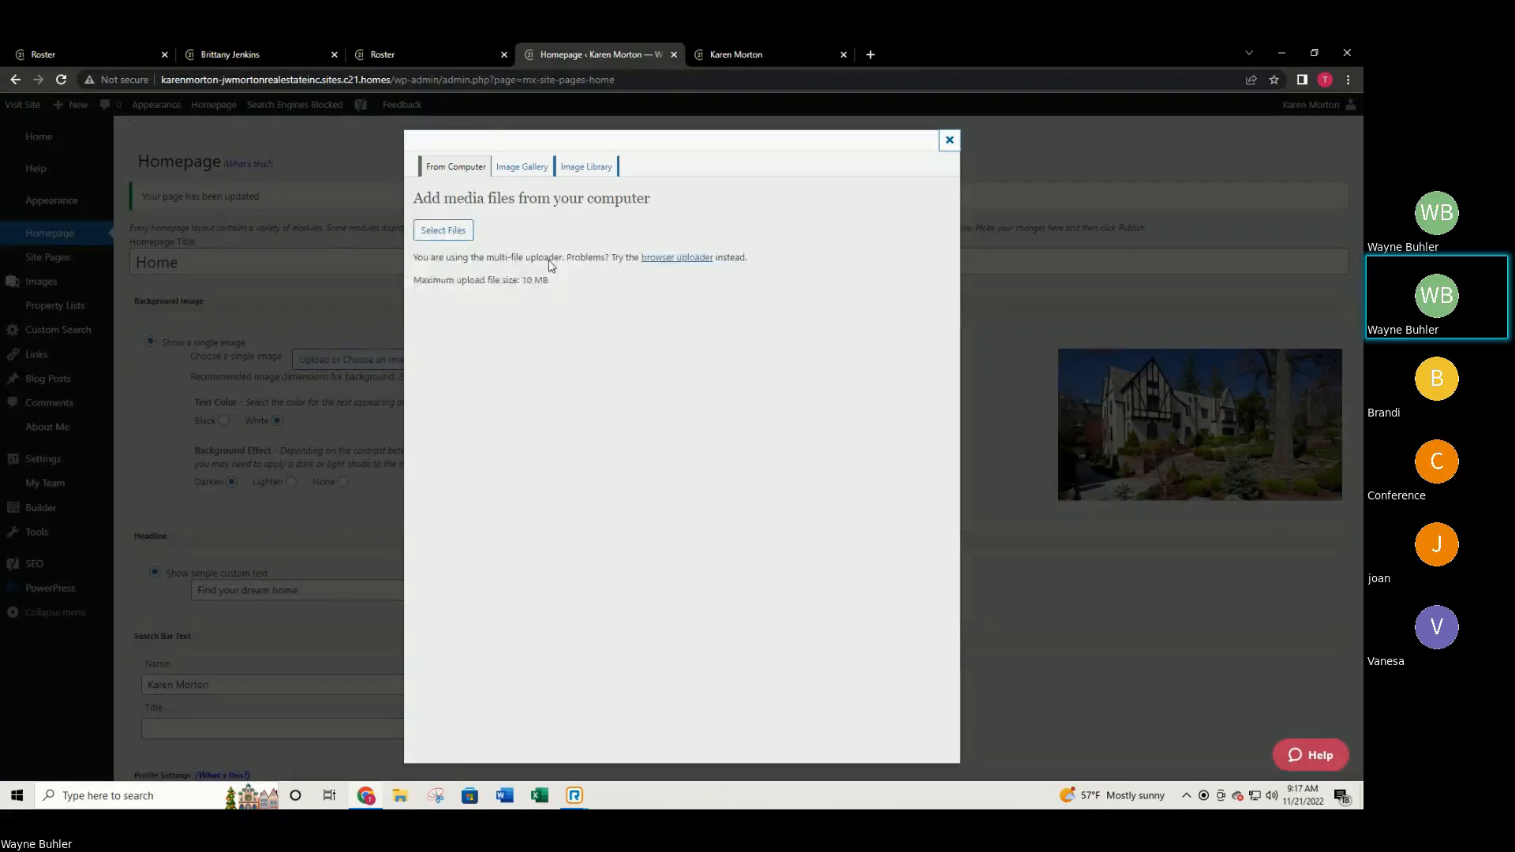
pyautogui.click(529, 169)
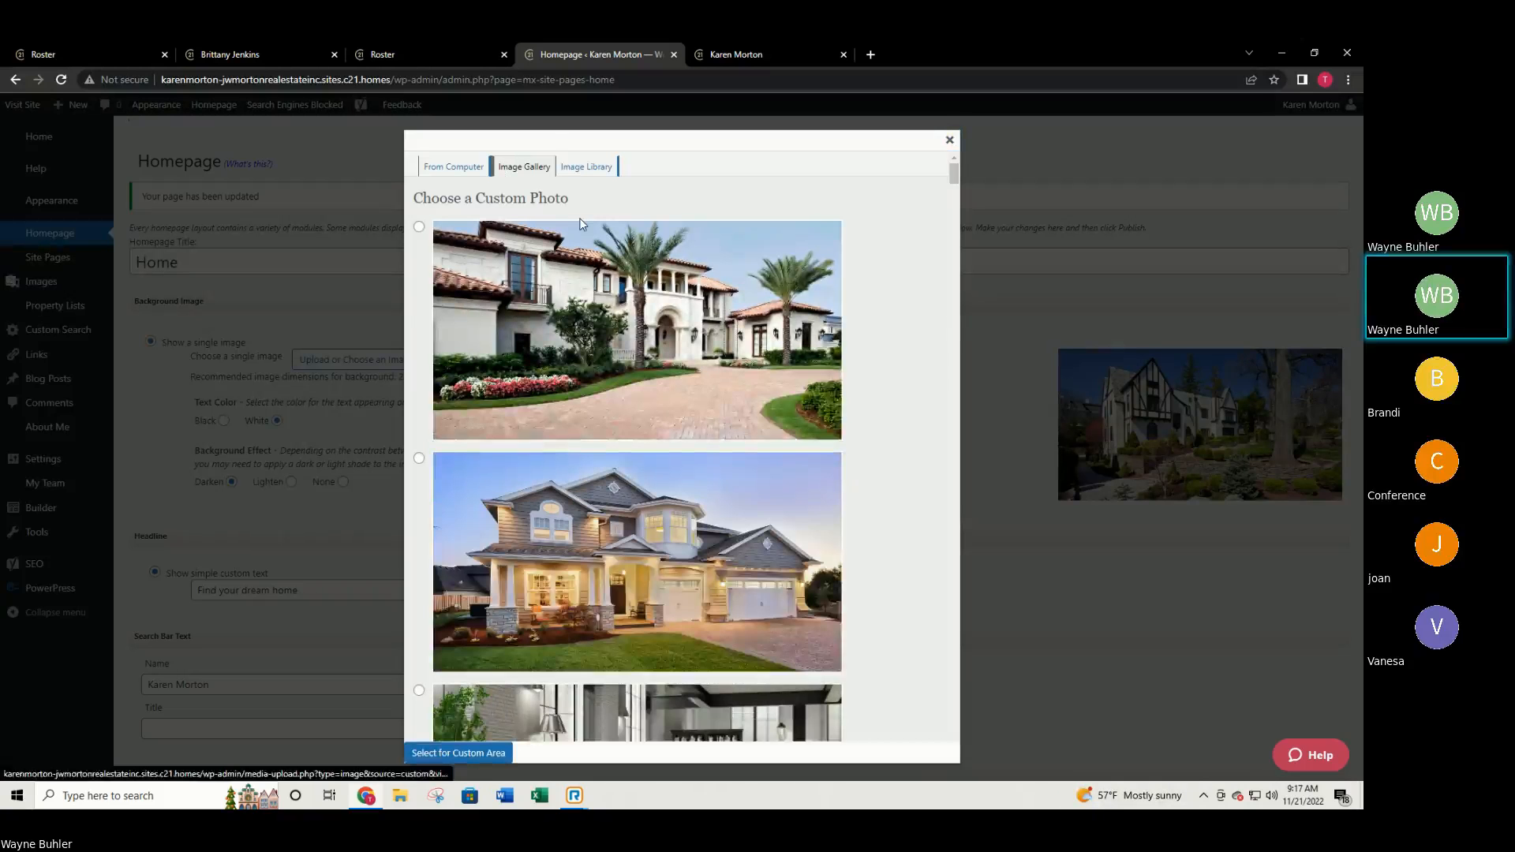
pyautogui.scroll(-5, 692, 341)
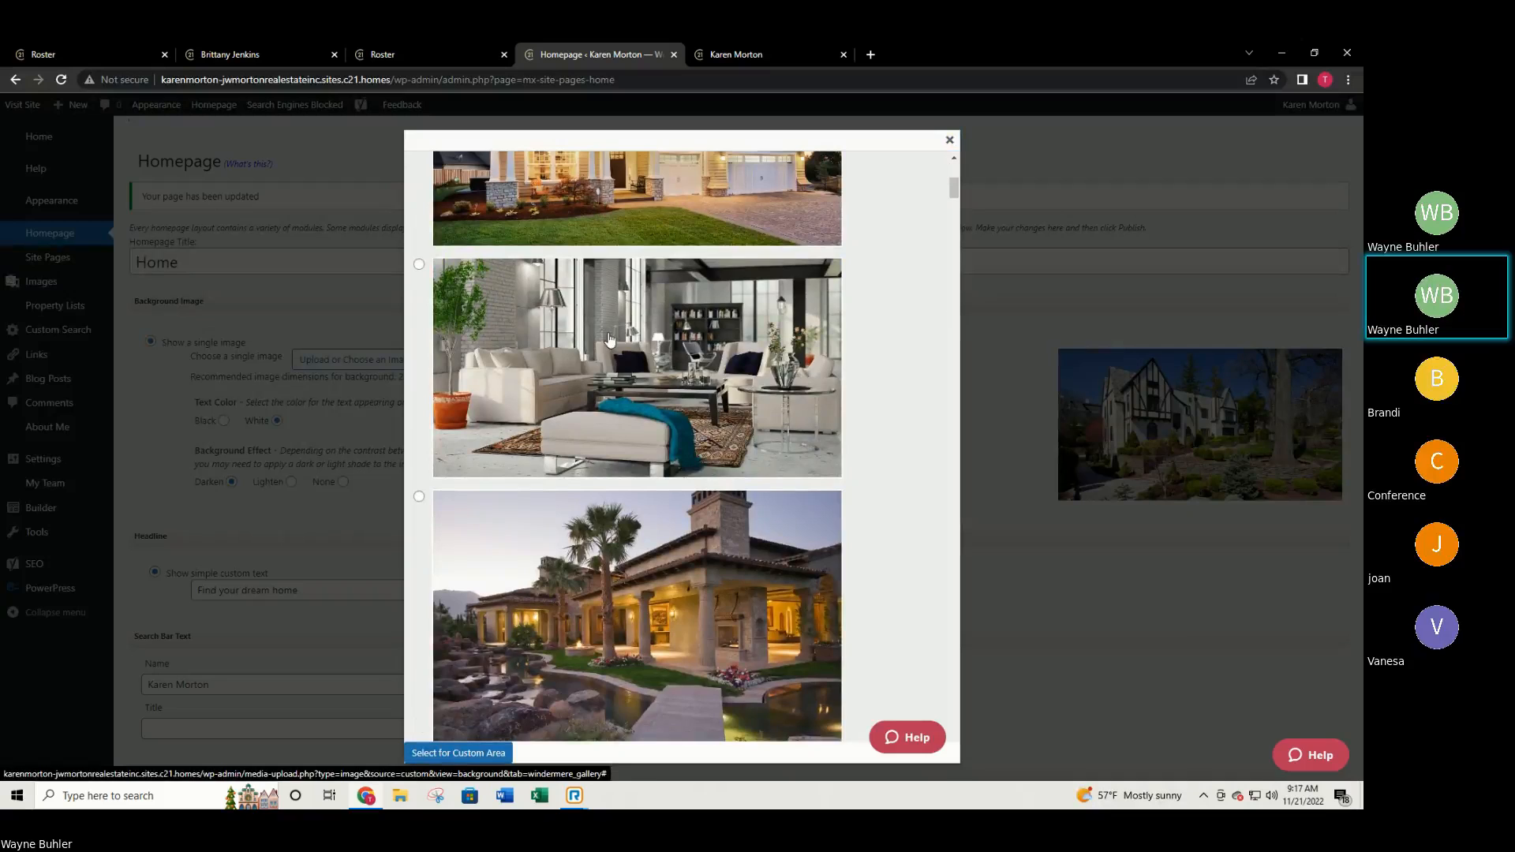
pyautogui.scroll(4, 610, 341)
pyautogui.scroll(1, 603, 343)
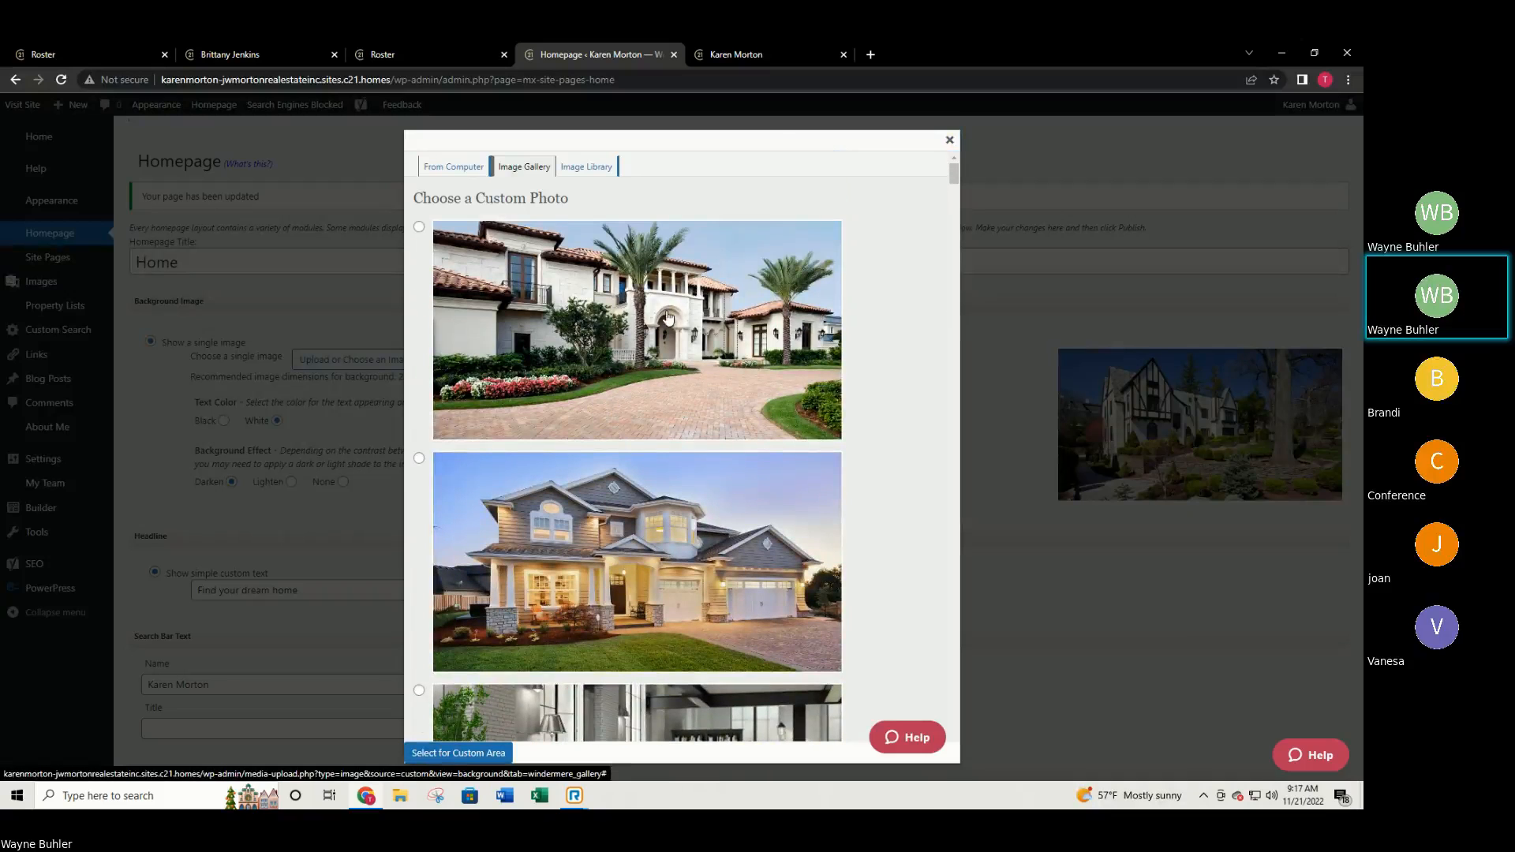
pyautogui.scroll(-5, 728, 414)
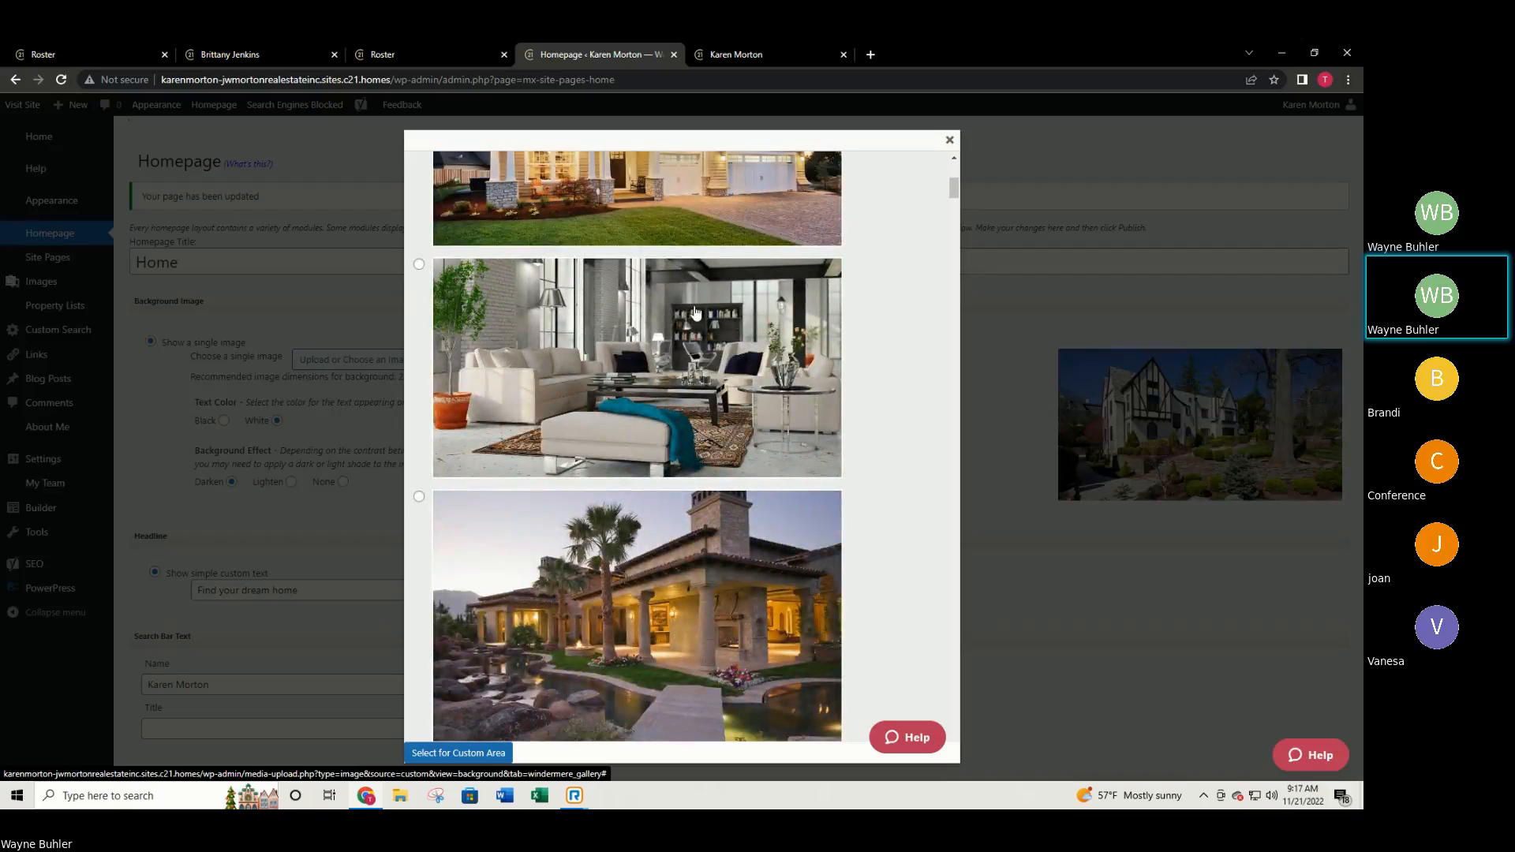
pyautogui.scroll(-7, 820, 310)
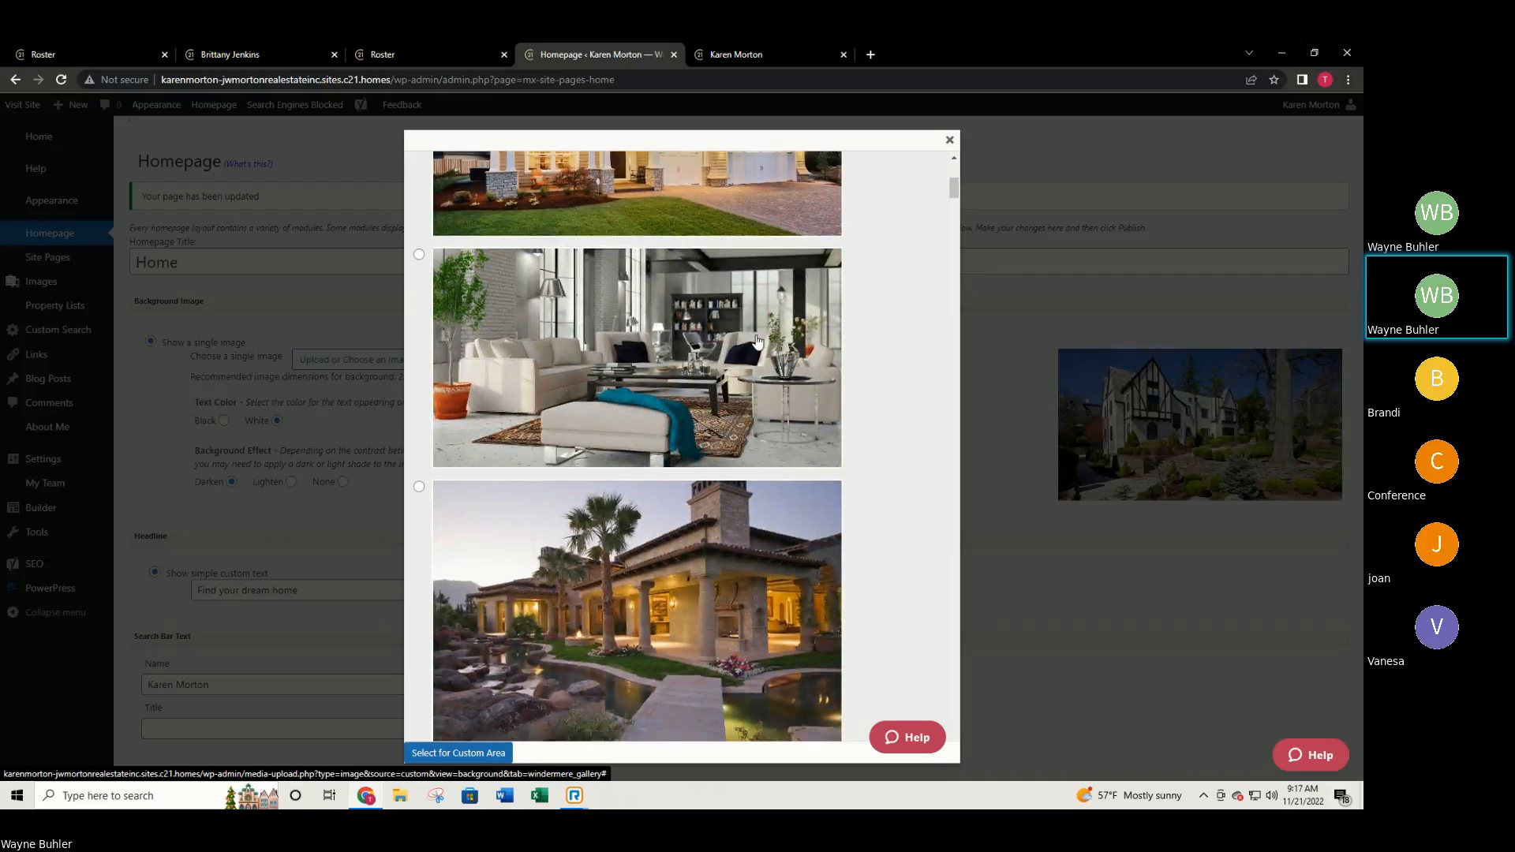
pyautogui.scroll(-1, 721, 307)
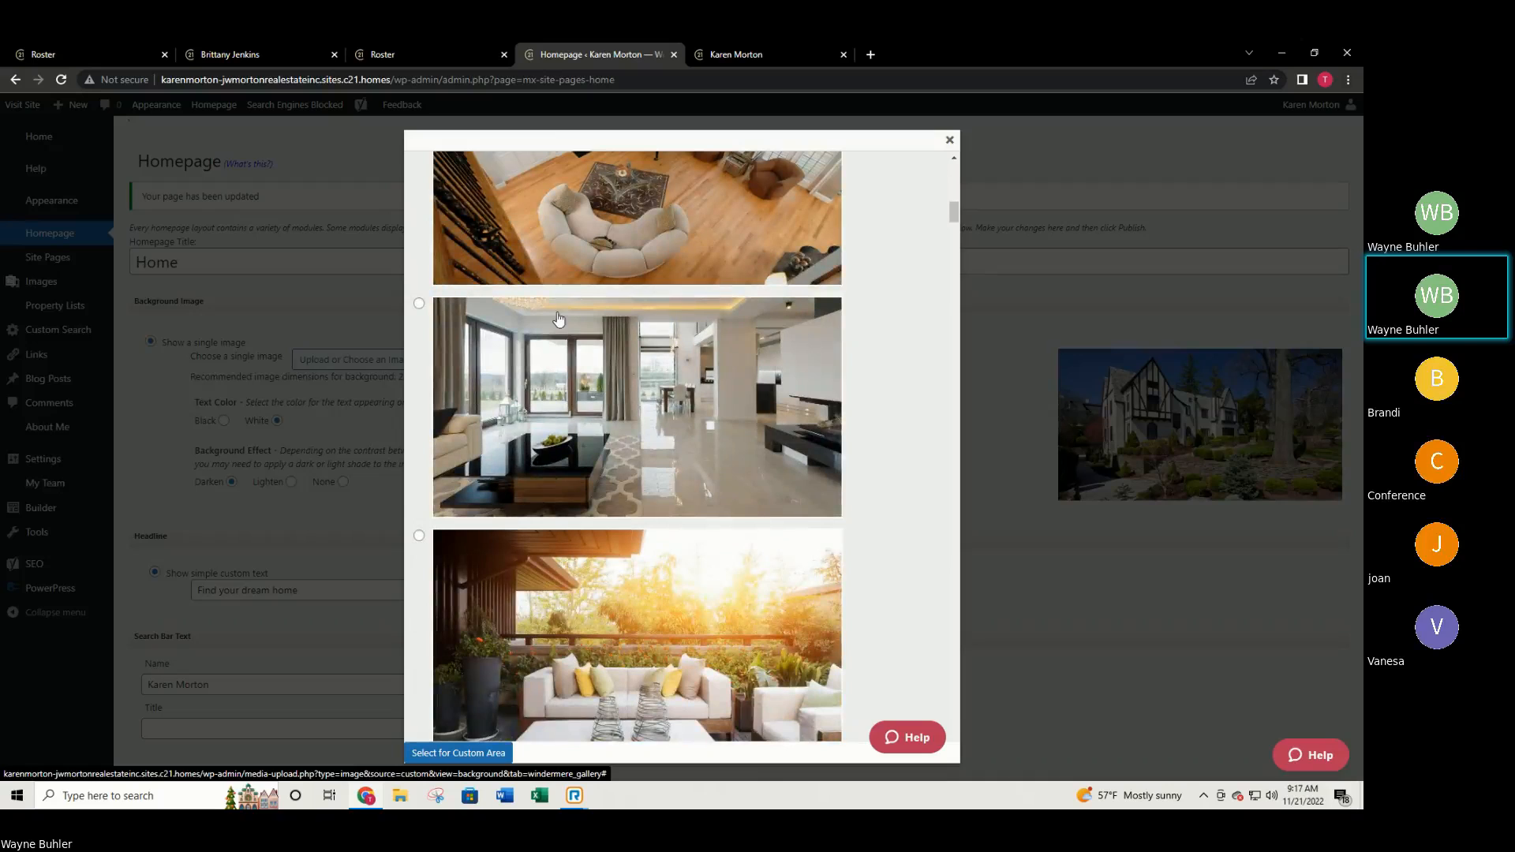
pyautogui.scroll(-4, 567, 414)
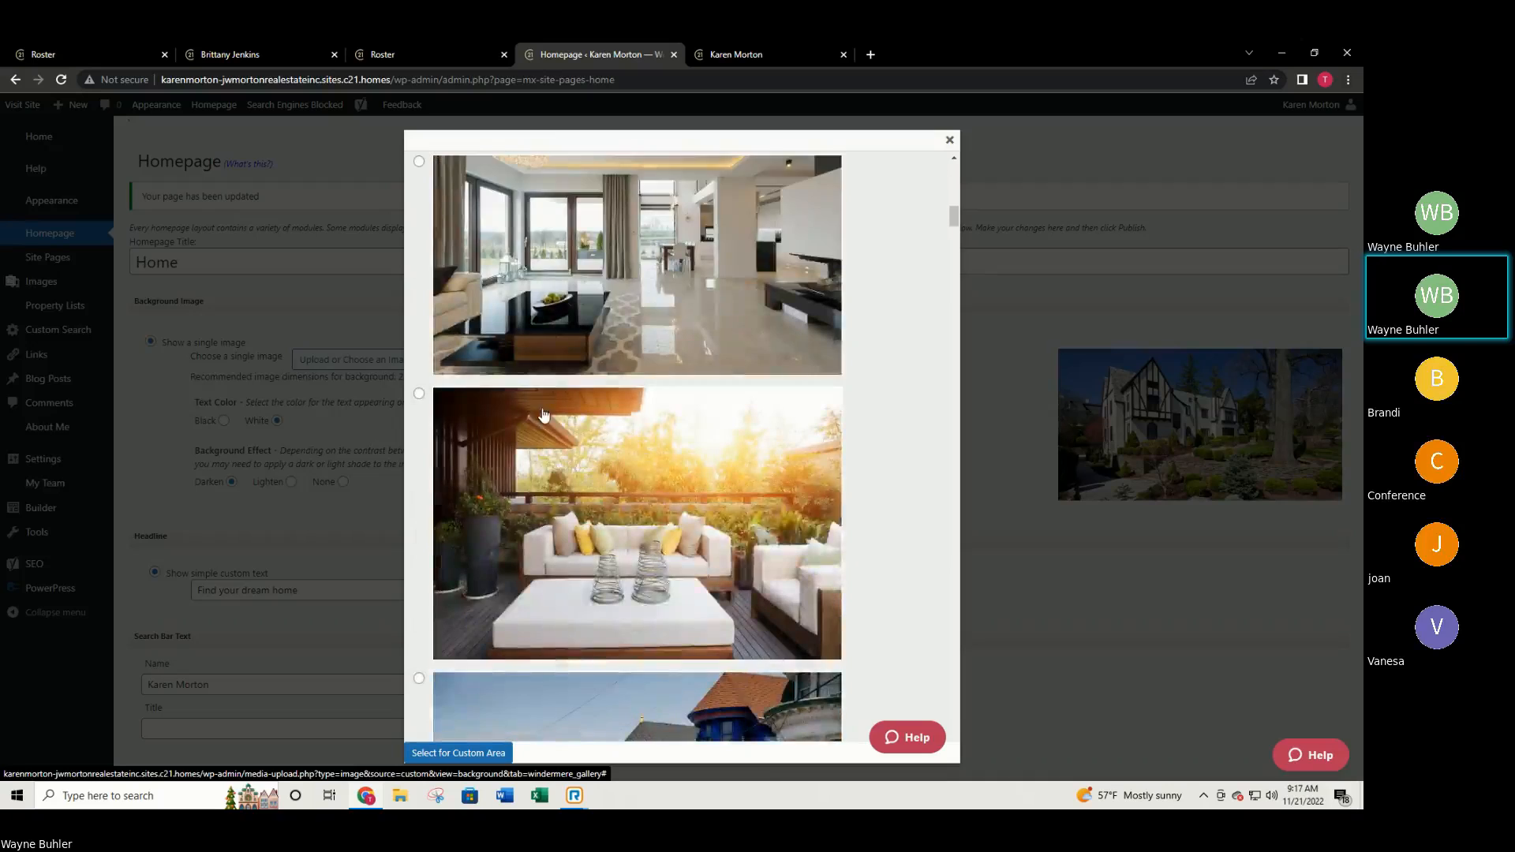
pyautogui.click(418, 251)
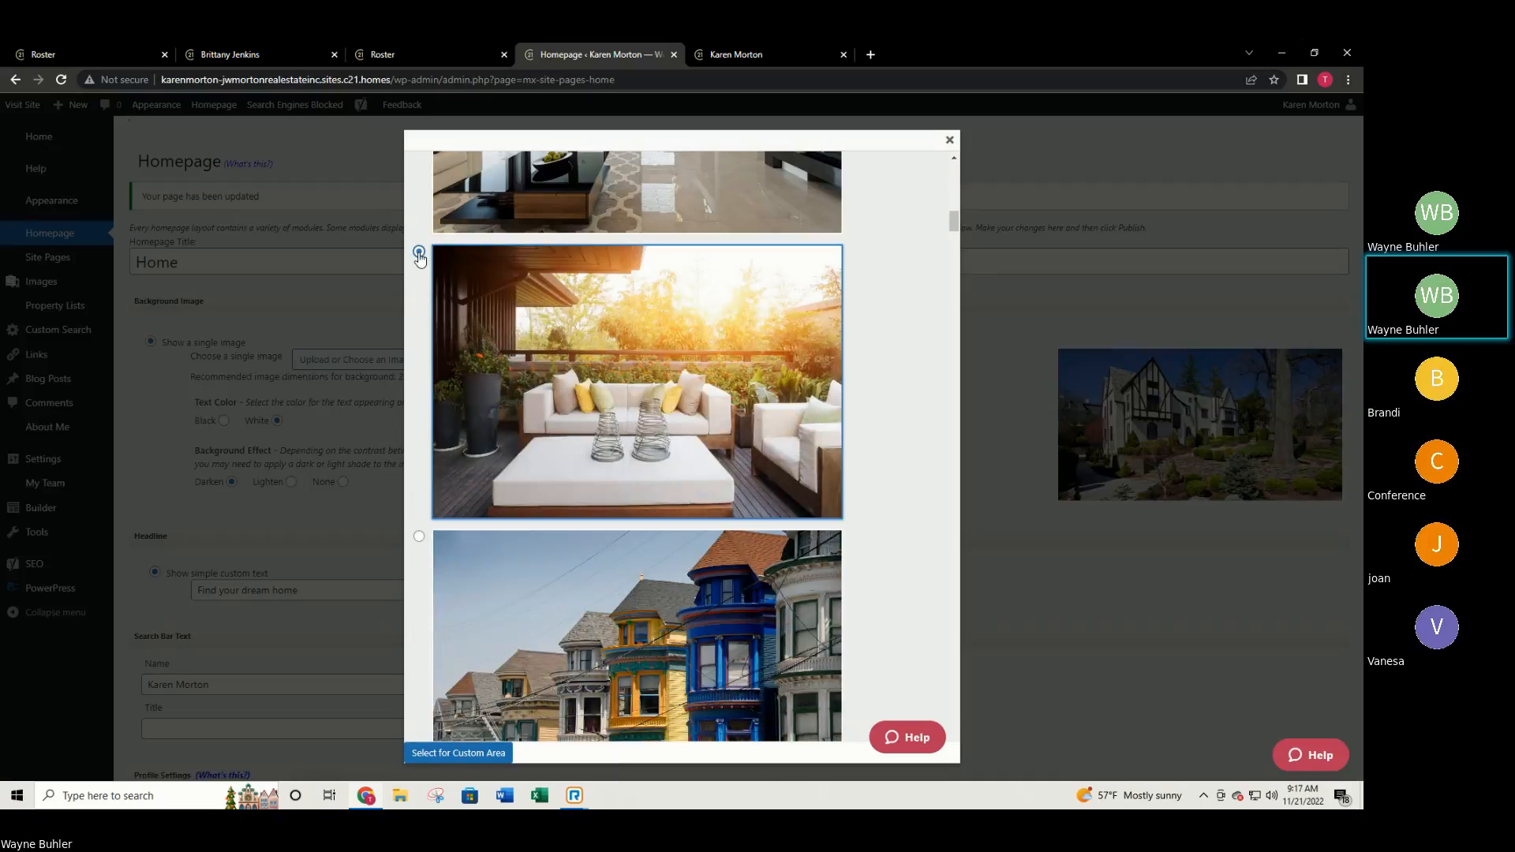
pyautogui.scroll(-3, 852, 465)
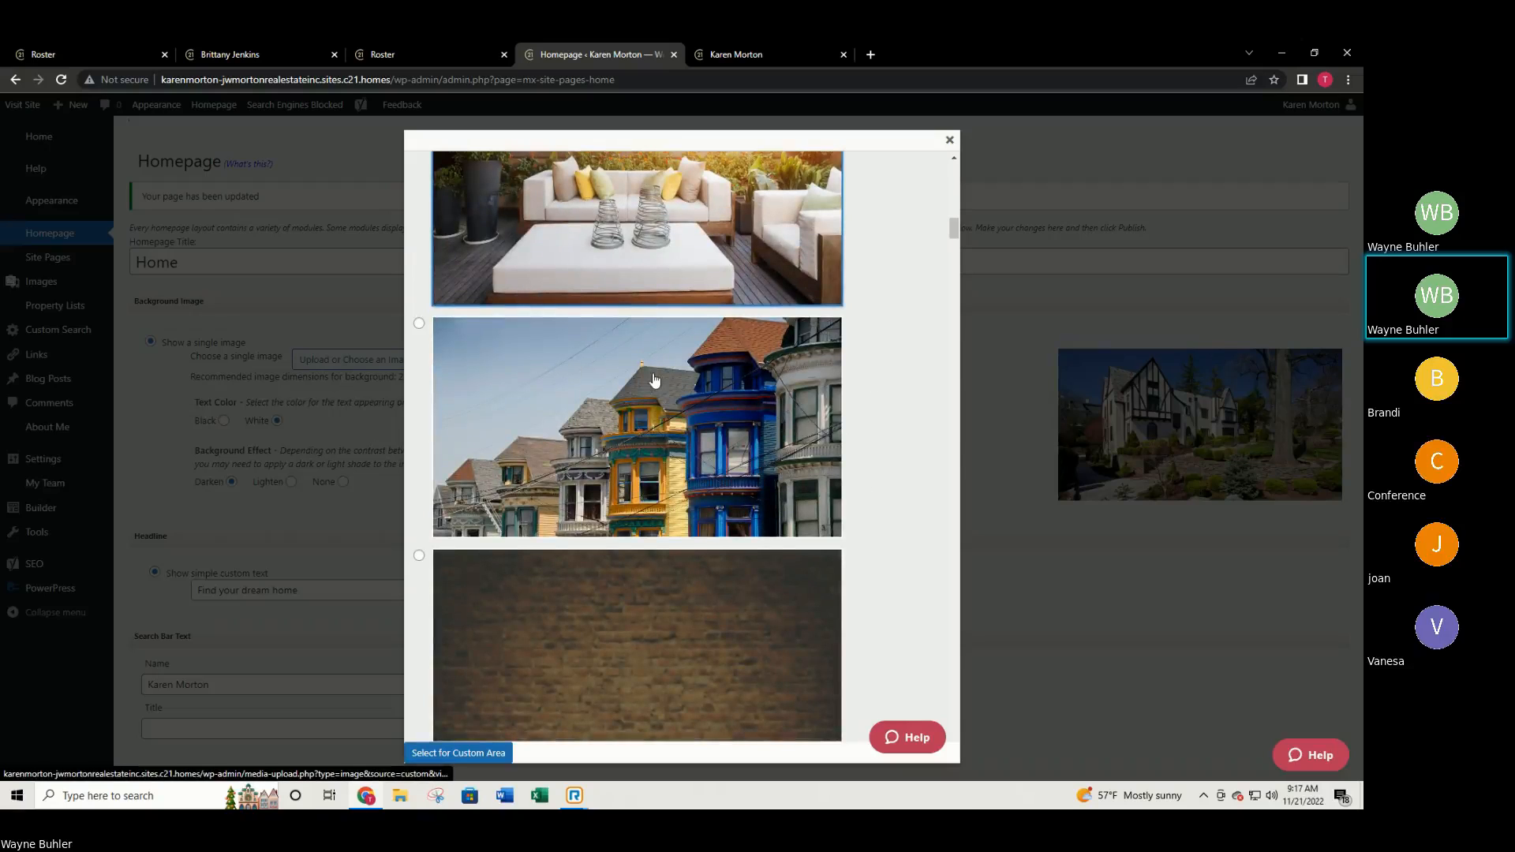
pyautogui.click(450, 757)
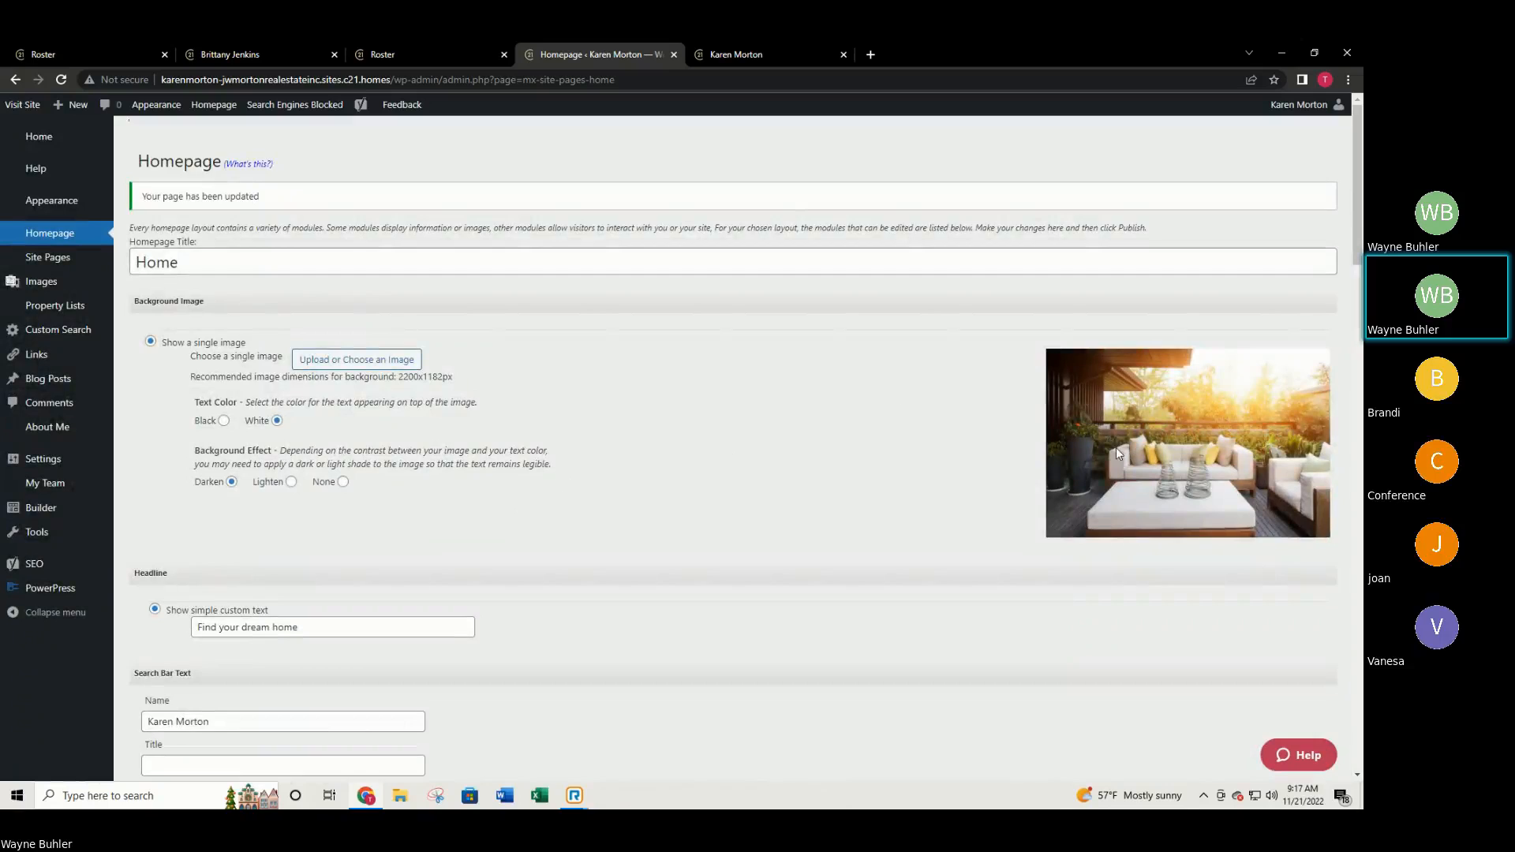
pyautogui.scroll(-1, 896, 406)
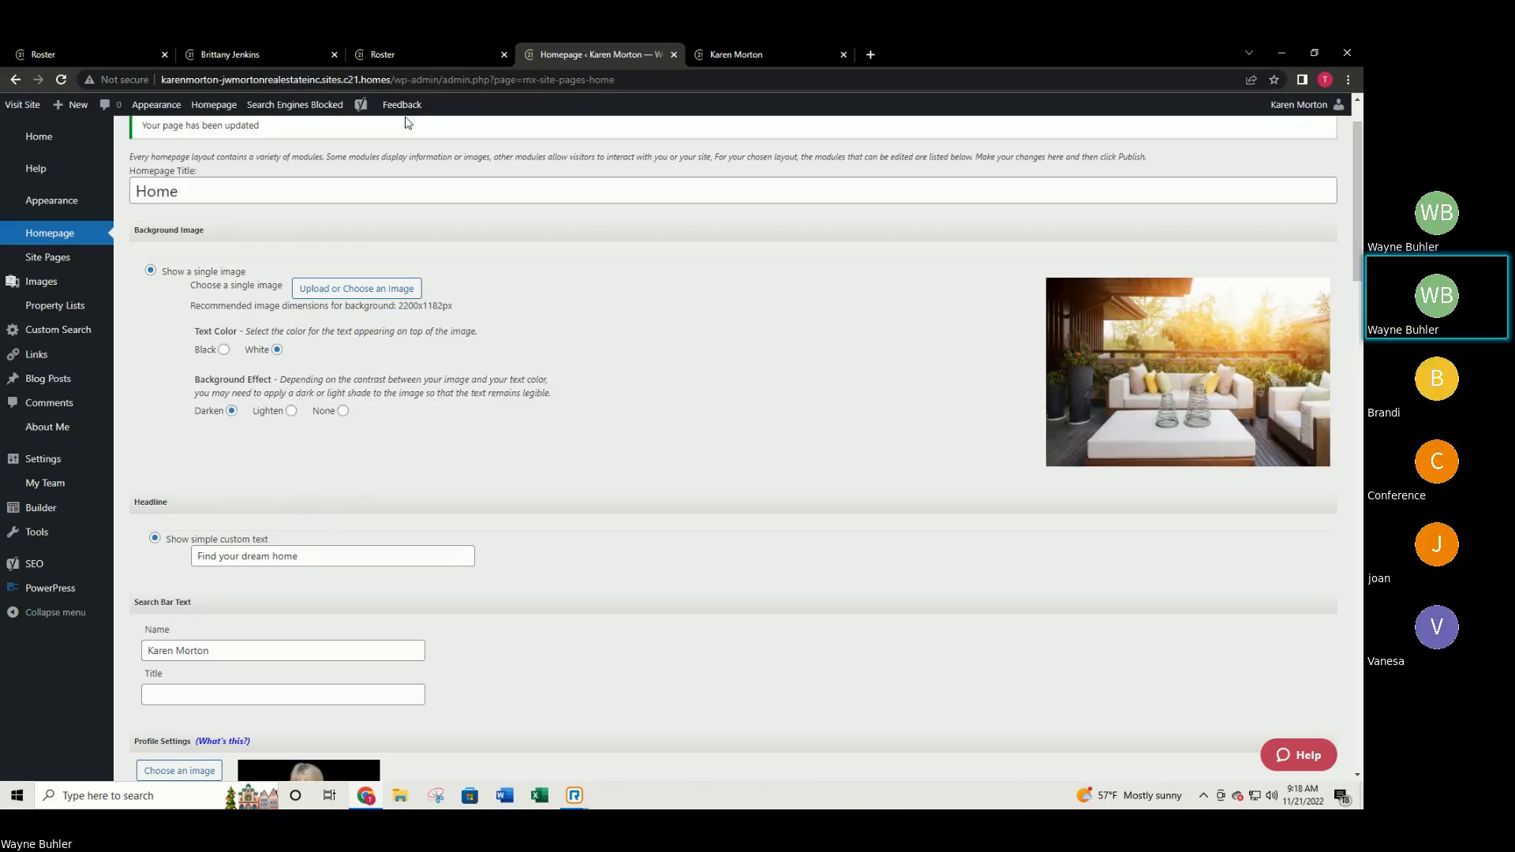
pyautogui.click(736, 55)
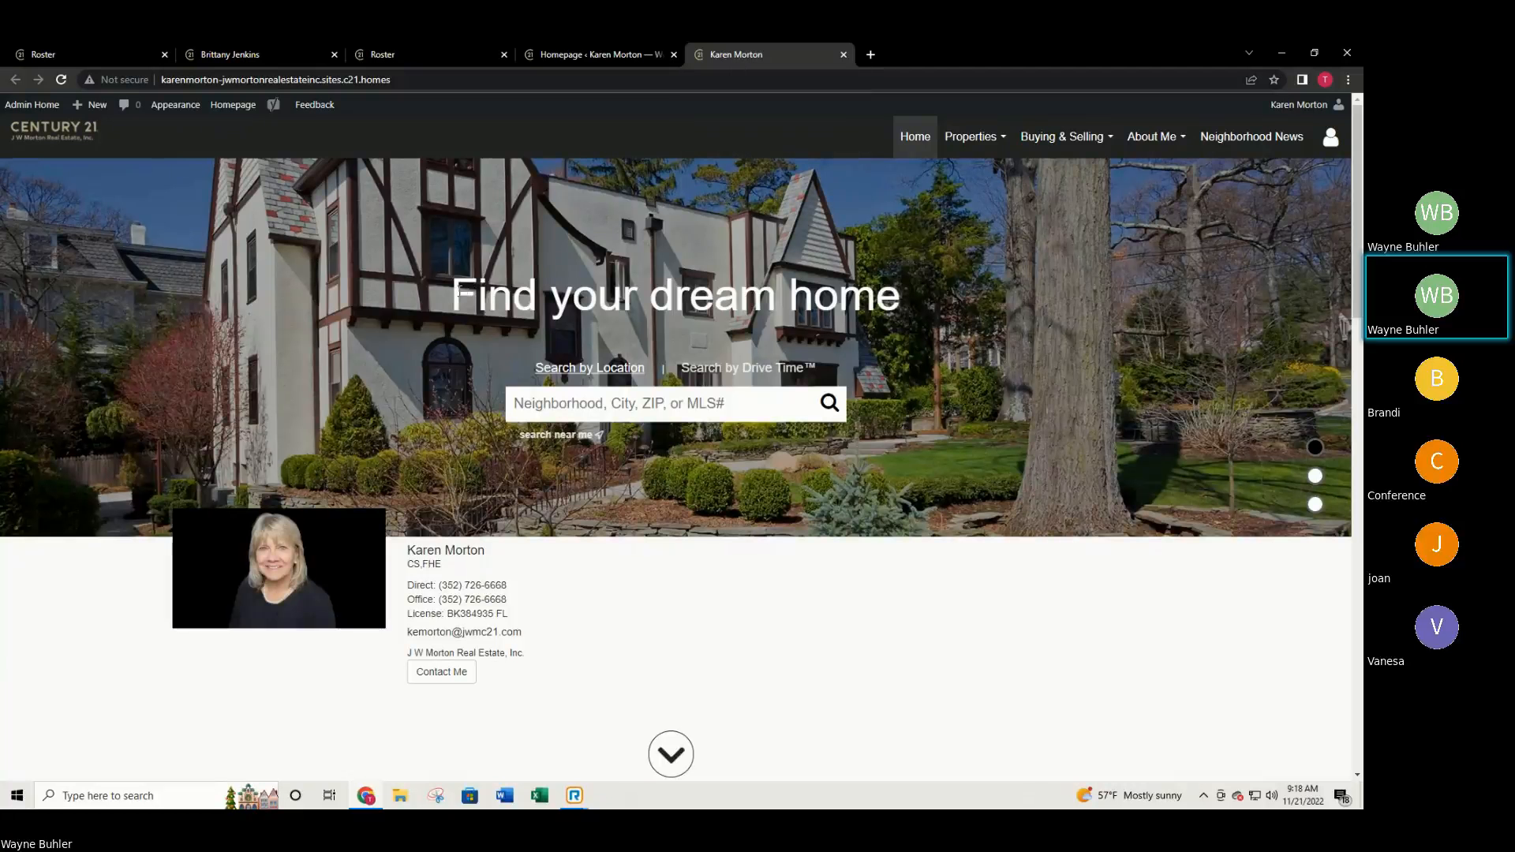
pyautogui.moveTo(457, 294); pyautogui.dragTo(917, 317)
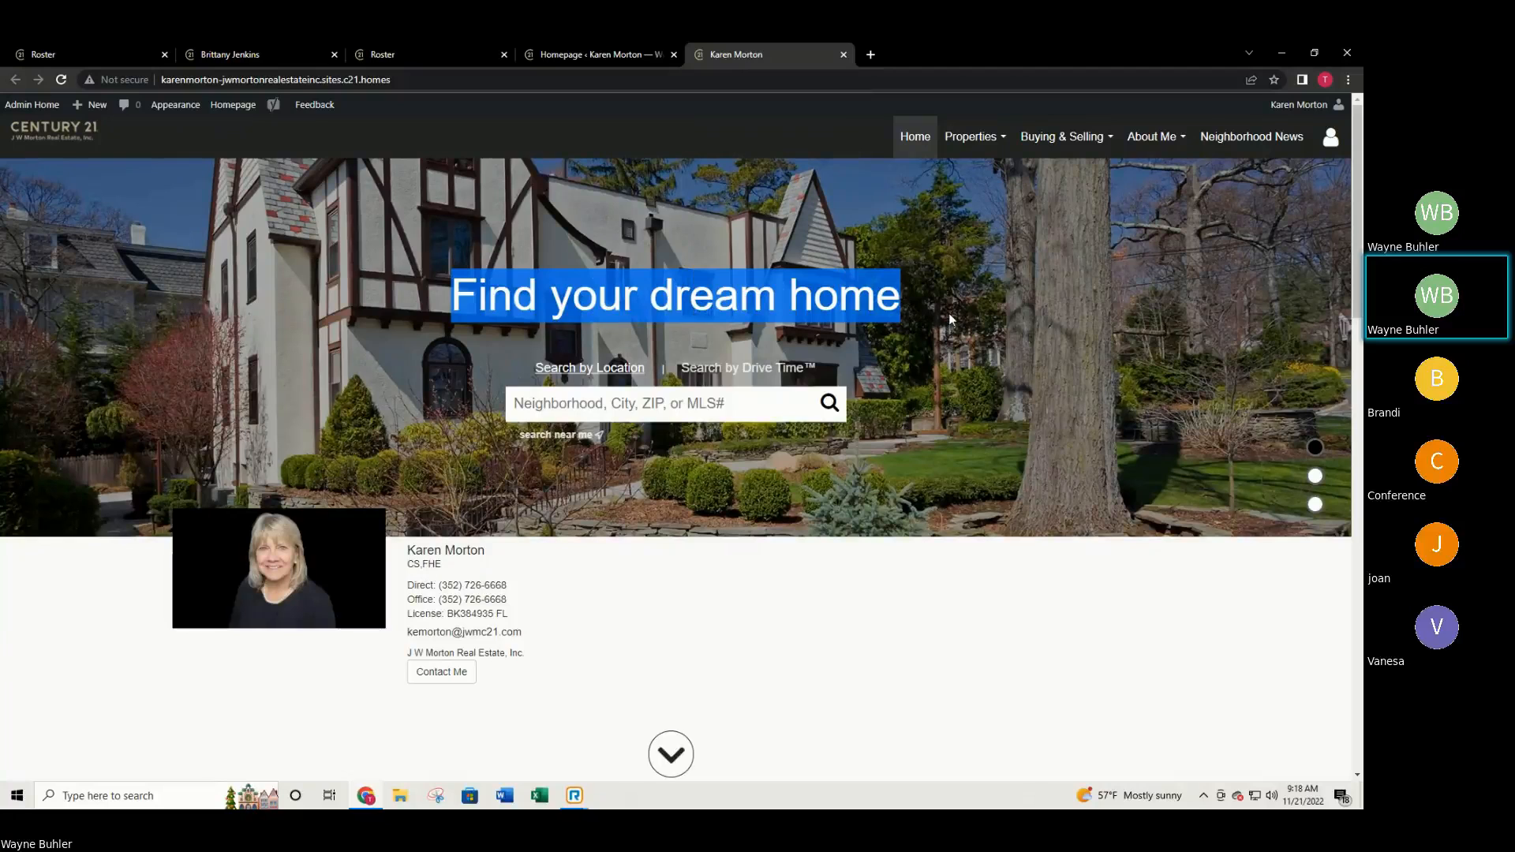
pyautogui.click(949, 319)
pyautogui.click(585, 52)
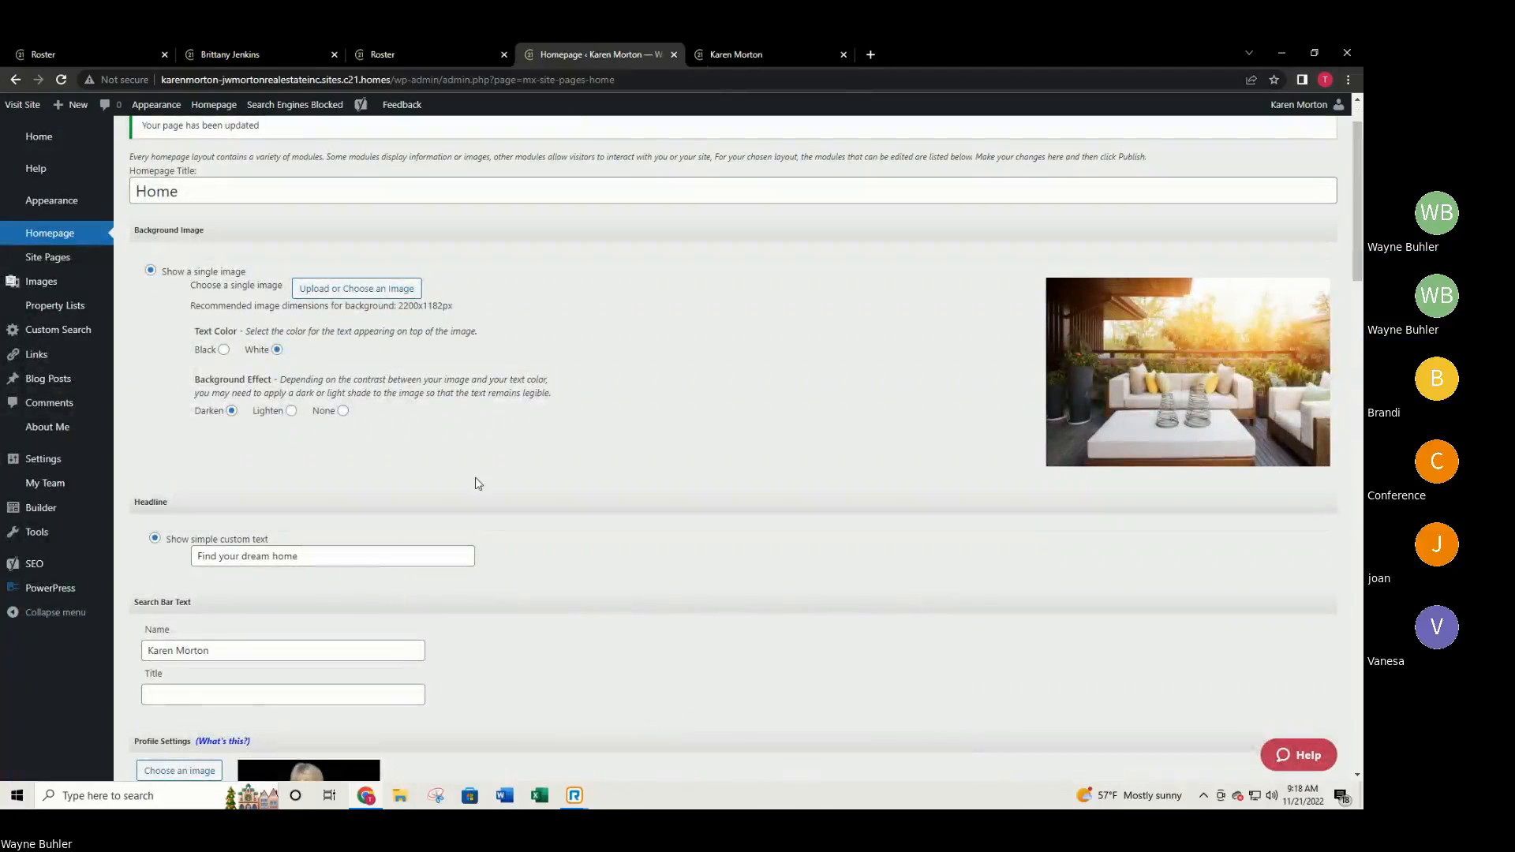
# Change the homepage headline to 'RESULTS MATTER'.
pyautogui.tripleClick(322, 558)
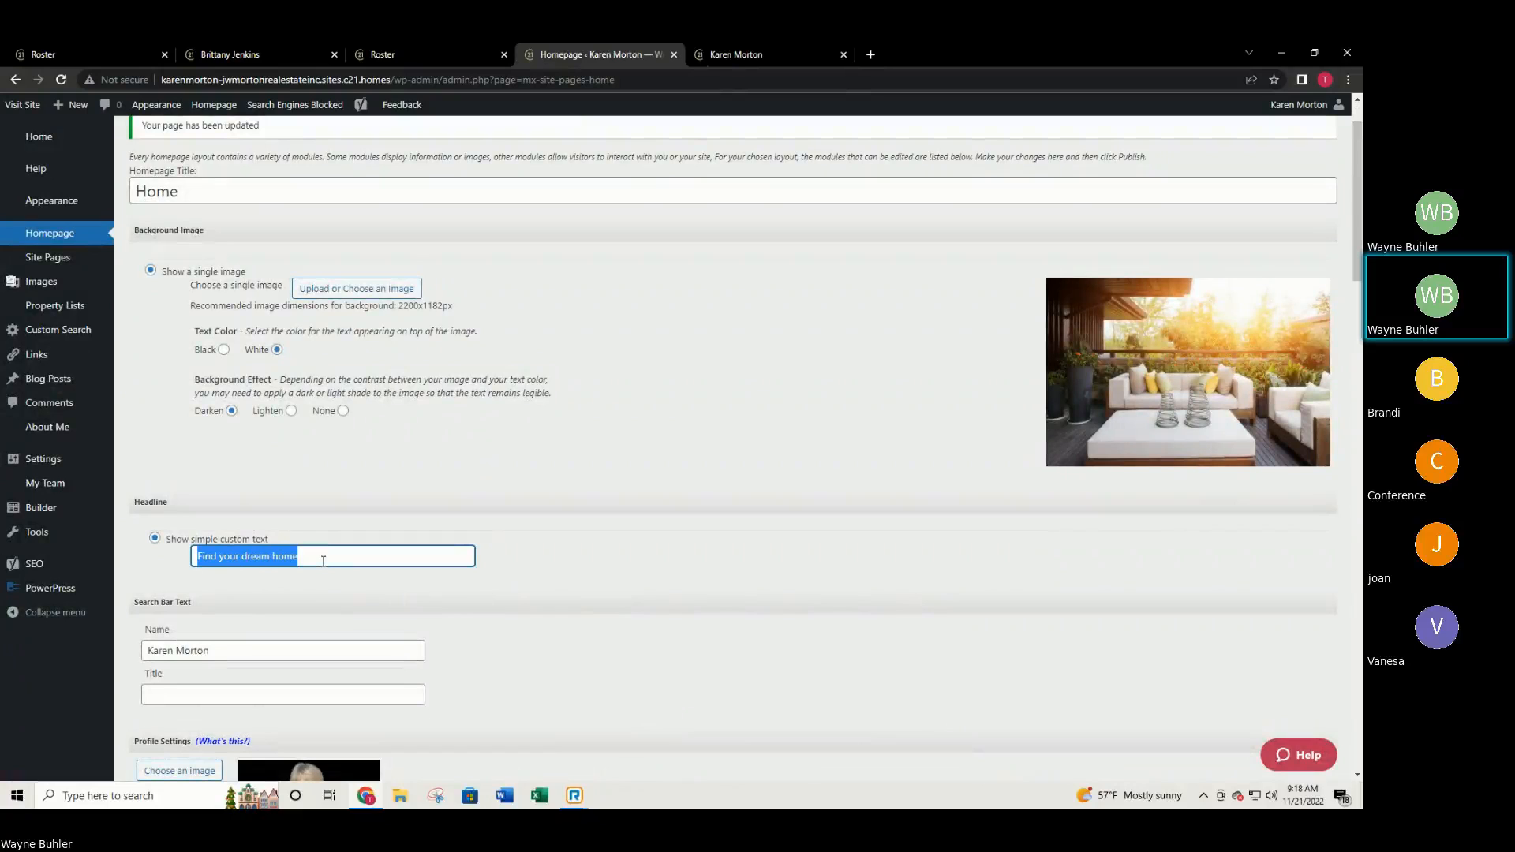
pyautogui.write('RESULT')
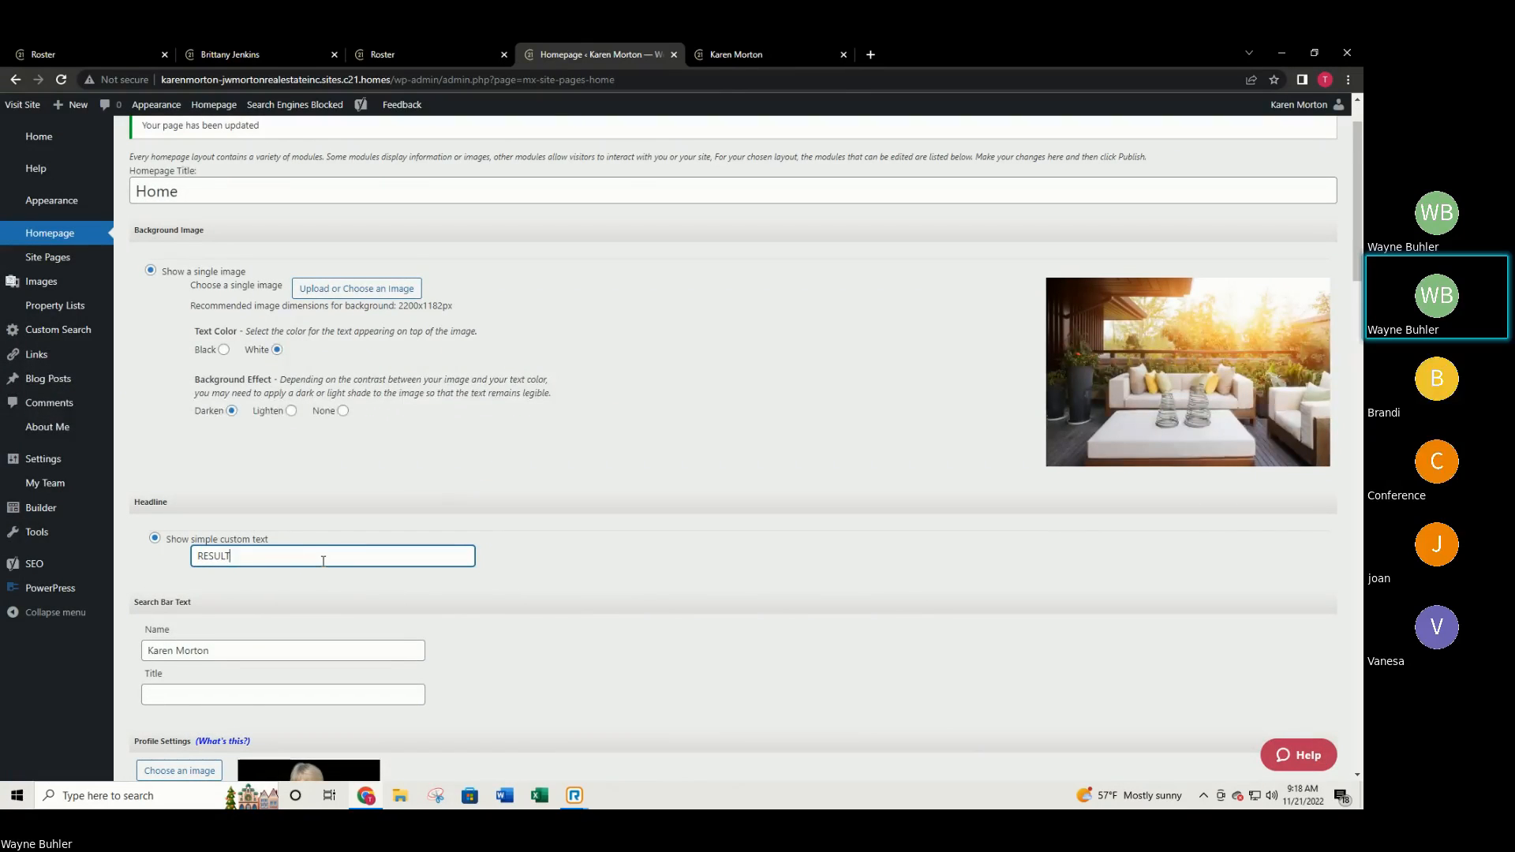
pyautogui.write('S MATTER')
pyautogui.scroll(-3, 355, 545)
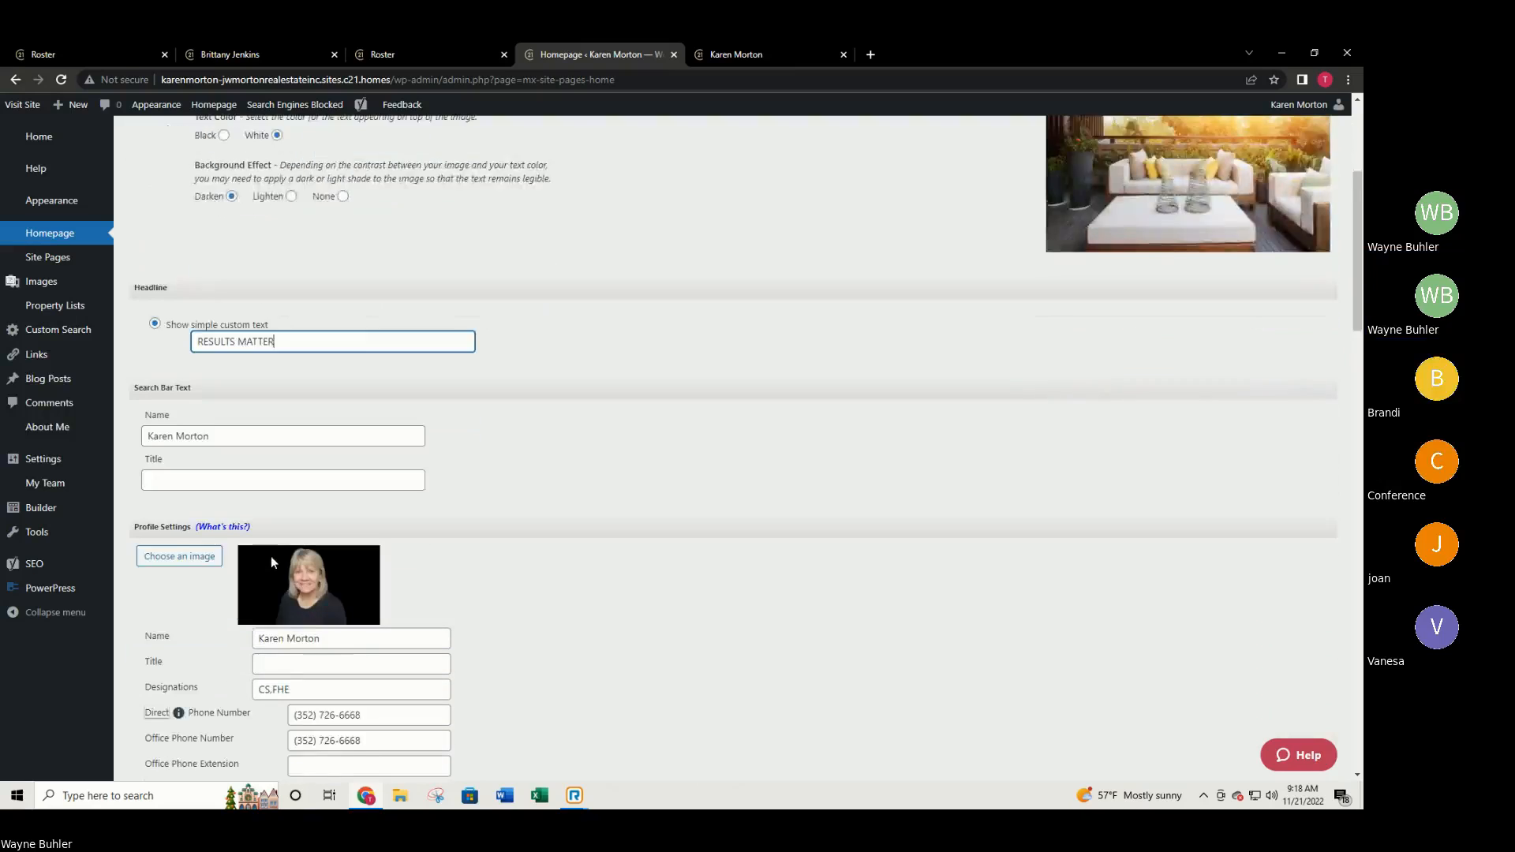
pyautogui.scroll(-1, 272, 556)
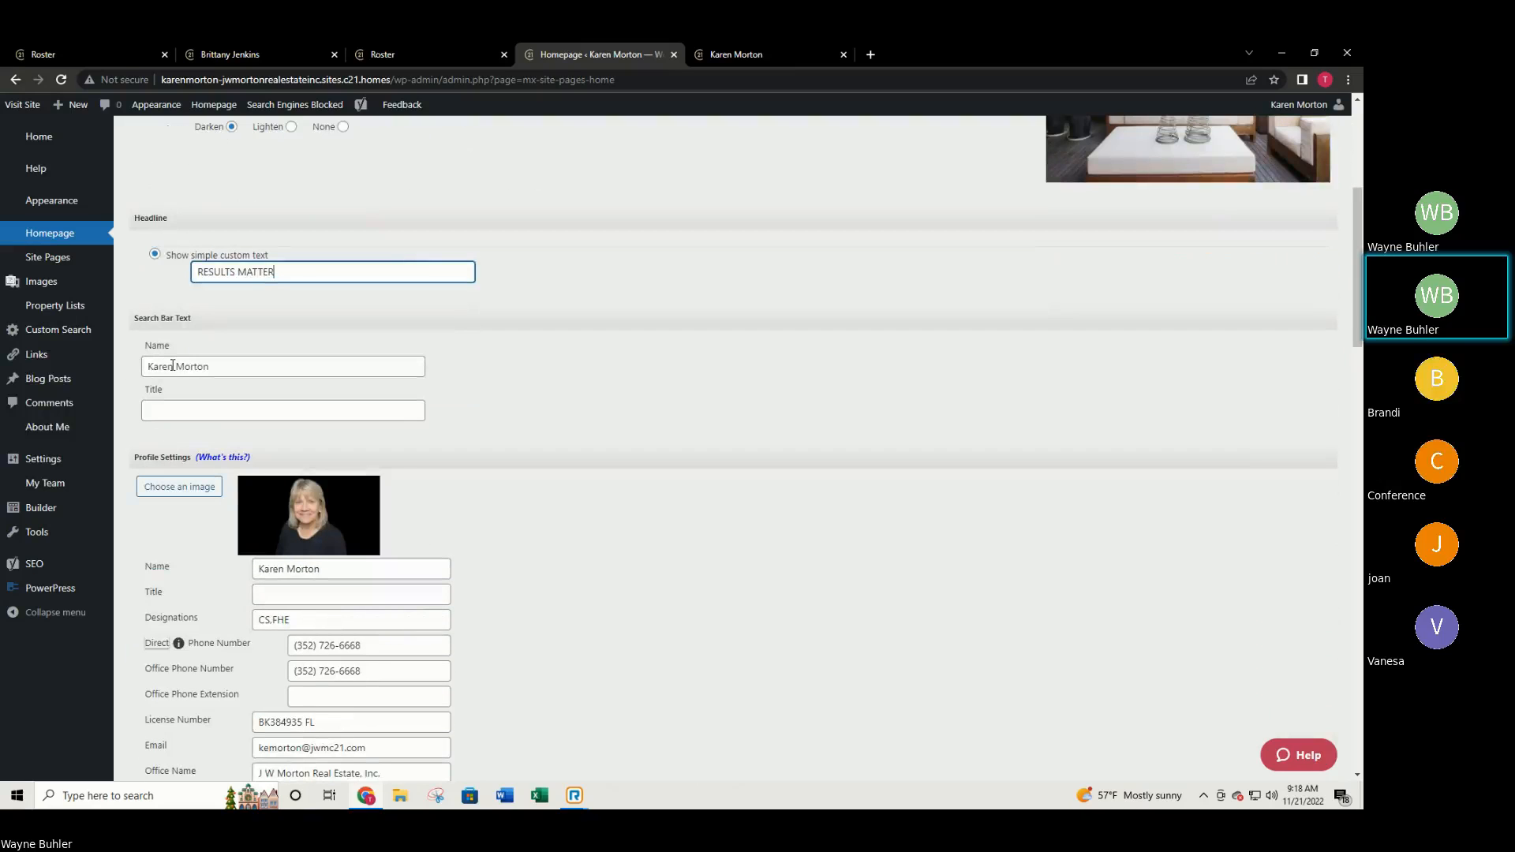
# Retype the search-bar name with the agent's full first name and add an 'also known as' nickname title.
pyautogui.moveTo(172, 365); pyautogui.dragTo(124, 365)
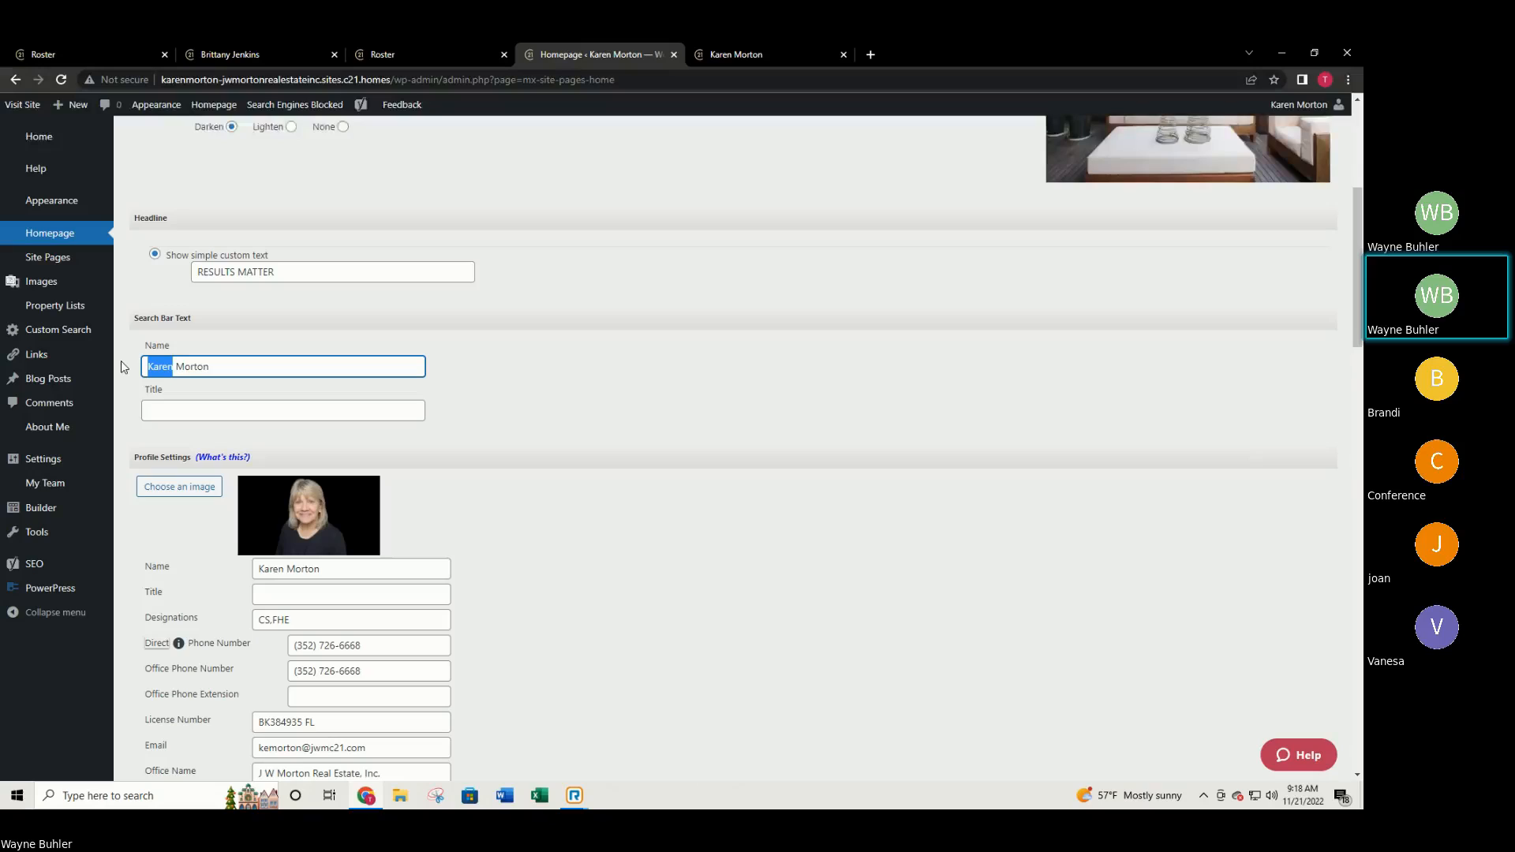
pyautogui.write('FRAN')
pyautogui.press('BackSpace')
pyautogui.press('BackSpace')
pyautogui.write('RANCINE')
pyautogui.press('BackSpace')
pyautogui.press('BackSpace')
pyautogui.press('BackSpace')
pyautogui.press('BackSpace')
pyautogui.press('BackSpace')
pyautogui.press('BackSpace')
pyautogui.press('BackSpace')
pyautogui.write('rancine')
pyautogui.click(185, 410)
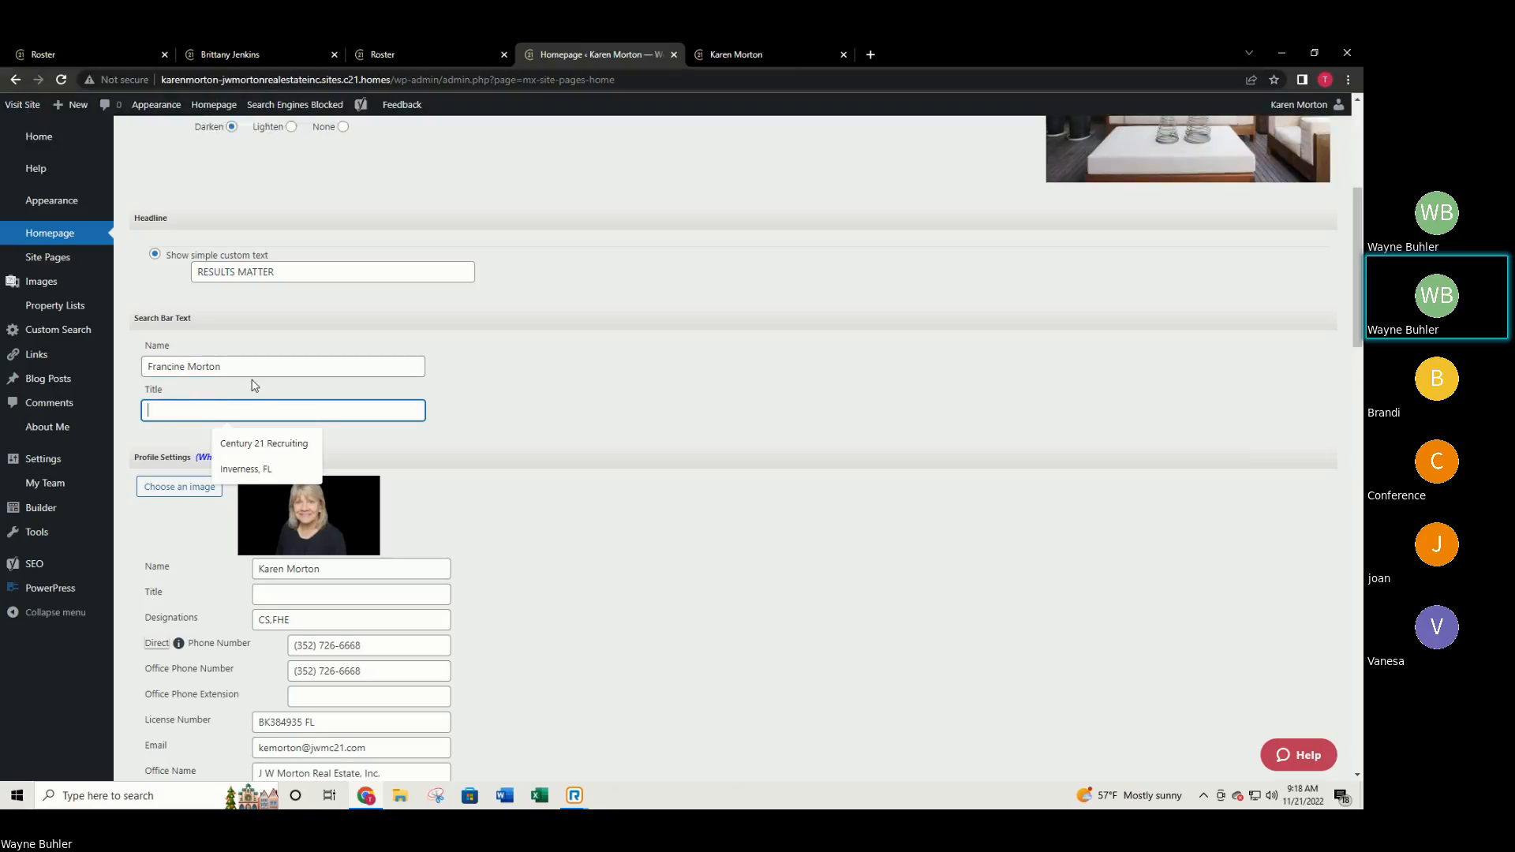
pyautogui.write('Also knows as Karen')
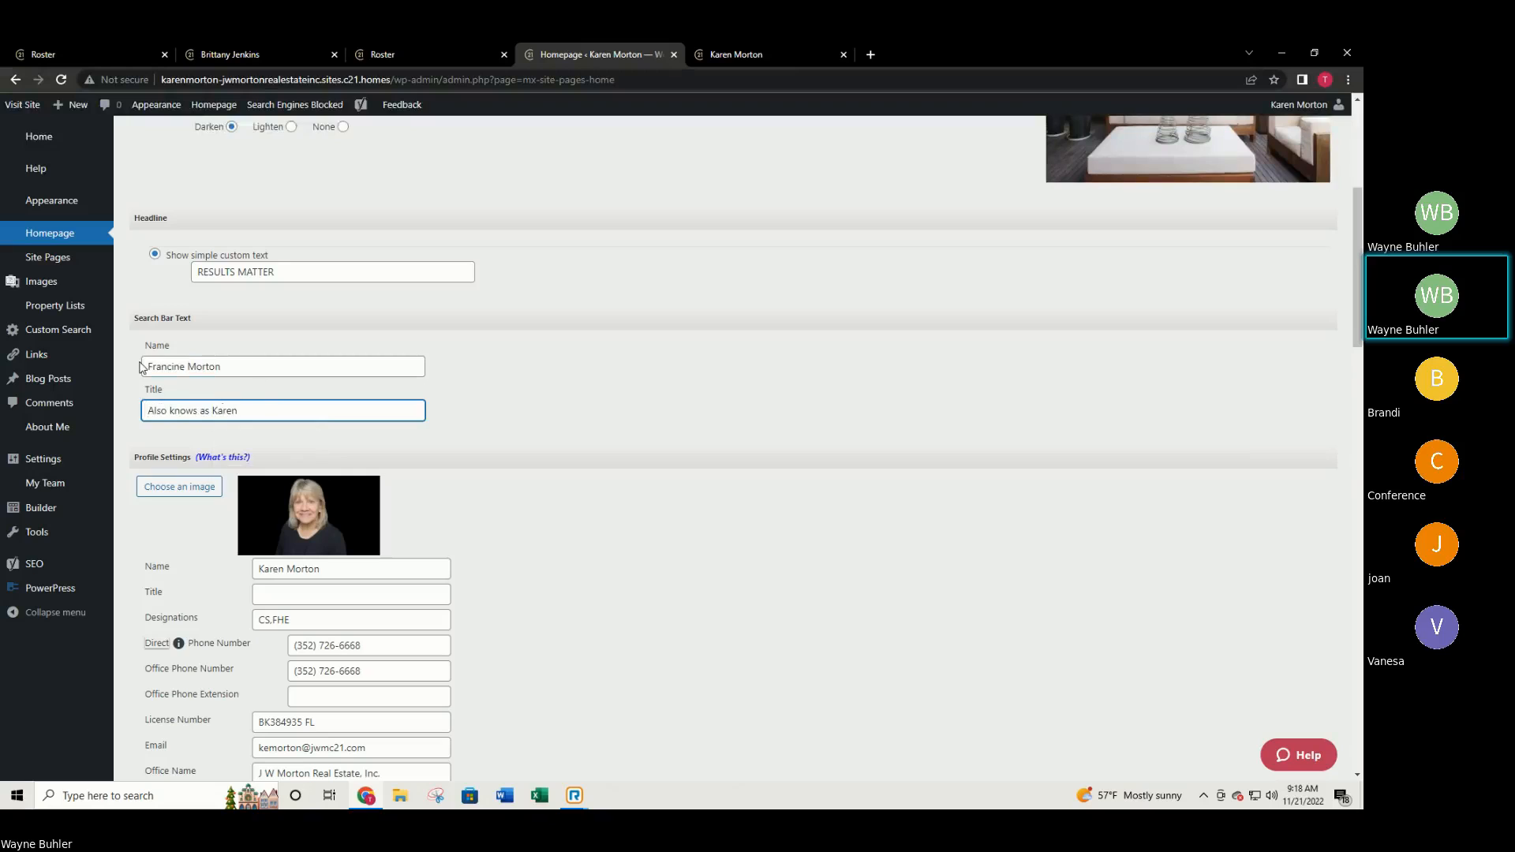
# Trim the profile: clear designations, set title 'Broker Associate', remove license number and office name.
pyautogui.scroll(-2, 344, 489)
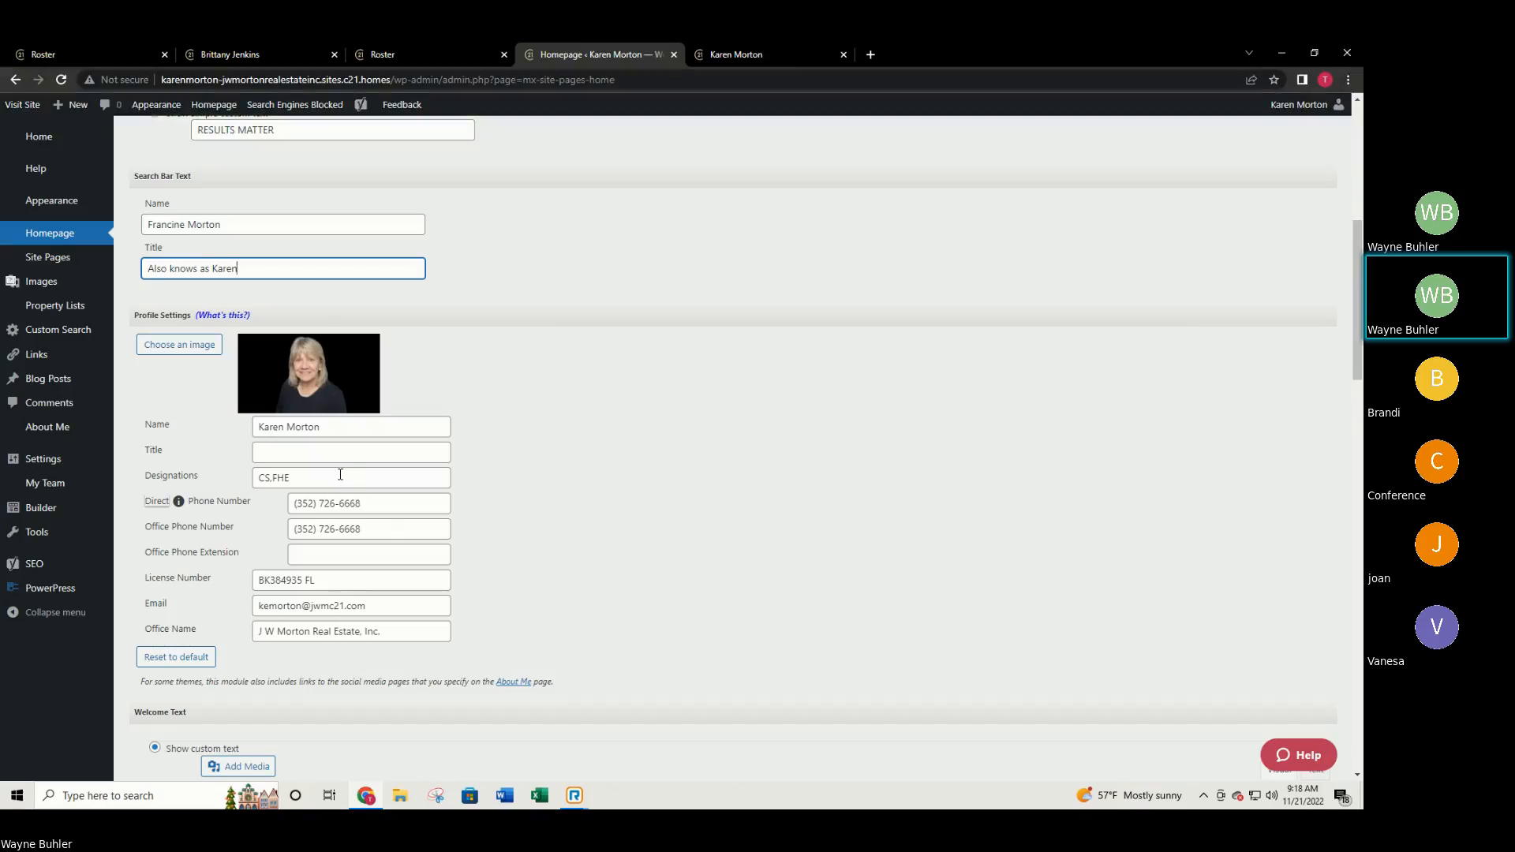
pyautogui.moveTo(335, 476); pyautogui.dragTo(211, 440)
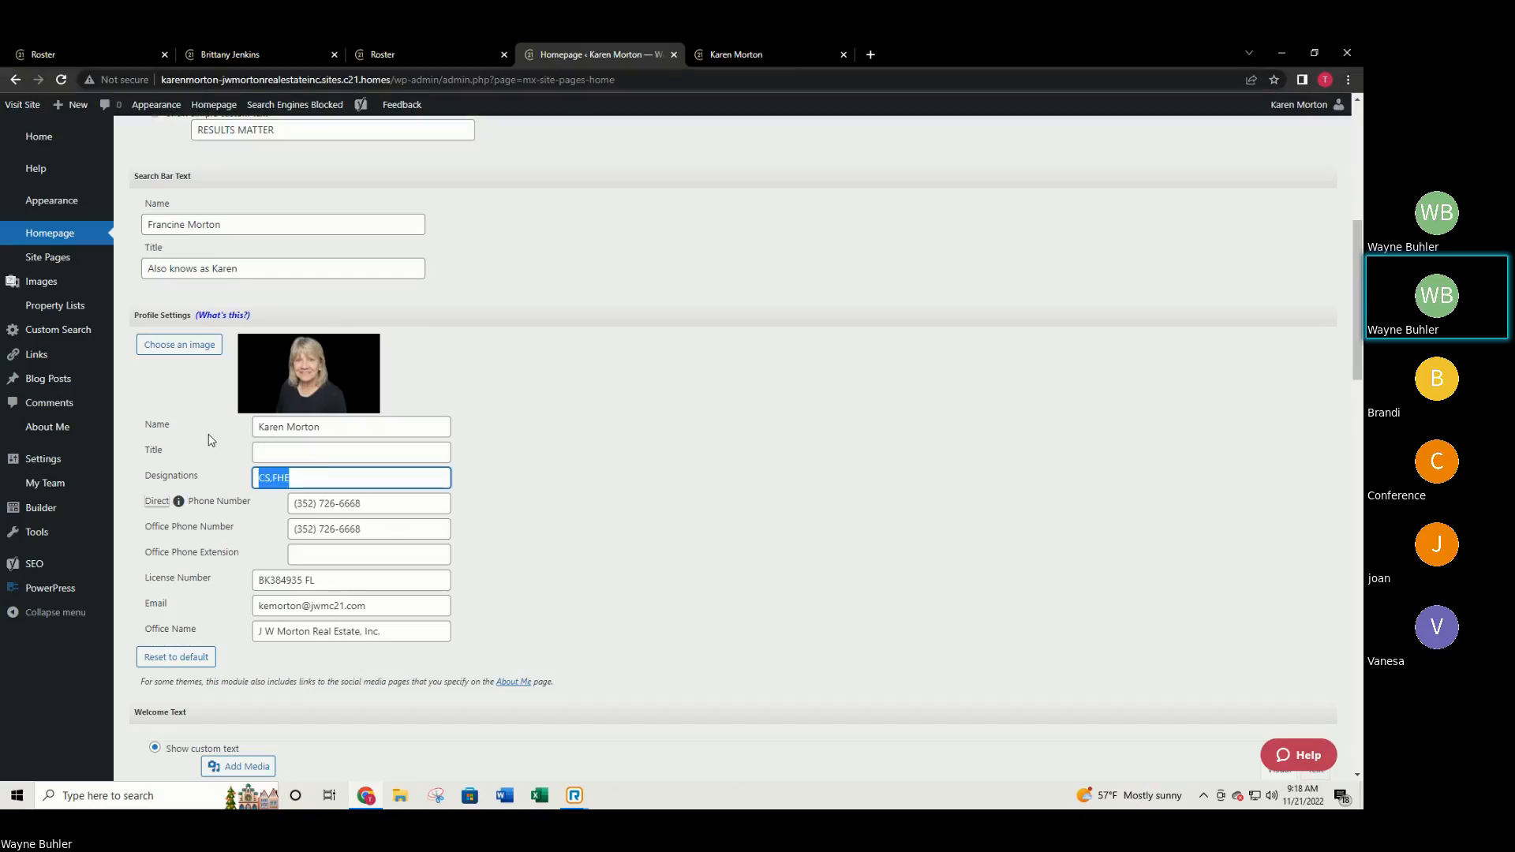
pyautogui.press('BackSpace')
pyautogui.click(272, 449)
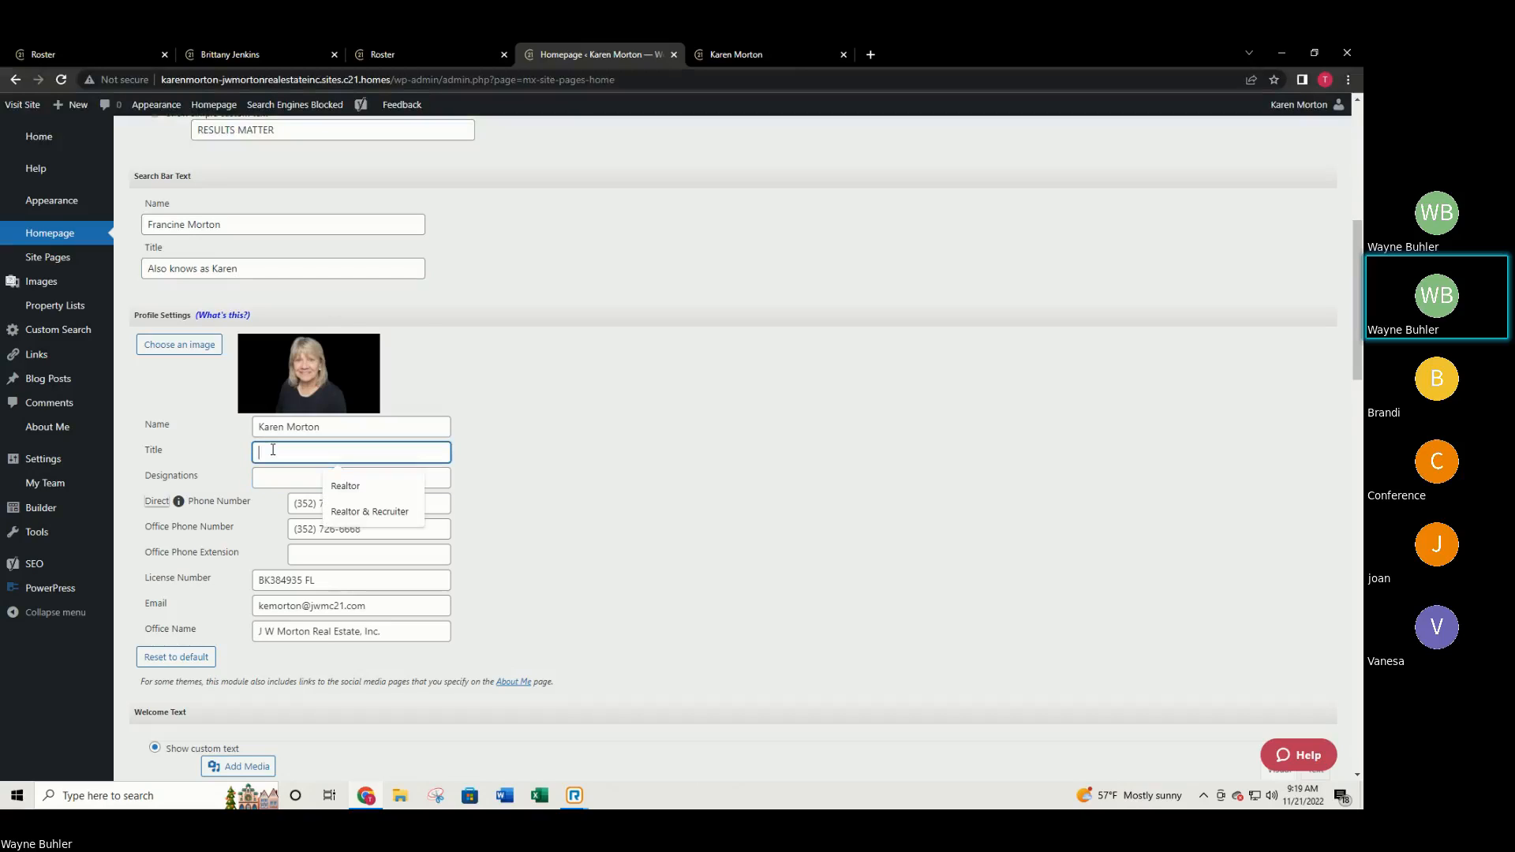
pyautogui.write('Broker')
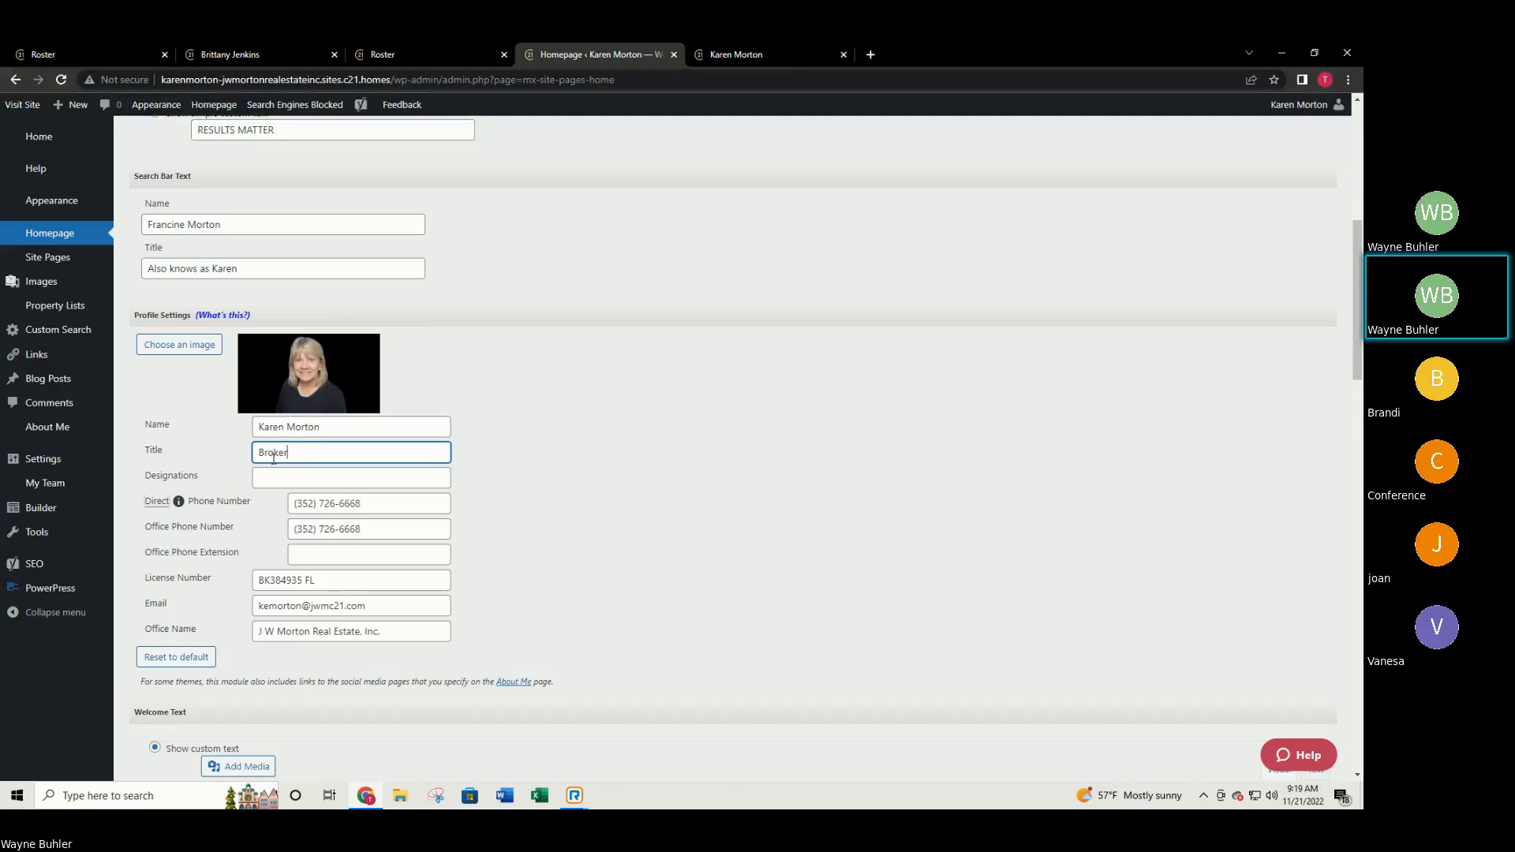
pyautogui.write(' Associate')
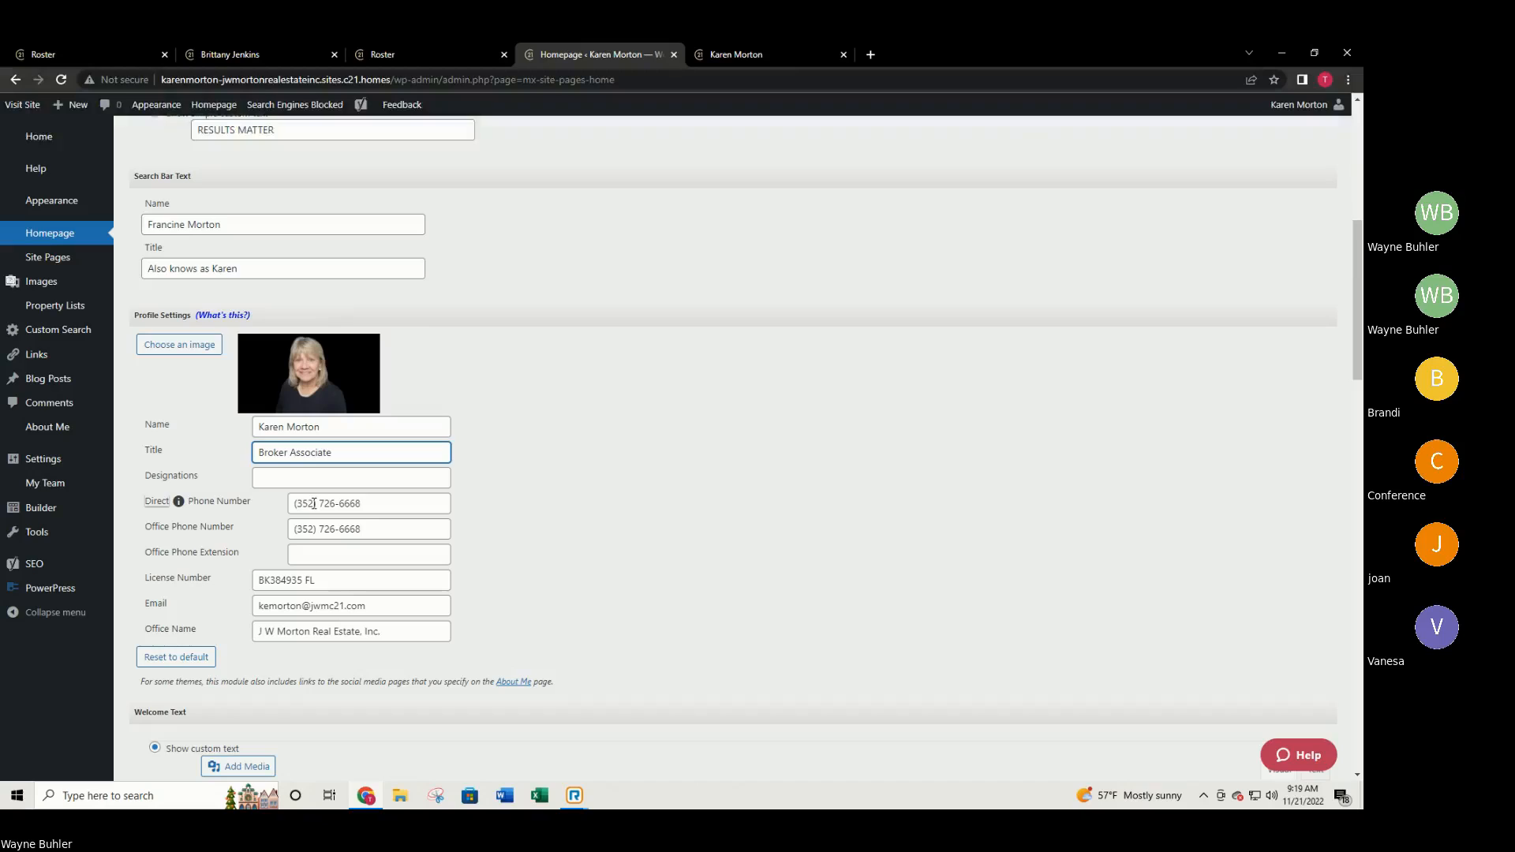
pyautogui.moveTo(345, 580); pyautogui.dragTo(225, 547)
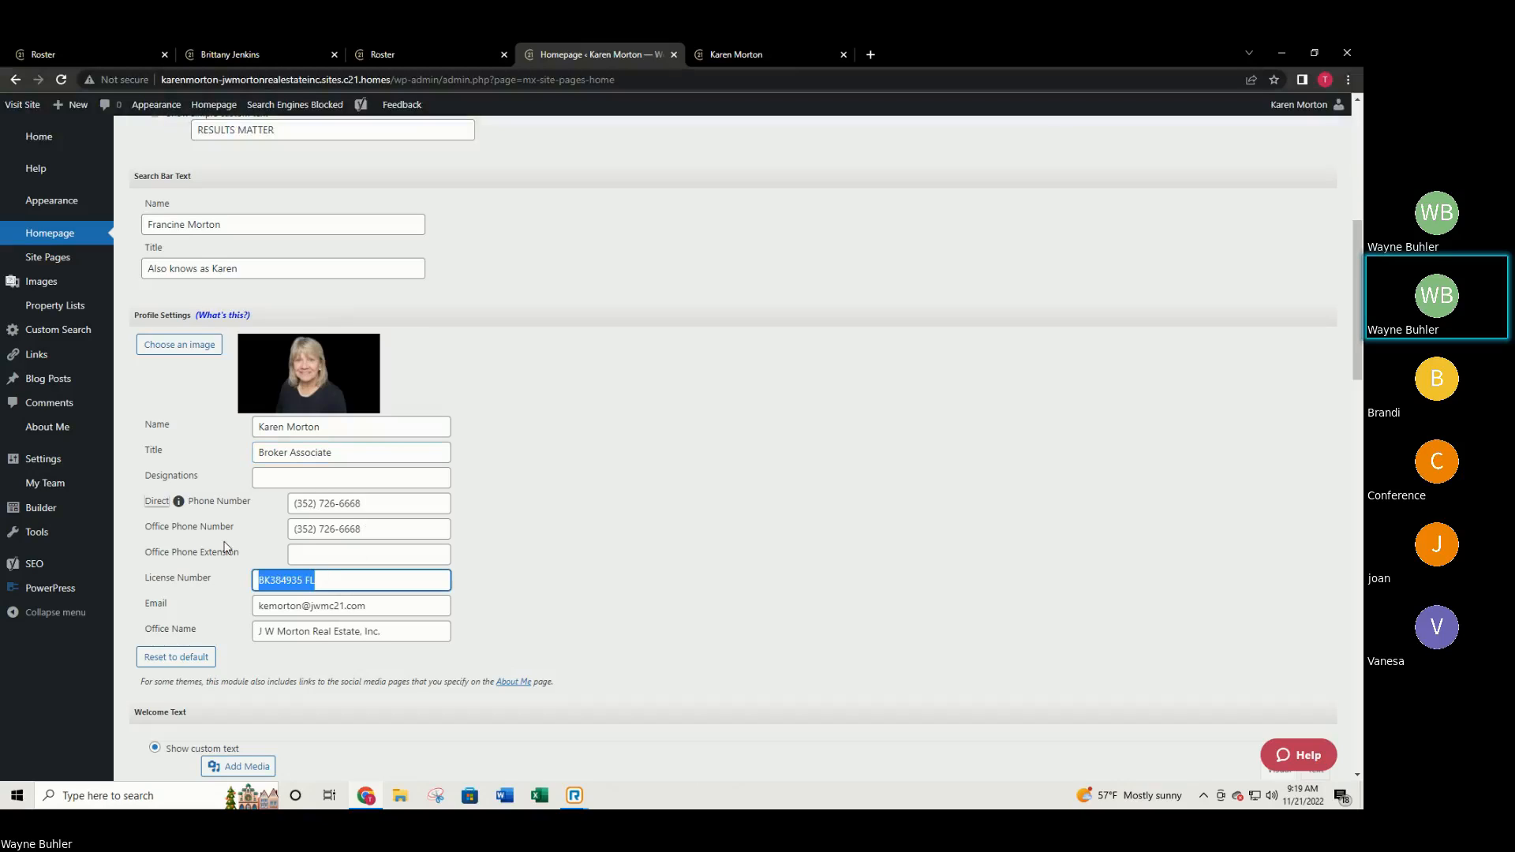
pyautogui.press('BackSpace')
pyautogui.moveTo(397, 631); pyautogui.dragTo(244, 604)
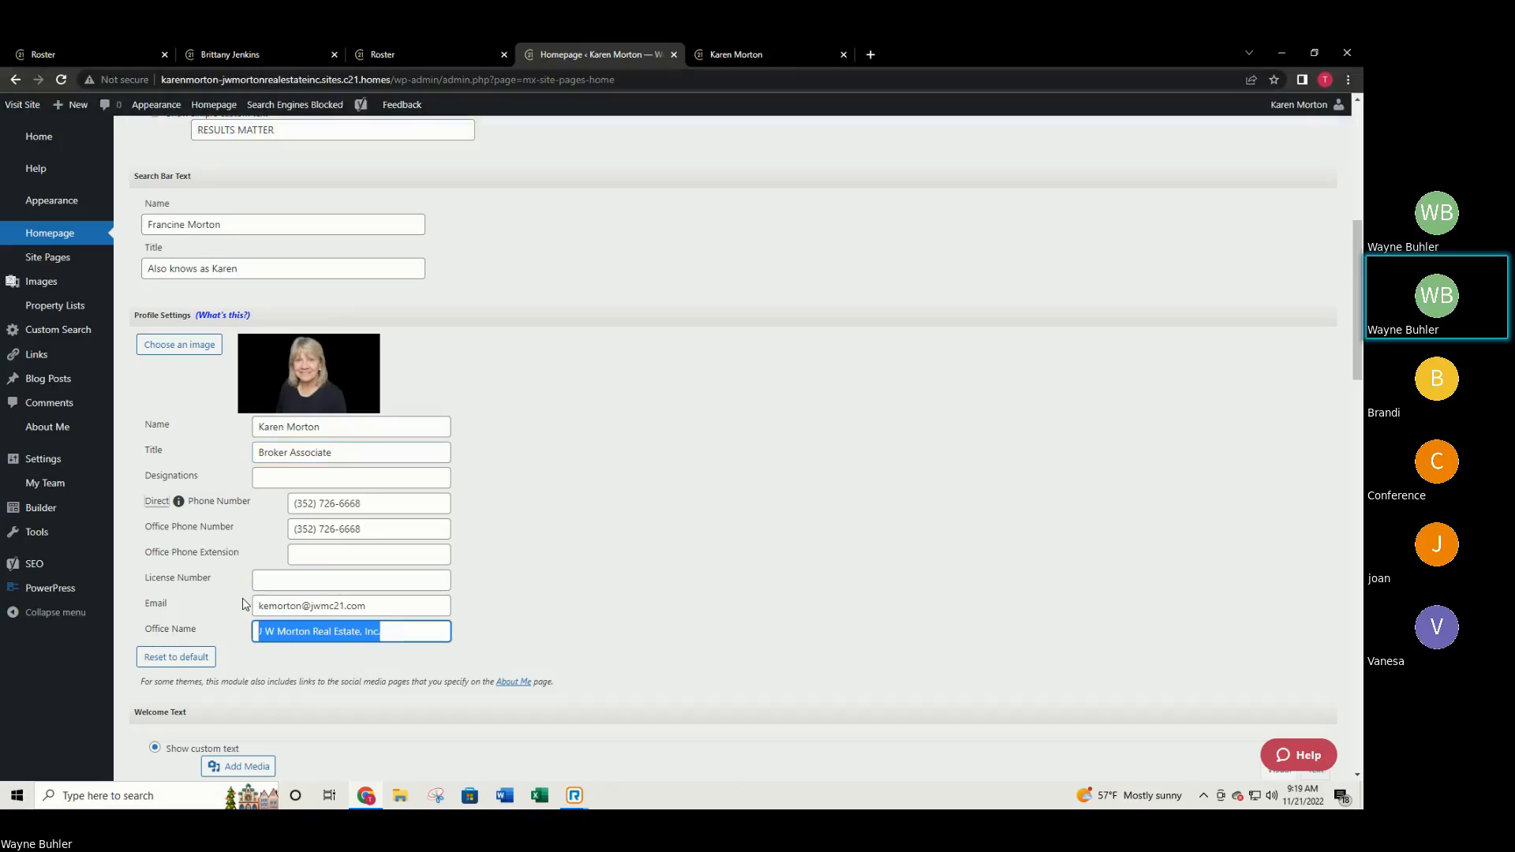
pyautogui.press('BackSpace')
# Publish the homepage settings so the site confirms the update.
pyautogui.scroll(-1, 308, 619)
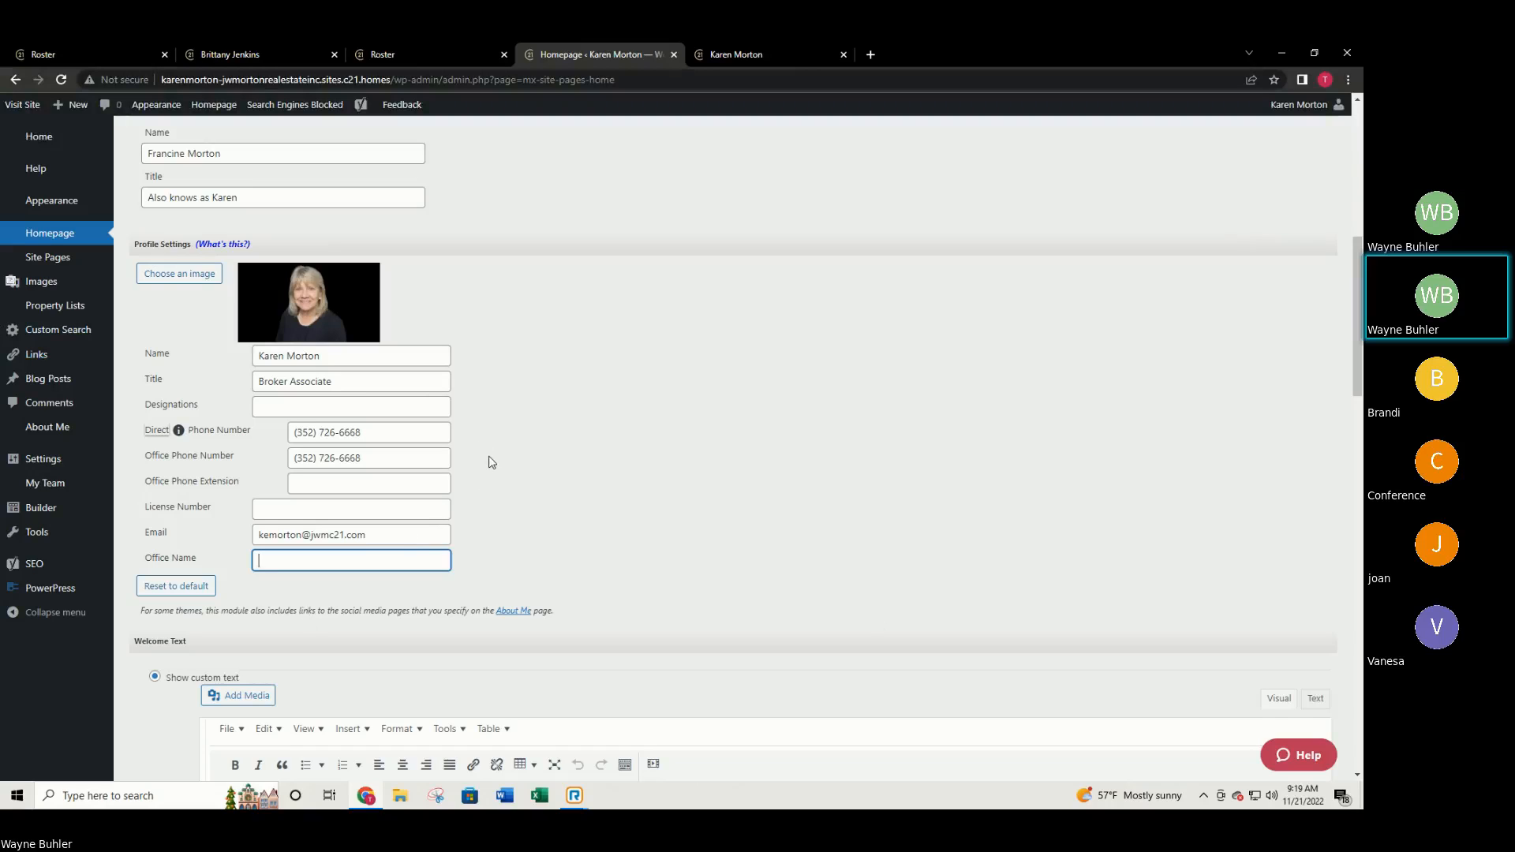
pyautogui.scroll(-10, 595, 473)
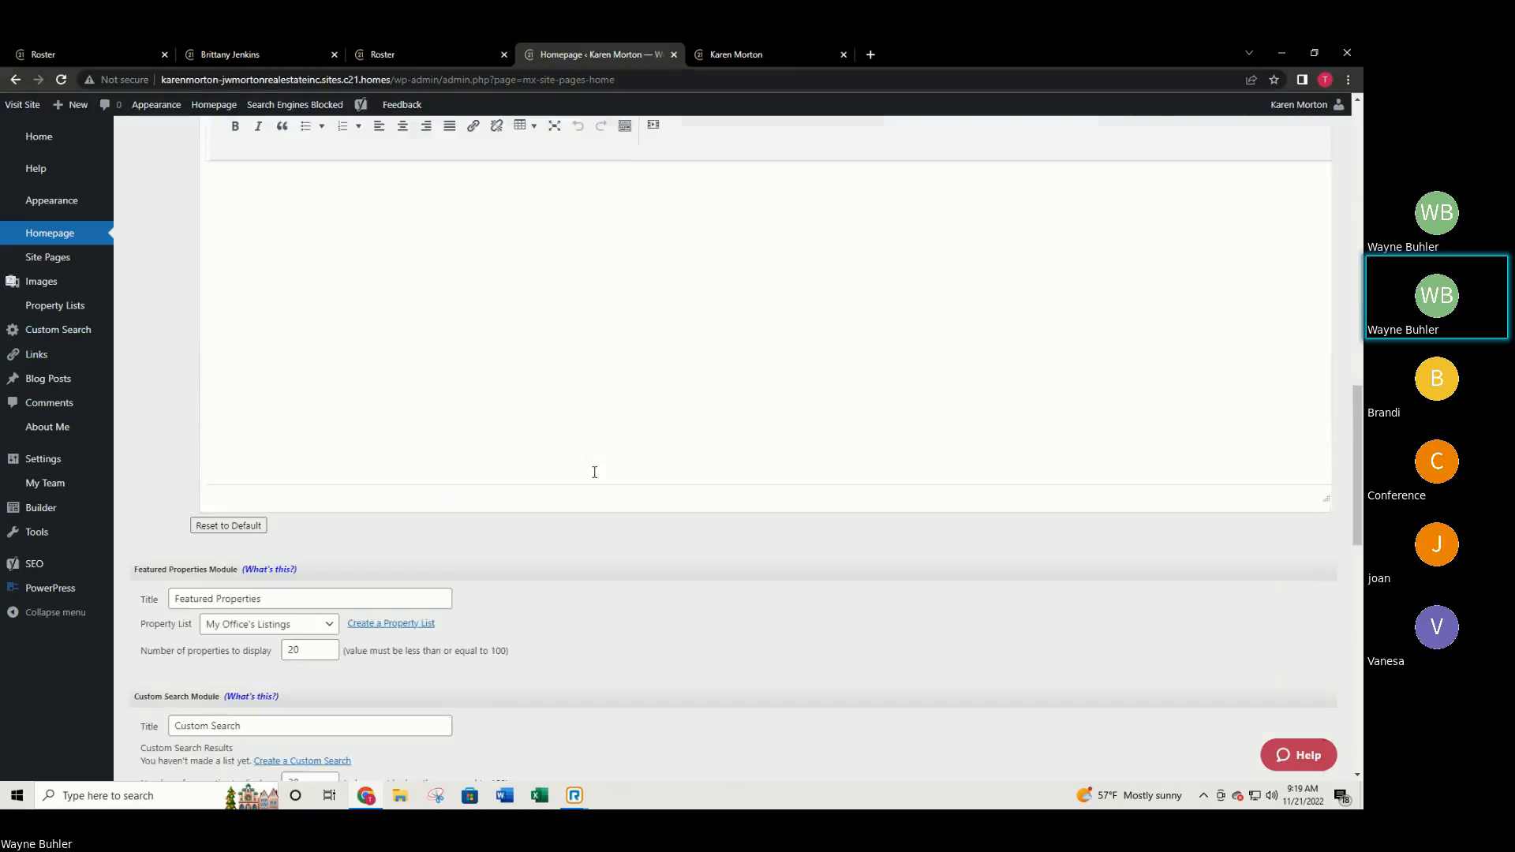
pyautogui.scroll(-8, 569, 470)
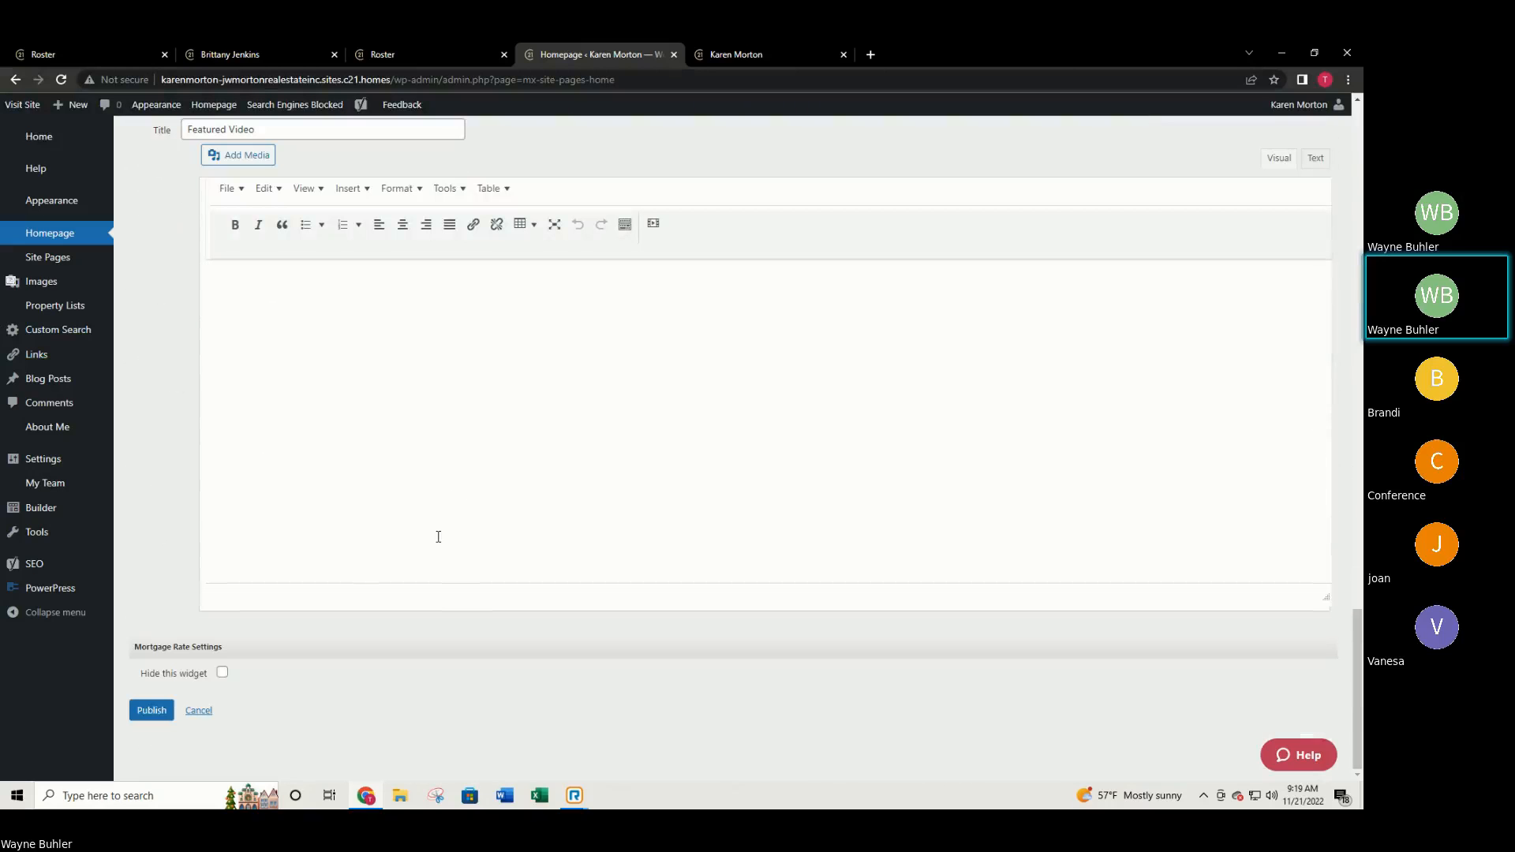
pyautogui.click(153, 712)
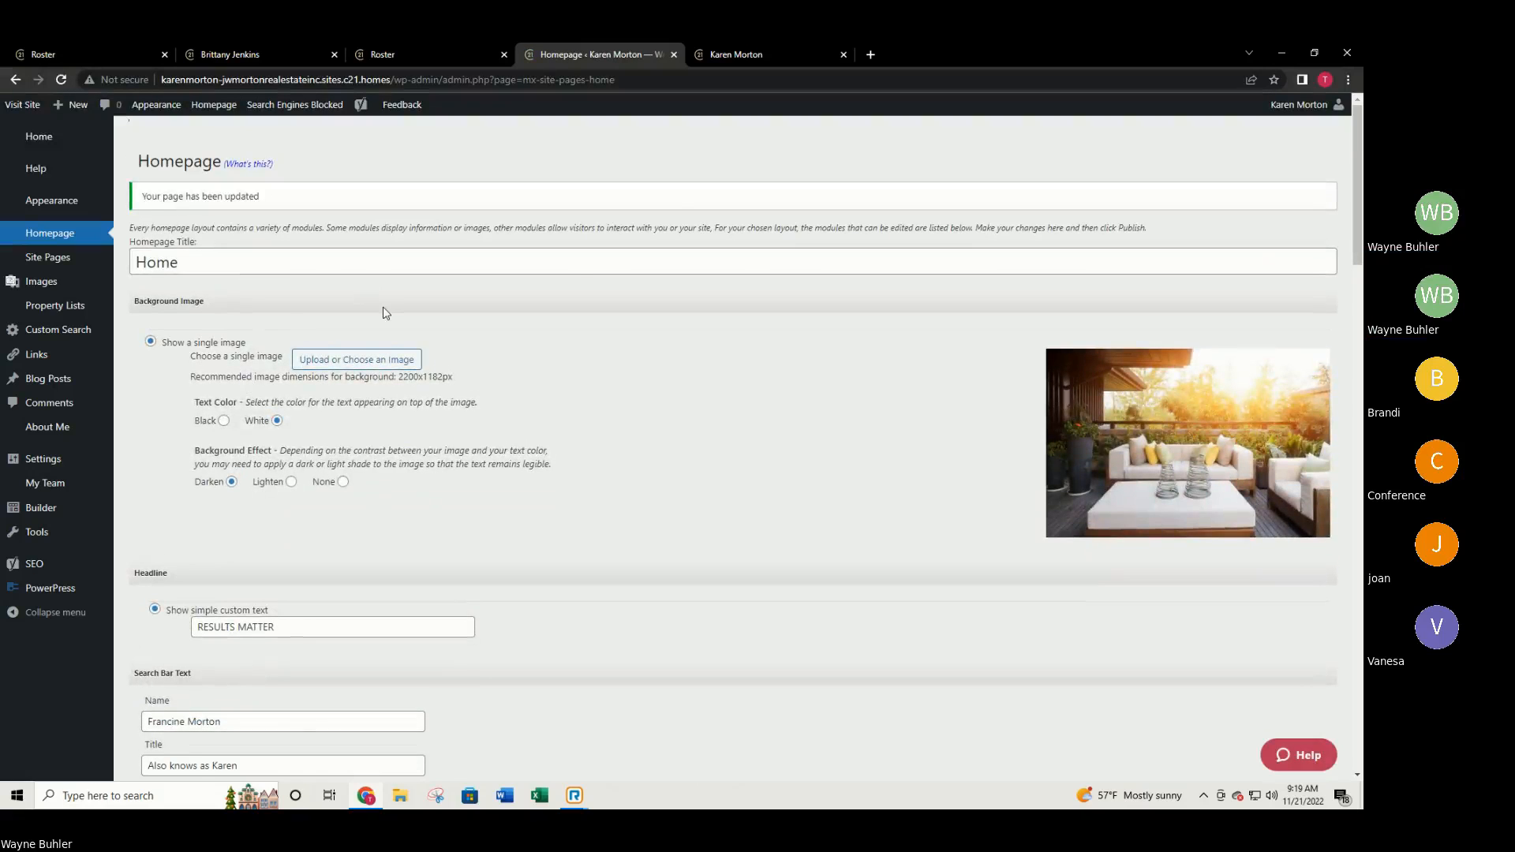
pyautogui.click(738, 53)
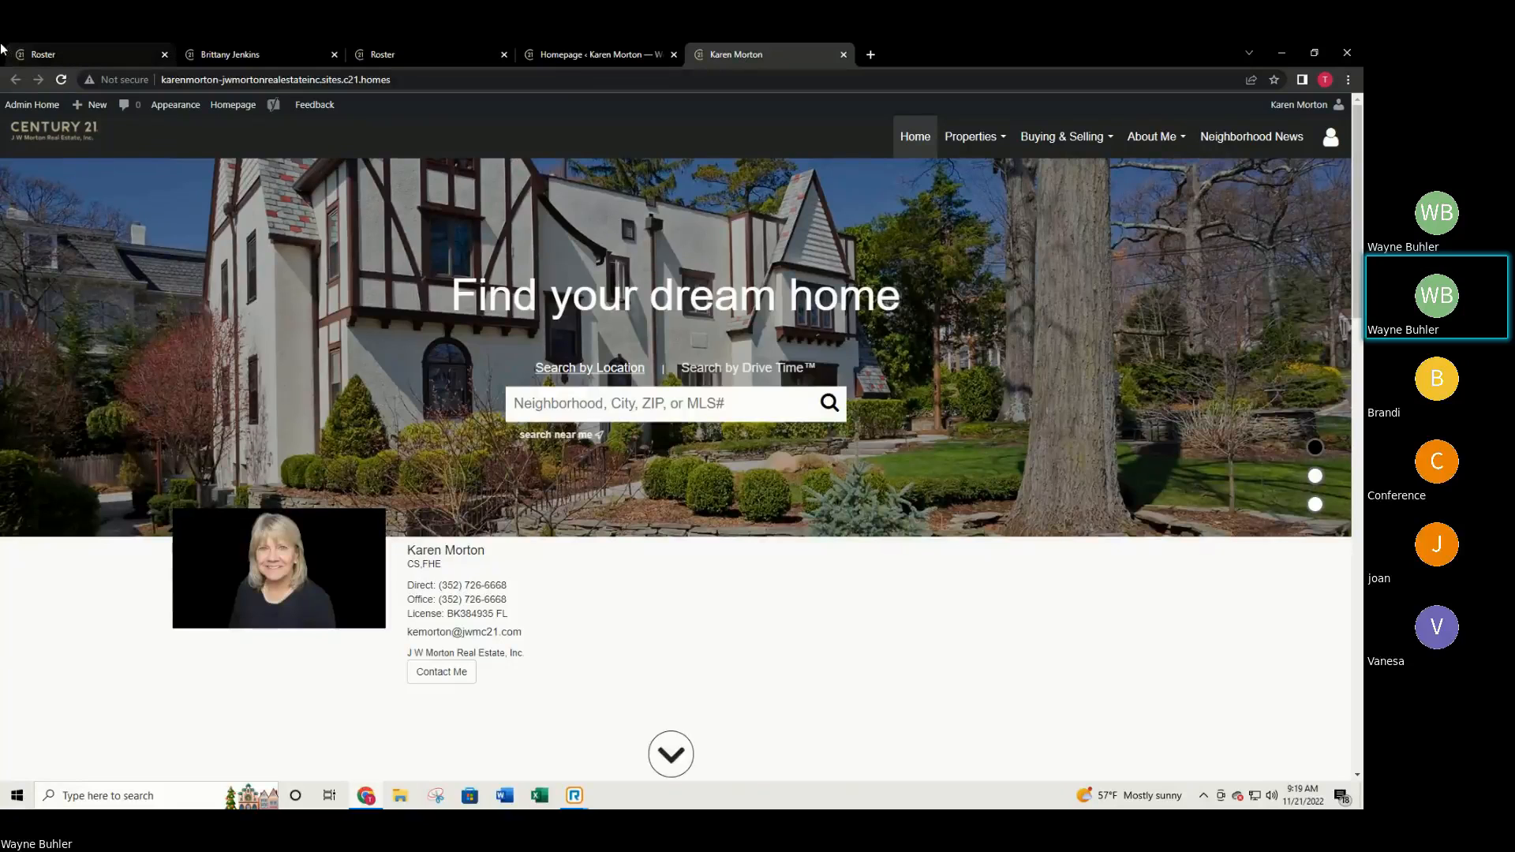
pyautogui.click(61, 79)
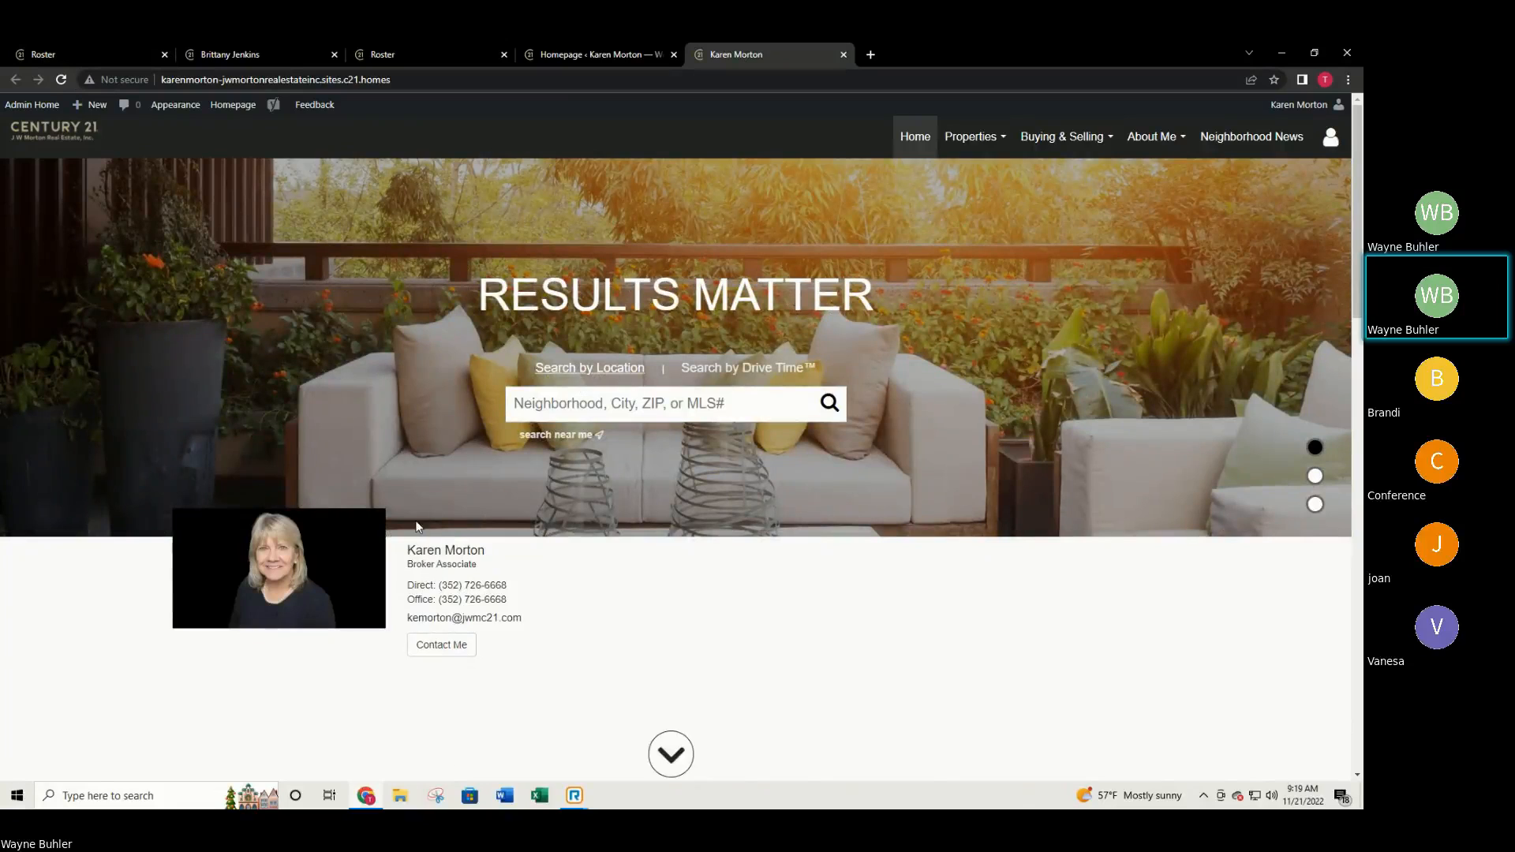
pyautogui.scroll(-2, 595, 495)
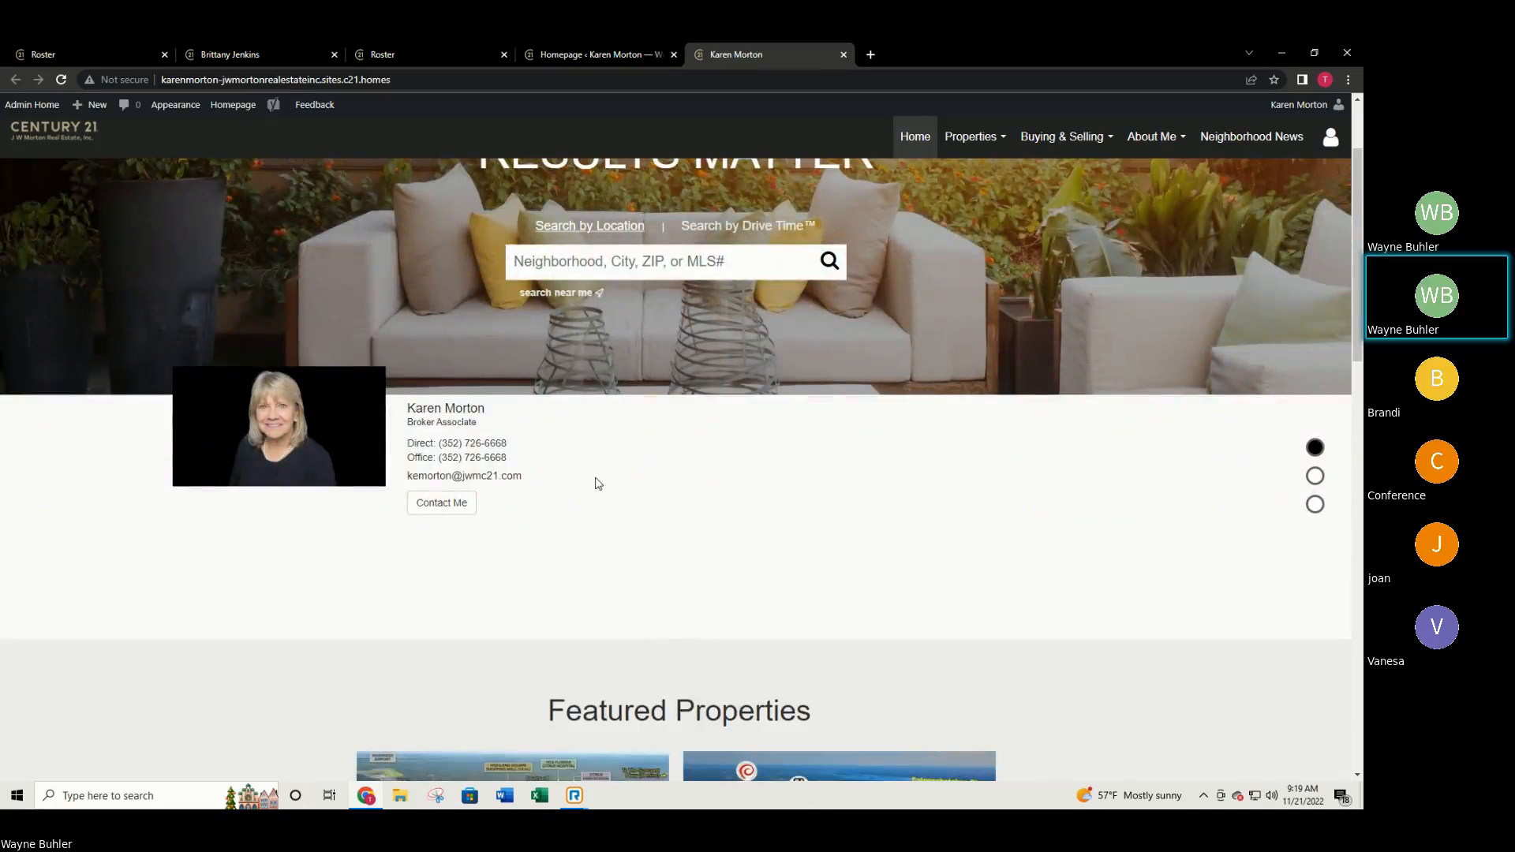
pyautogui.moveTo(411, 408); pyautogui.dragTo(442, 408)
pyautogui.click(591, 54)
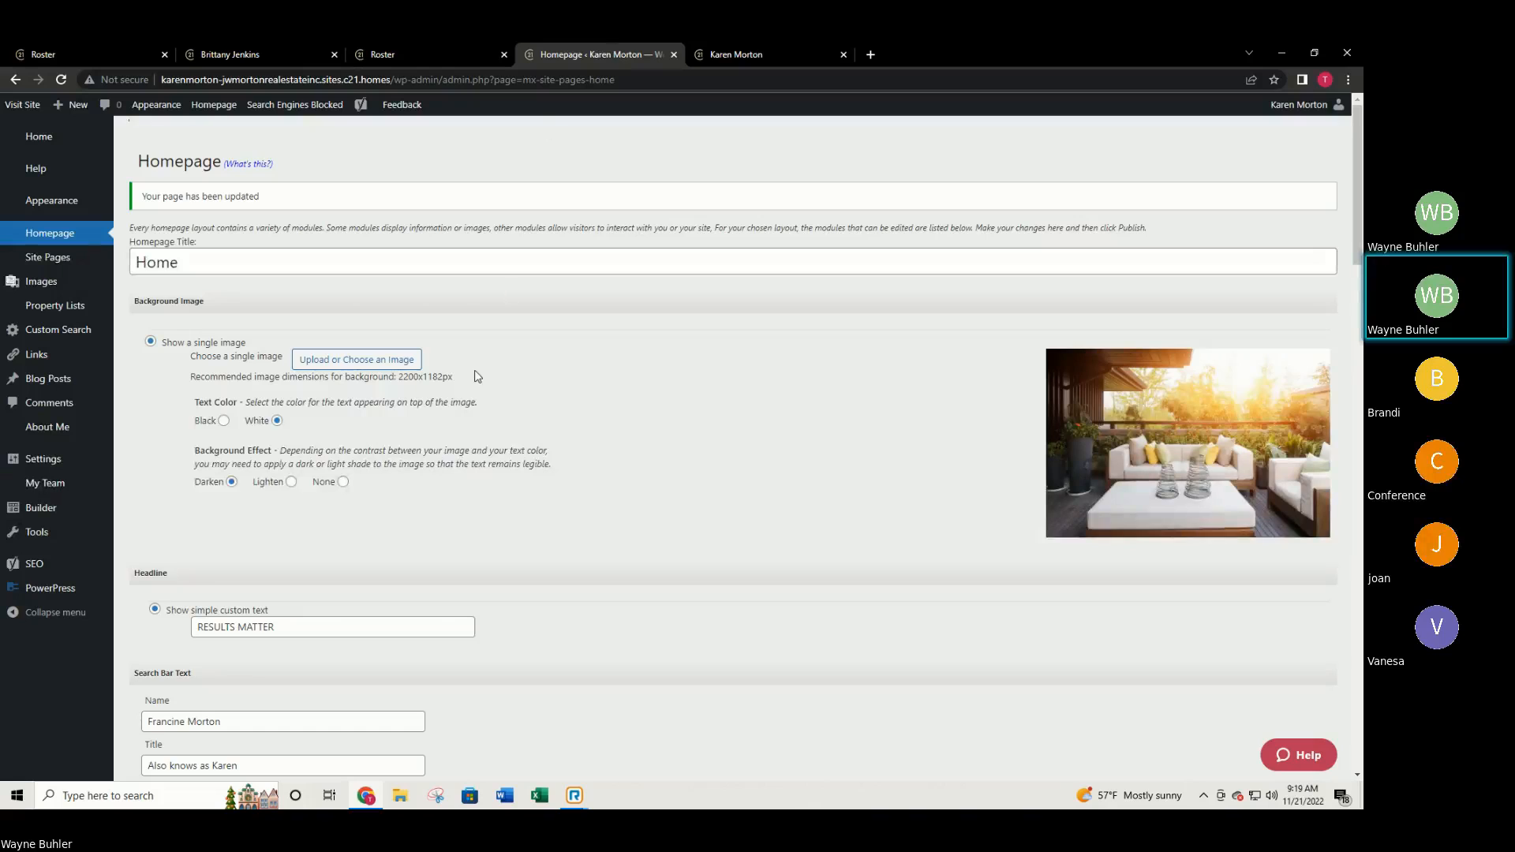
# Replace the search-bar first name with the agent's preferred name and delete the title text.
pyautogui.scroll(-5, 454, 424)
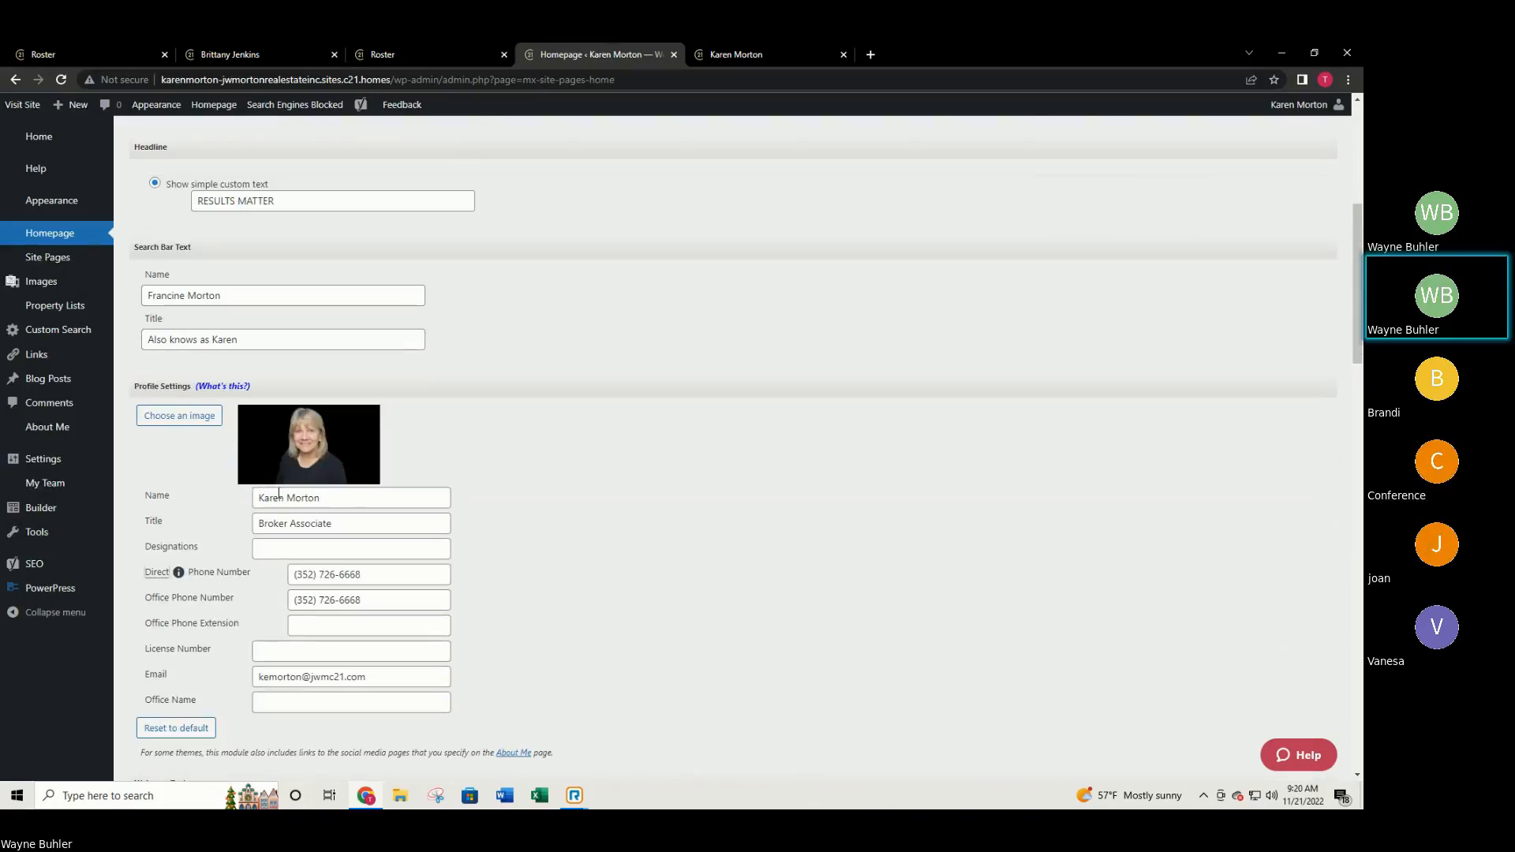
pyautogui.doubleClick(181, 297)
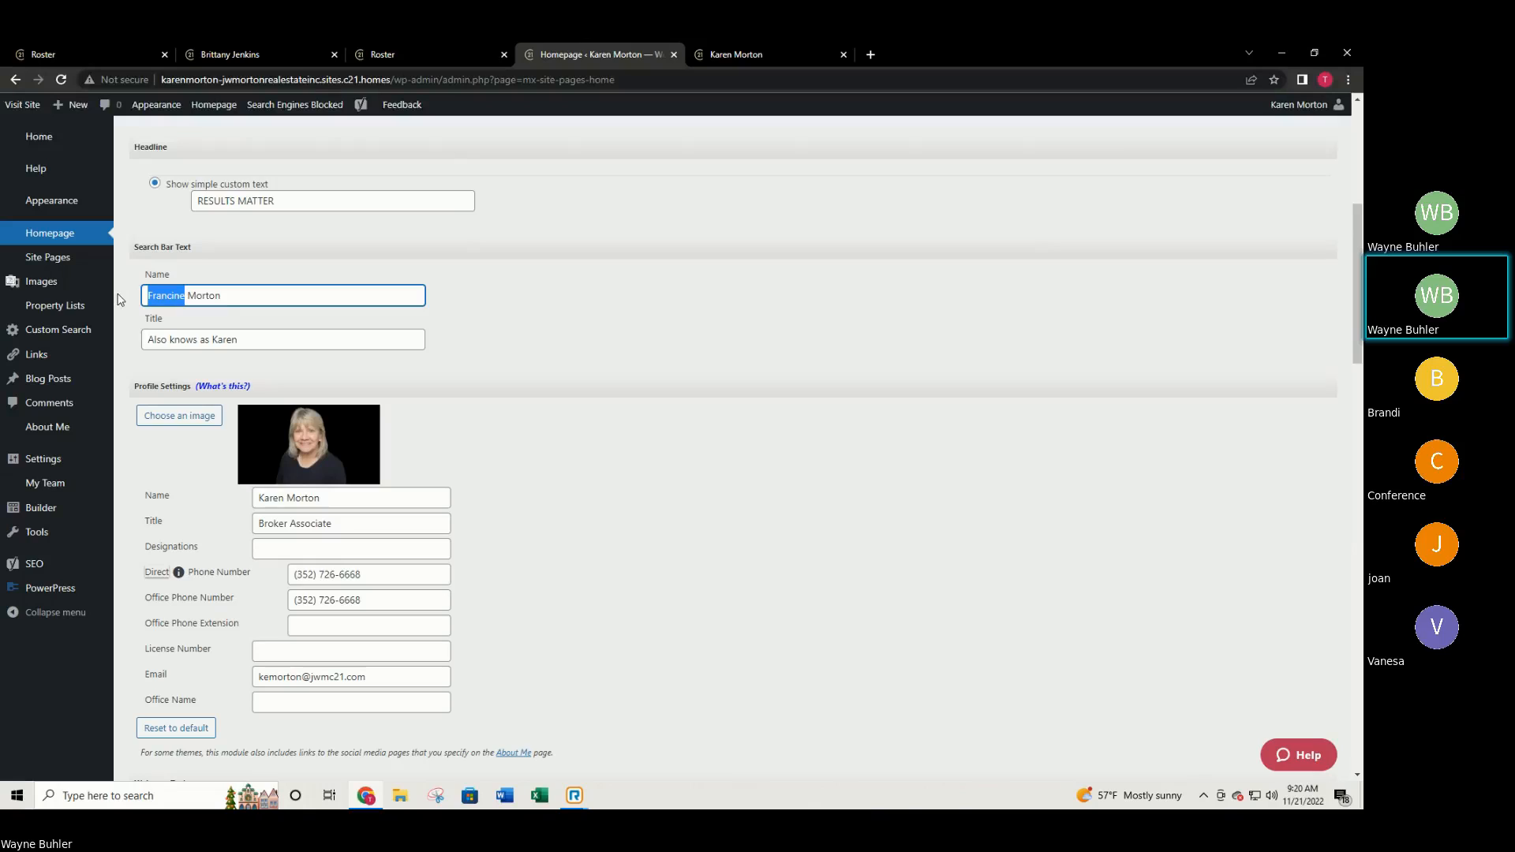
pyautogui.write('Karen')
pyautogui.moveTo(282, 338); pyautogui.dragTo(49, 303)
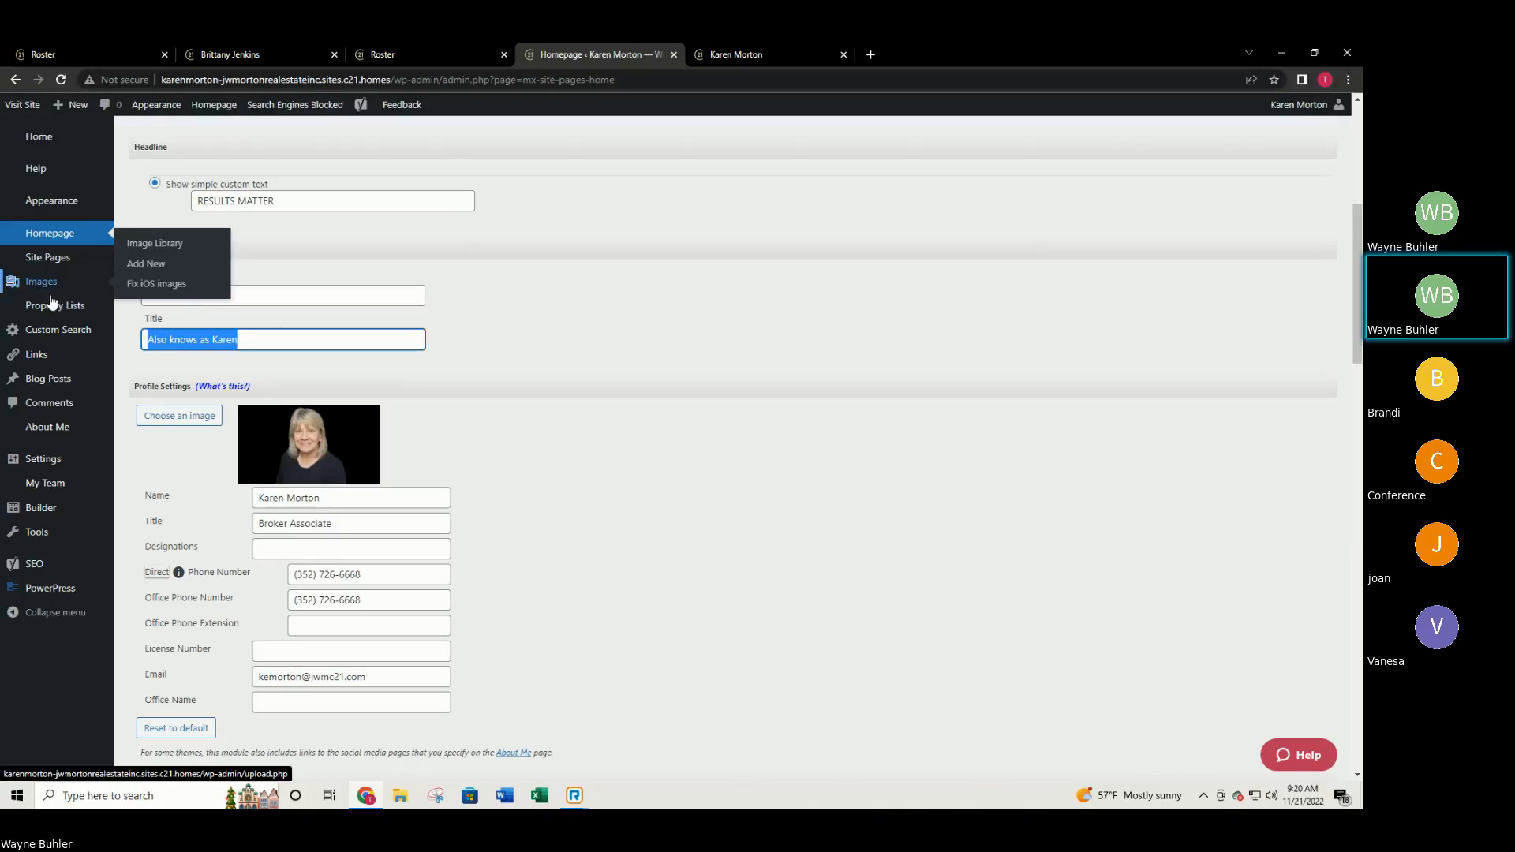
pyautogui.press('BackSpace')
pyautogui.click(626, 415)
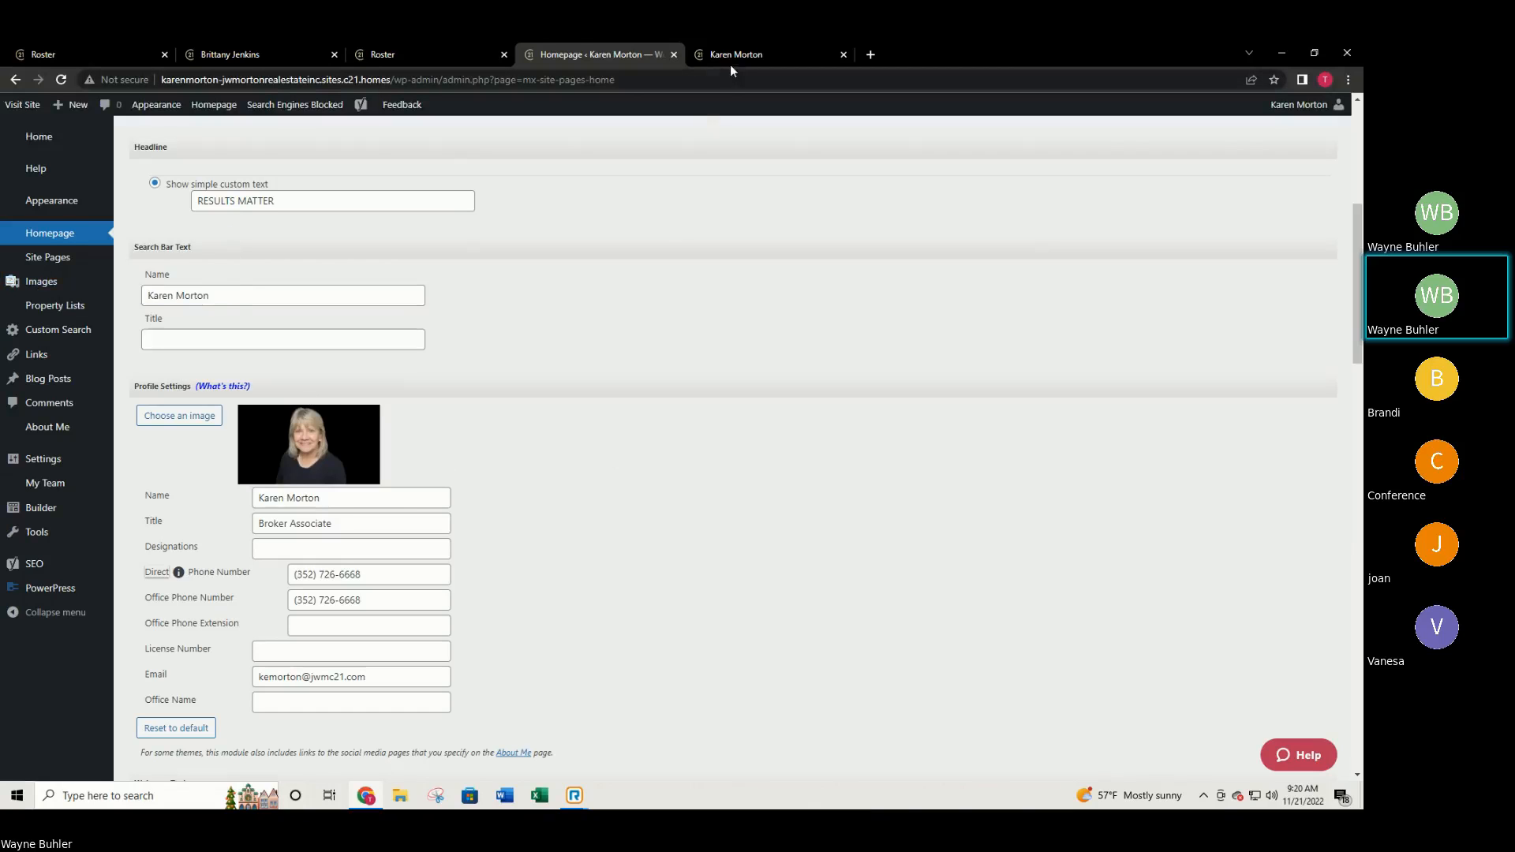
pyautogui.click(728, 60)
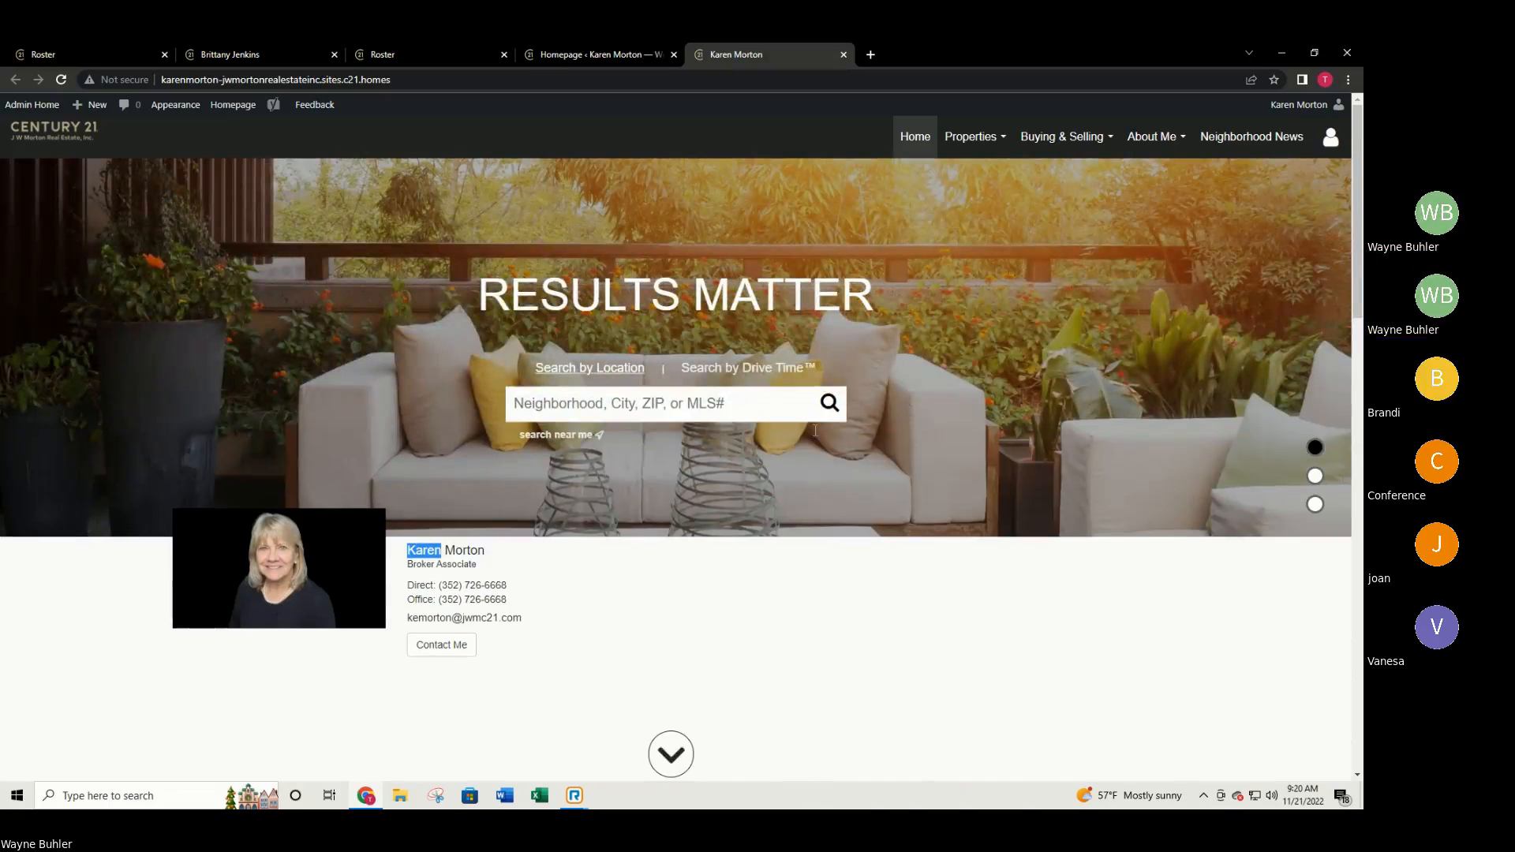
pyautogui.click(895, 606)
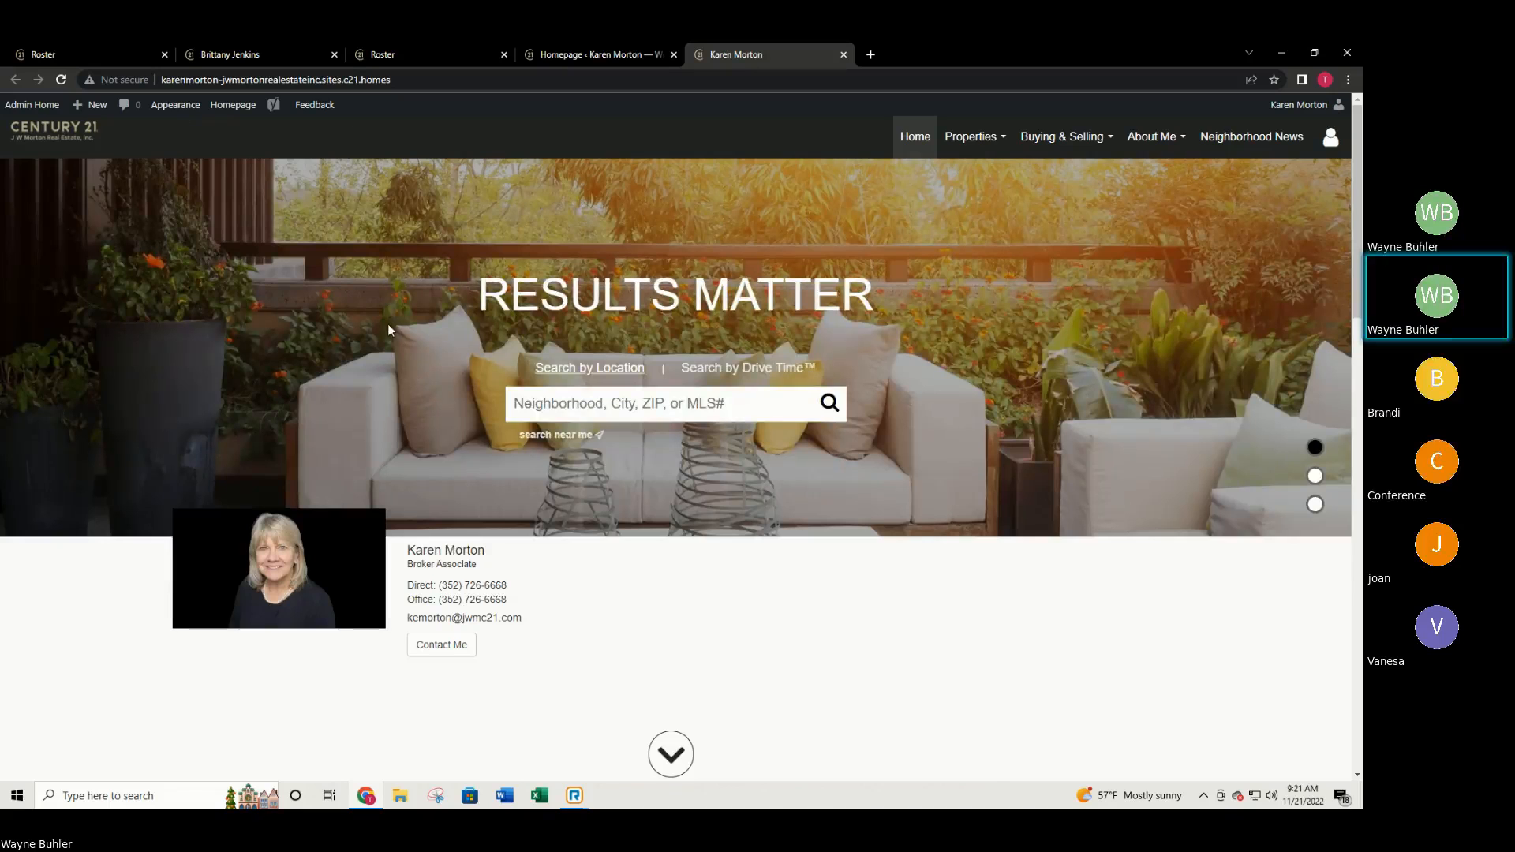
pyautogui.click(229, 52)
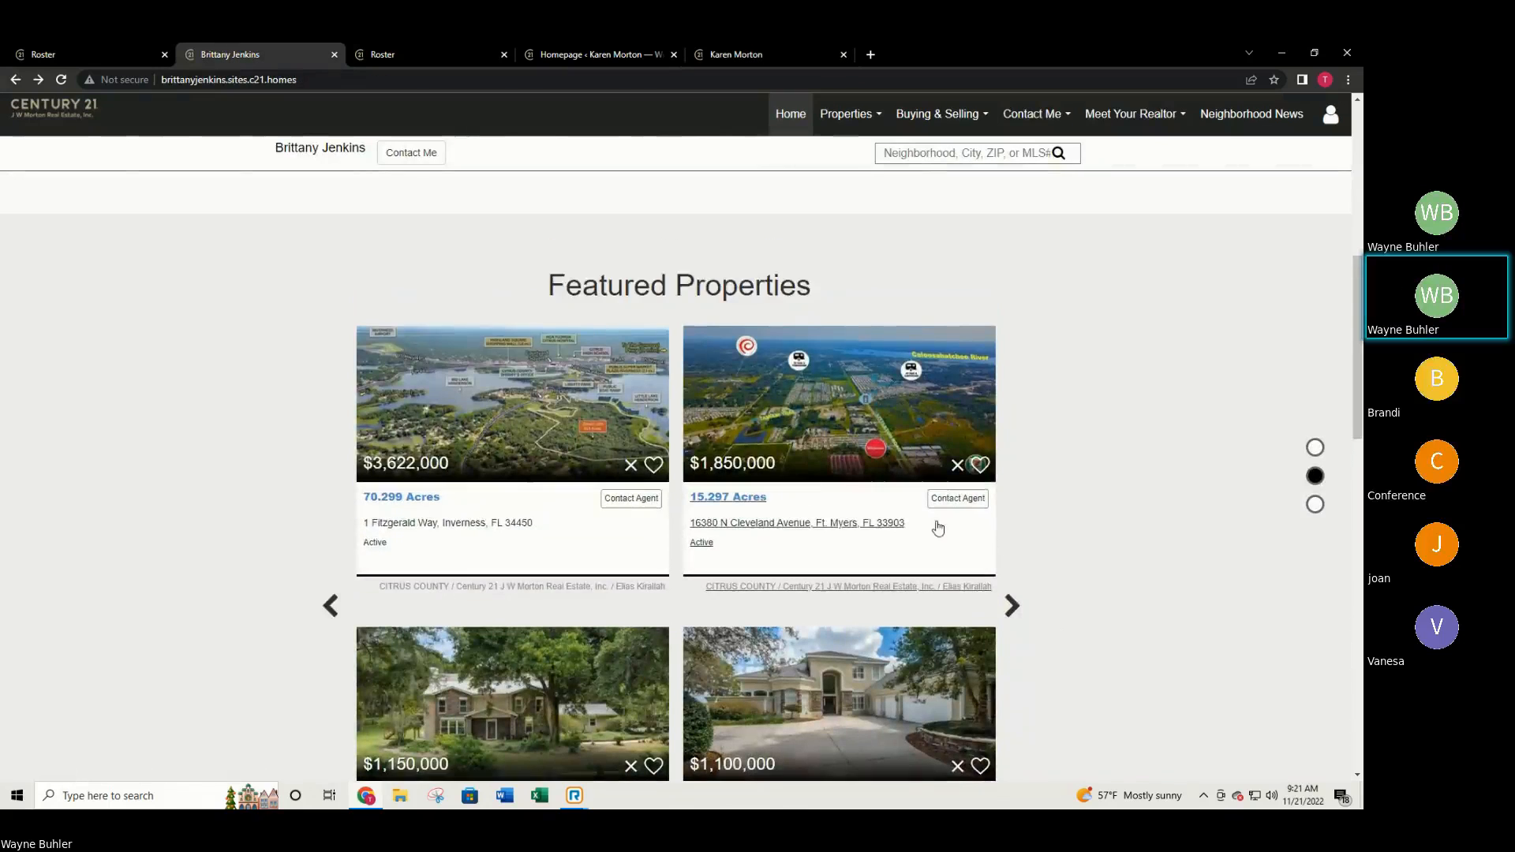
pyautogui.scroll(2, 937, 528)
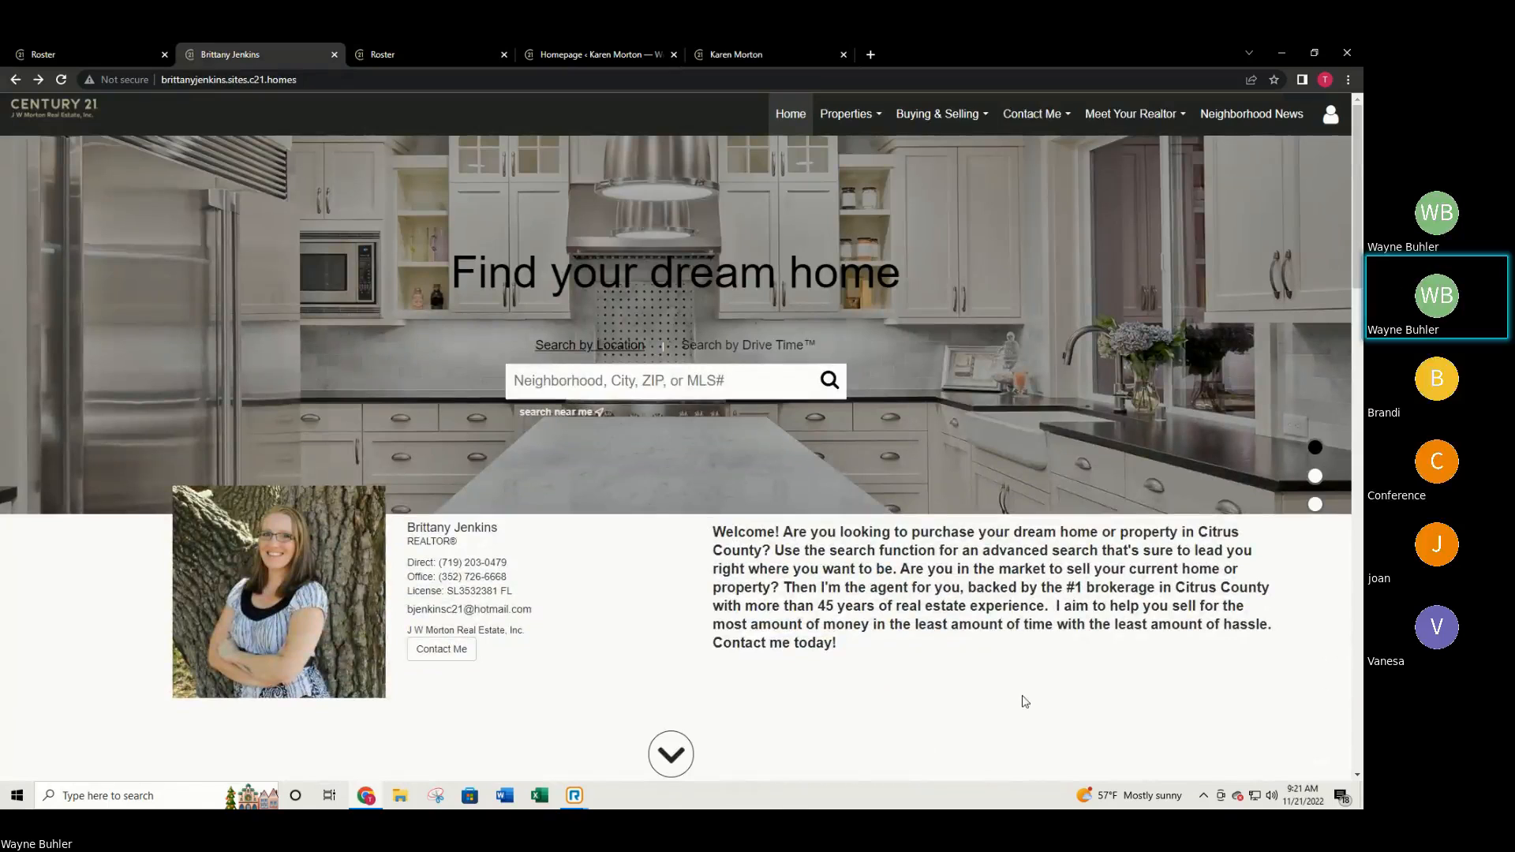
pyautogui.click(715, 54)
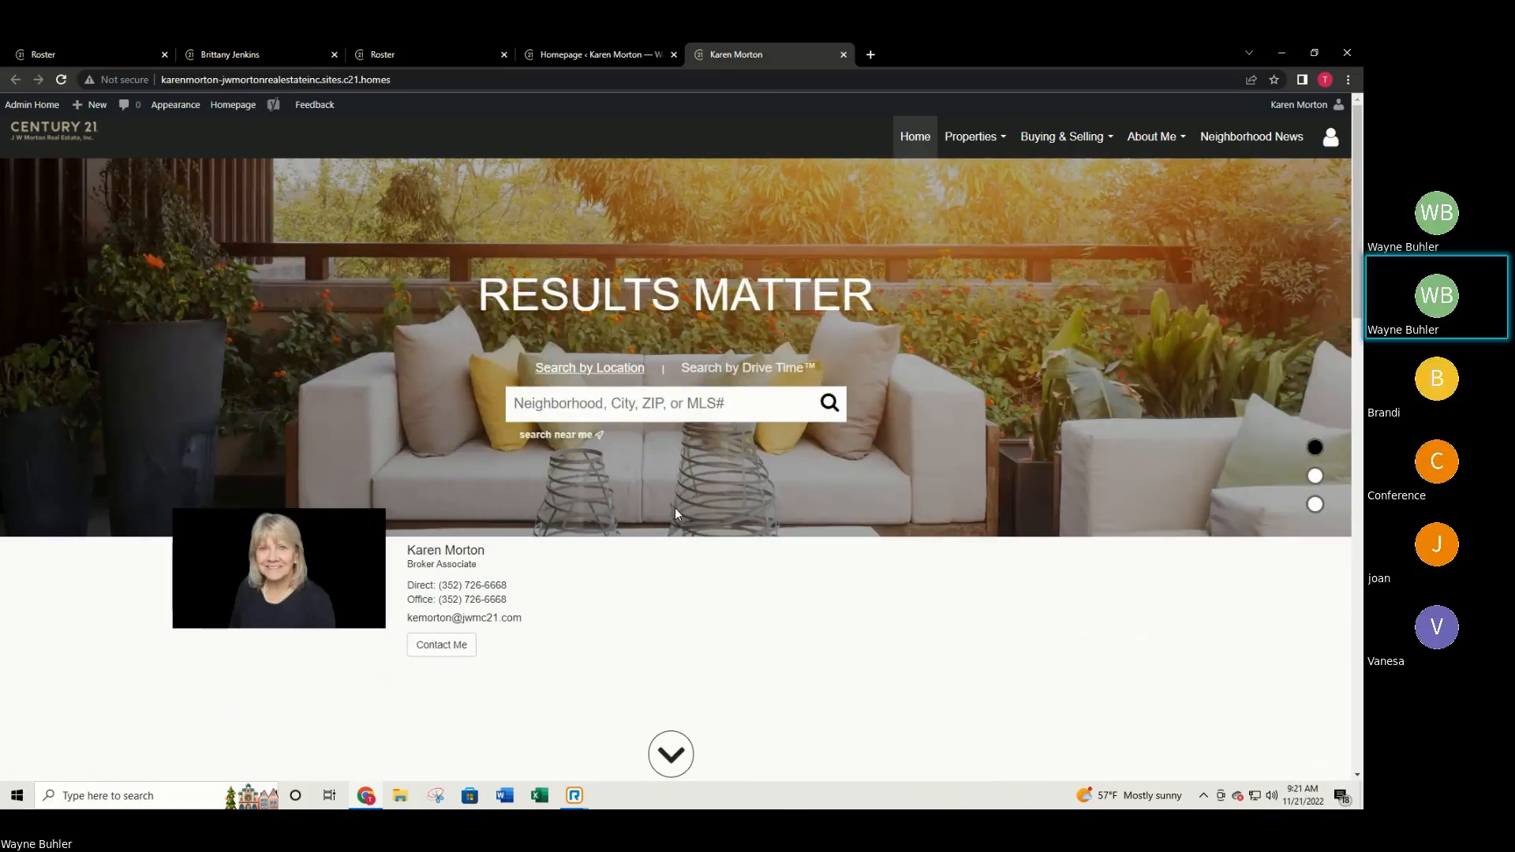
pyautogui.click(570, 53)
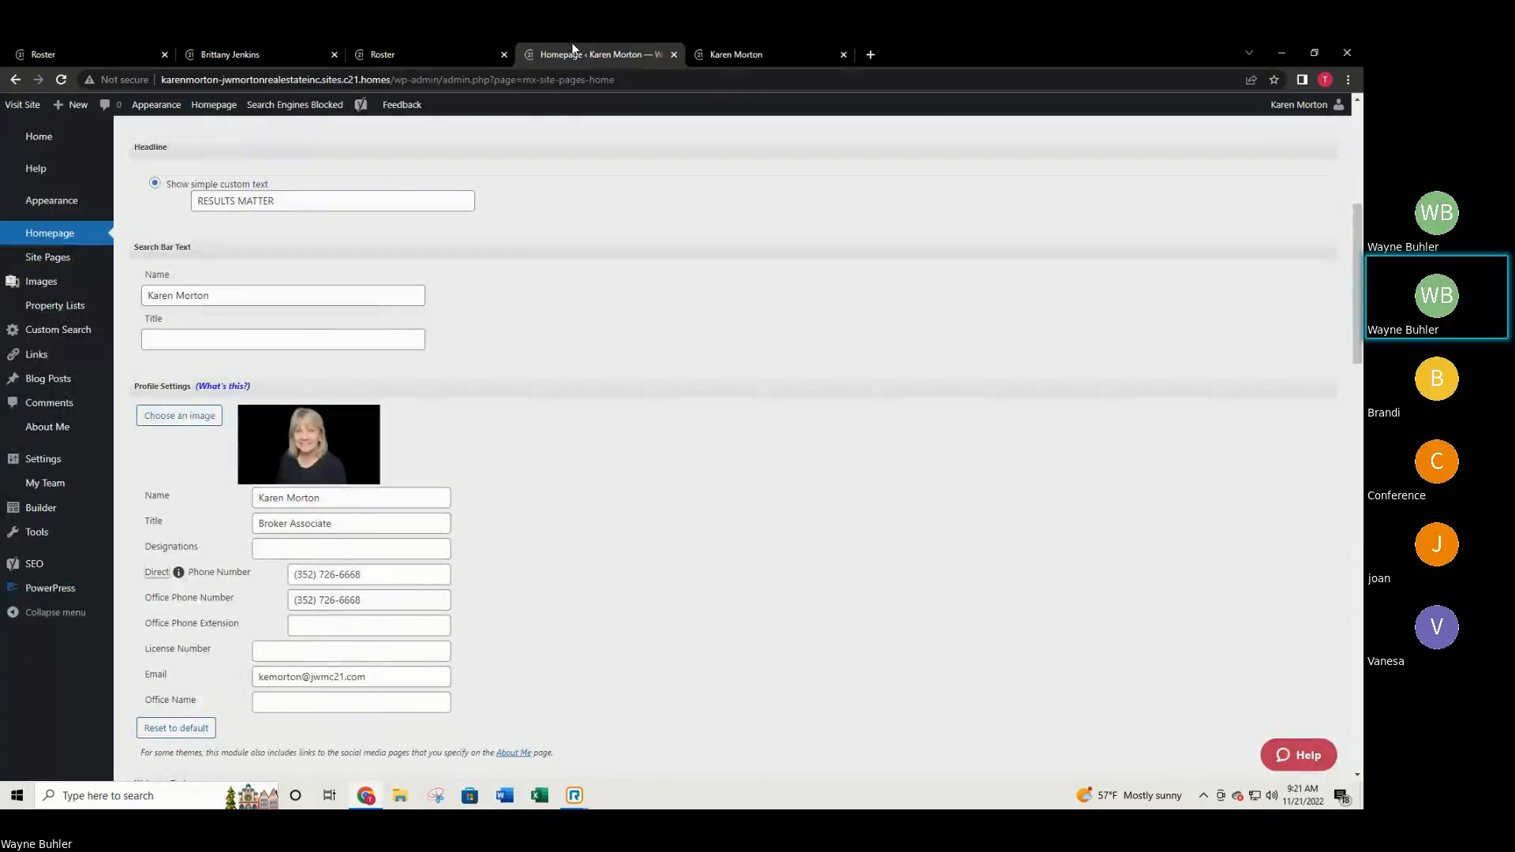
pyautogui.scroll(-3, 463, 491)
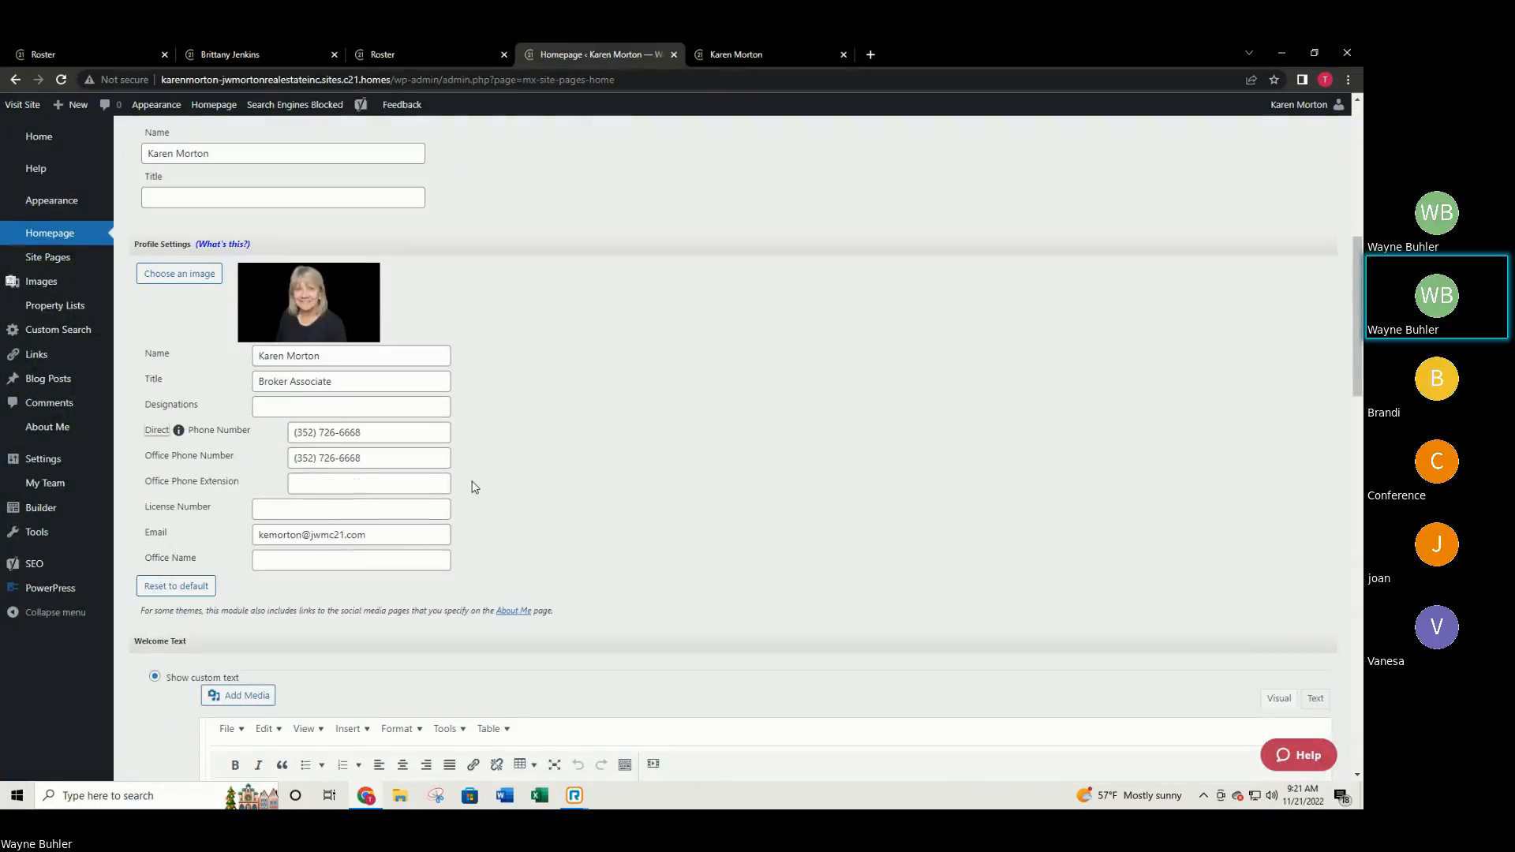
# Enter the Welcome Text 'I have been in Citrus County for so many years. I love it here'.
pyautogui.scroll(-5, 465, 490)
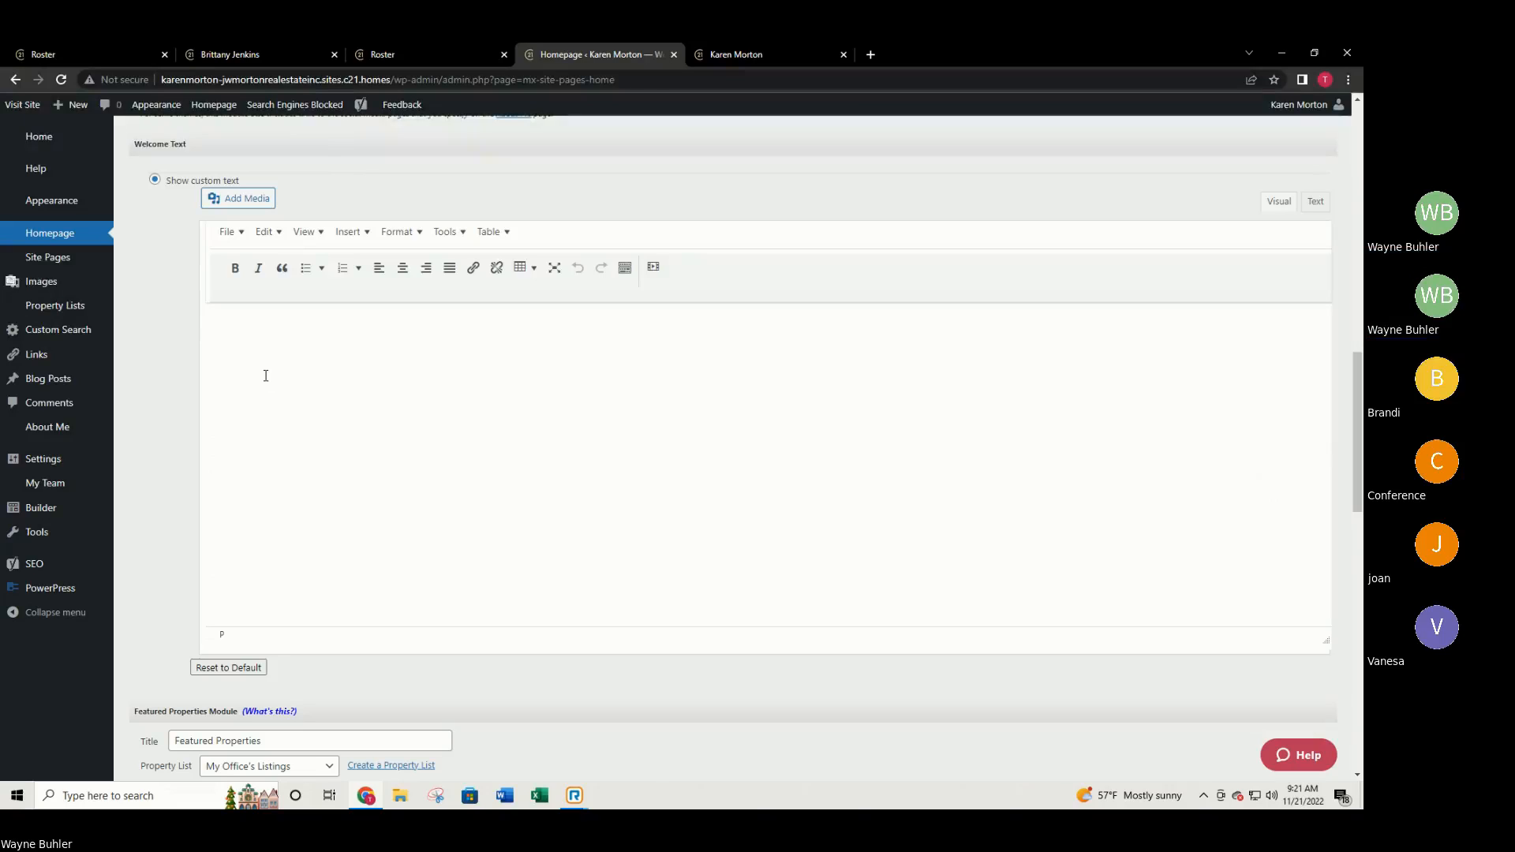
pyautogui.write('I ha ve been in')
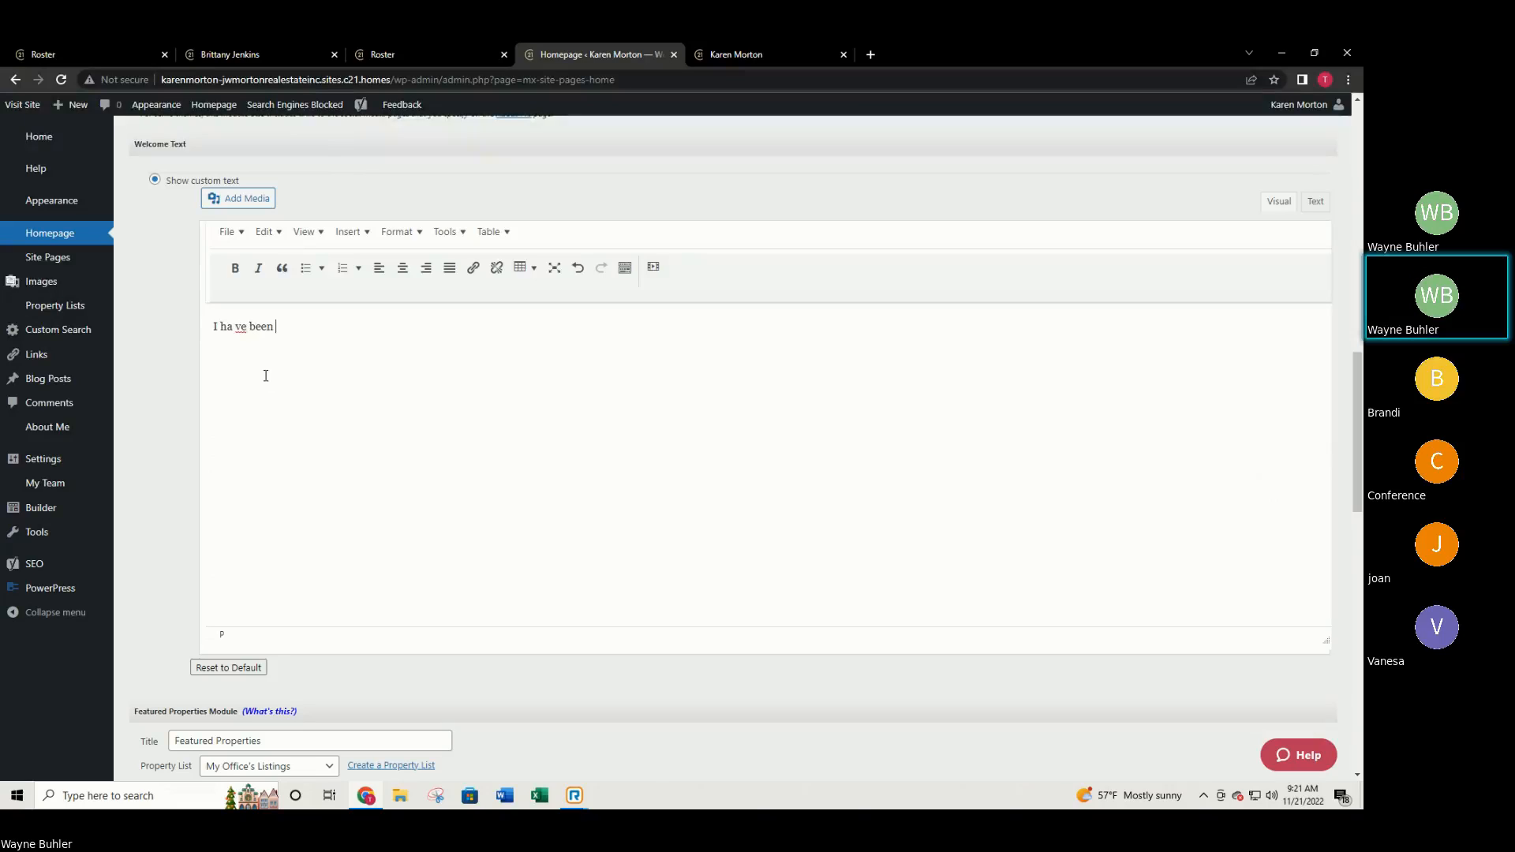
pyautogui.press('BackSpace')
pyautogui.press('BackSpace')
pyautogui.press('BackSpace')
pyautogui.press('BackSpace')
pyautogui.press('BackSpace')
pyautogui.press('BackSpace')
pyautogui.press('BackSpace')
pyautogui.press('BackSpace')
pyautogui.press('BackSpace')
pyautogui.press('BackSpace')
pyautogui.press('BackSpace')
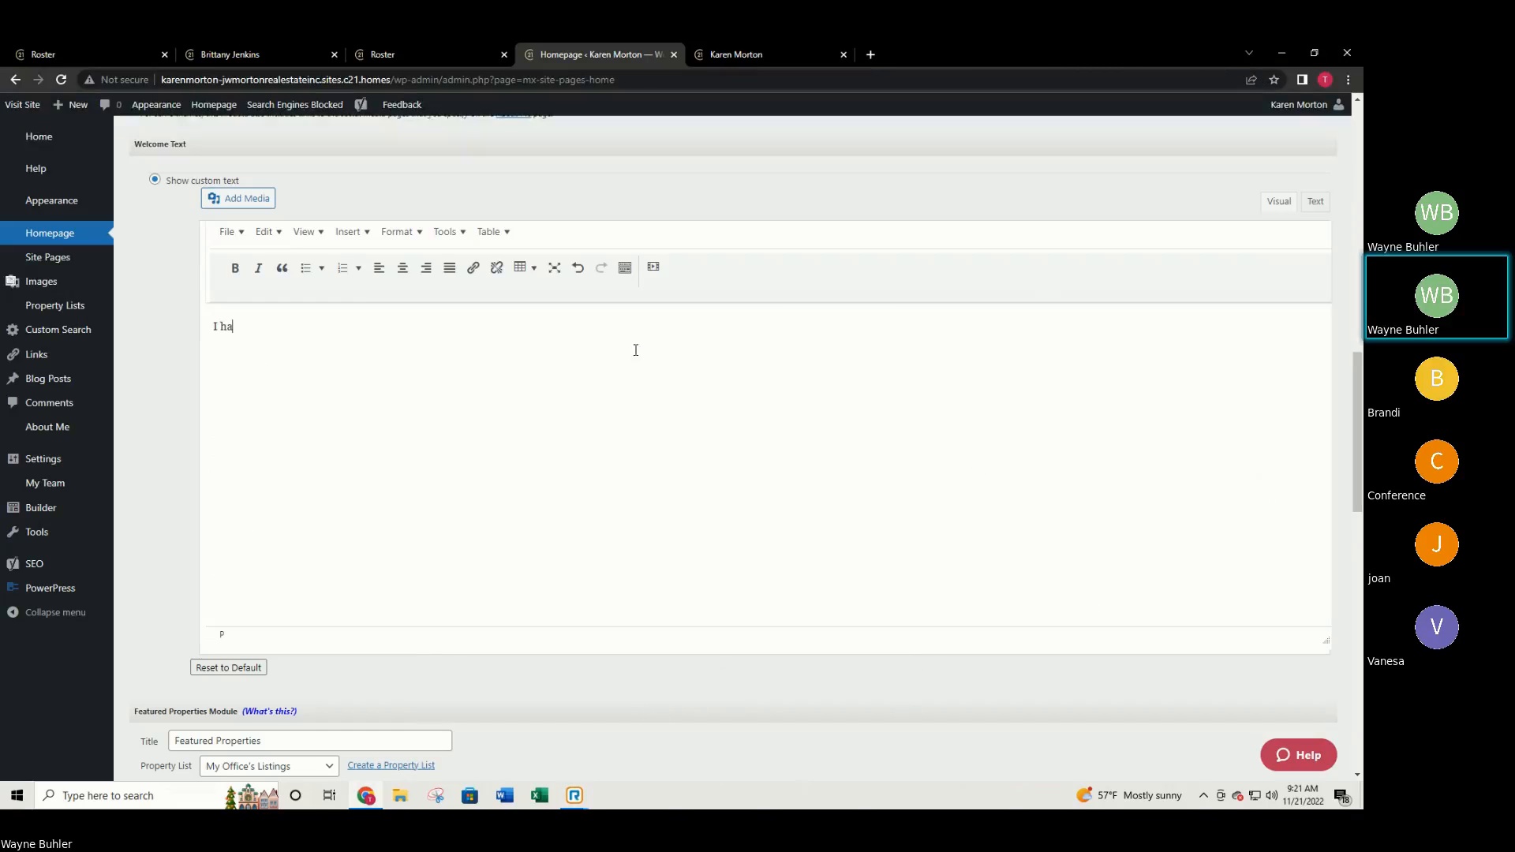
pyautogui.write('ve b')
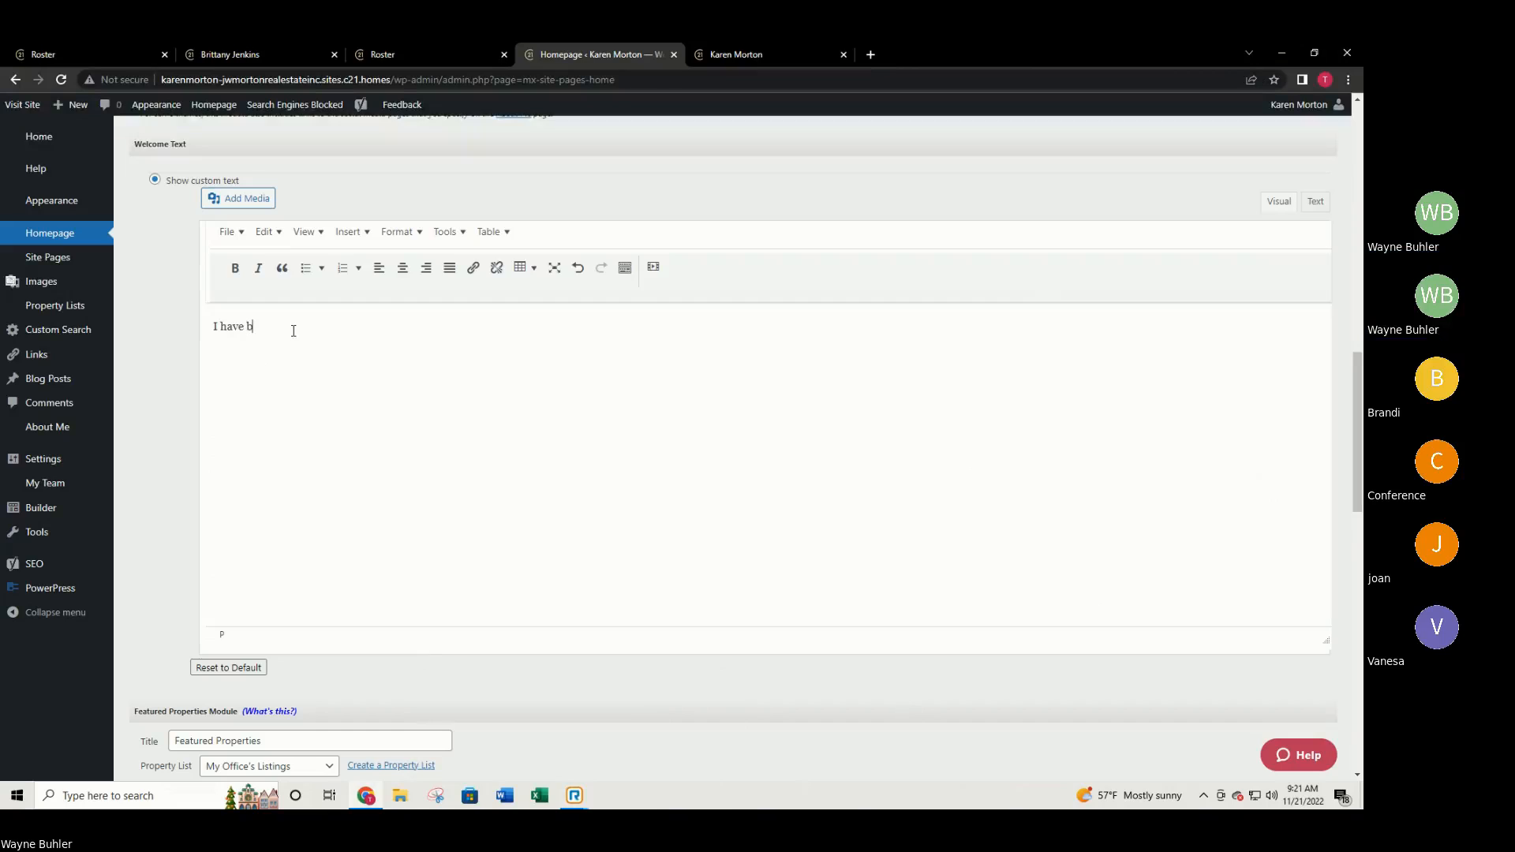
pyautogui.write('een in Citrus ')
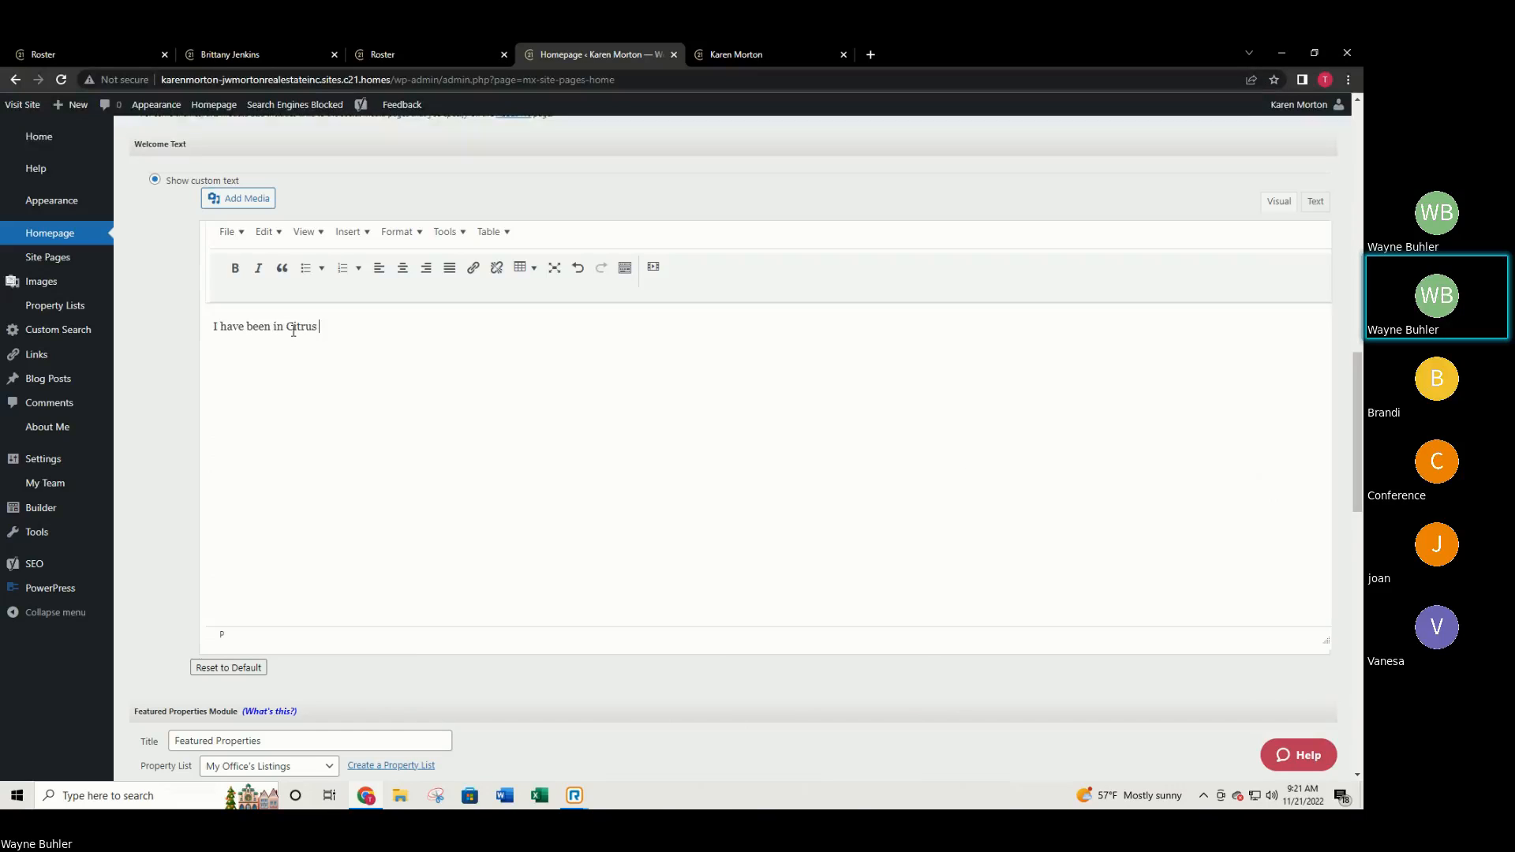
pyautogui.write('County for so many years. I love it here.')
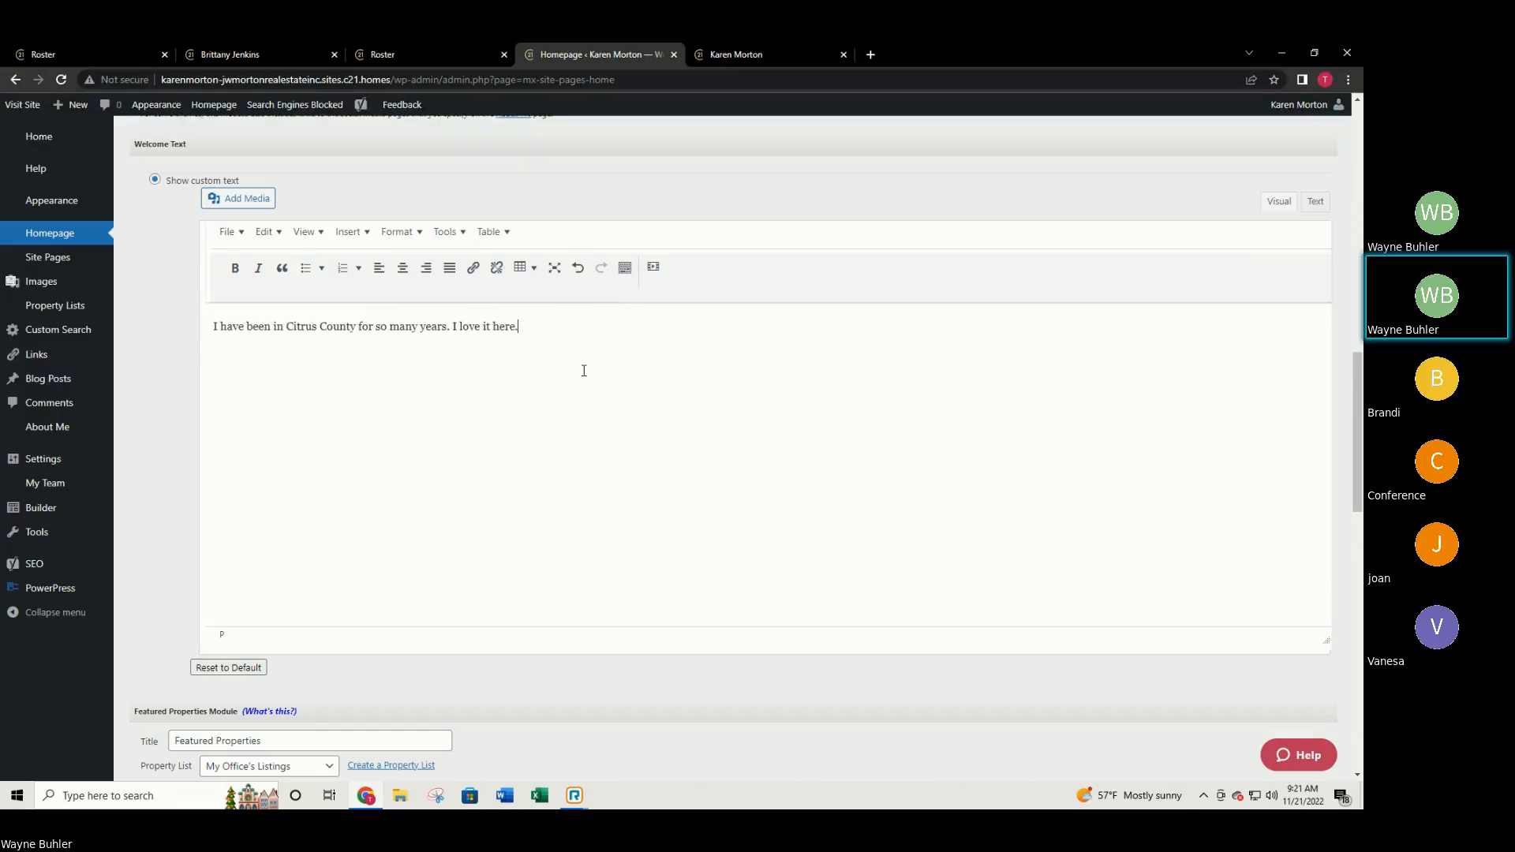
pyautogui.scroll(-4, 497, 355)
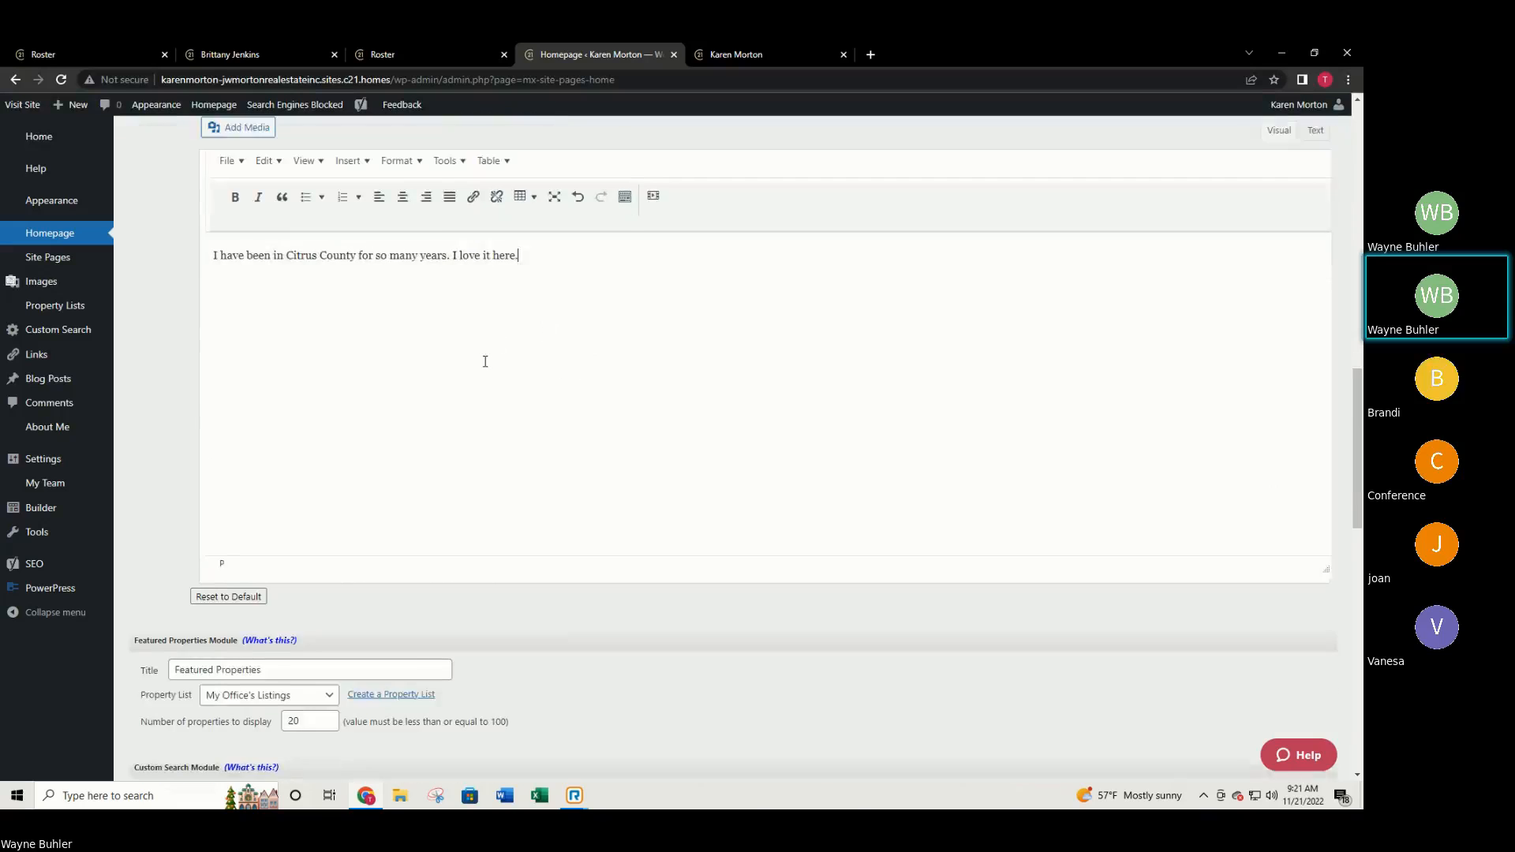
pyautogui.scroll(4, 306, 410)
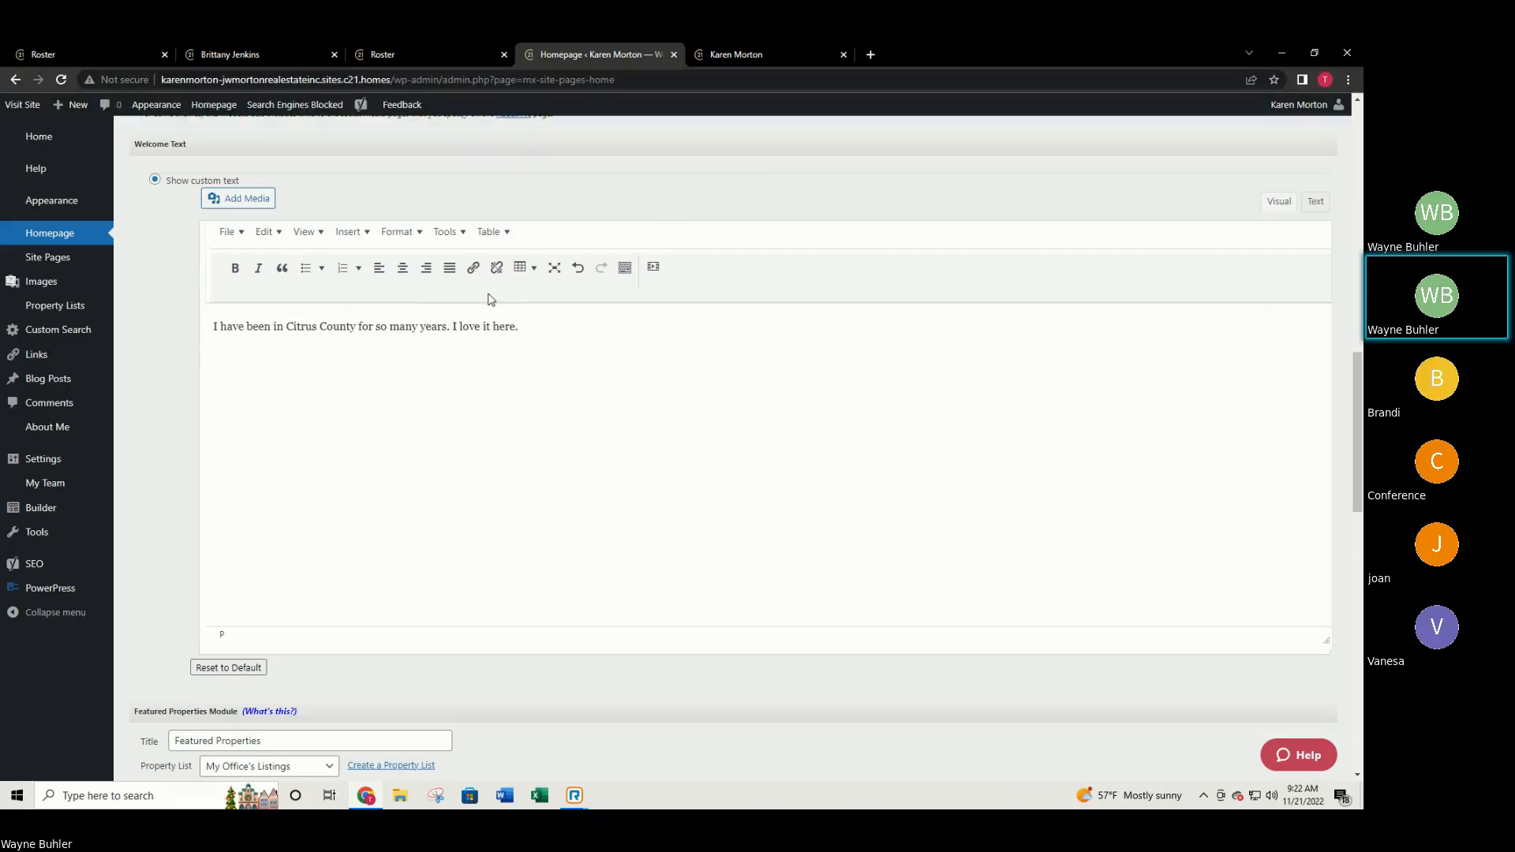
pyautogui.scroll(-5, 486, 300)
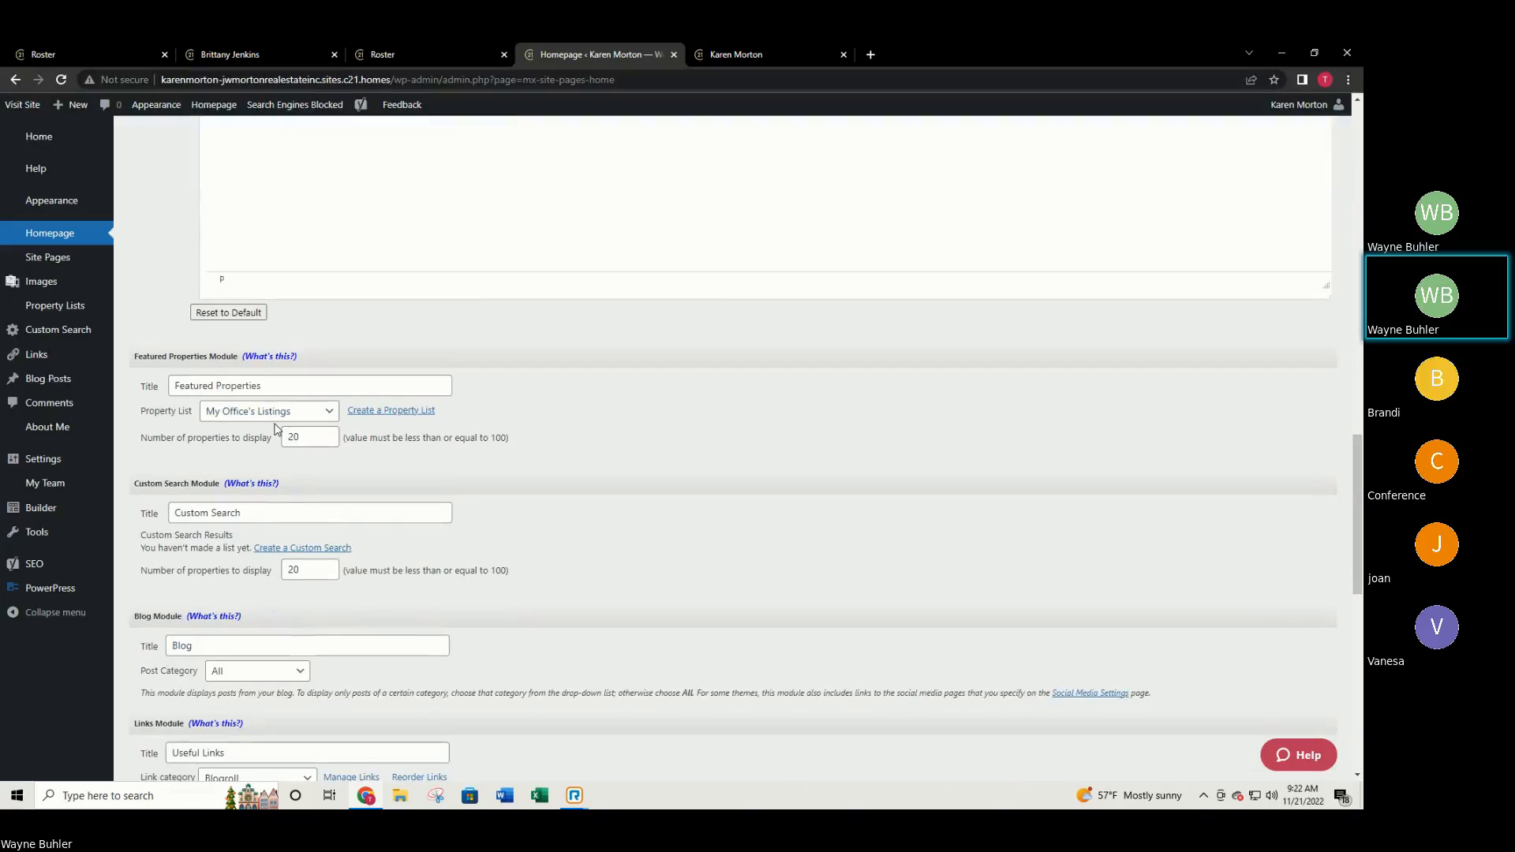
# Check Featured Properties on the live site, then open the module's Property List choices in admin.
pyautogui.click(789, 46)
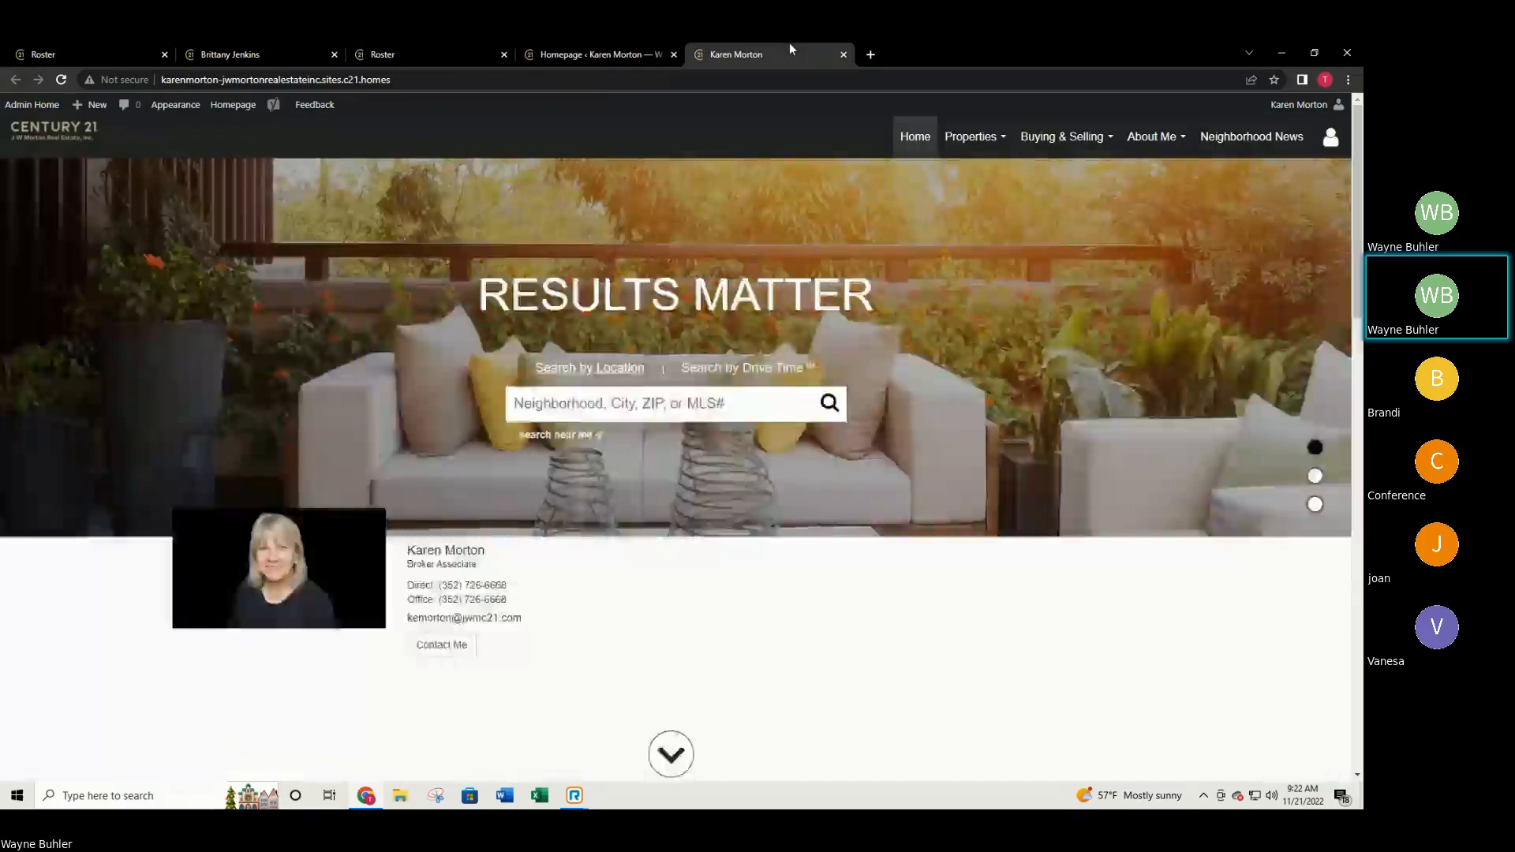
pyautogui.scroll(-2, 676, 380)
pyautogui.scroll(-3, 677, 384)
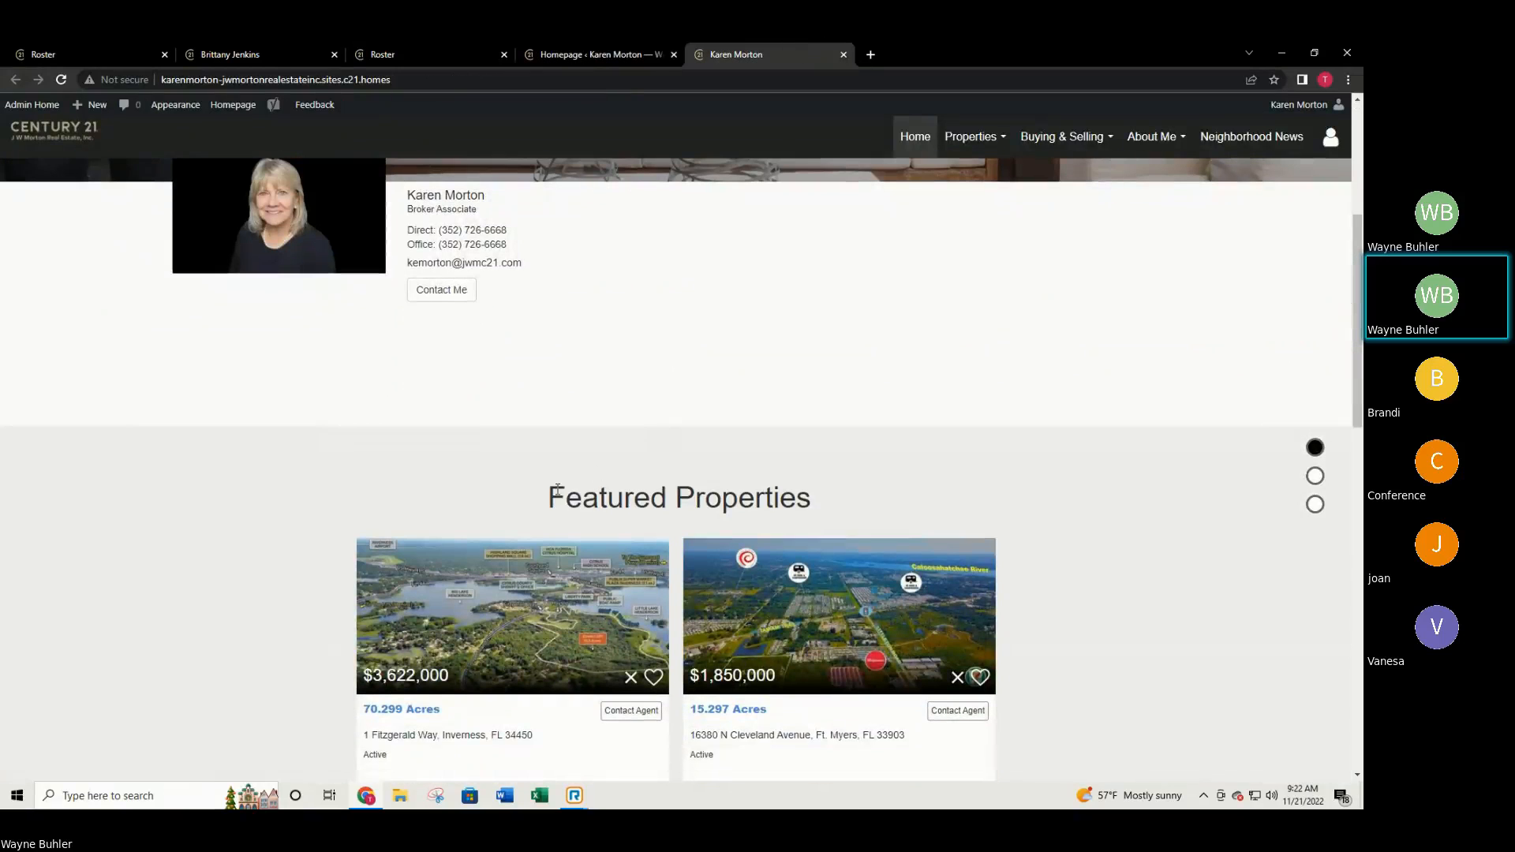
pyautogui.scroll(-3, 838, 526)
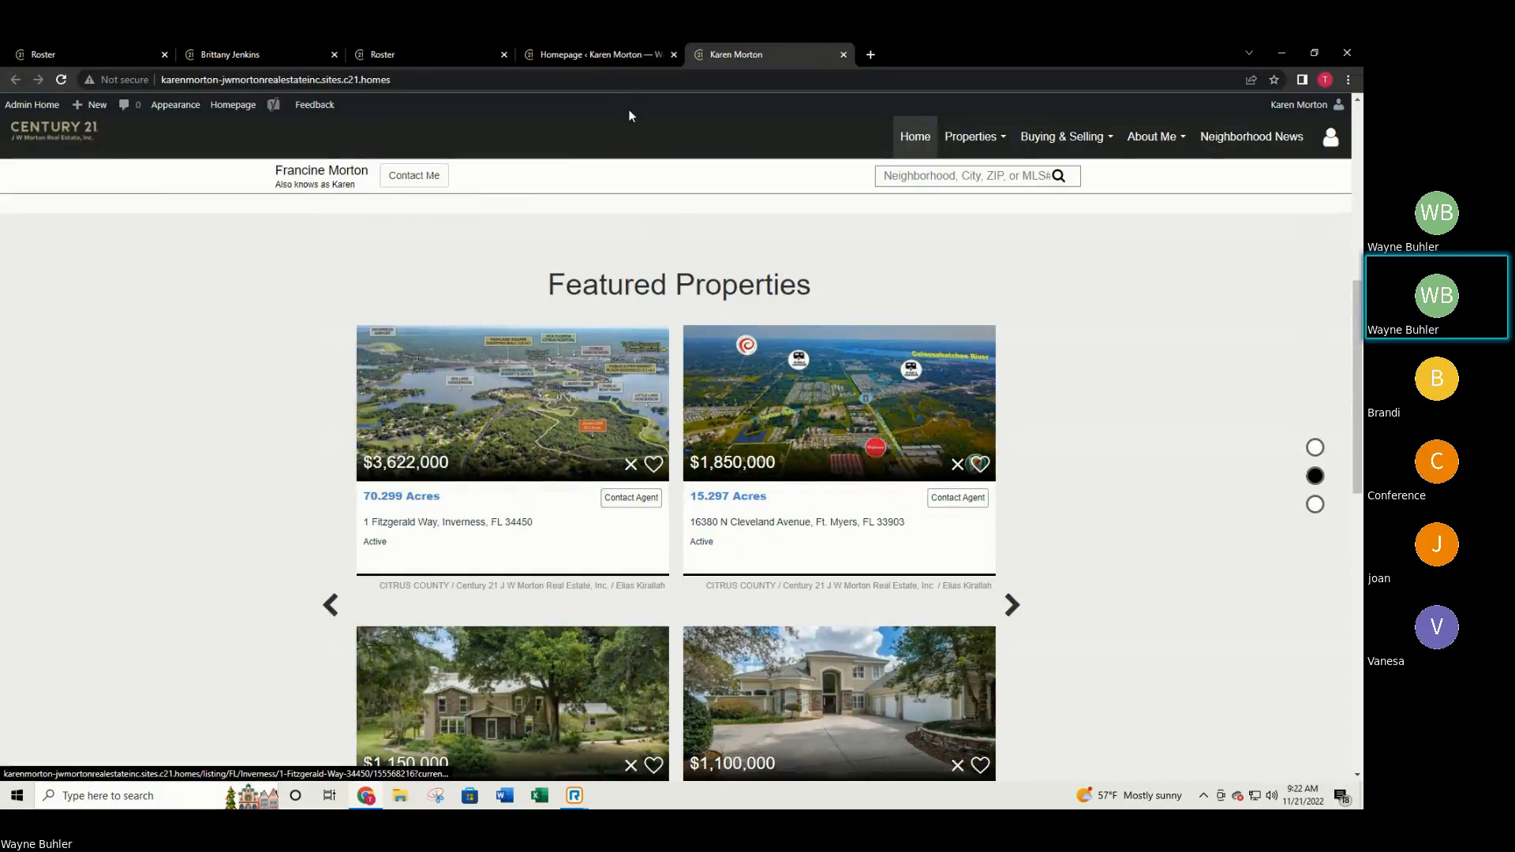
pyautogui.click(609, 52)
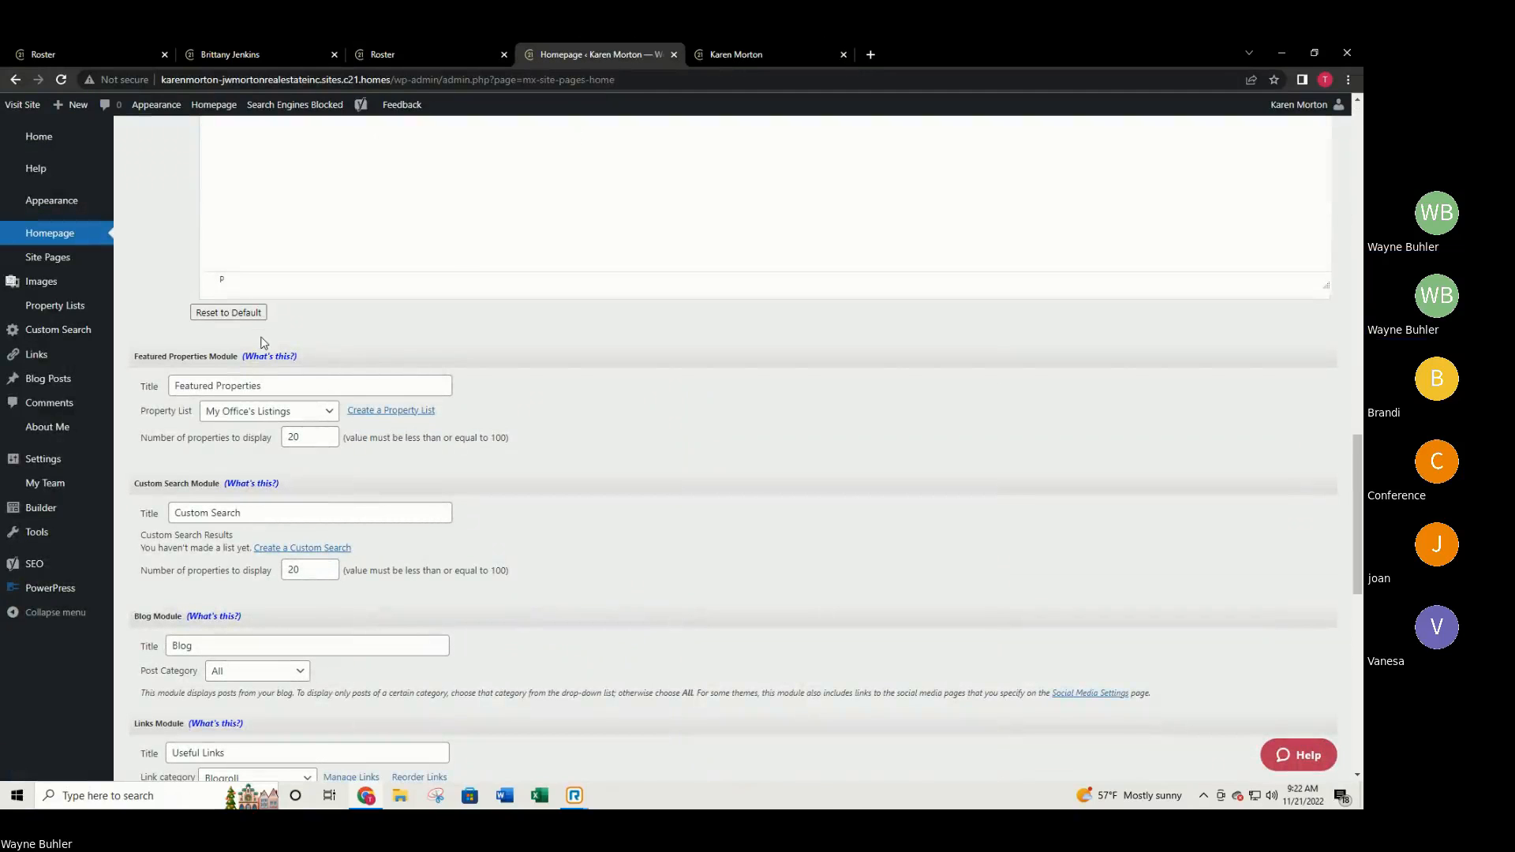
pyautogui.click(306, 411)
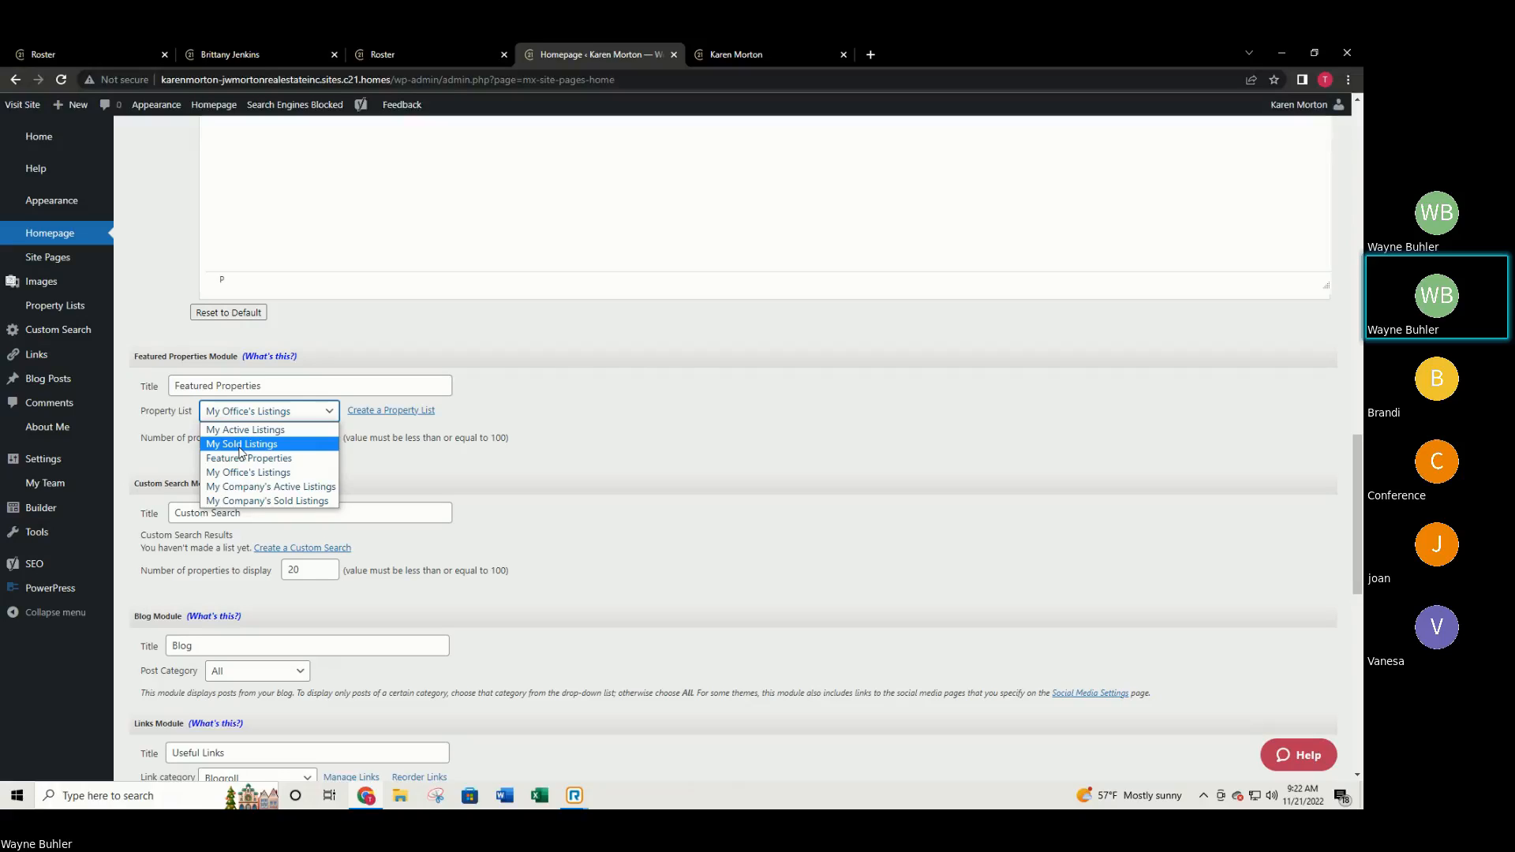
# Set the Featured Properties module to My Sold Listings and retitle it 'MY RESULTS'.
pyautogui.click(241, 447)
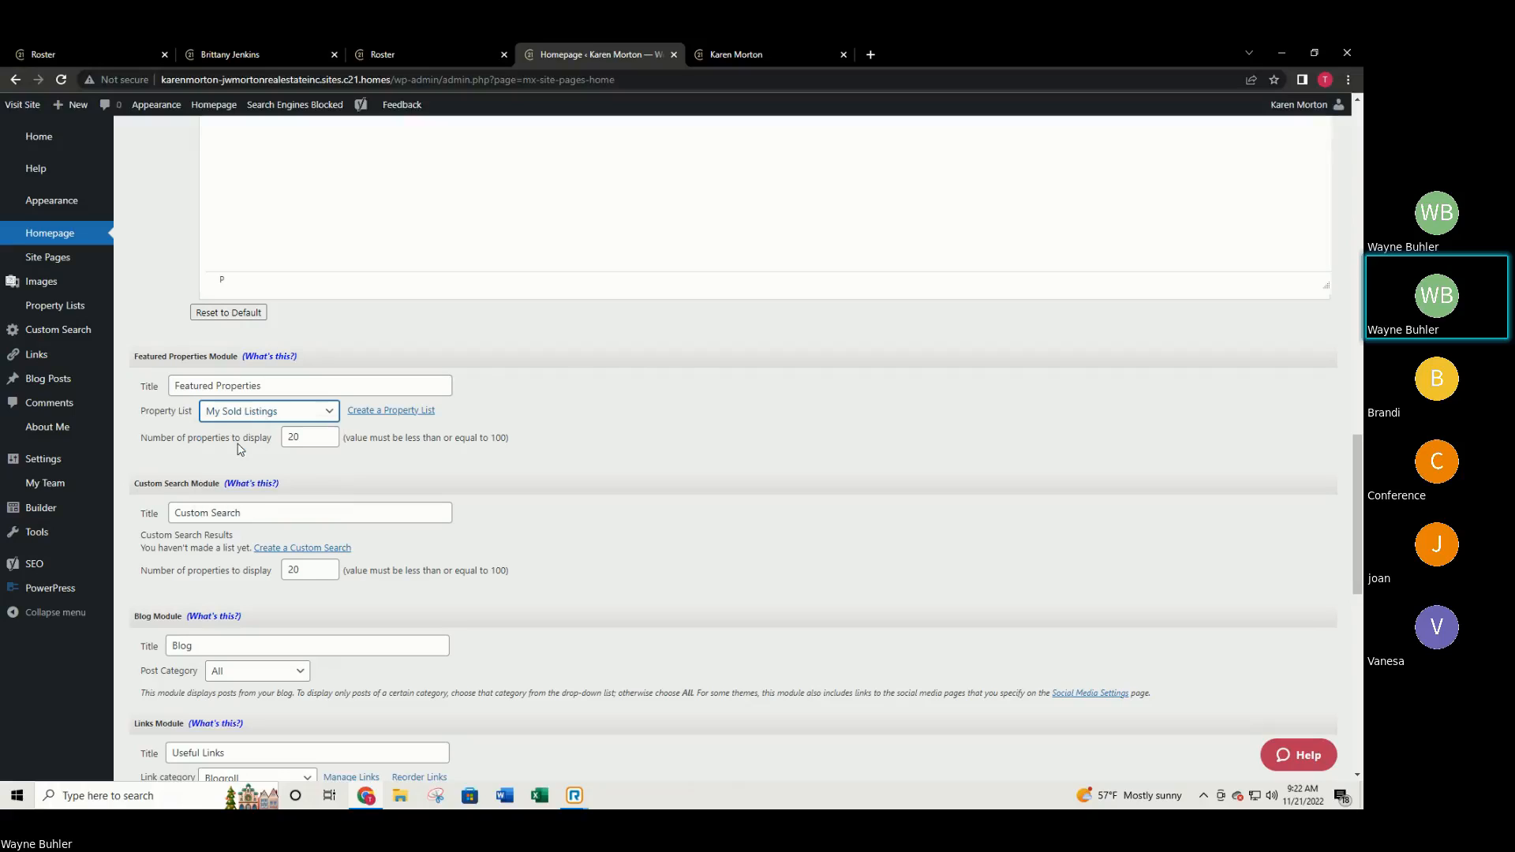
pyautogui.moveTo(278, 386); pyautogui.dragTo(156, 350)
pyautogui.moveTo(109, 353)
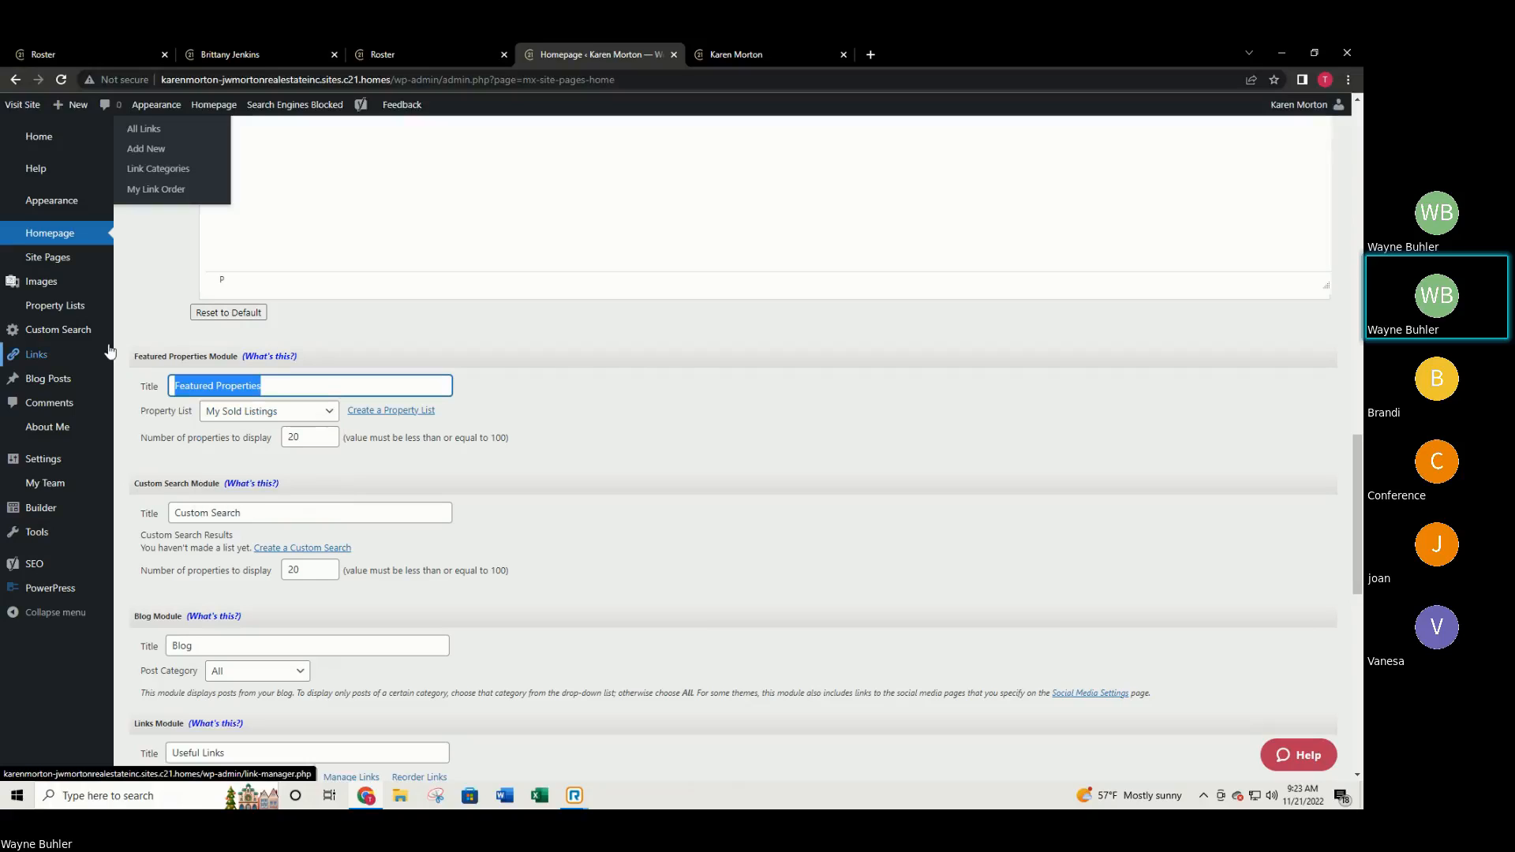
pyautogui.press('BackSpace')
pyautogui.write('My reu')
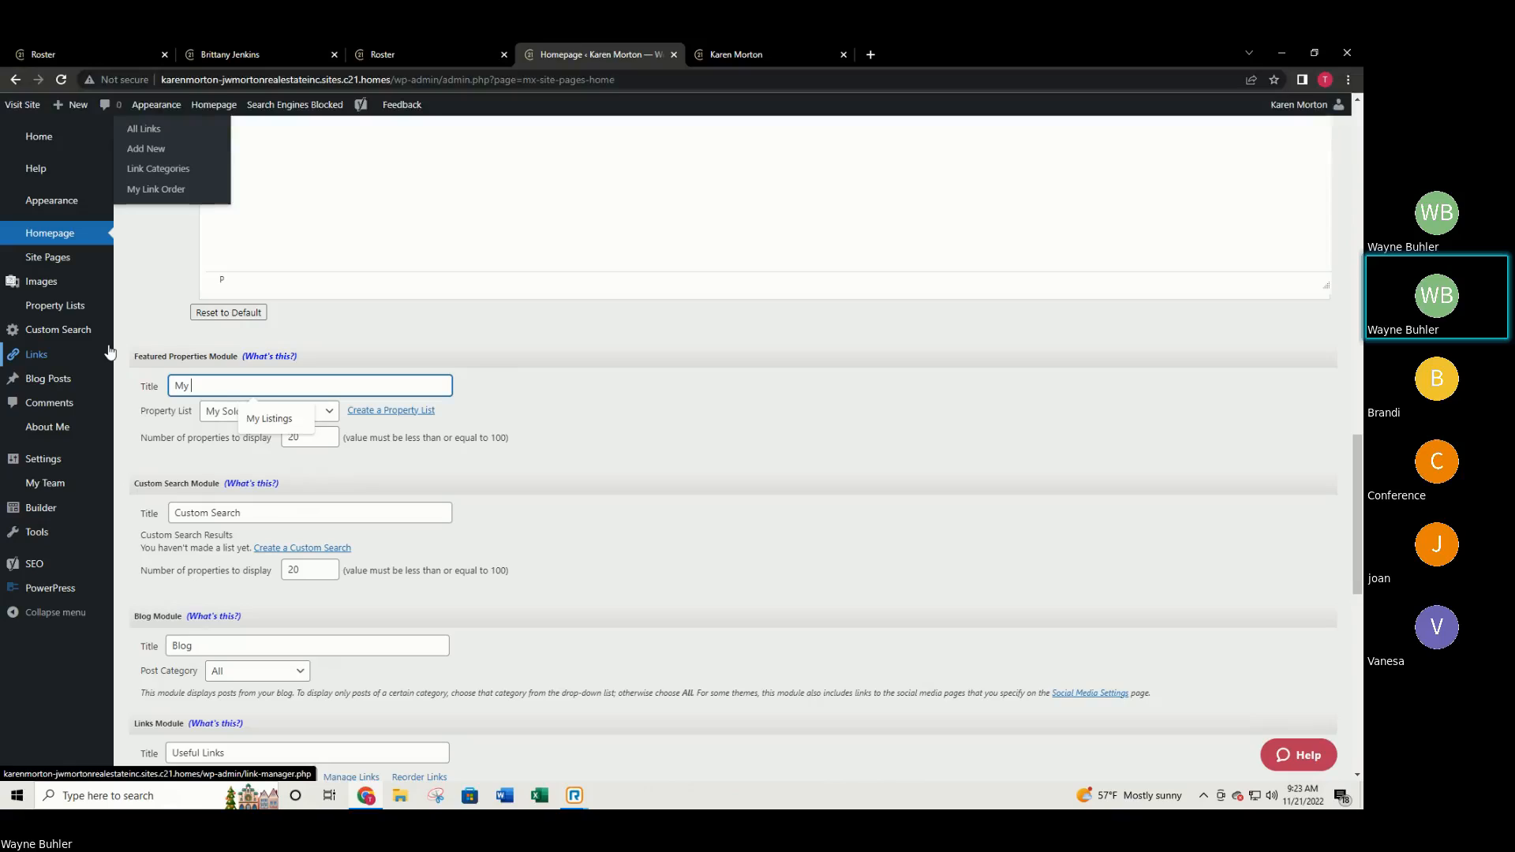
pyautogui.press('BackSpace')
pyautogui.press('BackSpace')
pyautogui.press('BackSpace')
pyautogui.press('BackSpace')
pyautogui.press('BackSpace')
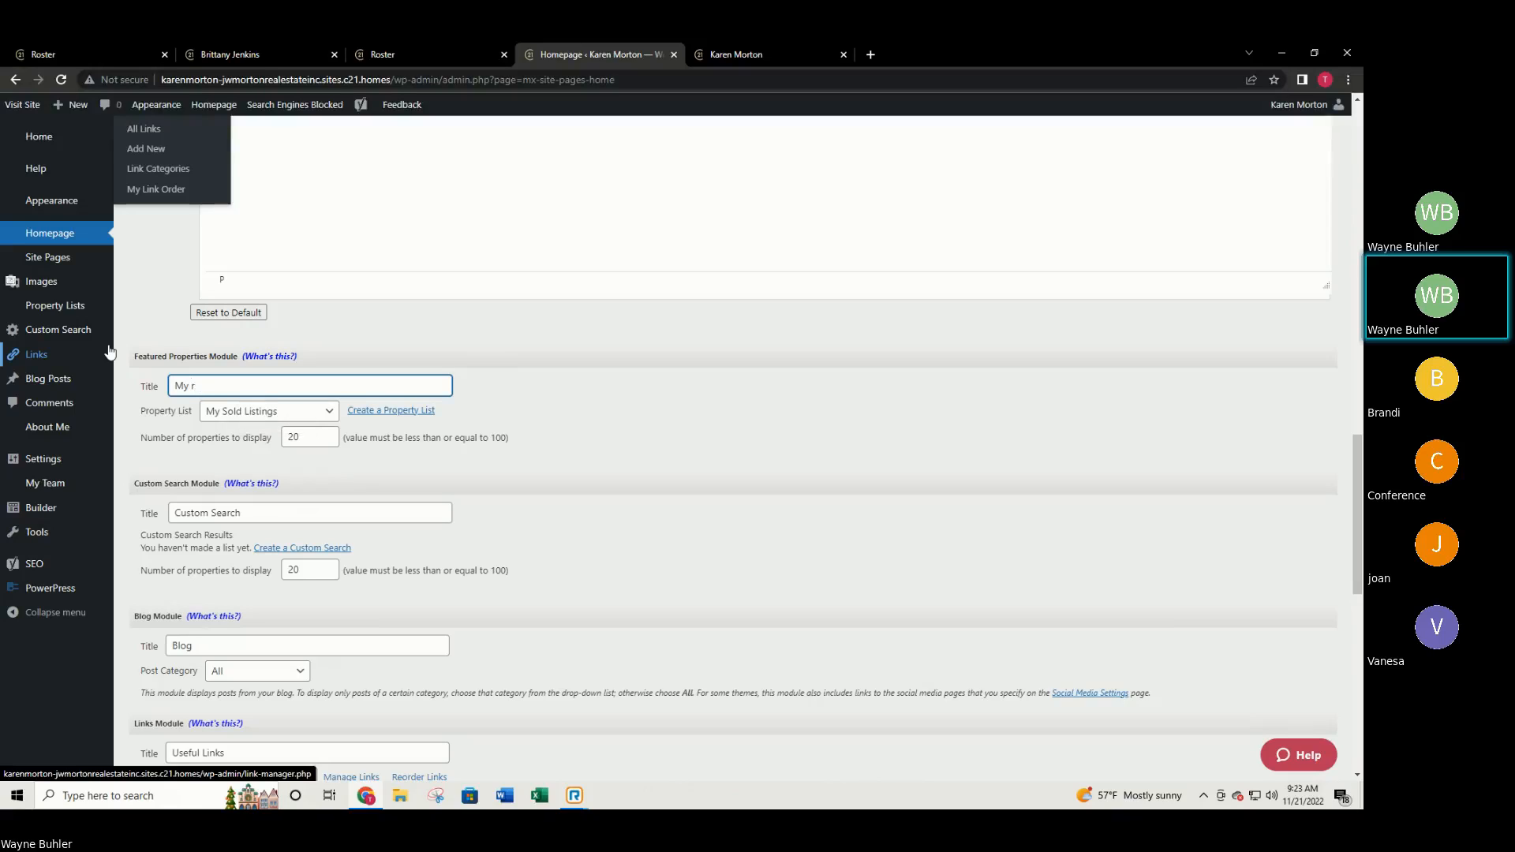
pyautogui.write('Y RESULTS')
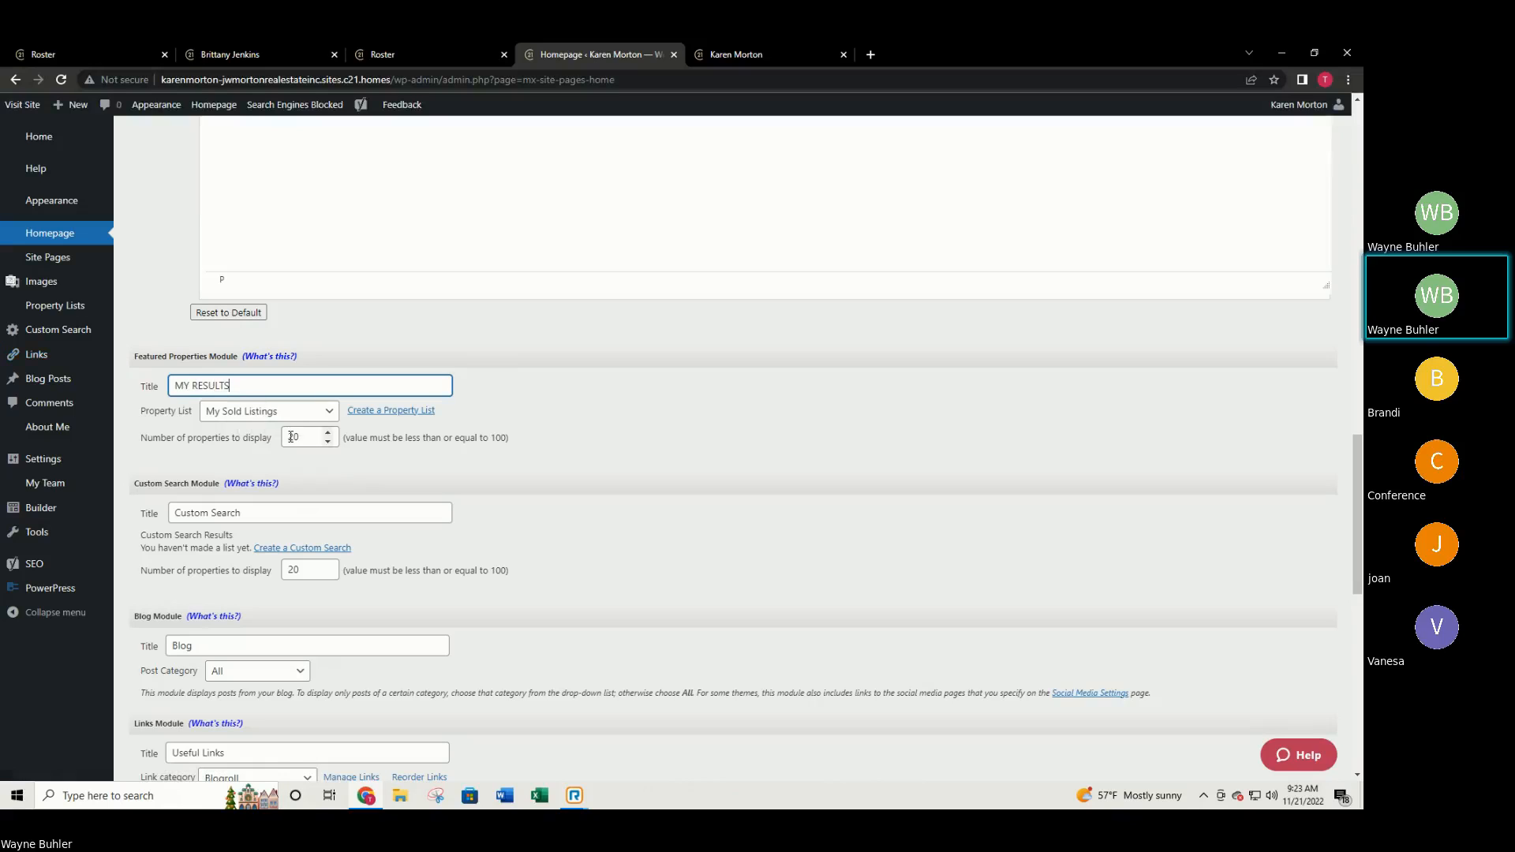
# View another agent's live website for comparison.
pyautogui.scroll(-1, 420, 495)
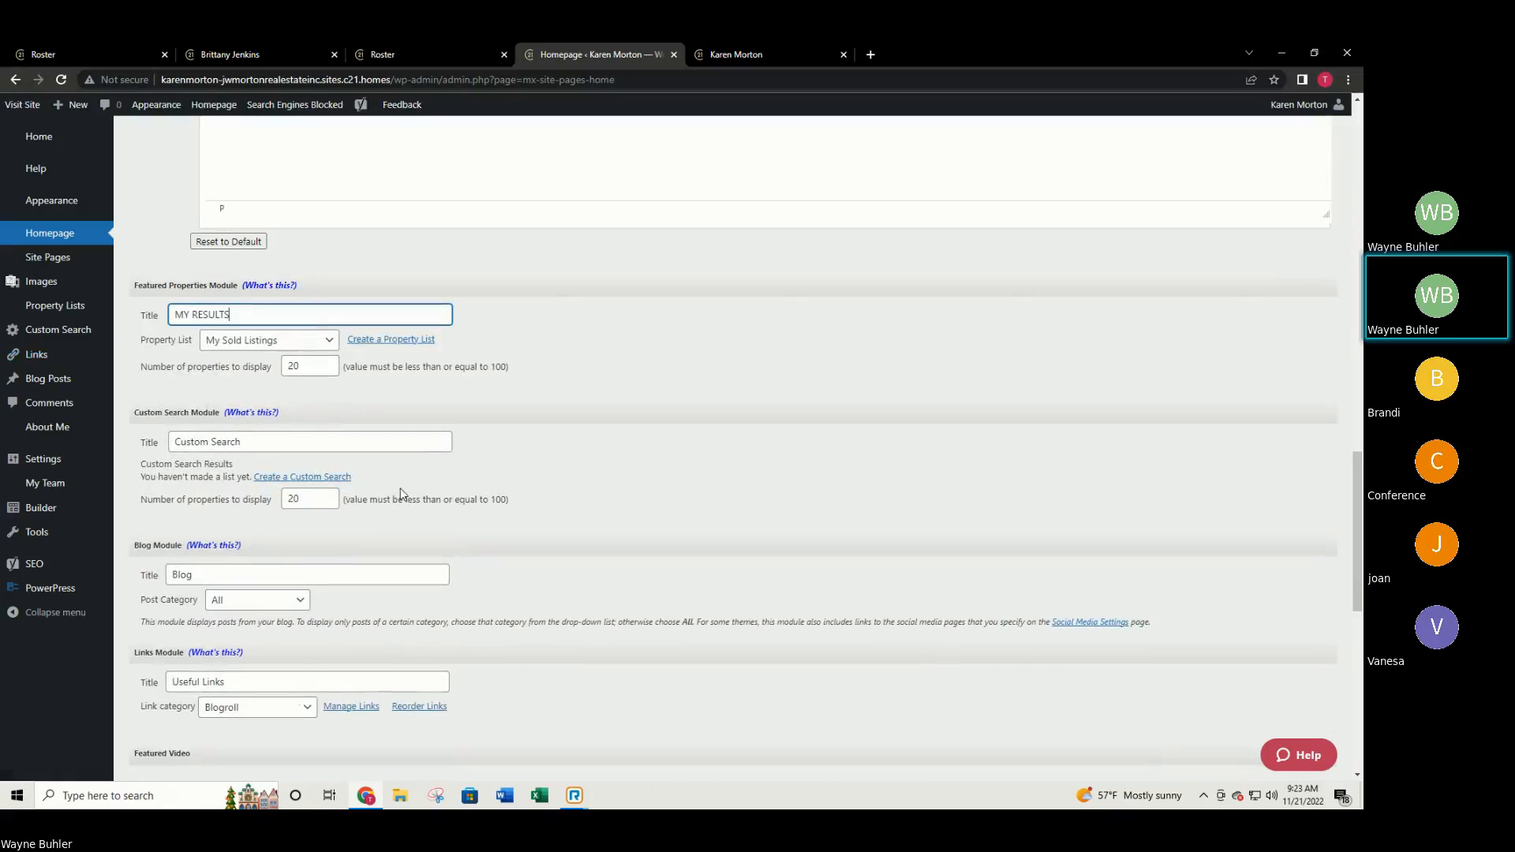
pyautogui.scroll(-1, 377, 476)
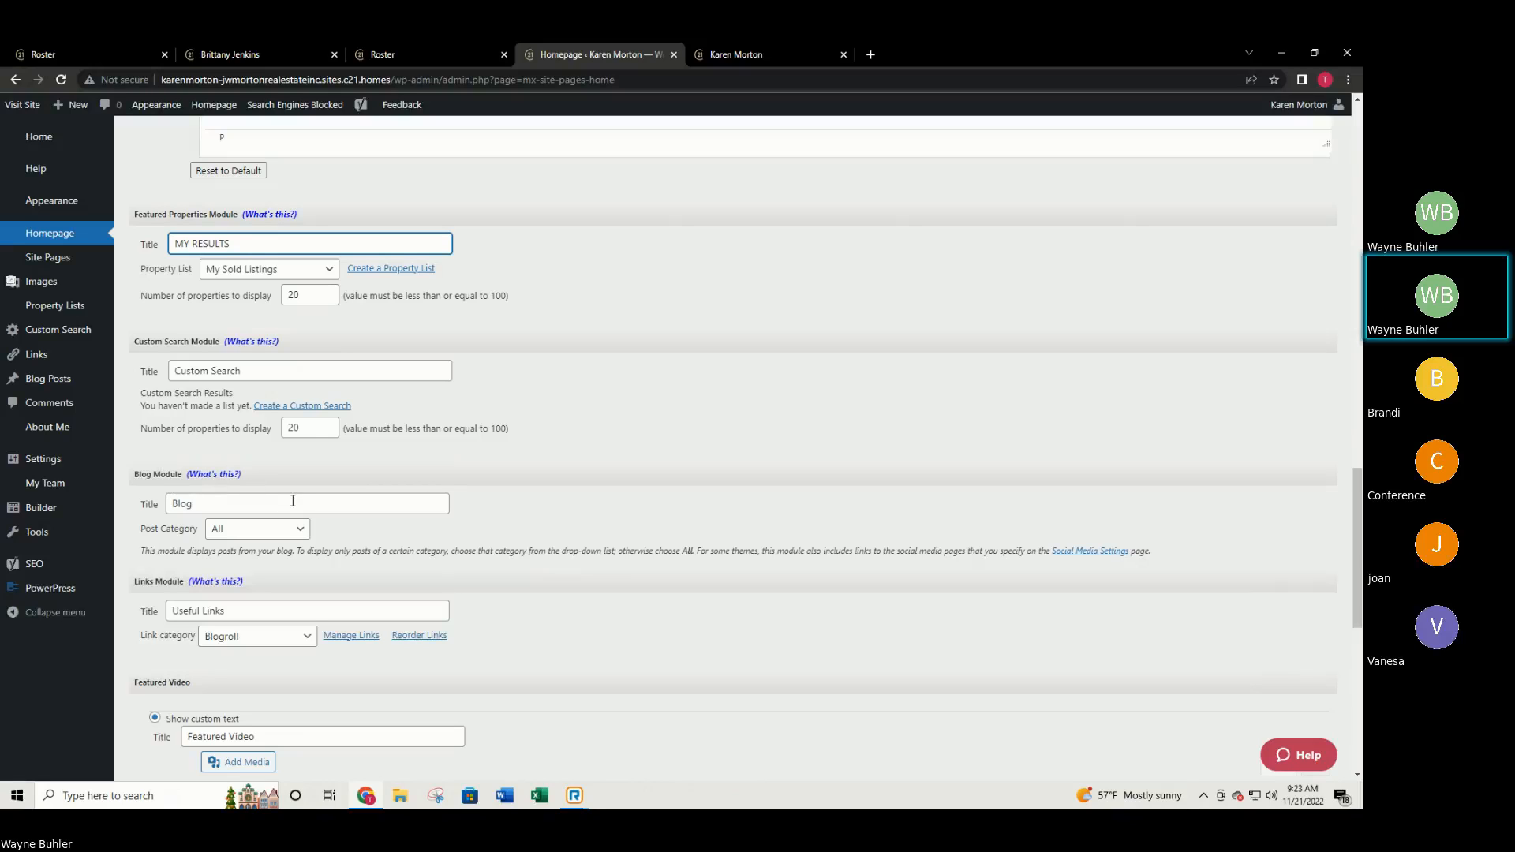
pyautogui.scroll(-1, 289, 499)
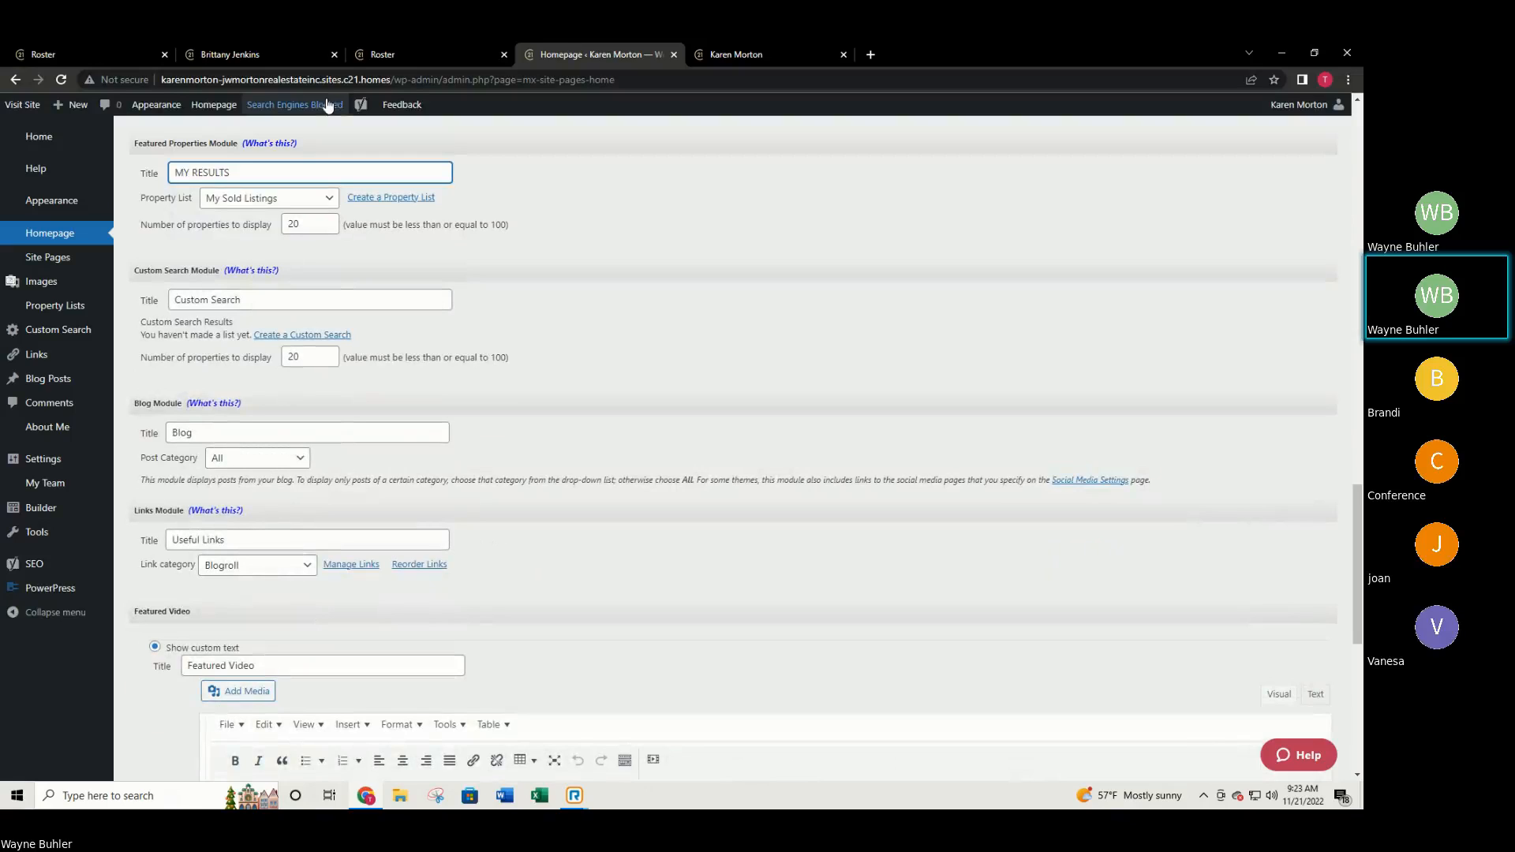
pyautogui.click(264, 53)
pyautogui.scroll(-5, 519, 334)
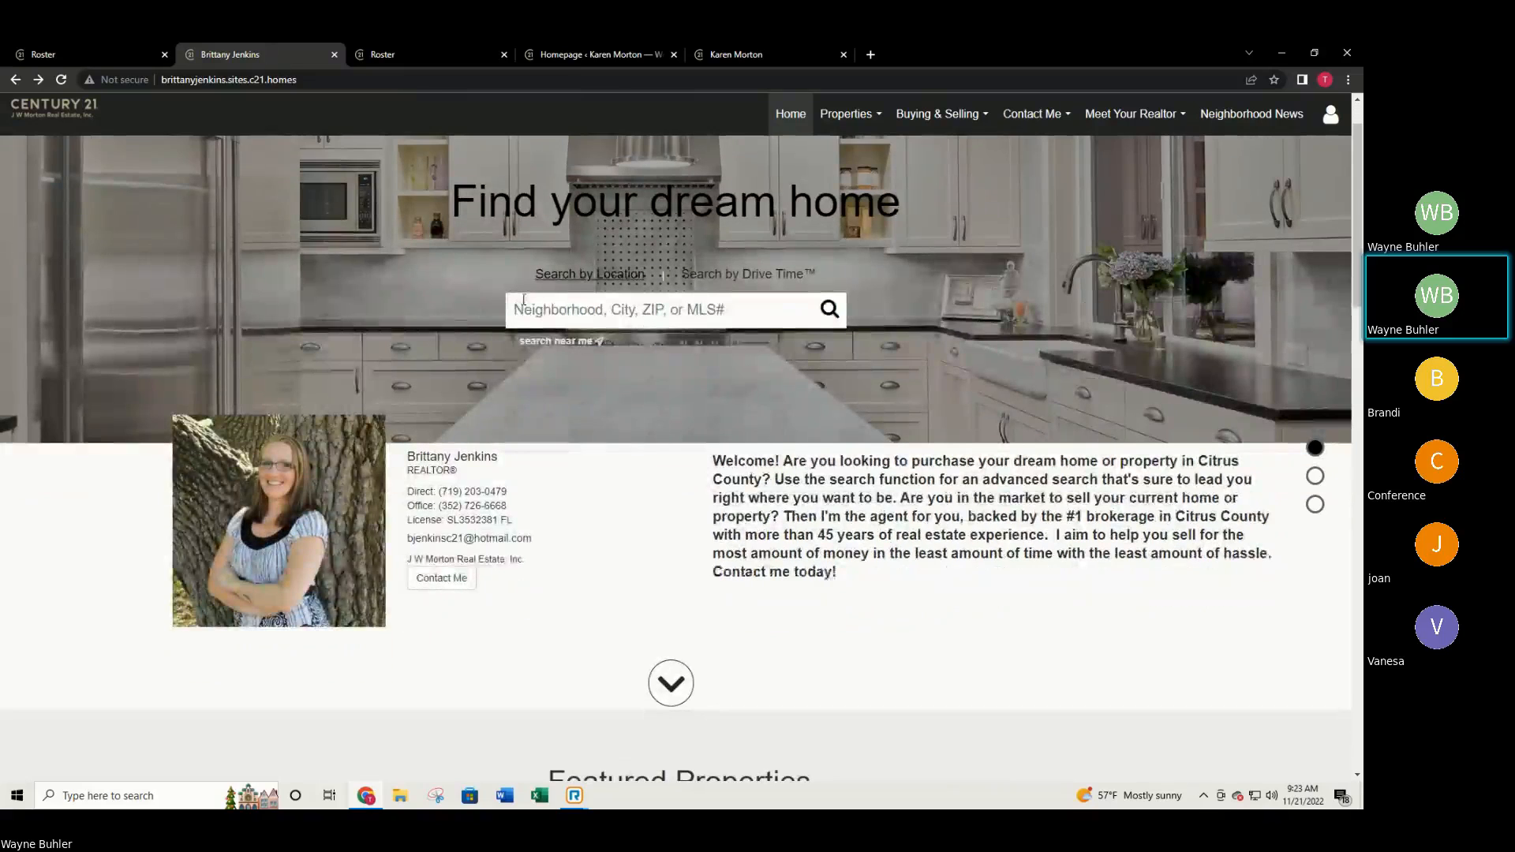
pyautogui.scroll(-2, 519, 334)
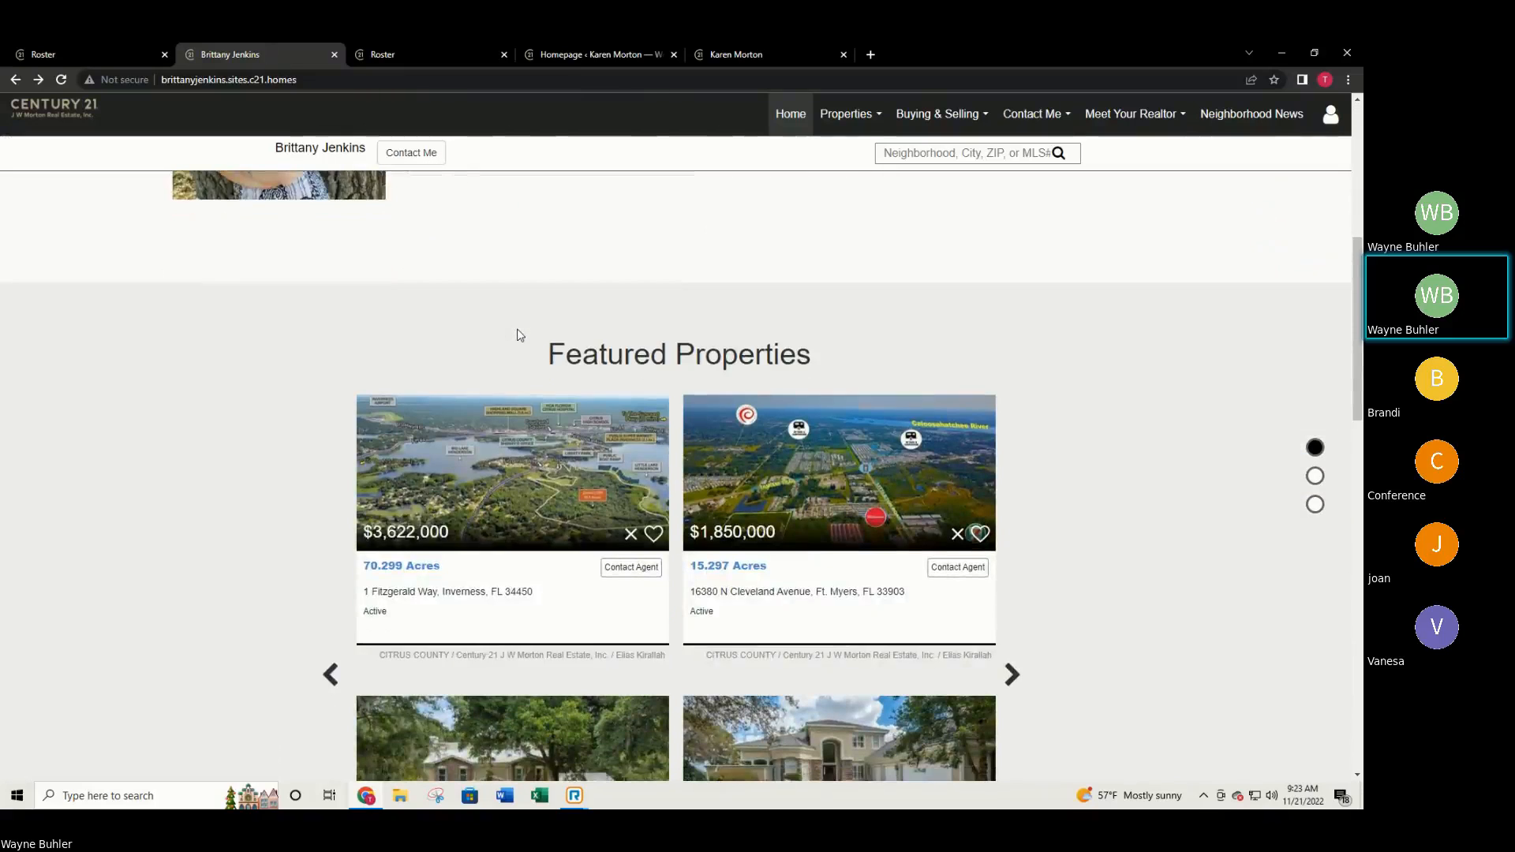
pyautogui.scroll(-2, 328, 353)
pyautogui.scroll(-8, 328, 352)
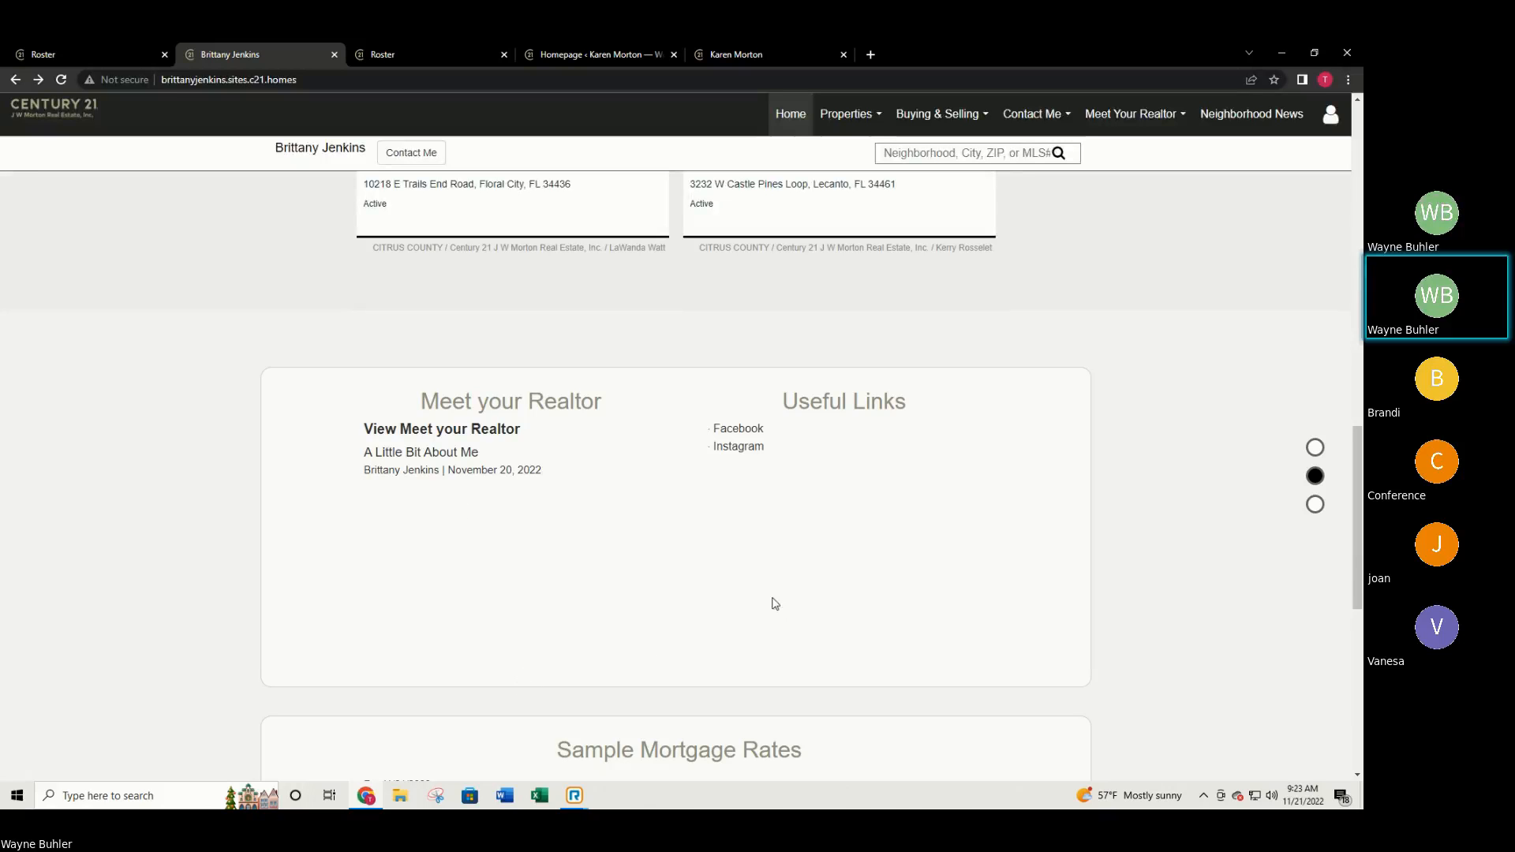
pyautogui.scroll(3, 769, 584)
pyautogui.scroll(15, 760, 561)
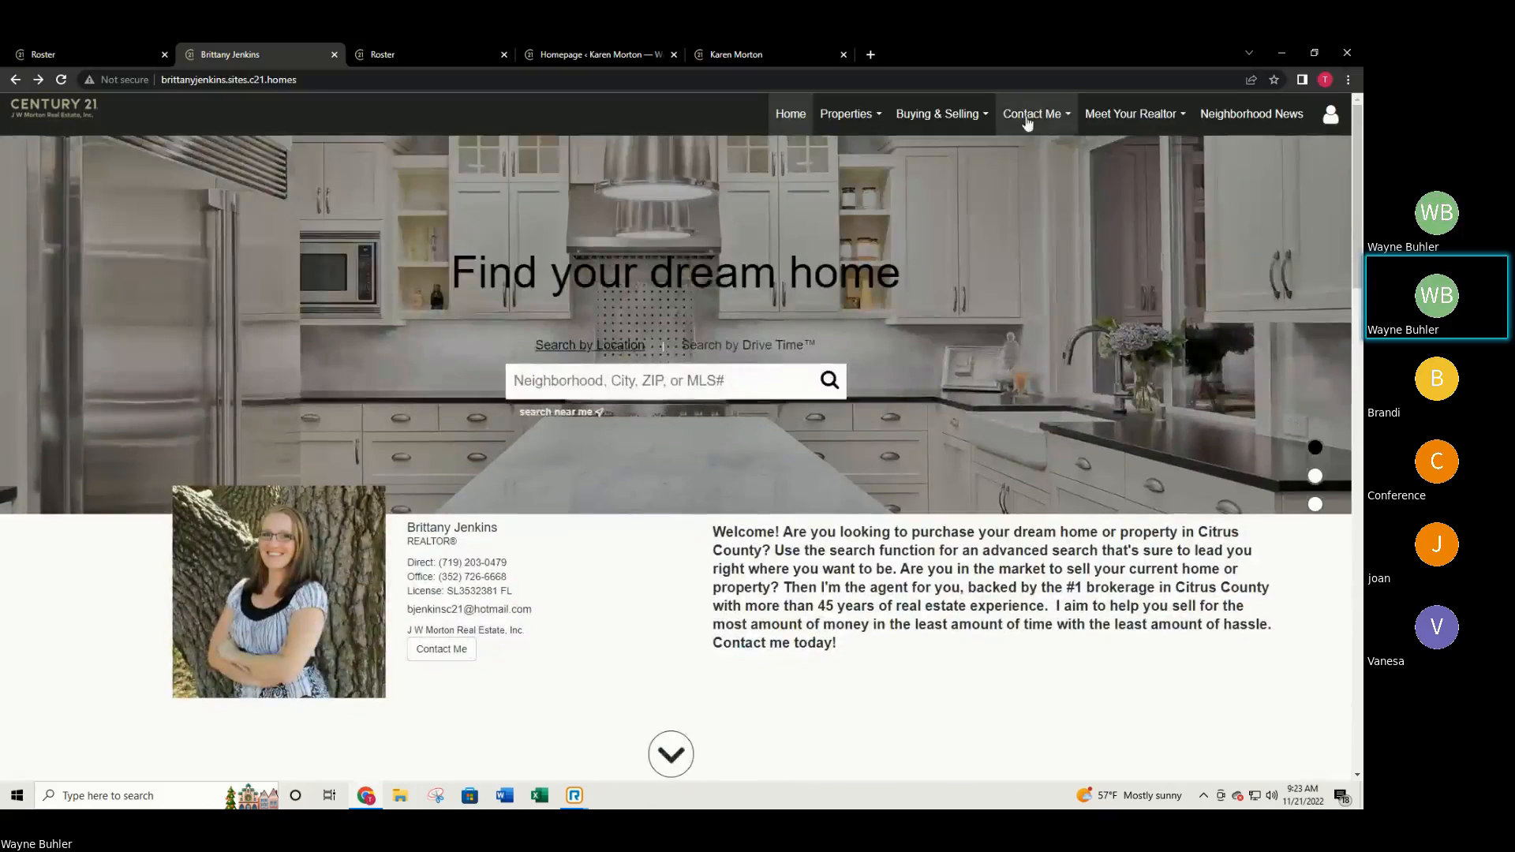
pyautogui.moveTo(1036, 110)
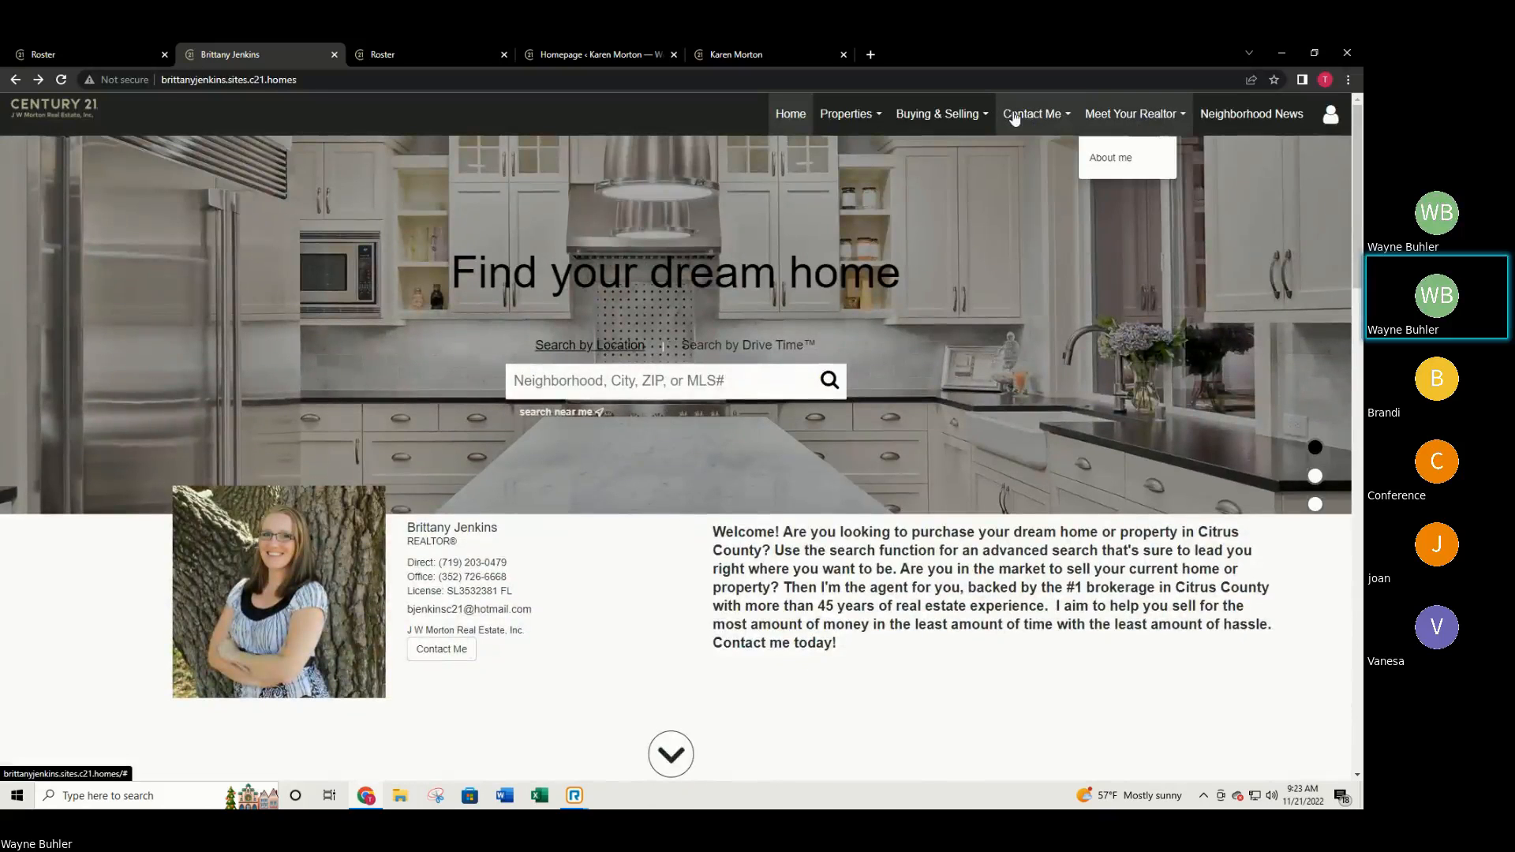
pyautogui.moveTo(961, 115)
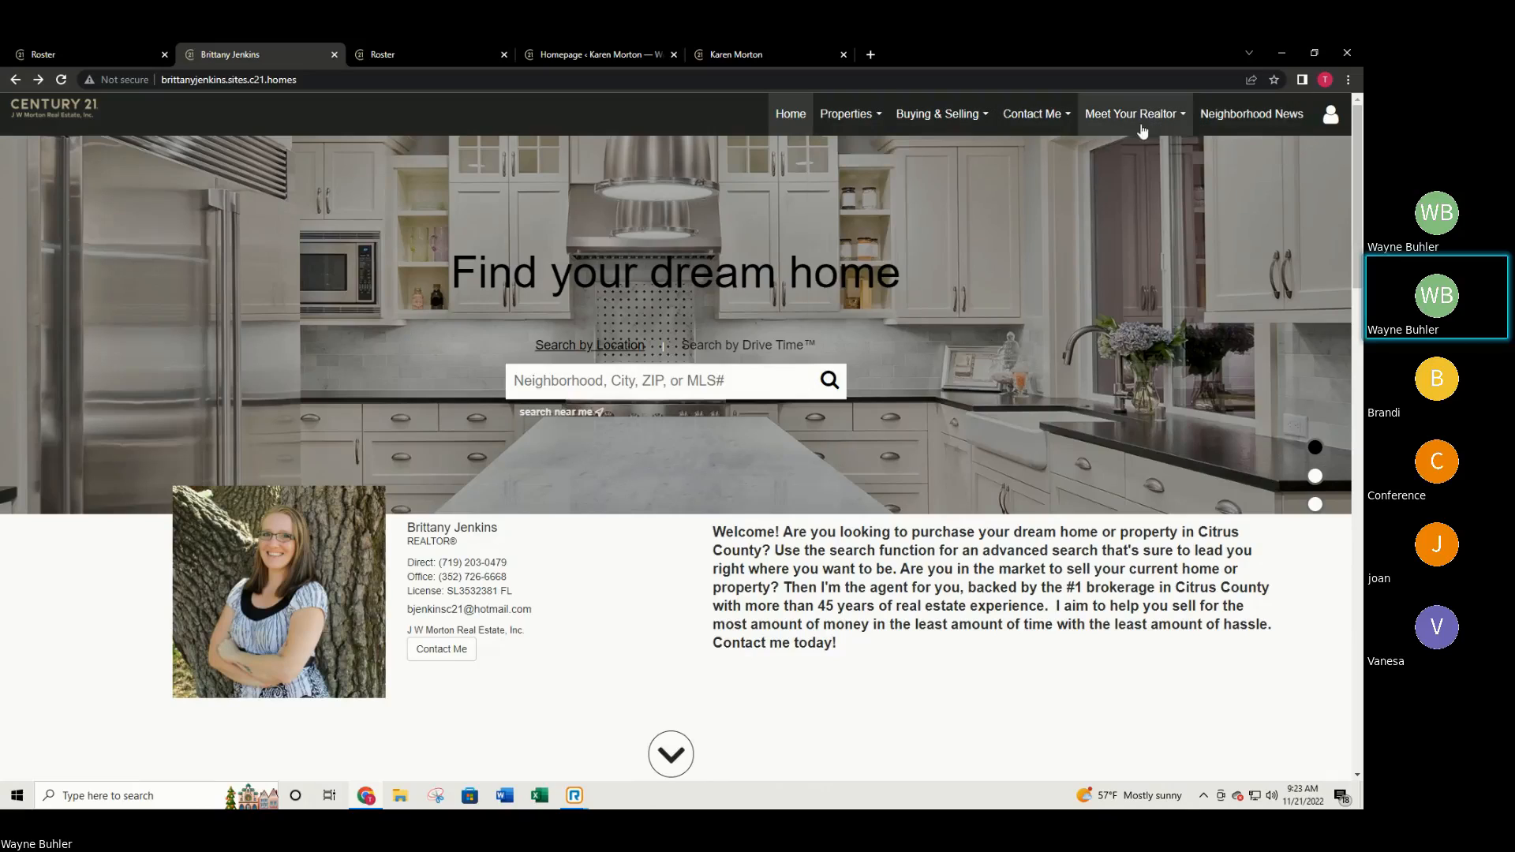
pyautogui.moveTo(1128, 125)
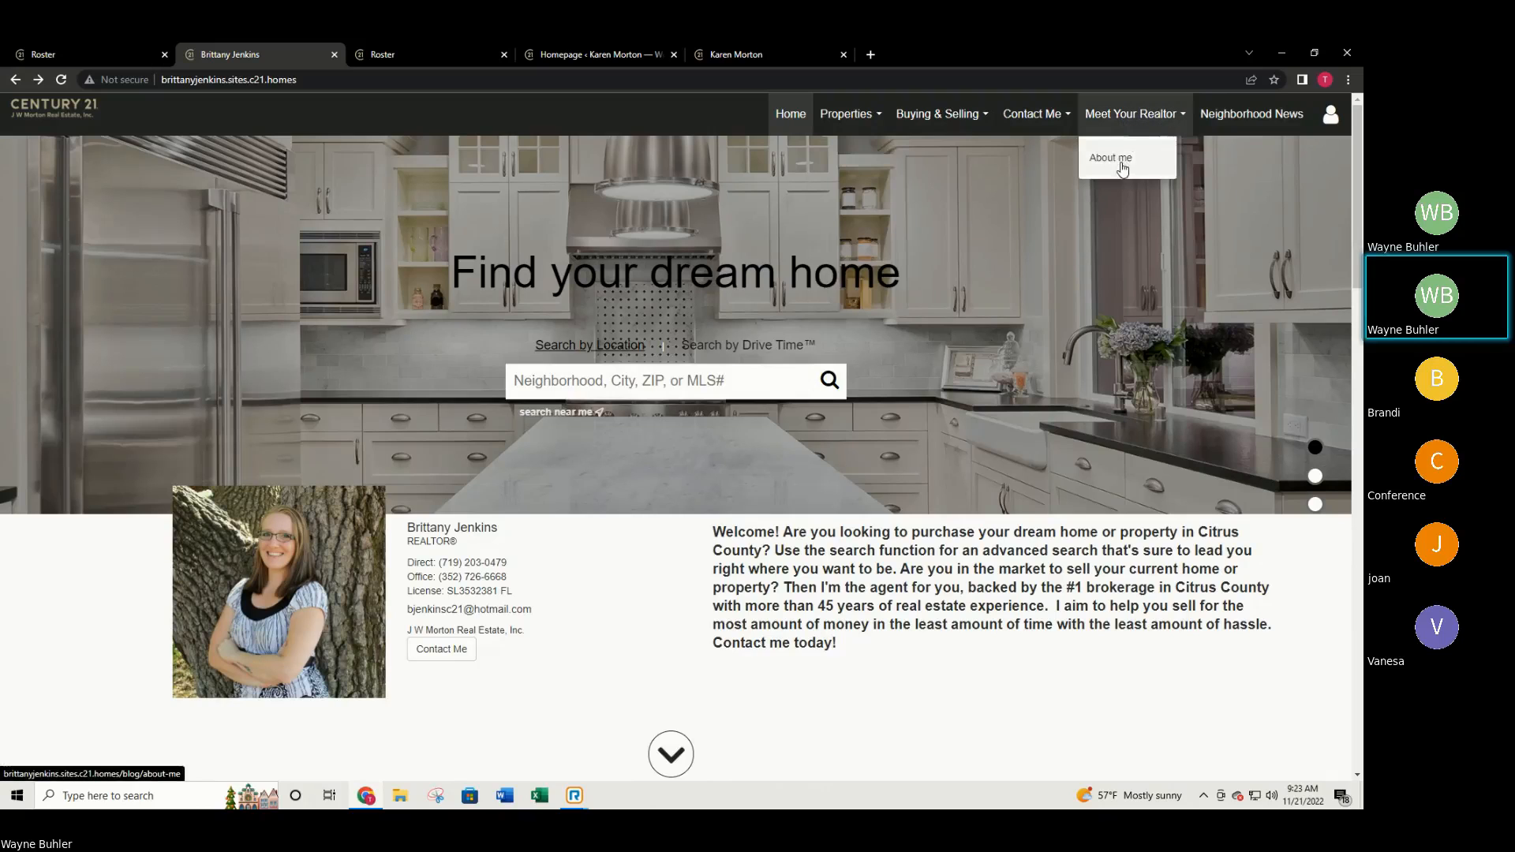
pyautogui.click(1117, 158)
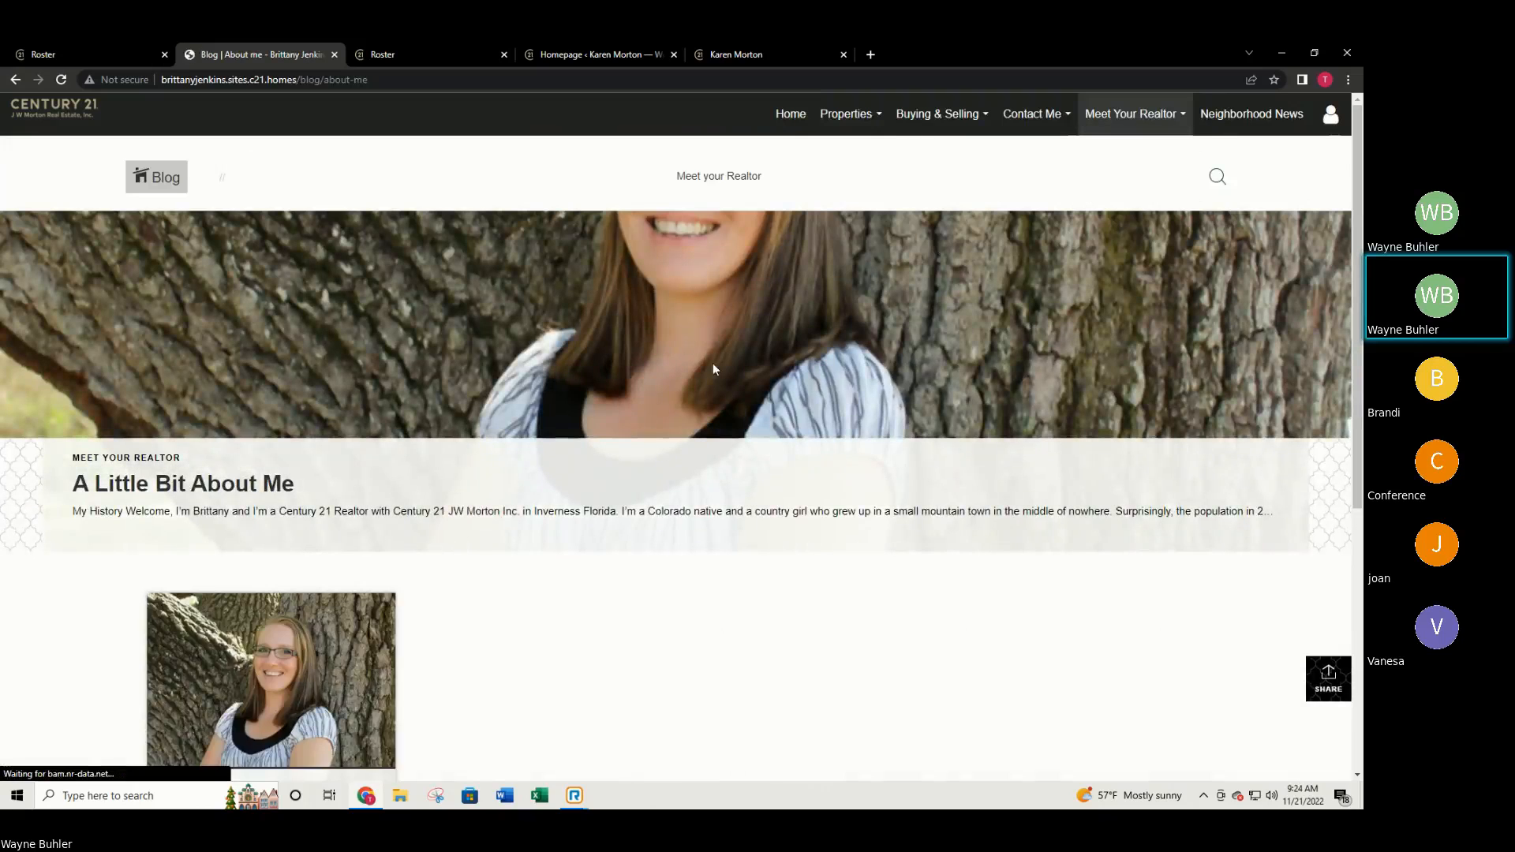
pyautogui.scroll(-3, 702, 395)
pyautogui.scroll(3, 676, 452)
pyautogui.scroll(-3, 407, 261)
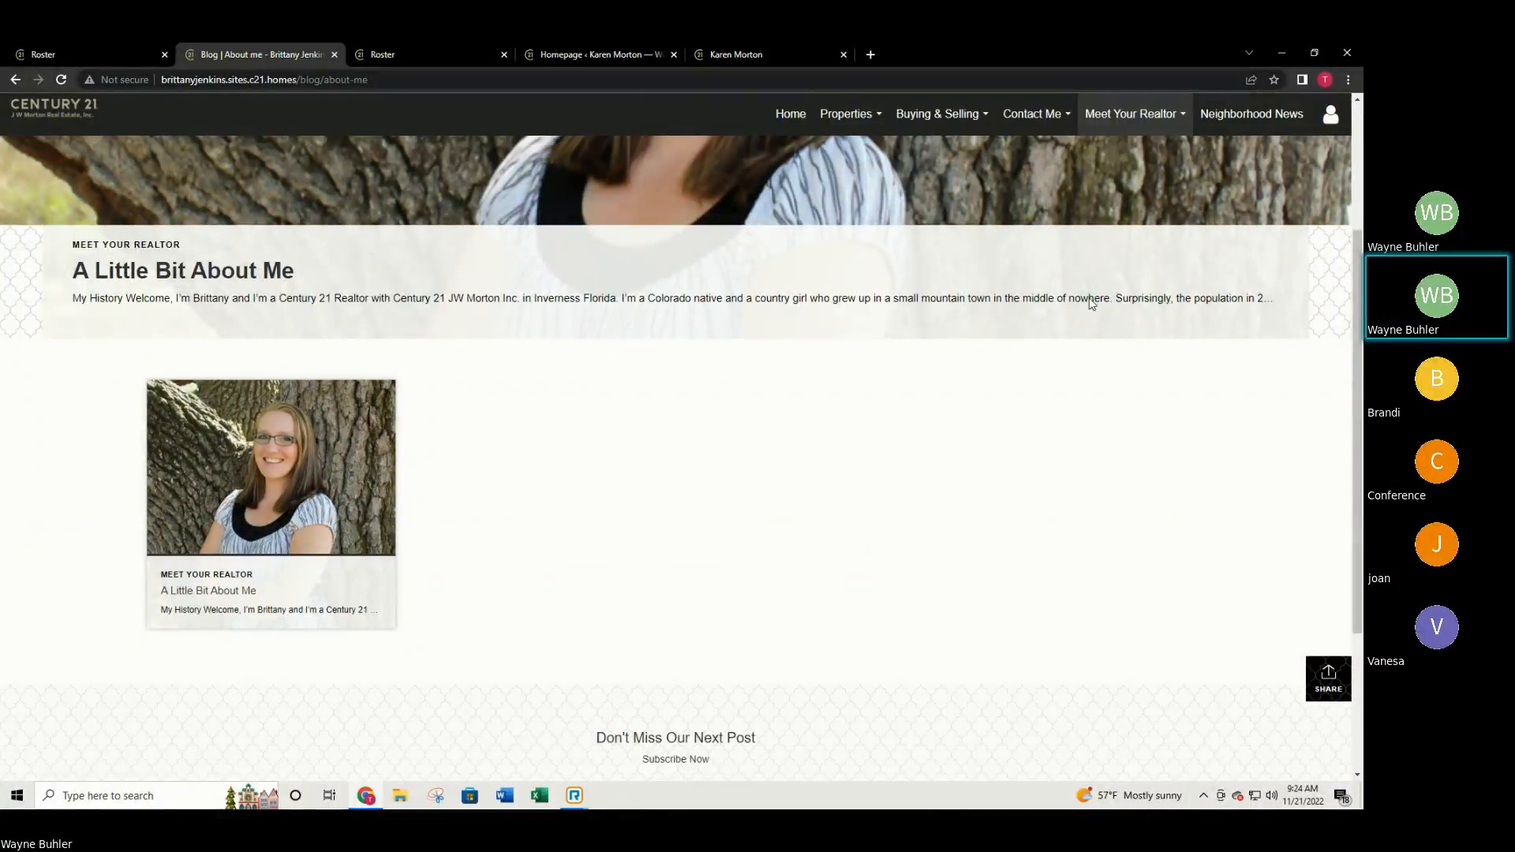
pyautogui.scroll(-2, 872, 291)
pyautogui.scroll(-1, 805, 342)
pyautogui.scroll(5, 651, 384)
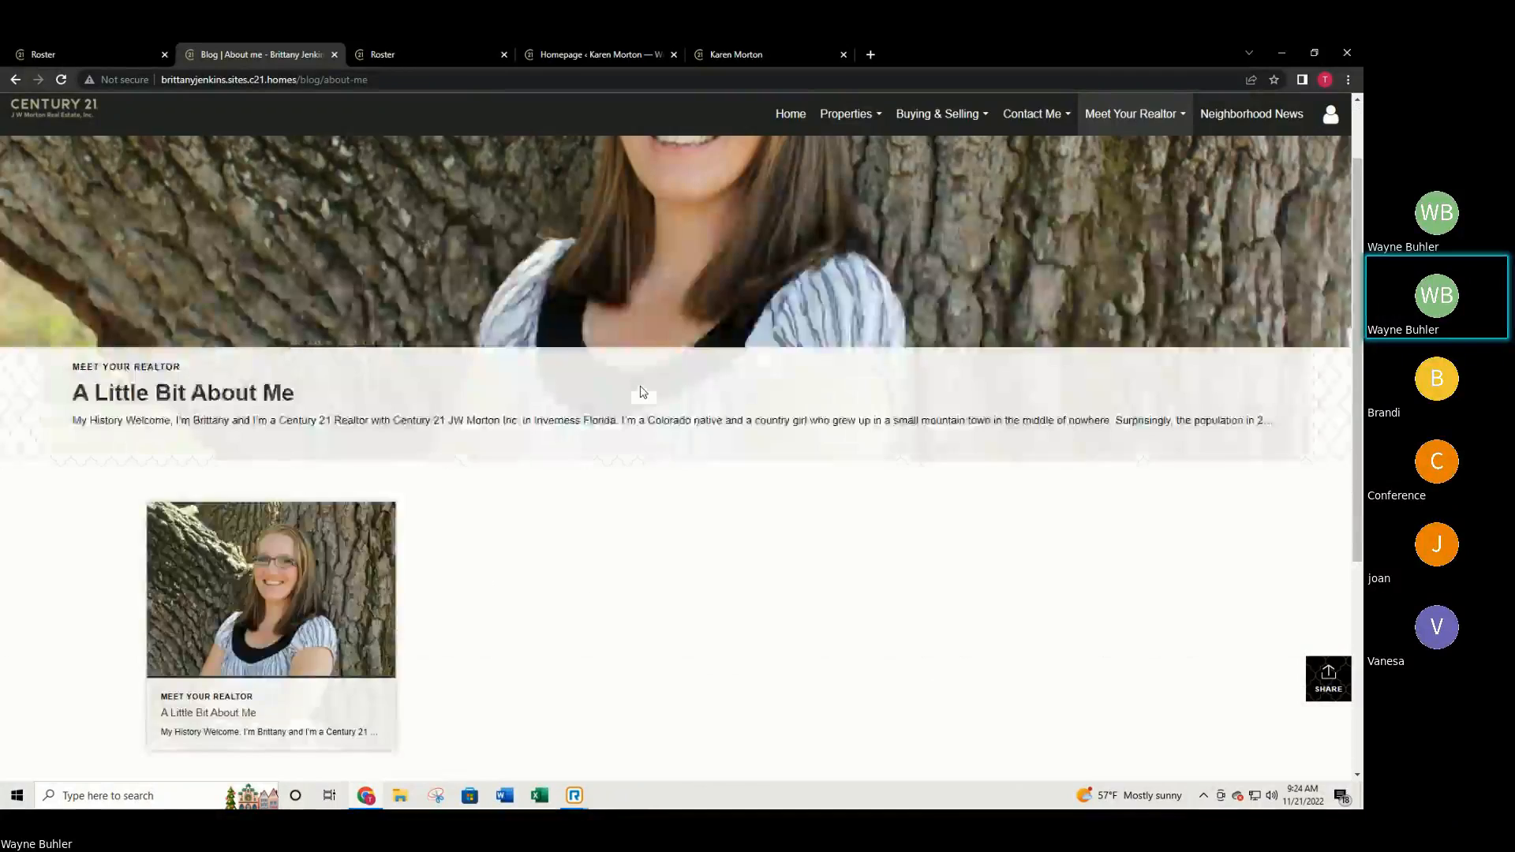
pyautogui.scroll(-2, 335, 478)
pyautogui.click(248, 503)
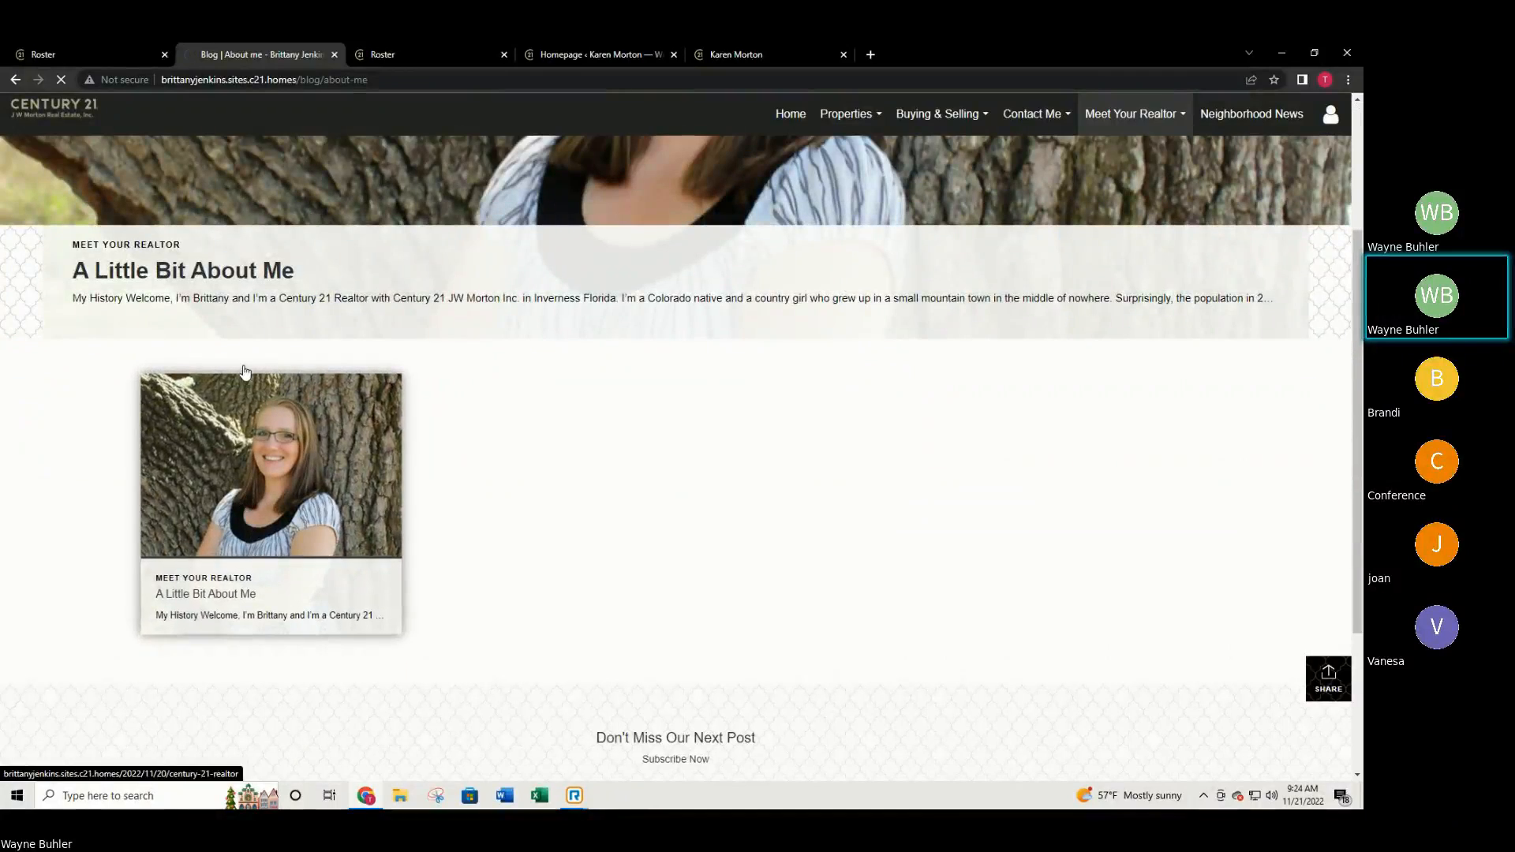
pyautogui.scroll(-3, 726, 376)
pyautogui.scroll(-5, 765, 404)
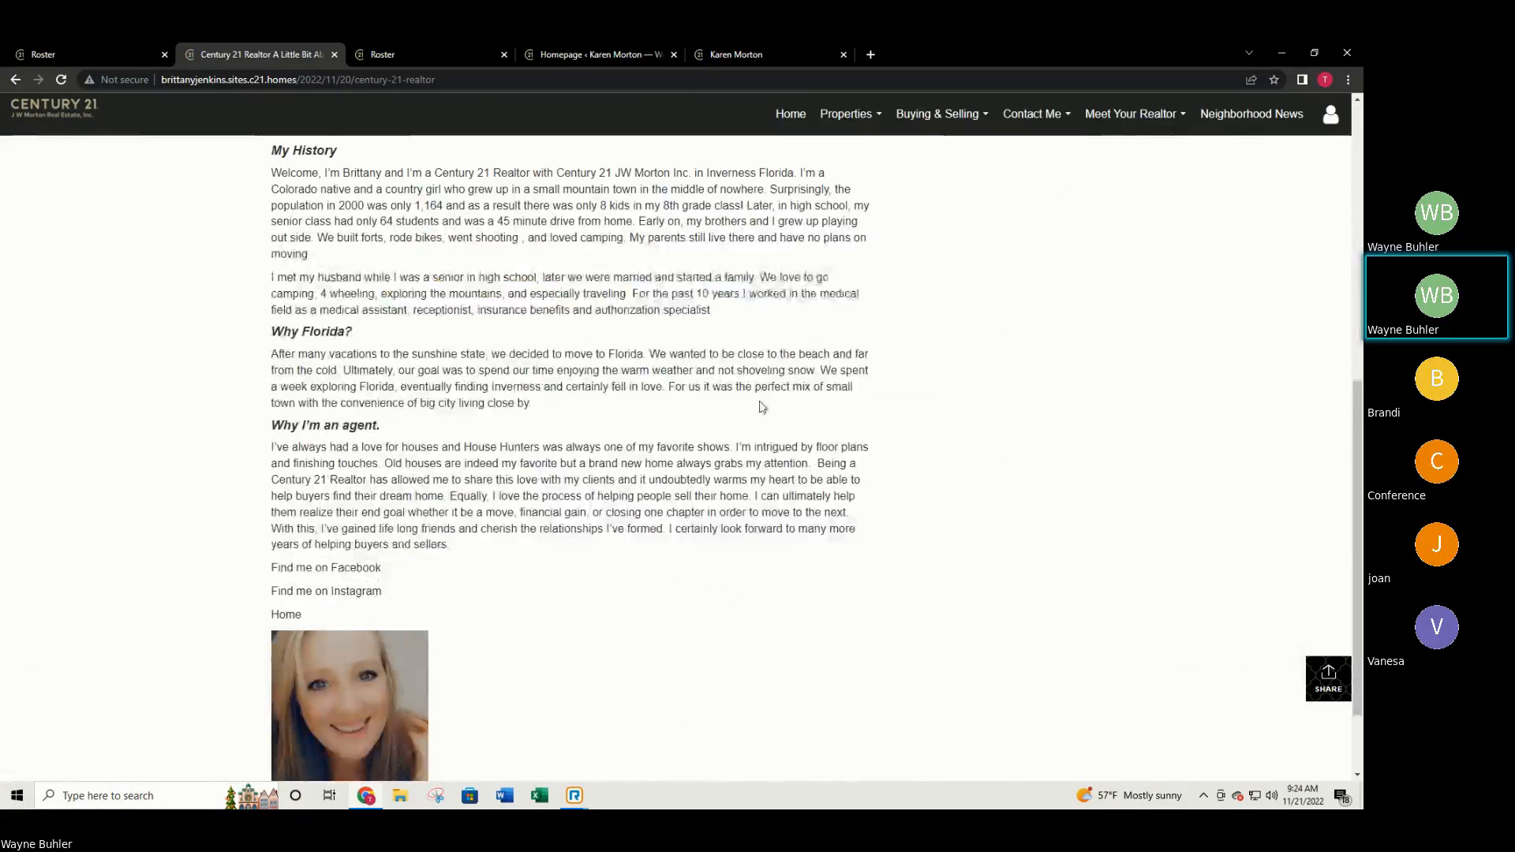
pyautogui.scroll(8, 593, 293)
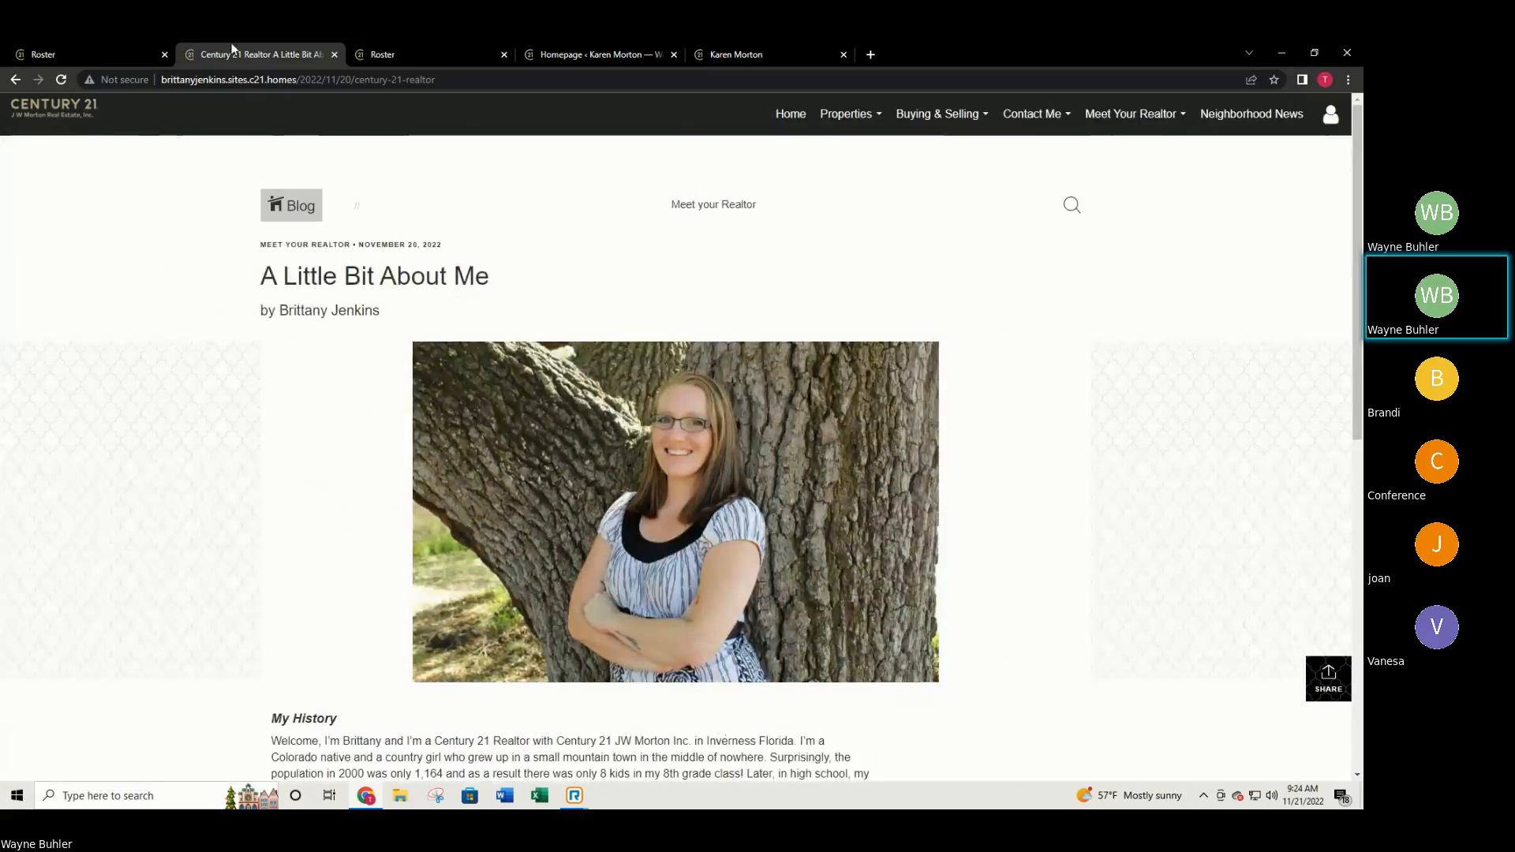
pyautogui.click(13, 79)
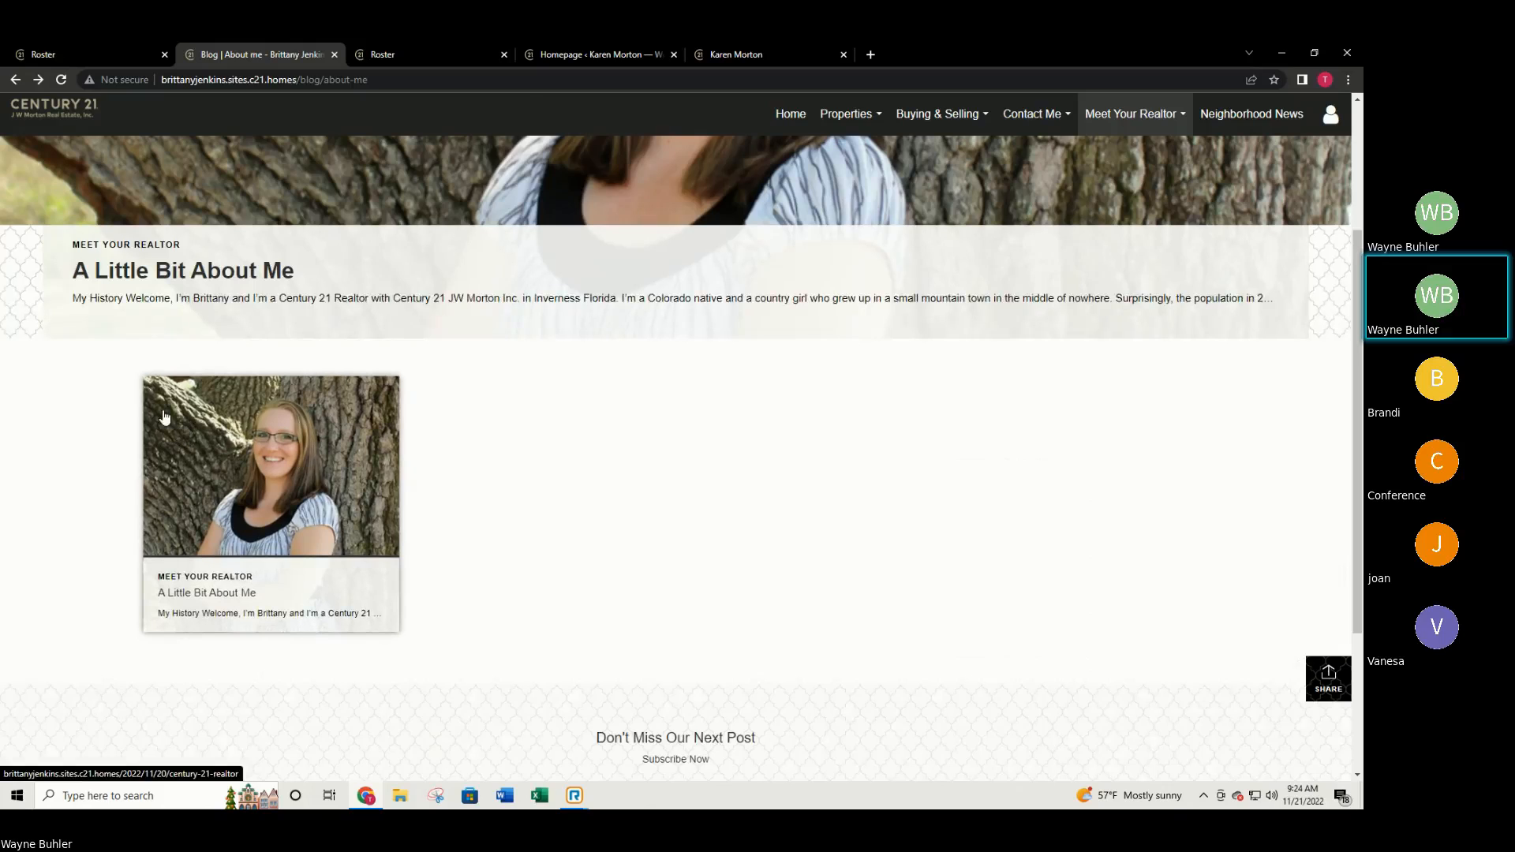
pyautogui.click(566, 53)
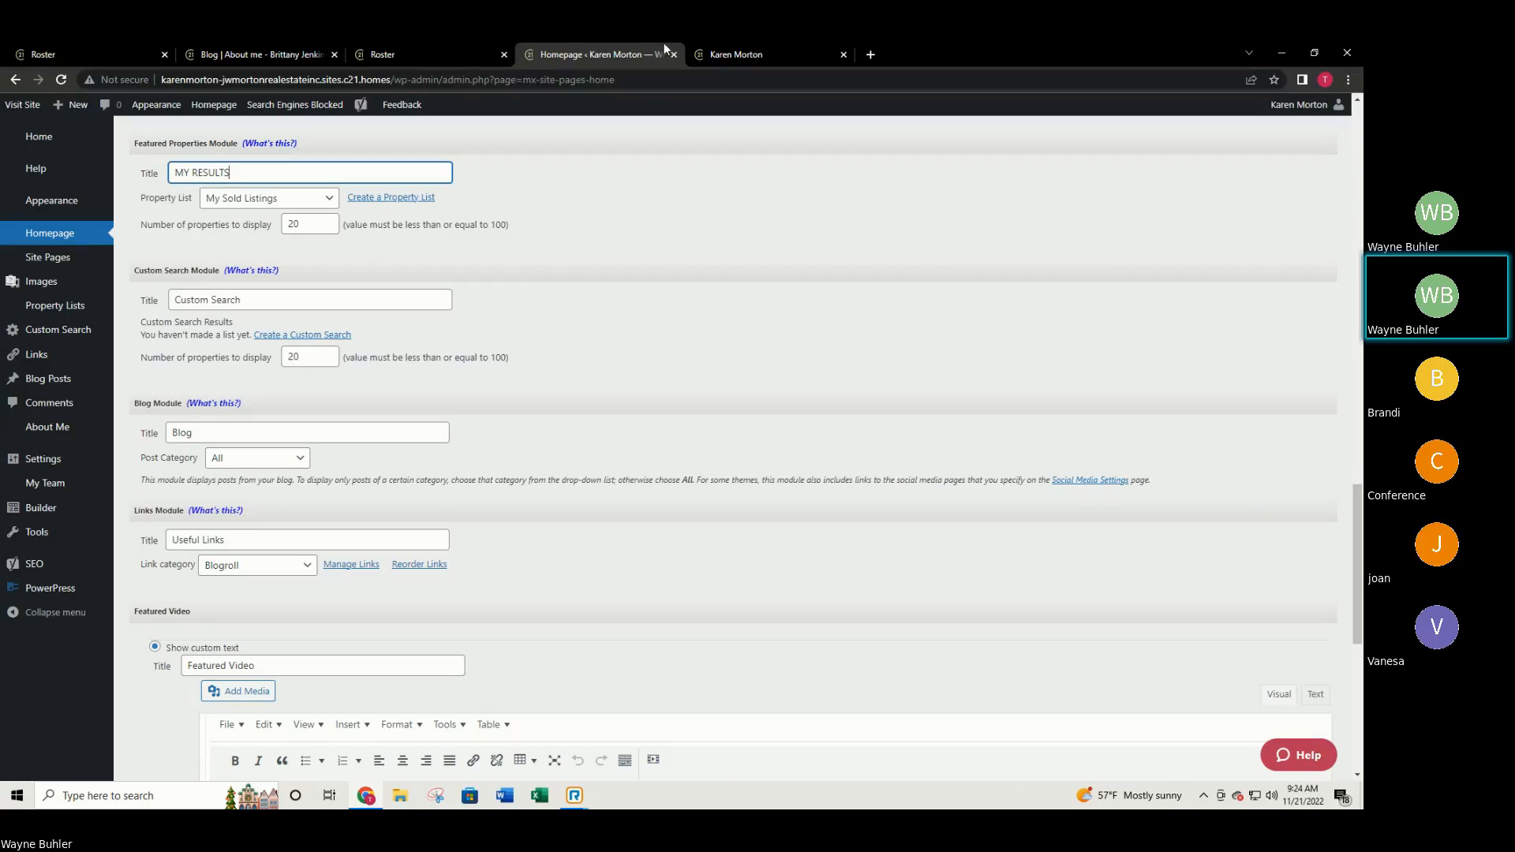
pyautogui.click(314, 46)
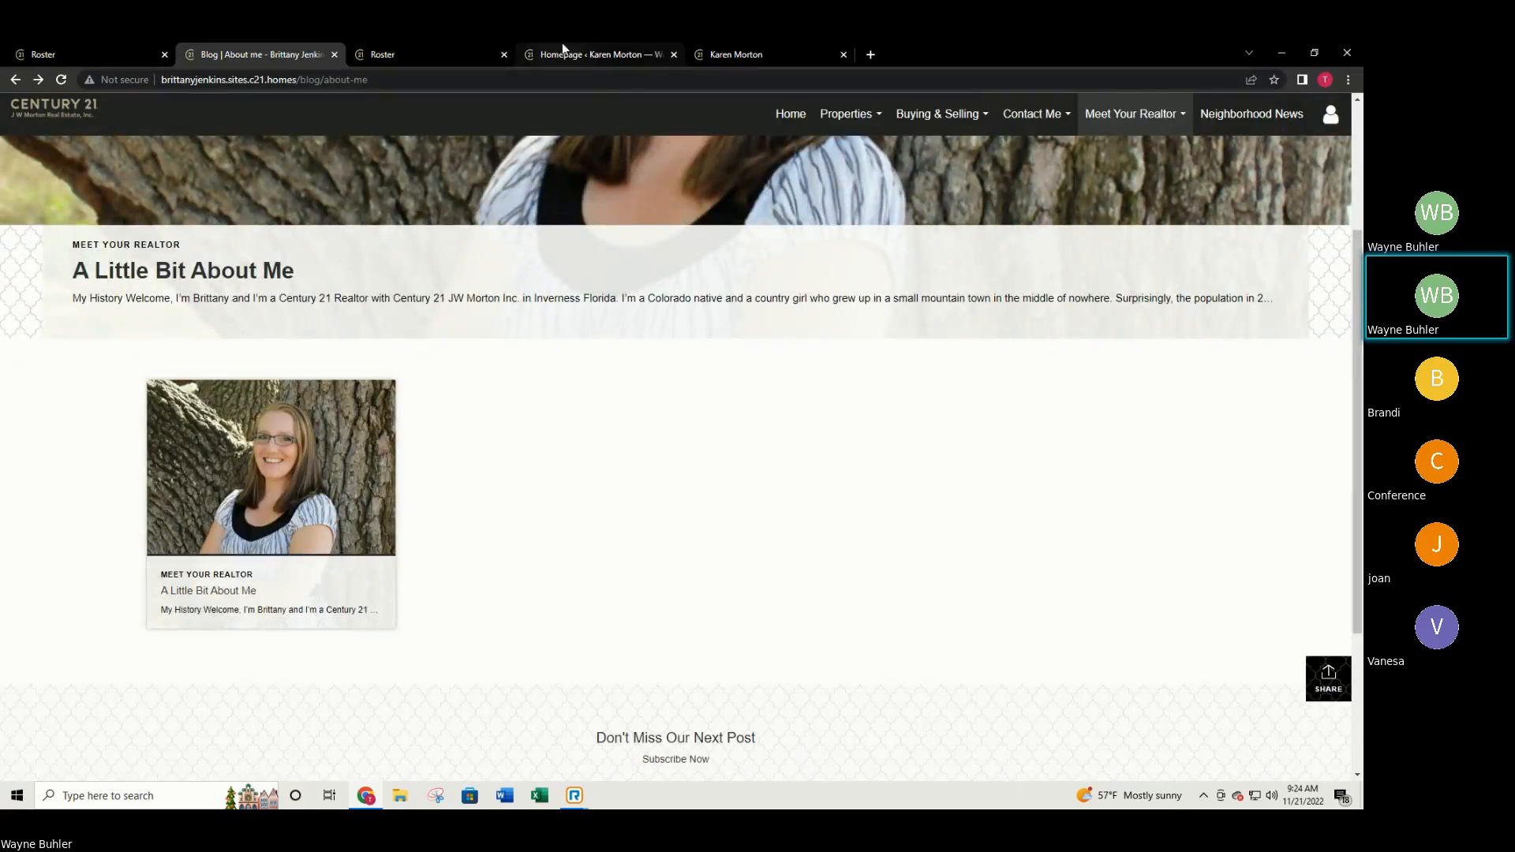
pyautogui.click(714, 55)
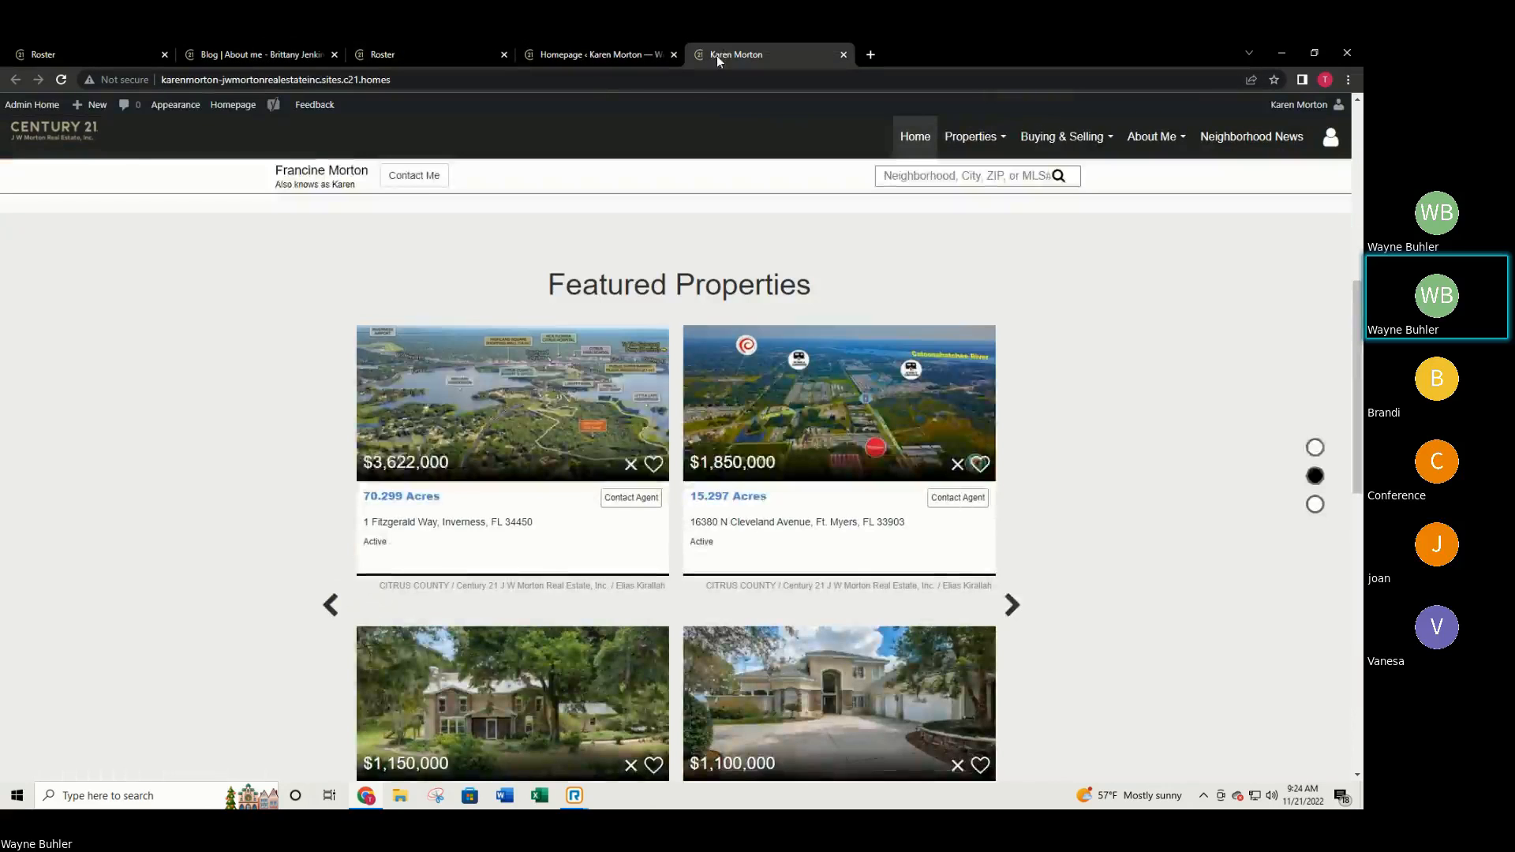
pyautogui.click(617, 55)
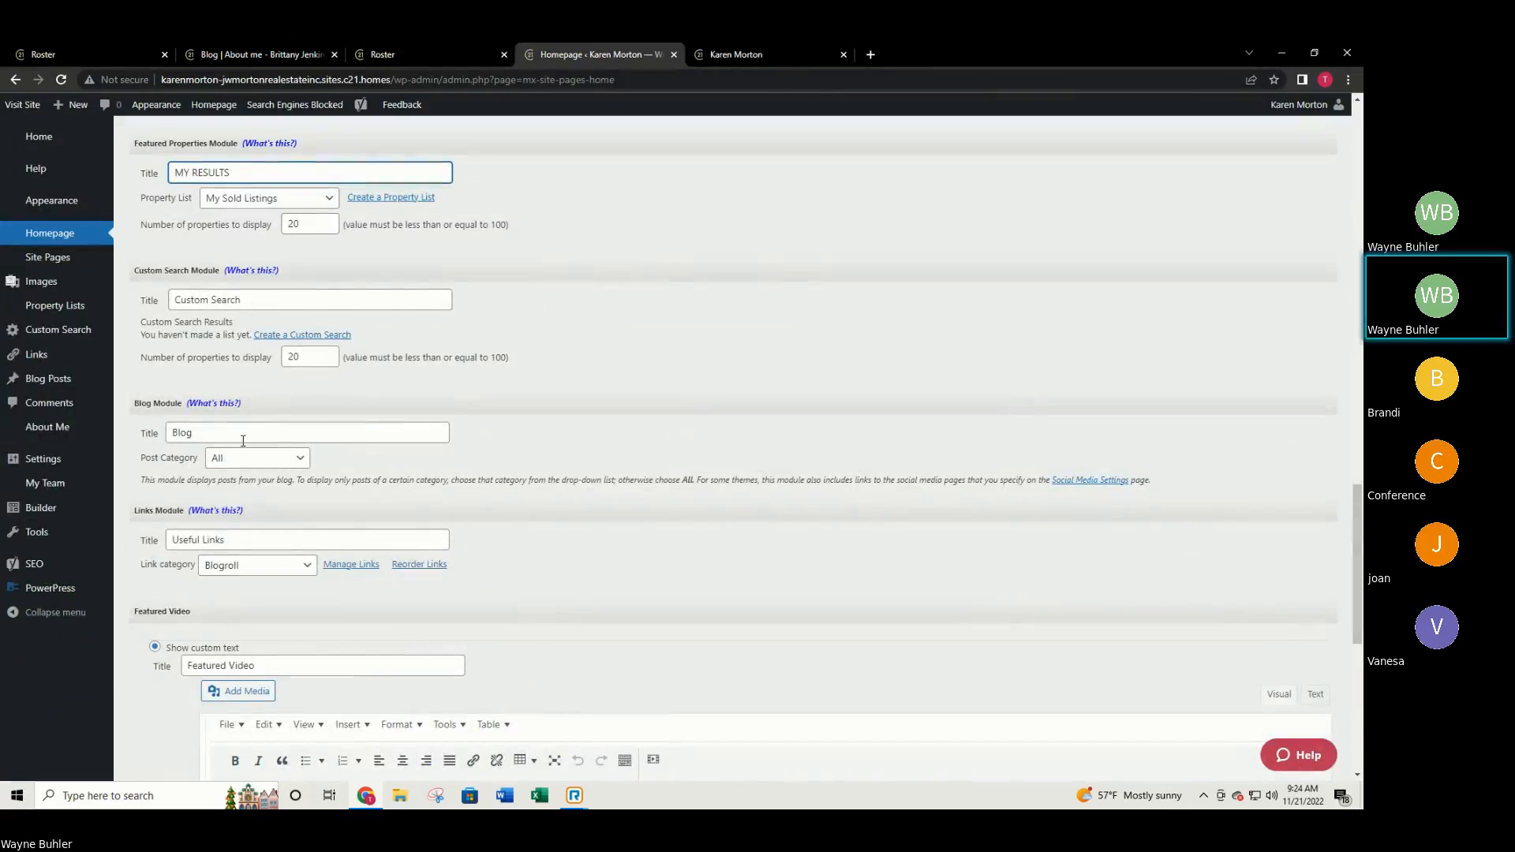
pyautogui.scroll(-1, 240, 443)
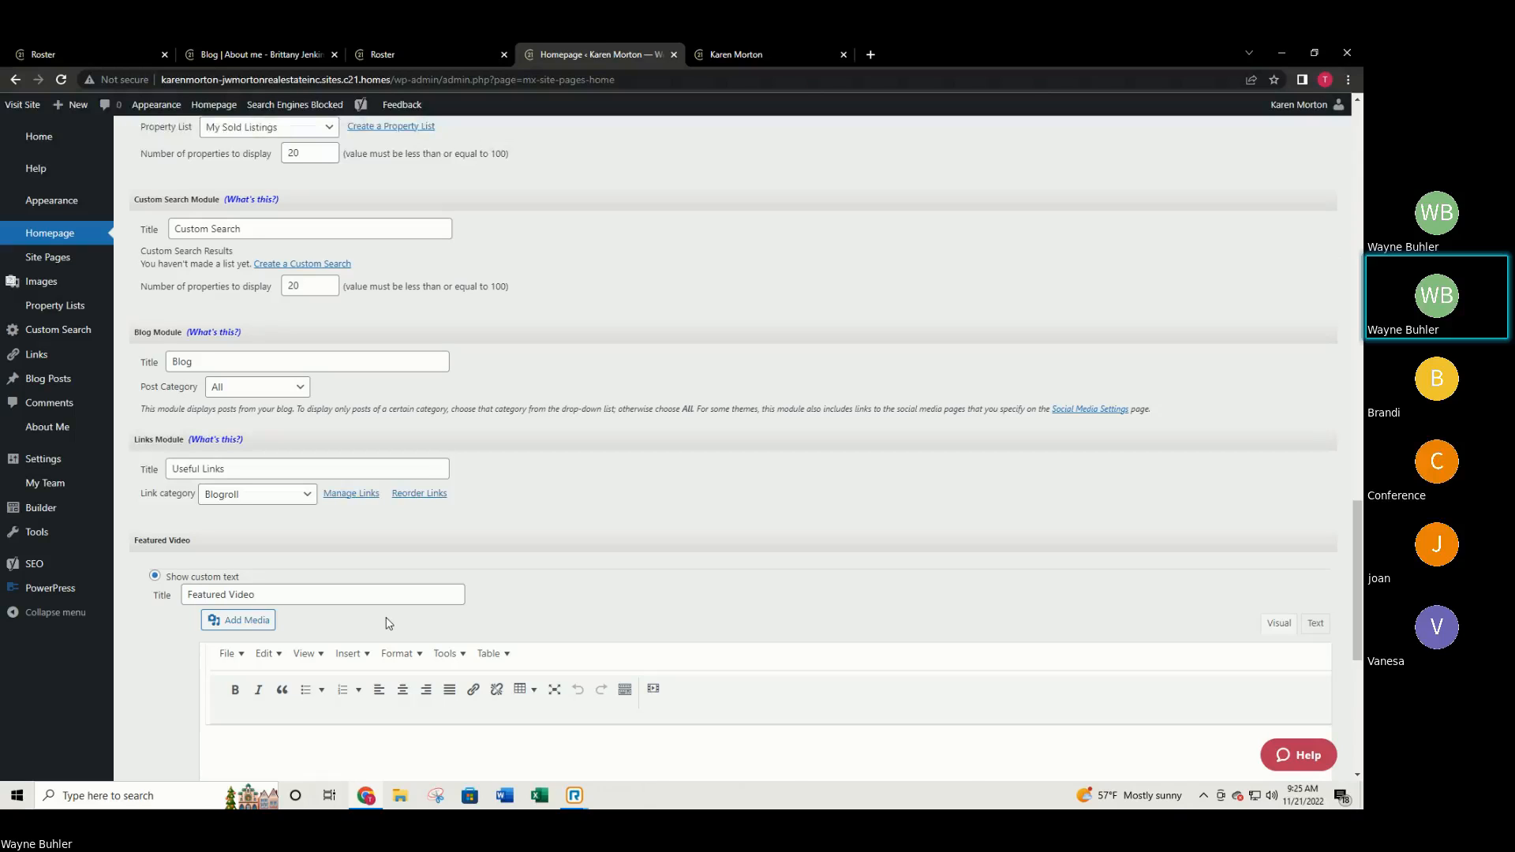
# Review the bottom of the Homepage settings, then view the live site's mortgage rates (30 Year Fixed 6.625%).
pyautogui.scroll(-2, 510, 627)
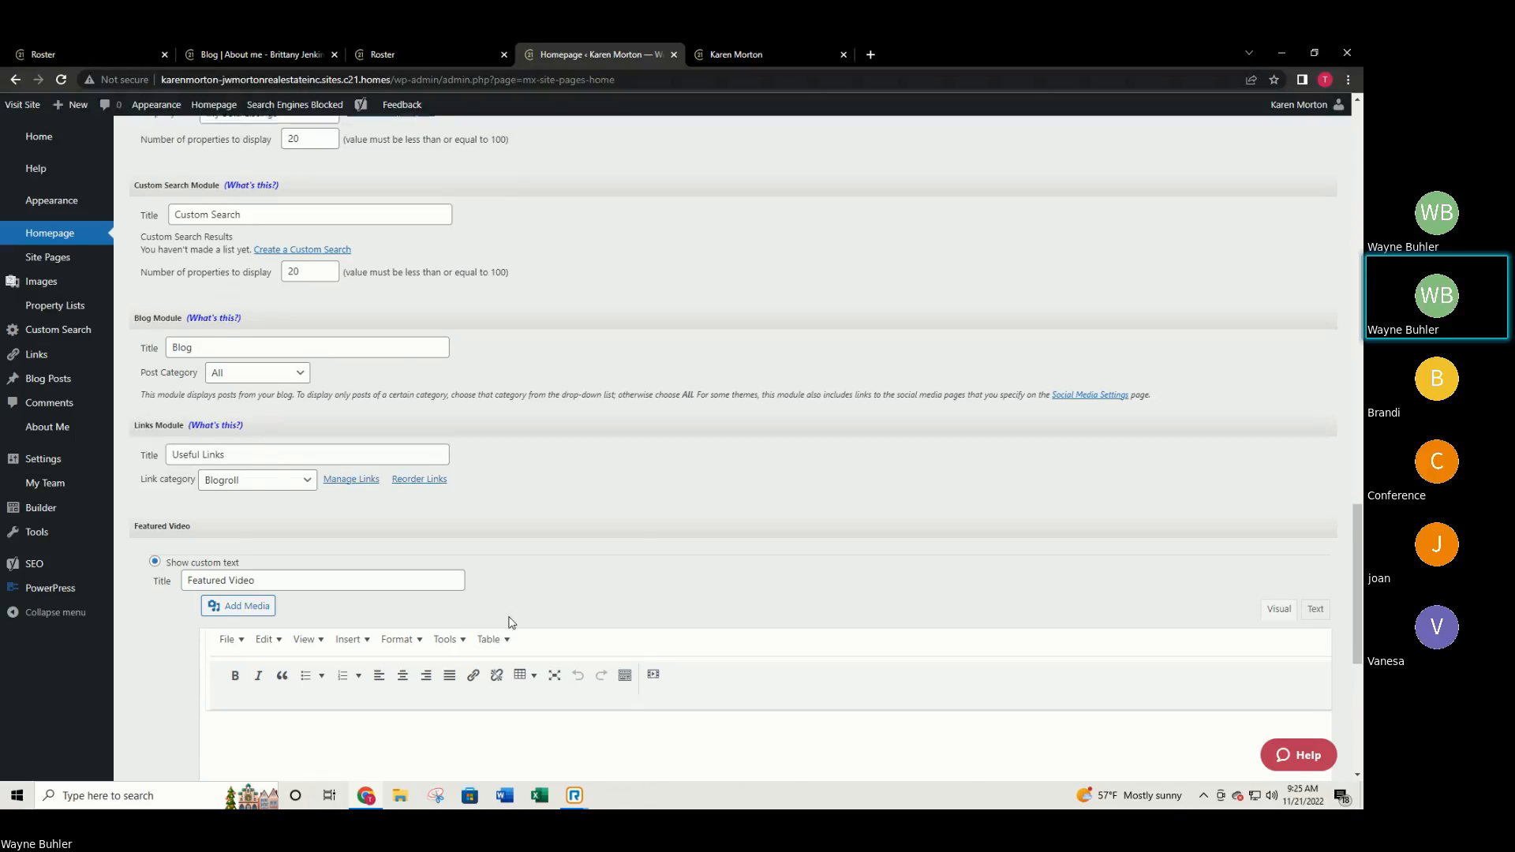
pyautogui.scroll(-2, 510, 632)
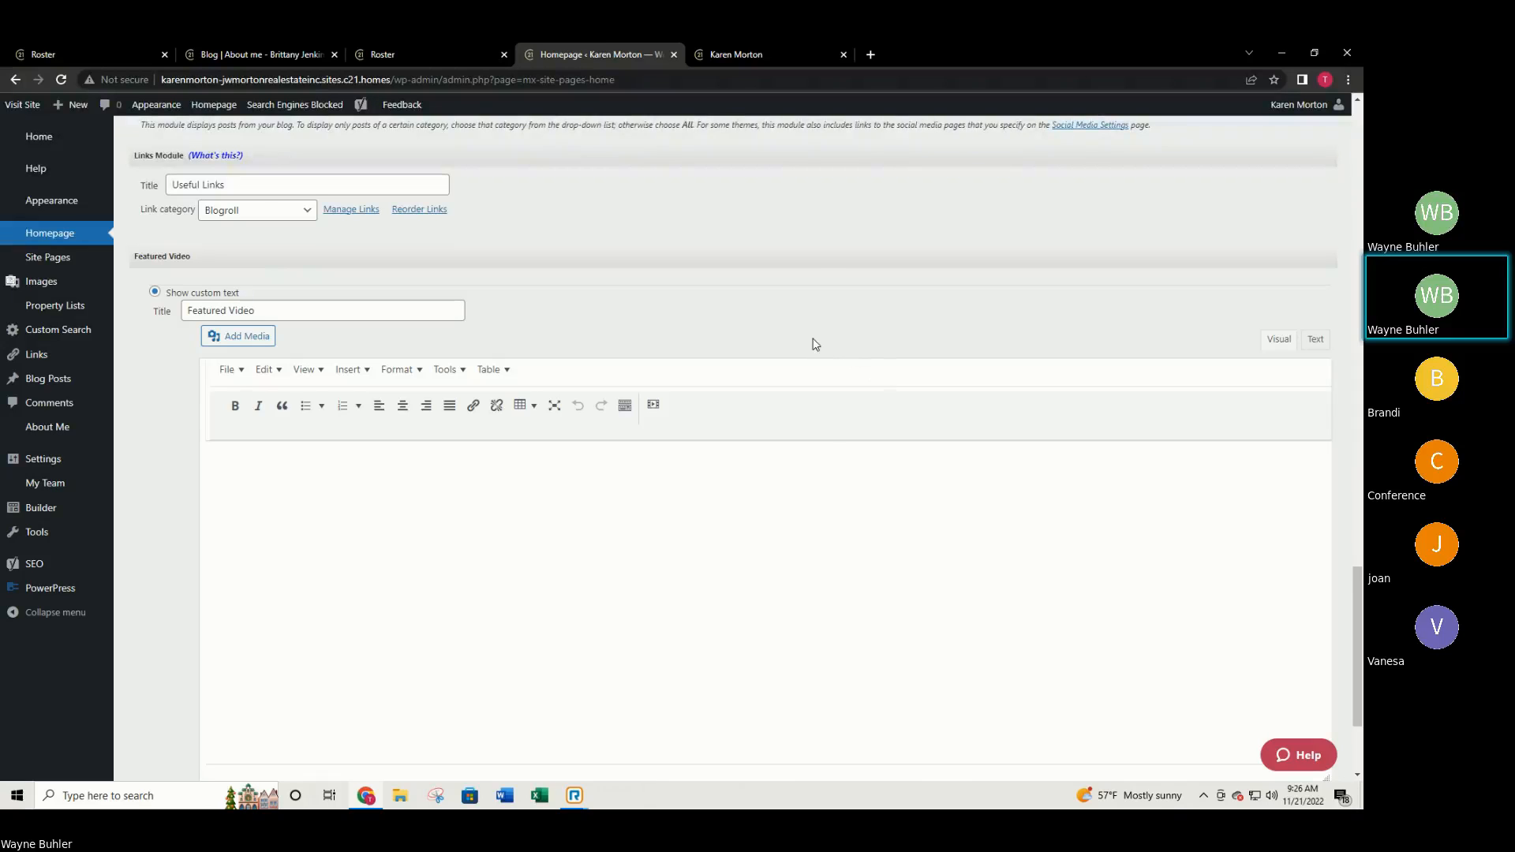
pyautogui.scroll(-1, 814, 347)
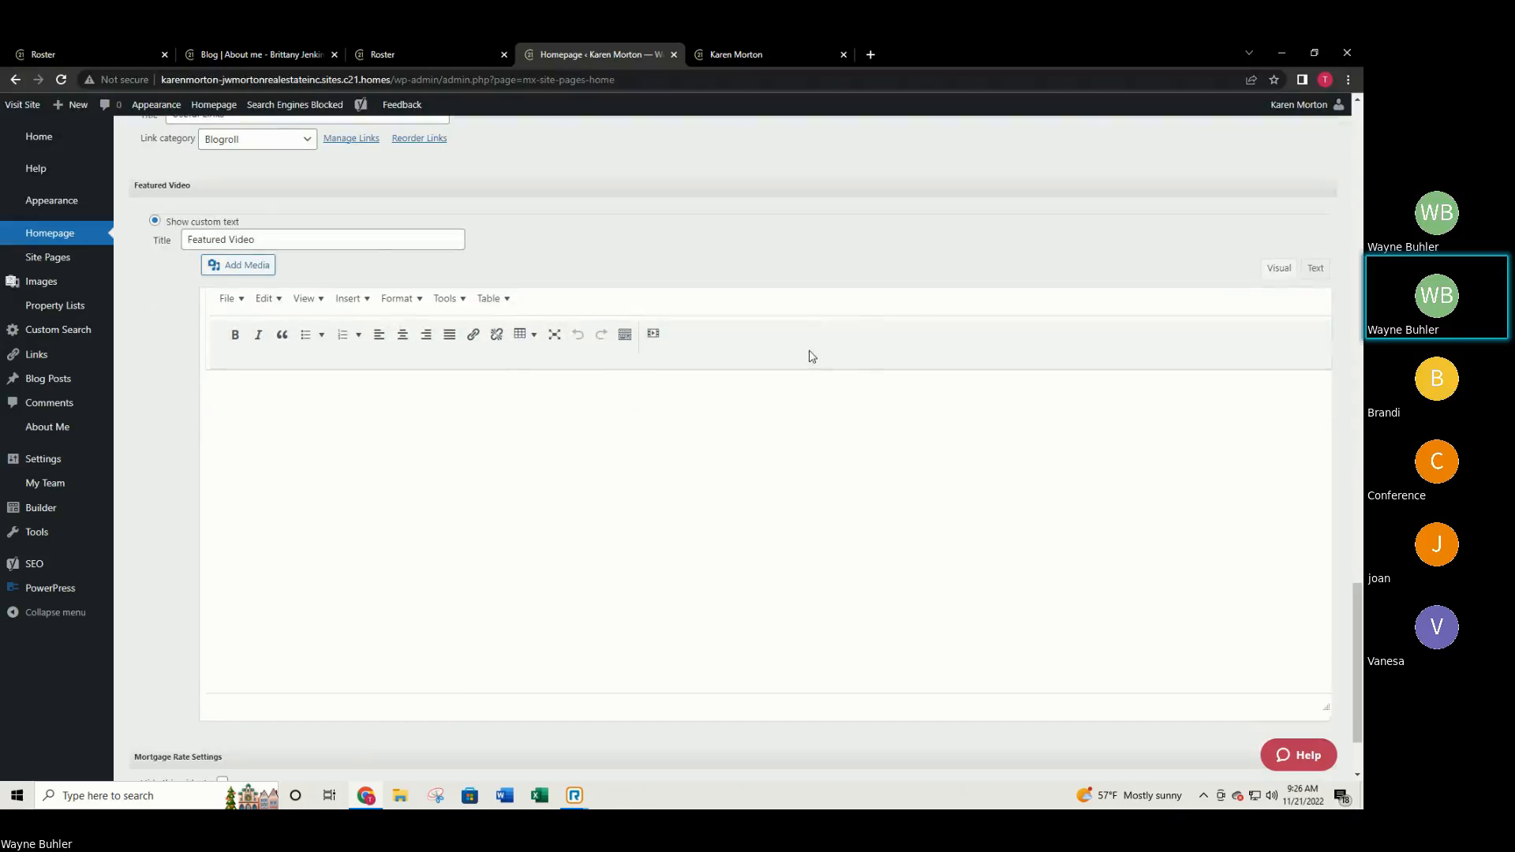
pyautogui.scroll(-1, 825, 321)
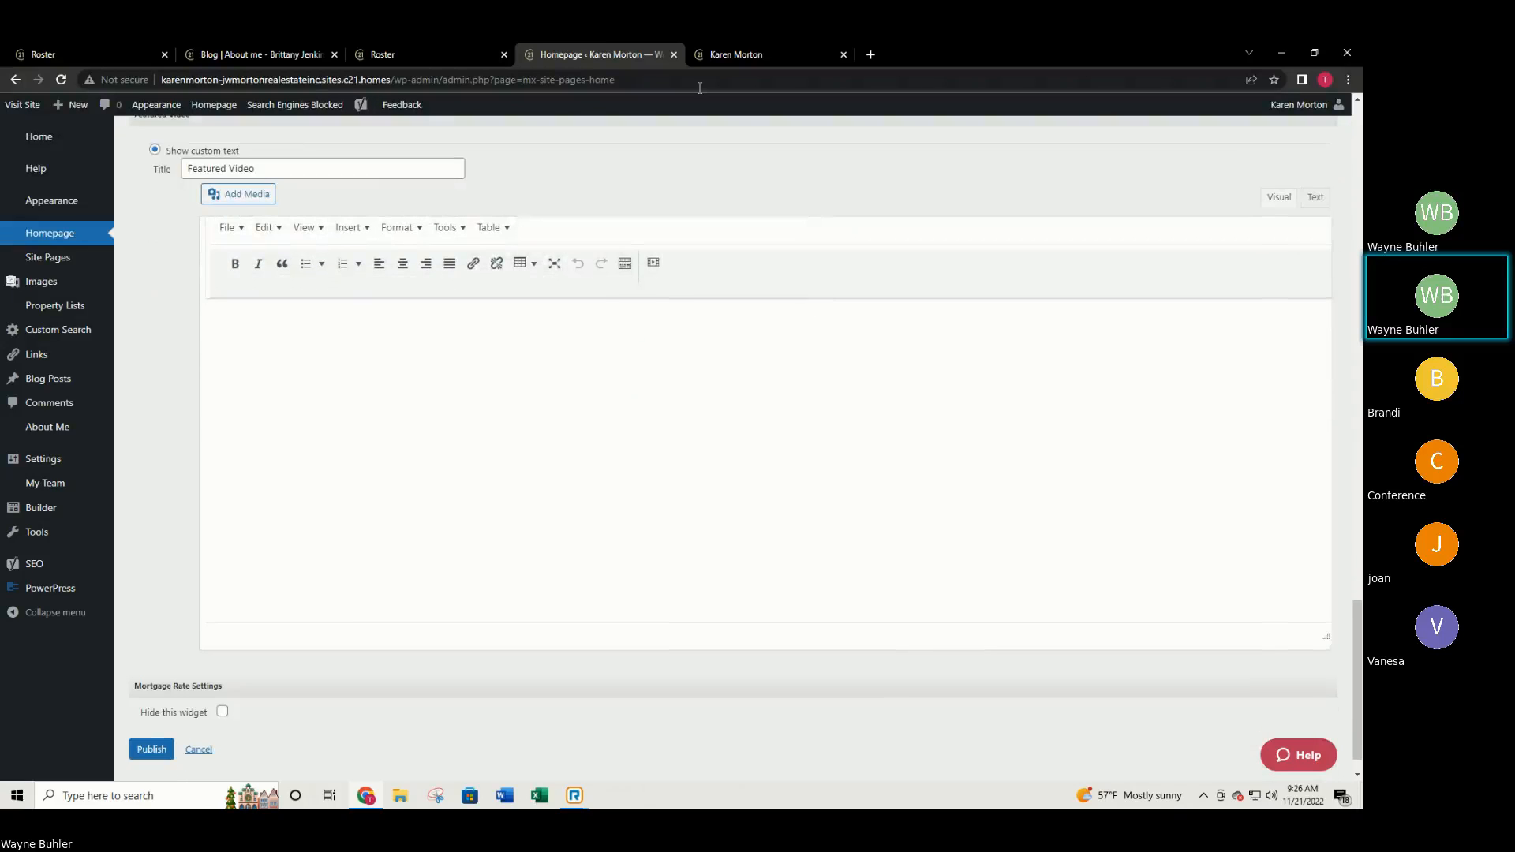
pyautogui.click(710, 46)
pyautogui.scroll(-3, 742, 235)
pyautogui.scroll(-6, 868, 347)
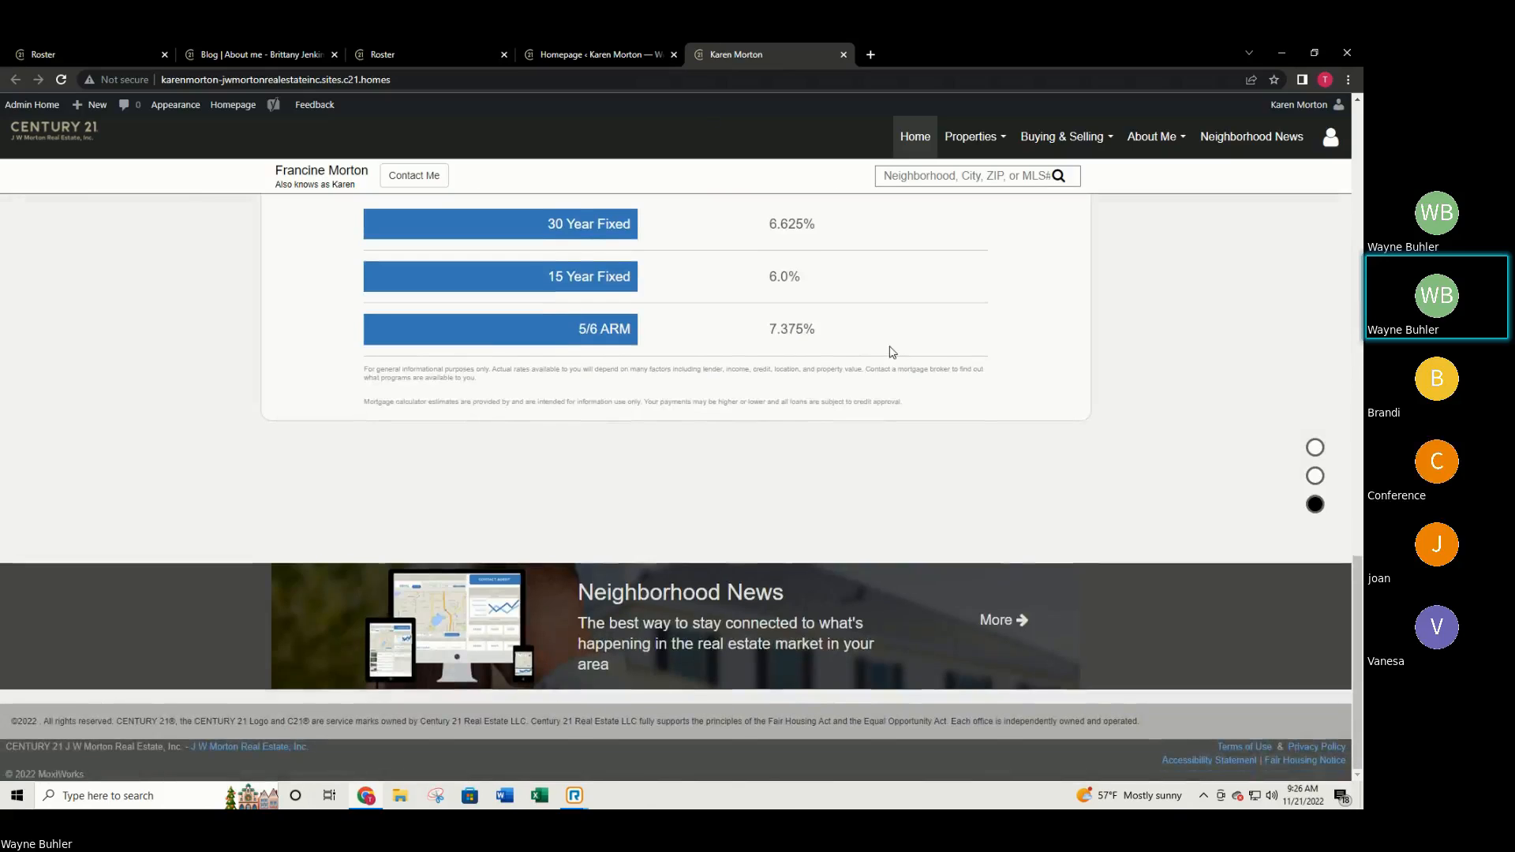
# Turn on 'Hide this widget' for Mortgage Rate Settings and publish the homepage.
pyautogui.scroll(1, 629, 345)
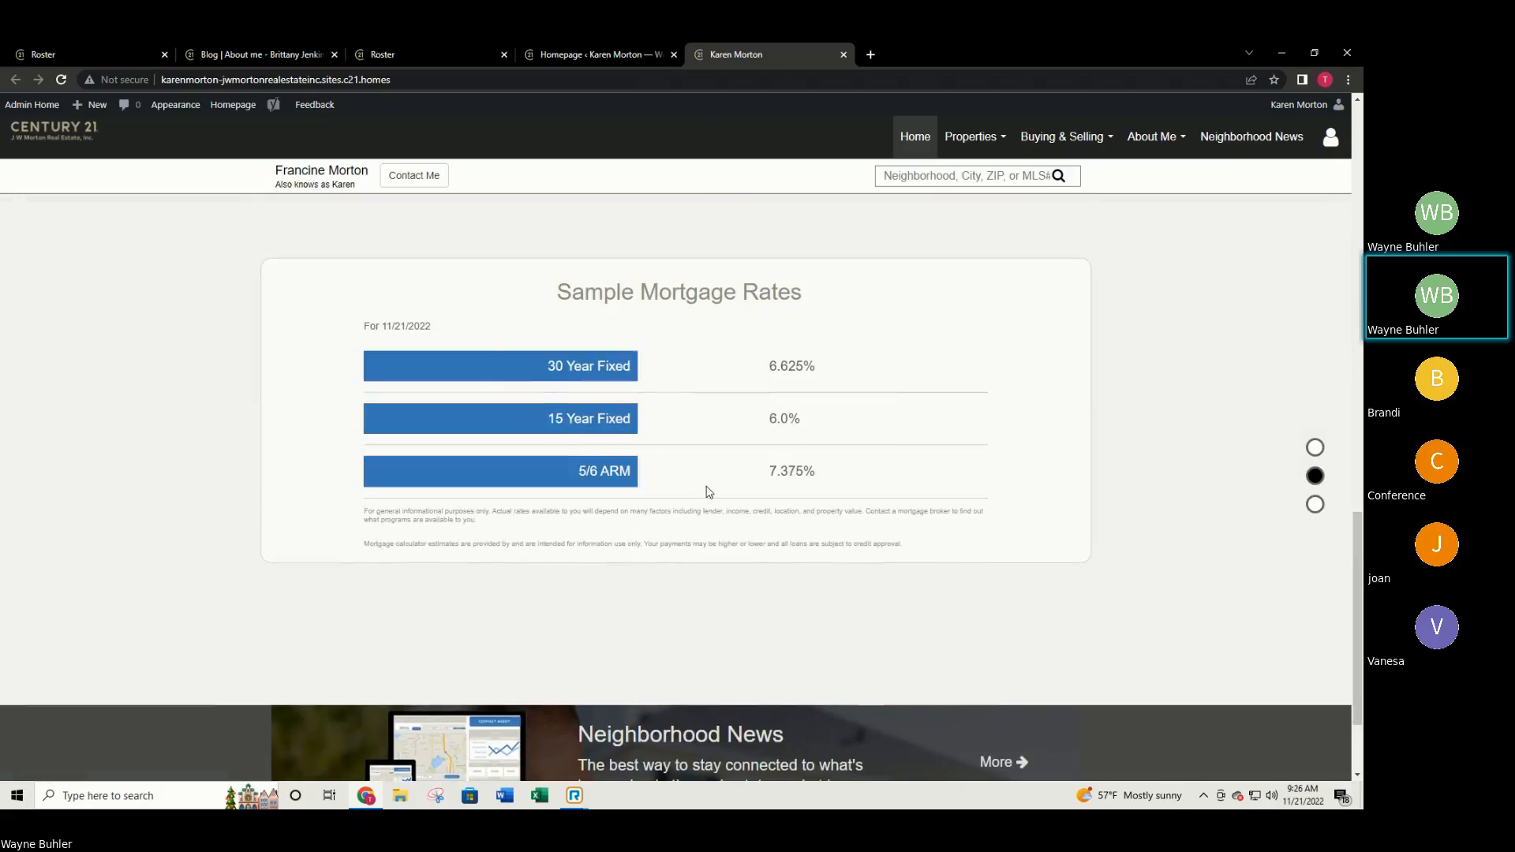
pyautogui.scroll(1, 652, 429)
pyautogui.click(565, 58)
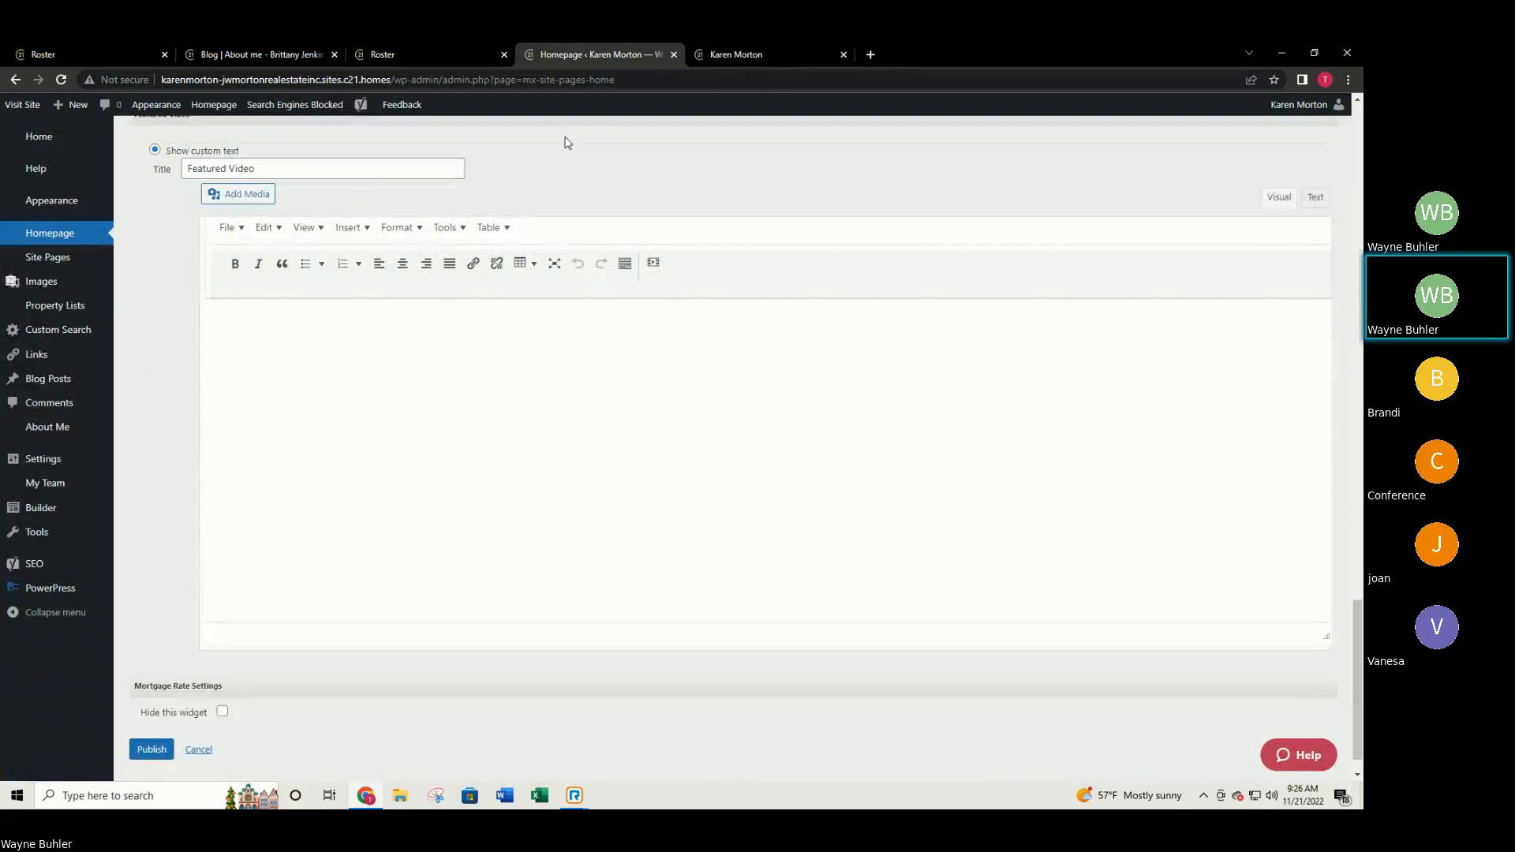
pyautogui.click(222, 714)
pyautogui.click(137, 753)
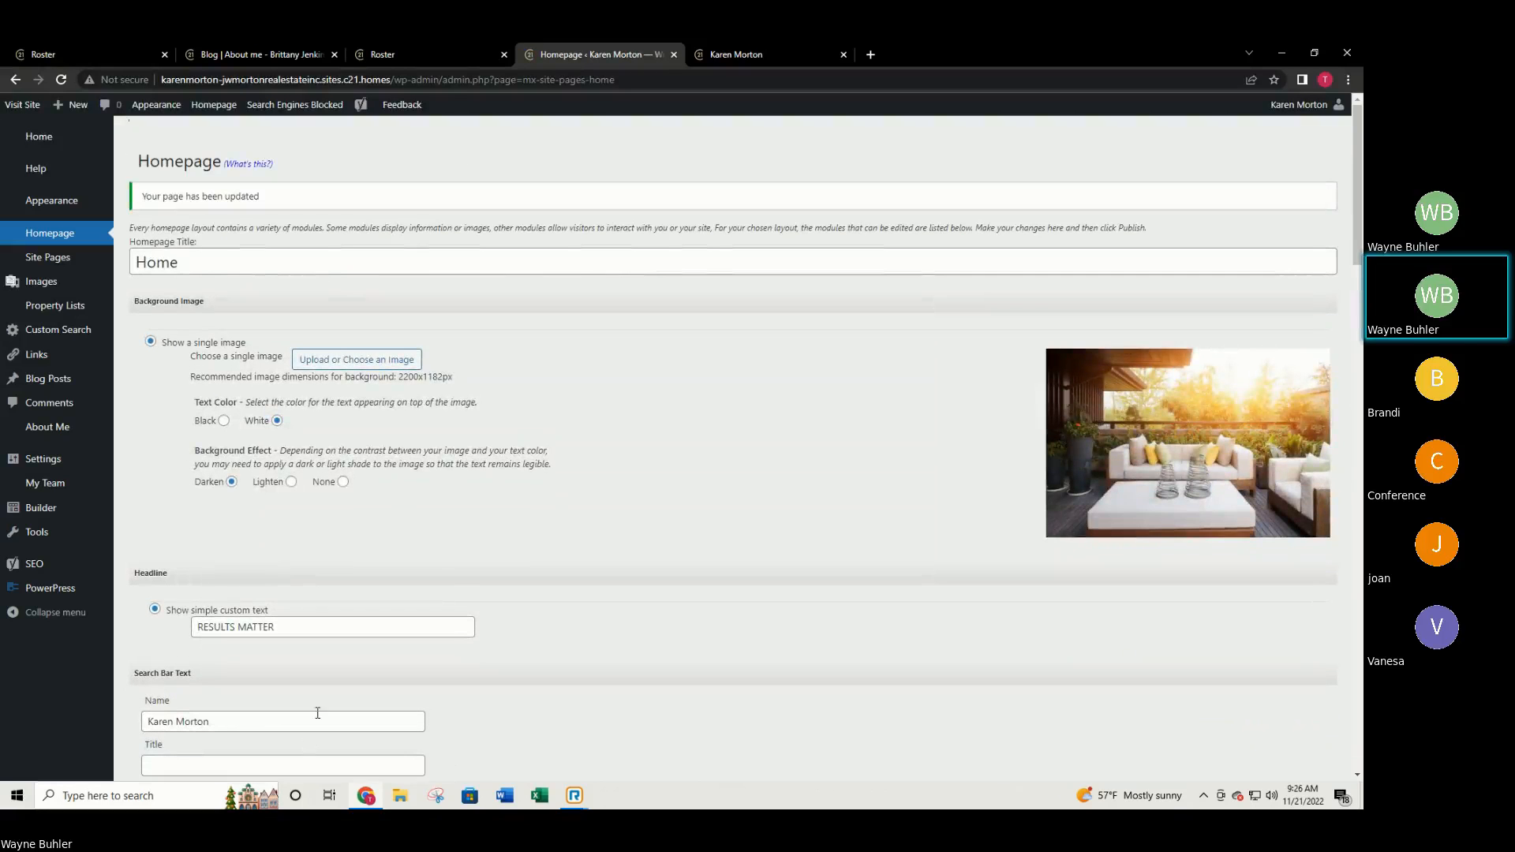
# Reload the live agent website to pick up the hidden mortgage rates widget.
pyautogui.click(738, 54)
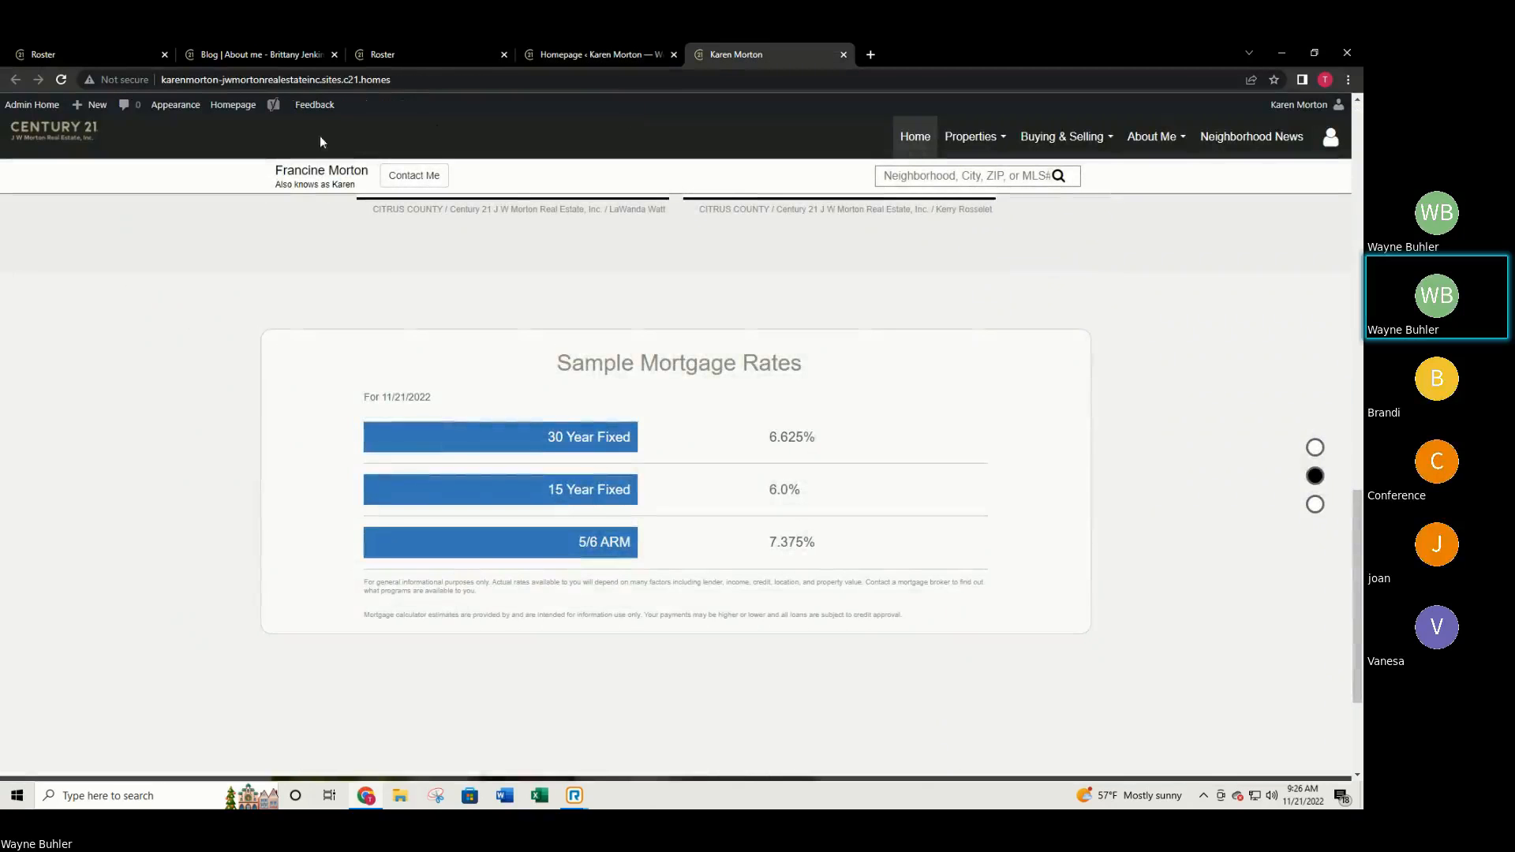
pyautogui.scroll(4, 319, 136)
pyautogui.click(61, 79)
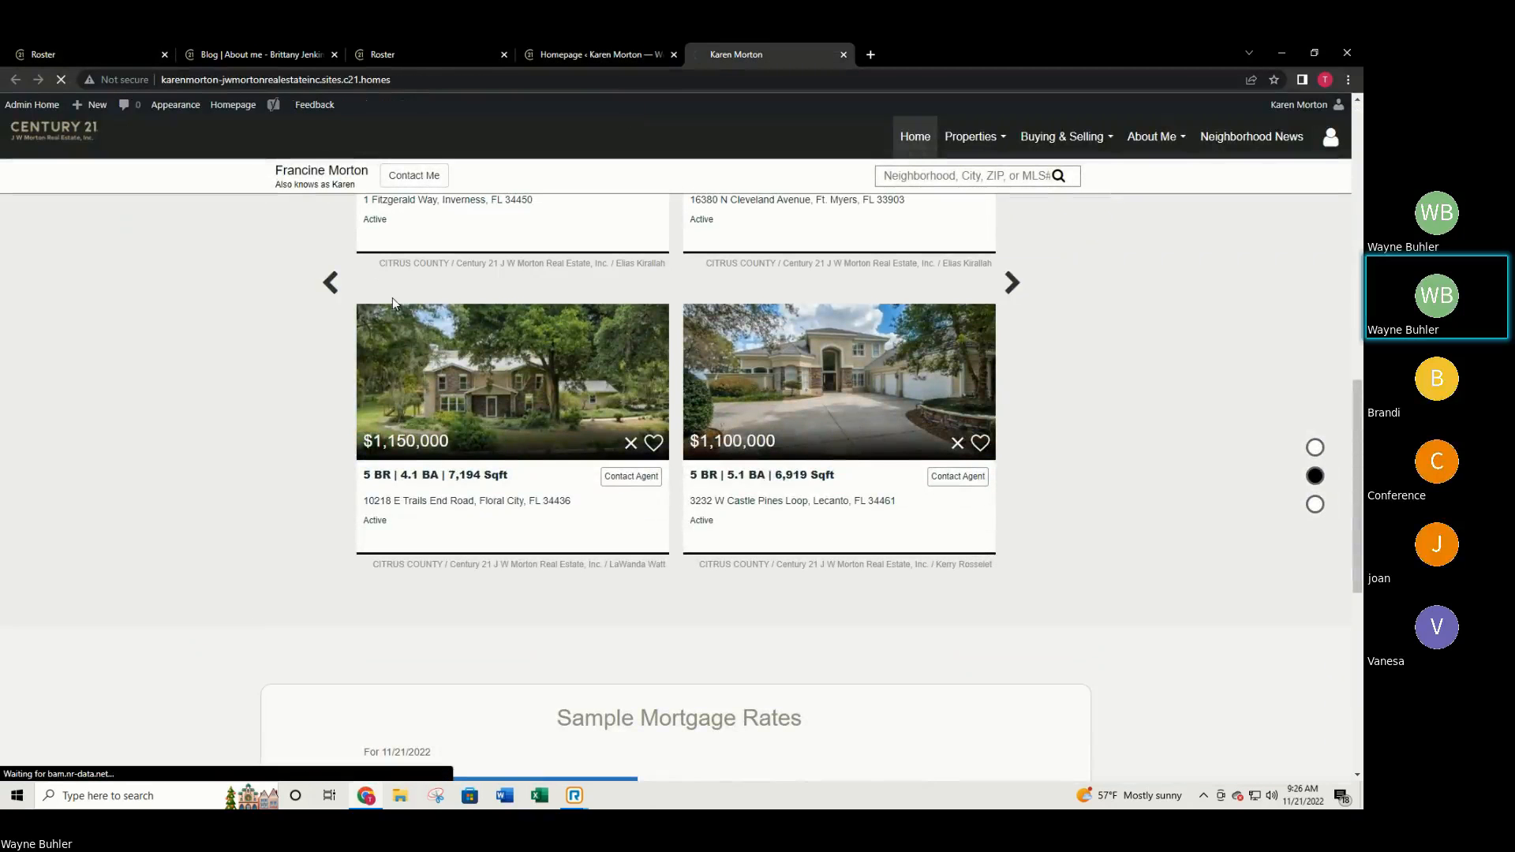
pyautogui.scroll(10, 593, 387)
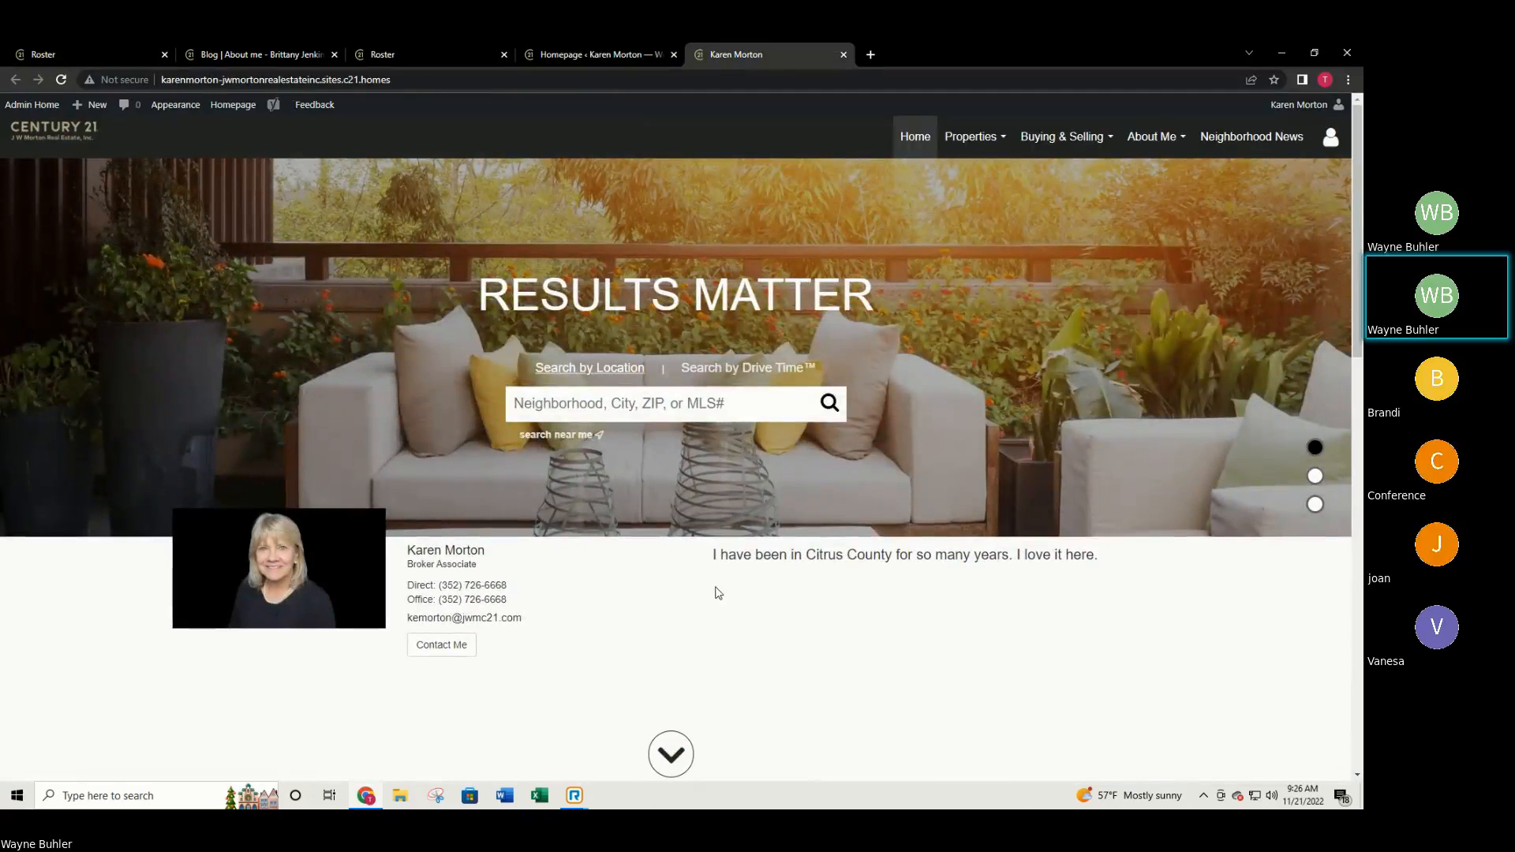
# Page the MY RESULTS carousel forward three times through the sold listings.
pyautogui.scroll(-5, 1065, 561)
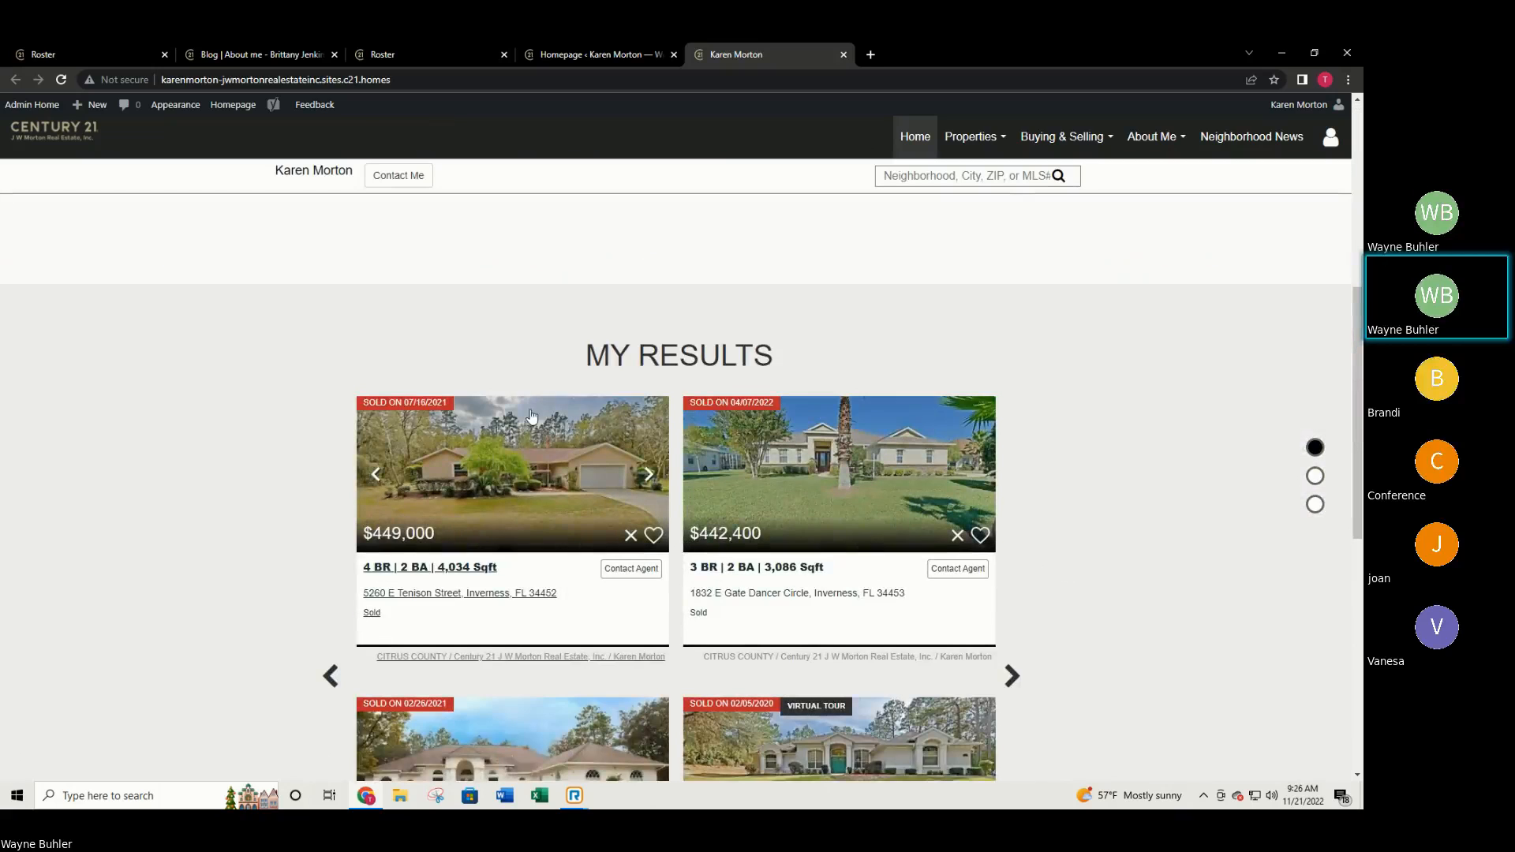
pyautogui.scroll(-2, 645, 389)
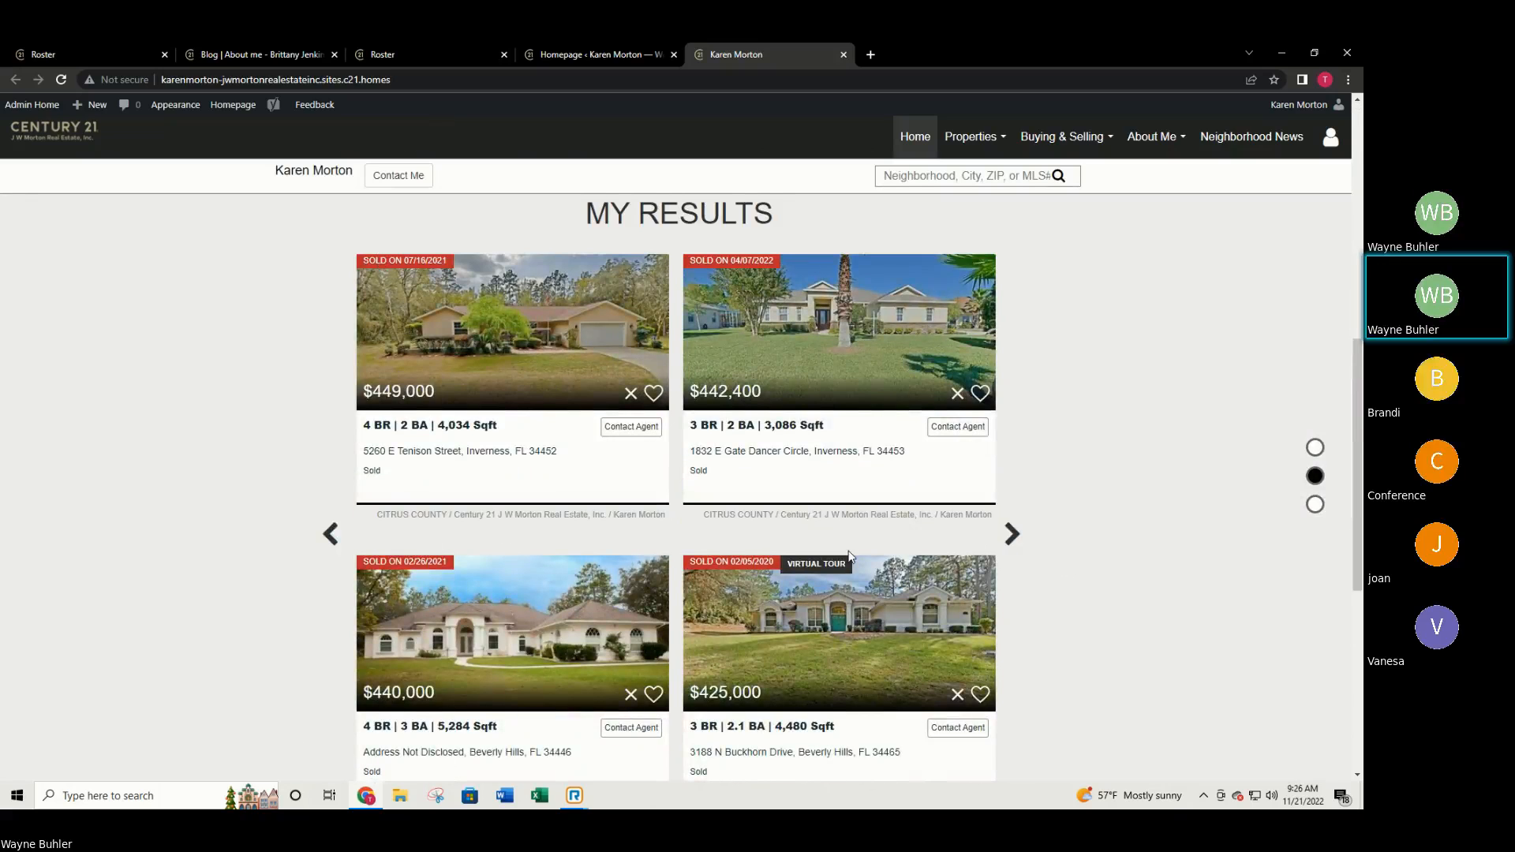
pyautogui.scroll(-1, 1001, 527)
pyautogui.click(1012, 463)
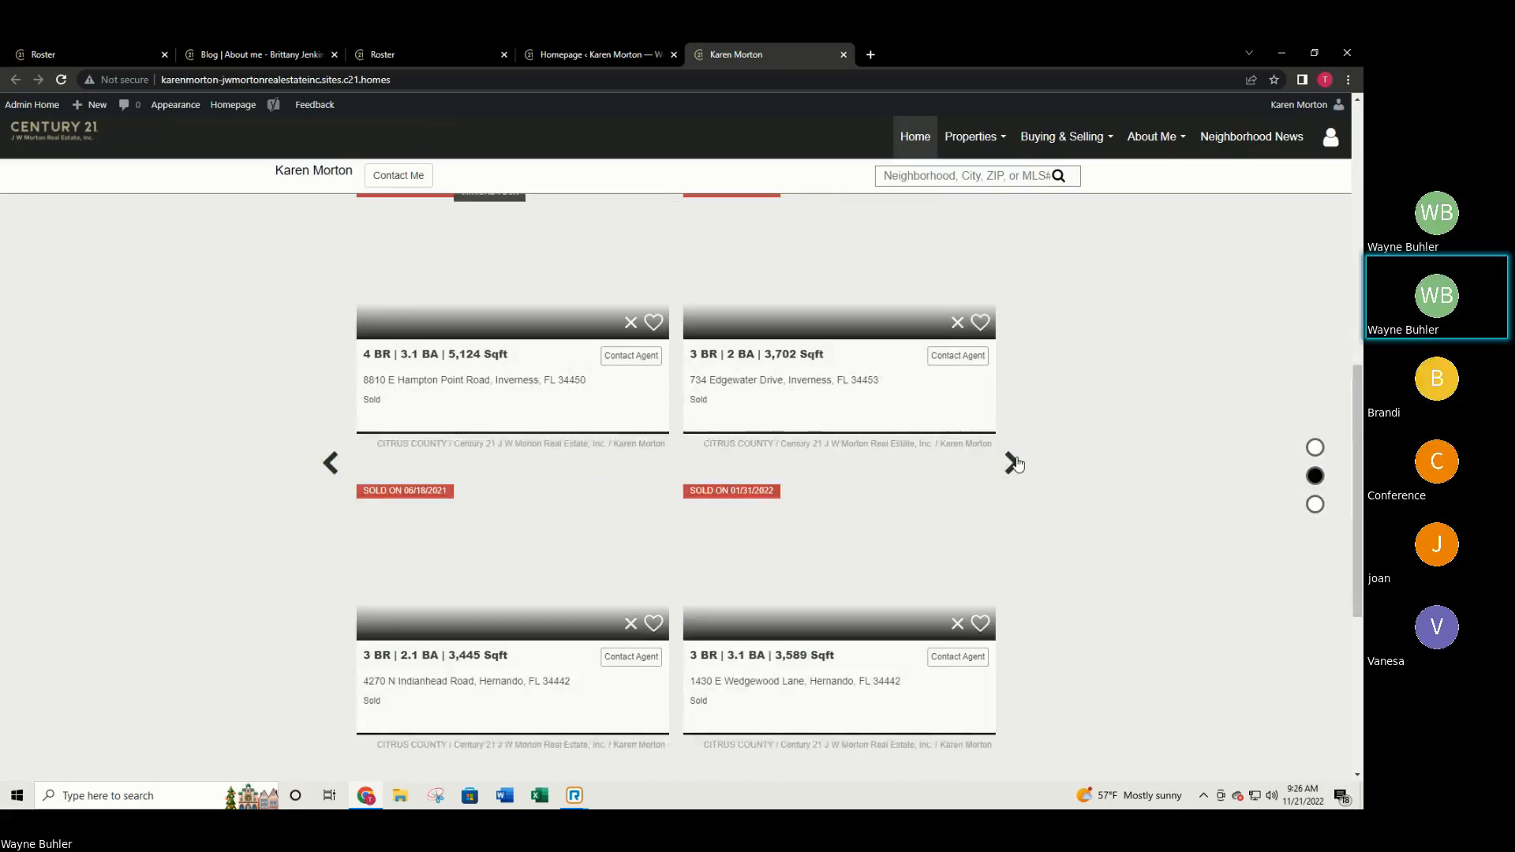
pyautogui.scroll(1, 1018, 474)
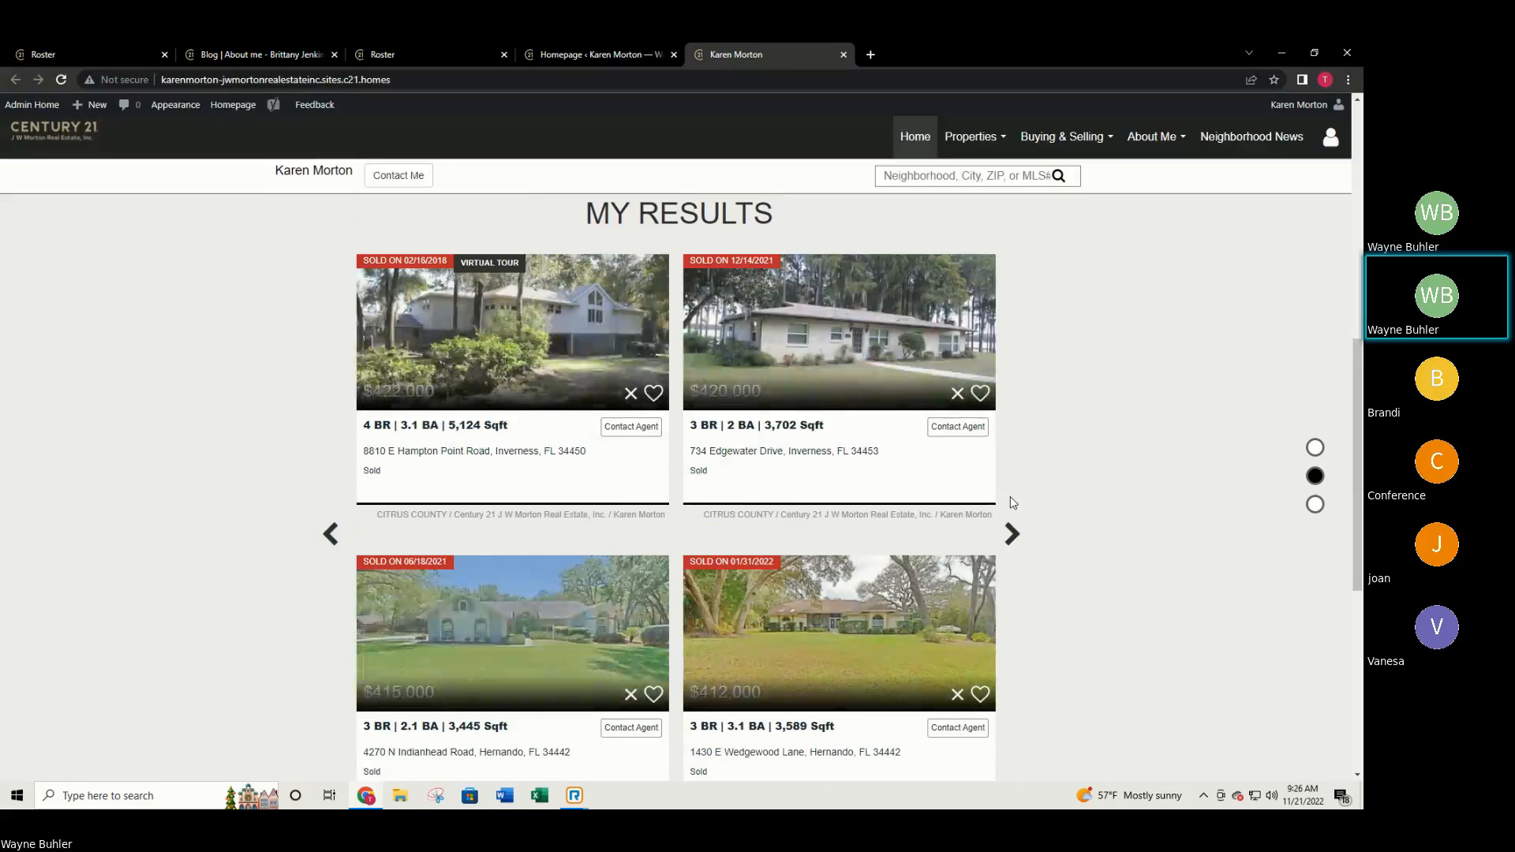
pyautogui.click(1012, 545)
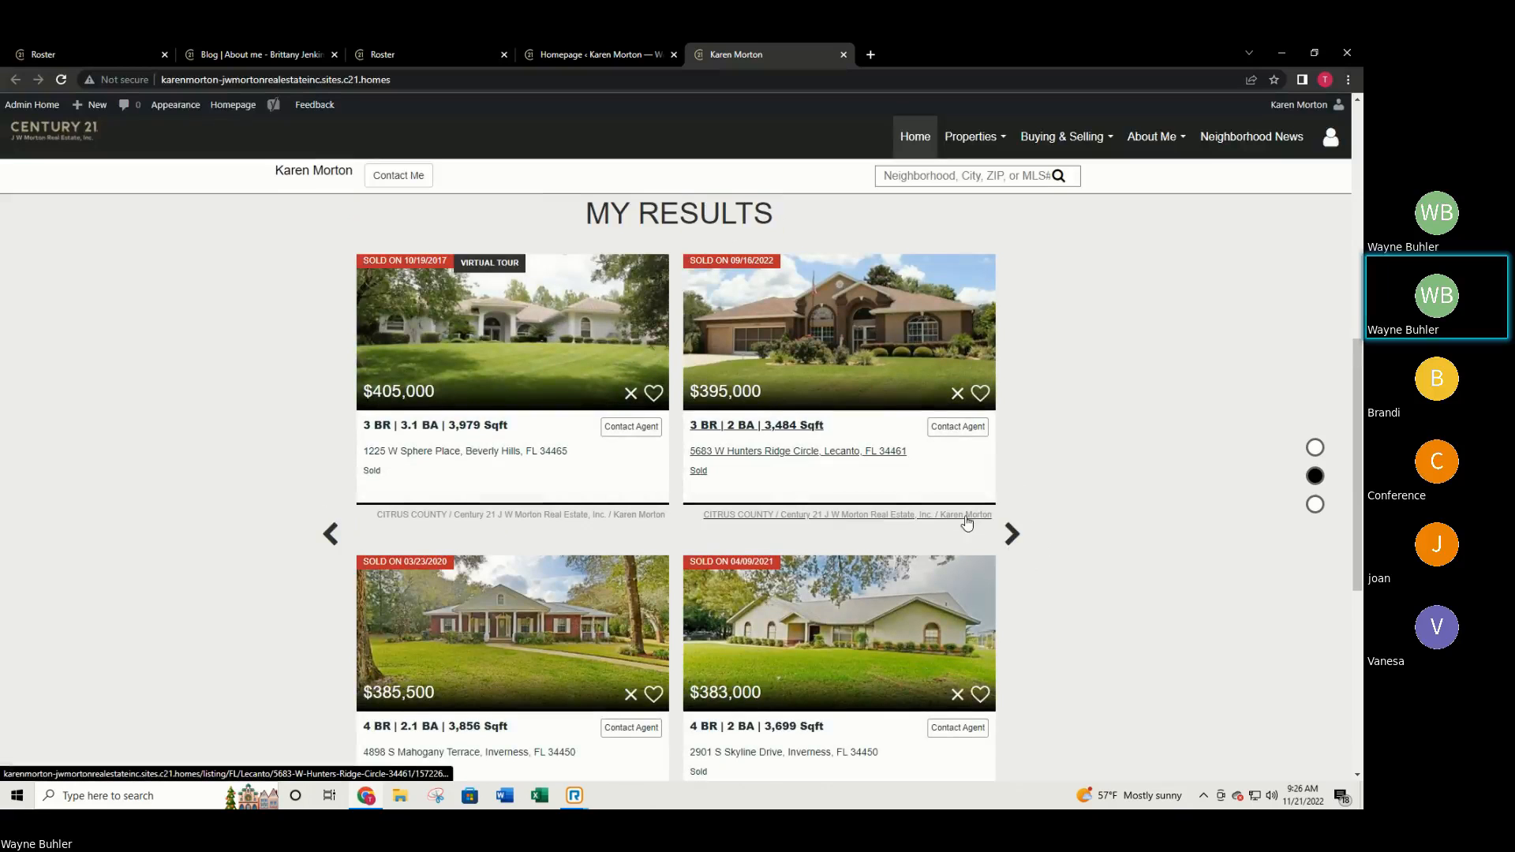
pyautogui.scroll(-2, 939, 573)
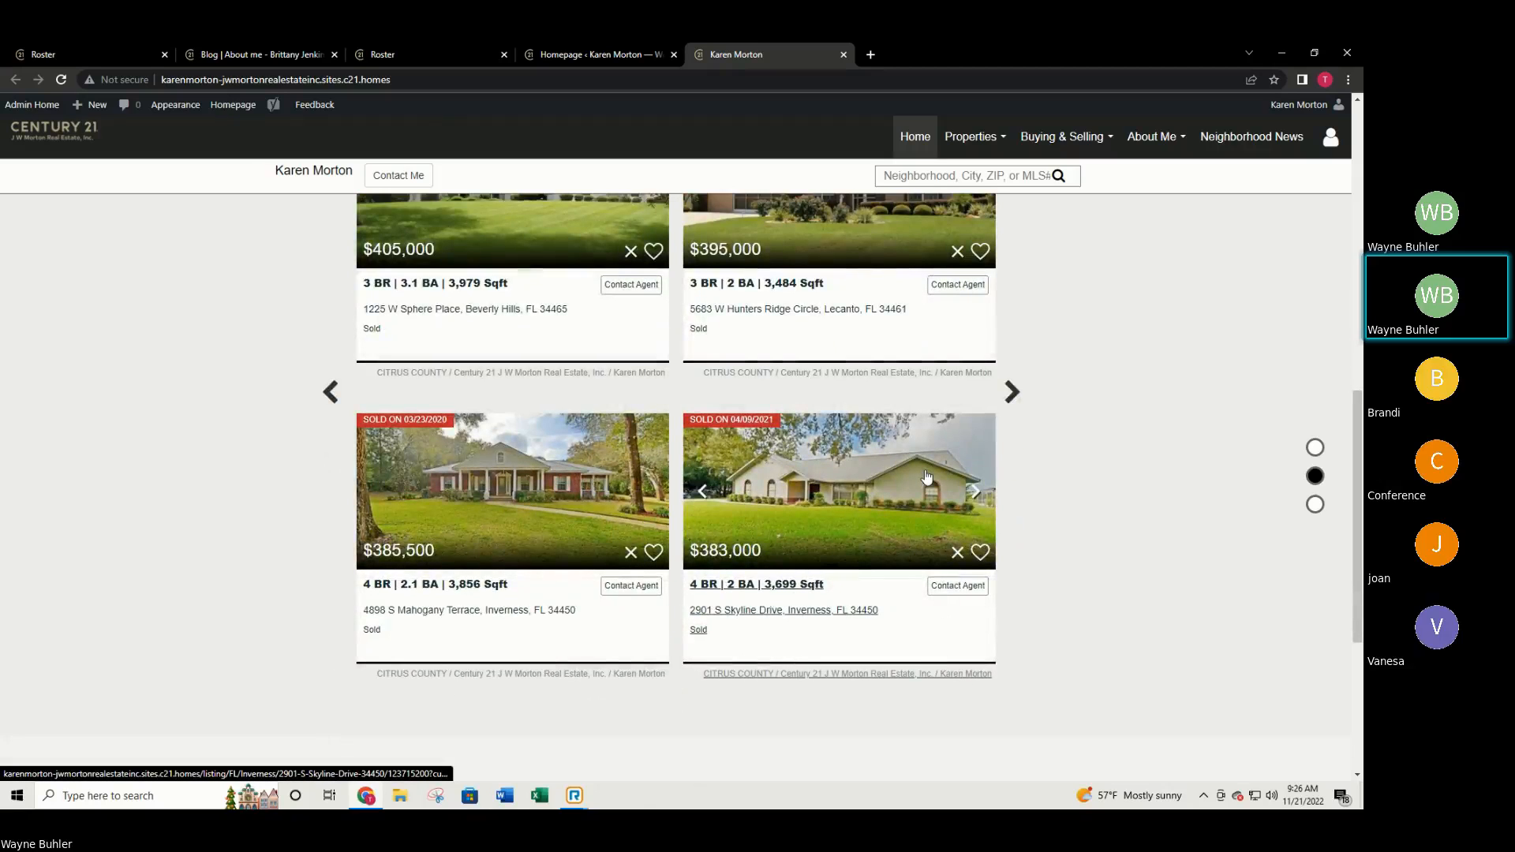
pyautogui.click(1001, 395)
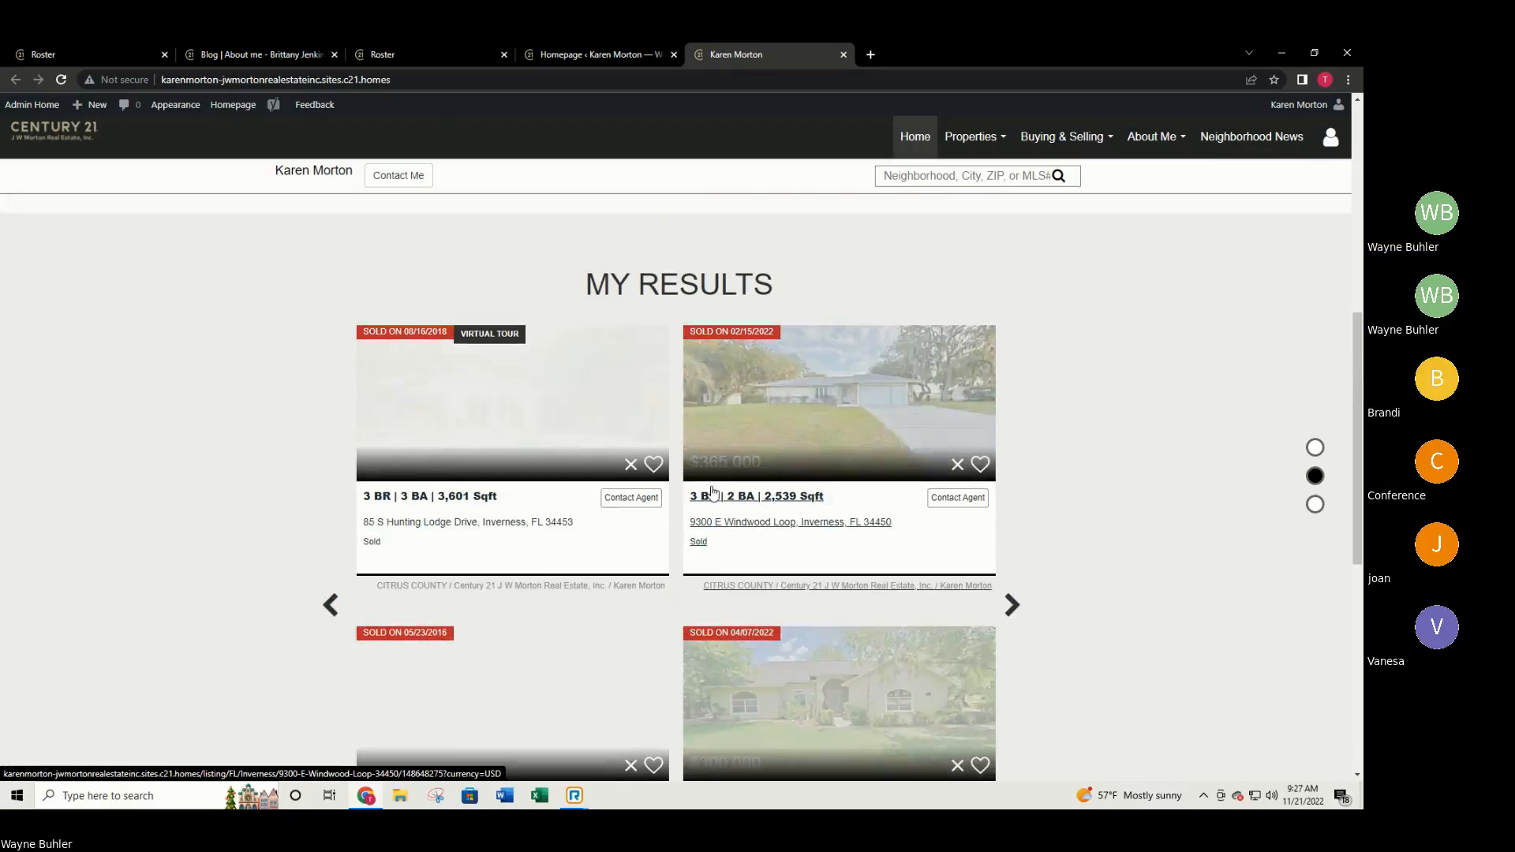
# Set the Featured Properties module to show 100 properties and publish the homepage.
pyautogui.click(565, 52)
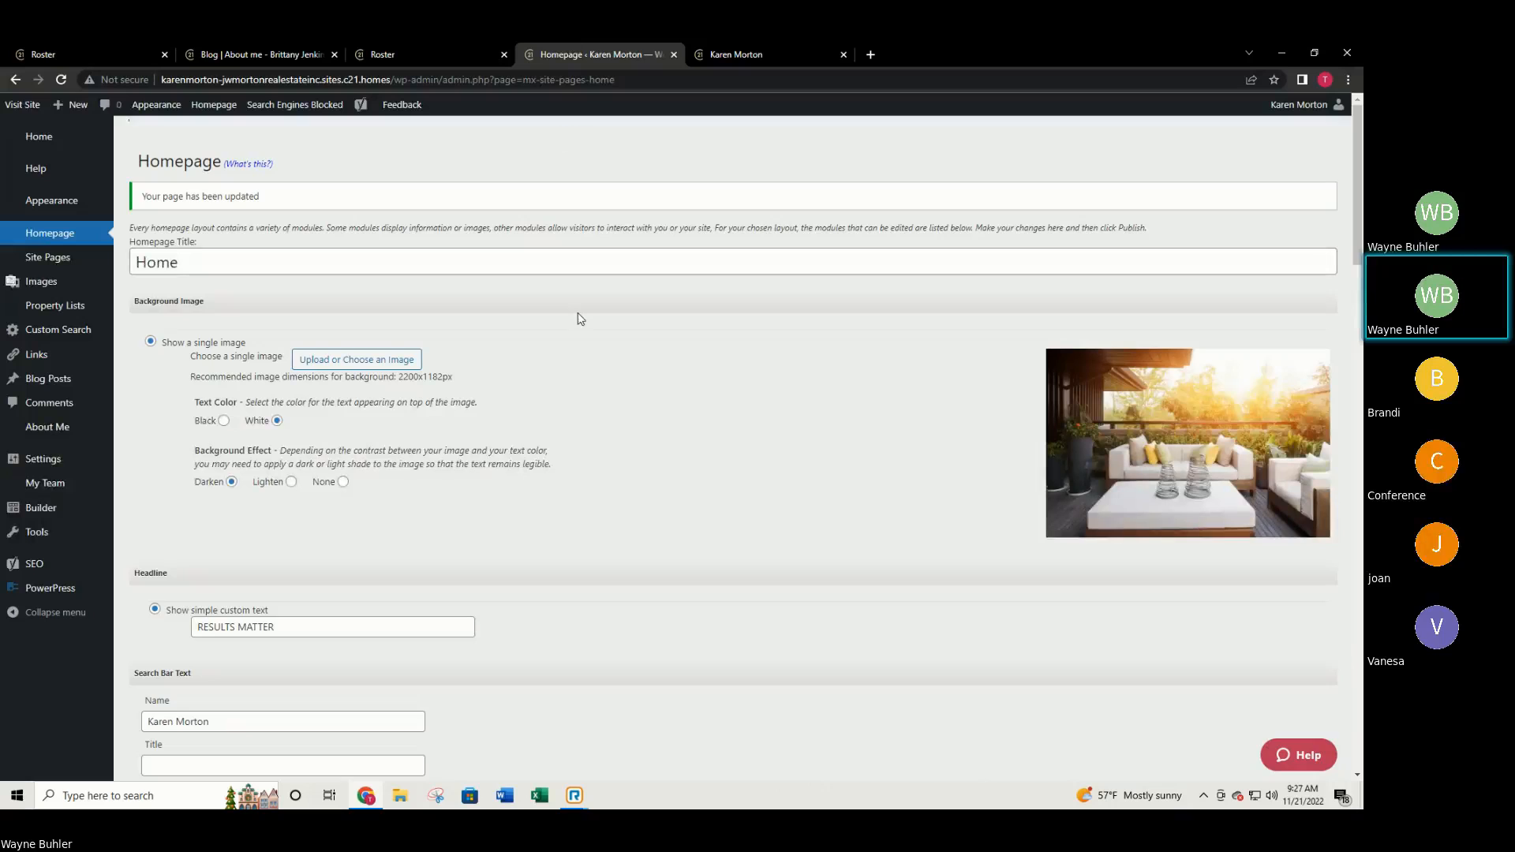
pyautogui.scroll(-1, 474, 445)
pyautogui.scroll(-5, 472, 446)
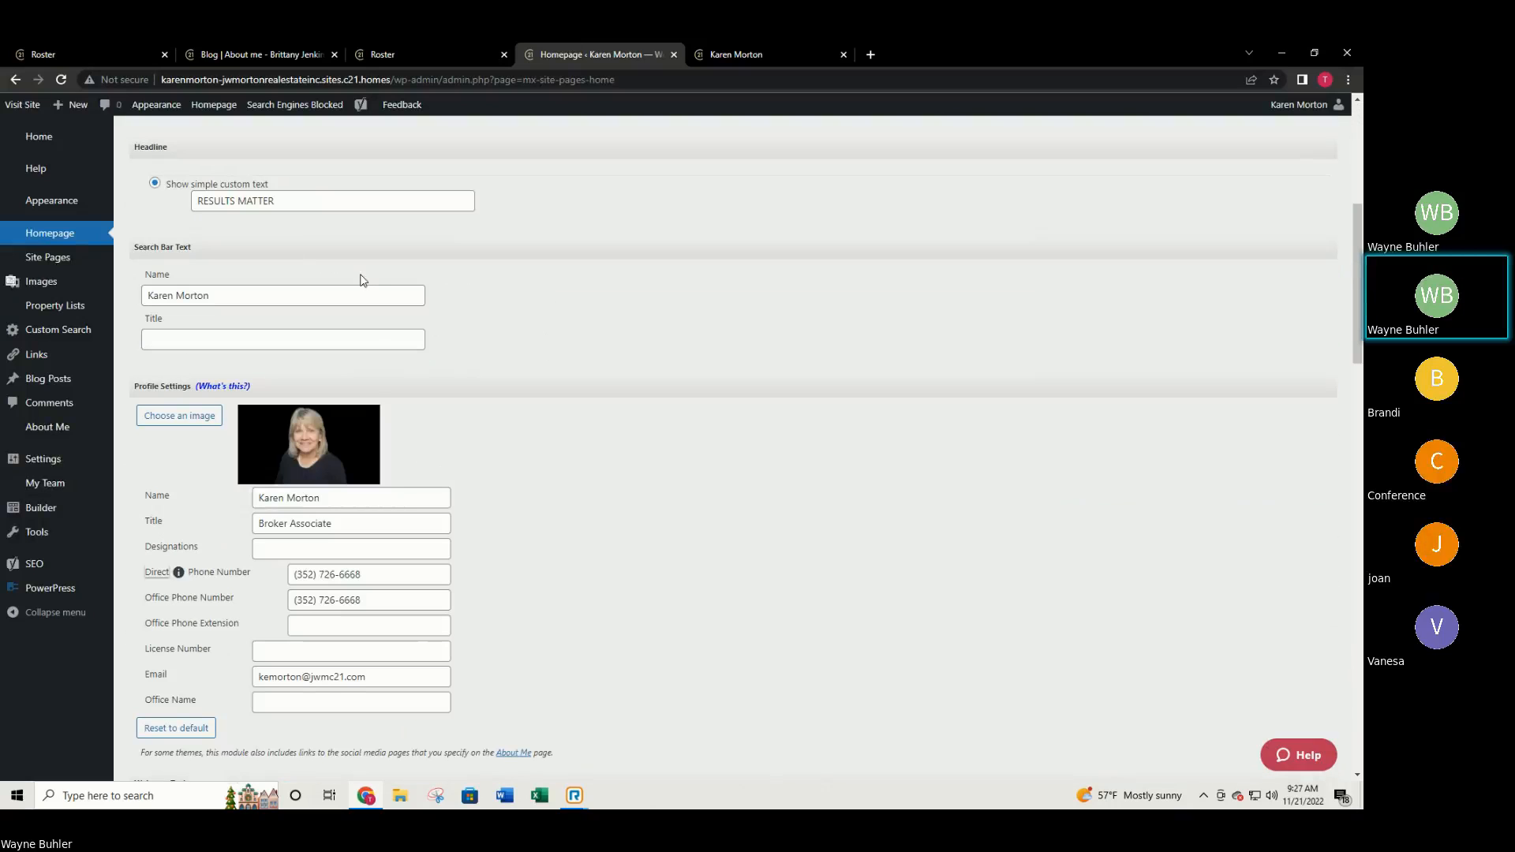
pyautogui.scroll(-2, 426, 300)
pyautogui.scroll(-7, 379, 352)
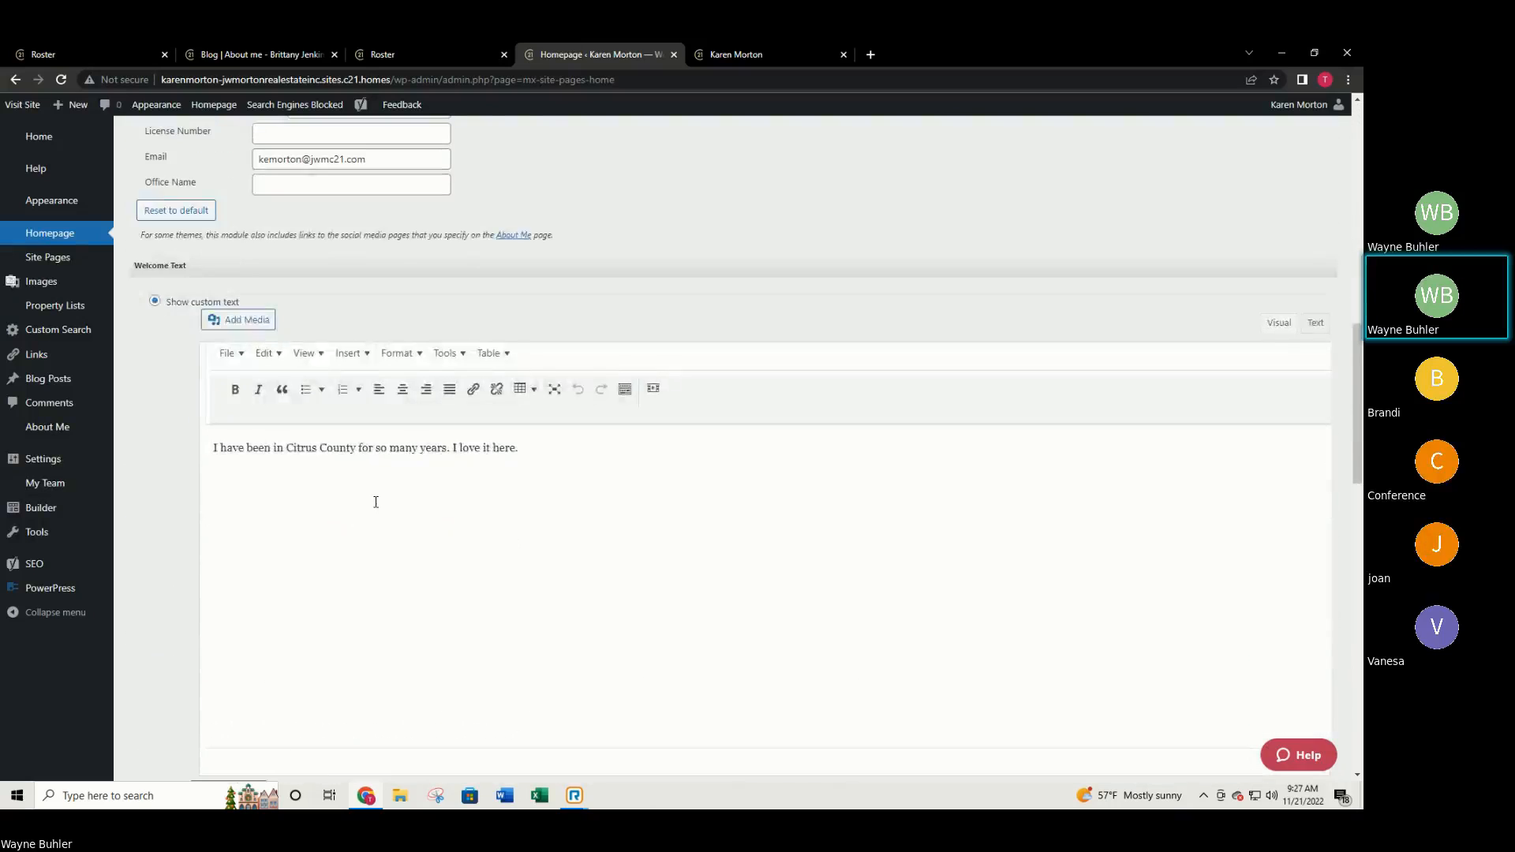
pyautogui.scroll(-3, 375, 504)
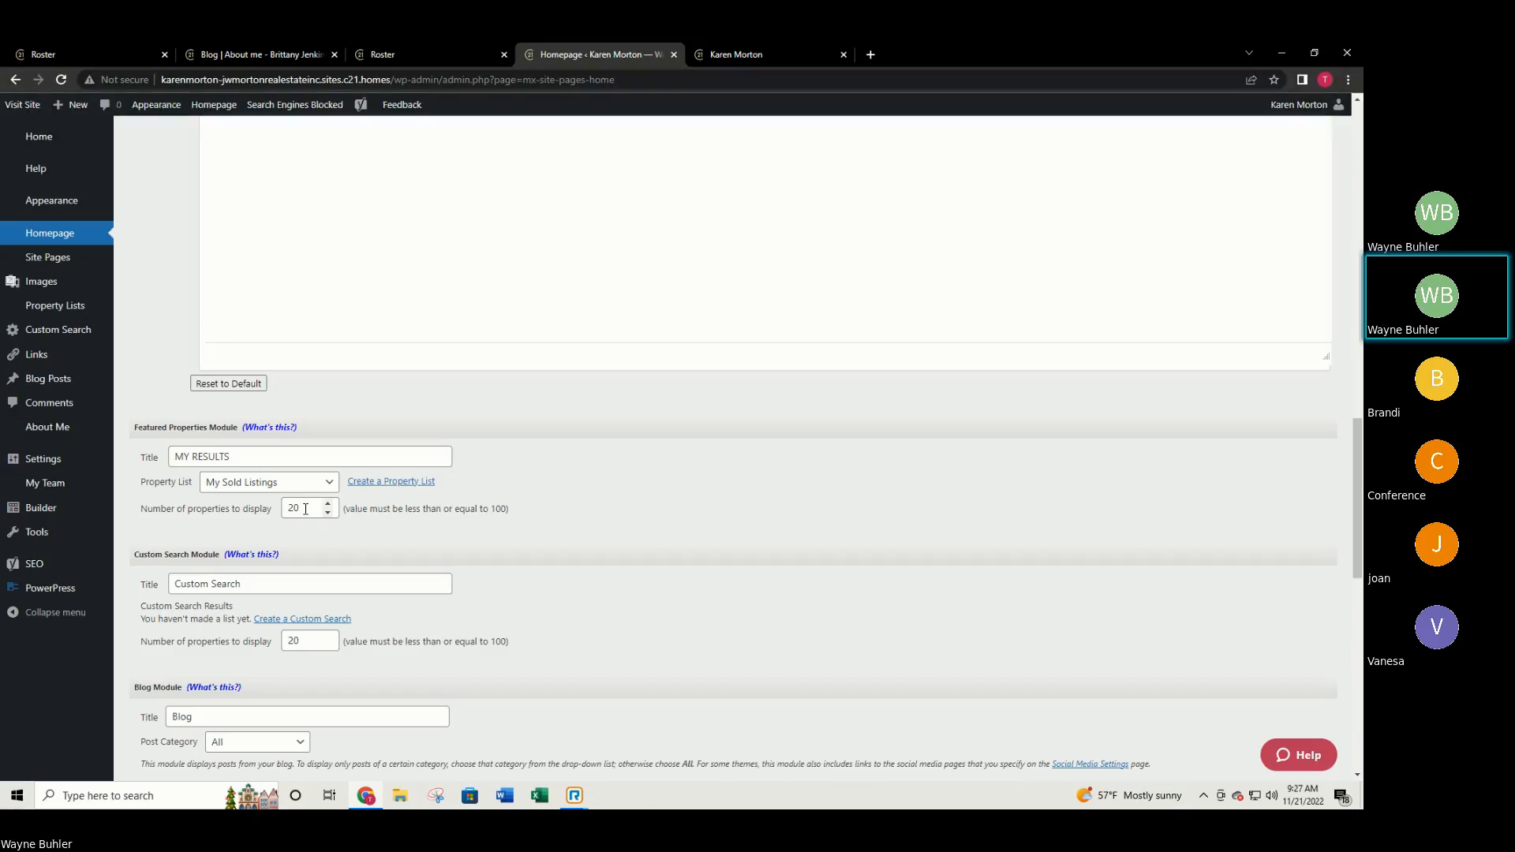
pyautogui.moveTo(305, 509); pyautogui.dragTo(280, 509)
pyautogui.write('100')
pyautogui.scroll(-10, 727, 565)
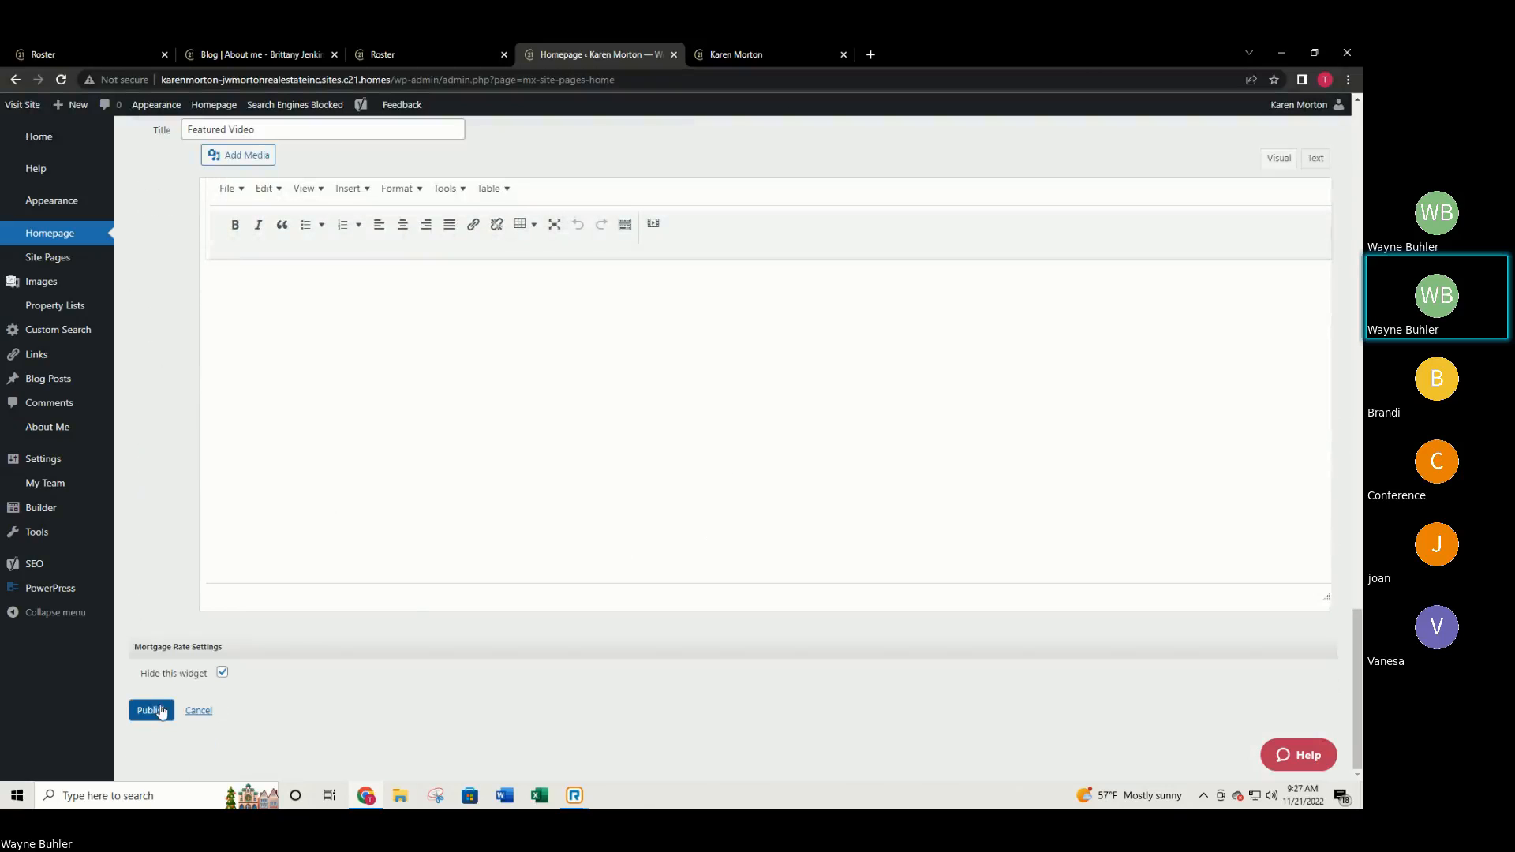
pyautogui.click(152, 713)
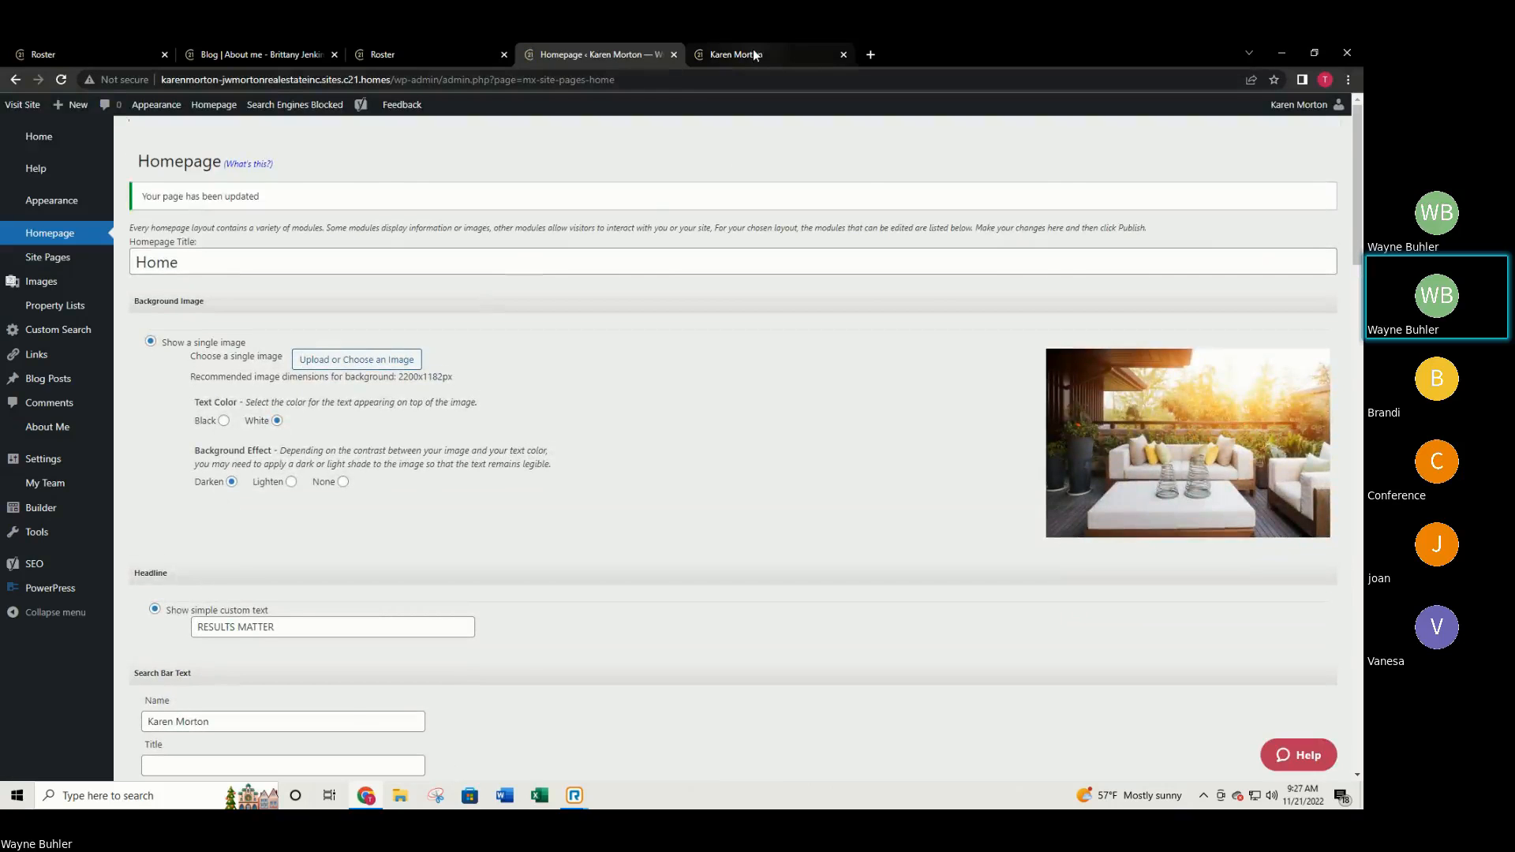
# Reload the live agent site and scroll down to the MY RESULTS section.
pyautogui.click(734, 54)
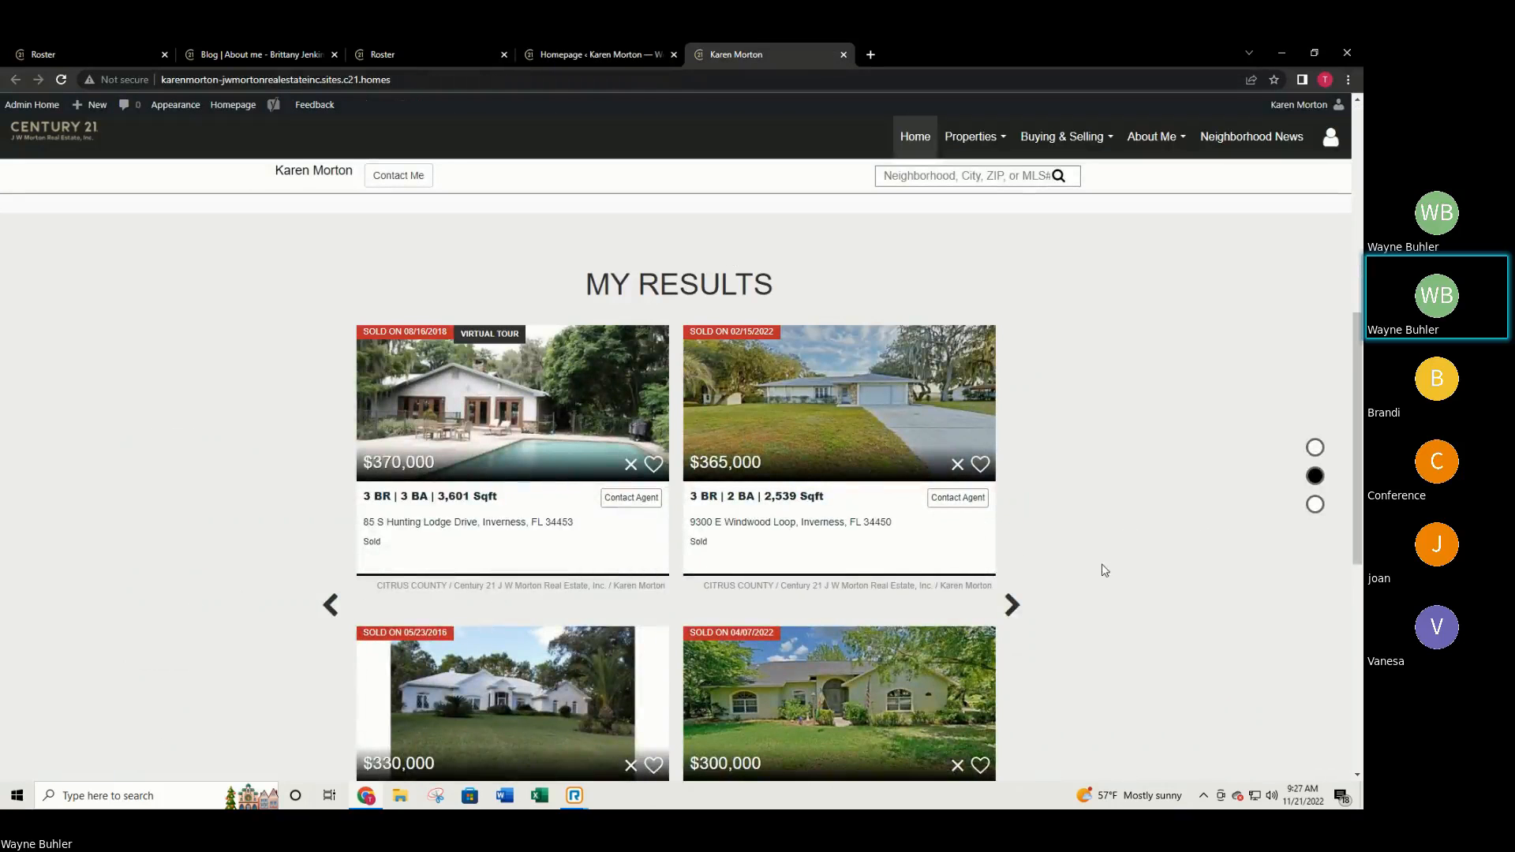
pyautogui.scroll(-1, 1102, 564)
pyautogui.scroll(2, 1101, 564)
pyautogui.click(69, 82)
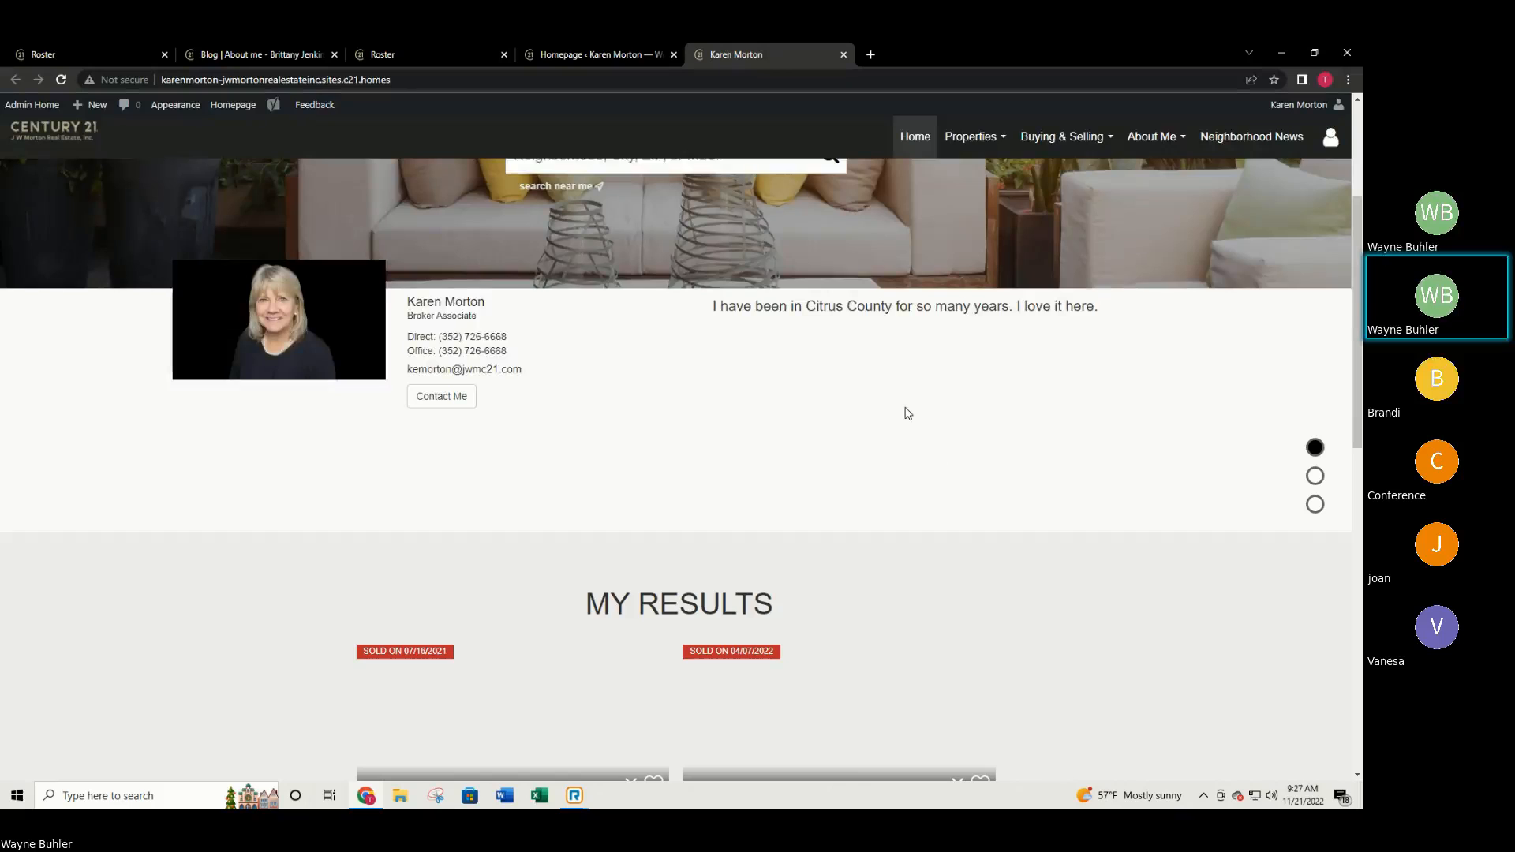
pyautogui.scroll(-2, 904, 415)
pyautogui.scroll(-4, 916, 451)
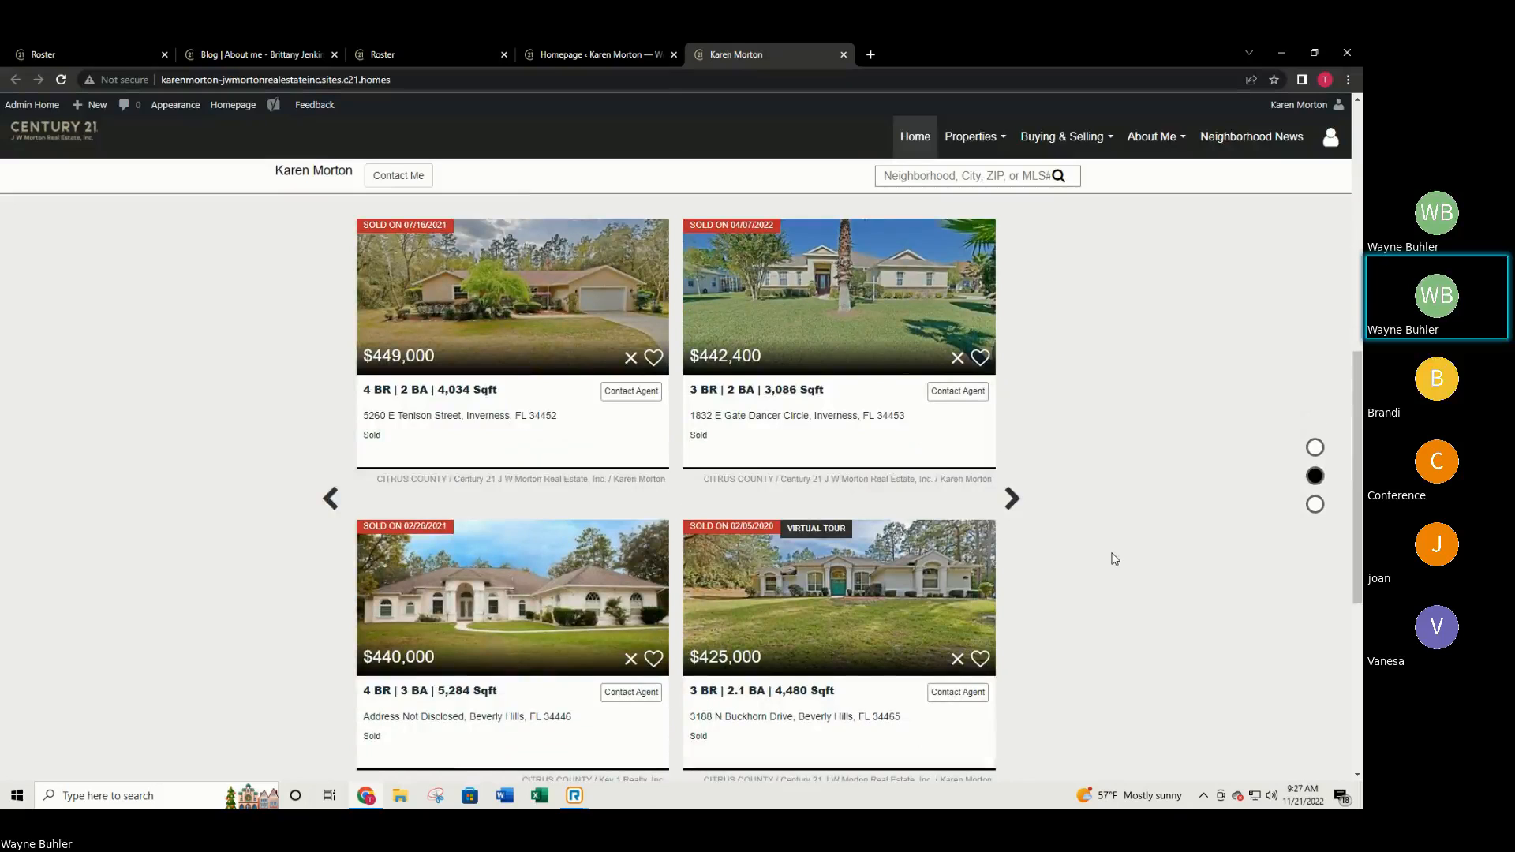
pyautogui.scroll(2, 1109, 552)
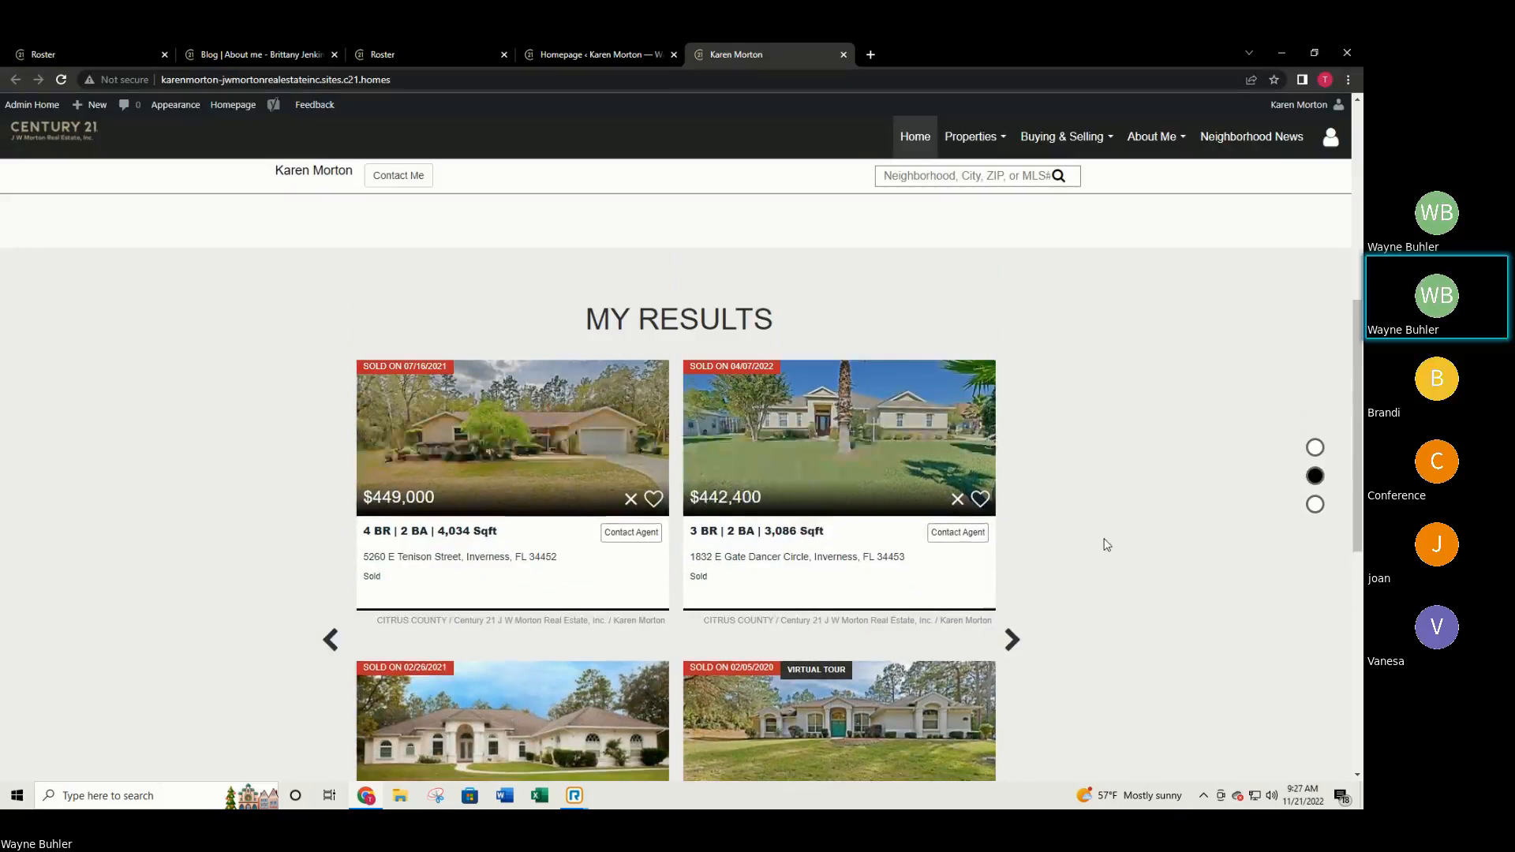
pyautogui.scroll(-2, 1026, 537)
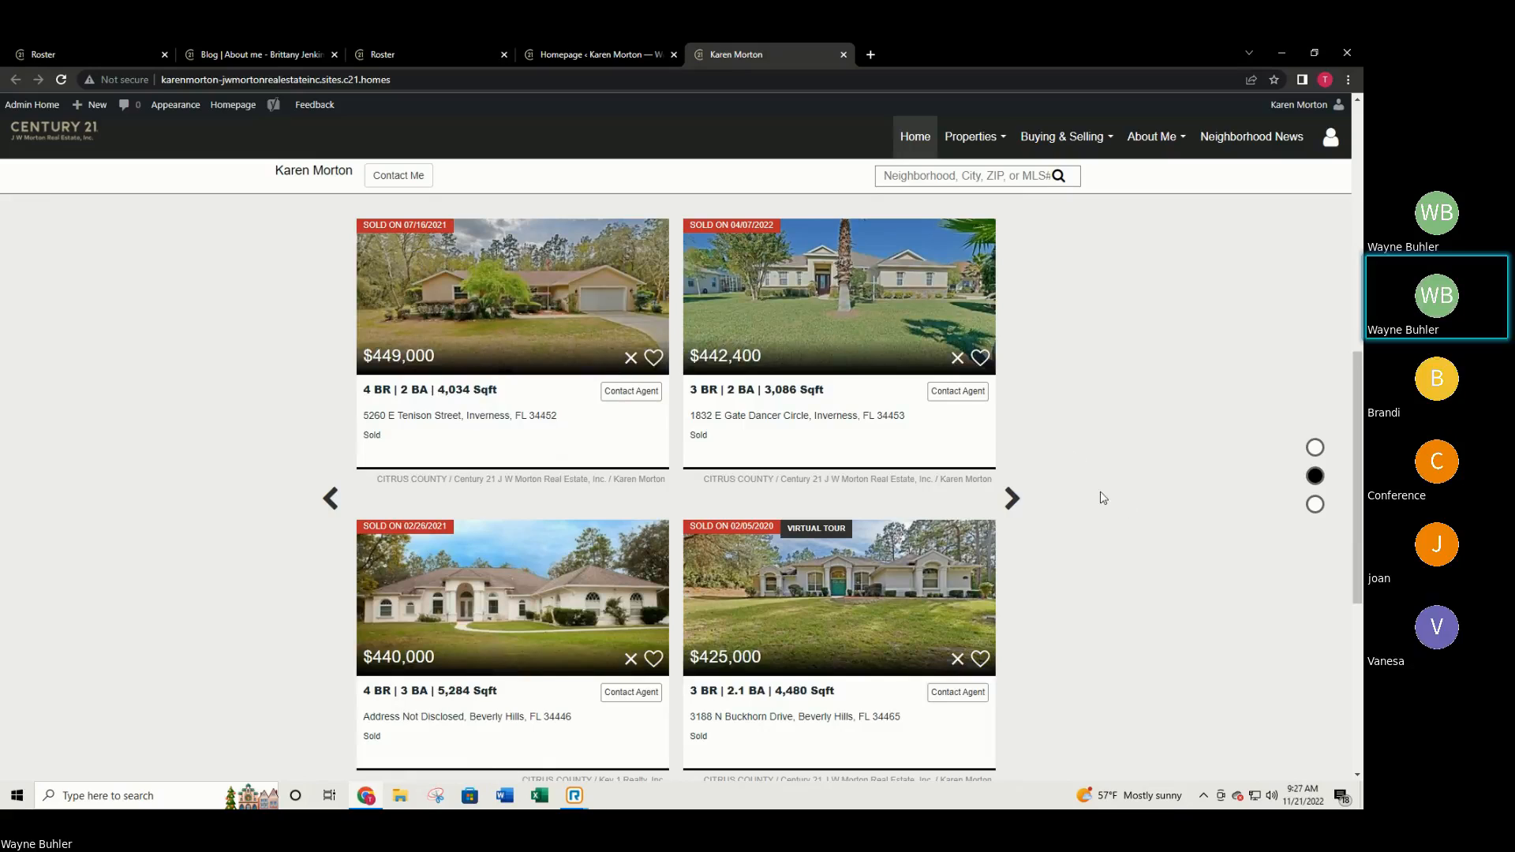
# Page MY RESULTS forward three times to the sold homes from $370,000 to $300,000.
pyautogui.click(1013, 501)
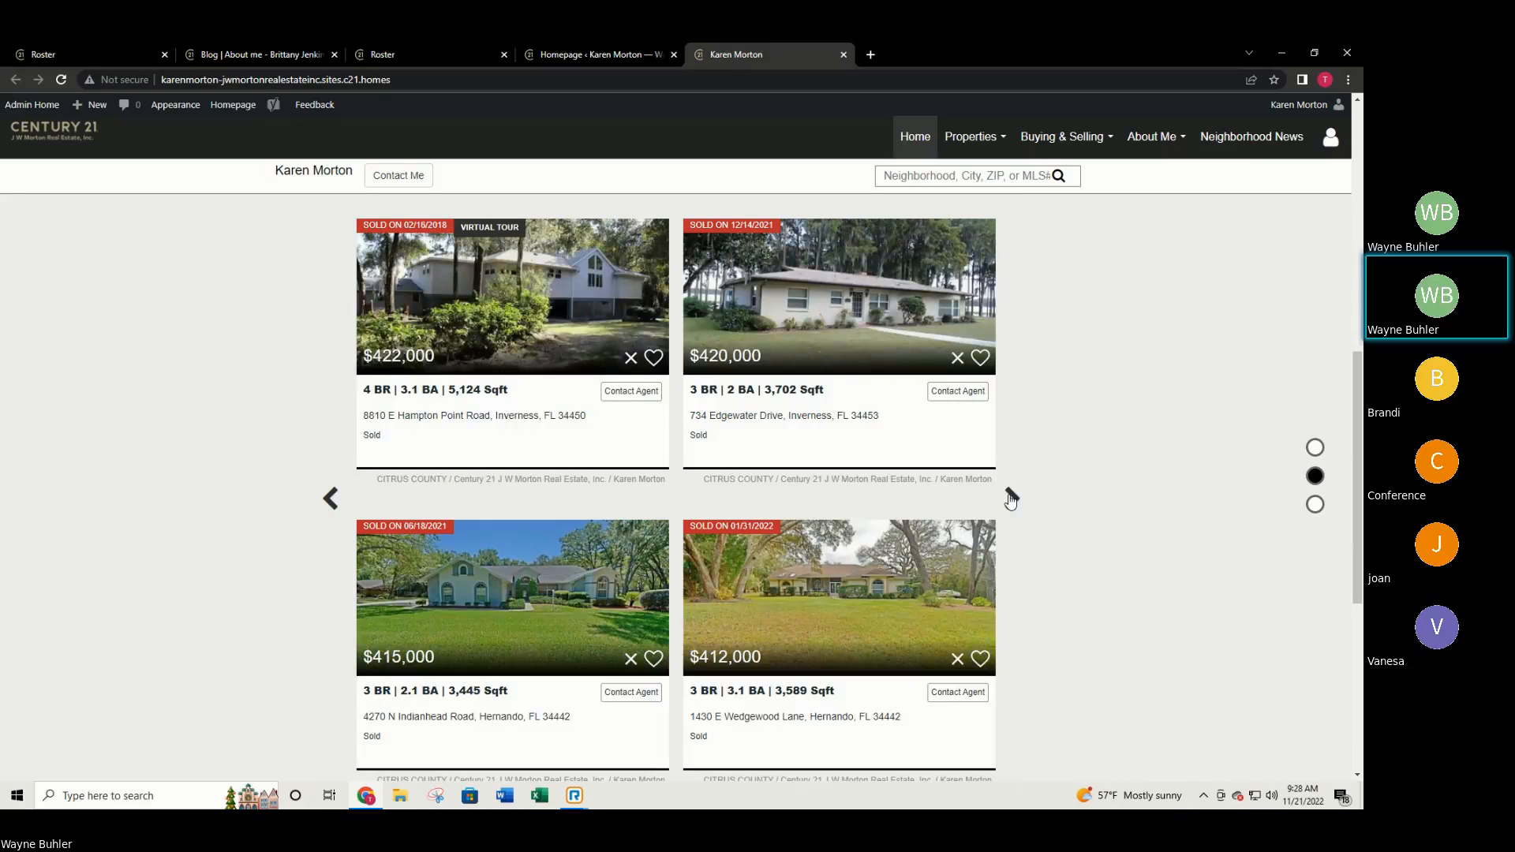
pyautogui.click(1010, 506)
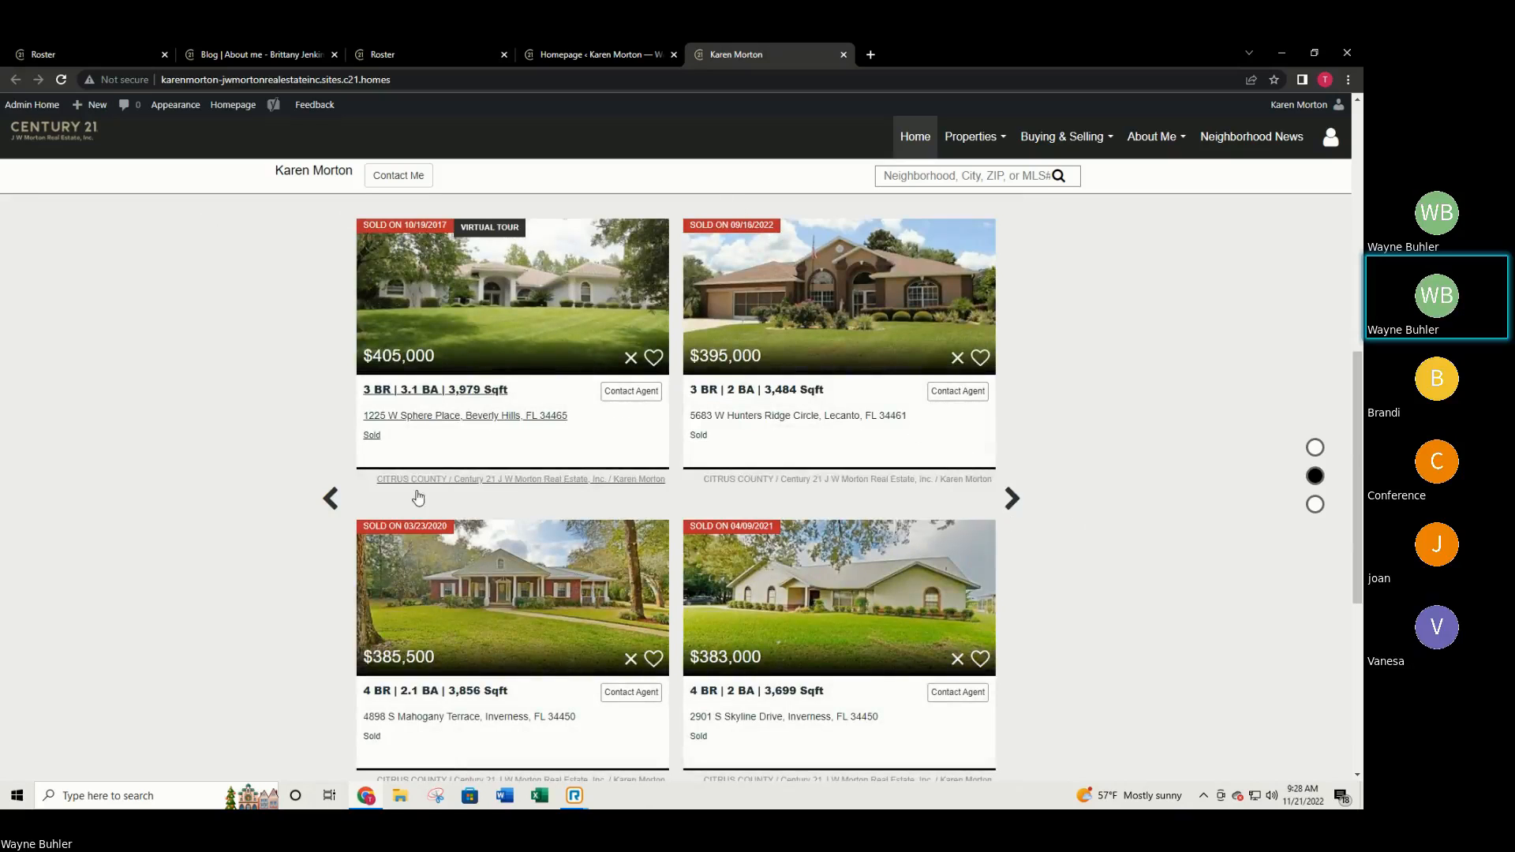
pyautogui.click(1013, 499)
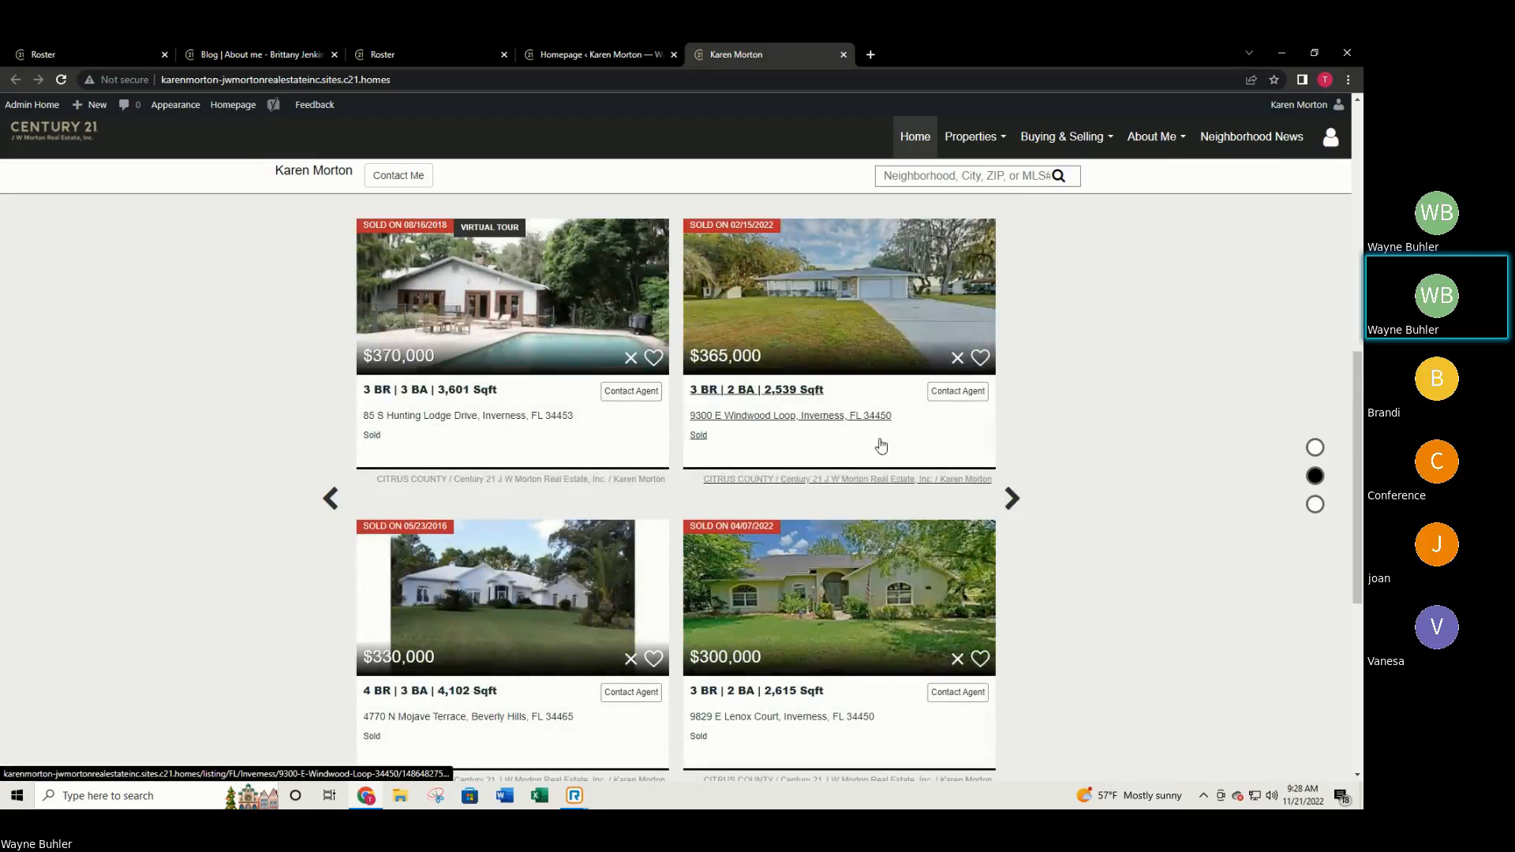
pyautogui.scroll(-1, 1062, 473)
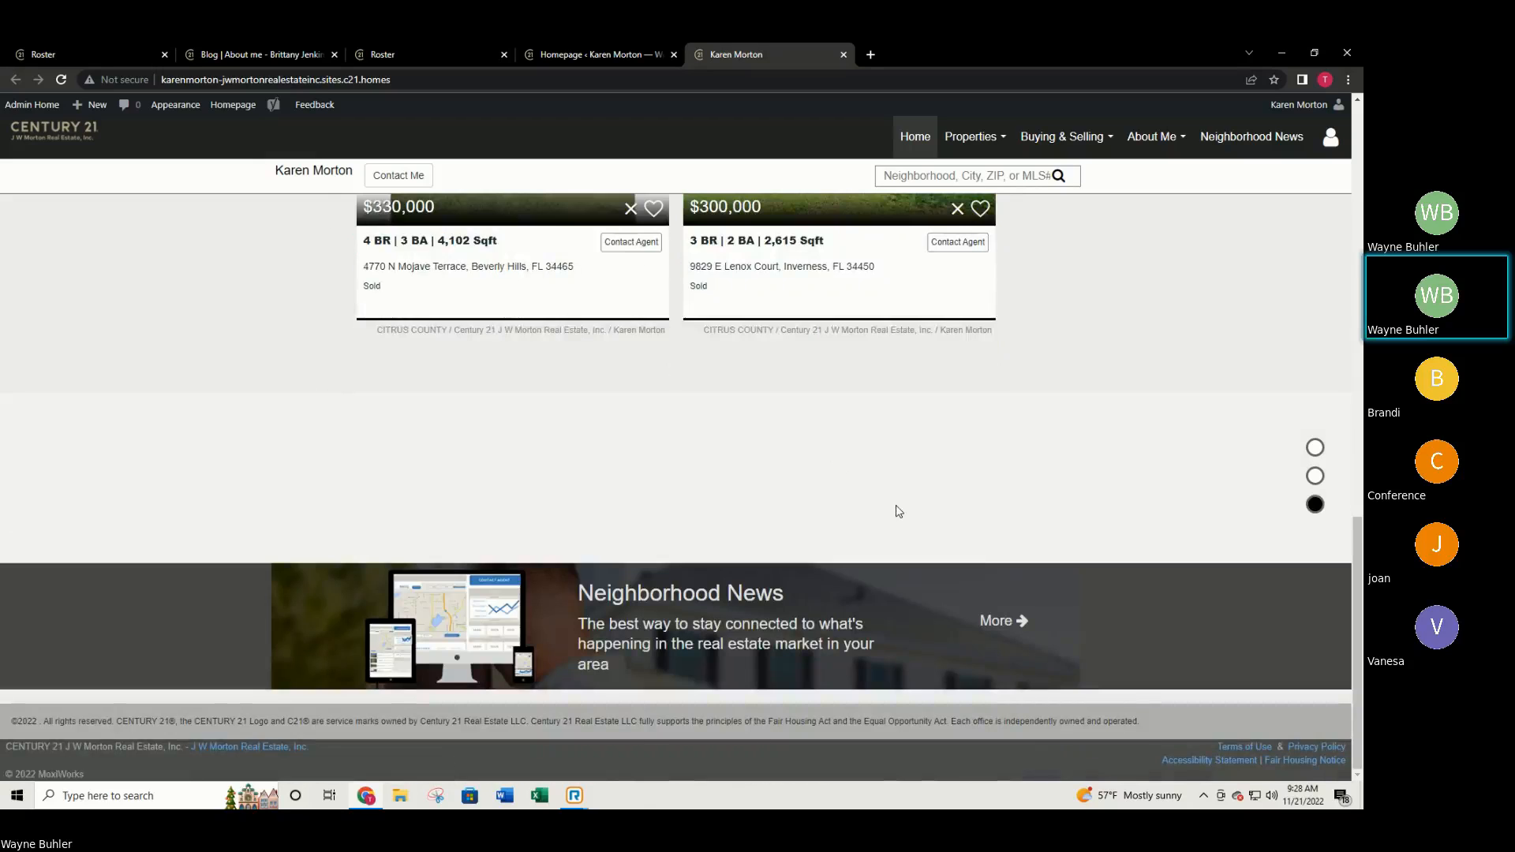
pyautogui.scroll(1, 897, 510)
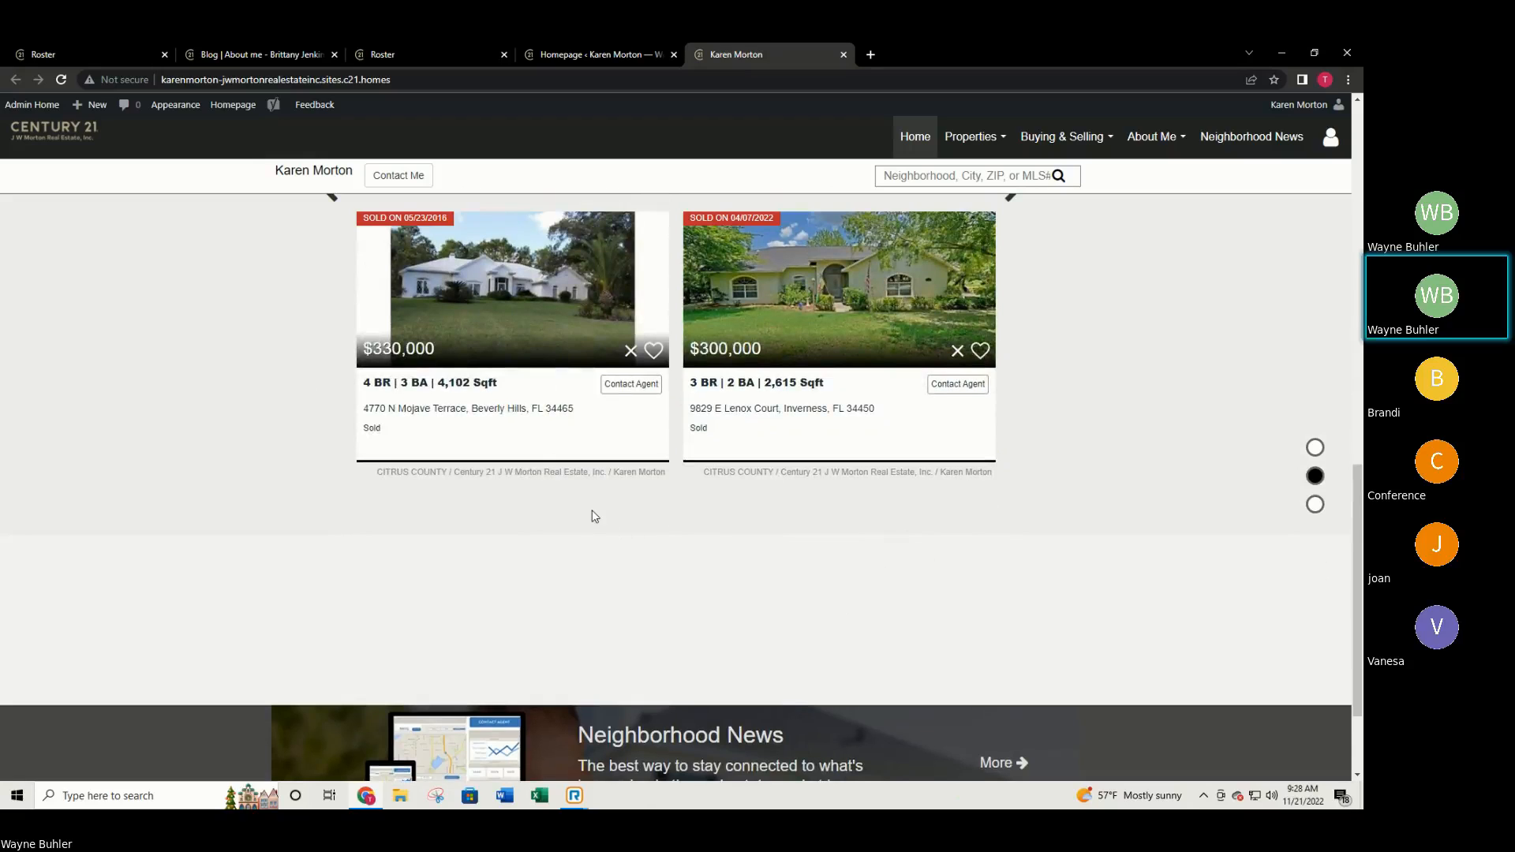
pyautogui.scroll(3, 595, 516)
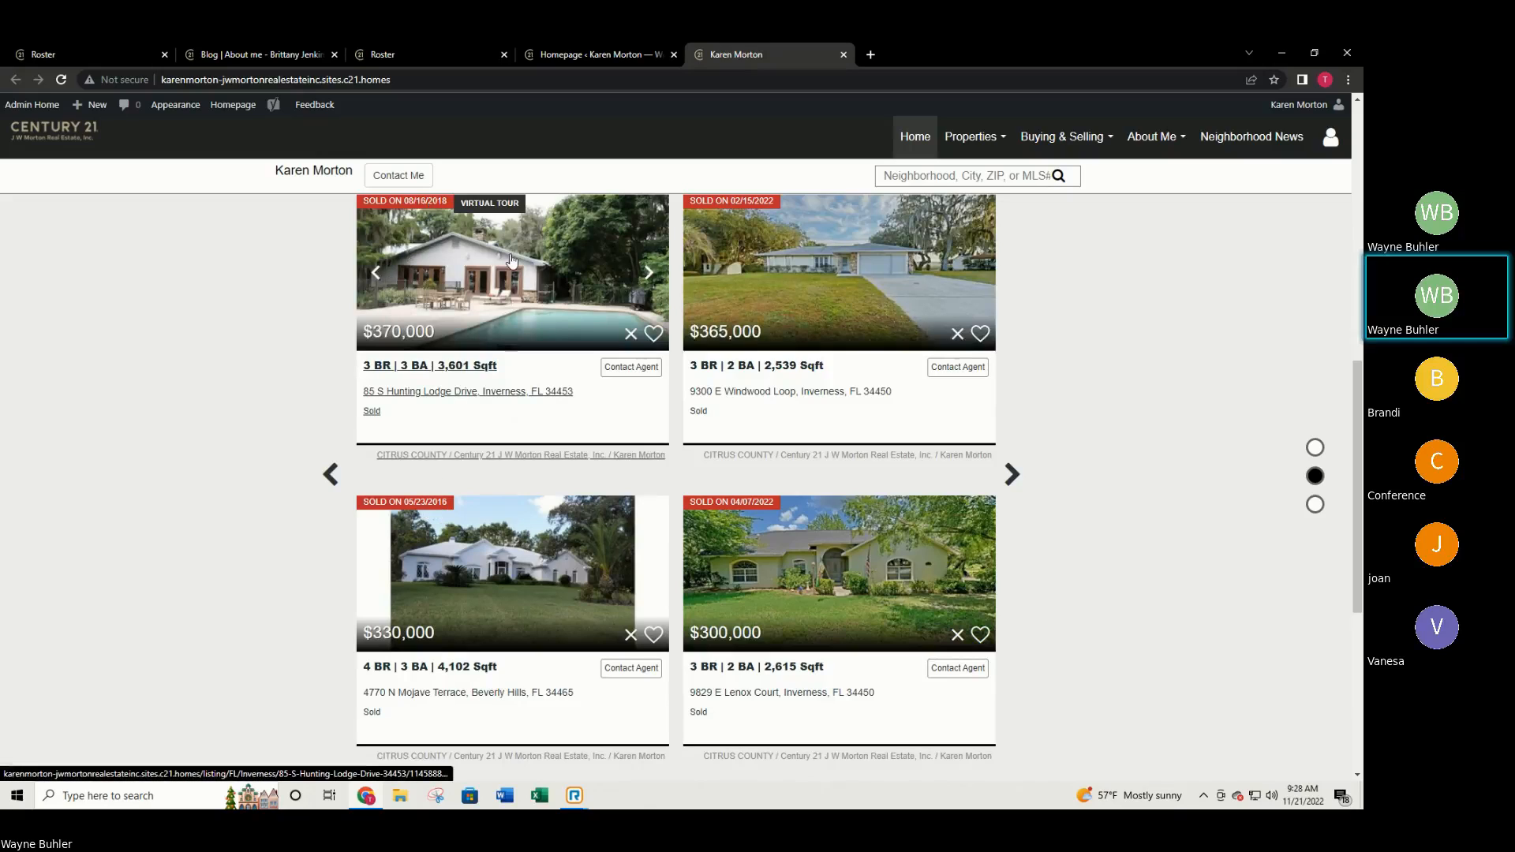
pyautogui.scroll(1, 552, 474)
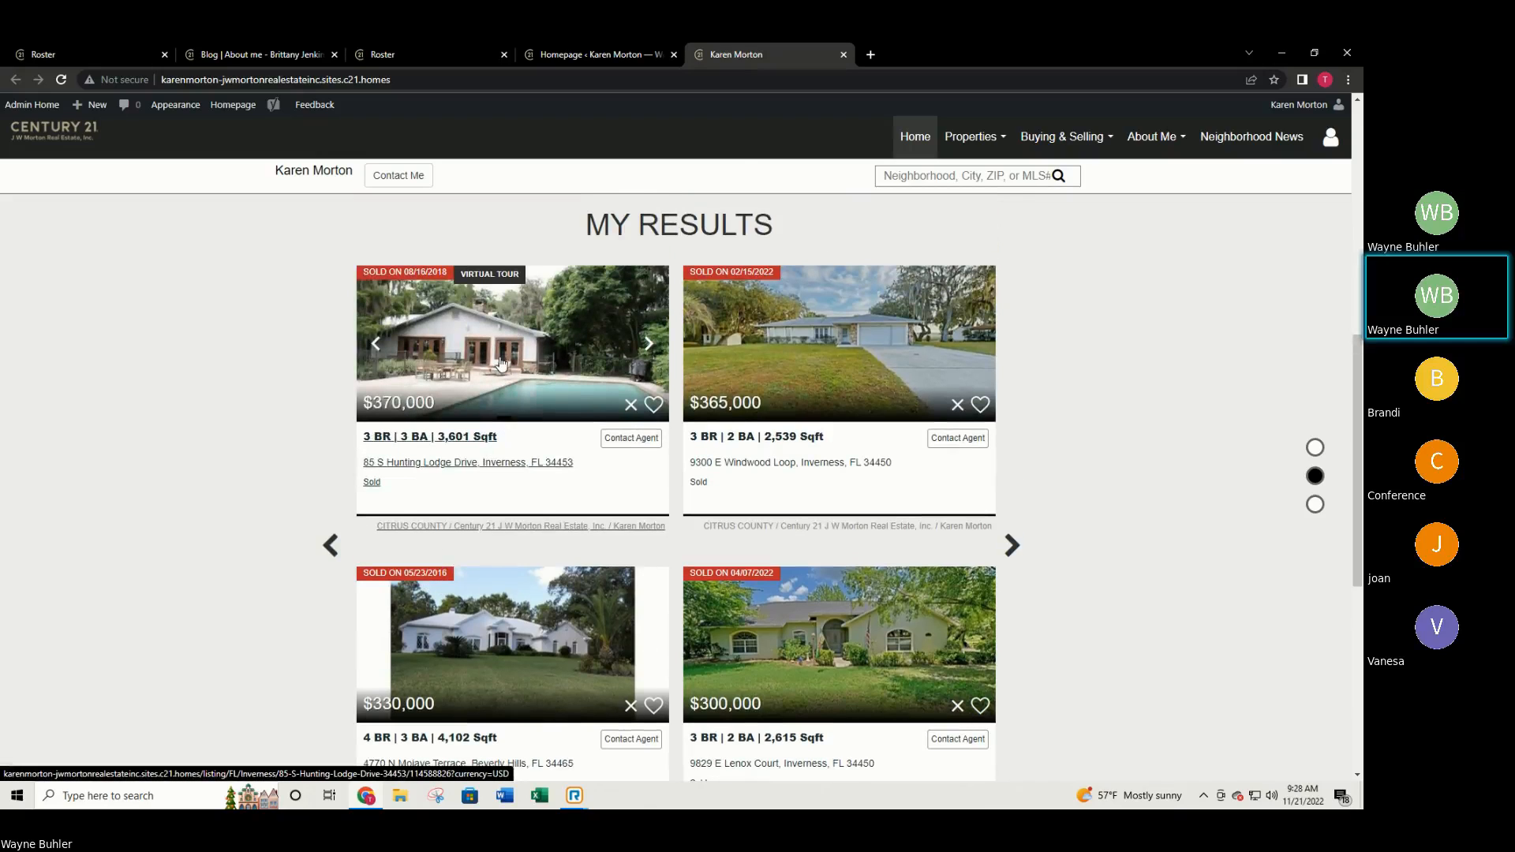
pyautogui.click(508, 382)
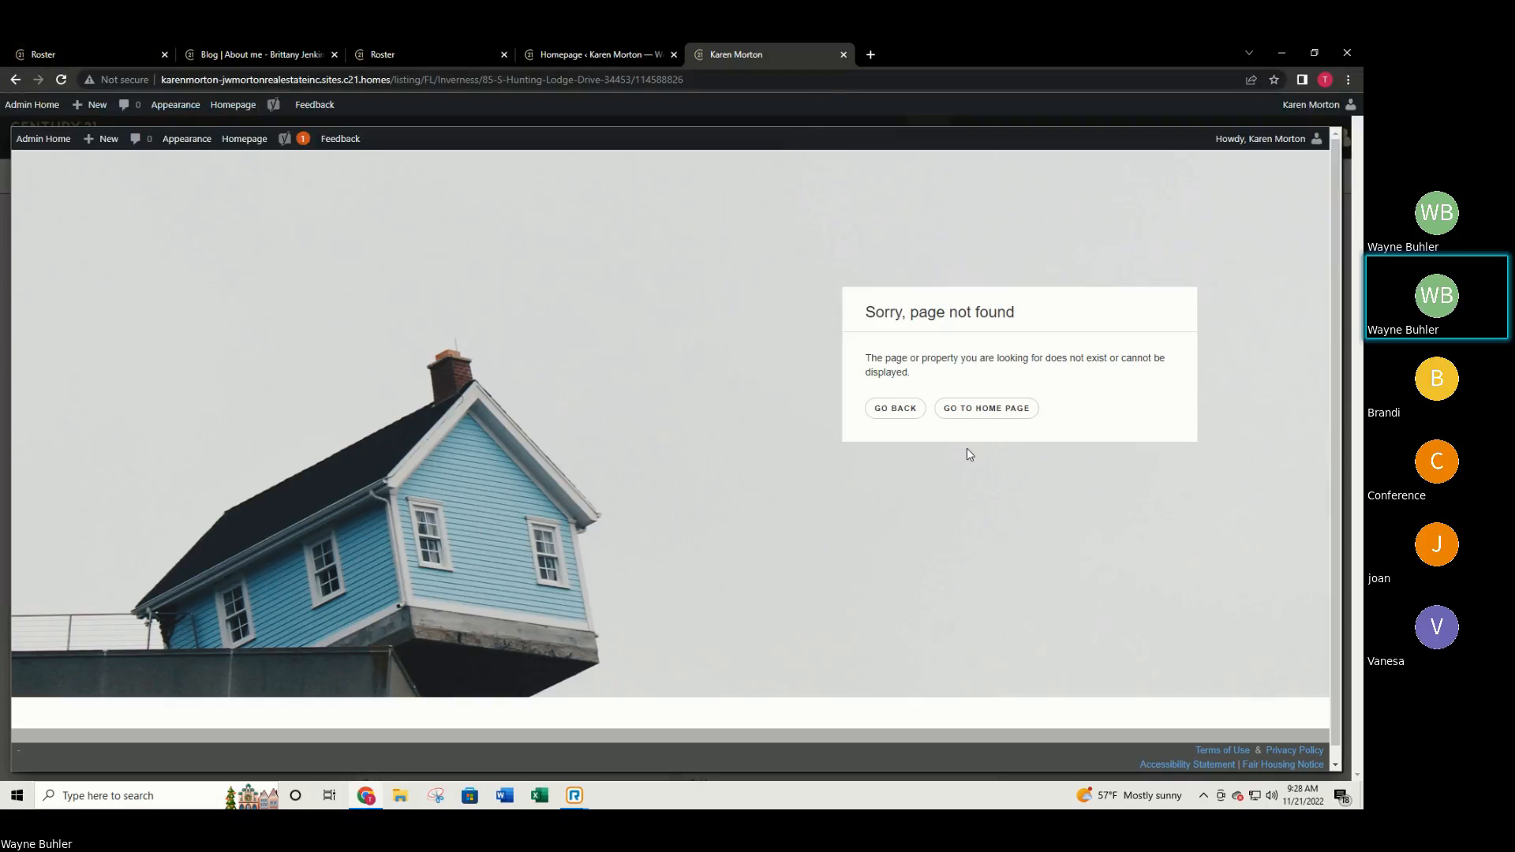
pyautogui.click(897, 407)
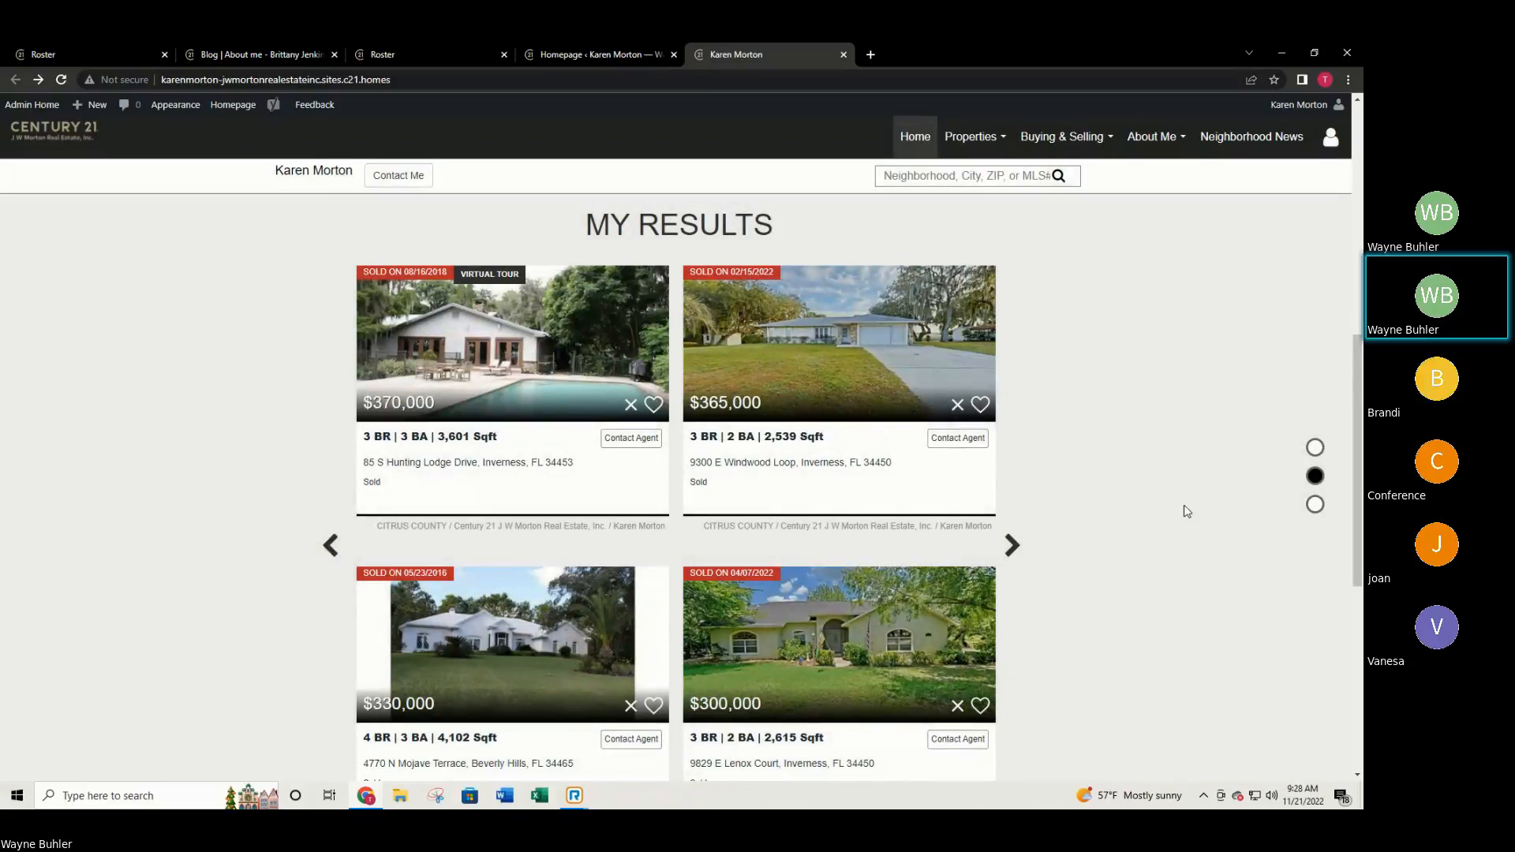
pyautogui.scroll(-1, 507, 429)
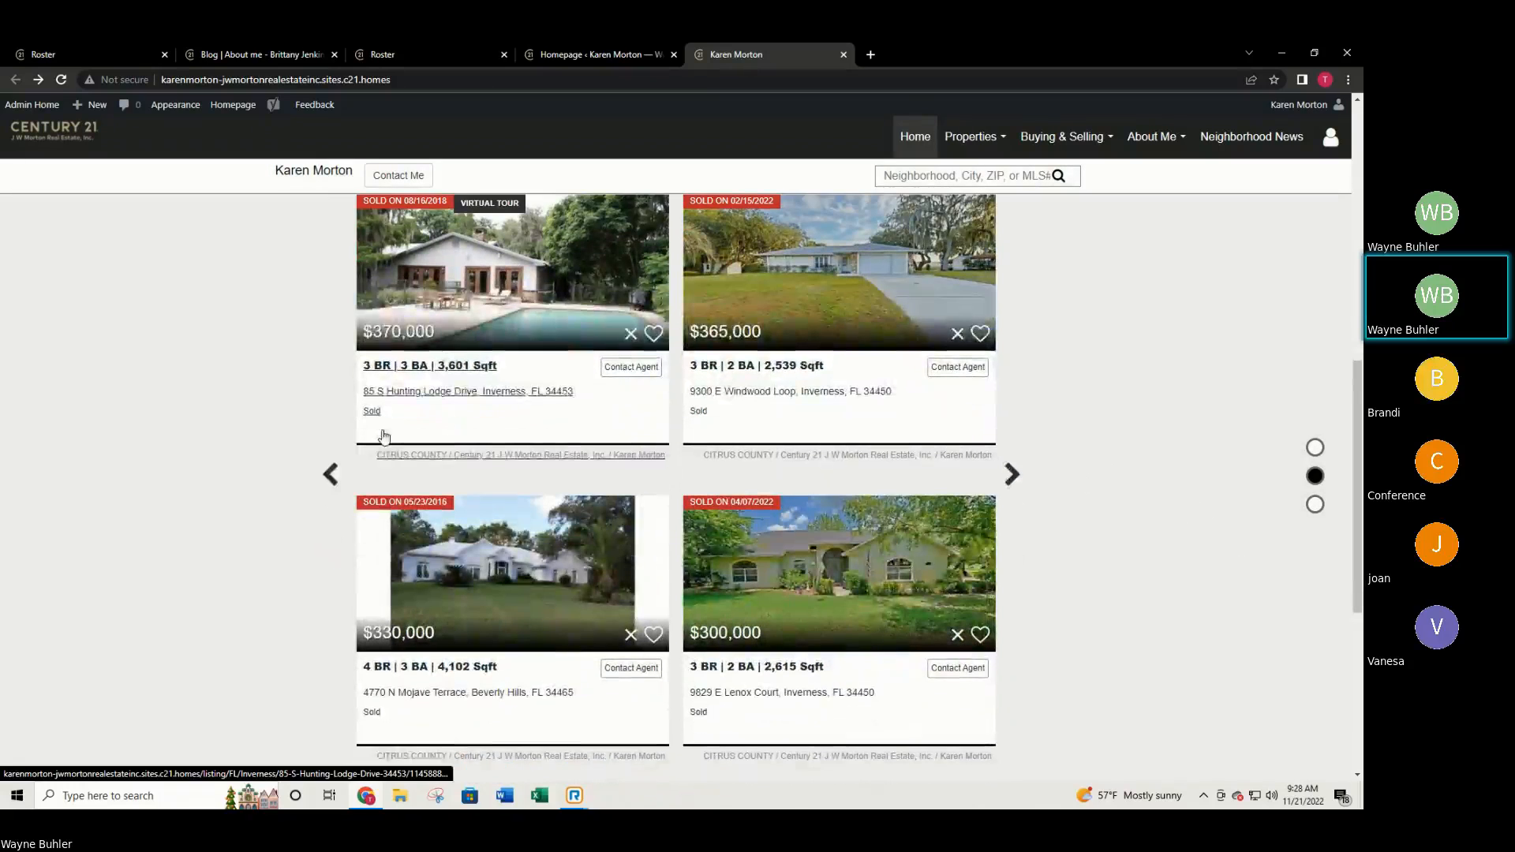
pyautogui.scroll(-6, 394, 508)
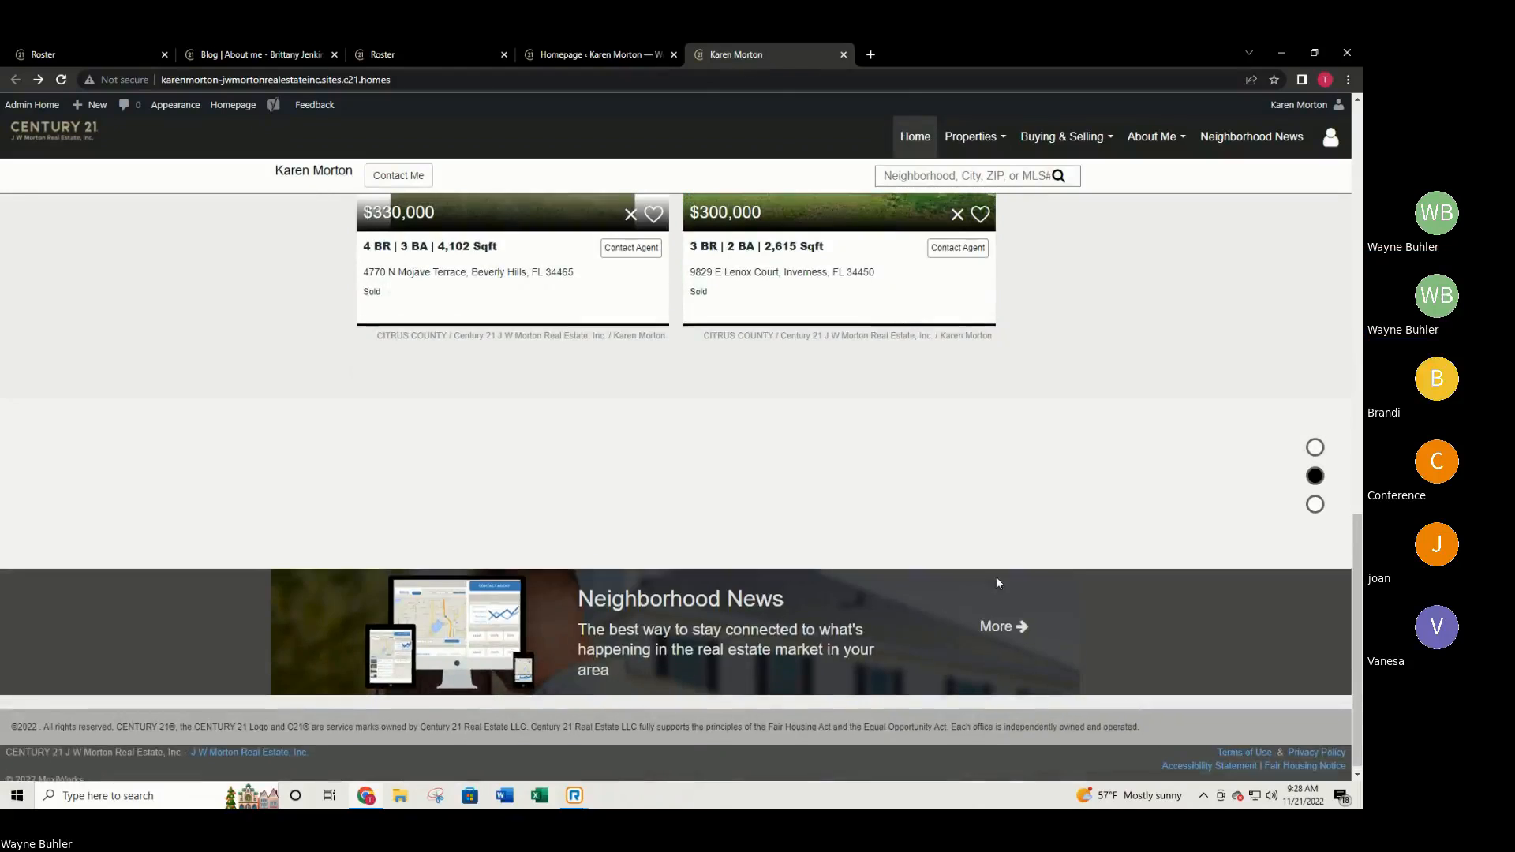
pyautogui.scroll(5, 1026, 573)
pyautogui.scroll(6, 1073, 546)
pyautogui.scroll(-7, 1032, 524)
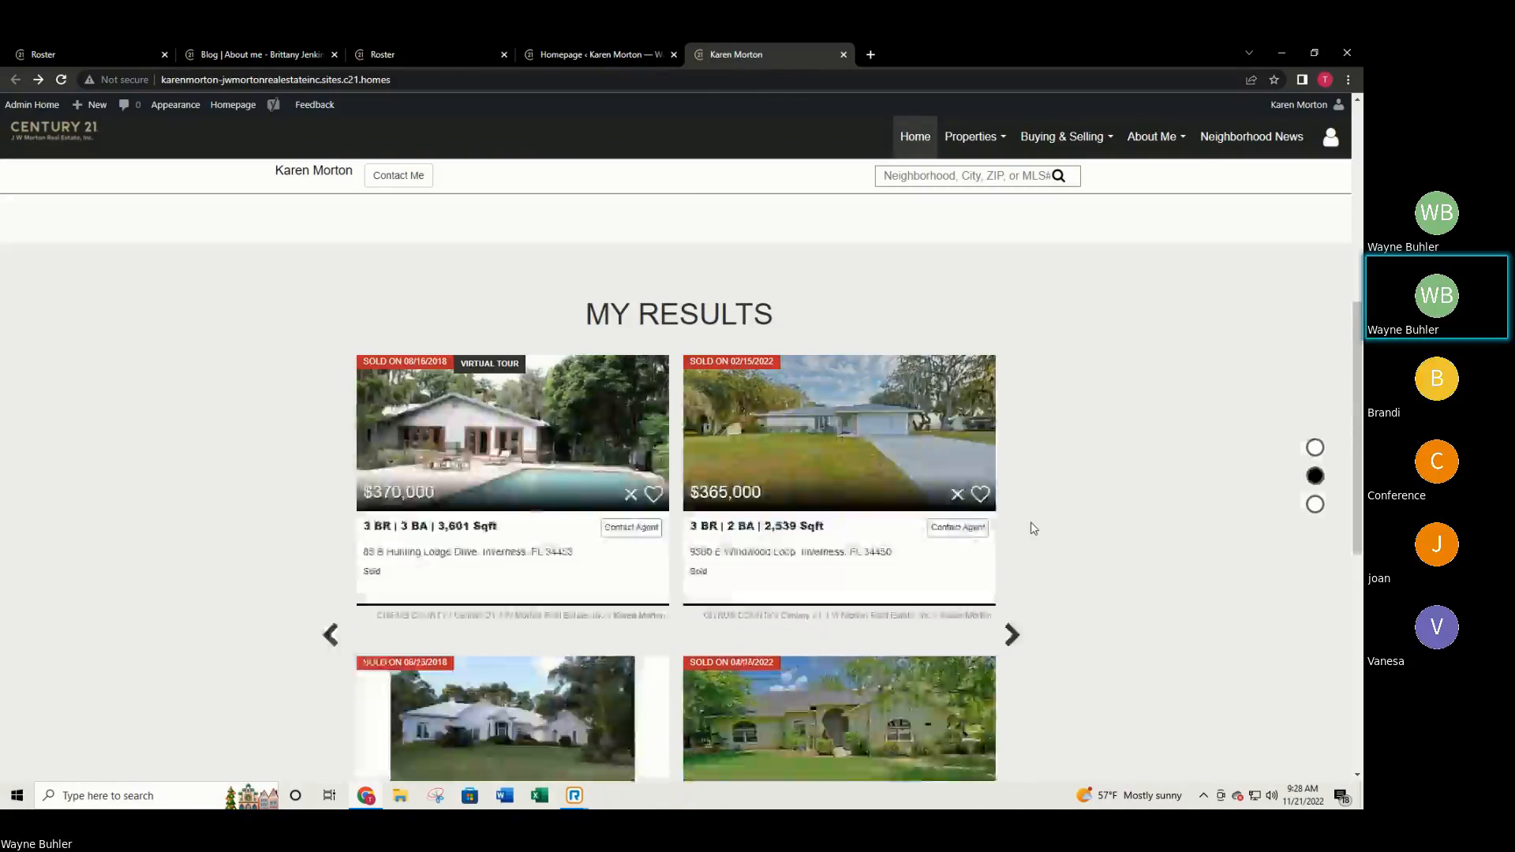
pyautogui.scroll(-2, 365, 547)
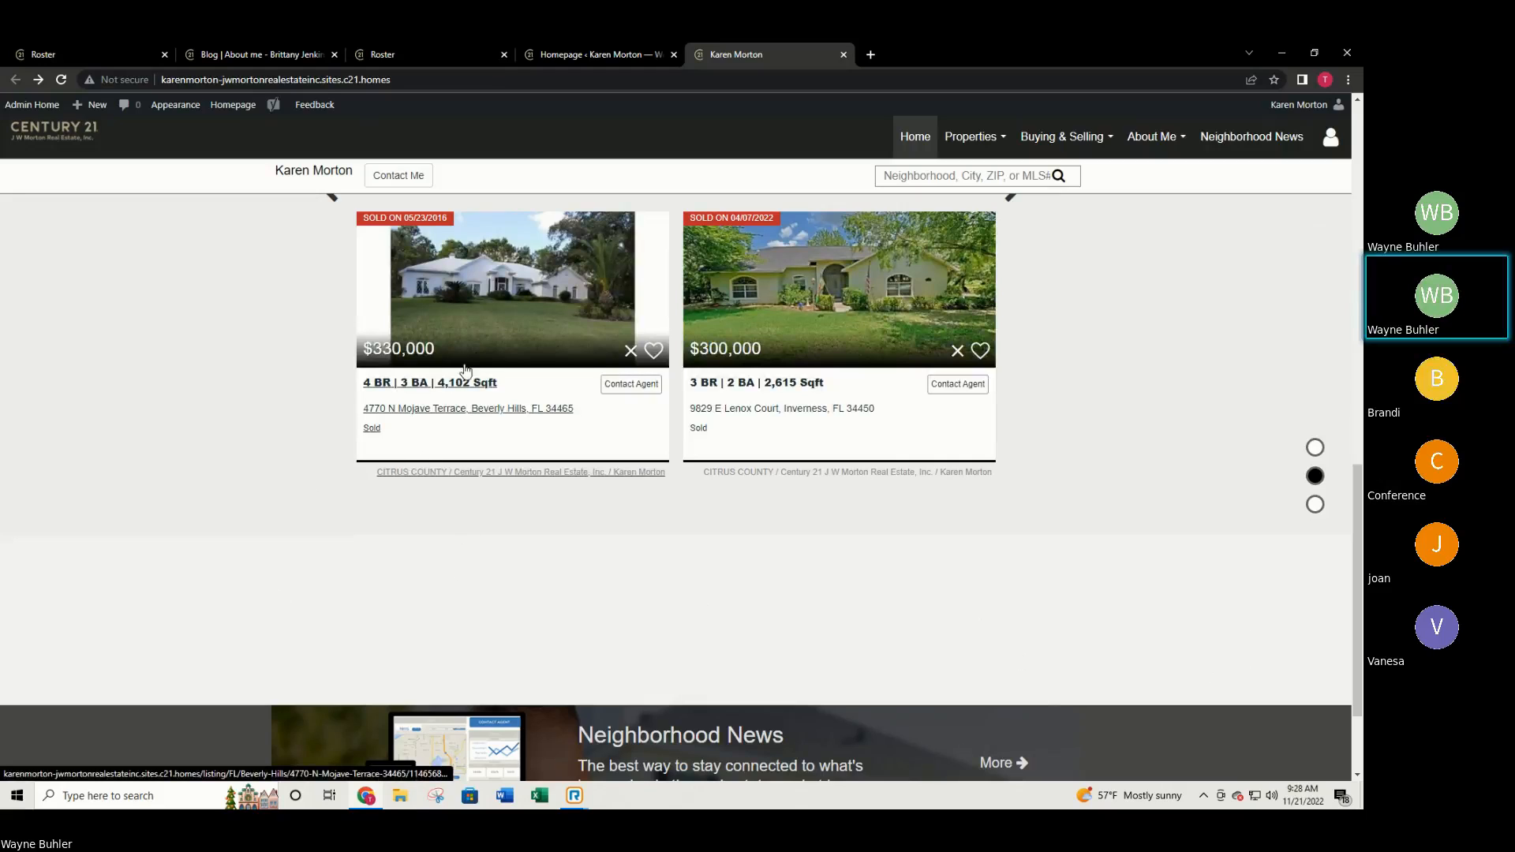
# Open the other agent's example home page and scroll down to its Useful Links.
pyautogui.click(228, 52)
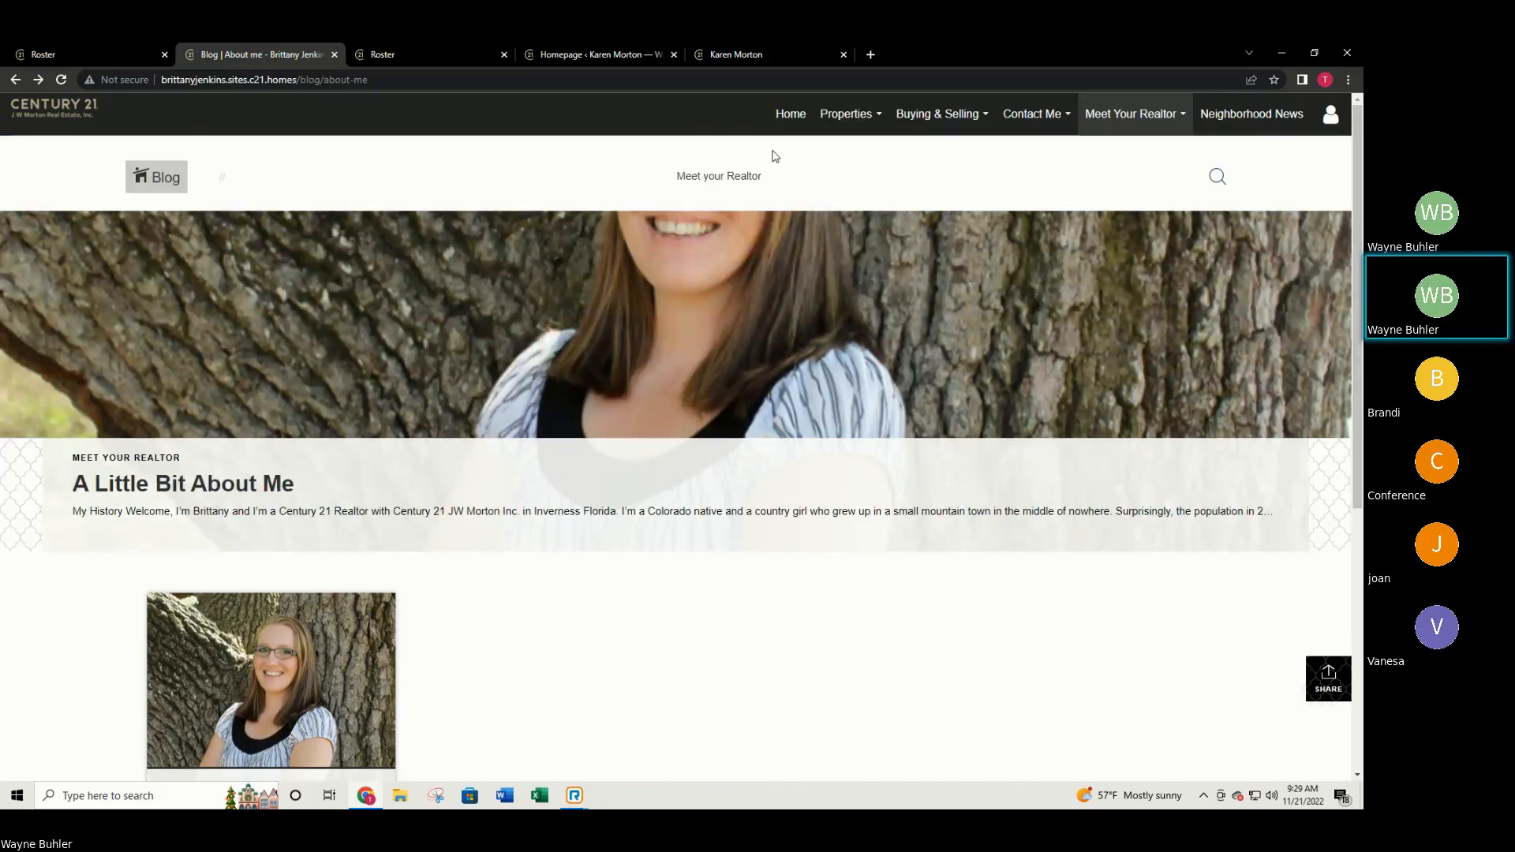
pyautogui.click(789, 116)
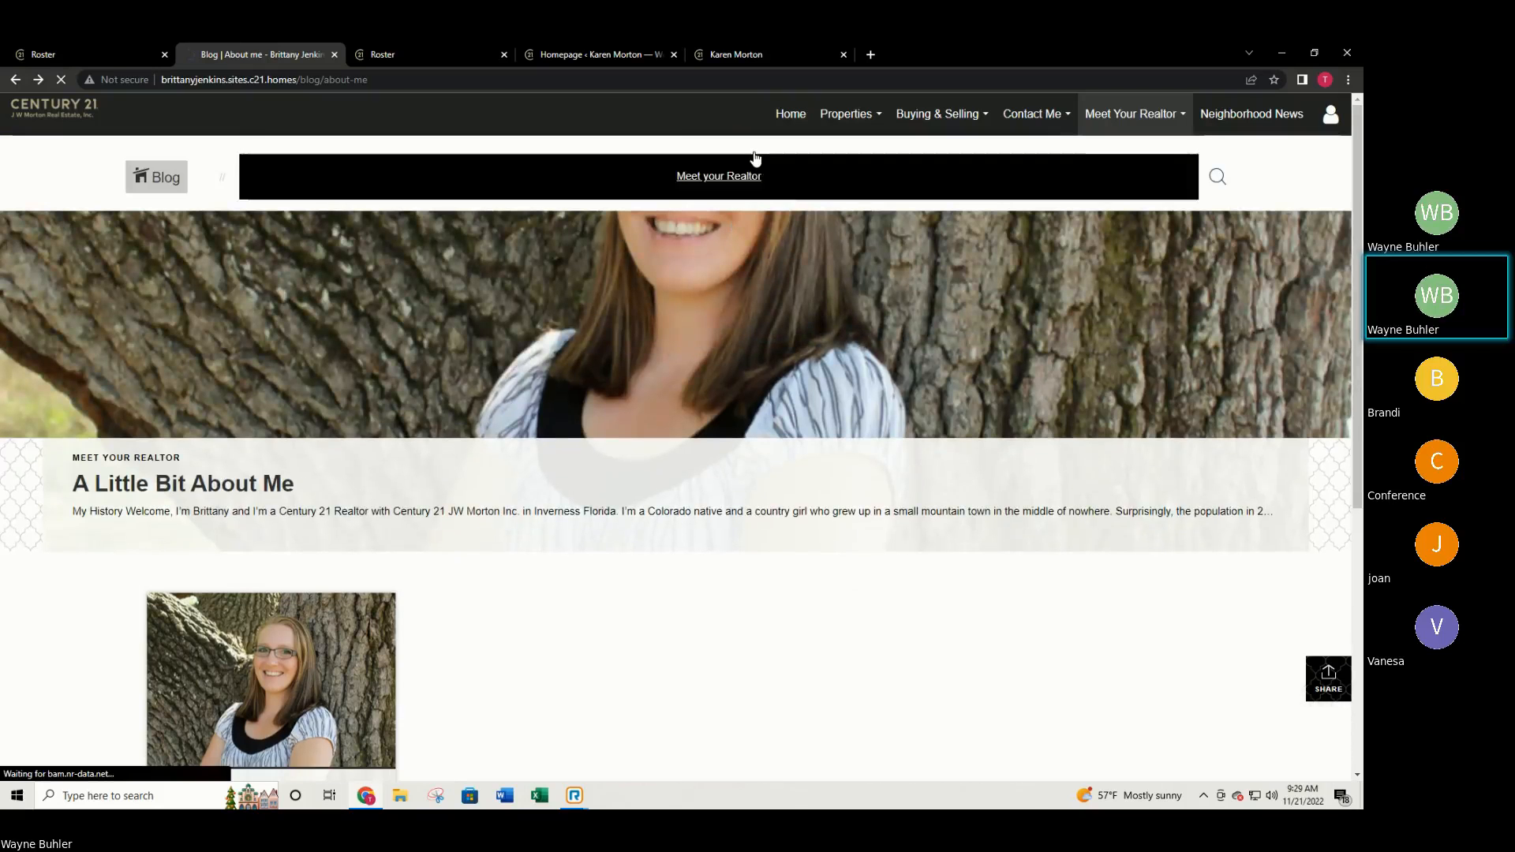
pyautogui.scroll(-8, 745, 325)
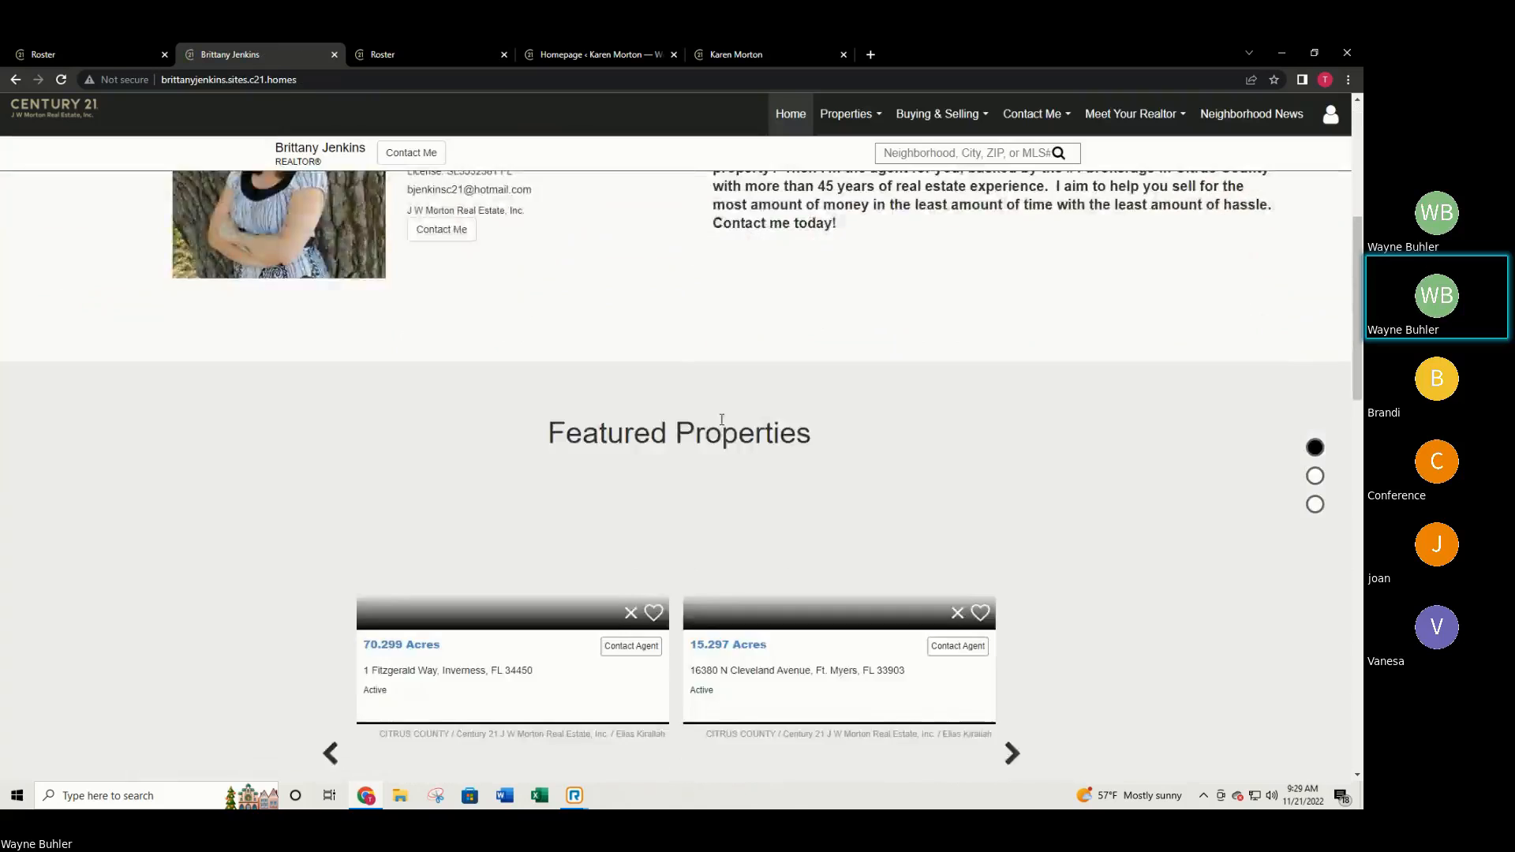
pyautogui.scroll(-6, 721, 420)
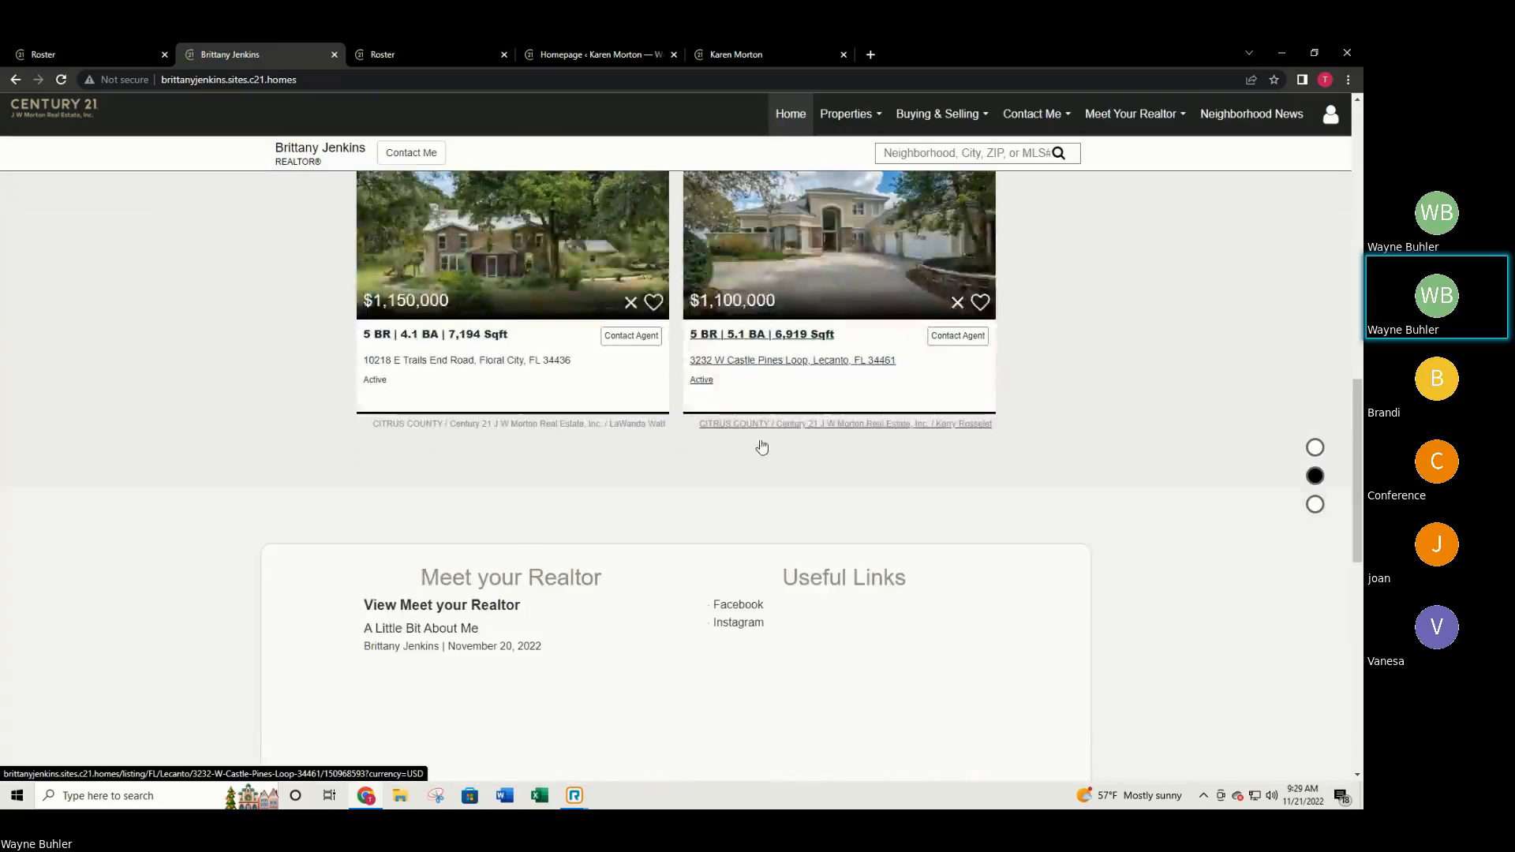
pyautogui.scroll(-2, 761, 447)
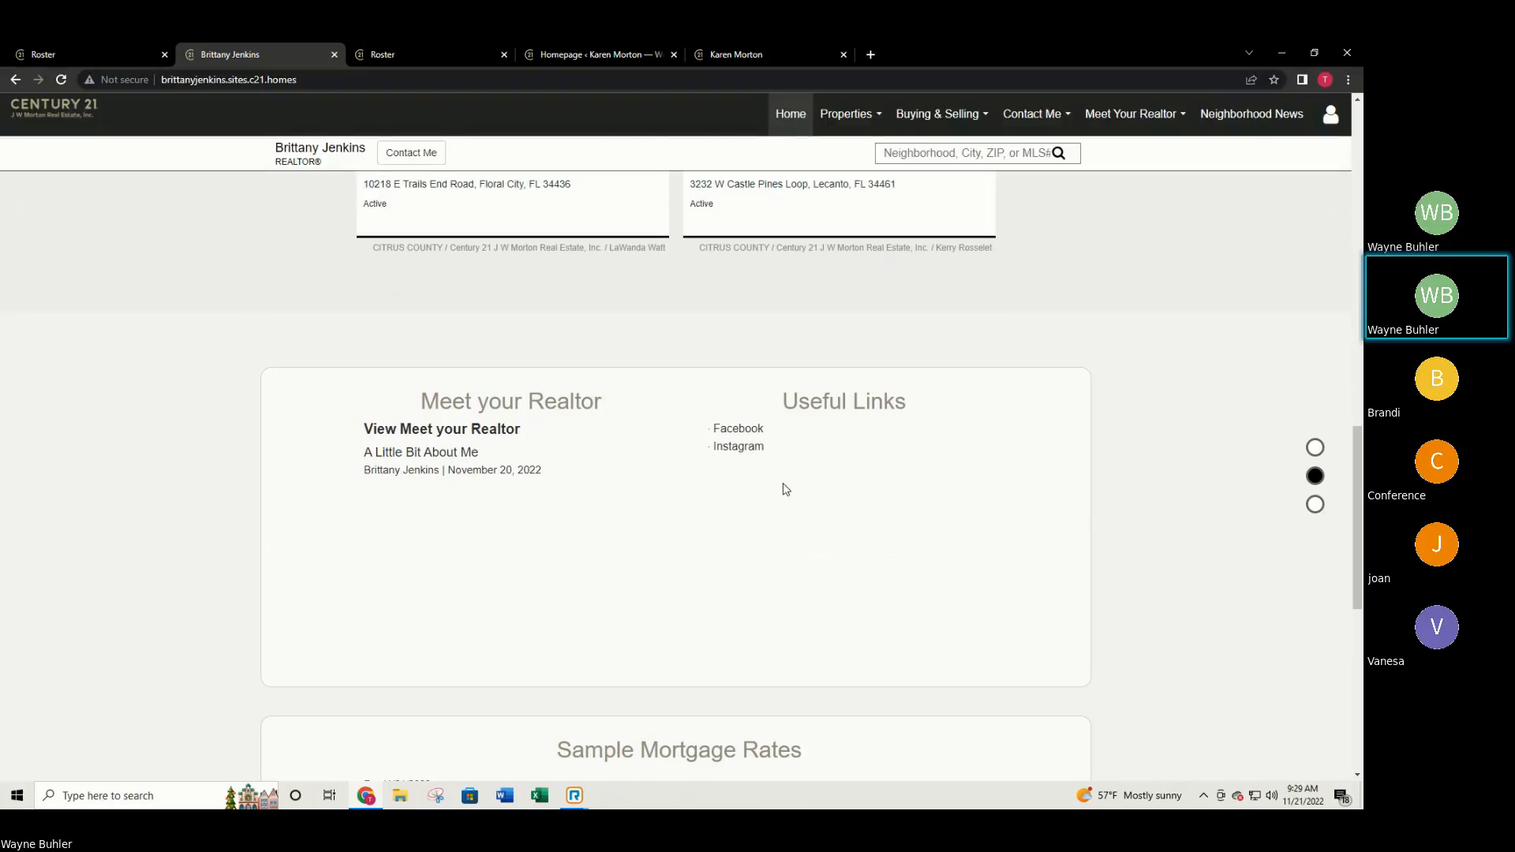
# Check the agent's Facebook link, go back, and return to the Homepage settings admin.
pyautogui.click(734, 433)
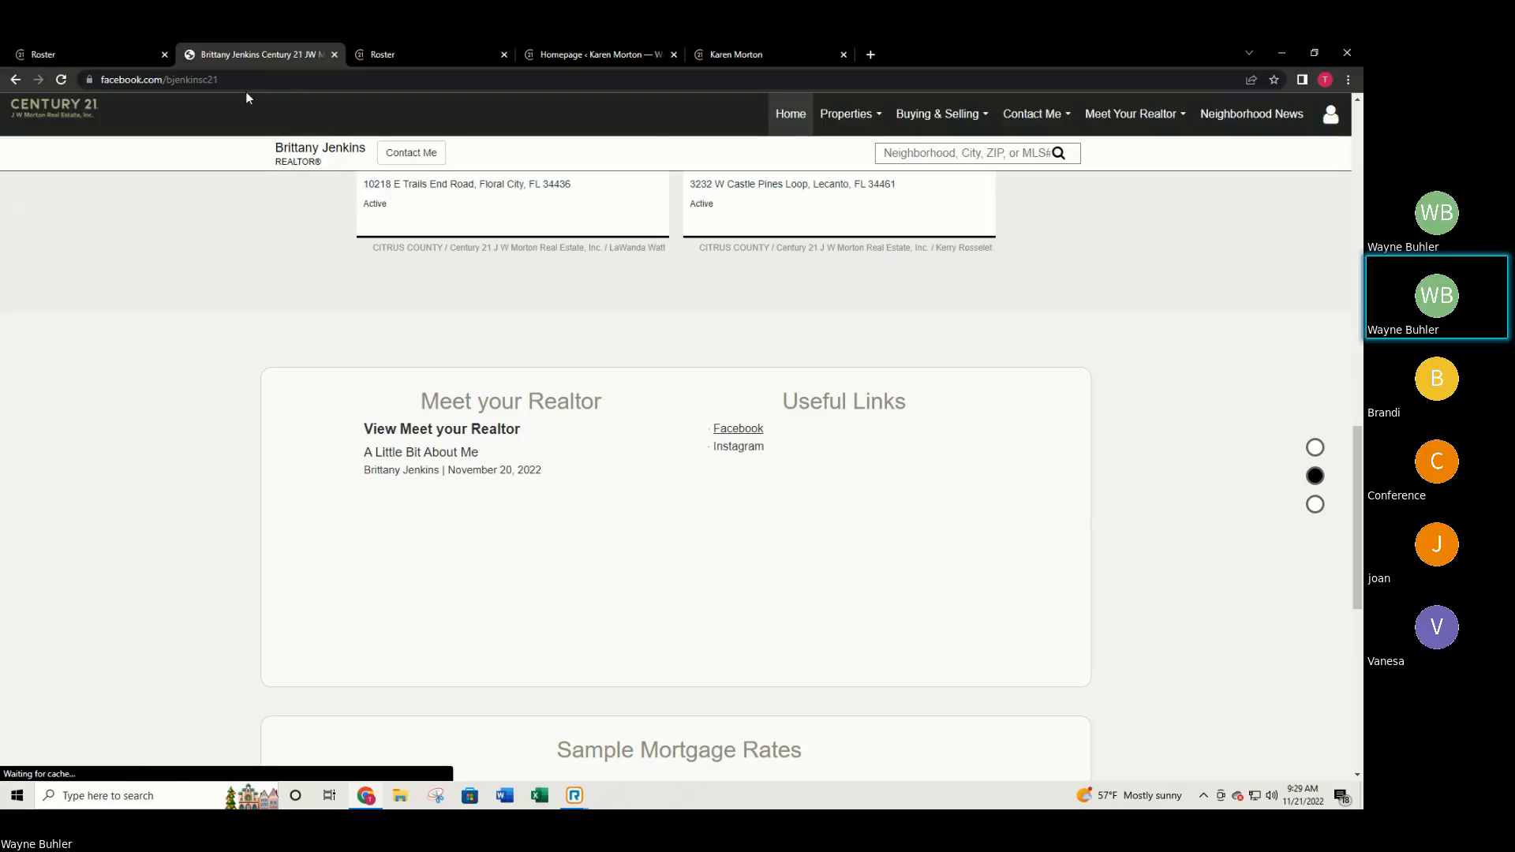
pyautogui.scroll(3, 328, 126)
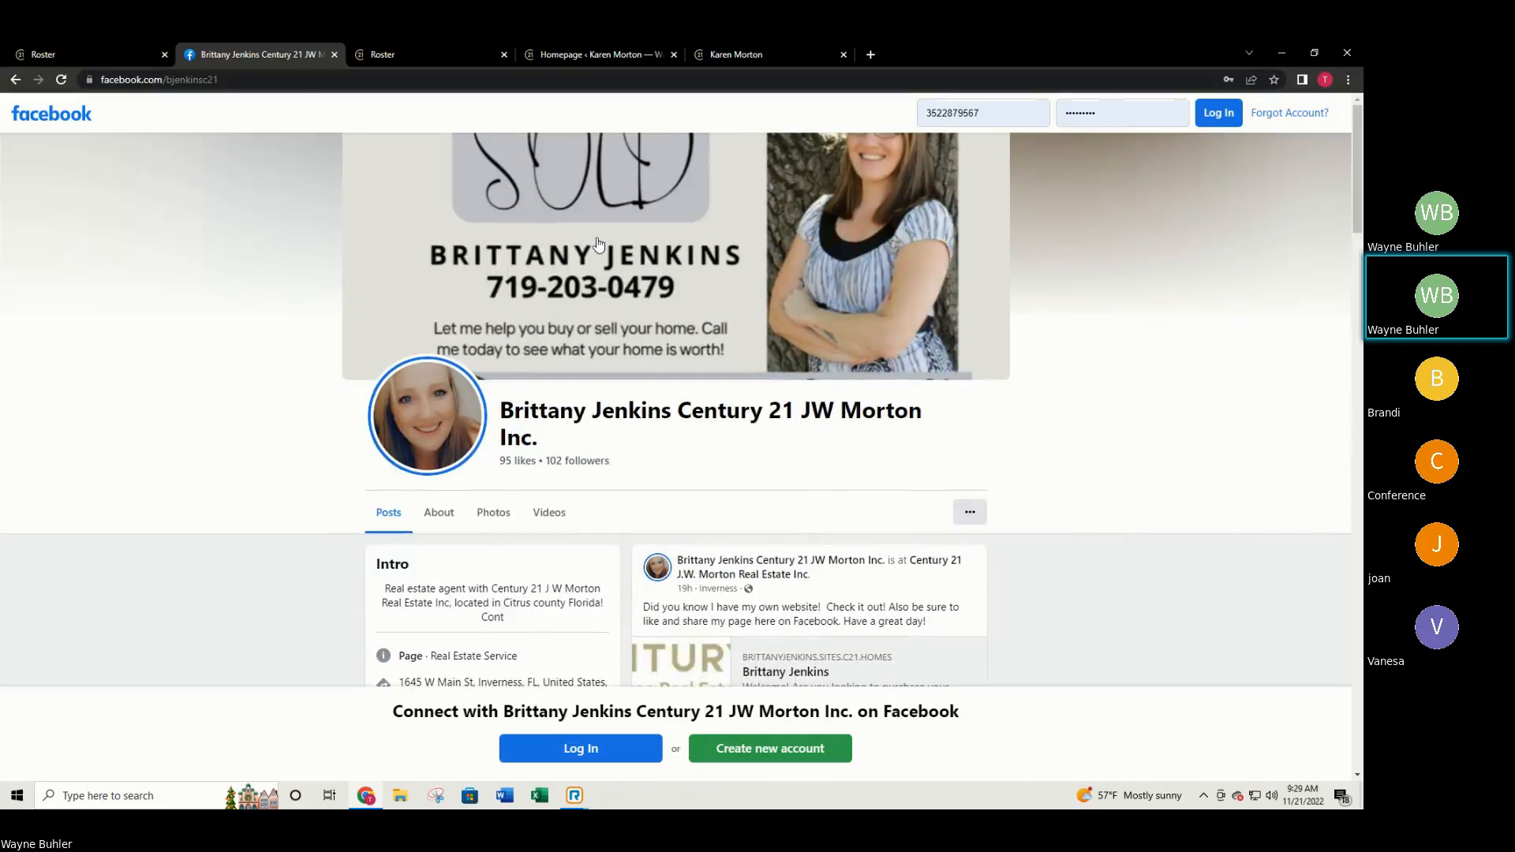
pyautogui.click(15, 79)
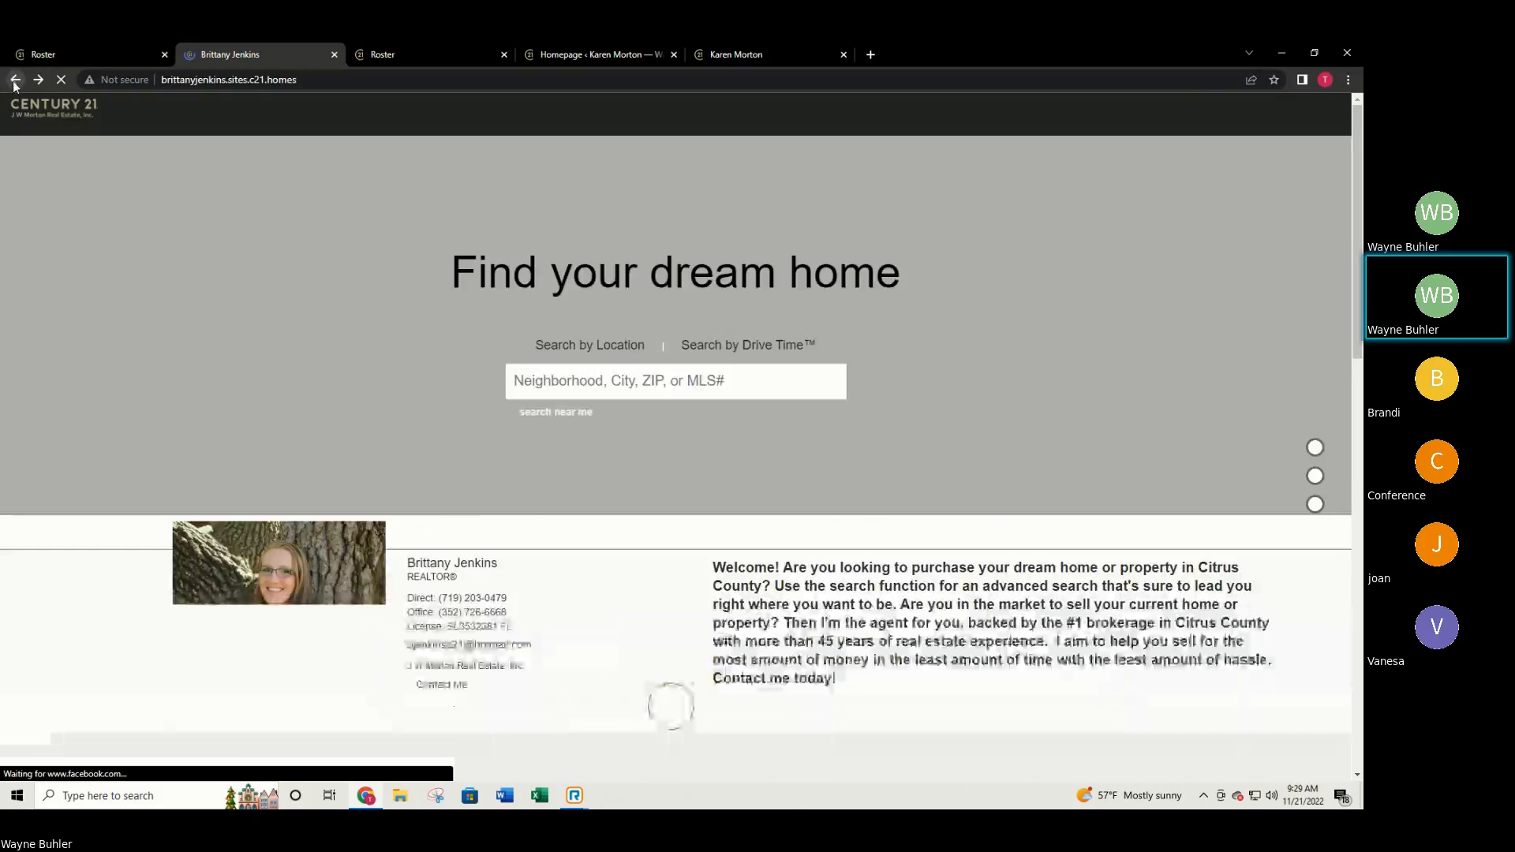
pyautogui.scroll(15, 541, 284)
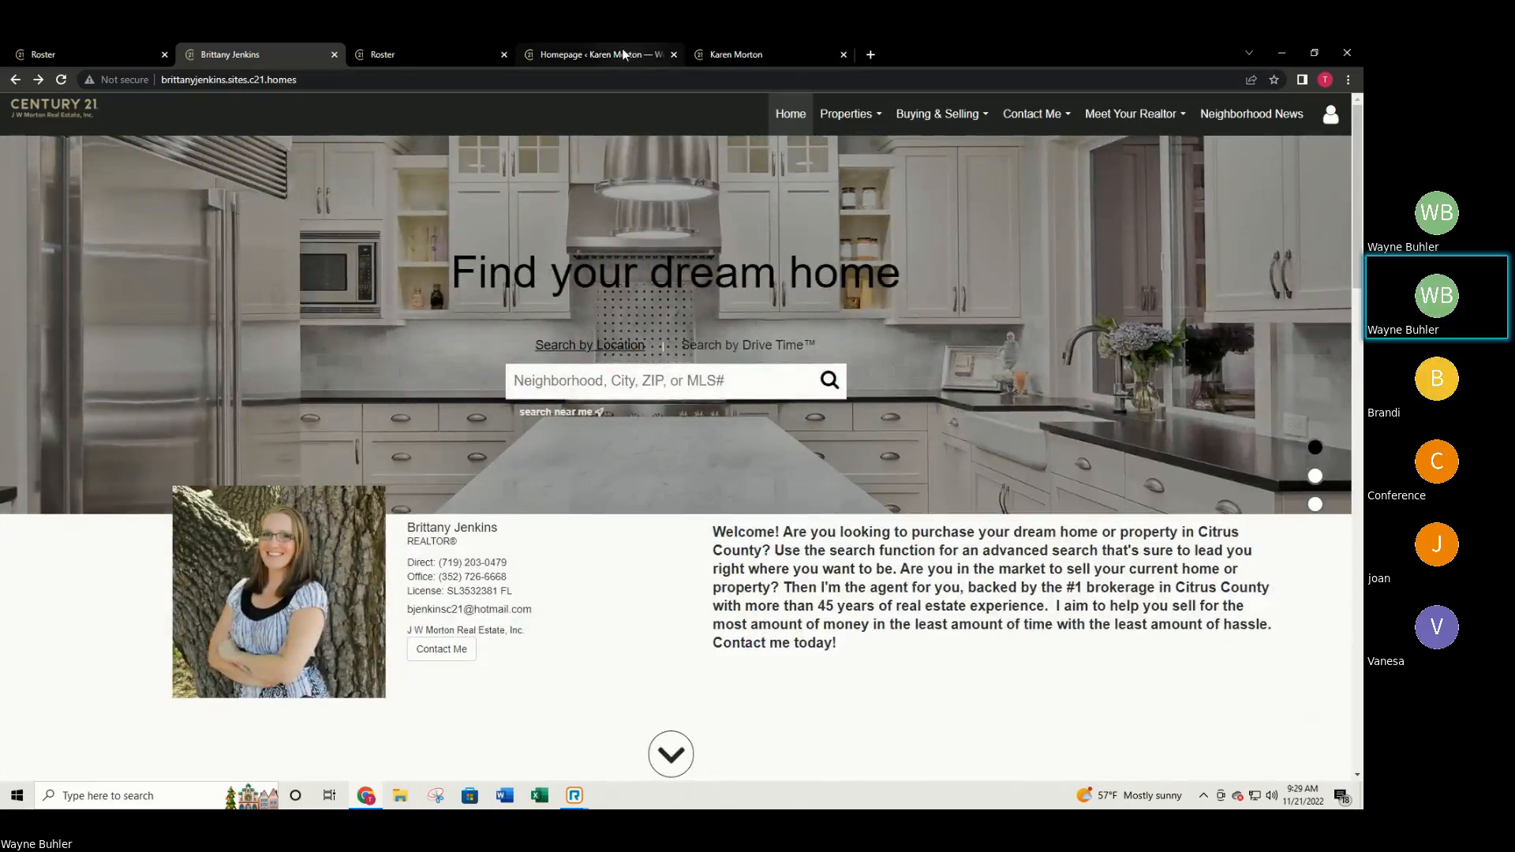
pyautogui.click(622, 50)
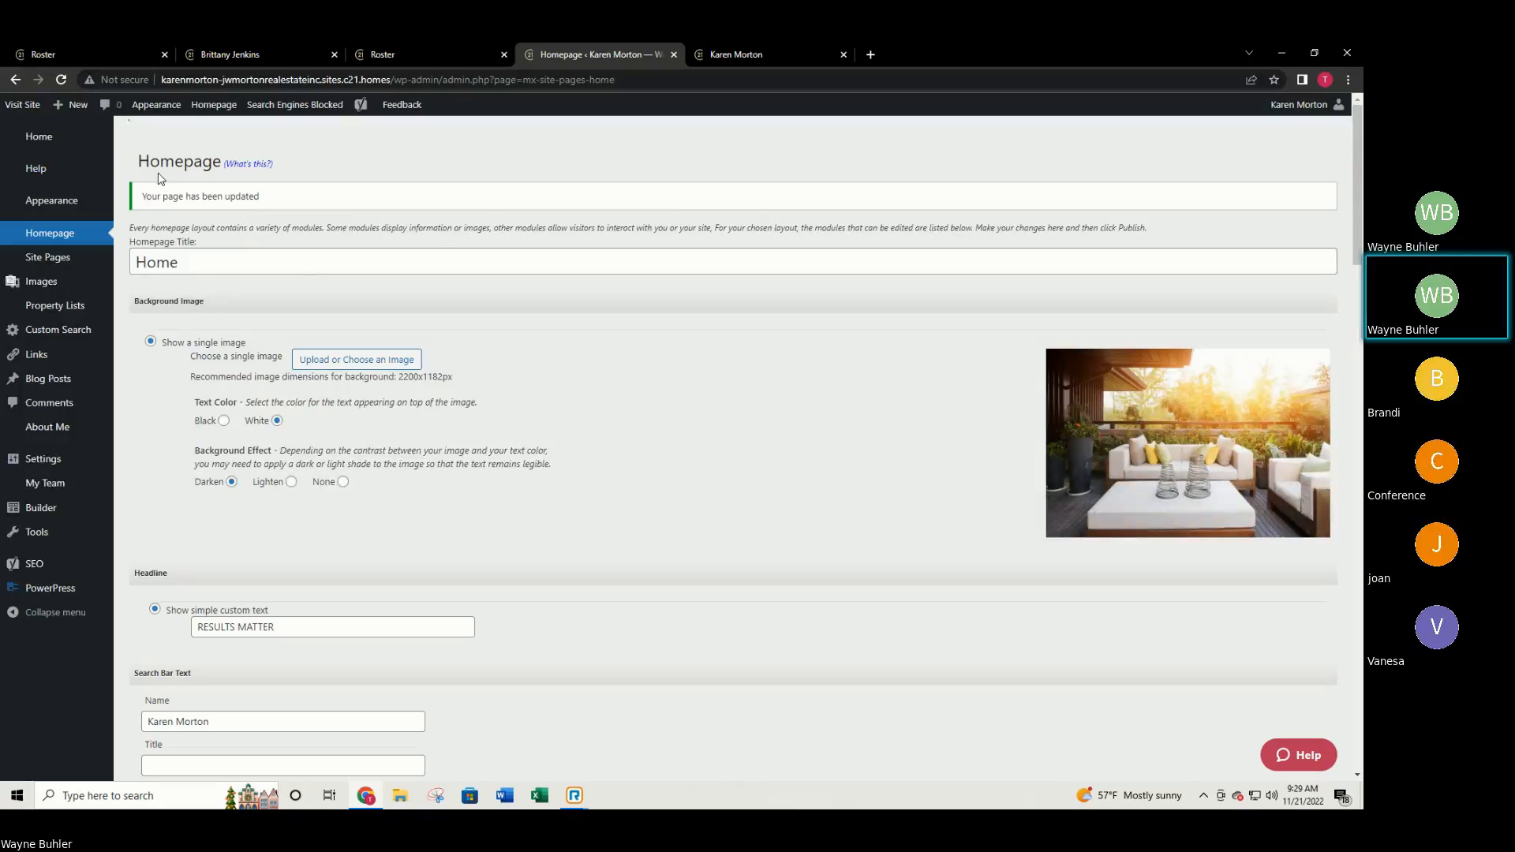
# Open the Agent Website Admin Tool's welcome dashboard via Home in the sidebar.
pyautogui.click(41, 139)
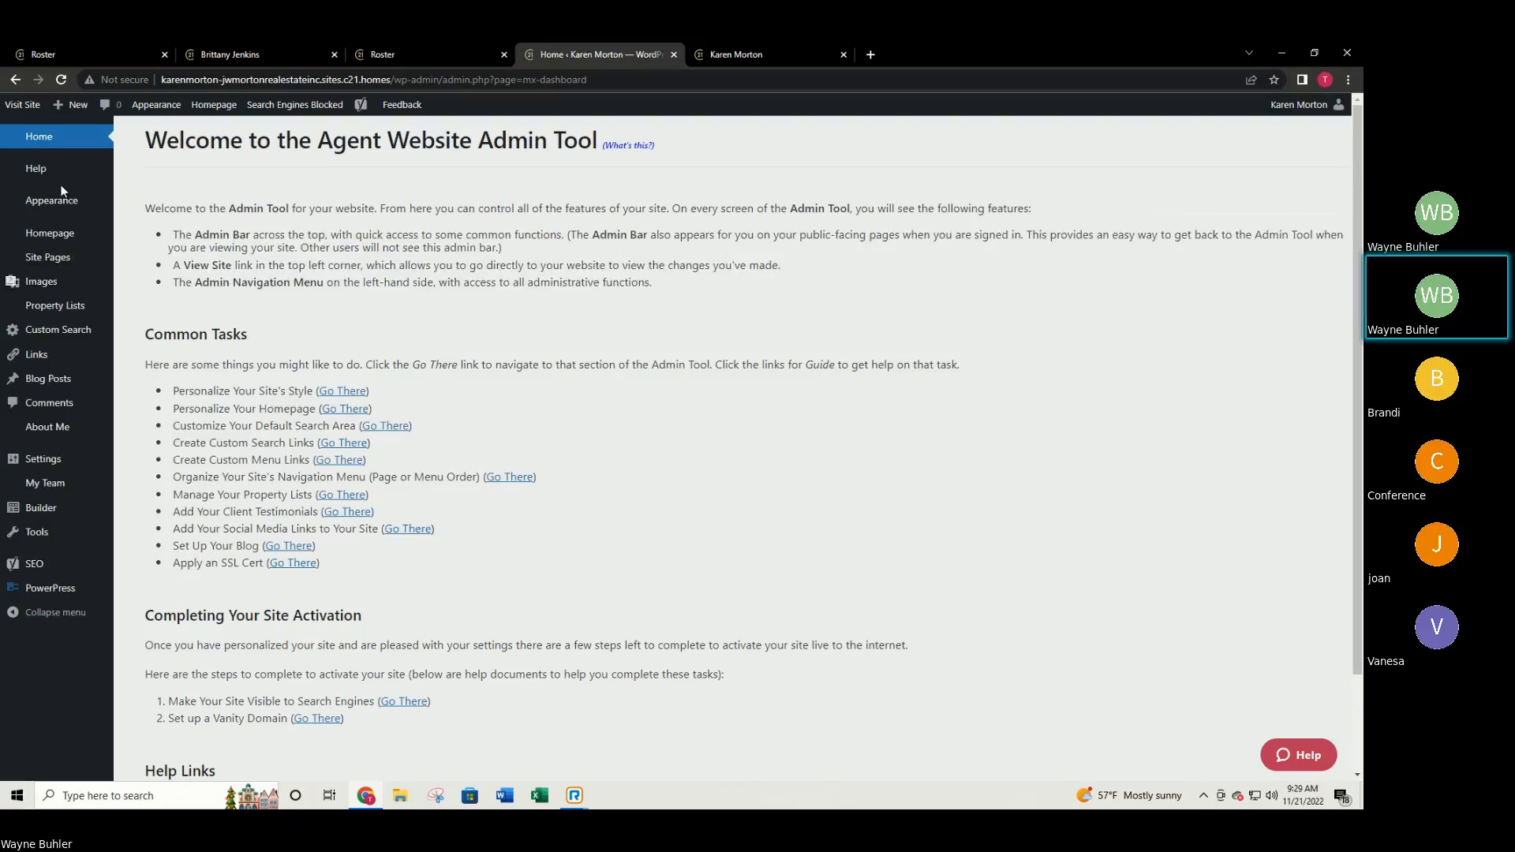
pyautogui.moveTo(66, 200)
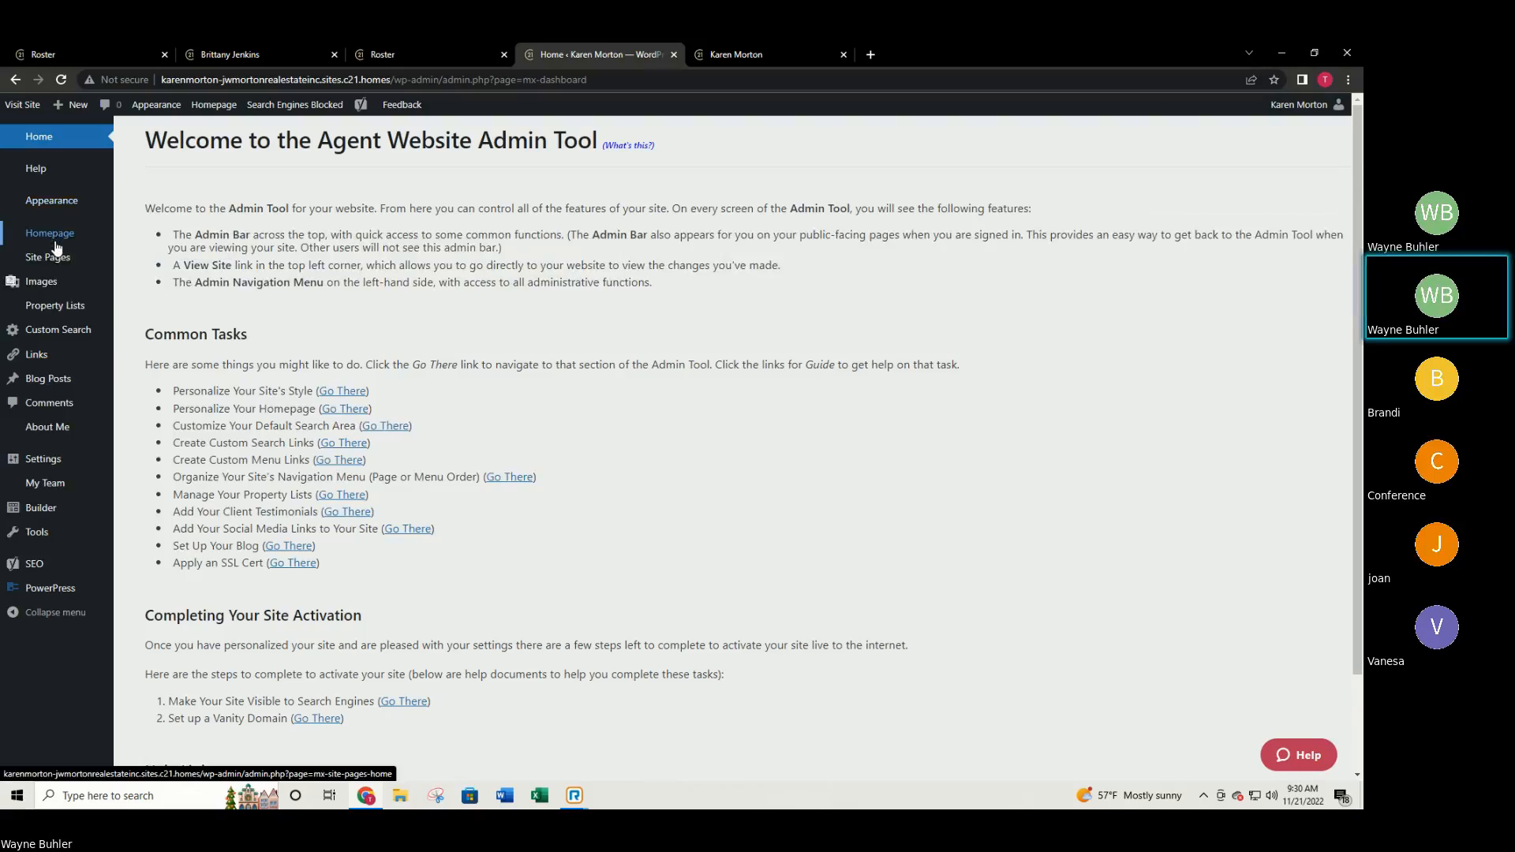
pyautogui.moveTo(38, 261)
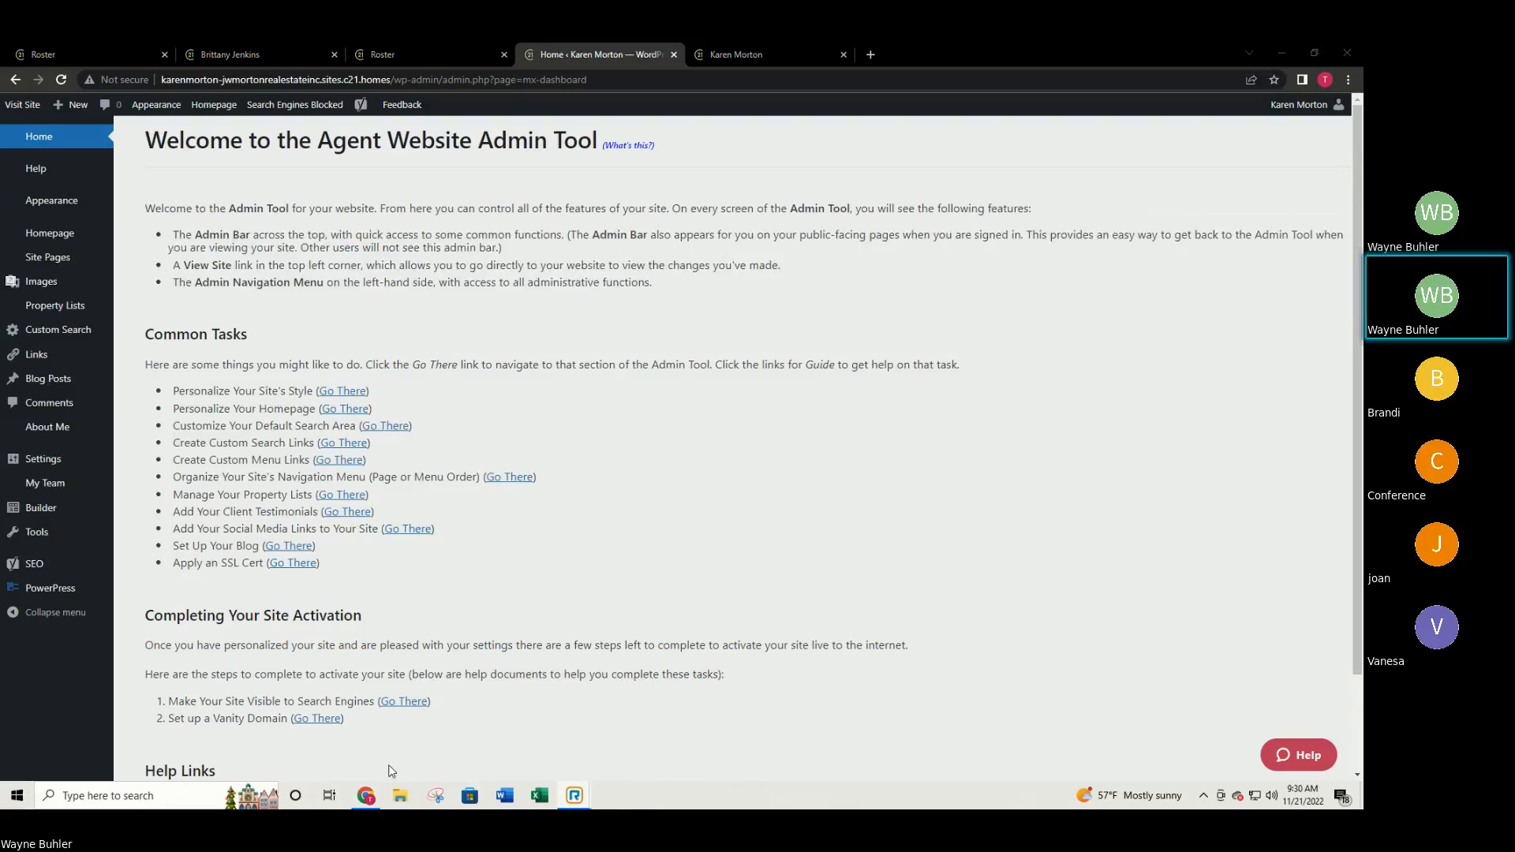
pyautogui.click(364, 800)
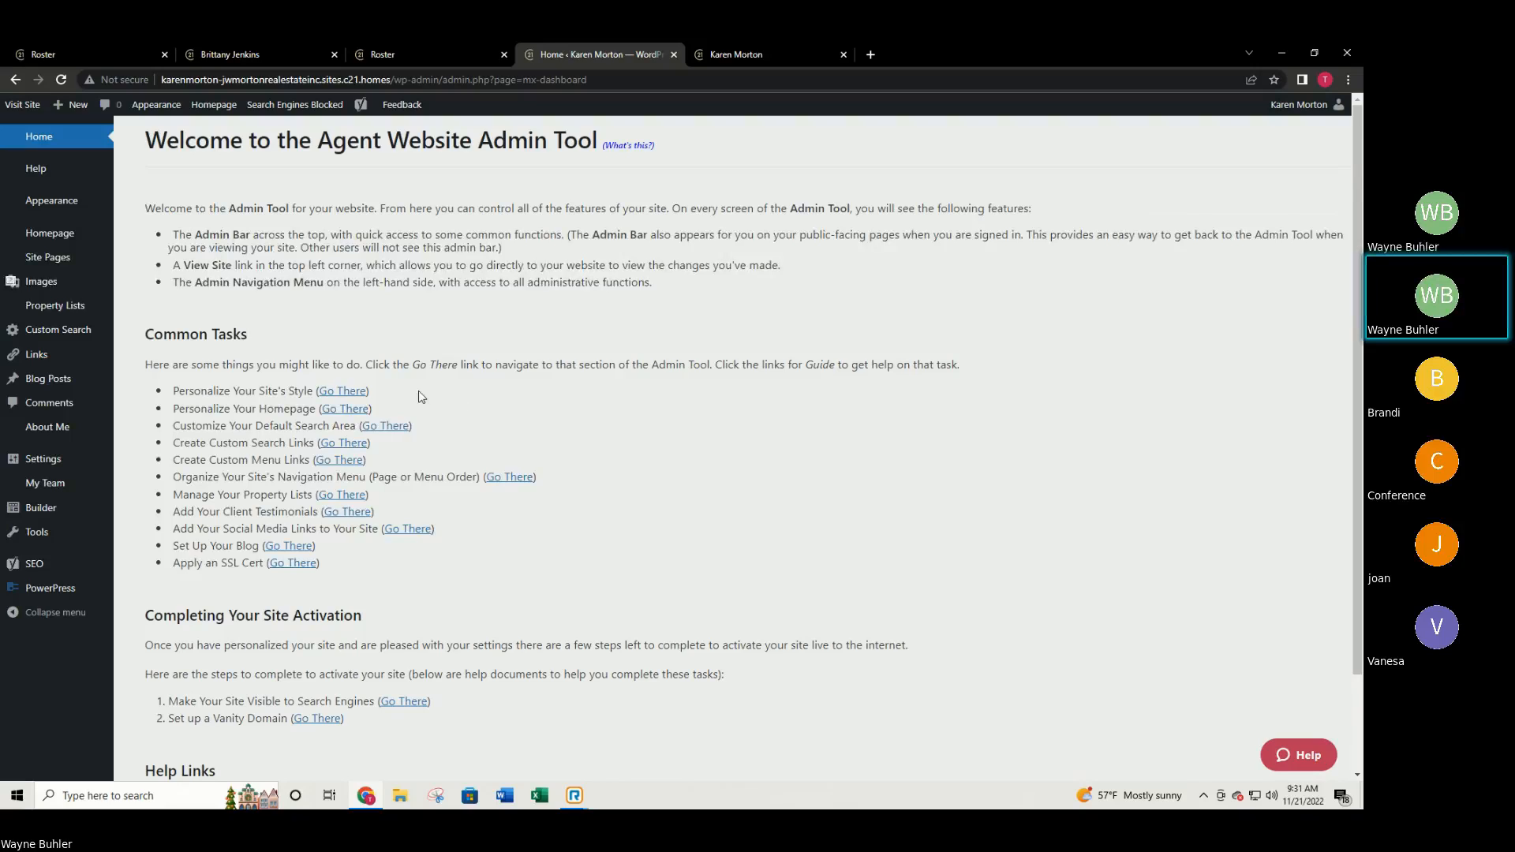
pyautogui.moveTo(54, 378)
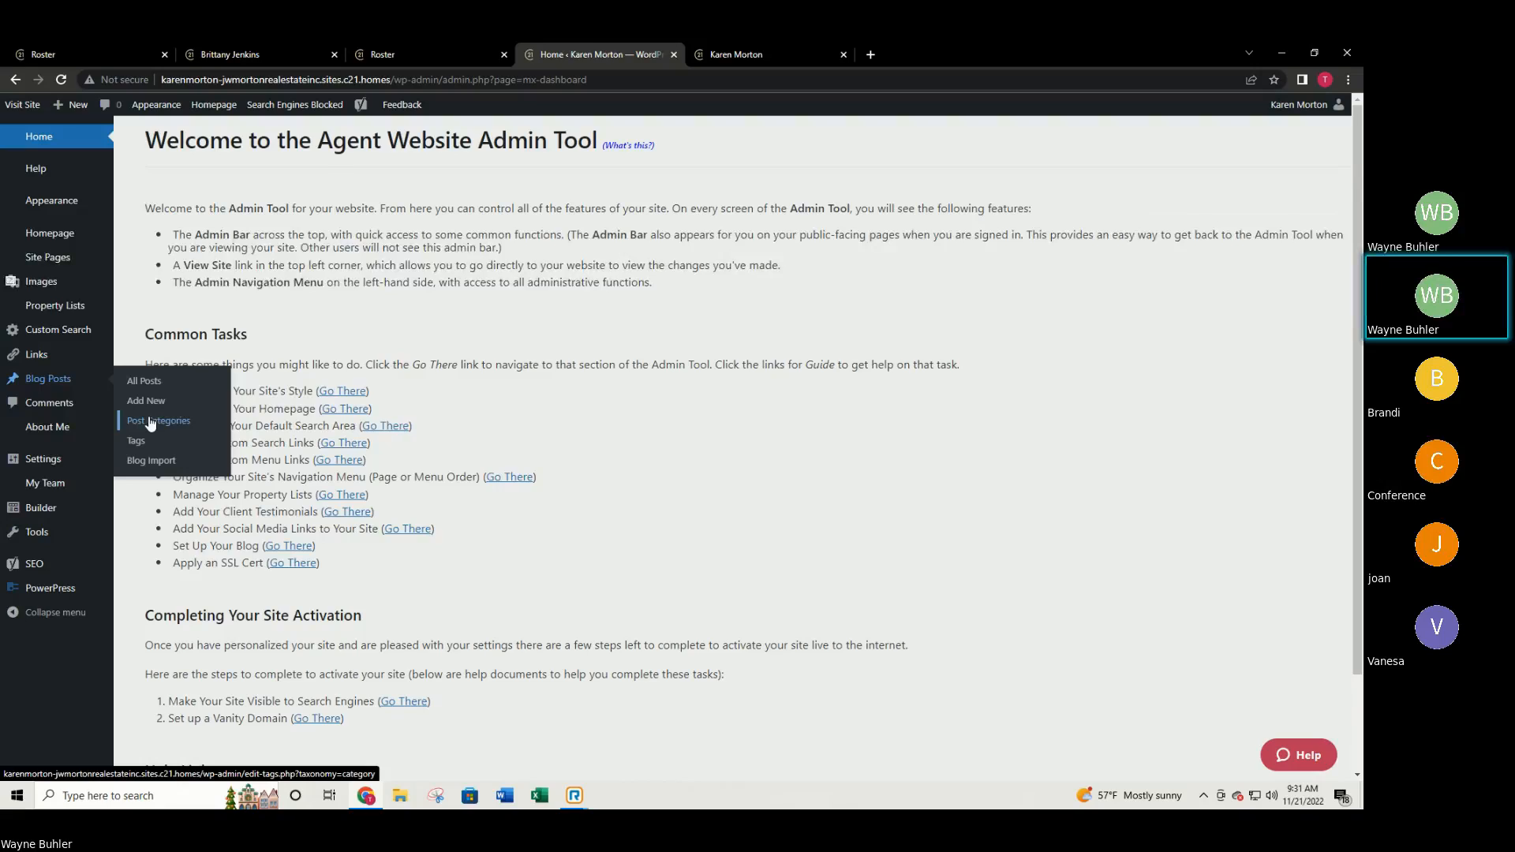
# Browse the other agent's site, then bring up the Agent Website Admin Tool welcome page.
pyautogui.click(229, 55)
pyautogui.scroll(-5, 316, 456)
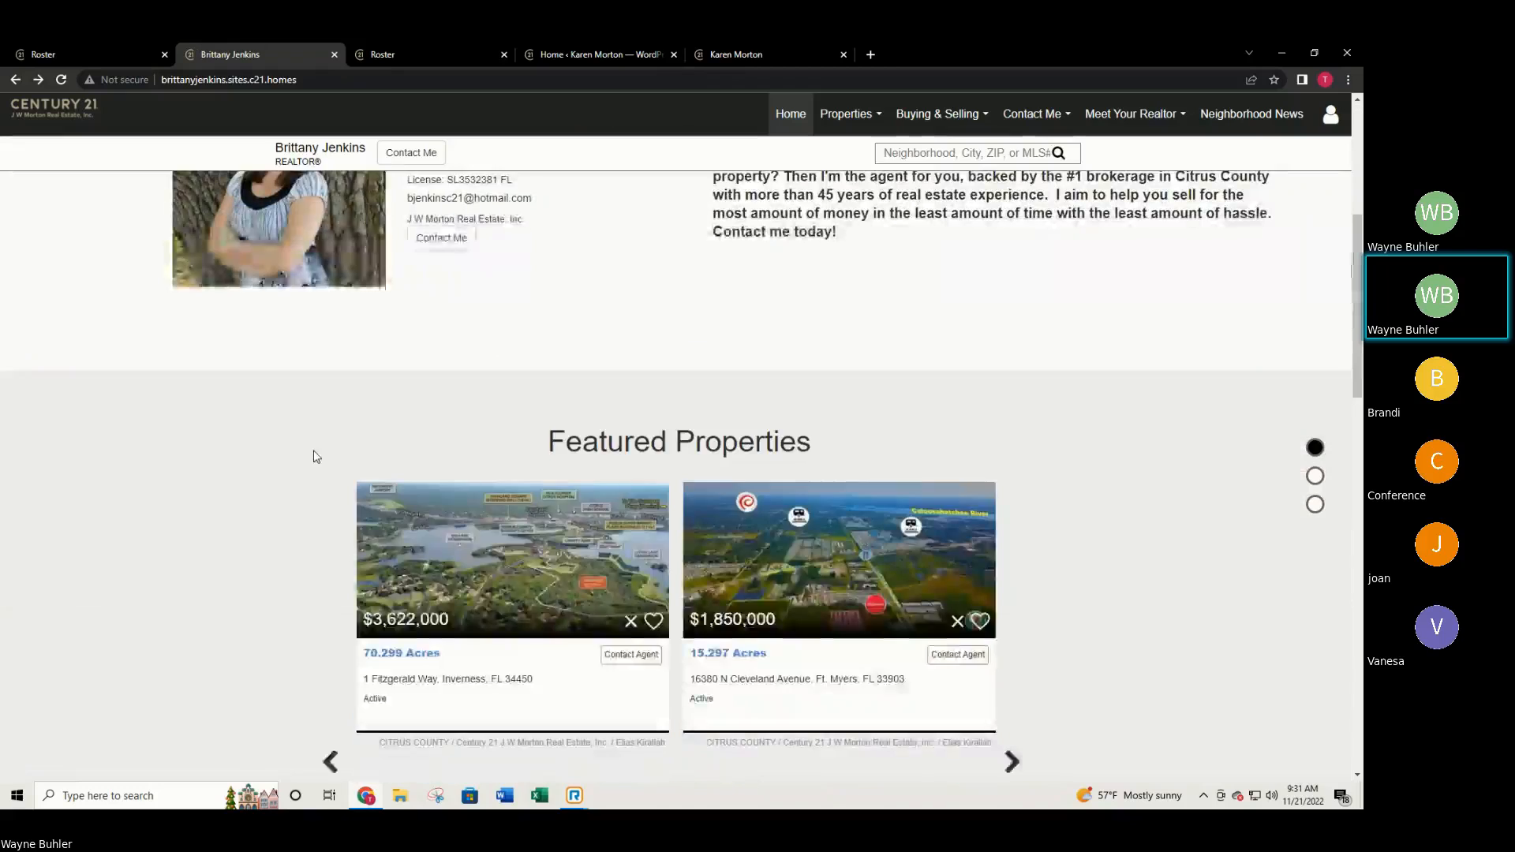
pyautogui.scroll(-10, 319, 466)
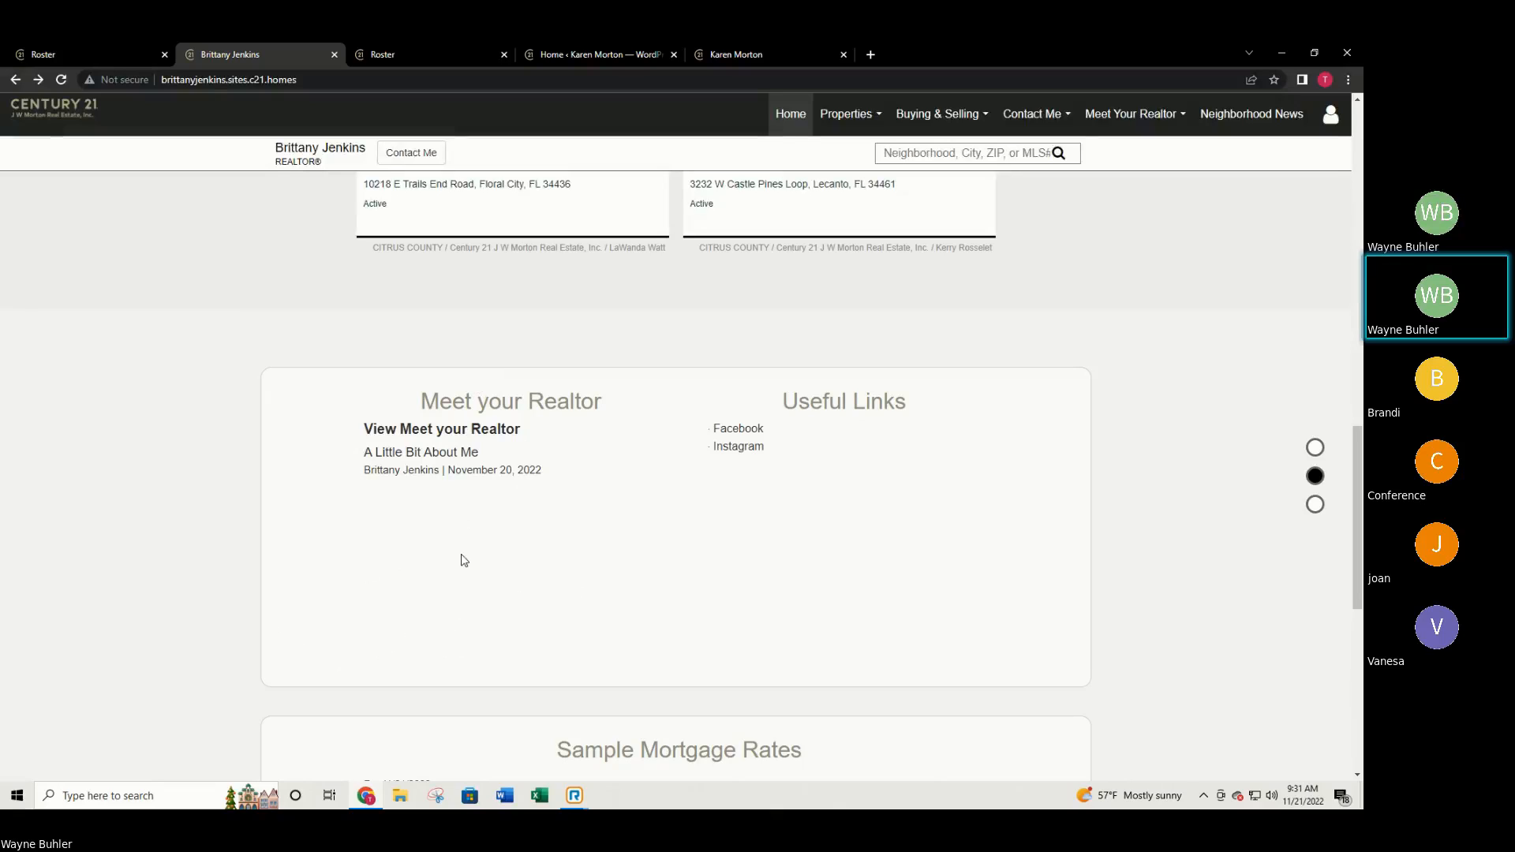
pyautogui.scroll(2, 498, 533)
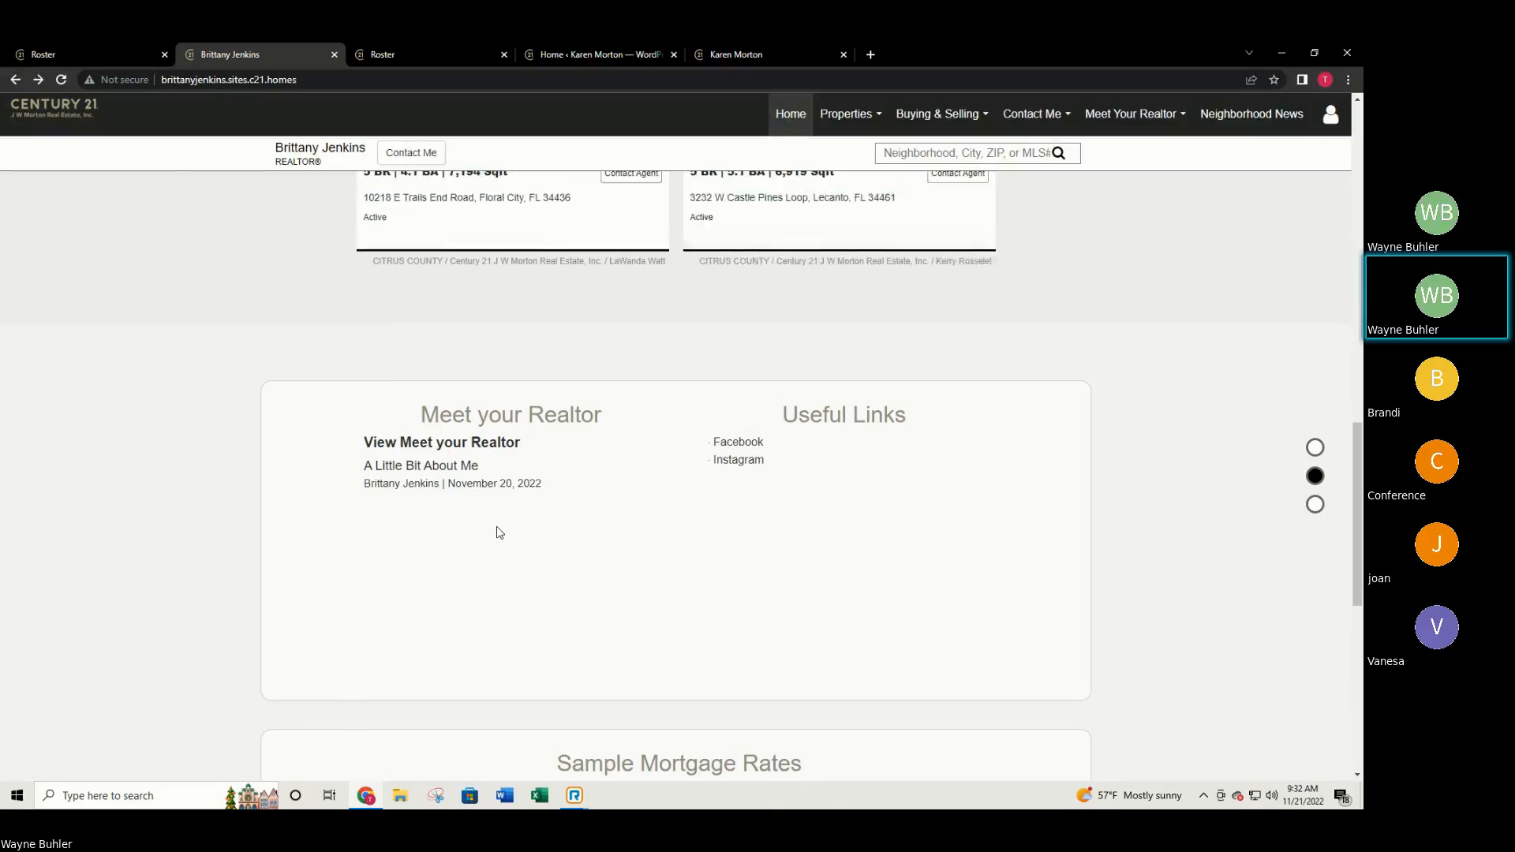
pyautogui.scroll(10, 497, 532)
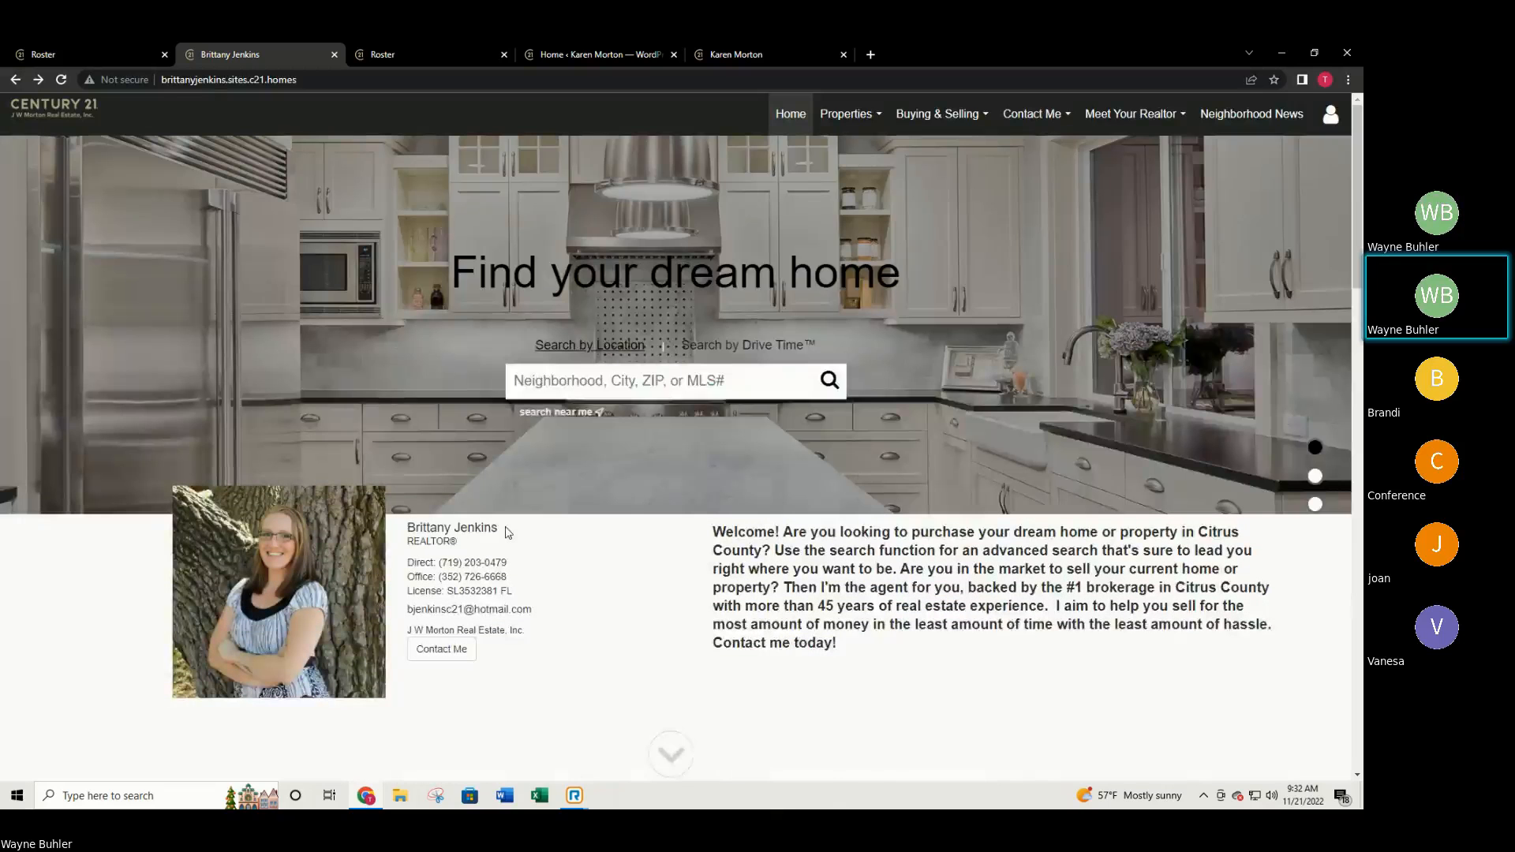
pyautogui.click(596, 54)
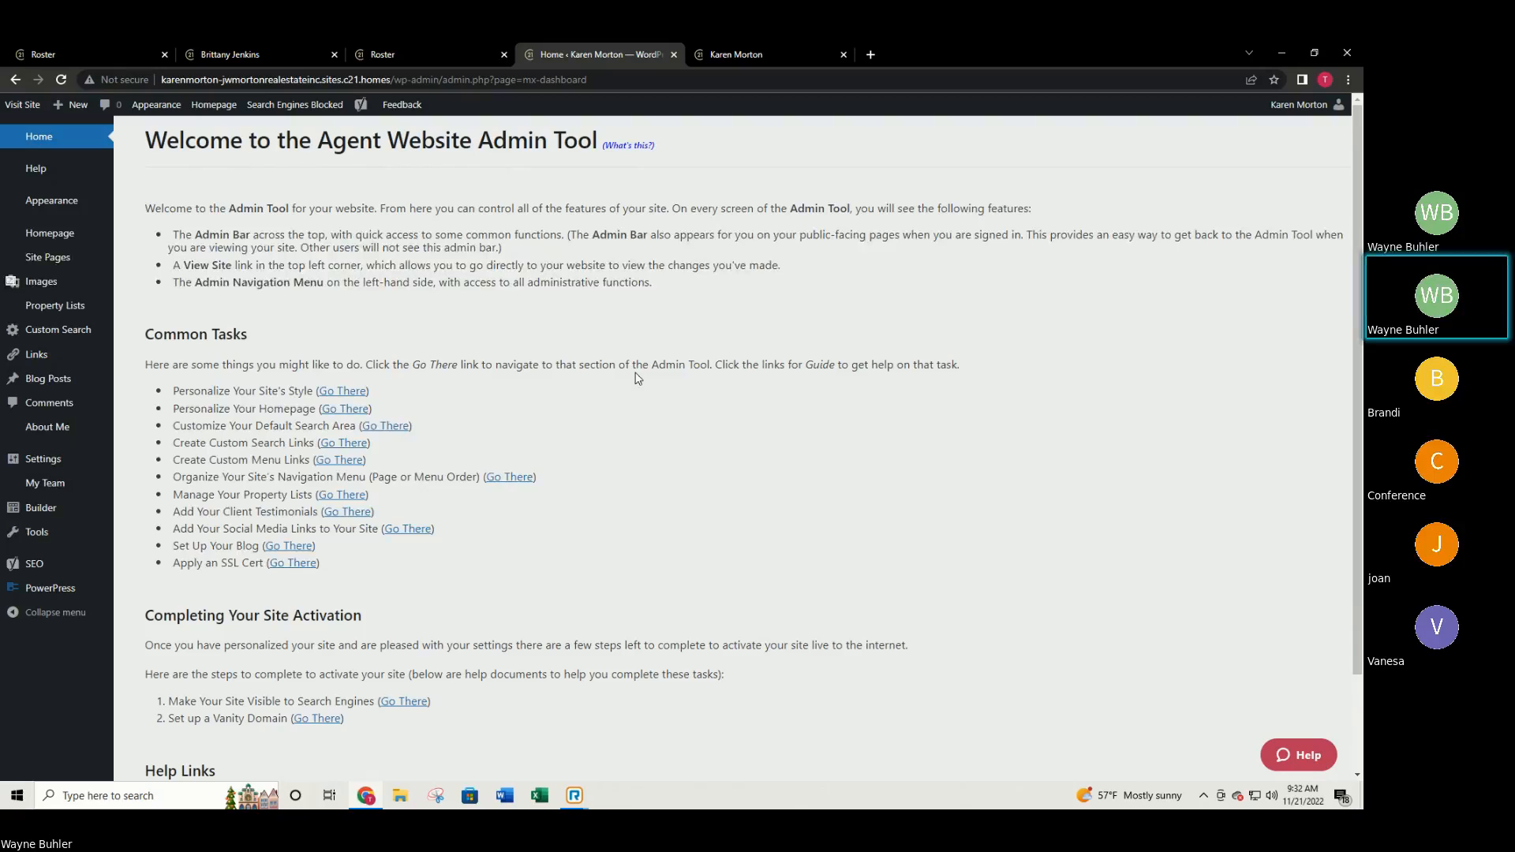
# Return to the top of the agent's public homepage with the Properties dropdown showing.
pyautogui.click(744, 55)
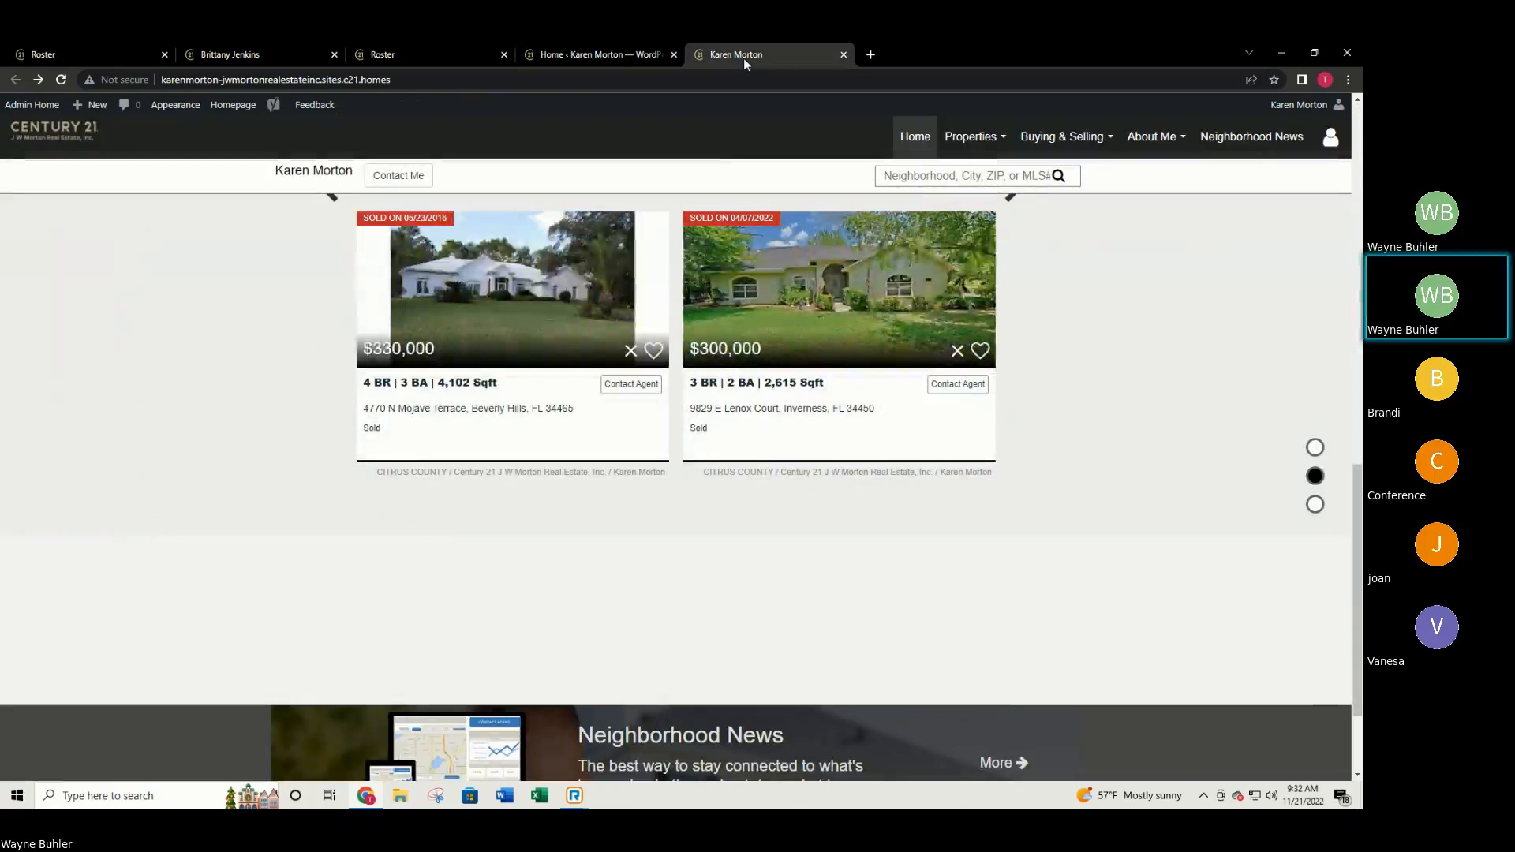
pyautogui.scroll(10, 1186, 630)
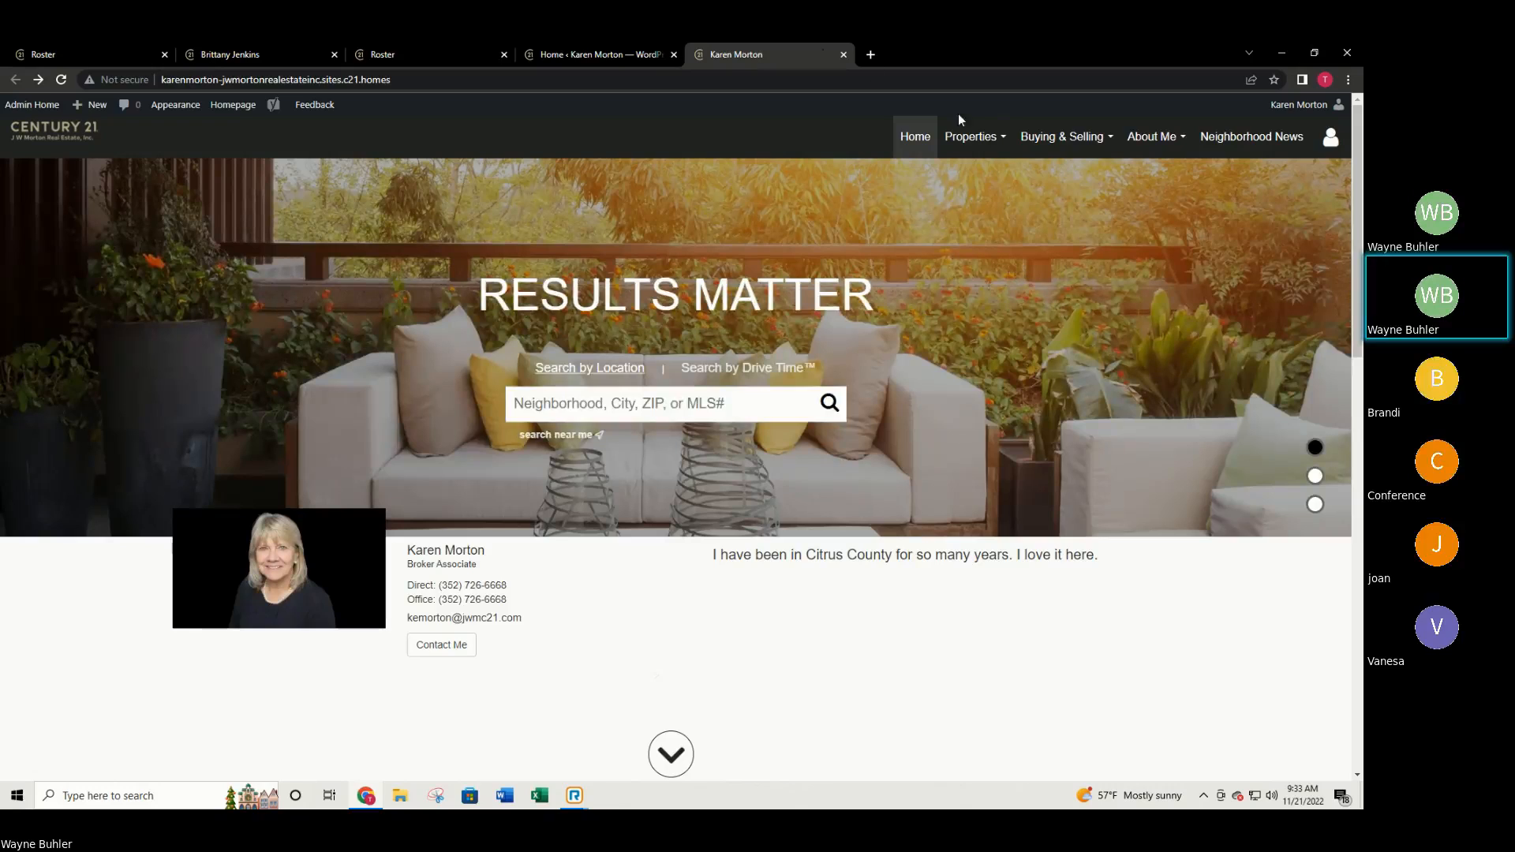
pyautogui.moveTo(983, 139)
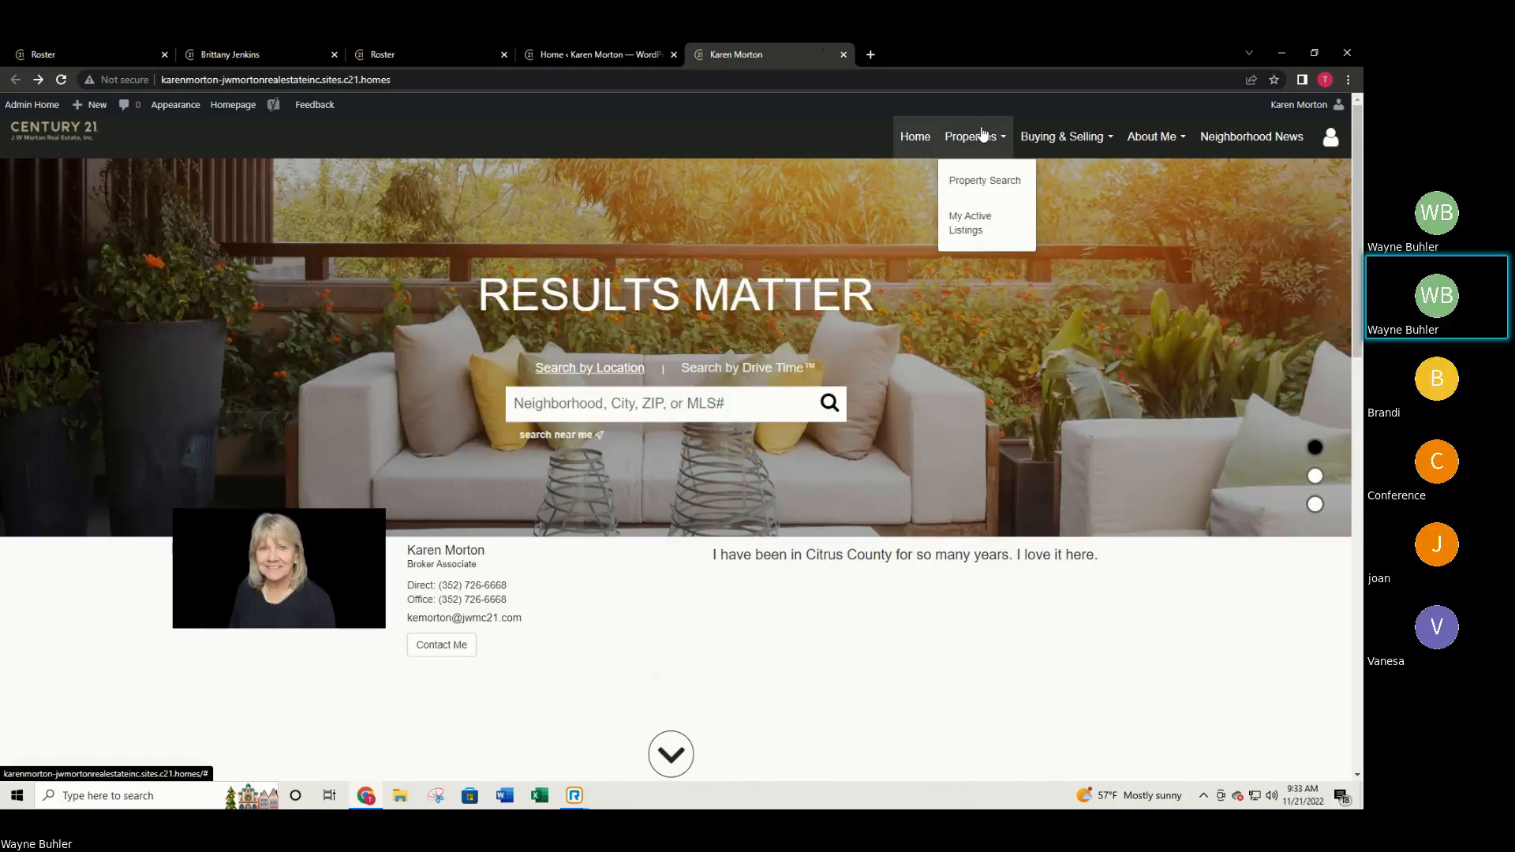
pyautogui.click(980, 183)
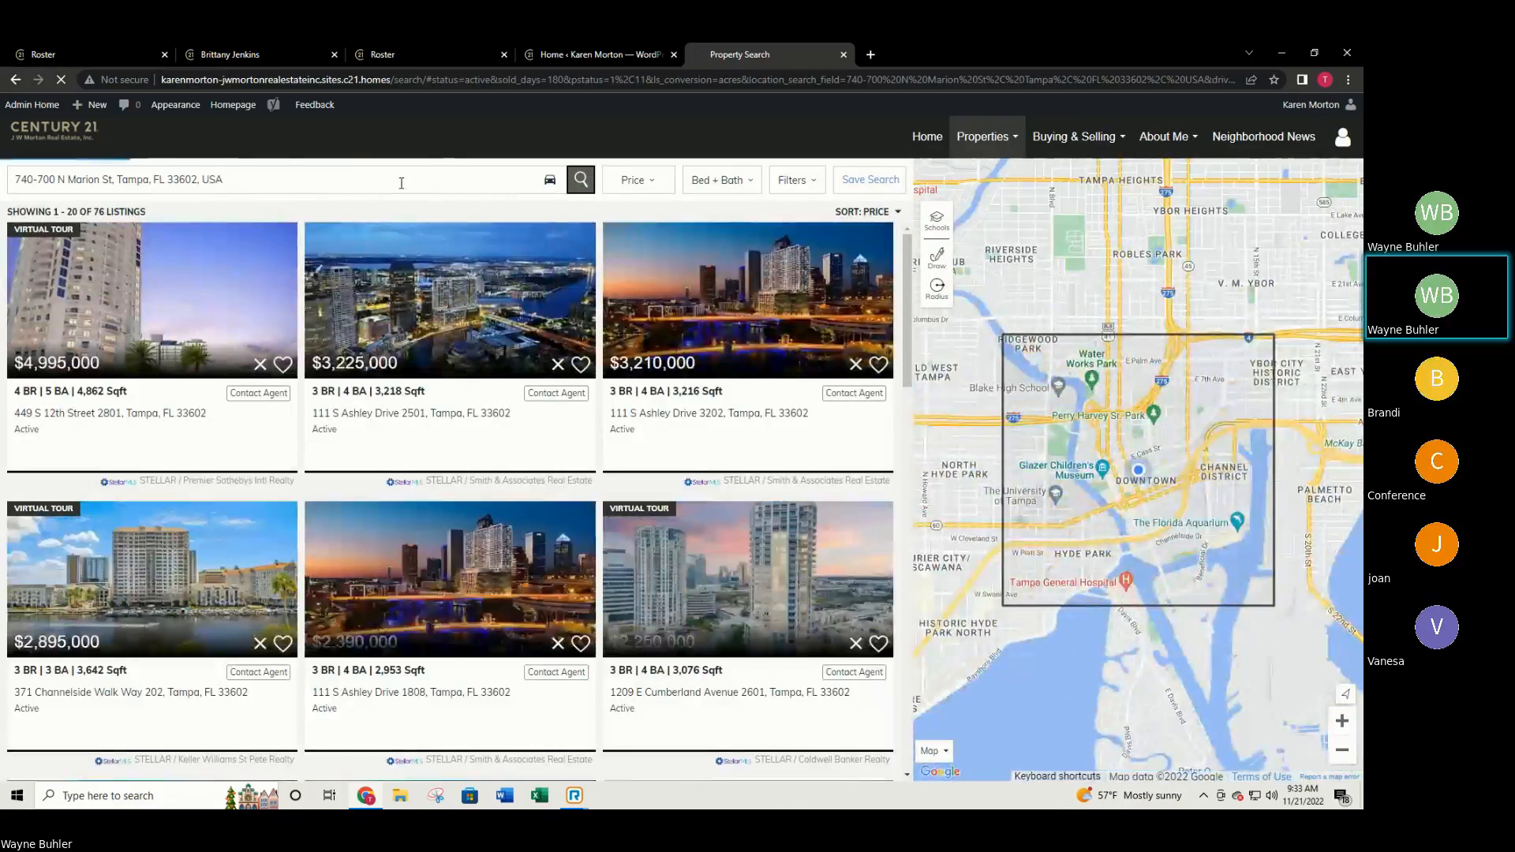
pyautogui.click(401, 182)
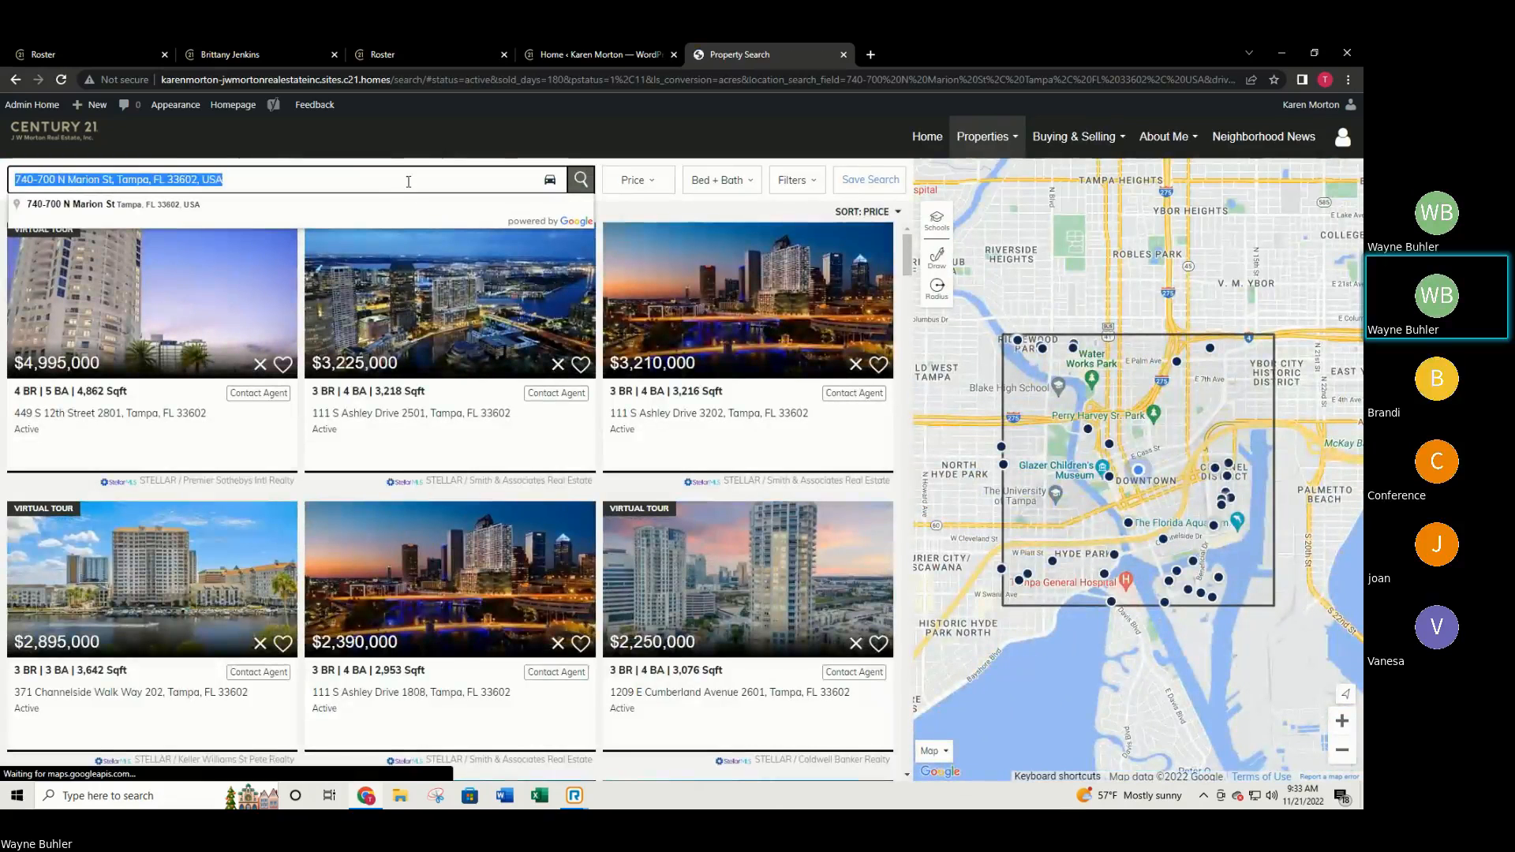
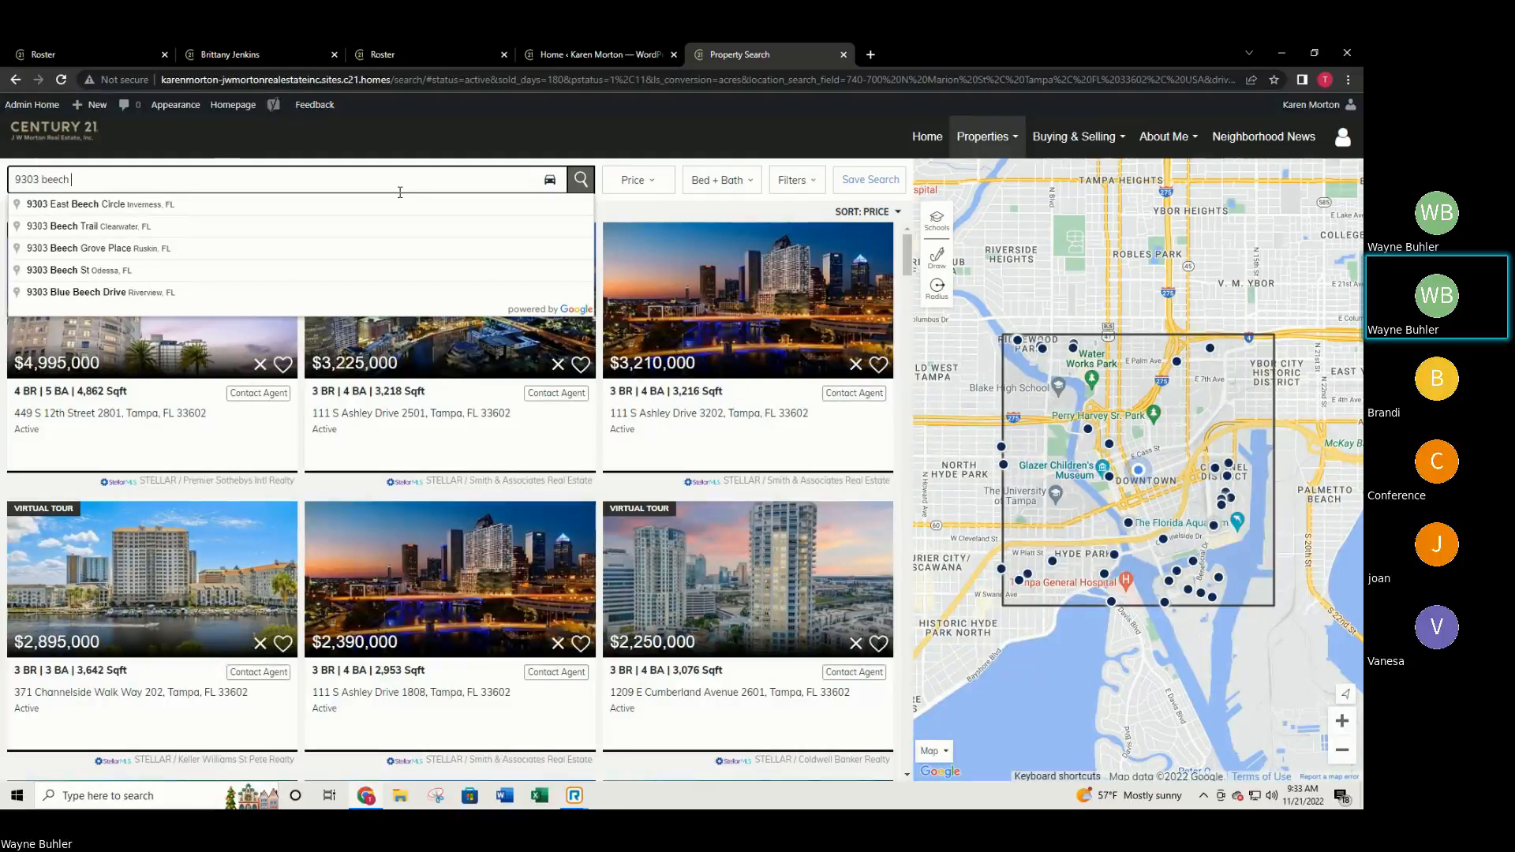
pyautogui.click(132, 205)
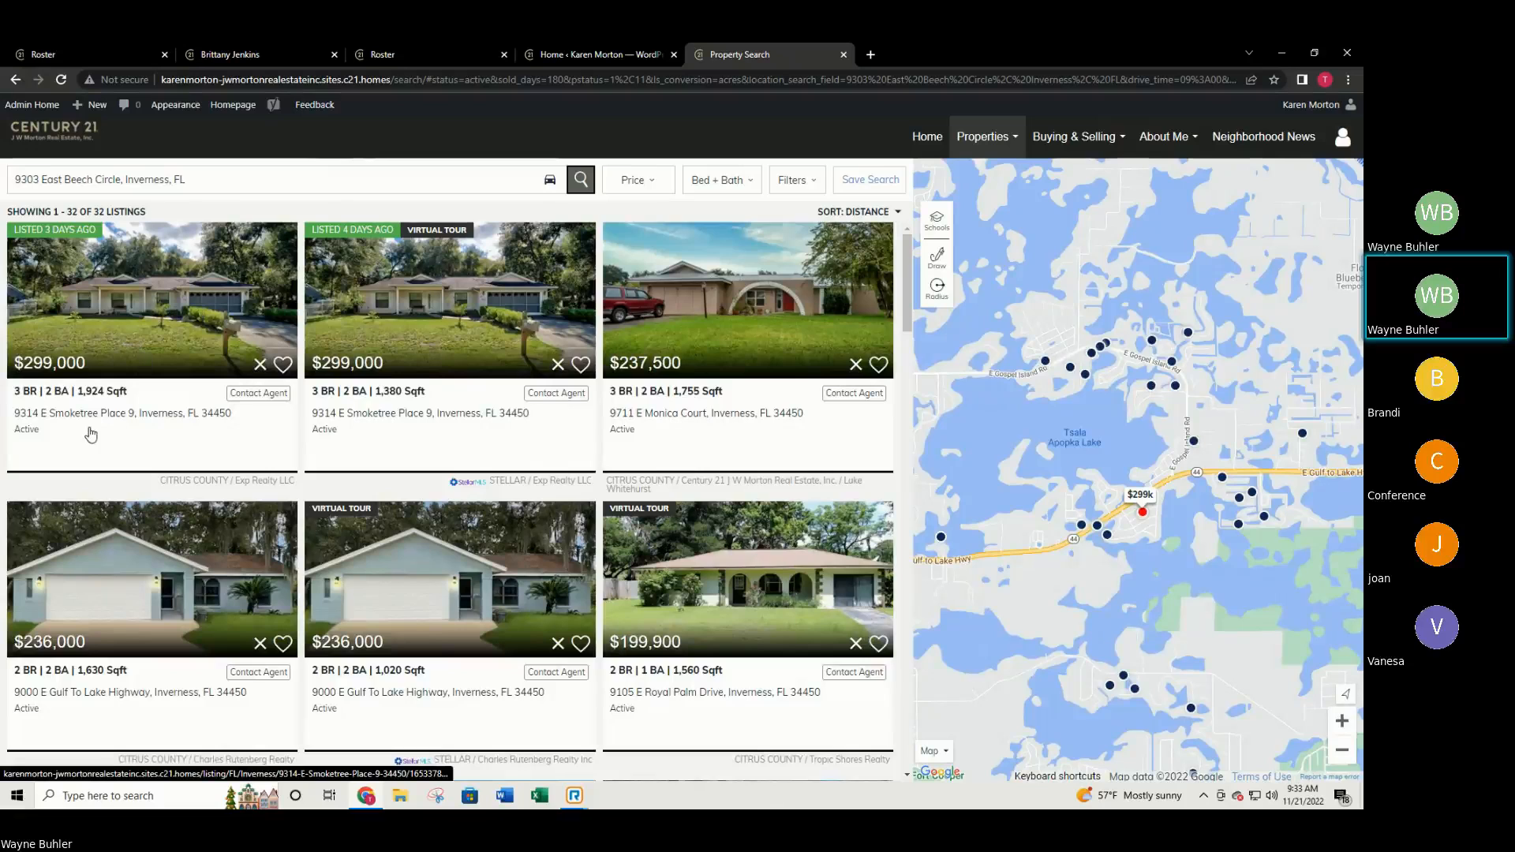
# Preview the first listing's details, then close it back to the 32 active results.
pyautogui.click(134, 287)
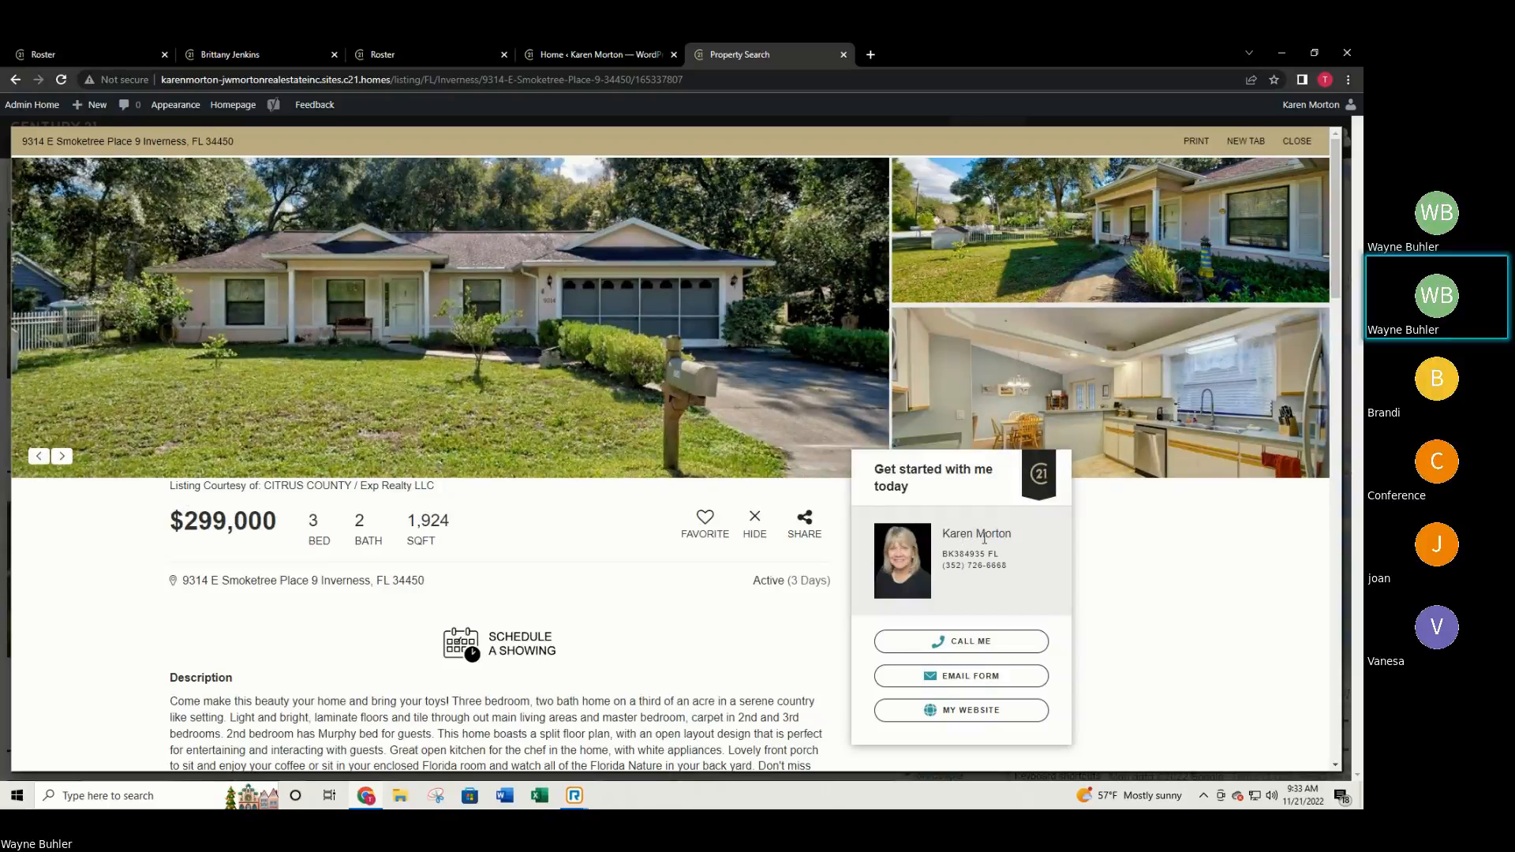
pyautogui.scroll(-1, 915, 568)
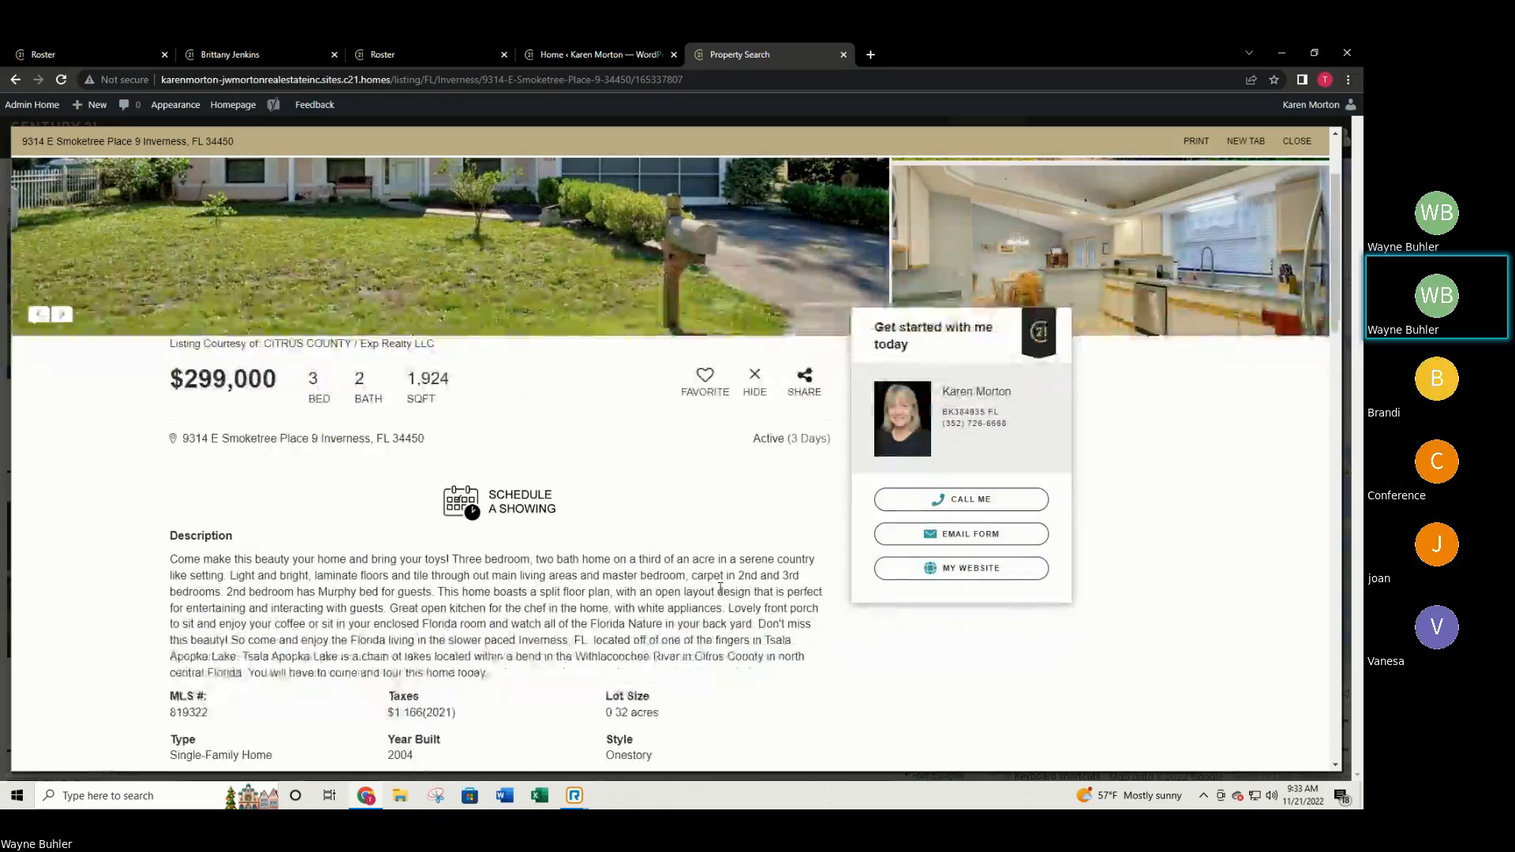
pyautogui.scroll(-2, 710, 562)
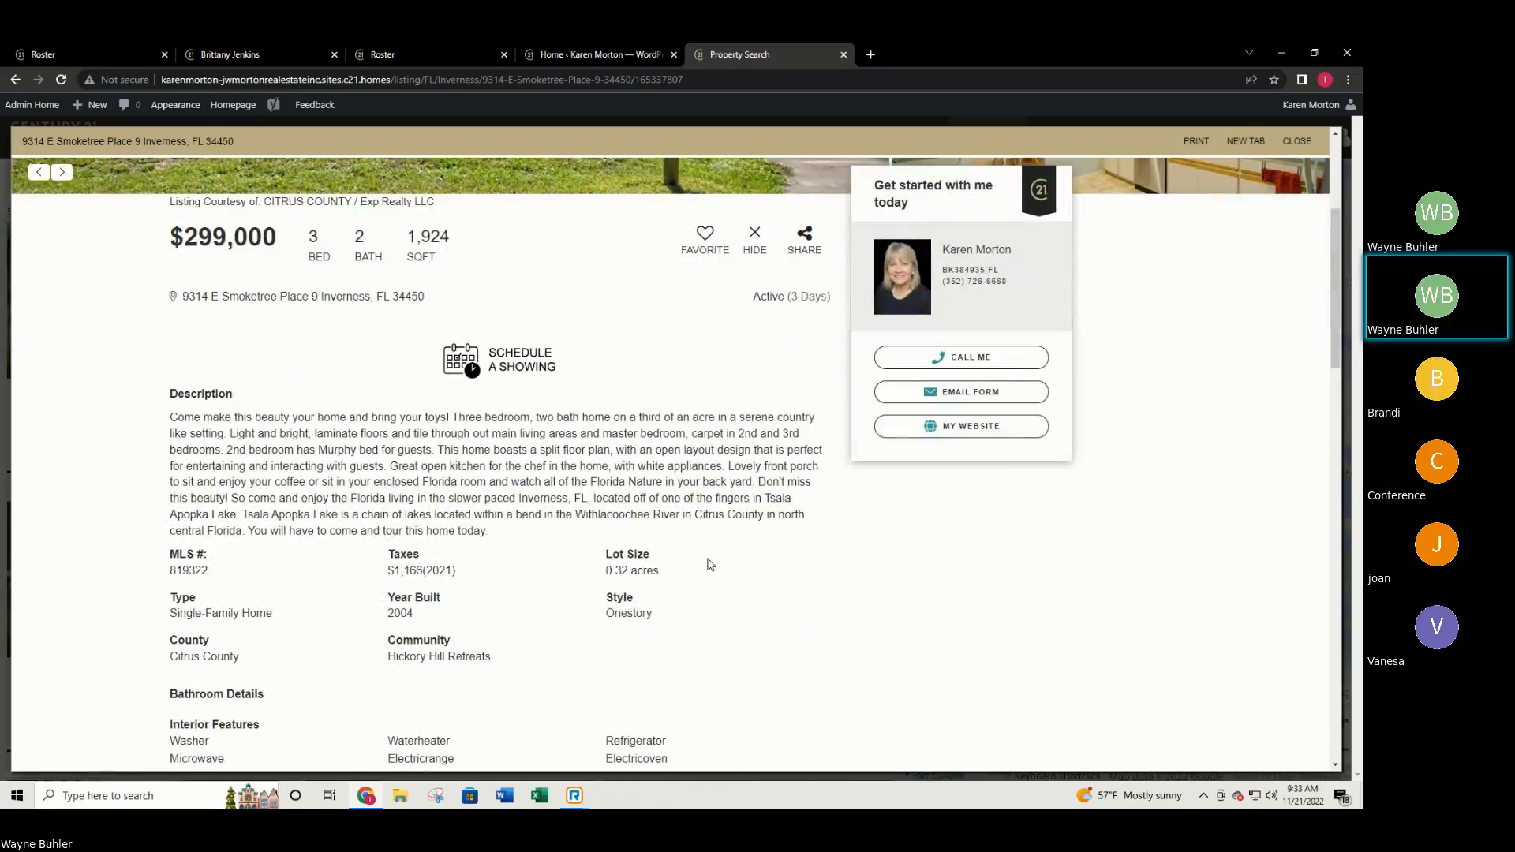
pyautogui.scroll(4, 724, 554)
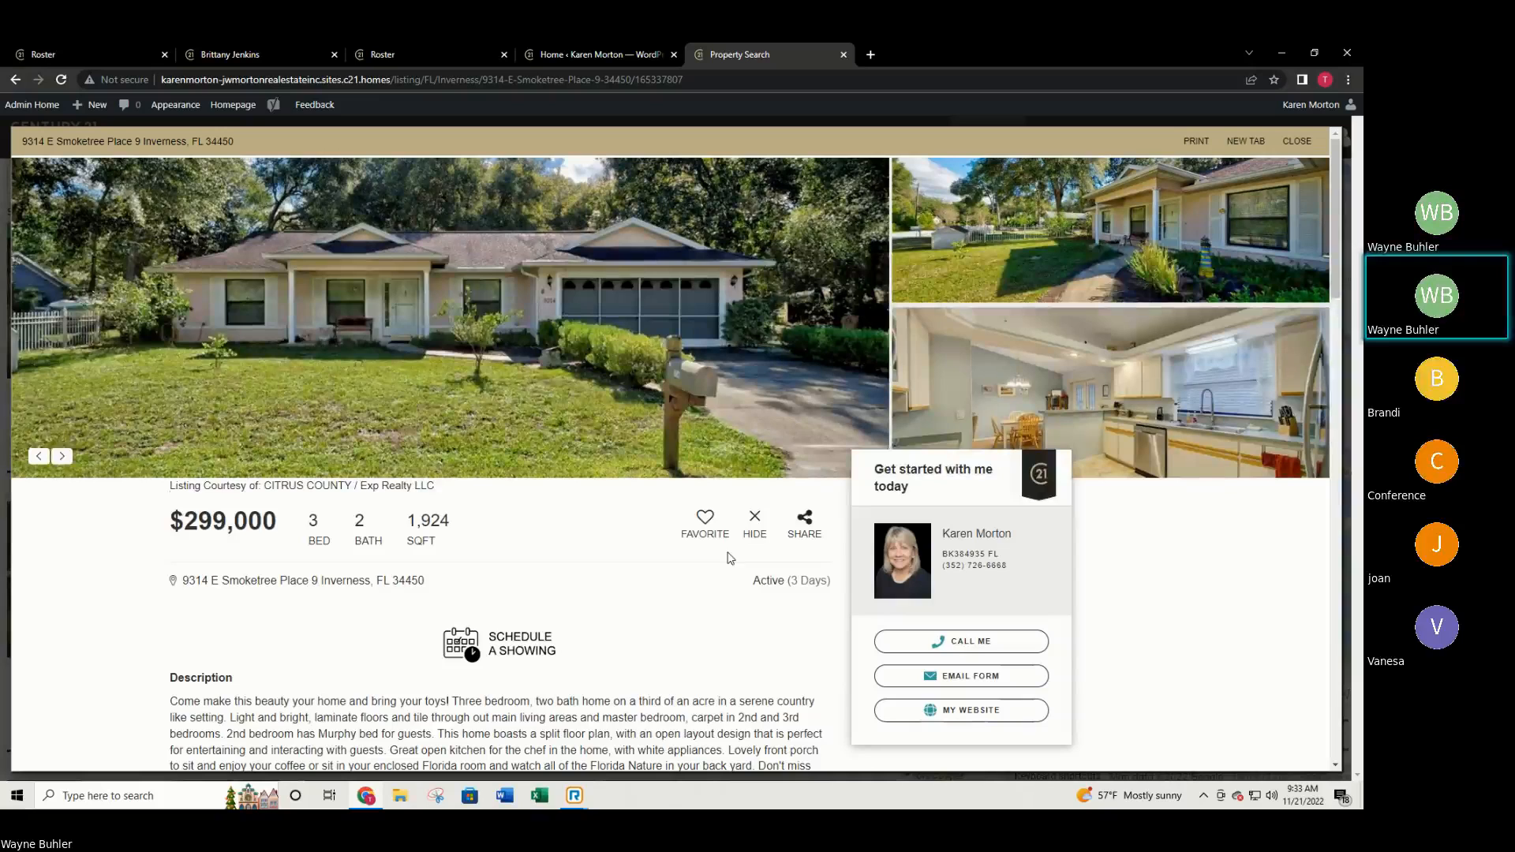
pyautogui.click(1296, 142)
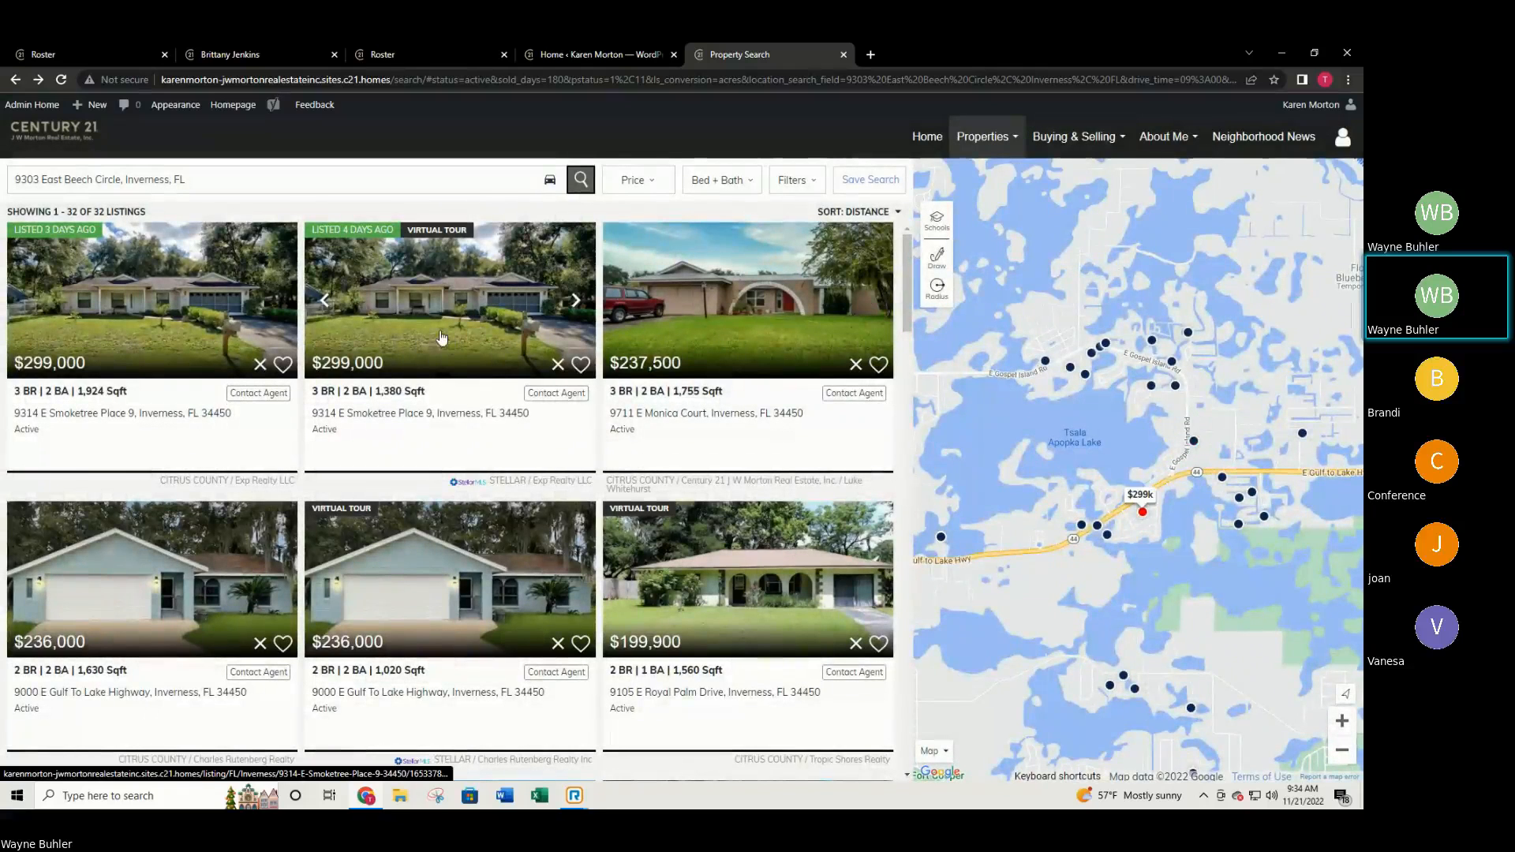
# Open the signed-in user's account options and scroll down the page.
pyautogui.click(1343, 137)
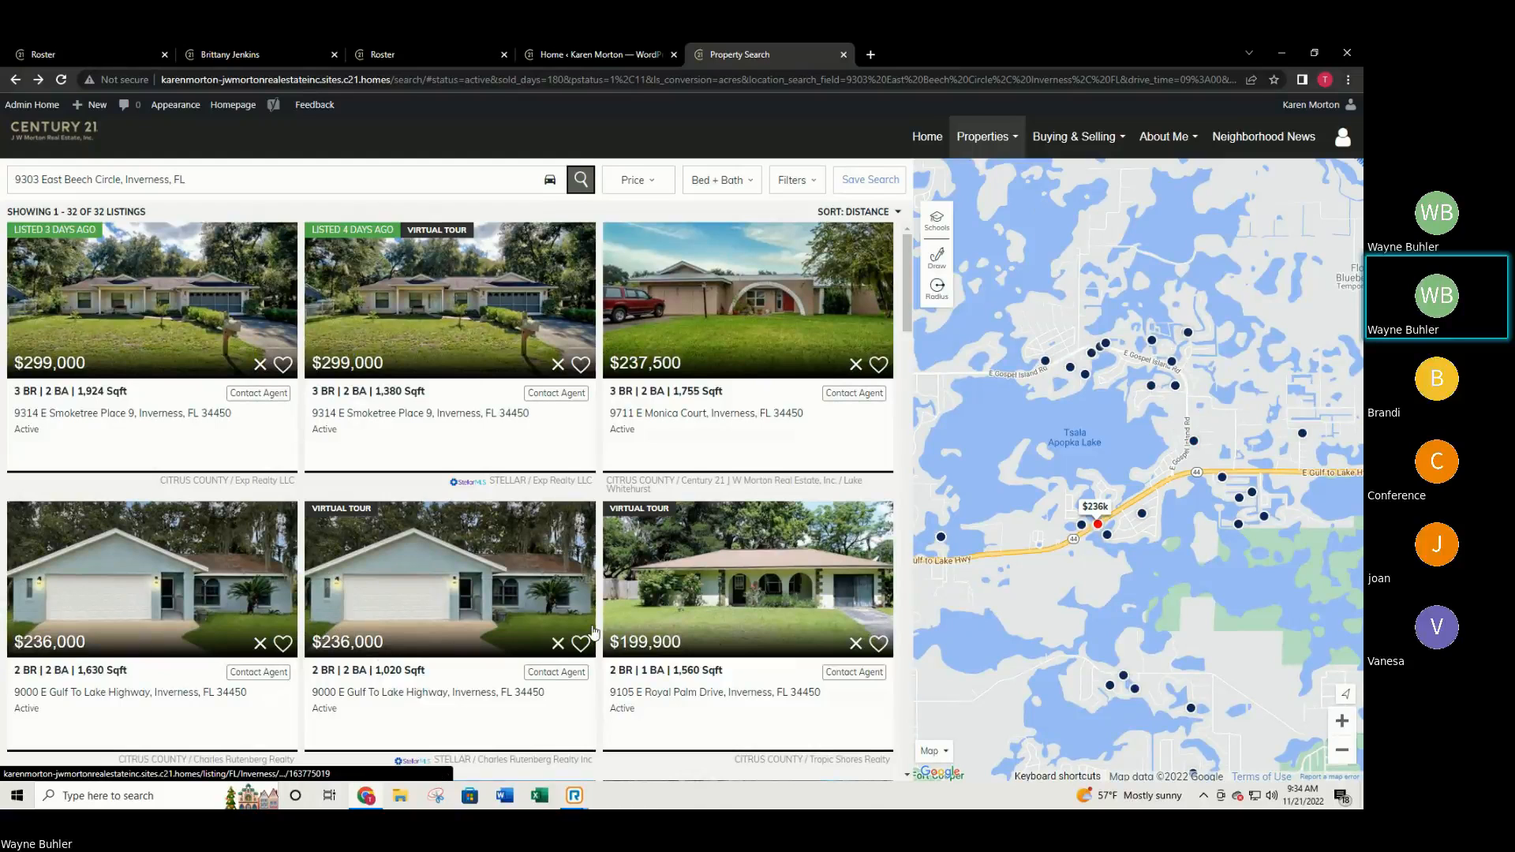
pyautogui.scroll(-3, 719, 587)
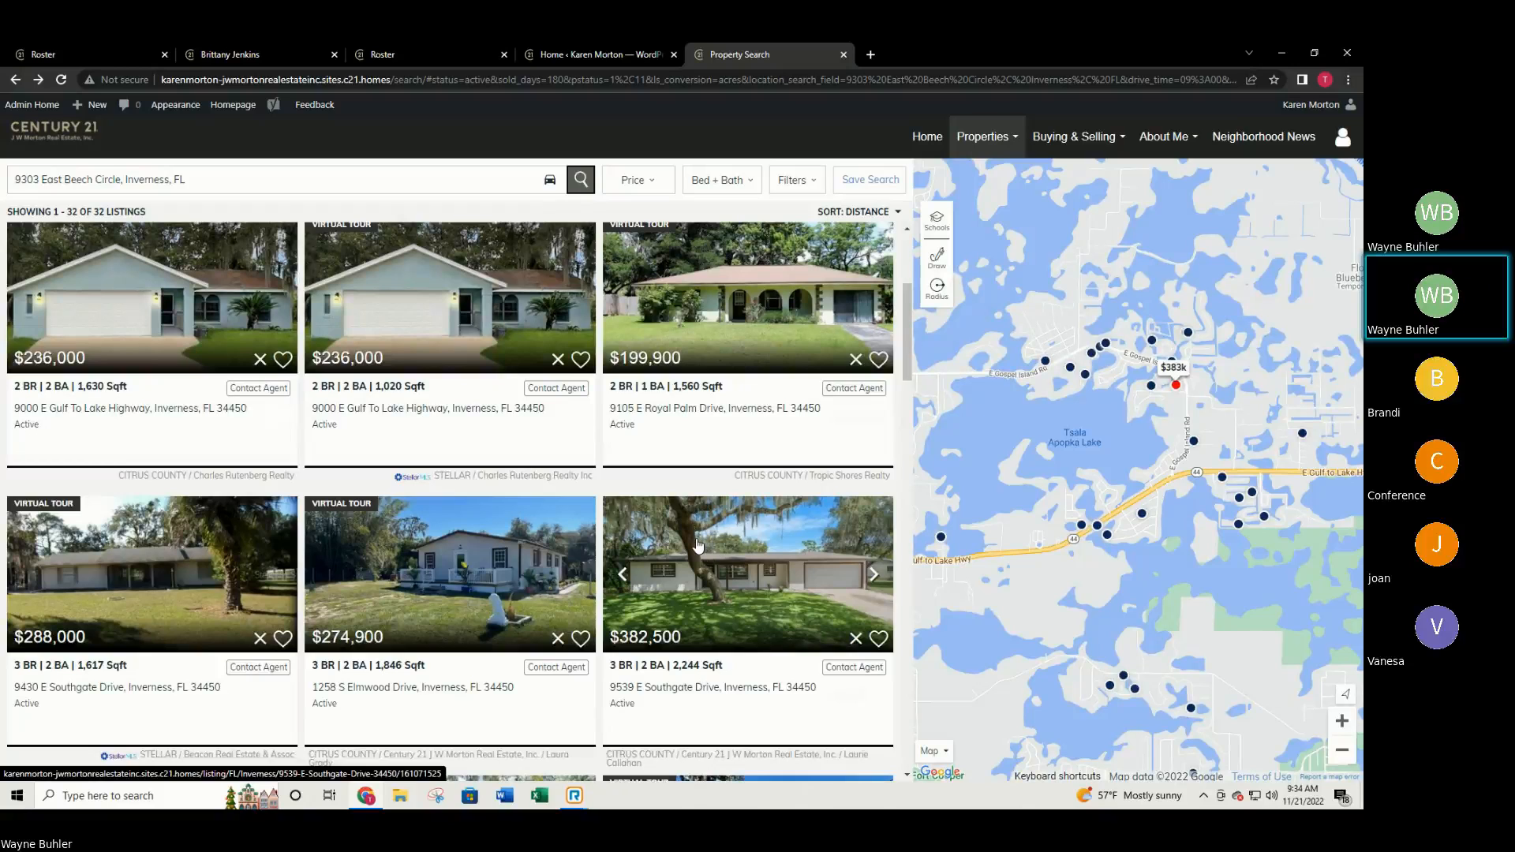
pyautogui.scroll(-3, 825, 527)
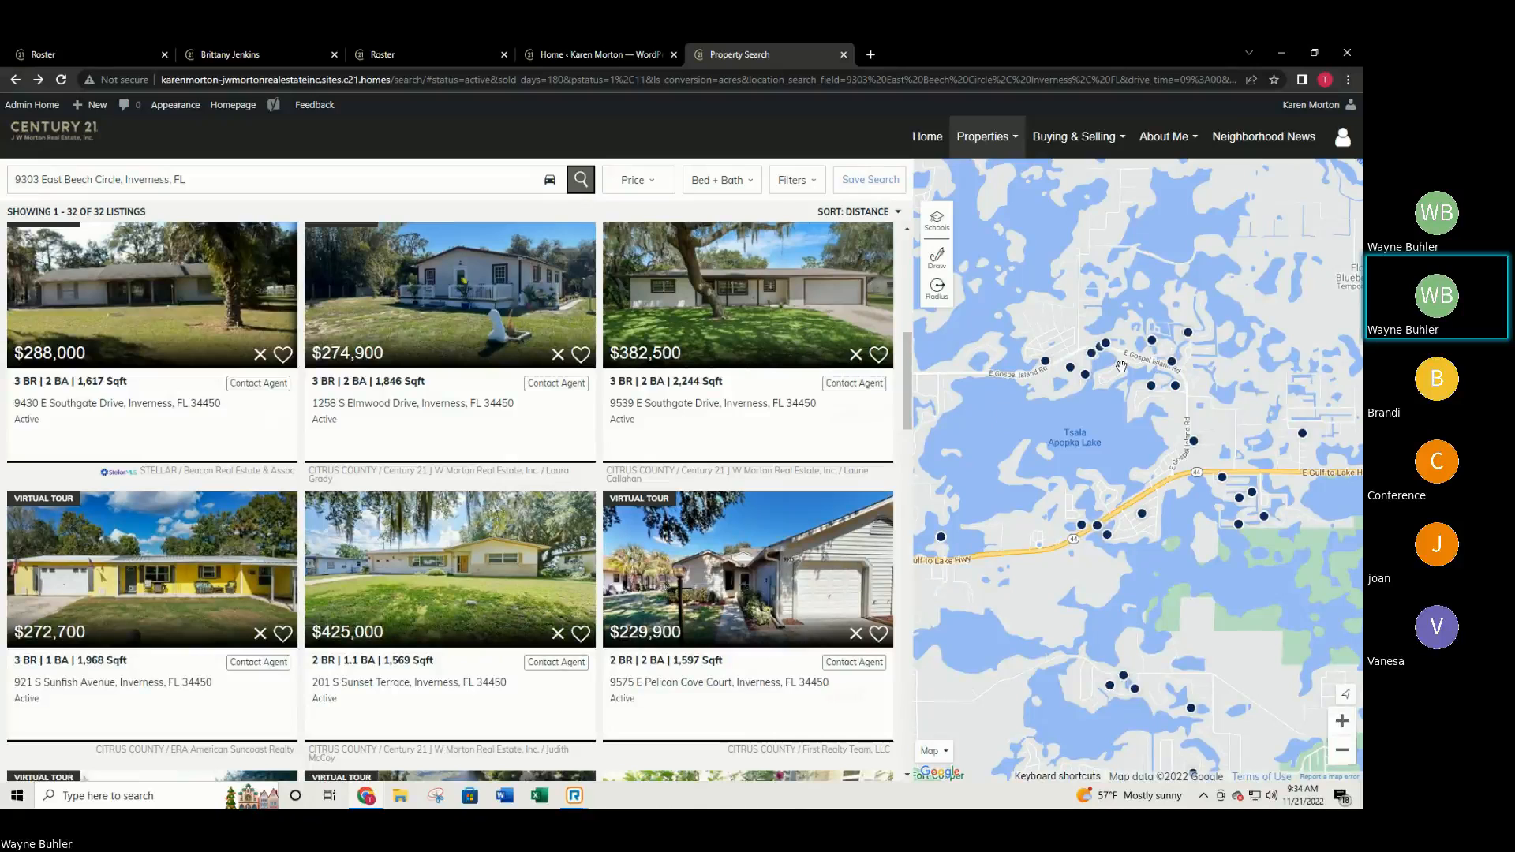
pyautogui.scroll(-2, 1026, 423)
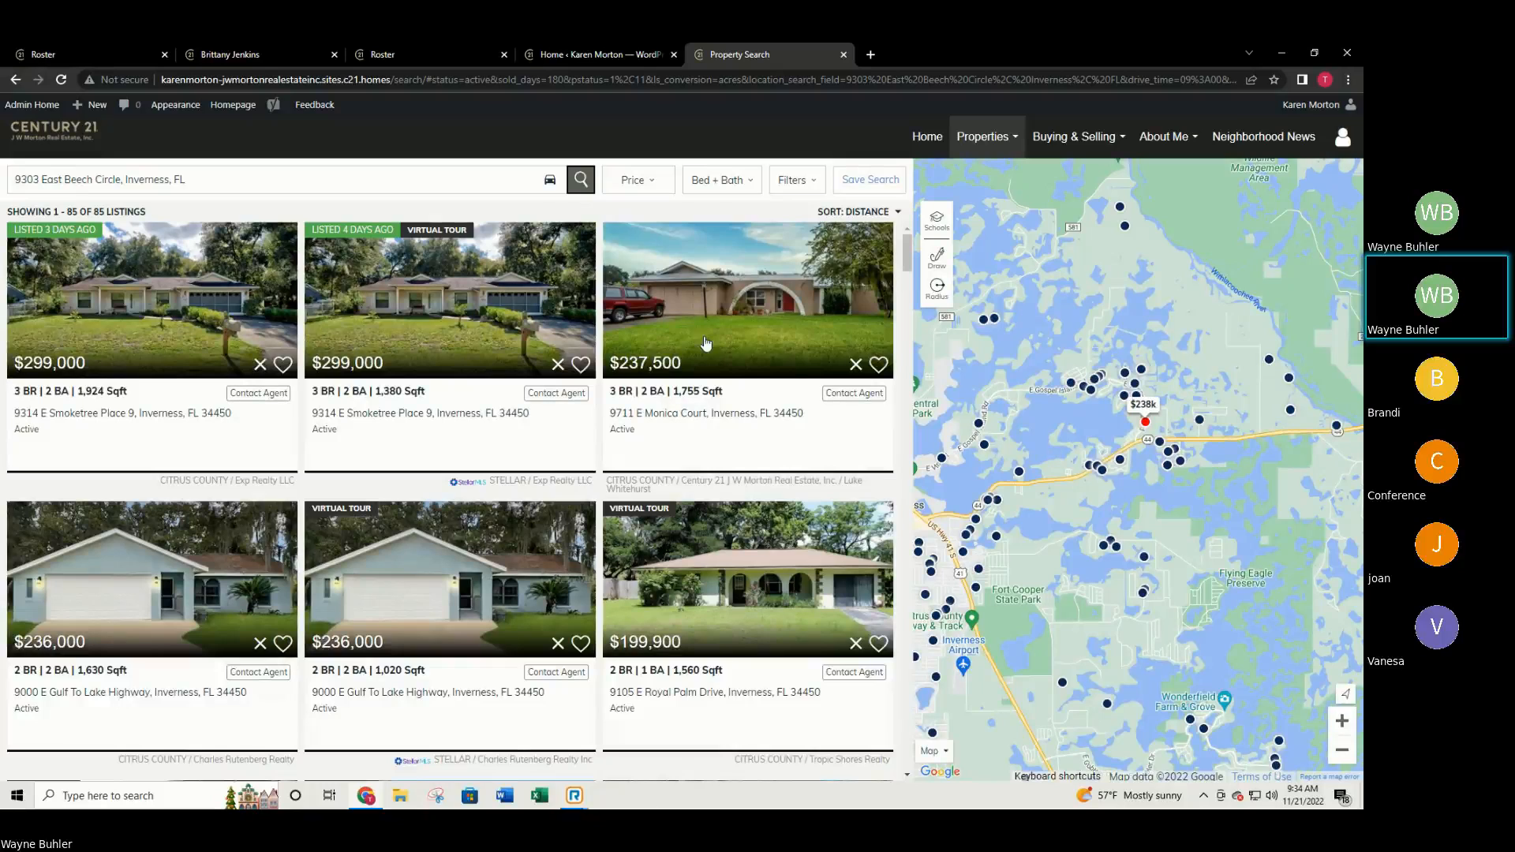
# Change the search location to Tampa, FL and browse its 1,302 active listings.
pyautogui.click(384, 177)
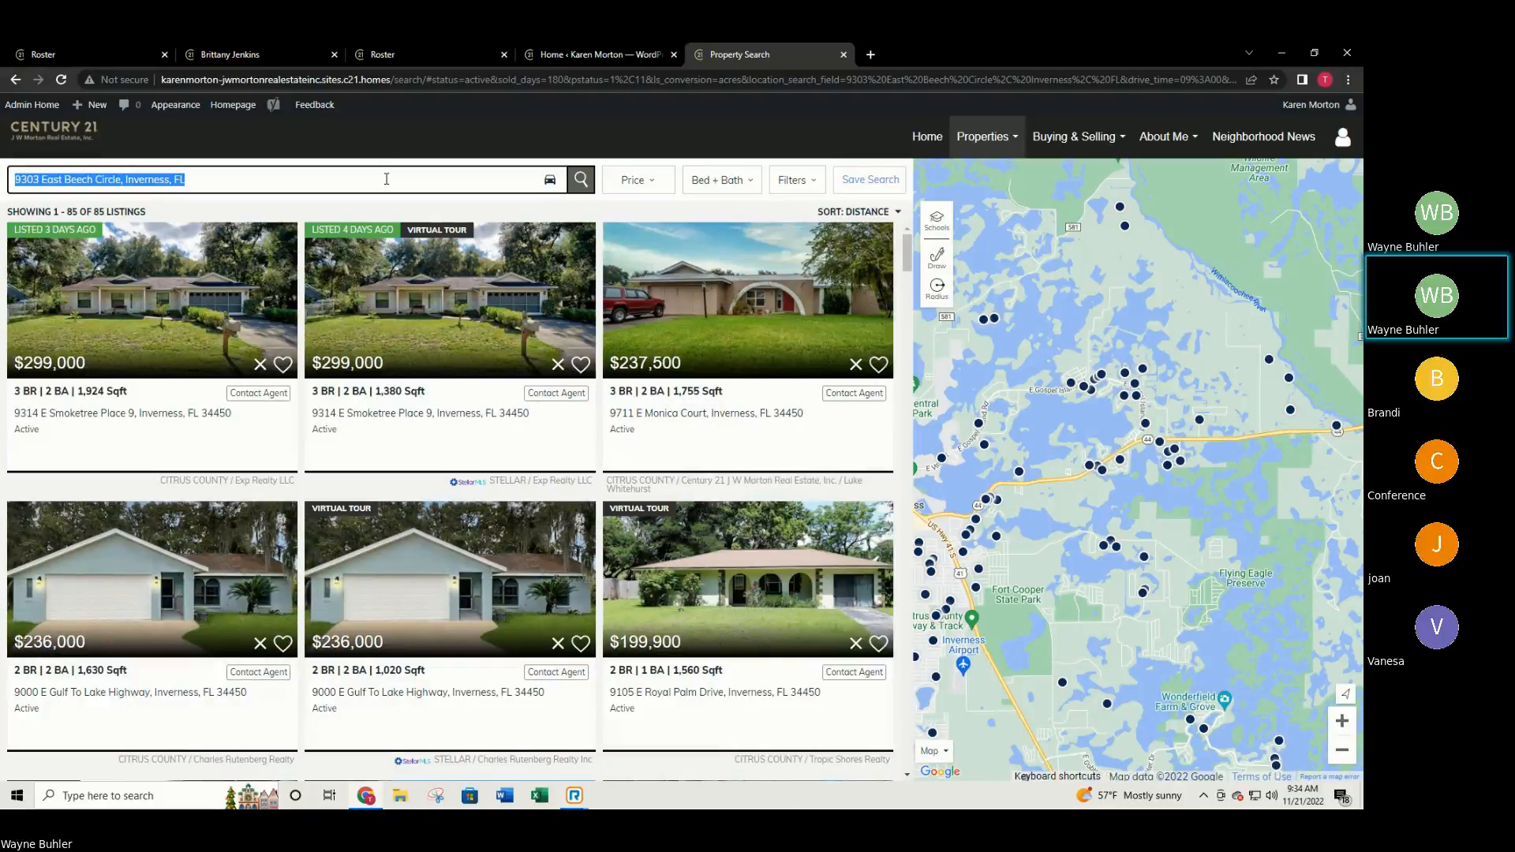
pyautogui.write('tampa')
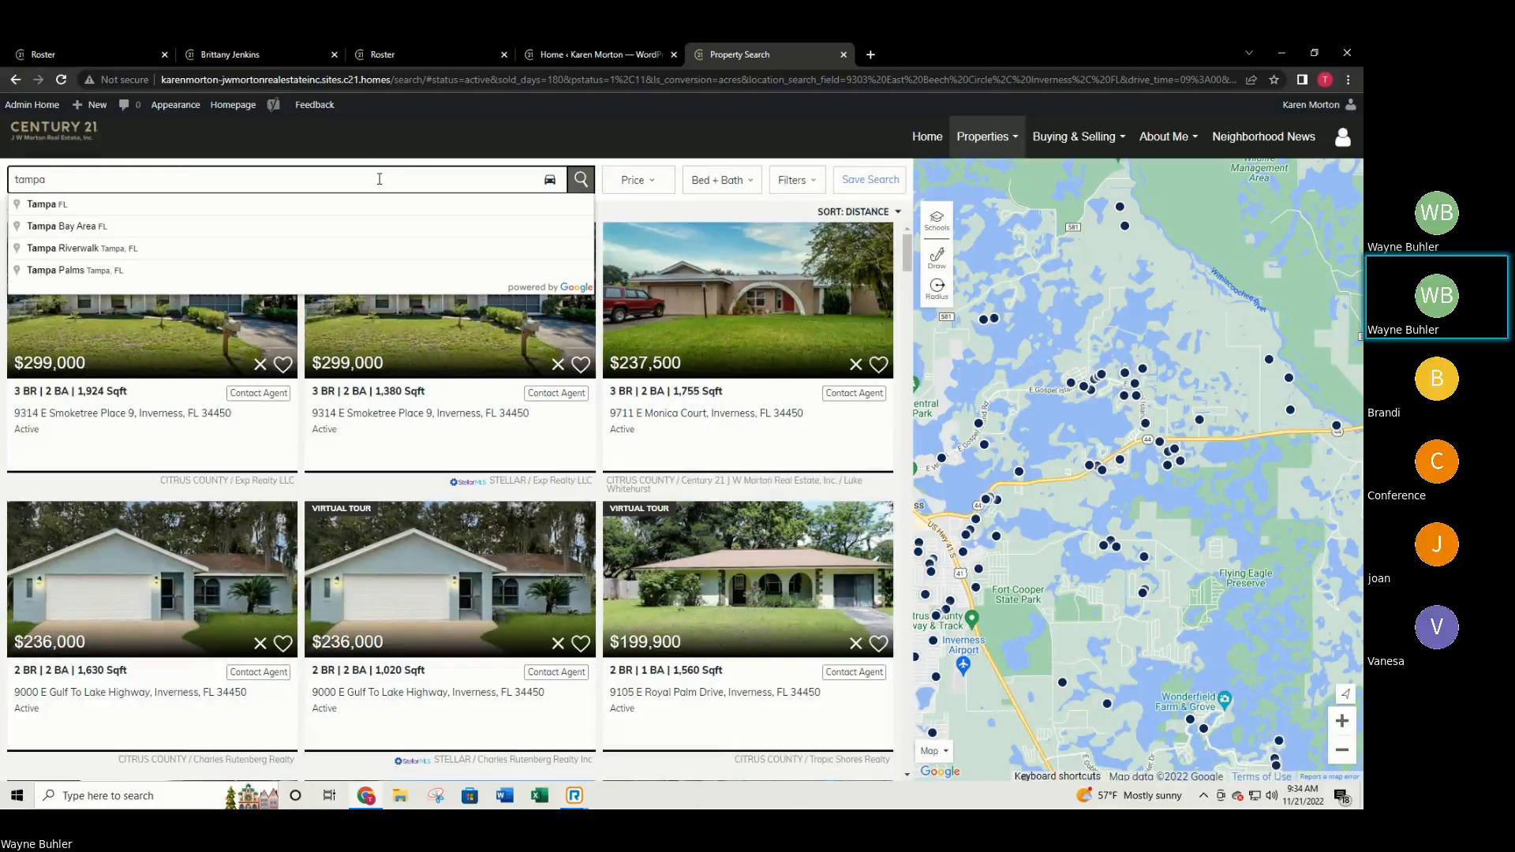
pyautogui.click(57, 210)
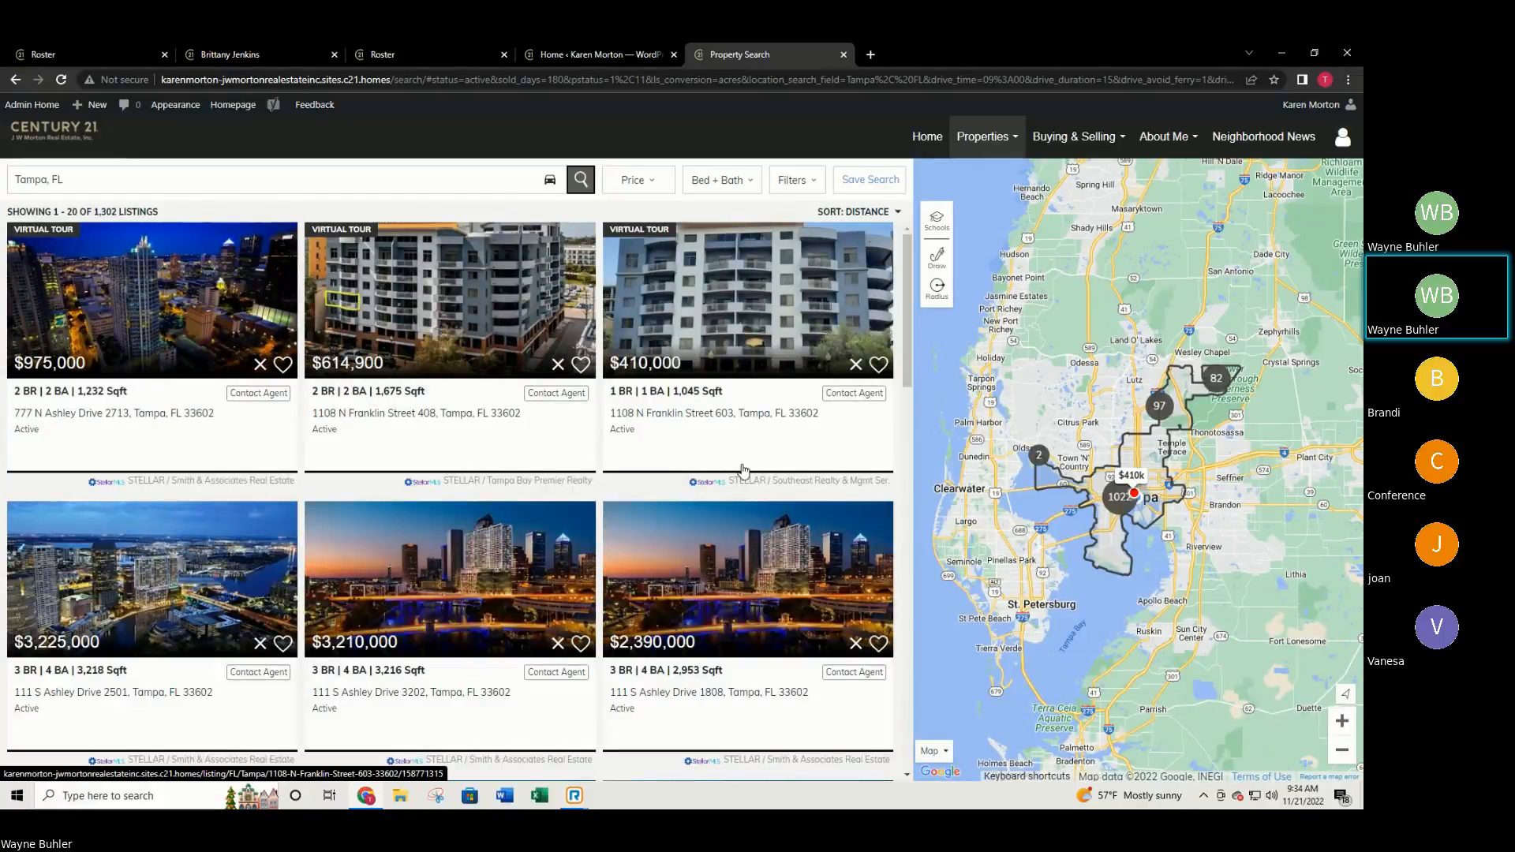
pyautogui.scroll(-3, 711, 494)
pyautogui.scroll(-3, 711, 495)
pyautogui.scroll(-4, 714, 542)
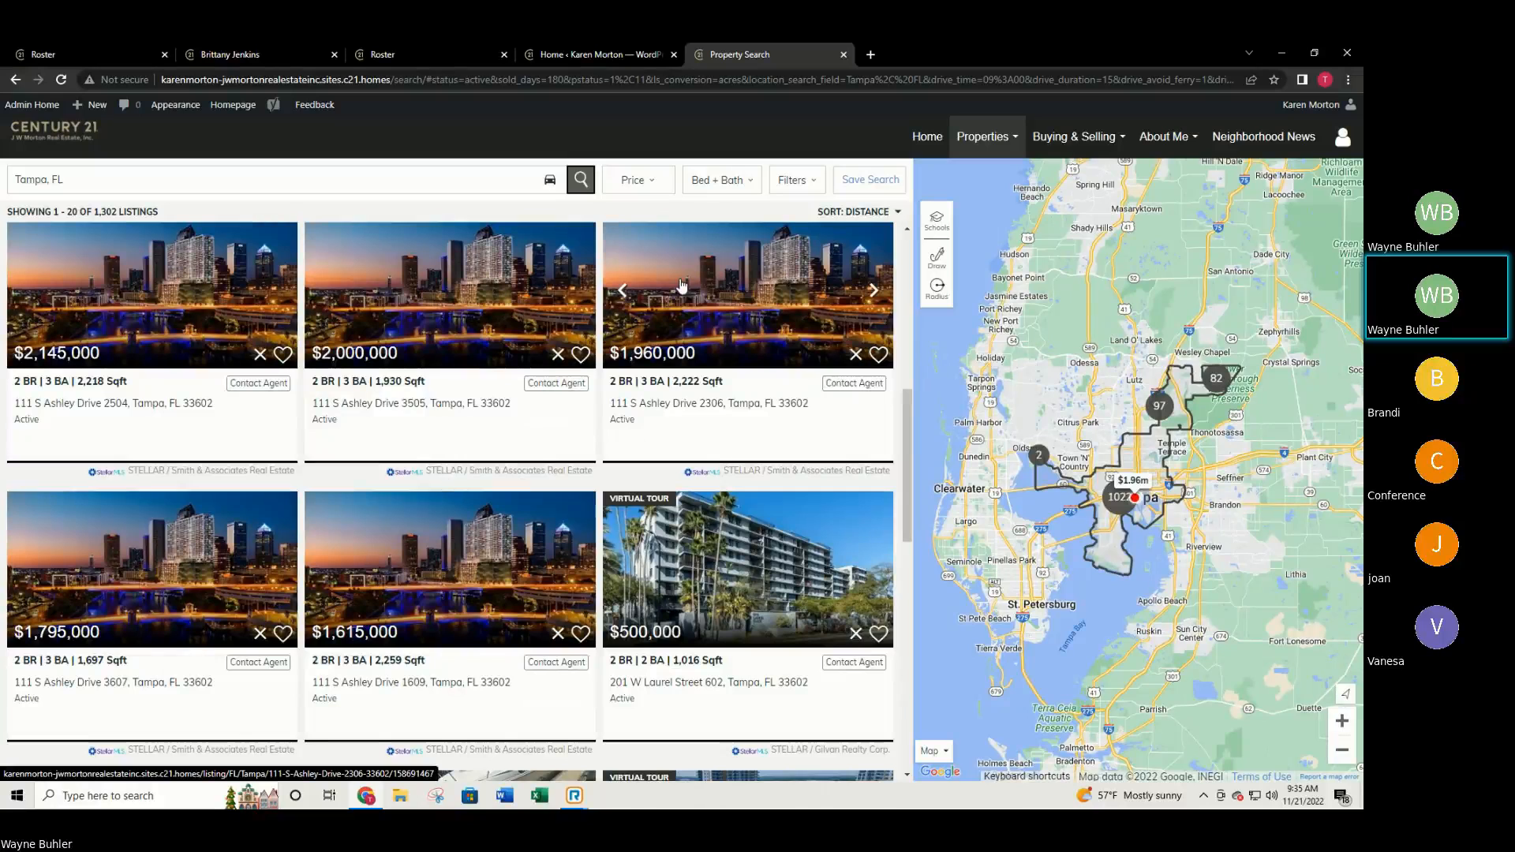
pyautogui.scroll(-4, 734, 663)
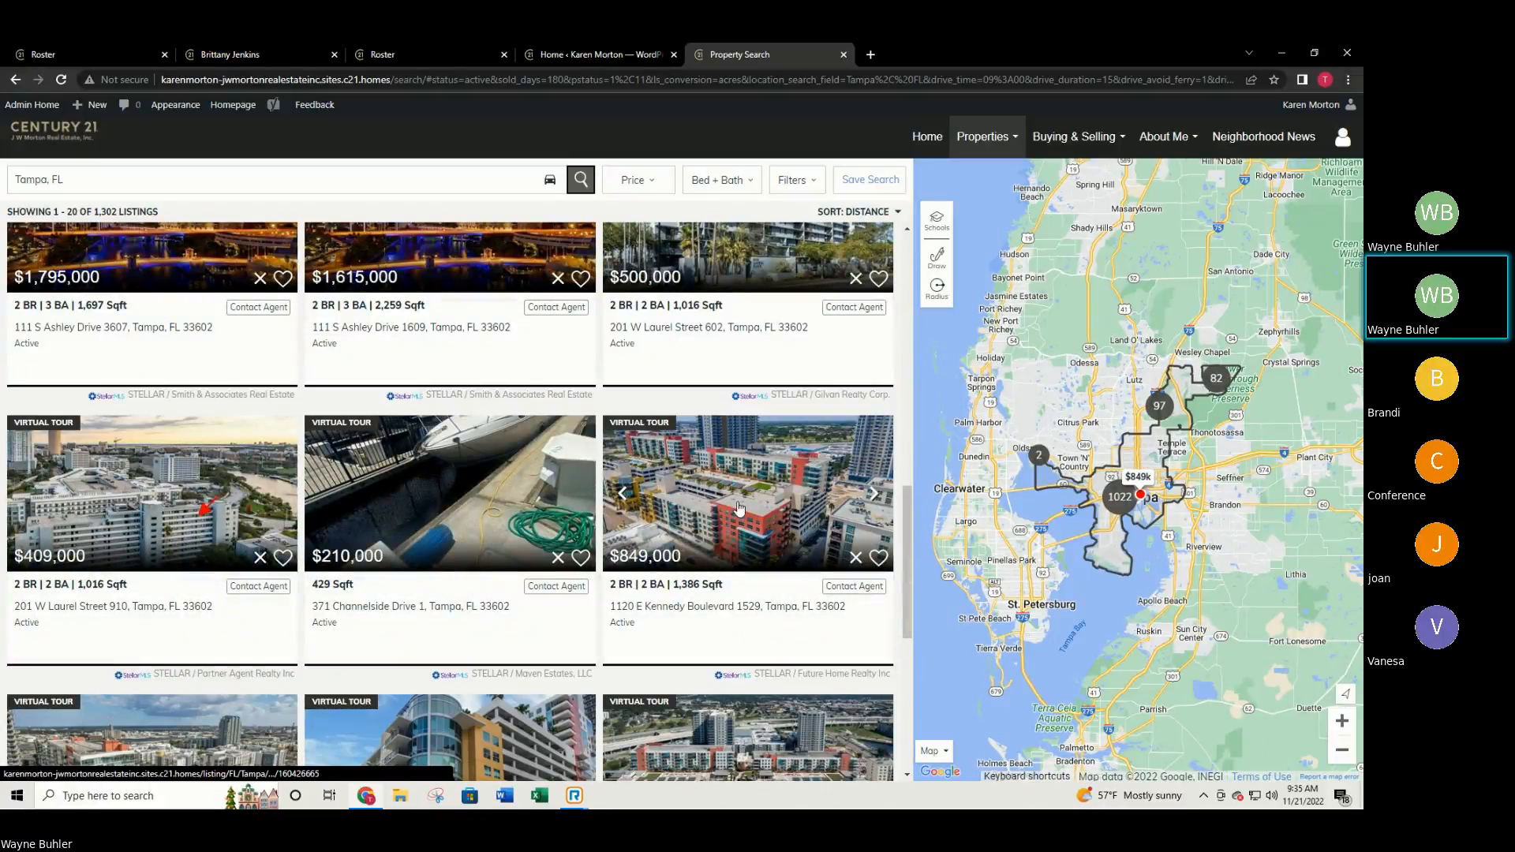
pyautogui.scroll(-2, 739, 509)
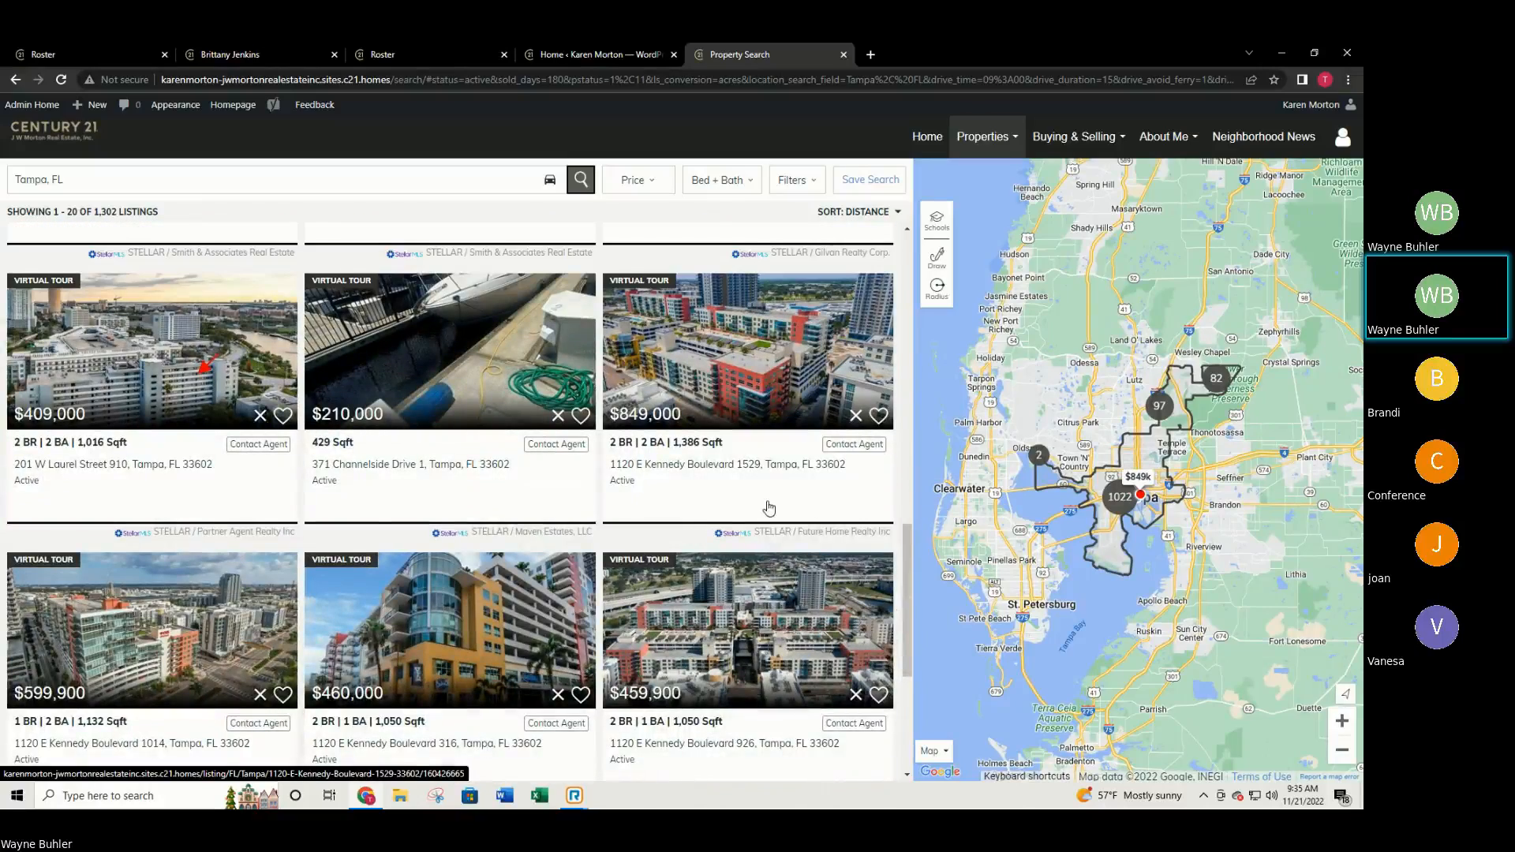
pyautogui.scroll(6, 770, 507)
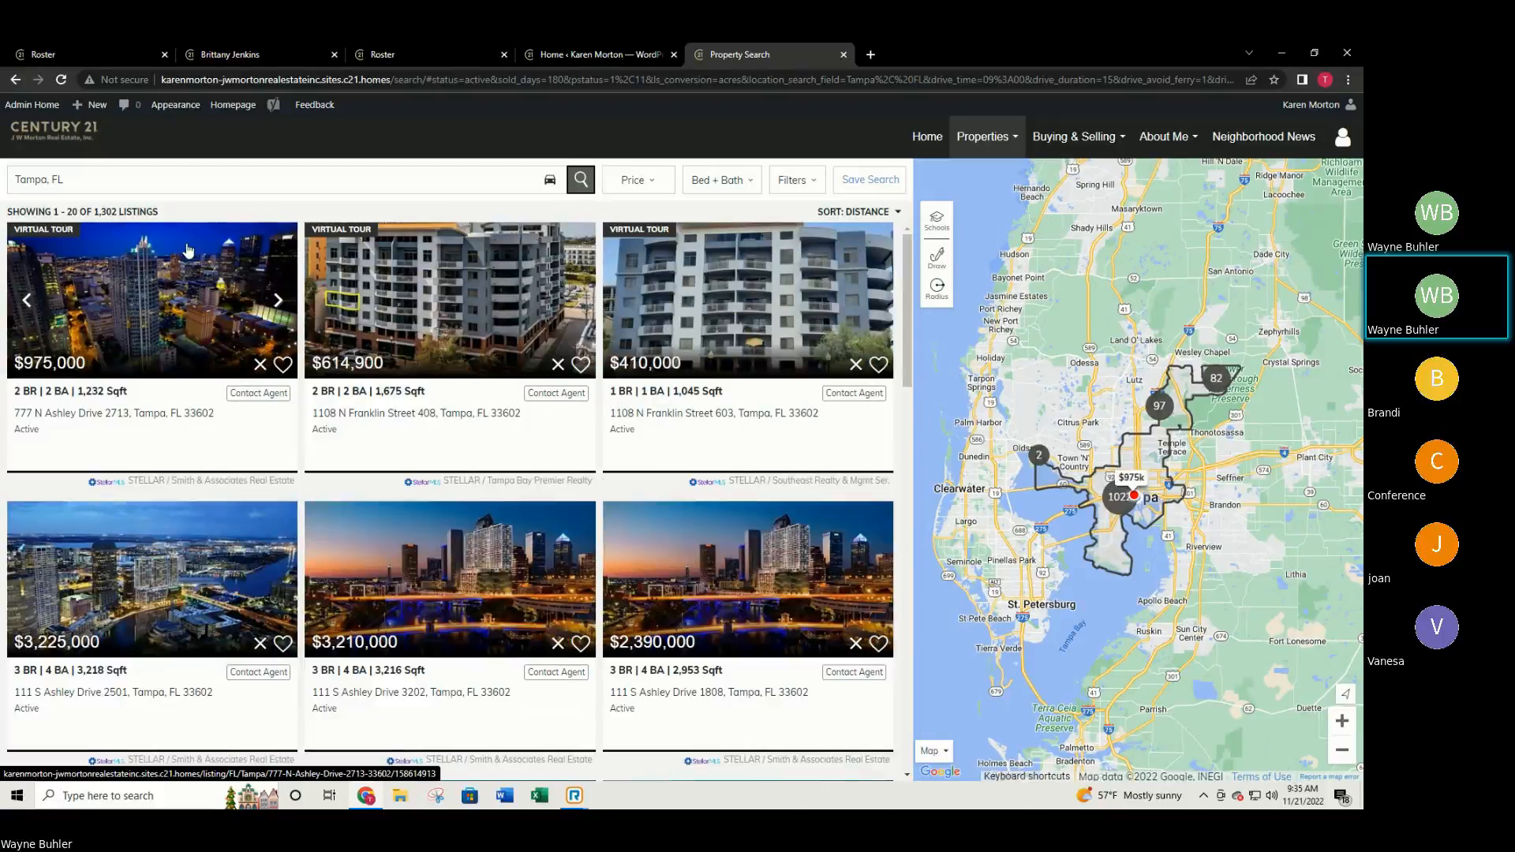
pyautogui.click(179, 187)
pyautogui.write('ocala')
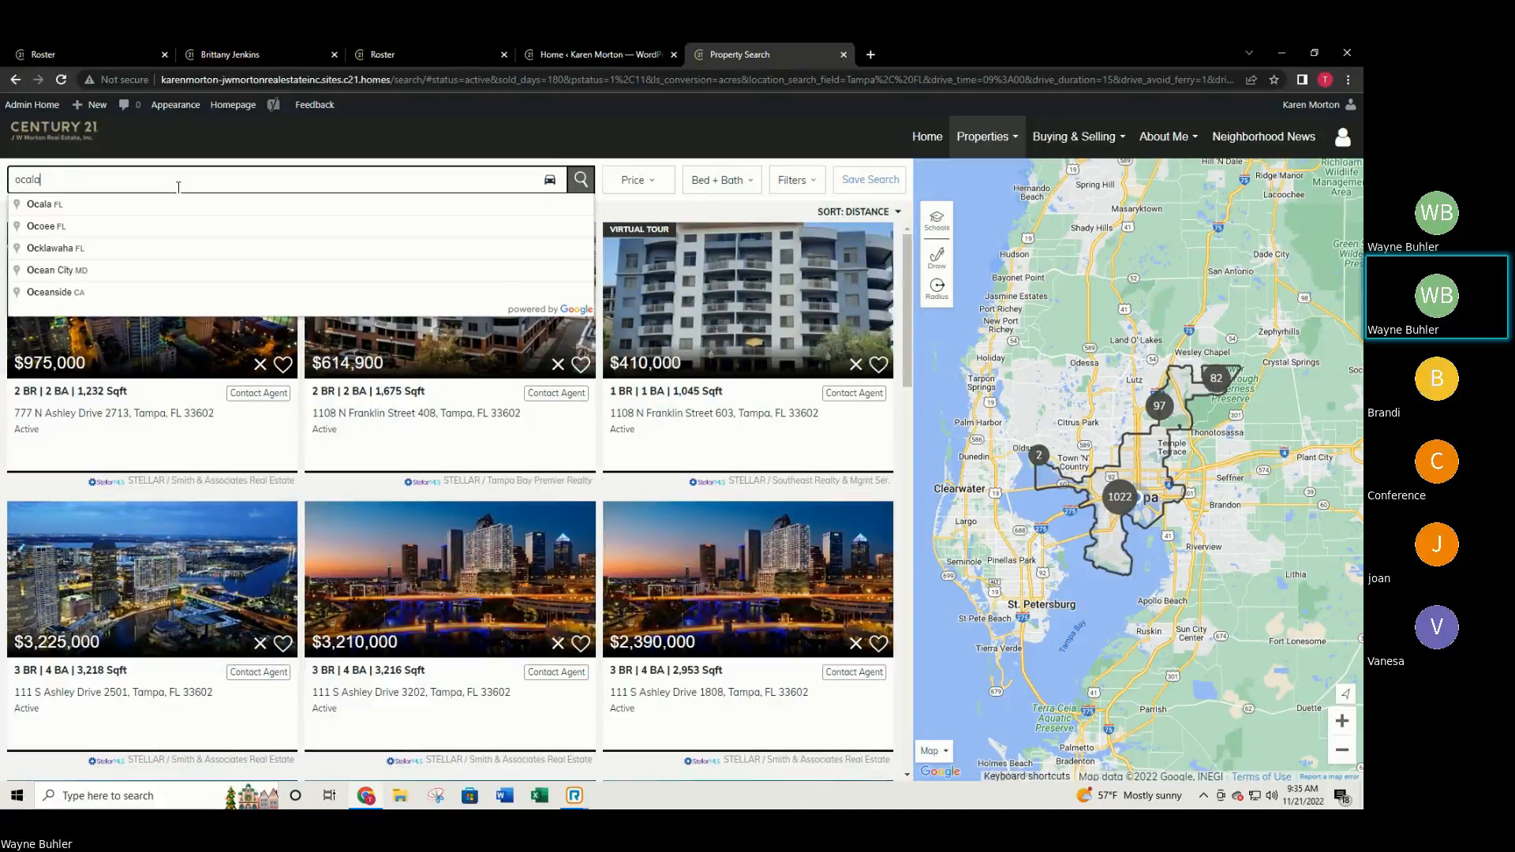
pyautogui.click(87, 207)
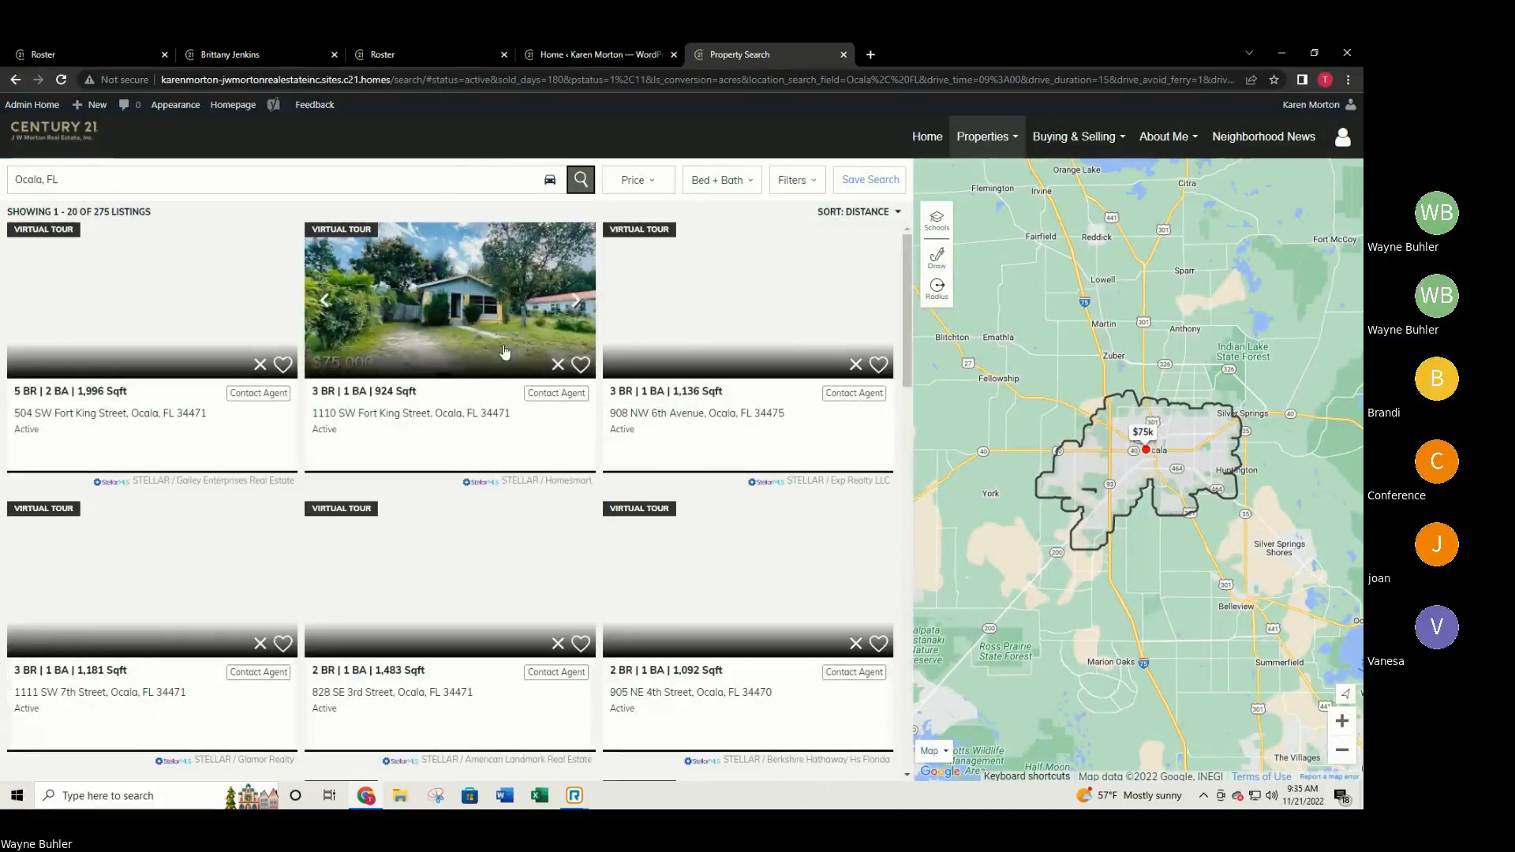
pyautogui.click(232, 178)
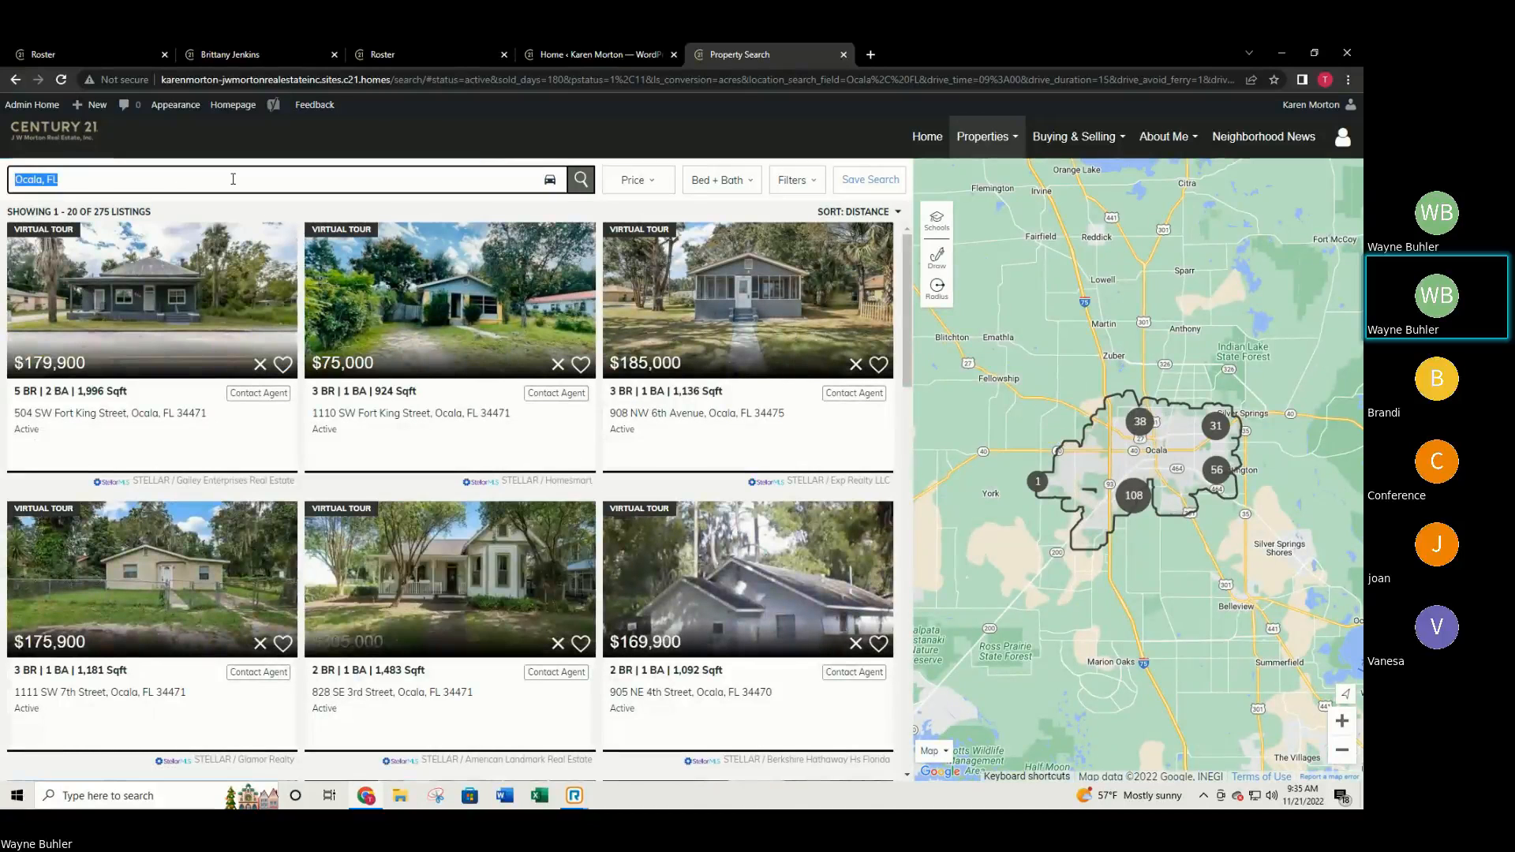
pyautogui.write('marion oaks')
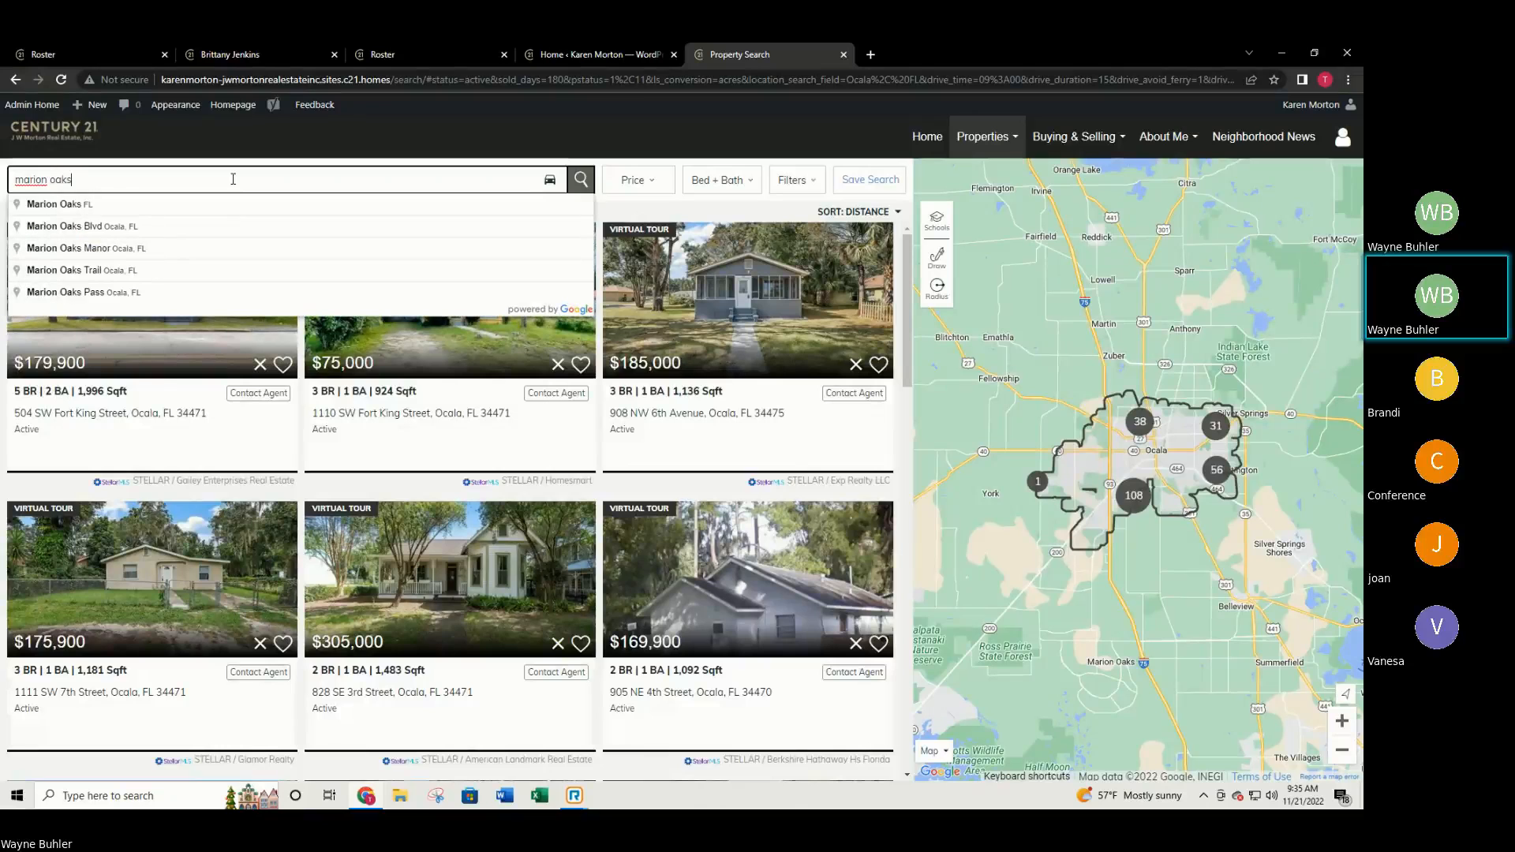
pyautogui.click(115, 207)
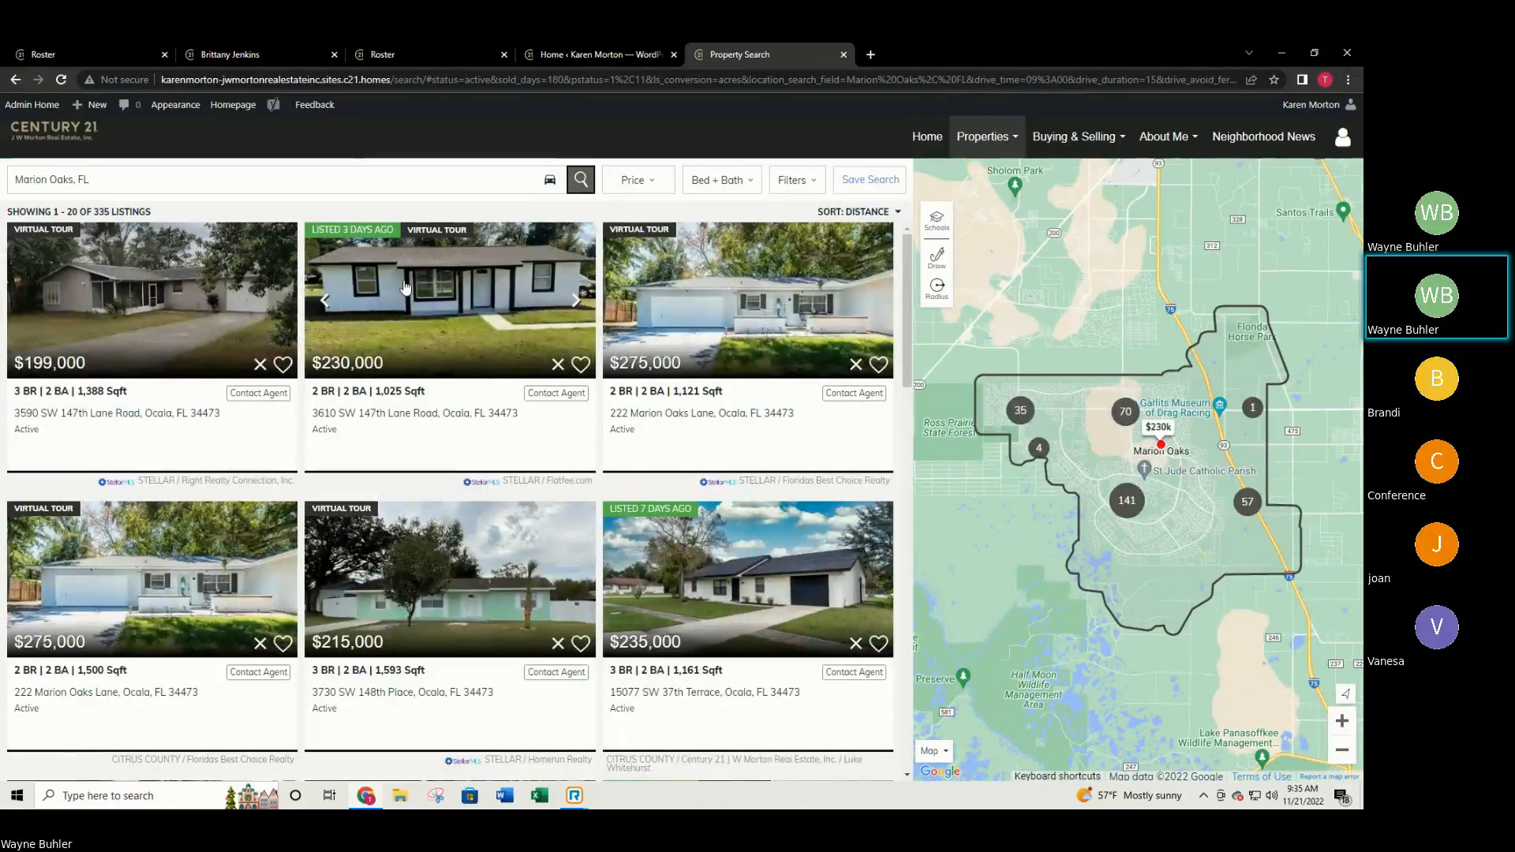
pyautogui.scroll(-2, 774, 438)
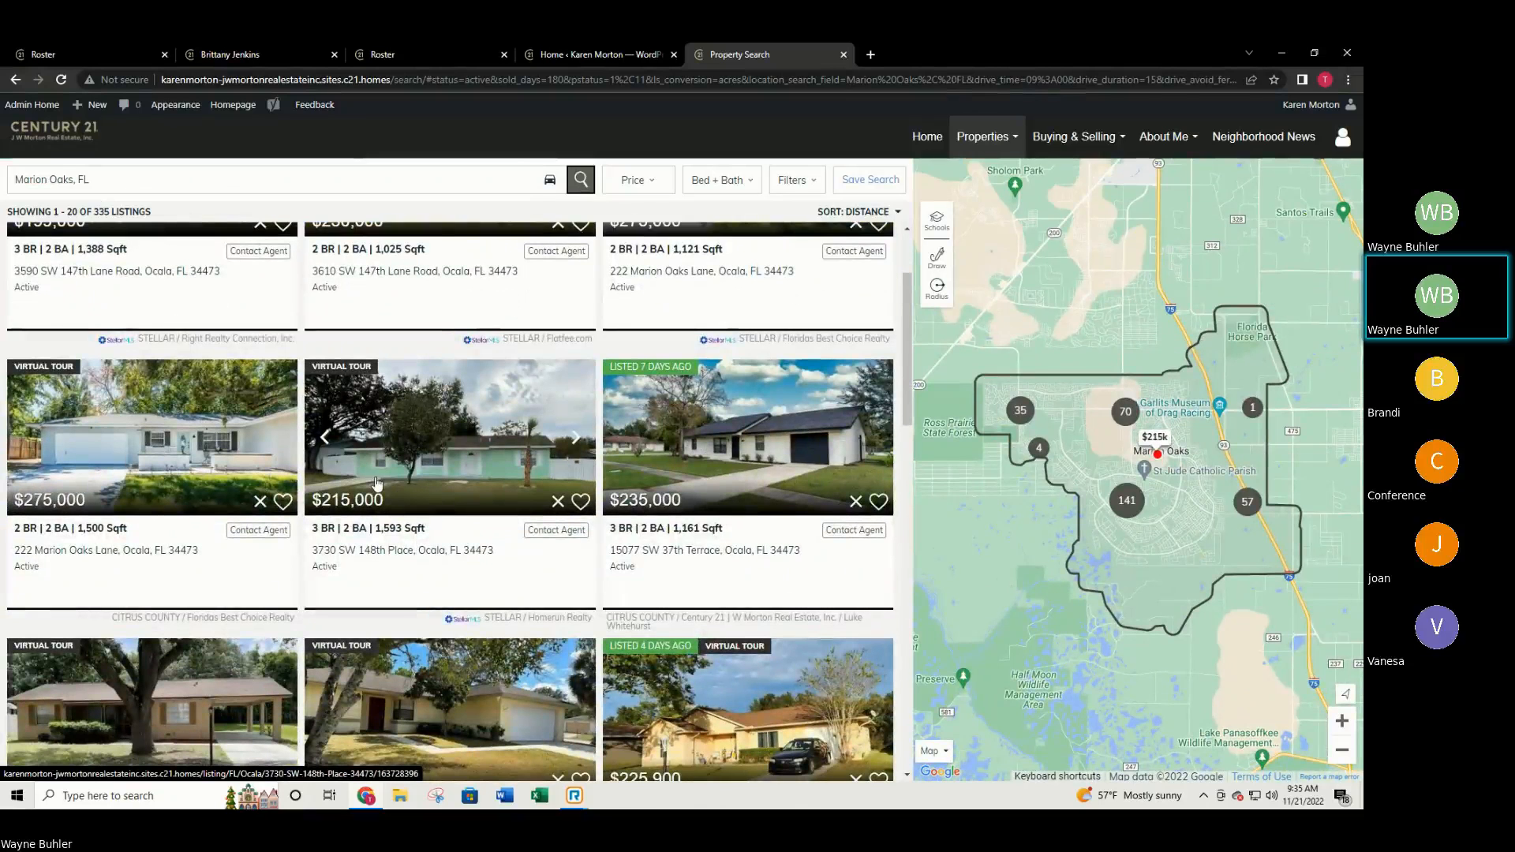
pyautogui.scroll(-2, 667, 469)
pyautogui.scroll(-3, 667, 474)
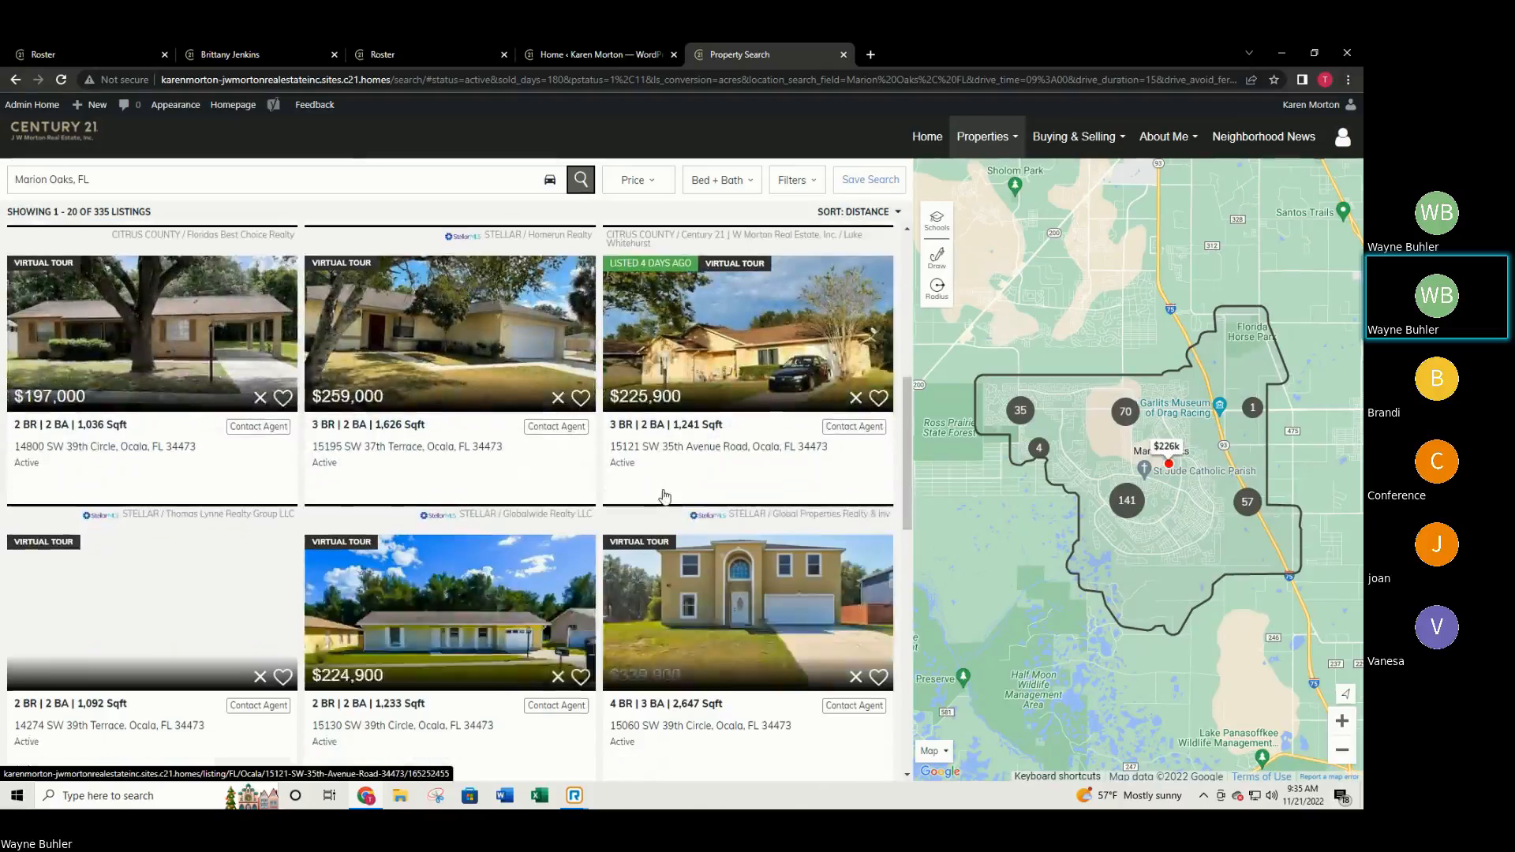
pyautogui.scroll(10, 667, 488)
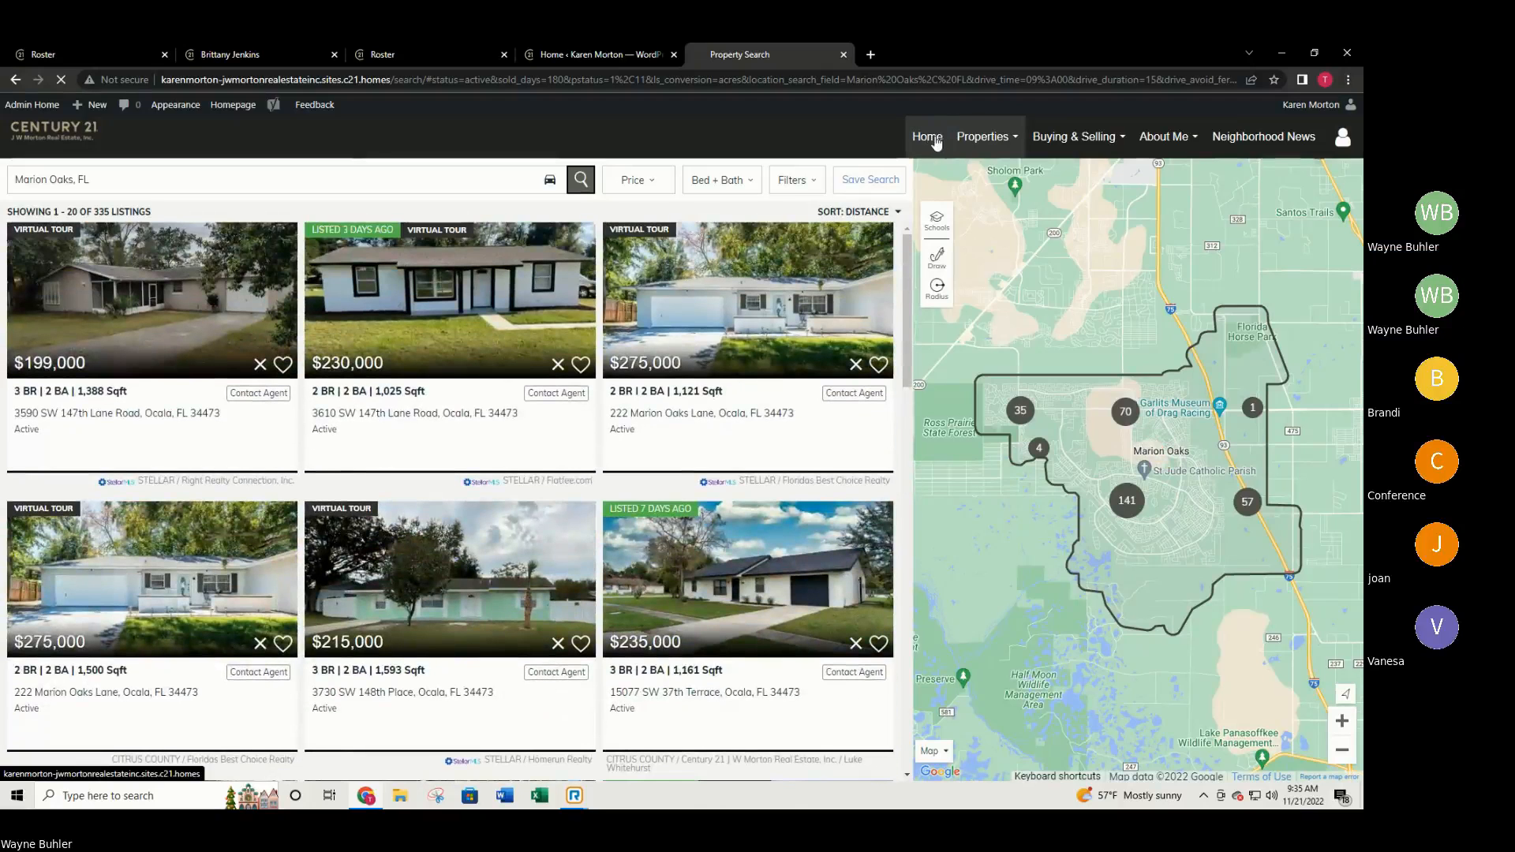
# Go to the agent site's Home page, scroll to the Neighborhood News footer, then back up.
pyautogui.click(928, 141)
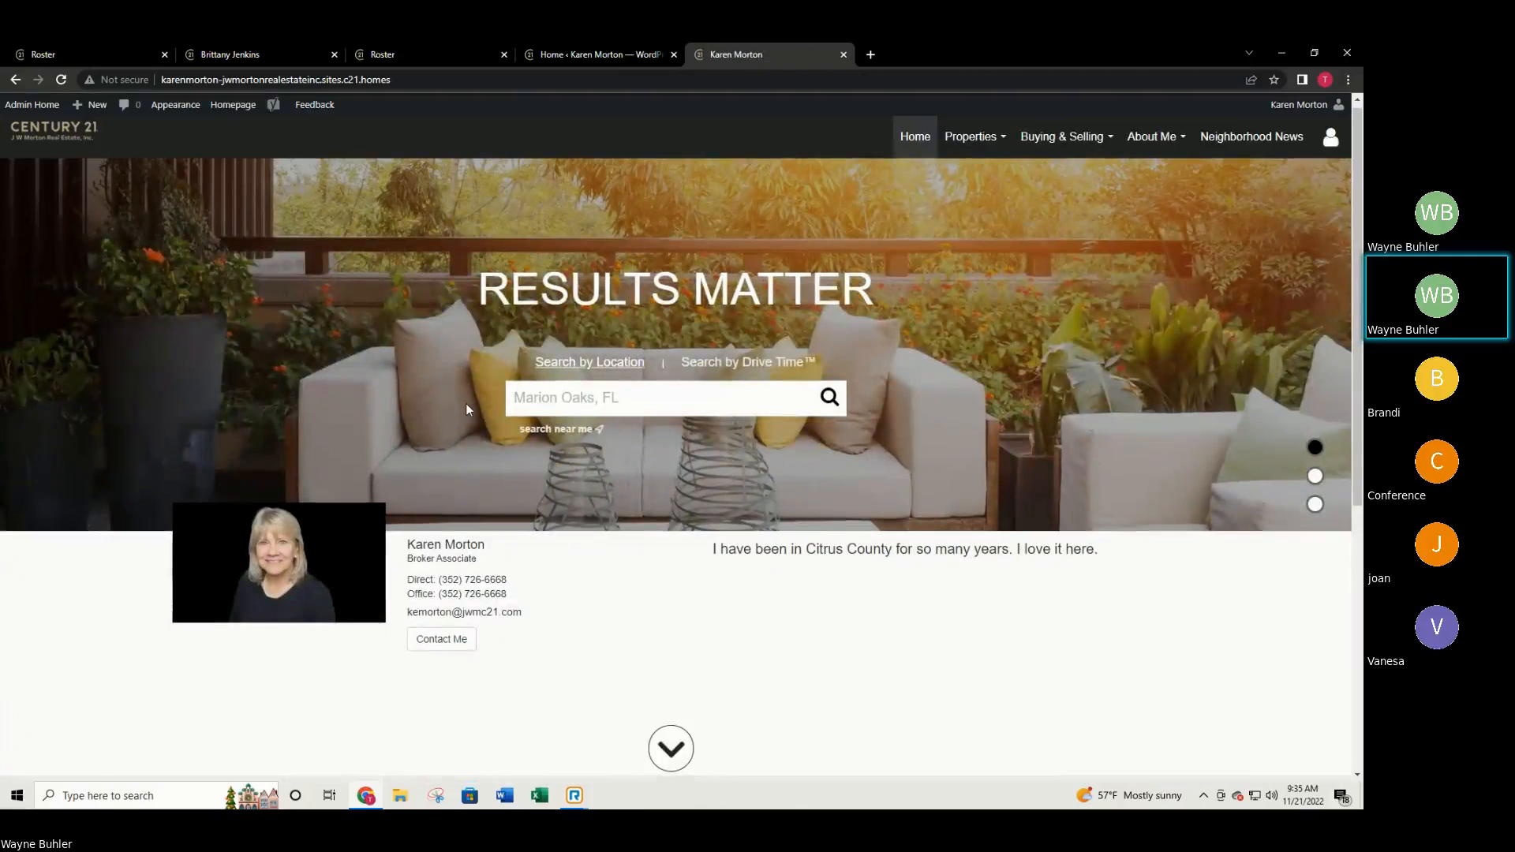
pyautogui.scroll(-4, 466, 404)
pyautogui.scroll(-1, 497, 424)
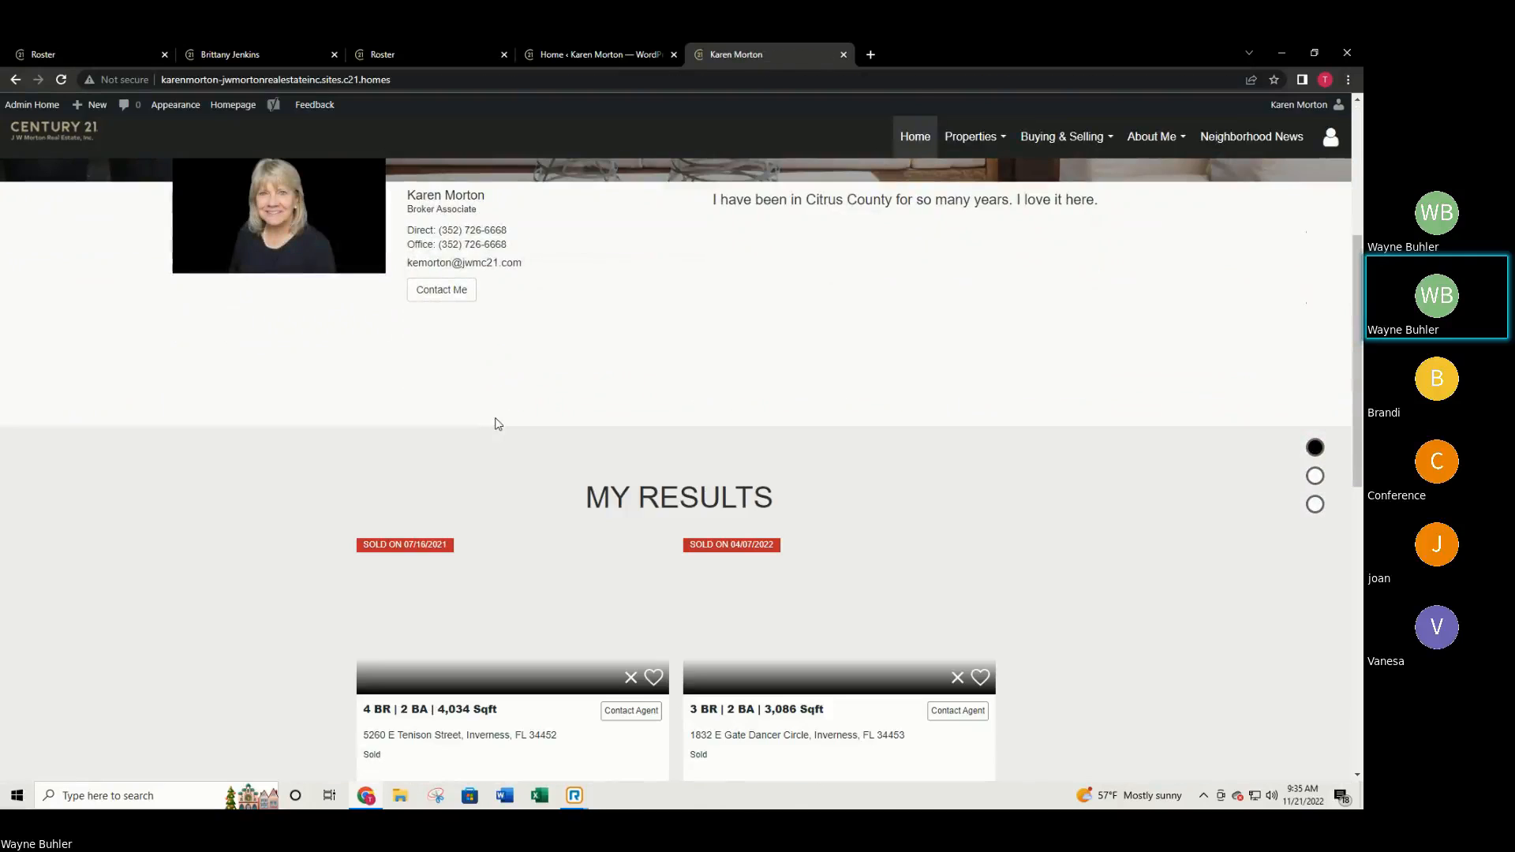
pyautogui.scroll(1, 498, 424)
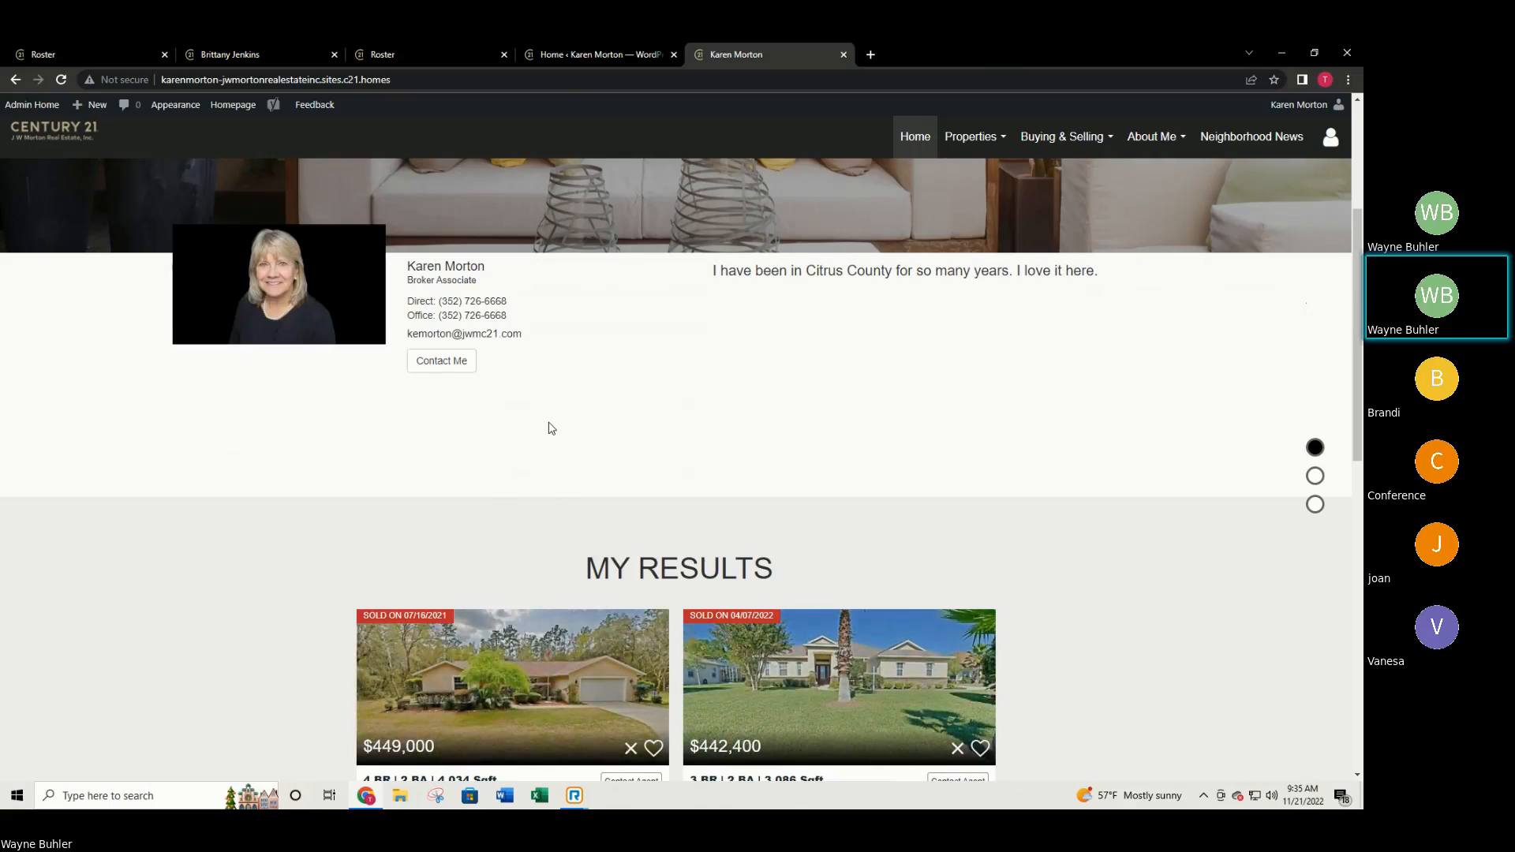
pyautogui.scroll(-1, 551, 428)
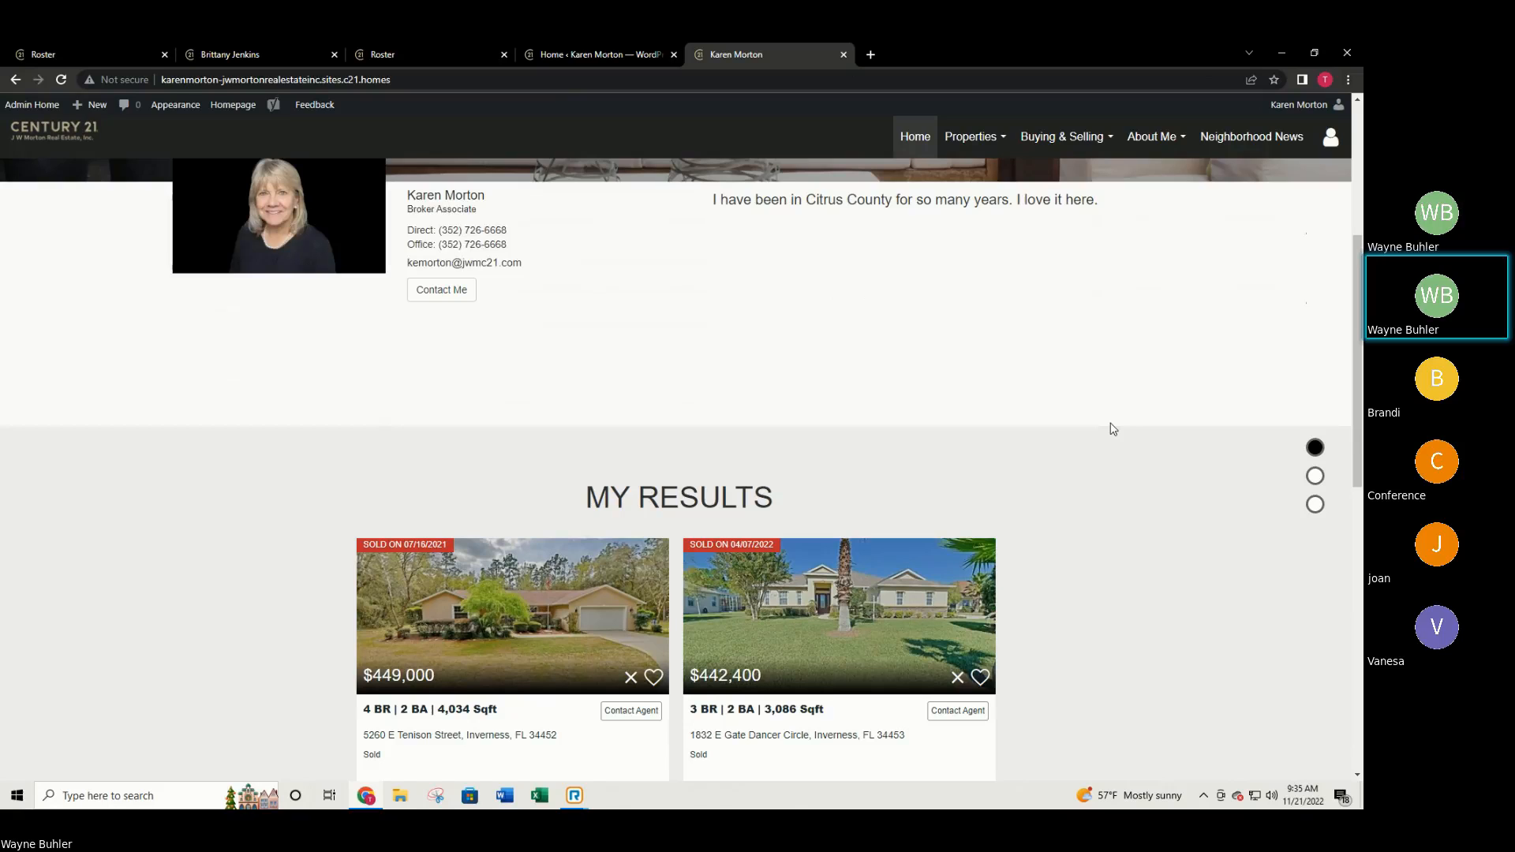
pyautogui.scroll(-5, 1085, 395)
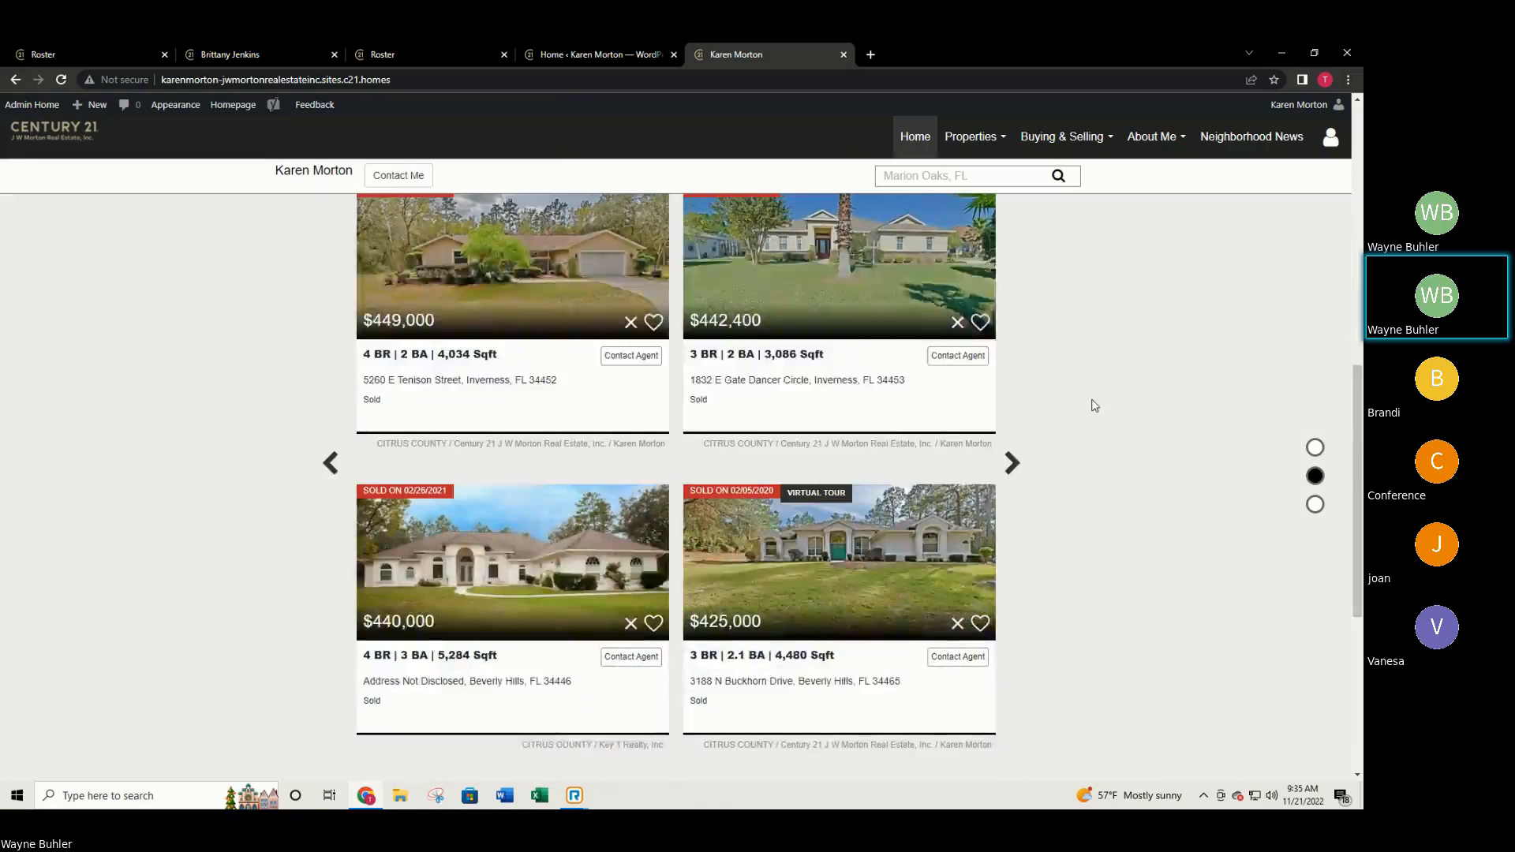
pyautogui.scroll(-2, 1089, 412)
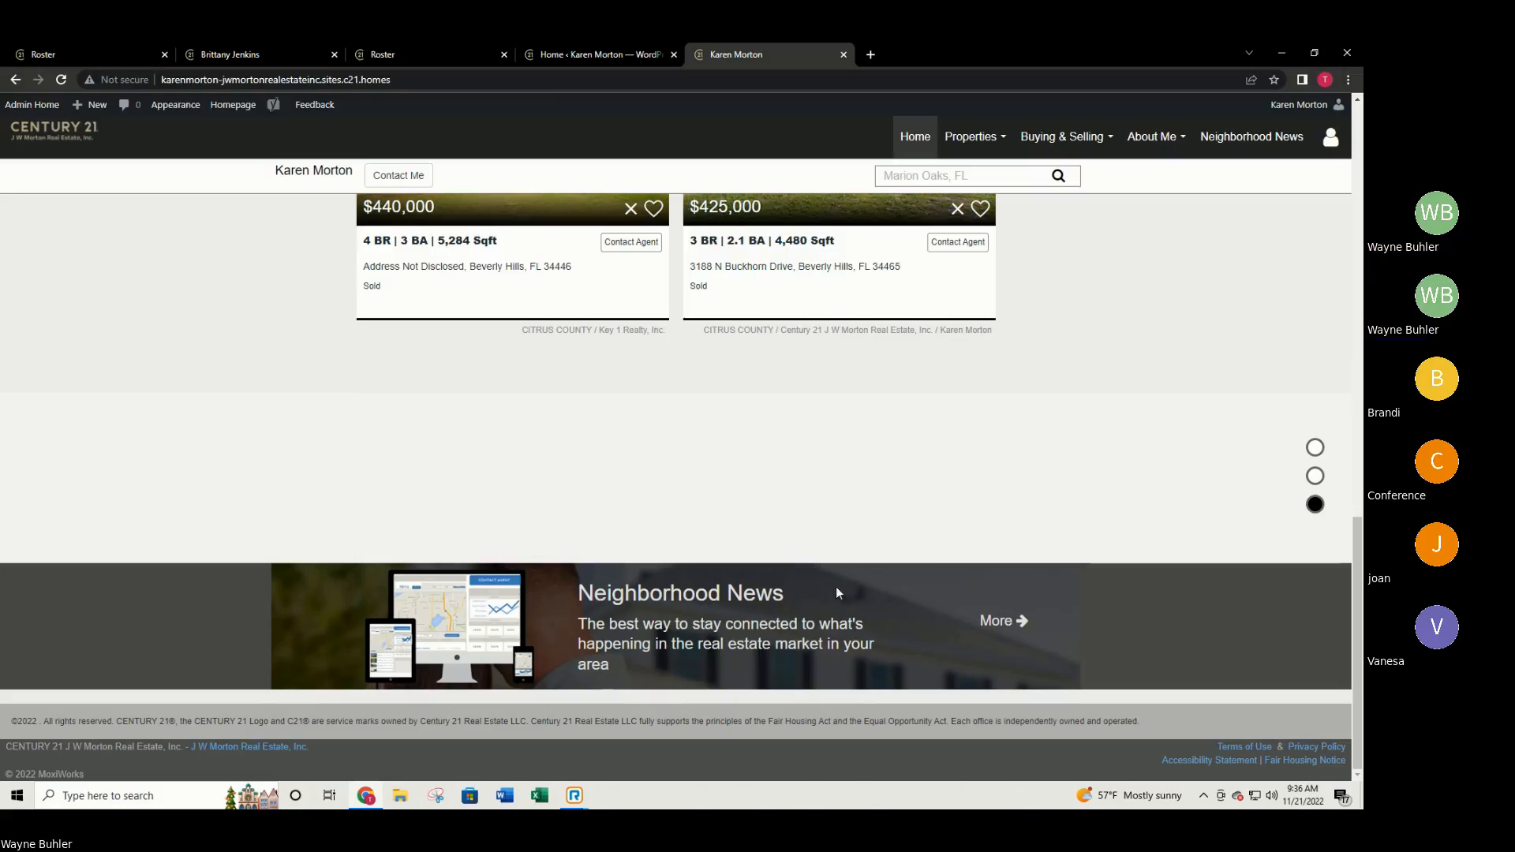
pyautogui.scroll(7, 813, 589)
pyautogui.scroll(5, 815, 593)
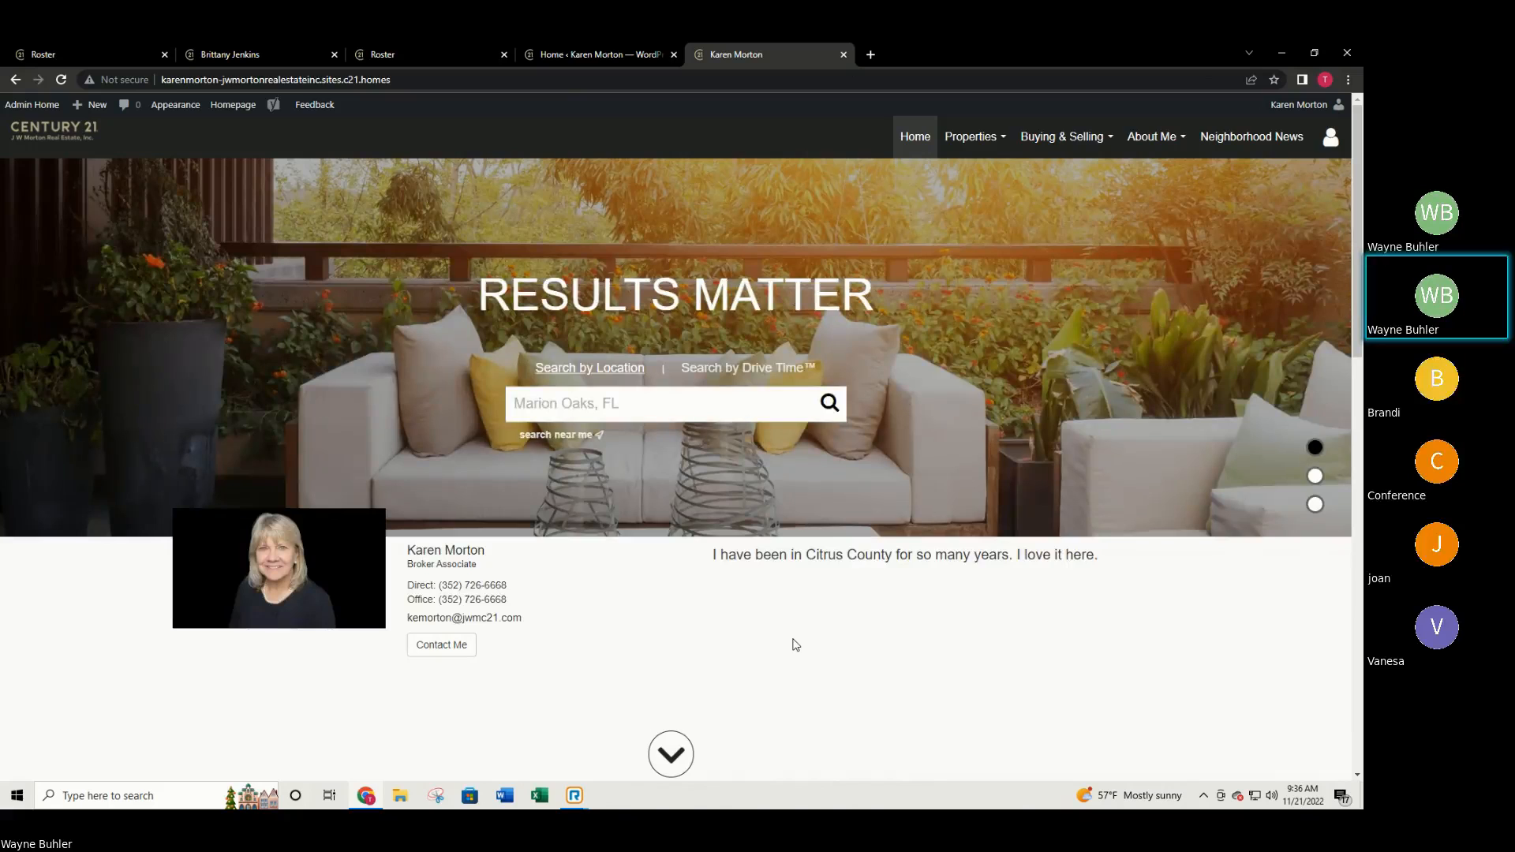
pyautogui.click(603, 52)
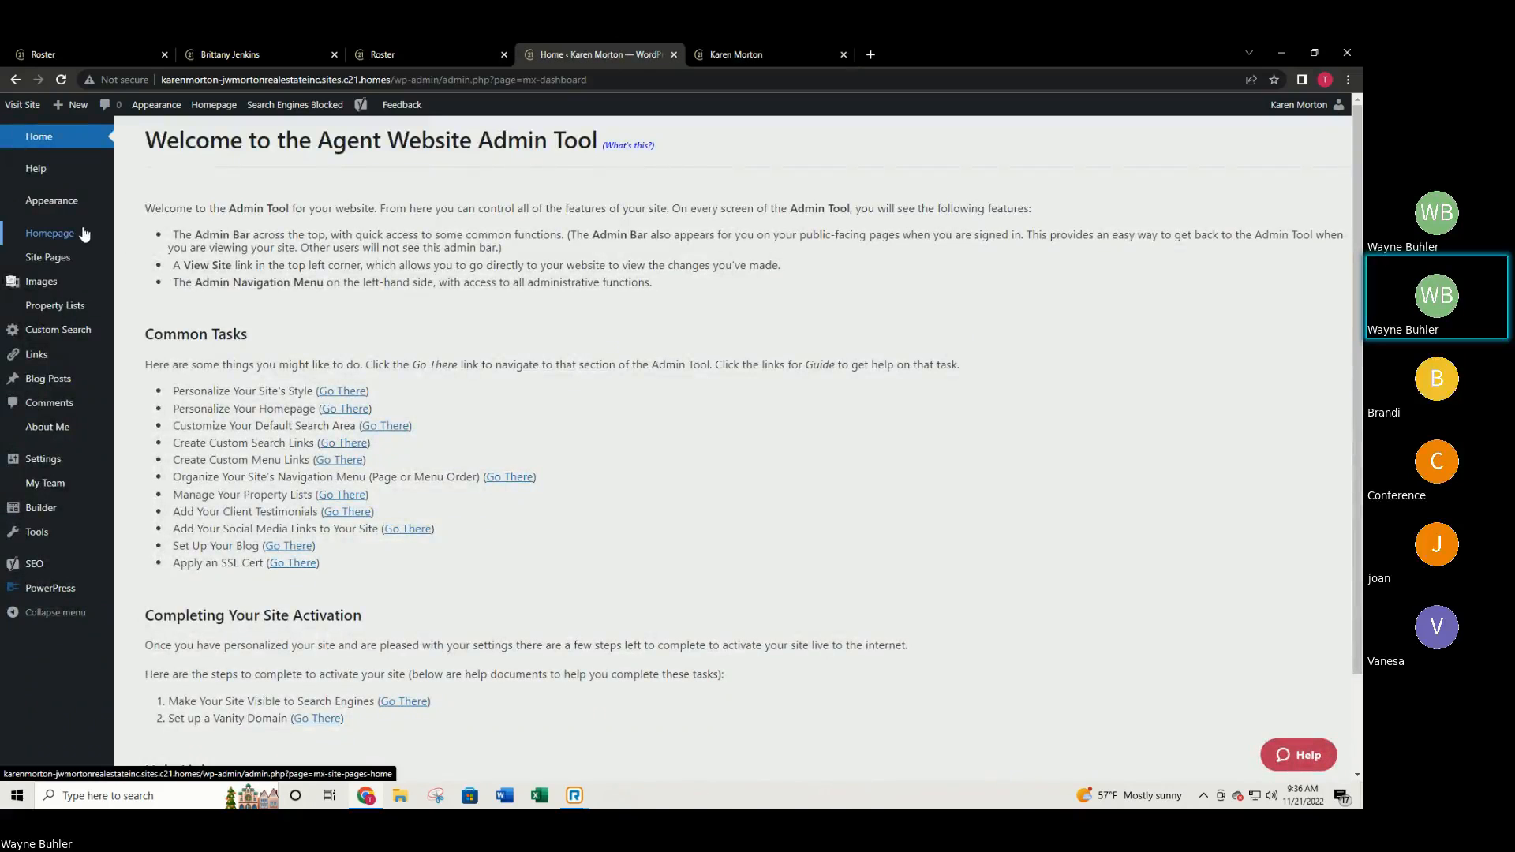
pyautogui.moveTo(79, 206)
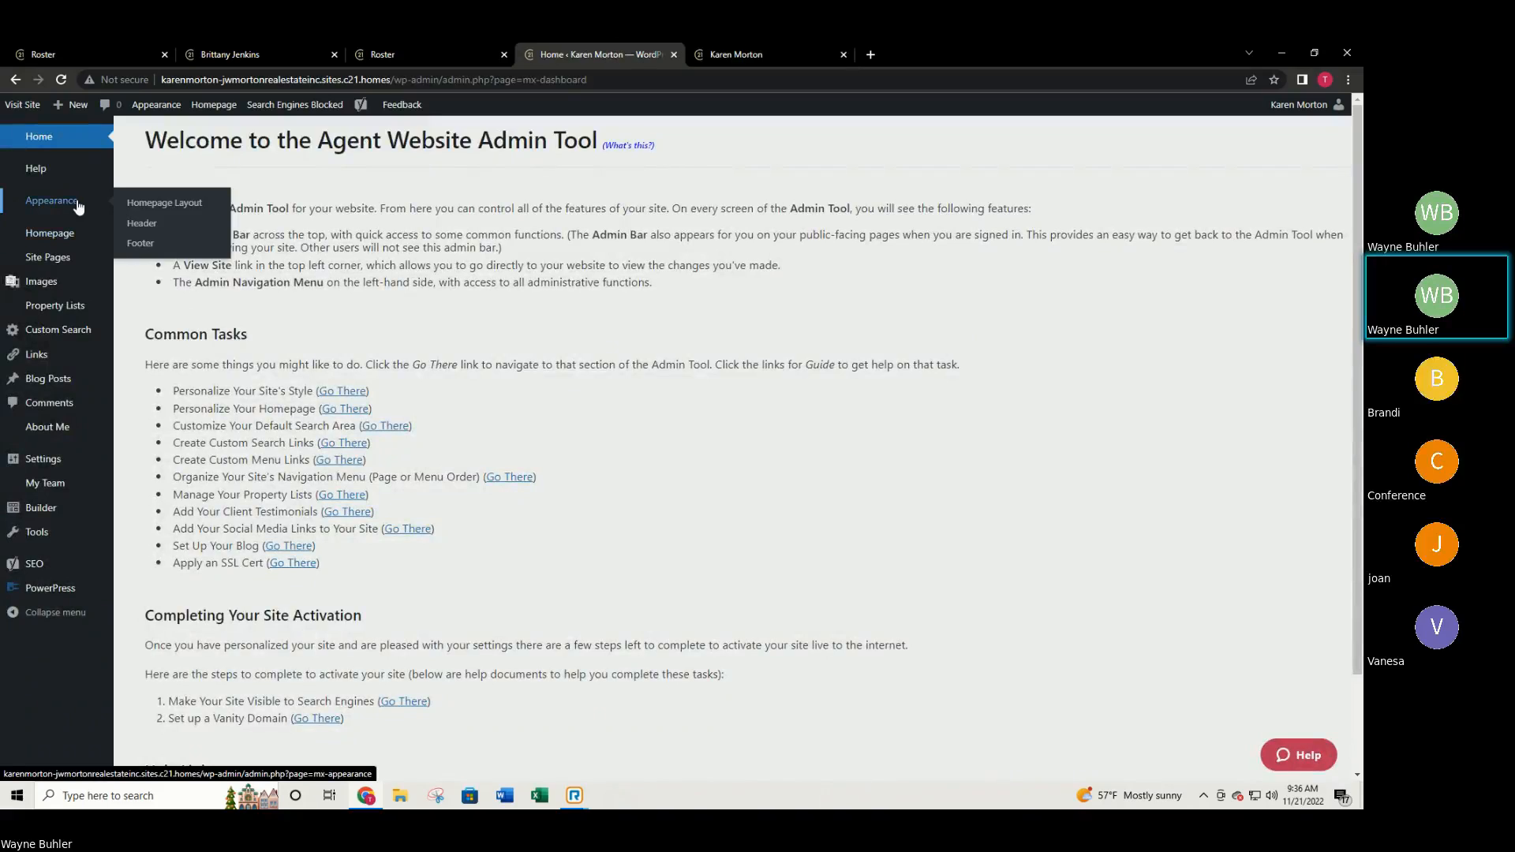
# Open Properties > Property Search on the agent site to show the 335 Marion Oaks, FL listings.
pyautogui.click(742, 54)
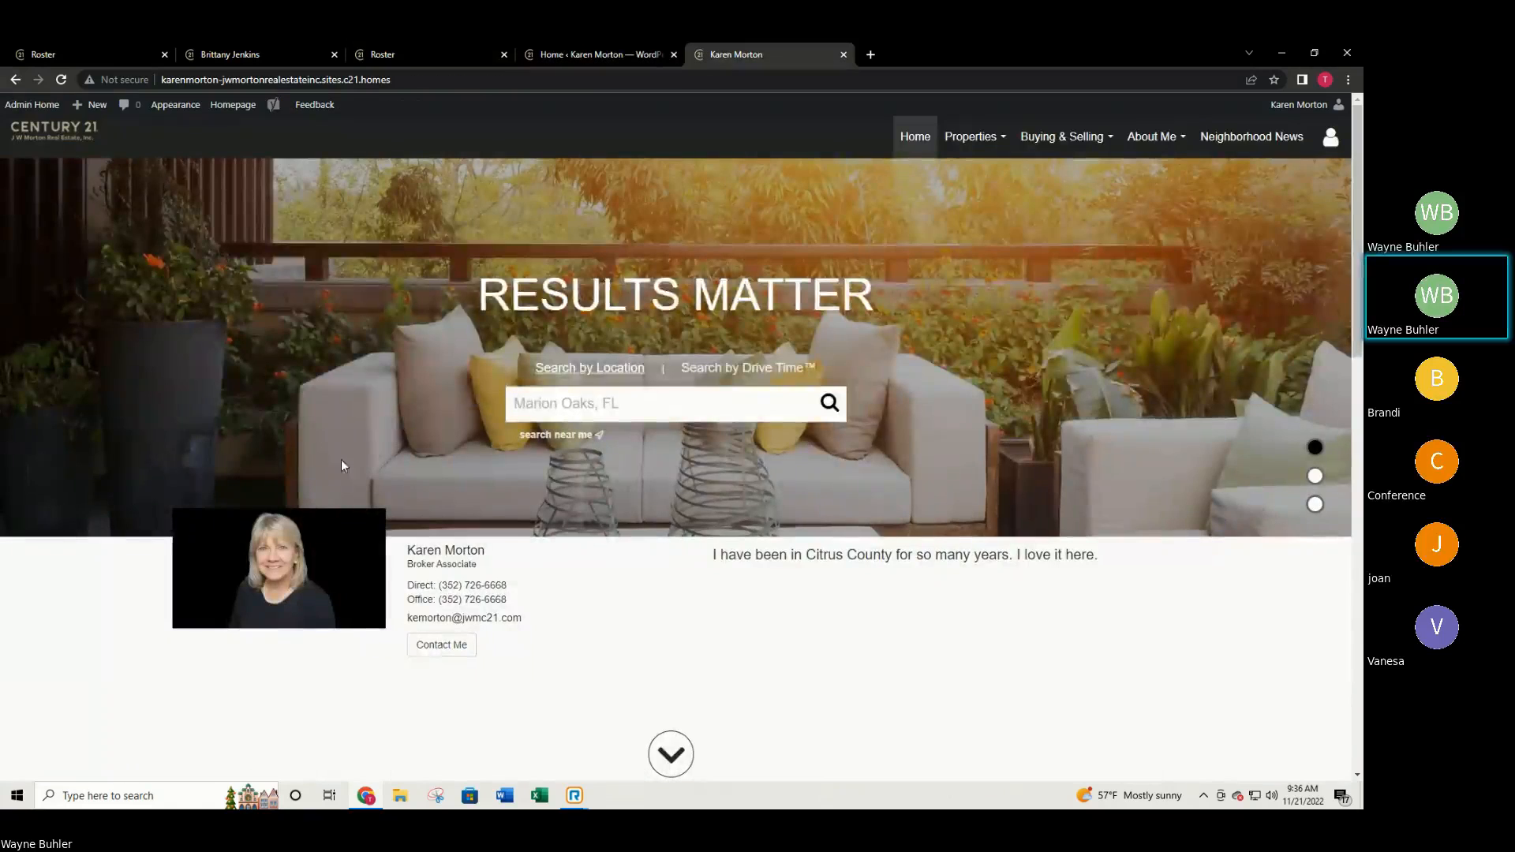
pyautogui.scroll(-3, 448, 508)
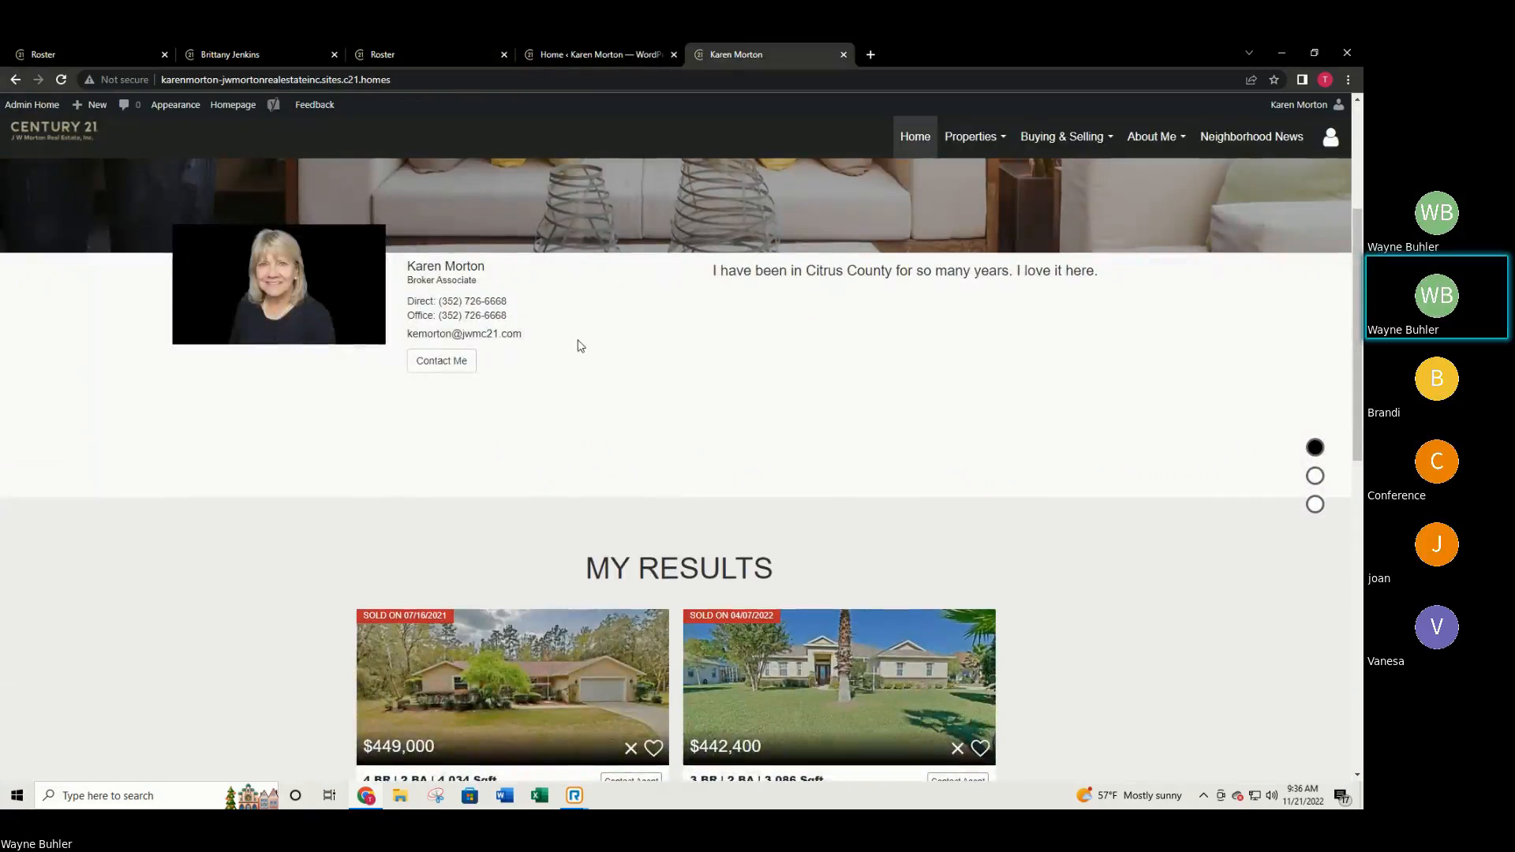
pyautogui.scroll(-2, 575, 342)
pyautogui.scroll(-6, 507, 403)
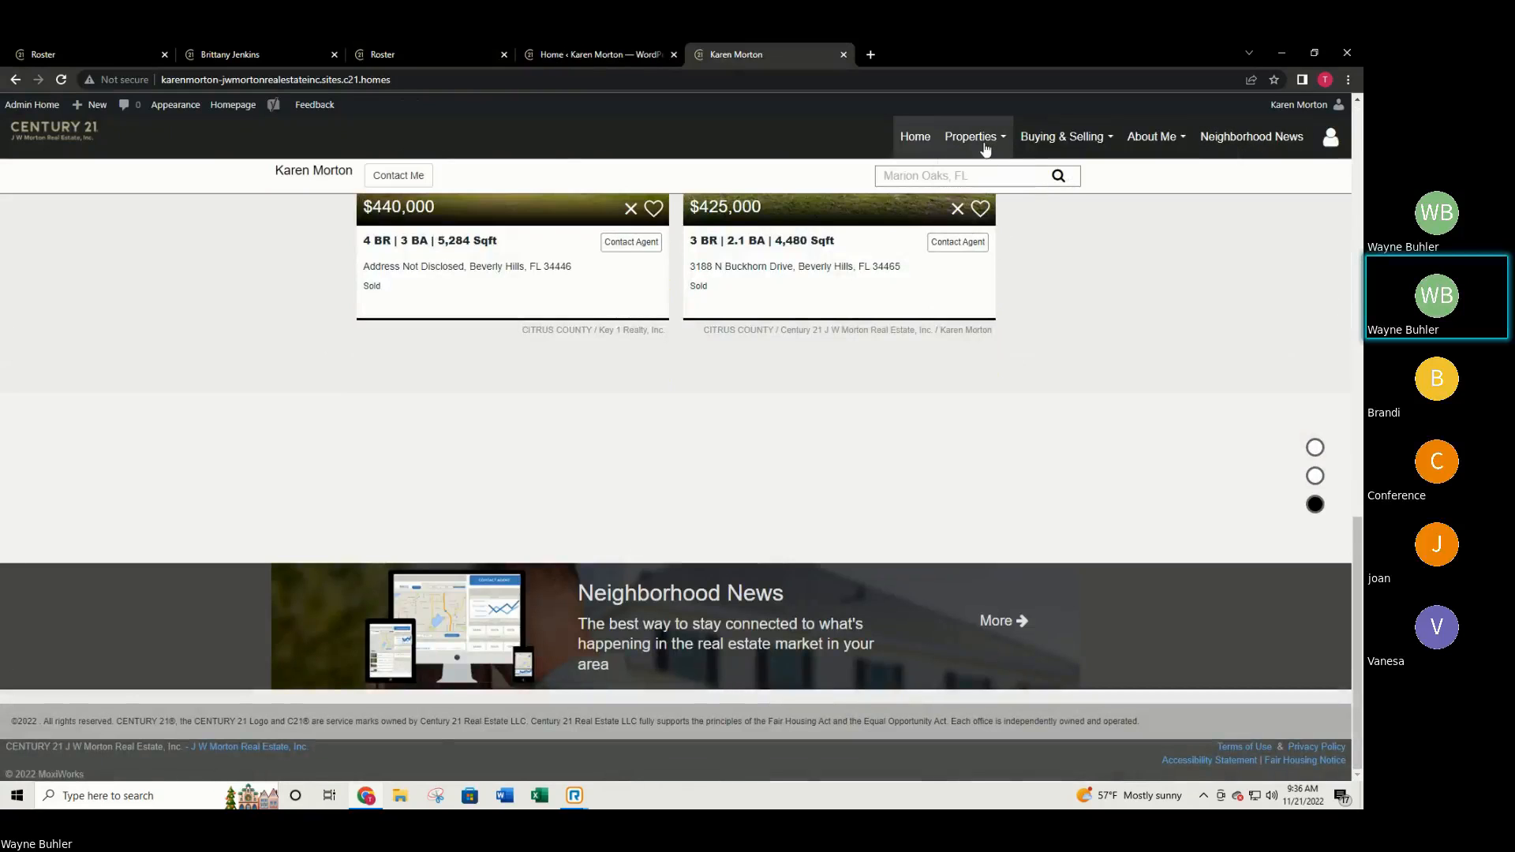
pyautogui.moveTo(979, 138)
pyautogui.click(985, 181)
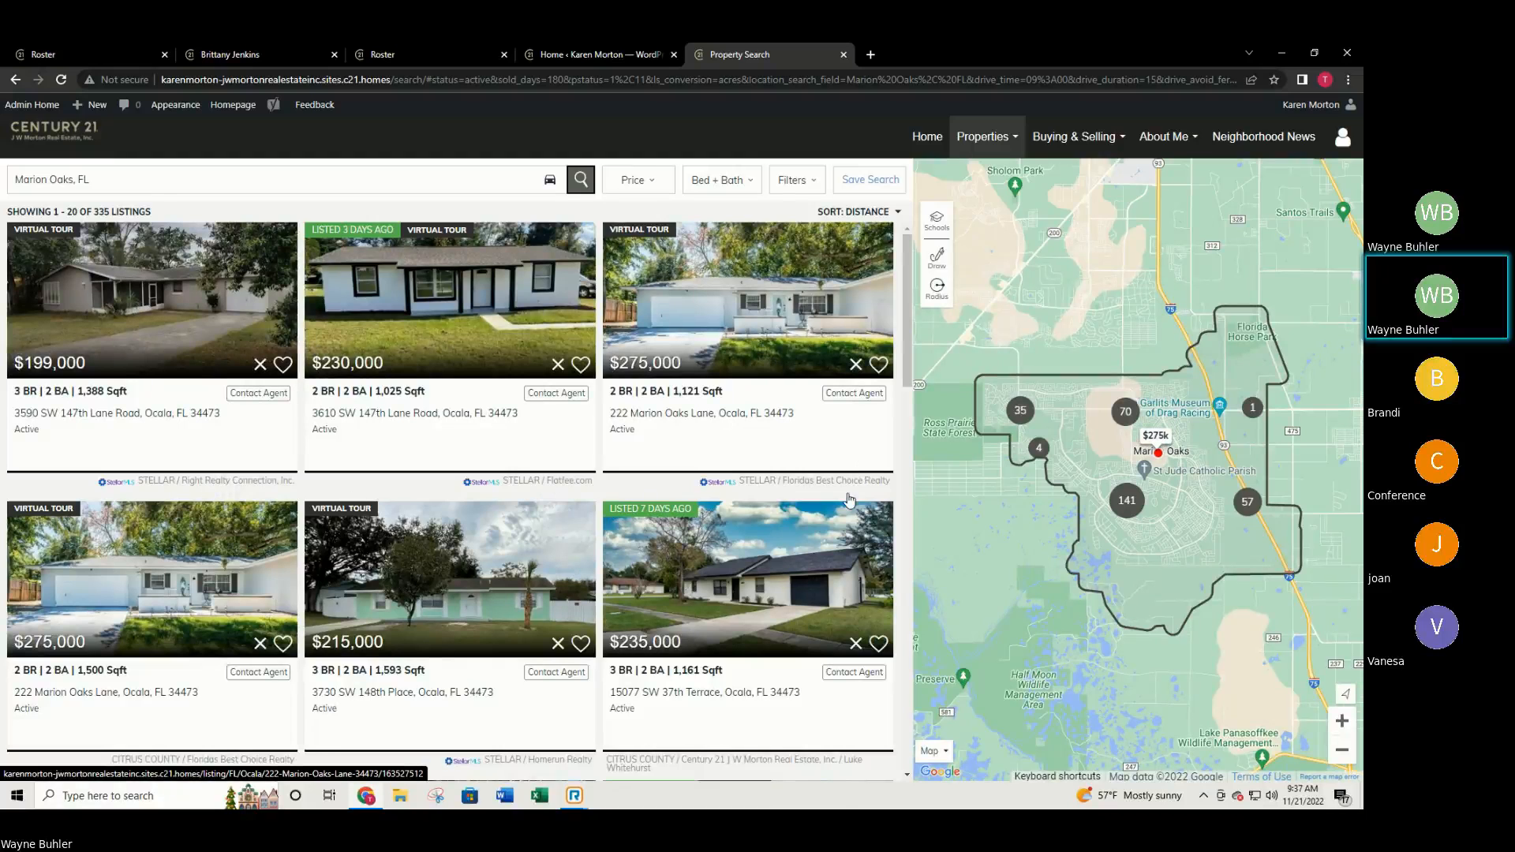
pyautogui.scroll(-2, 849, 499)
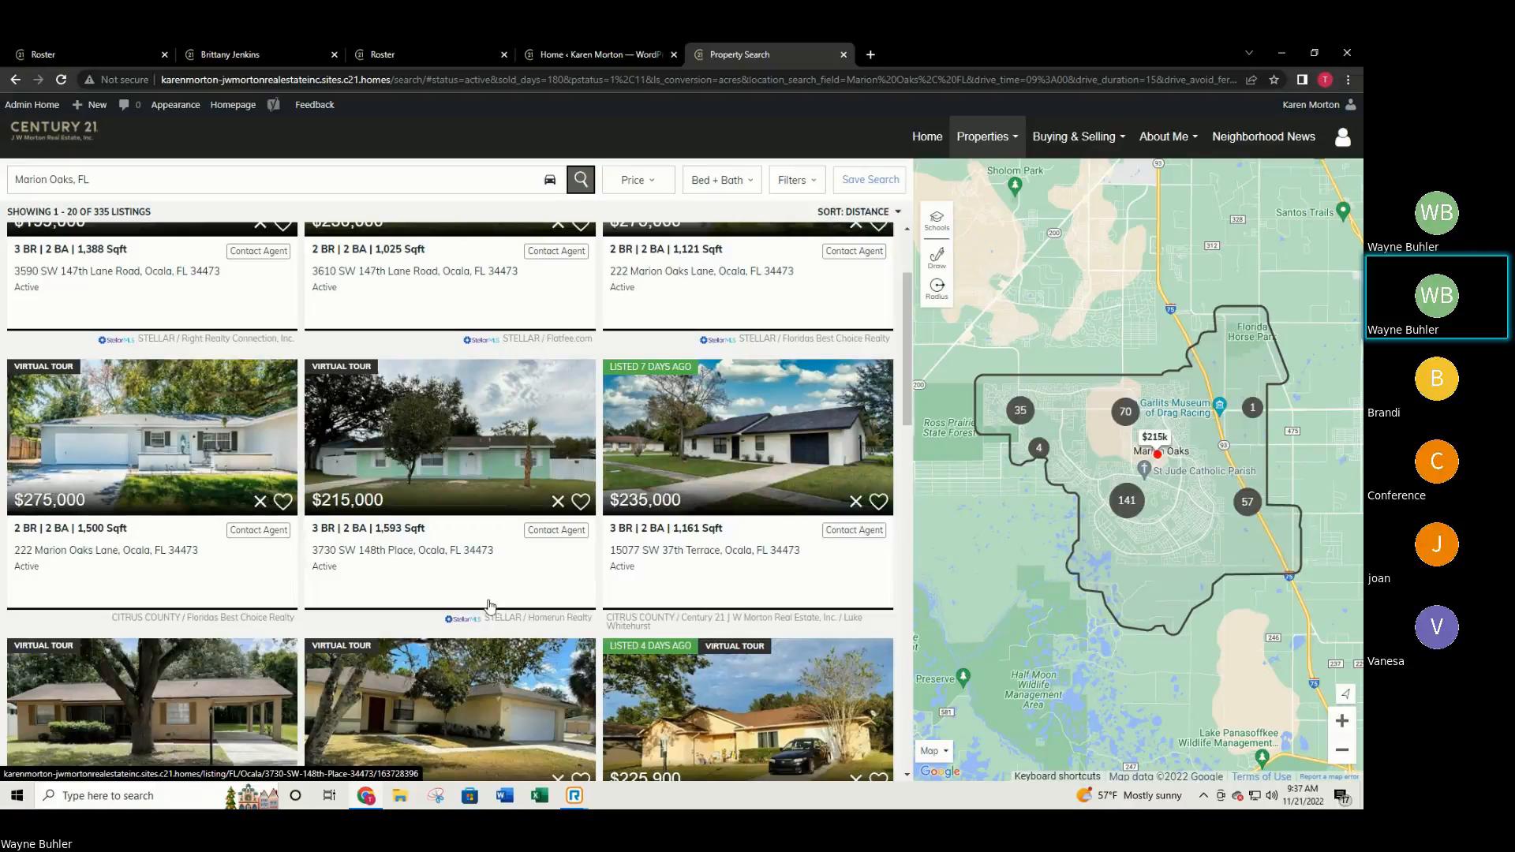
pyautogui.click(720, 455)
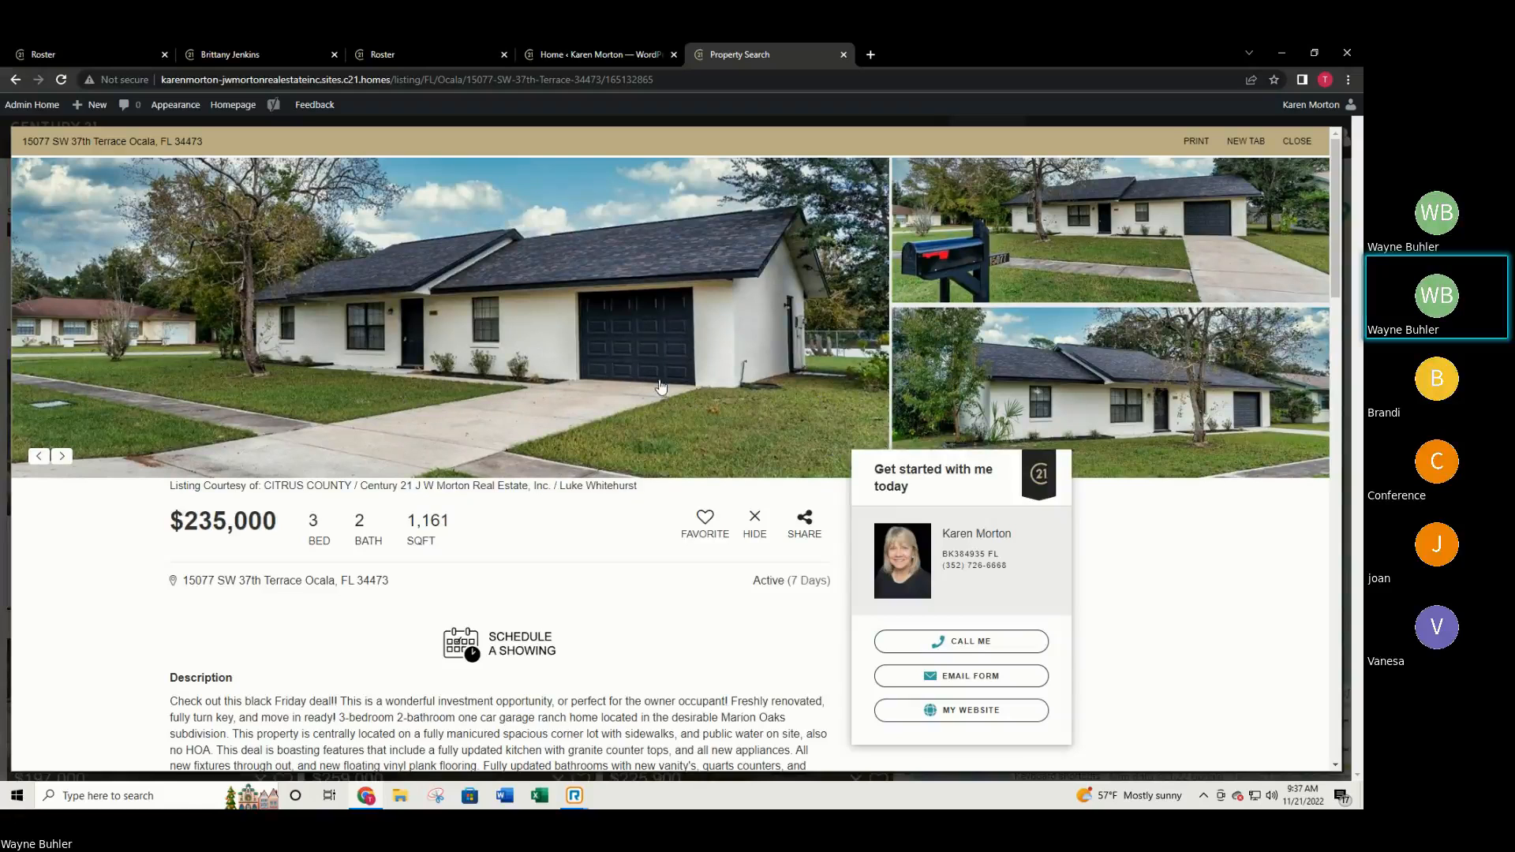
pyautogui.scroll(-2, 663, 410)
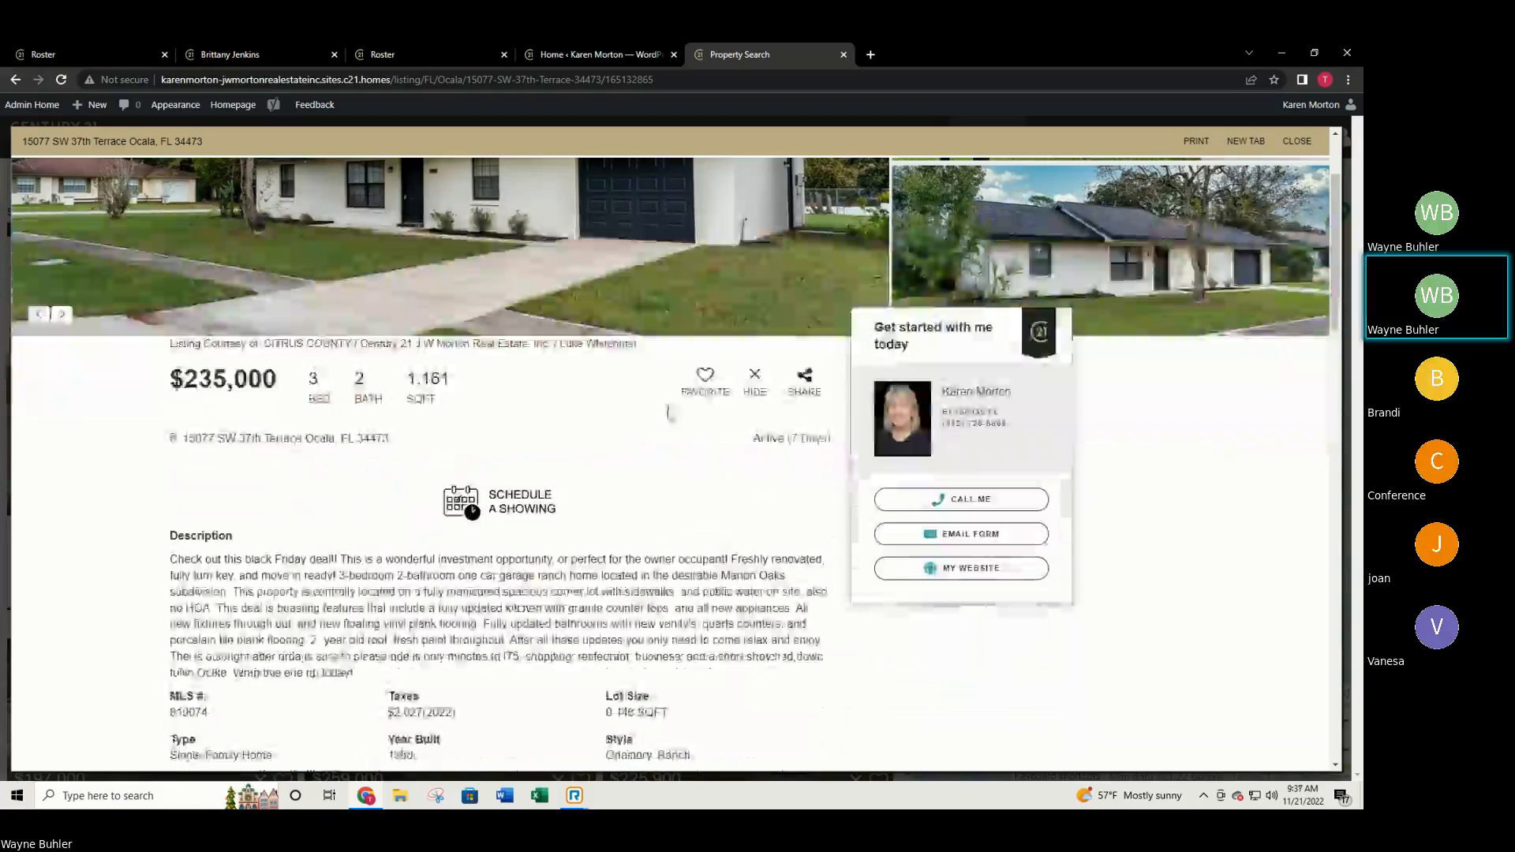
pyautogui.scroll(-2, 674, 438)
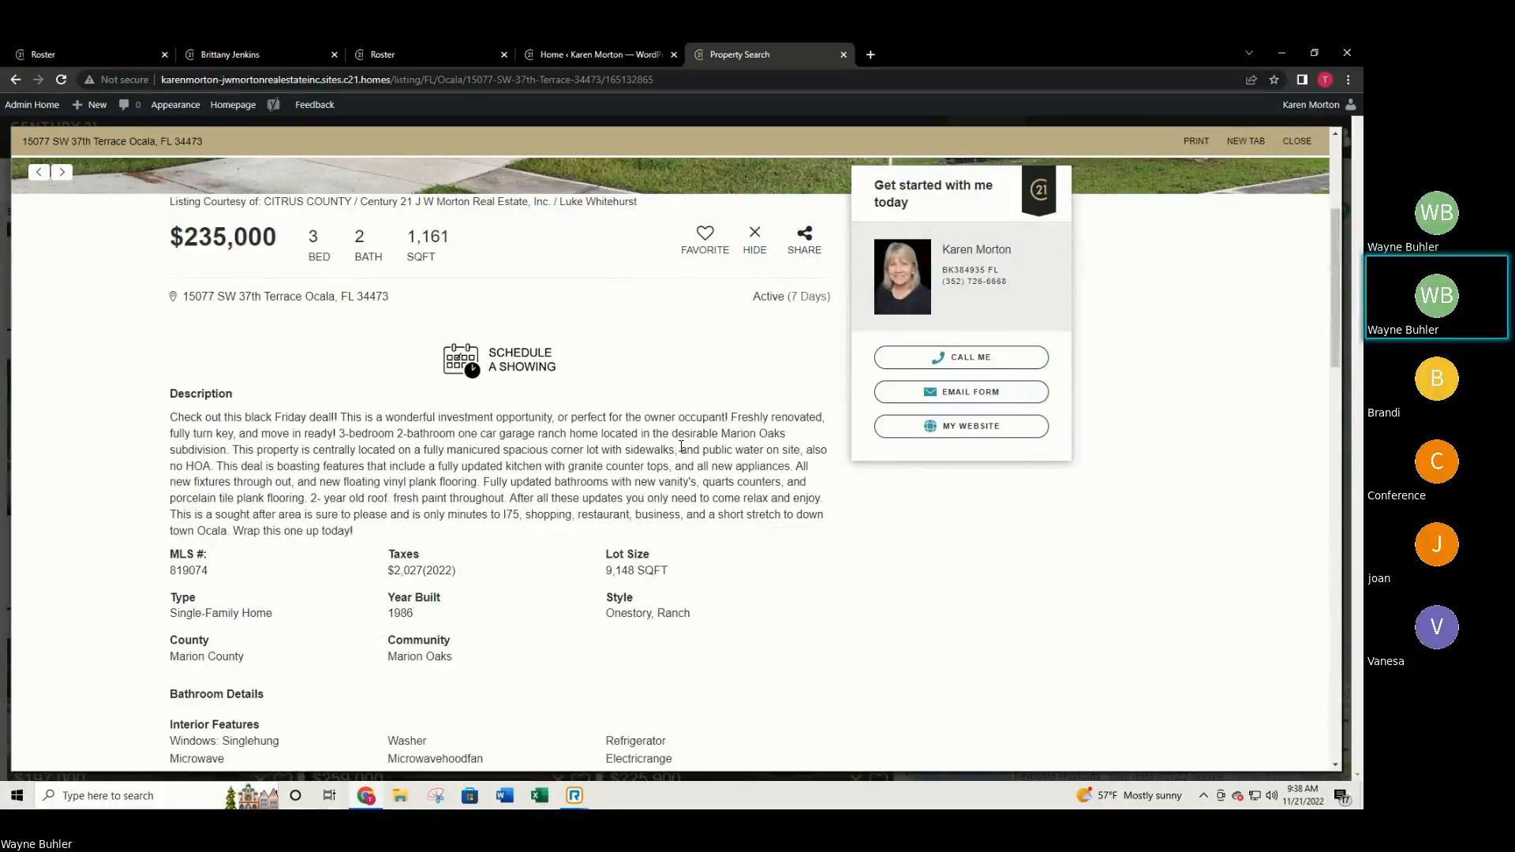
pyautogui.scroll(-3, 678, 446)
pyautogui.scroll(-4, 682, 455)
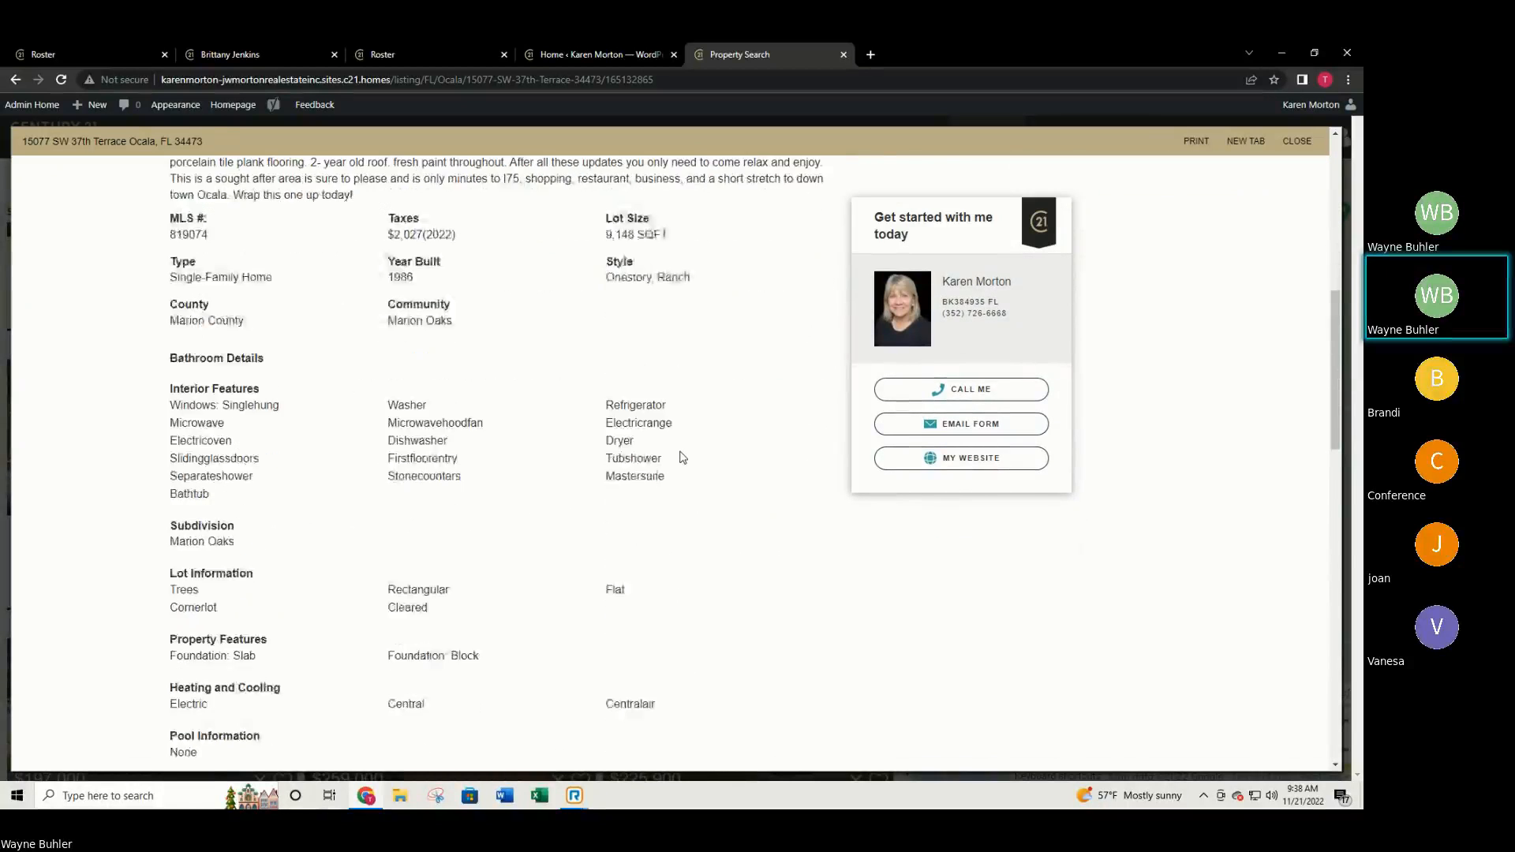
pyautogui.scroll(-5, 684, 461)
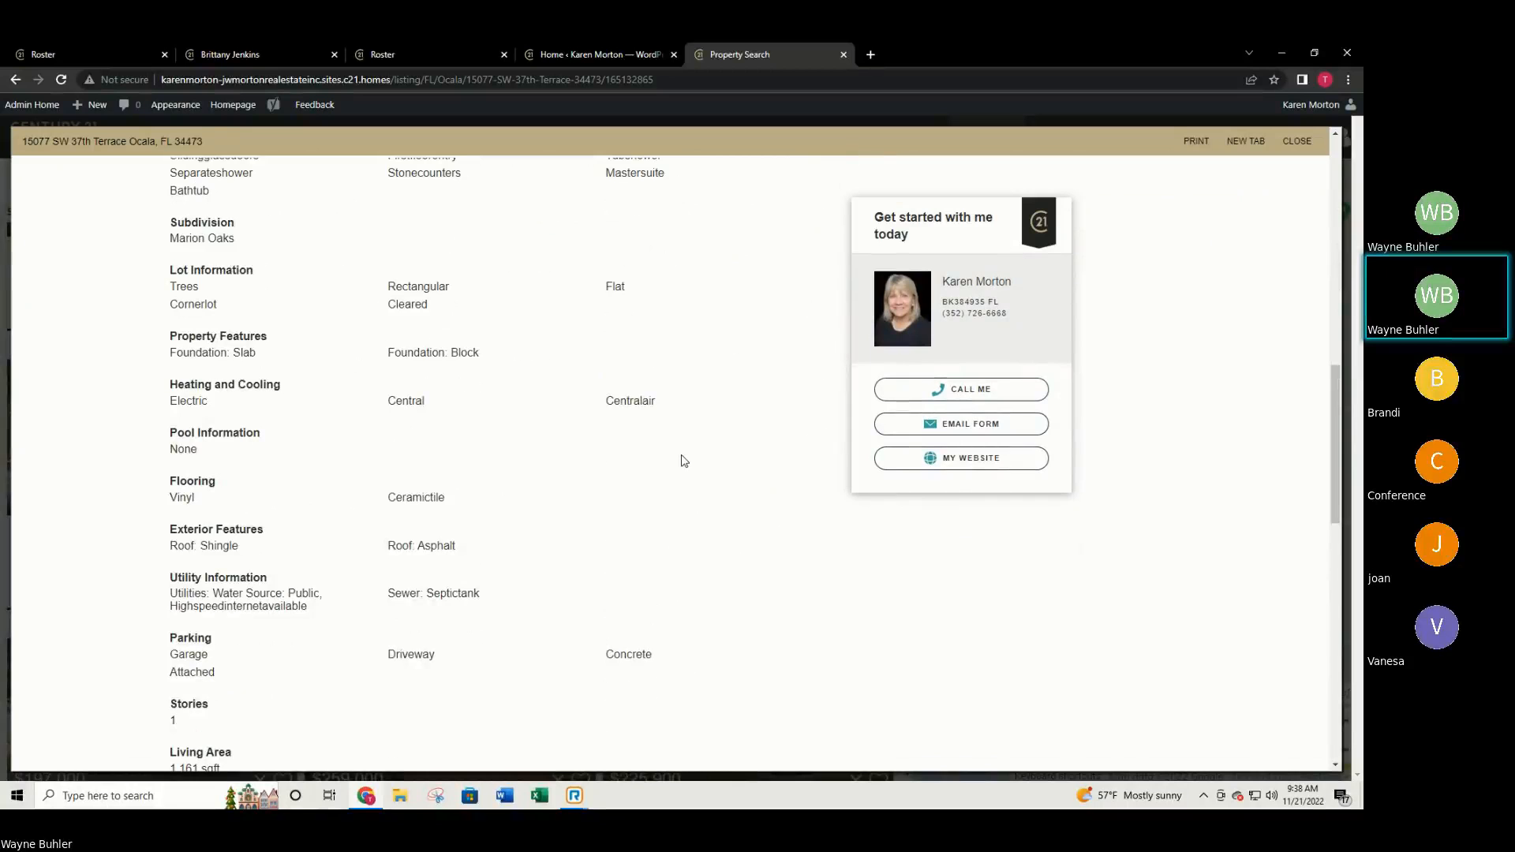
pyautogui.scroll(-1, 684, 461)
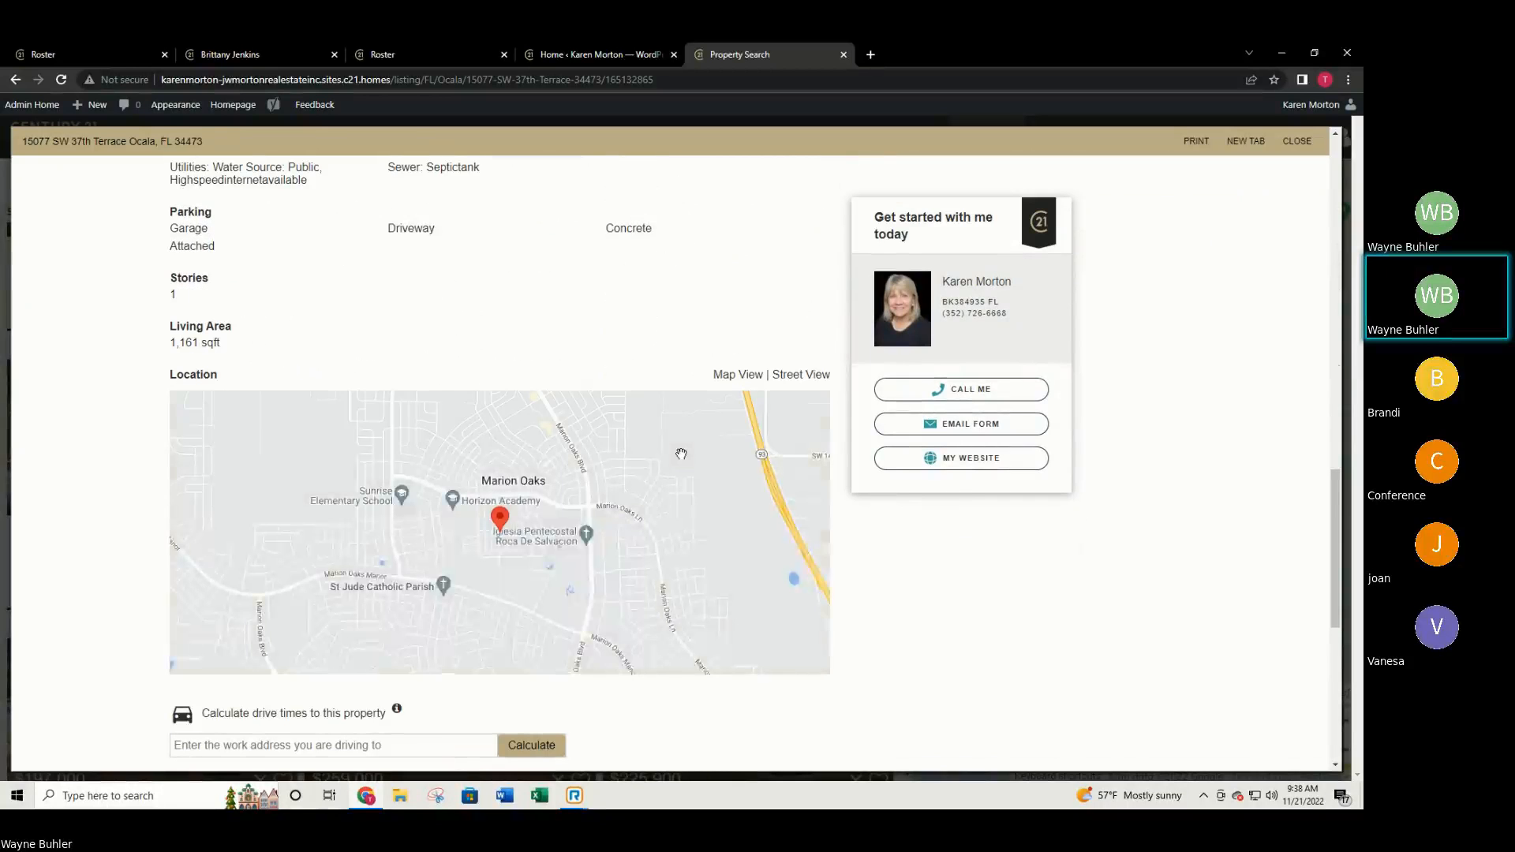
pyautogui.scroll(-3, 931, 592)
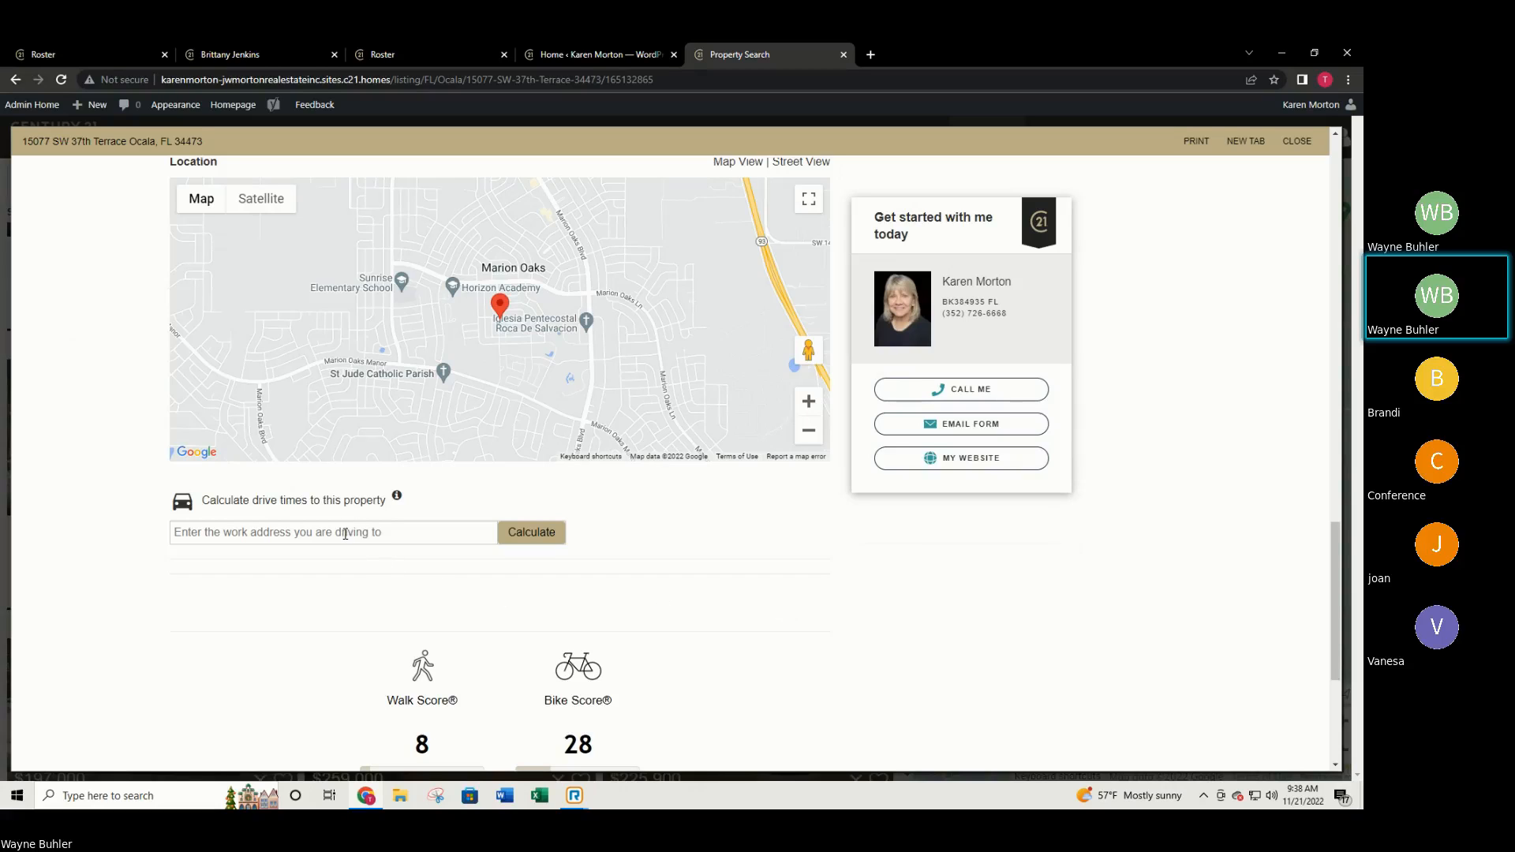
pyautogui.scroll(-4, 688, 529)
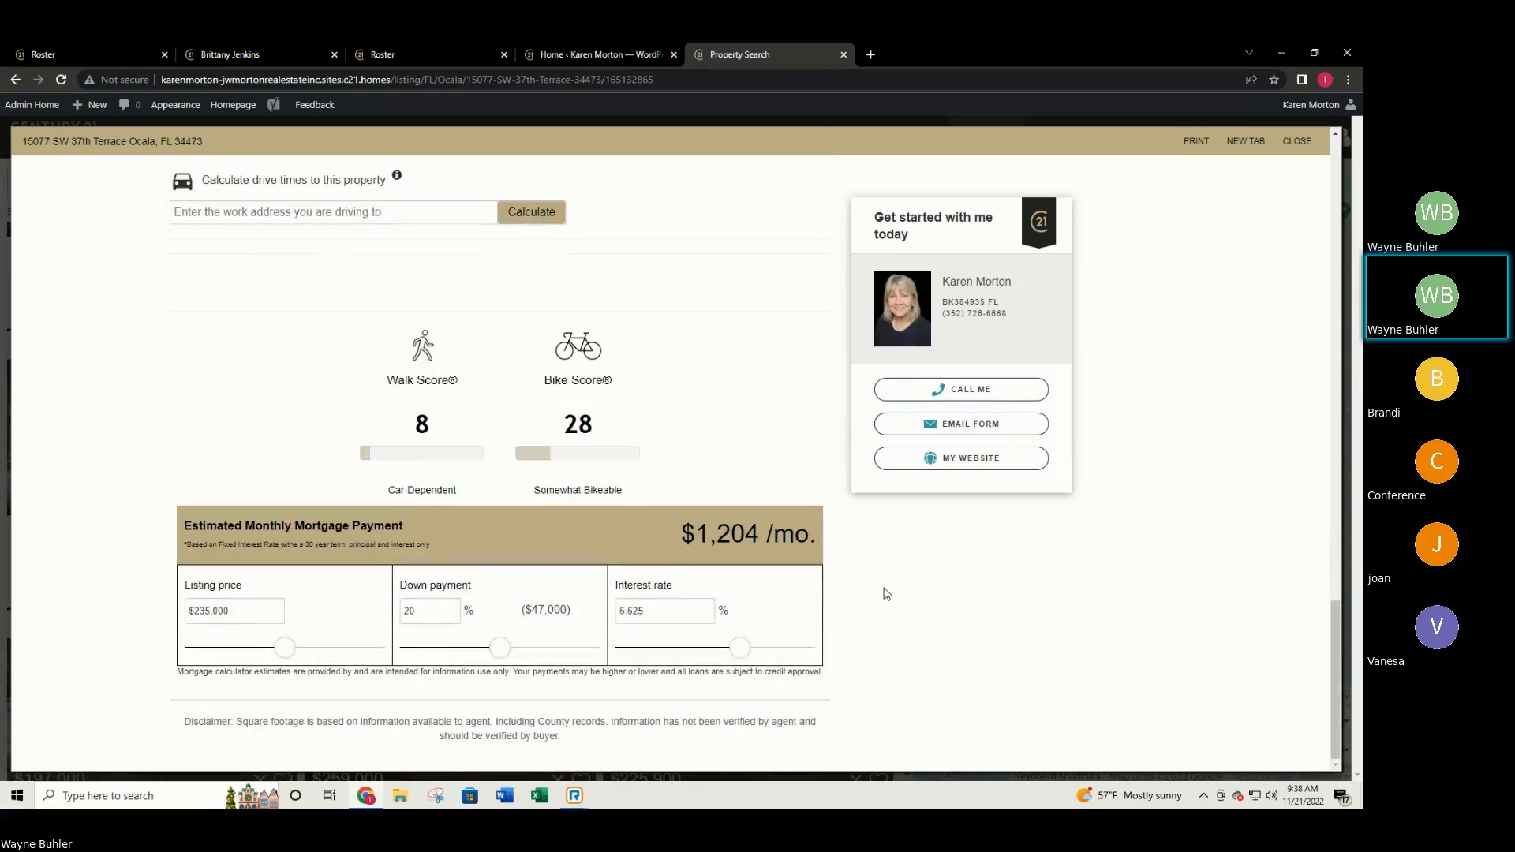
pyautogui.scroll(15, 857, 605)
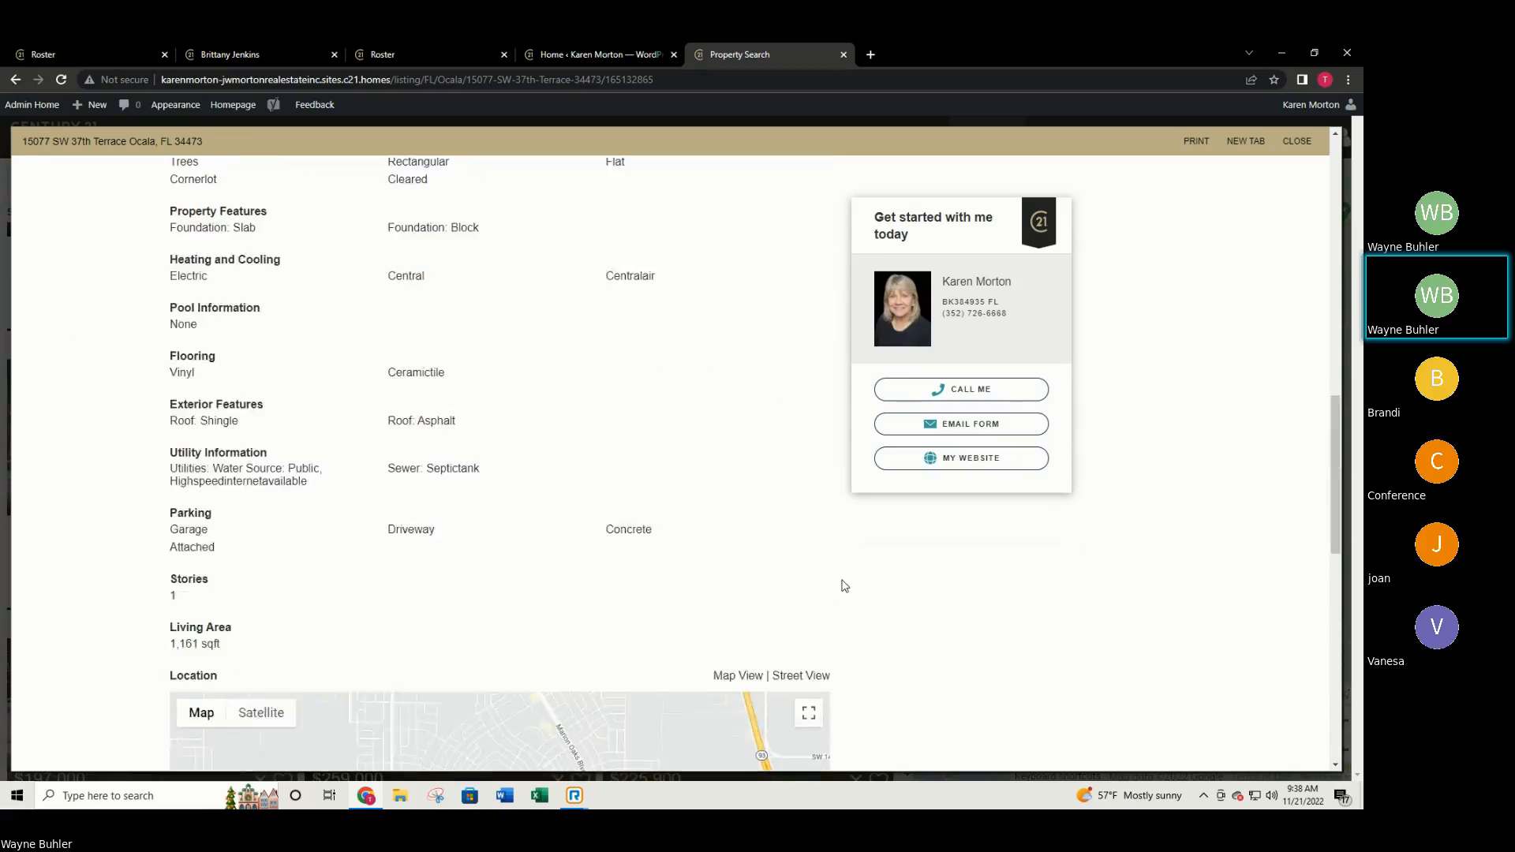
pyautogui.scroll(8, 843, 579)
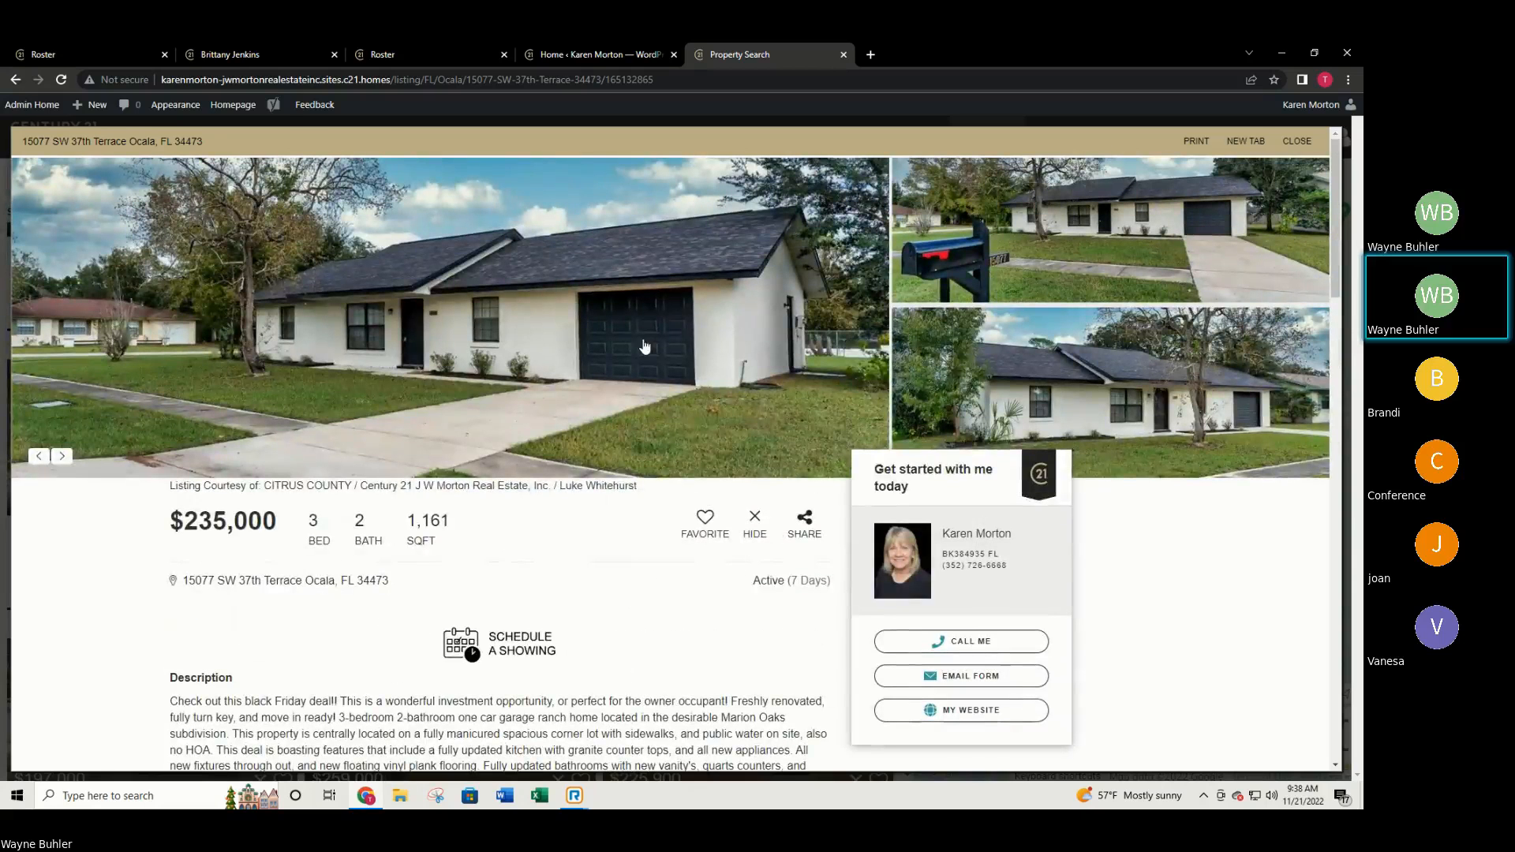
pyautogui.moveTo(1299, 379); pyautogui.dragTo(812, 308)
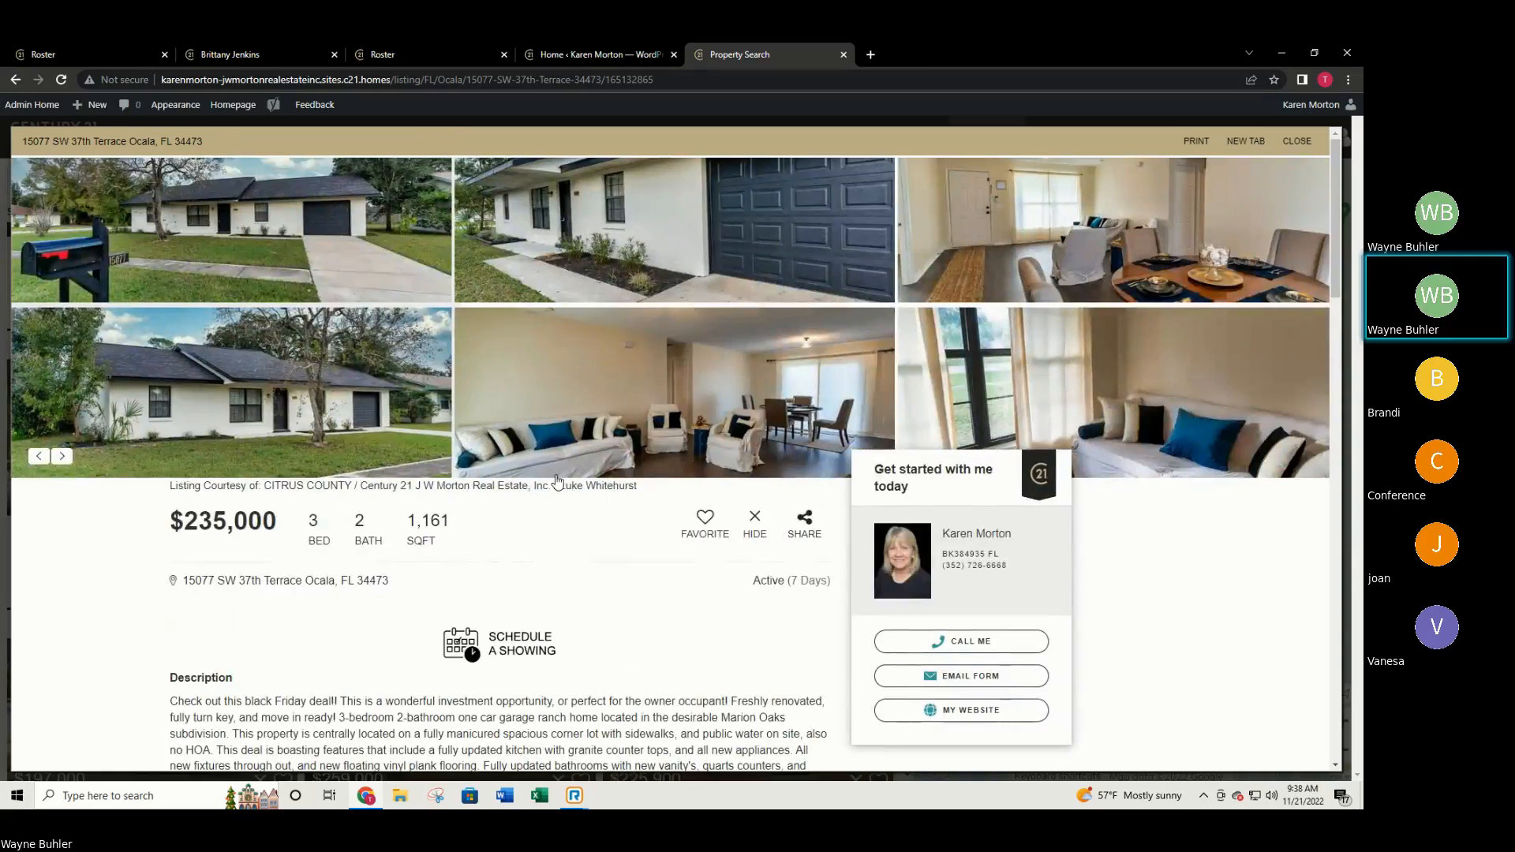
pyautogui.scroll(-2, 535, 487)
pyautogui.scroll(-5, 534, 478)
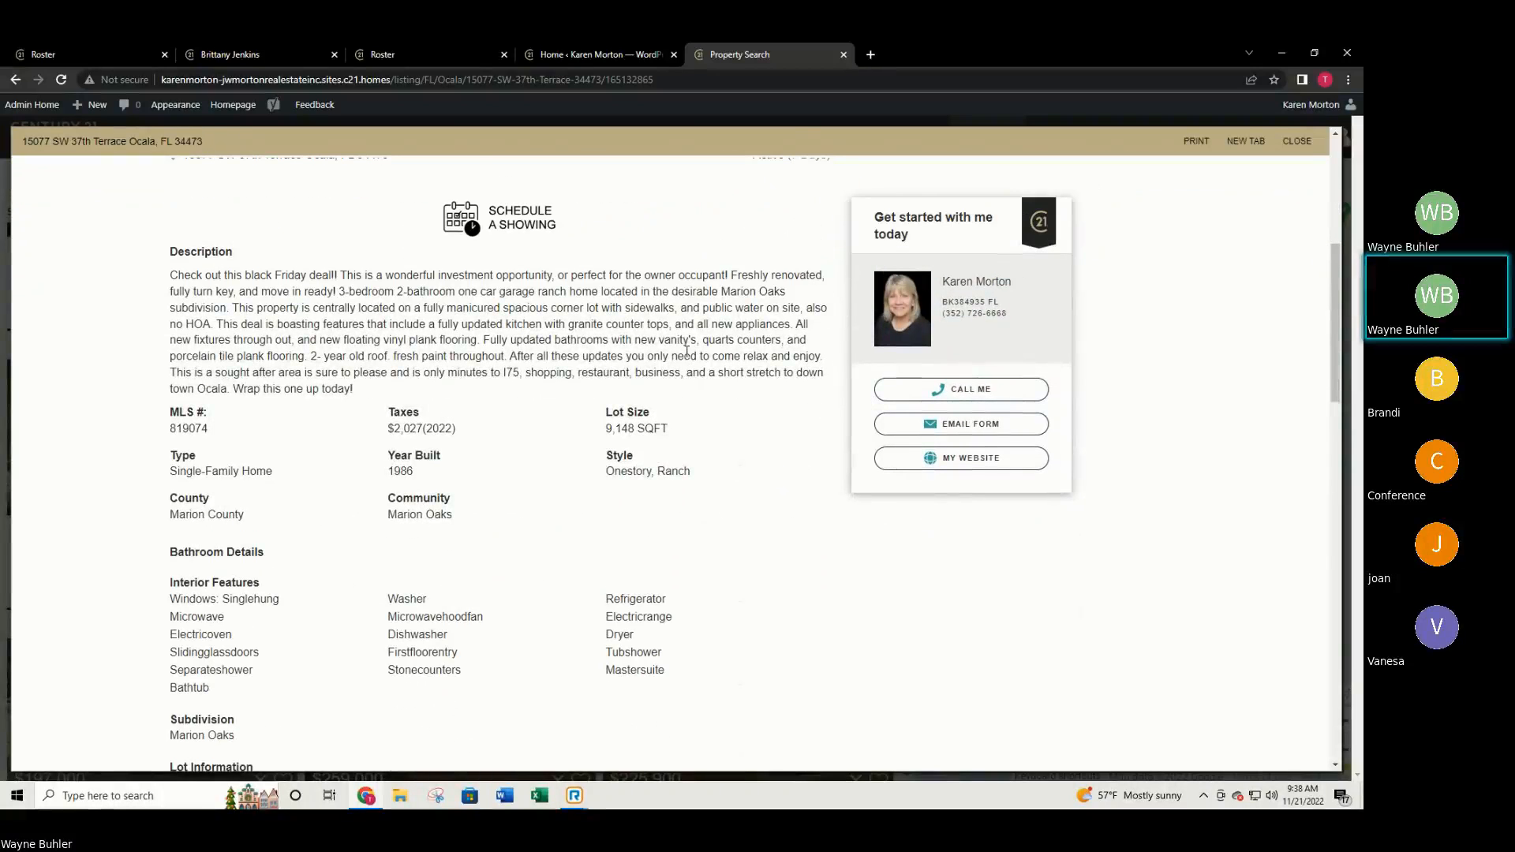
pyautogui.scroll(-3, 686, 351)
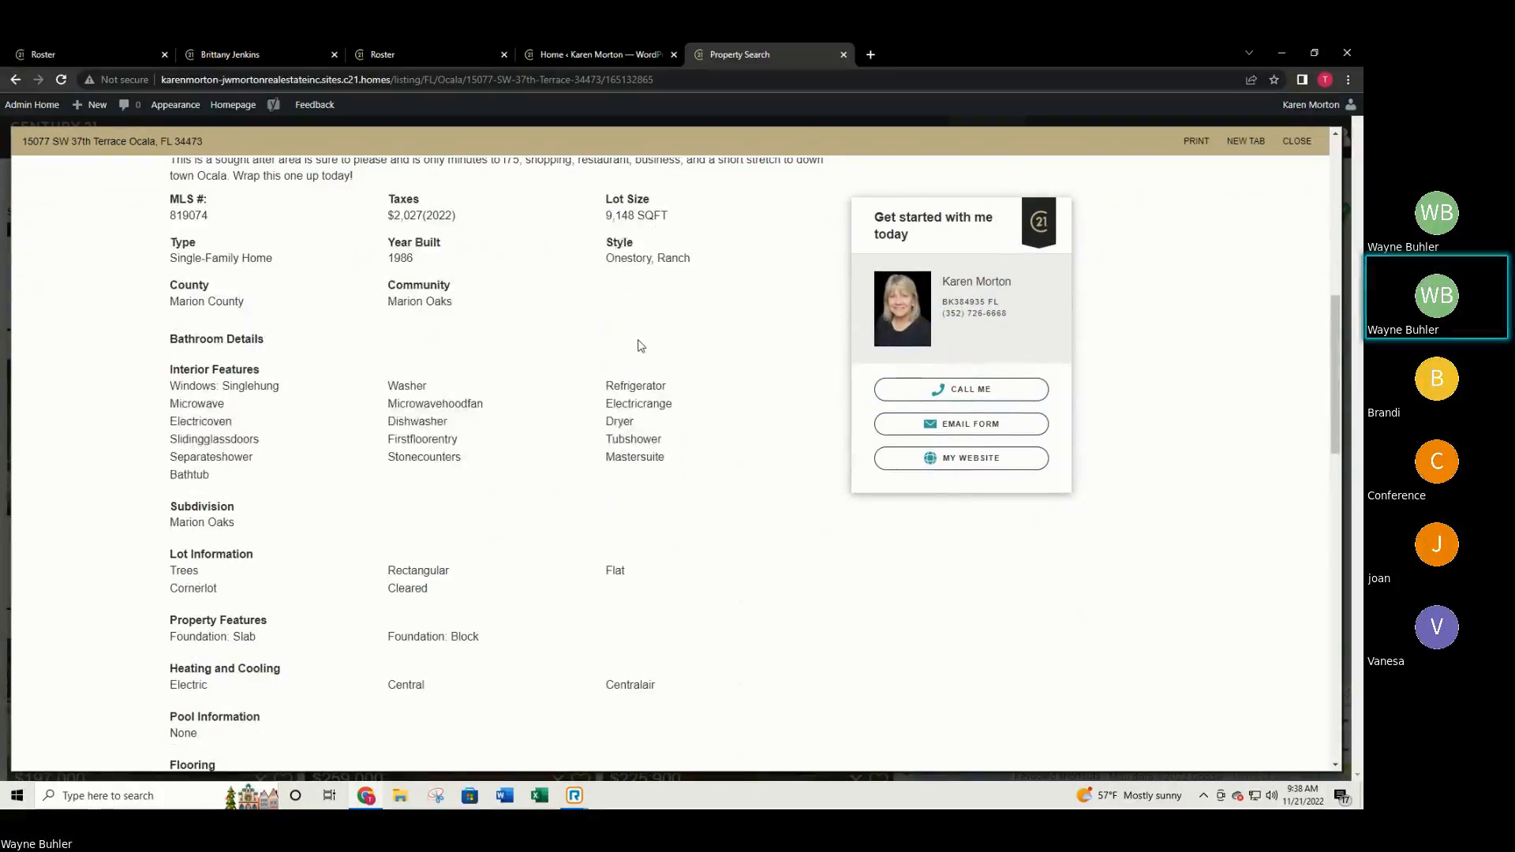
pyautogui.scroll(-2, 926, 361)
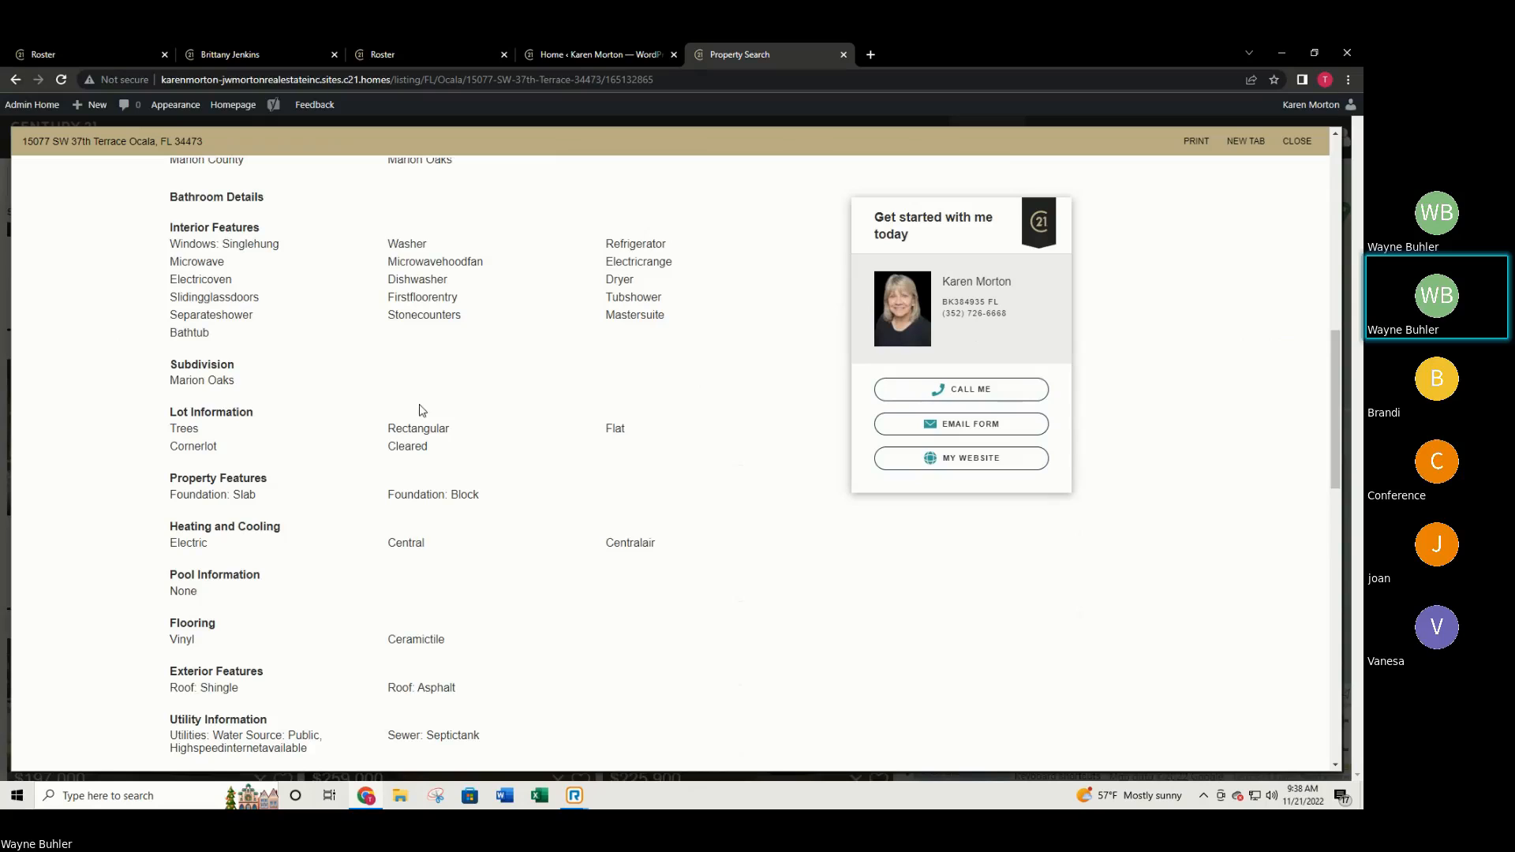
pyautogui.scroll(-4, 424, 404)
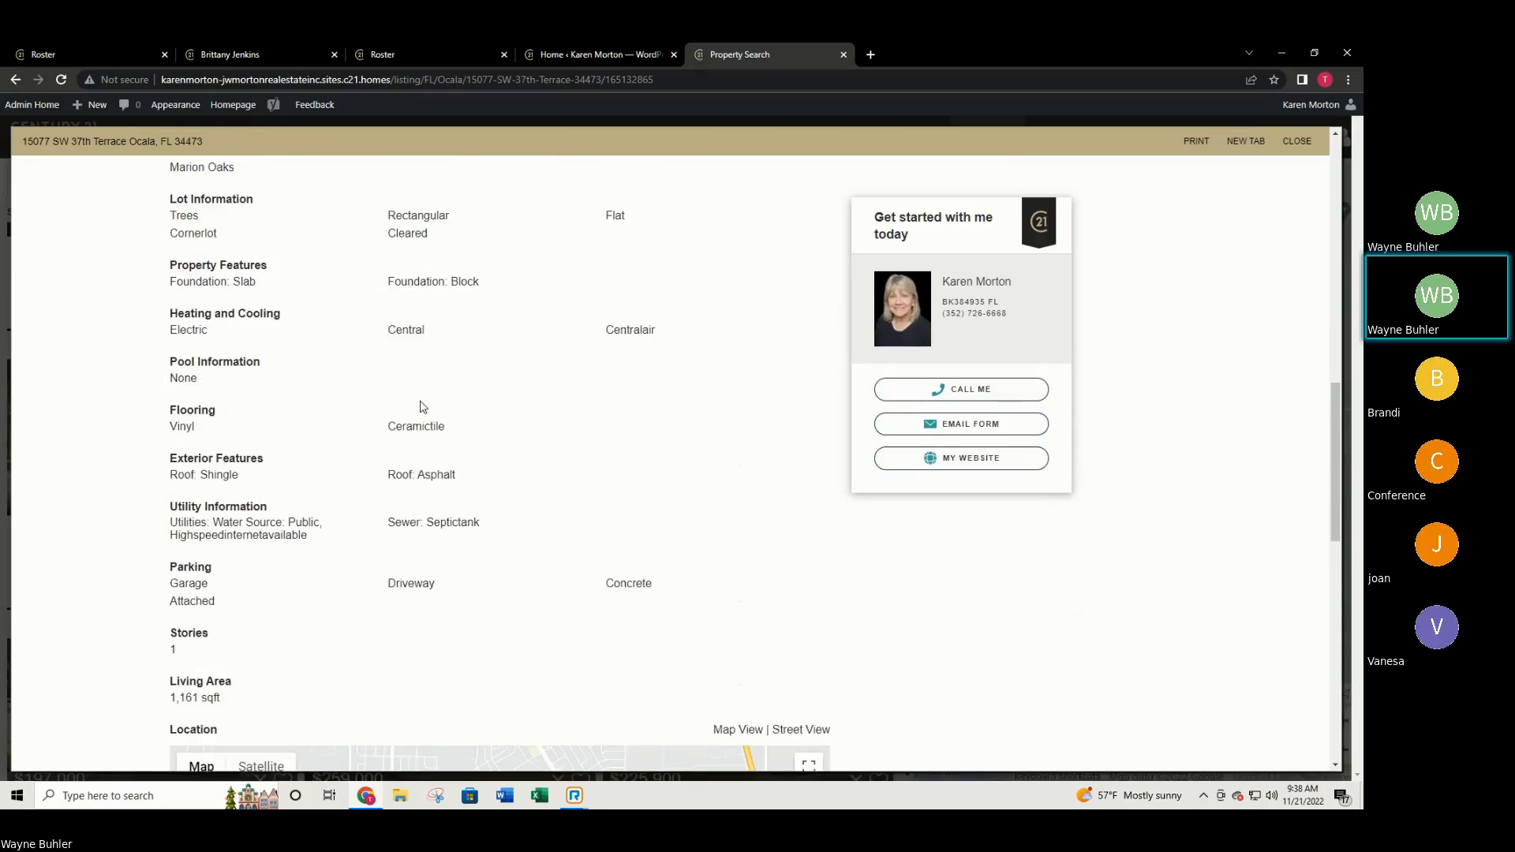
pyautogui.scroll(-2, 421, 407)
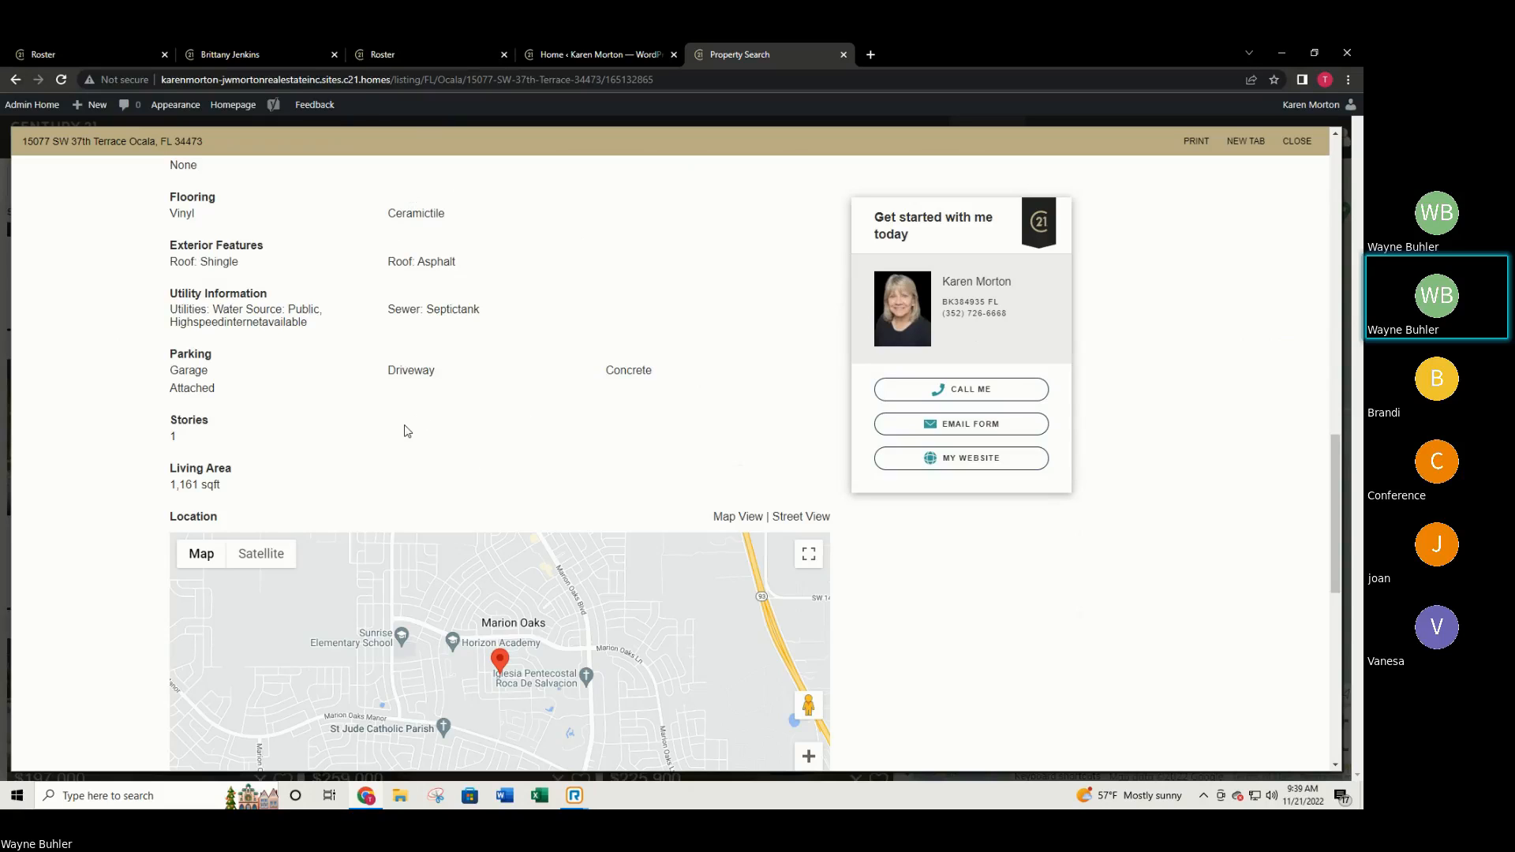
pyautogui.scroll(-3, 469, 439)
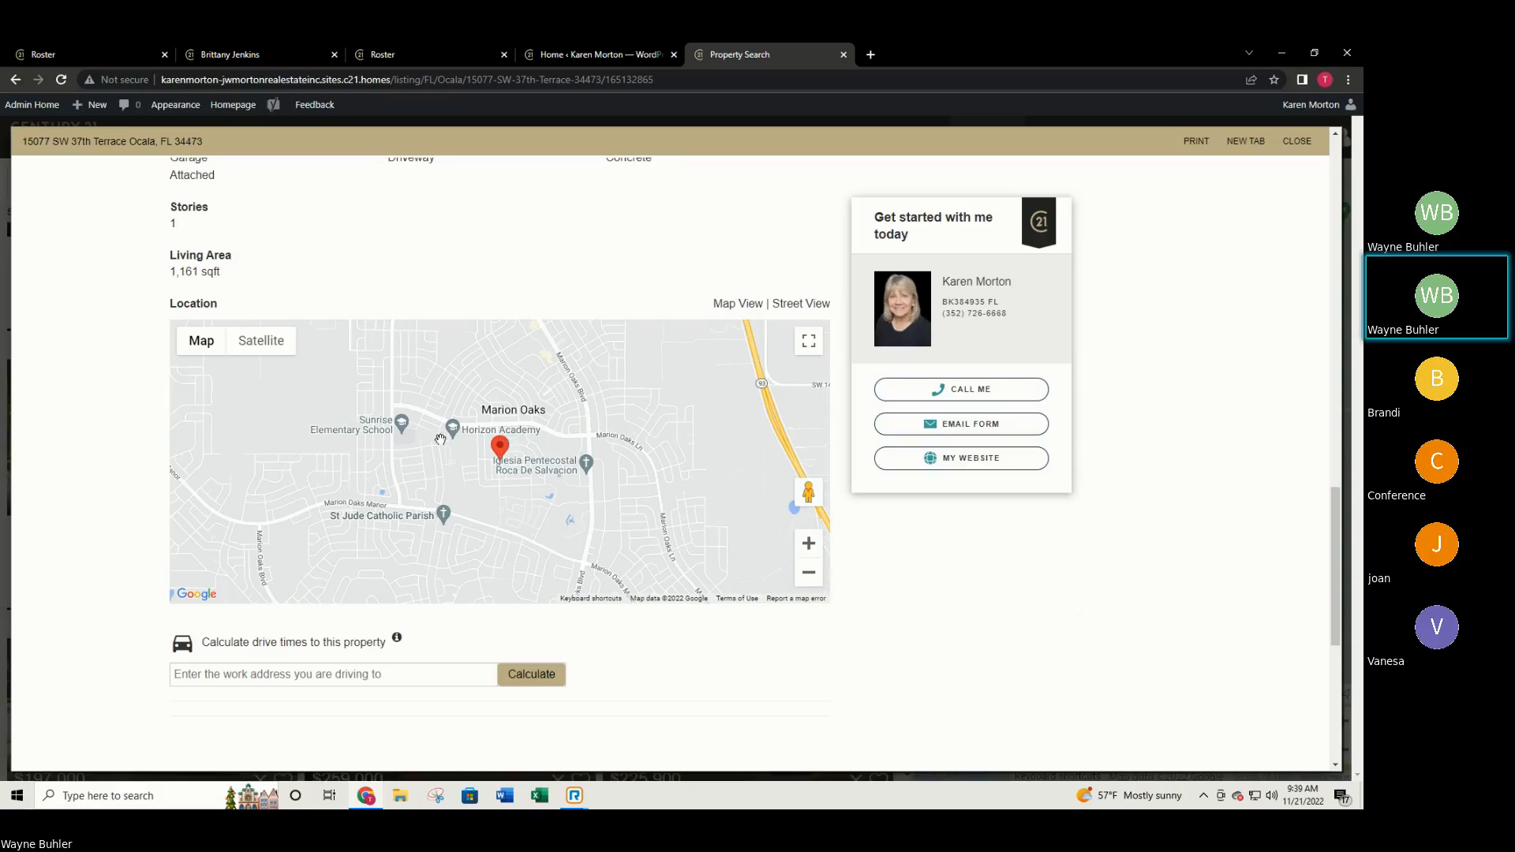
pyautogui.scroll(-2, 500, 433)
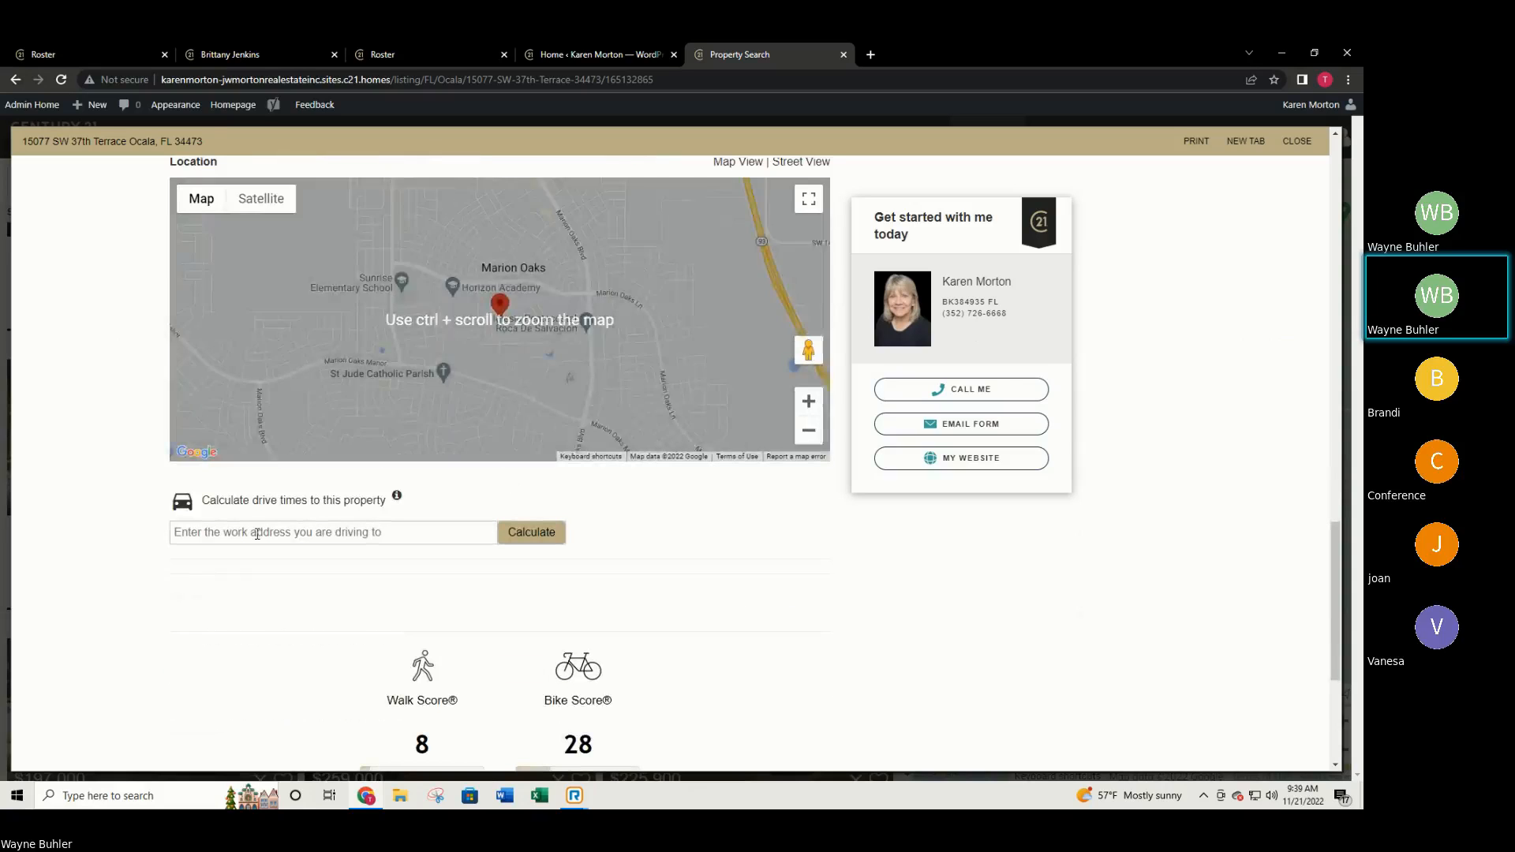
pyautogui.click(268, 537)
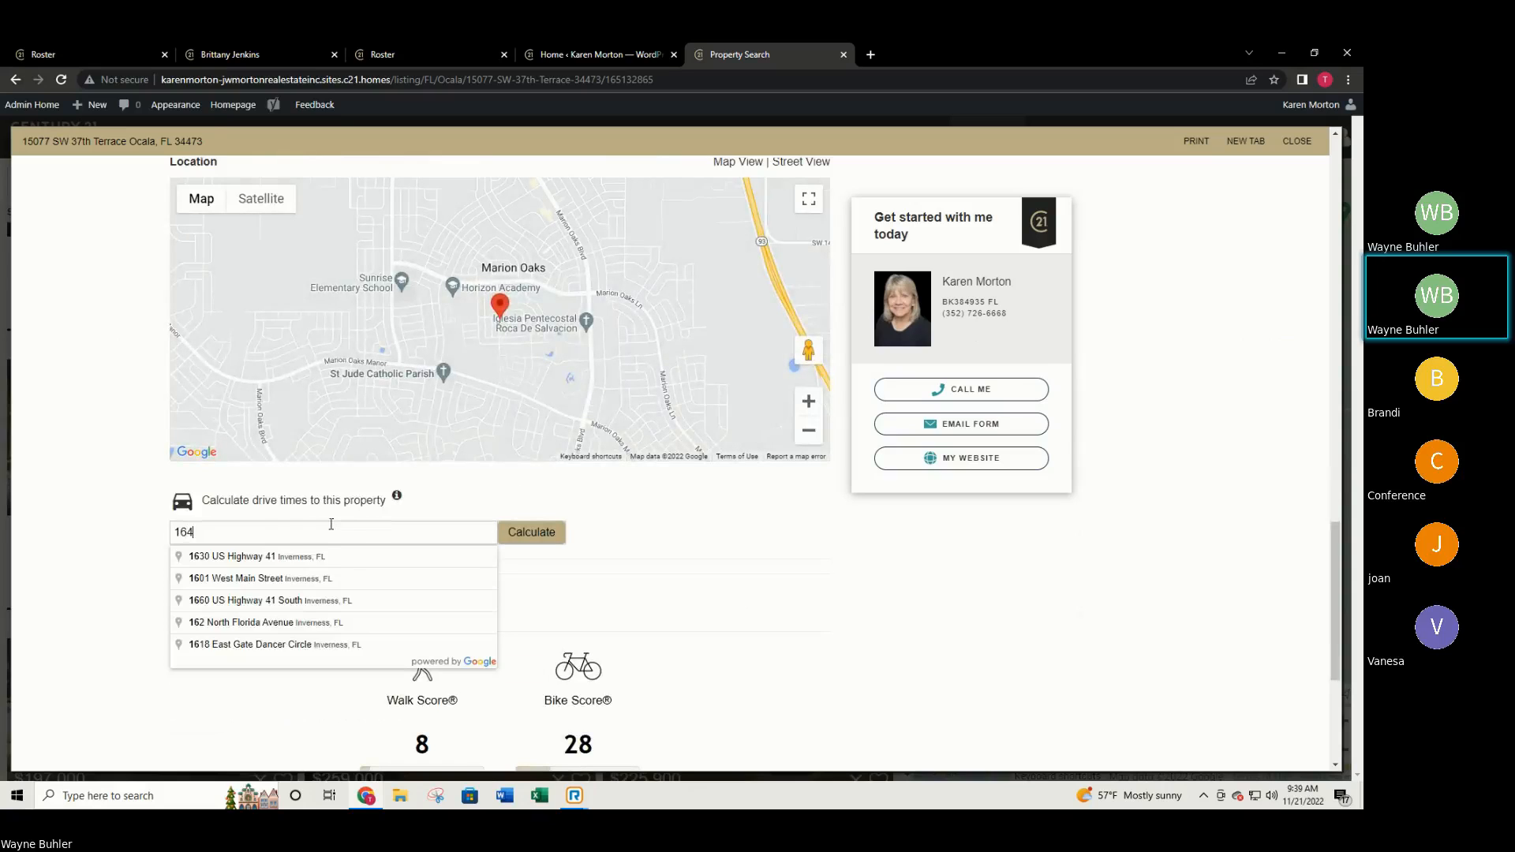
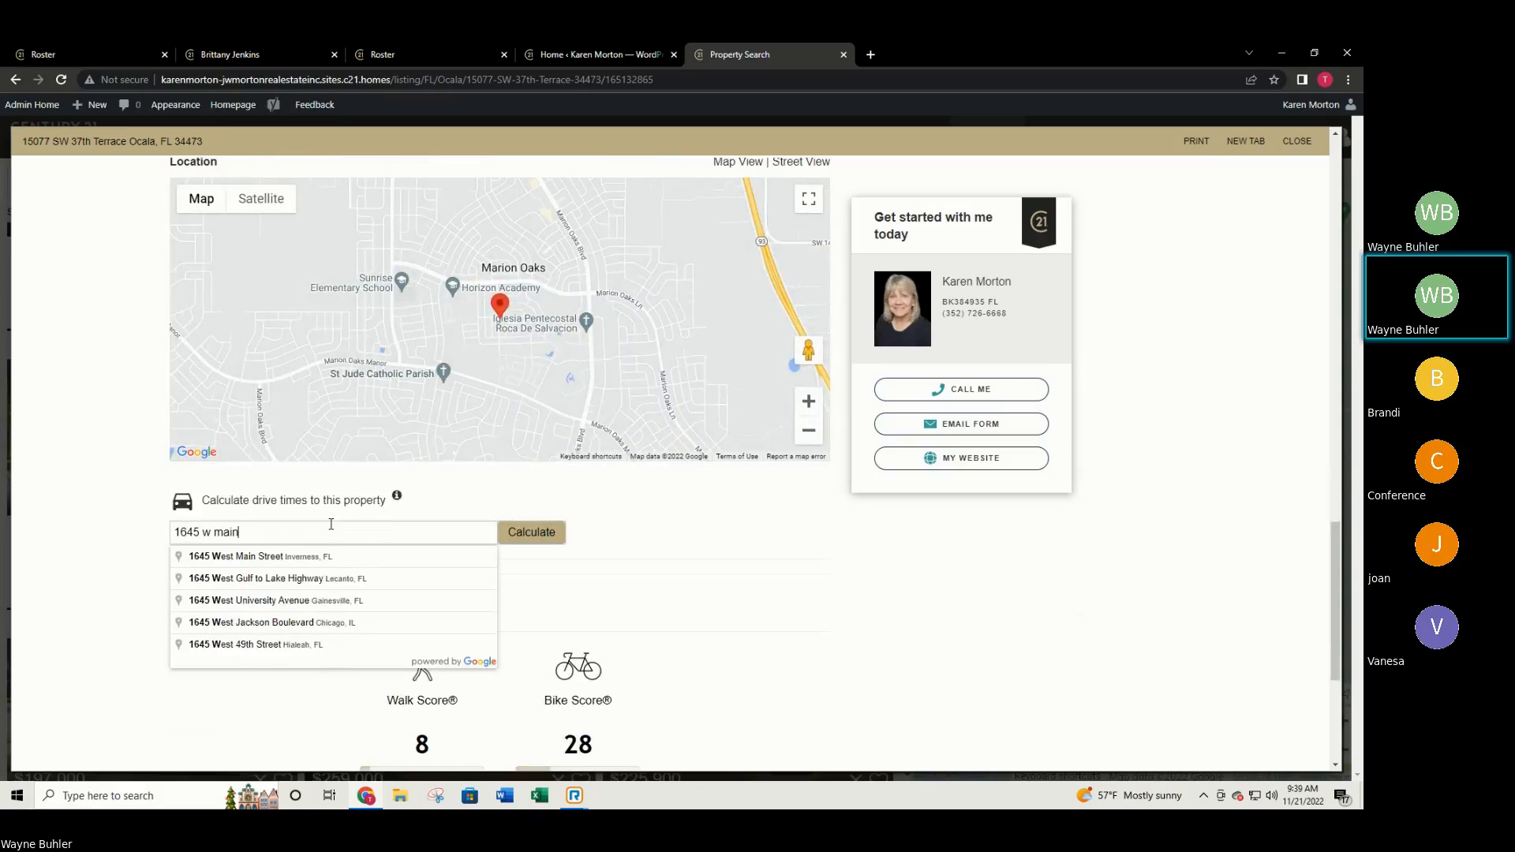
pyautogui.click(326, 558)
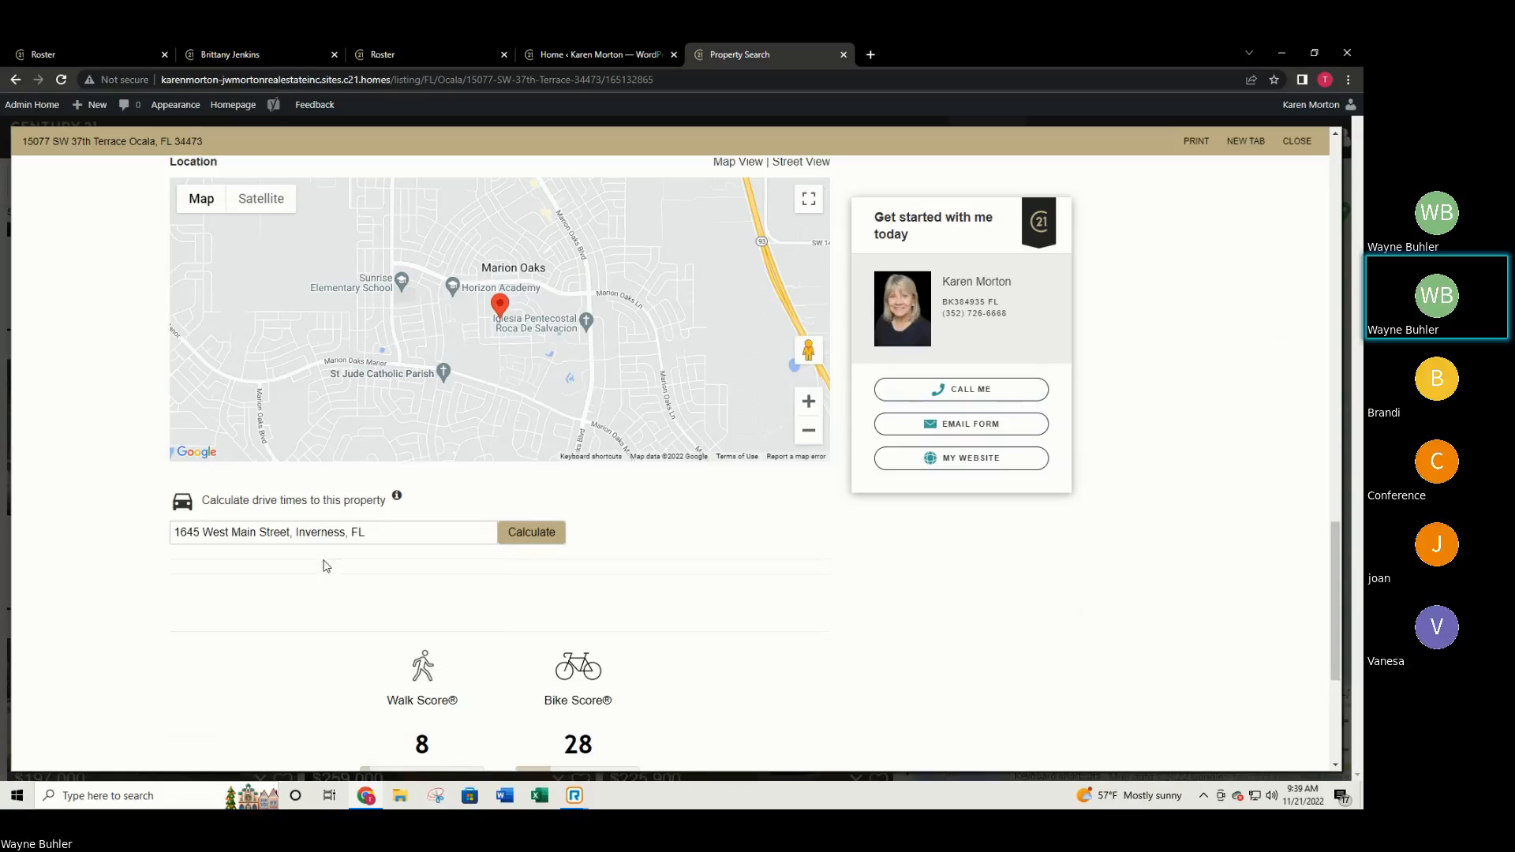
pyautogui.click(531, 534)
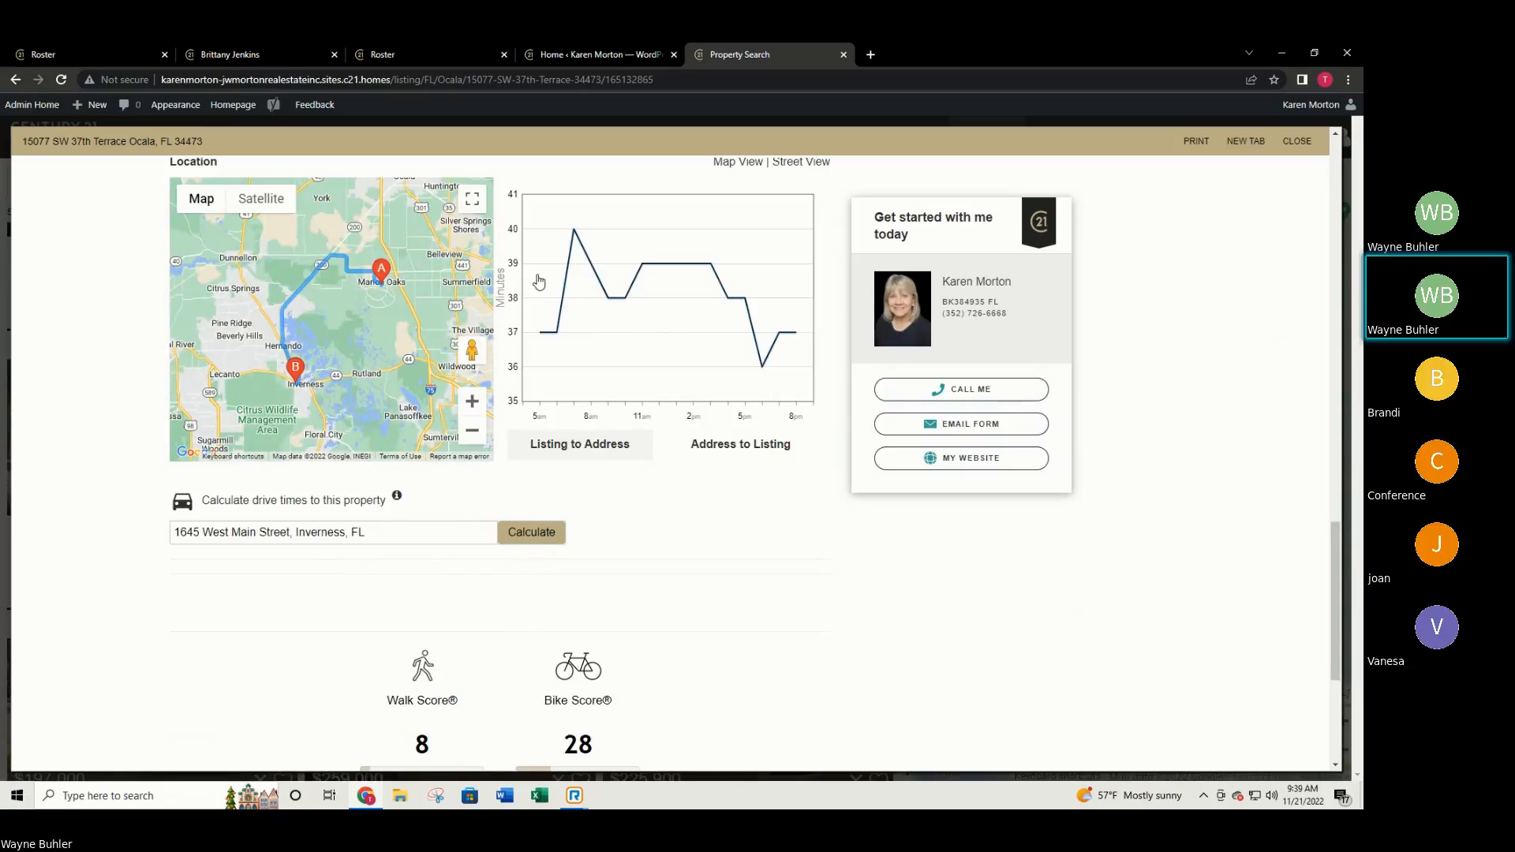
pyautogui.scroll(2, 567, 249)
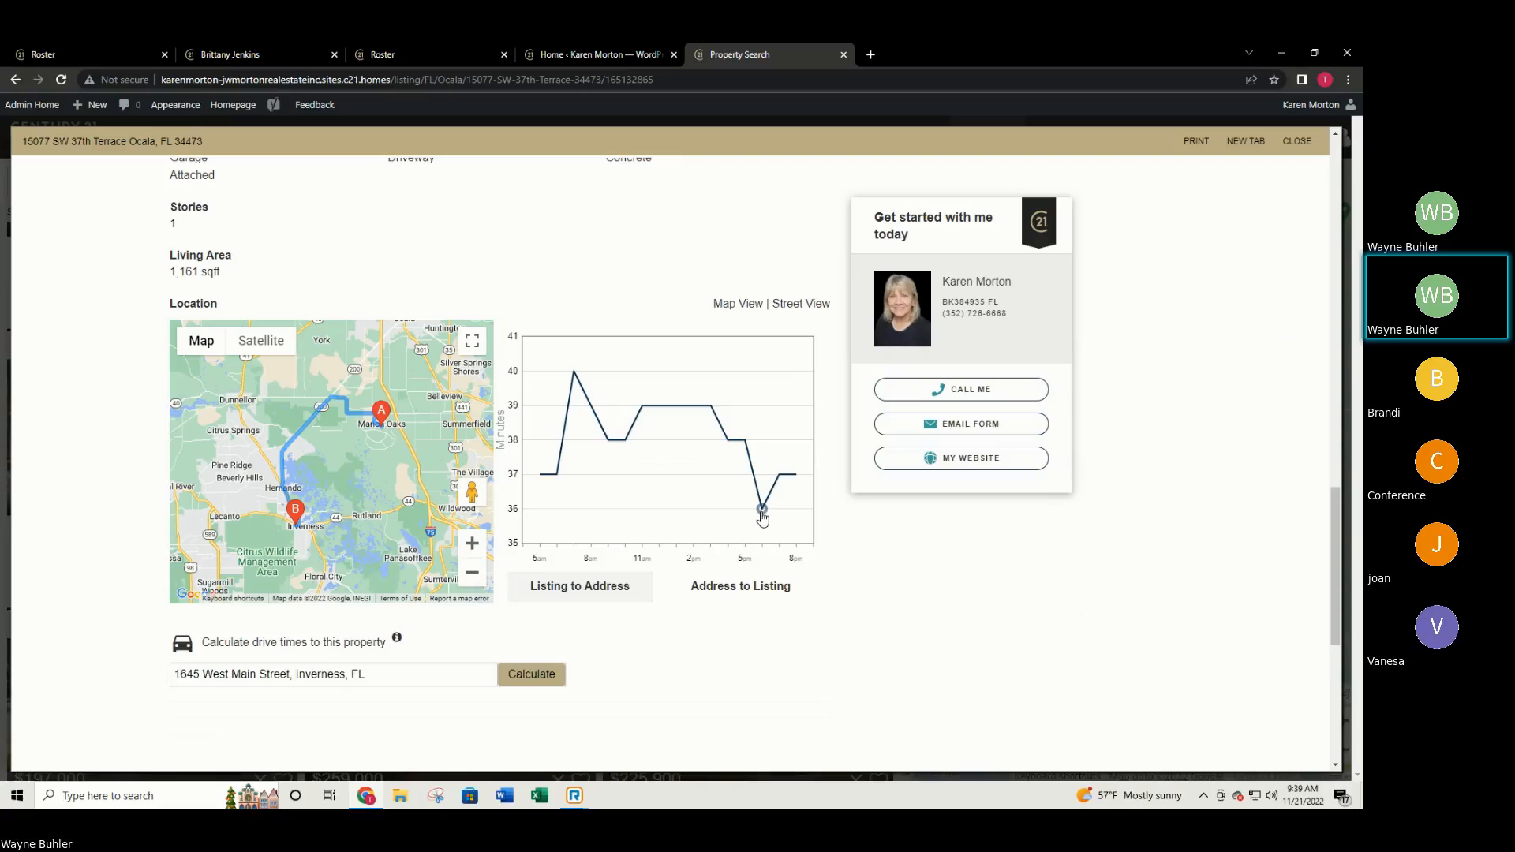
pyautogui.scroll(-2, 844, 562)
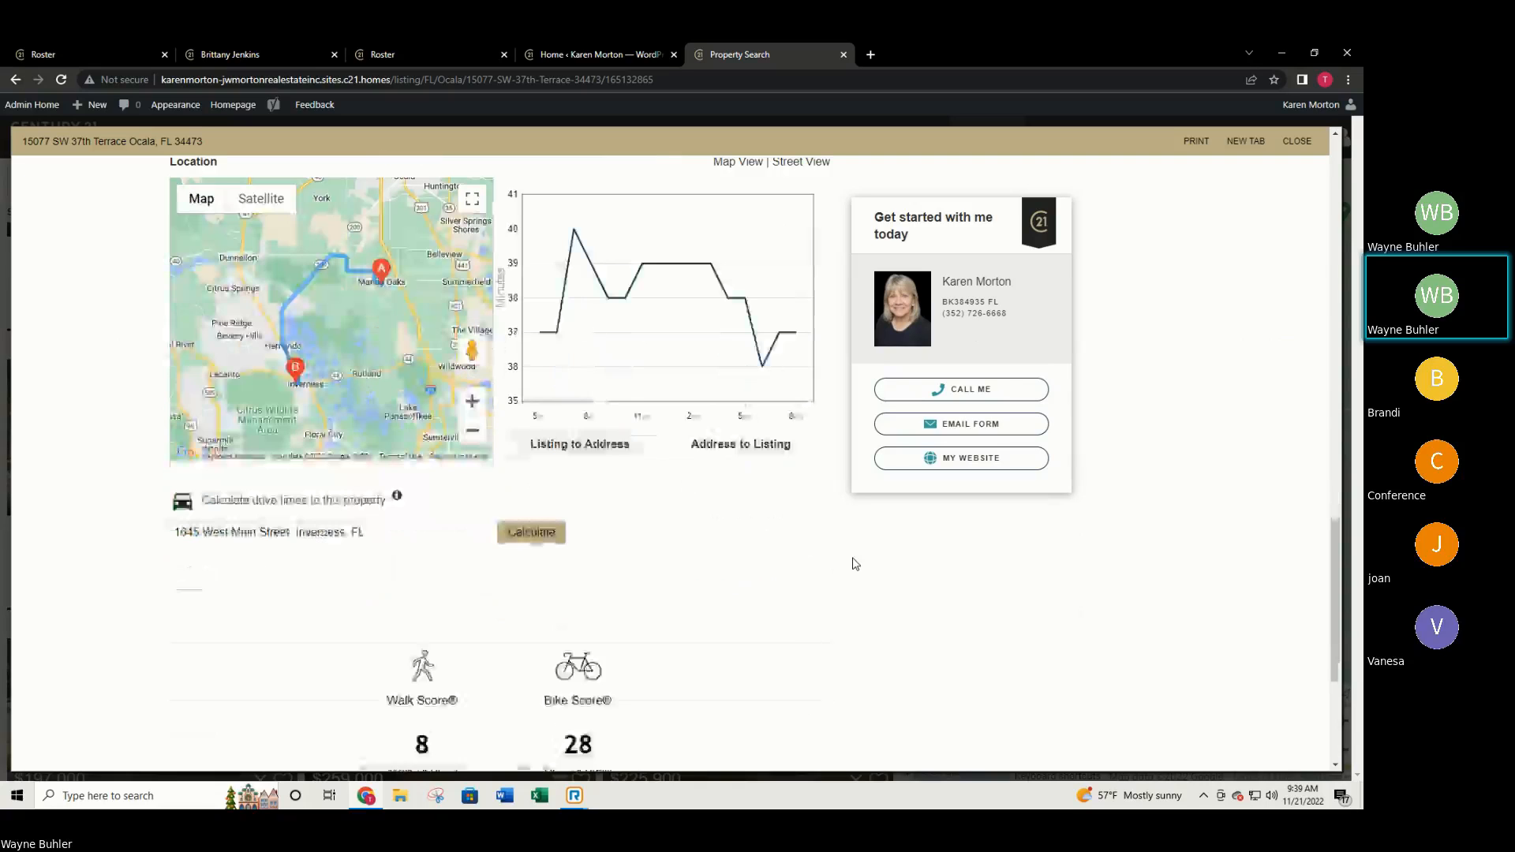
# Toggle the drive-time chart between Address to Listing and Listing to Address.
pyautogui.click(759, 445)
pyautogui.scroll(1, 636, 402)
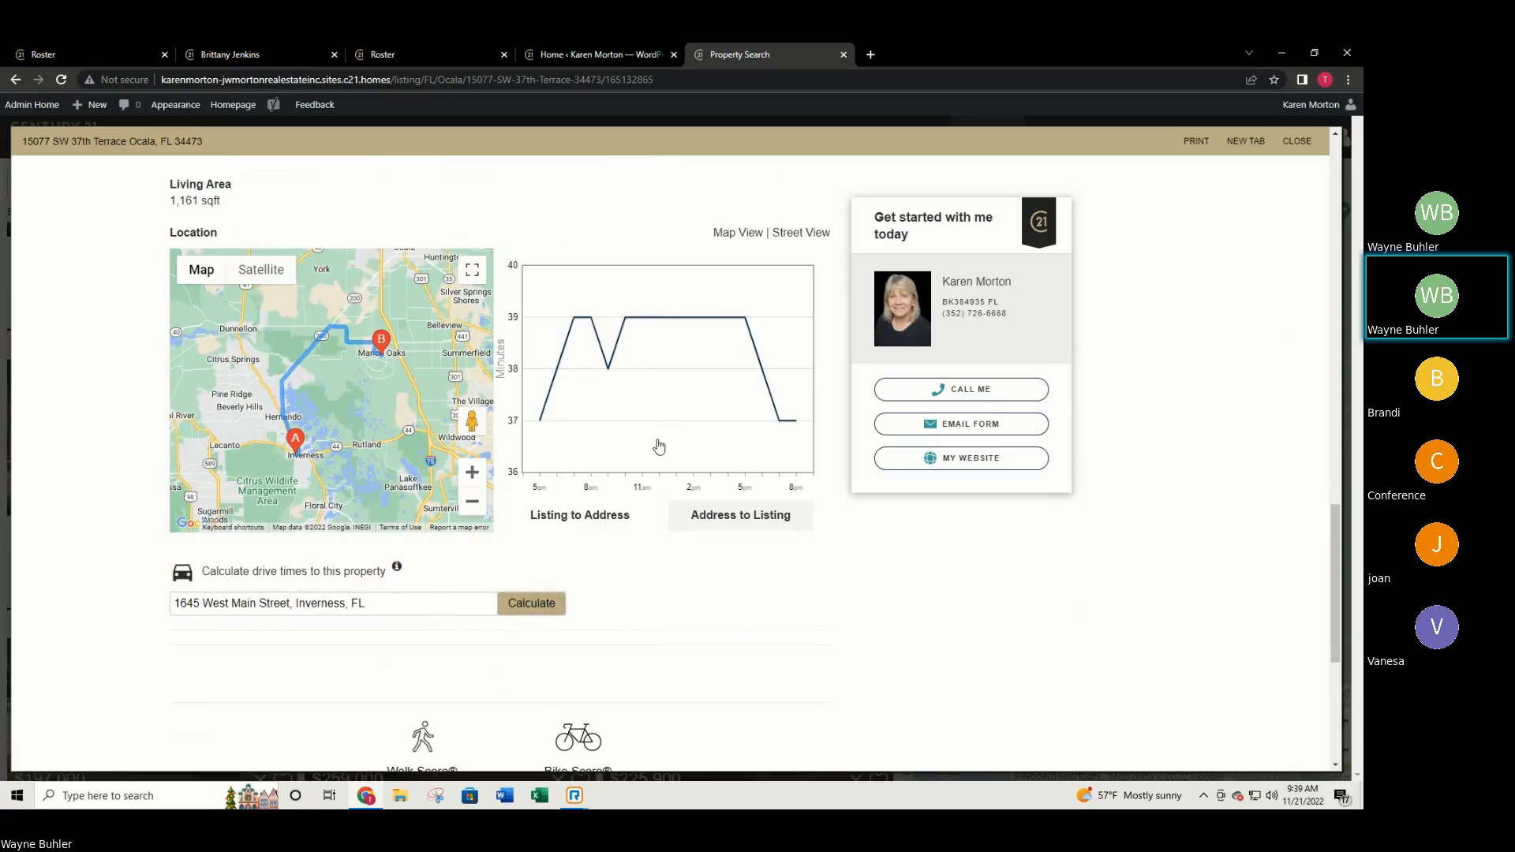
pyautogui.click(585, 518)
pyautogui.scroll(-3, 600, 541)
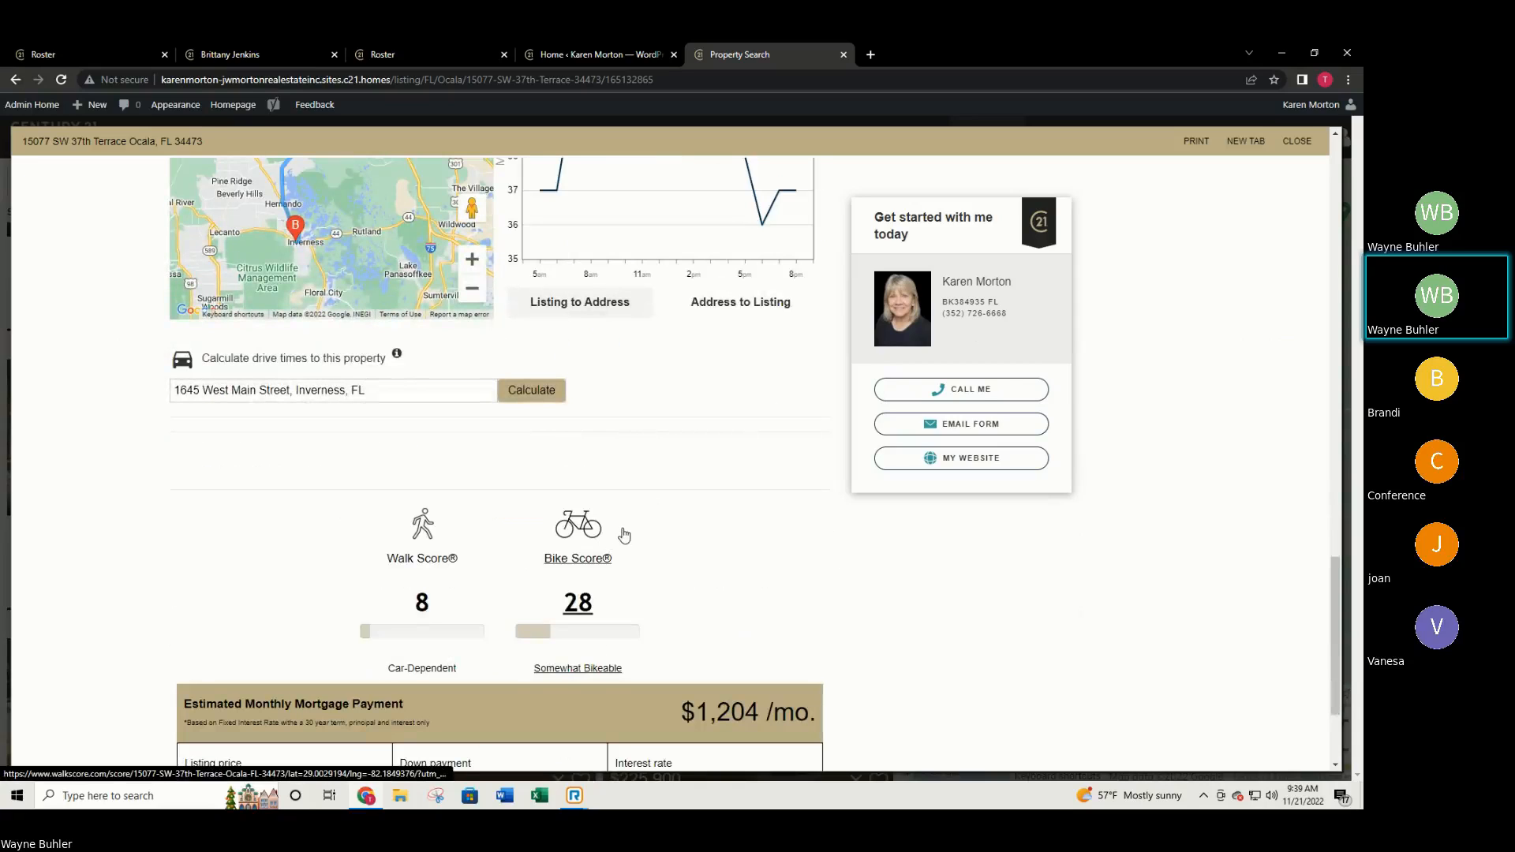
pyautogui.scroll(-2, 629, 525)
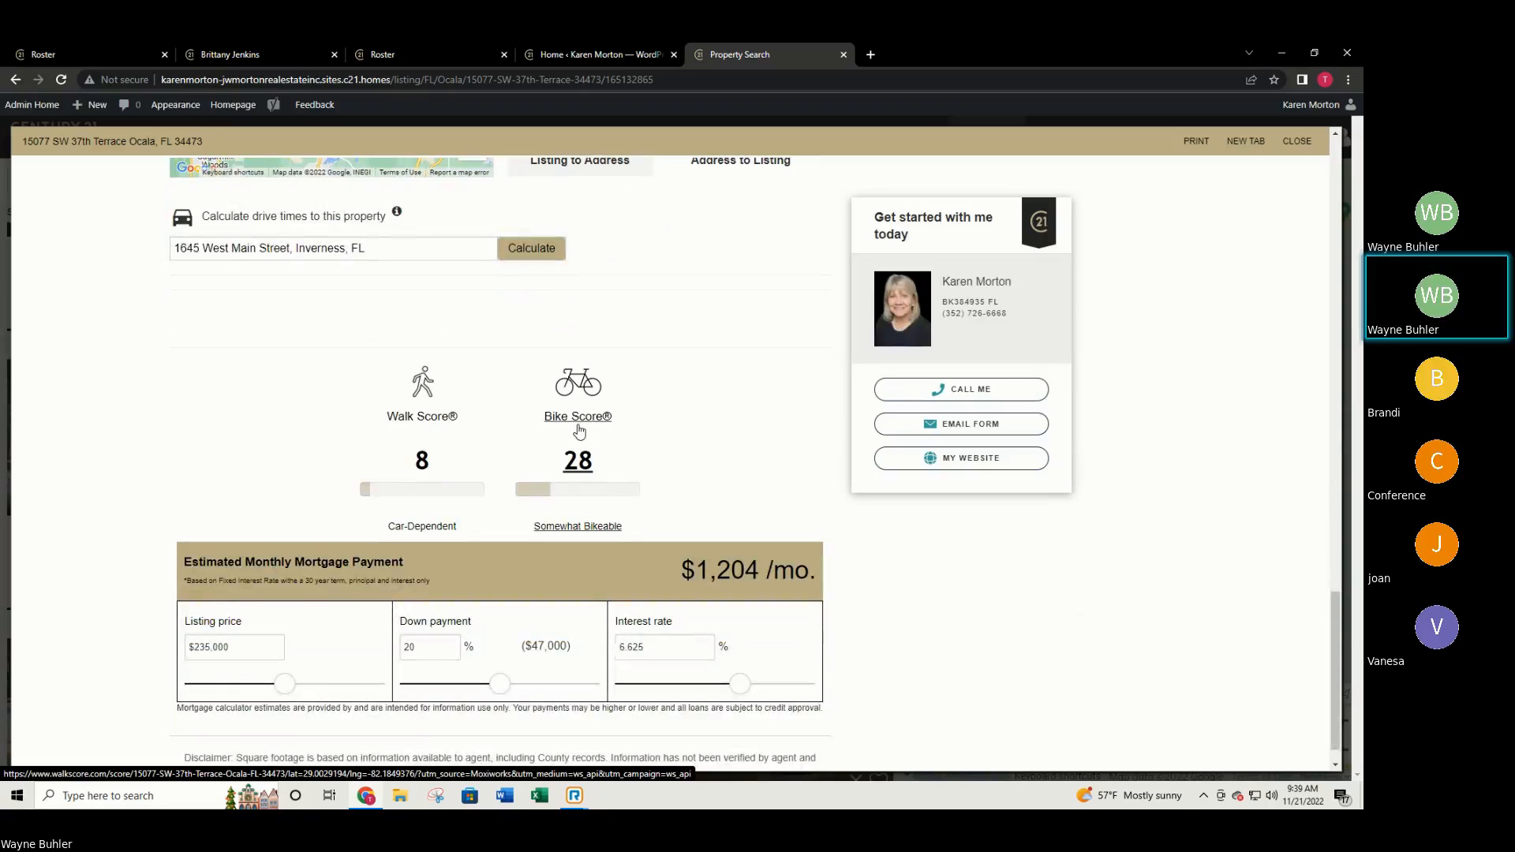
pyautogui.scroll(-1, 595, 424)
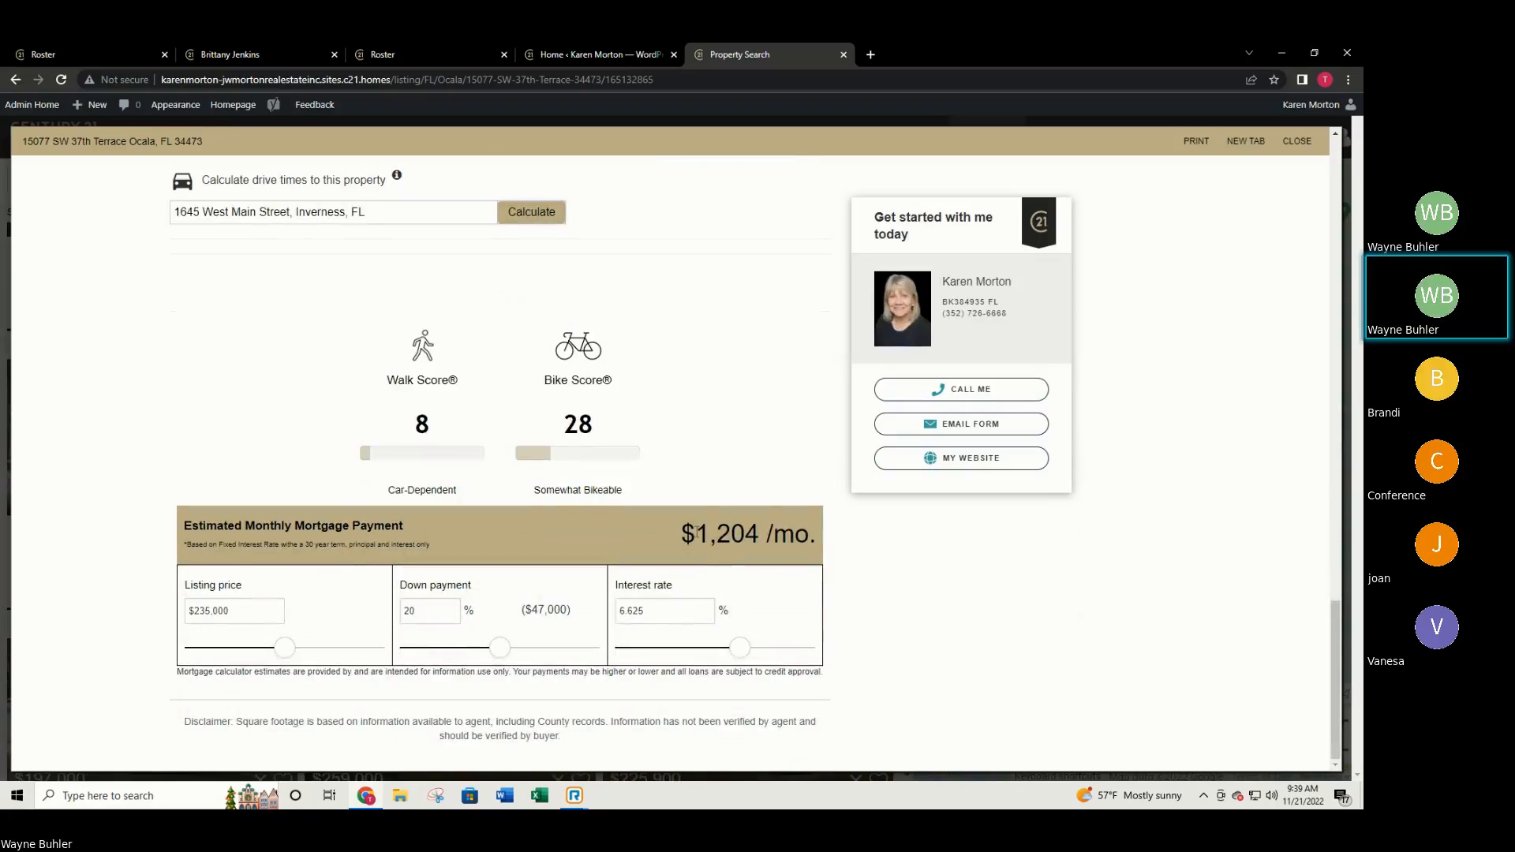
pyautogui.moveTo(697, 532); pyautogui.dragTo(765, 537)
pyautogui.click(891, 601)
pyautogui.scroll(15, 746, 536)
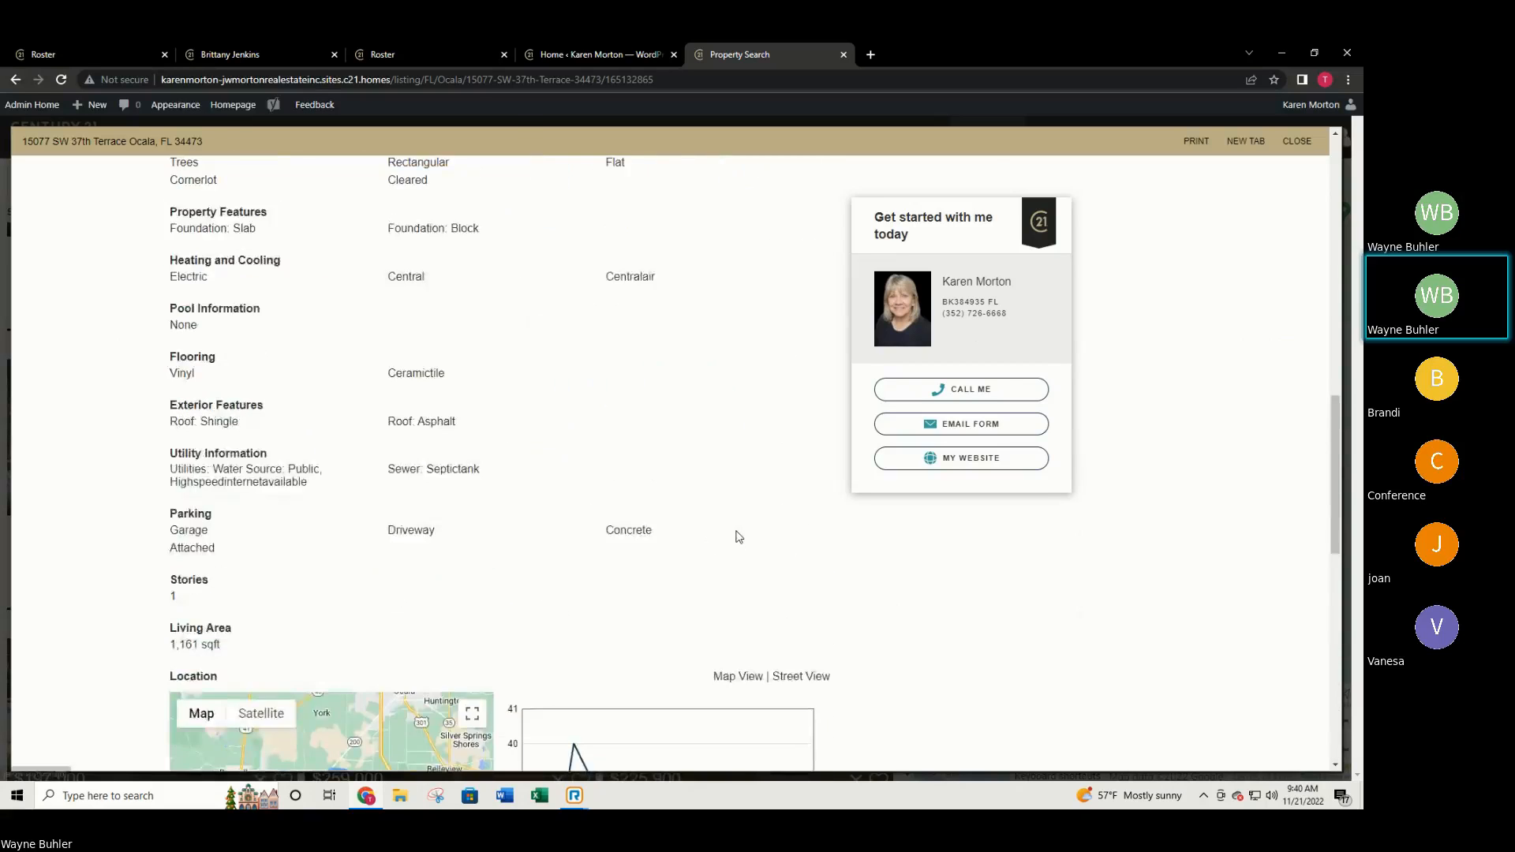
pyautogui.scroll(5, 738, 537)
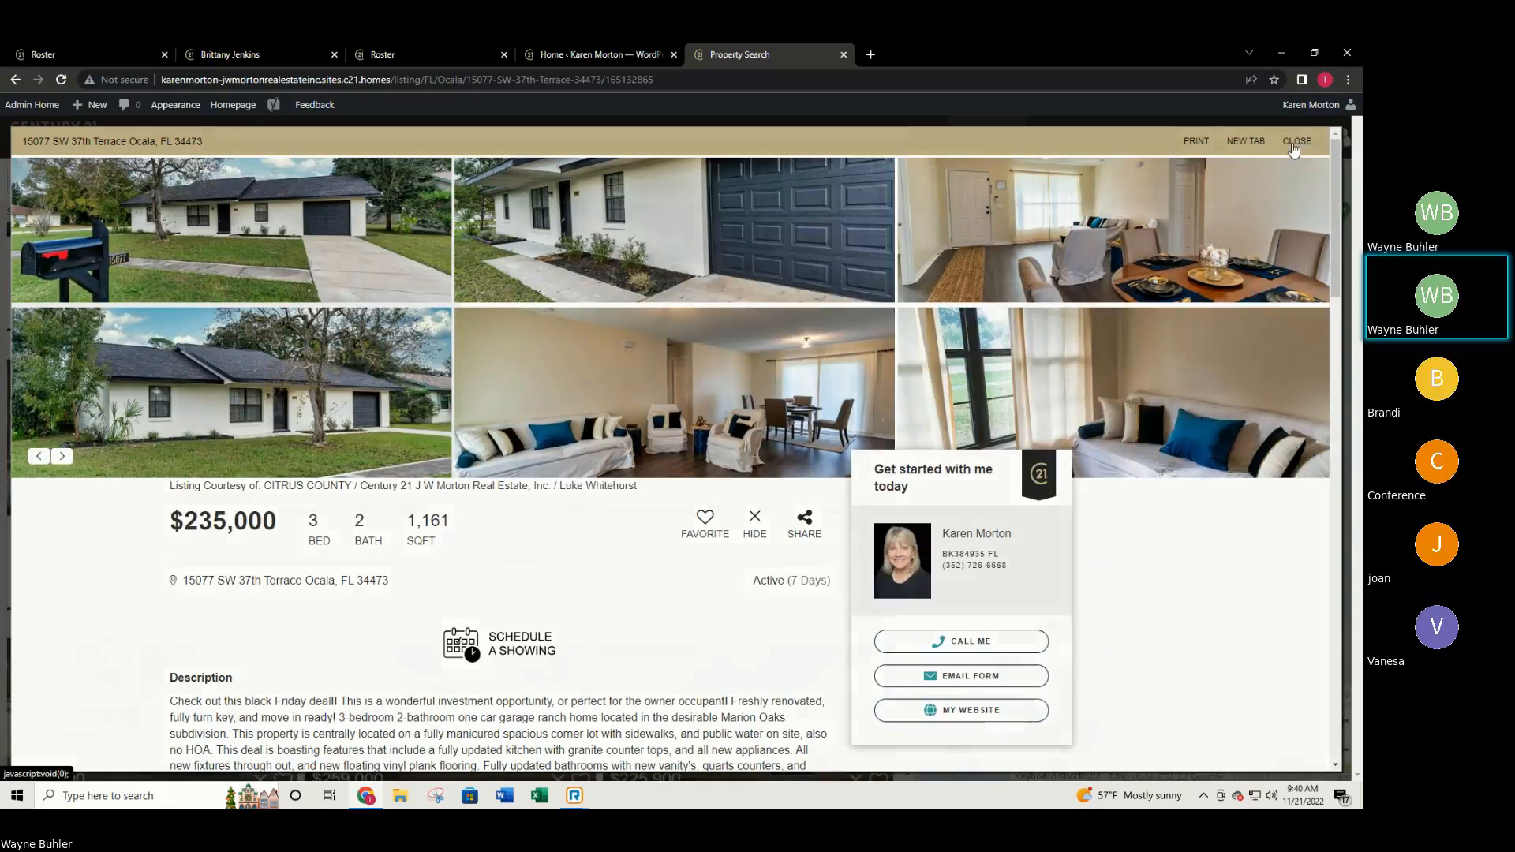
pyautogui.click(1300, 142)
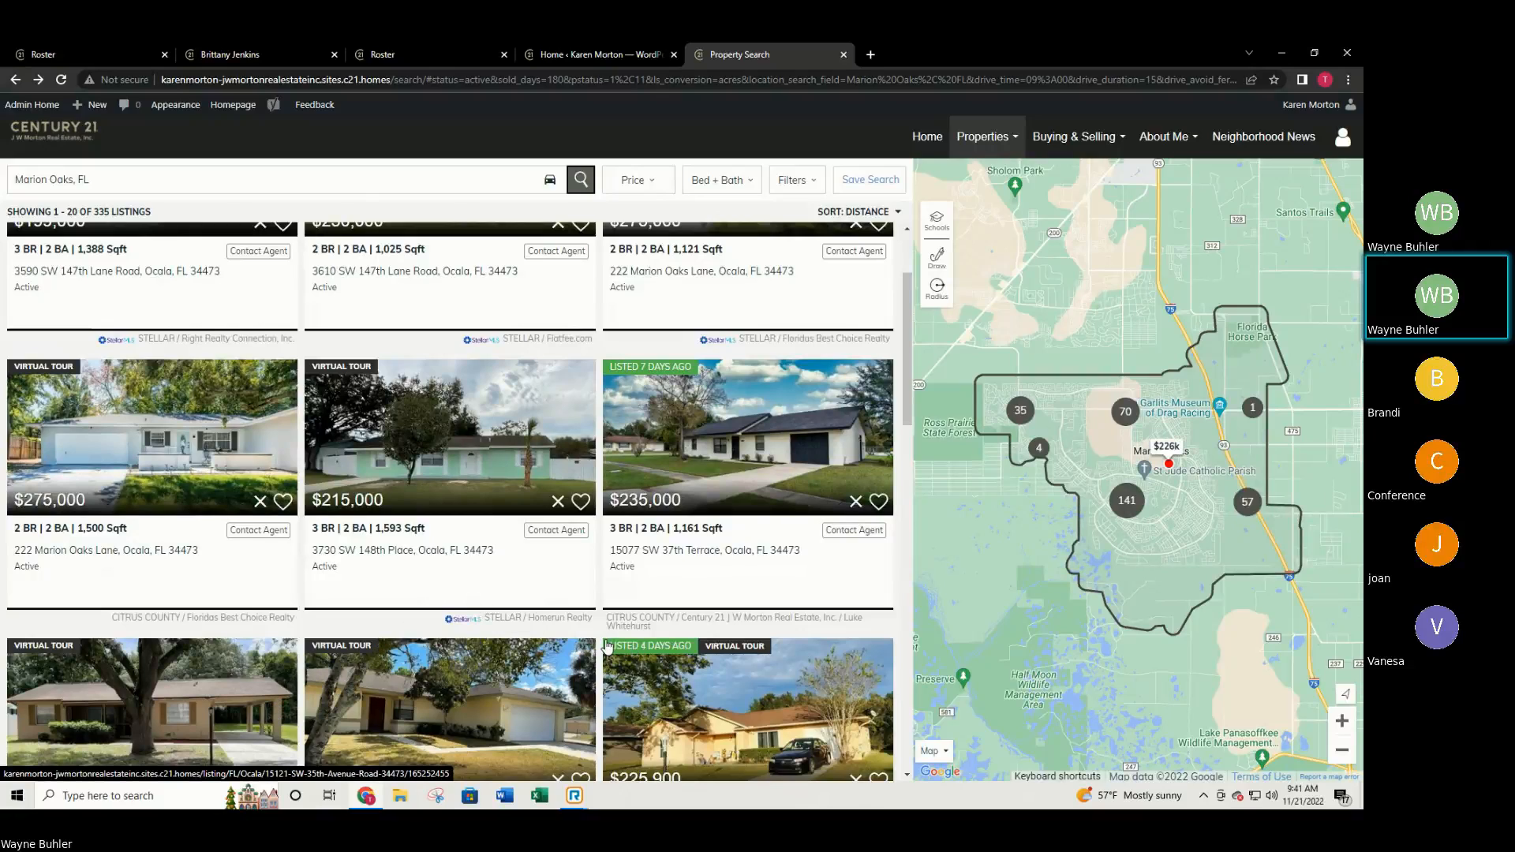
pyautogui.scroll(2, 608, 645)
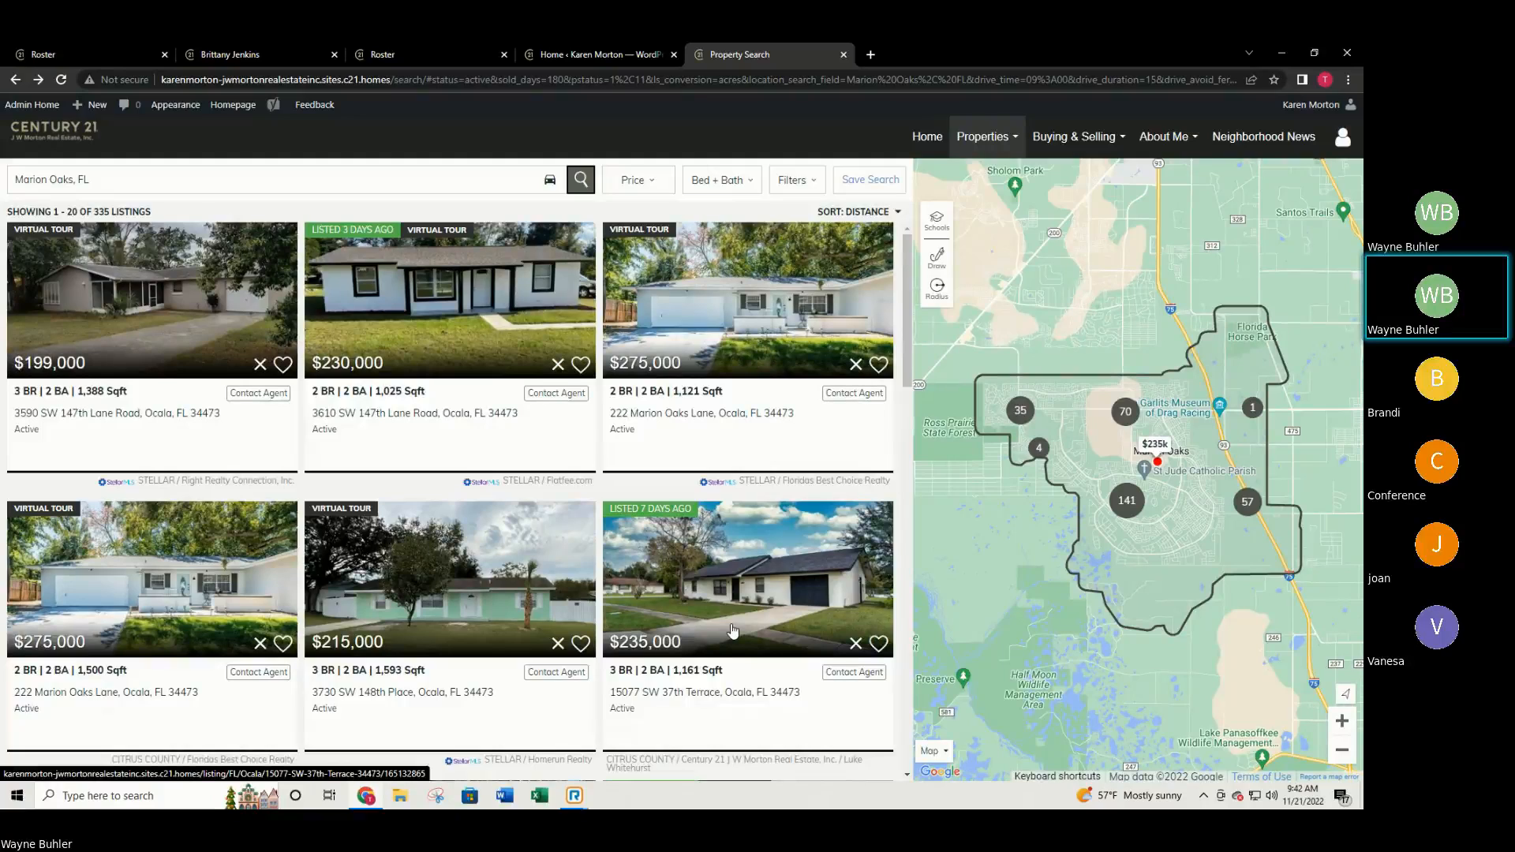
pyautogui.moveTo(738, 623)
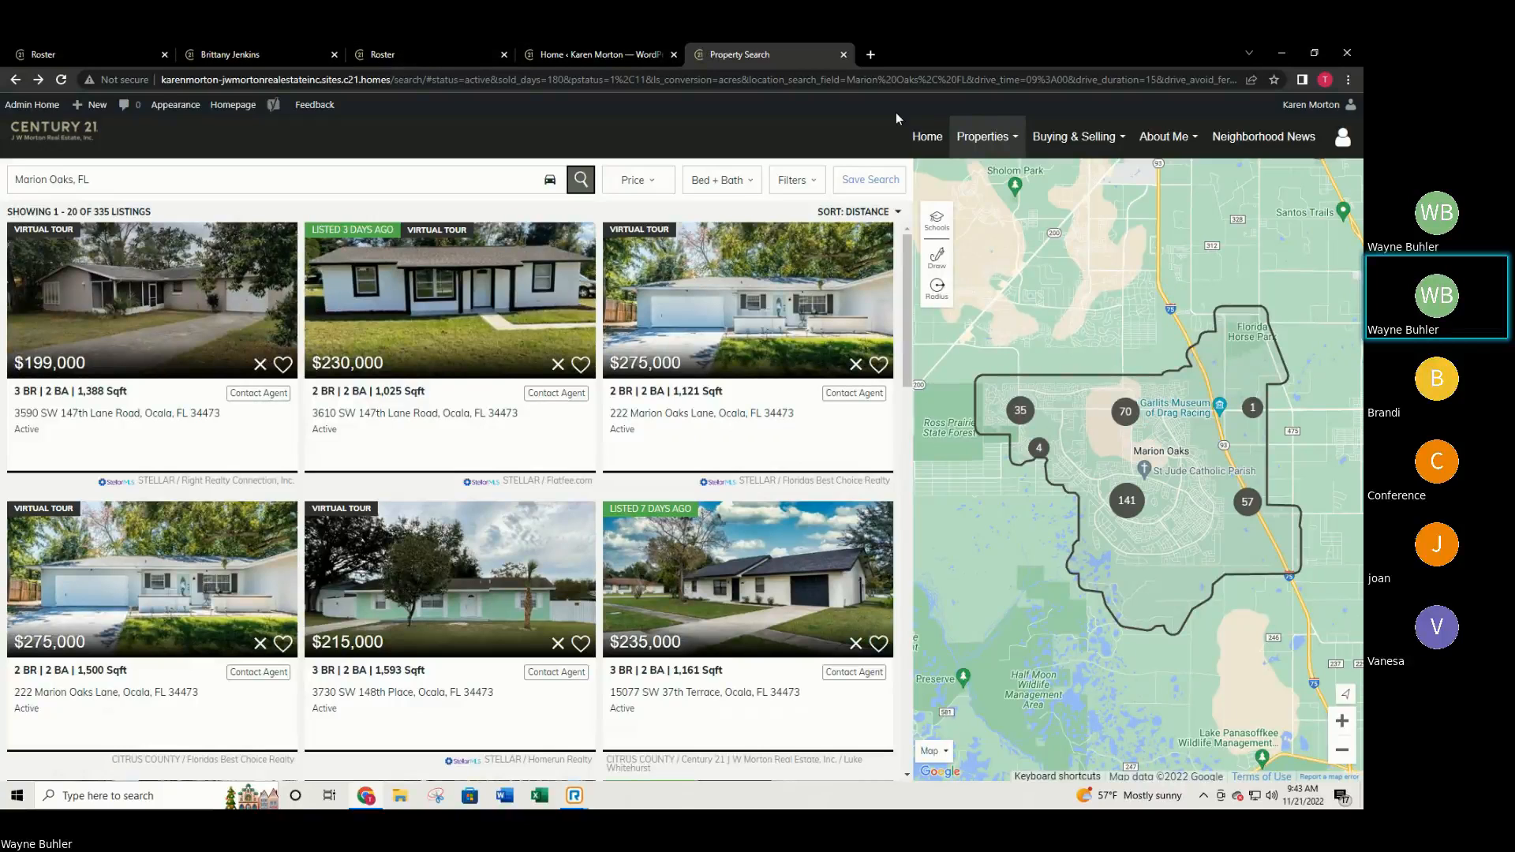
pyautogui.click(871, 54)
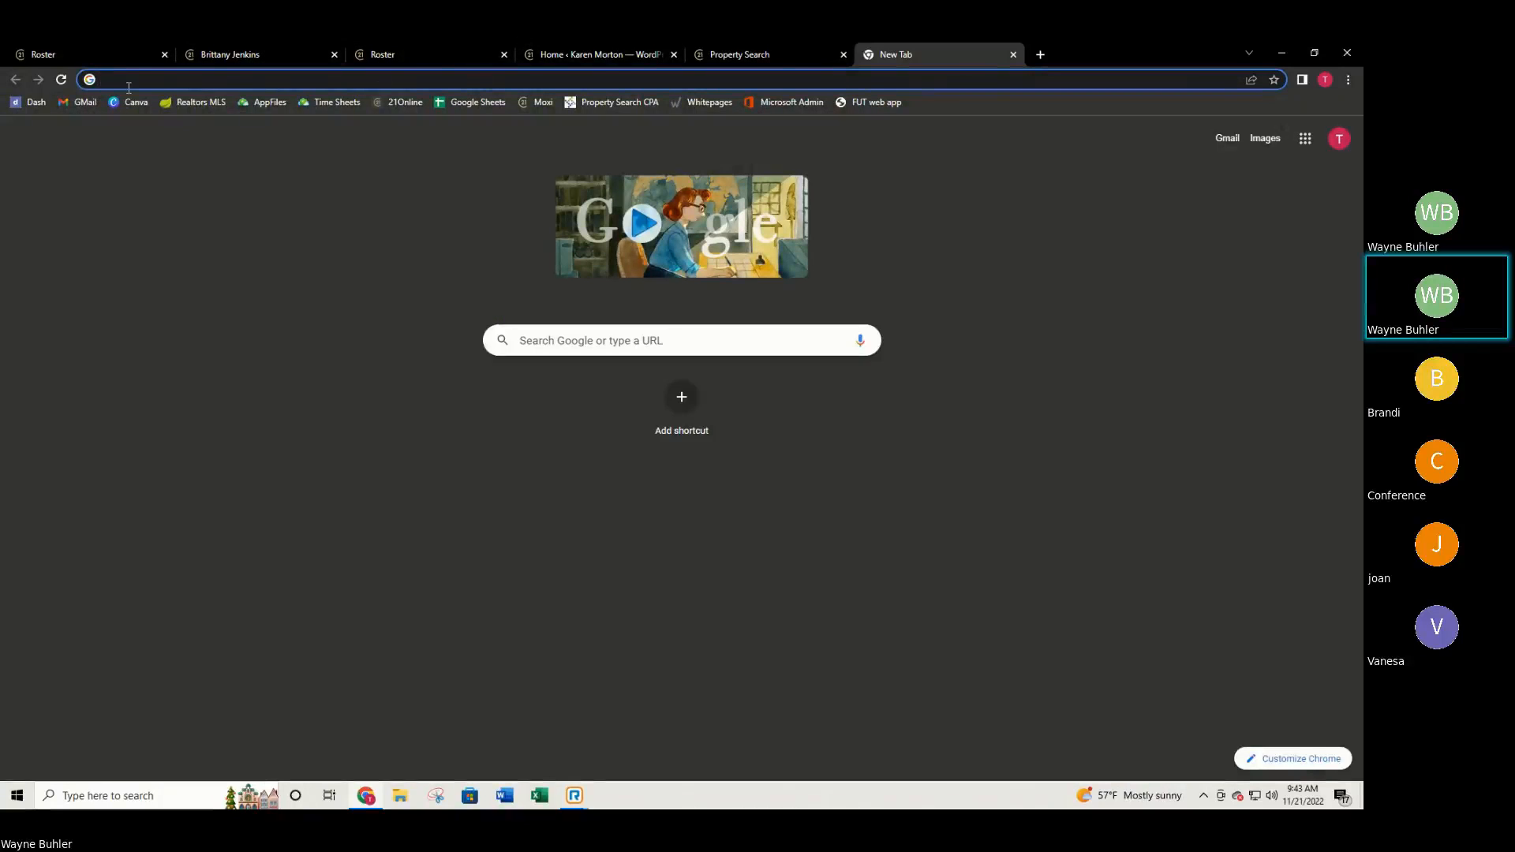
pyautogui.click(89, 108)
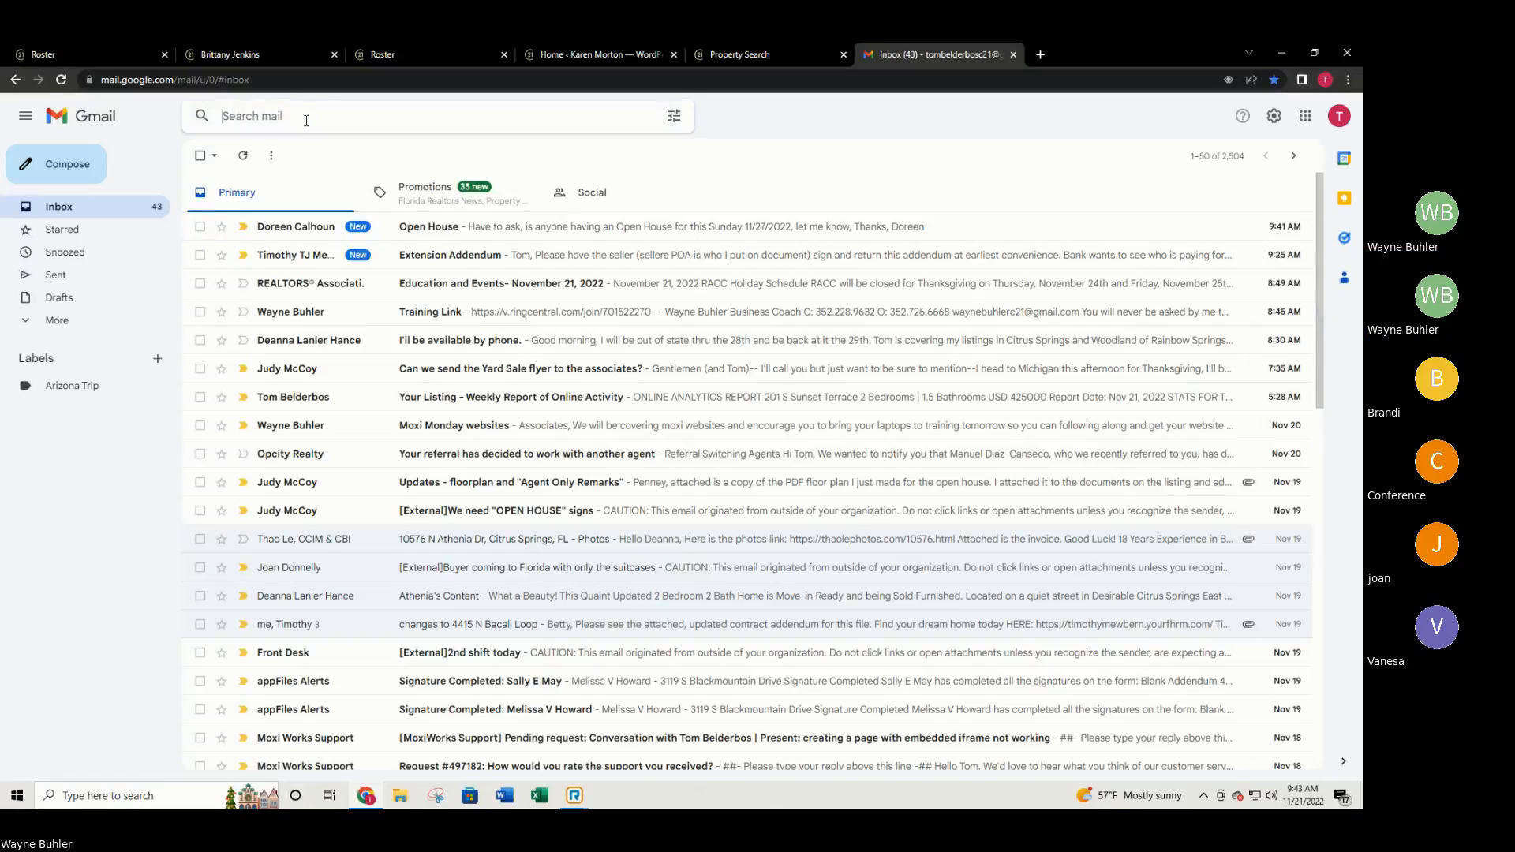
pyautogui.click(307, 121)
pyautogui.write('nei')
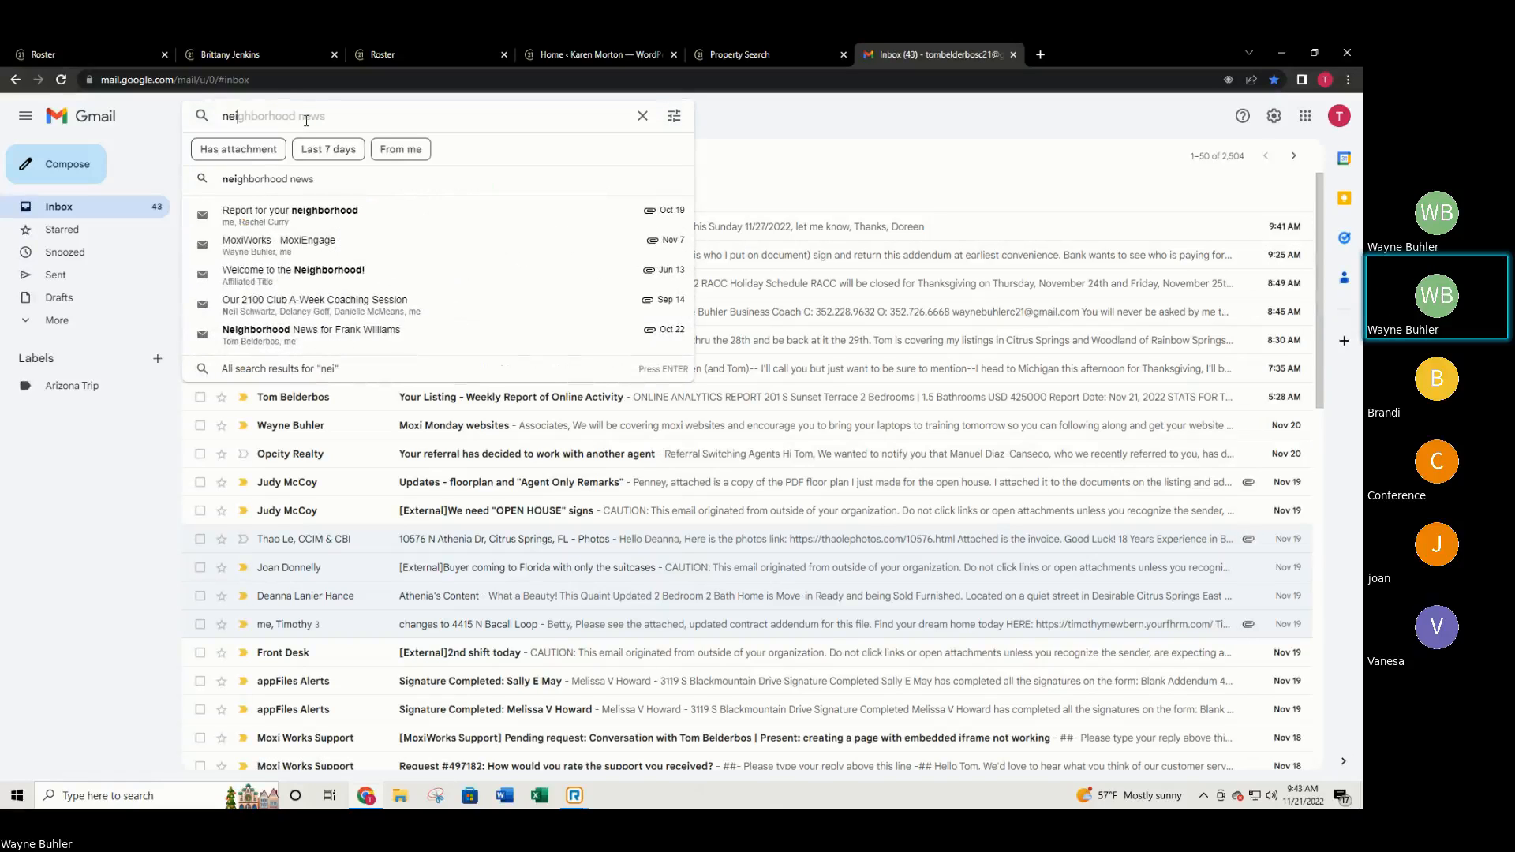
pyautogui.press('Down')
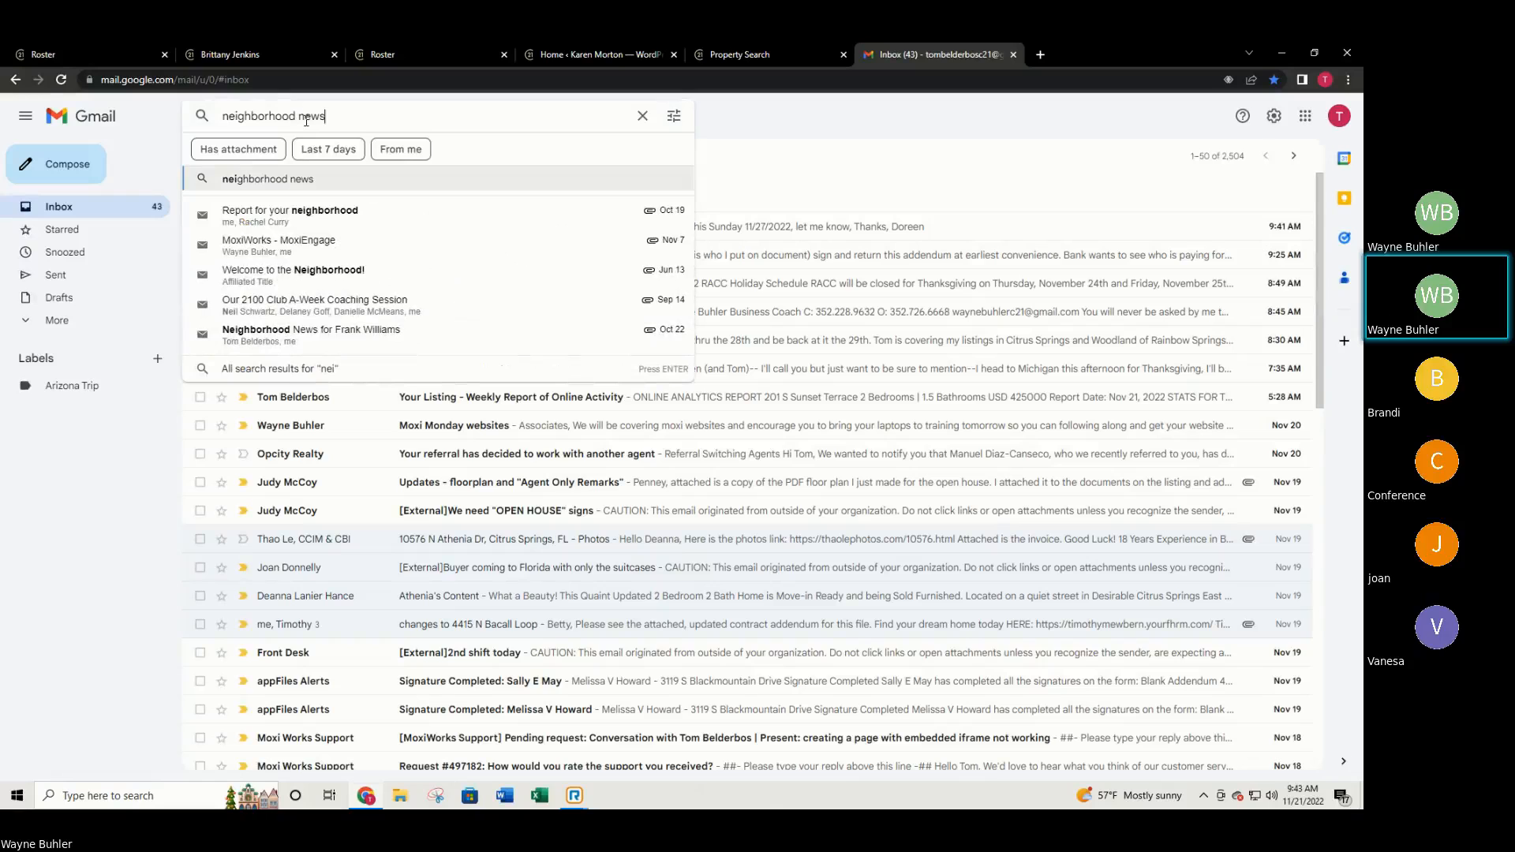
pyautogui.press('Return')
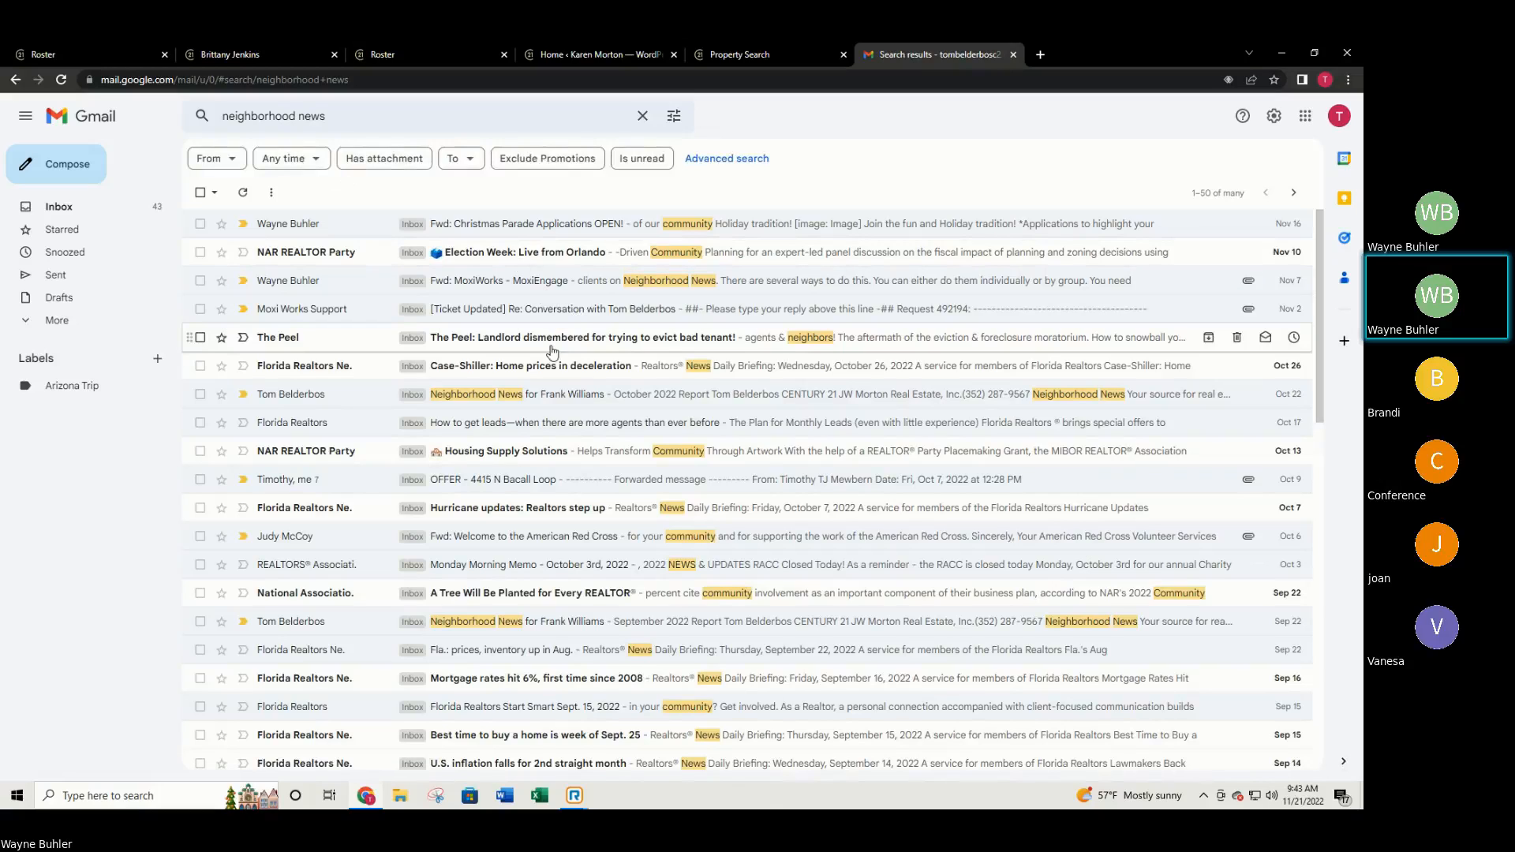
pyautogui.click(553, 402)
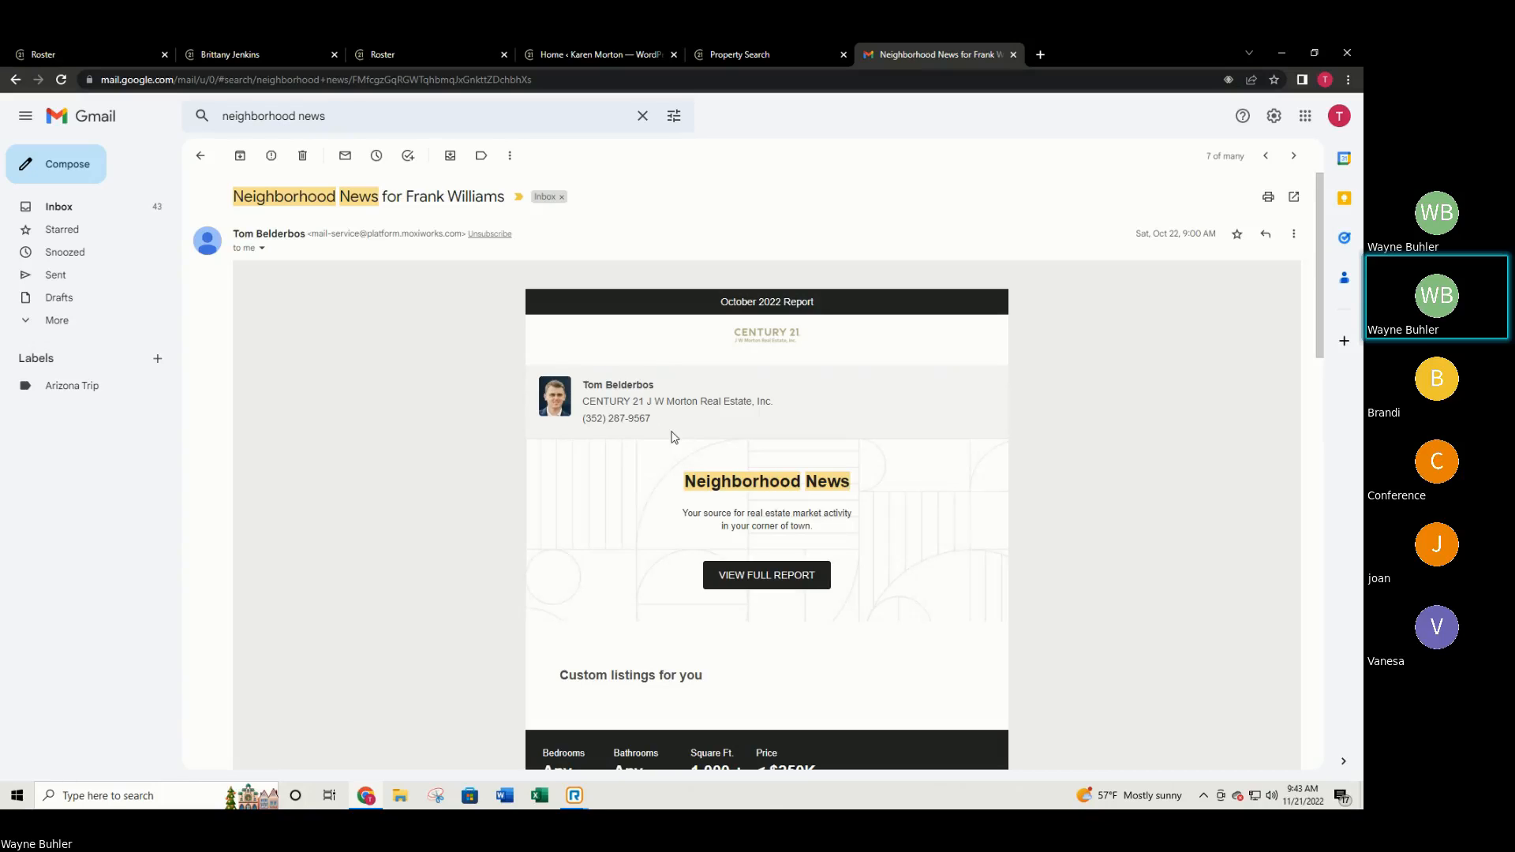
pyautogui.scroll(-1, 700, 439)
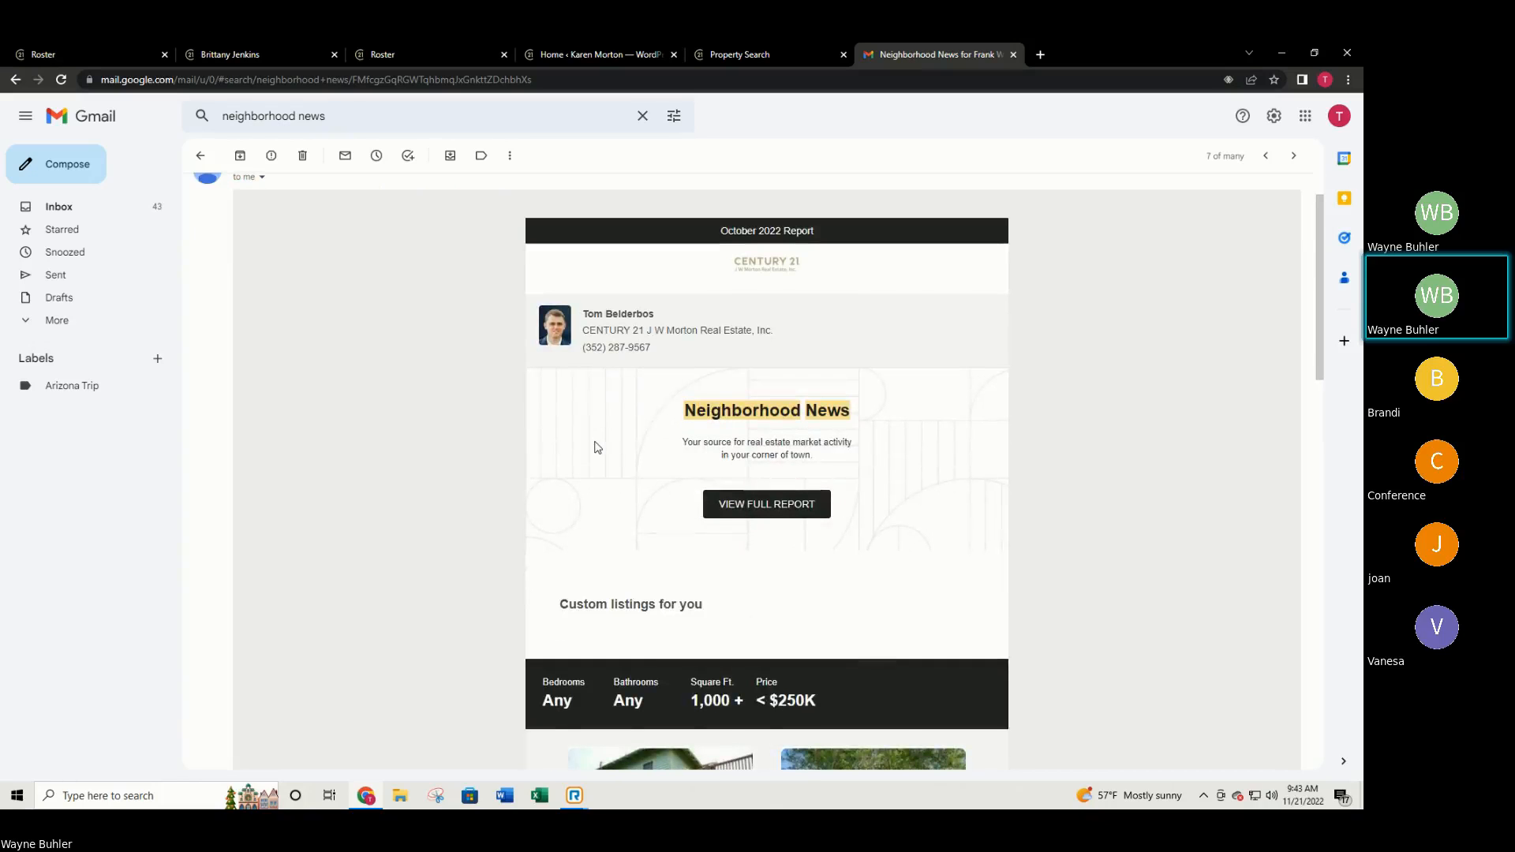
pyautogui.scroll(-3, 755, 453)
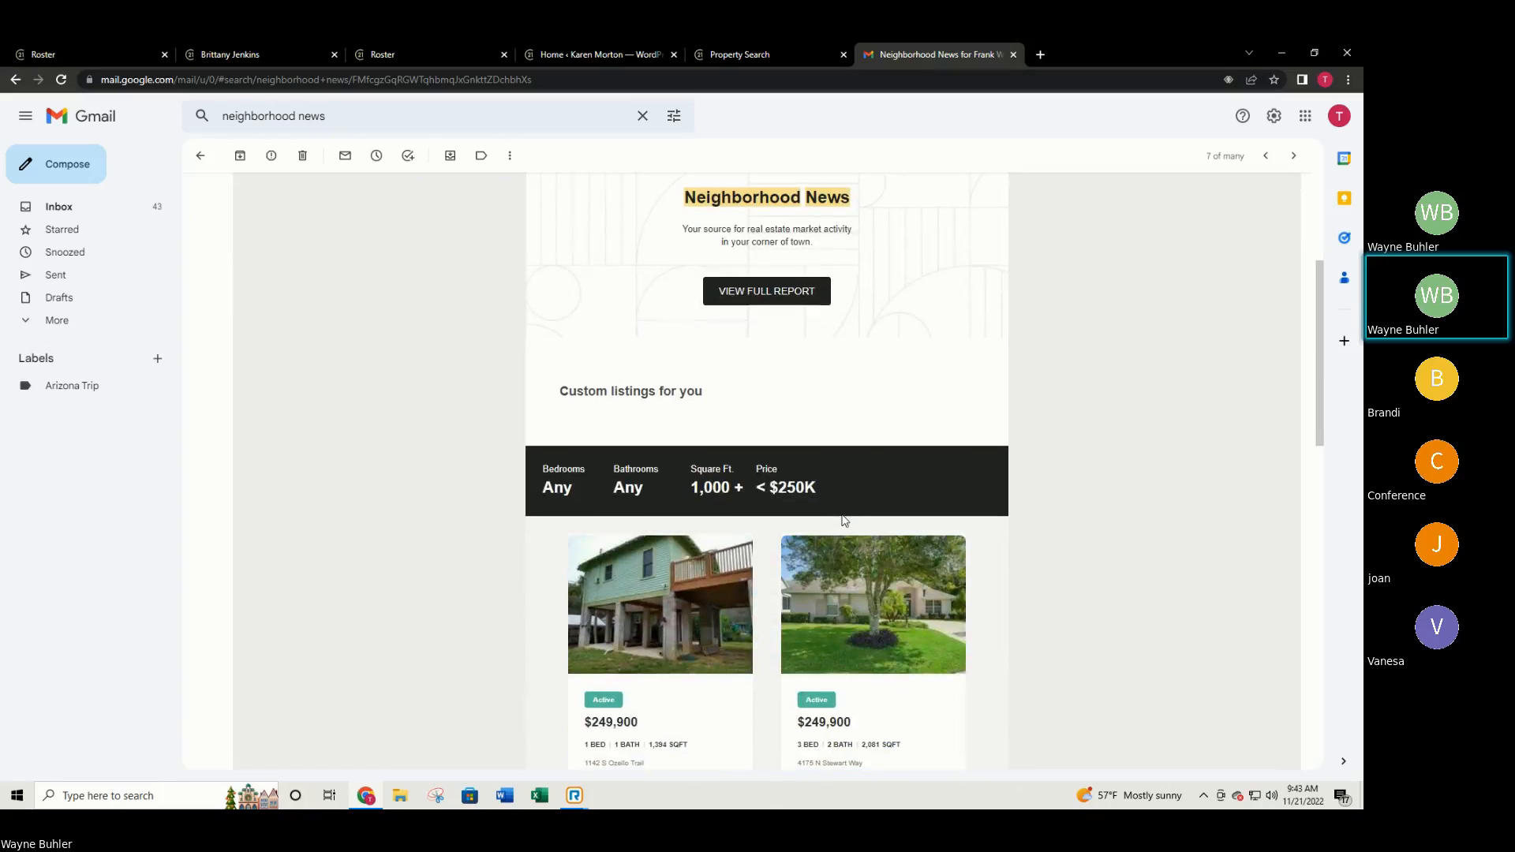
pyautogui.scroll(4, 734, 531)
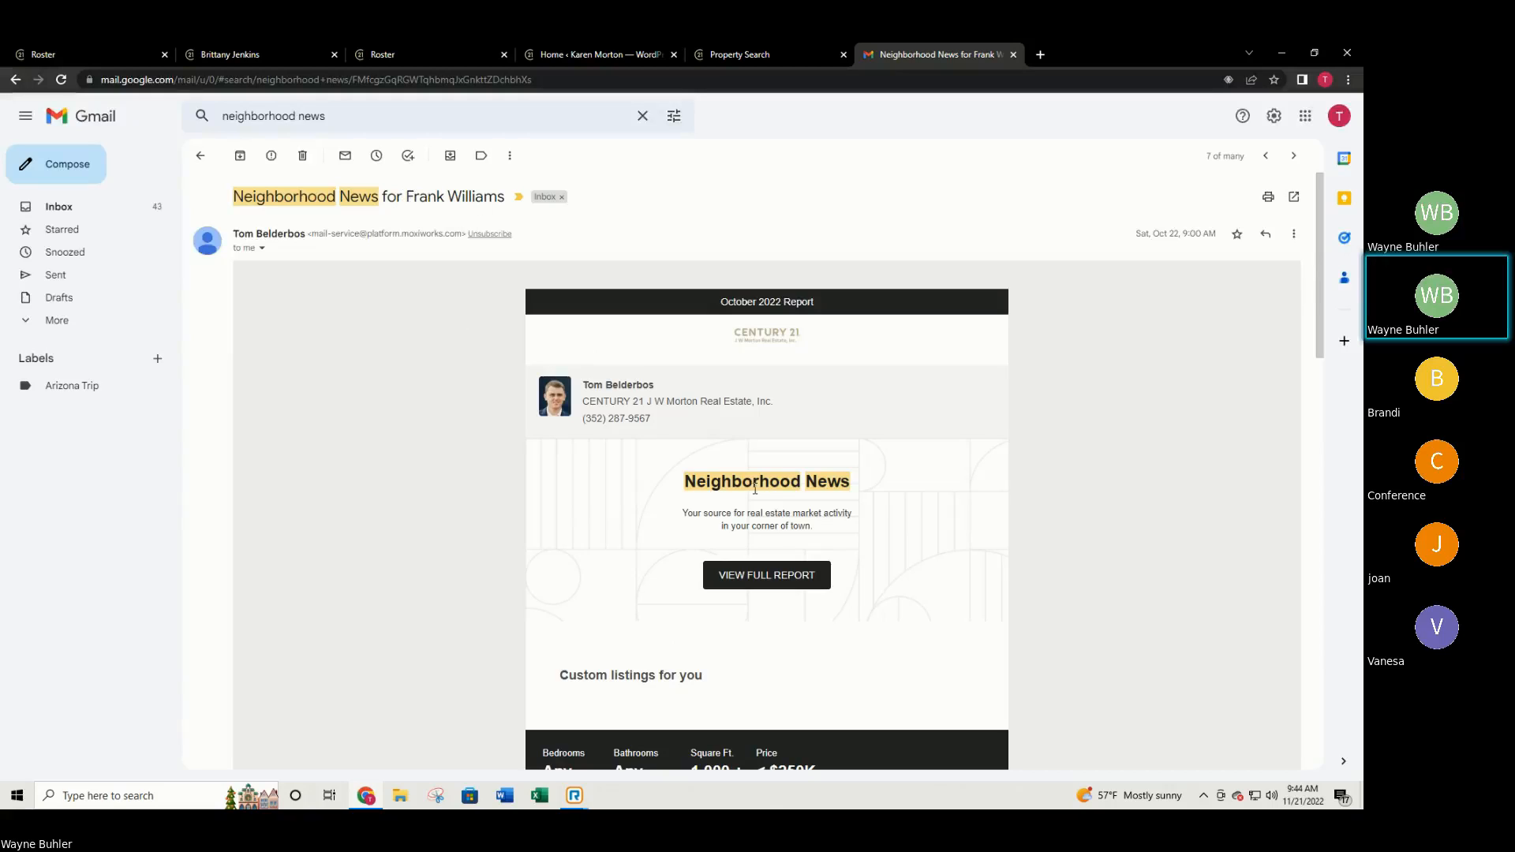
pyautogui.rightClick(700, 457)
pyautogui.click(1027, 586)
pyautogui.scroll(-4, 1023, 576)
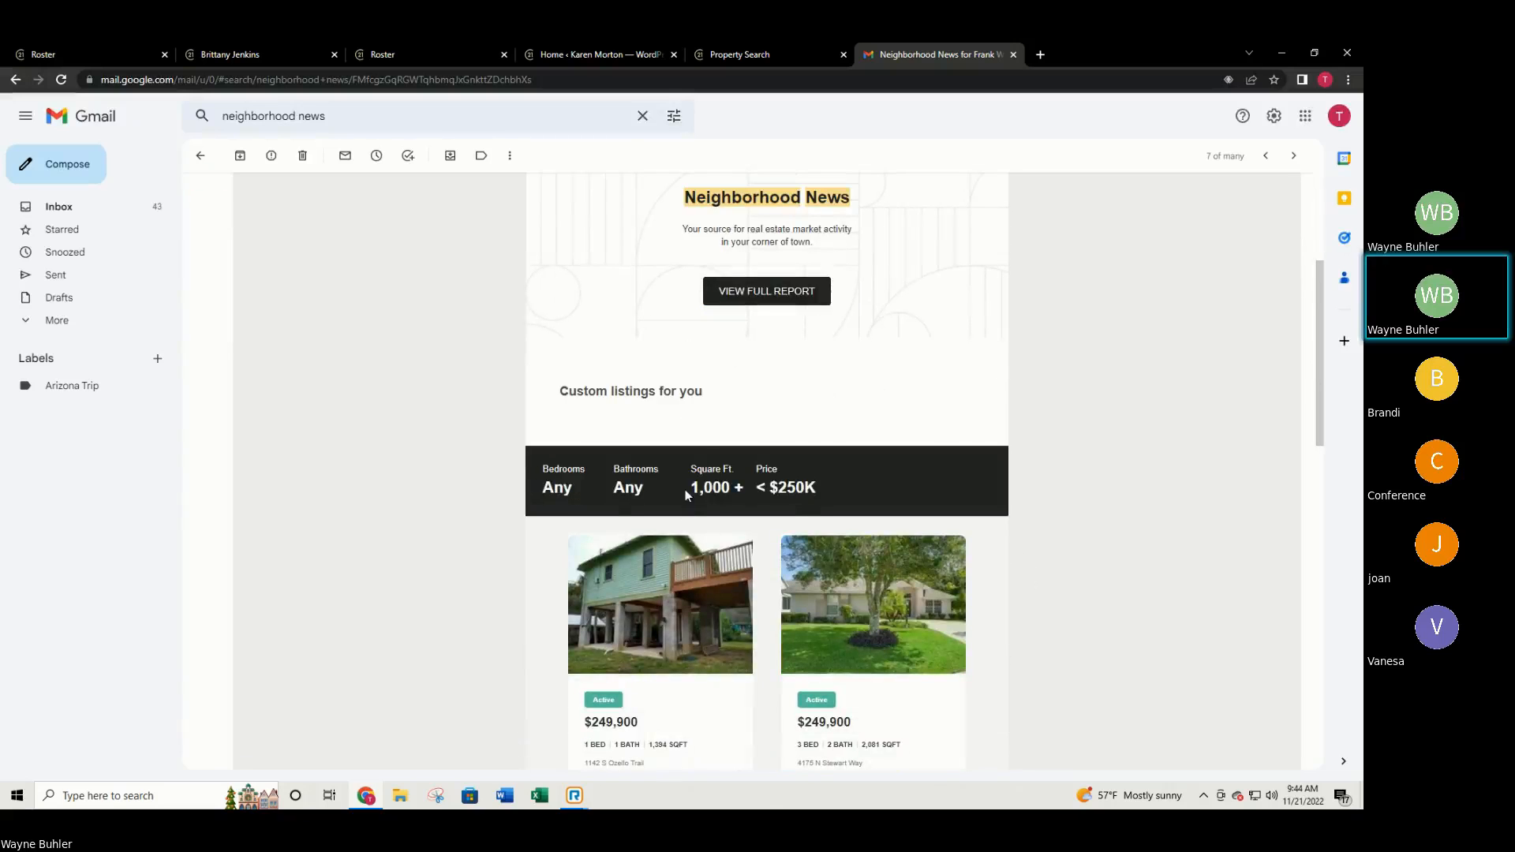
pyautogui.scroll(-7, 775, 496)
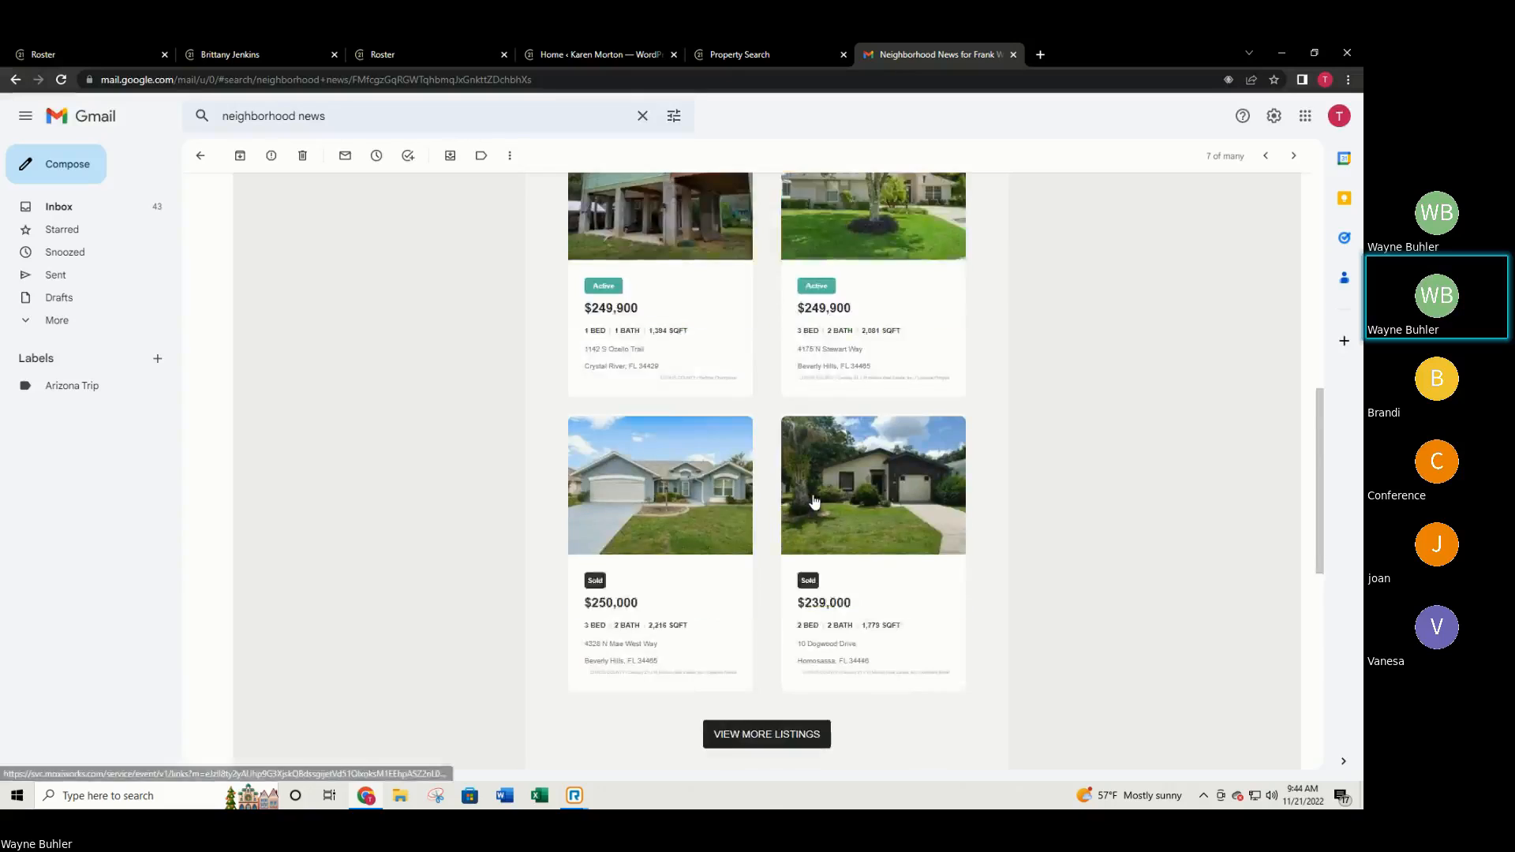
pyautogui.scroll(6, 867, 517)
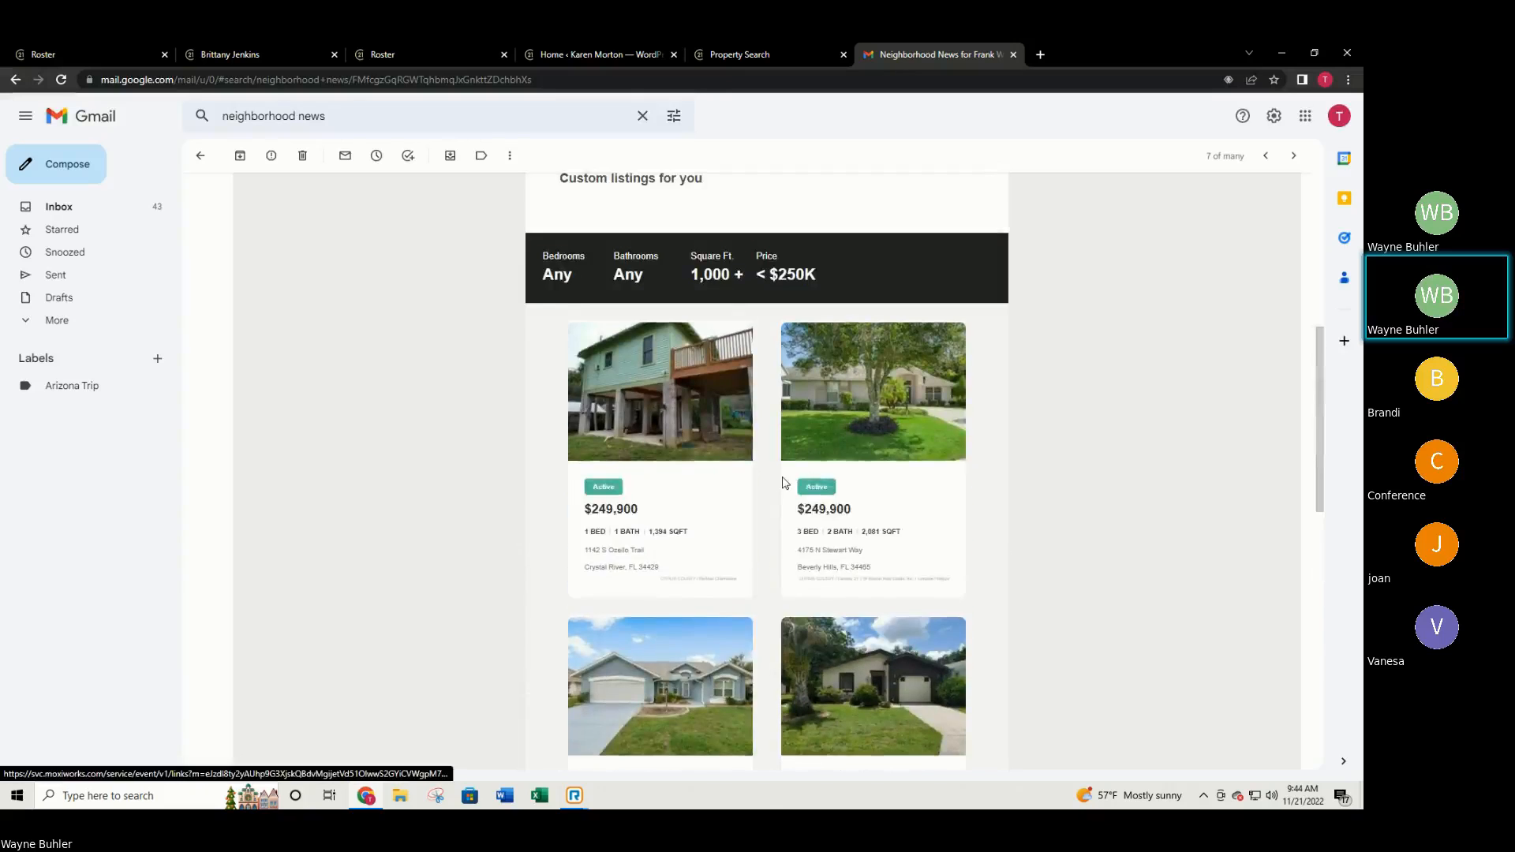
pyautogui.scroll(3, 689, 435)
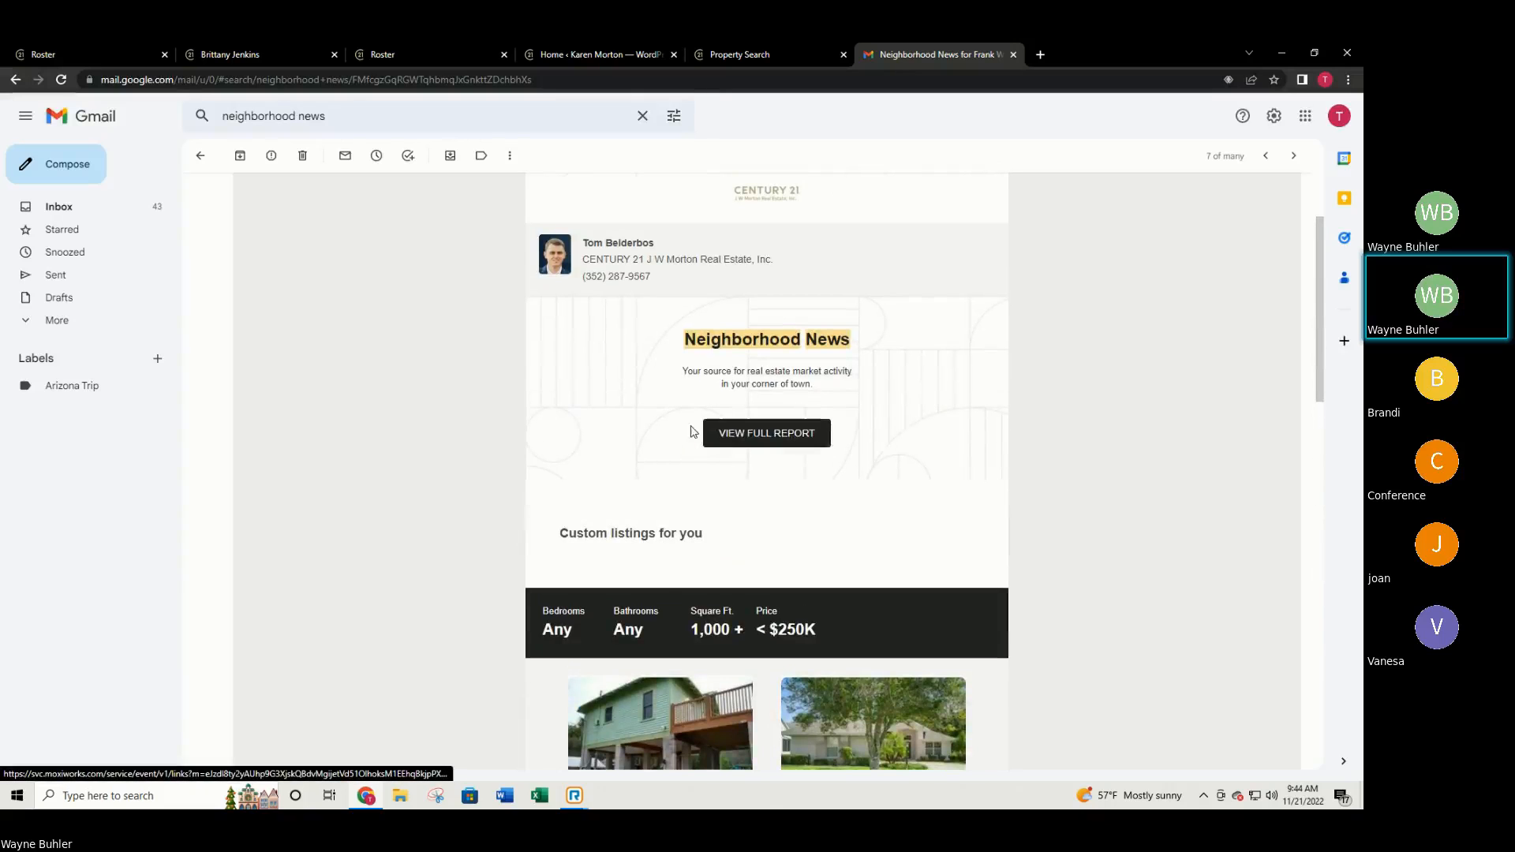
# Open the full report and scroll down to Trends in the Surrounding Market Area.
pyautogui.click(752, 434)
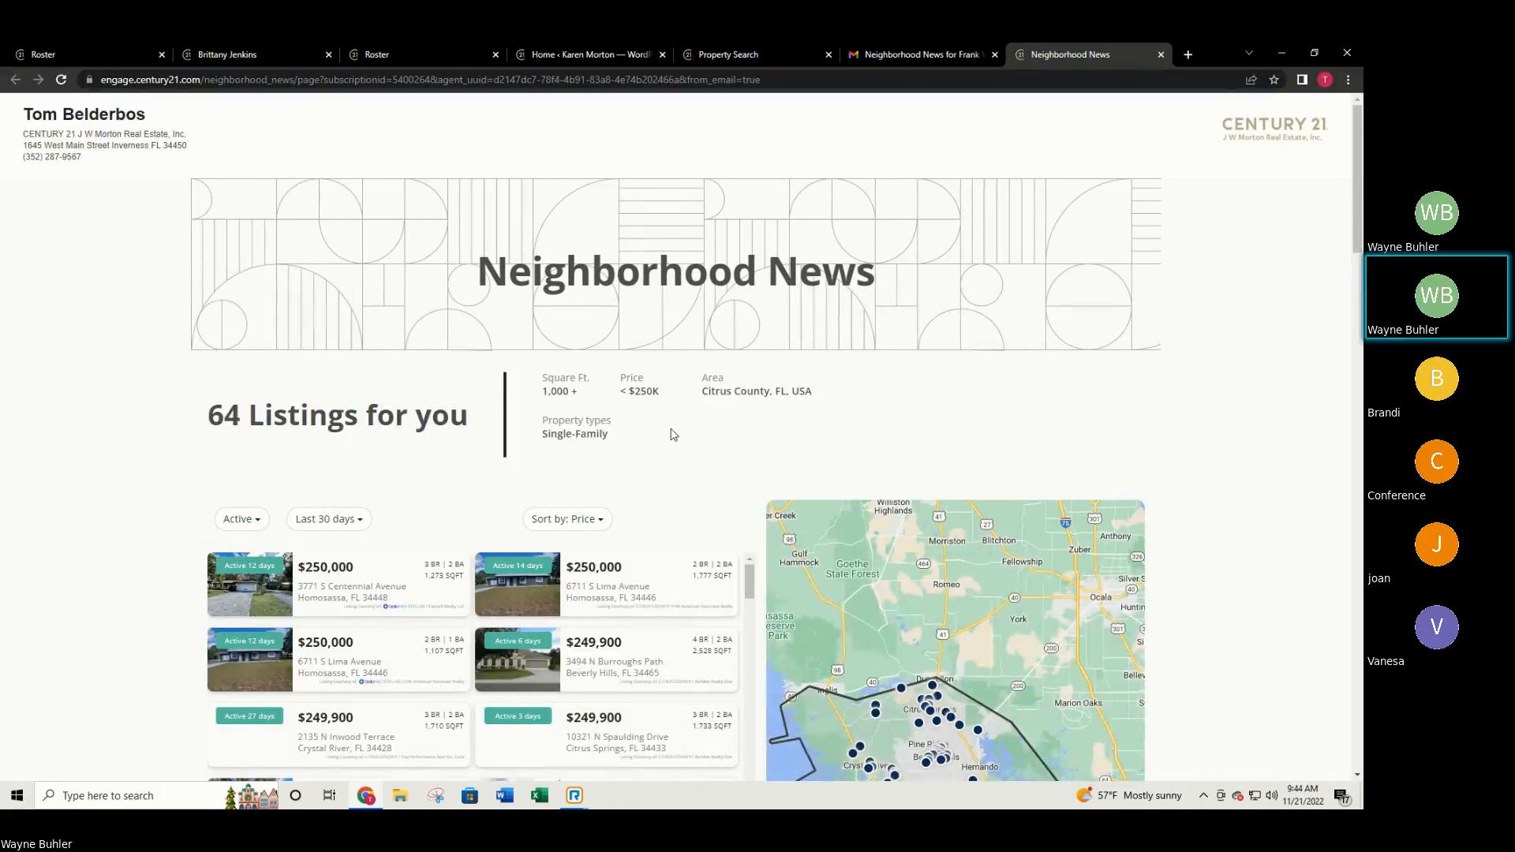
pyautogui.scroll(-2, 675, 430)
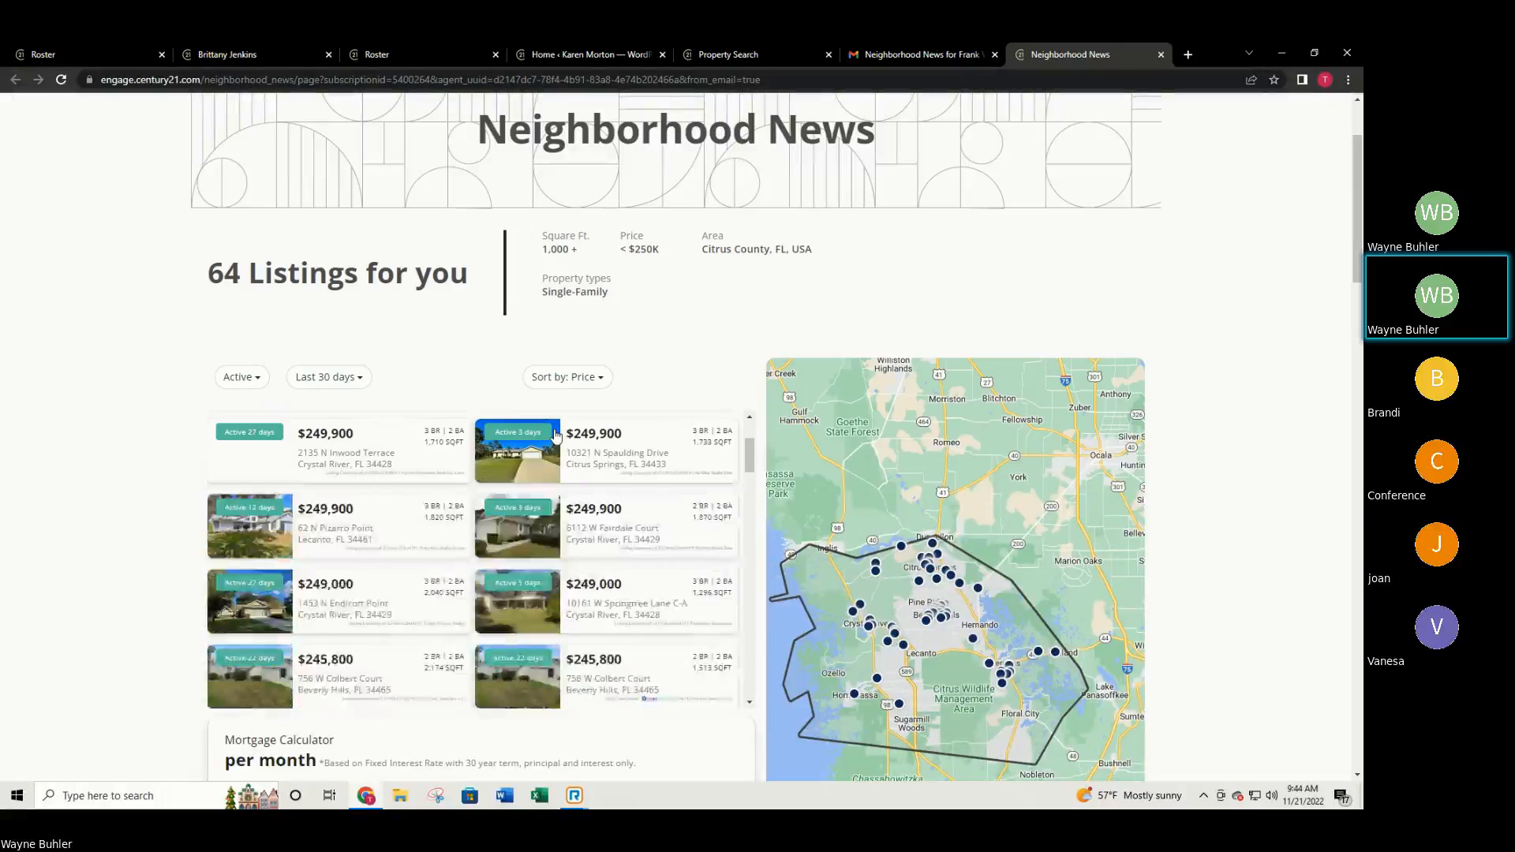
pyautogui.scroll(2, 480, 471)
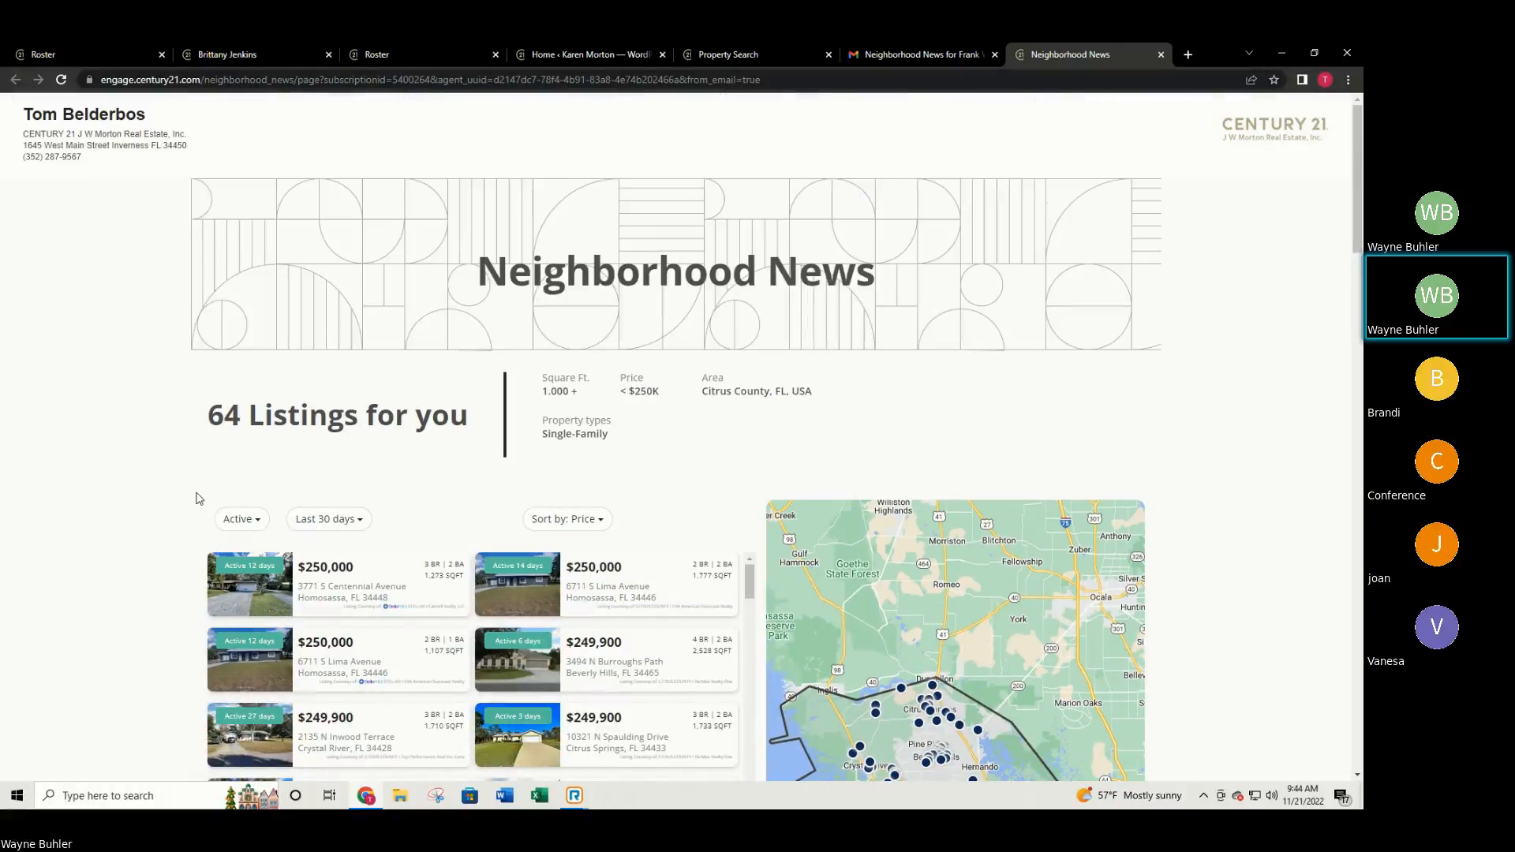
pyautogui.scroll(-3, 196, 507)
pyautogui.scroll(-5, 185, 581)
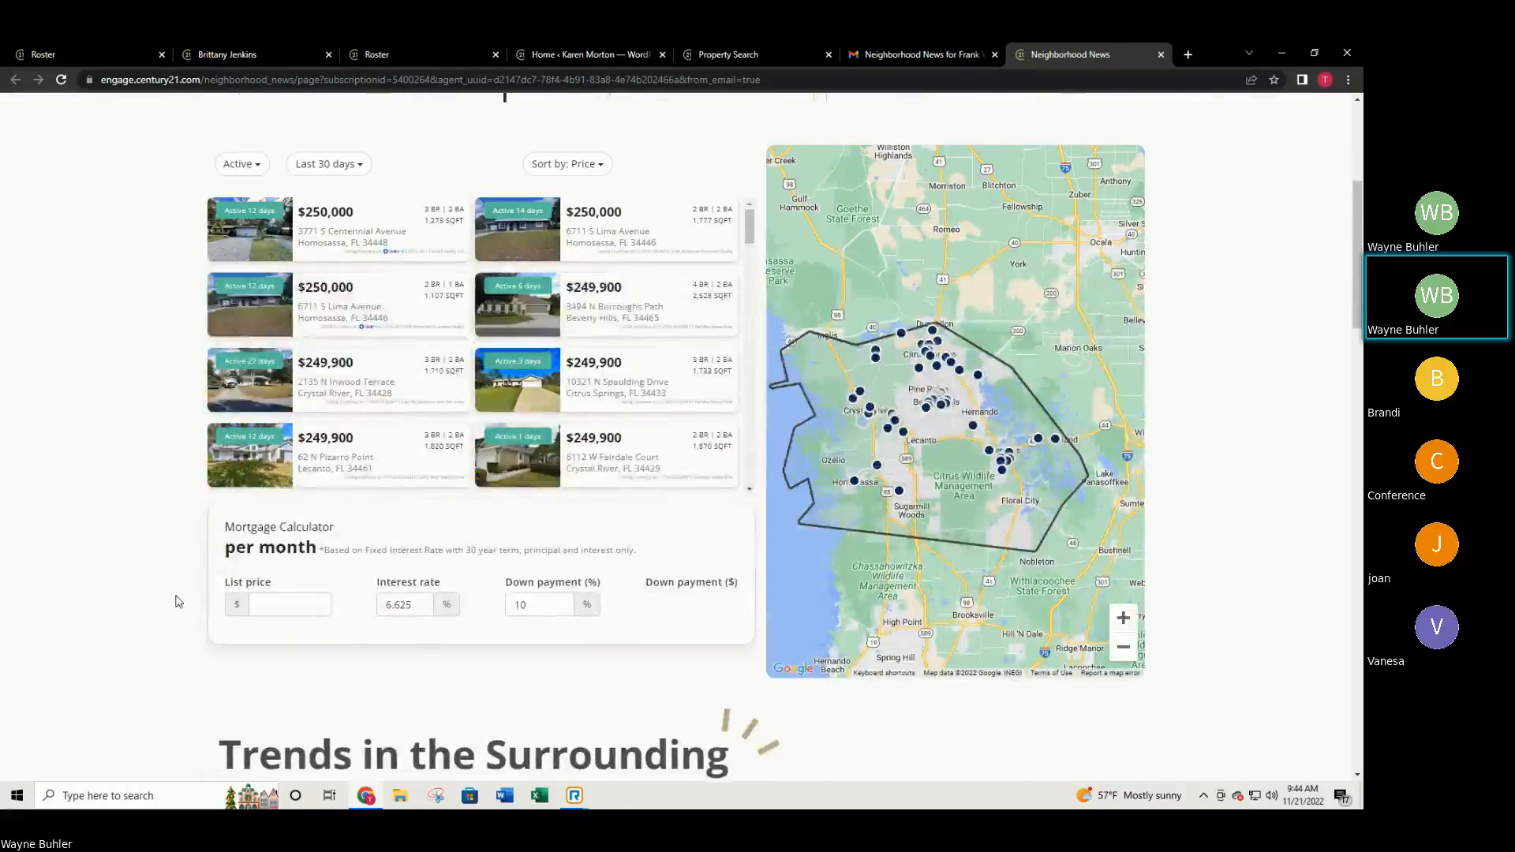
pyautogui.scroll(-6, 400, 551)
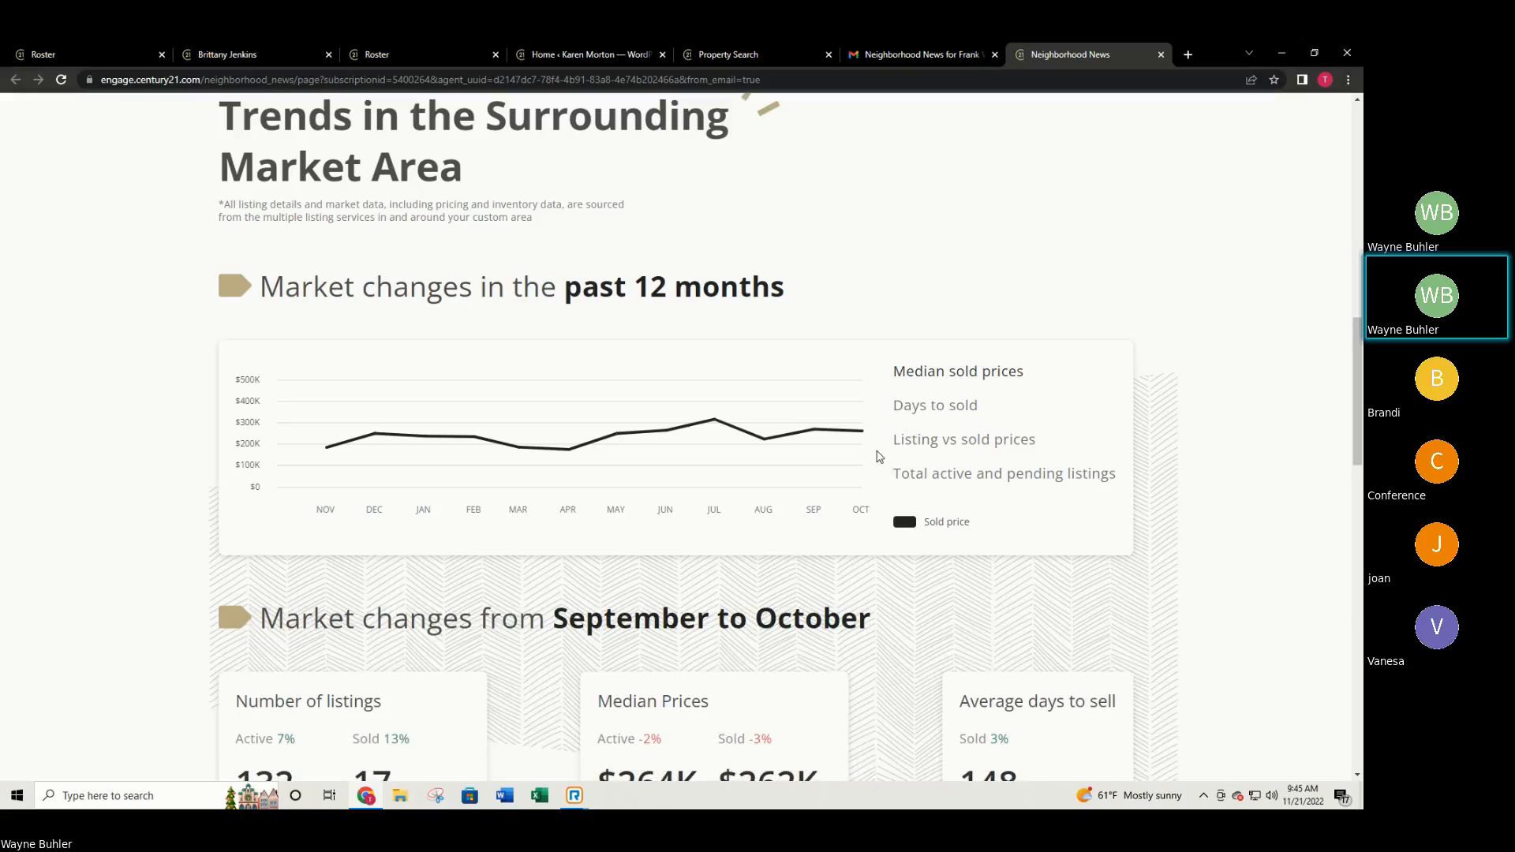
pyautogui.scroll(-1, 898, 508)
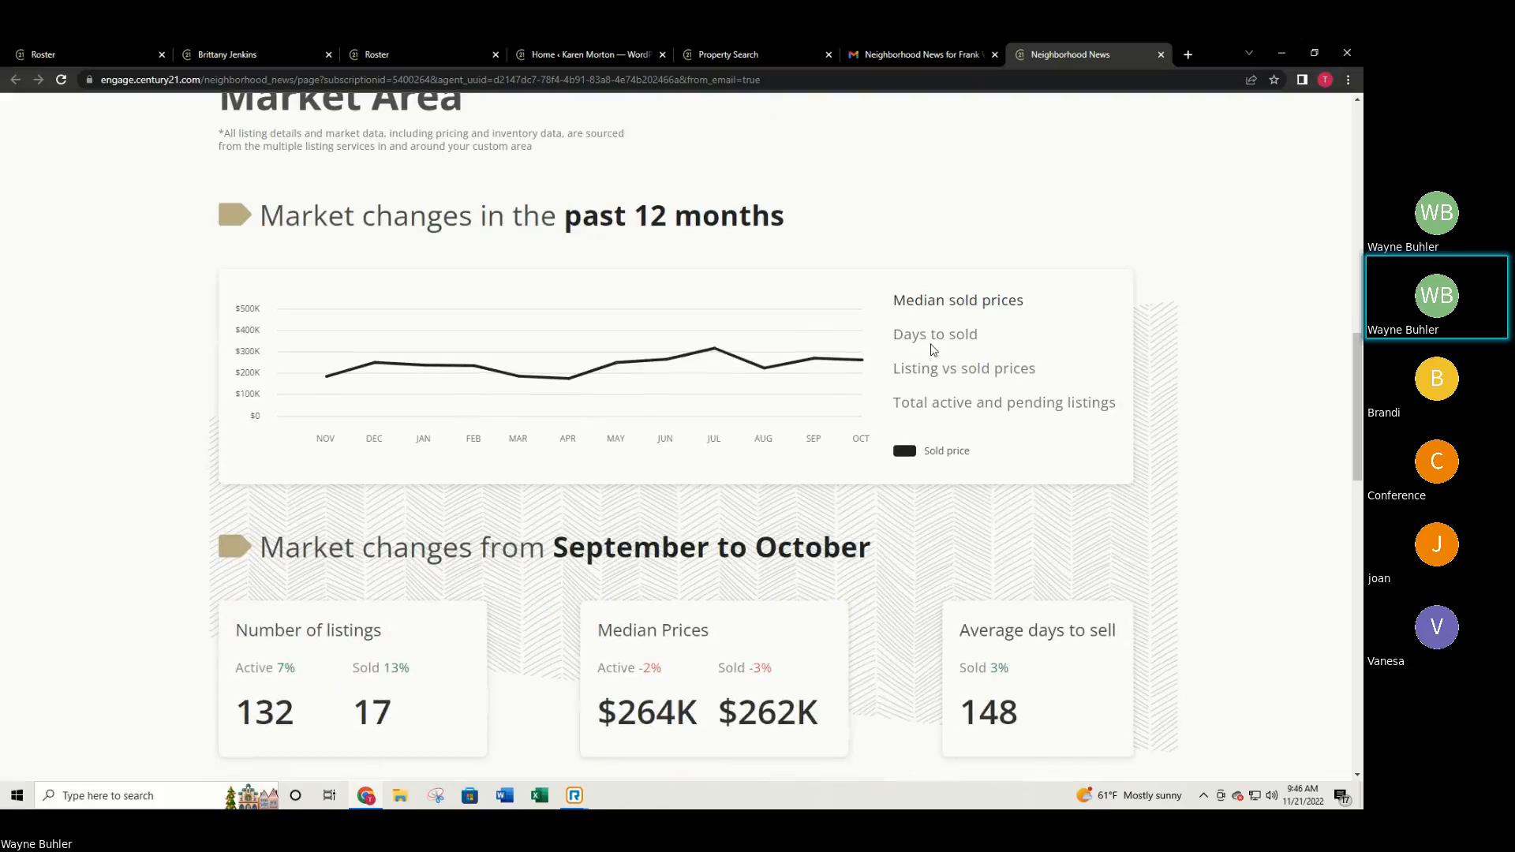
# Chart days to sold, then listing vs sold prices, then total active and pending listings.
pyautogui.click(933, 339)
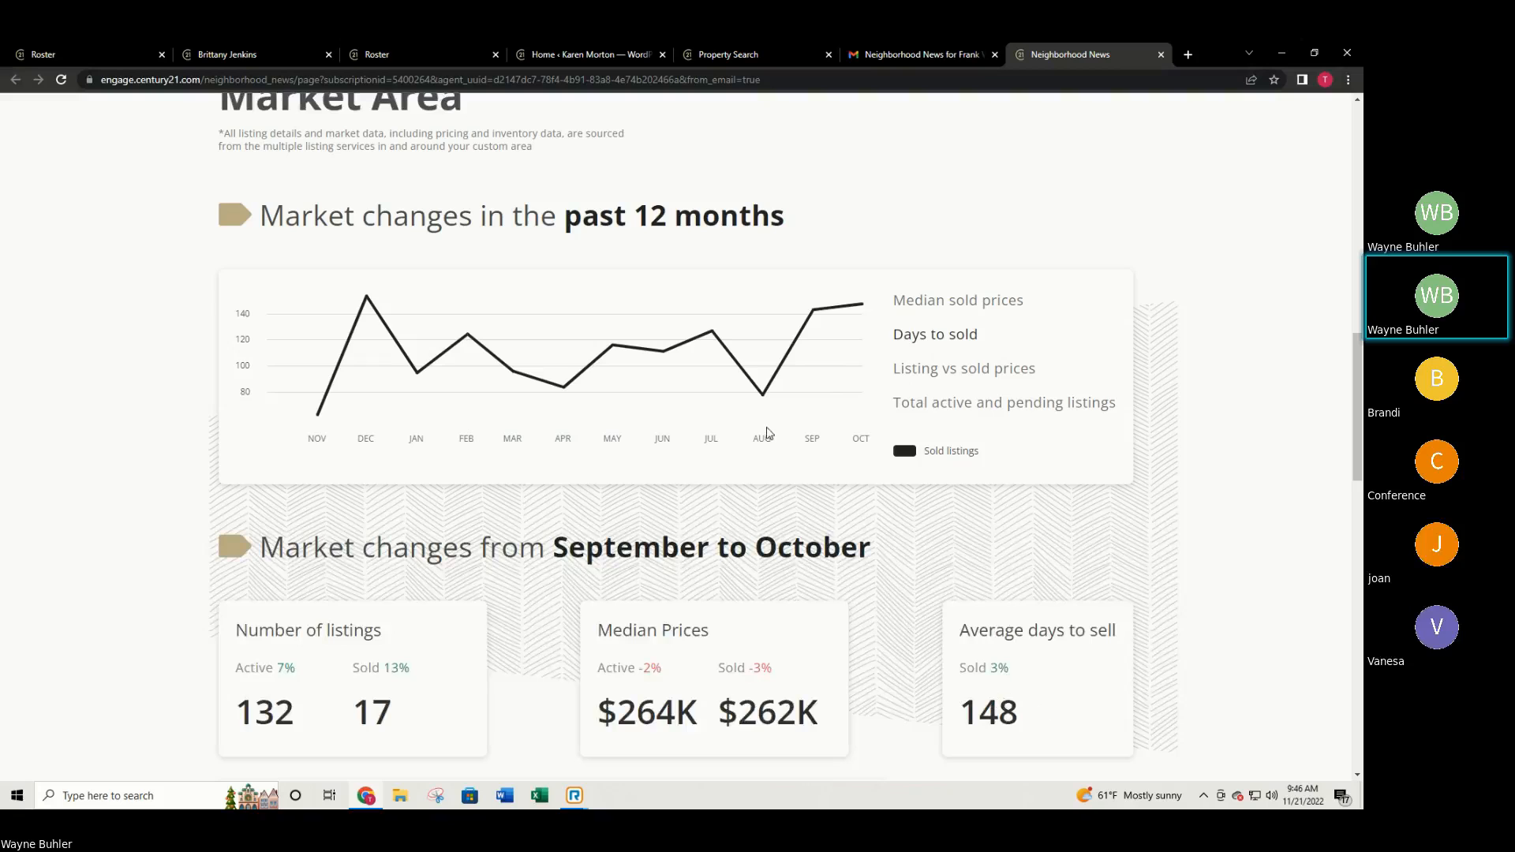
pyautogui.scroll(-4, 775, 452)
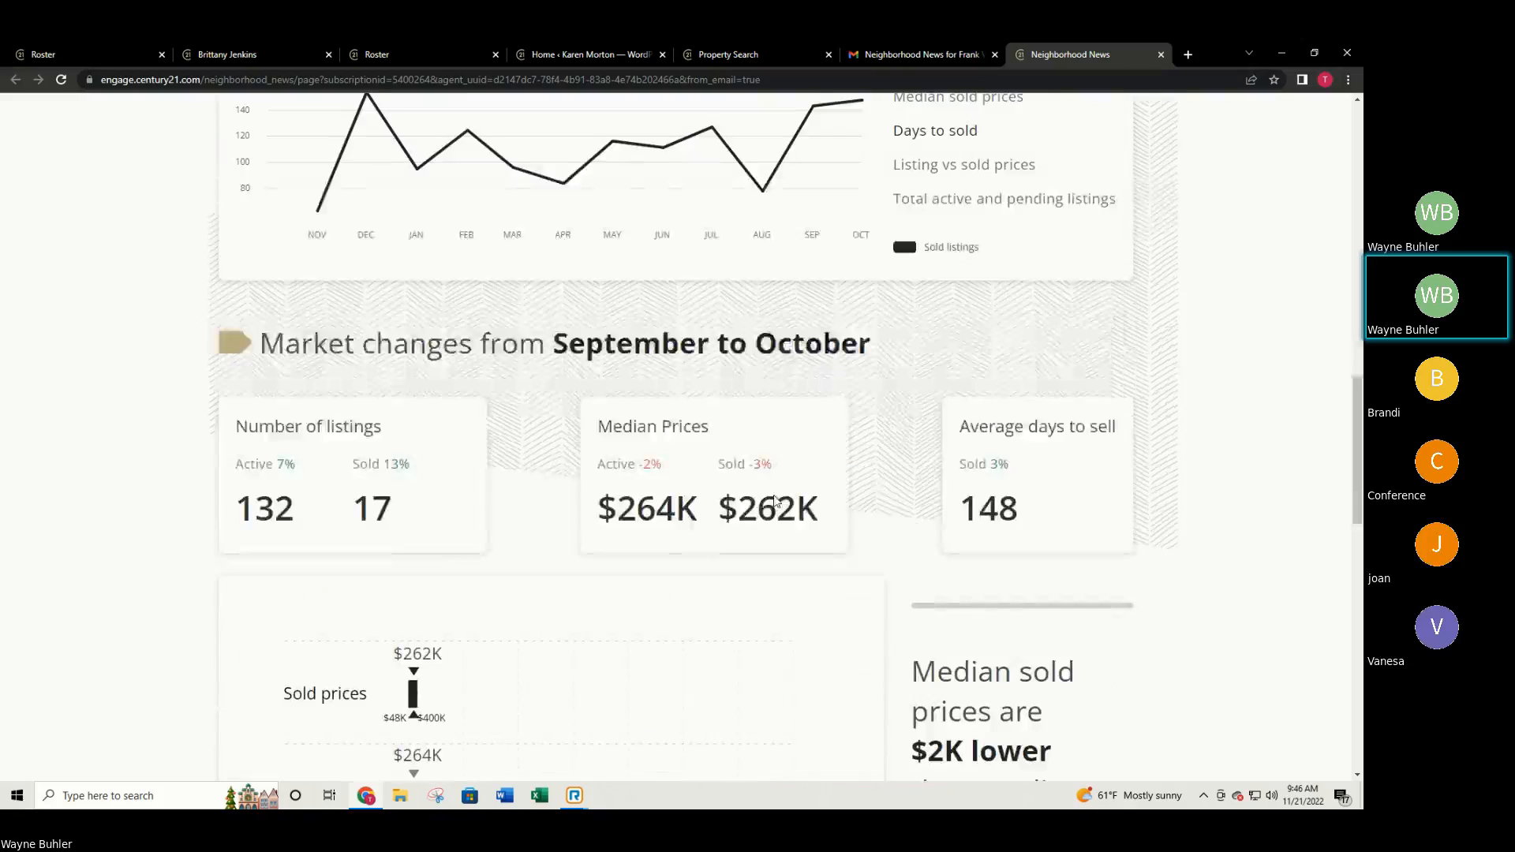
pyautogui.scroll(3, 828, 410)
pyautogui.click(908, 301)
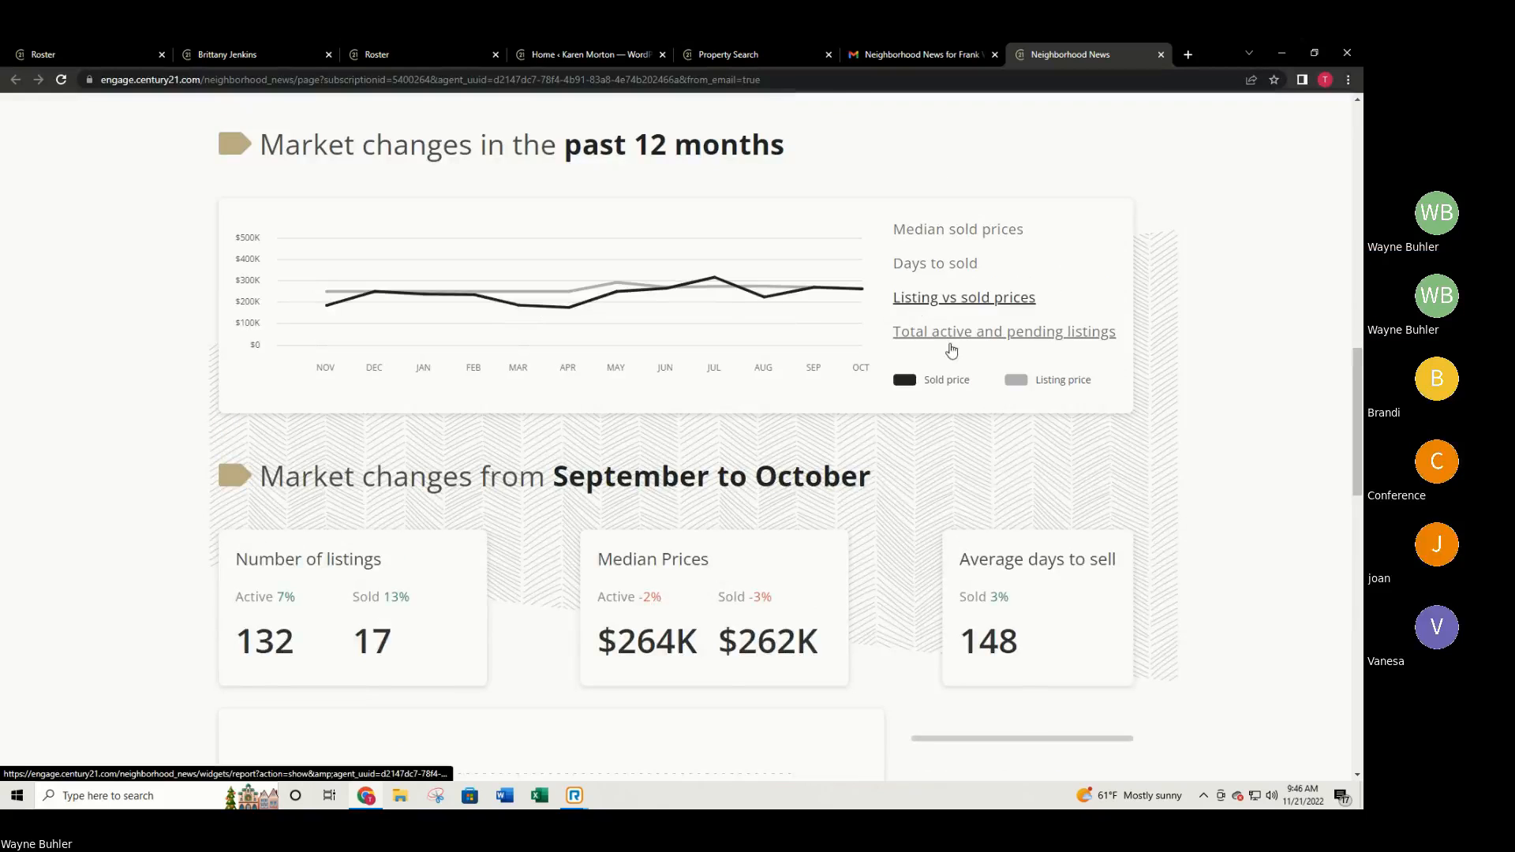
pyautogui.click(979, 344)
pyautogui.scroll(-5, 1061, 370)
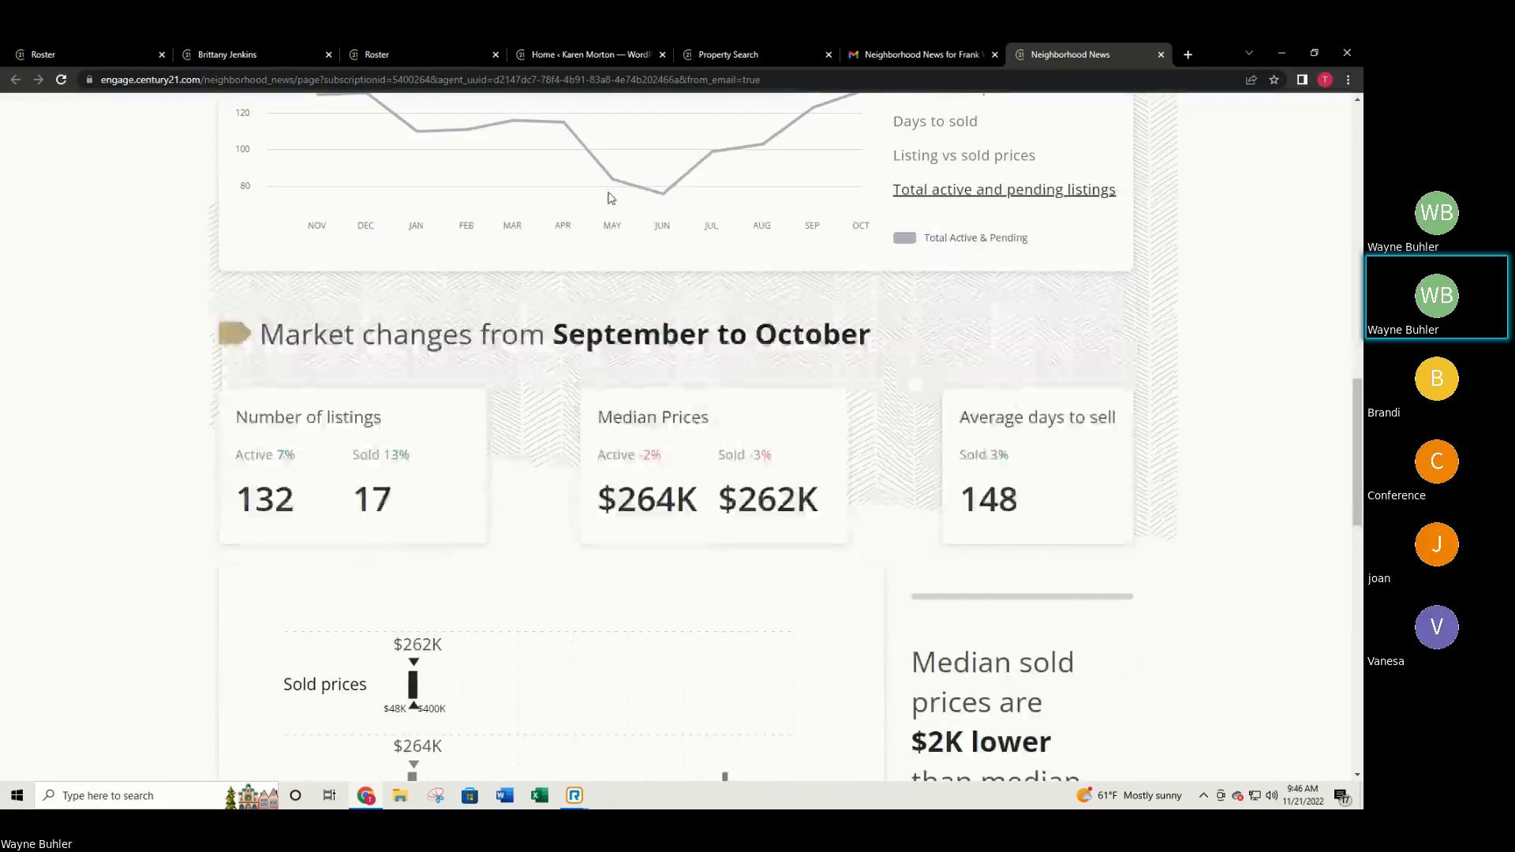
pyautogui.scroll(-8, 882, 412)
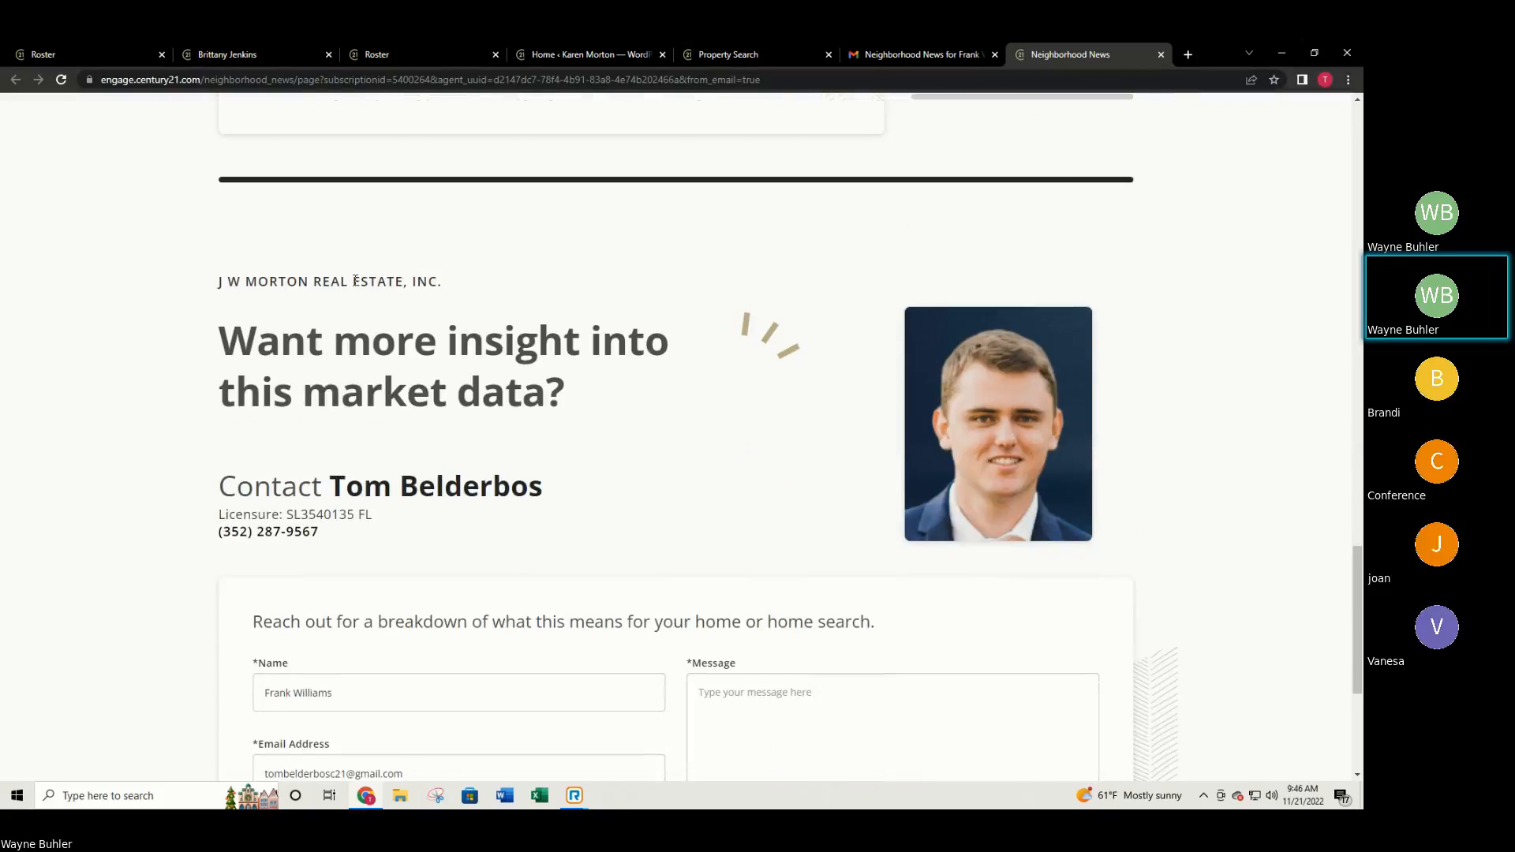
pyautogui.scroll(-4, 625, 402)
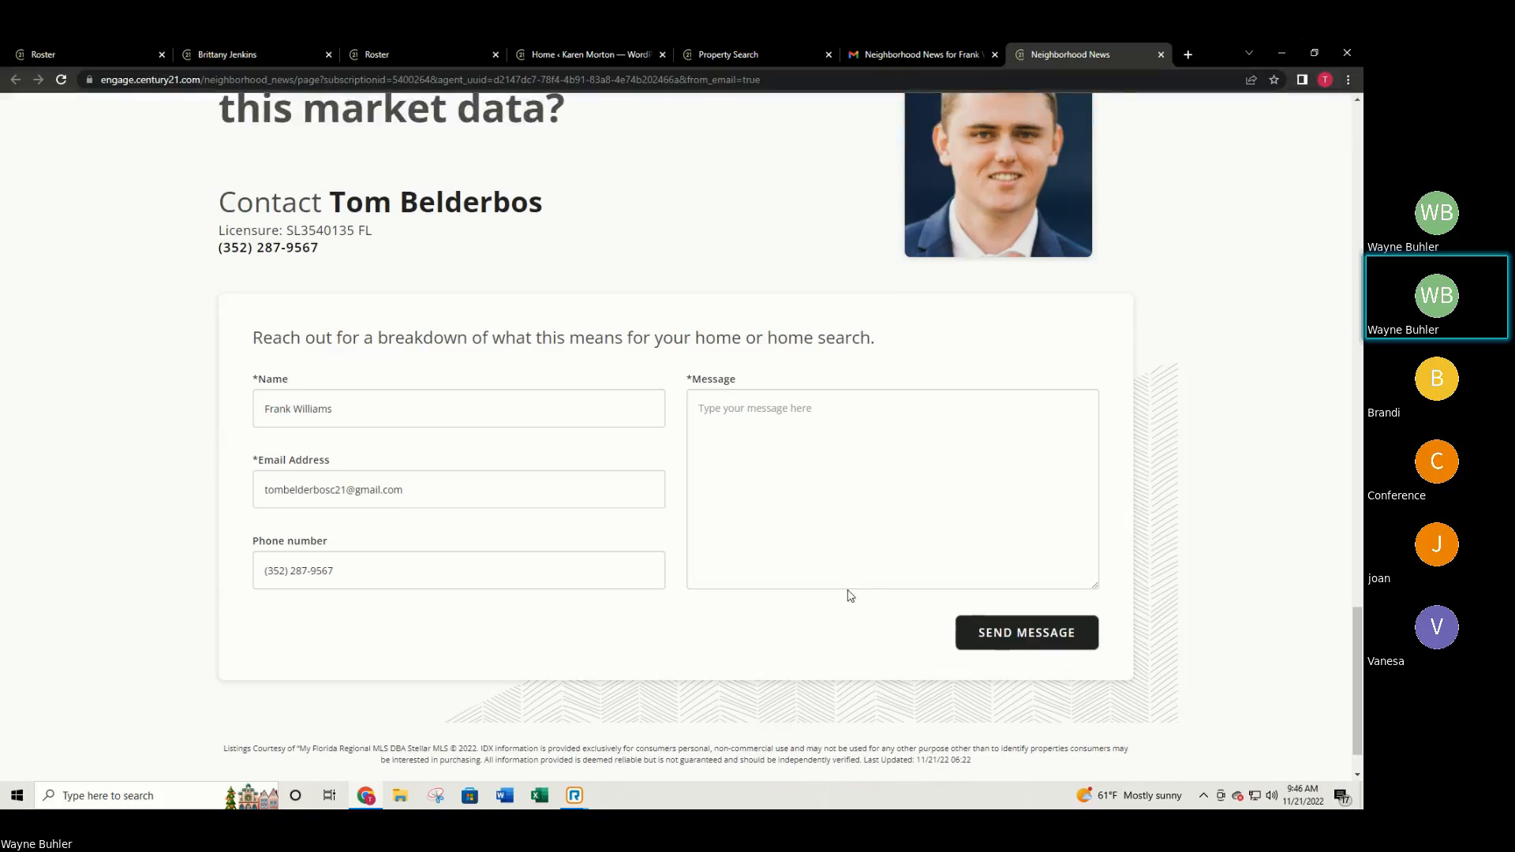
pyautogui.scroll(12, 842, 587)
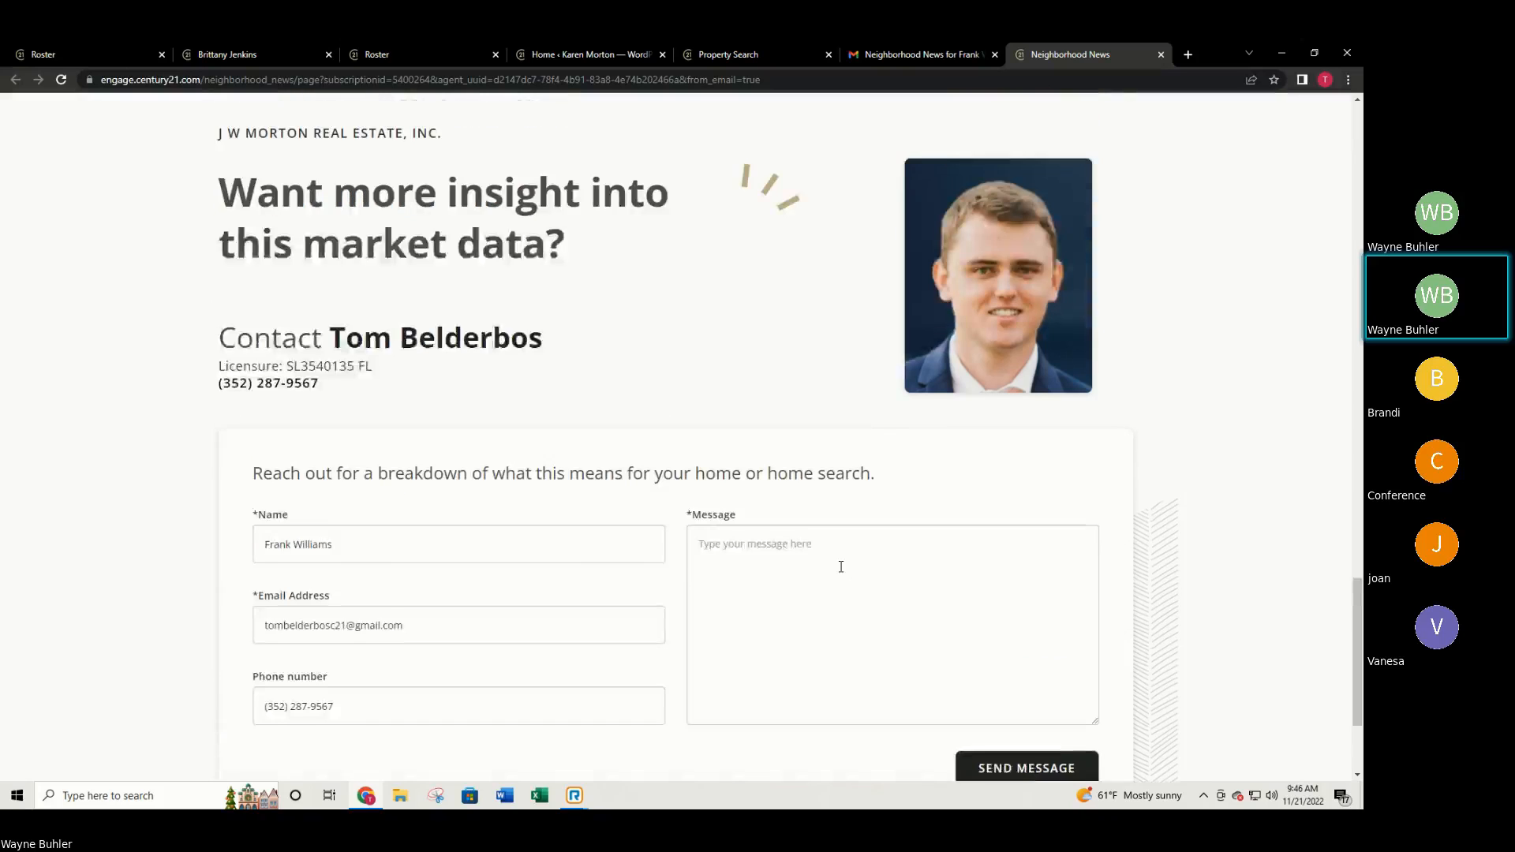
pyautogui.scroll(10, 831, 292)
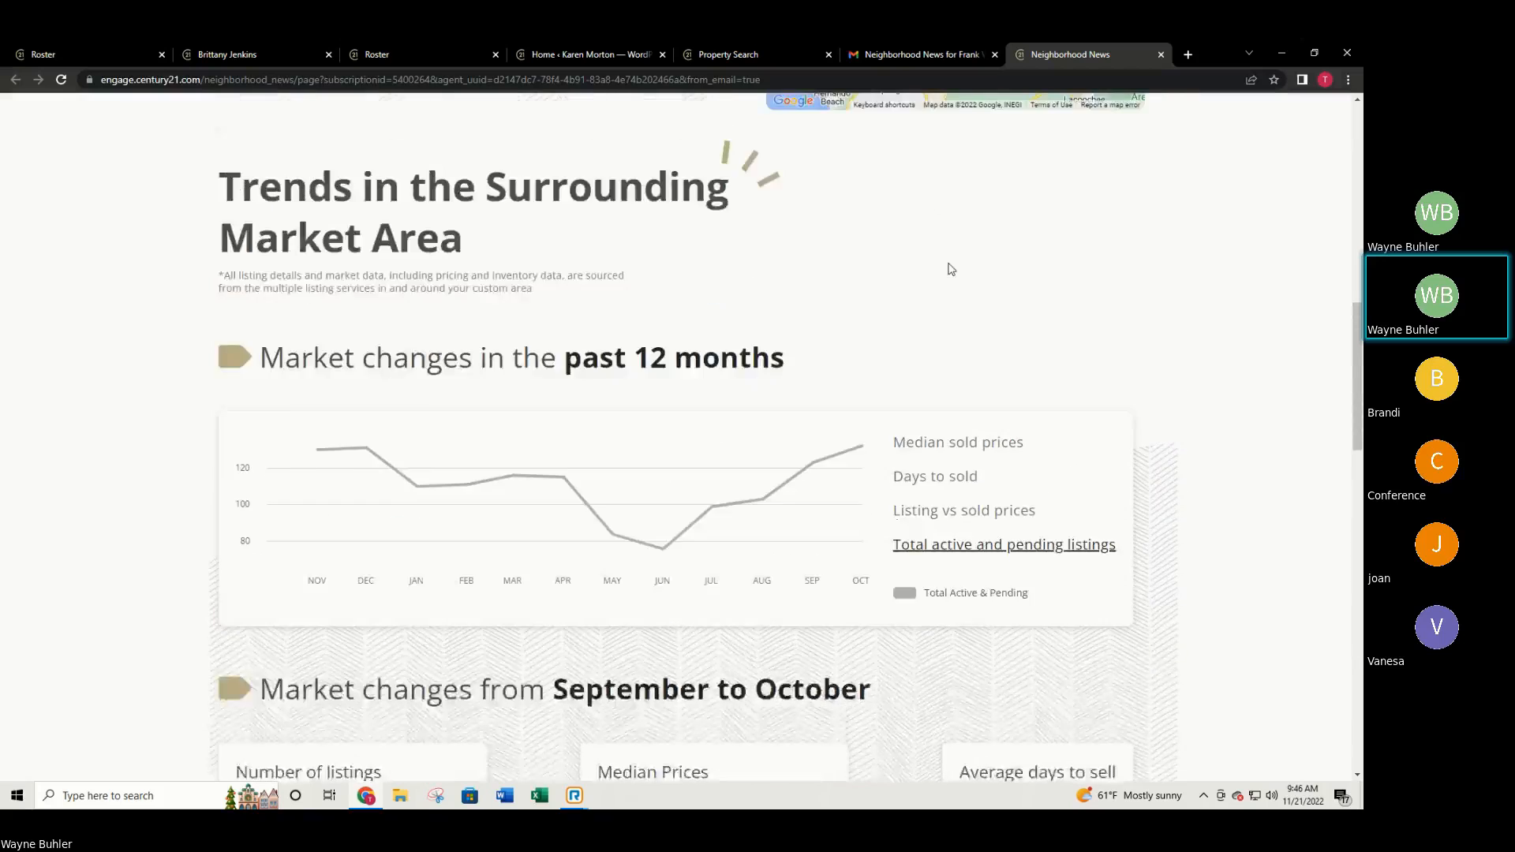
pyautogui.scroll(1, 984, 248)
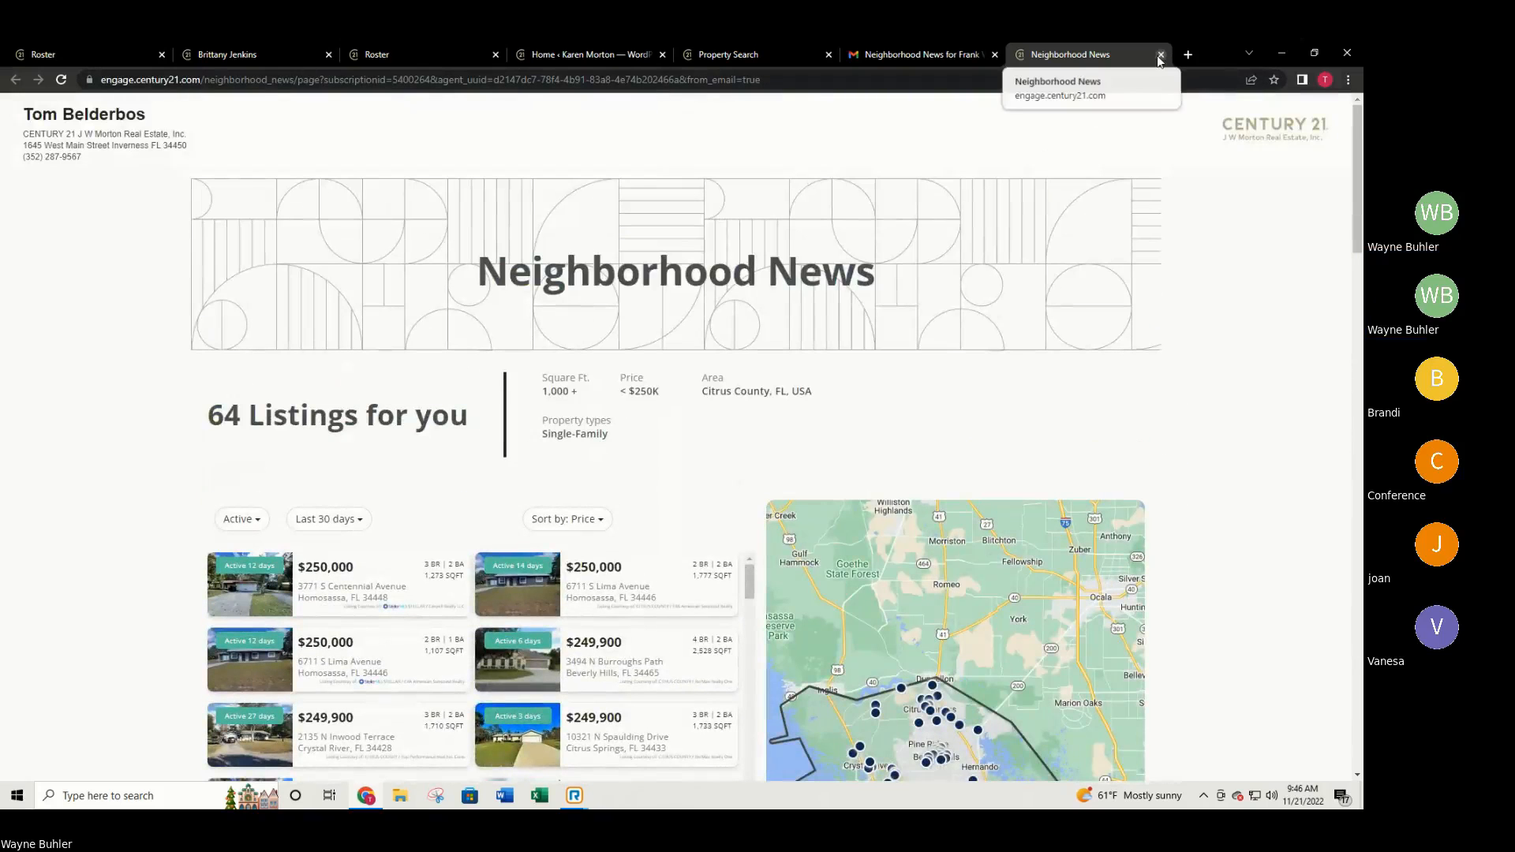
# Close the report tab and scroll through the October 2022 Neighborhood News email.
pyautogui.click(1161, 54)
pyautogui.scroll(-5, 1136, 387)
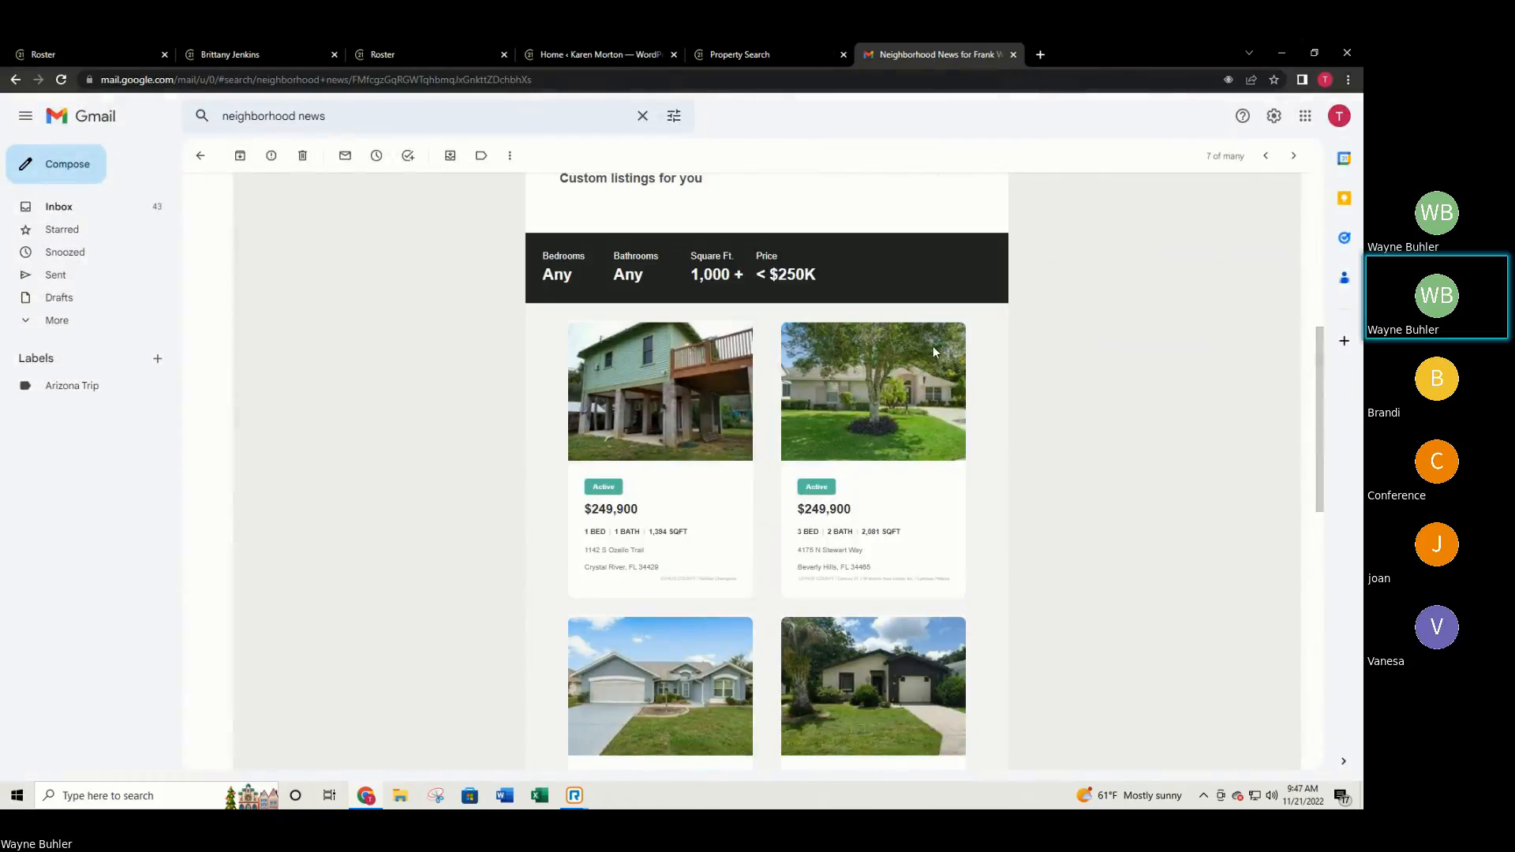
pyautogui.scroll(-6, 772, 444)
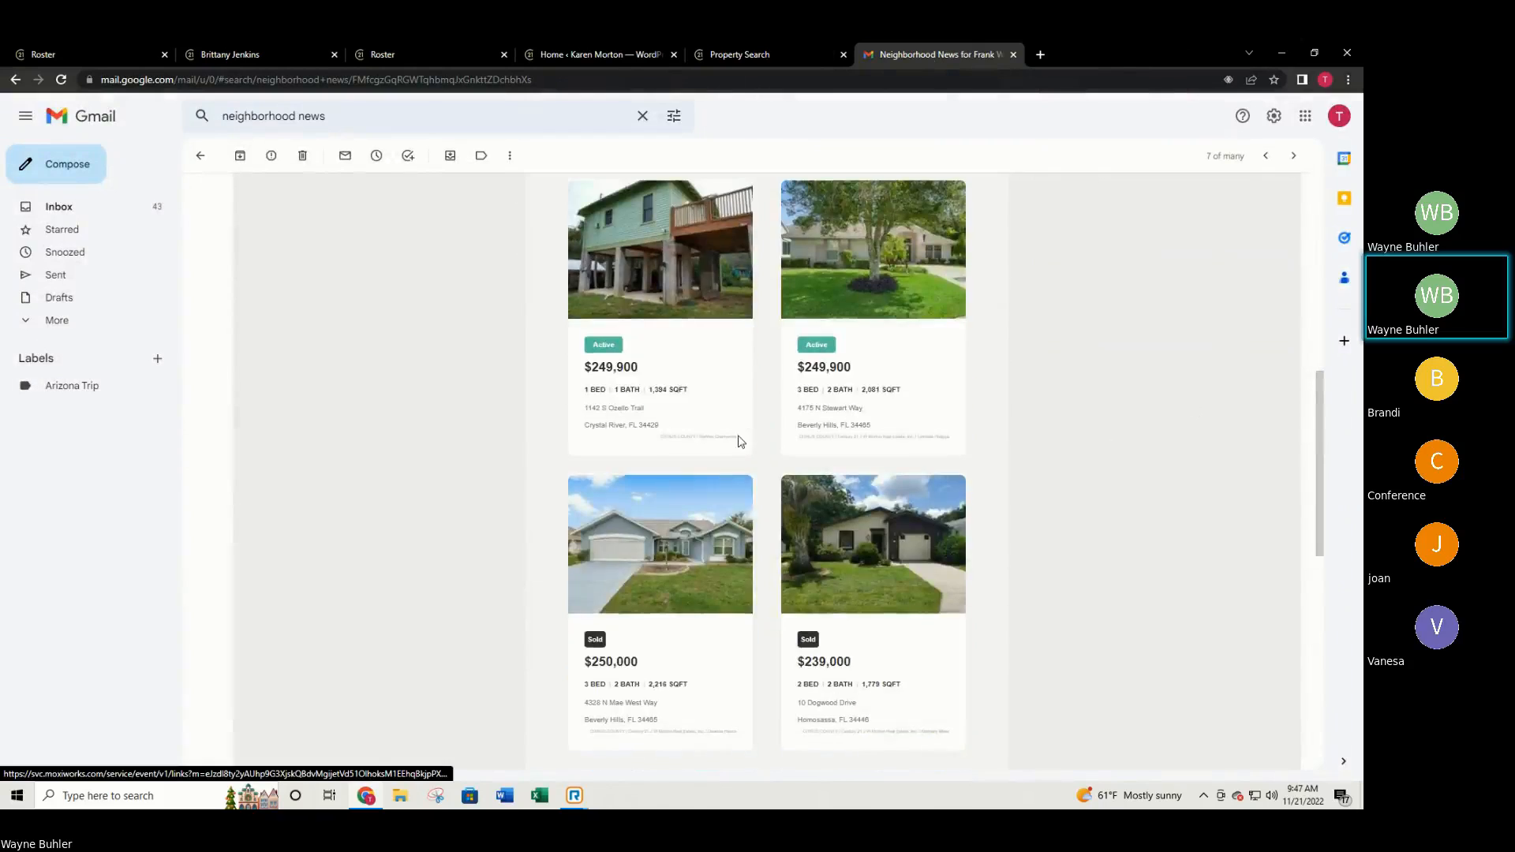
pyautogui.scroll(-4, 694, 450)
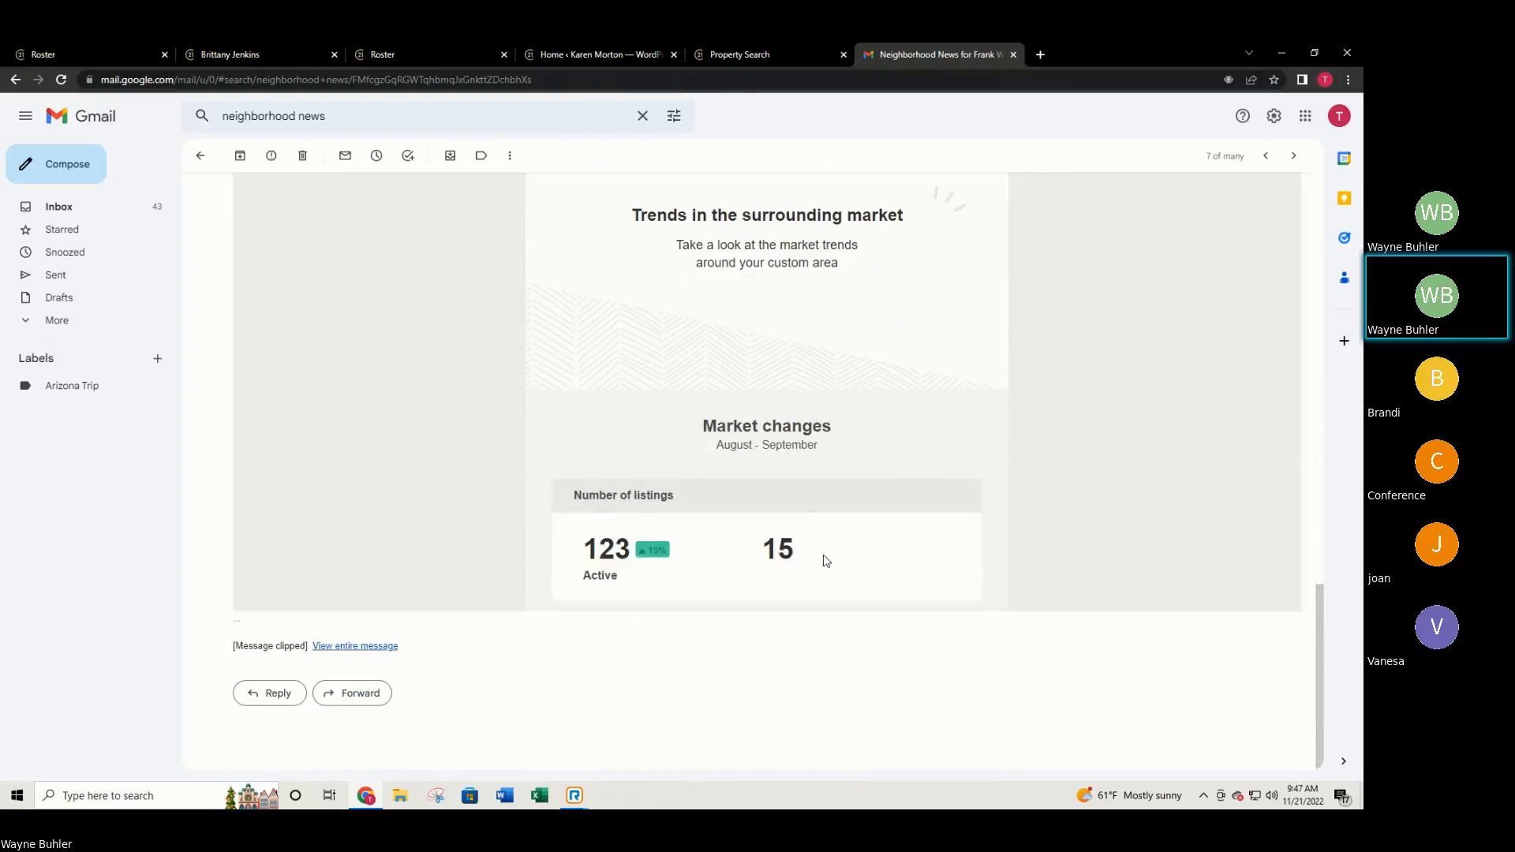
pyautogui.scroll(5, 821, 560)
pyautogui.scroll(12, 813, 545)
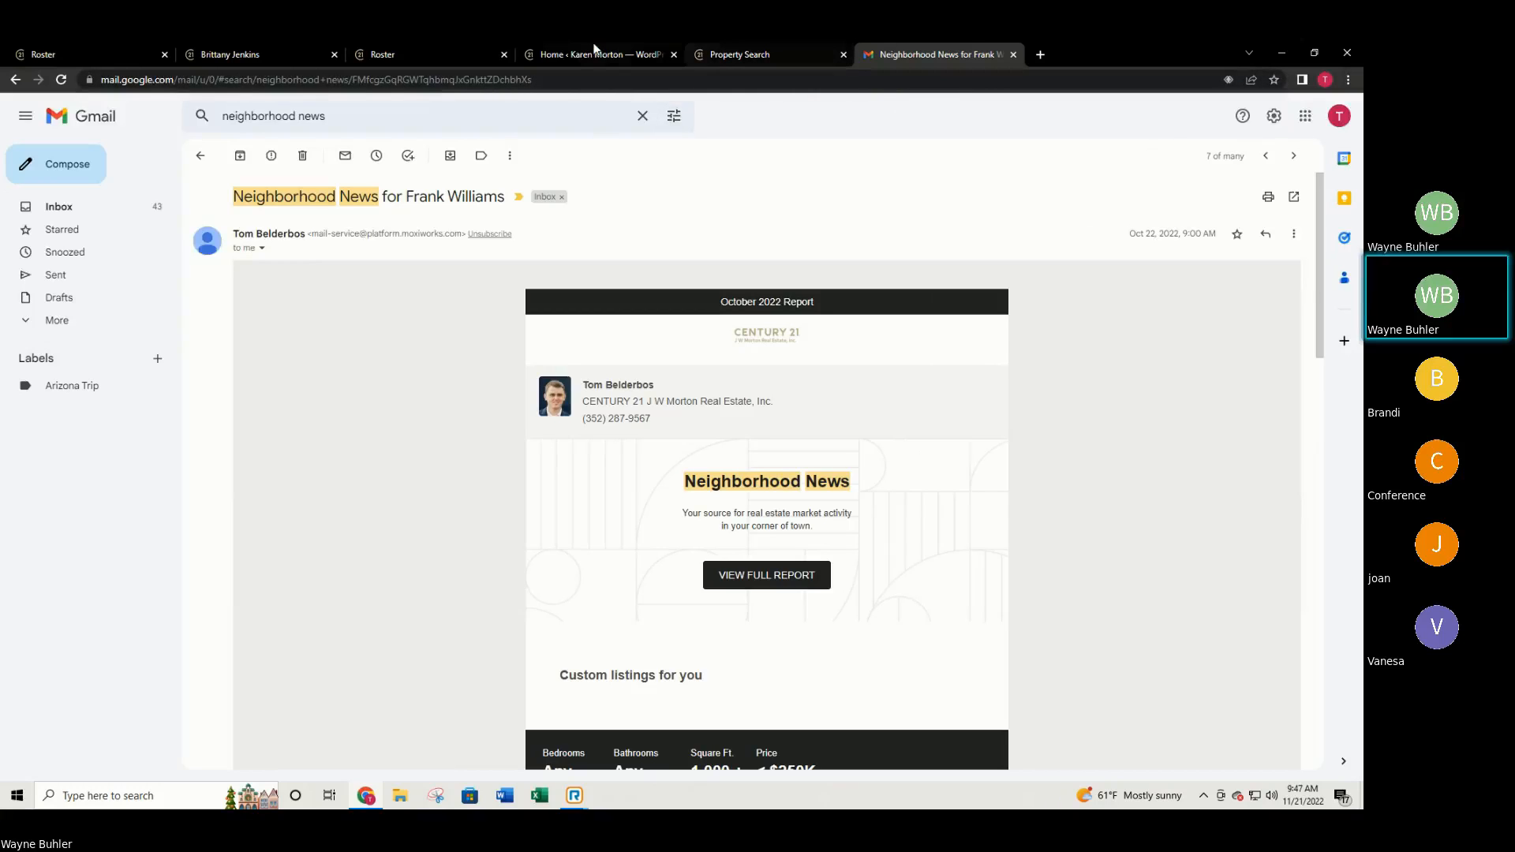
# From the agent site's Property Search page, open About Me > My Bio.
pyautogui.click(347, 50)
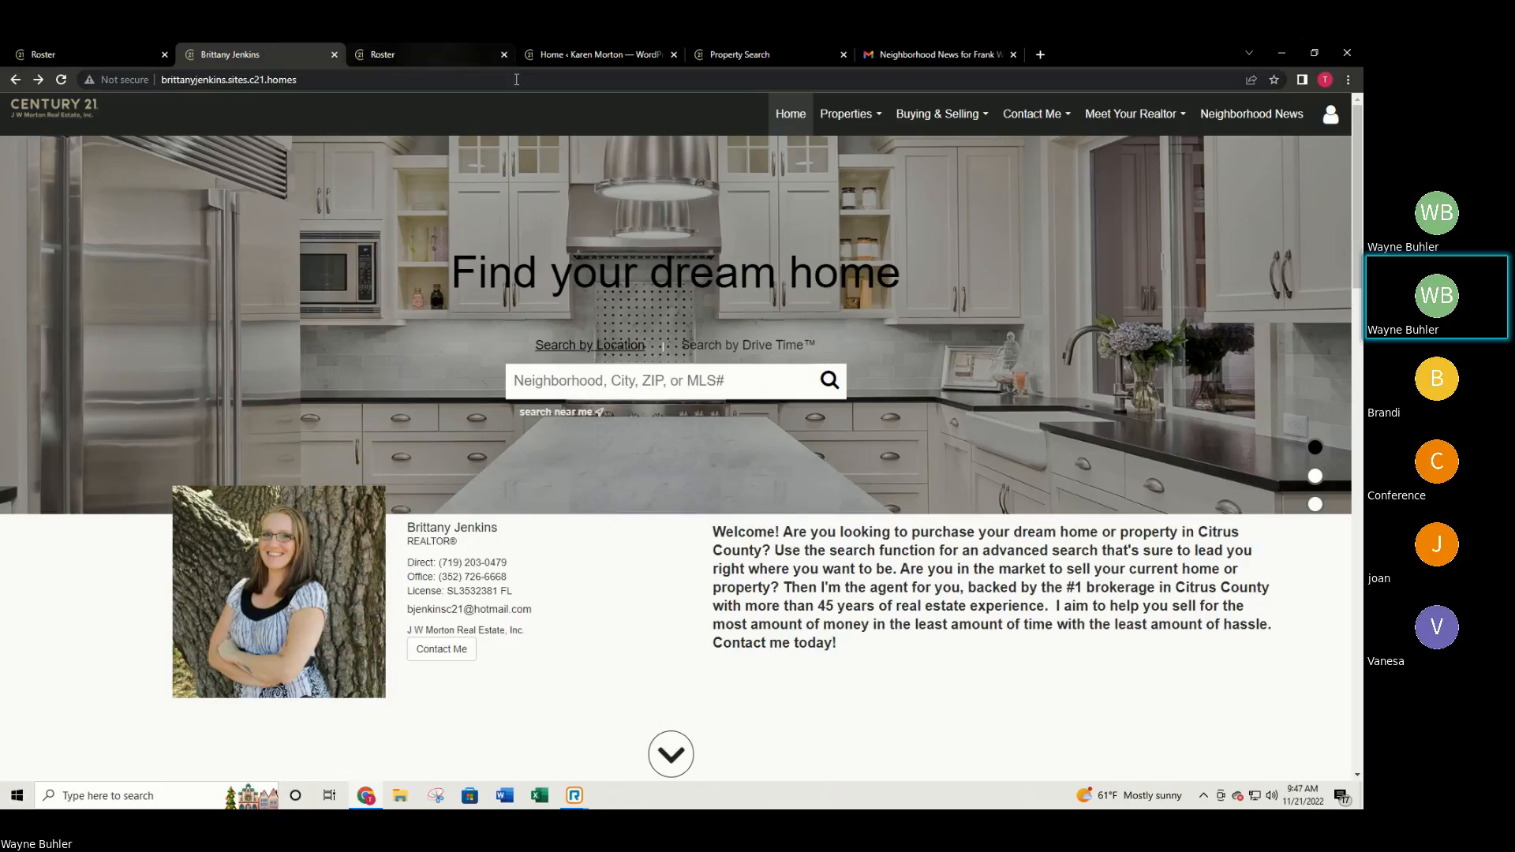
pyautogui.click(589, 57)
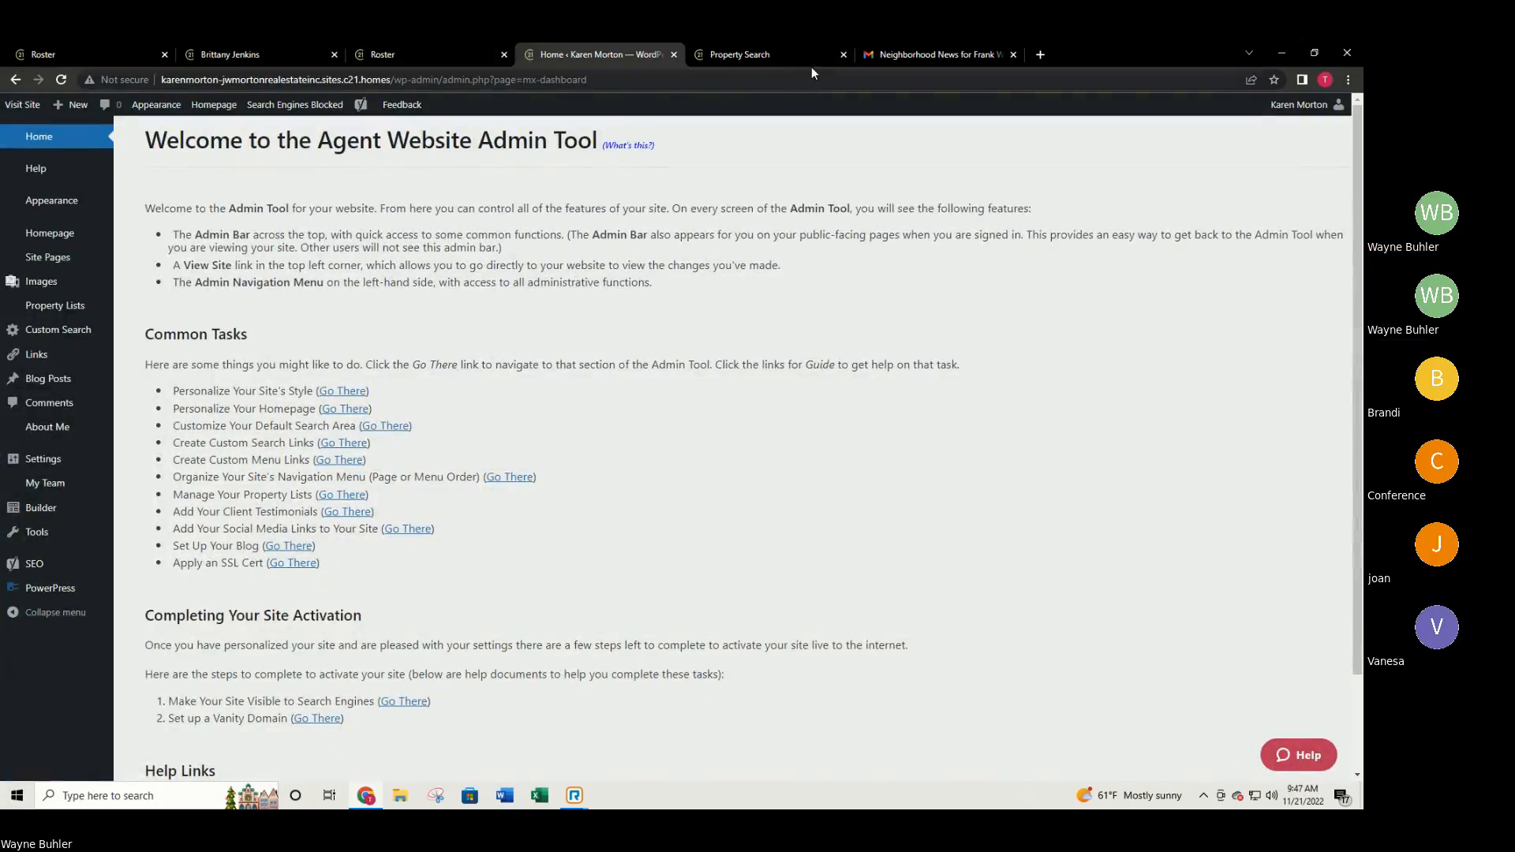
pyautogui.click(759, 53)
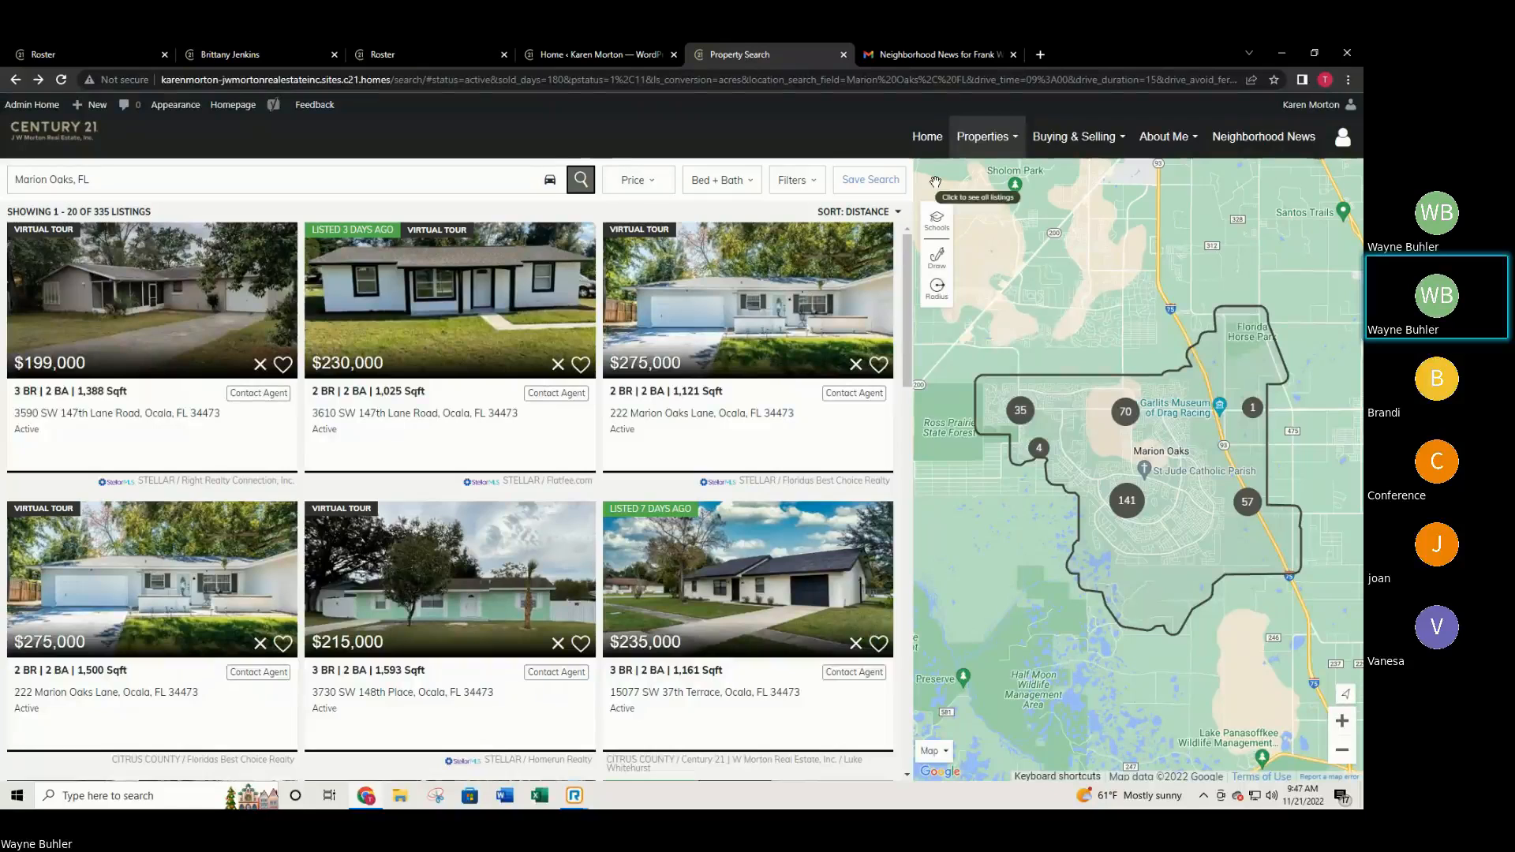
pyautogui.click(1033, 140)
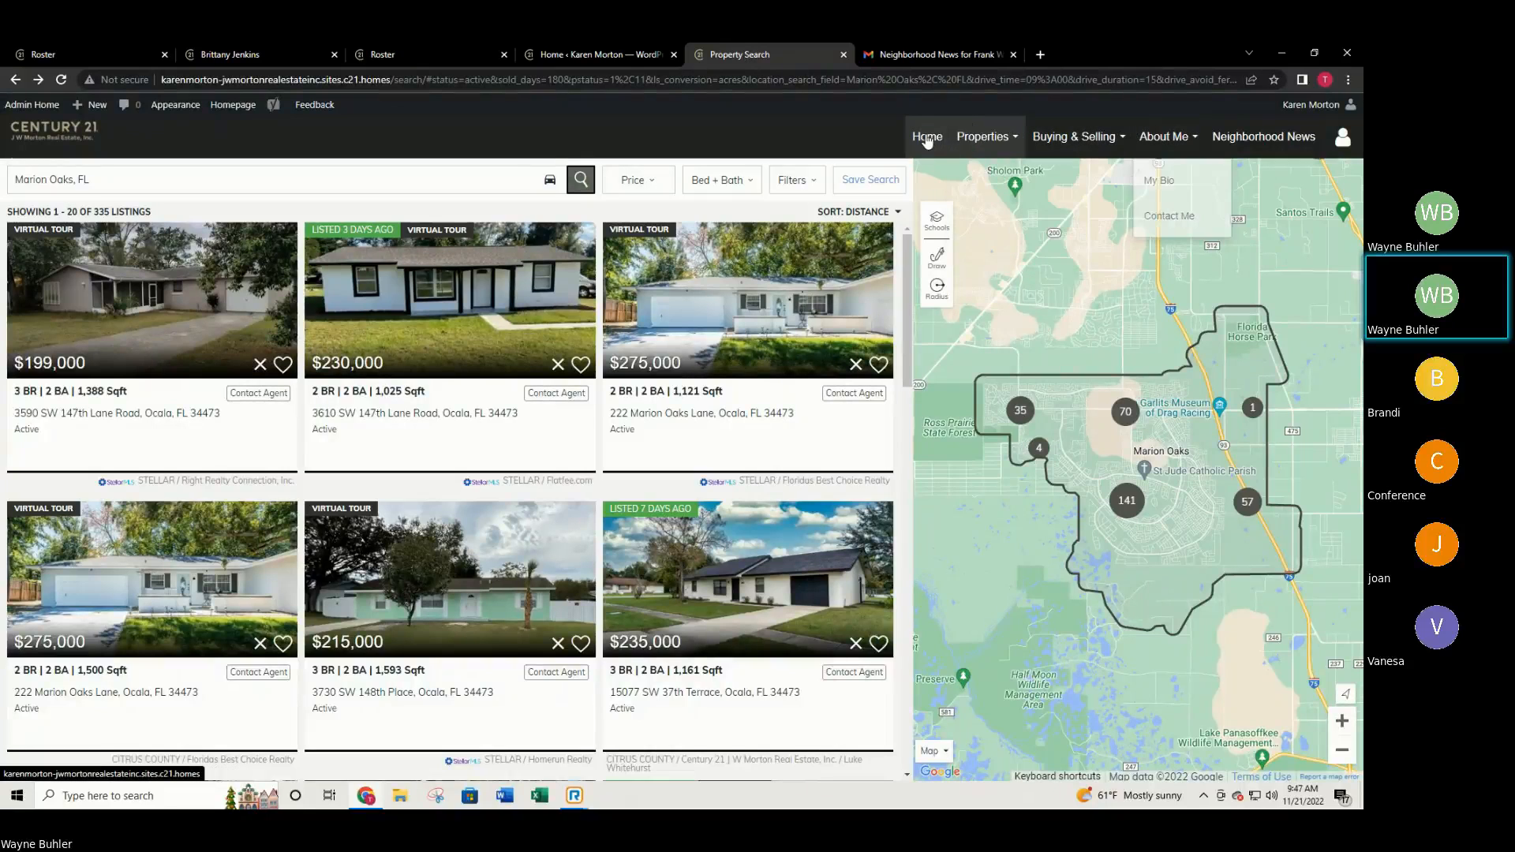
pyautogui.moveTo(1183, 140)
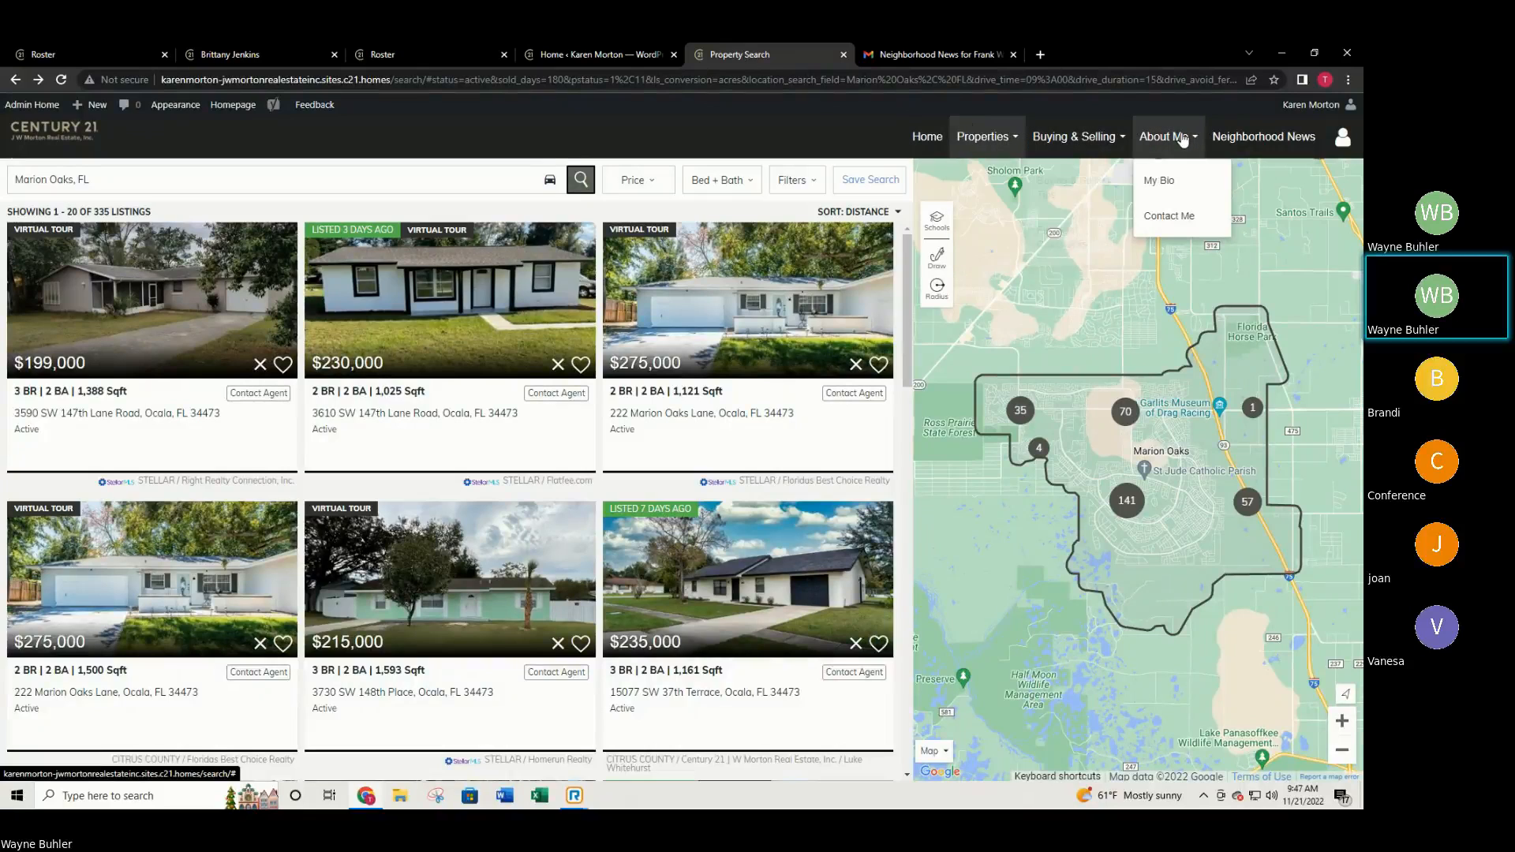
pyautogui.click(1176, 183)
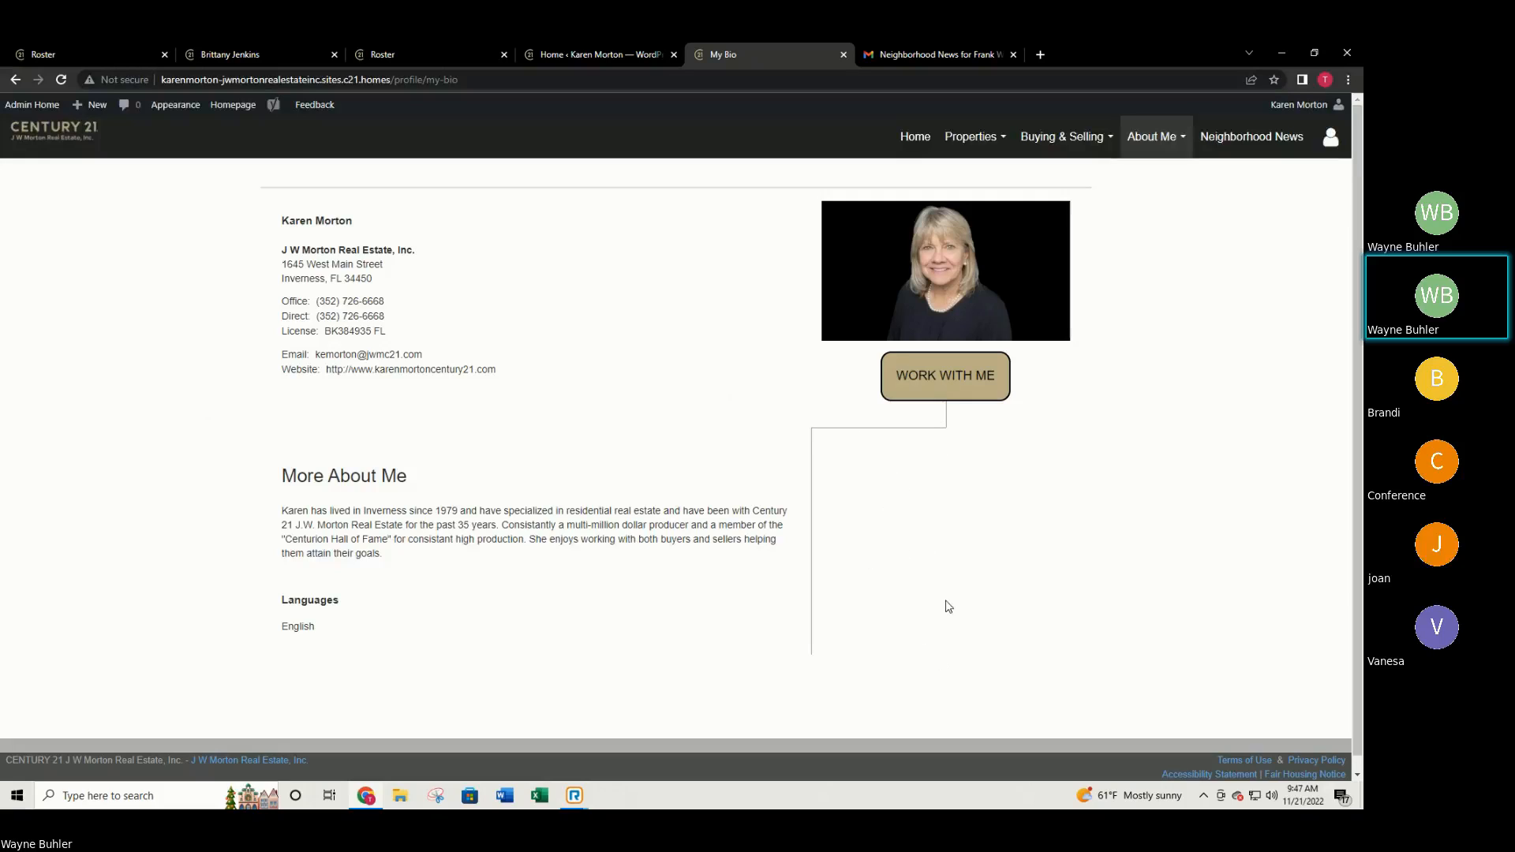
# Open Site Pages > All Pages in the website admin dashboard.
pyautogui.click(556, 51)
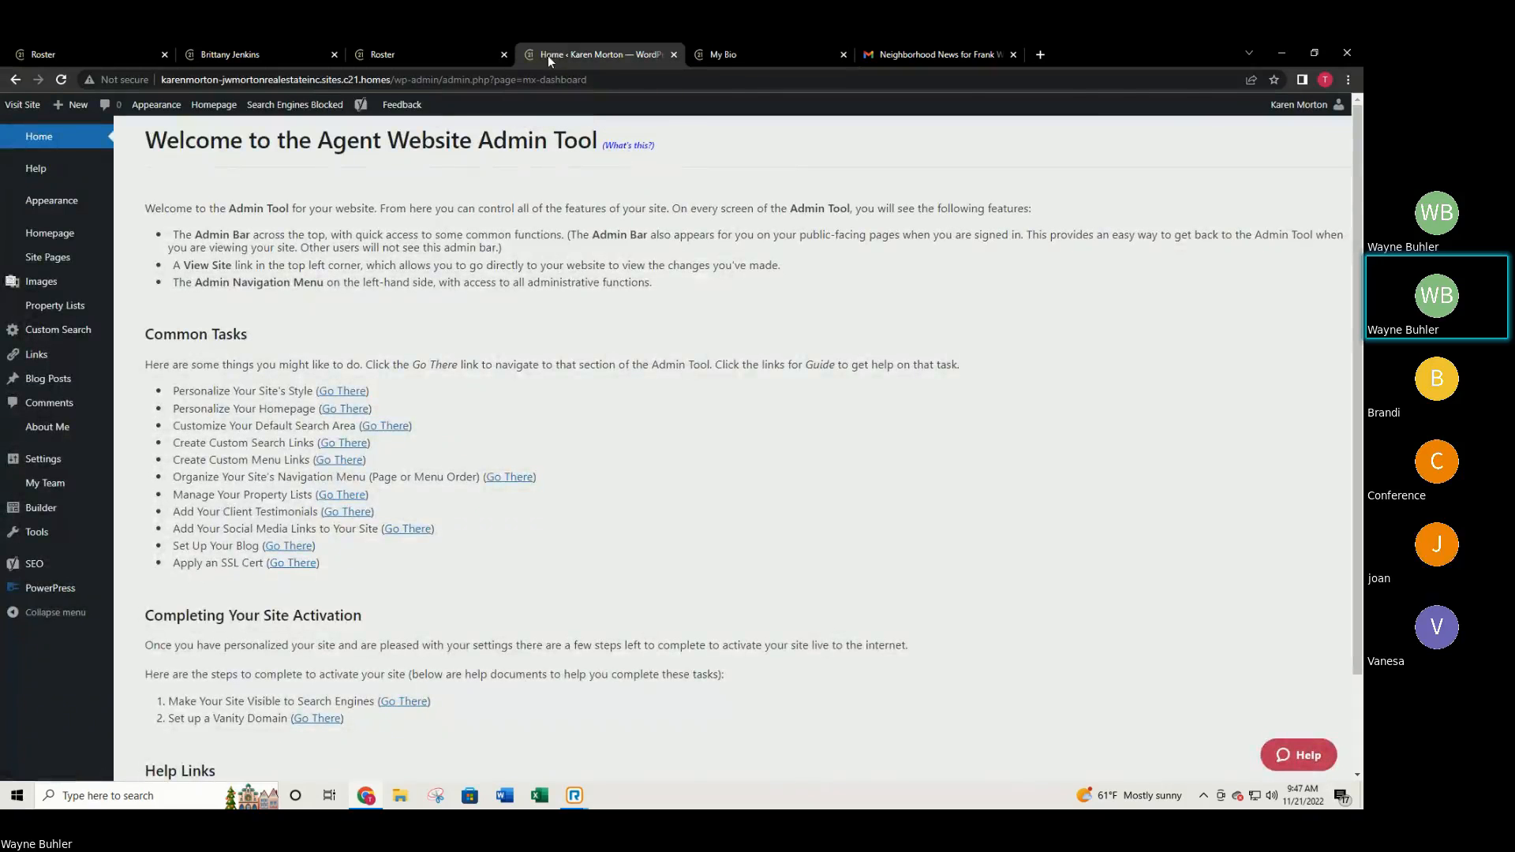
pyautogui.moveTo(58, 265)
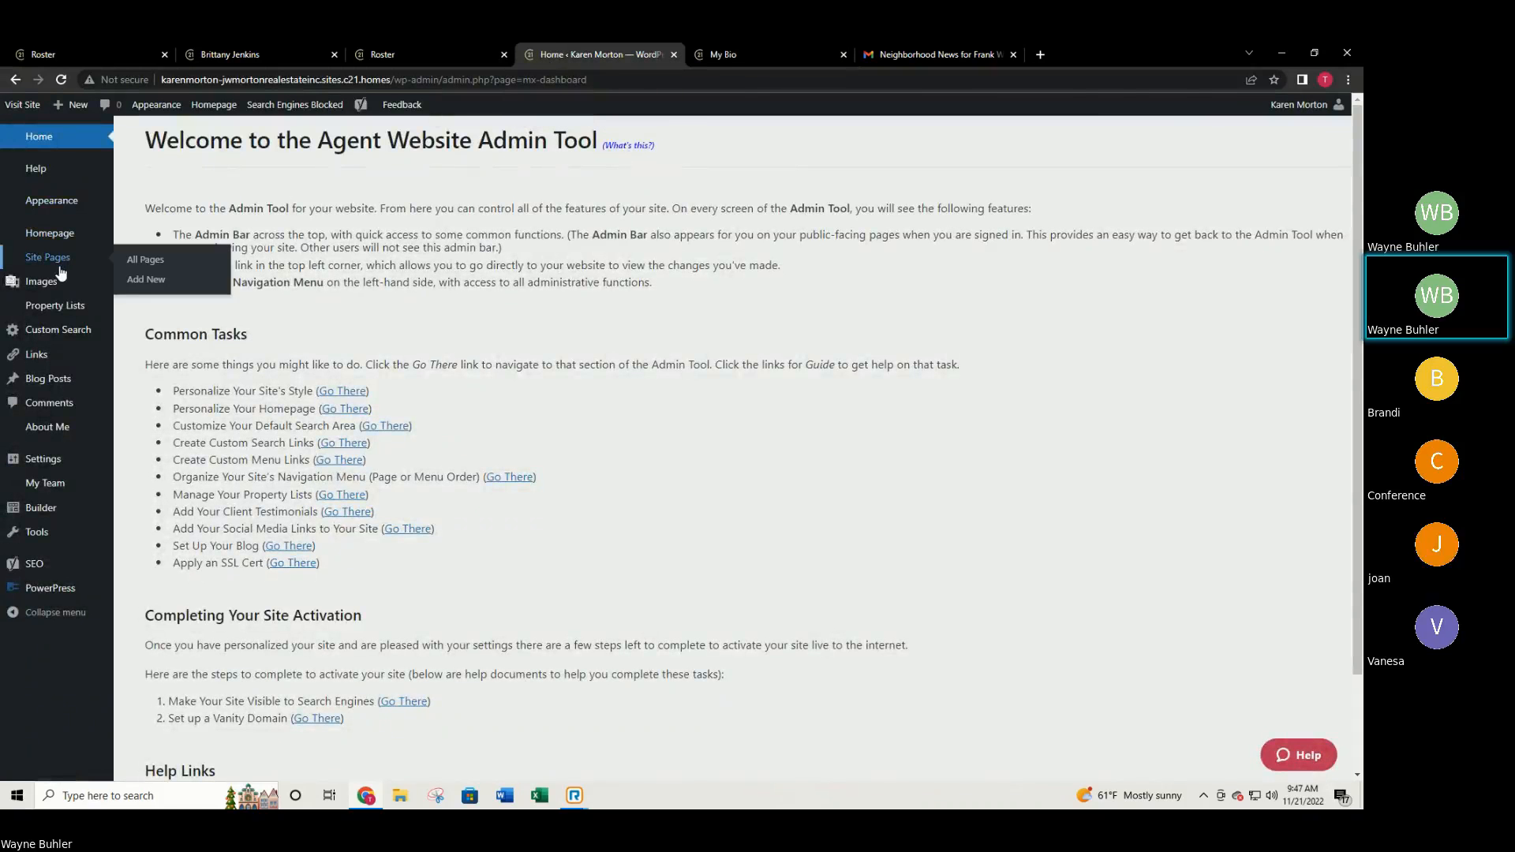
pyautogui.click(57, 268)
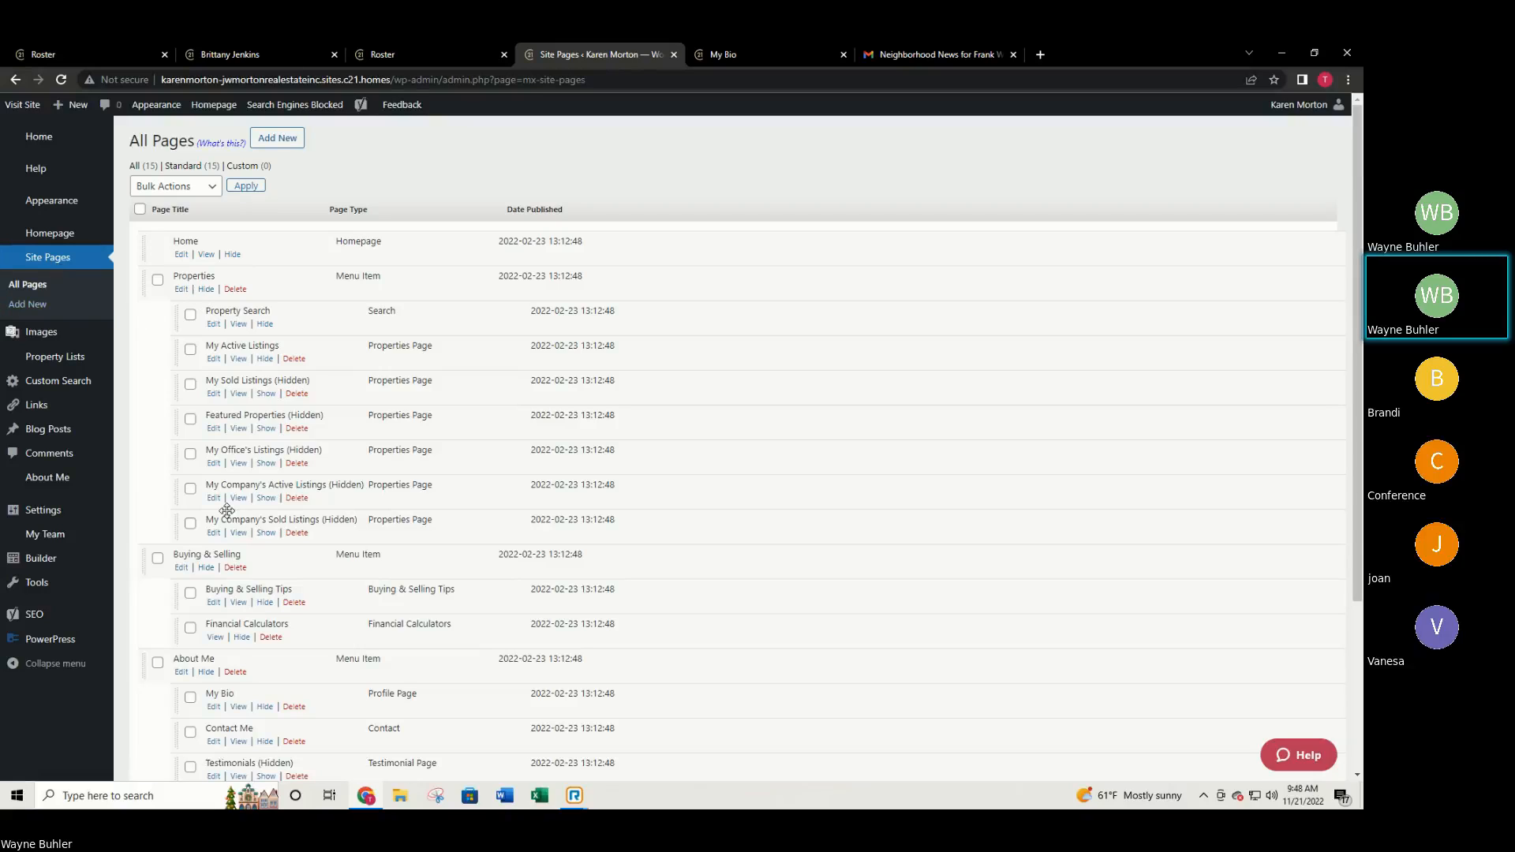
pyautogui.scroll(-1, 193, 647)
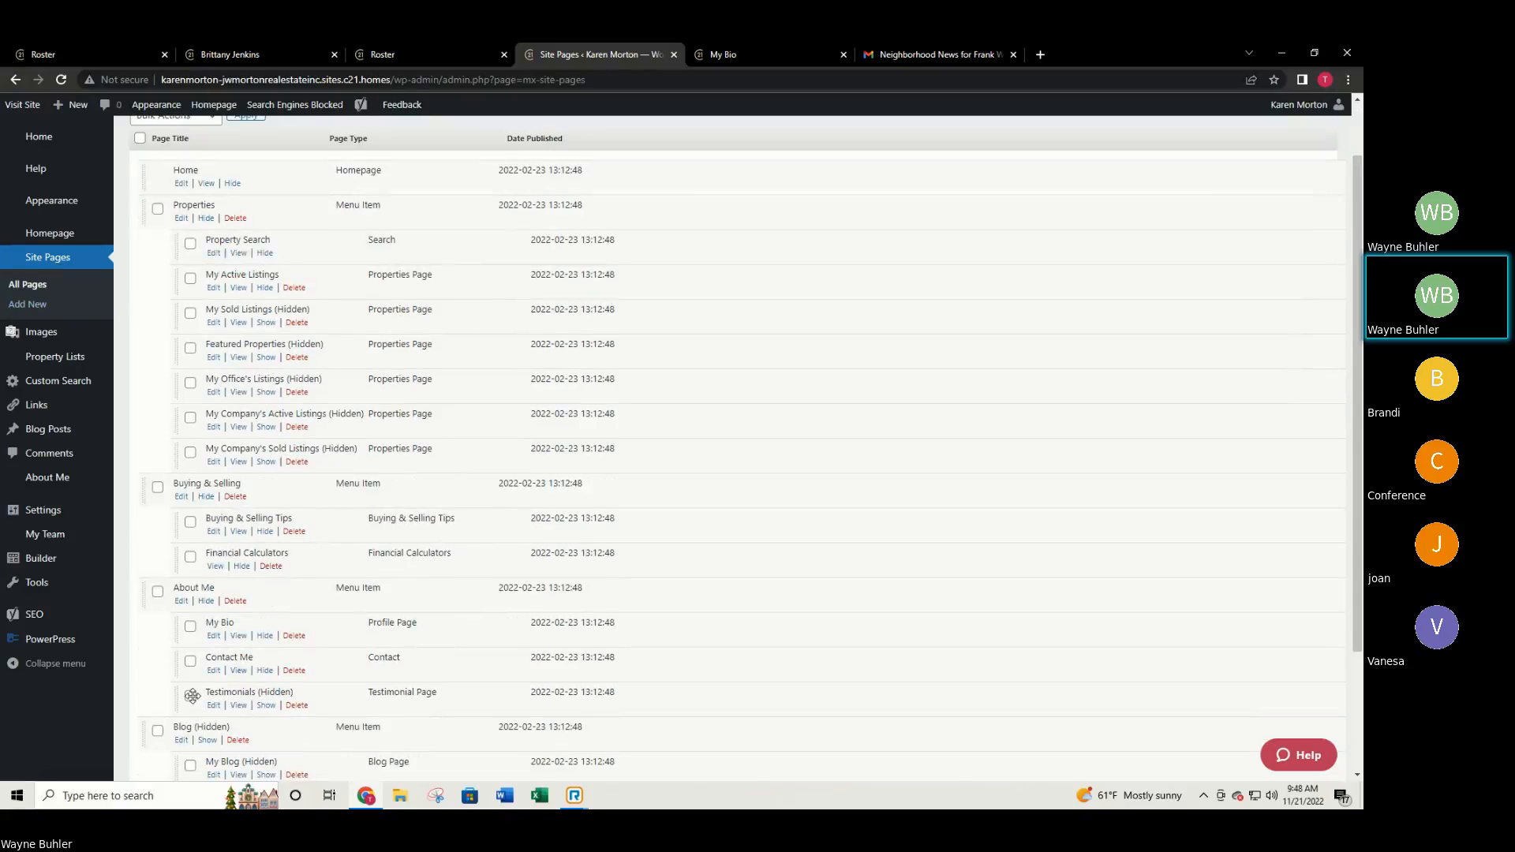
# Hide About Me and Buying & Selling with their pages, publish, and view My Bio.
pyautogui.click(207, 602)
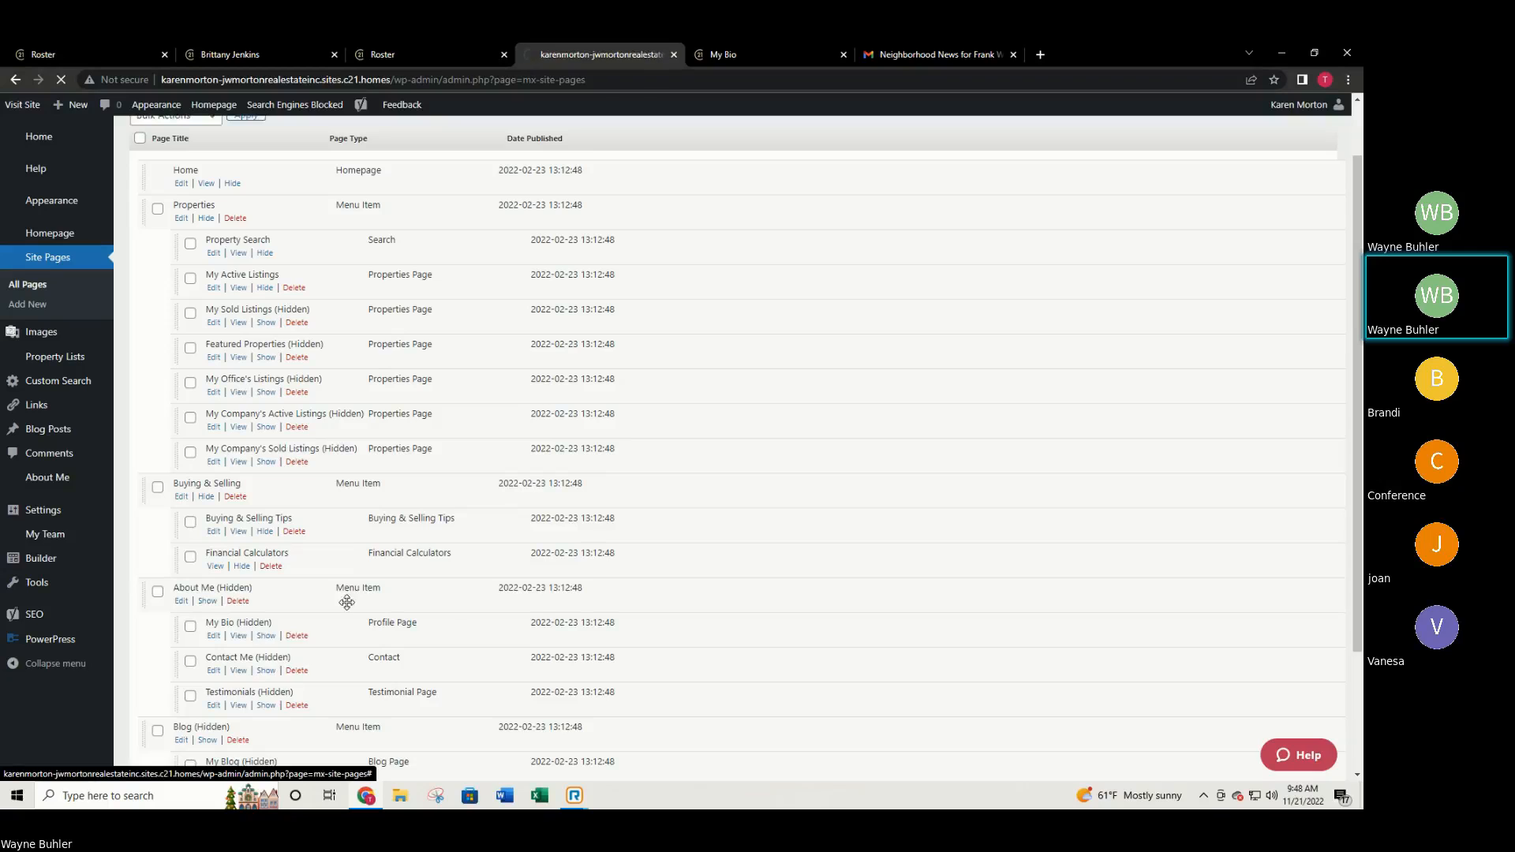
pyautogui.scroll(-3, 366, 602)
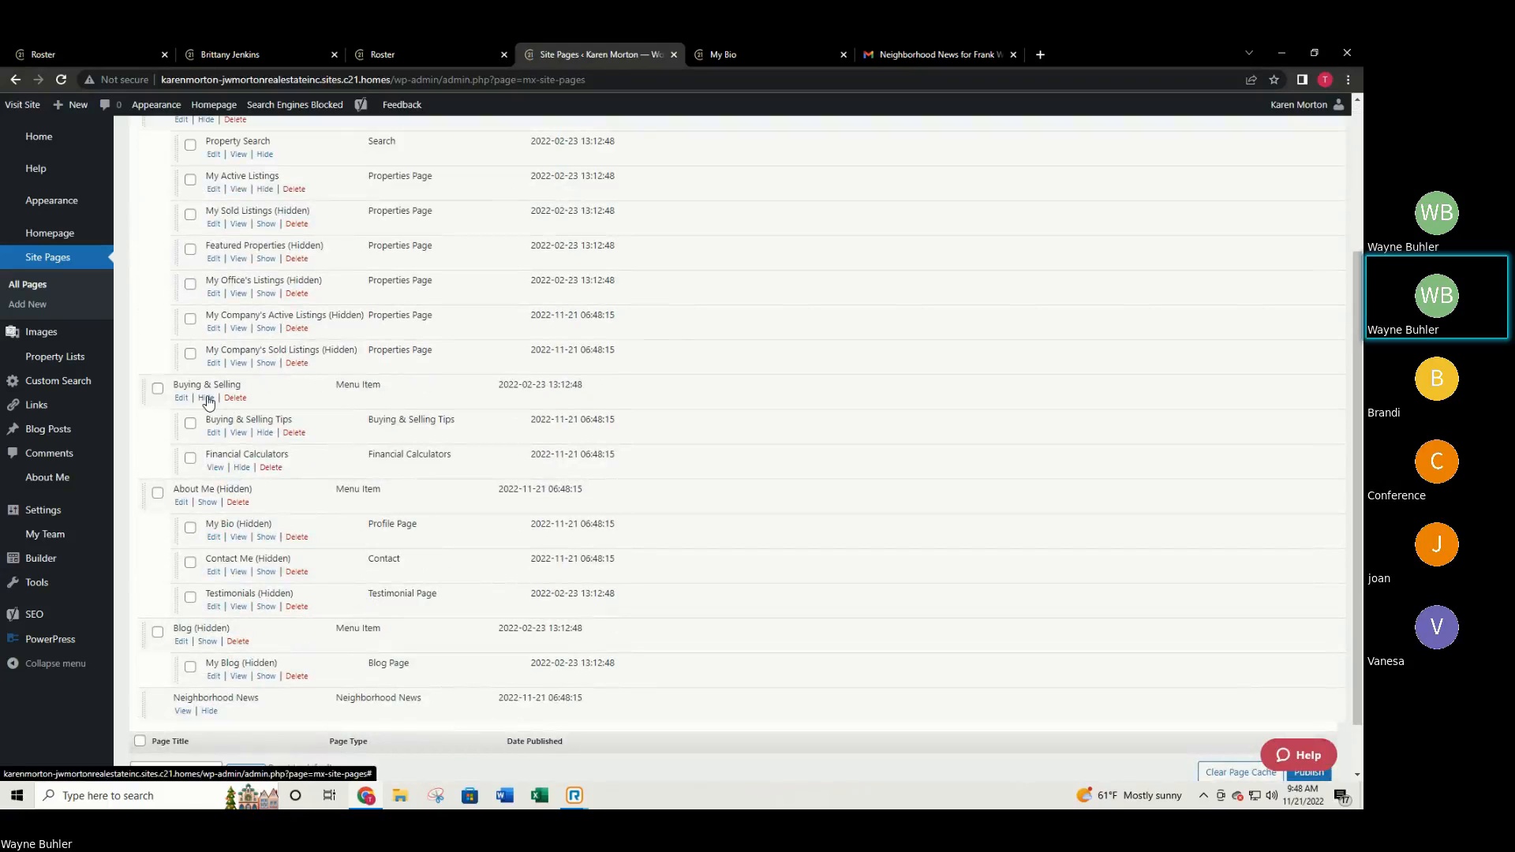
pyautogui.click(206, 398)
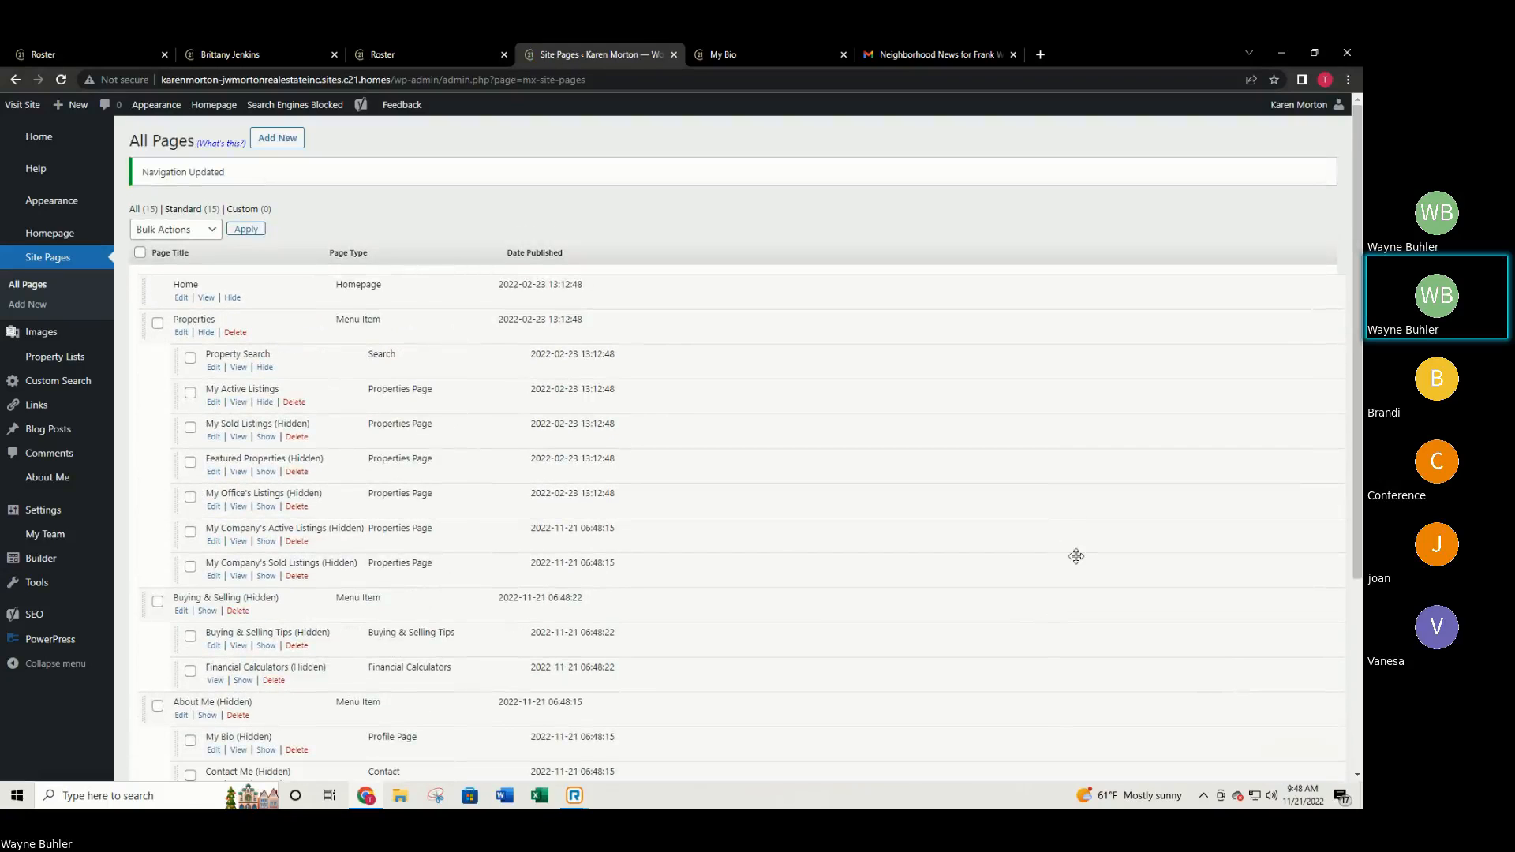
pyautogui.scroll(-4, 1081, 560)
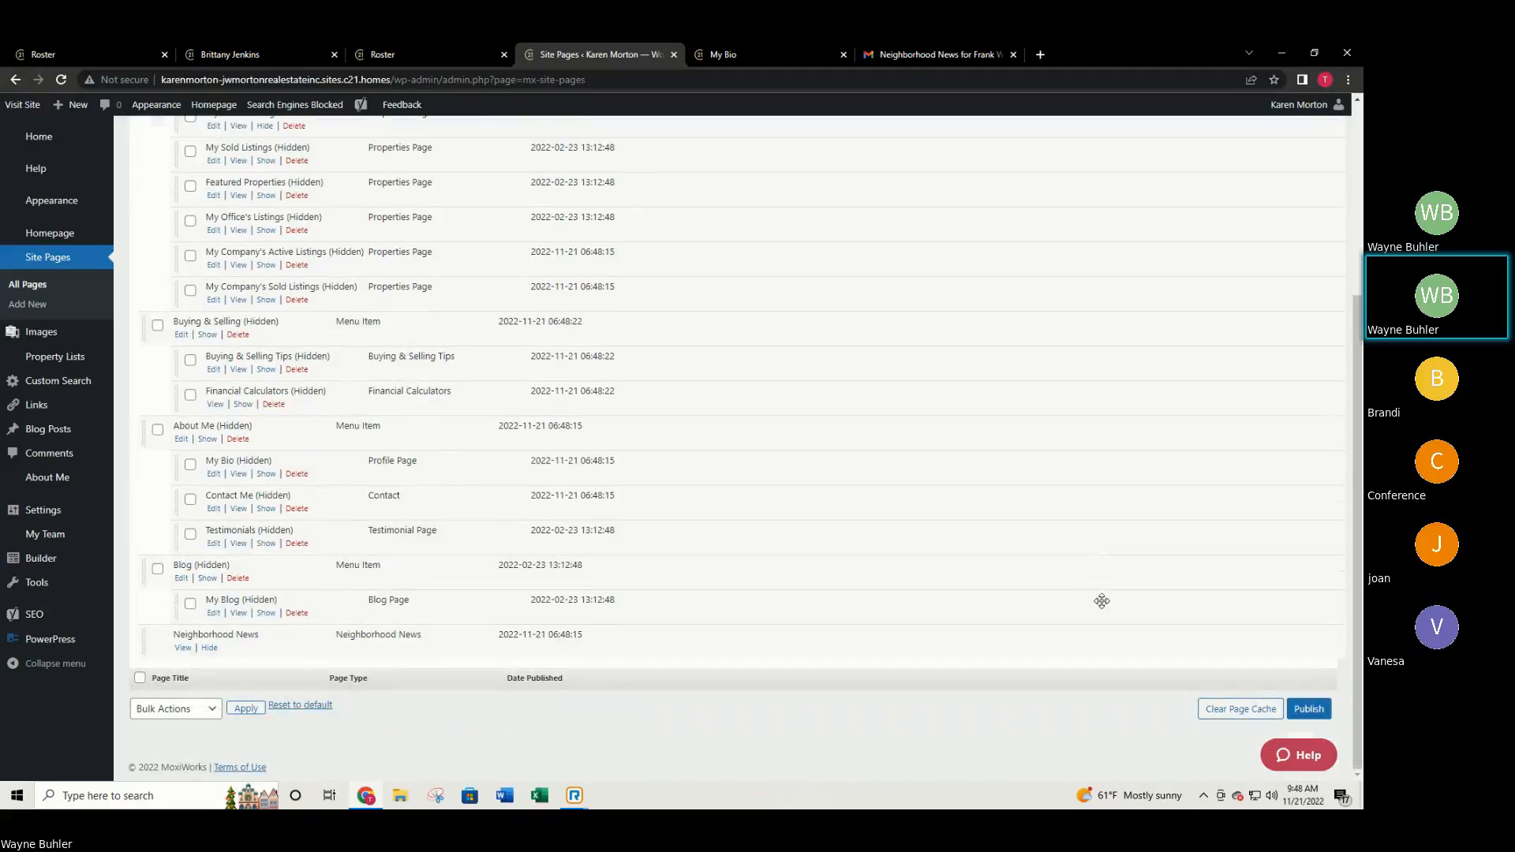
pyautogui.click(1306, 710)
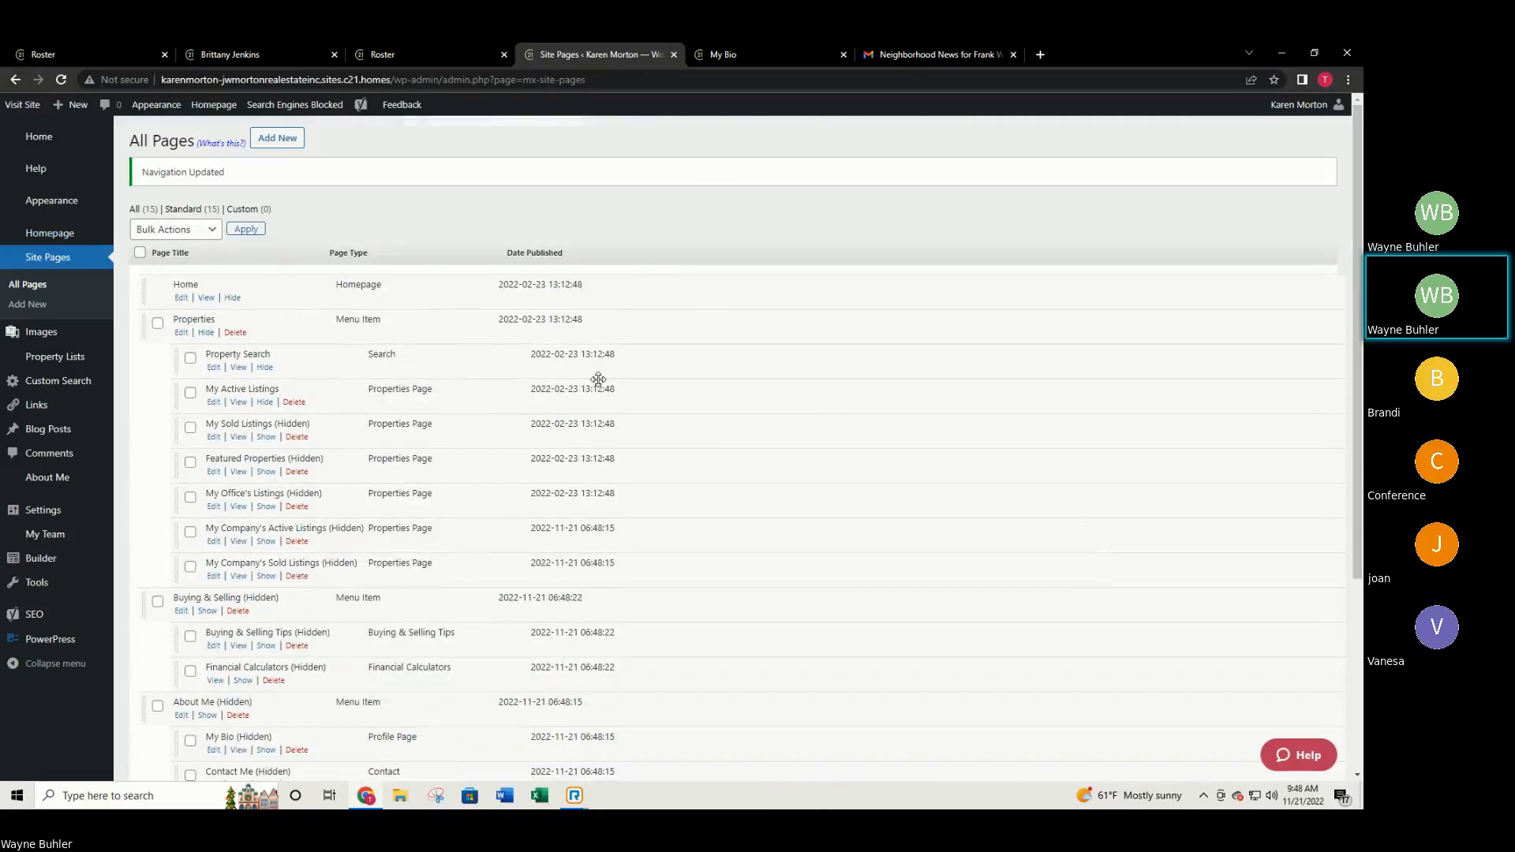
pyautogui.click(743, 54)
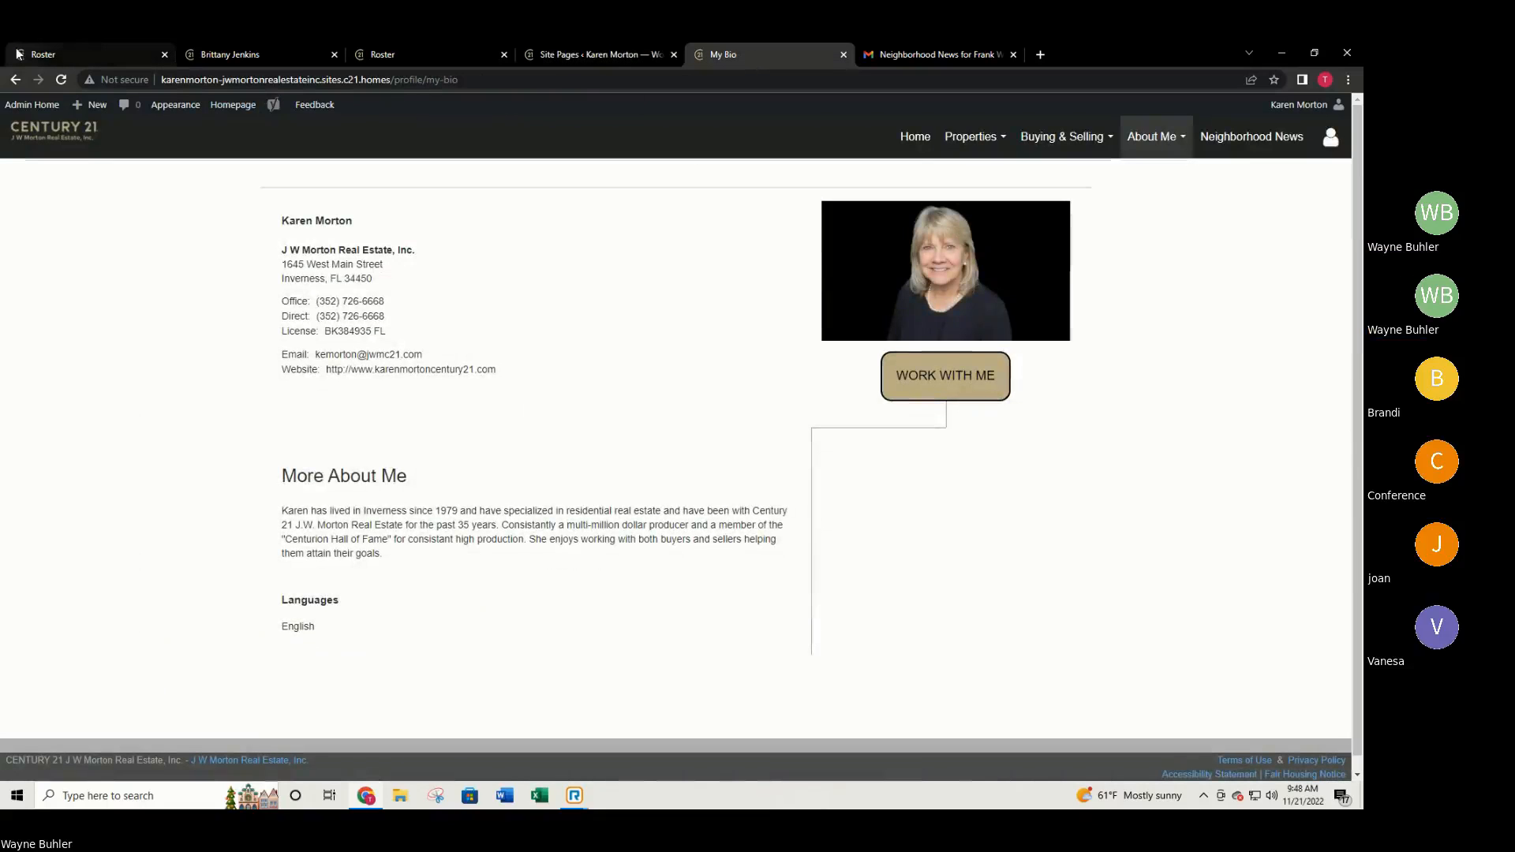
# Reload the bio page and open the homepage to confirm only Home, Properties and Neighborhood News remain.
pyautogui.click(60, 80)
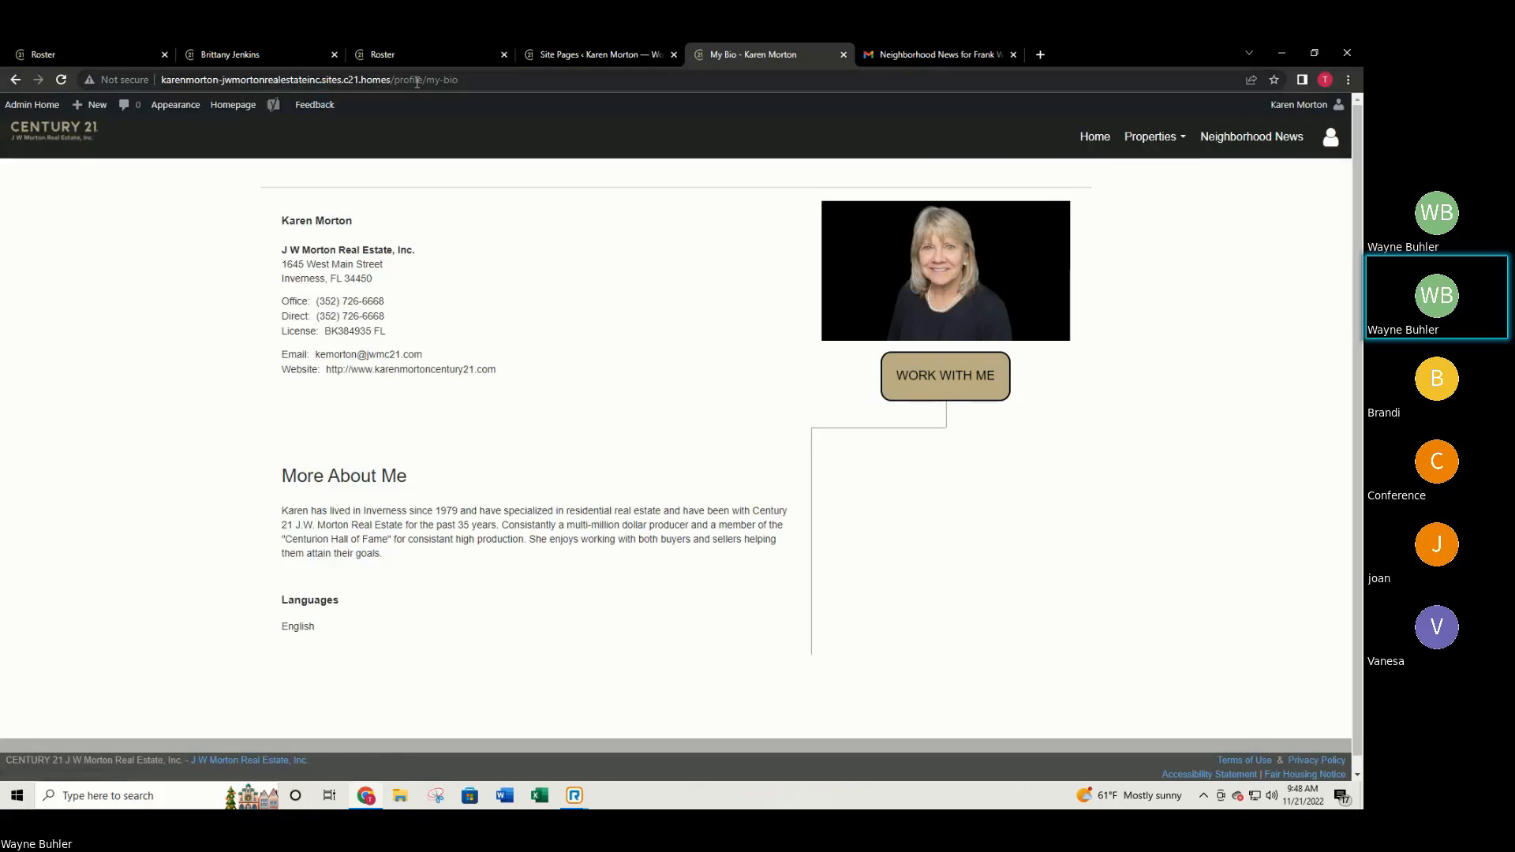
pyautogui.click(1096, 150)
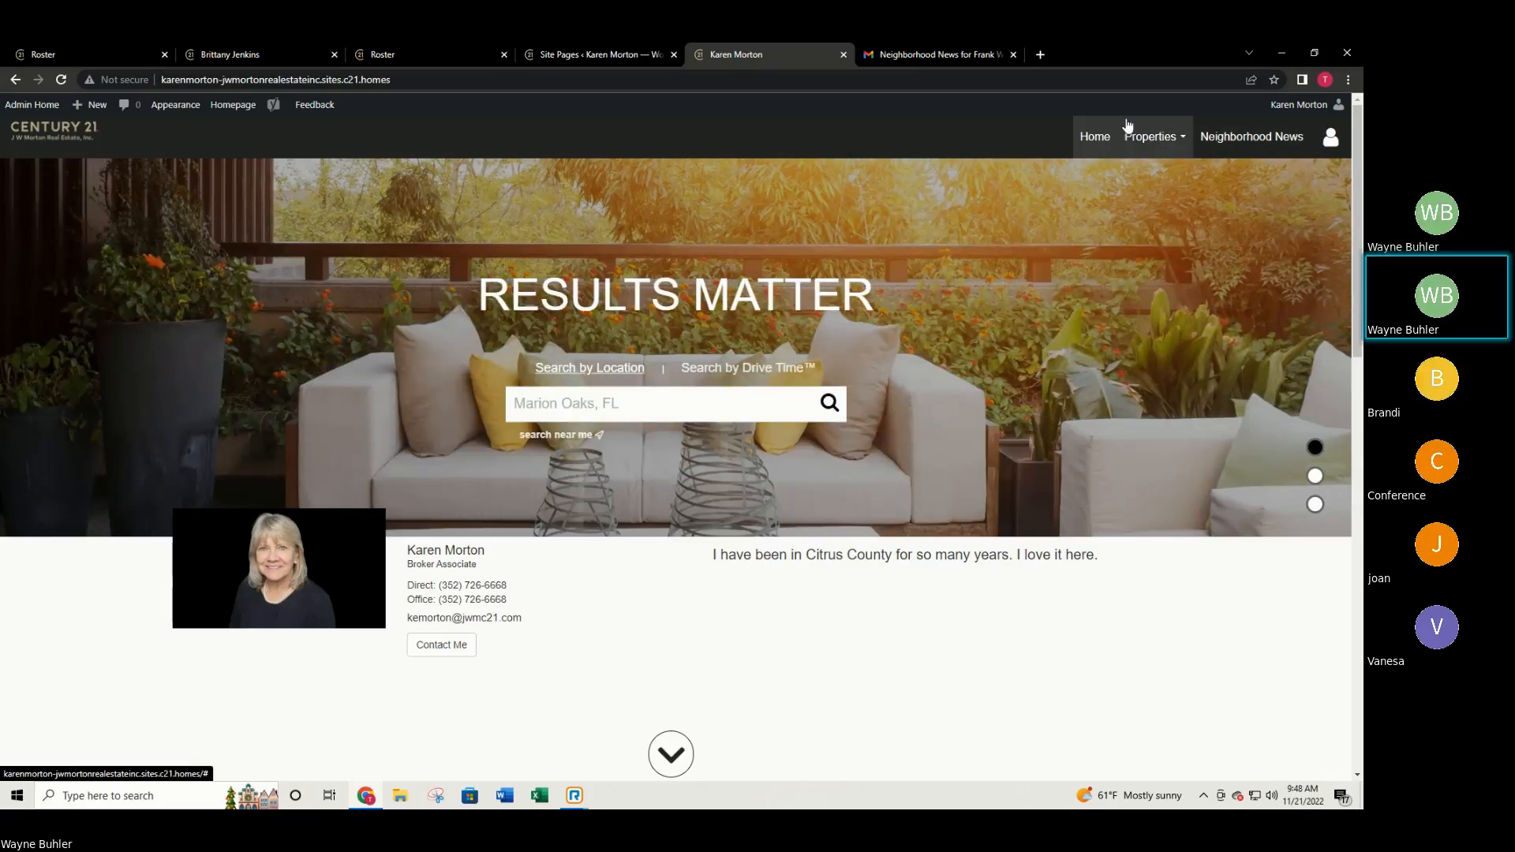
pyautogui.moveTo(1146, 150)
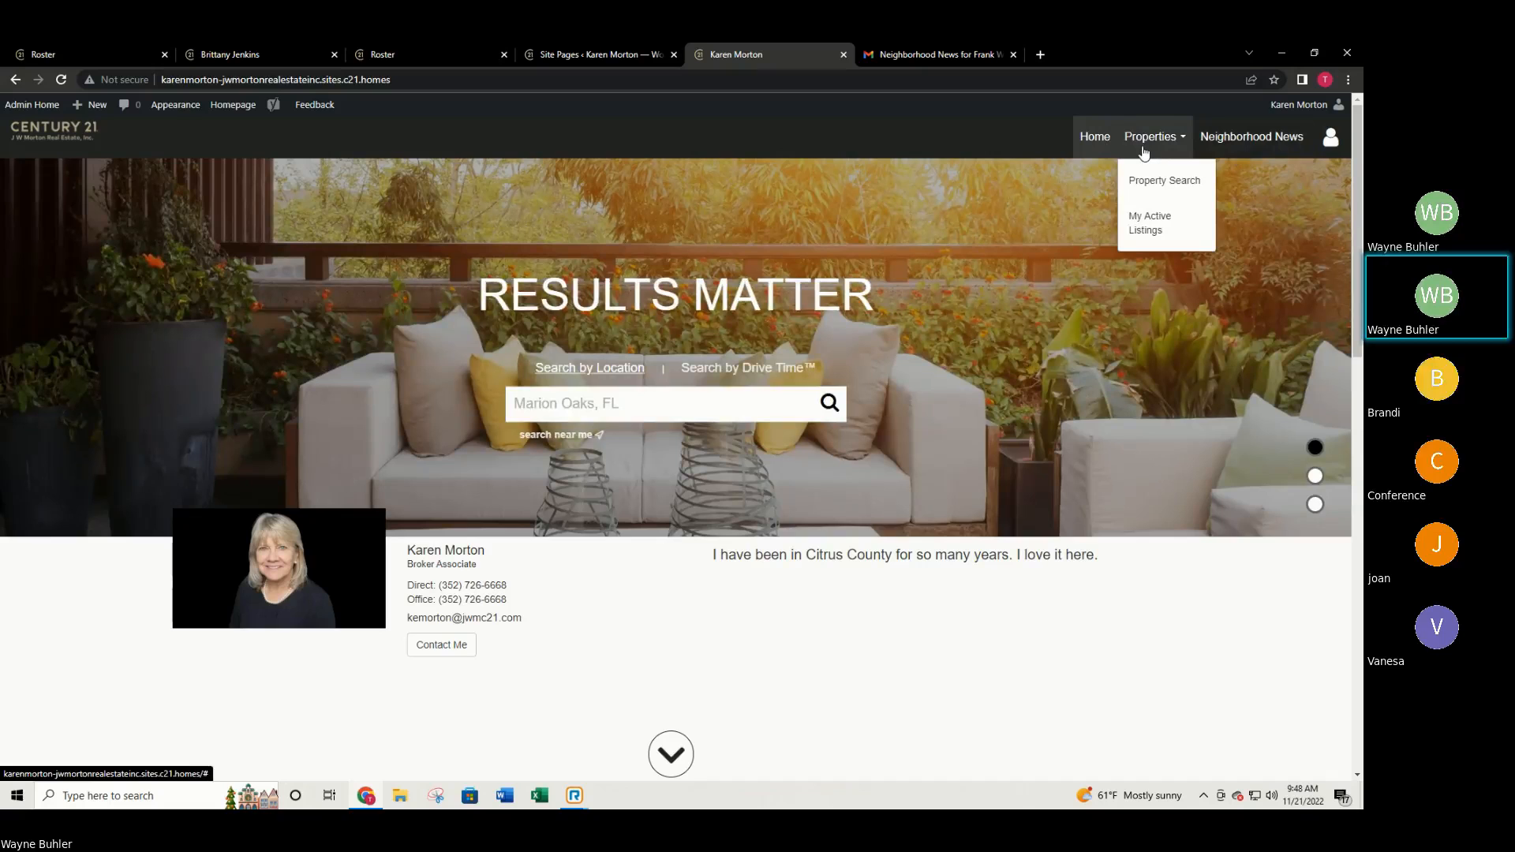
# Scroll through the homepage, then switch to the other agent's example website.
pyautogui.scroll(-8, 971, 426)
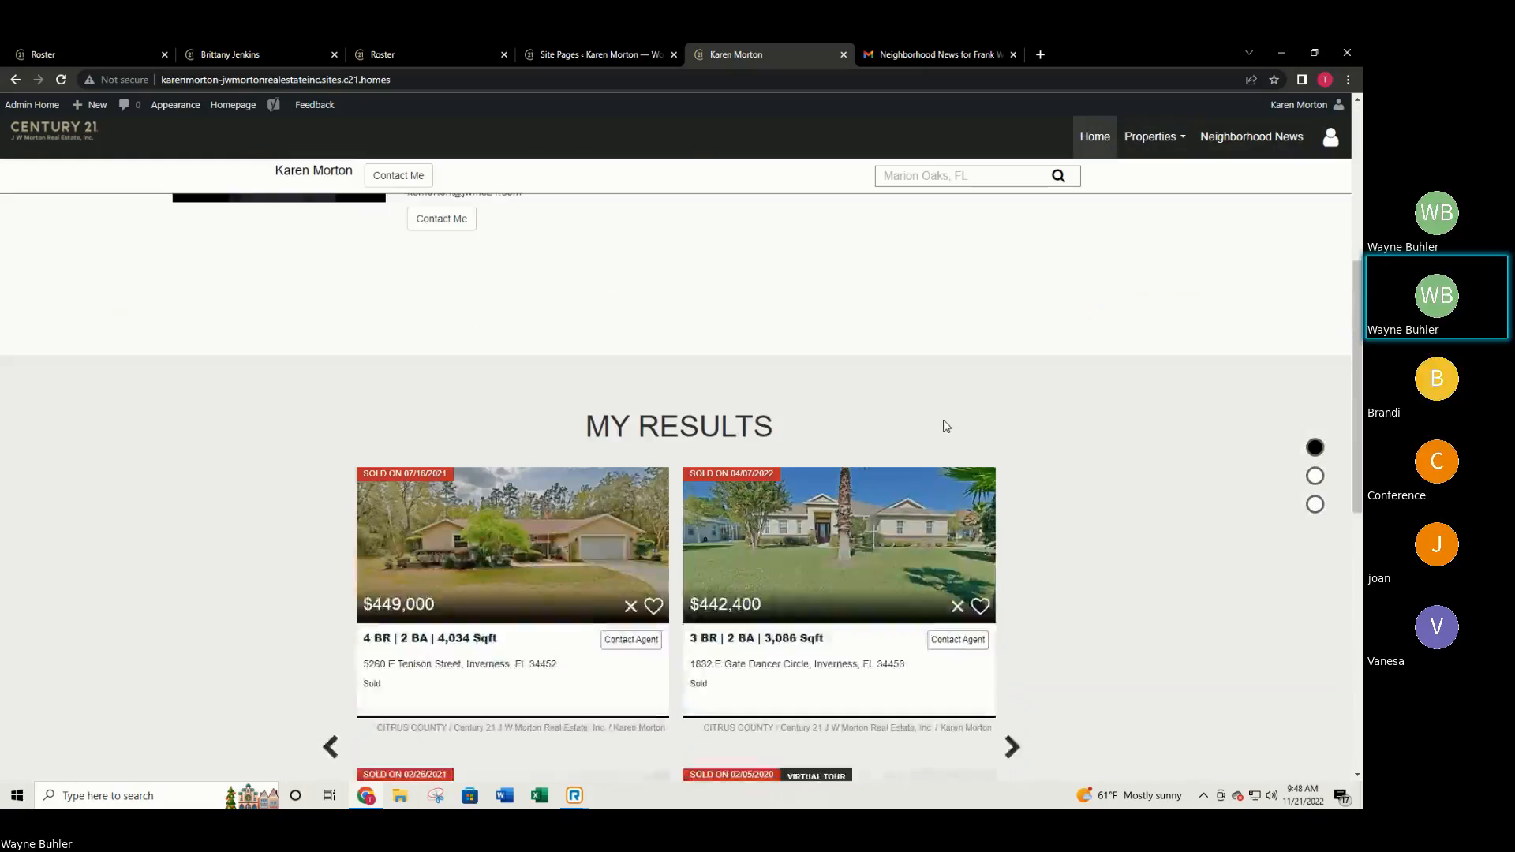
pyautogui.scroll(-4, 941, 429)
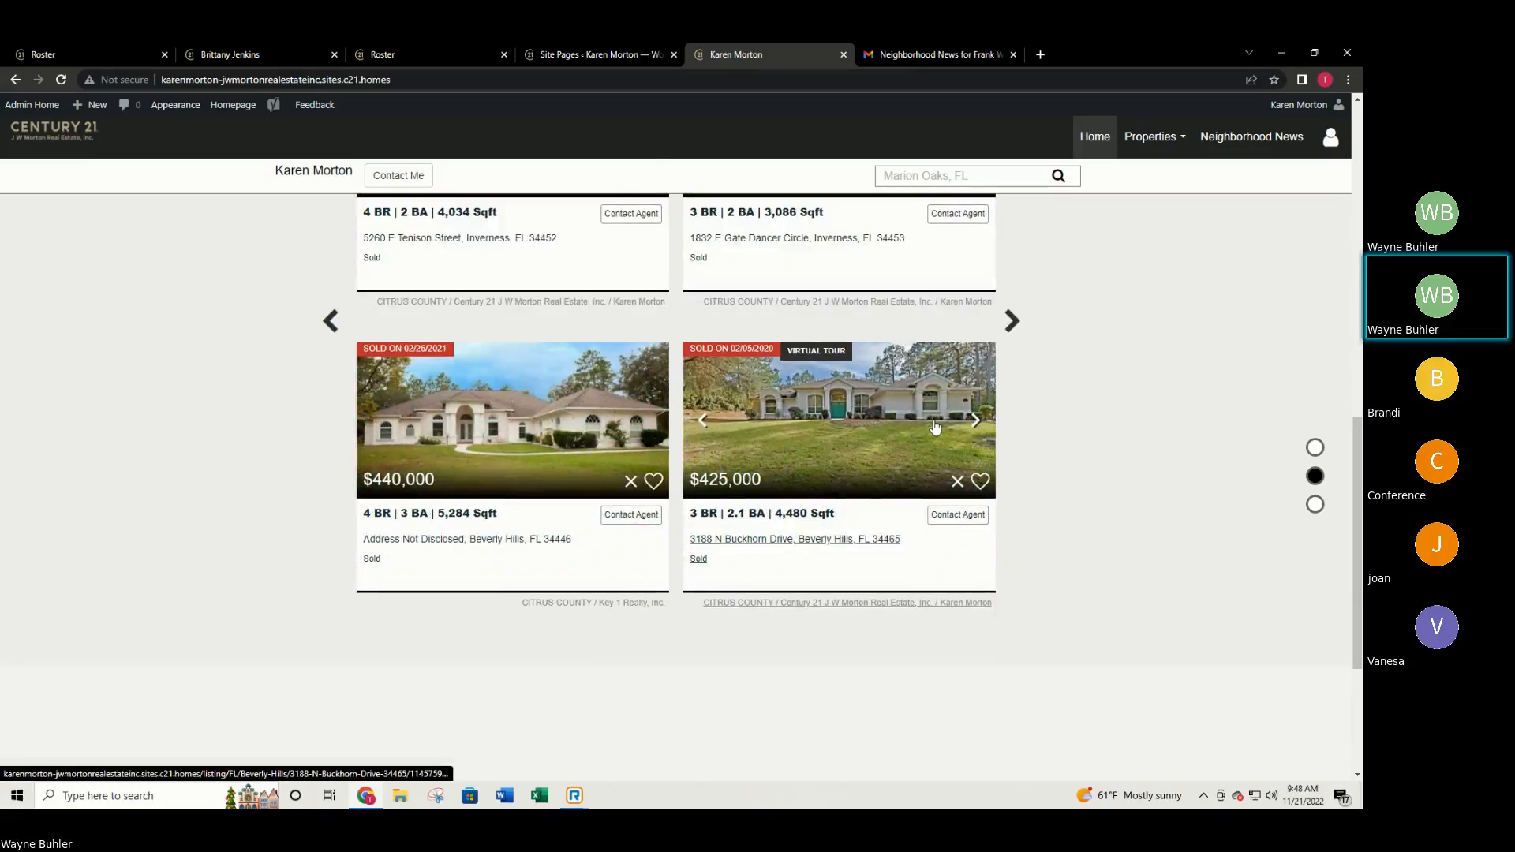
pyautogui.scroll(-1, 930, 435)
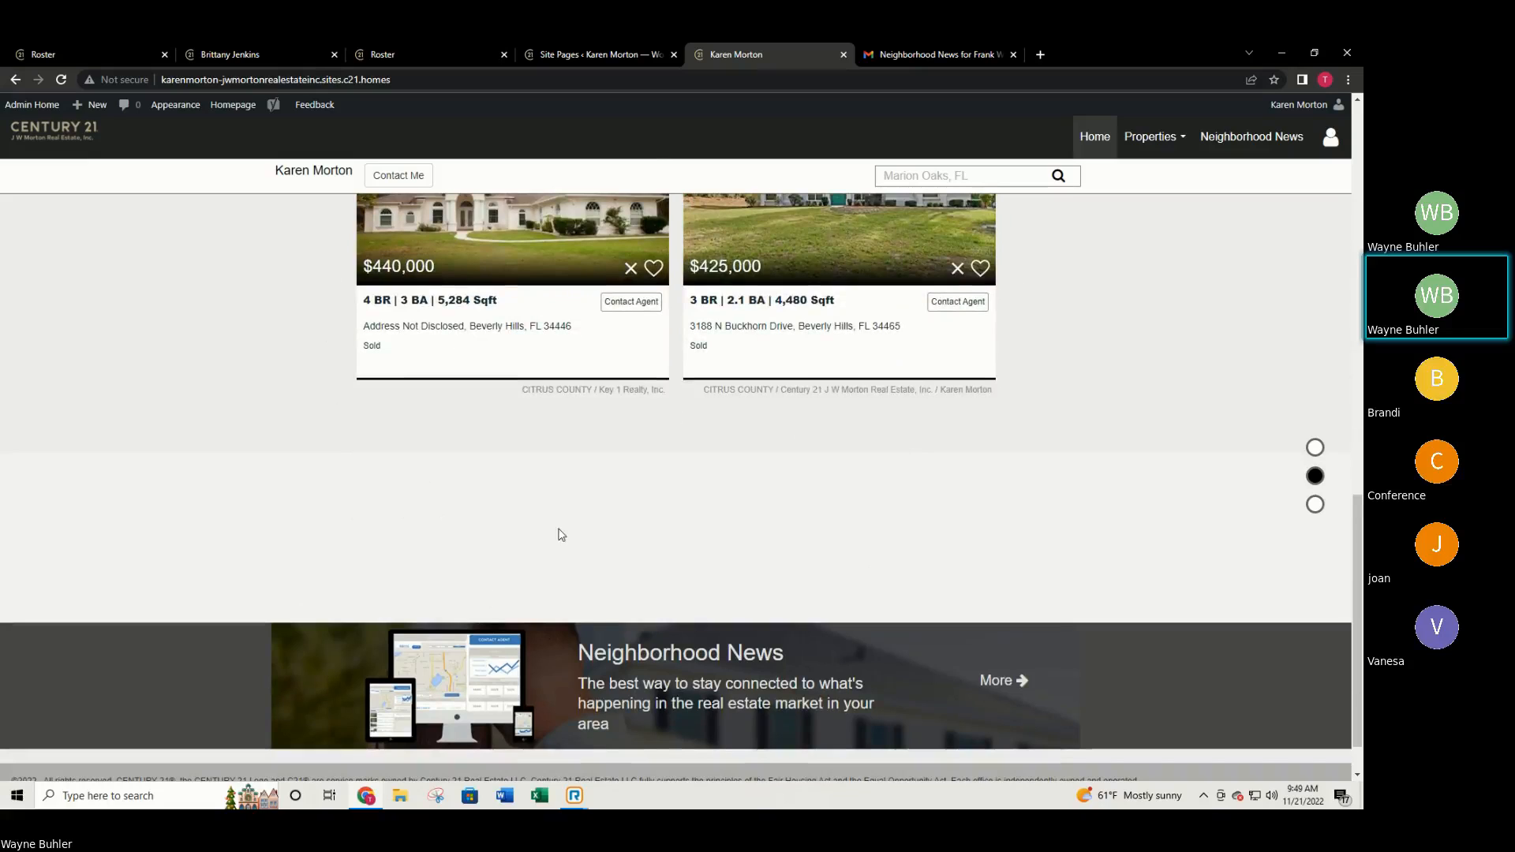
pyautogui.click(63, 54)
# Scroll through another agent's example site, which still has a Buying & Selling menu, for comparison.
pyautogui.click(200, 58)
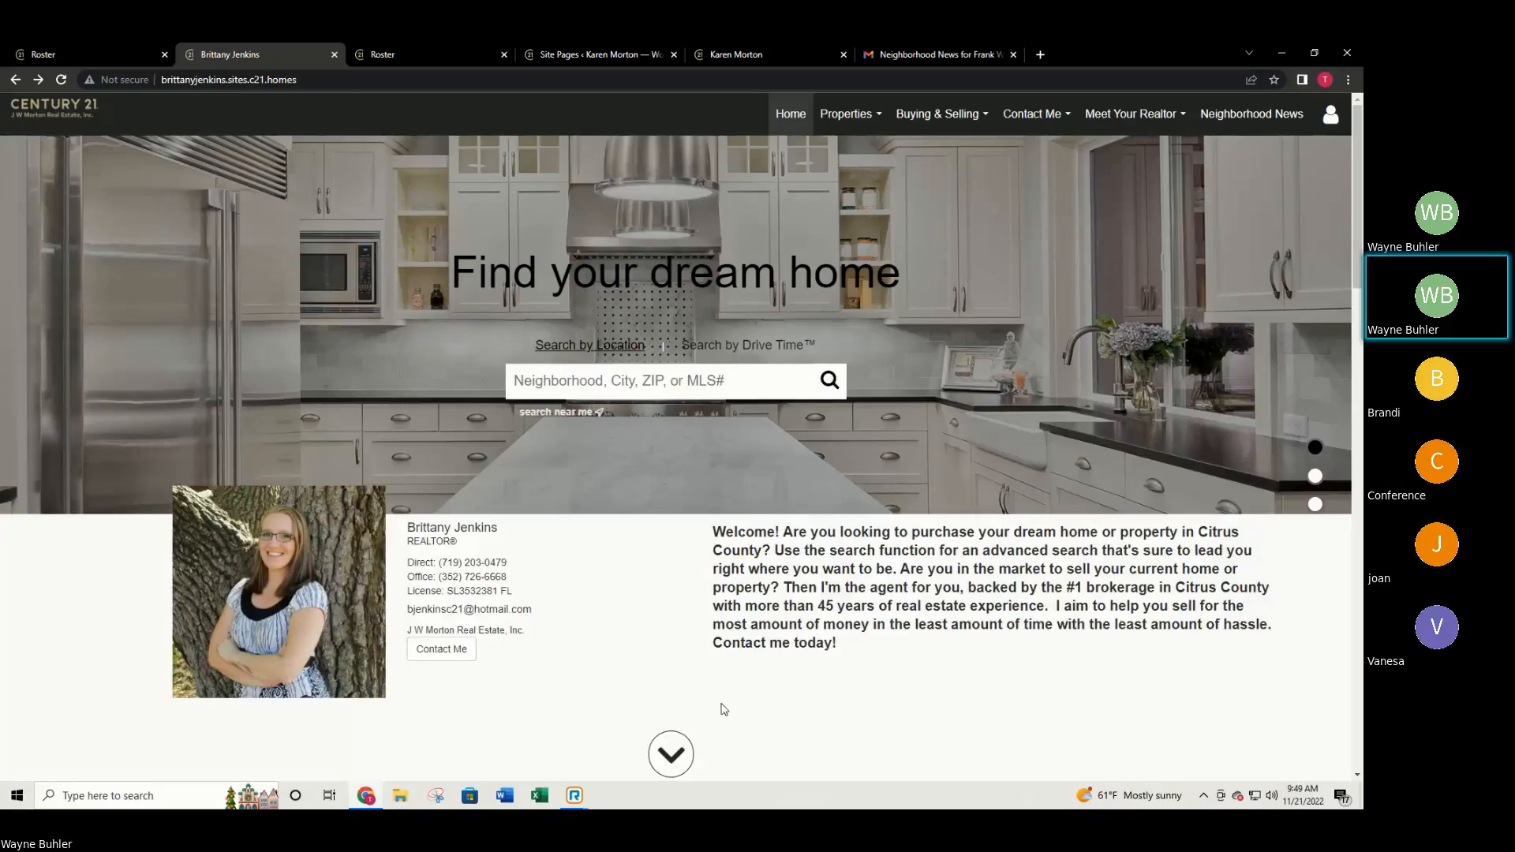
pyautogui.scroll(-15, 724, 709)
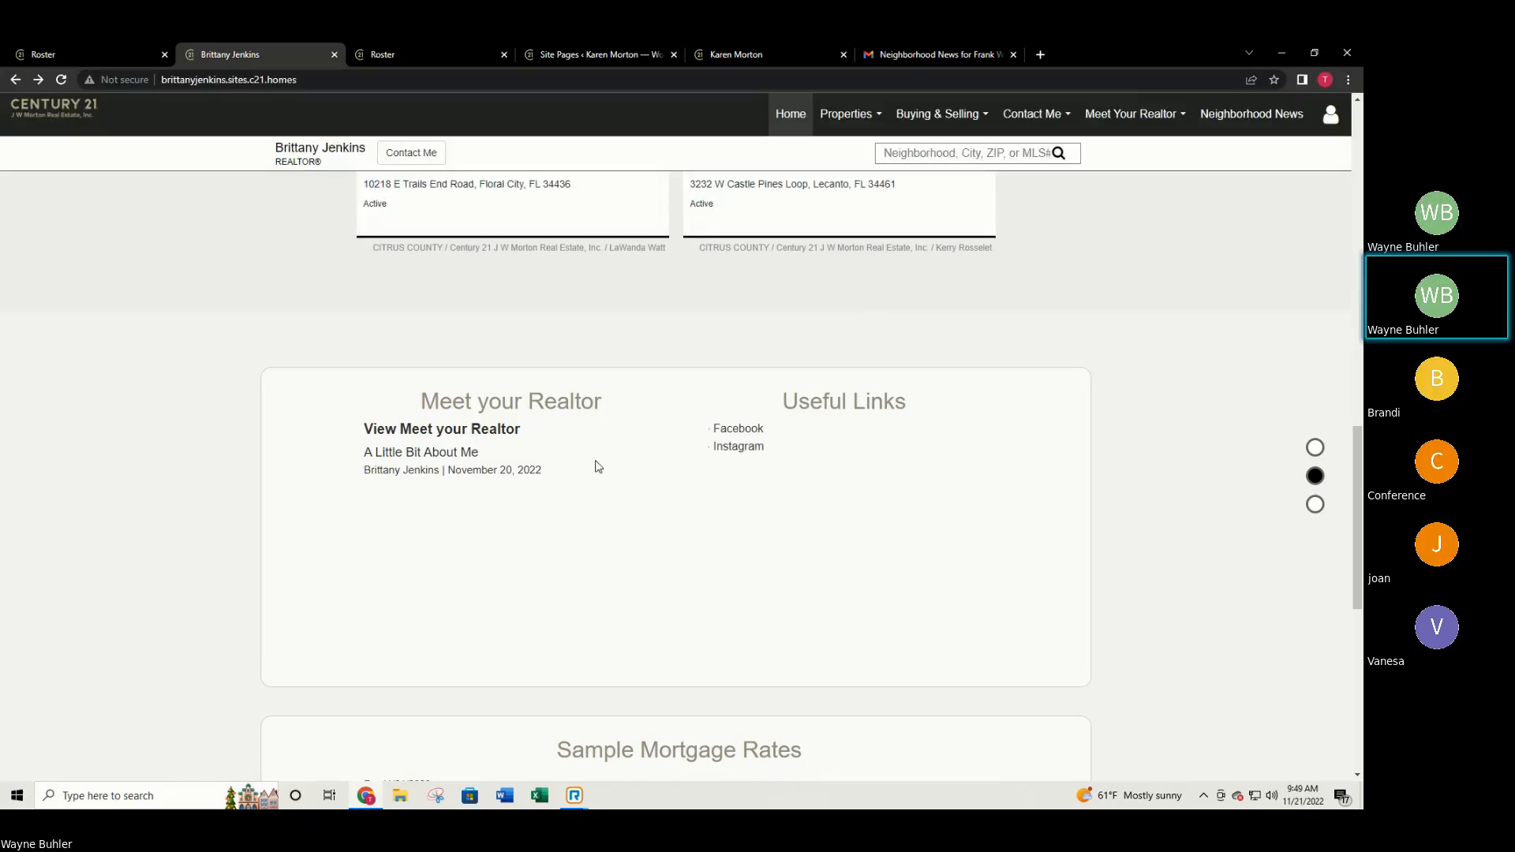
pyautogui.scroll(10, 580, 479)
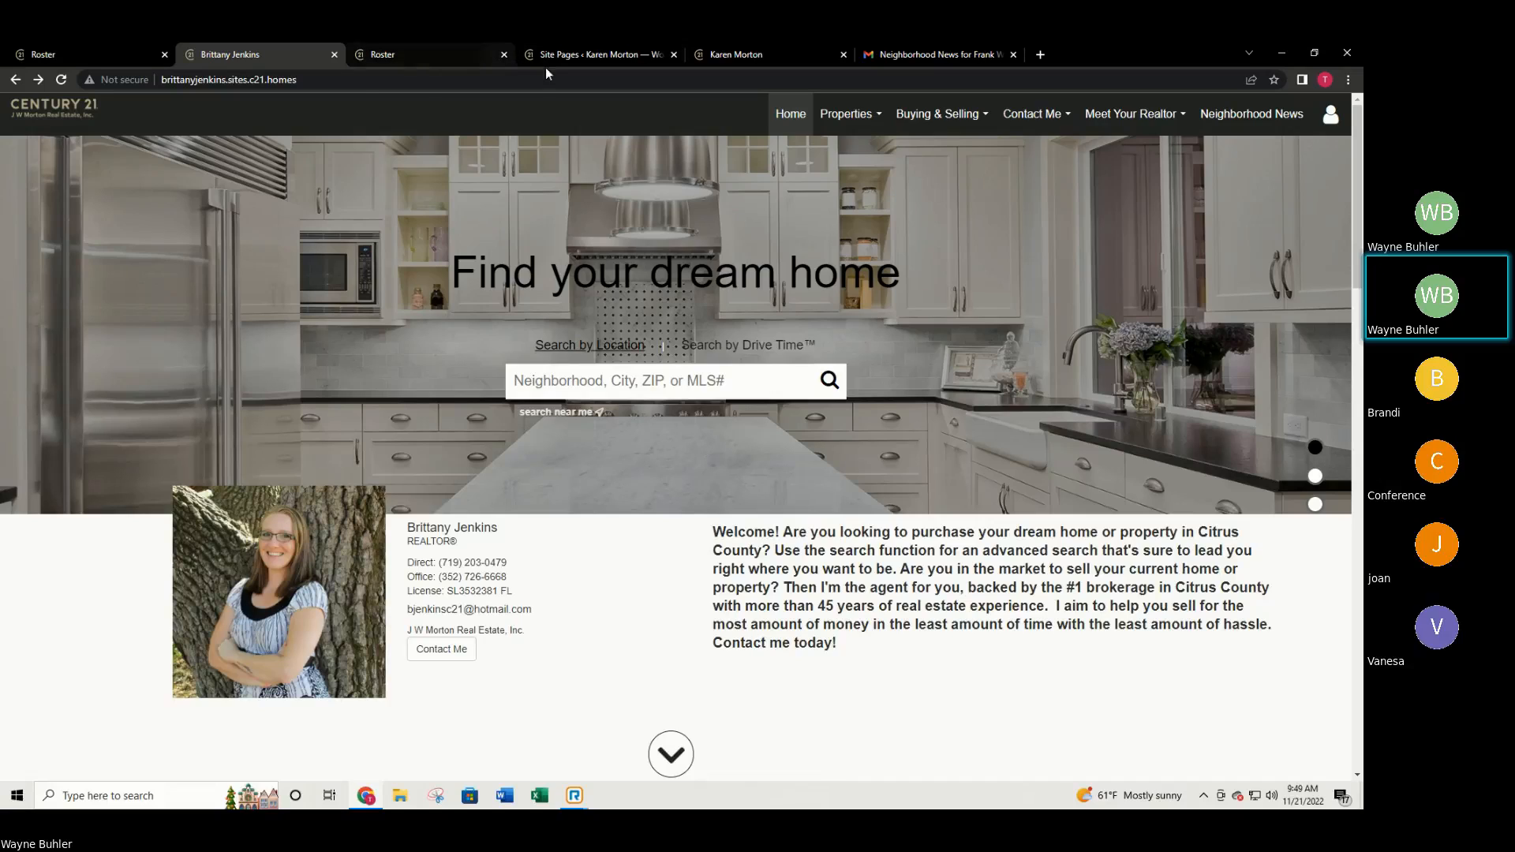
# Return to the admin All Pages list showing Buying & Selling and About Me hidden.
pyautogui.click(567, 56)
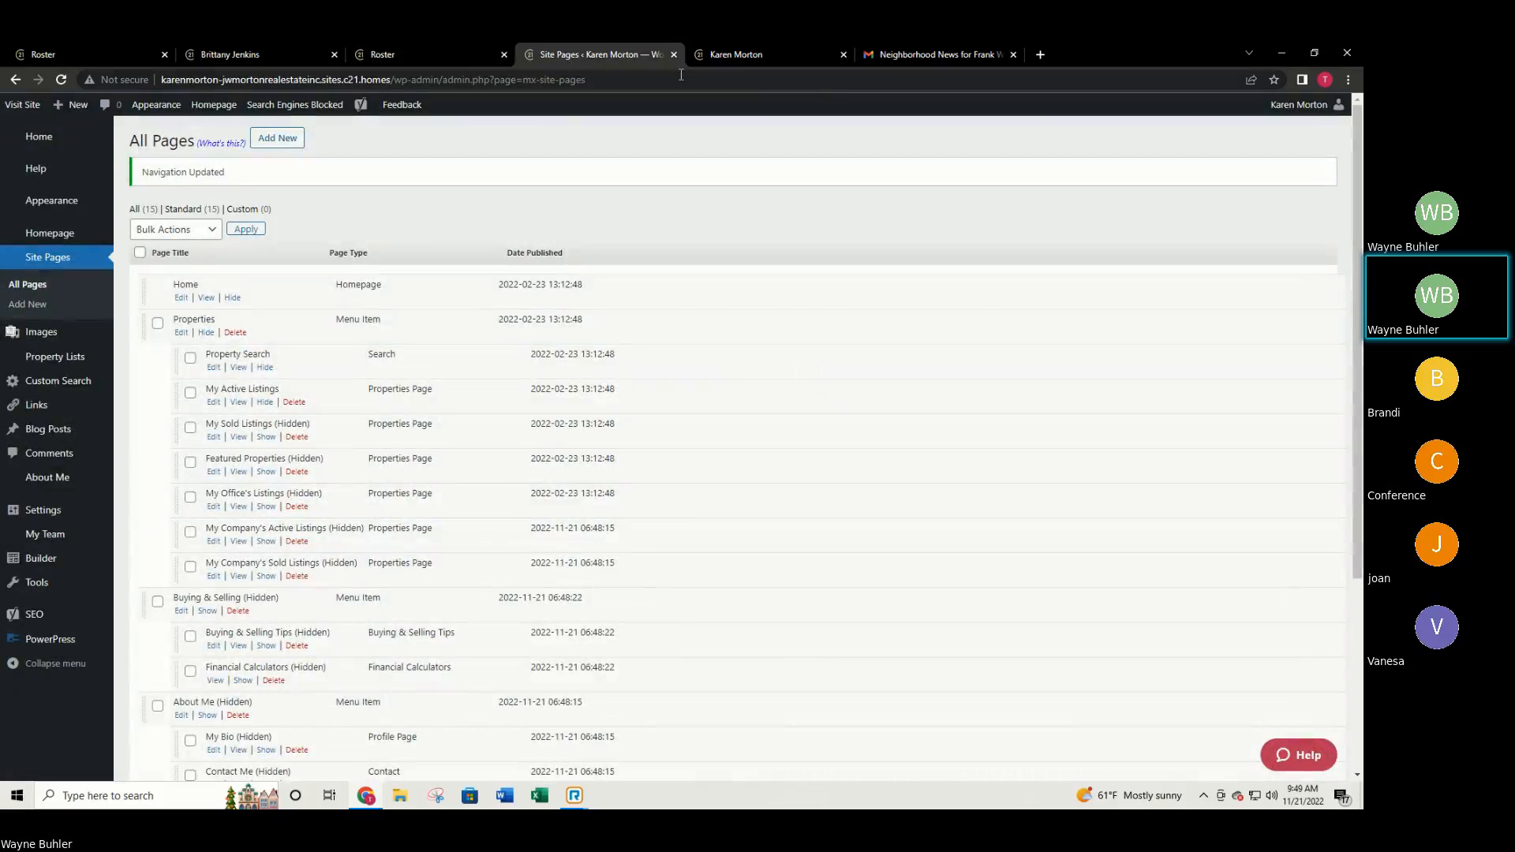
pyautogui.click(742, 57)
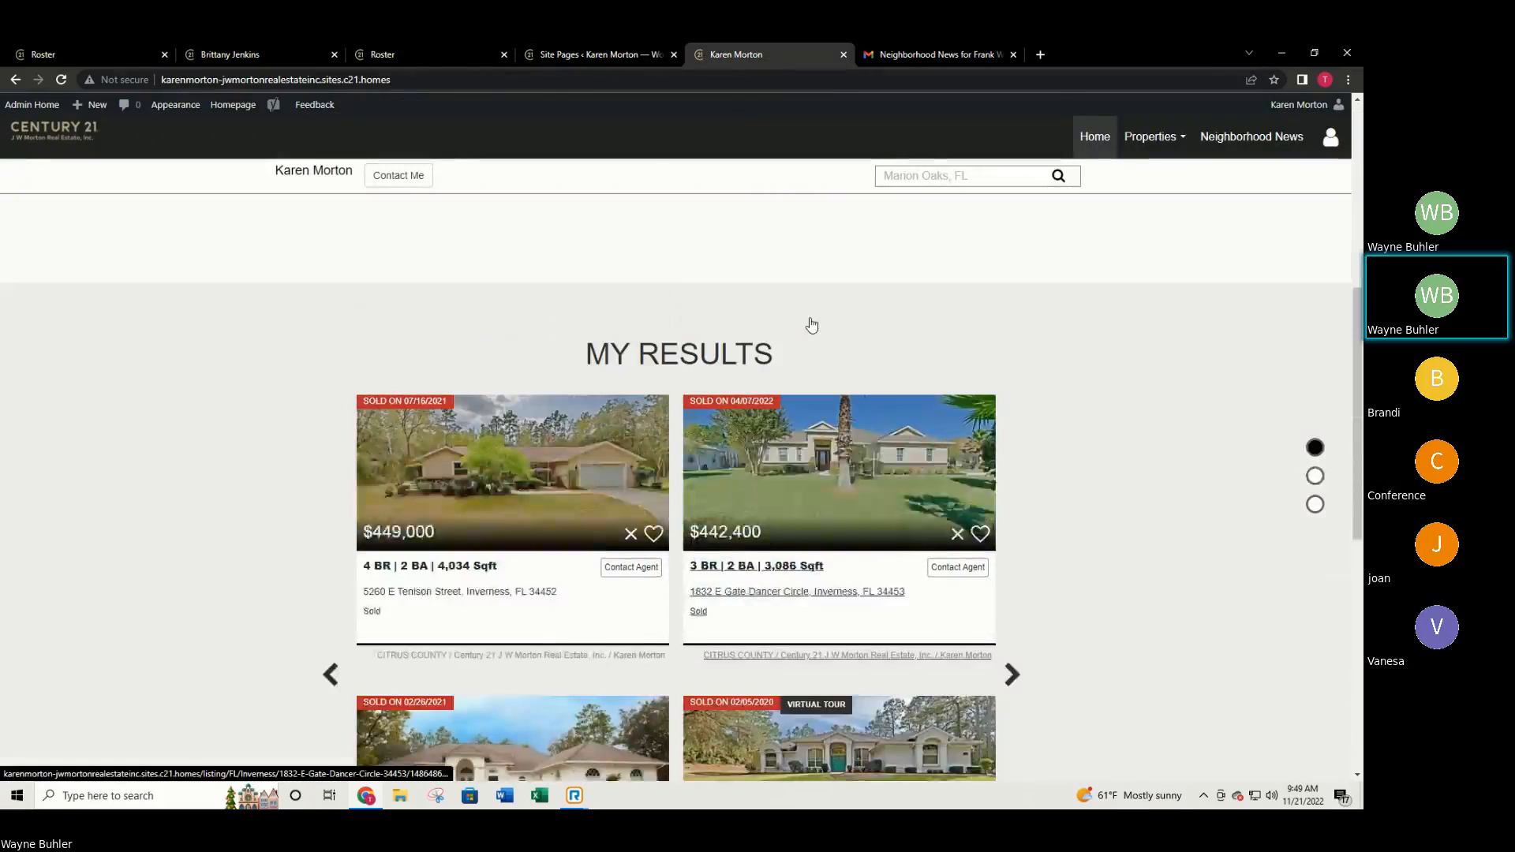
pyautogui.scroll(6, 811, 316)
pyautogui.click(636, 52)
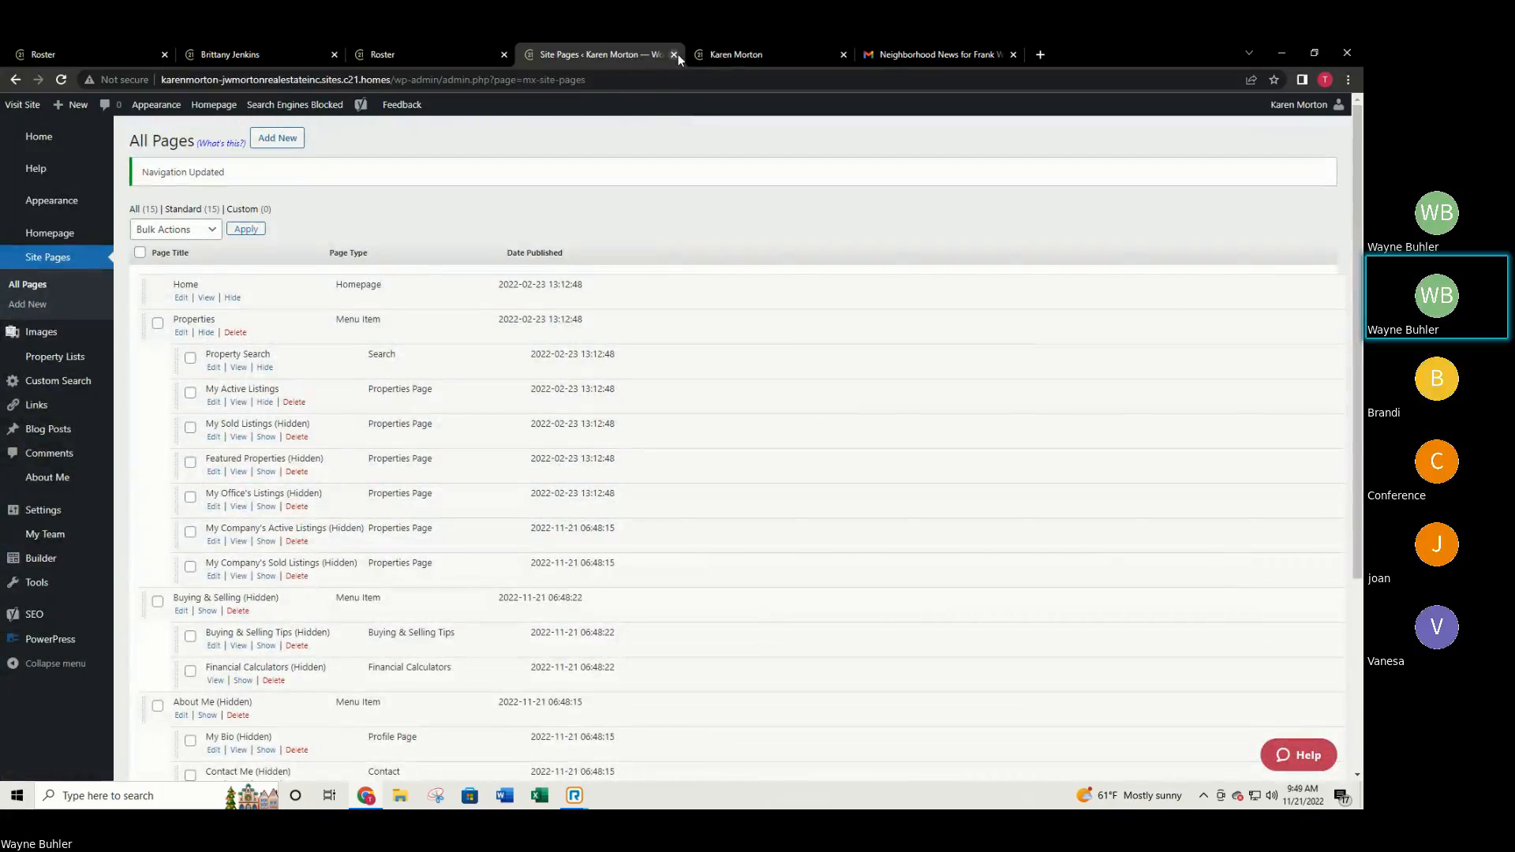
# Close the Site Pages and agent website tabs and return to the MoxiWorks roster.
pyautogui.click(674, 54)
pyautogui.click(673, 53)
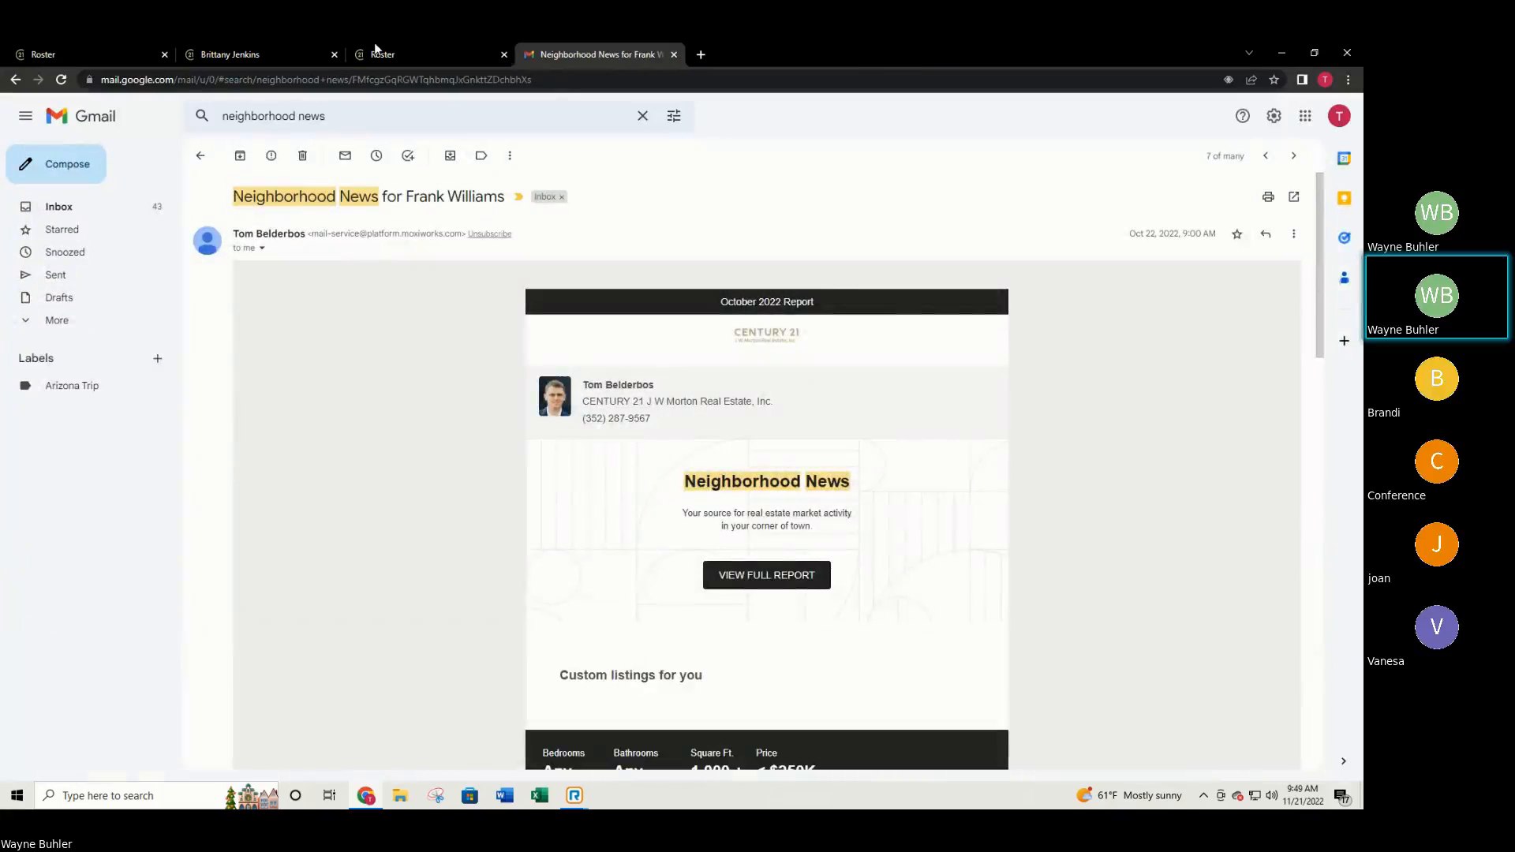
pyautogui.click(419, 55)
# Switch user to the C21 J.W. Morton Real Estate account.
pyautogui.click(1322, 117)
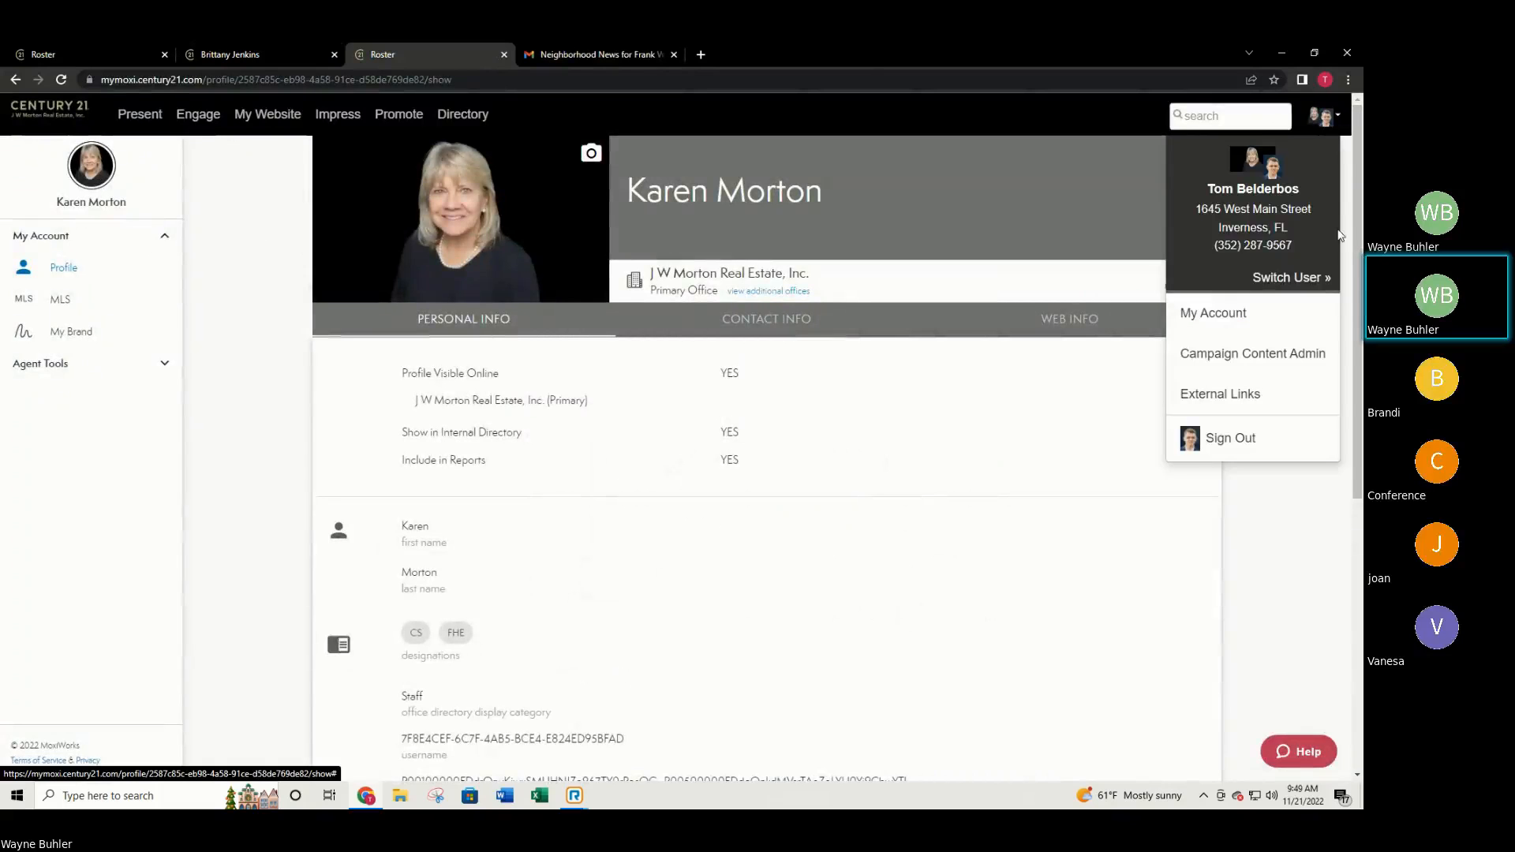
pyautogui.click(1300, 278)
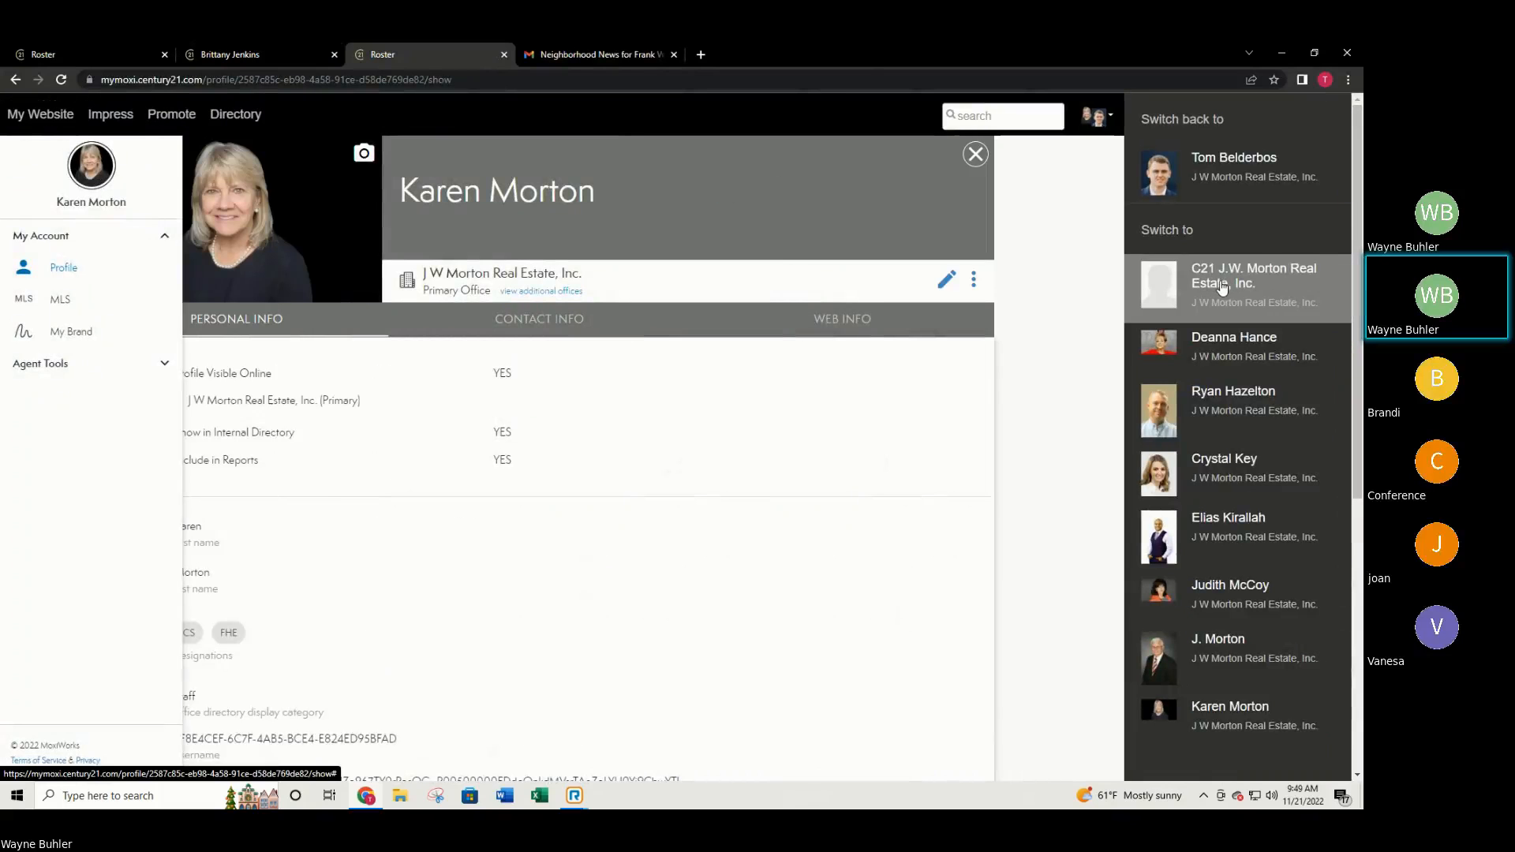
pyautogui.click(1221, 286)
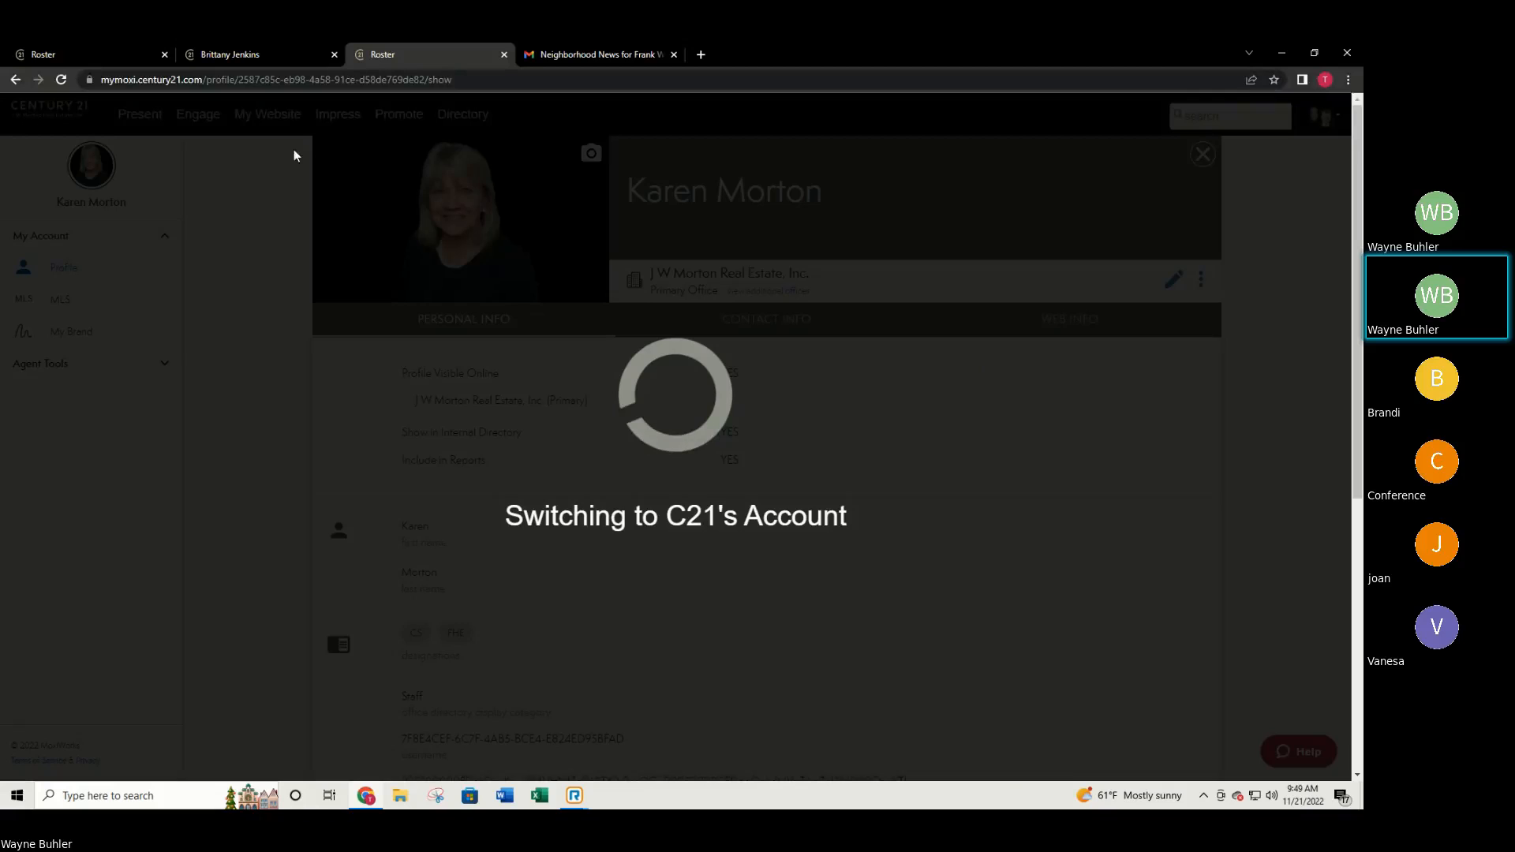
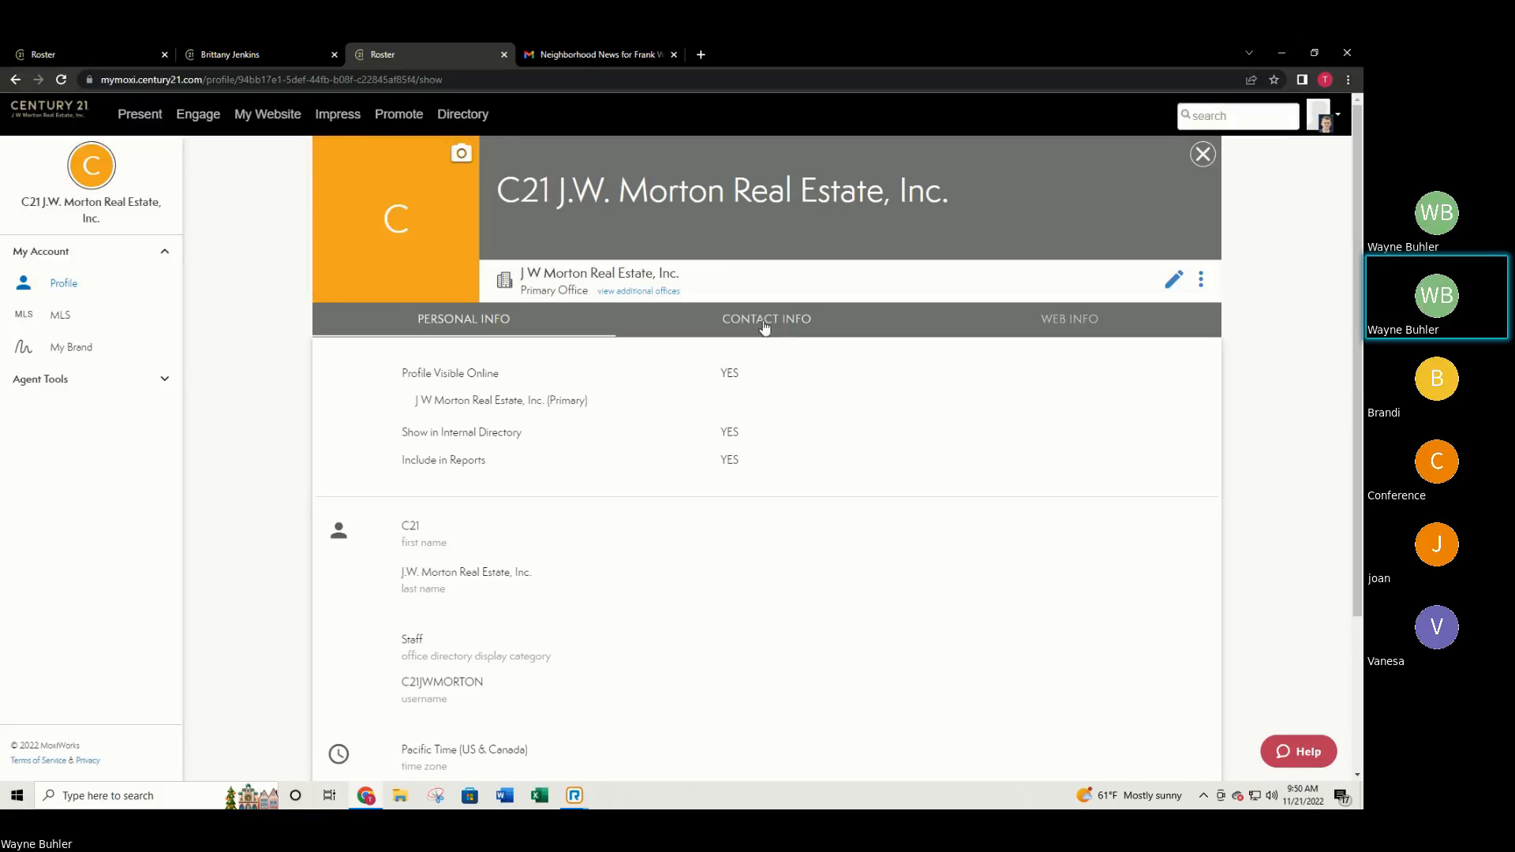
# Open My Website's admin tool and visit the live Century 21 J W Morton homepage.
pyautogui.click(262, 115)
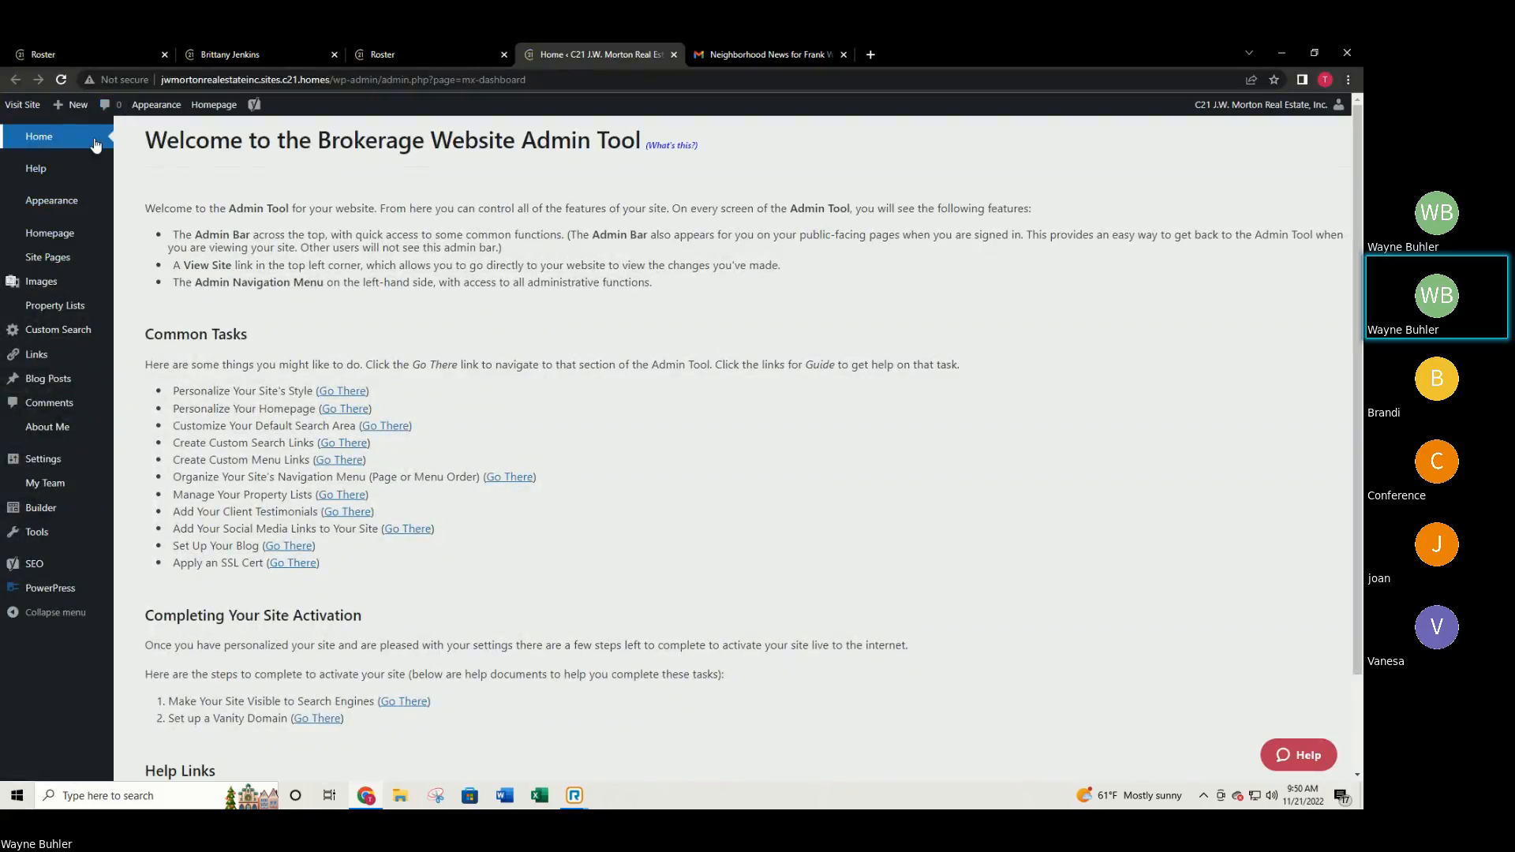
pyautogui.click(32, 107)
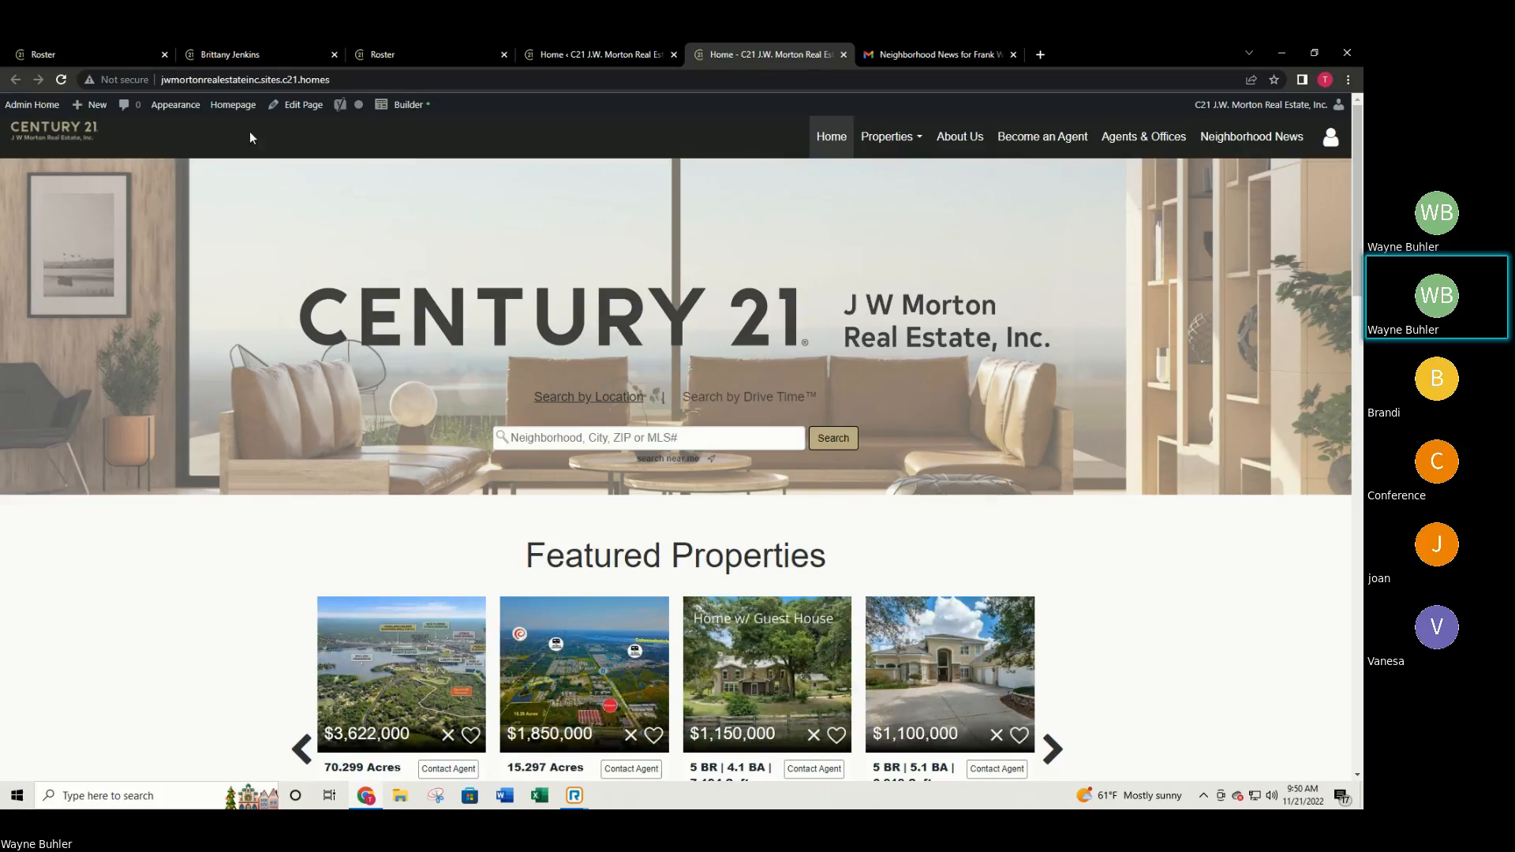
pyautogui.scroll(-3, 1096, 339)
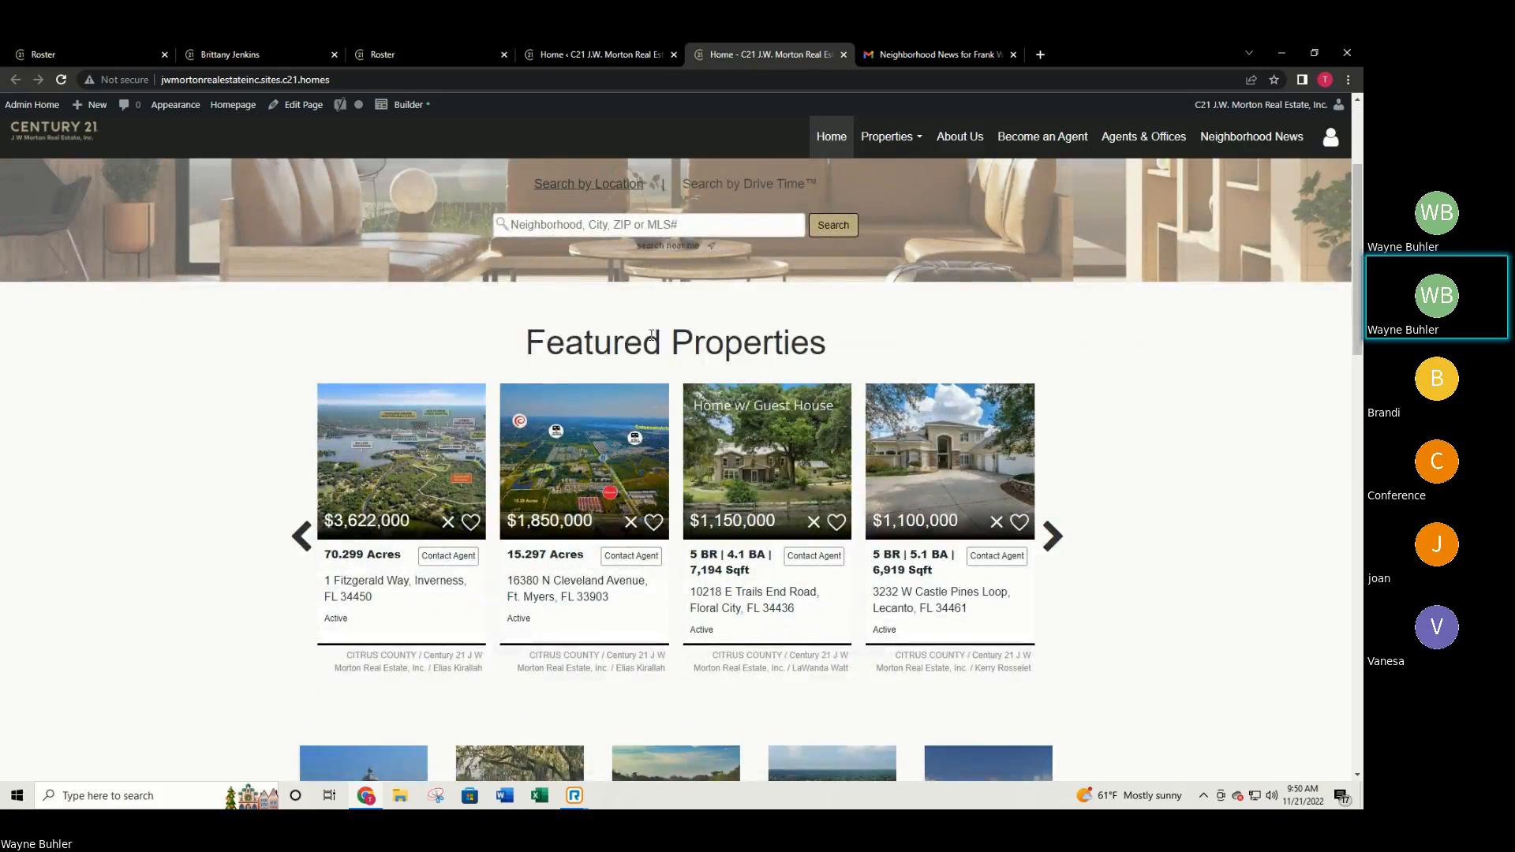
pyautogui.scroll(-8, 760, 350)
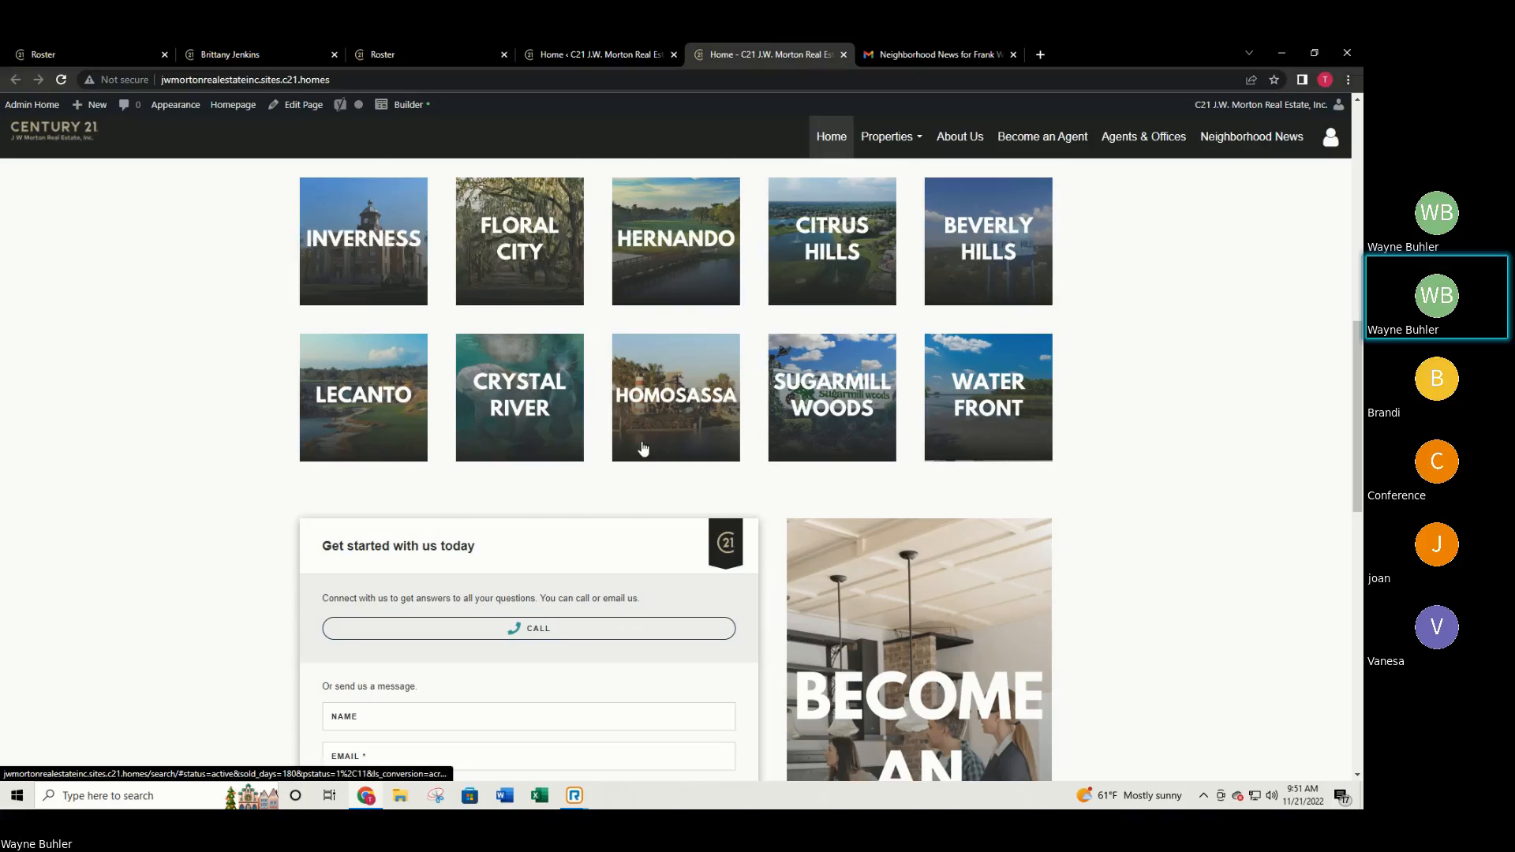
pyautogui.scroll(-5, 631, 449)
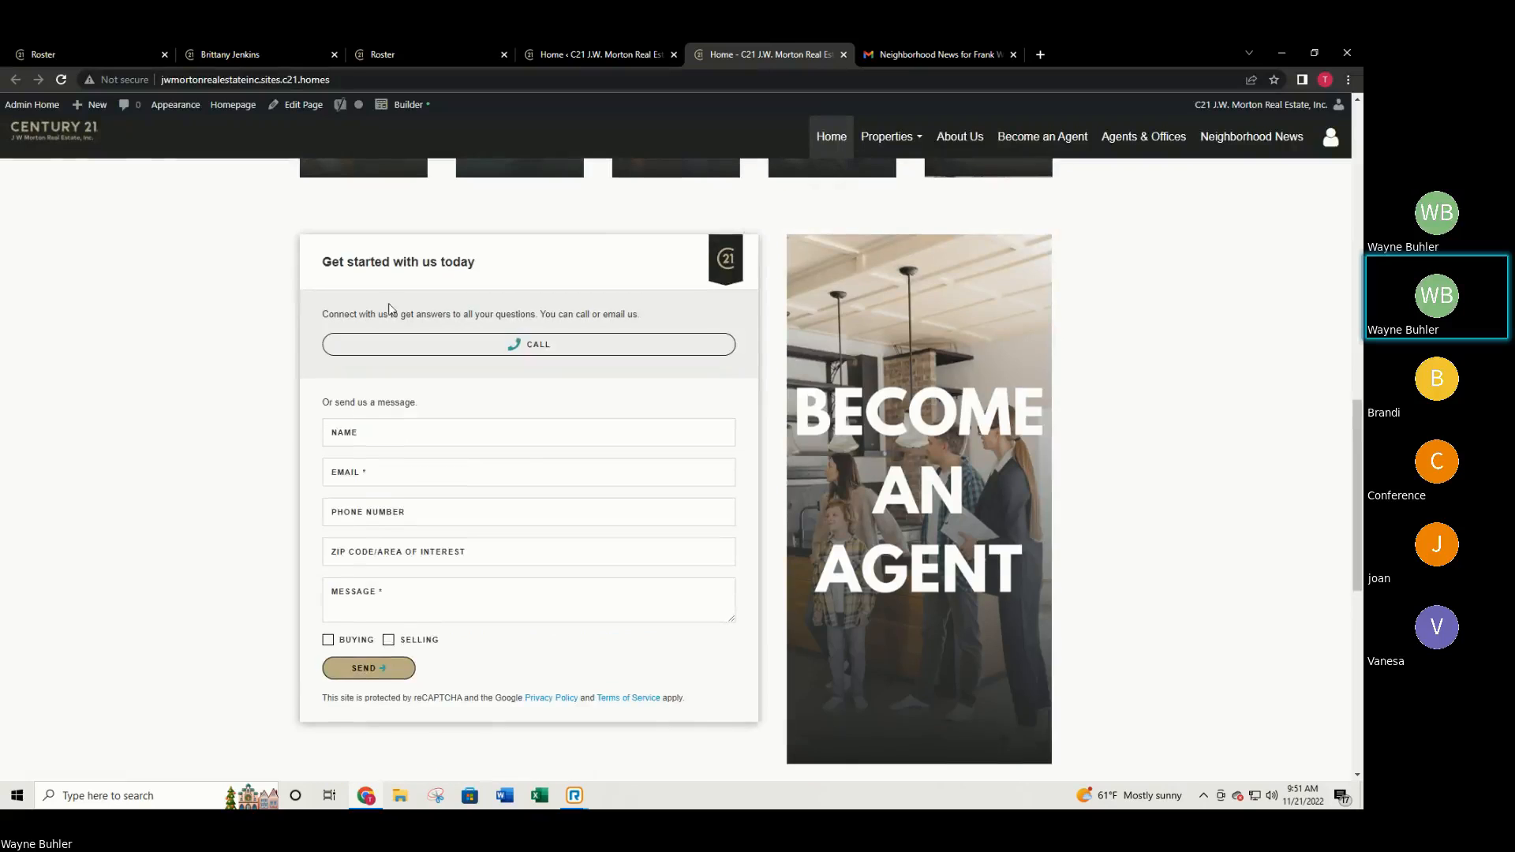
pyautogui.scroll(-1, 517, 499)
pyautogui.scroll(-3, 602, 575)
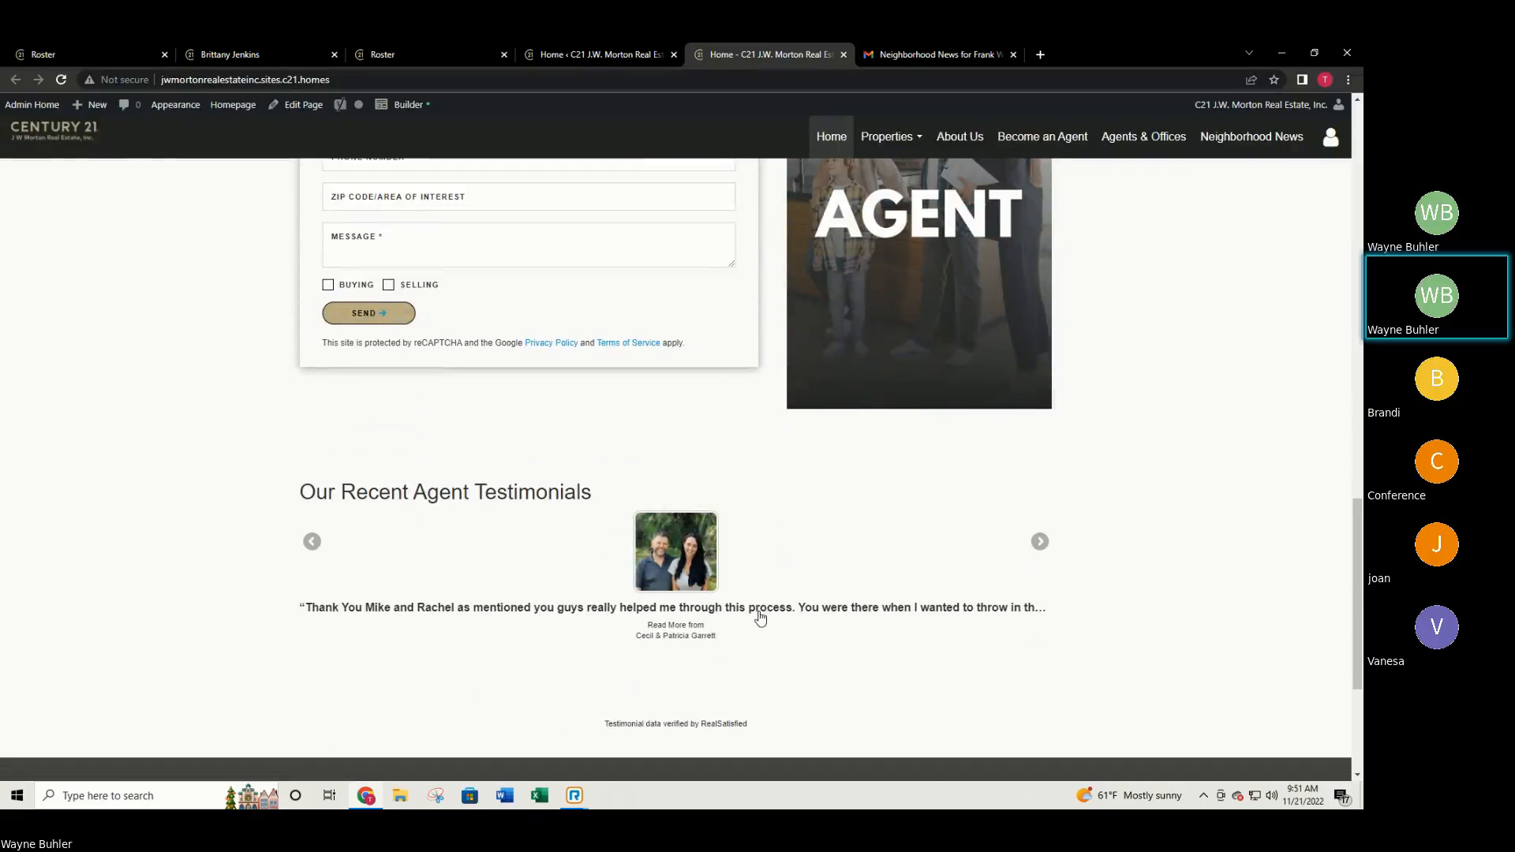
pyautogui.click(1041, 543)
pyautogui.click(1040, 543)
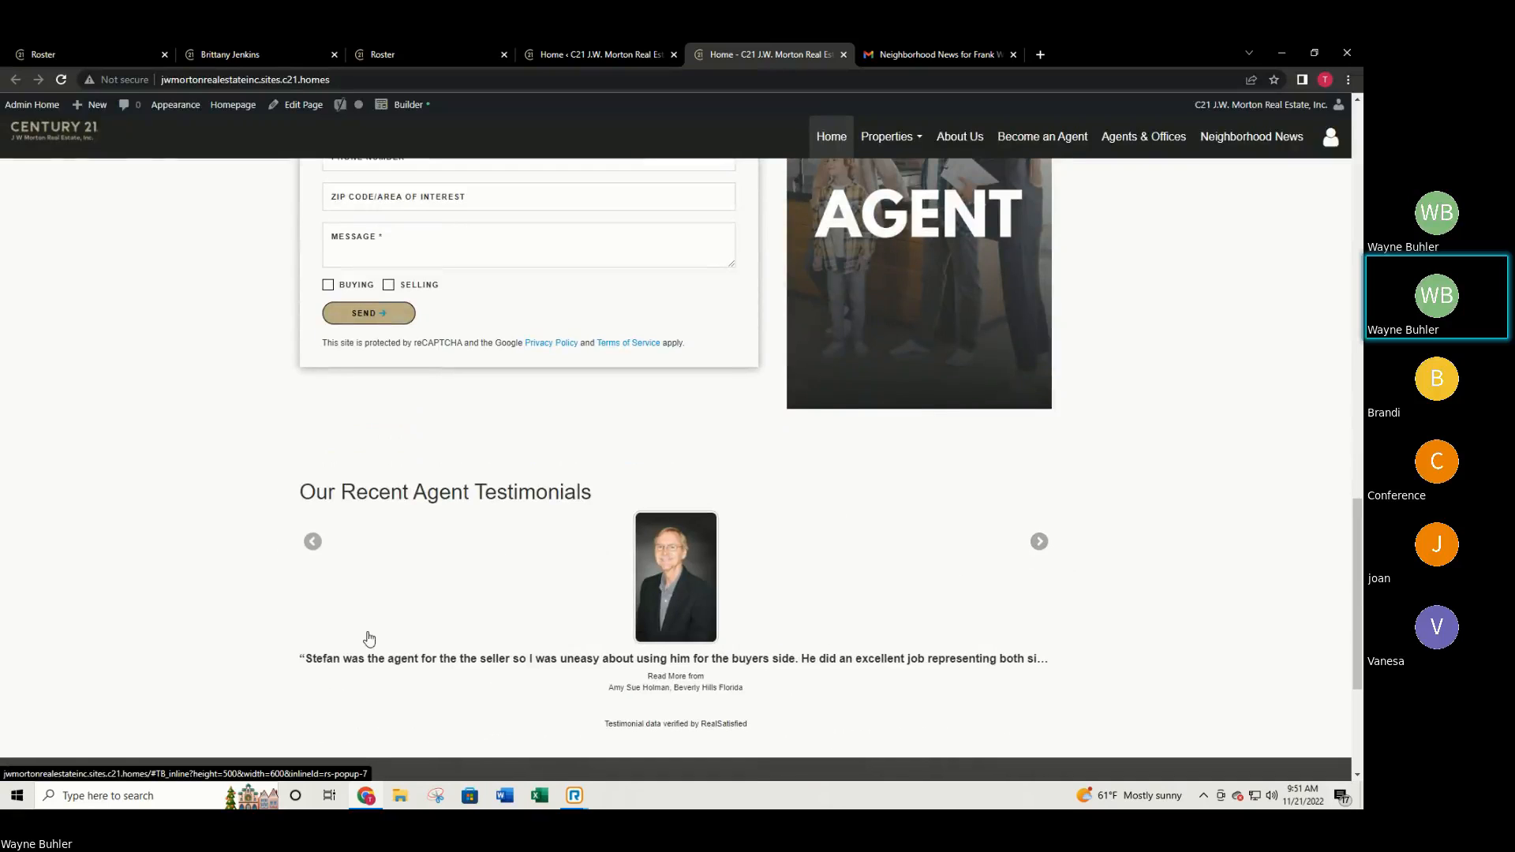
pyautogui.click(657, 594)
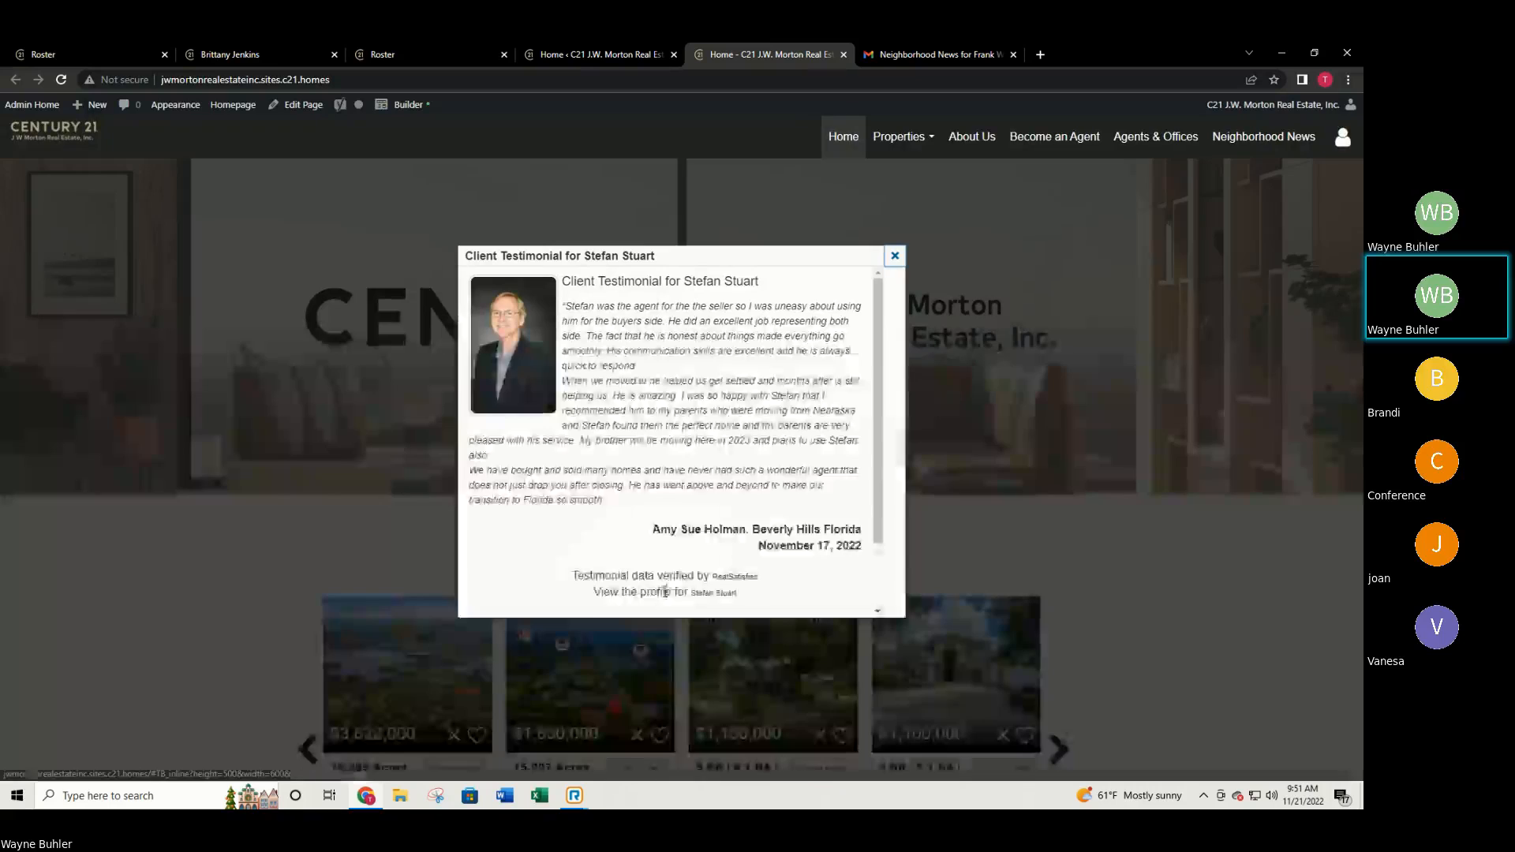
pyautogui.scroll(-1, 663, 419)
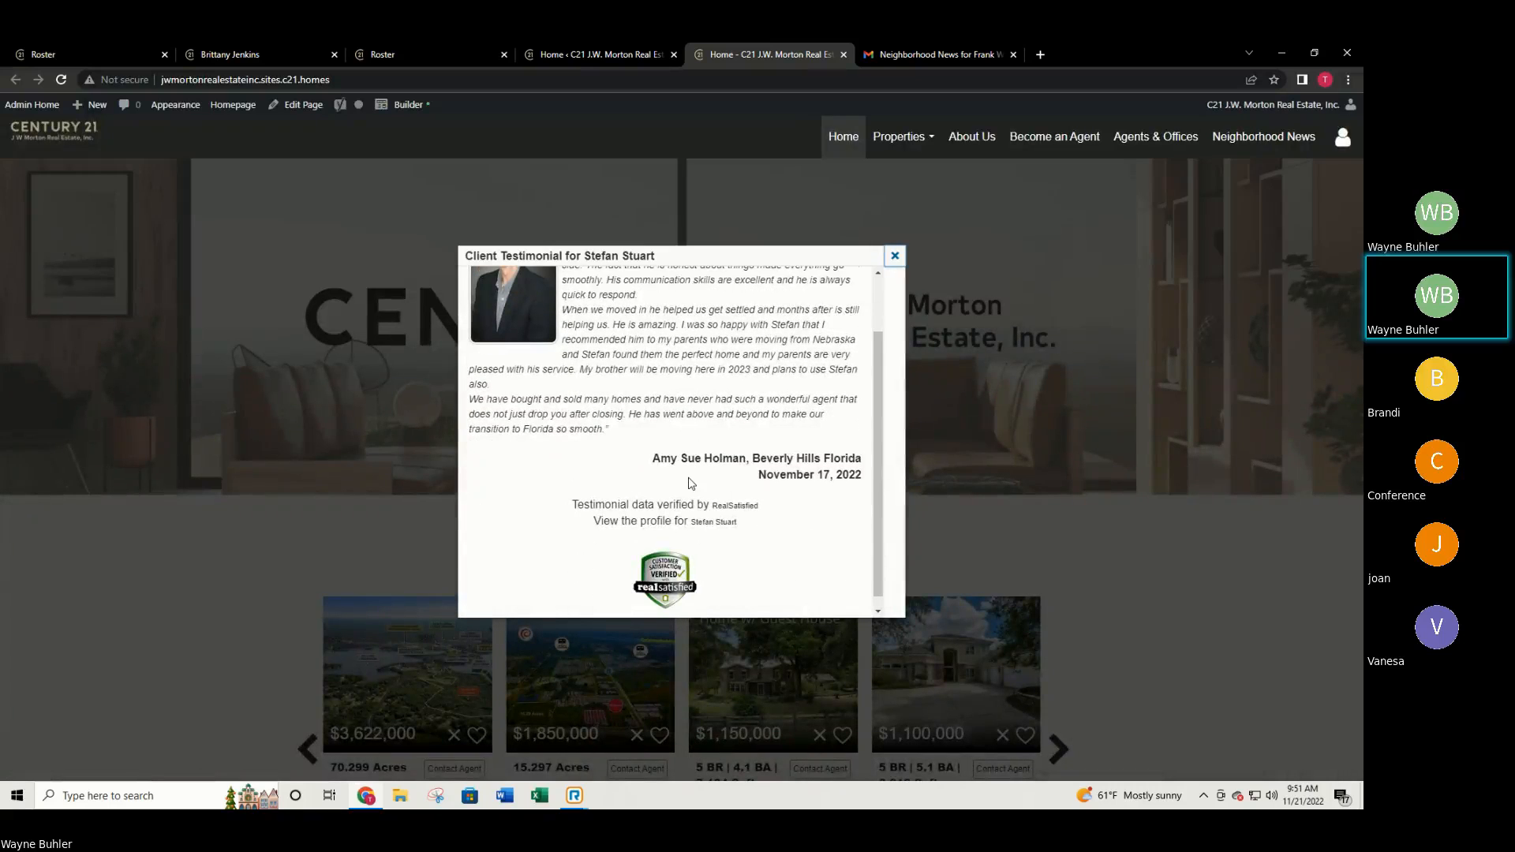
pyautogui.scroll(1, 848, 357)
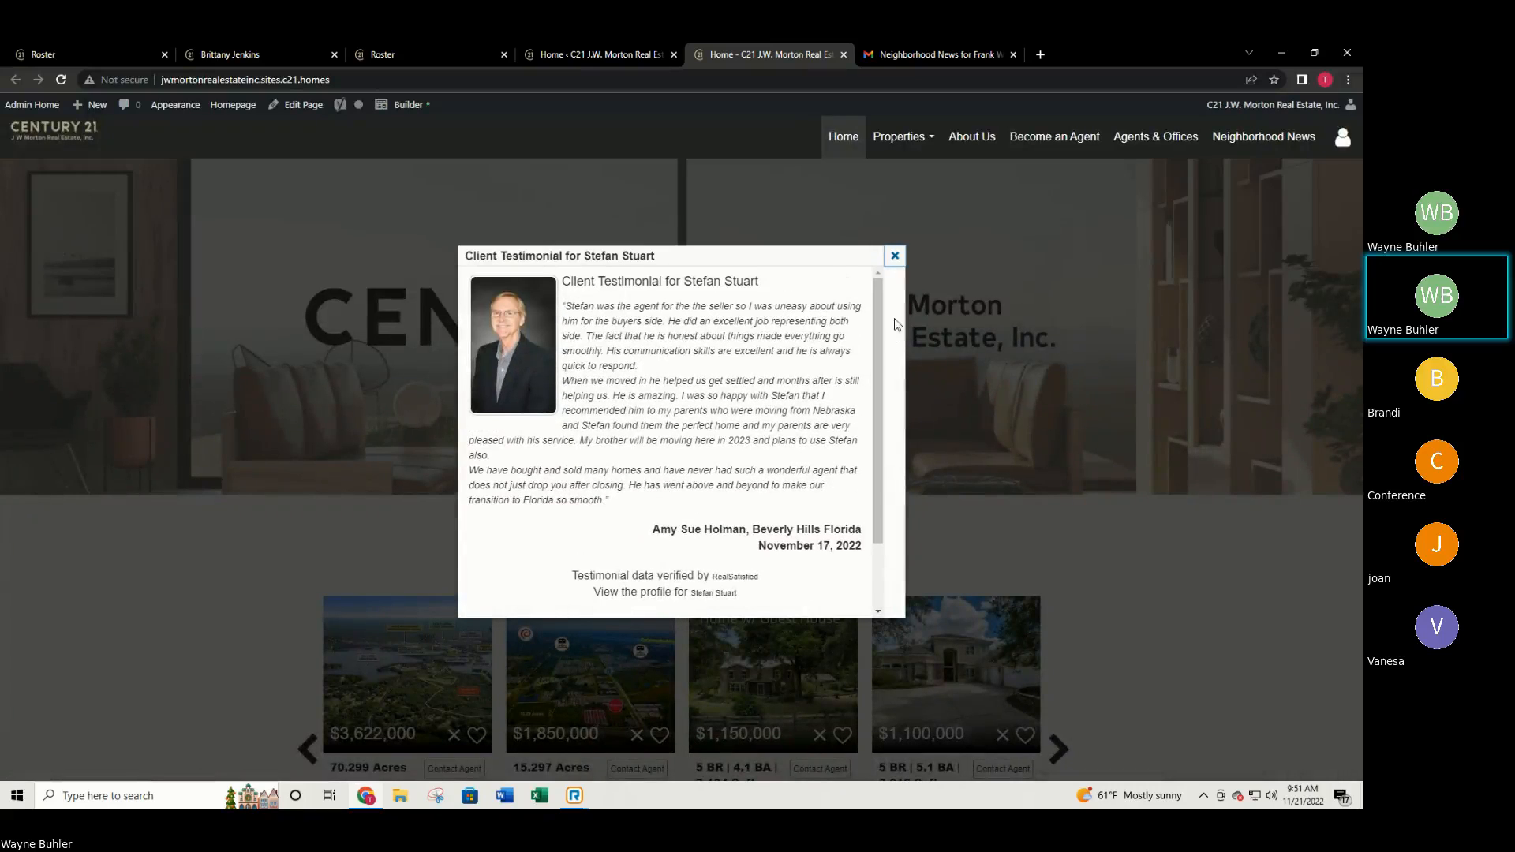
pyautogui.click(894, 257)
pyautogui.scroll(-6, 1120, 485)
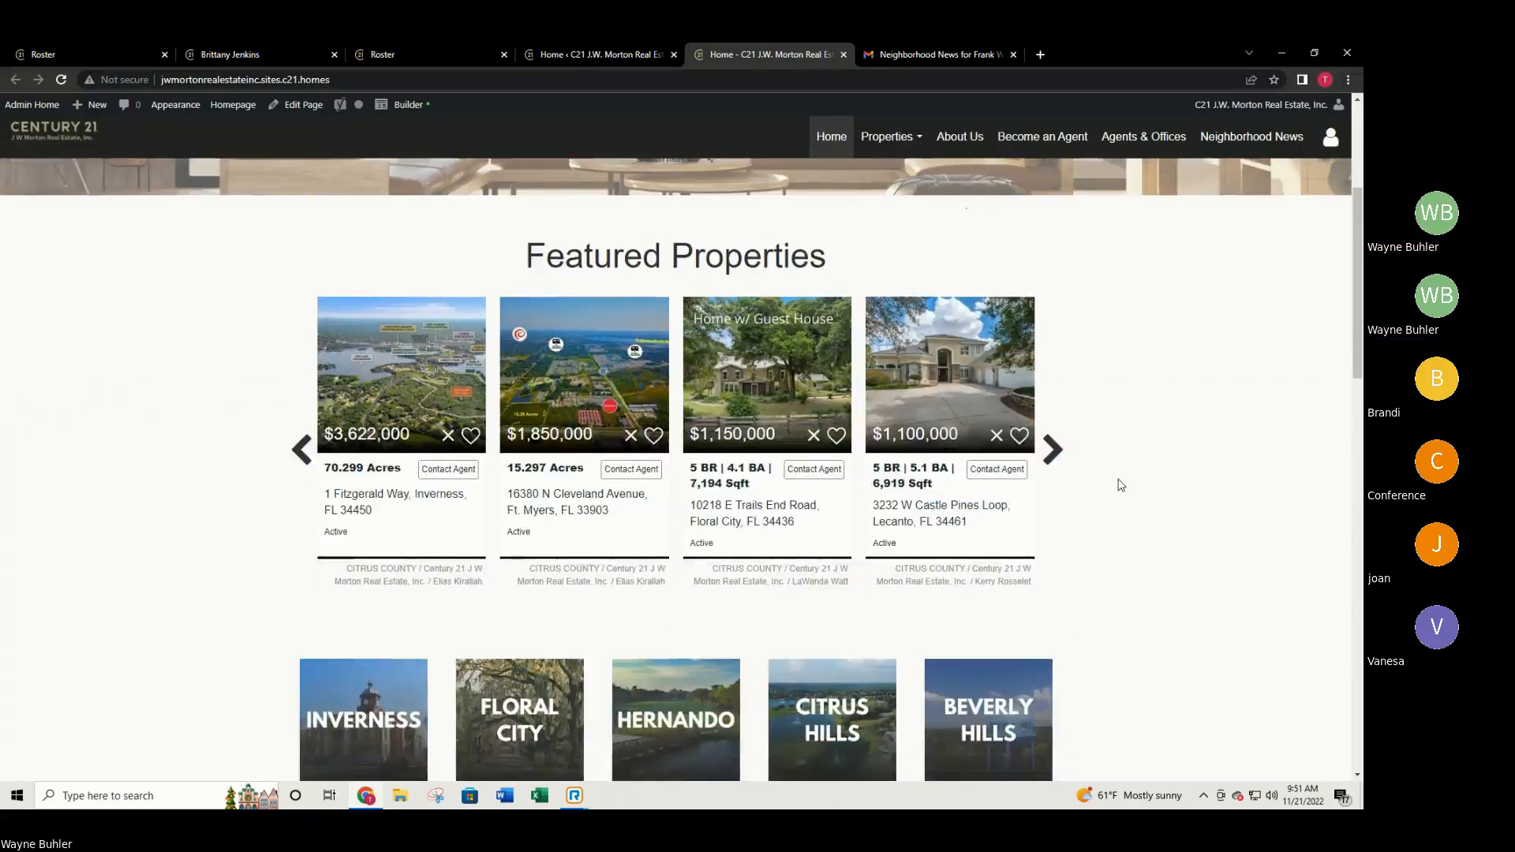
pyautogui.scroll(-4, 1134, 497)
pyautogui.scroll(2, 1051, 542)
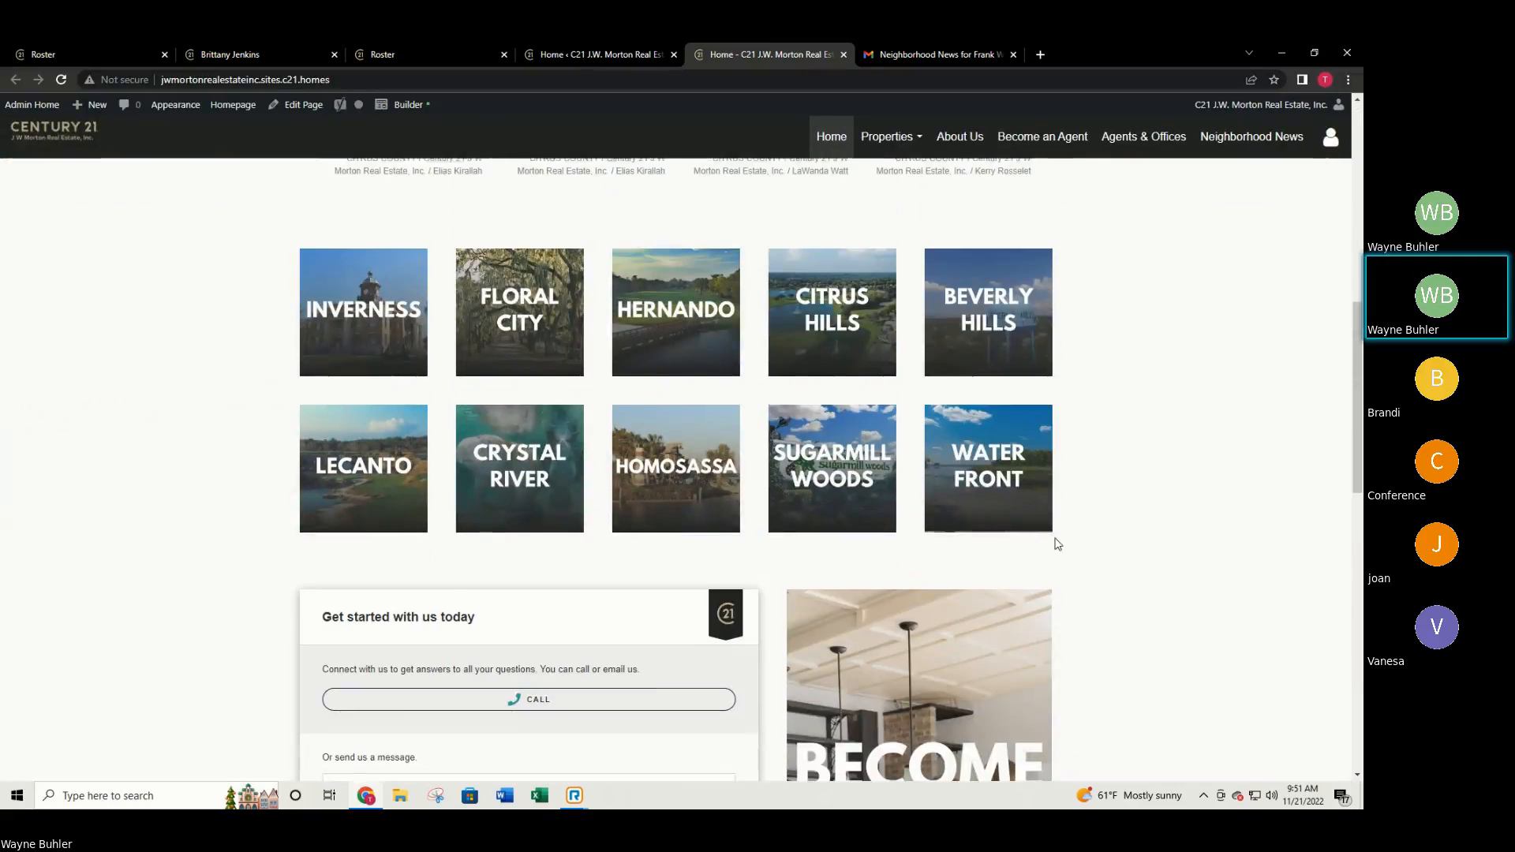
# Run the Inverness, FL area search (48 listings), then return to the homepage.
pyautogui.click(417, 355)
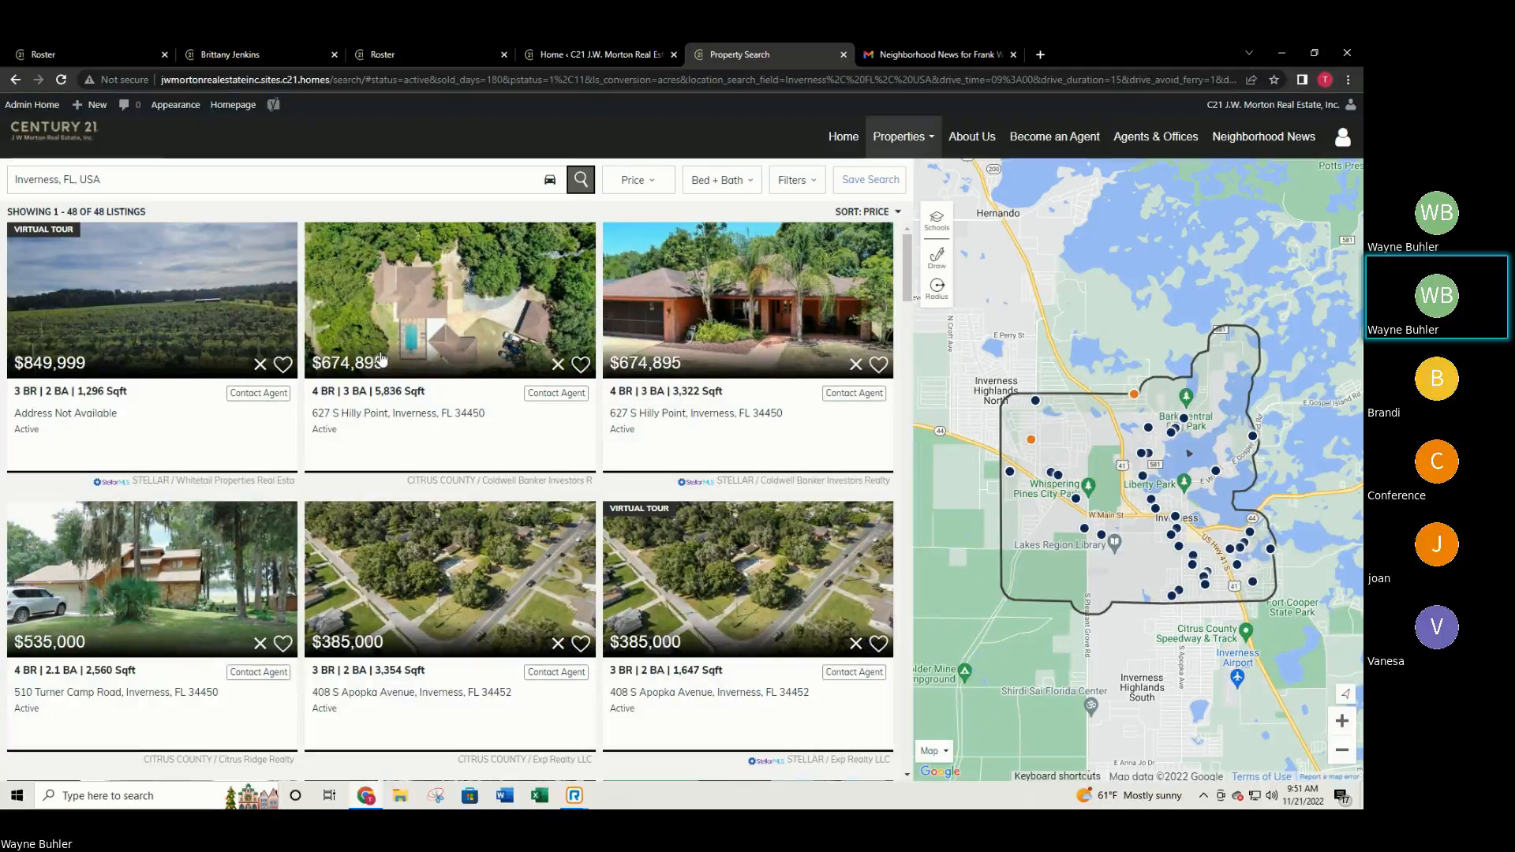
pyautogui.click(829, 142)
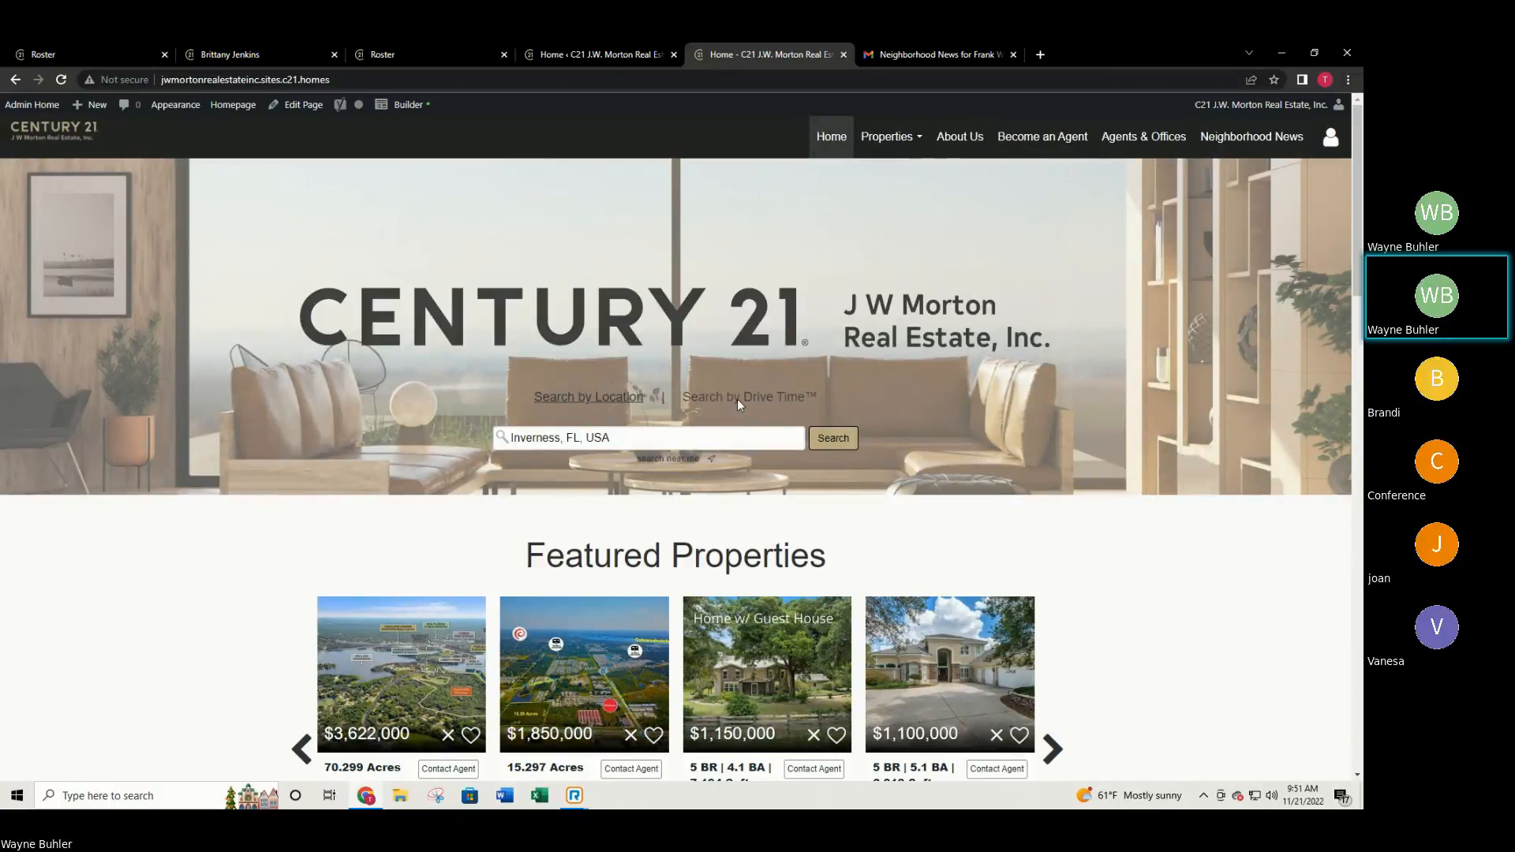
# Open the Become an Agent page and scroll down to its agent grid.
pyautogui.click(1038, 138)
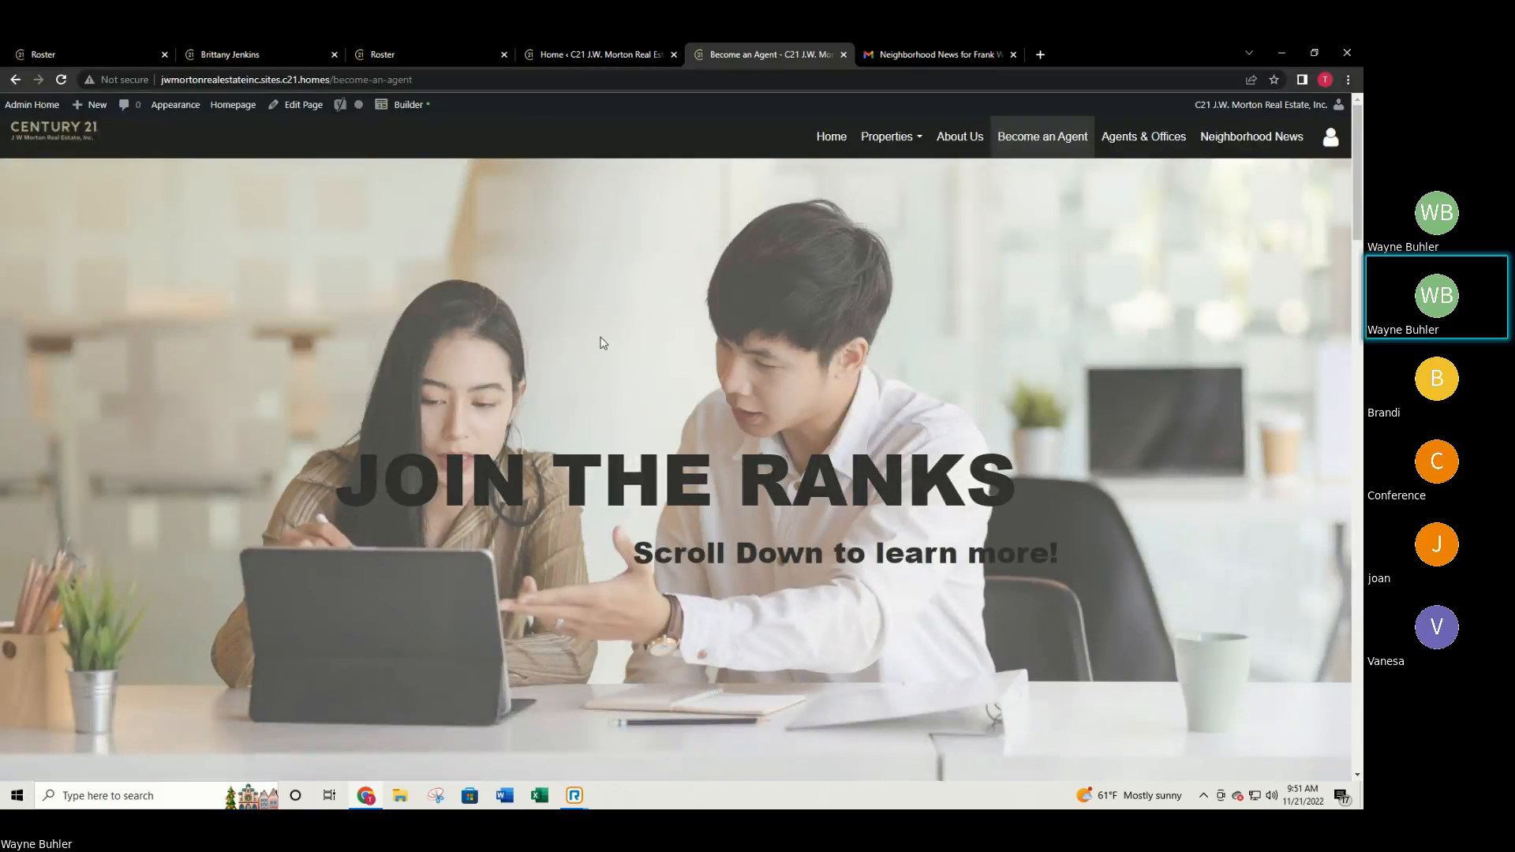
pyautogui.scroll(-9, 1078, 379)
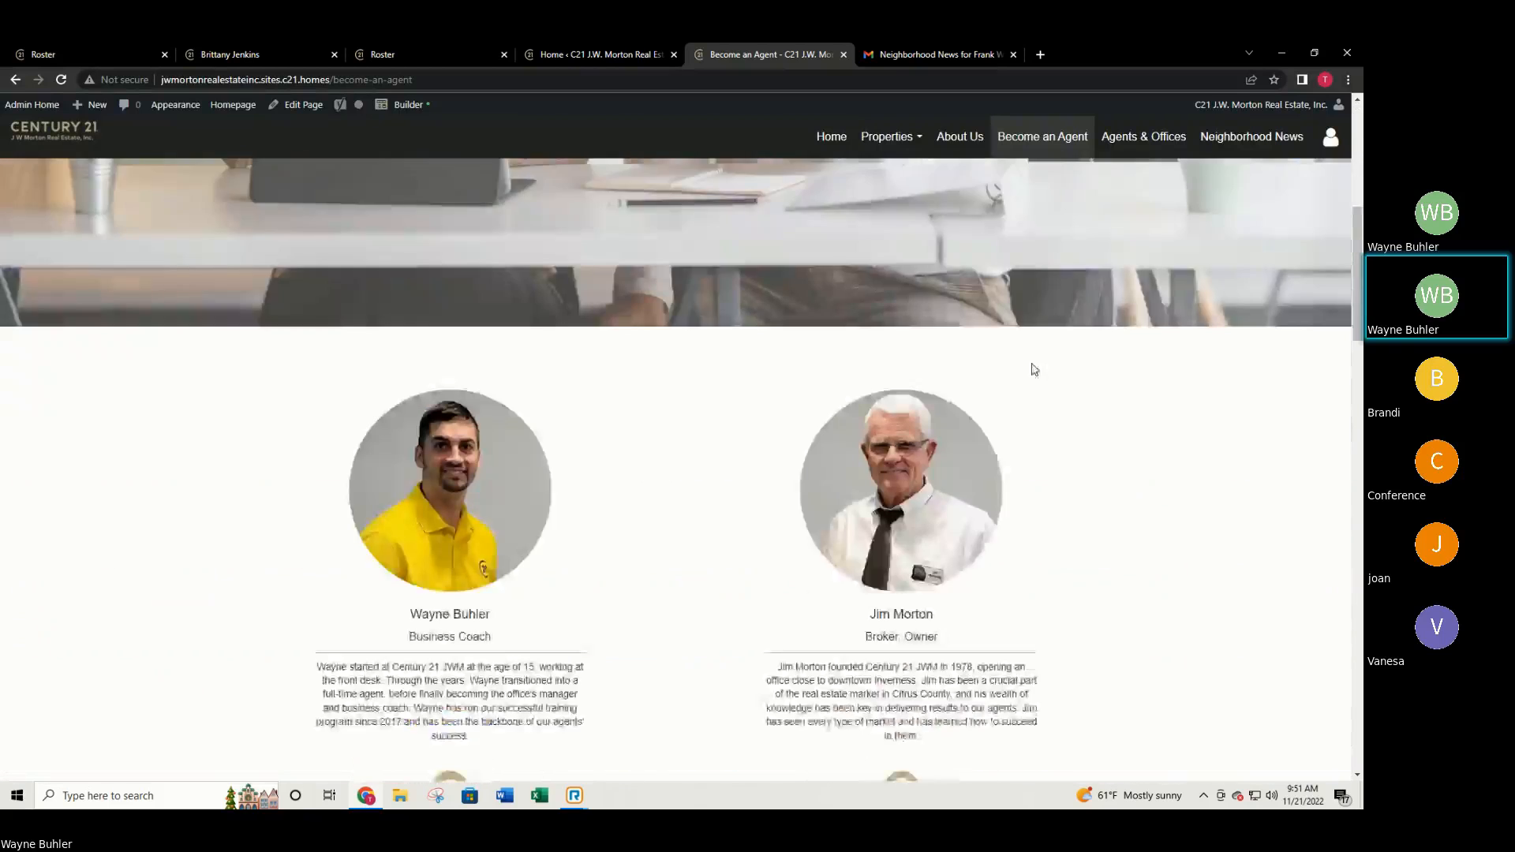
pyautogui.scroll(-5, 991, 493)
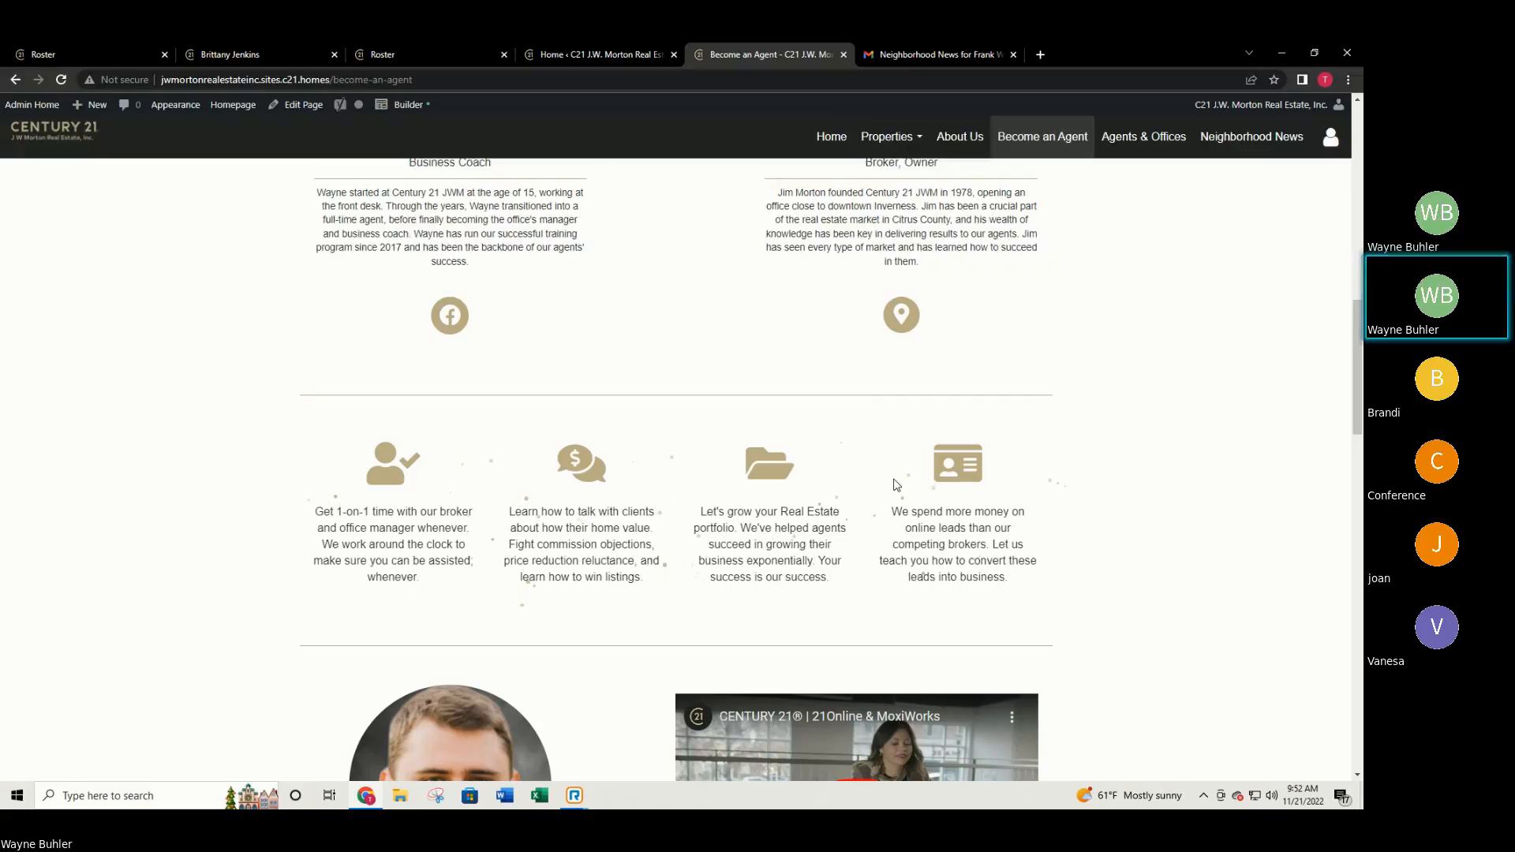
pyautogui.scroll(-6, 842, 423)
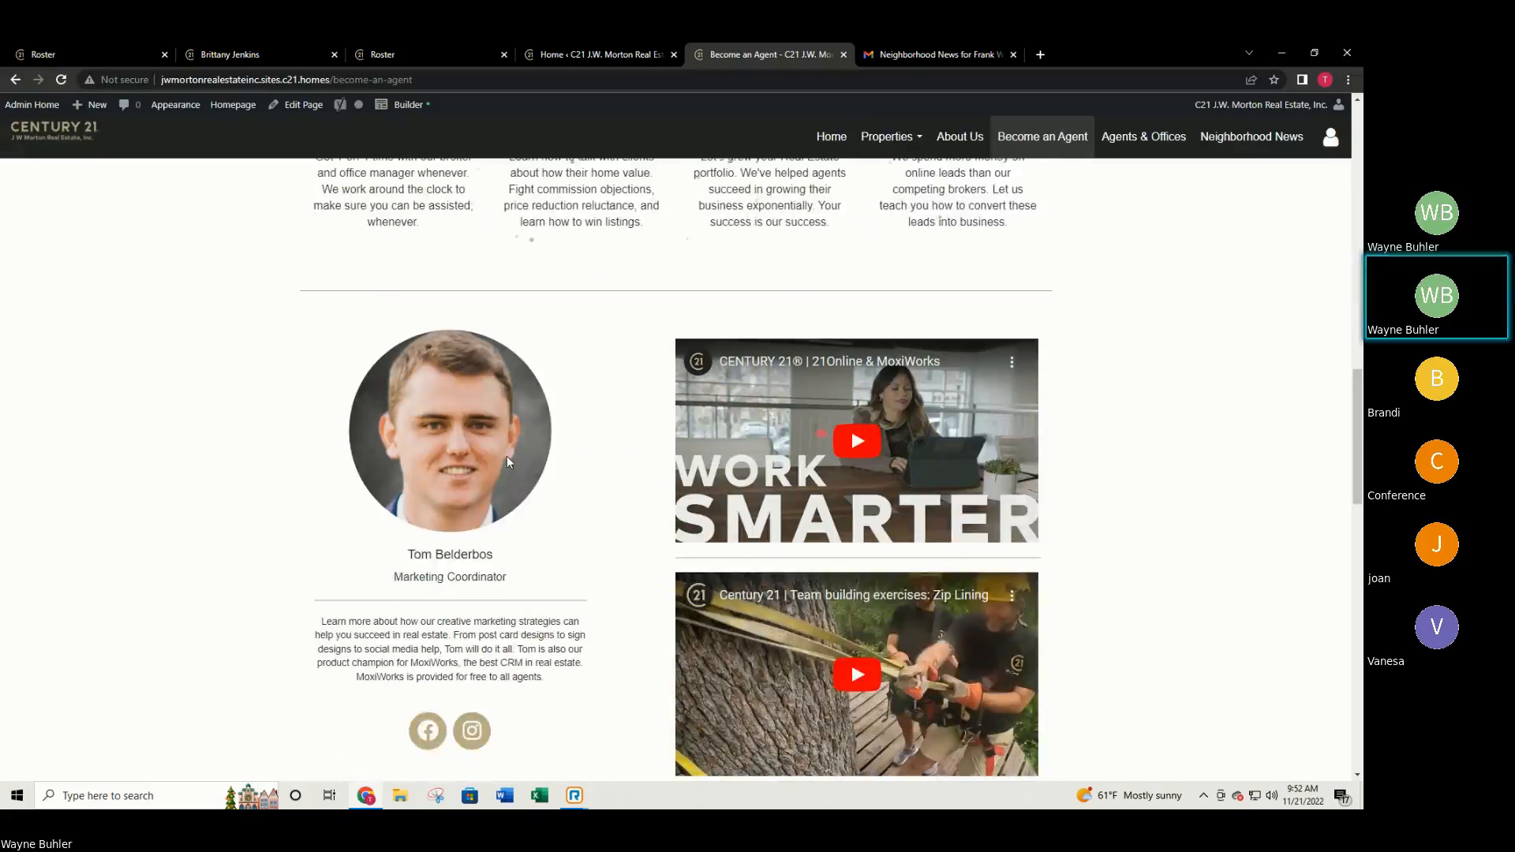
pyautogui.scroll(-3, 651, 377)
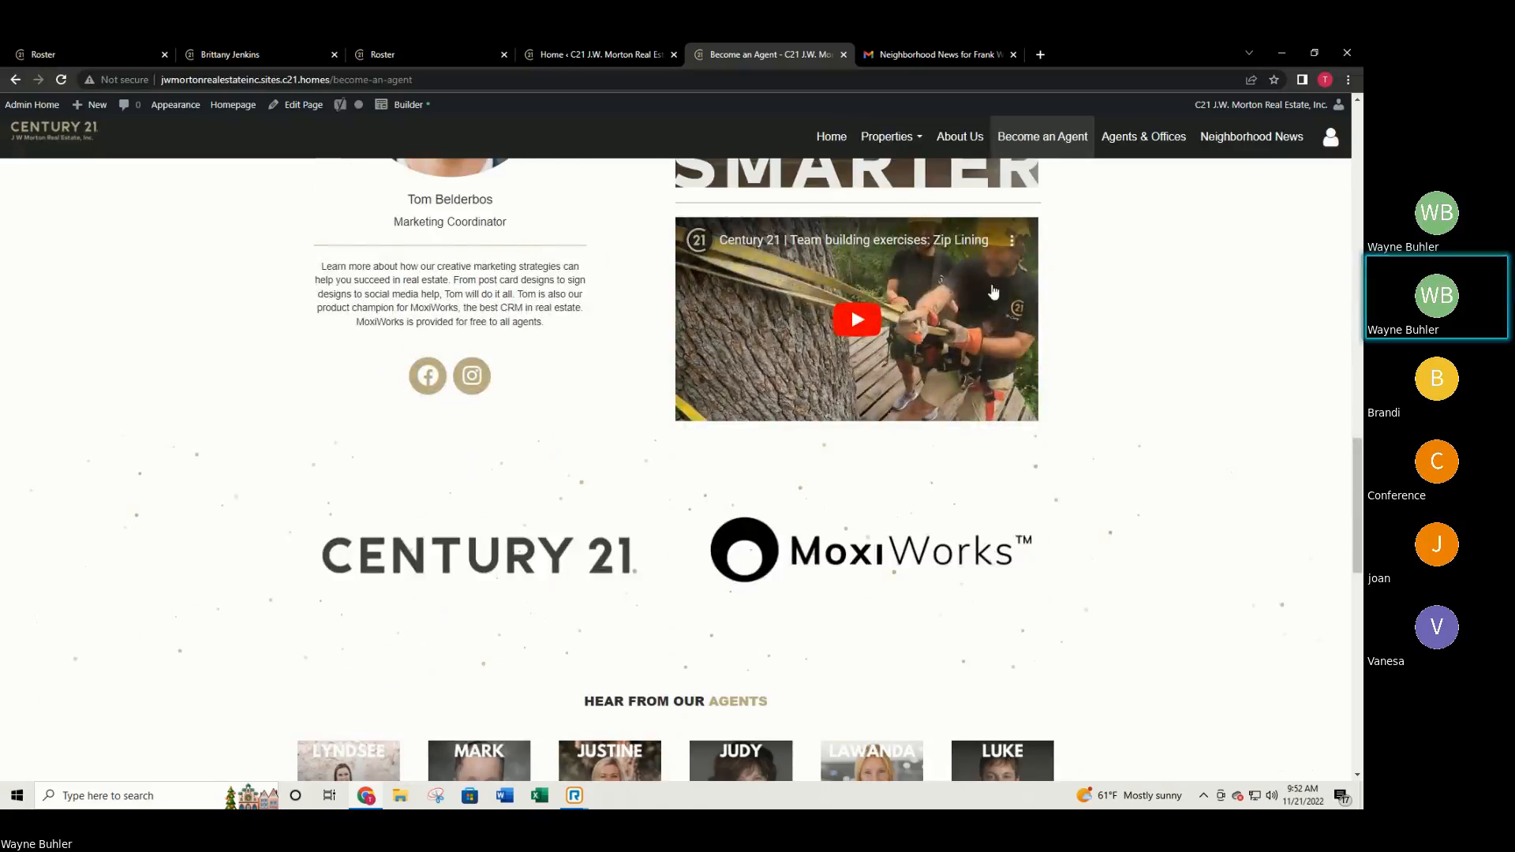
pyautogui.scroll(-4, 446, 386)
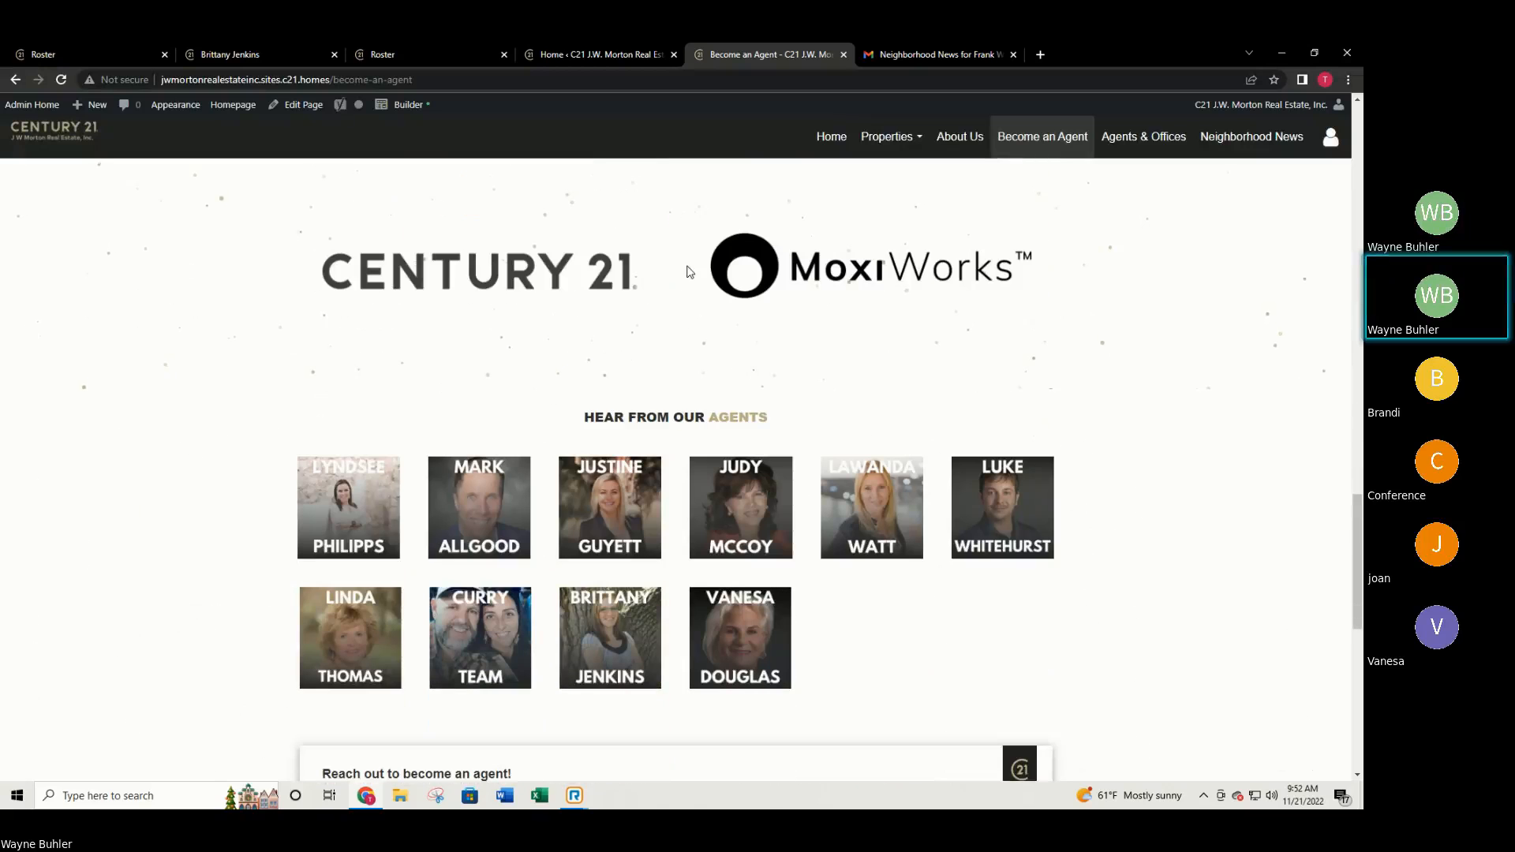
pyautogui.scroll(-2, 518, 395)
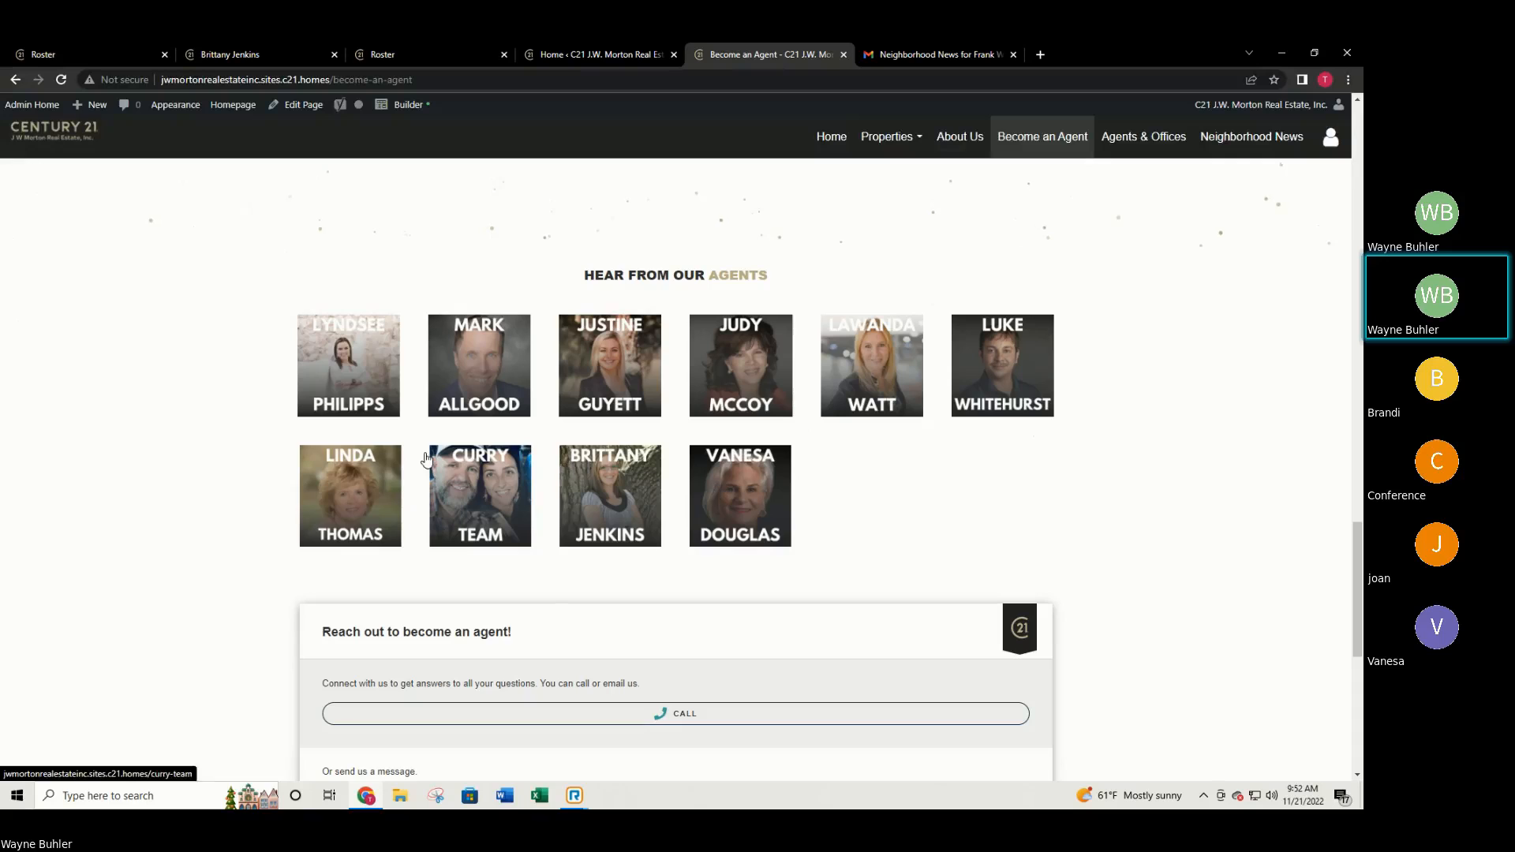
# View an agent's profile from the grid, close it, and scroll back to the JOIN THE RANKS banner.
pyautogui.click(339, 497)
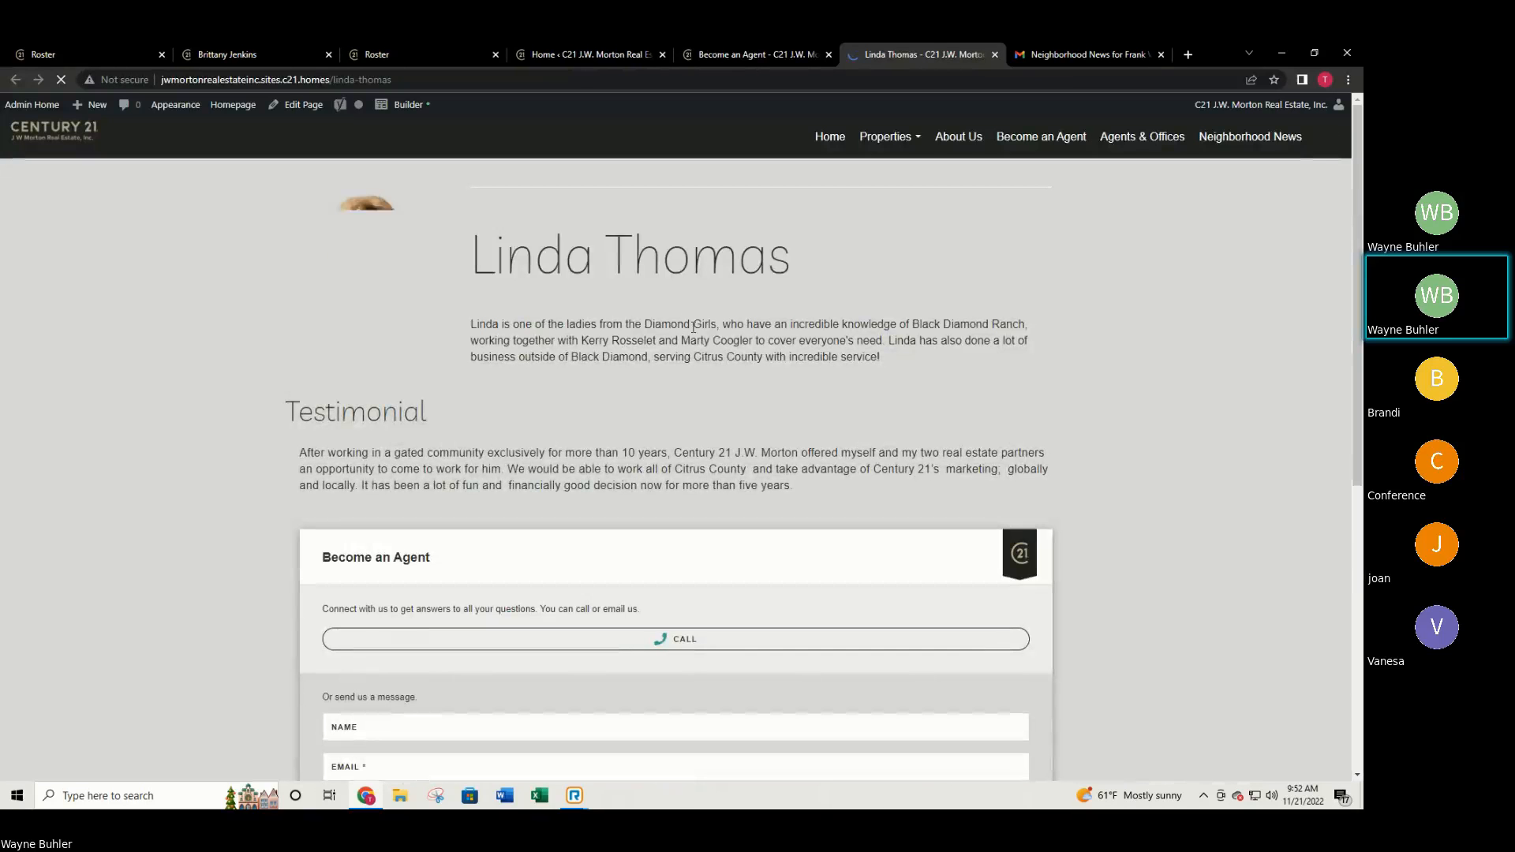
pyautogui.scroll(-2, 371, 443)
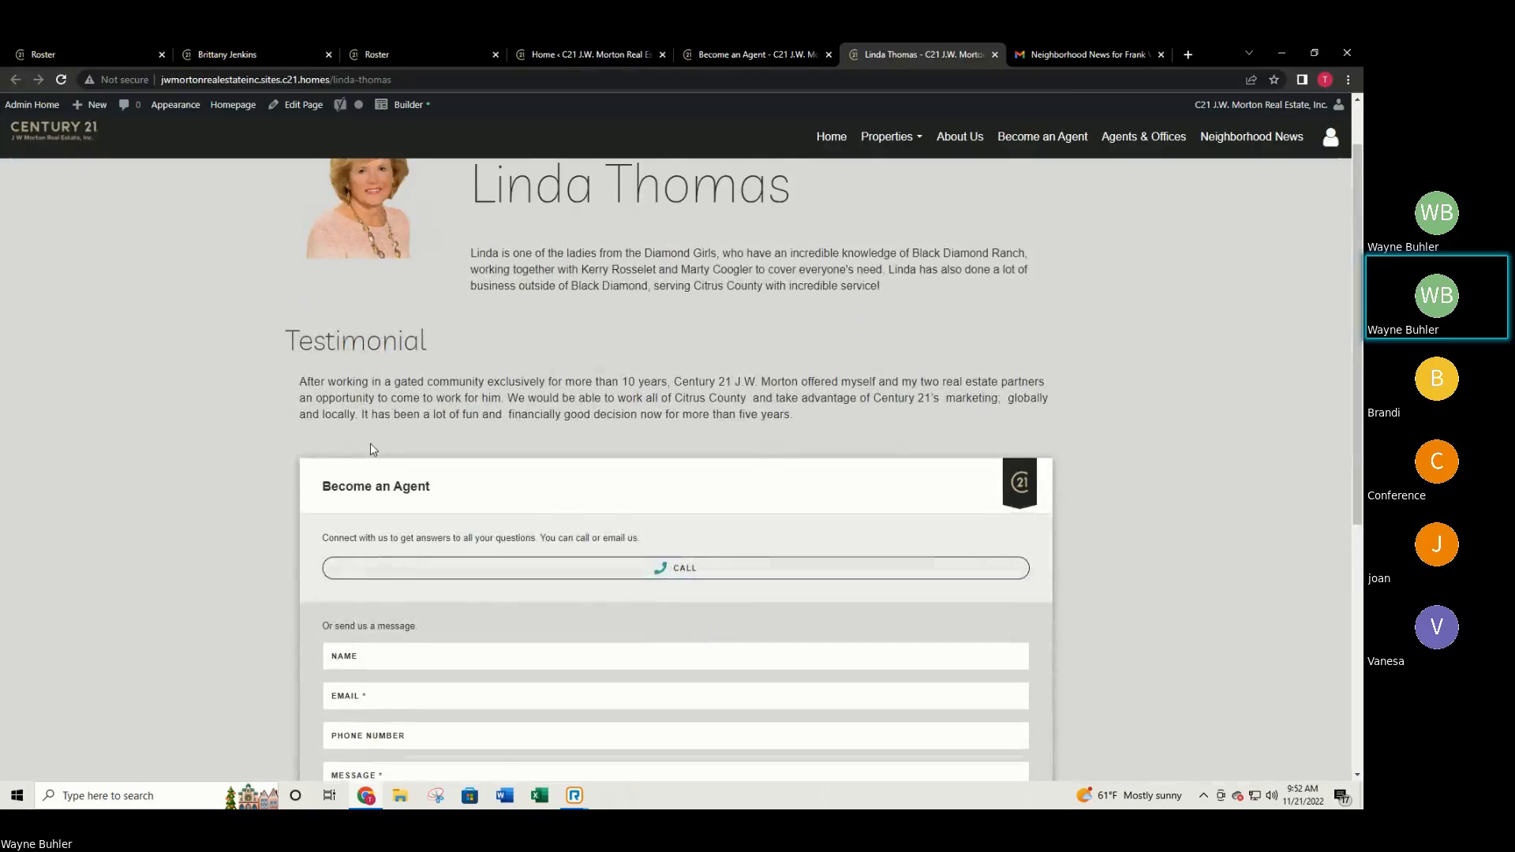
pyautogui.scroll(-2, 364, 338)
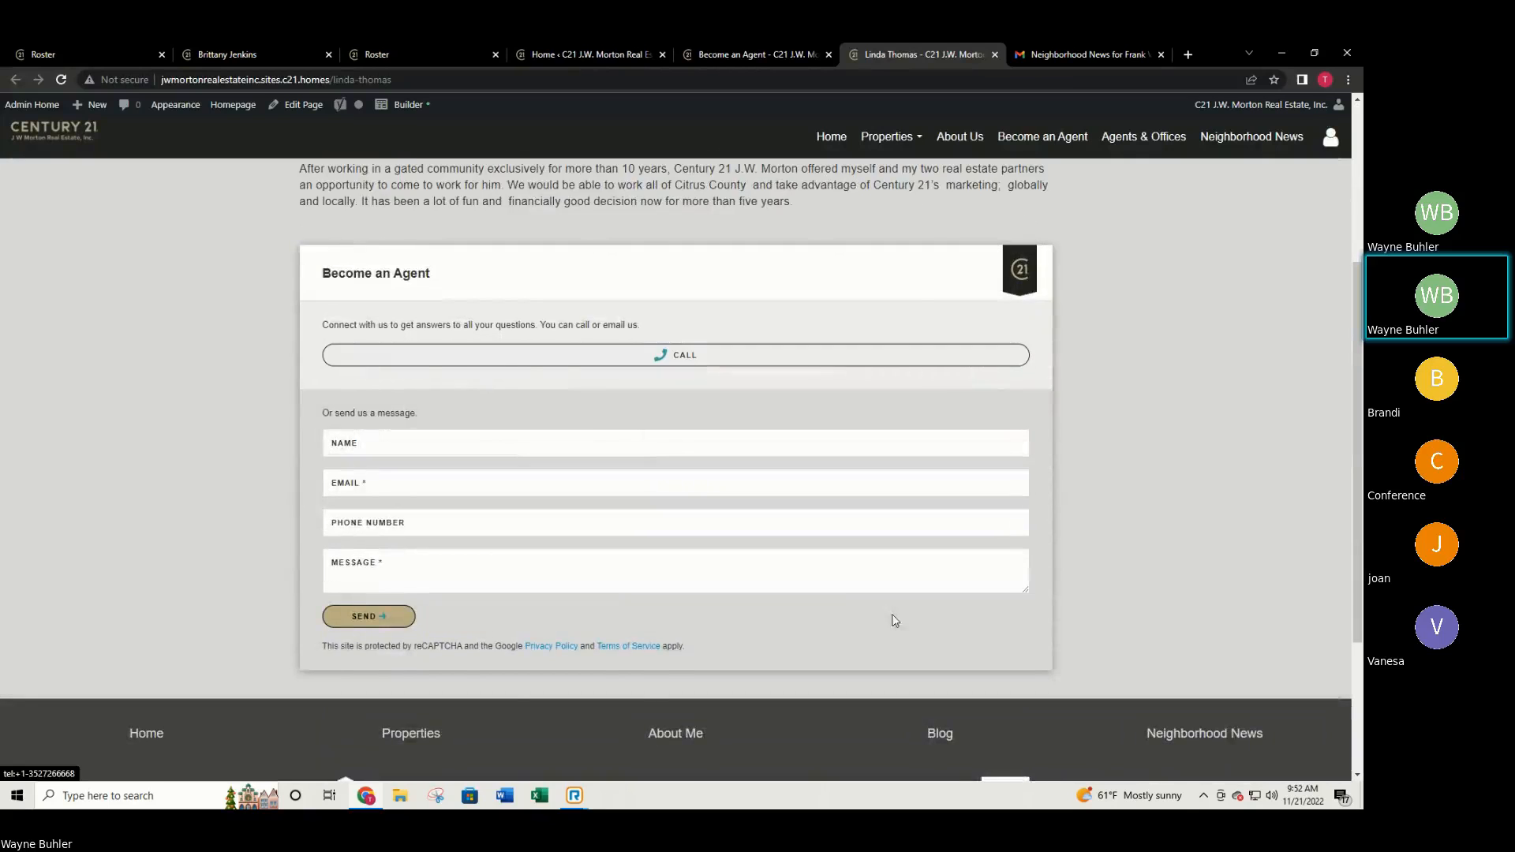
pyautogui.scroll(4, 889, 619)
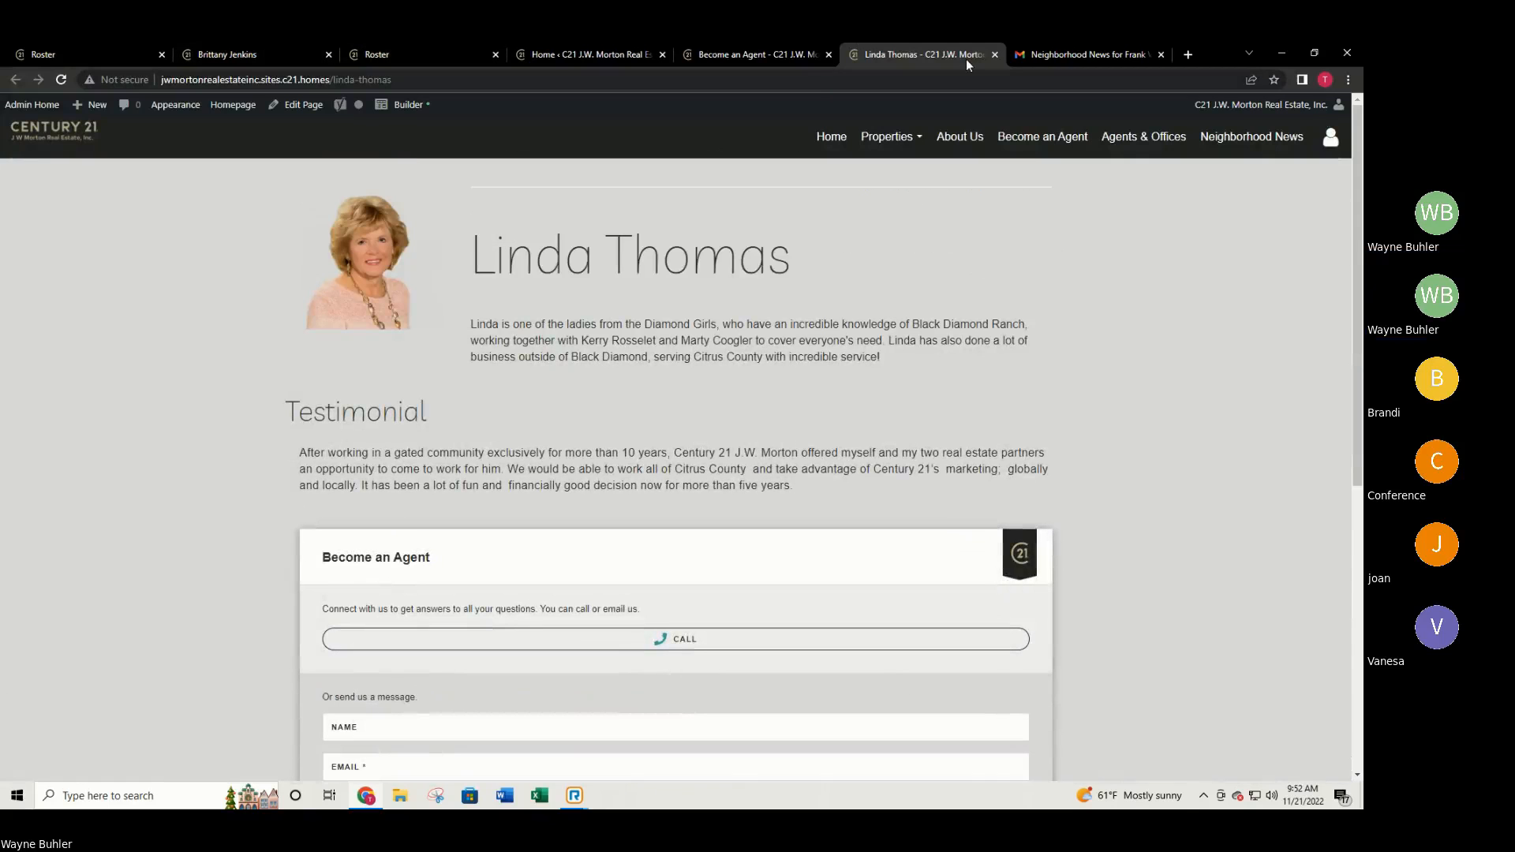
pyautogui.click(995, 54)
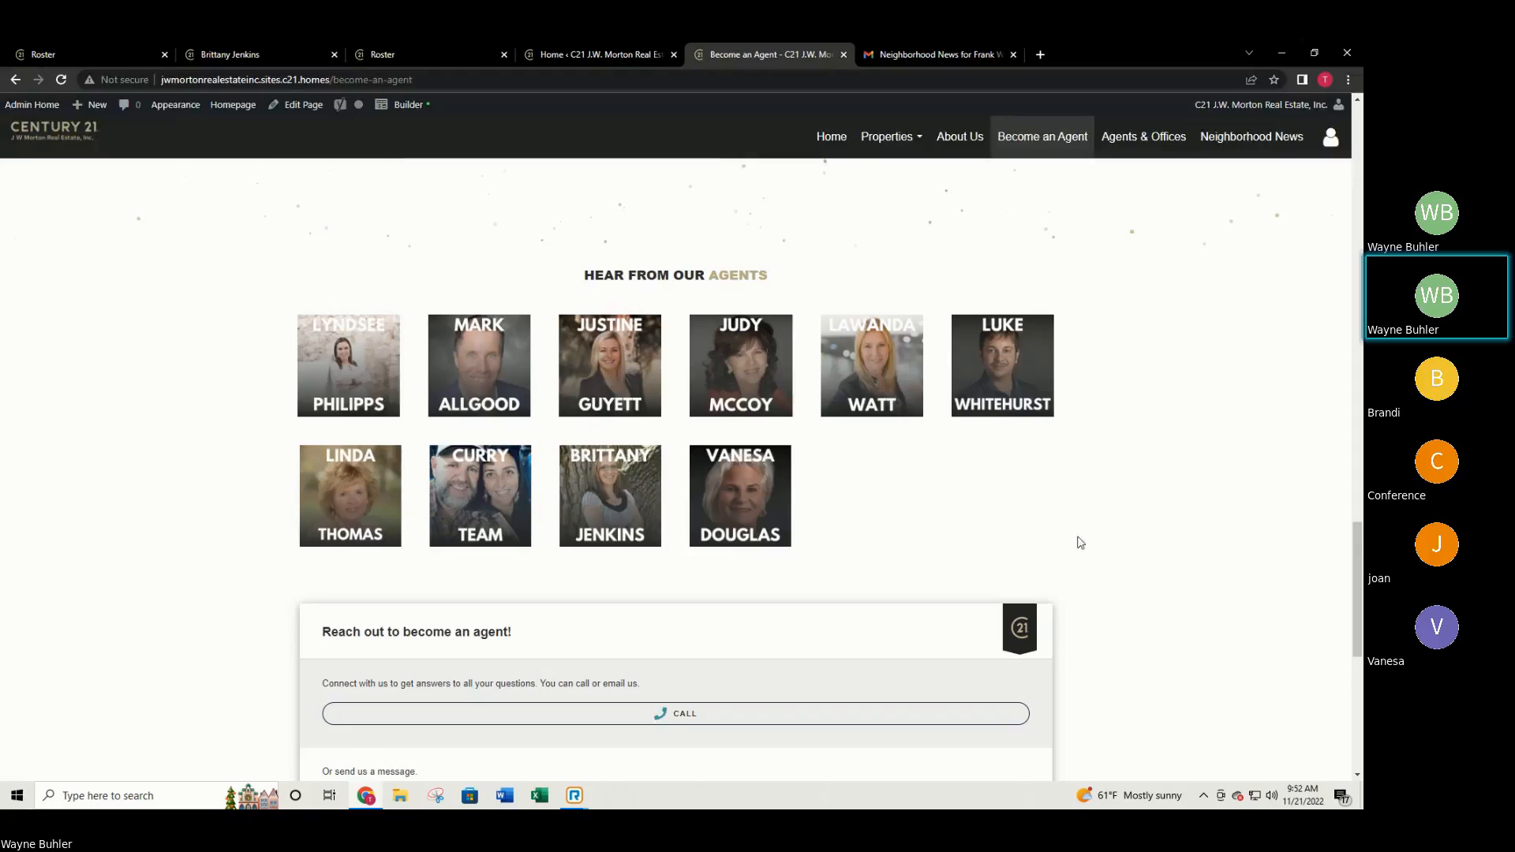
pyautogui.scroll(-2, 1096, 544)
pyautogui.scroll(-3, 1093, 552)
pyautogui.scroll(10, 1089, 570)
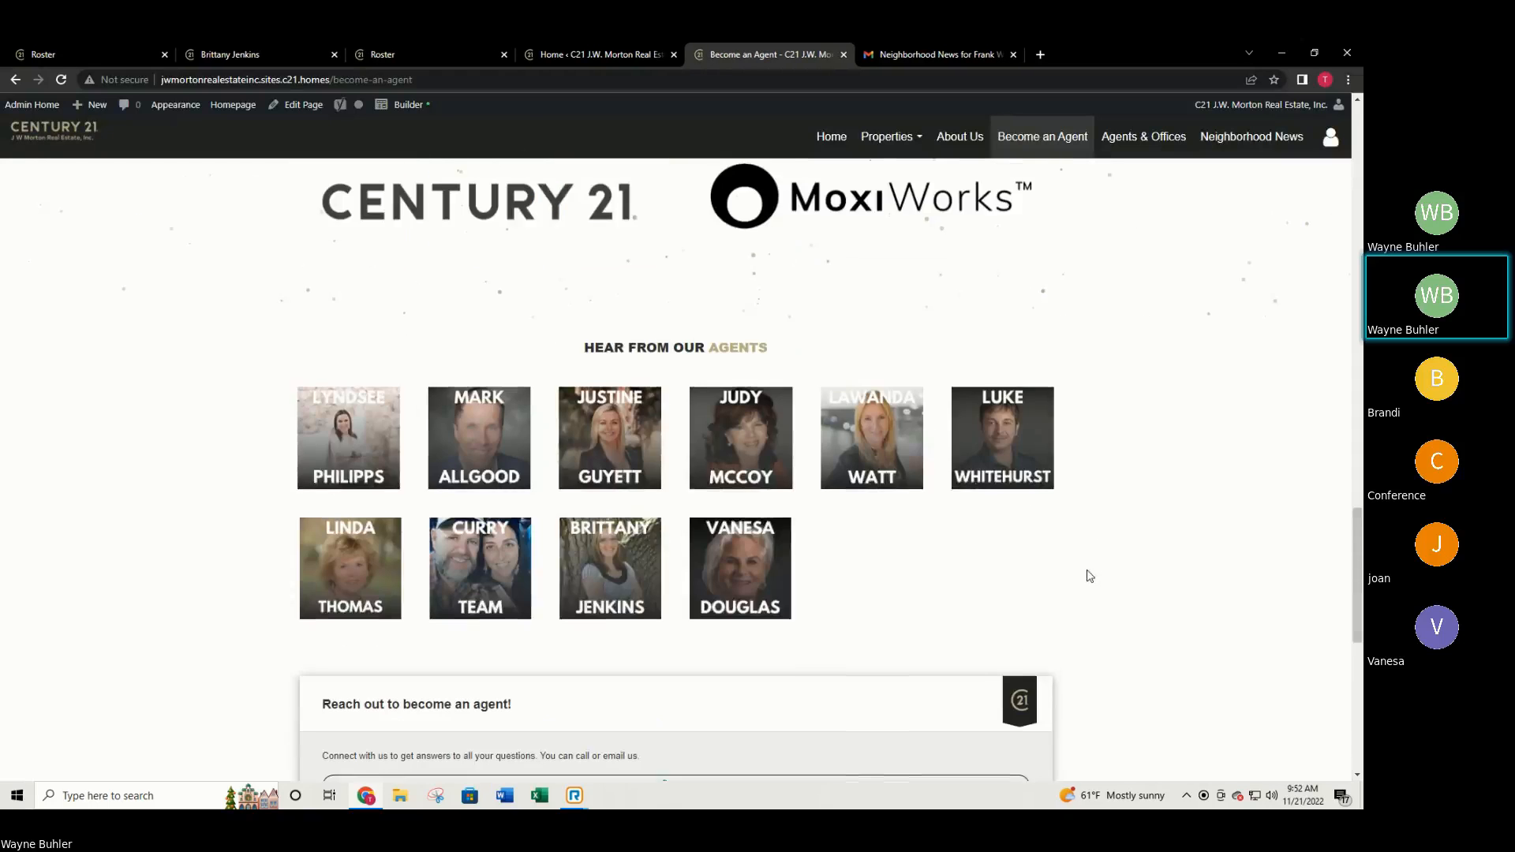
pyautogui.scroll(10, 1093, 584)
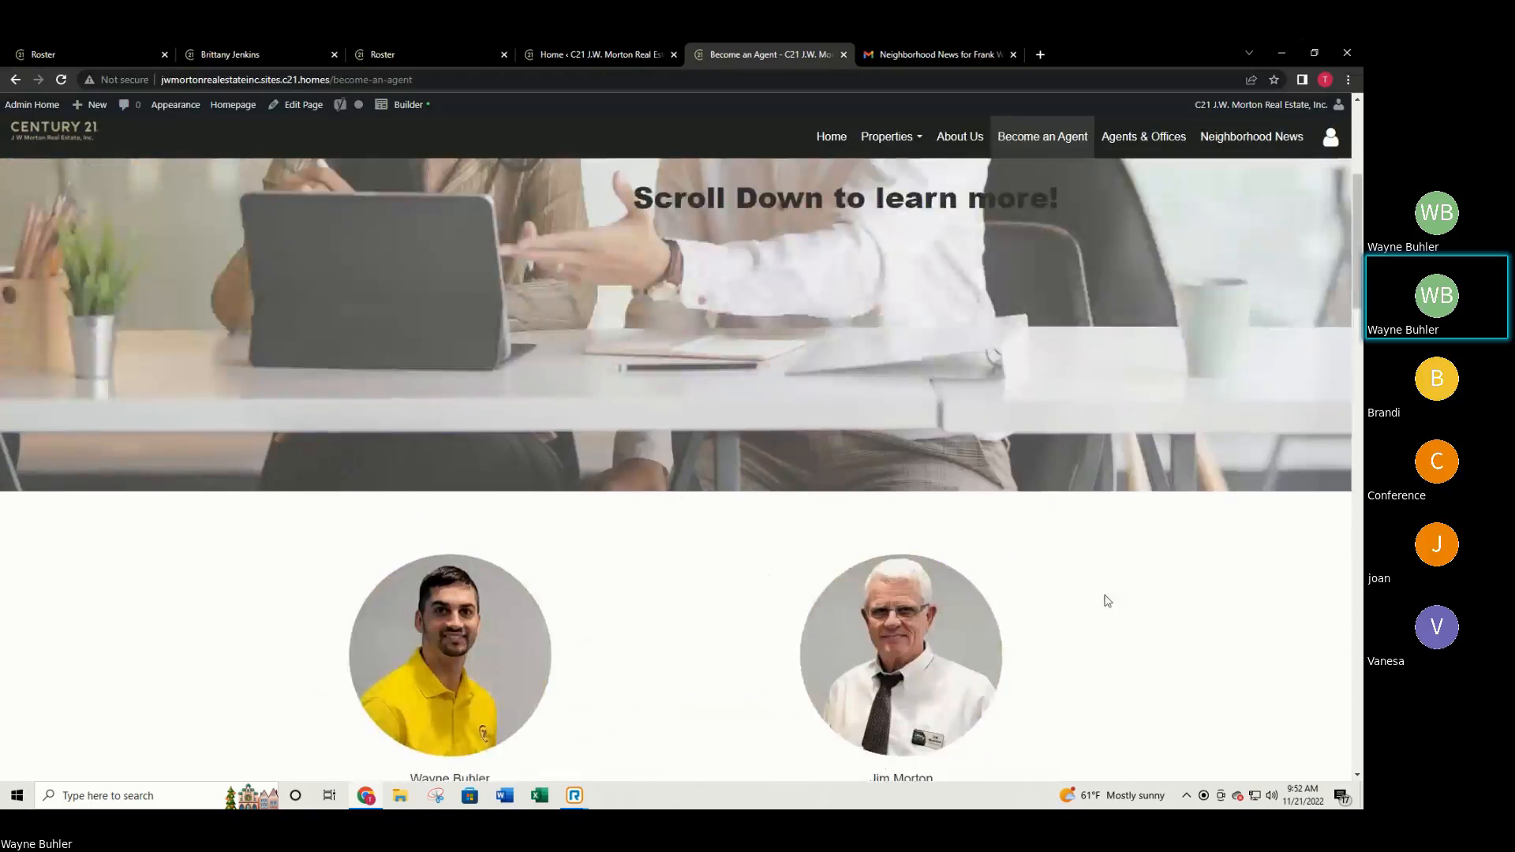
pyautogui.scroll(1, 1099, 590)
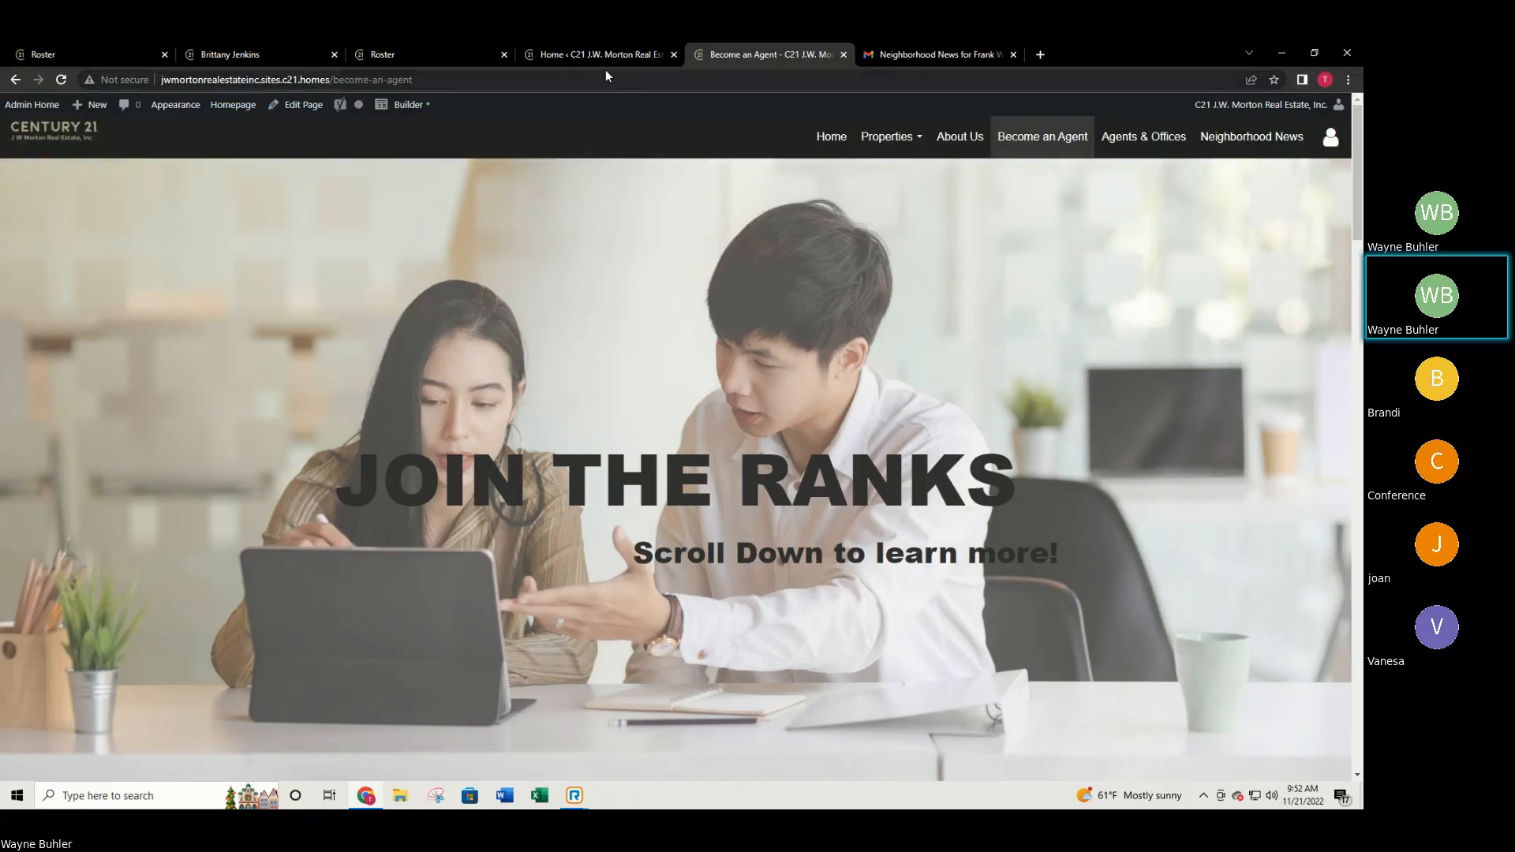
pyautogui.click(576, 51)
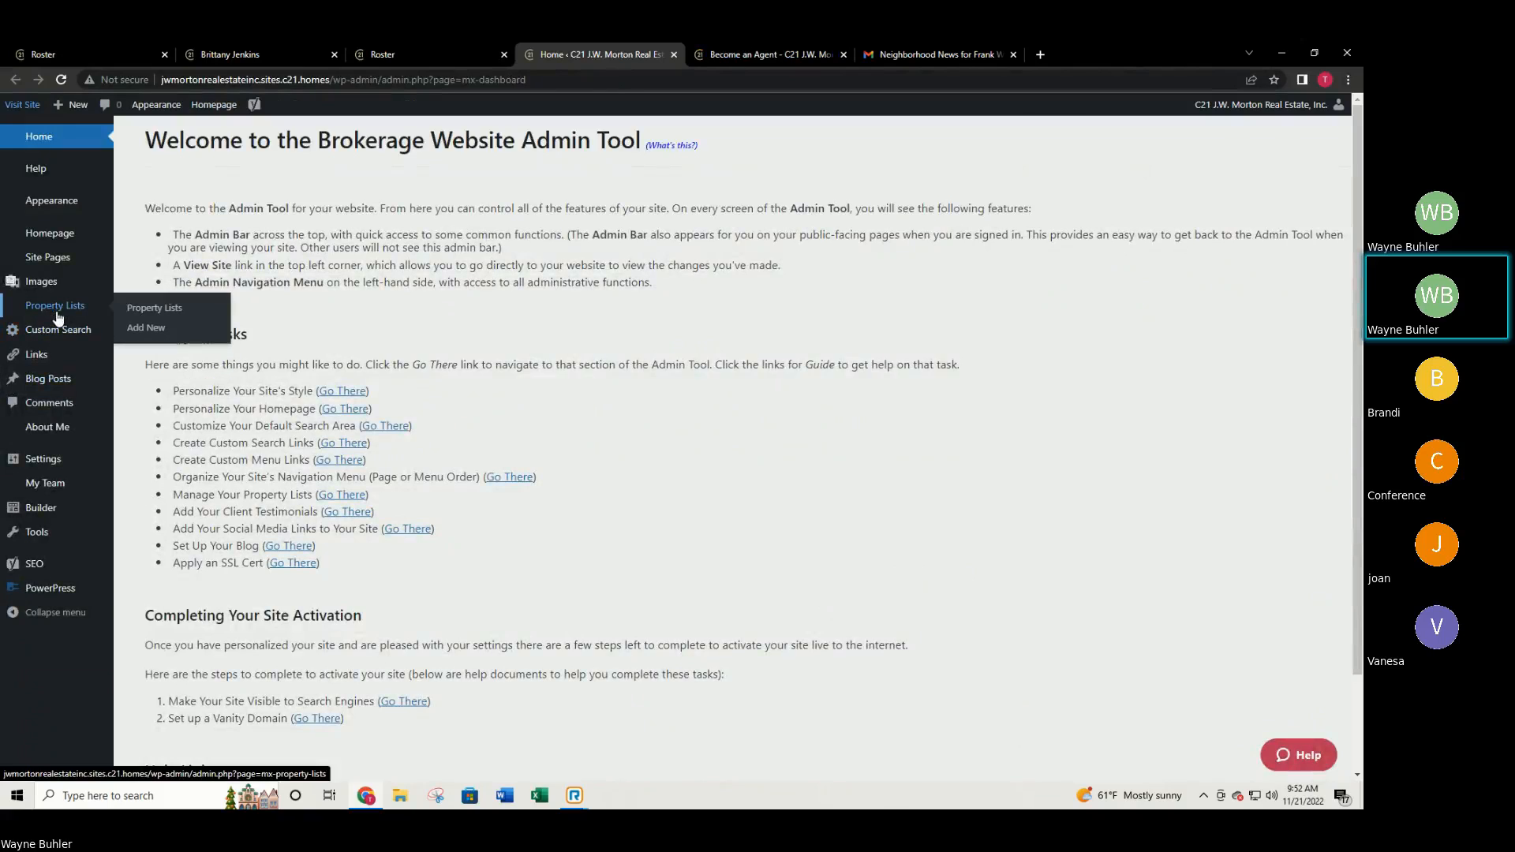
pyautogui.moveTo(62, 329)
pyautogui.moveTo(49, 265)
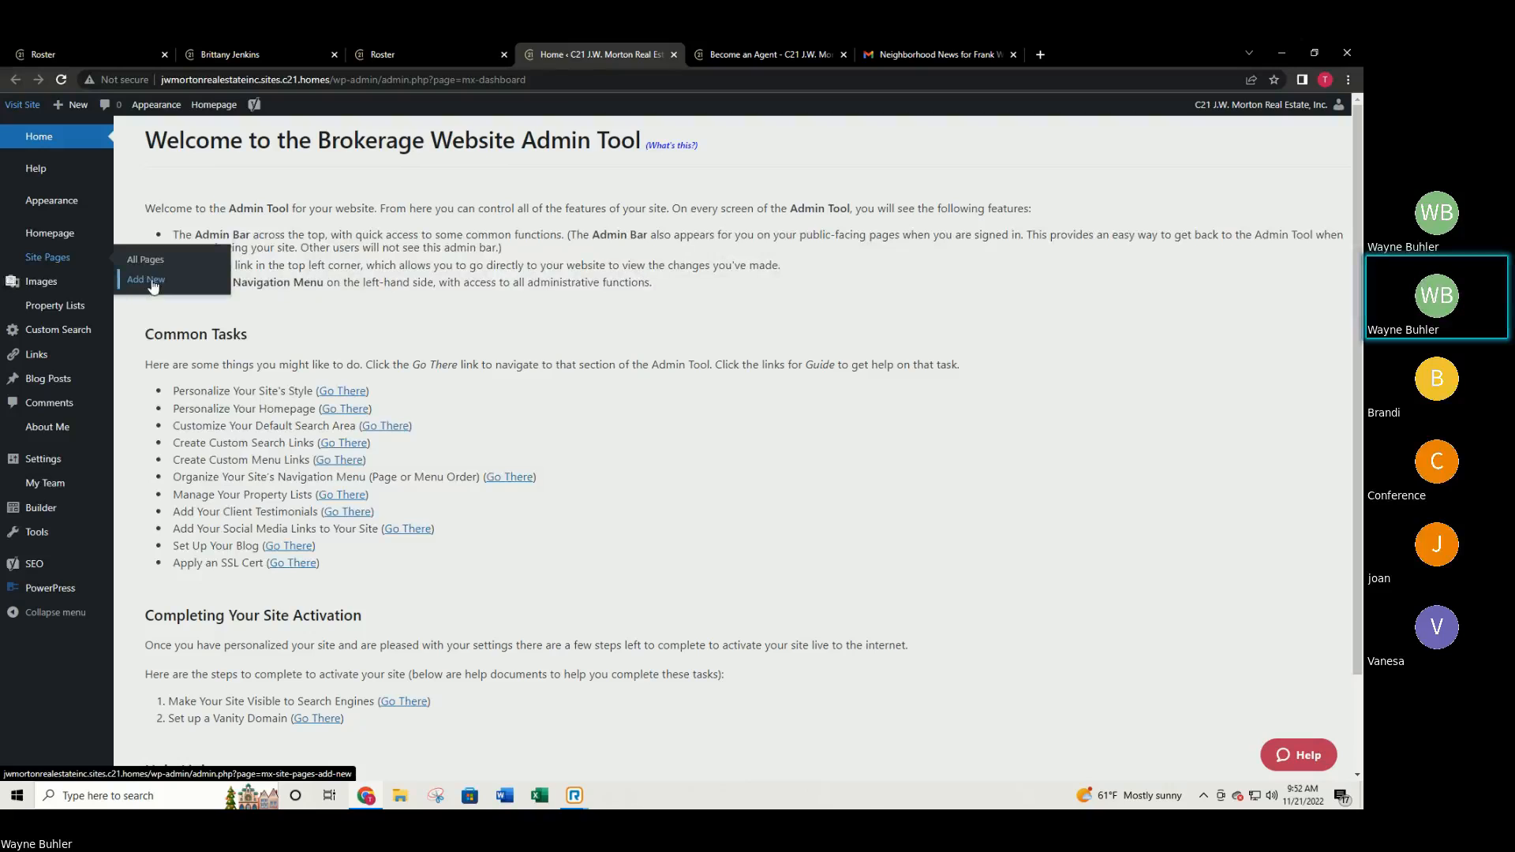
pyautogui.click(777, 55)
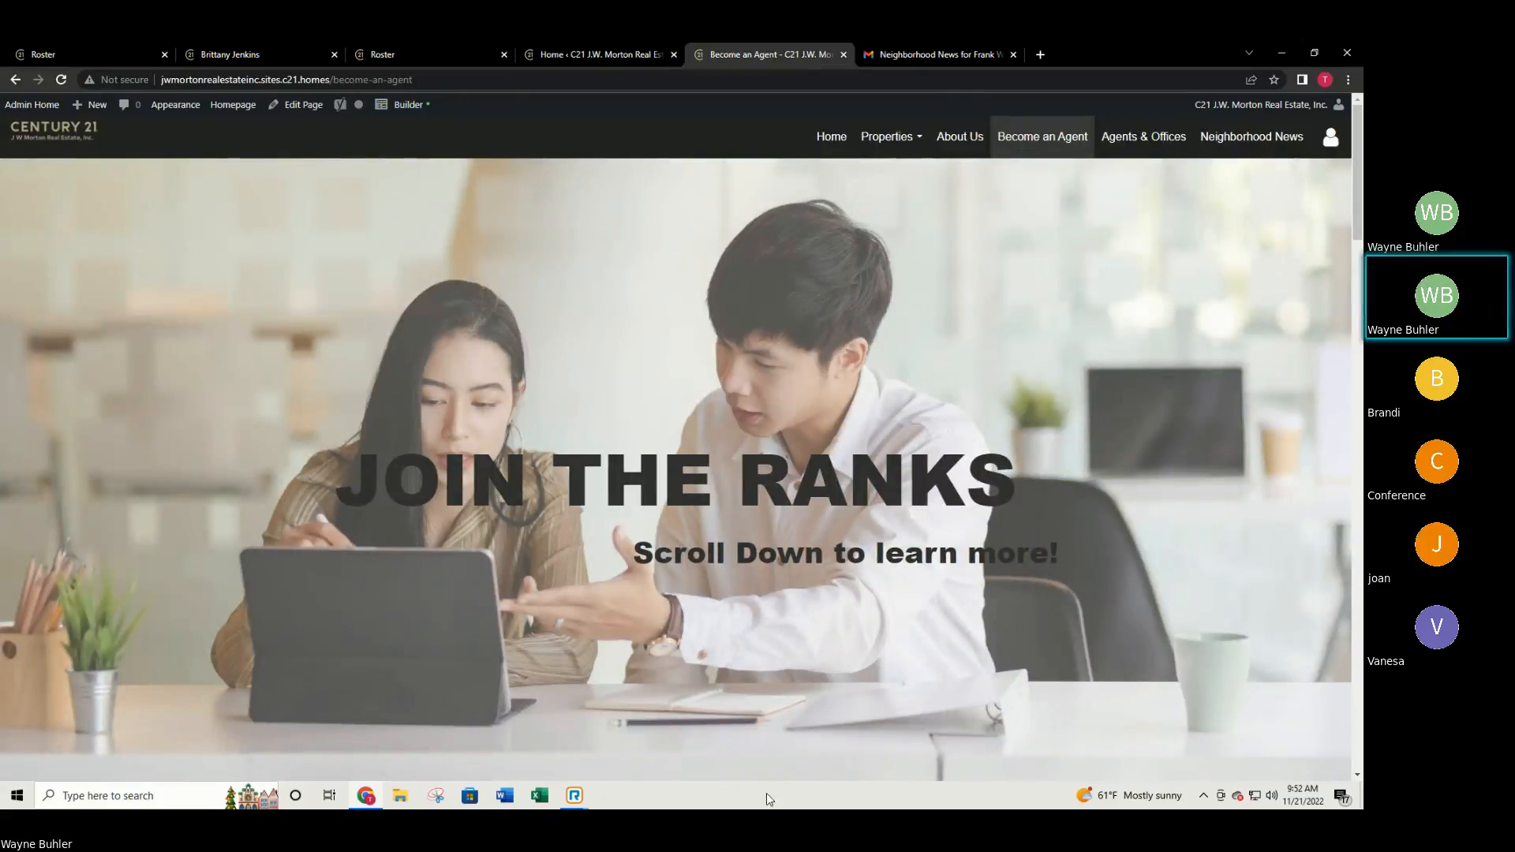
# Launch the Builder on the Become an Agent page, leaving the JOIN THE RANKS banner unchanged.
pyautogui.click(407, 111)
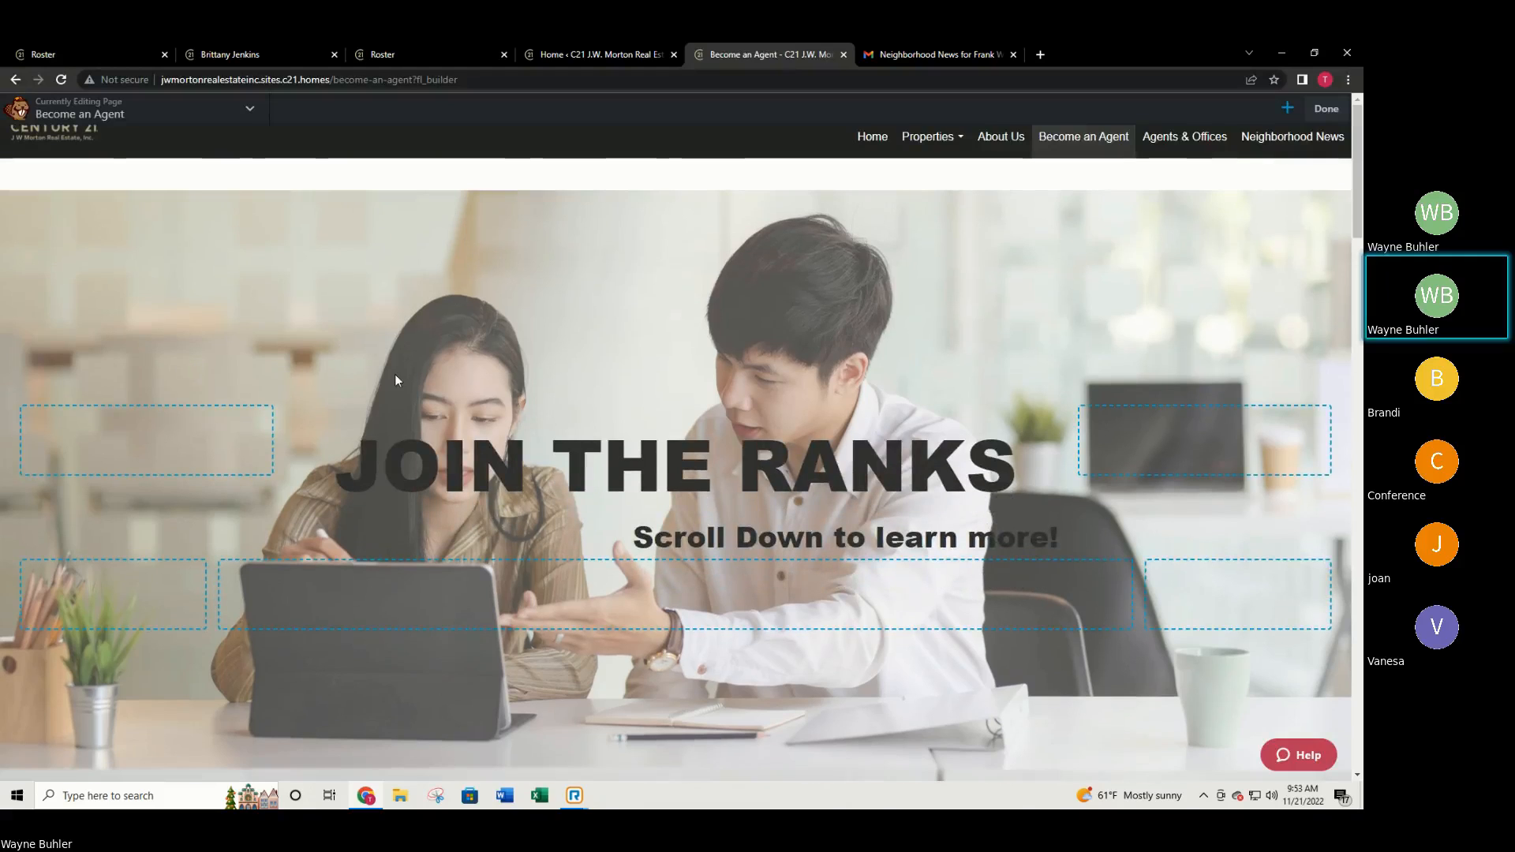
pyautogui.moveTo(700, 271)
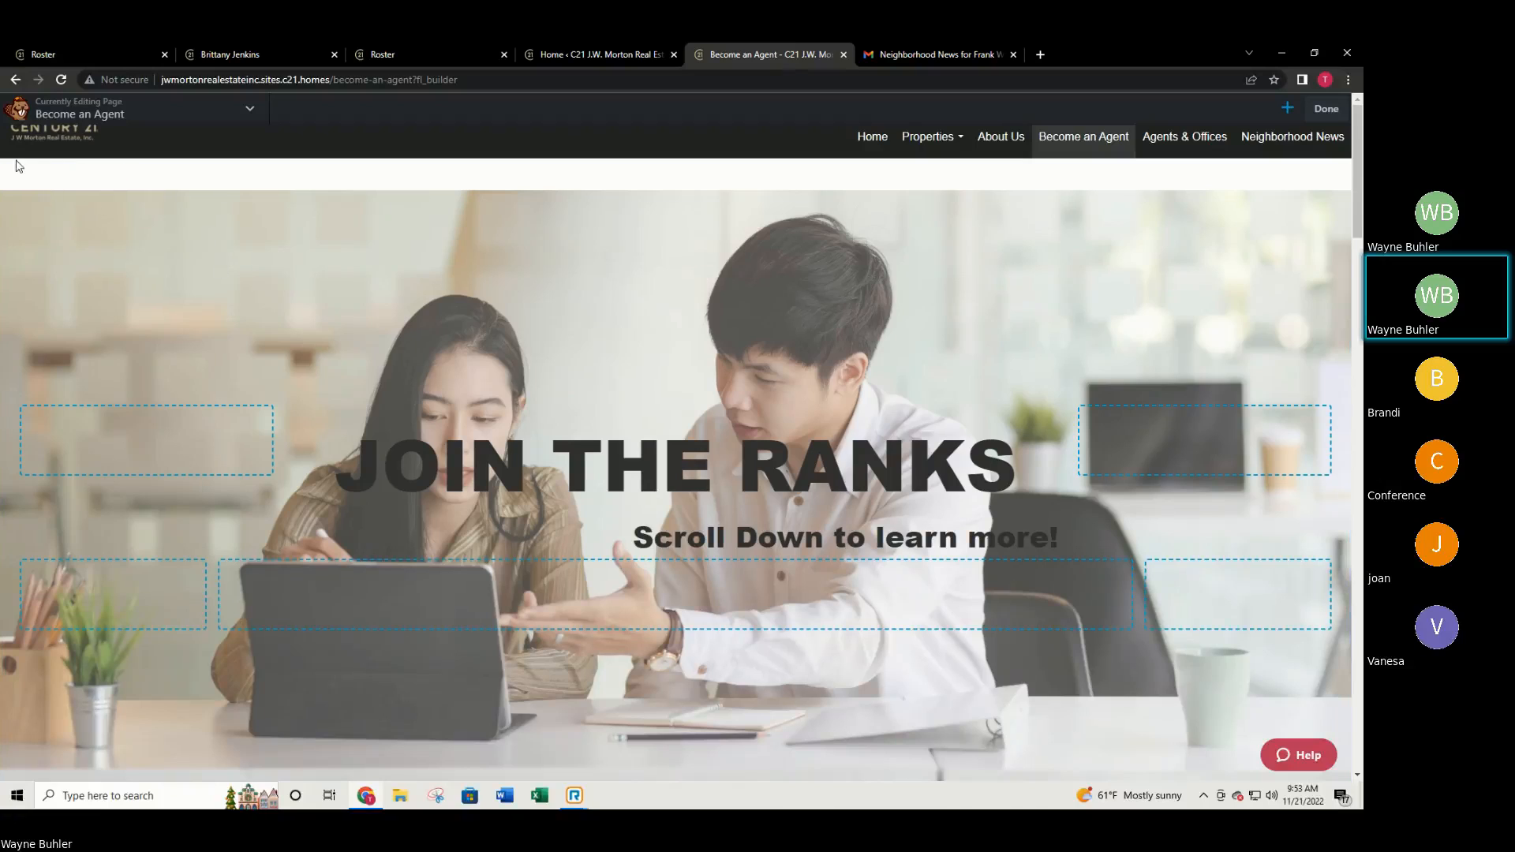
pyautogui.moveTo(417, 462)
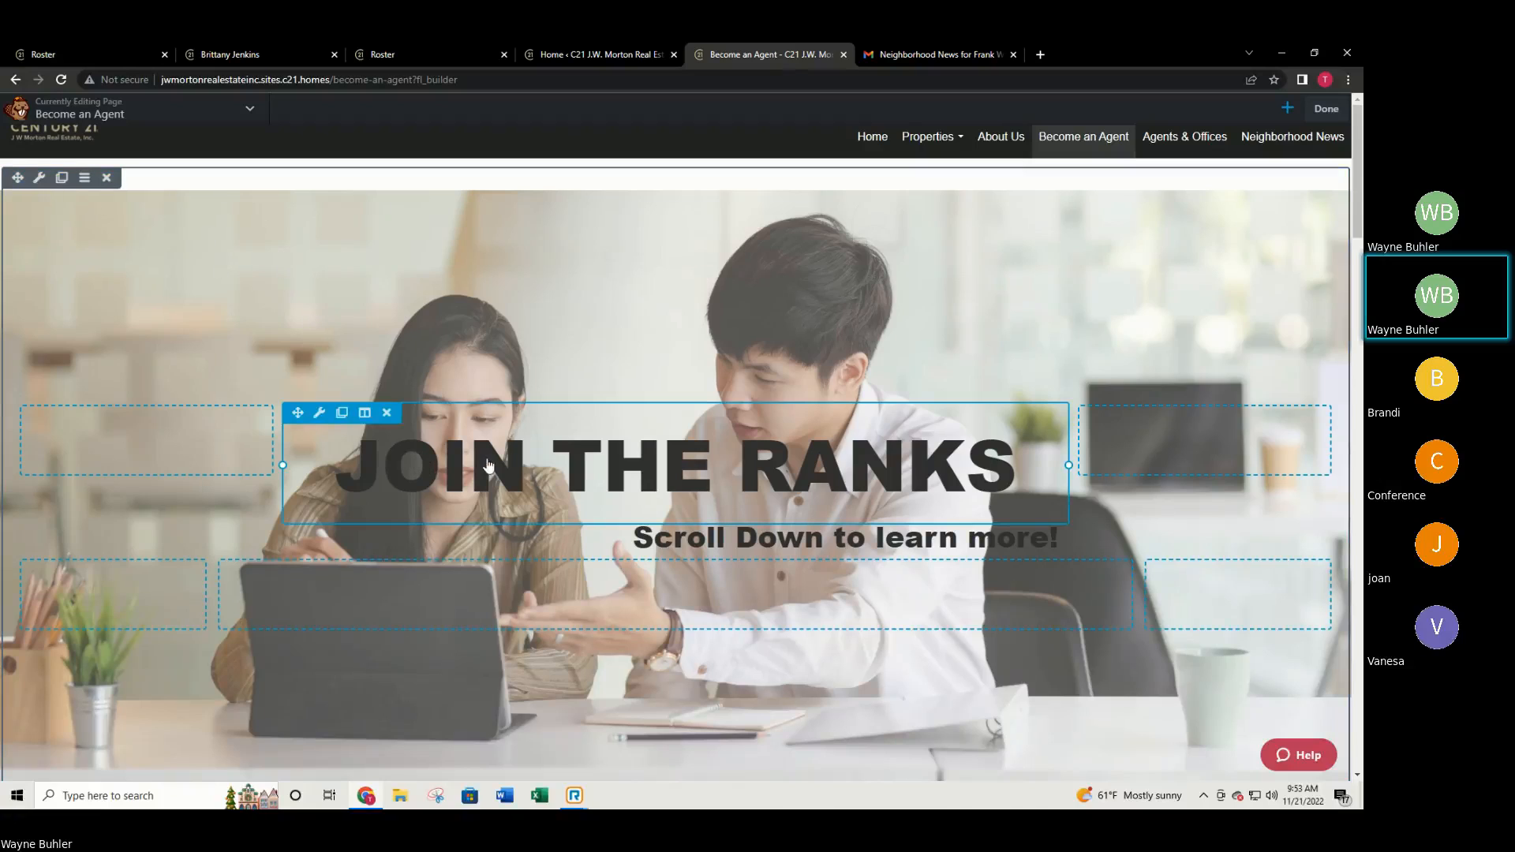
pyautogui.moveTo(1161, 574)
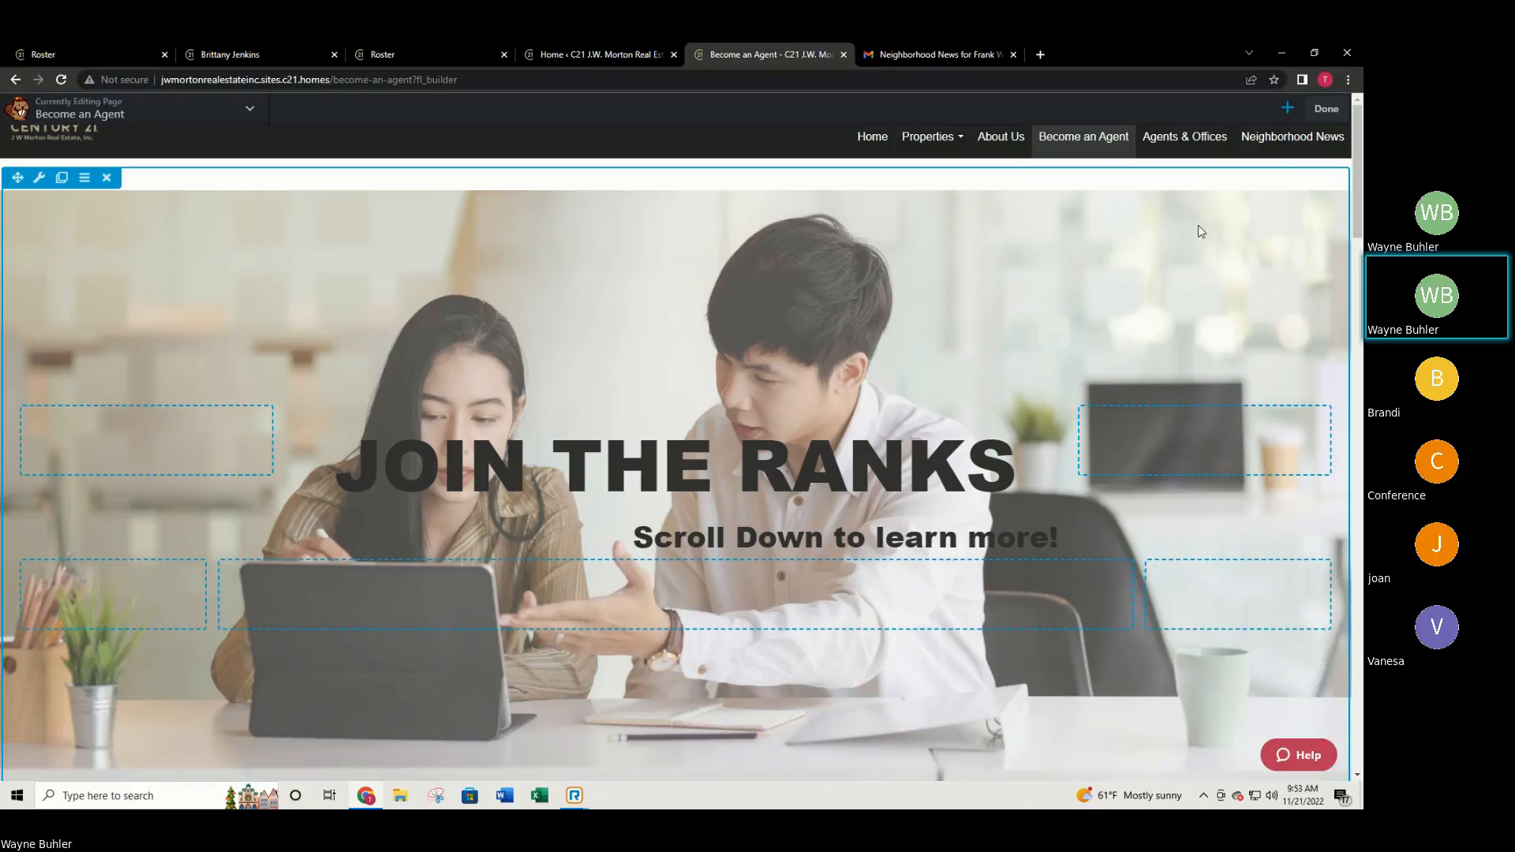
# Drop a trial Button module onto the hero, relabel it Sign up, then cancel it.
pyautogui.click(1287, 110)
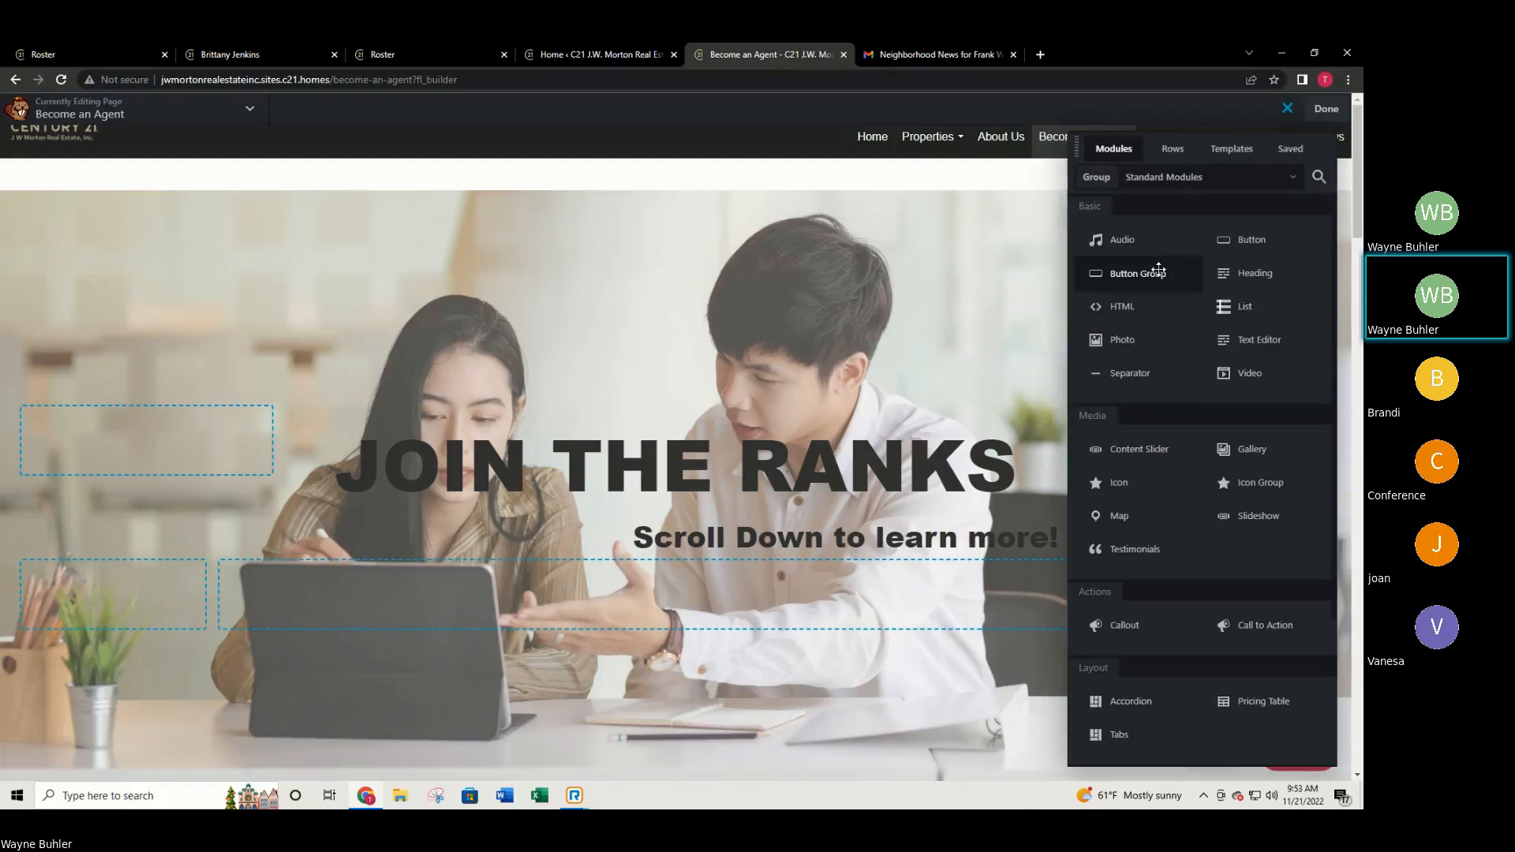
pyautogui.moveTo(1283, 240); pyautogui.dragTo(936, 560)
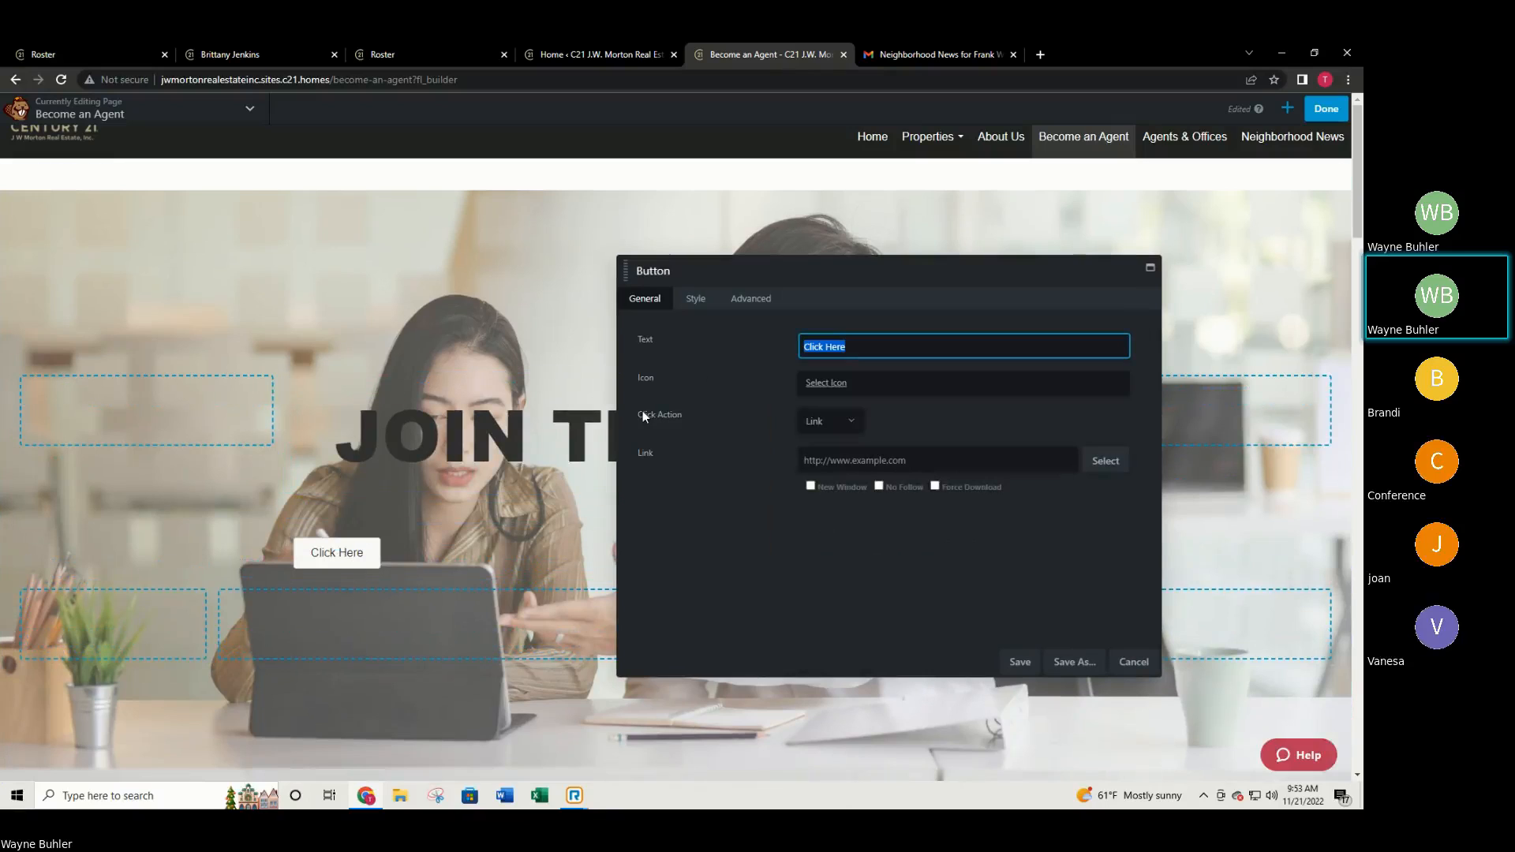
pyautogui.tripleClick(865, 350)
pyautogui.write('Sin')
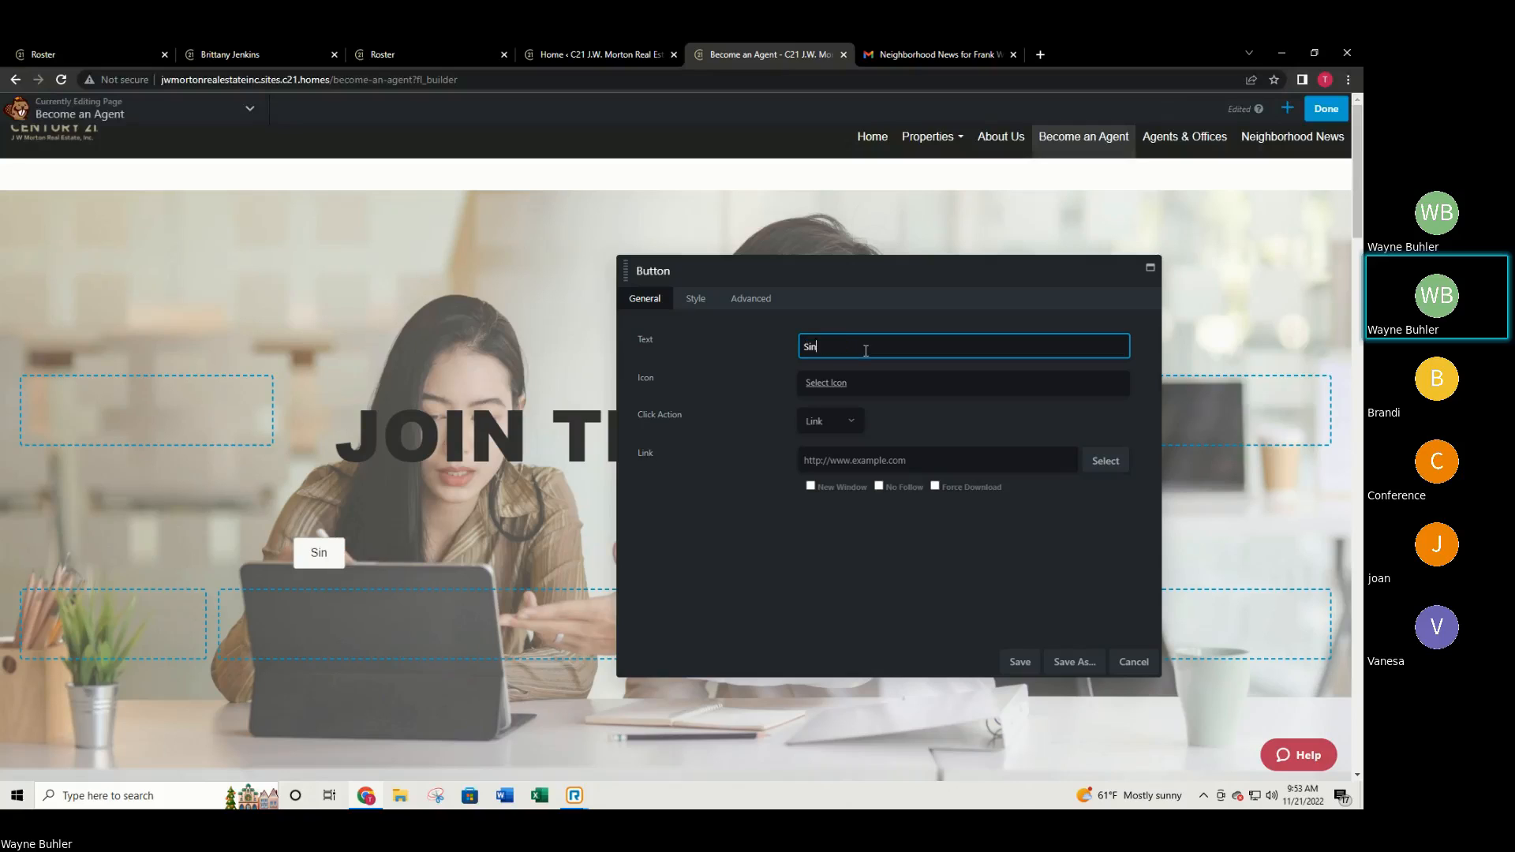
pyautogui.write('n up')
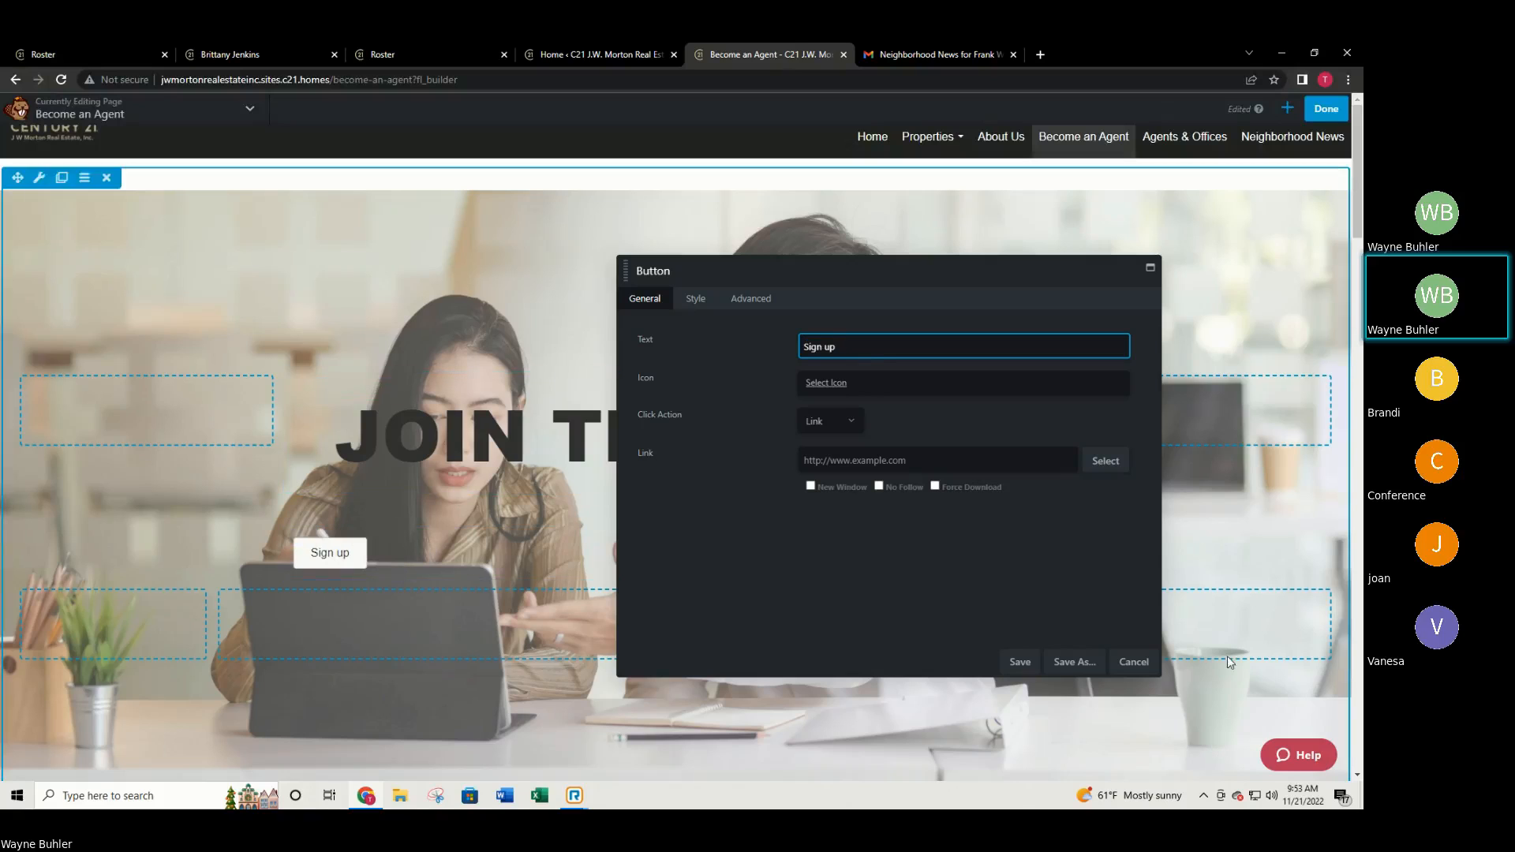
pyautogui.click(1134, 661)
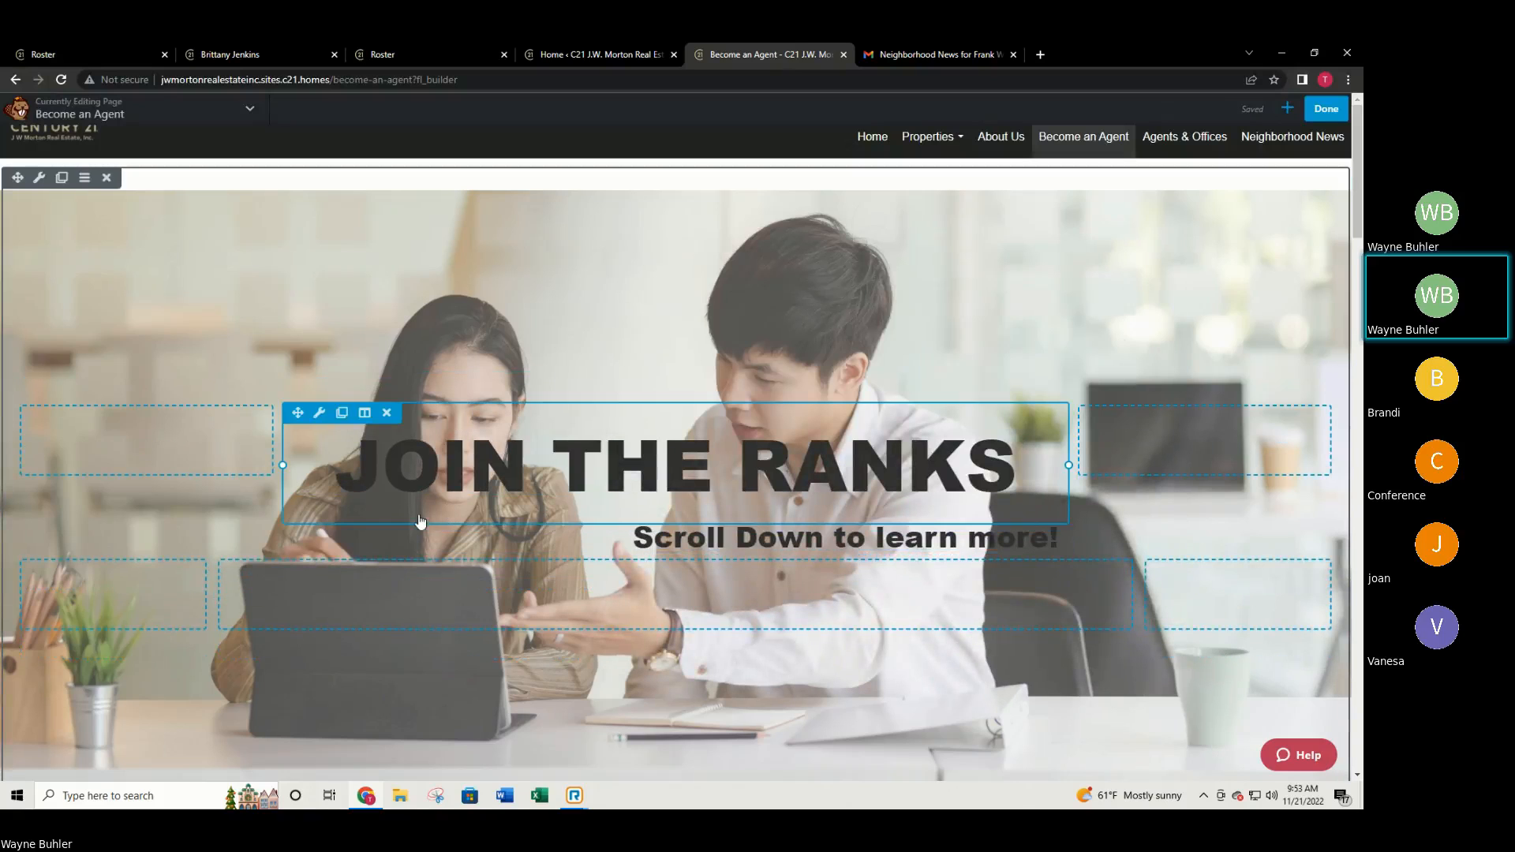
# Discard the unpublished page changes and go back to the admin dashboard.
pyautogui.click(1328, 107)
pyautogui.click(1093, 113)
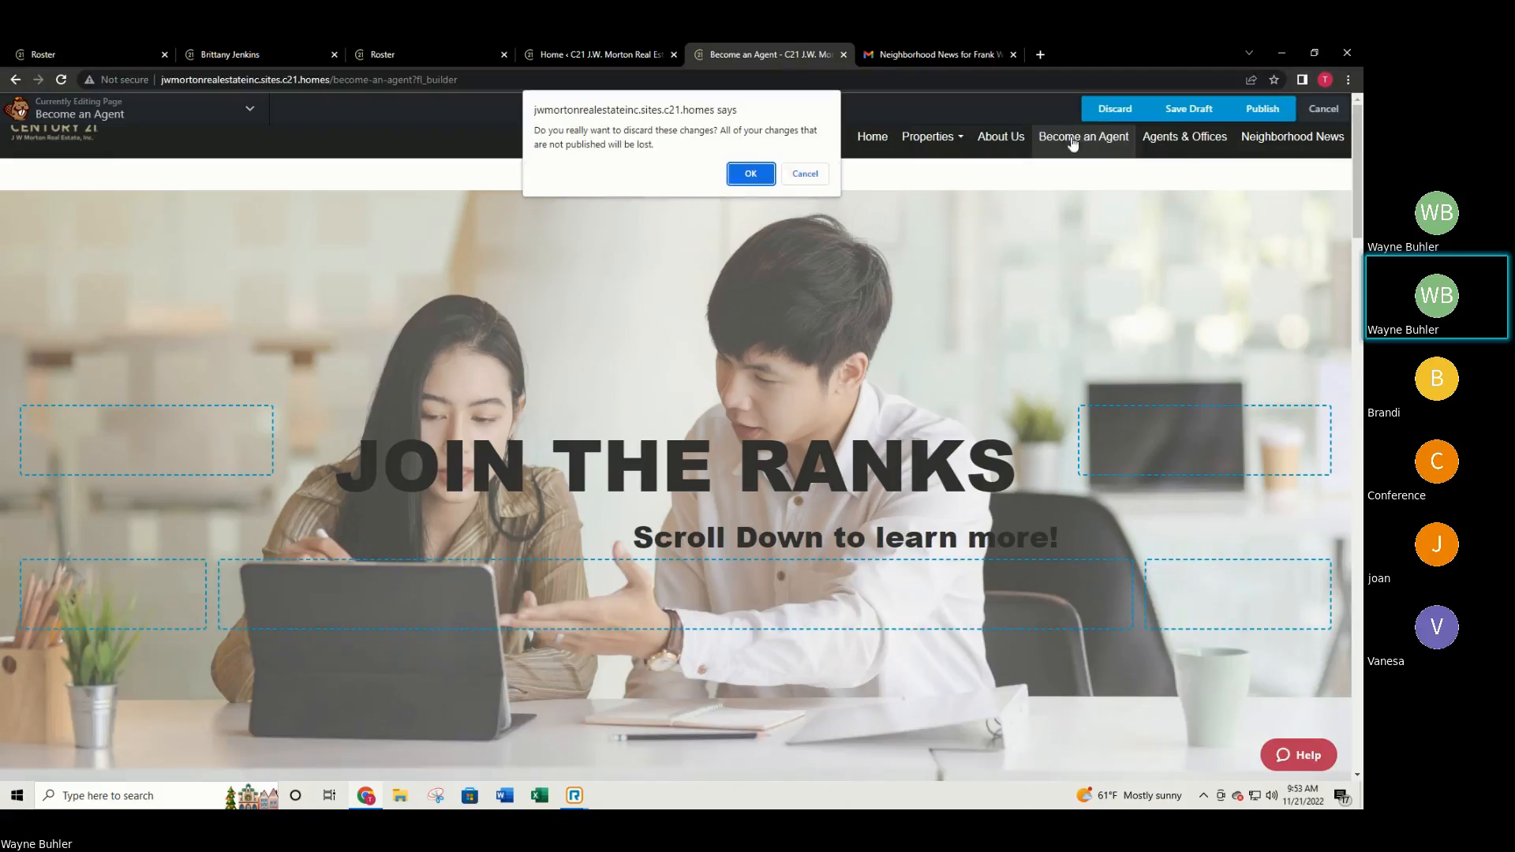
pyautogui.click(749, 174)
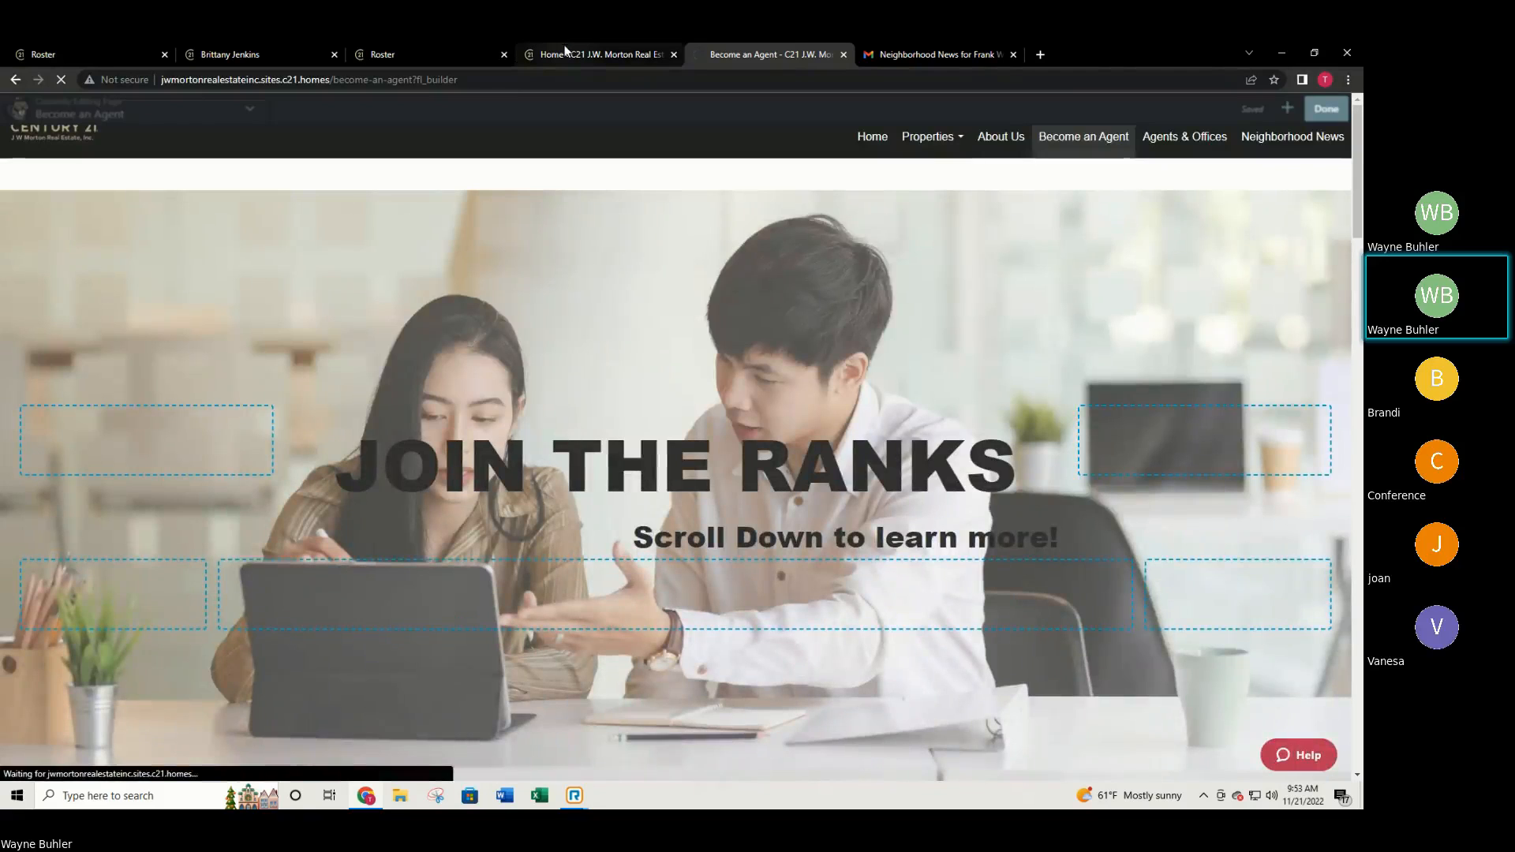
pyautogui.click(567, 50)
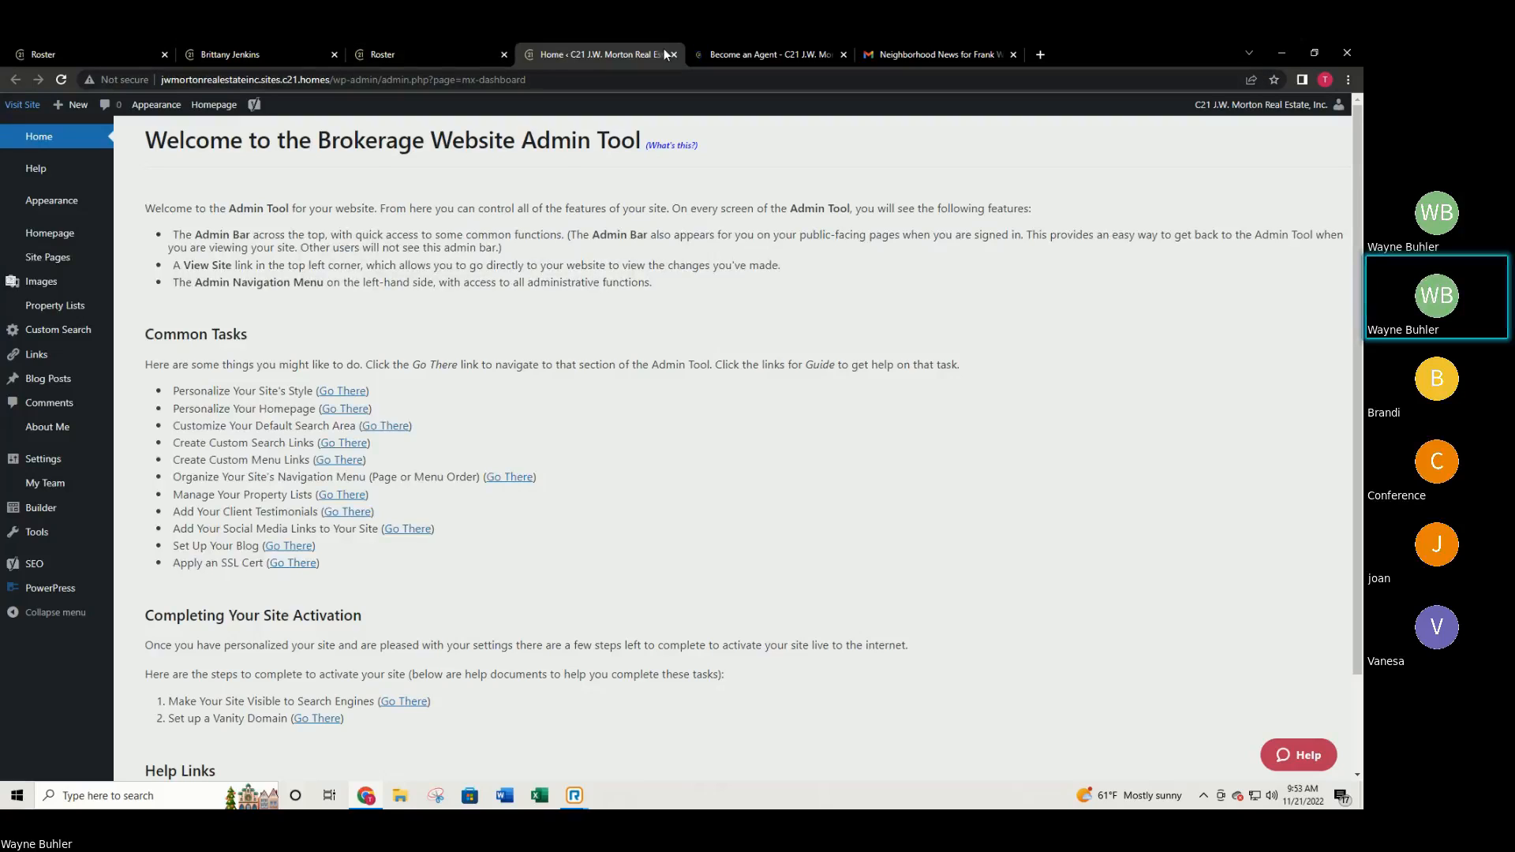
# Add a new Custom Page (Post #174) and open it in the page builder.
pyautogui.moveTo(63, 262)
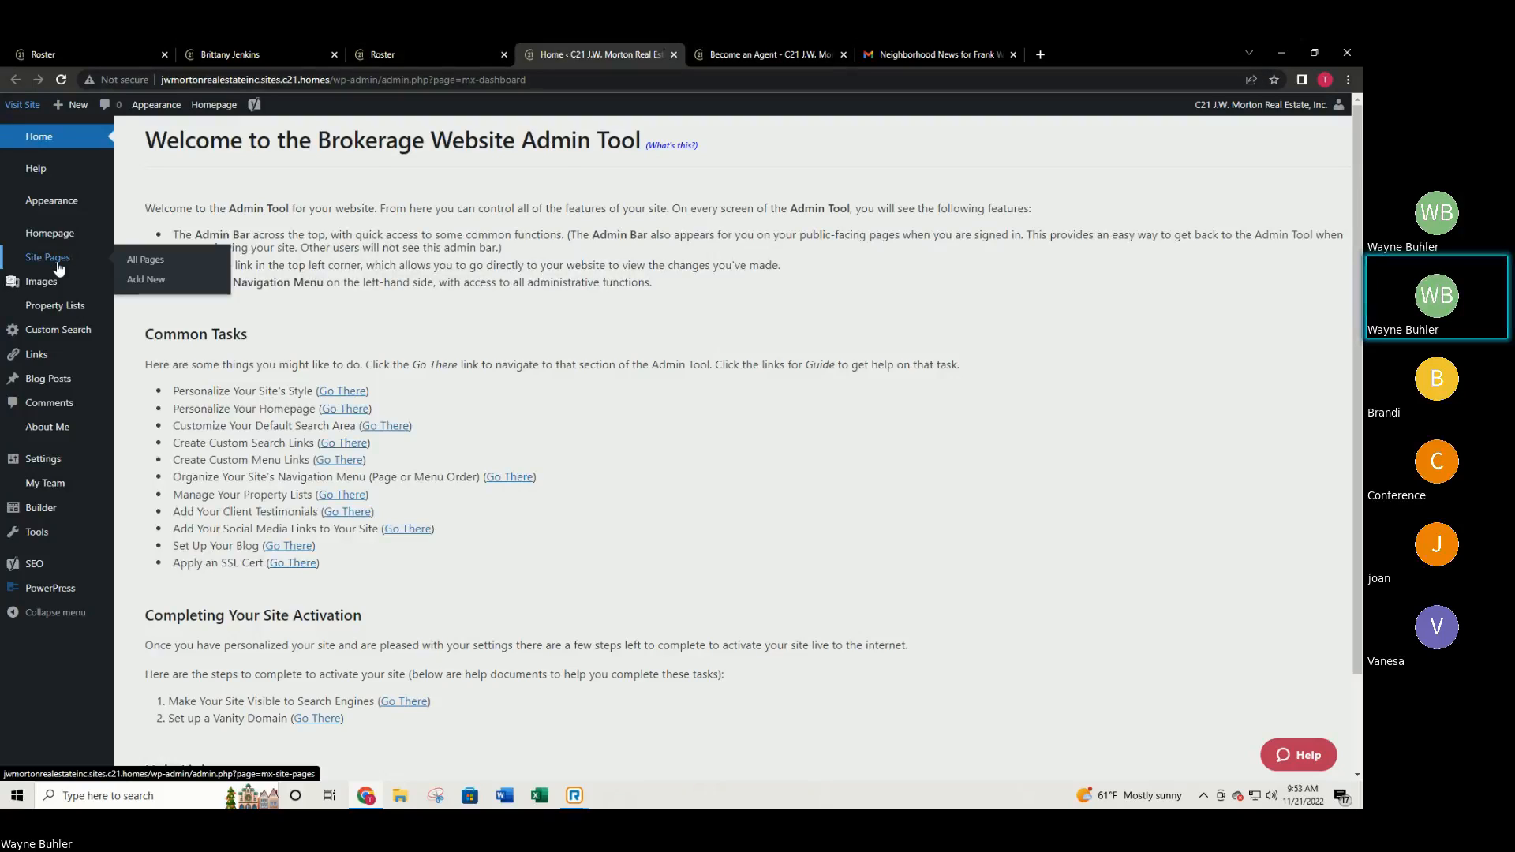
pyautogui.click(144, 286)
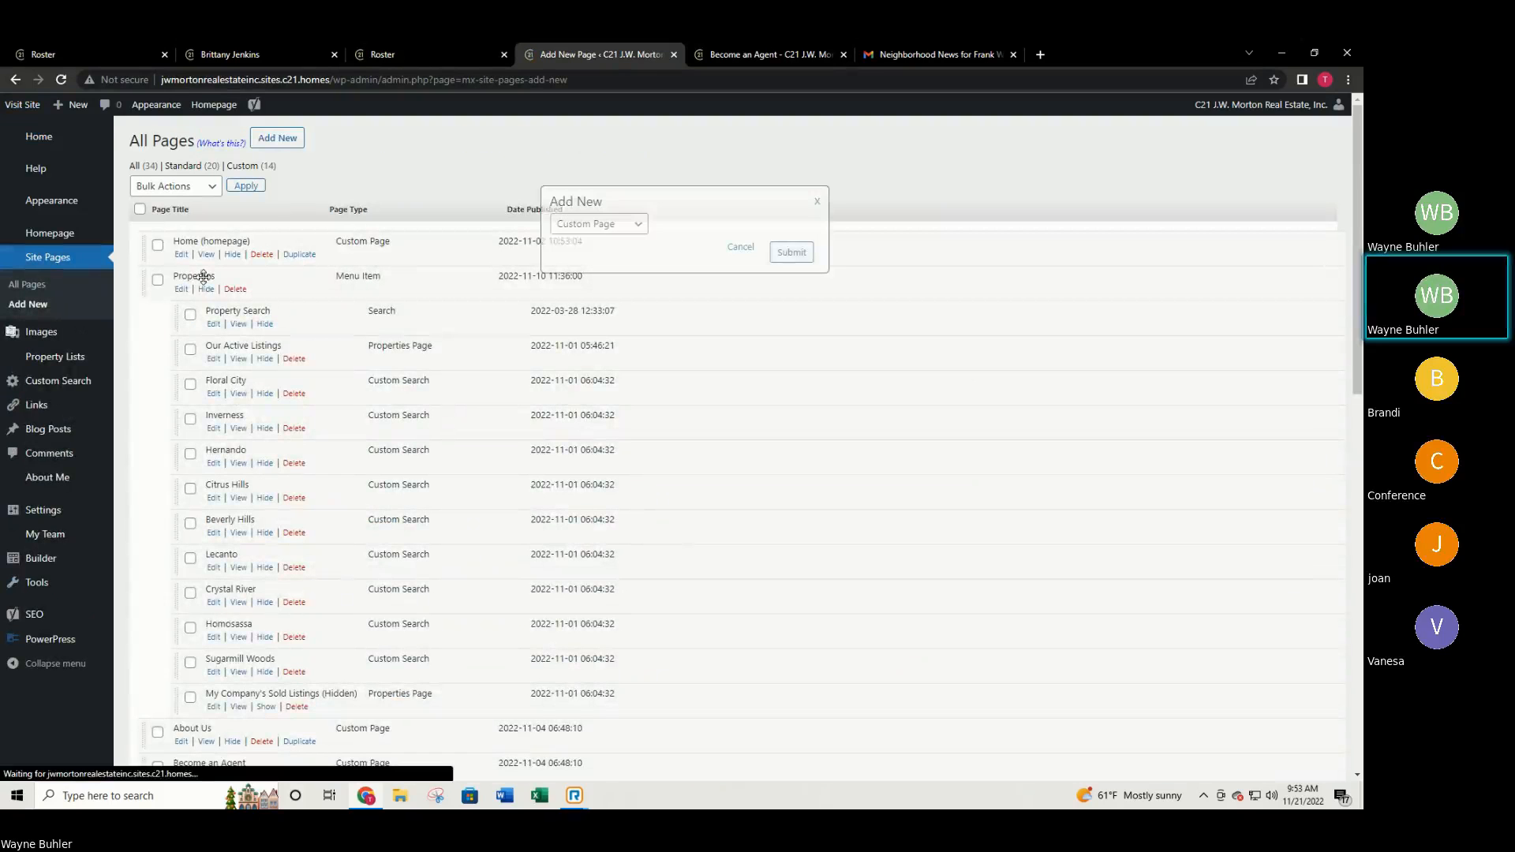
pyautogui.click(609, 228)
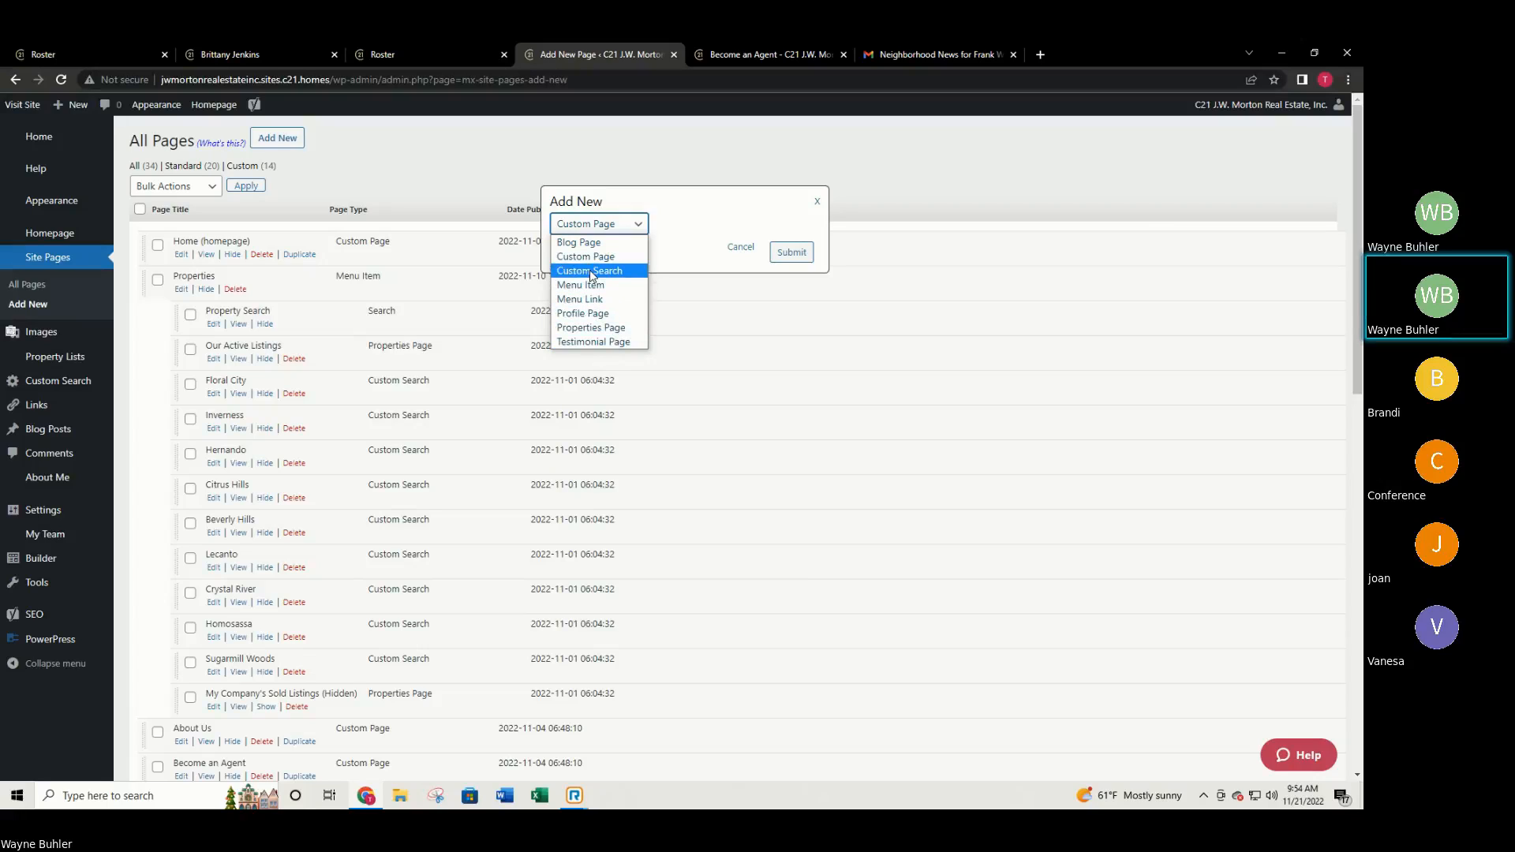
pyautogui.click(764, 219)
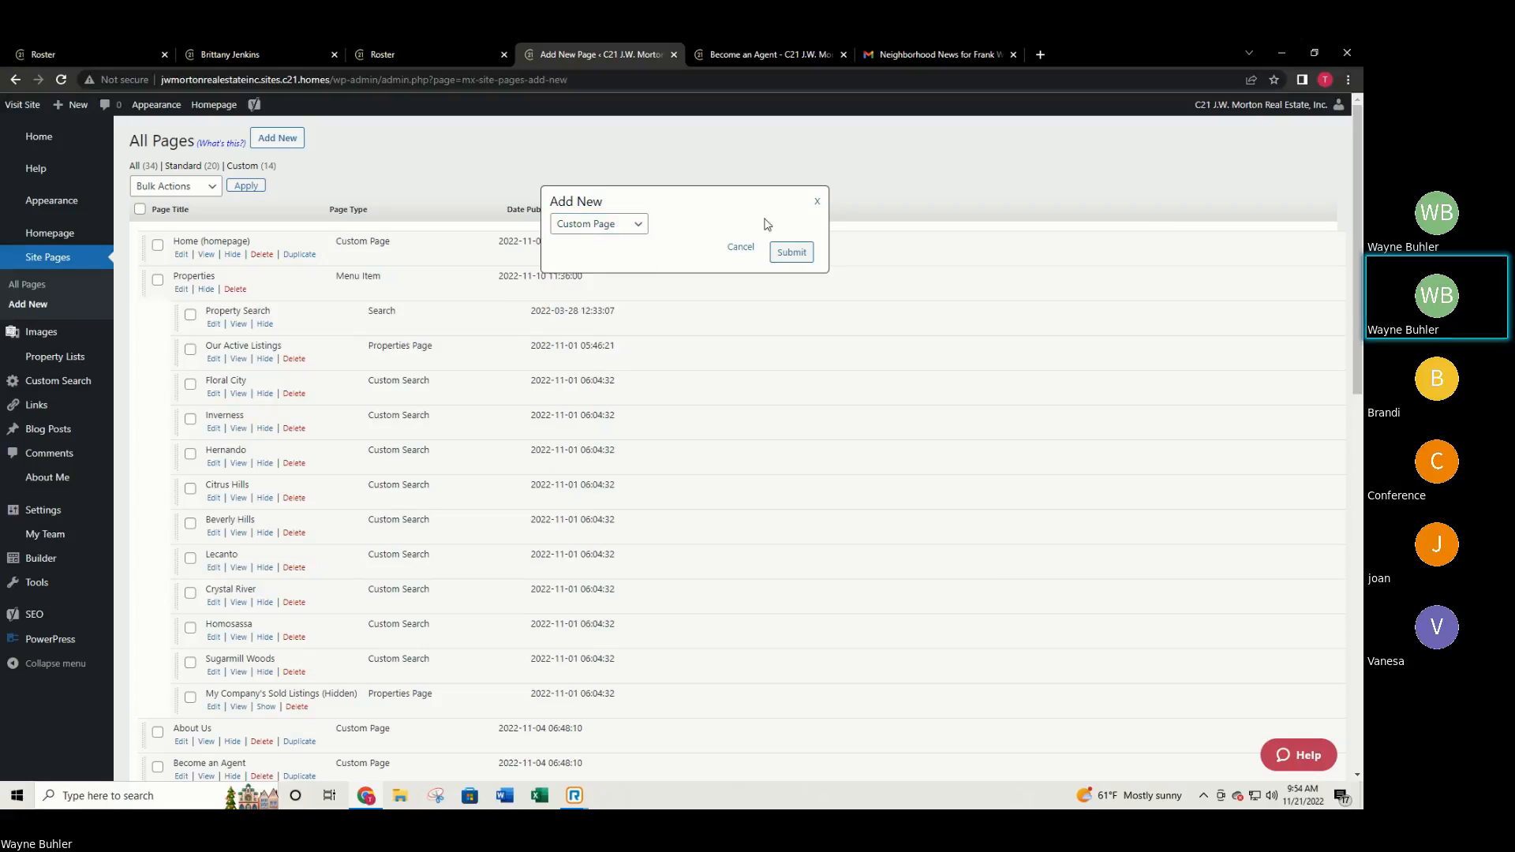
pyautogui.click(796, 255)
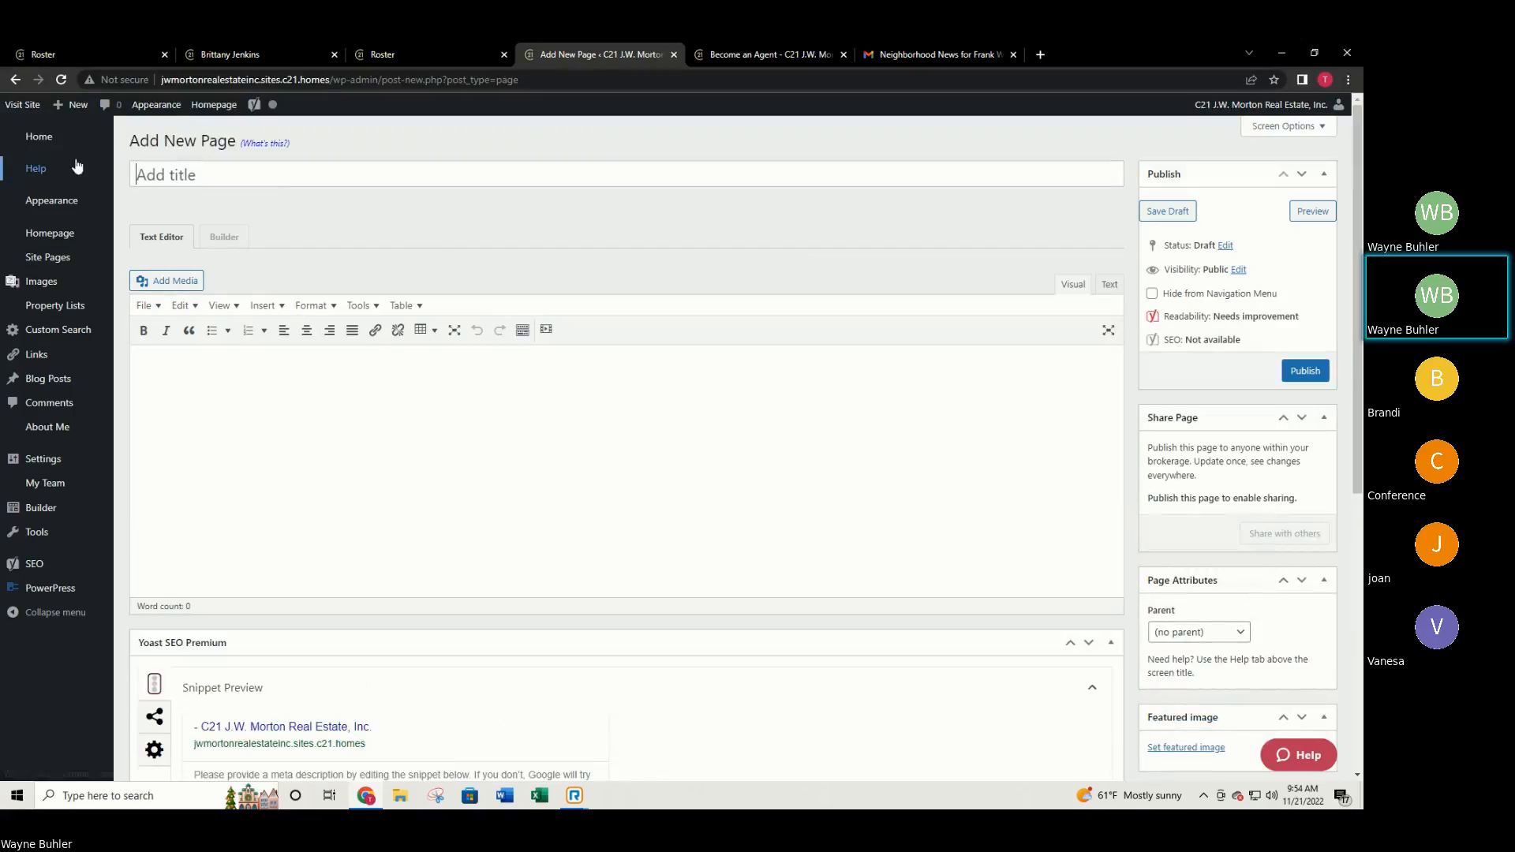
pyautogui.click(224, 237)
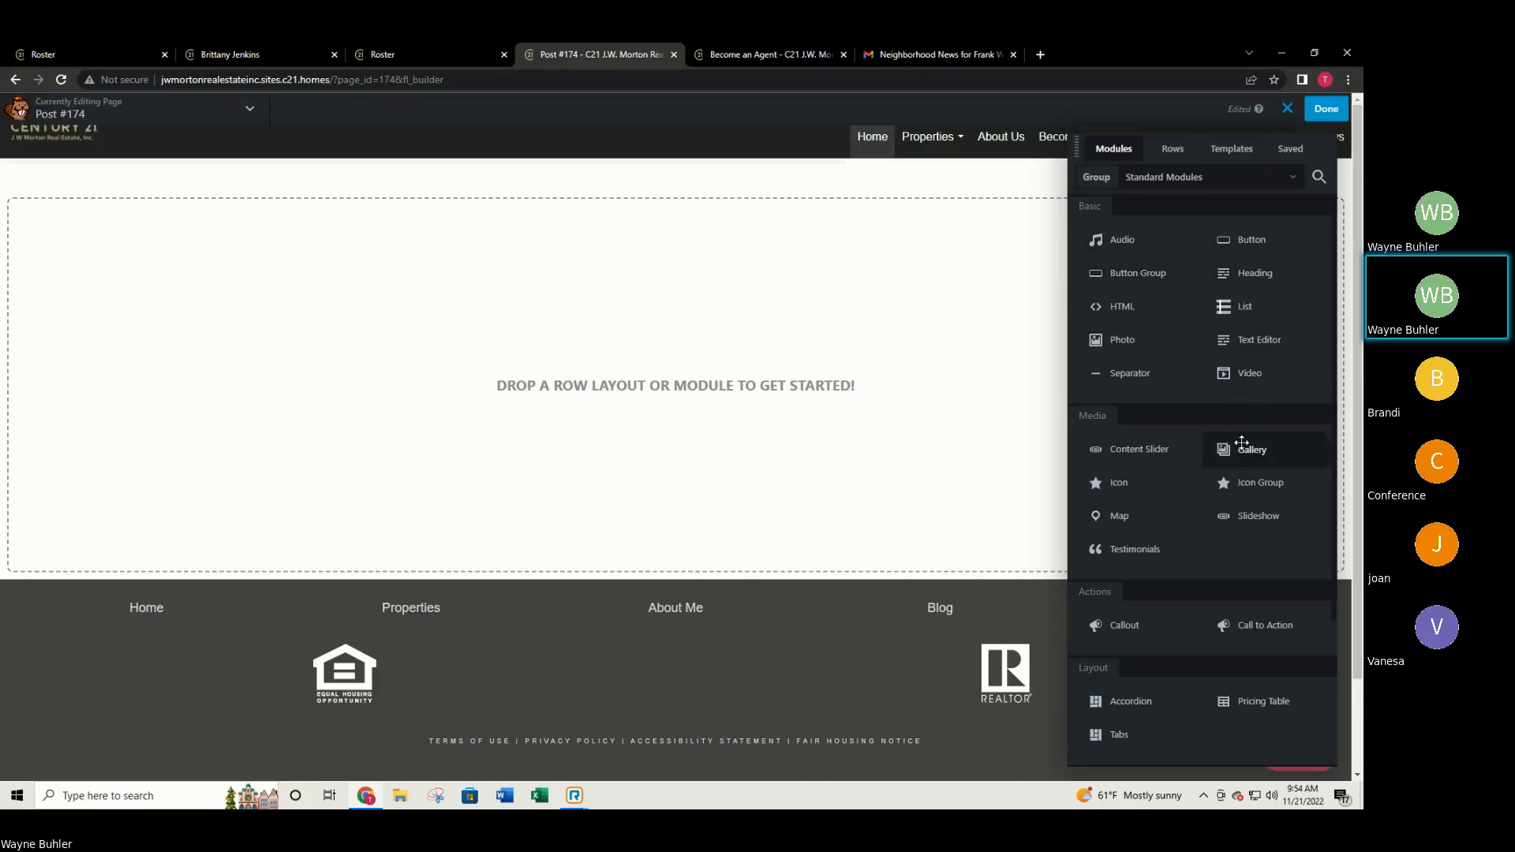
# Add a 3 Columns row with 'Example' text in the middle column, then drop a Photo module into the left column.
pyautogui.click(1168, 157)
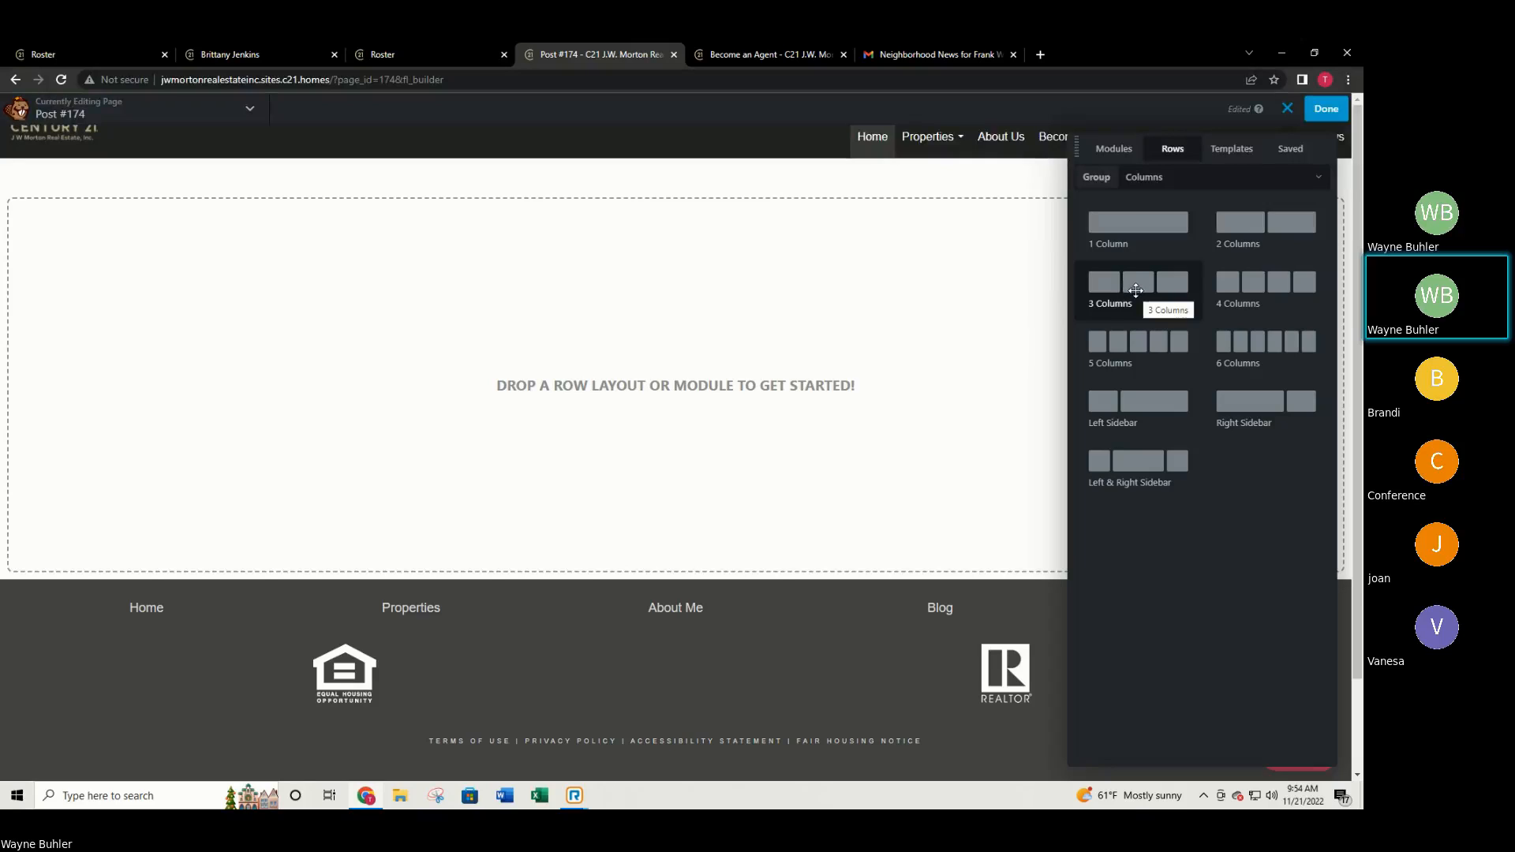
pyautogui.moveTo(1135, 291); pyautogui.dragTo(663, 257)
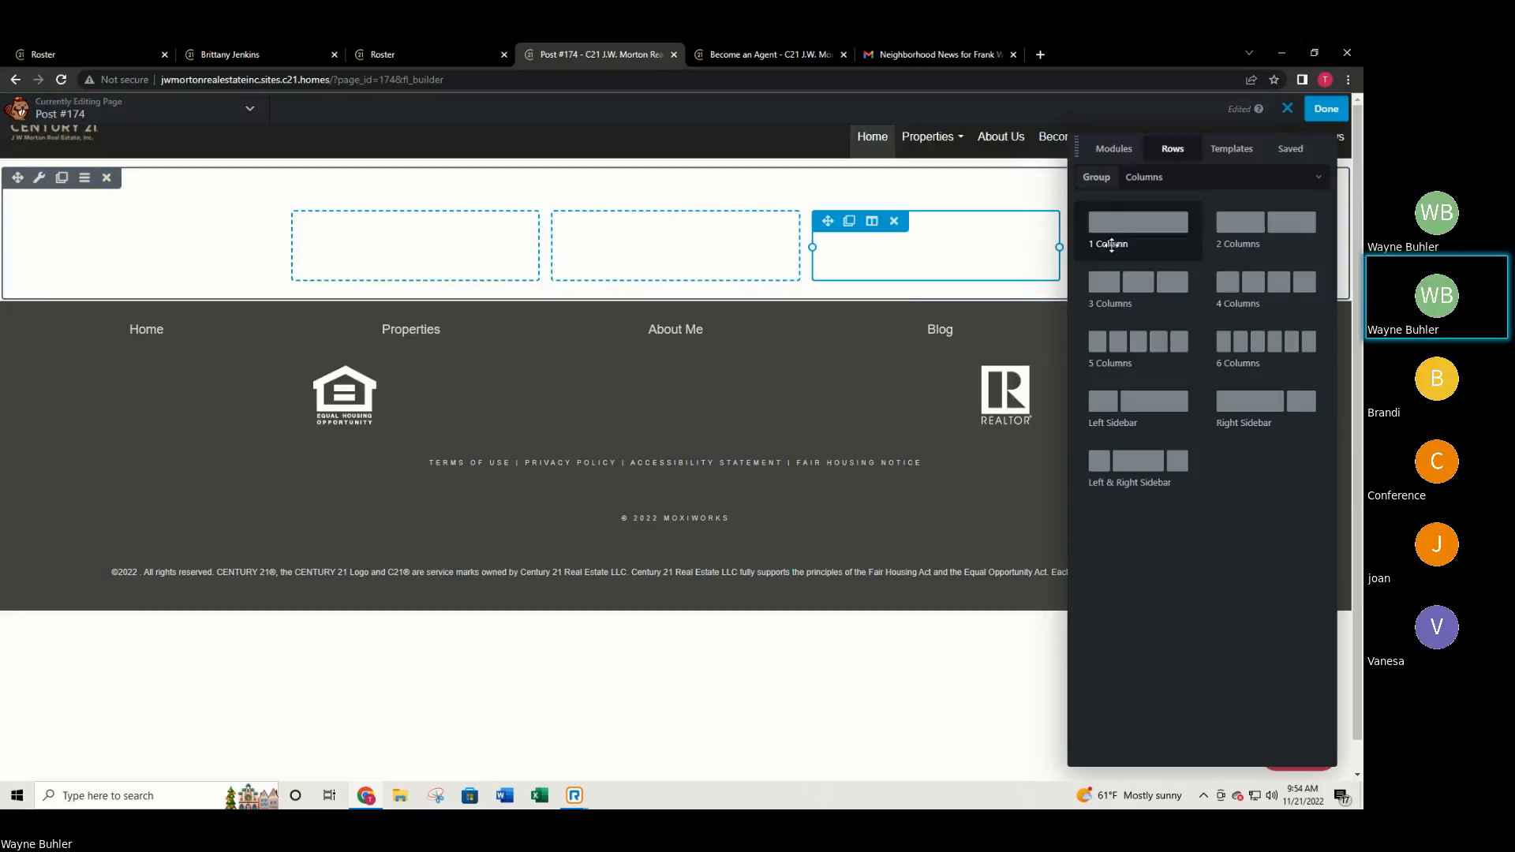
pyautogui.click(1136, 180)
pyautogui.click(1114, 149)
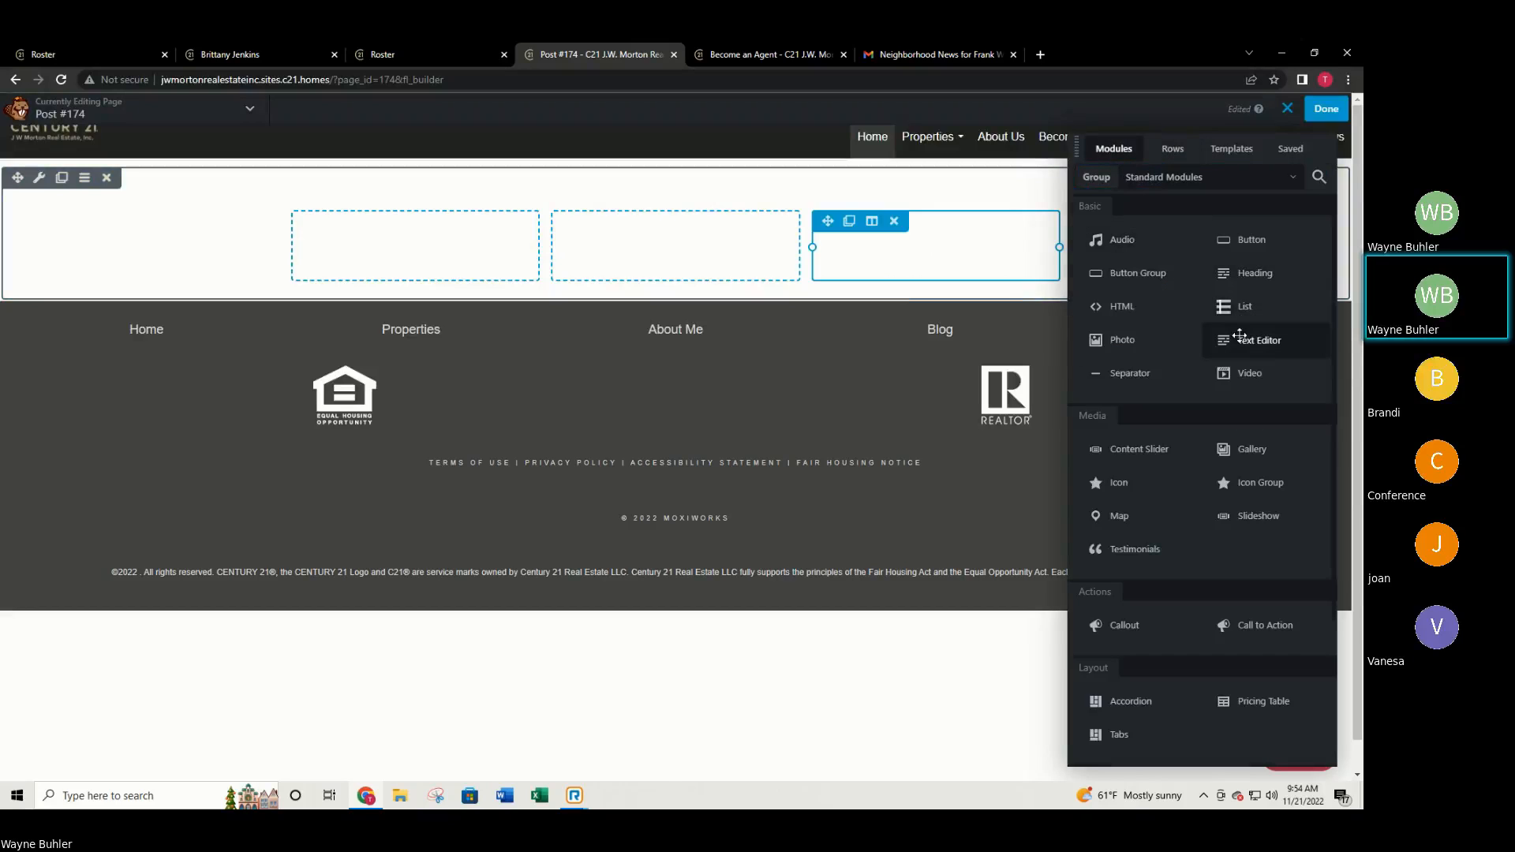
pyautogui.moveTo(1236, 339); pyautogui.dragTo(635, 254)
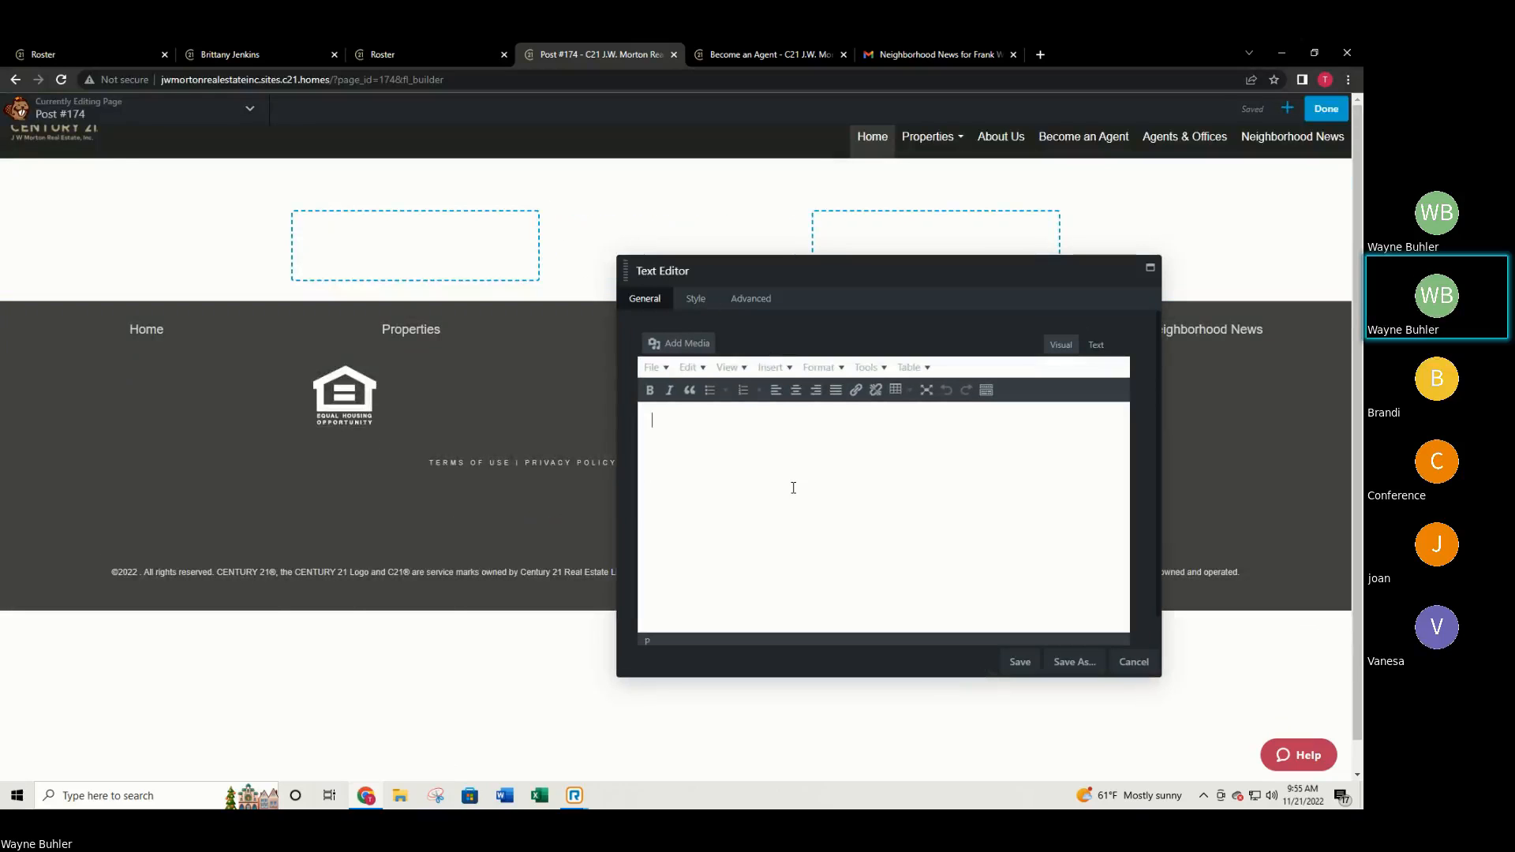
pyautogui.write('Example')
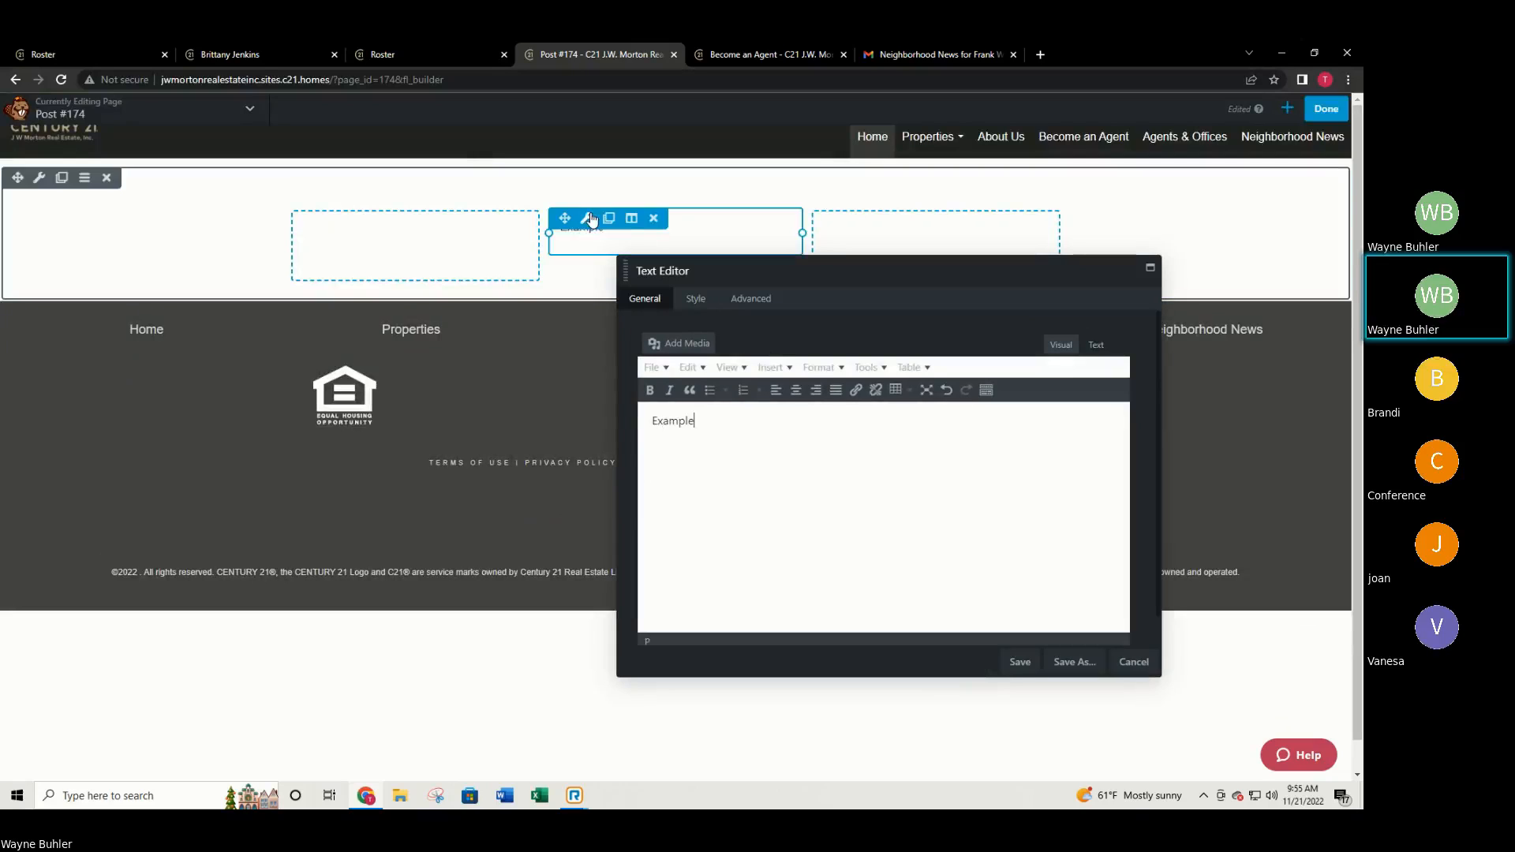
pyautogui.click(1030, 663)
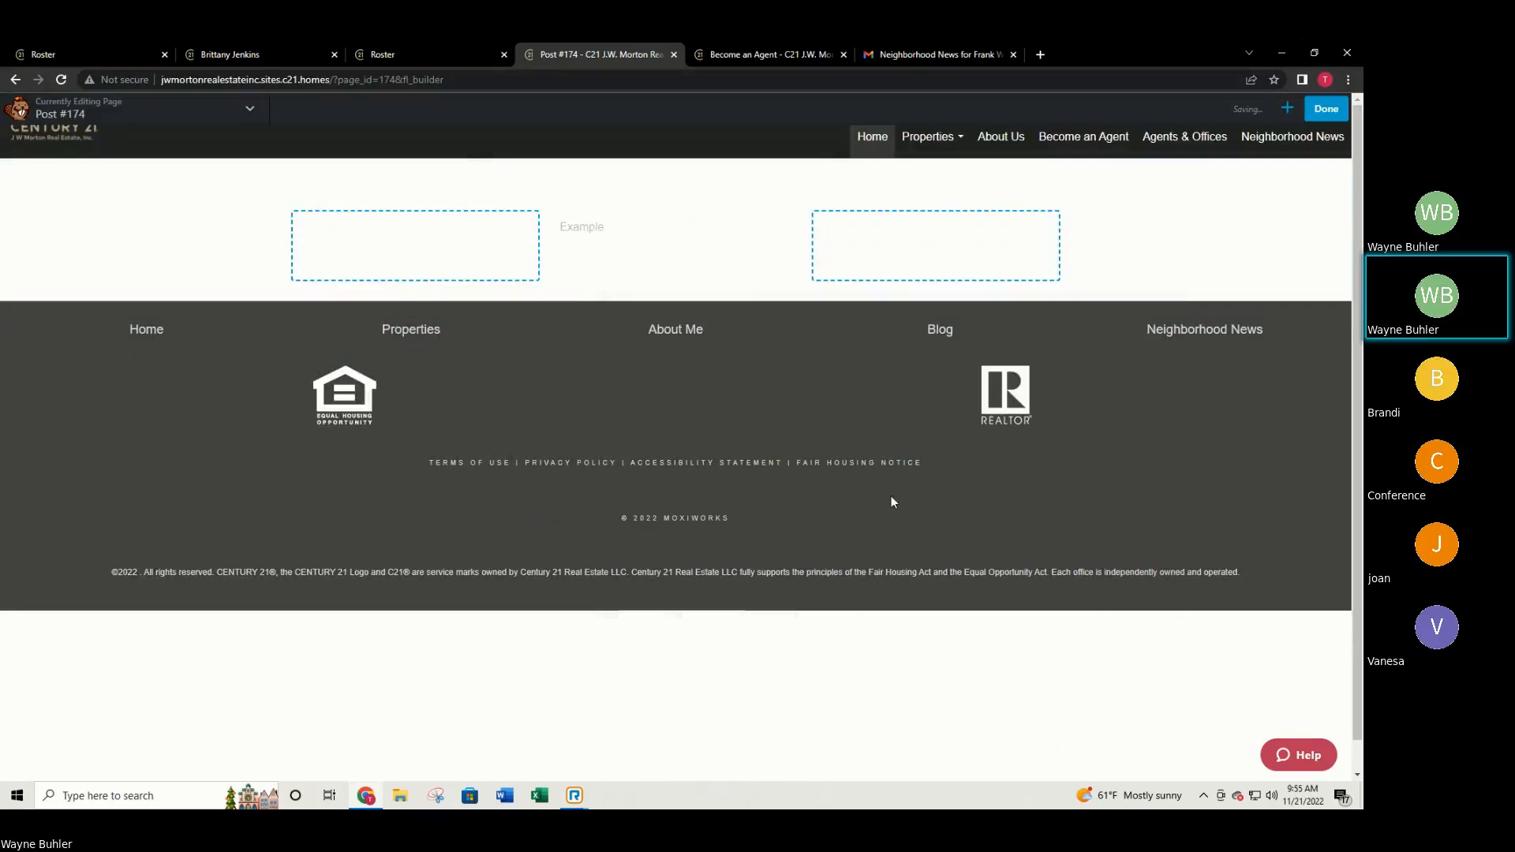
pyautogui.click(1286, 109)
pyautogui.moveTo(1160, 342); pyautogui.dragTo(378, 254)
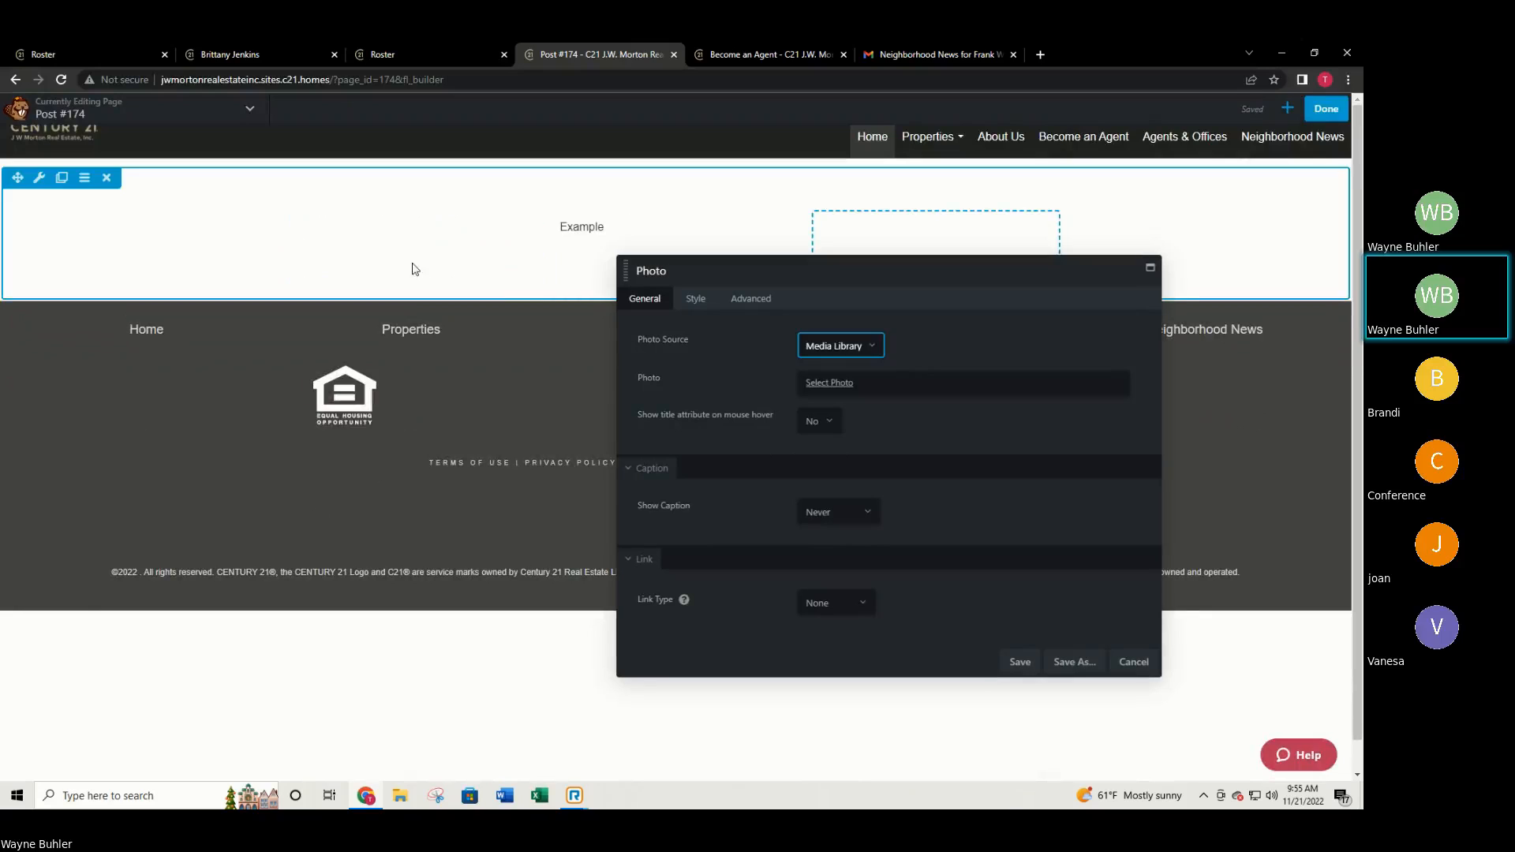
# Choose the no-background-bj headshot from the Media Library for the Photo module.
pyautogui.click(836, 344)
pyautogui.click(830, 385)
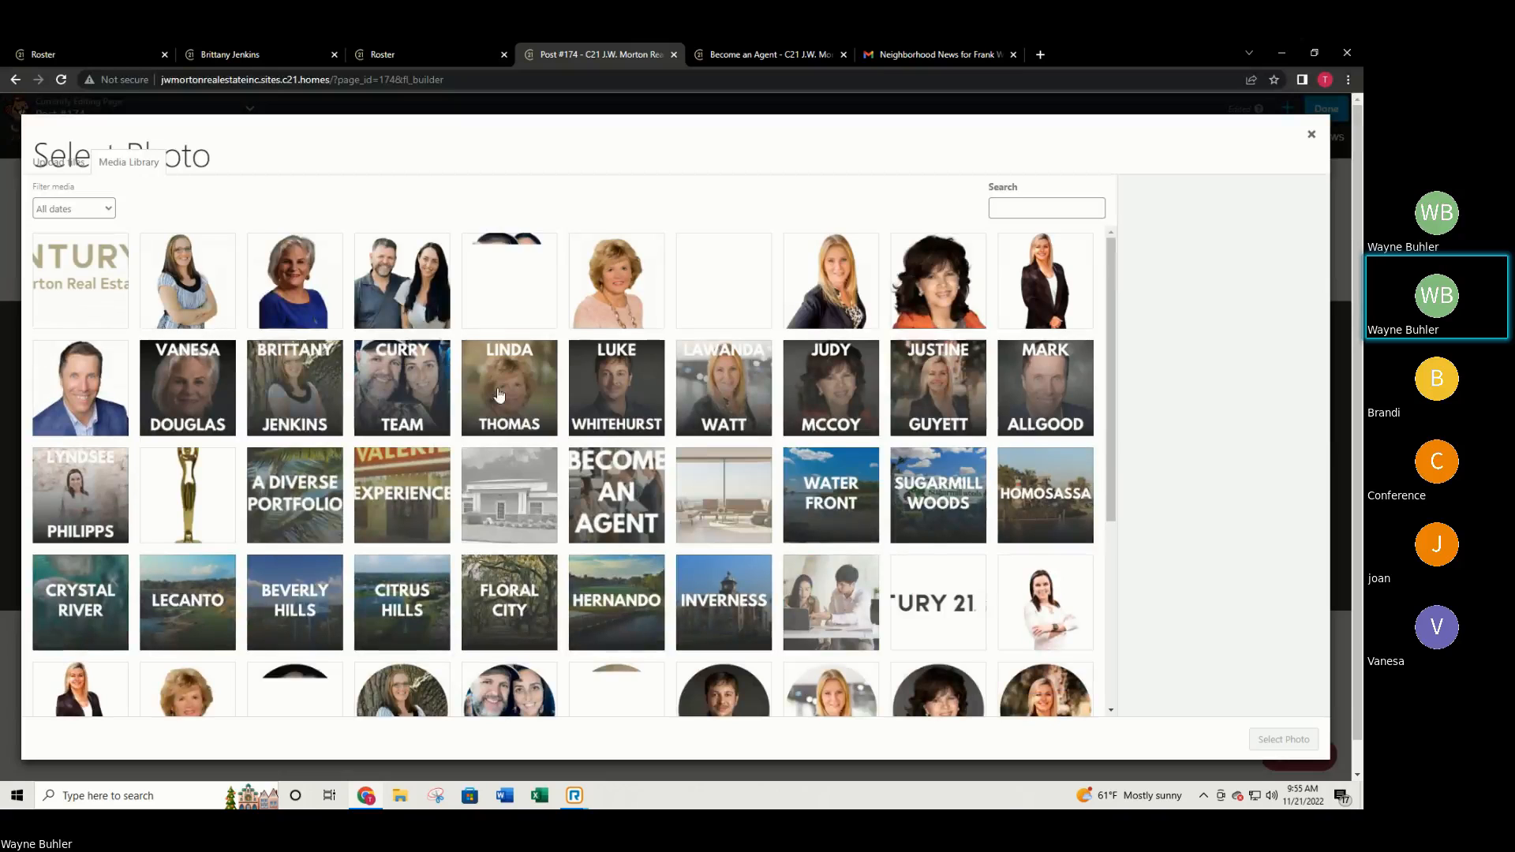
pyautogui.scroll(-1, 978, 617)
pyautogui.scroll(-5, 978, 617)
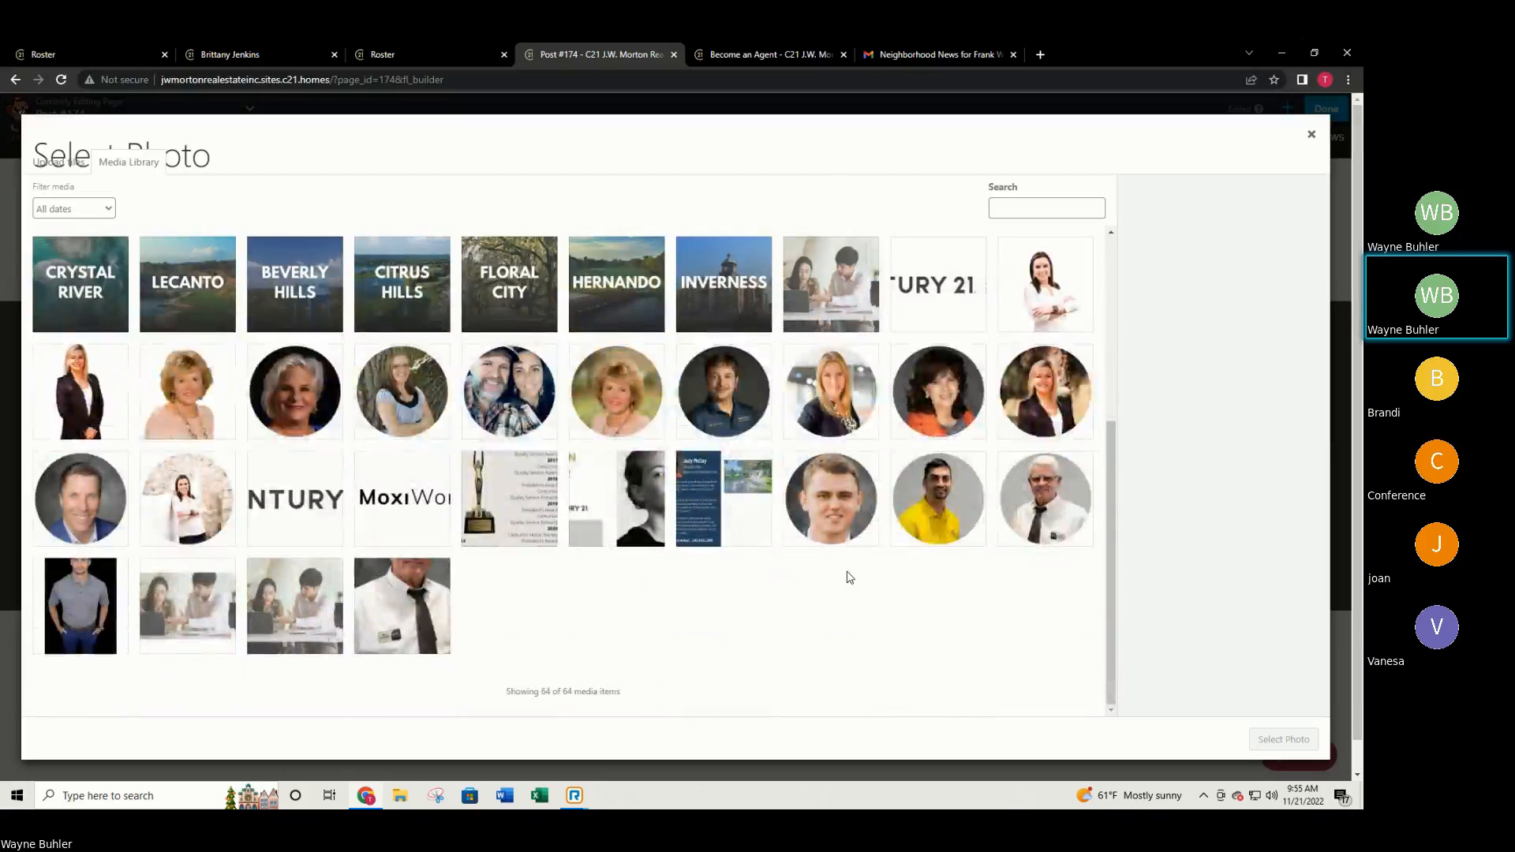
pyautogui.scroll(5, 845, 576)
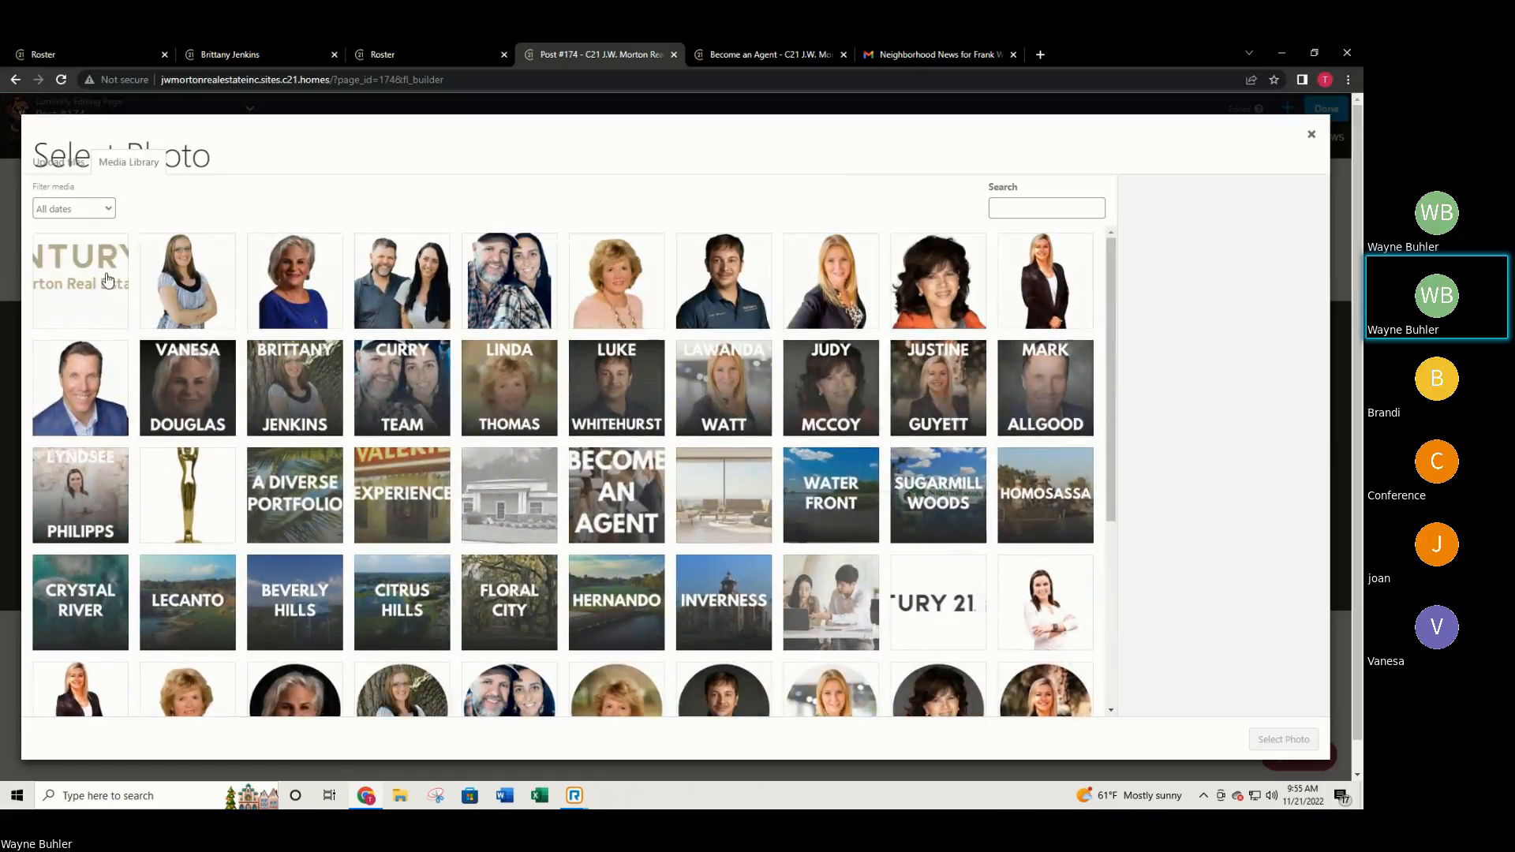
pyautogui.click(186, 286)
pyautogui.scroll(-3, 186, 286)
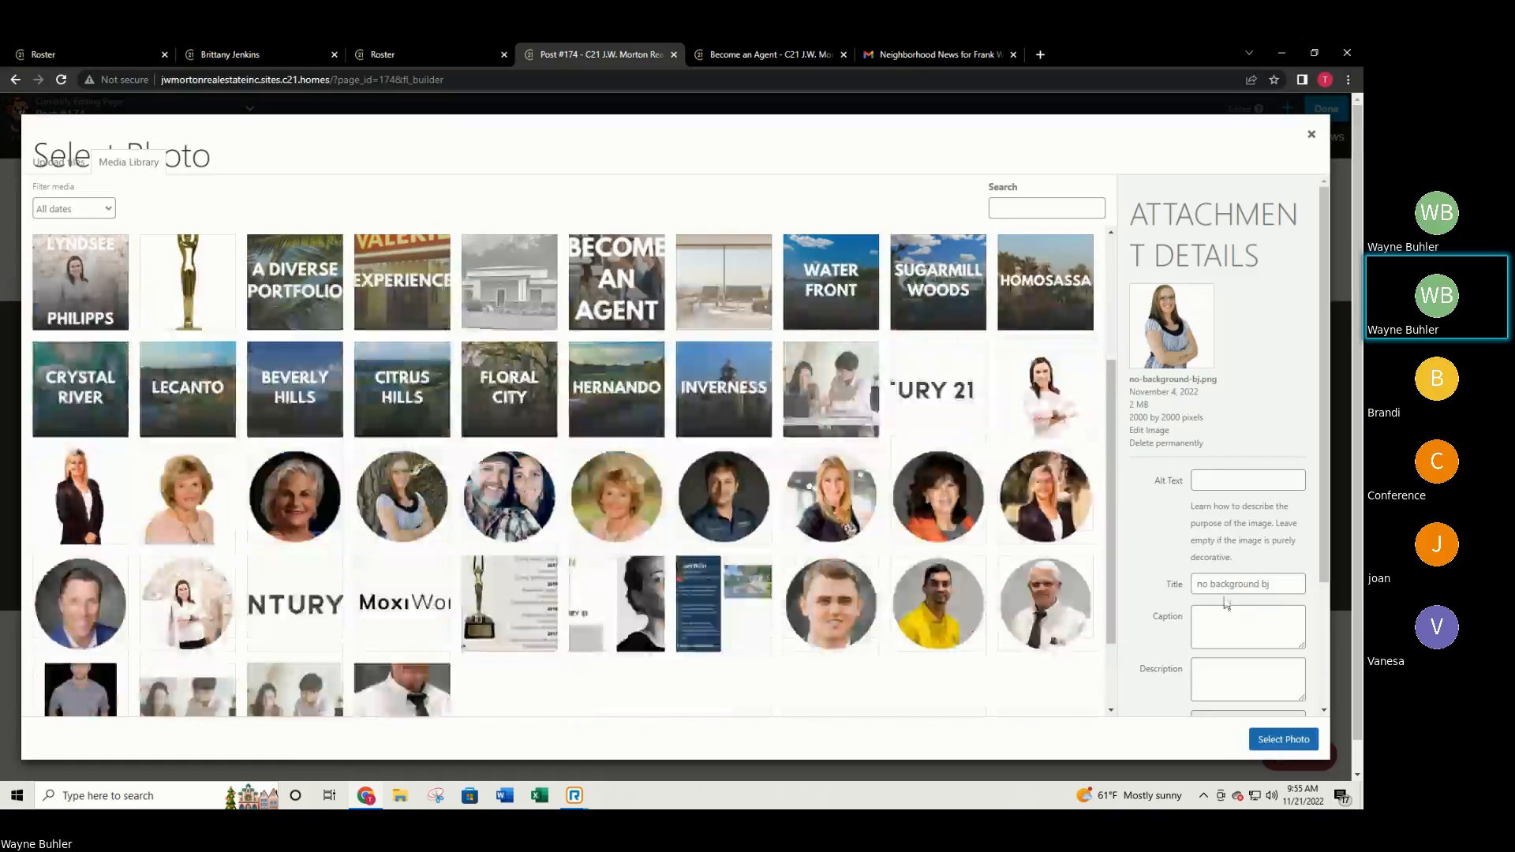
pyautogui.click(1286, 738)
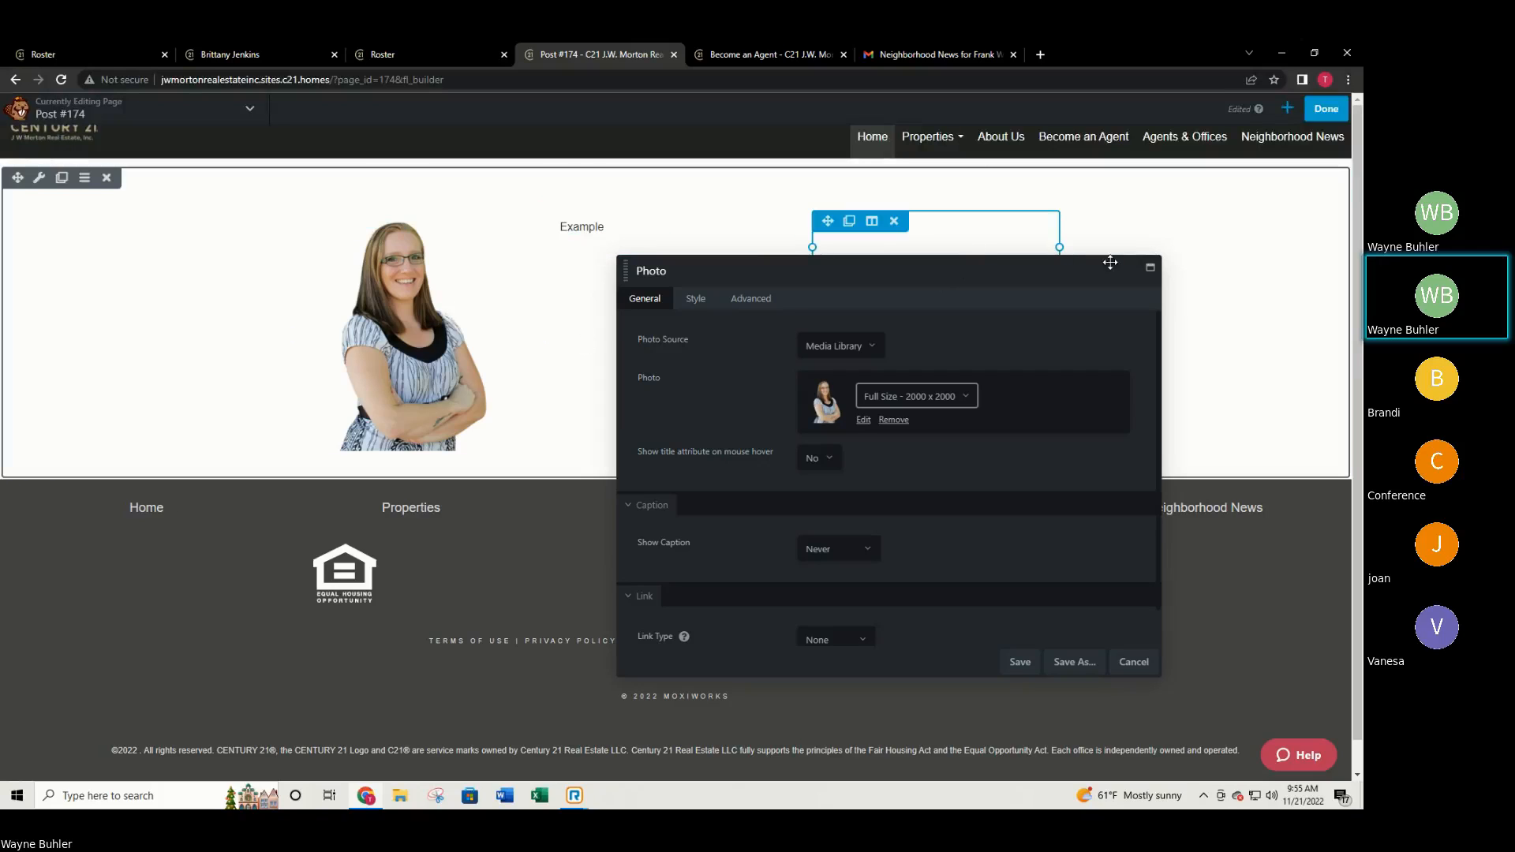
# Save the Photo module, then set the row's Background Type to Gradient.
pyautogui.click(1020, 662)
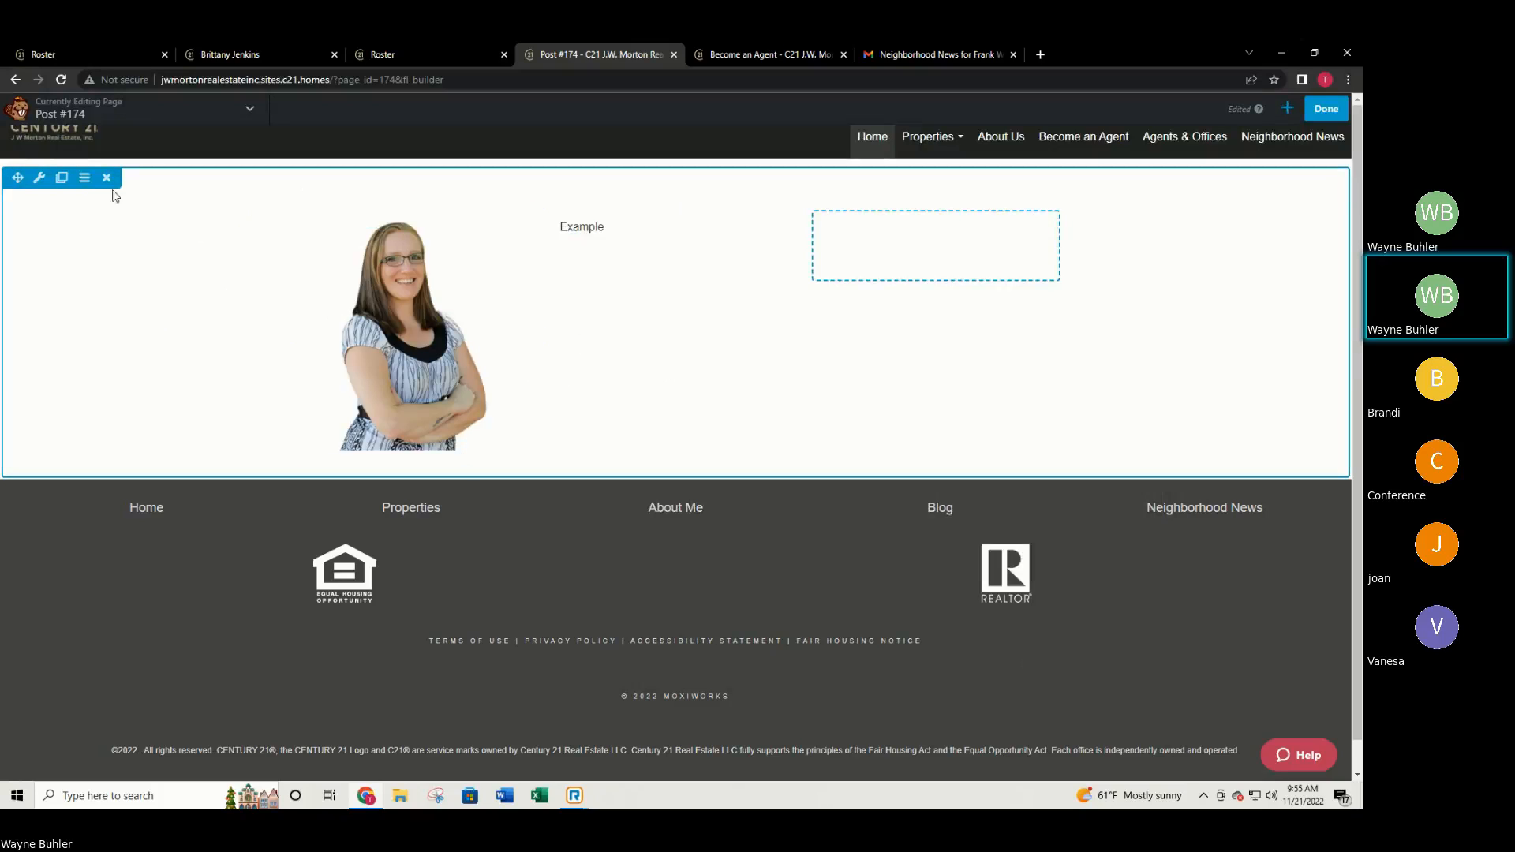
pyautogui.click(38, 179)
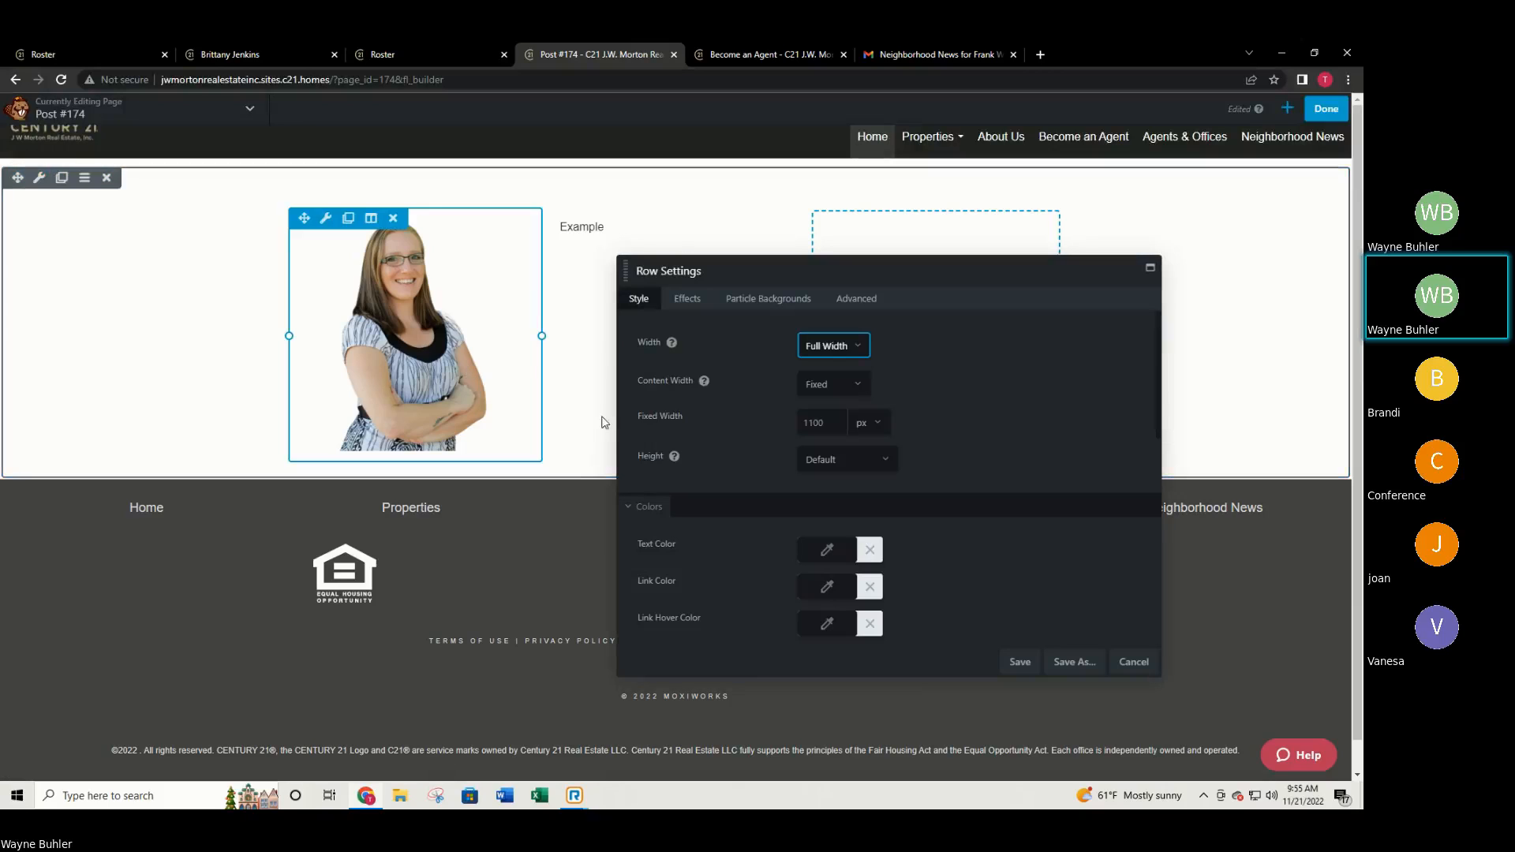
pyautogui.scroll(-1, 905, 394)
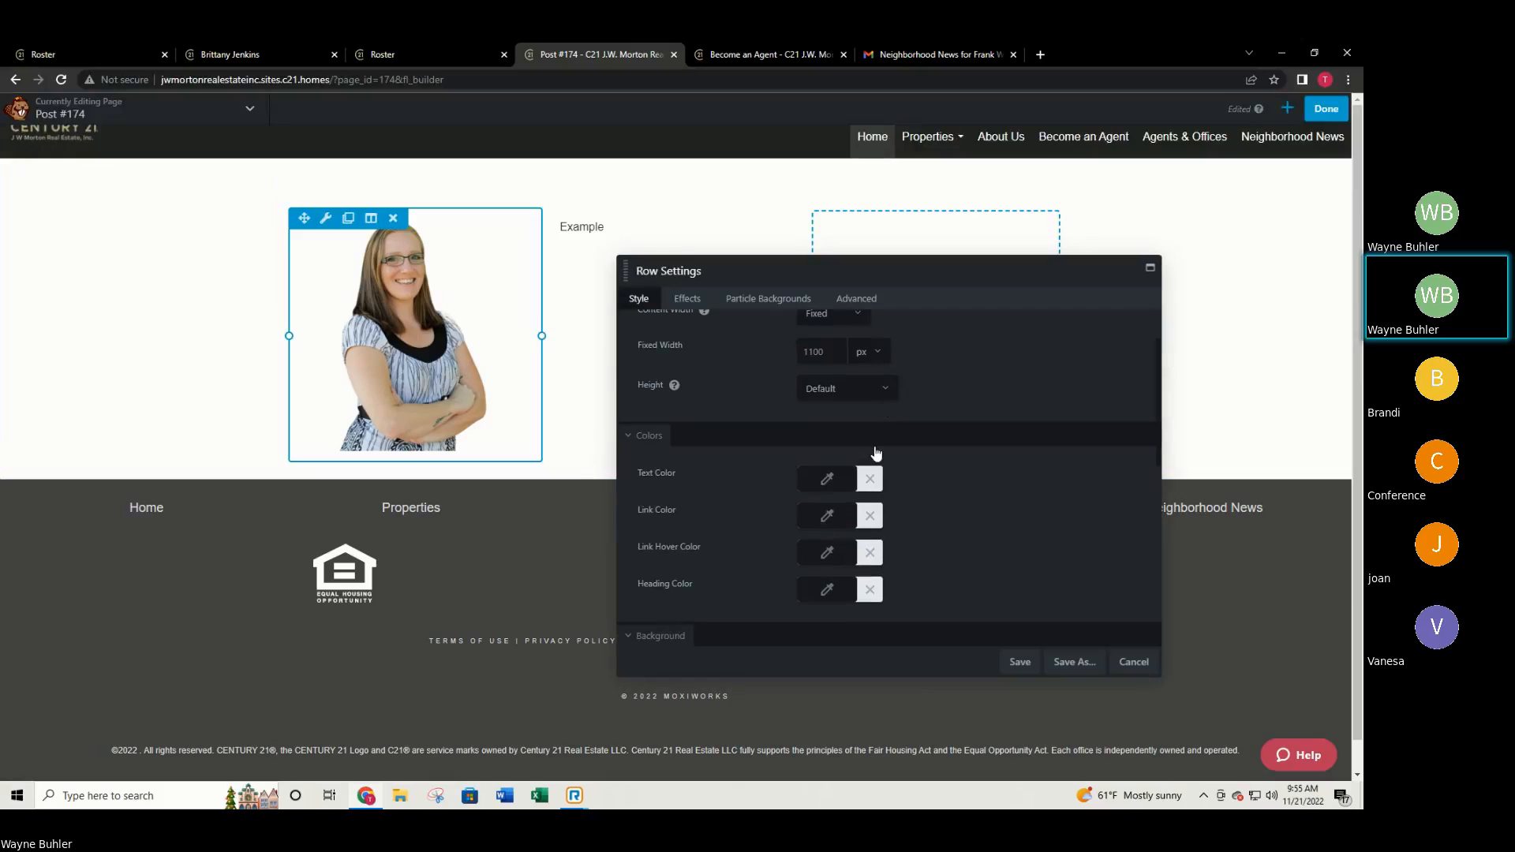
pyautogui.scroll(-3, 839, 519)
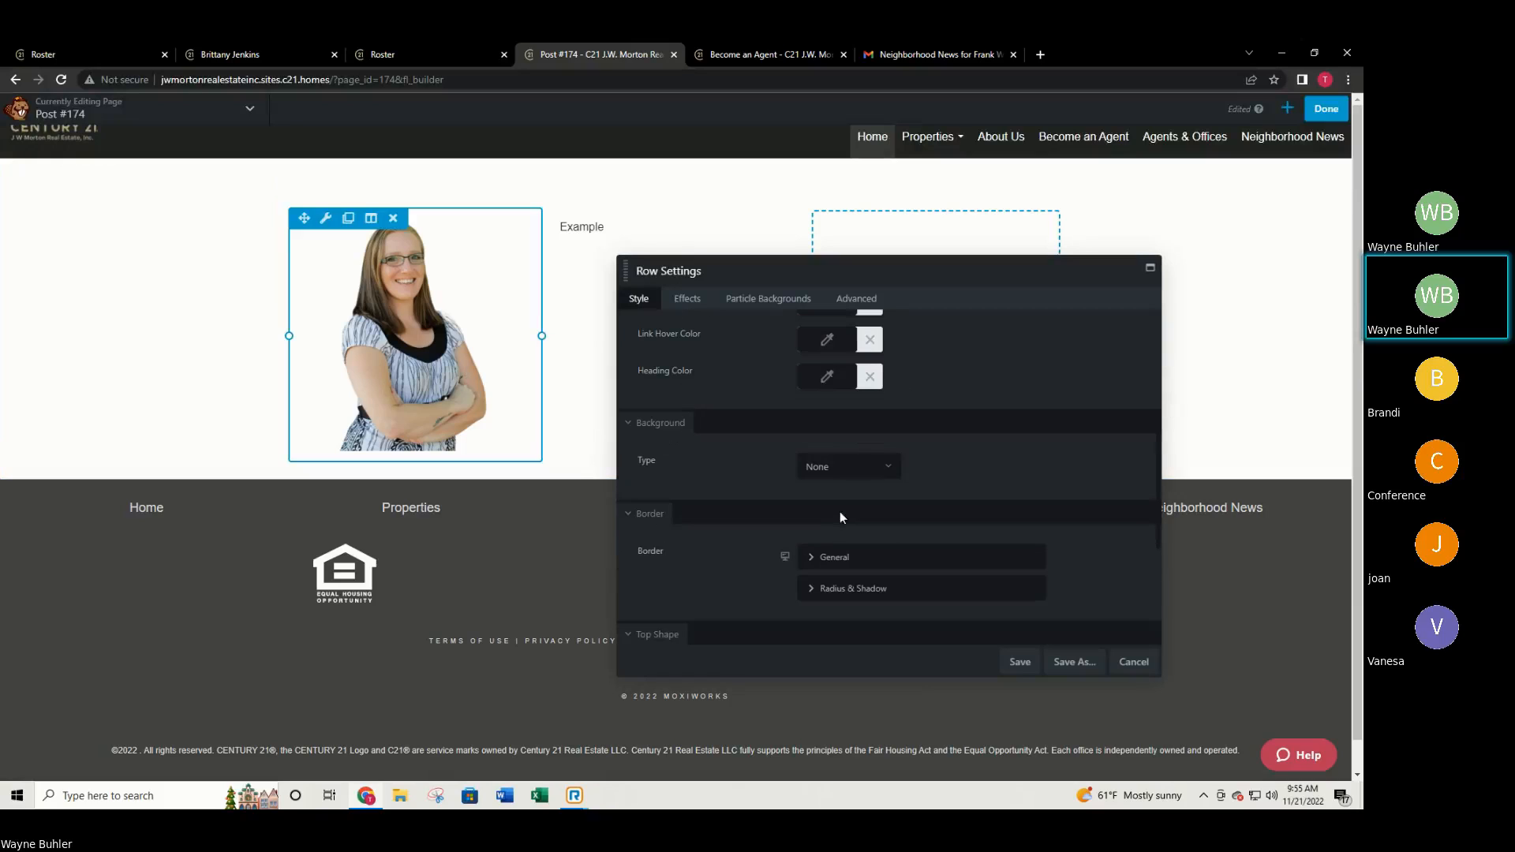
pyautogui.click(842, 467)
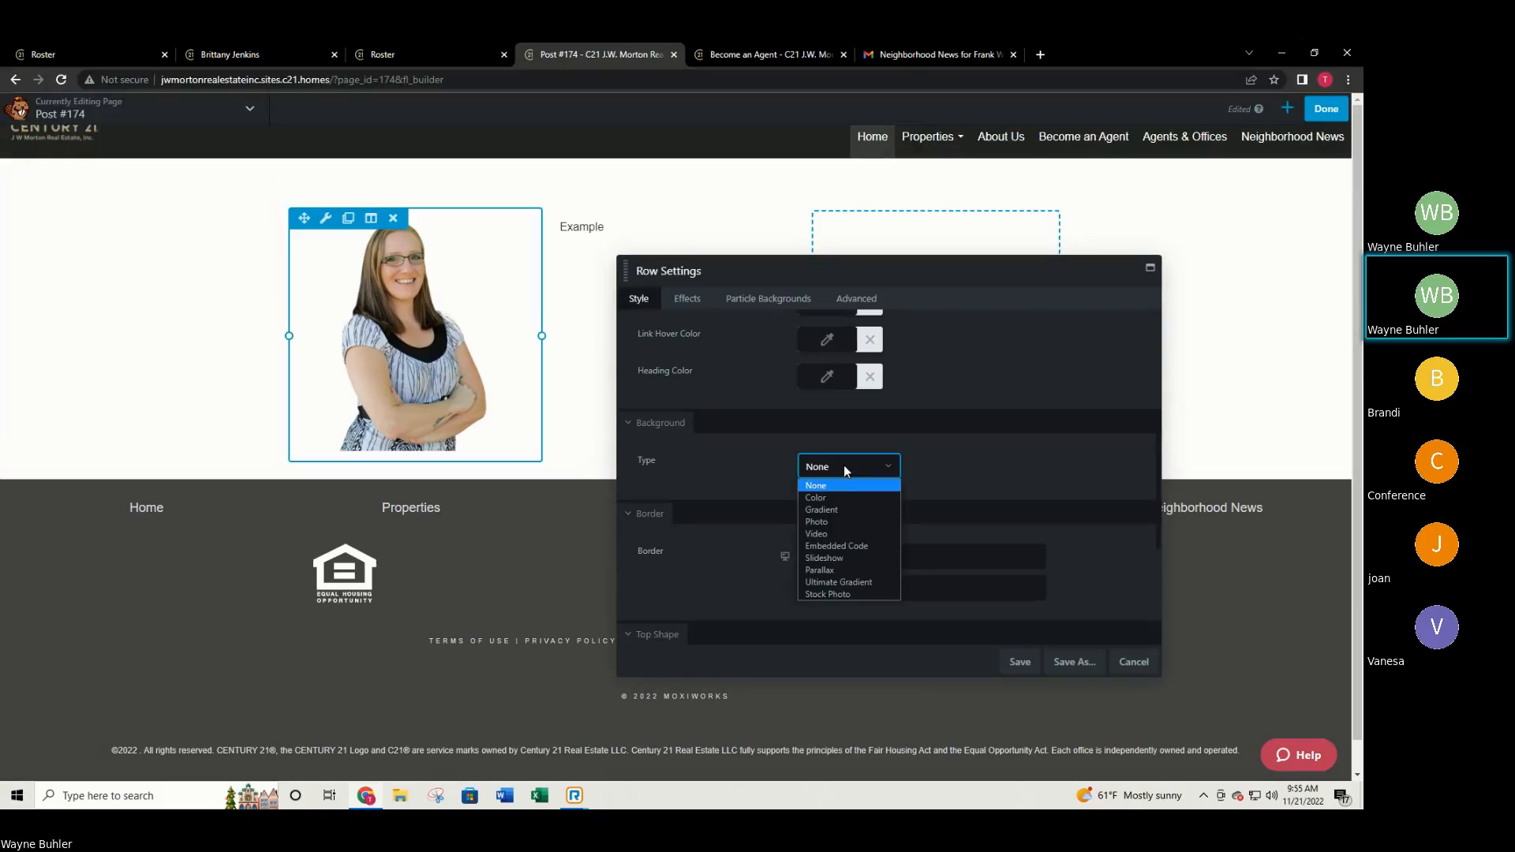
pyautogui.click(843, 509)
# Try deep red and yellow gradient colours, then cancel the row settings.
pyautogui.scroll(-1, 854, 496)
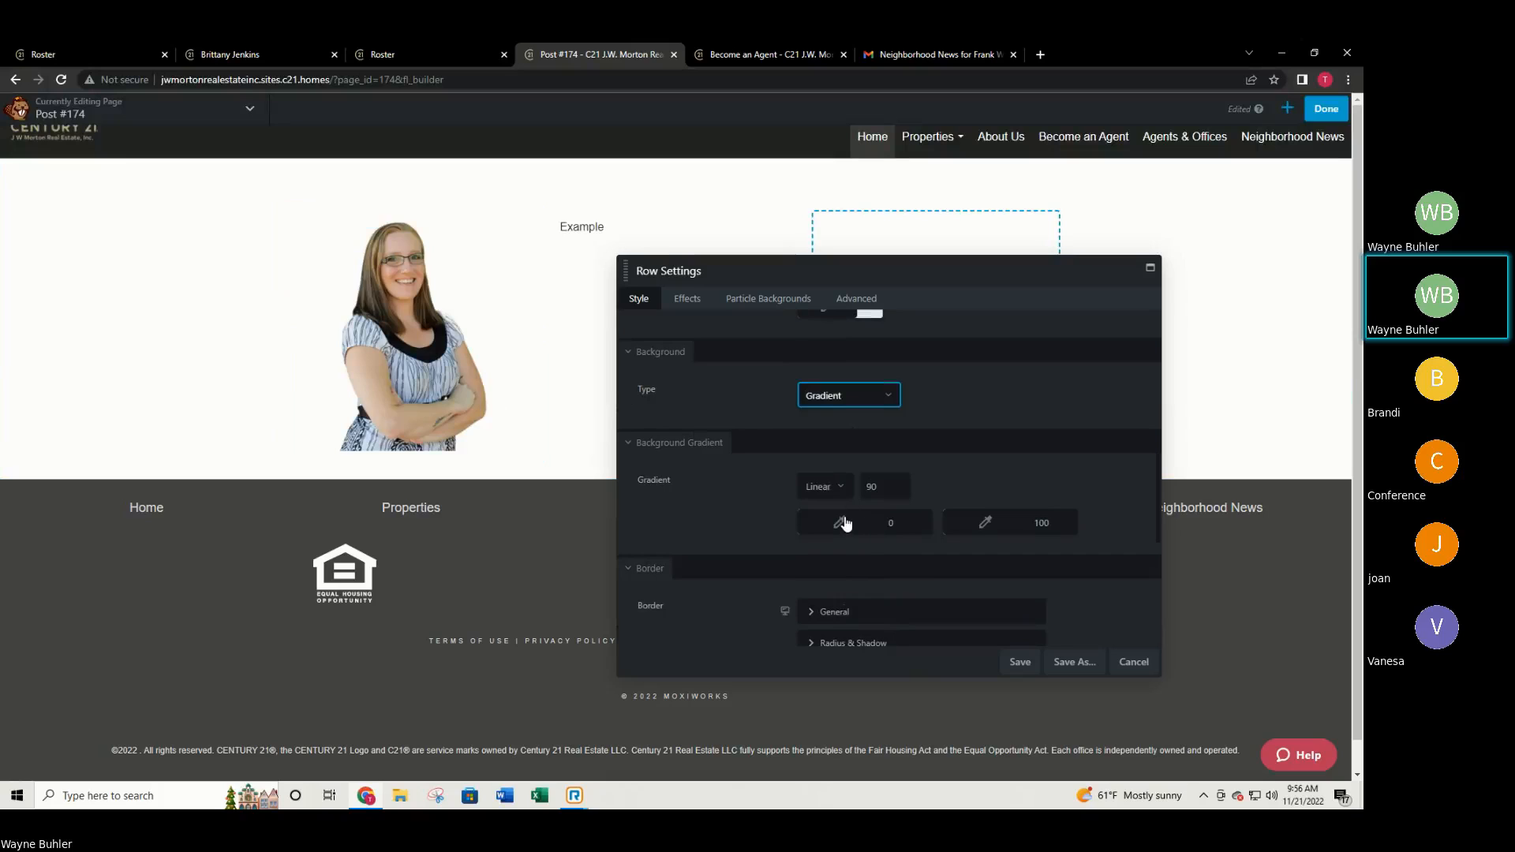
pyautogui.click(840, 523)
pyautogui.moveTo(846, 578); pyautogui.dragTo(801, 578)
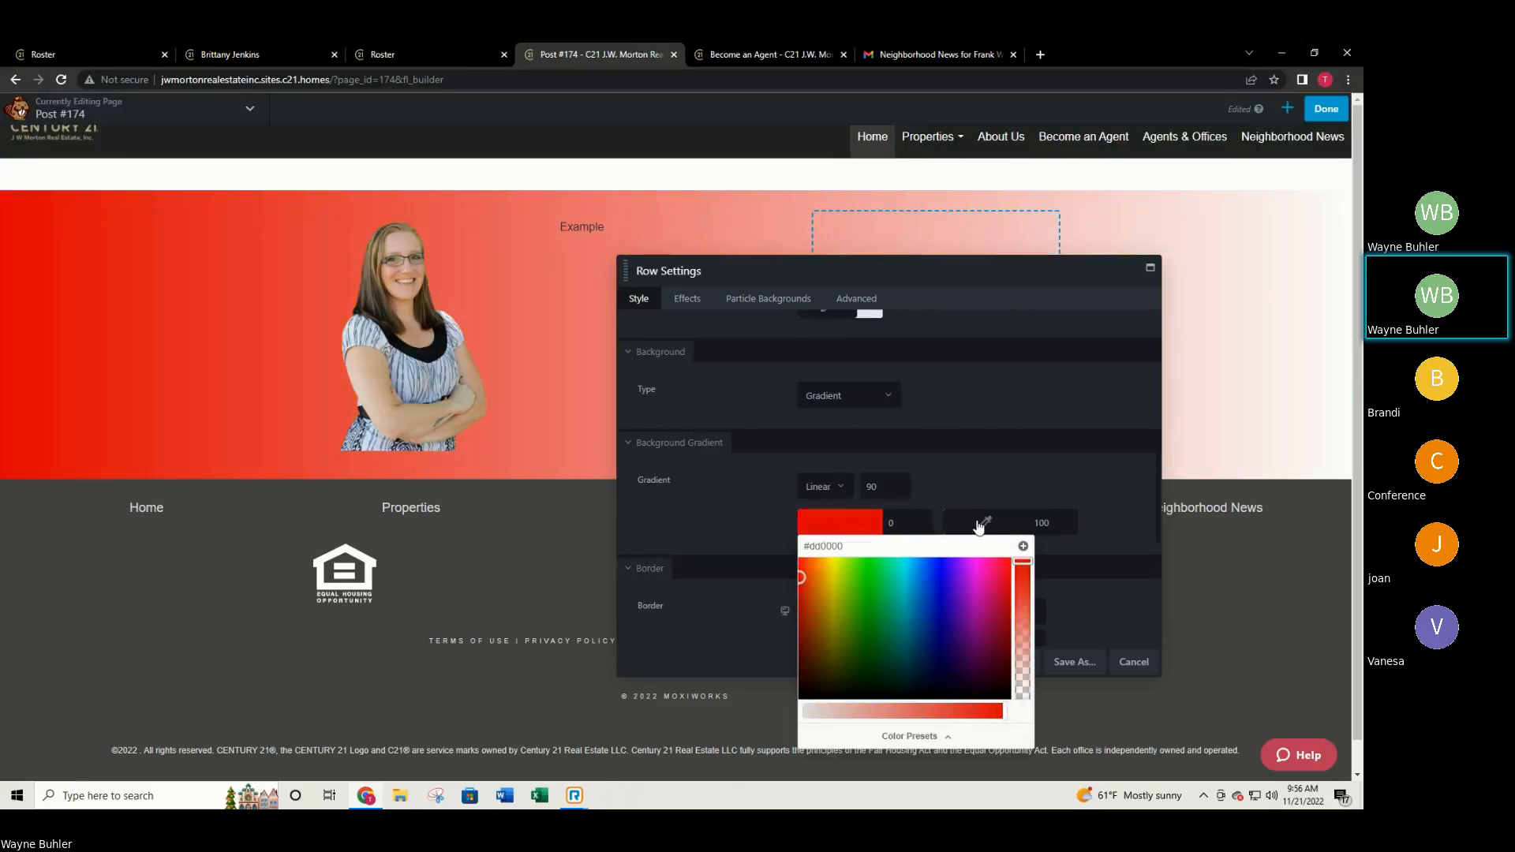
pyautogui.click(982, 522)
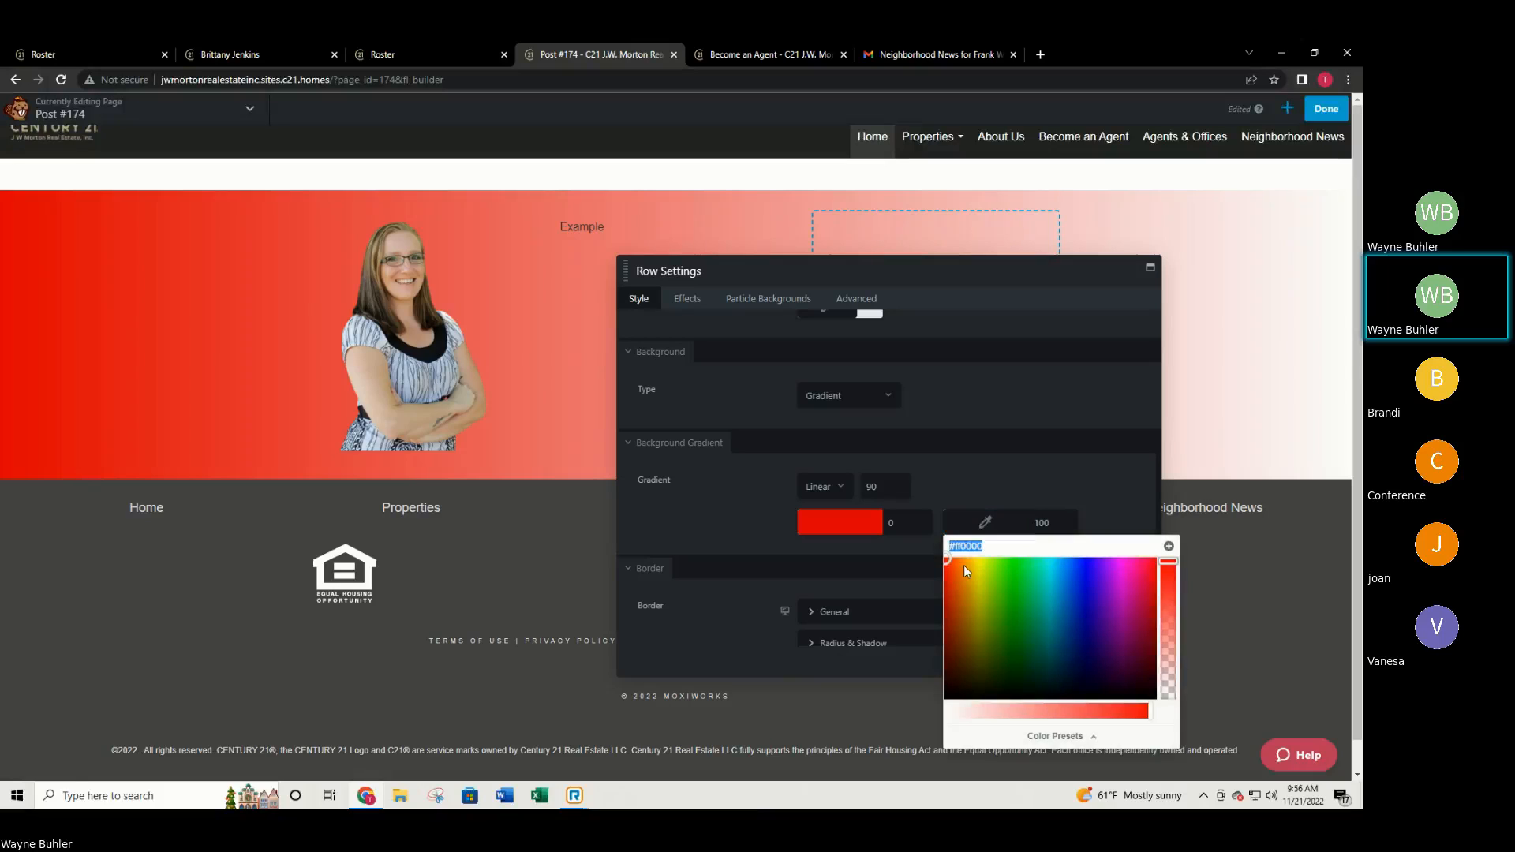
pyautogui.moveTo(964, 566); pyautogui.dragTo(985, 567)
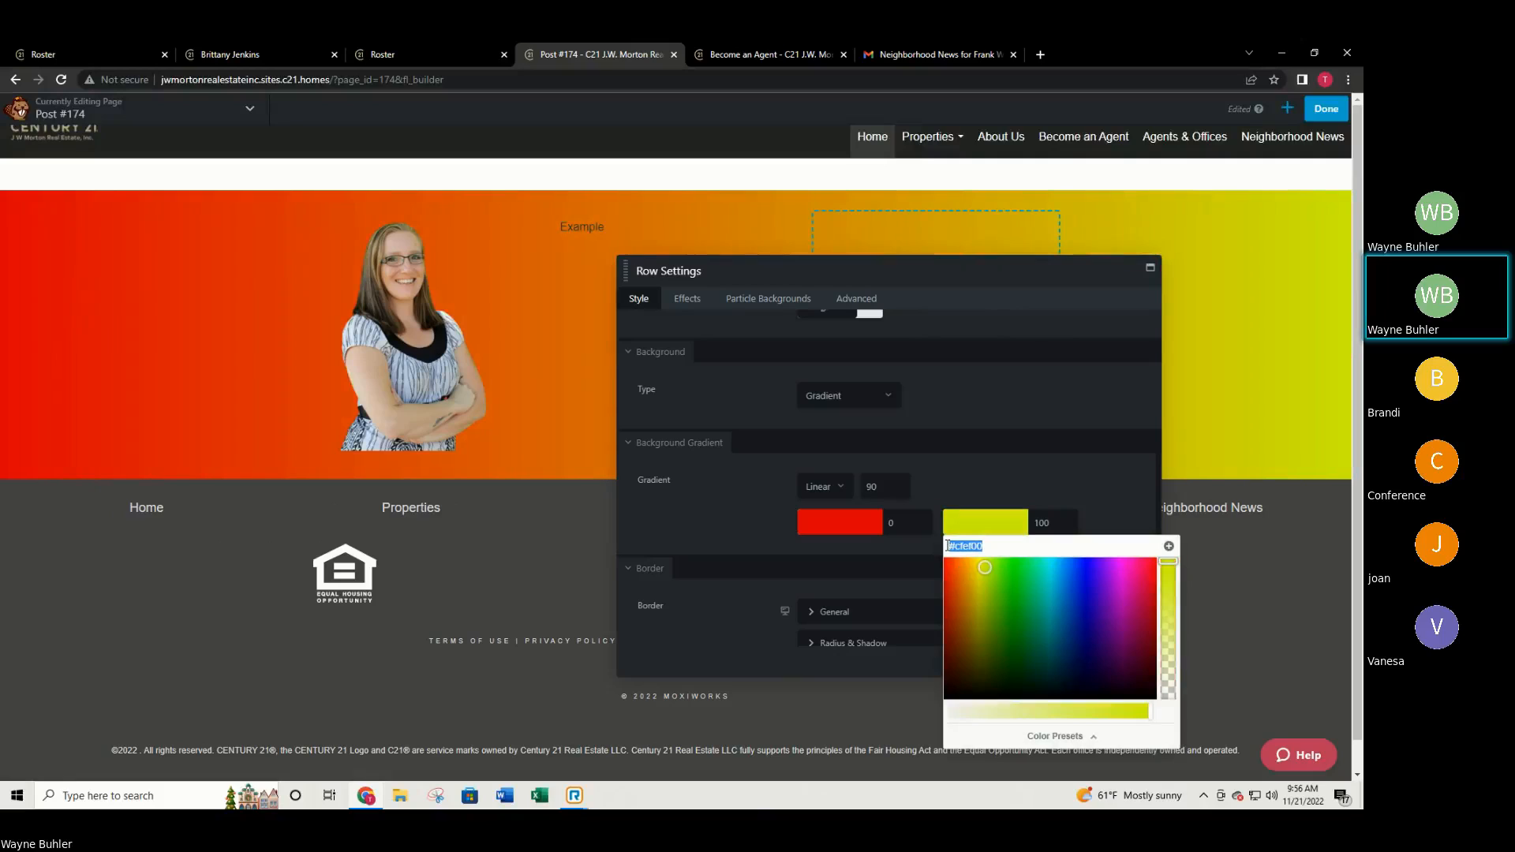
pyautogui.click(1044, 479)
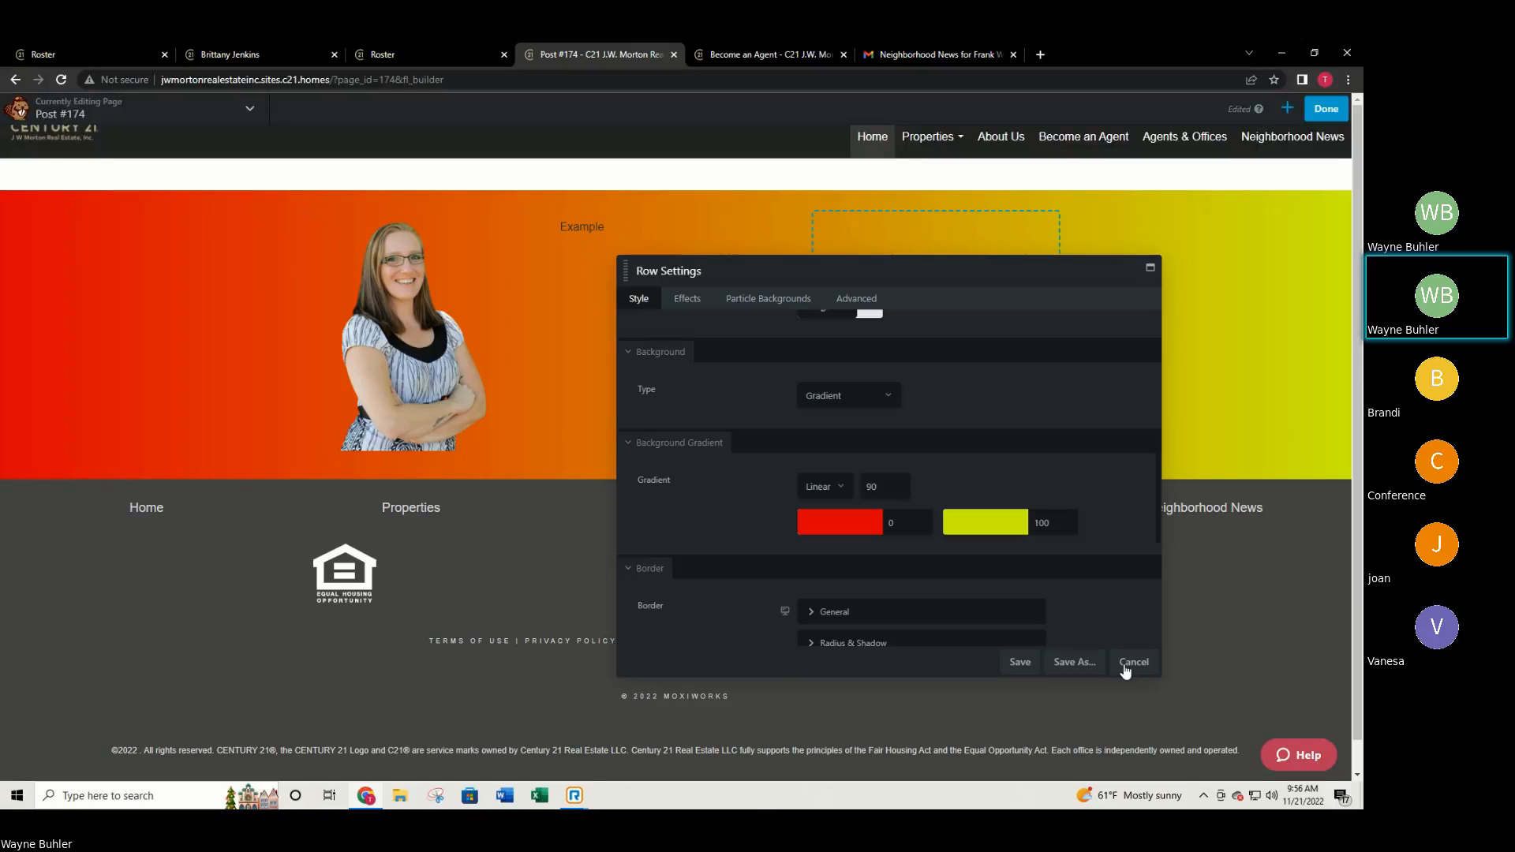
pyautogui.click(1133, 662)
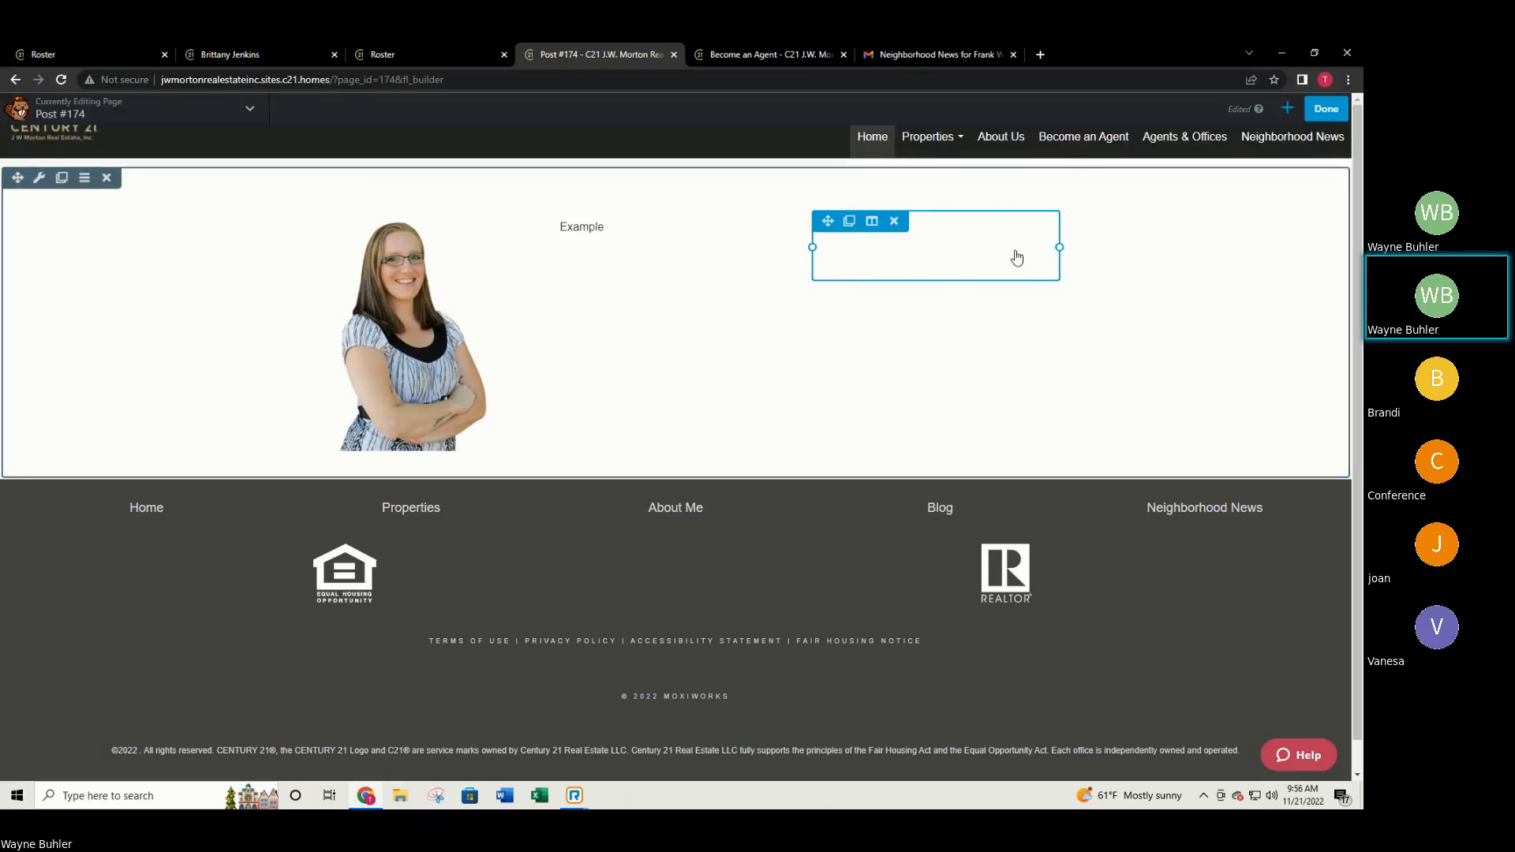
# Discard the unpublished Post #174 builder edits and switch to the Become an Agent page.
pyautogui.click(1286, 110)
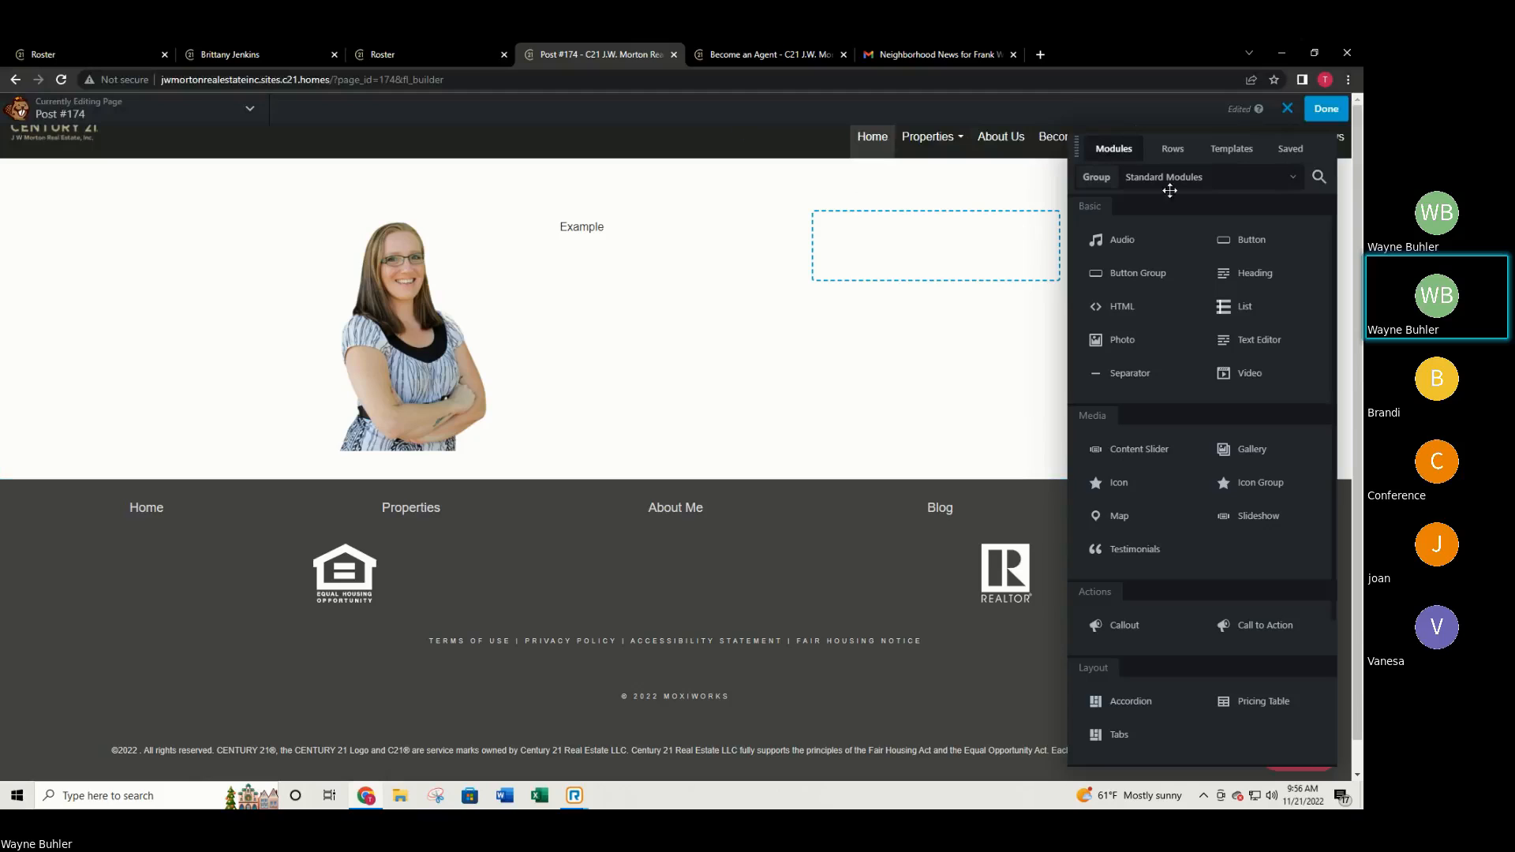
pyautogui.click(1288, 109)
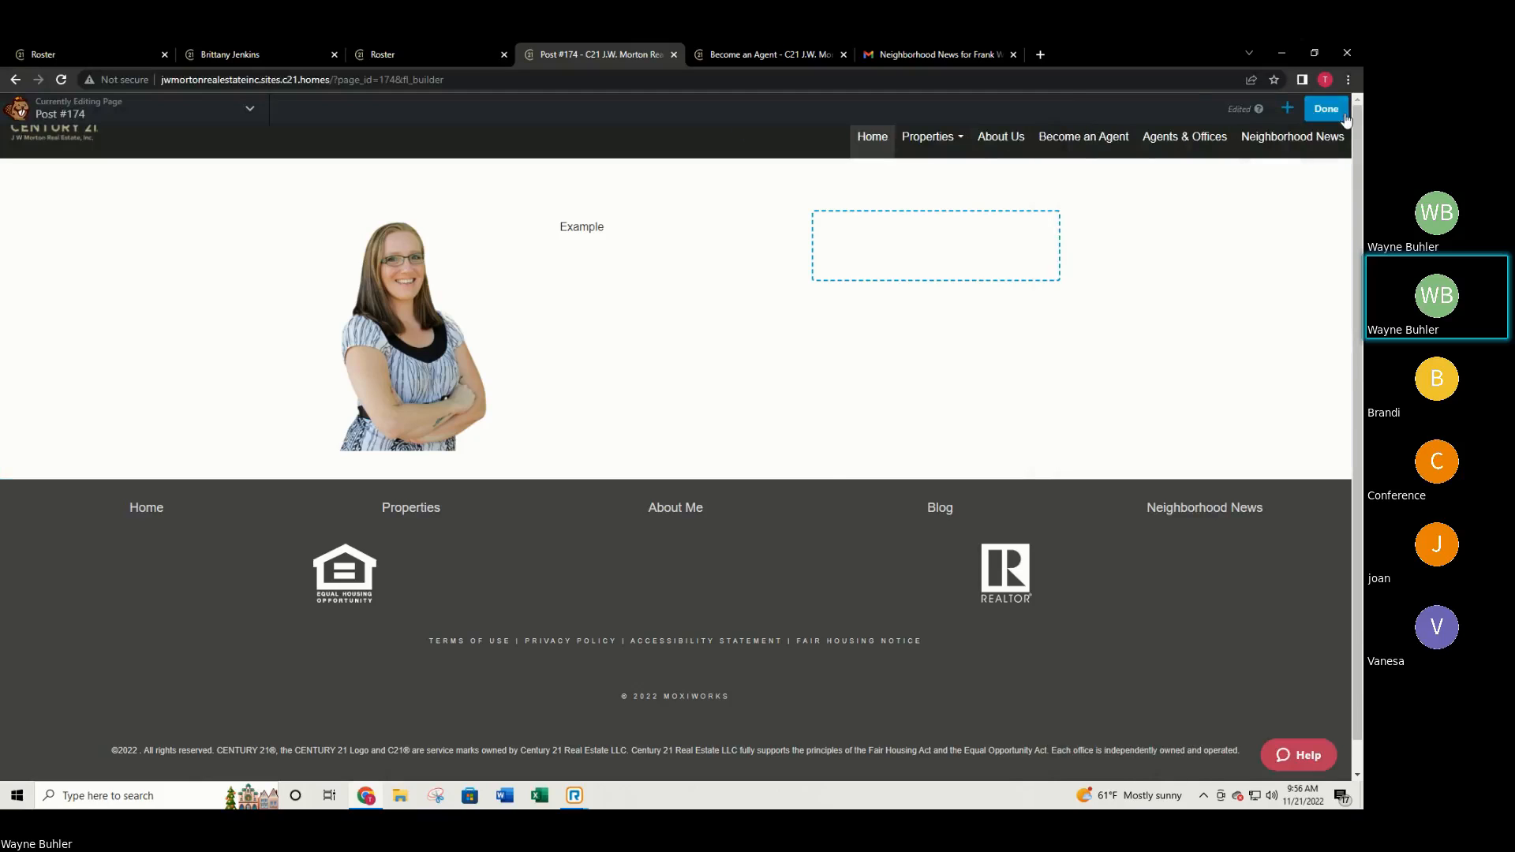
pyautogui.click(1328, 110)
pyautogui.click(1115, 110)
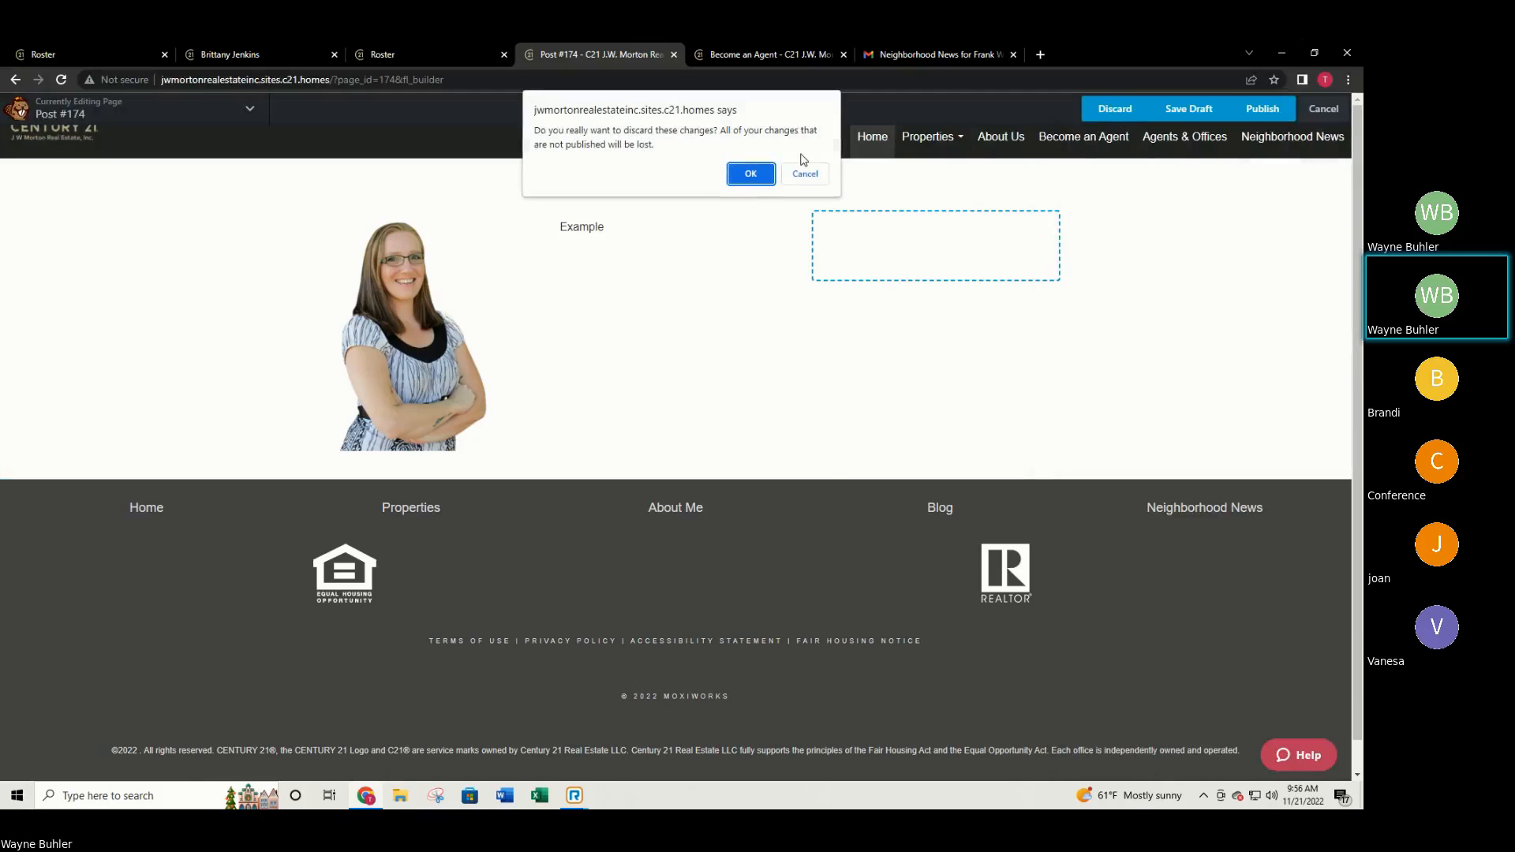
pyautogui.click(749, 175)
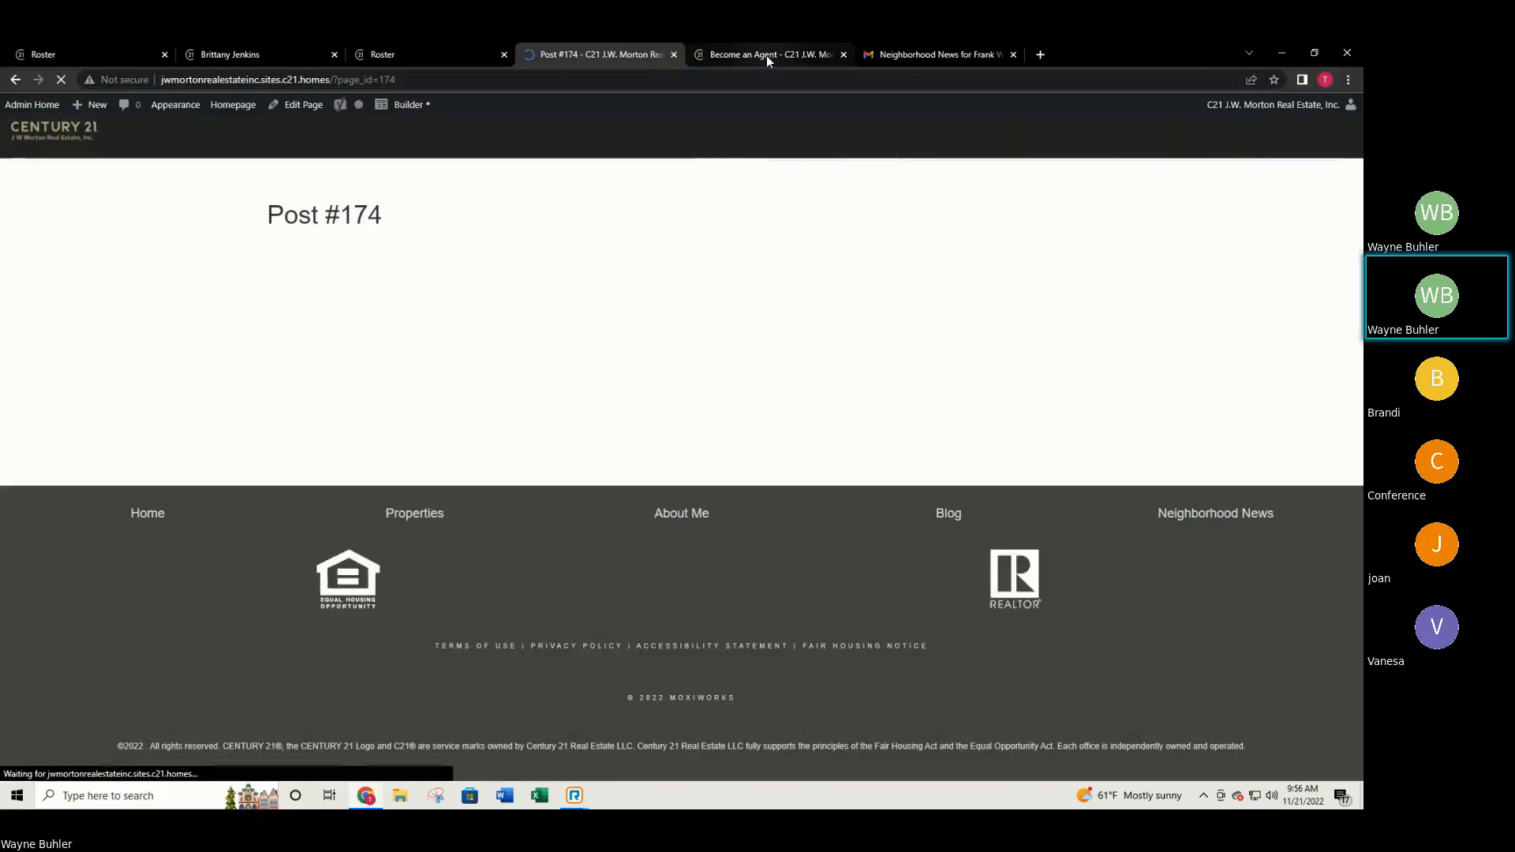
pyautogui.click(766, 54)
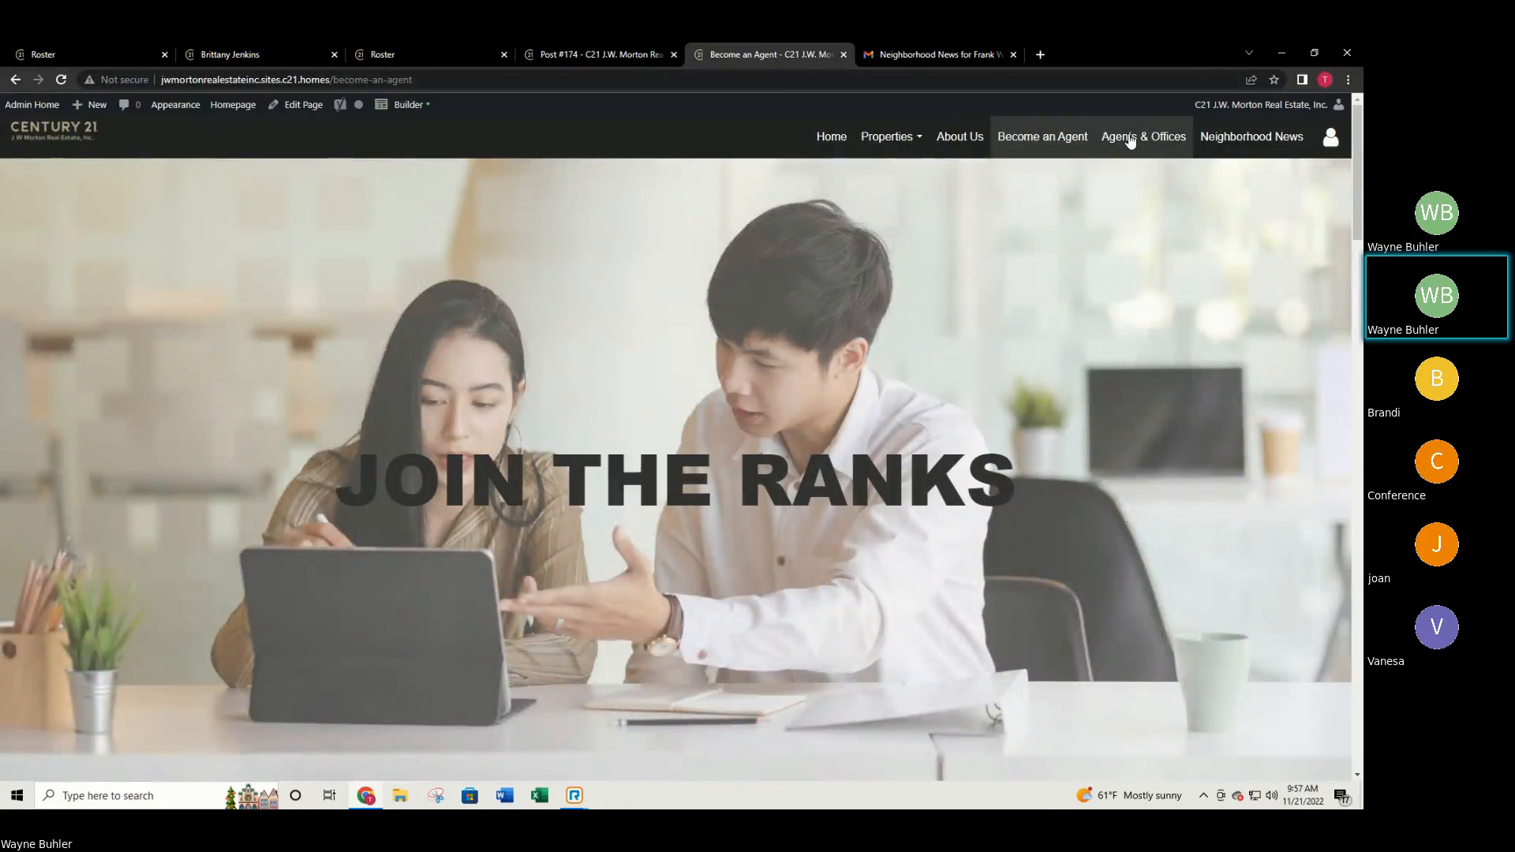
pyautogui.click(1124, 145)
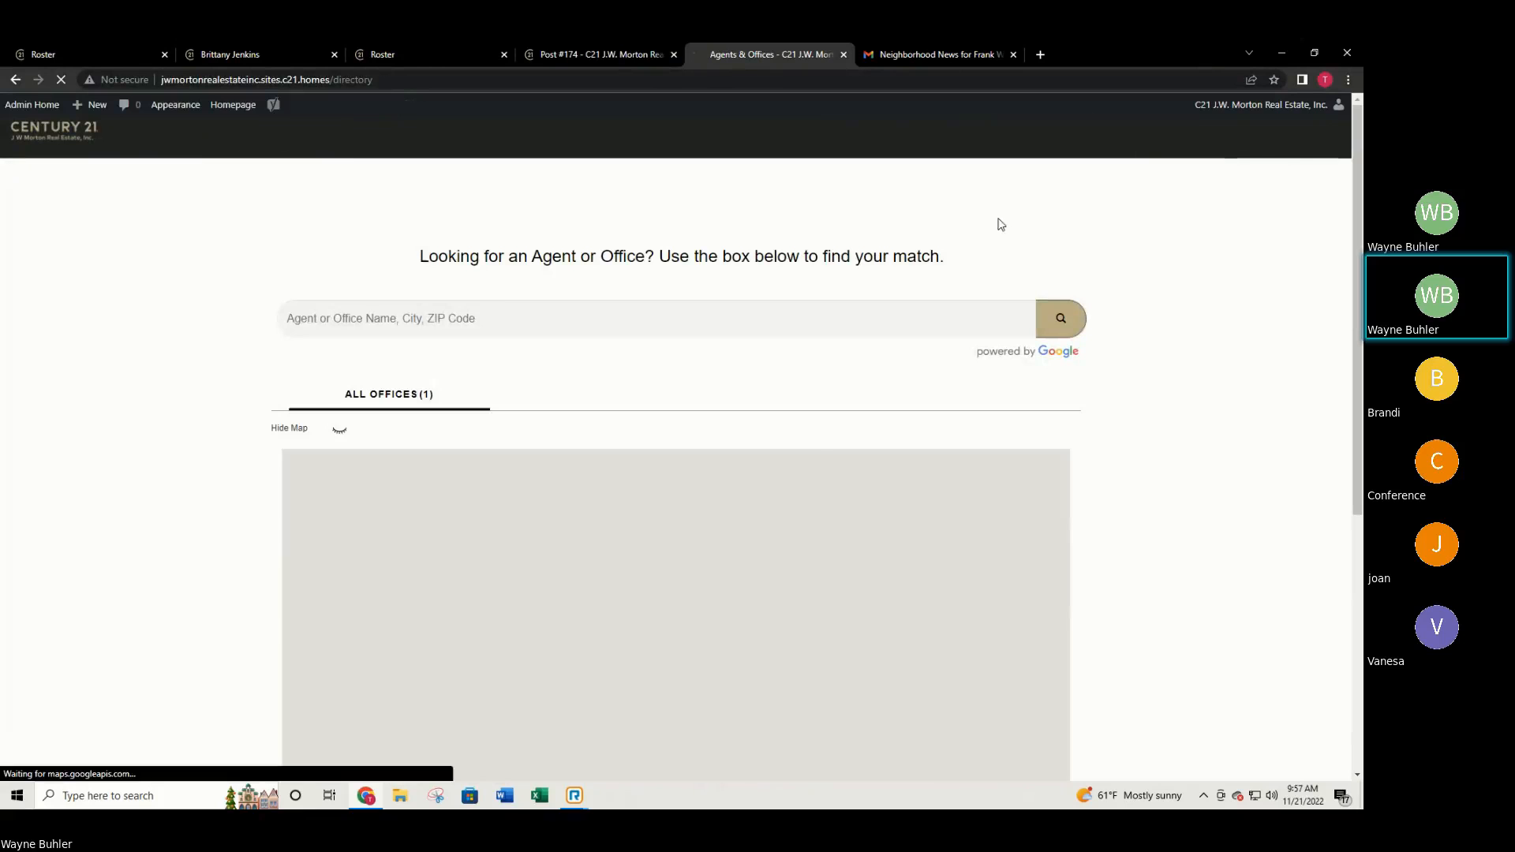
pyautogui.click(685, 404)
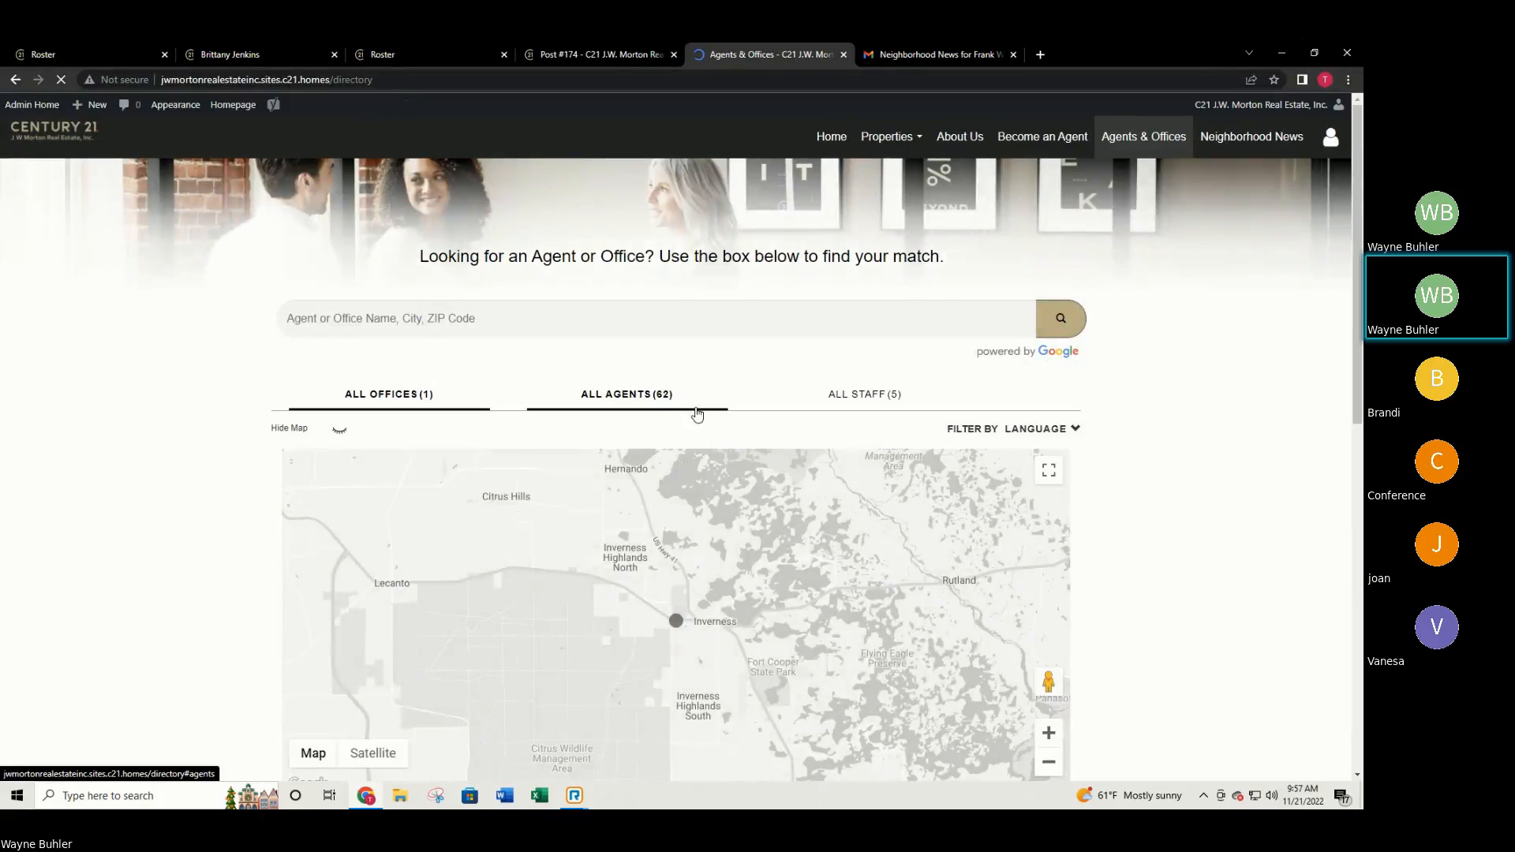
pyautogui.scroll(-5, 776, 458)
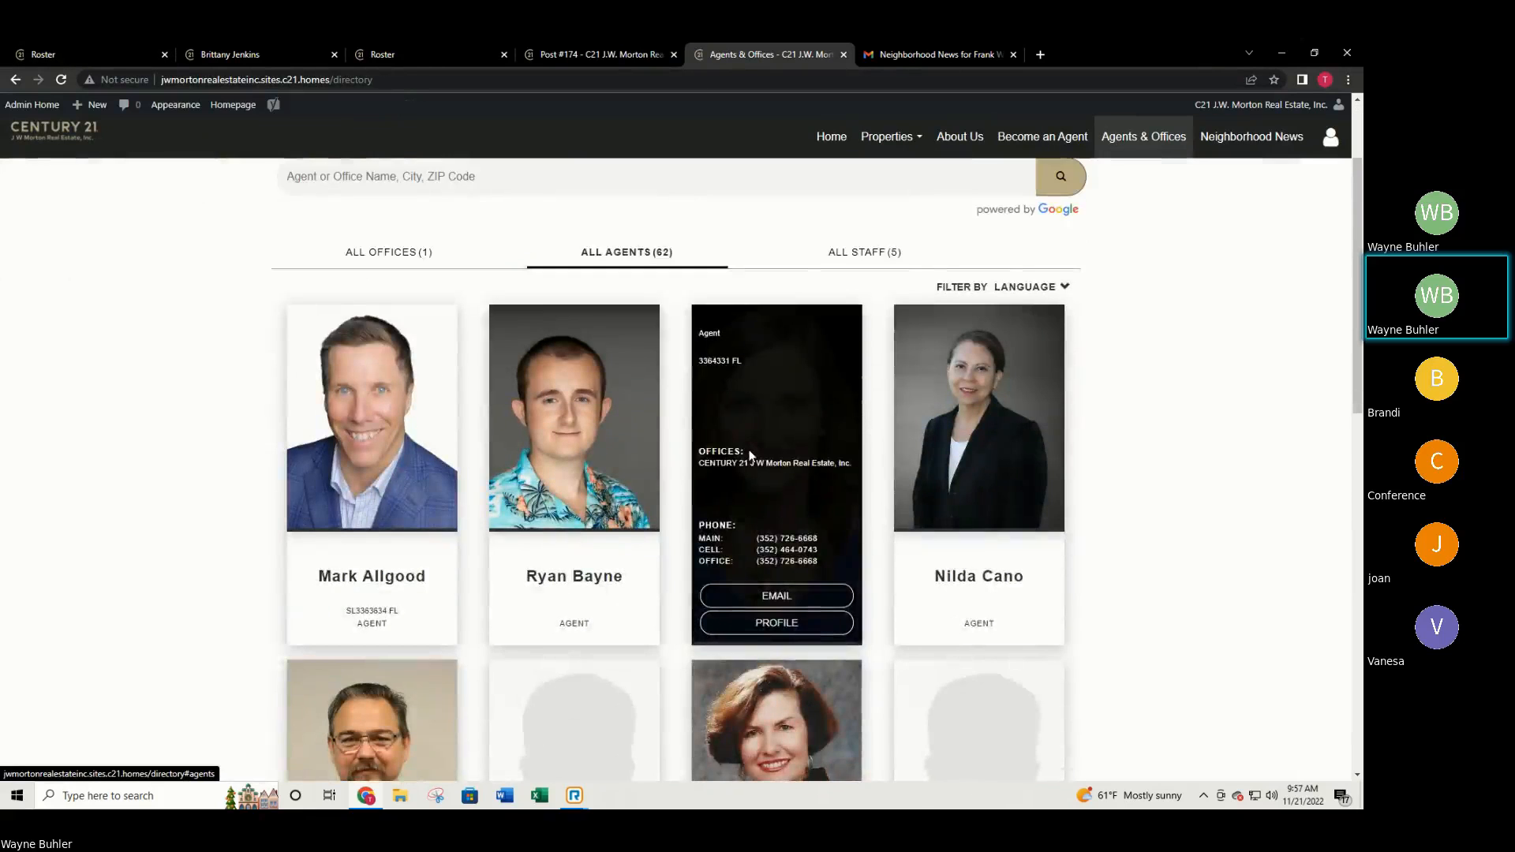
pyautogui.scroll(-5, 876, 490)
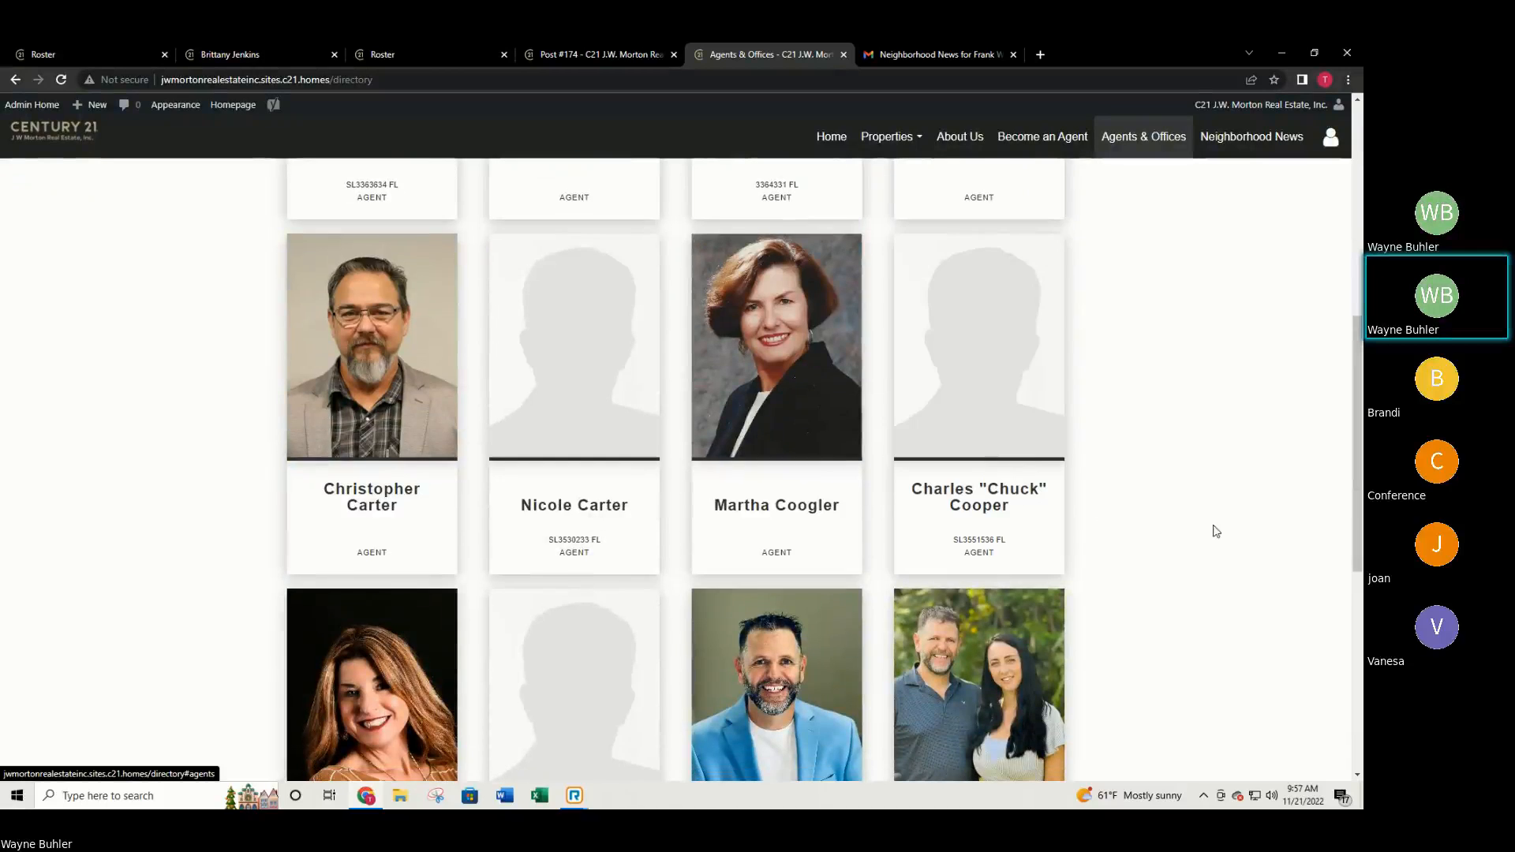
pyautogui.scroll(-3, 993, 497)
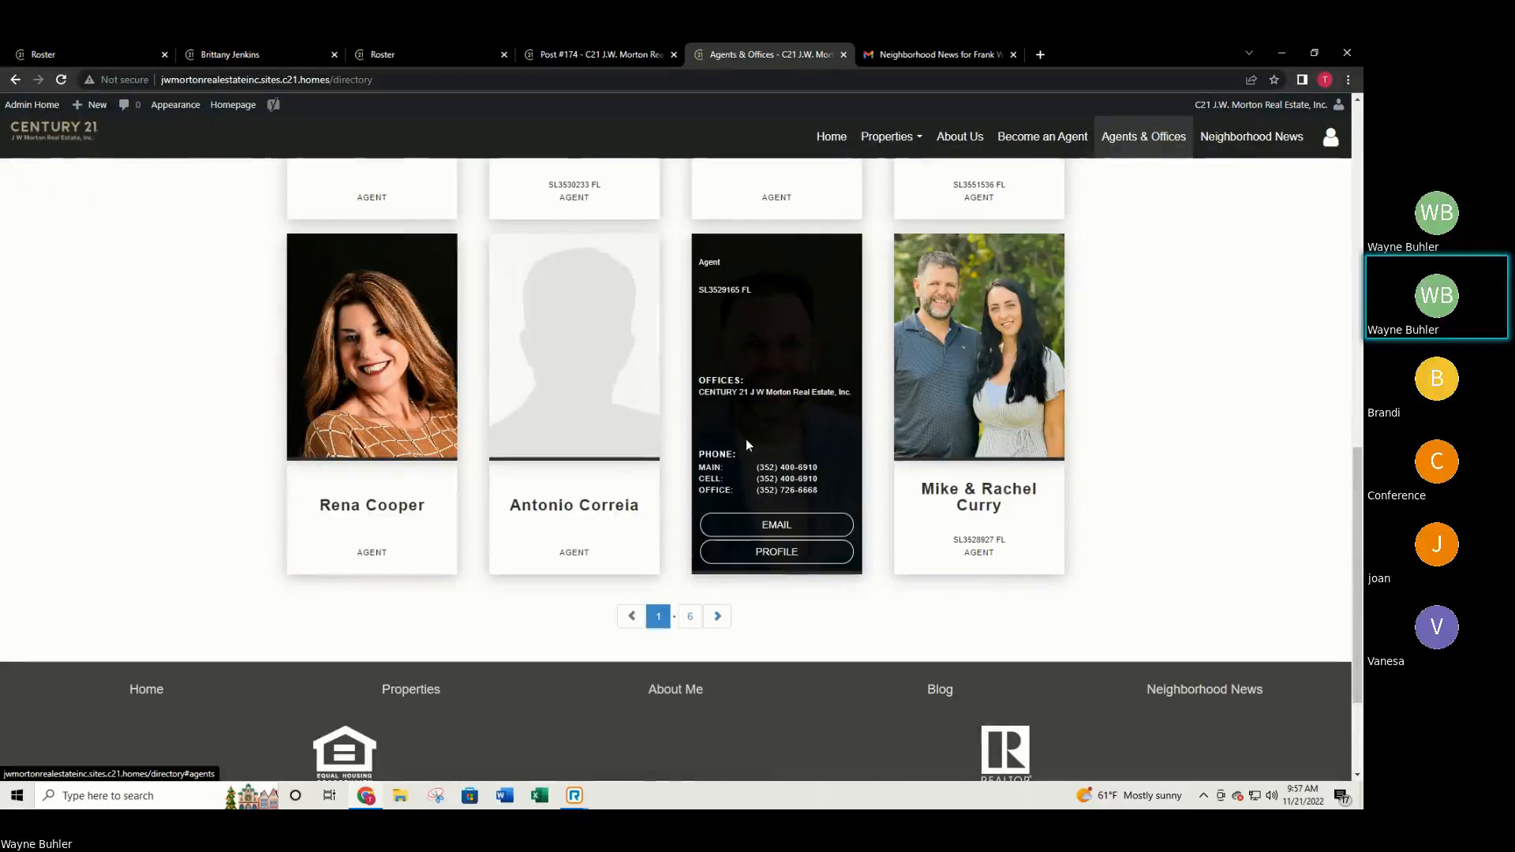
pyautogui.click(717, 615)
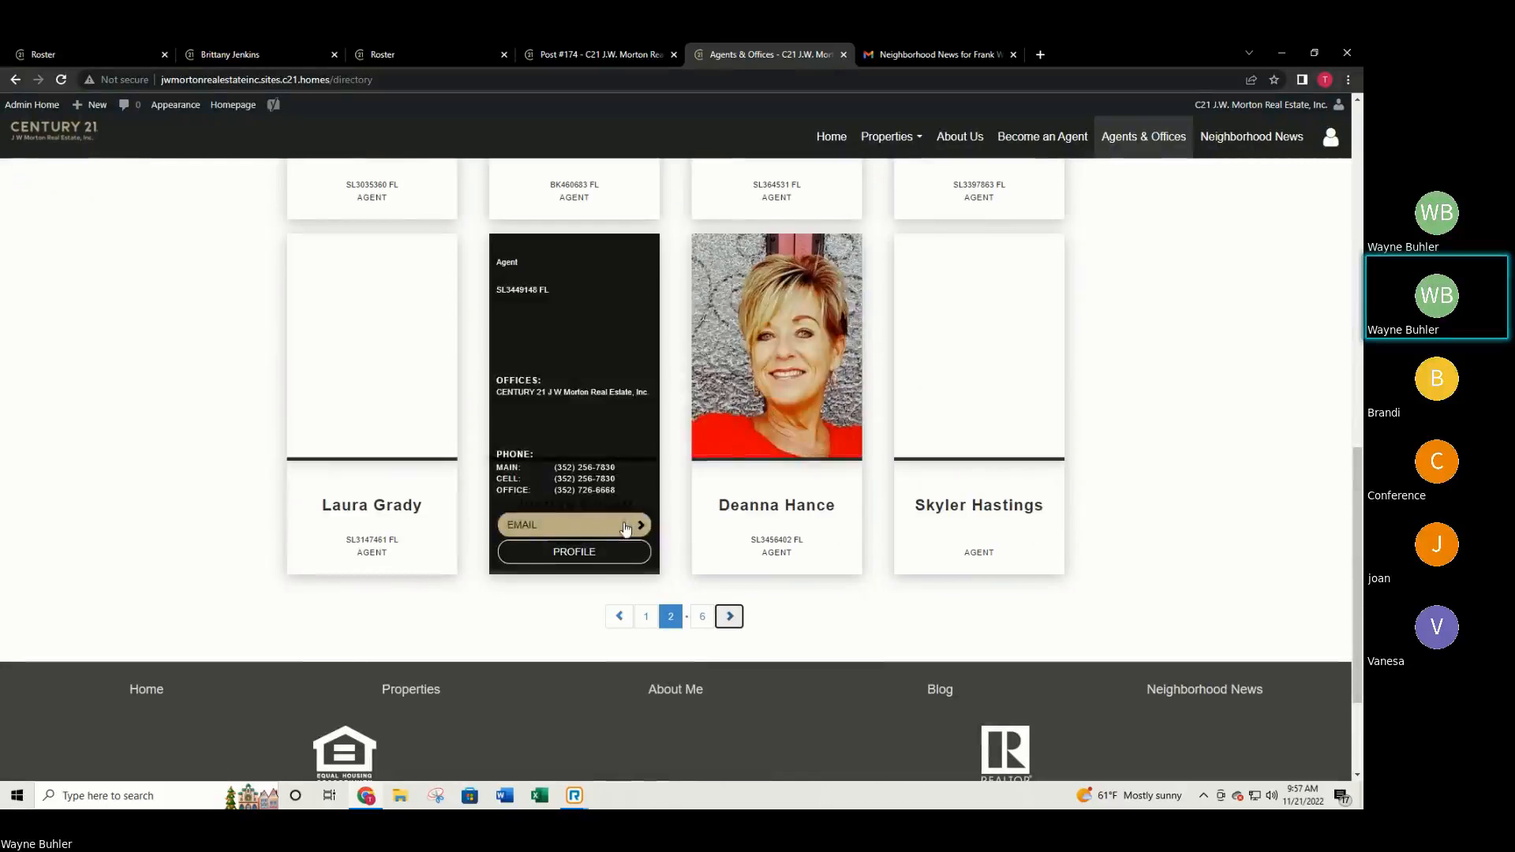
pyautogui.scroll(2, 994, 520)
pyautogui.scroll(3, 984, 508)
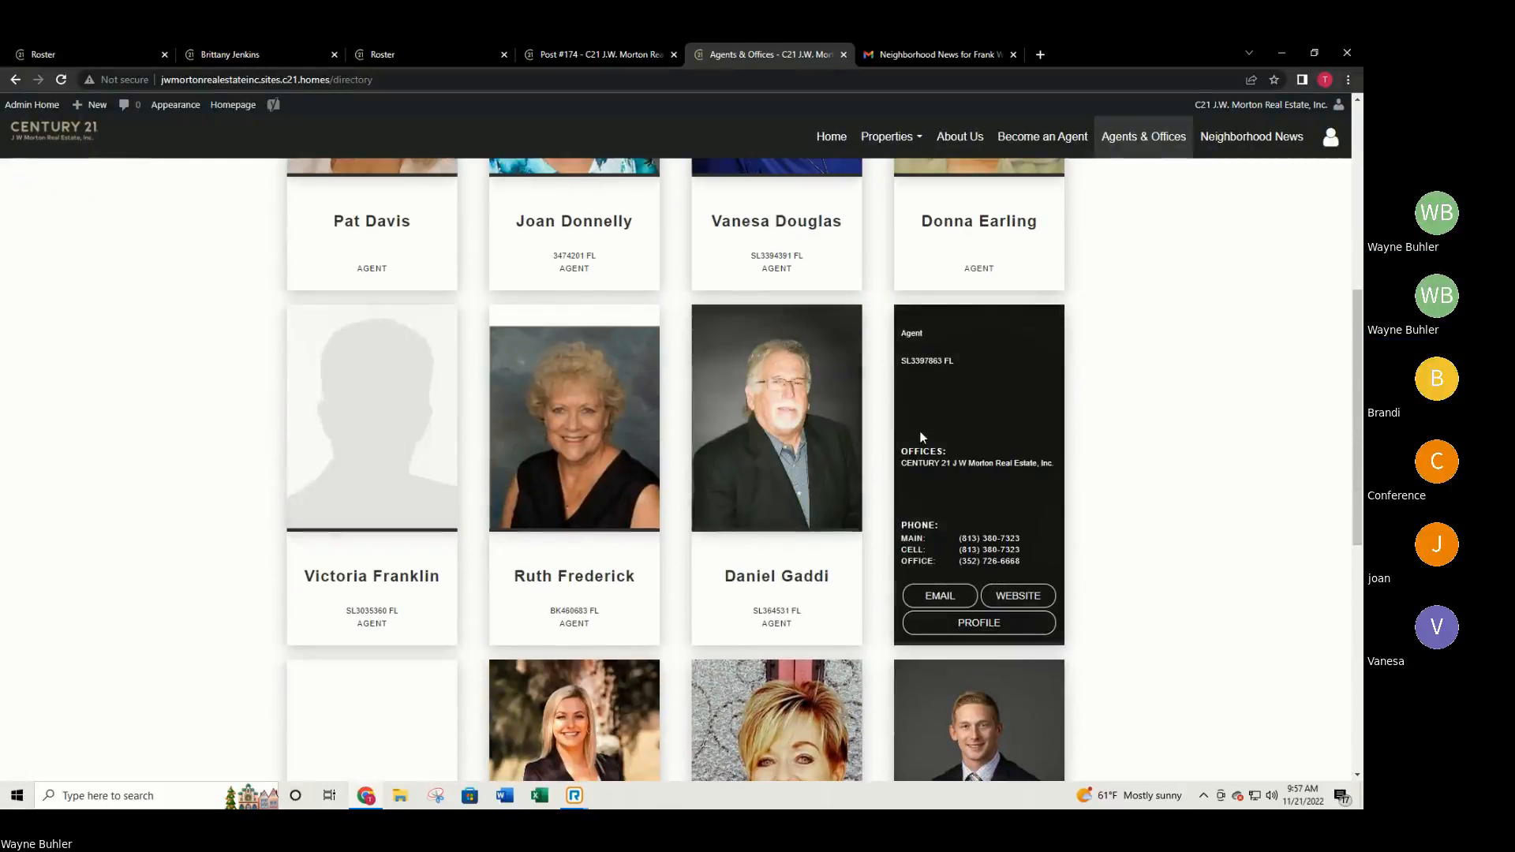
pyautogui.scroll(3, 390, 432)
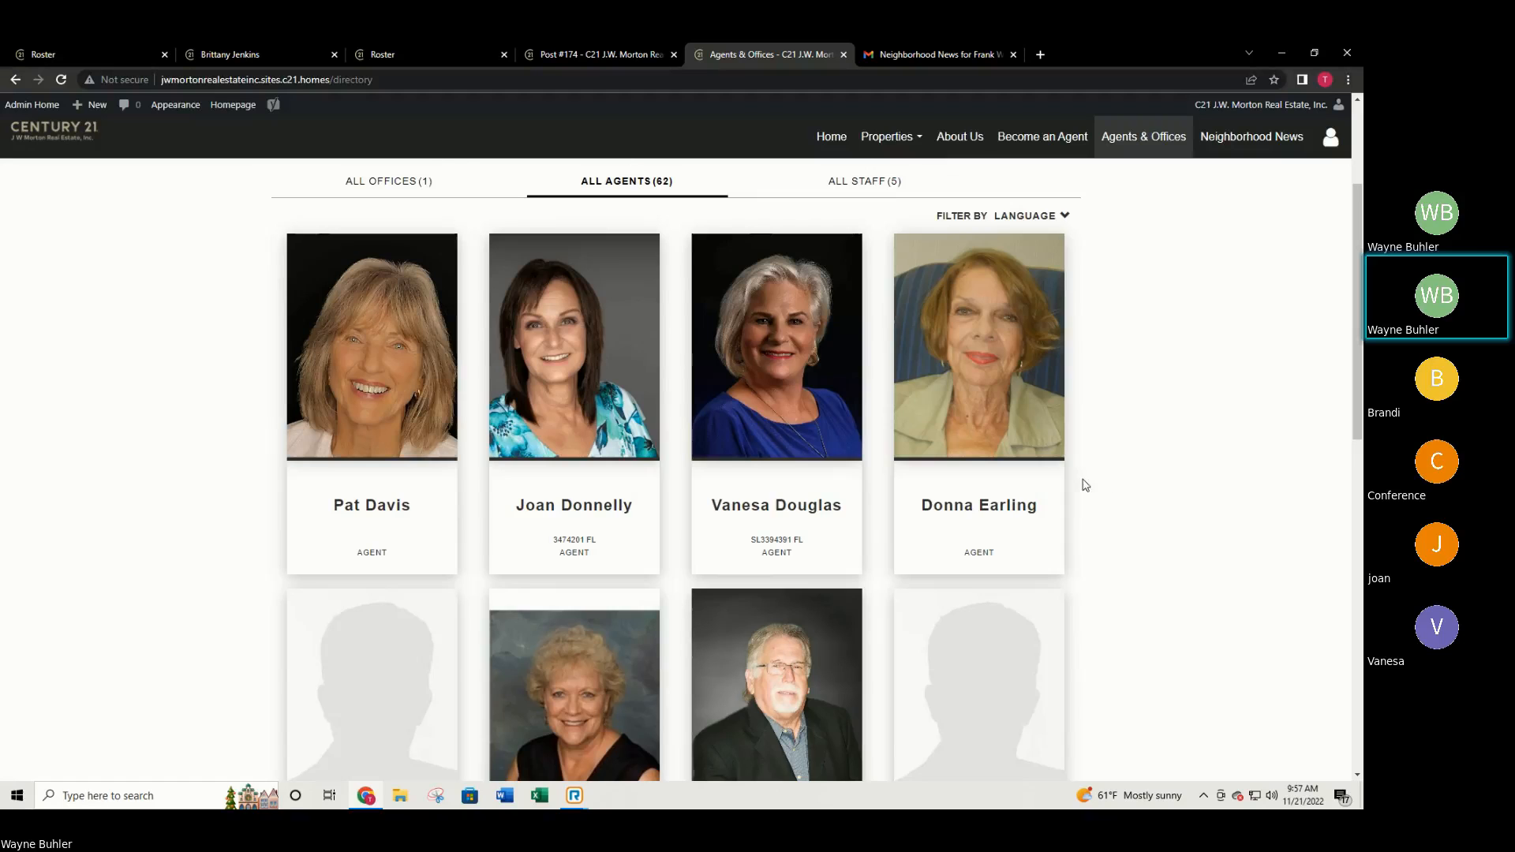
pyautogui.scroll(-7, 997, 505)
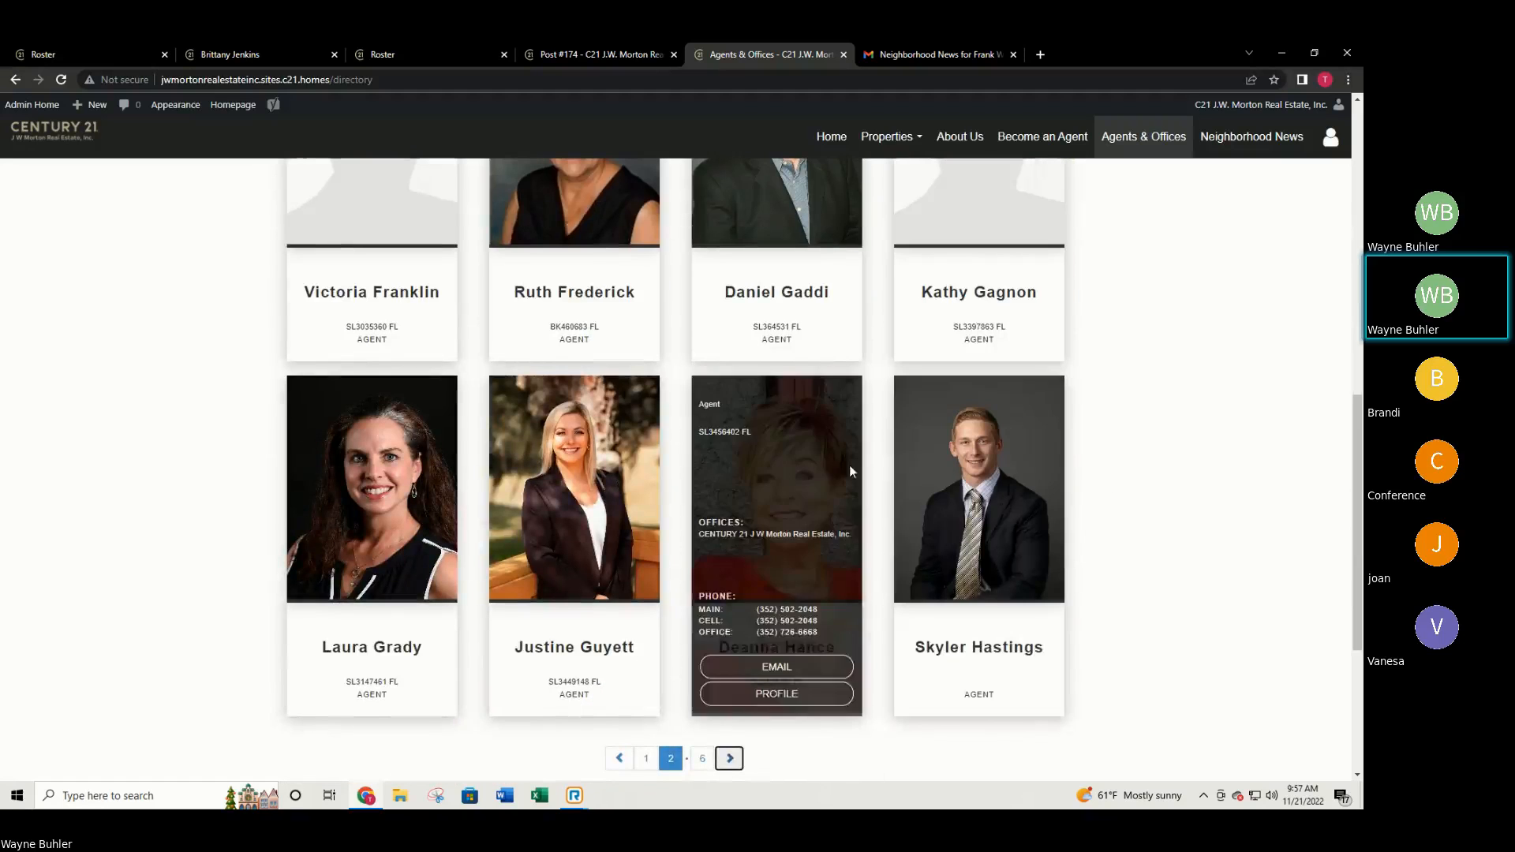
pyautogui.scroll(1, 826, 456)
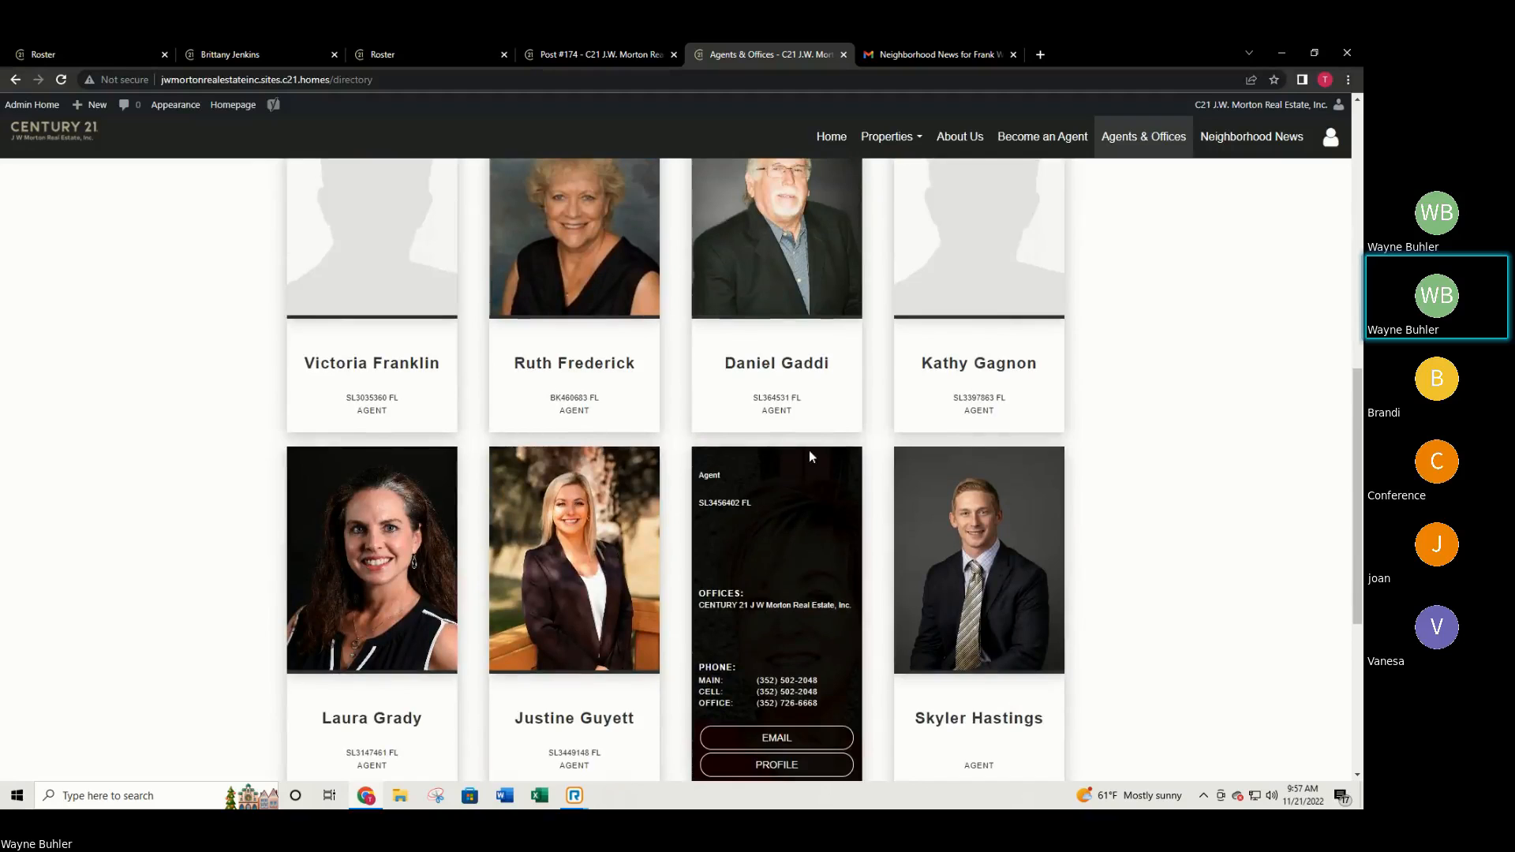
pyautogui.scroll(1, 798, 448)
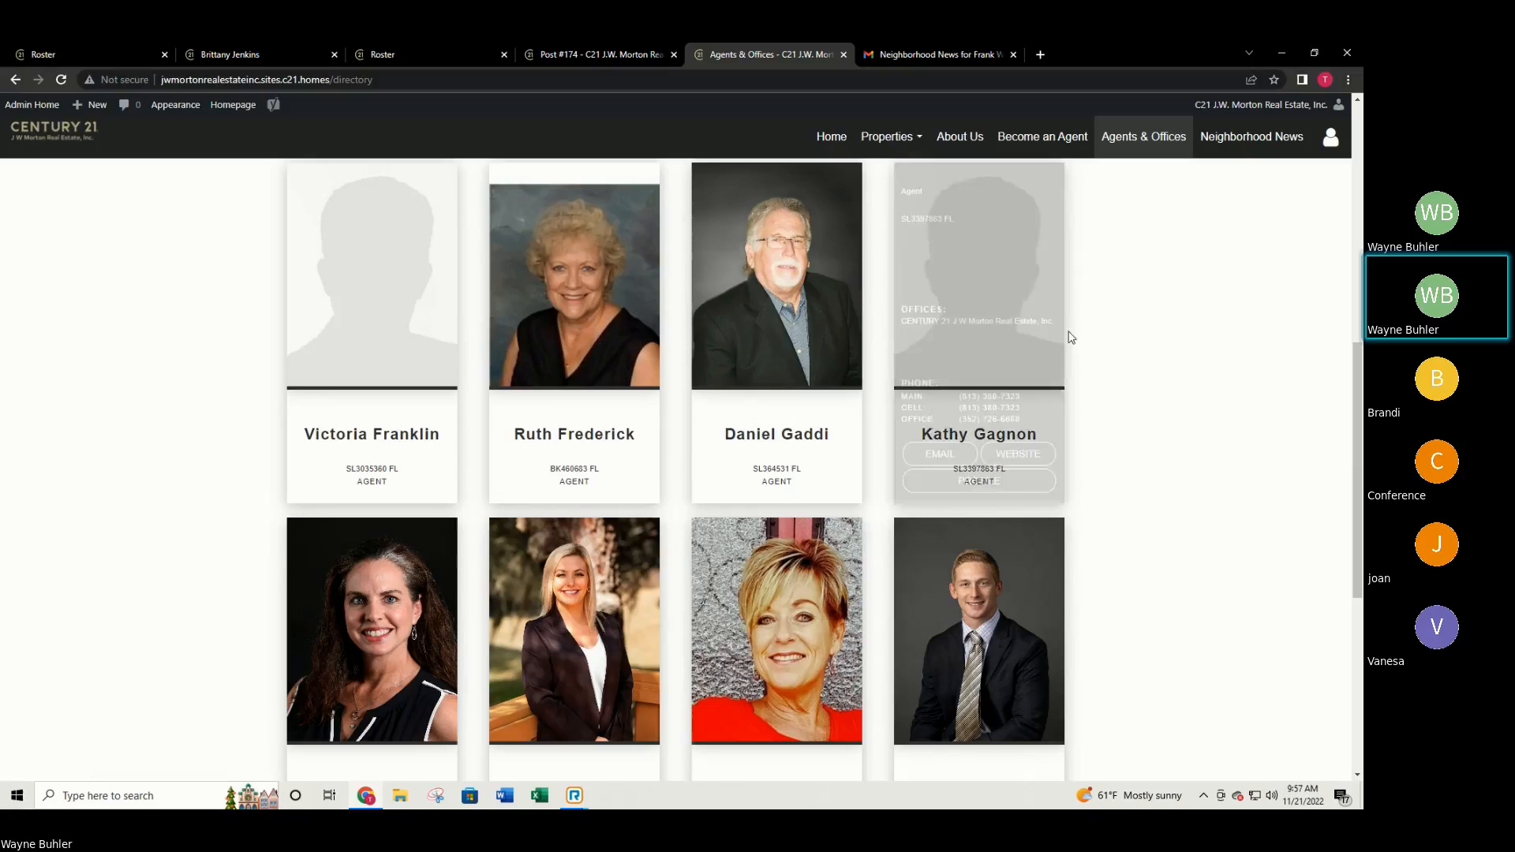
pyautogui.moveTo(841, 305)
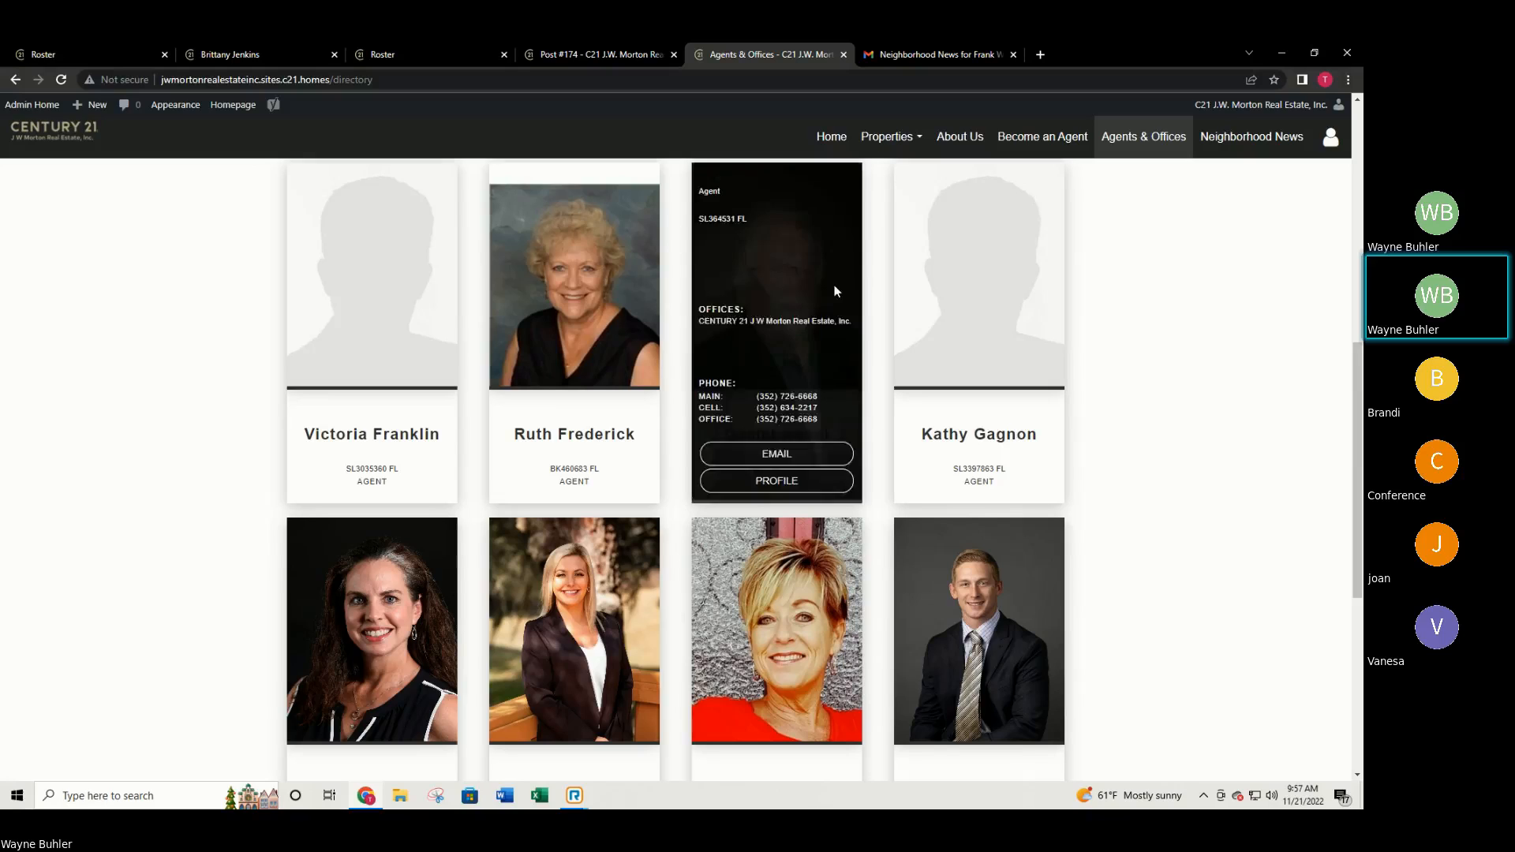
pyautogui.moveTo(1030, 454)
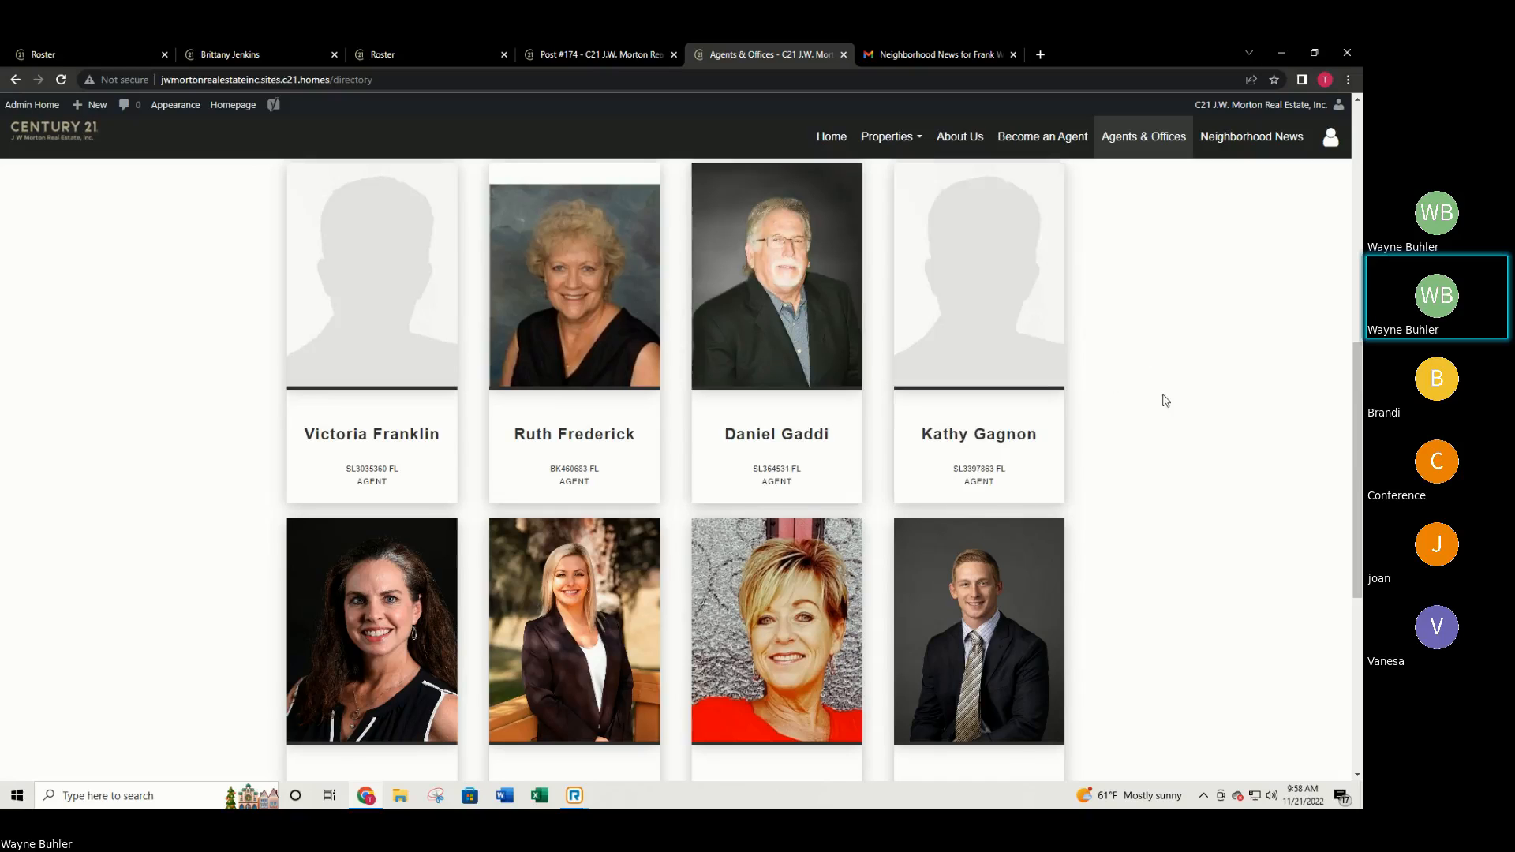
pyautogui.scroll(5, 1167, 403)
pyautogui.scroll(1, 1167, 413)
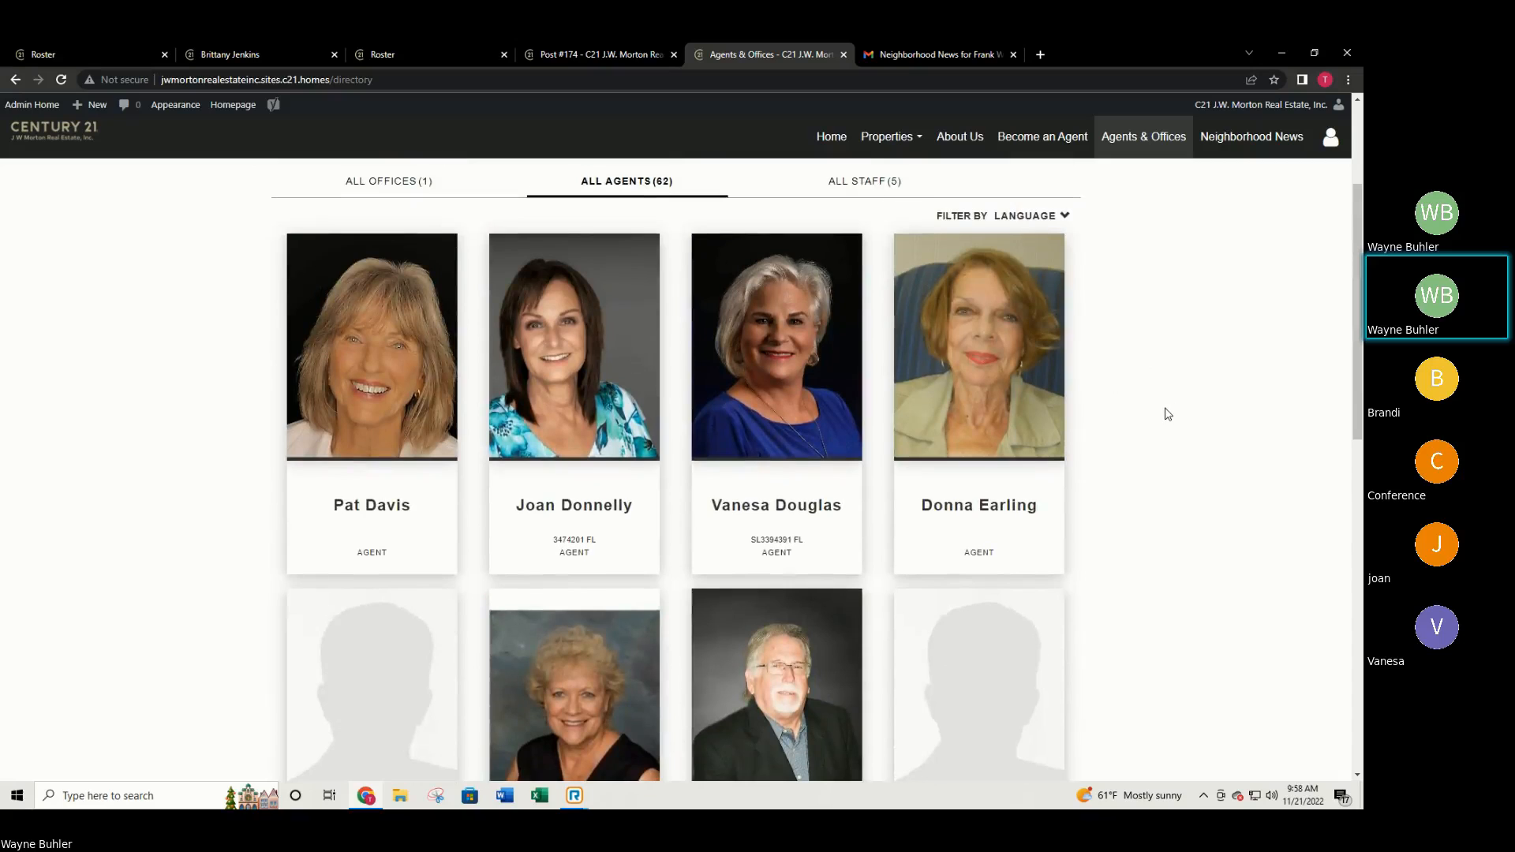
pyautogui.scroll(-4, 1167, 414)
pyautogui.scroll(-3, 1169, 429)
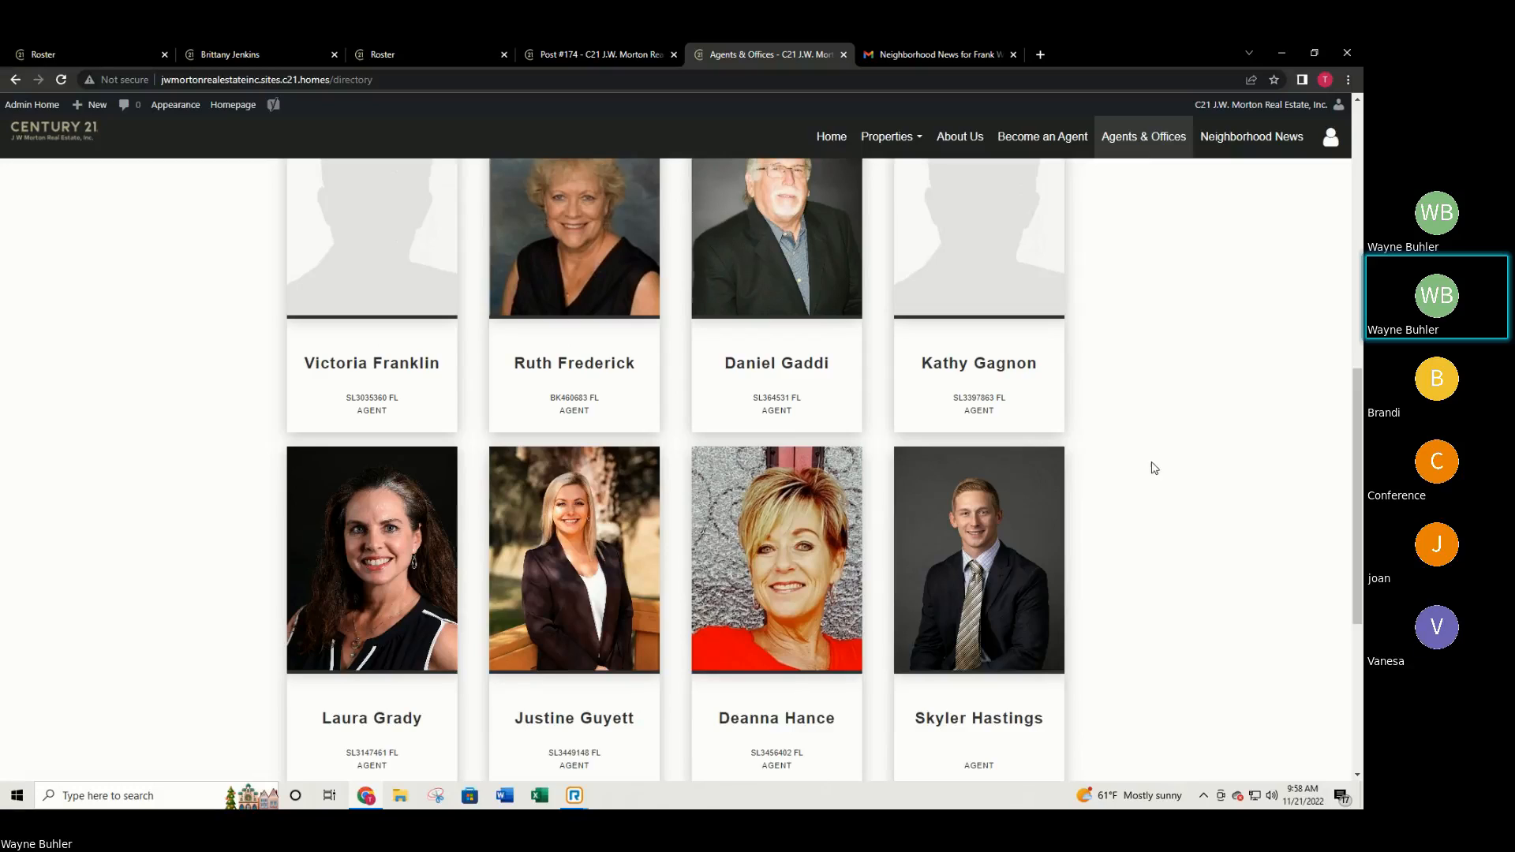
pyautogui.moveTo(932, 428)
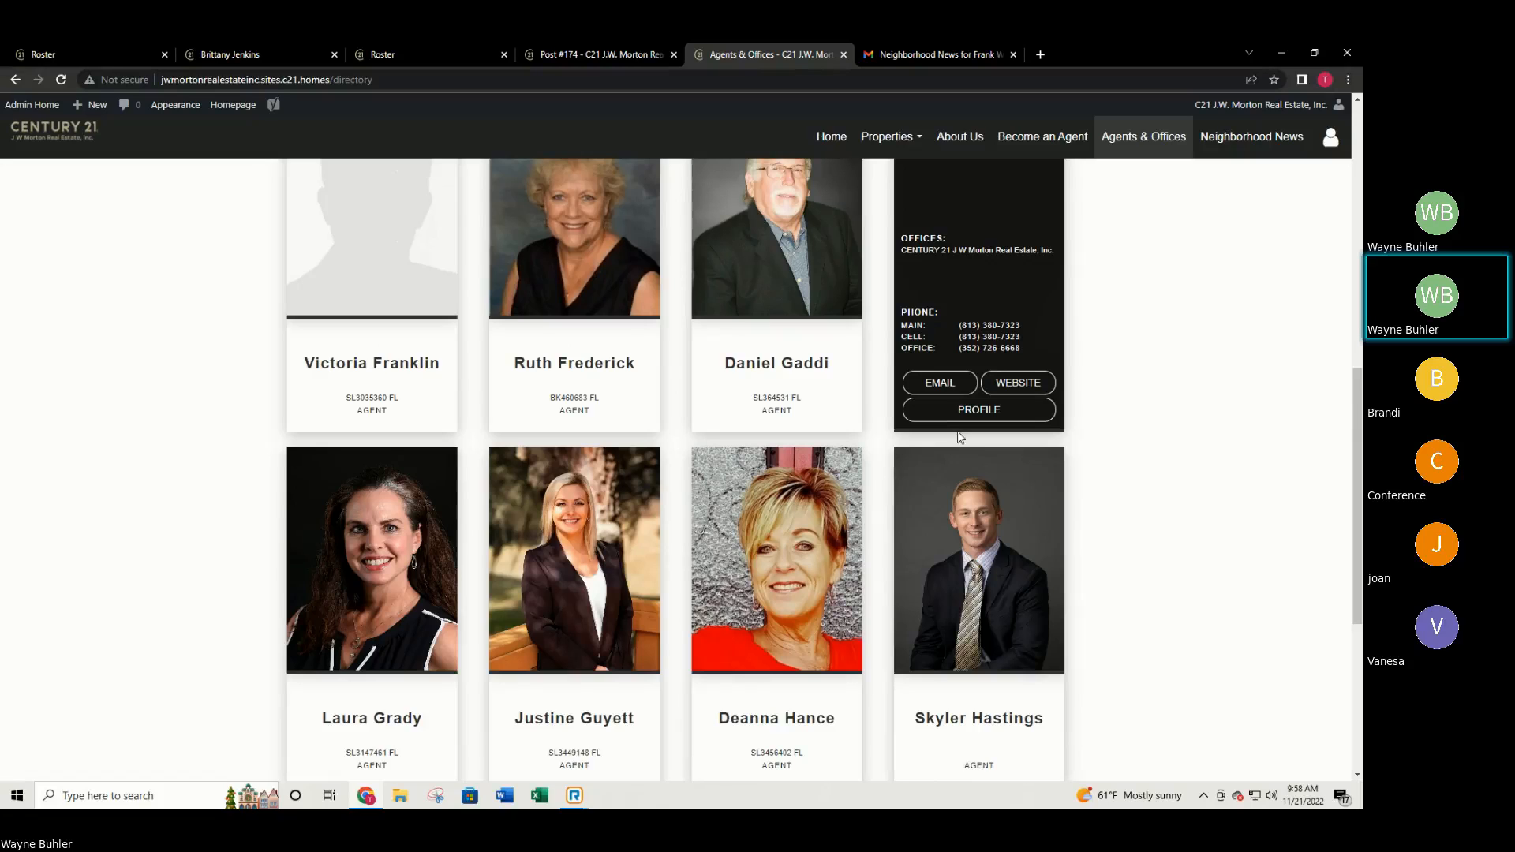
pyautogui.scroll(-1, 1097, 488)
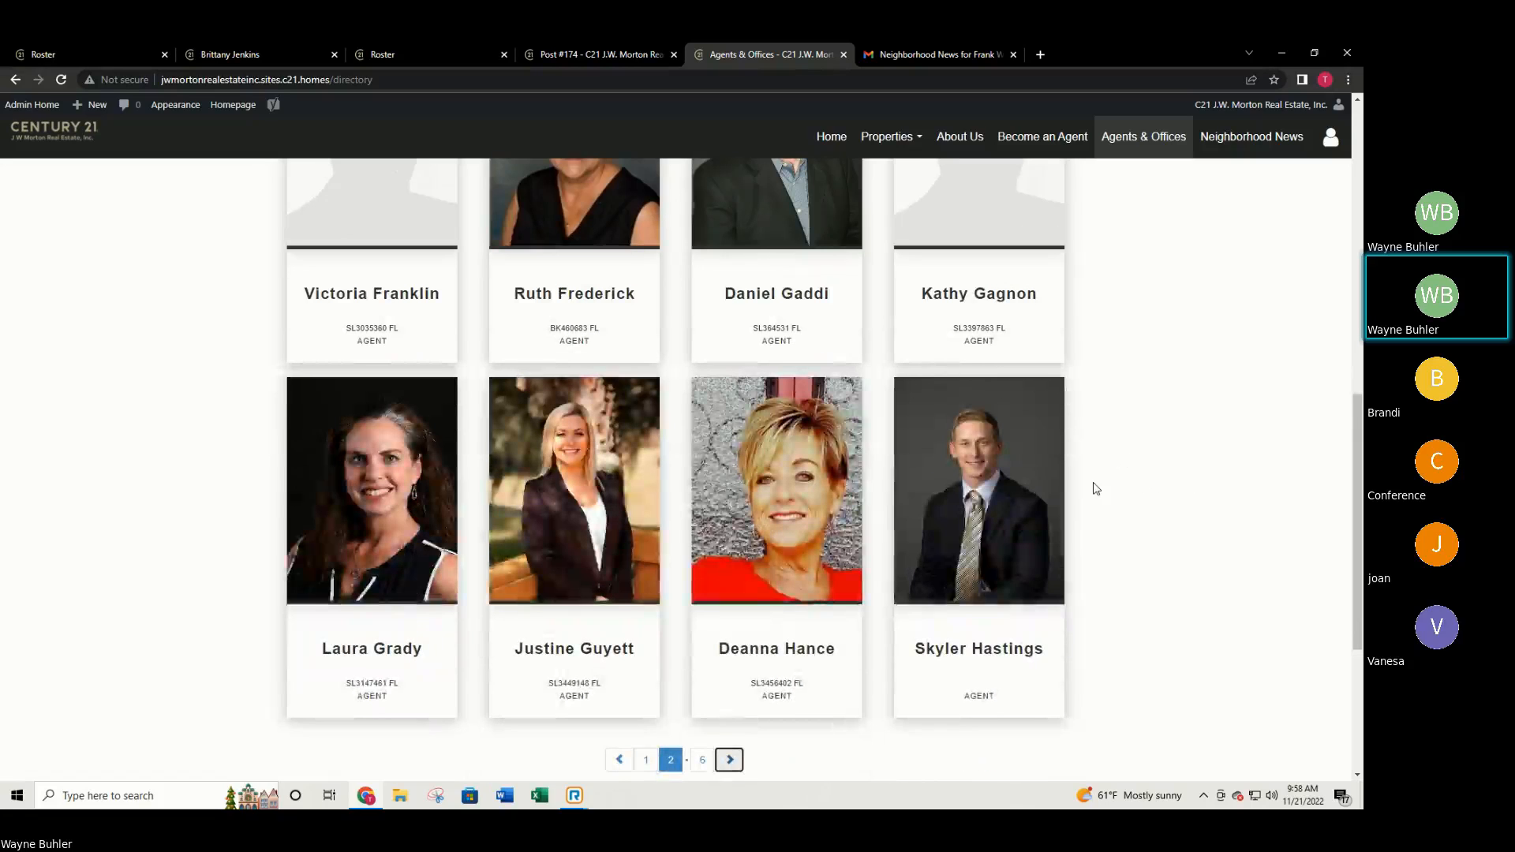
pyautogui.moveTo(1018, 509)
pyautogui.scroll(2, 1053, 472)
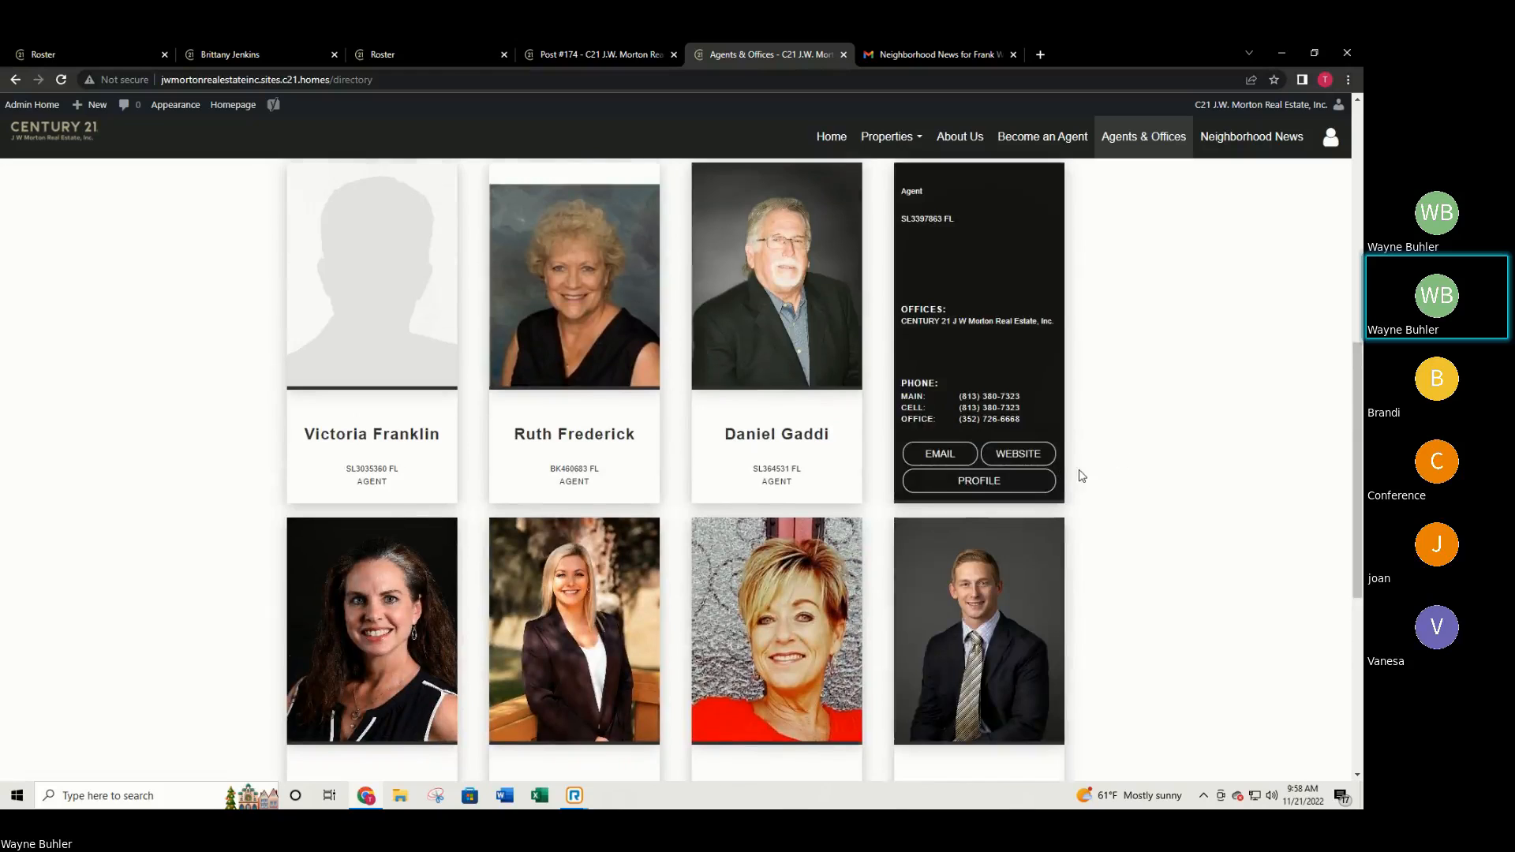
pyautogui.scroll(5, 1081, 476)
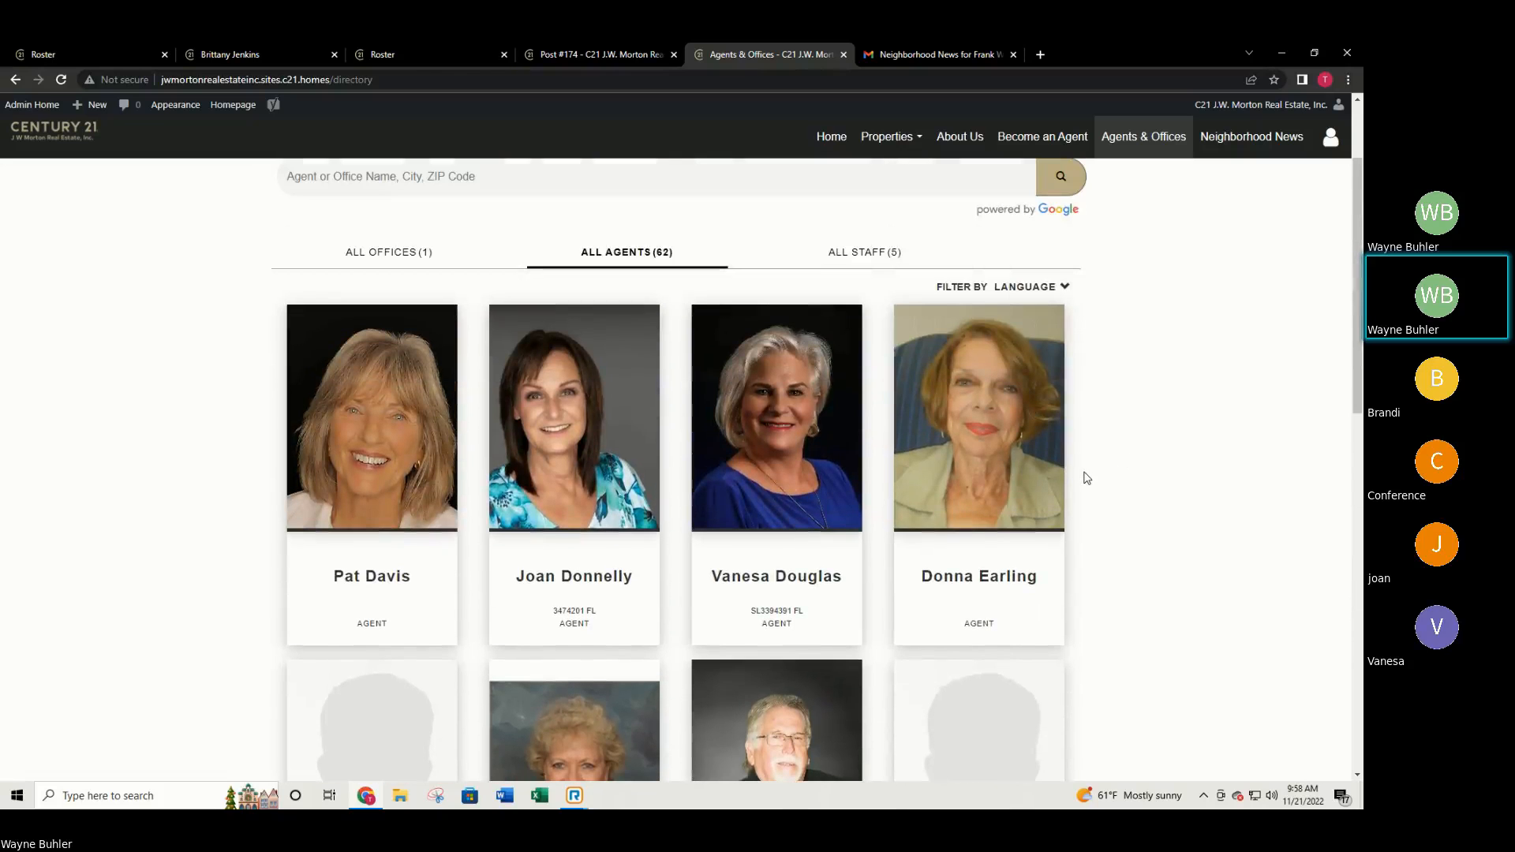
pyautogui.scroll(-5, 1013, 448)
pyautogui.scroll(-4, 858, 494)
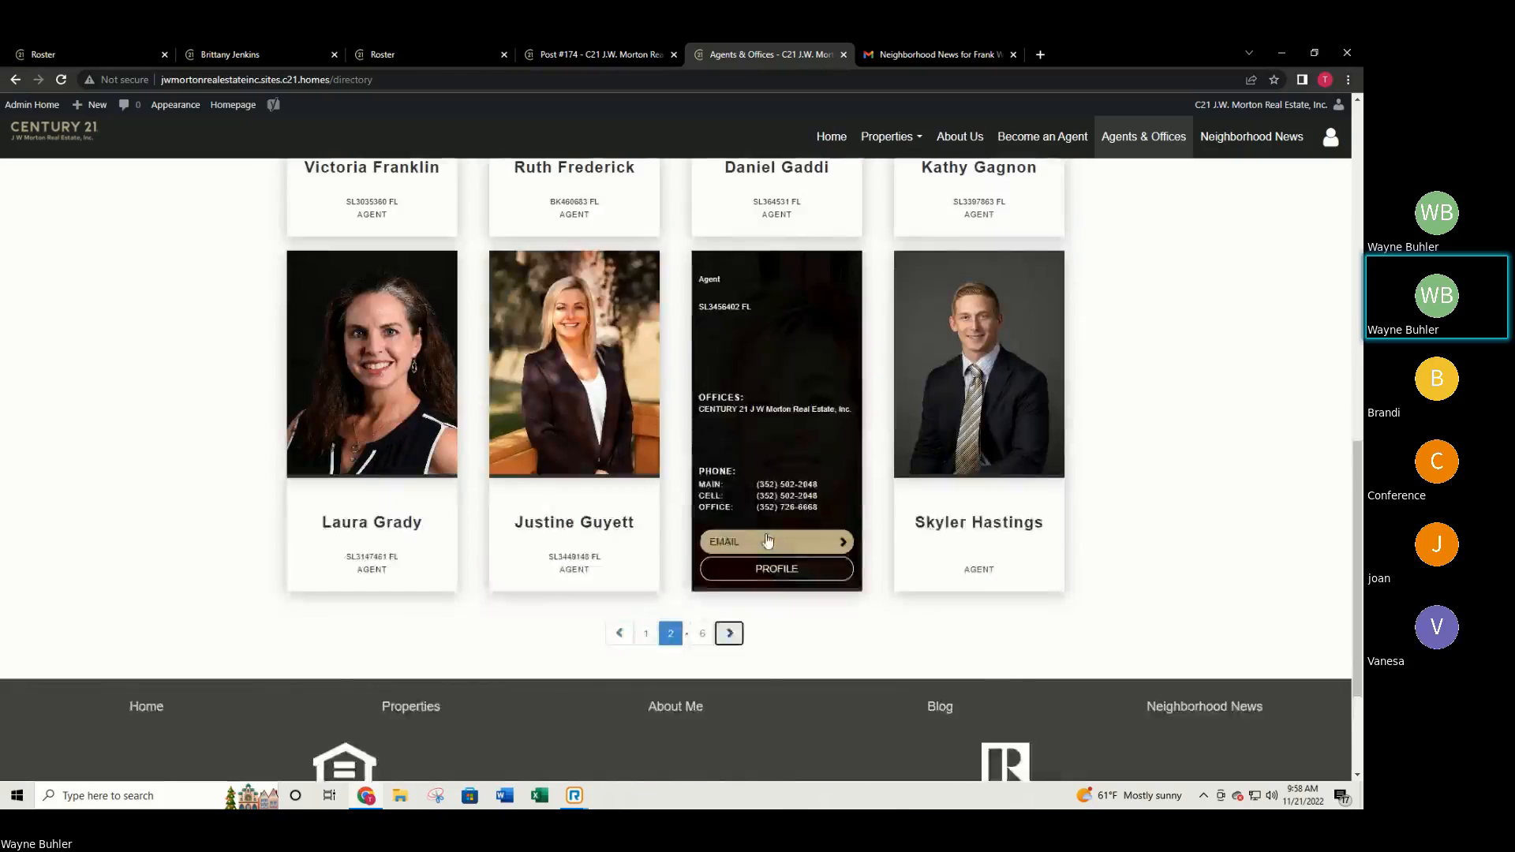
pyautogui.scroll(3, 959, 474)
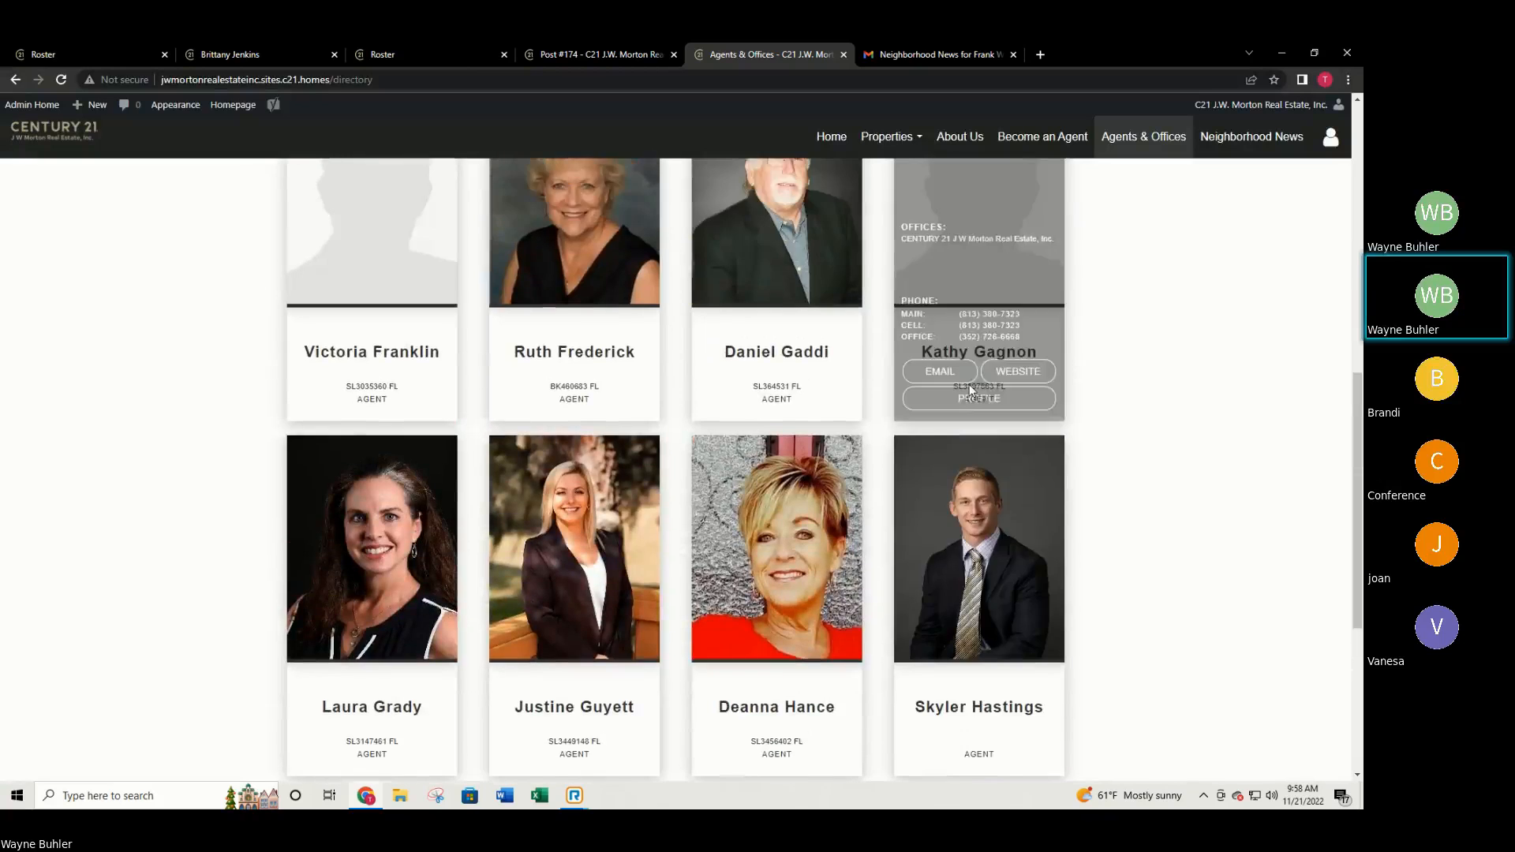
pyautogui.scroll(8, 915, 426)
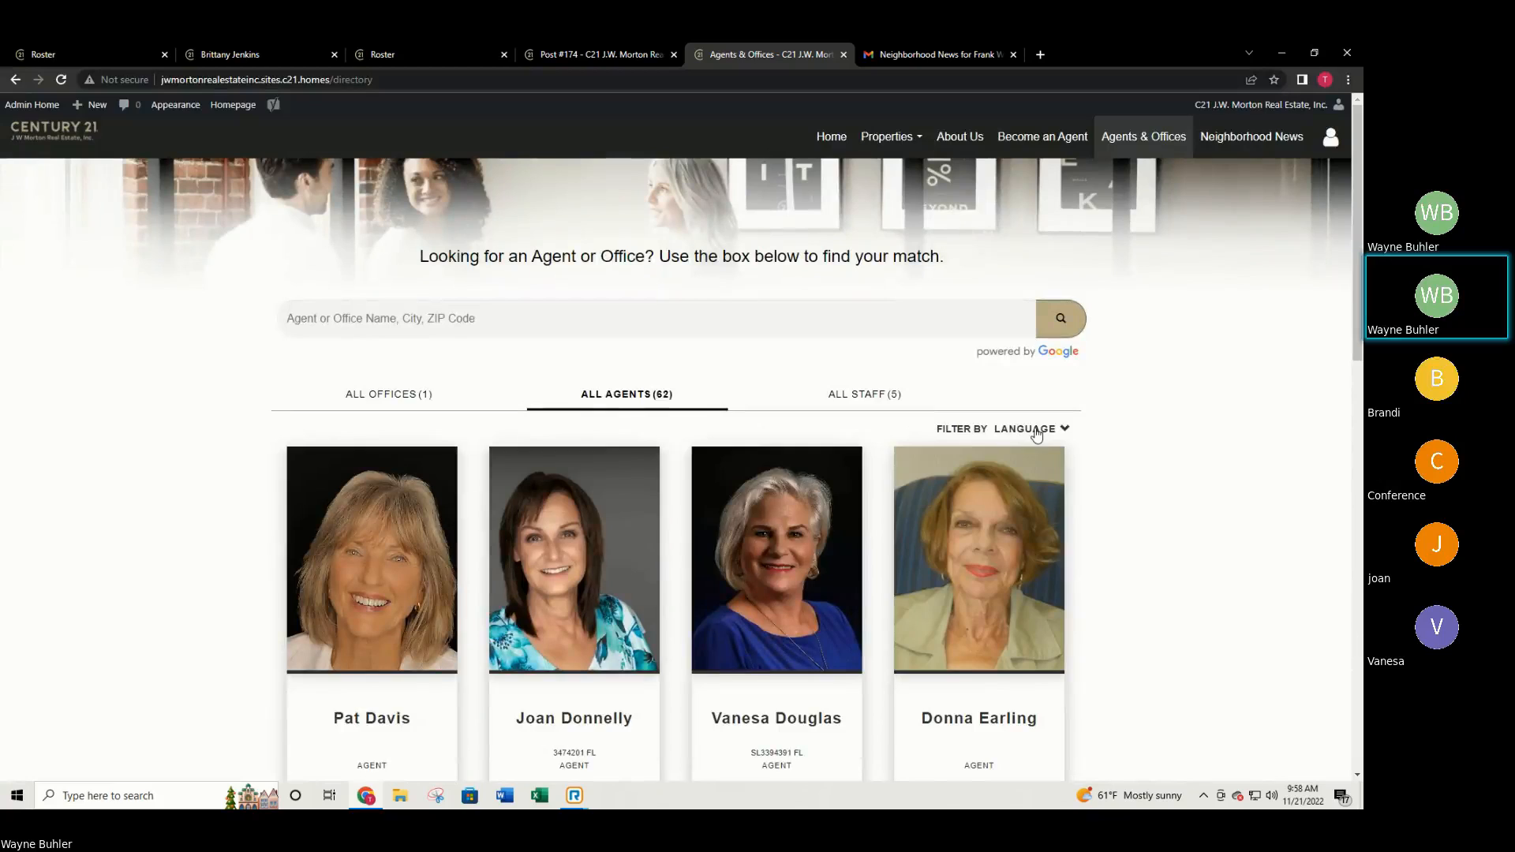
# Filter agents by language, adding Vietnamese, Arabic and Dutch one at a time, leaving All Agents (3).
pyautogui.click(1036, 432)
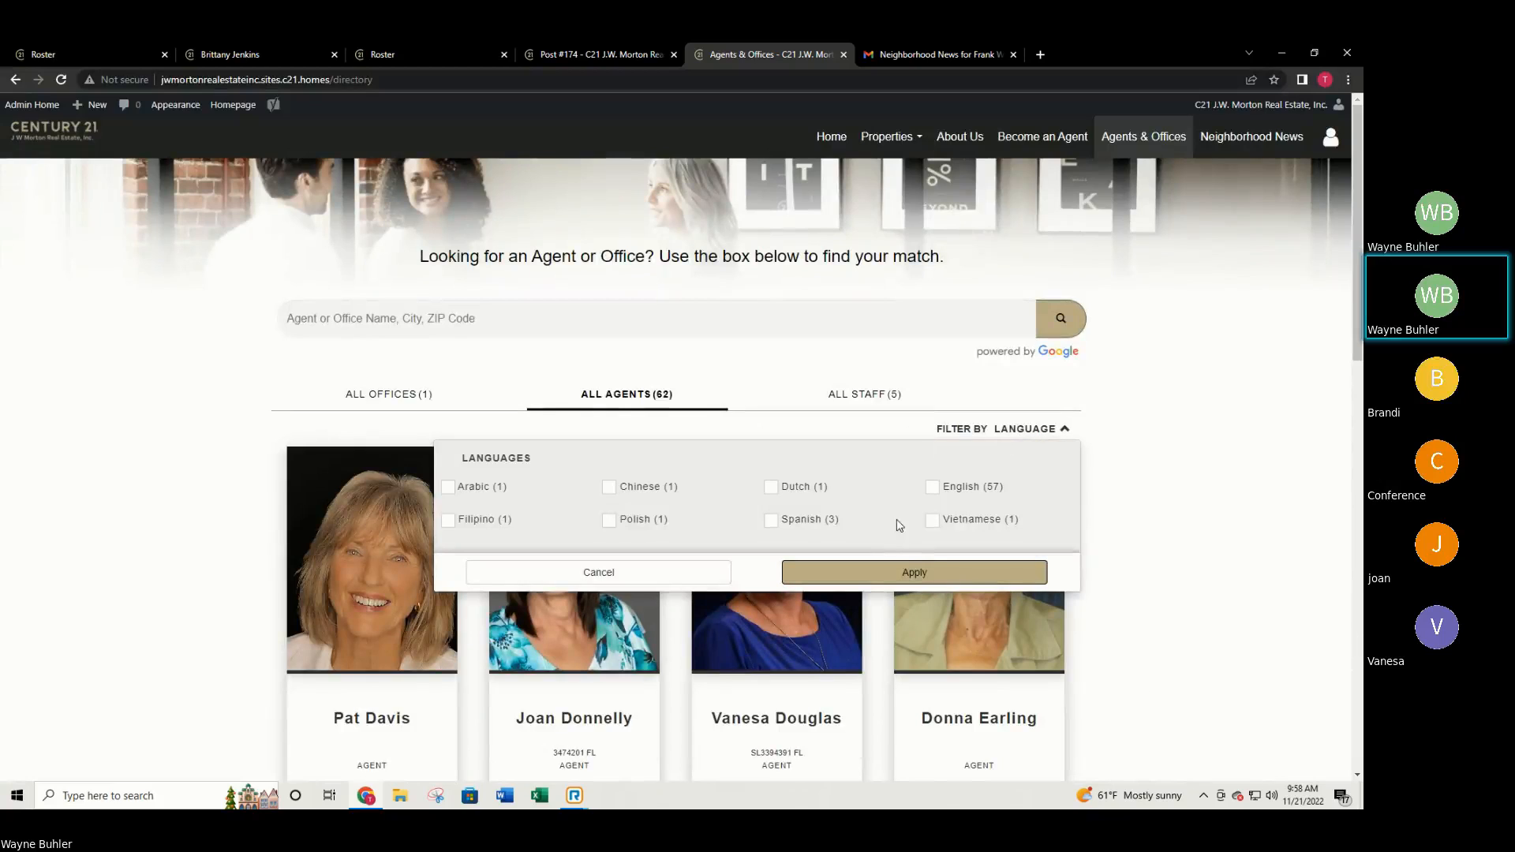
pyautogui.click(931, 520)
pyautogui.click(946, 576)
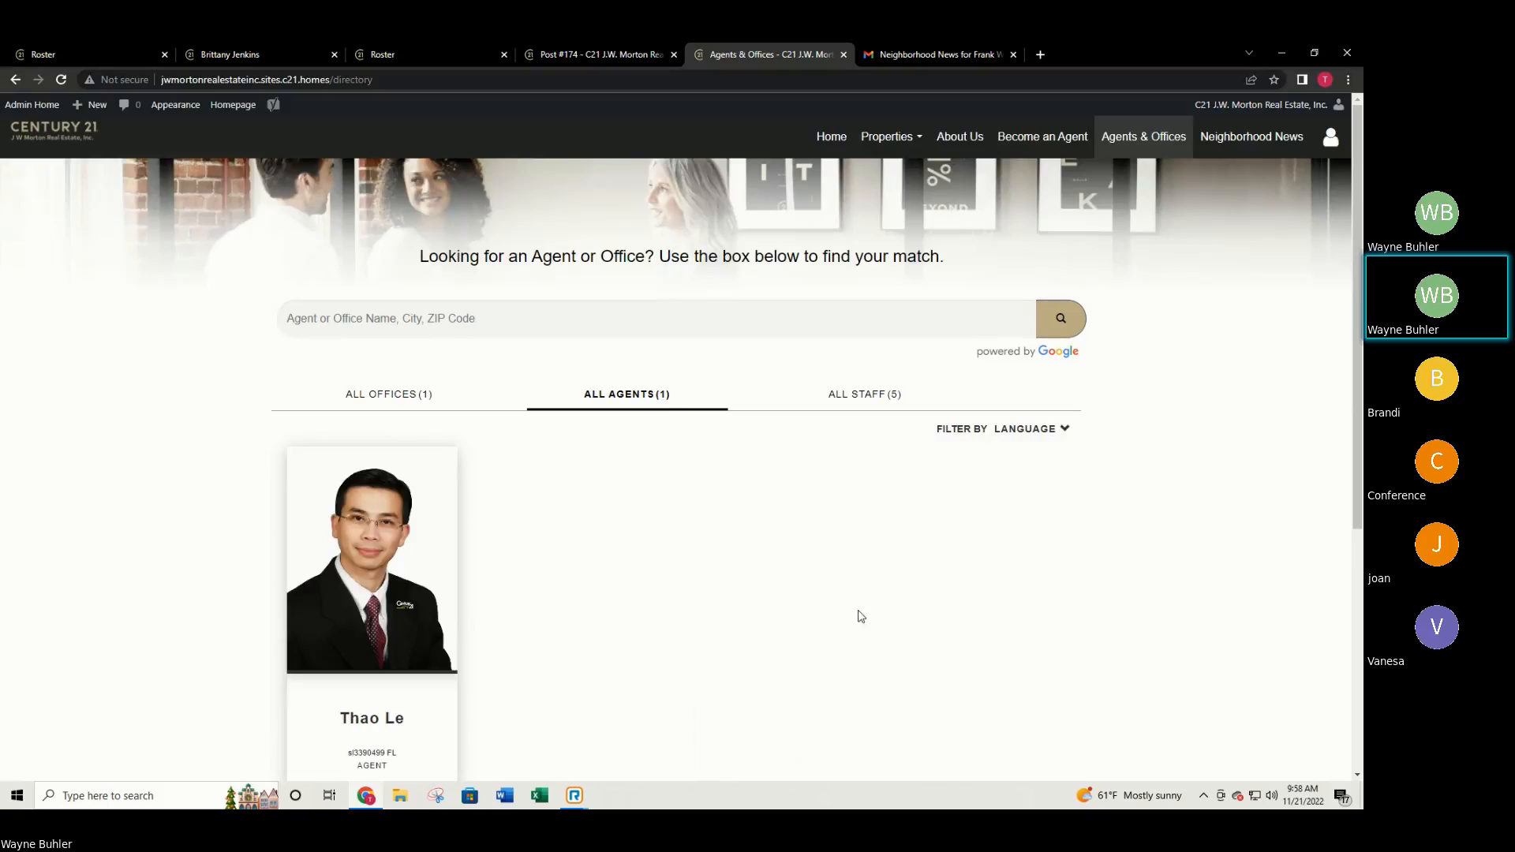
pyautogui.click(1056, 433)
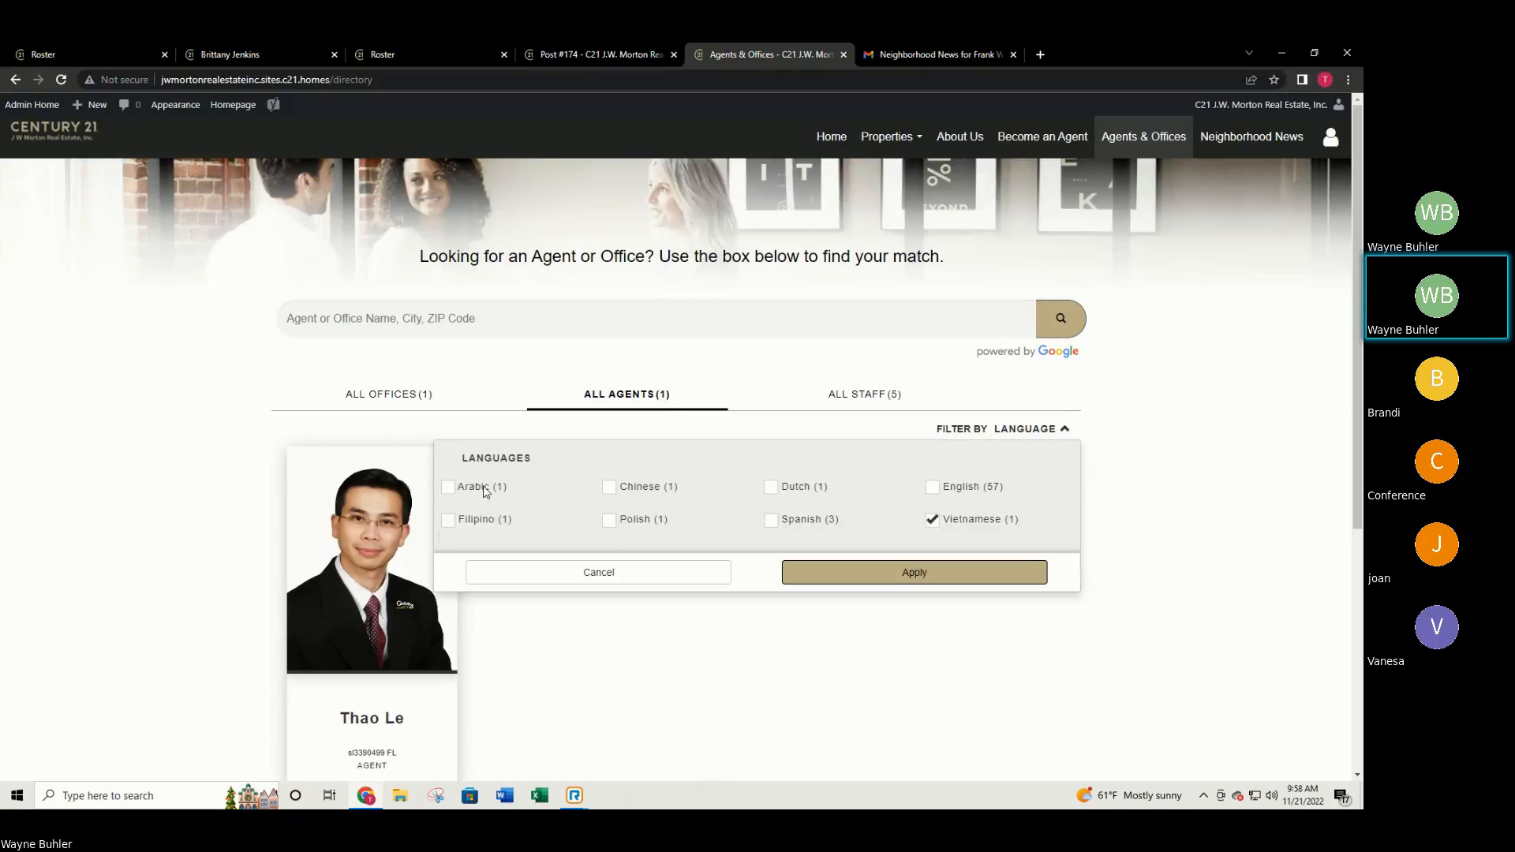
pyautogui.click(448, 487)
pyautogui.click(918, 574)
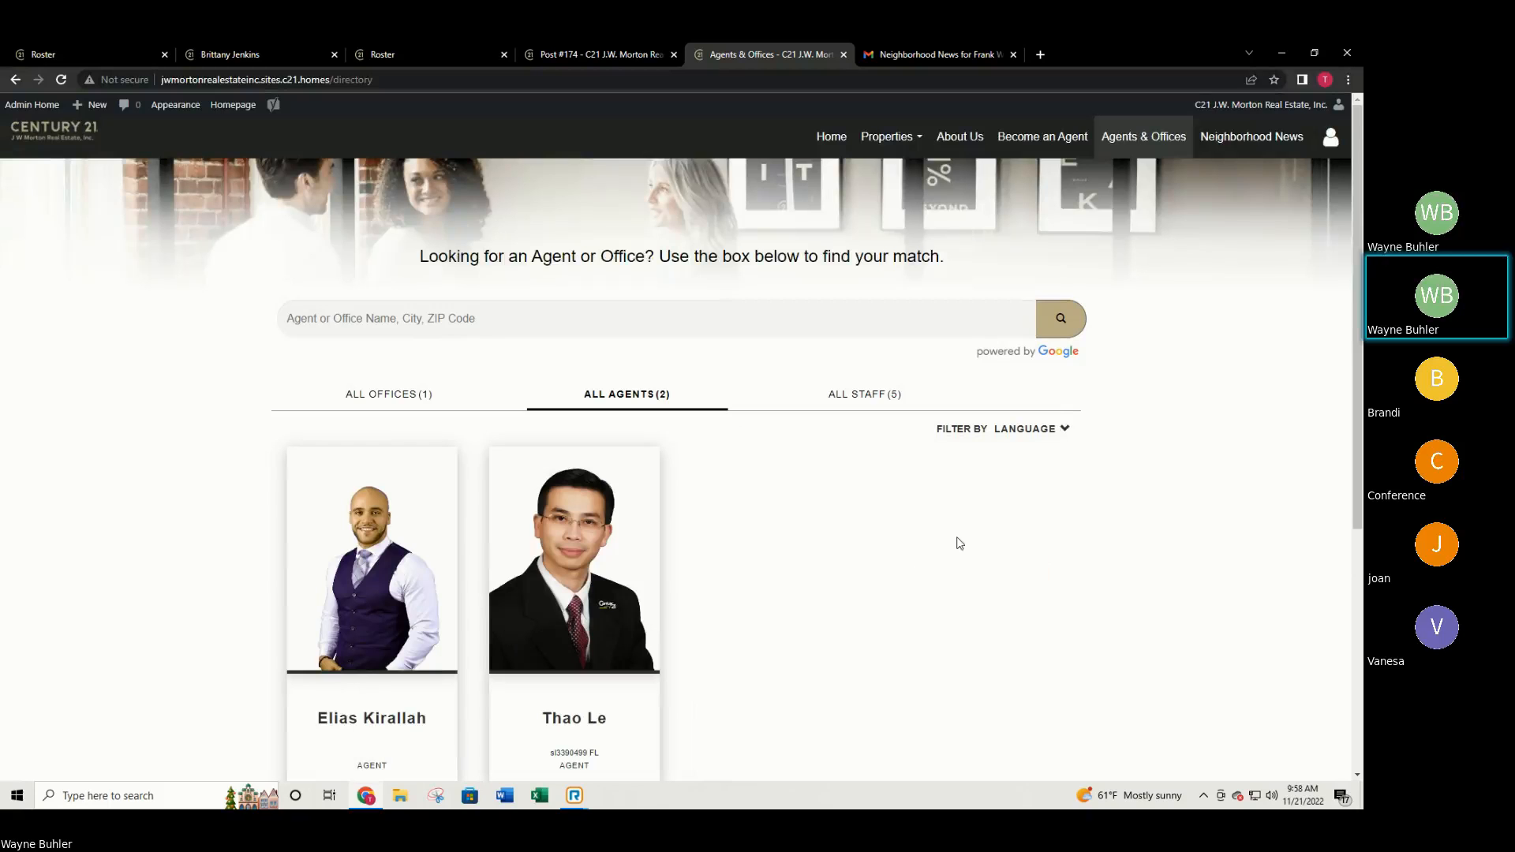
pyautogui.click(1040, 430)
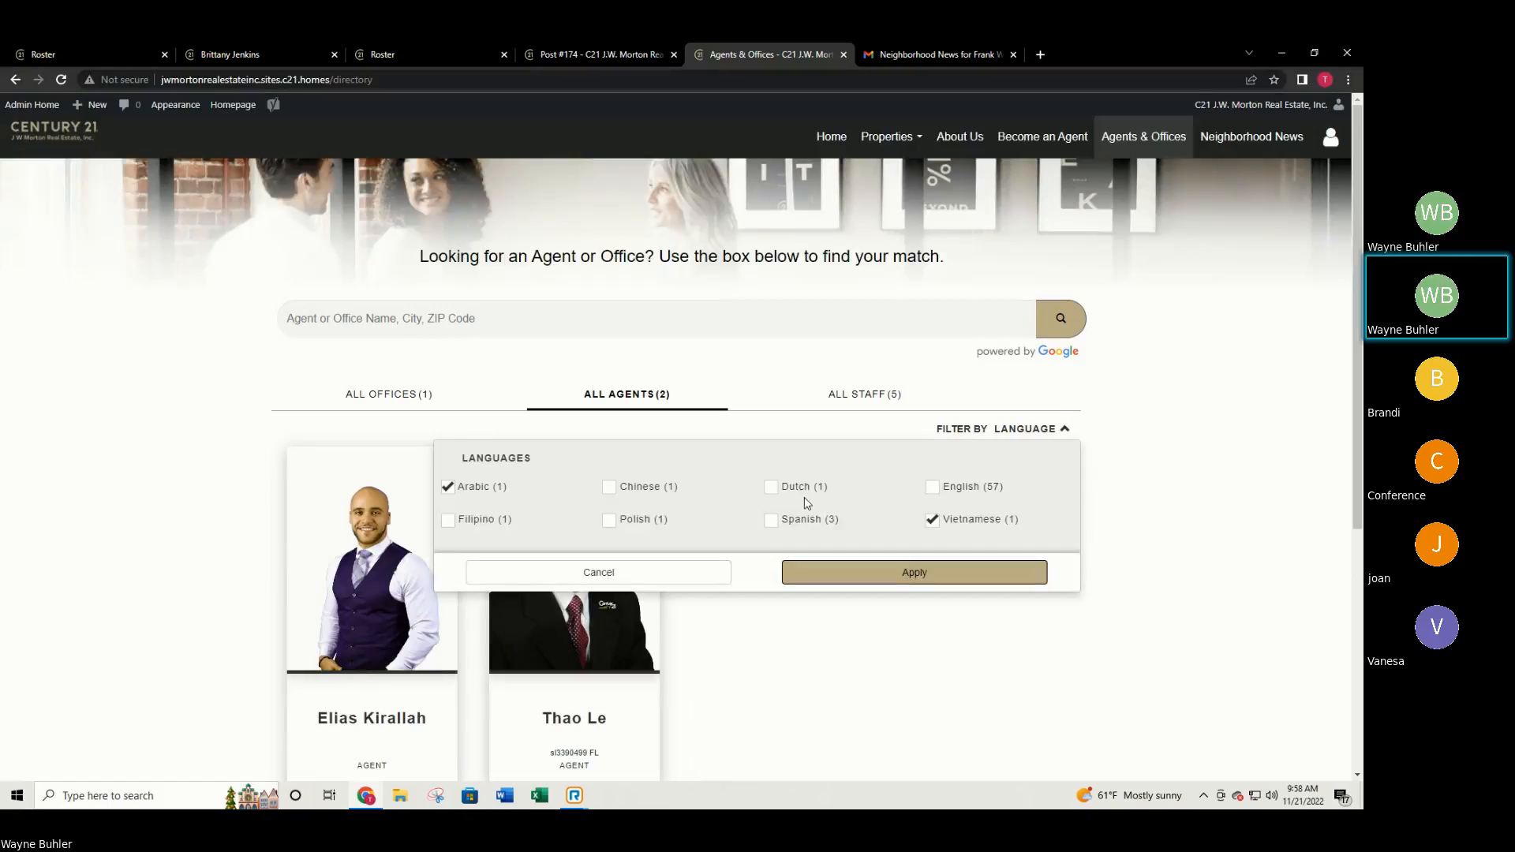
pyautogui.click(770, 488)
pyautogui.click(915, 573)
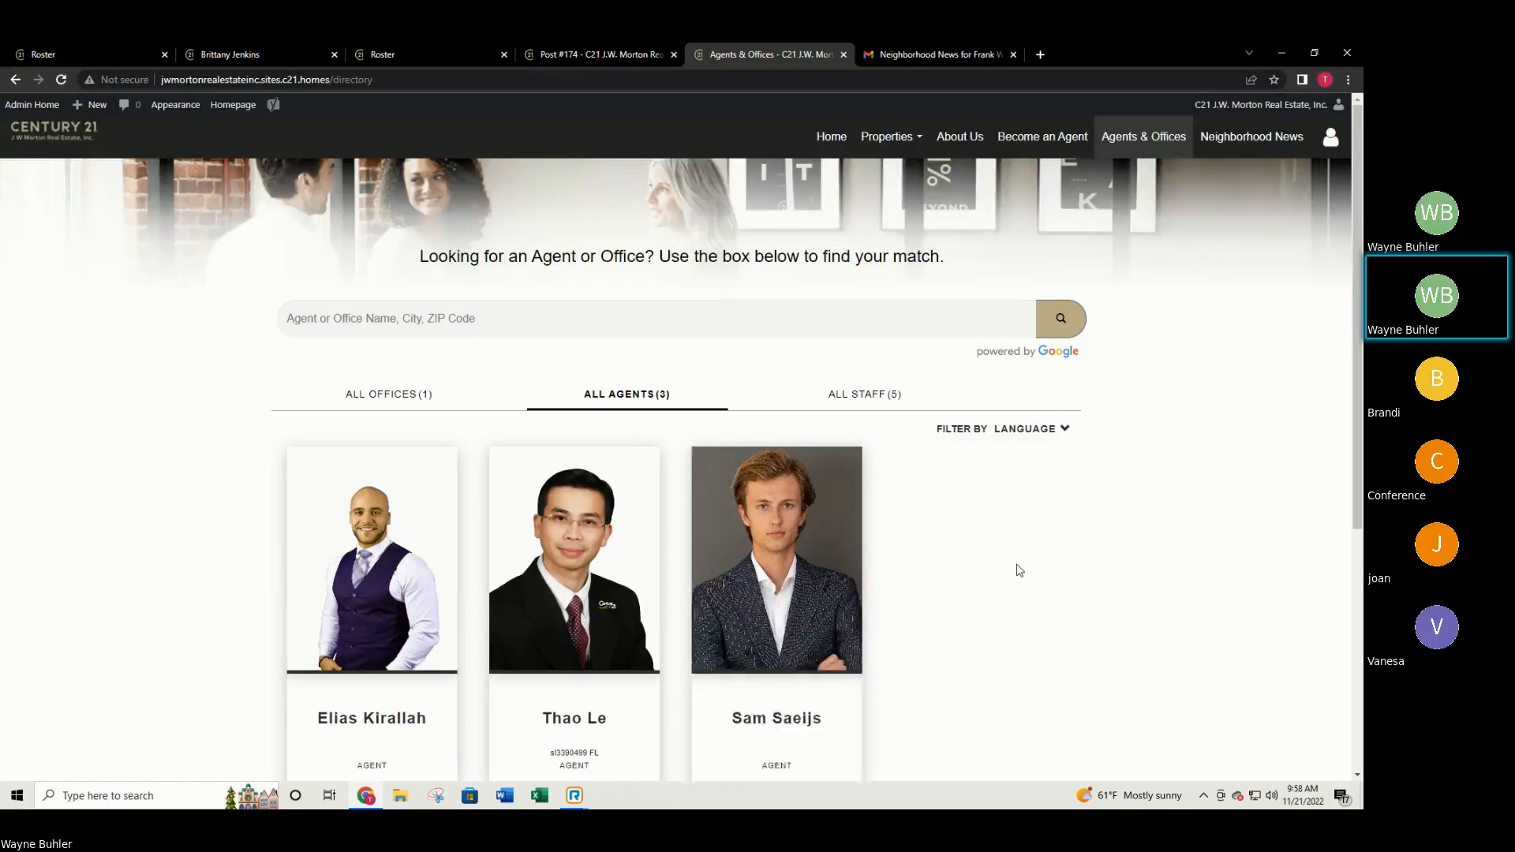
pyautogui.scroll(-1, 1019, 569)
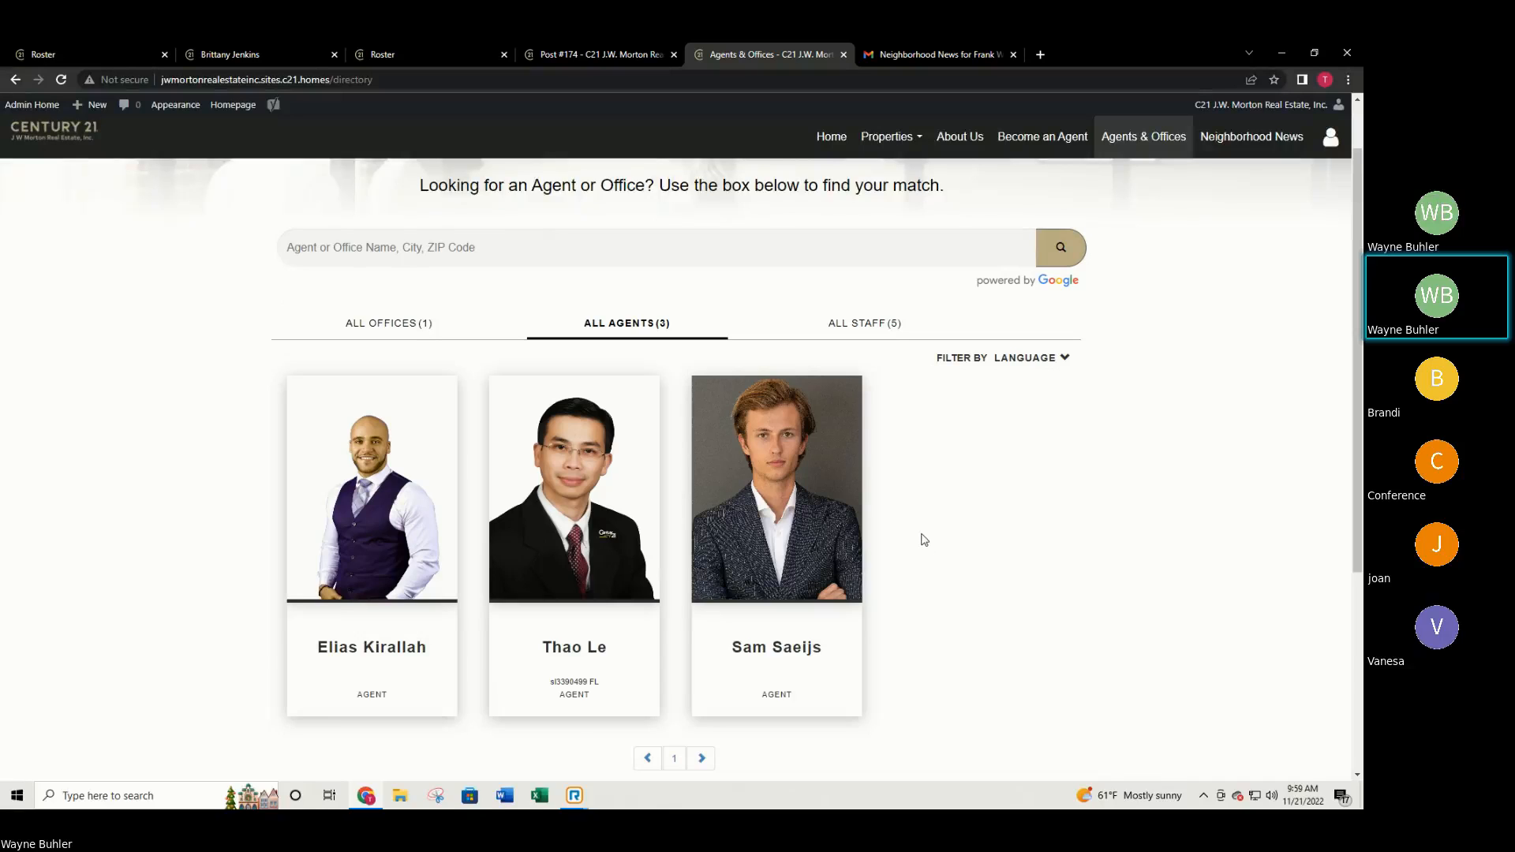
pyautogui.scroll(1, 923, 542)
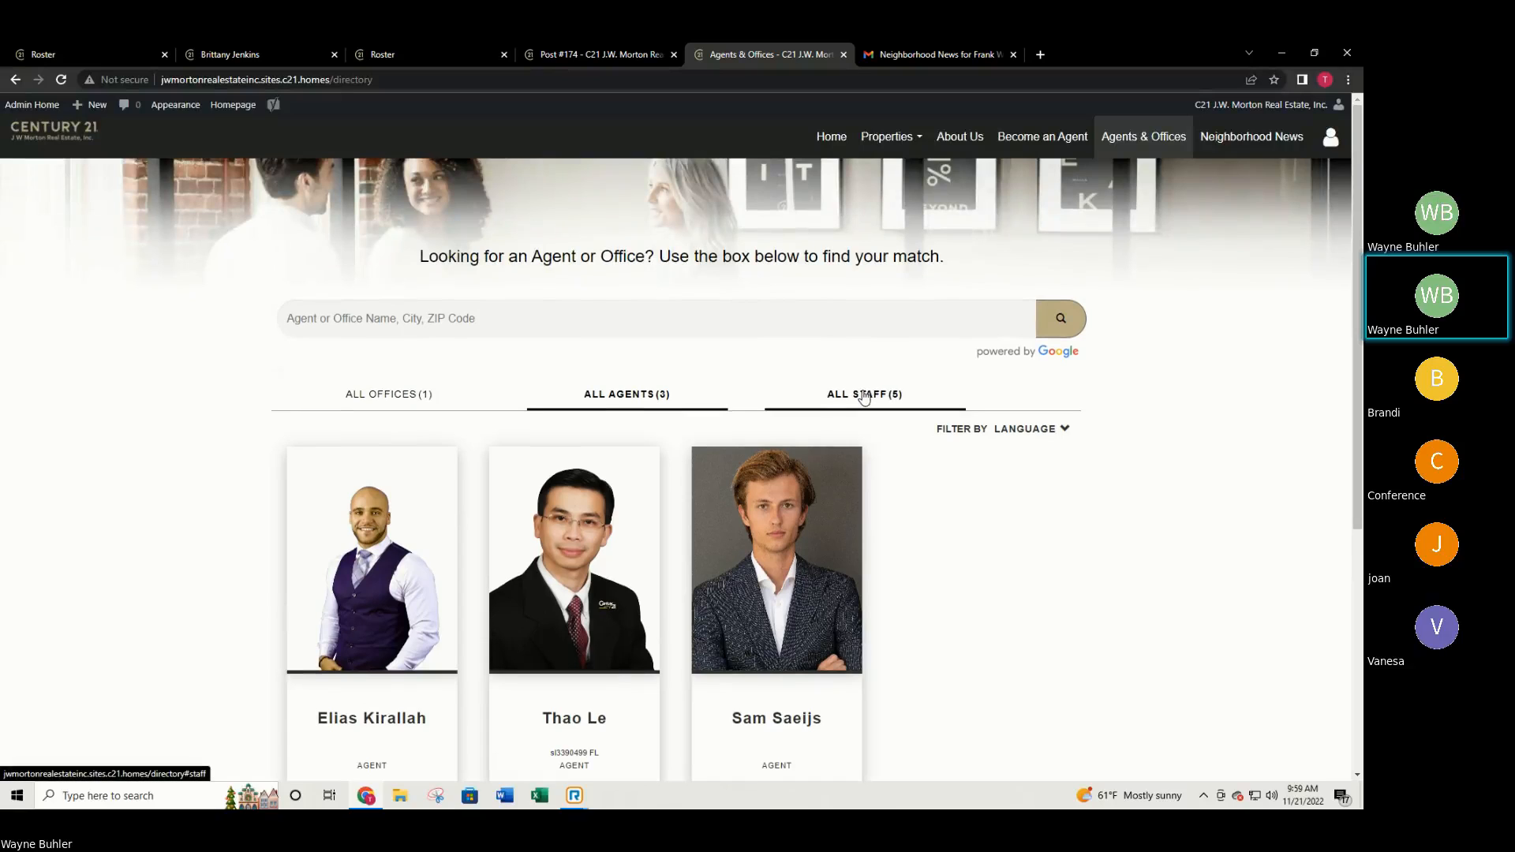
# Show the brokerage's office on the map under ALL OFFICES.
pyautogui.click(389, 393)
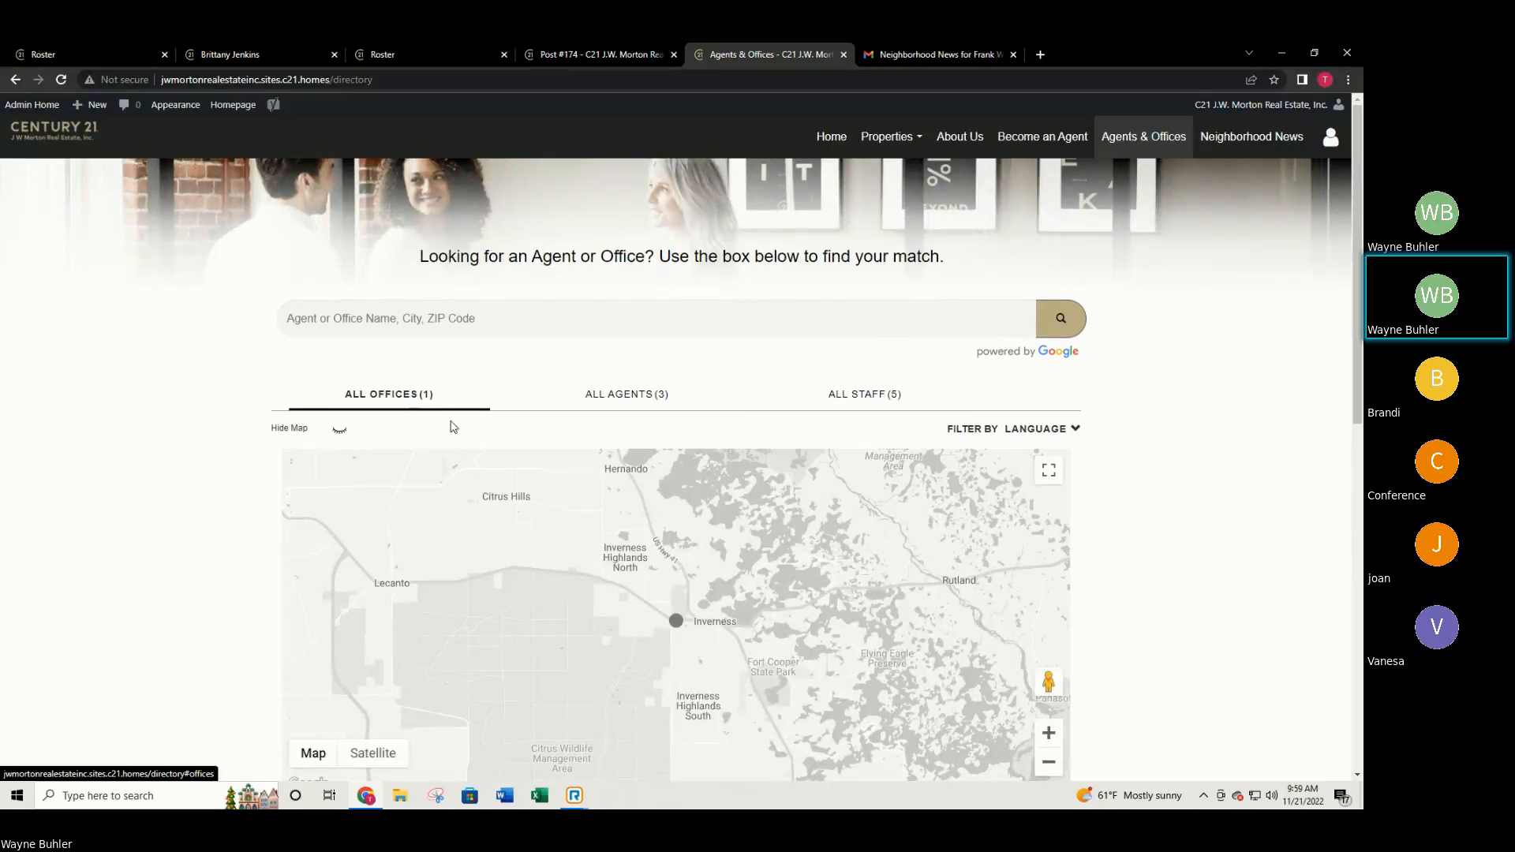
pyautogui.scroll(-3, 1224, 618)
pyautogui.scroll(2, 1210, 626)
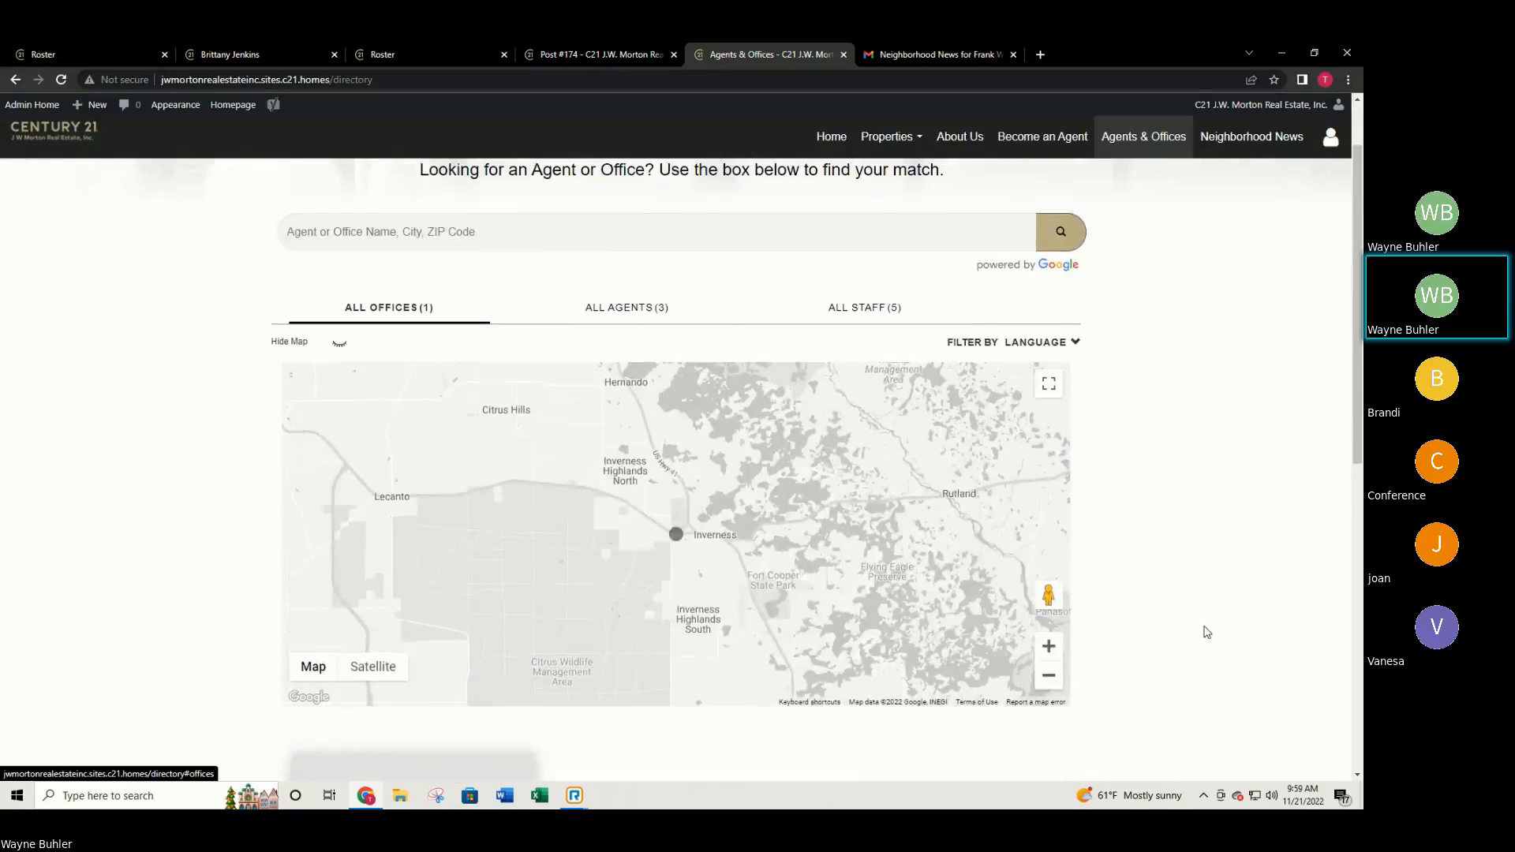
pyautogui.scroll(-6, 1206, 633)
pyautogui.scroll(3, 769, 464)
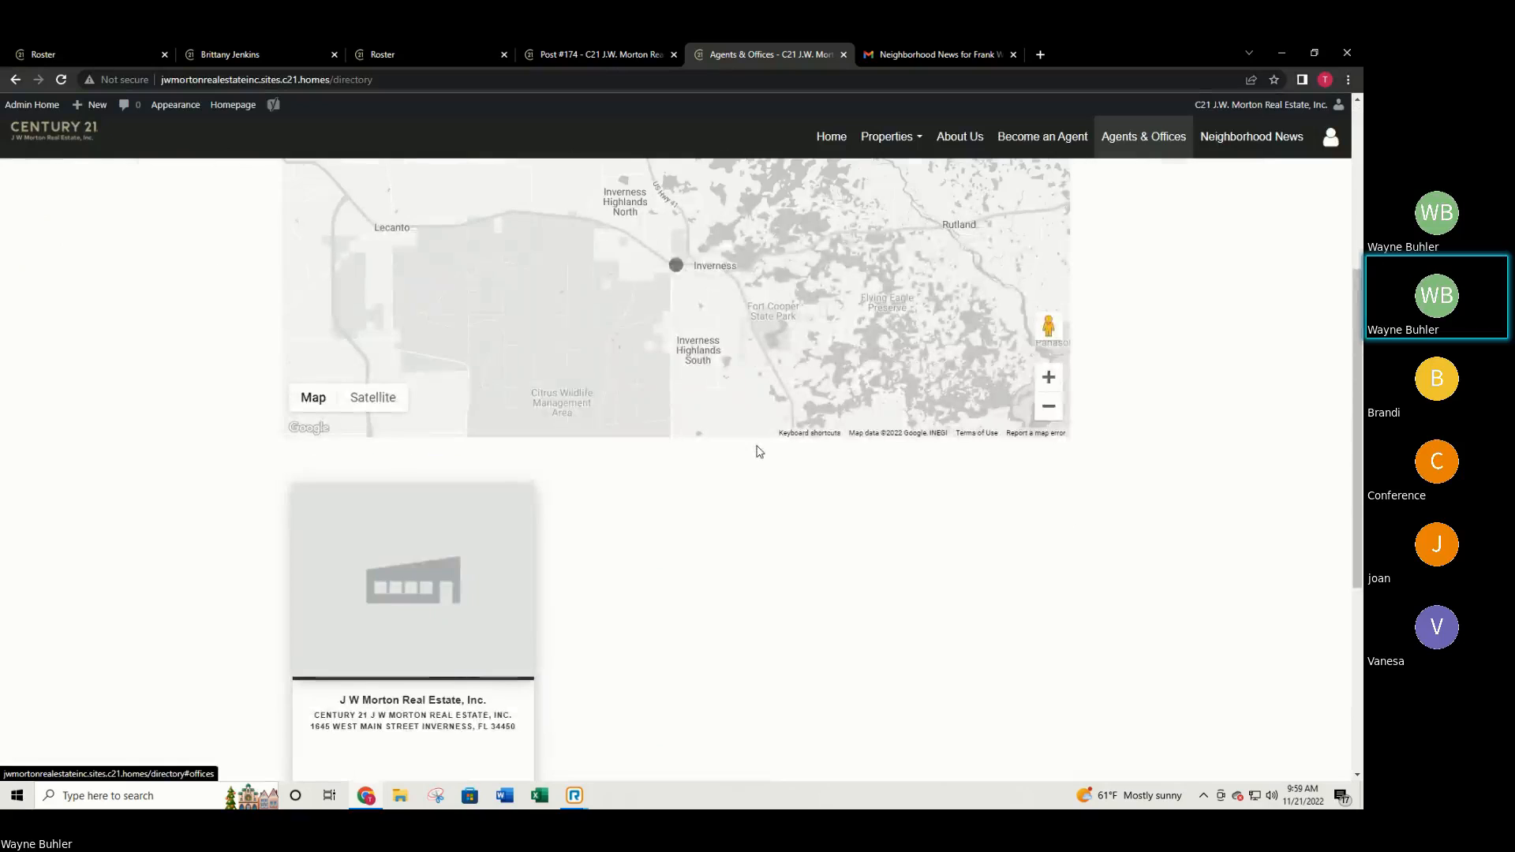
pyautogui.scroll(5, 758, 448)
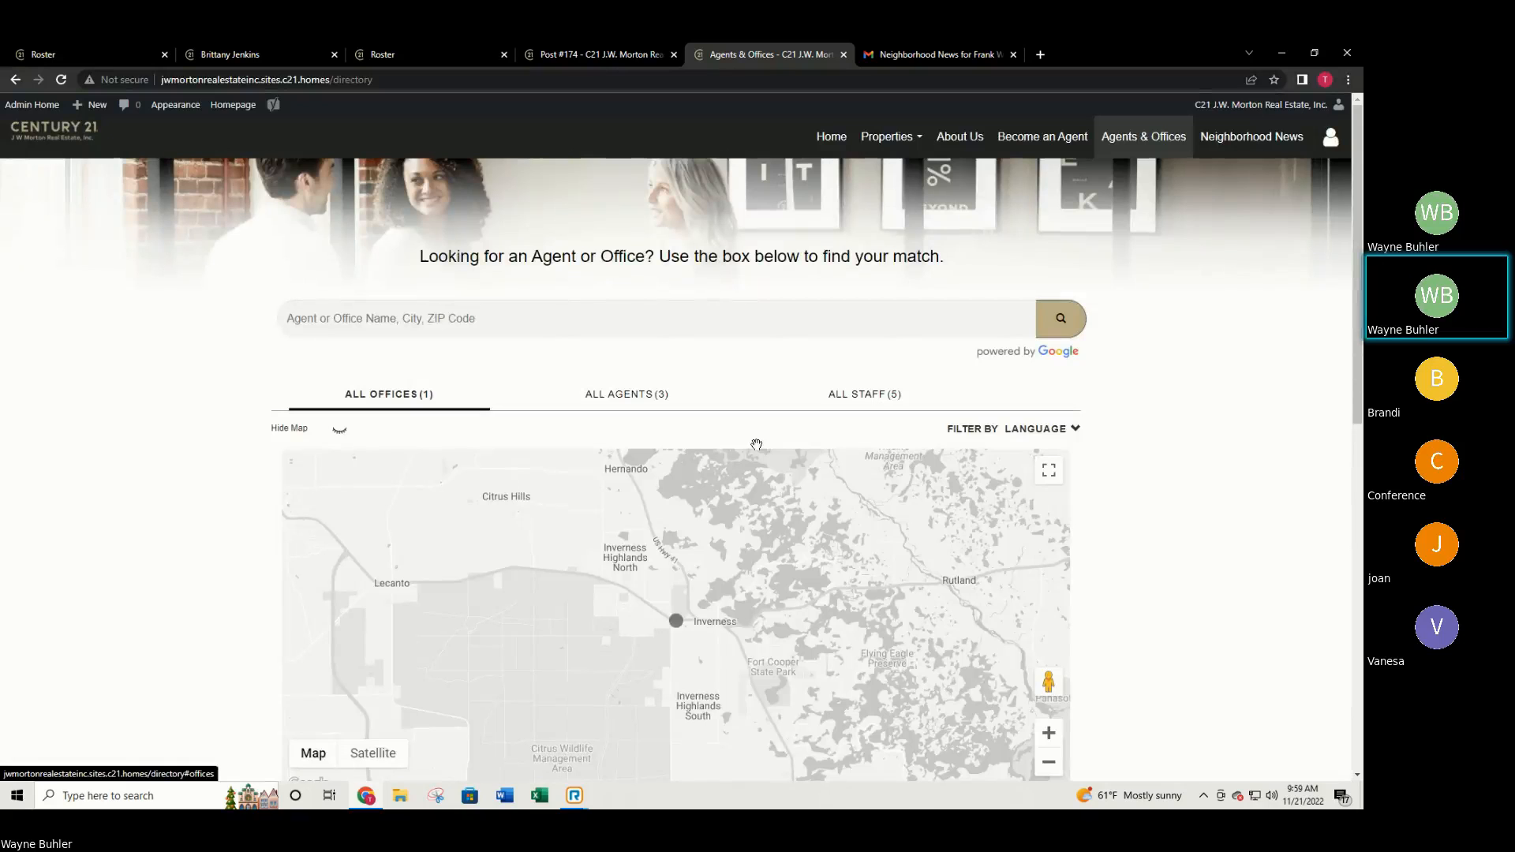
# Close the Post #174 tab and return the site to its home page.
pyautogui.click(631, 55)
pyautogui.click(674, 54)
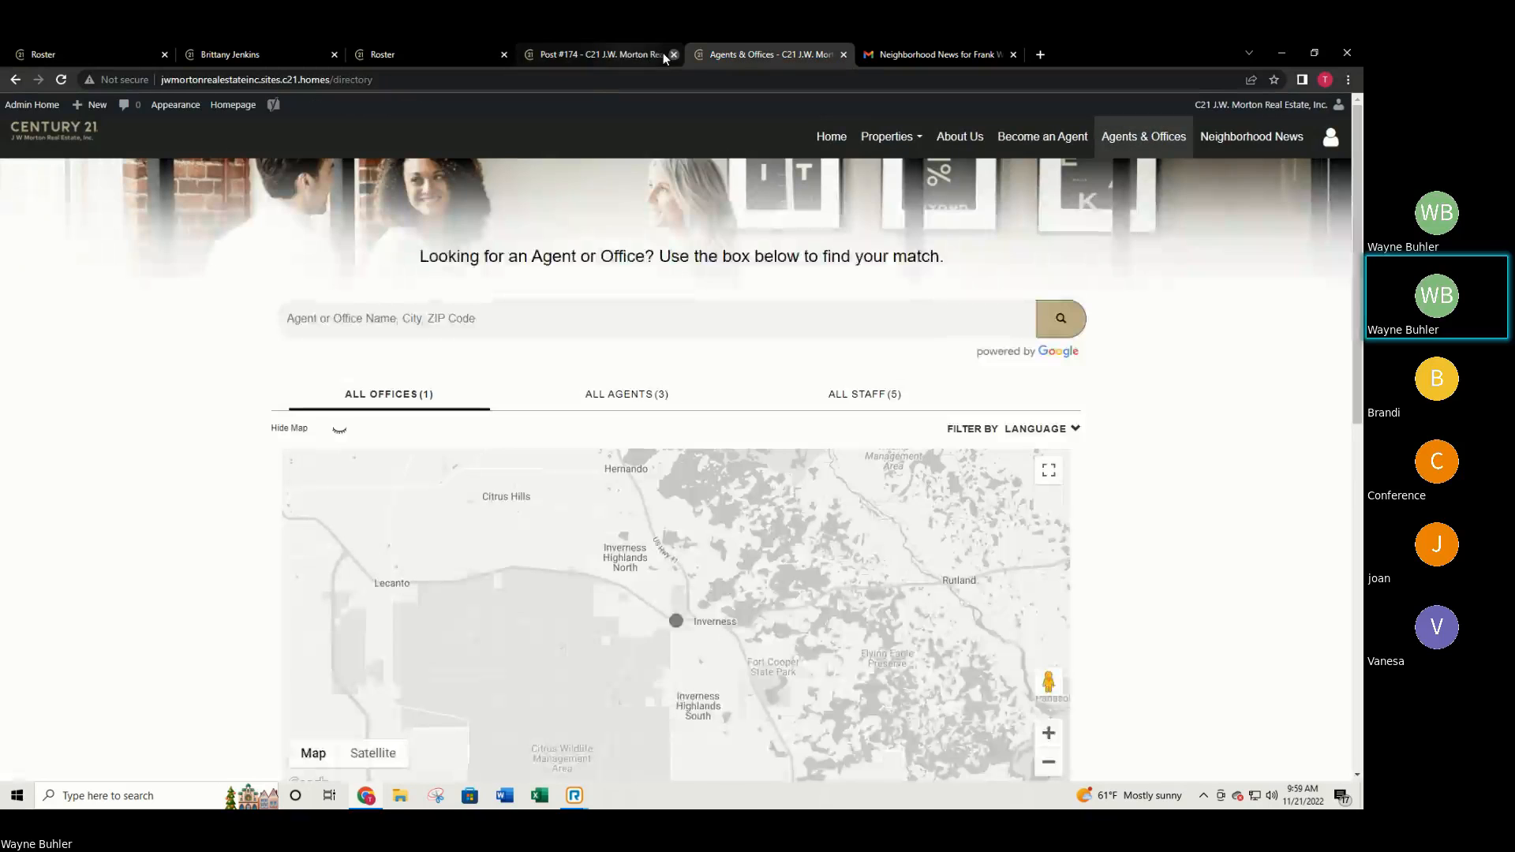
pyautogui.click(453, 49)
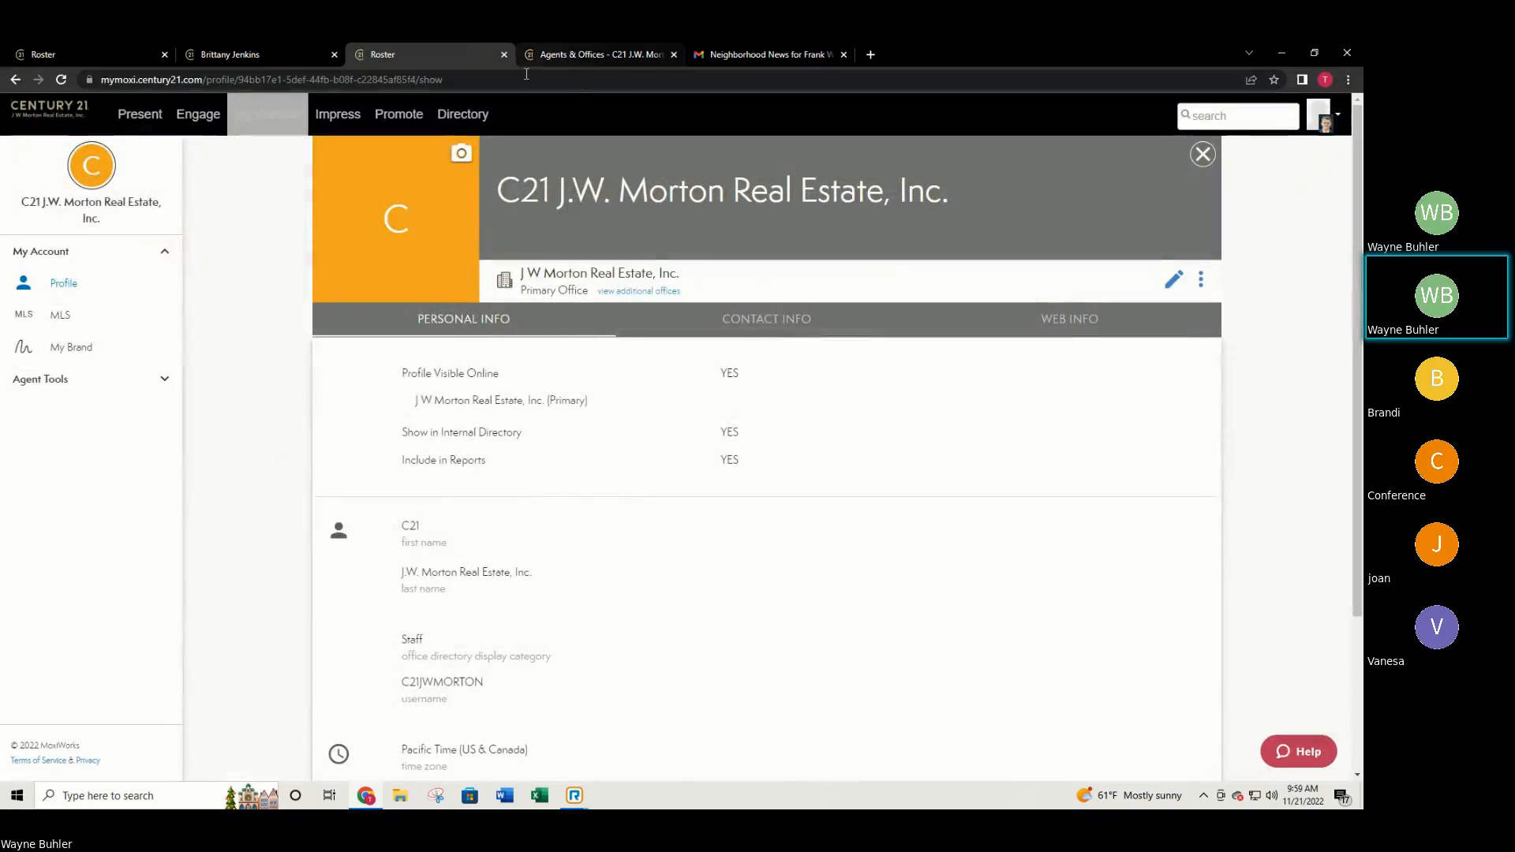
pyautogui.click(558, 49)
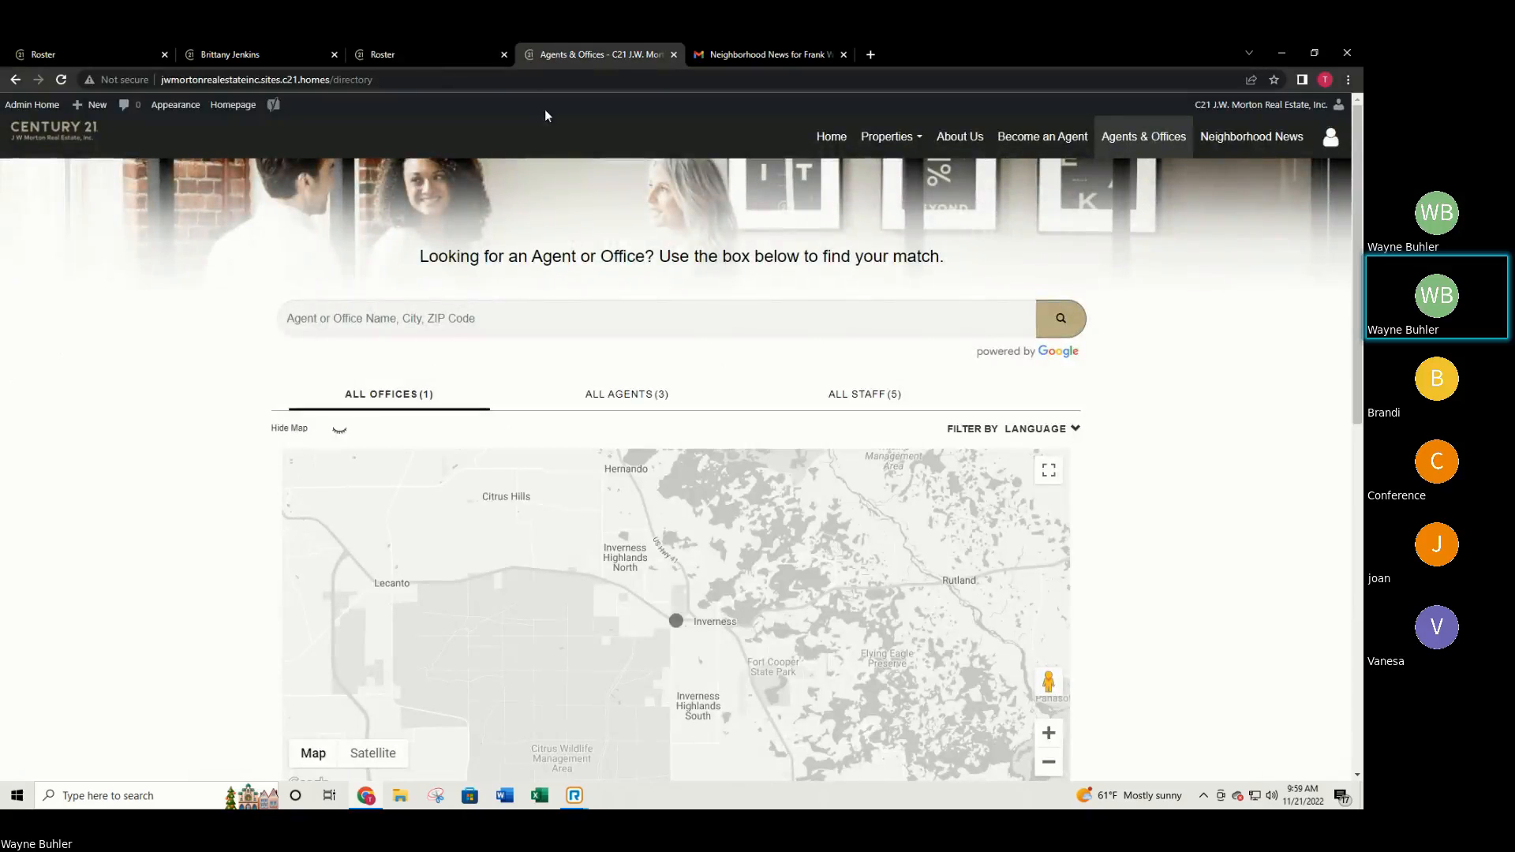
pyautogui.click(832, 136)
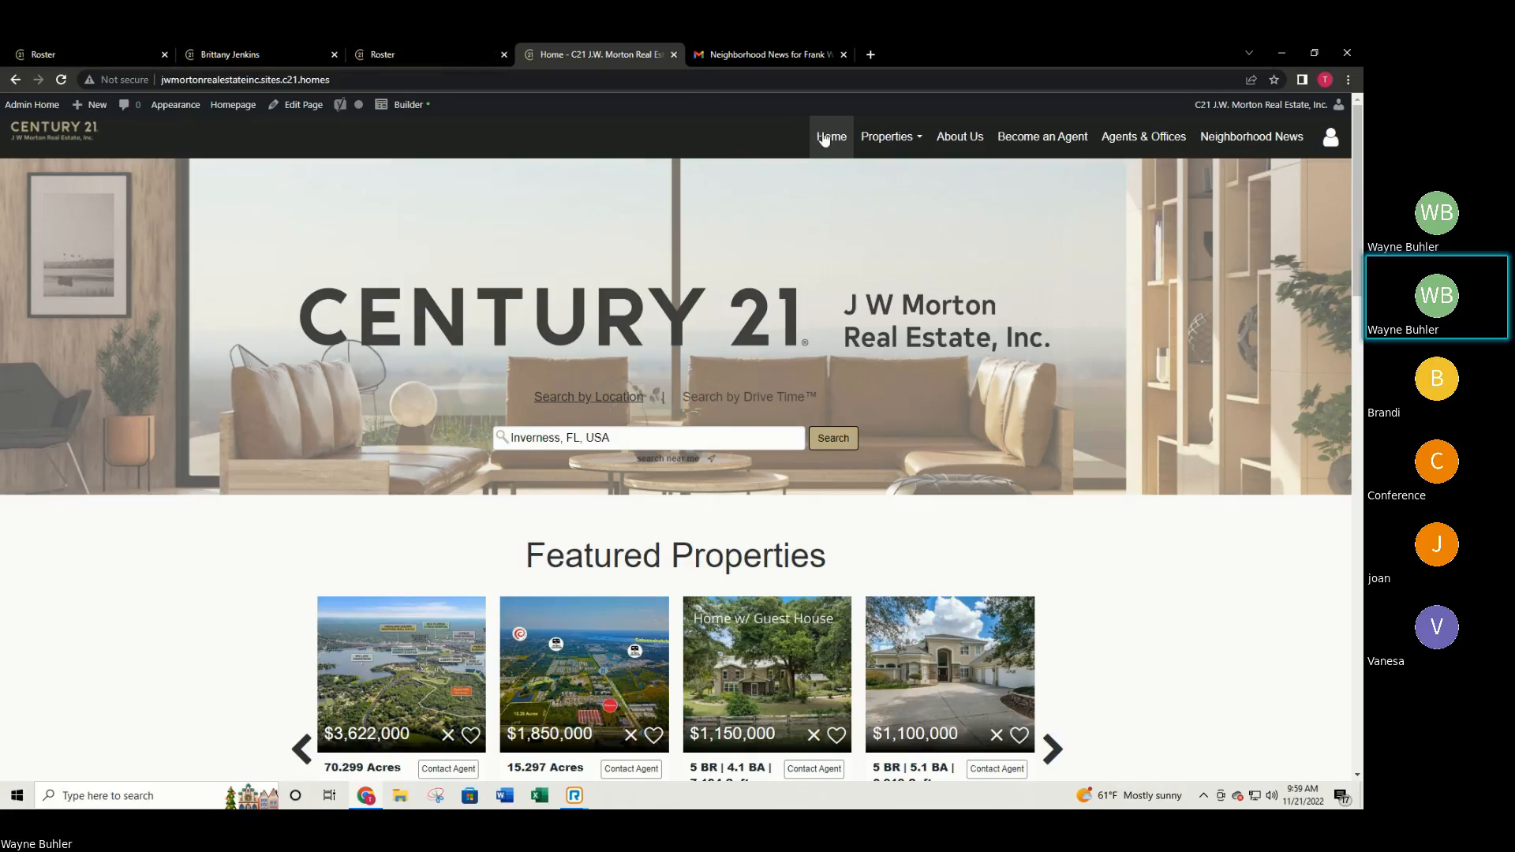
# Switch back to the Century 21 brokerage homepage tab.
pyautogui.click(421, 55)
pyautogui.click(552, 53)
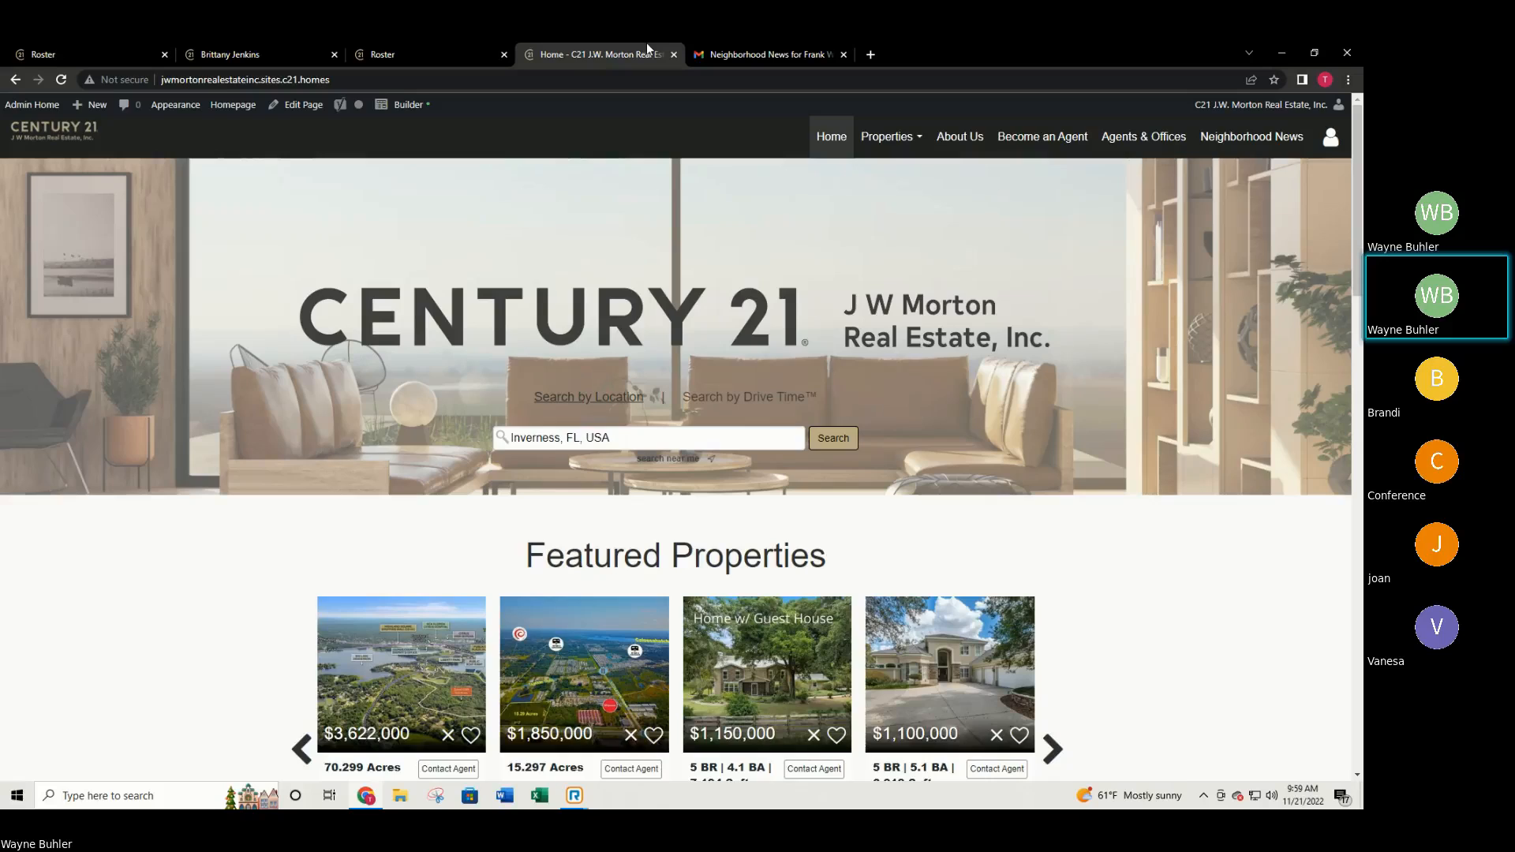
pyautogui.click(411, 52)
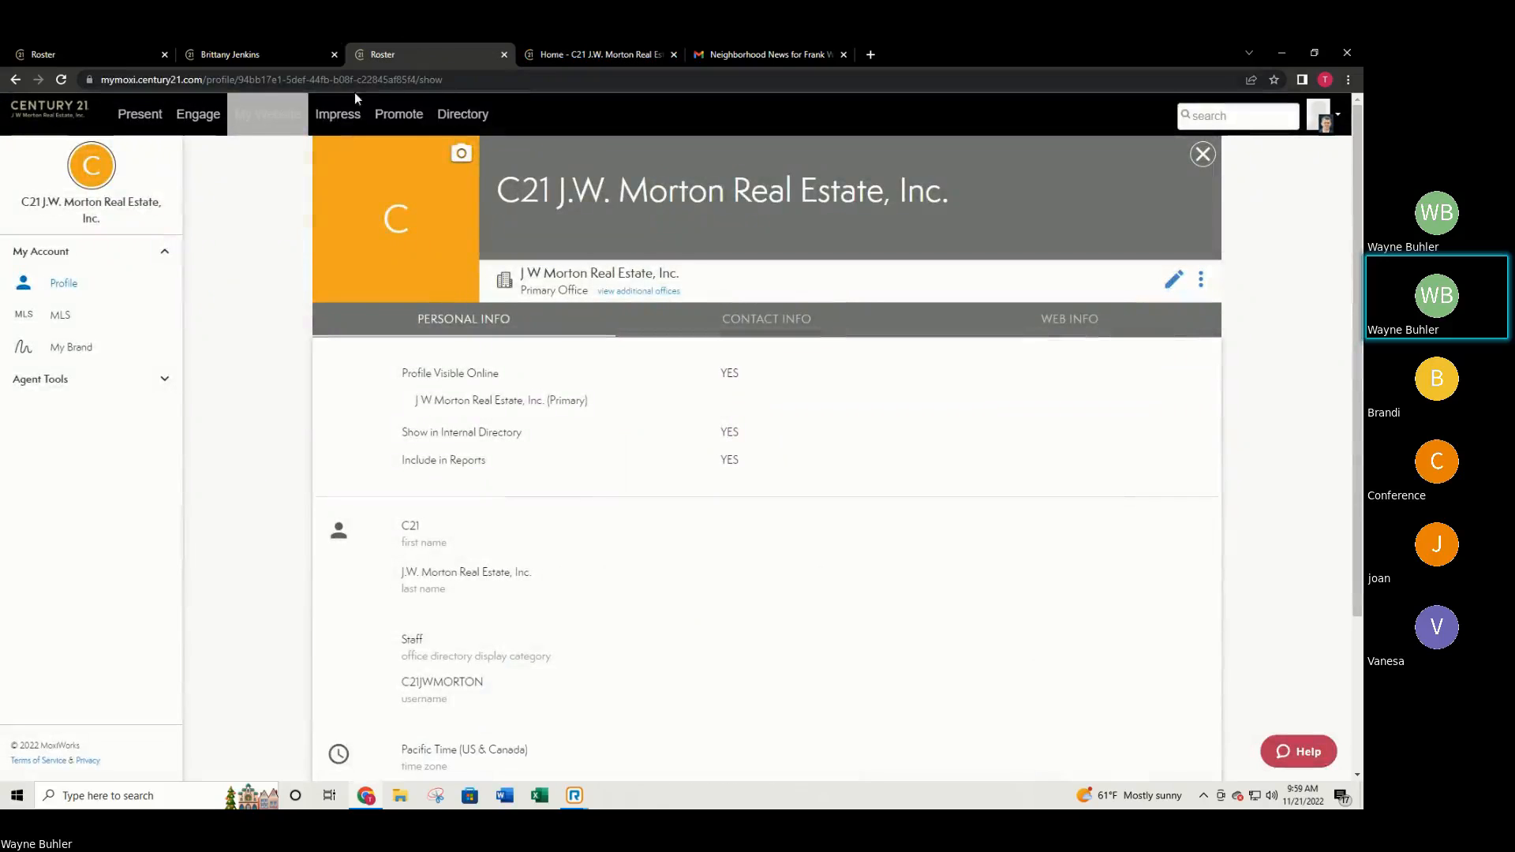
pyautogui.click(631, 48)
# Scroll down the homepage and open the Become an Agent page.
pyautogui.scroll(-7, 1096, 419)
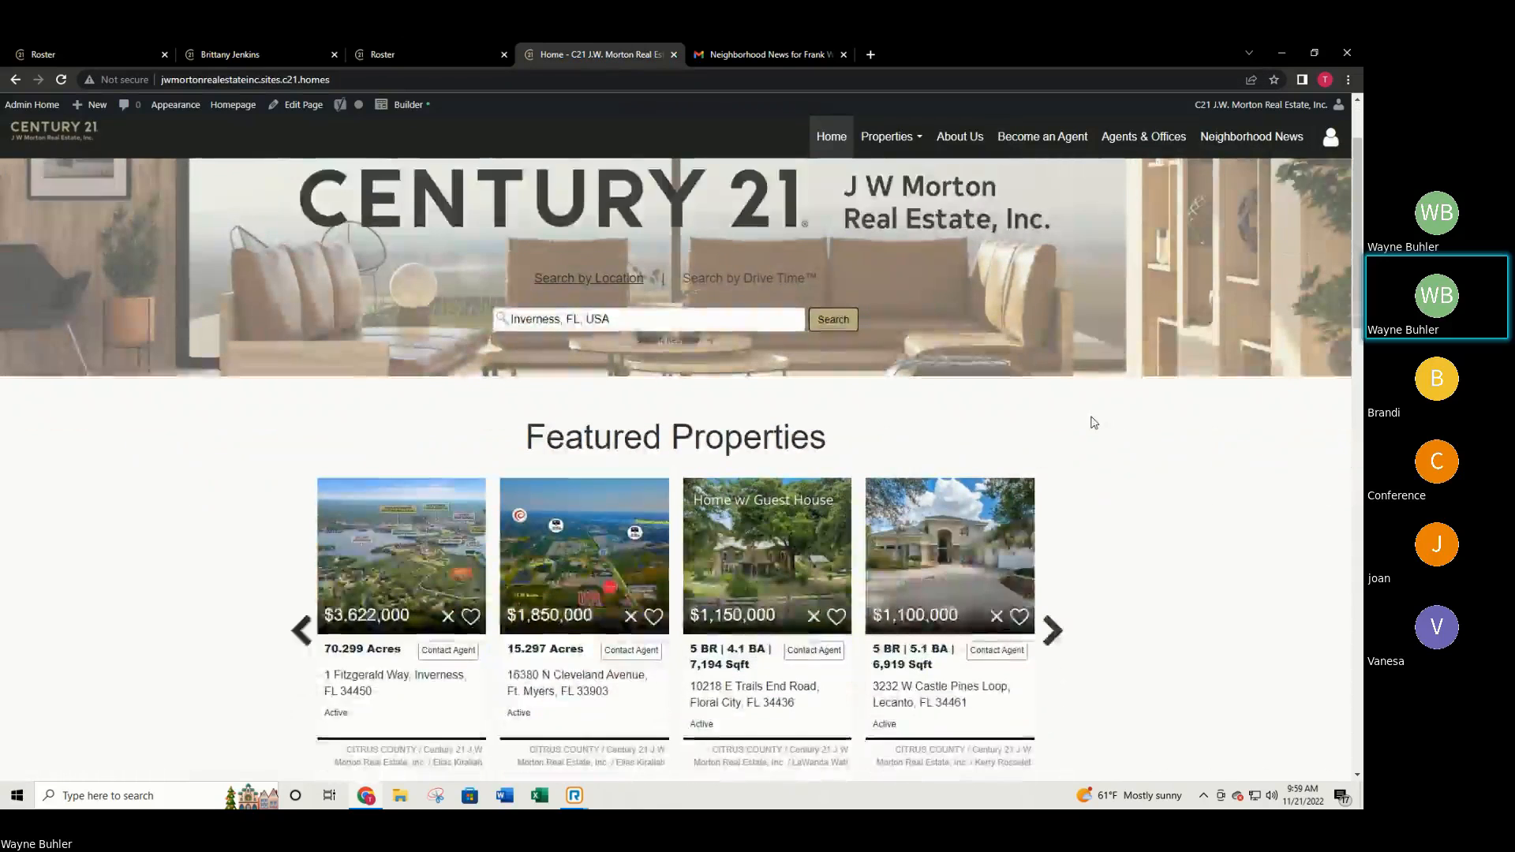
pyautogui.scroll(-2, 1095, 425)
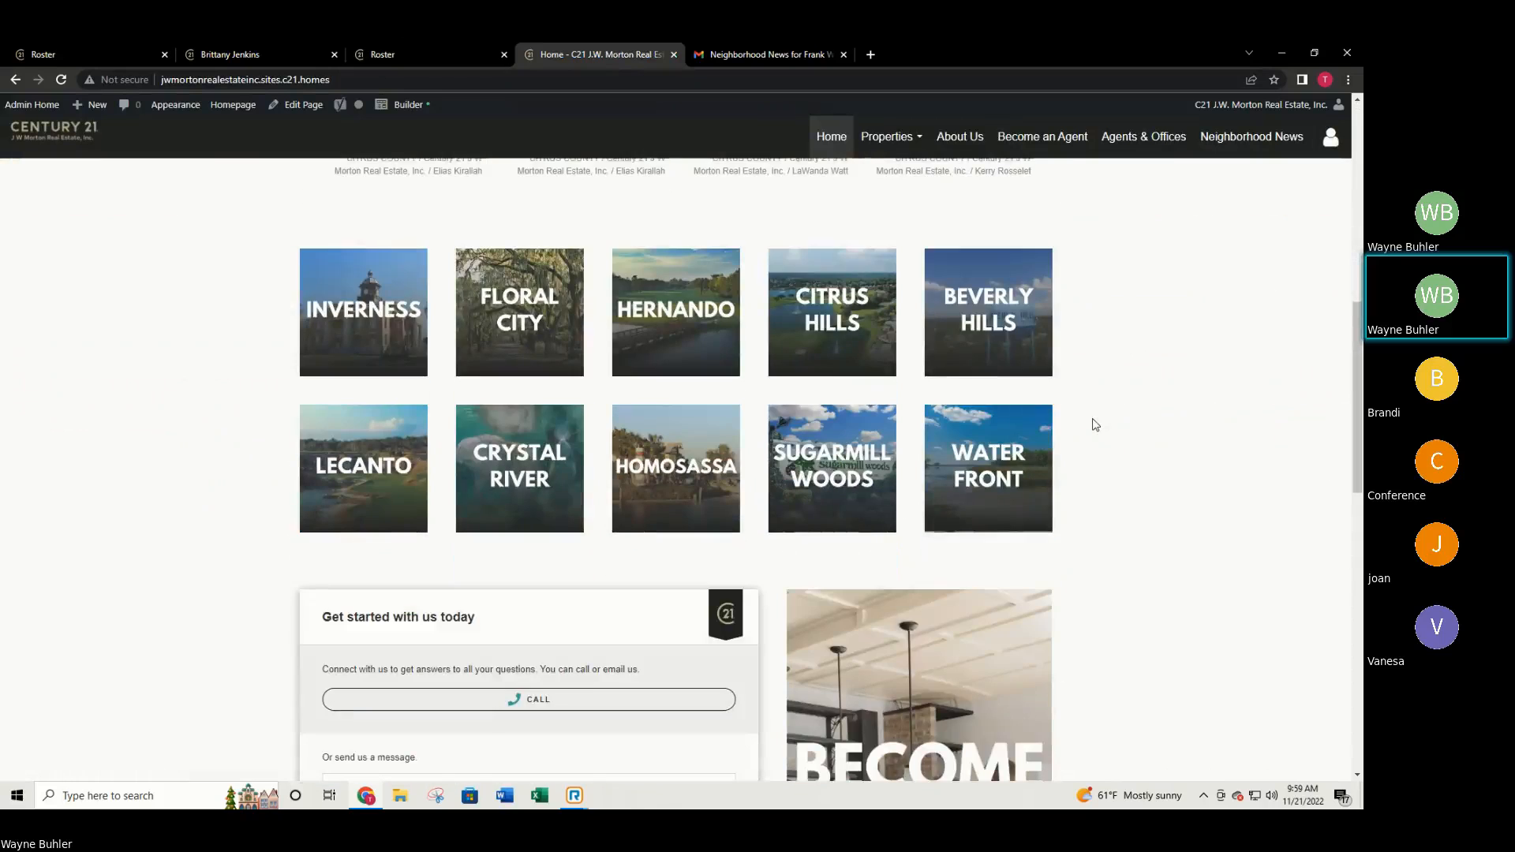
pyautogui.scroll(-1, 1058, 429)
pyautogui.scroll(-2, 1041, 427)
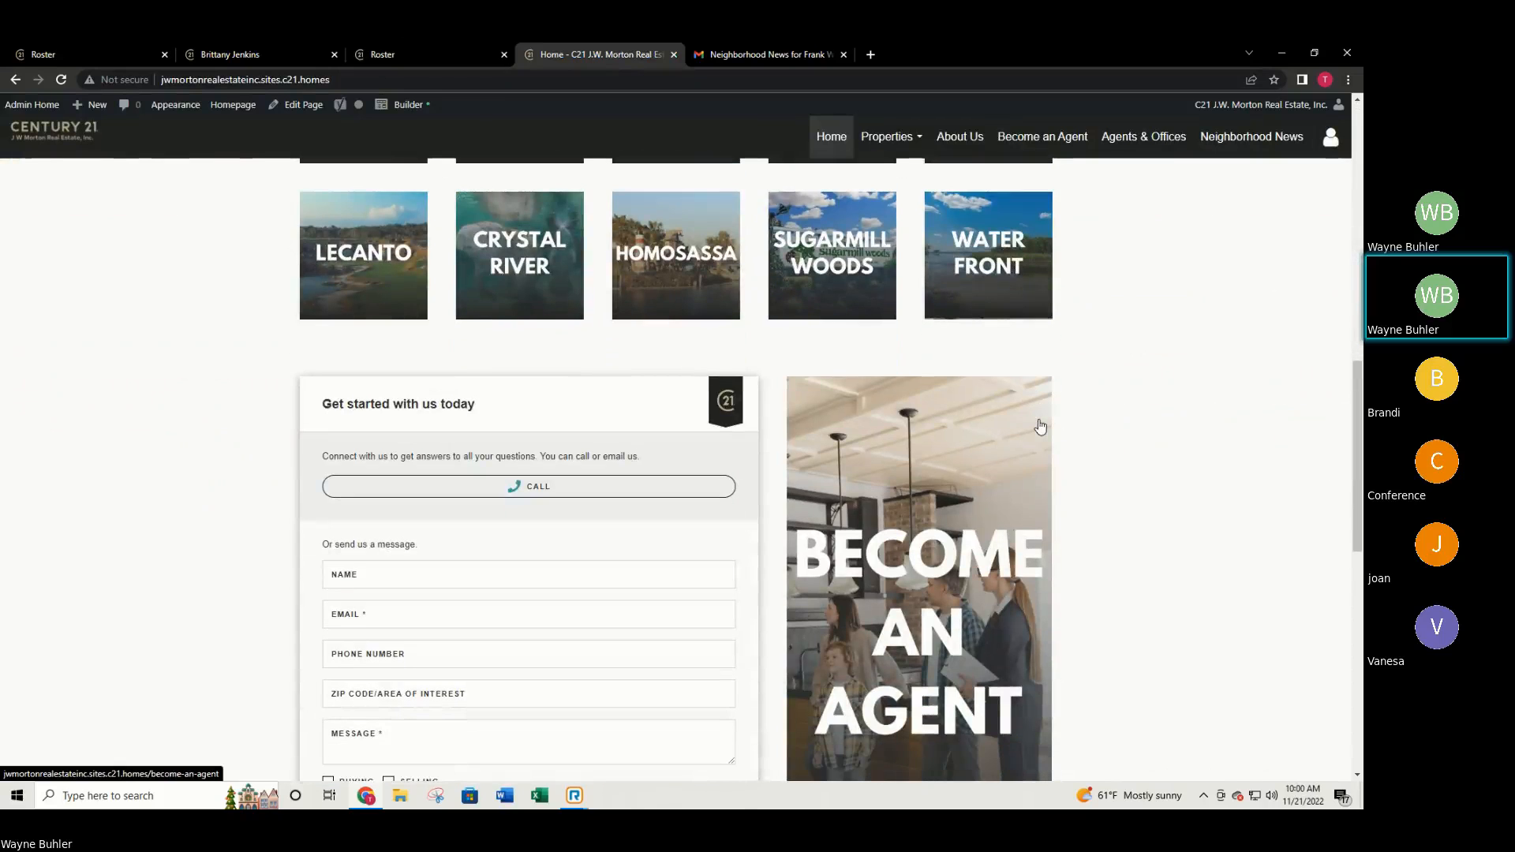
pyautogui.scroll(-2, 1040, 427)
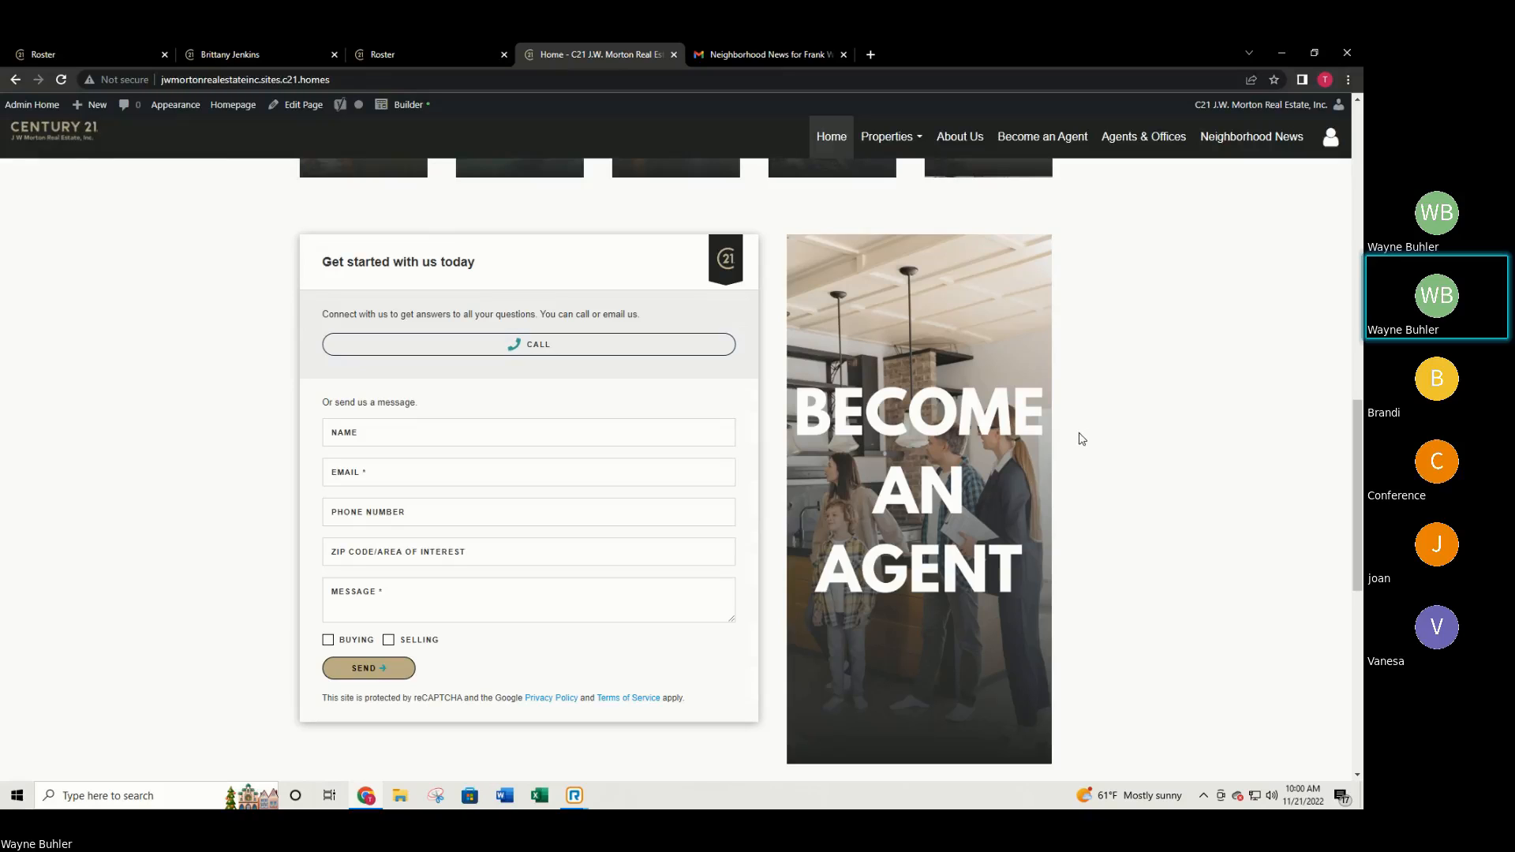
pyautogui.scroll(-1, 1079, 448)
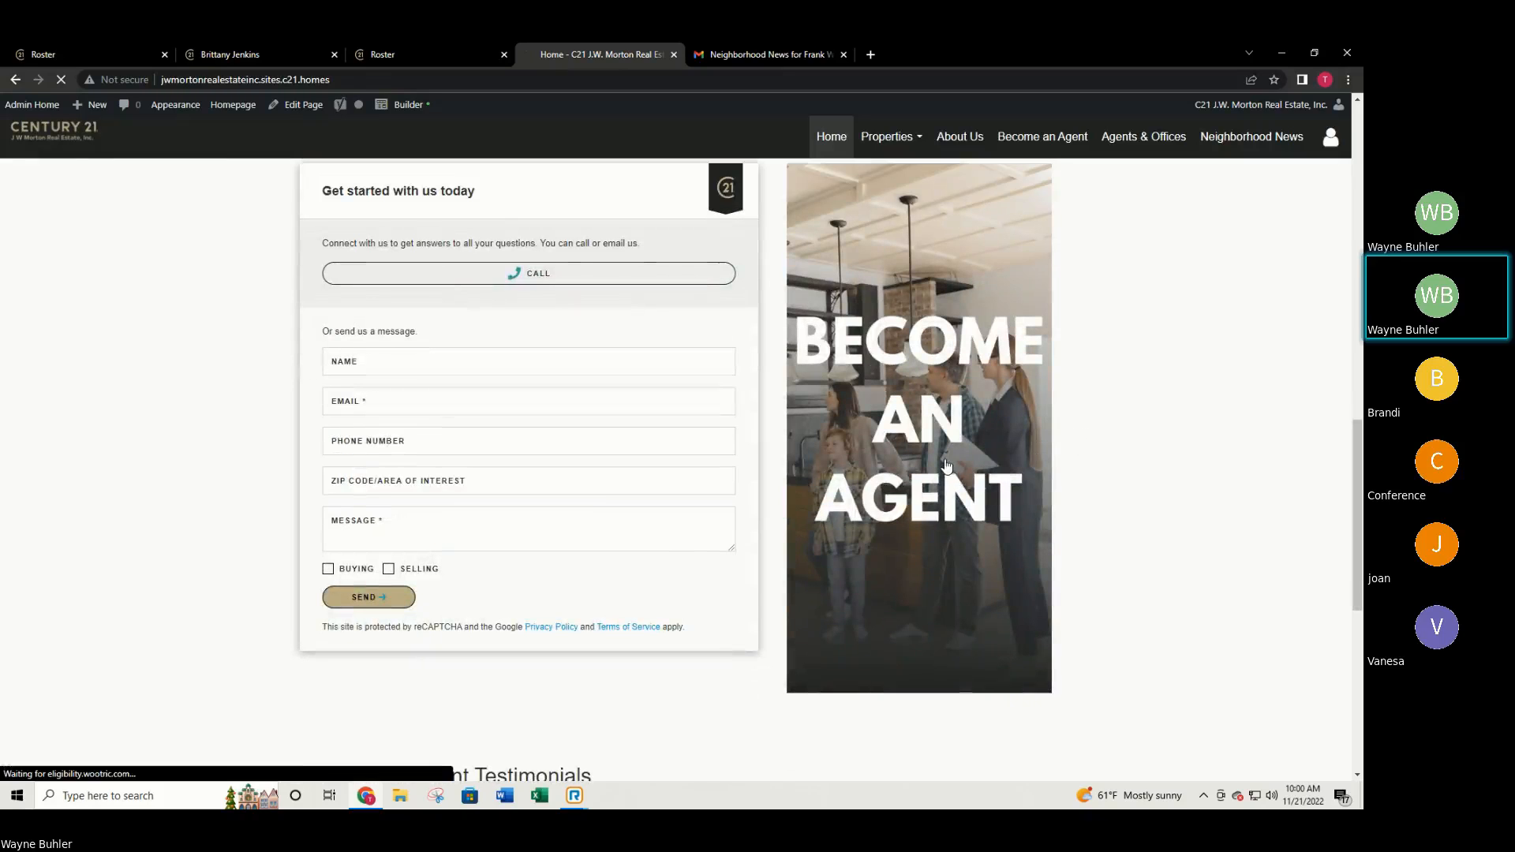
pyautogui.click(908, 427)
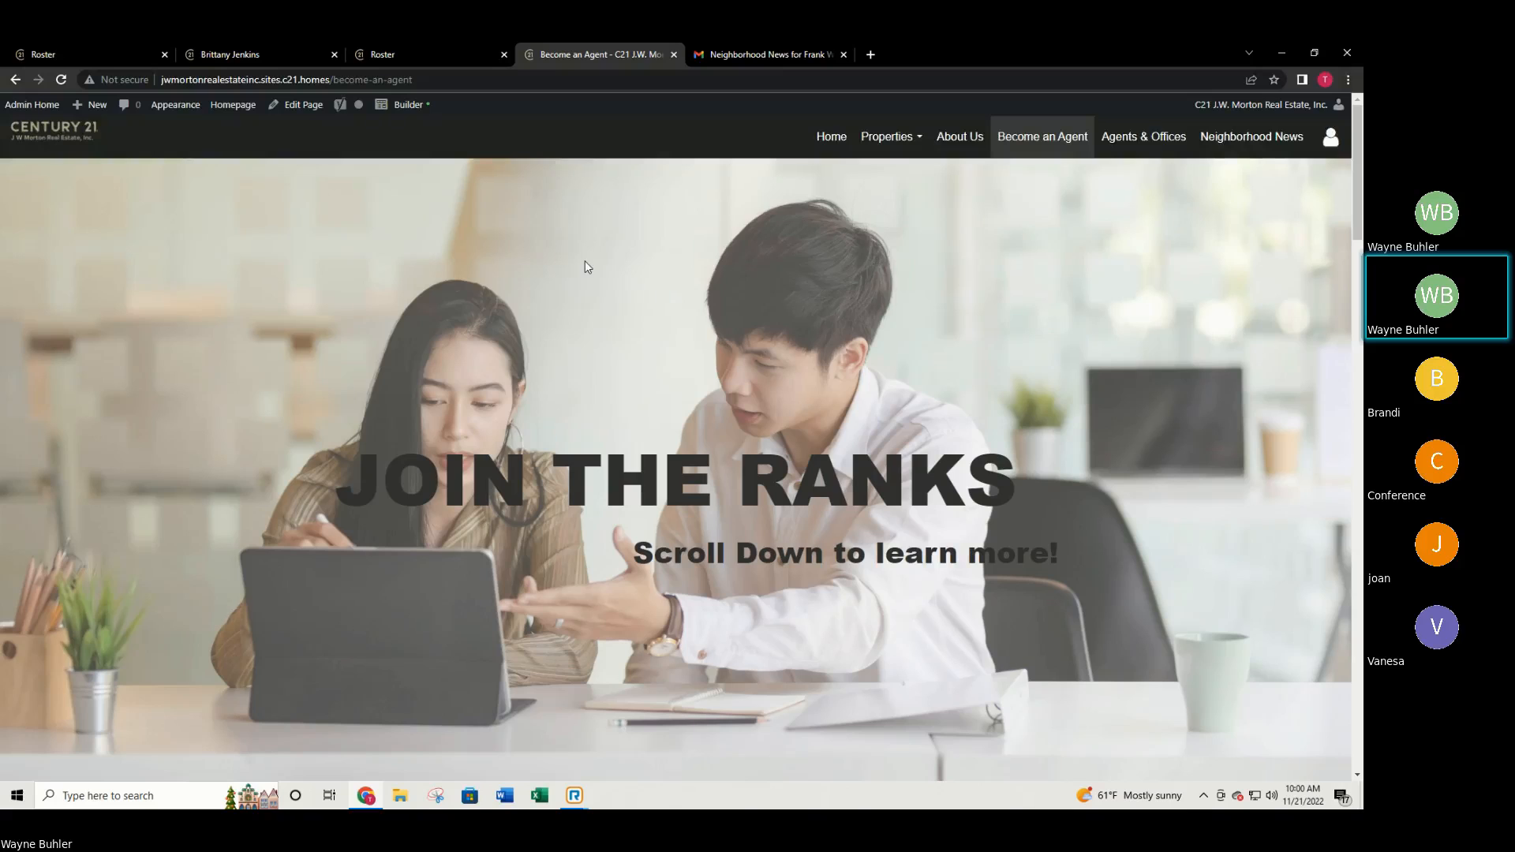
# Open the Brokerage Website Admin Tool in a new tab via the profile's My Website link.
pyautogui.click(385, 55)
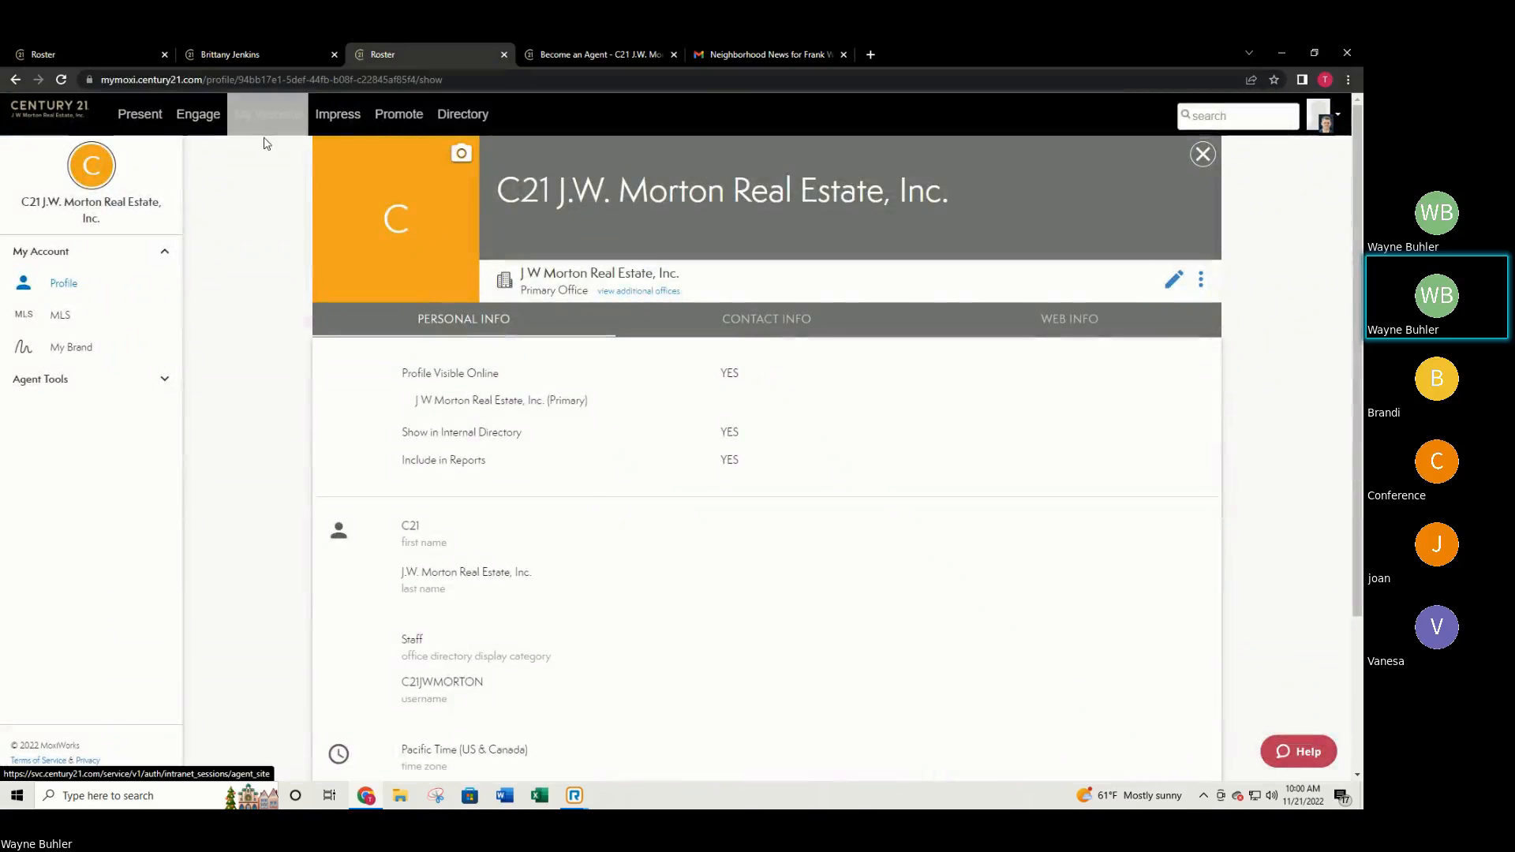
pyautogui.click(262, 118)
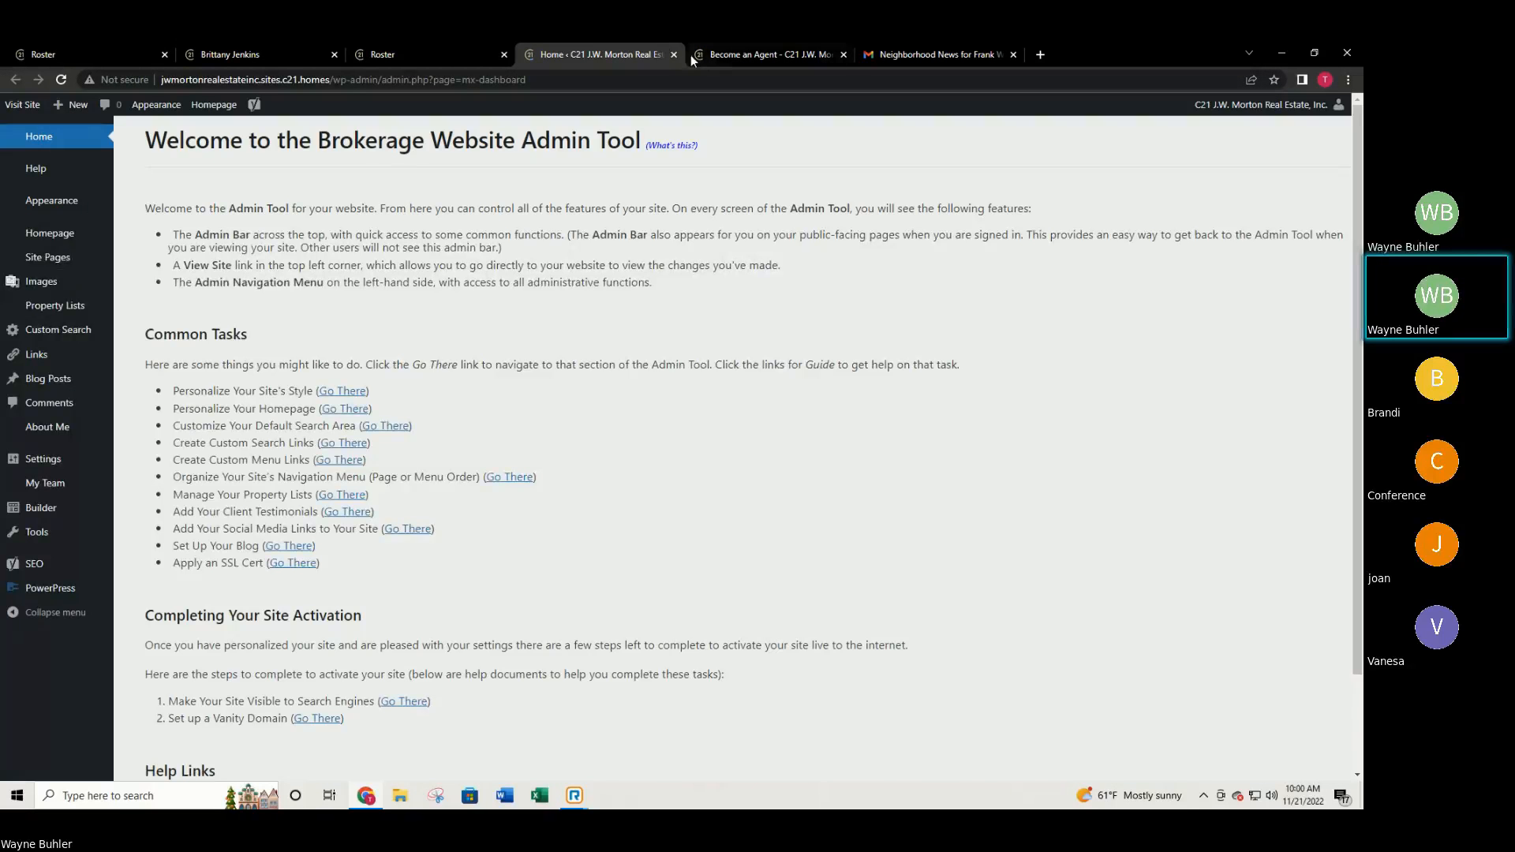
pyautogui.click(713, 53)
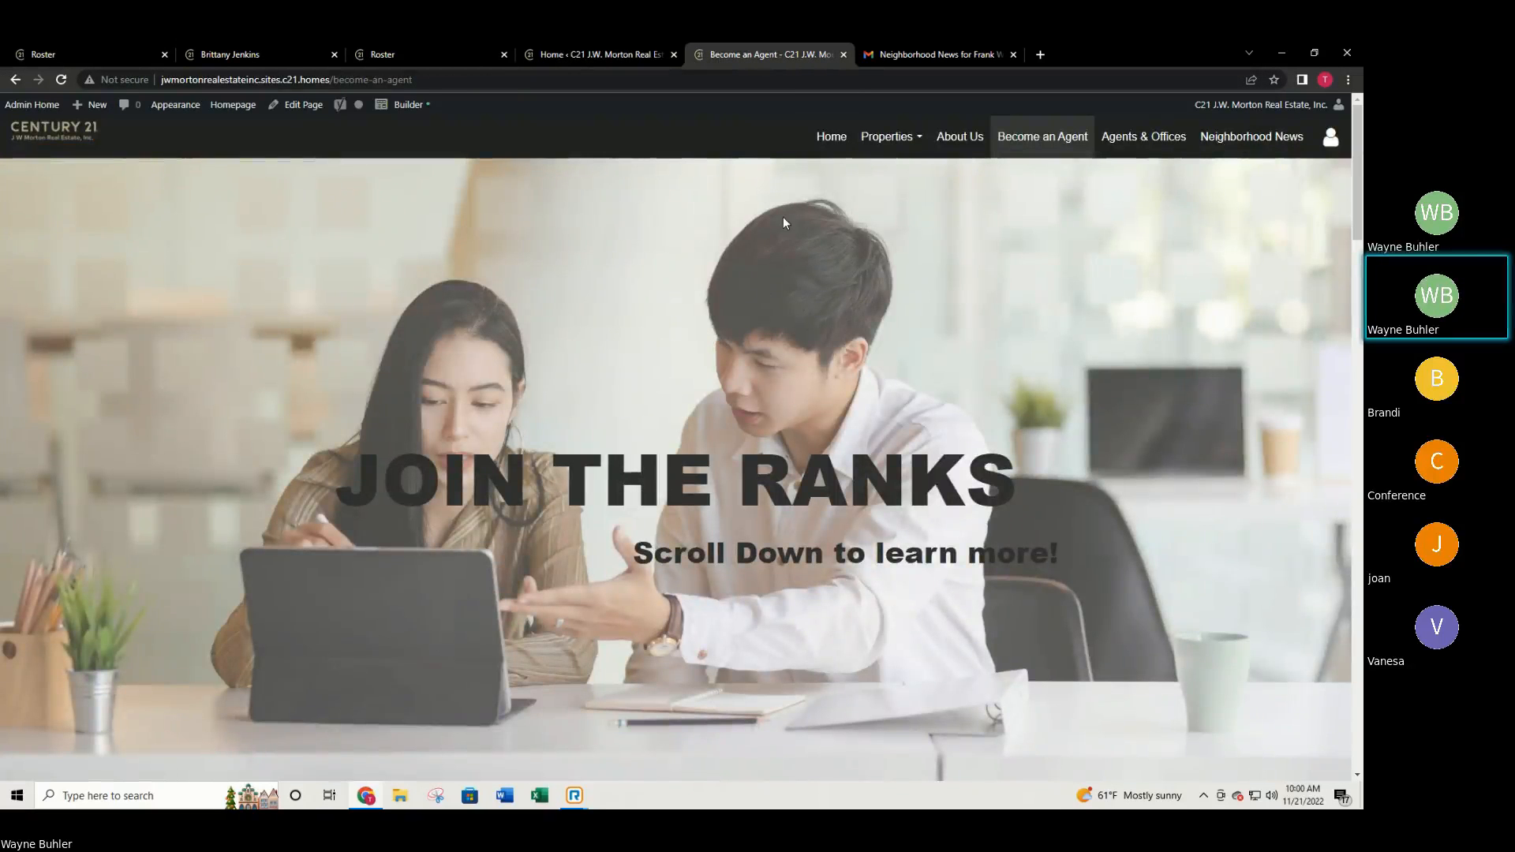
# Bring the site tab back to the homepage and scroll through Featured Properties.
pyautogui.click(821, 138)
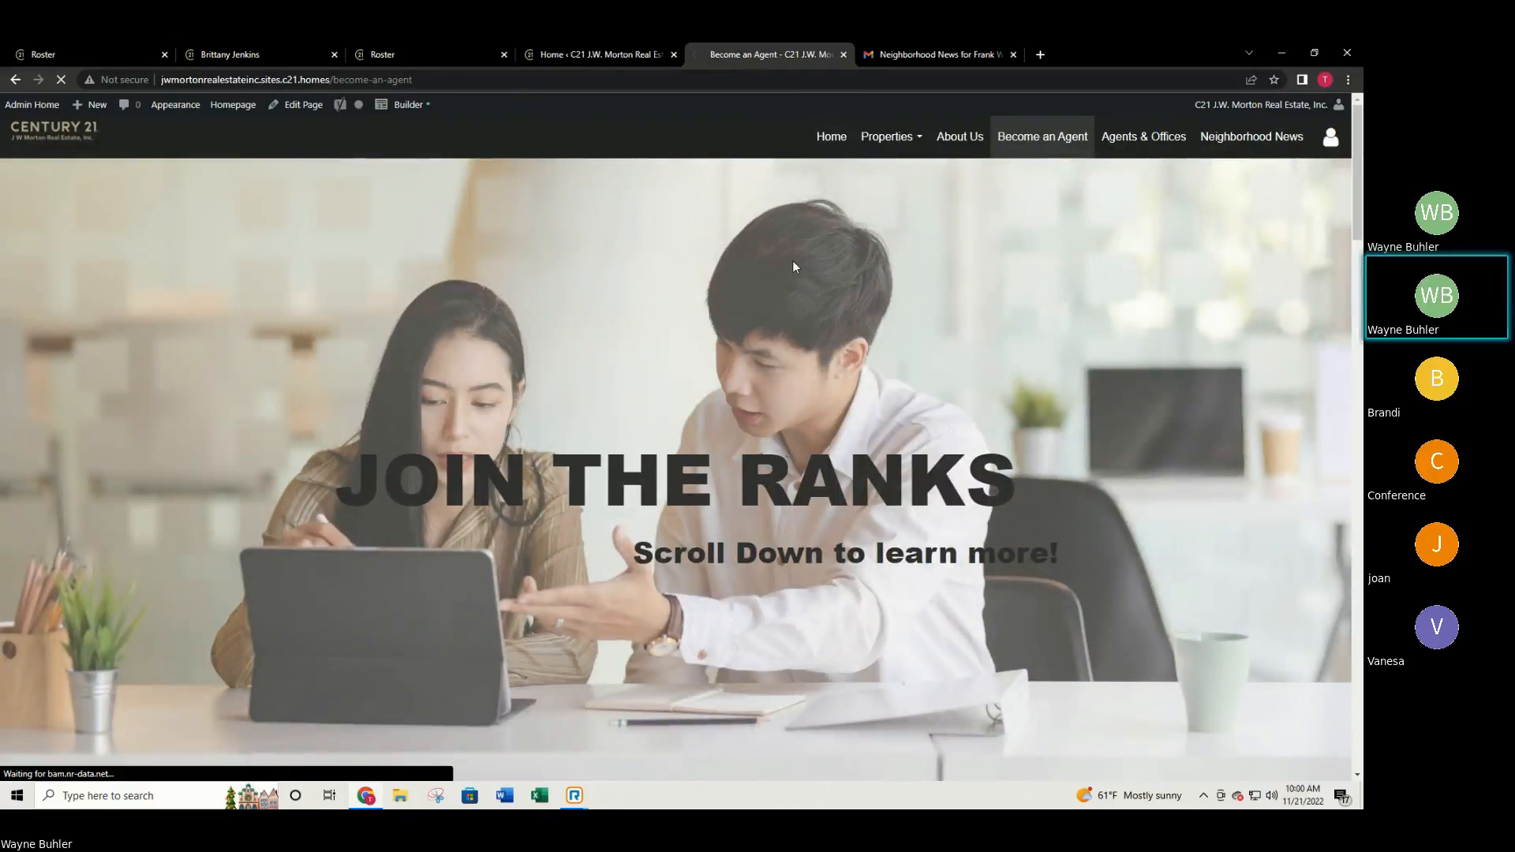
pyautogui.scroll(-6, 792, 267)
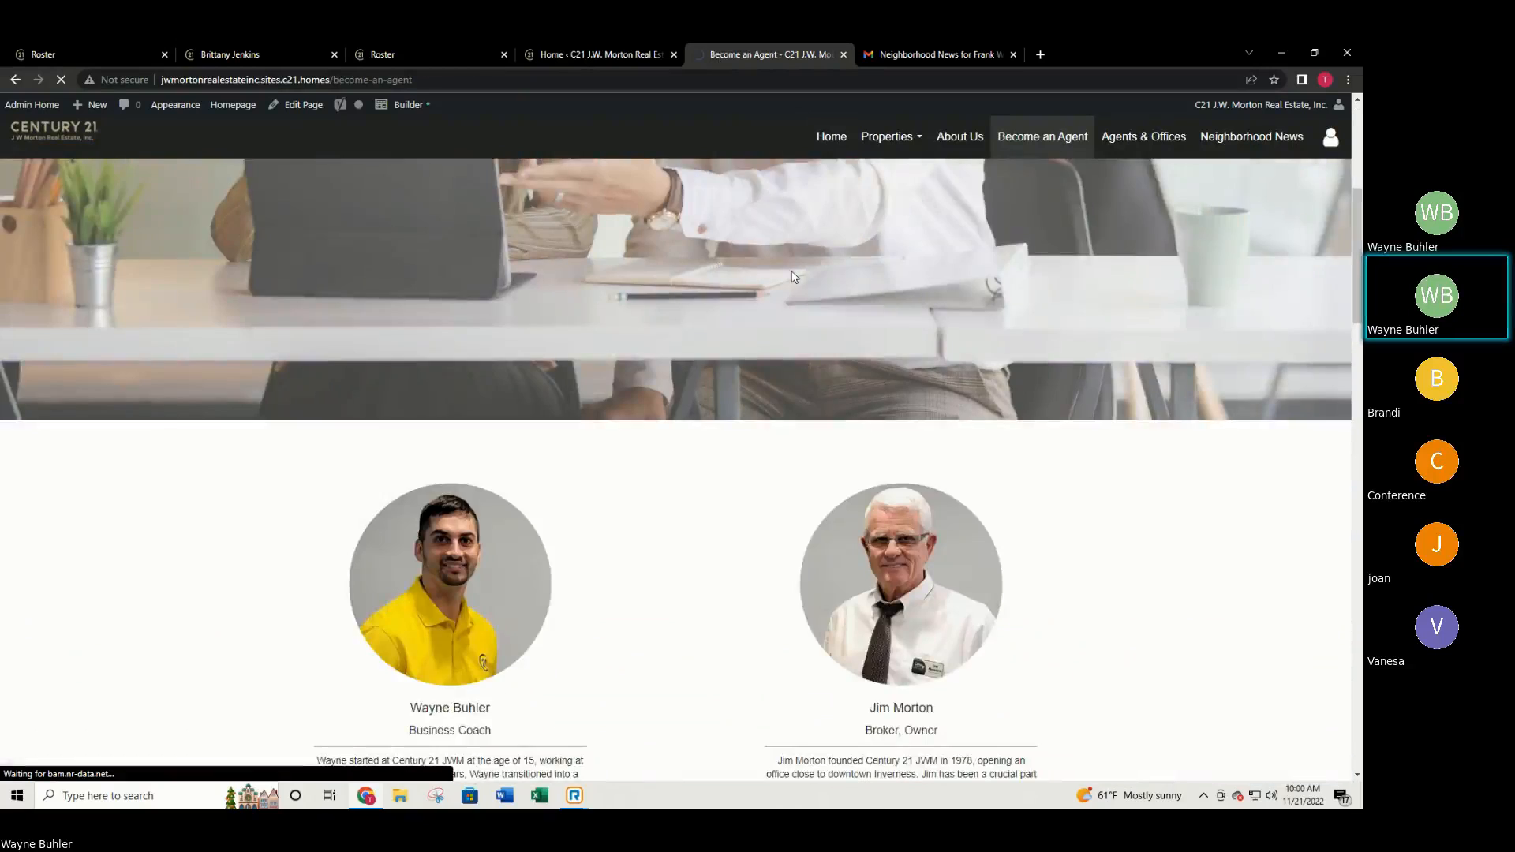
pyautogui.scroll(-5, 762, 300)
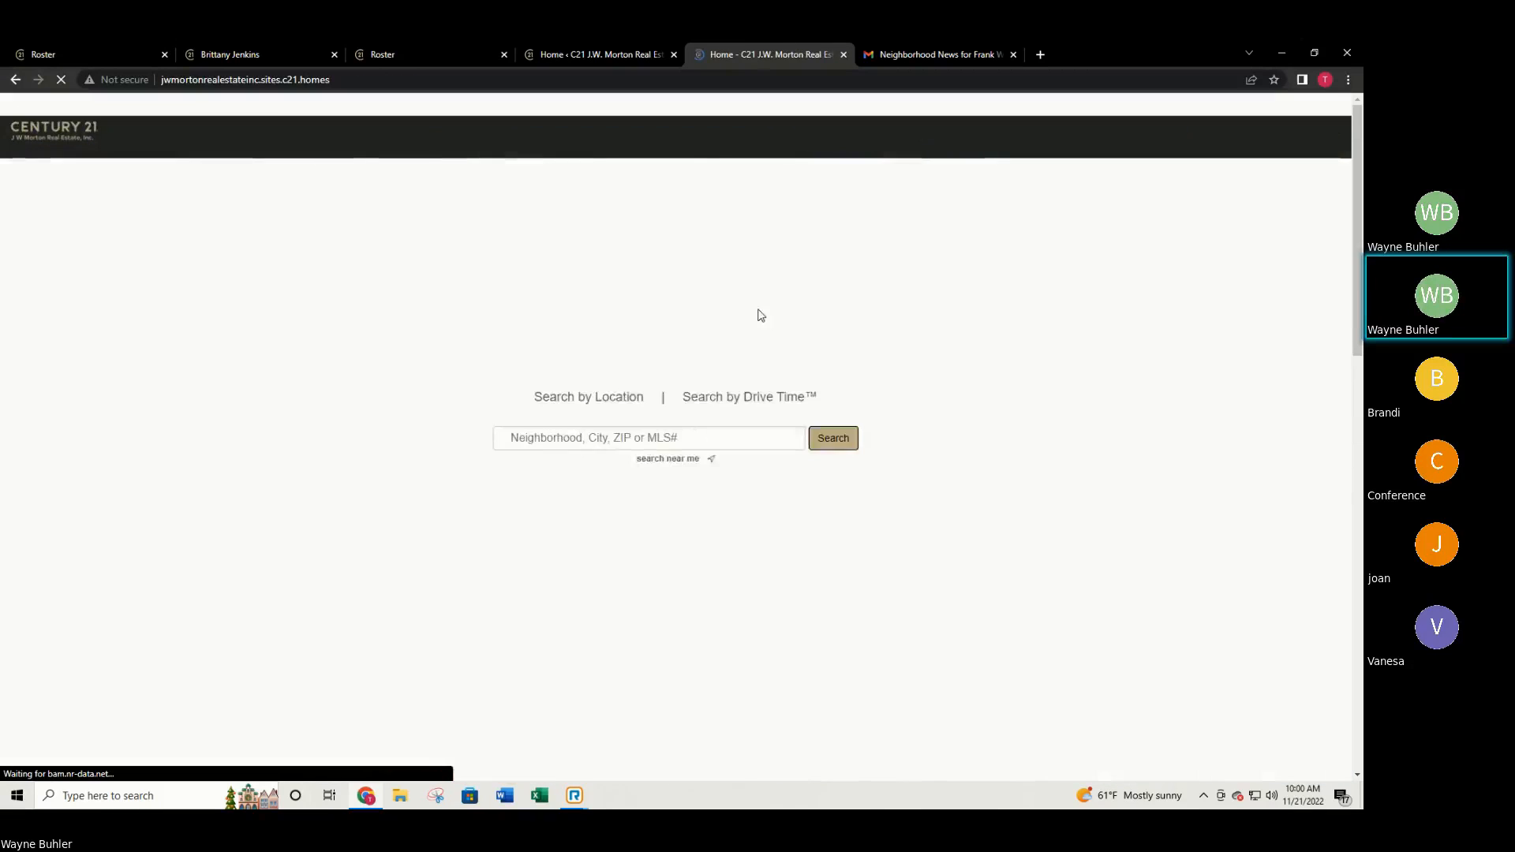
pyautogui.scroll(-3, 759, 311)
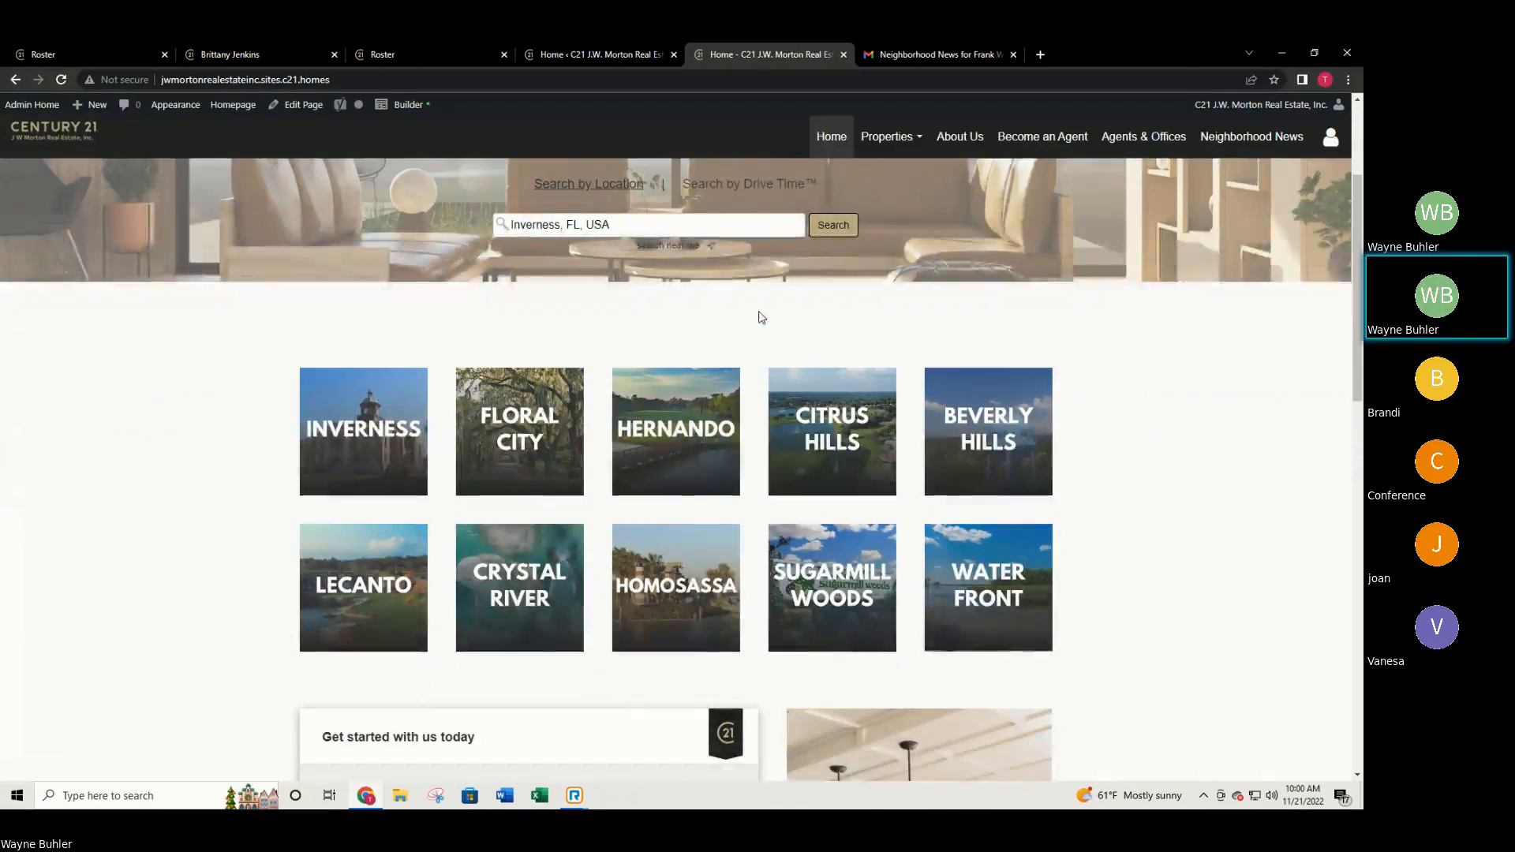
pyautogui.scroll(-1, 760, 316)
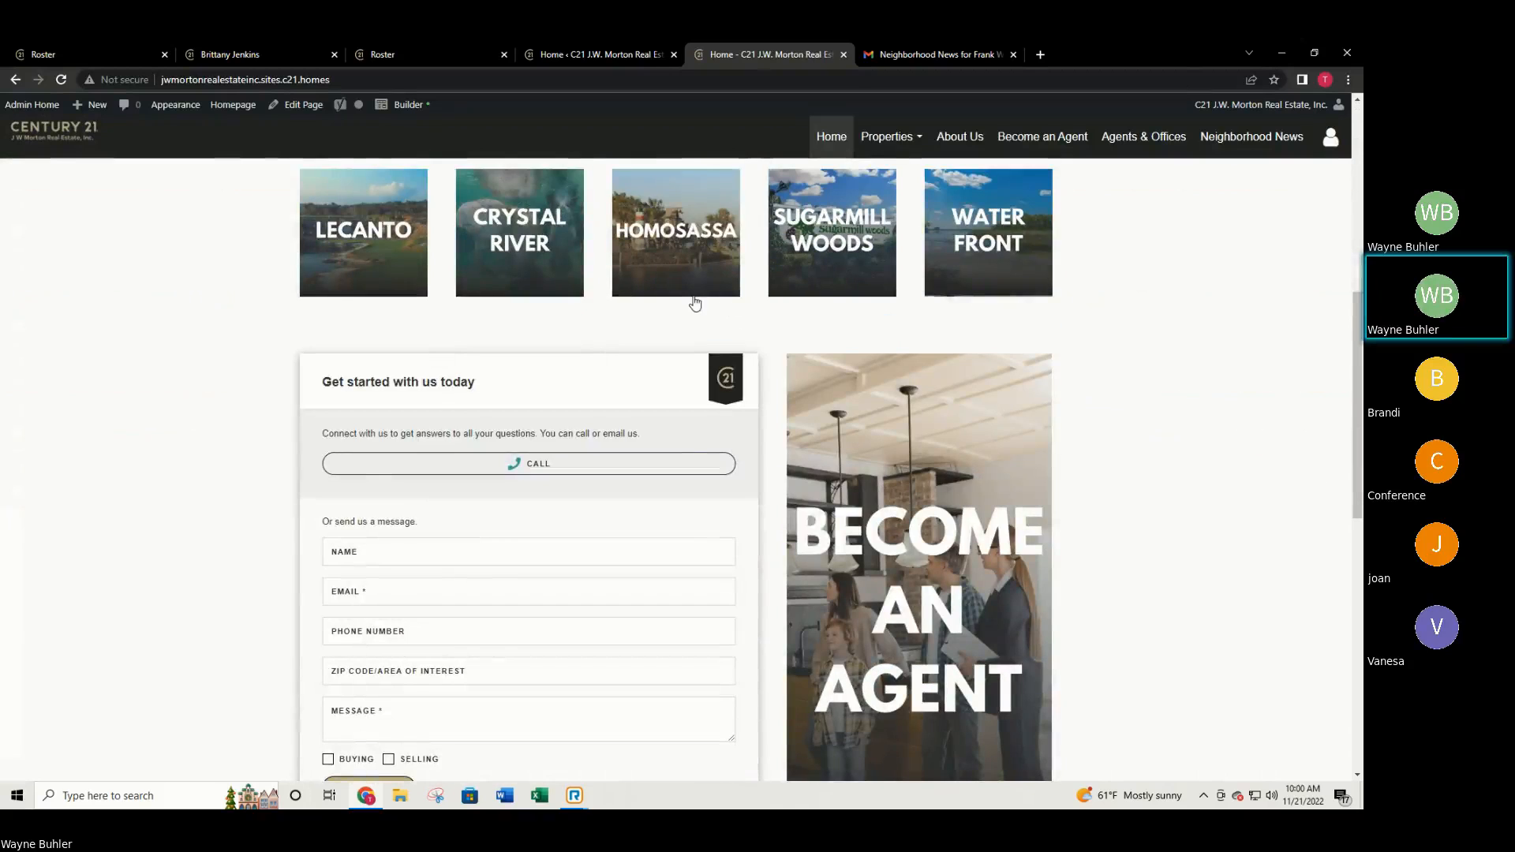
pyautogui.scroll(5, 693, 297)
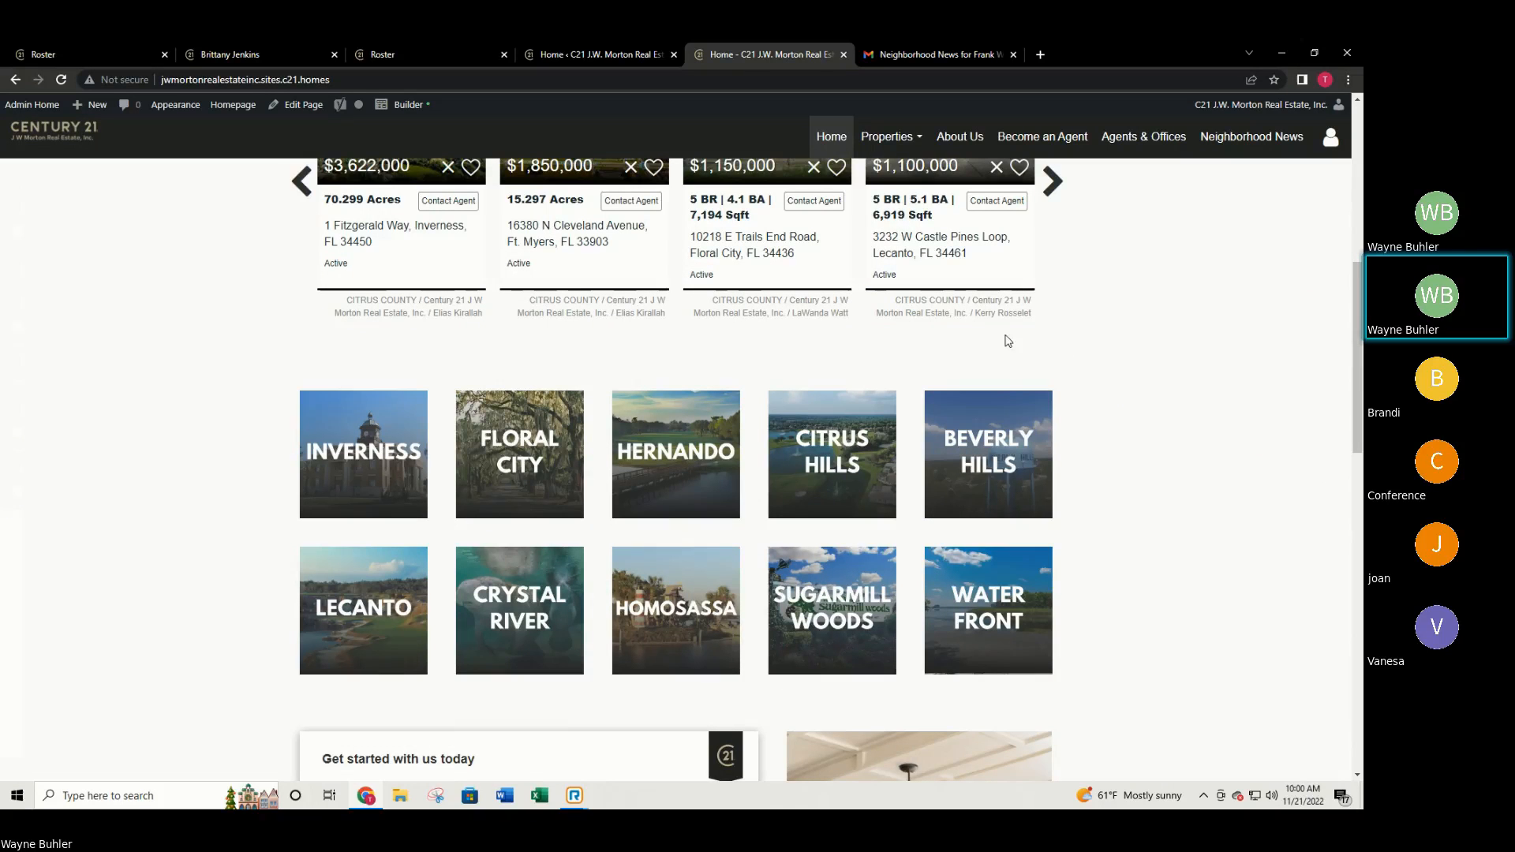
pyautogui.scroll(2, 1004, 339)
pyautogui.scroll(5, 946, 344)
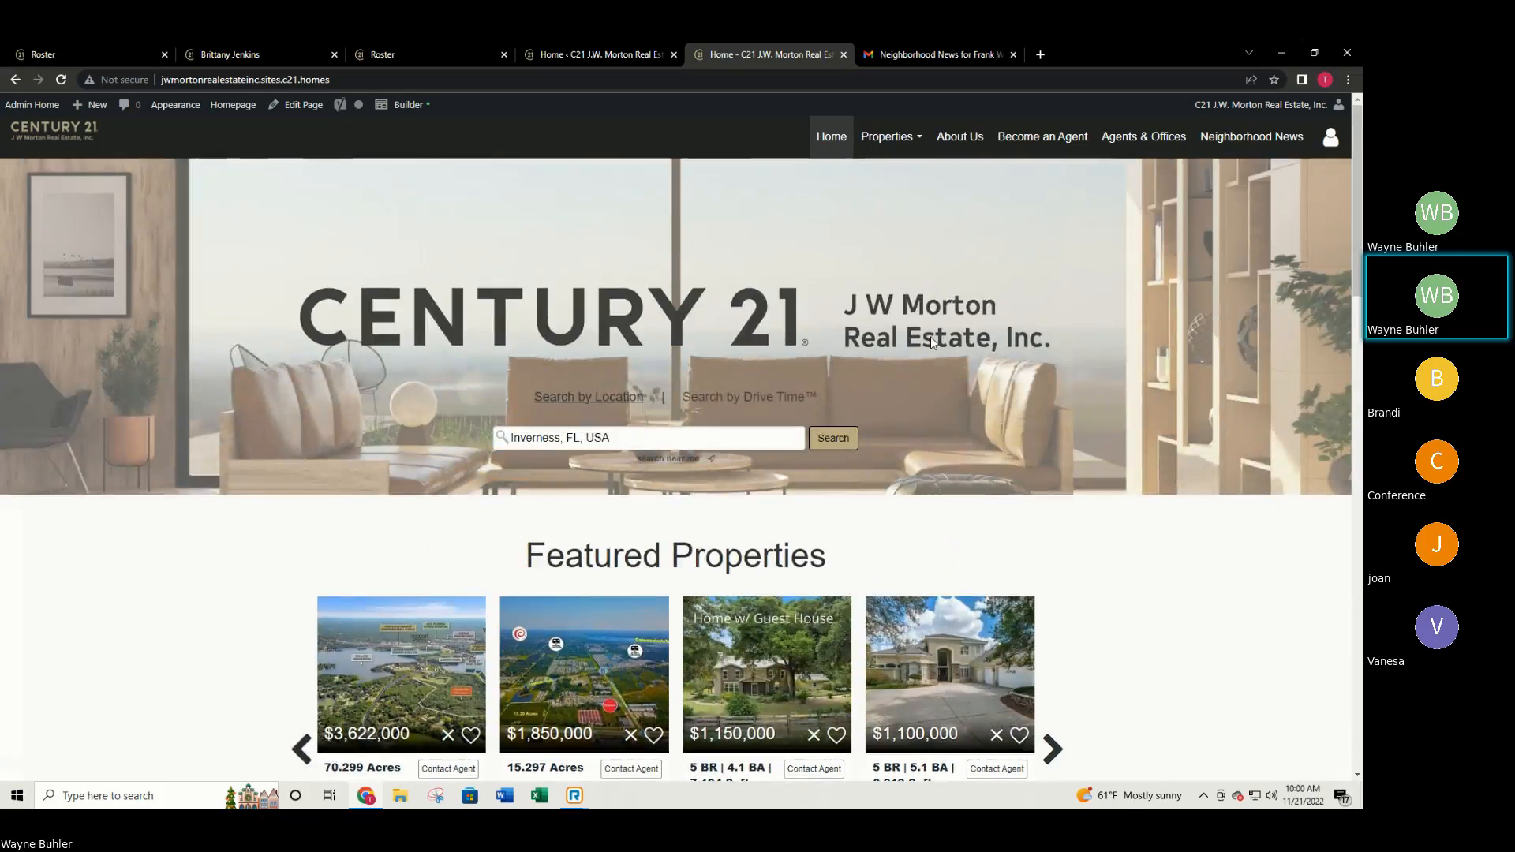
# Check the Admin Tool dashboard, then return to the live site homepage.
pyautogui.click(588, 53)
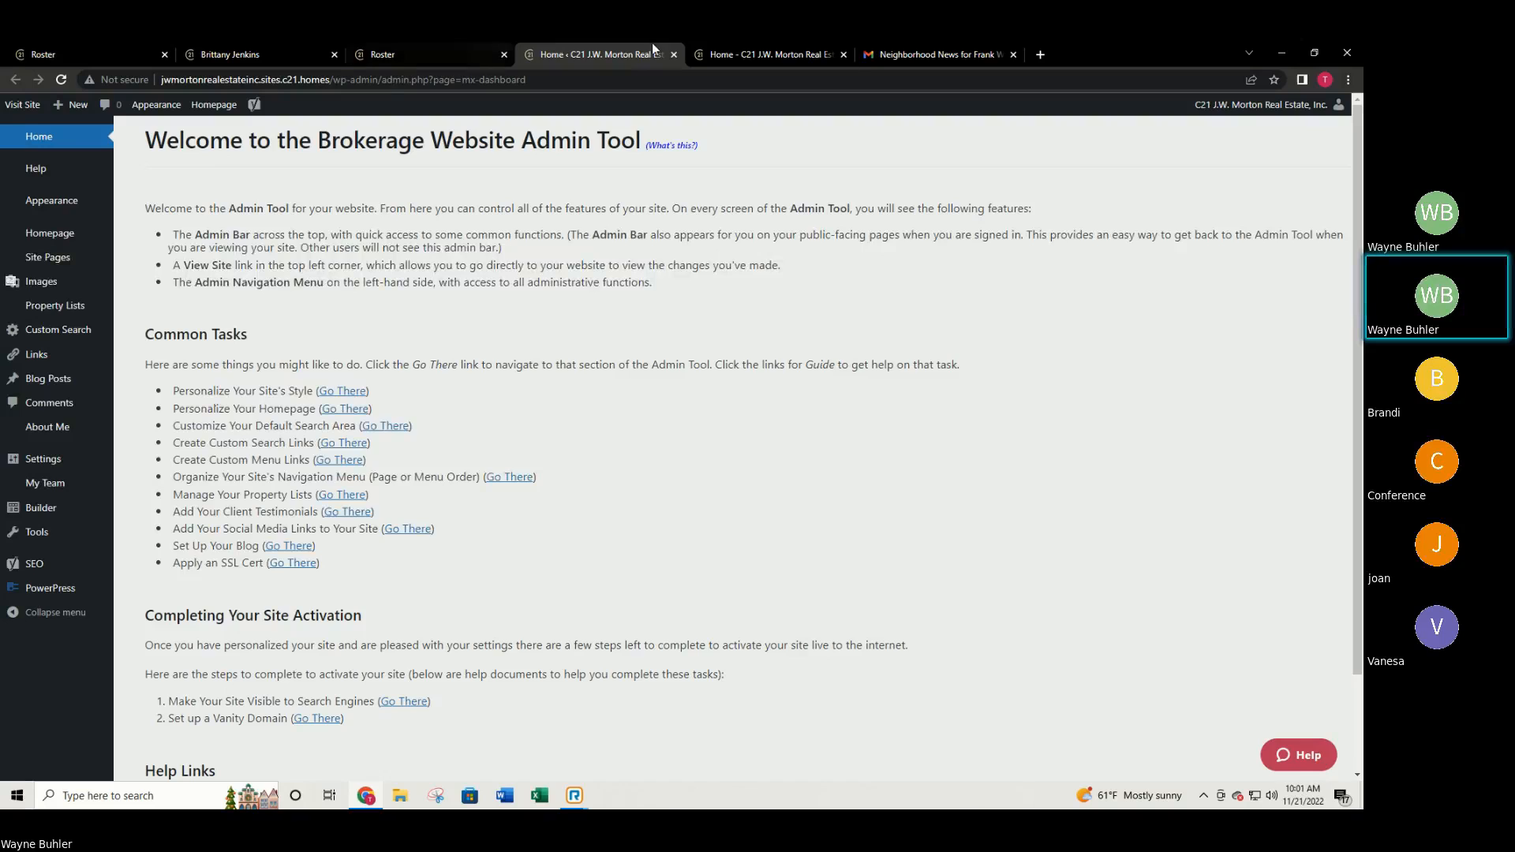
pyautogui.click(762, 54)
pyautogui.moveTo(881, 139)
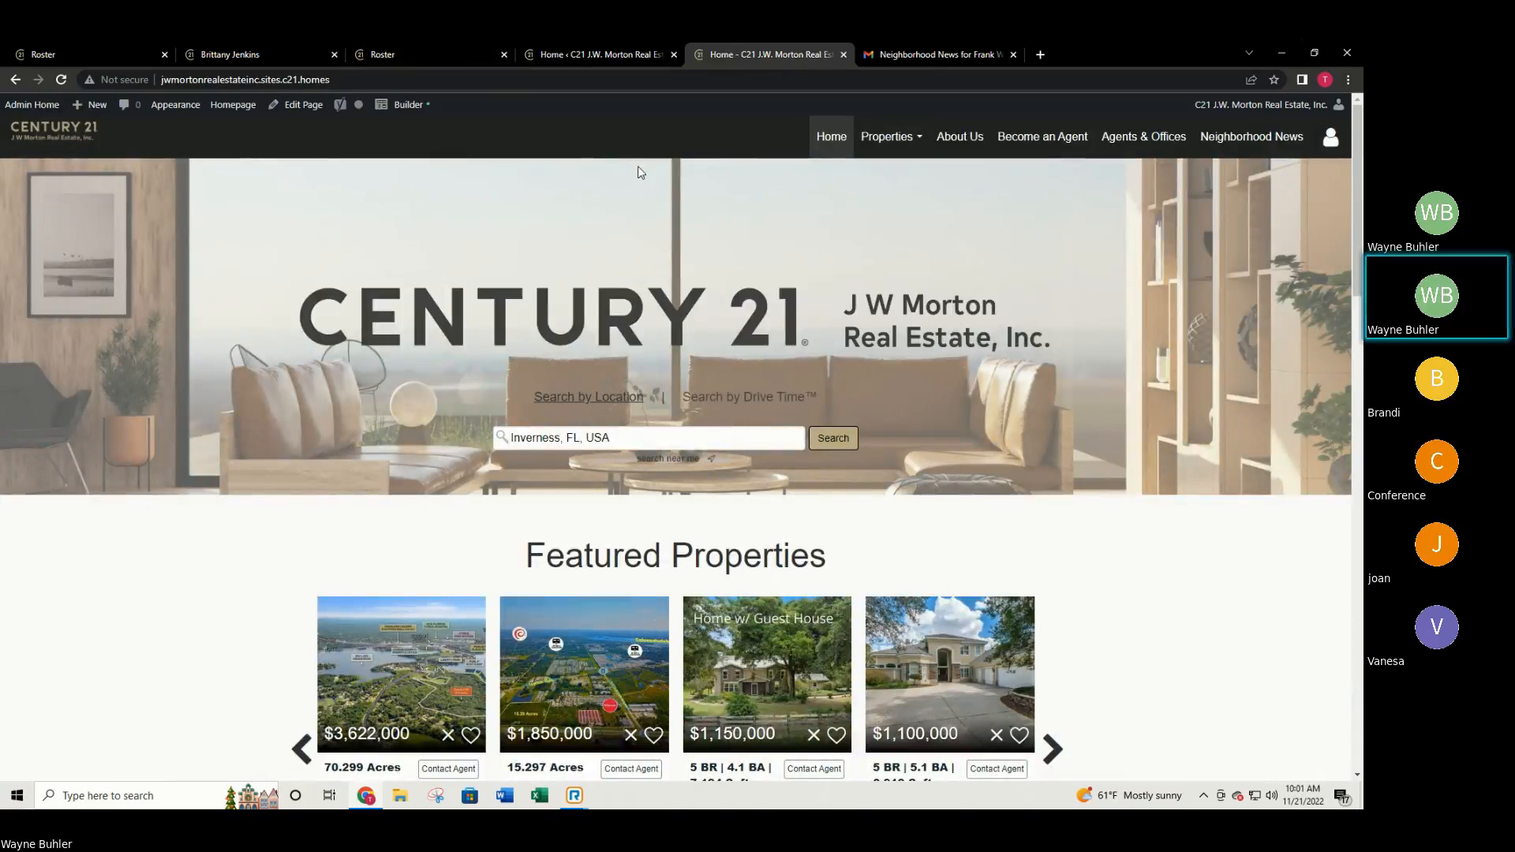
# Run a property search for Black Diamond, FL, bringing up 24 listings.
pyautogui.click(899, 186)
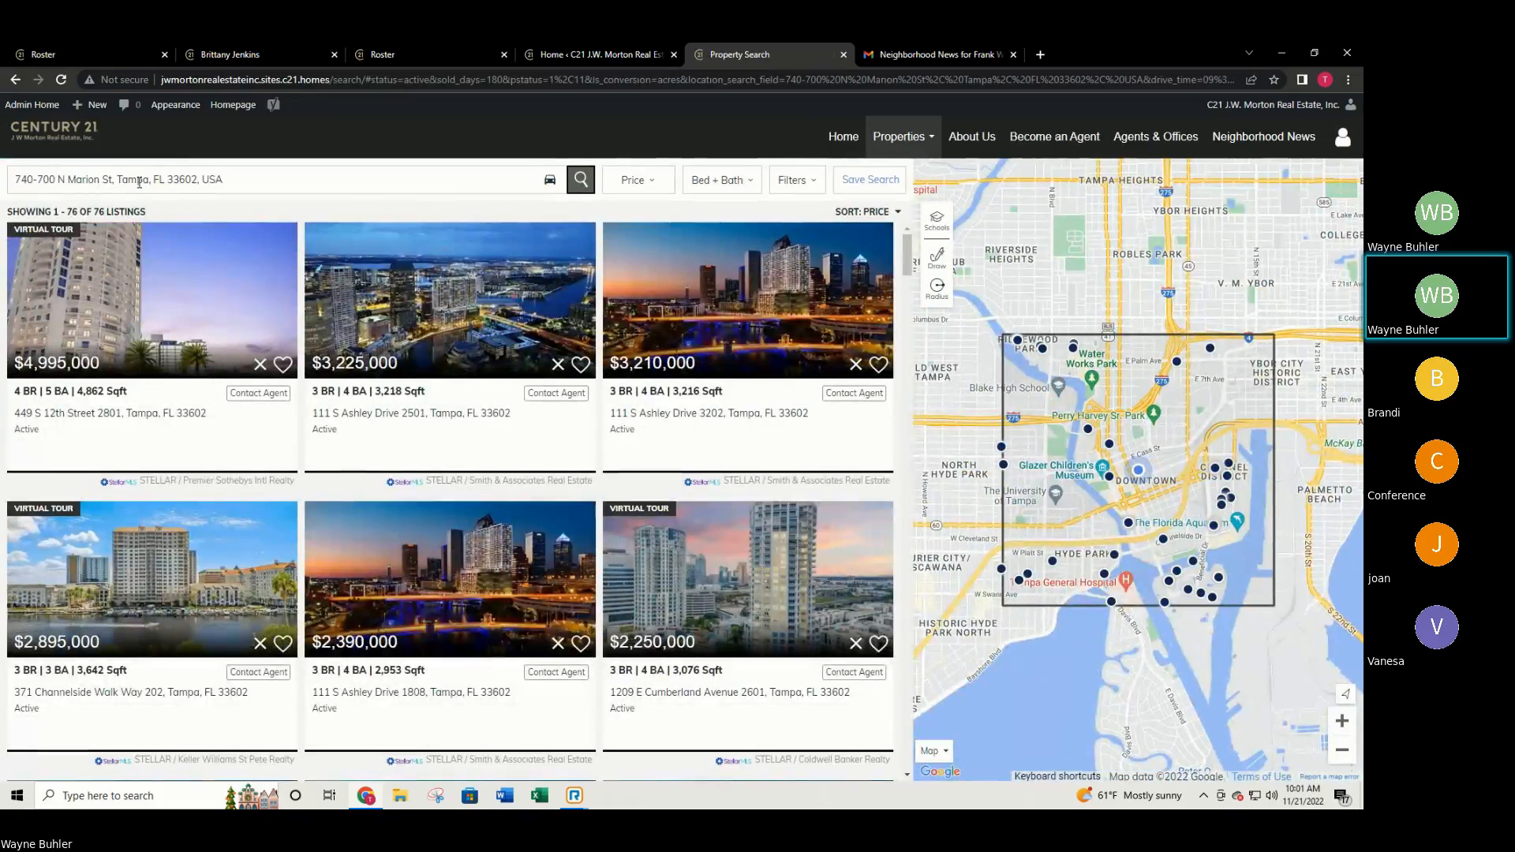
pyautogui.click(256, 181)
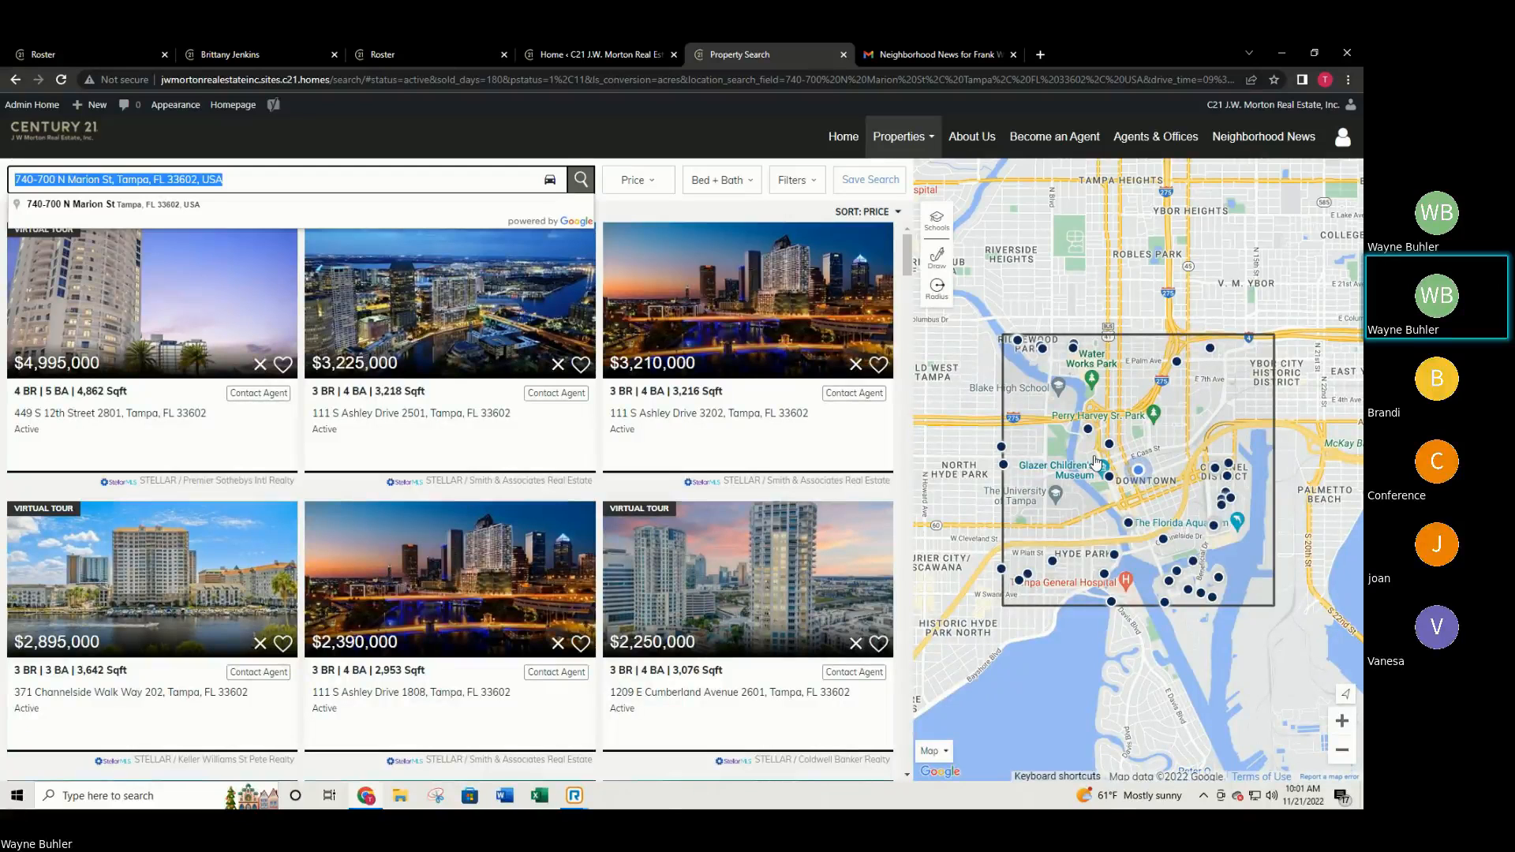
pyautogui.write('Citrus County')
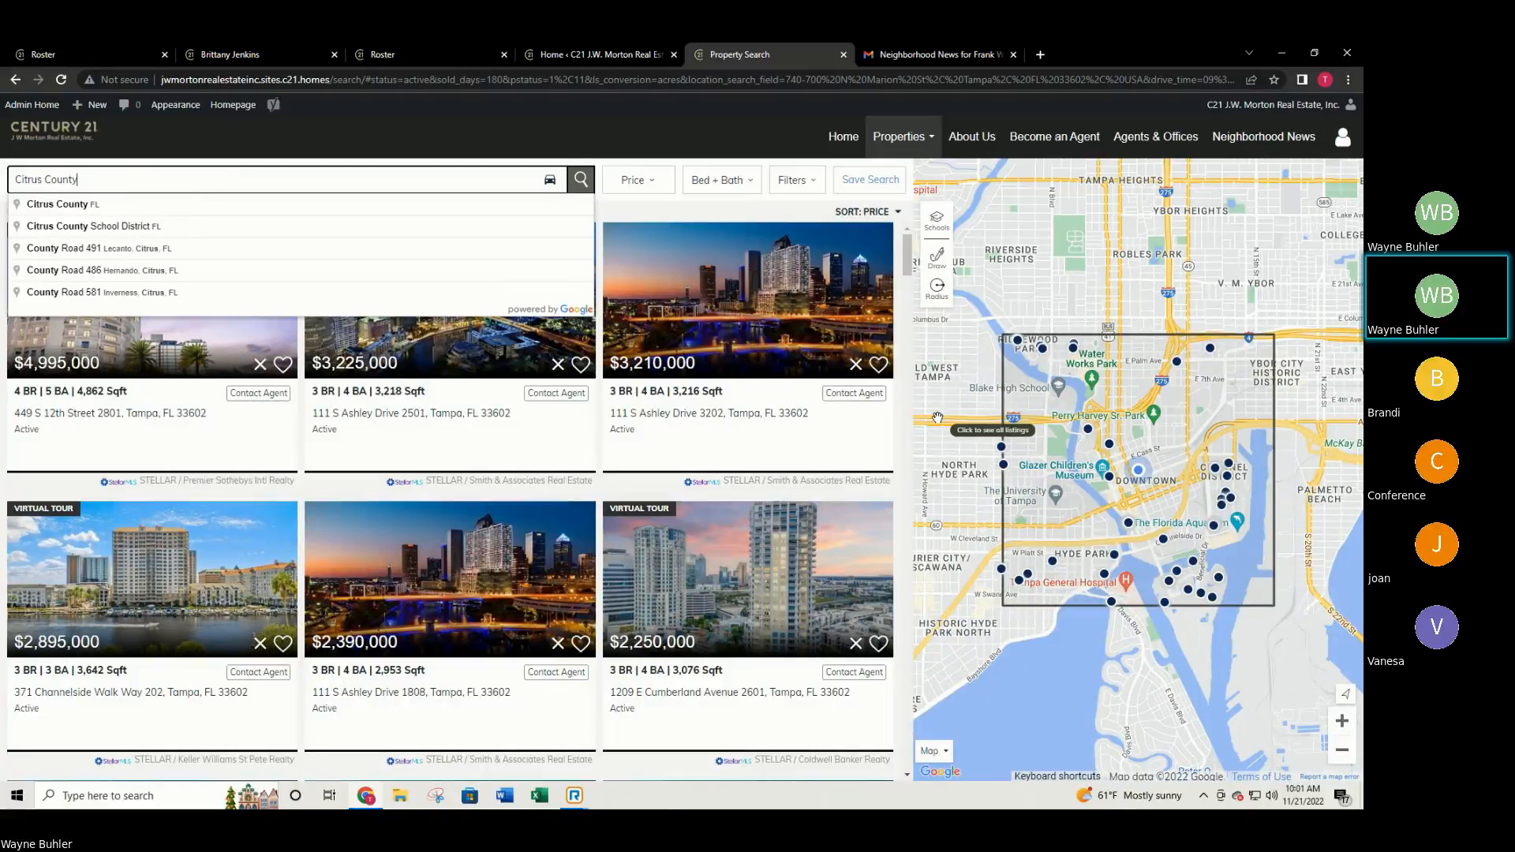
pyautogui.press('BackSpace')
pyautogui.press('BackSpace')
pyautogui.press('BackSpace')
pyautogui.press('BackSpace')
pyautogui.press('BackSpace')
pyautogui.press('BackSpace')
pyautogui.press('BackSpace')
pyautogui.press('BackSpace')
pyautogui.press('BackSpace')
pyautogui.press('BackSpace')
pyautogui.press('BackSpace')
pyautogui.press('BackSpace')
pyautogui.press('BackSpace')
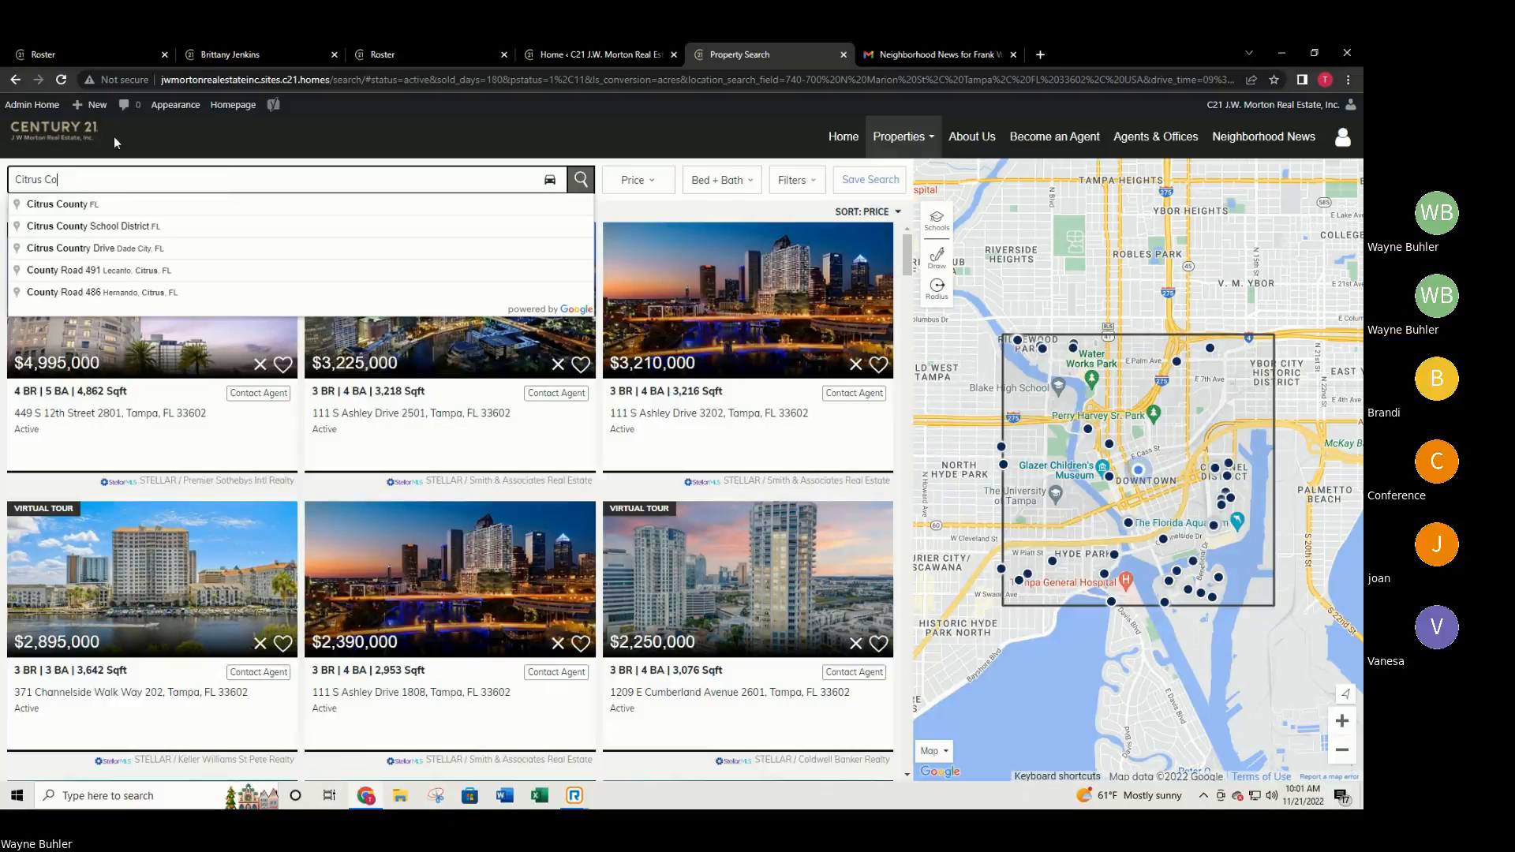
pyautogui.write('b')
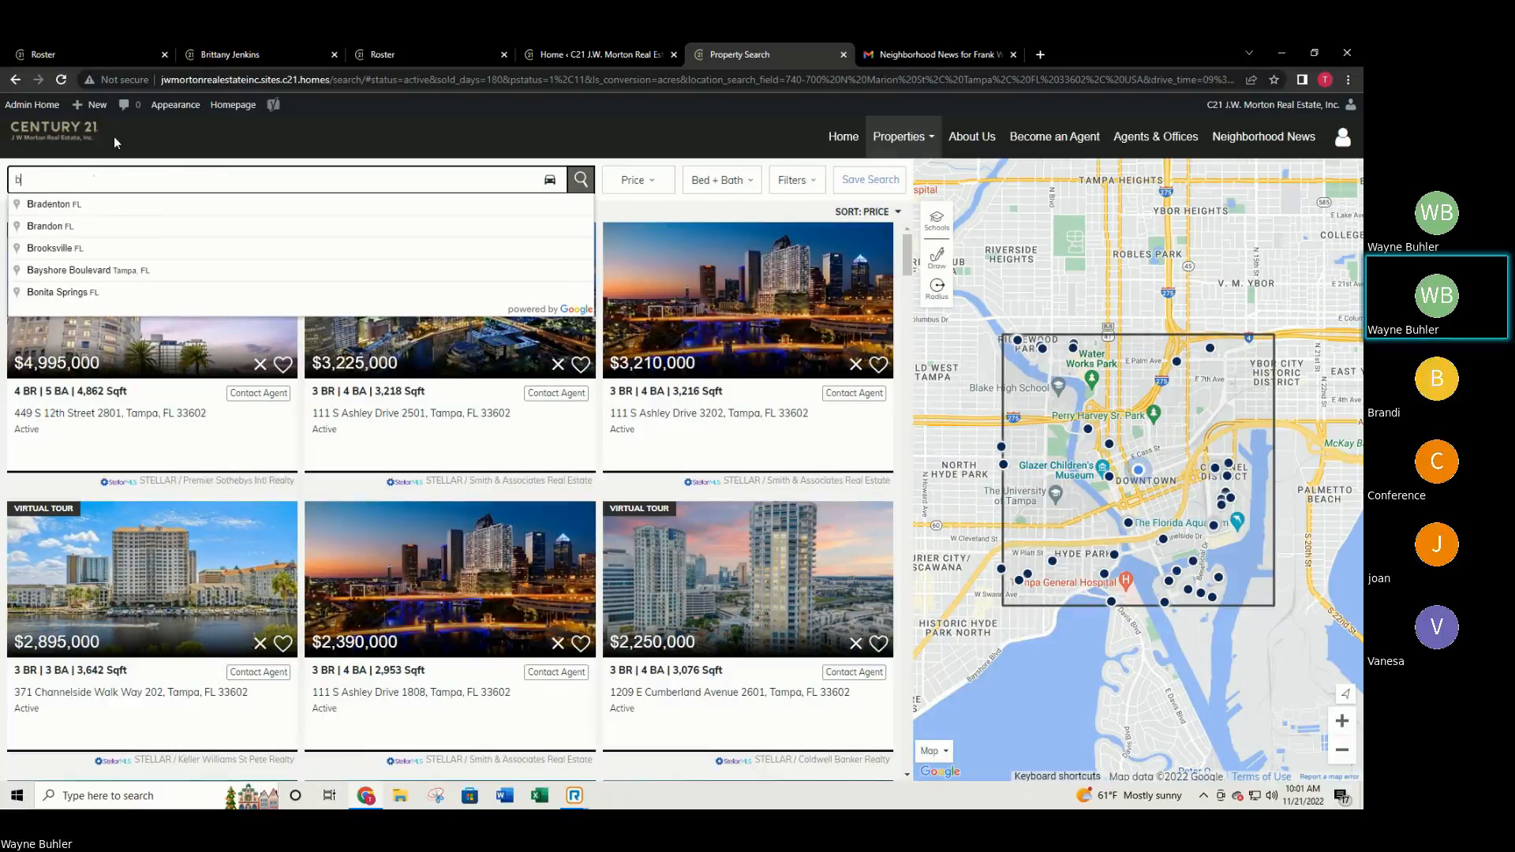
pyautogui.write('lack diamon')
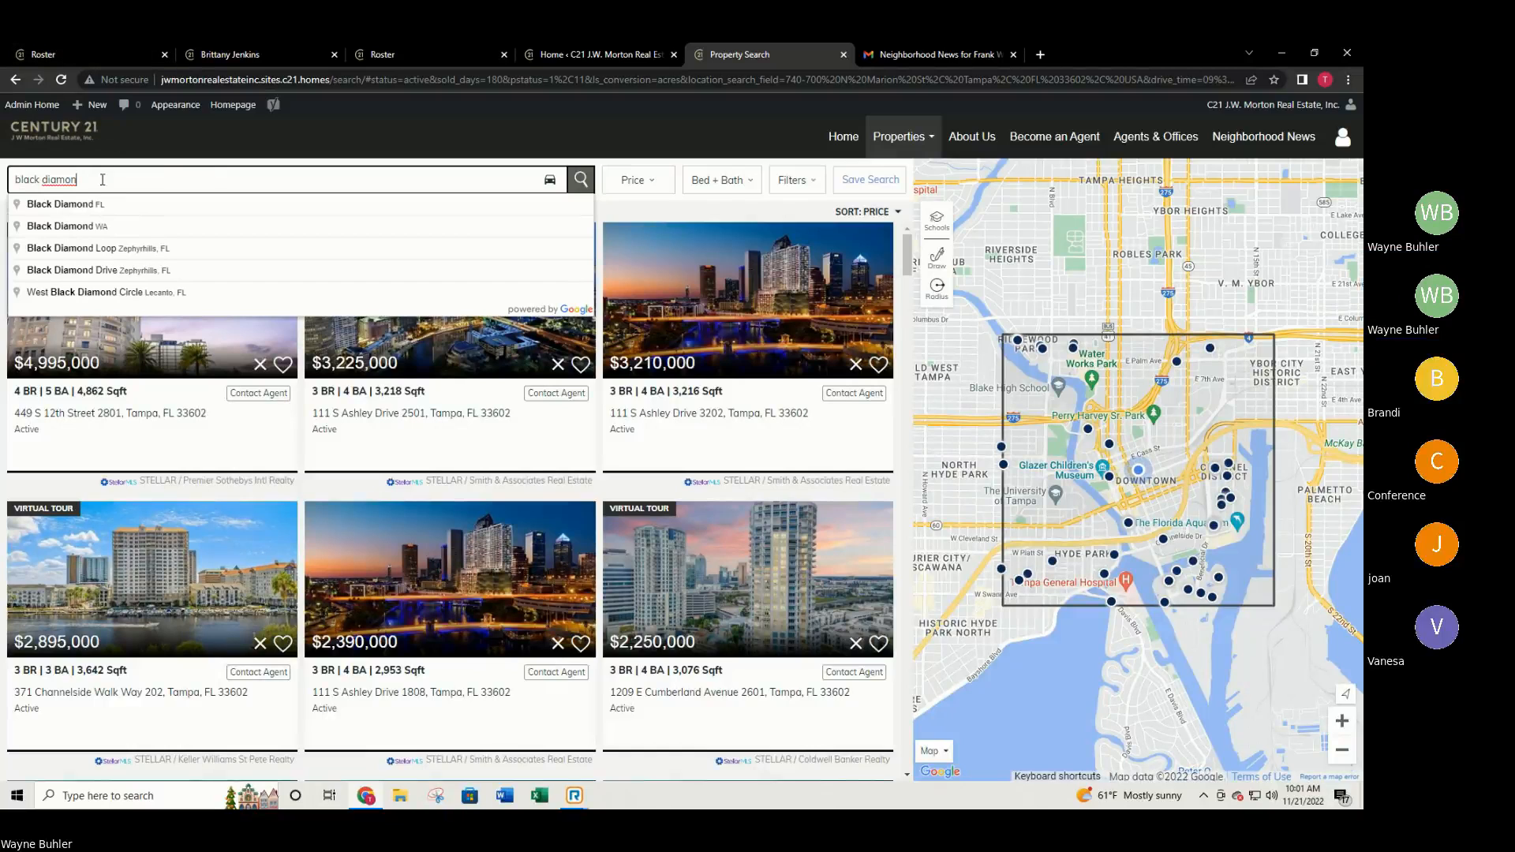
pyautogui.click(72, 206)
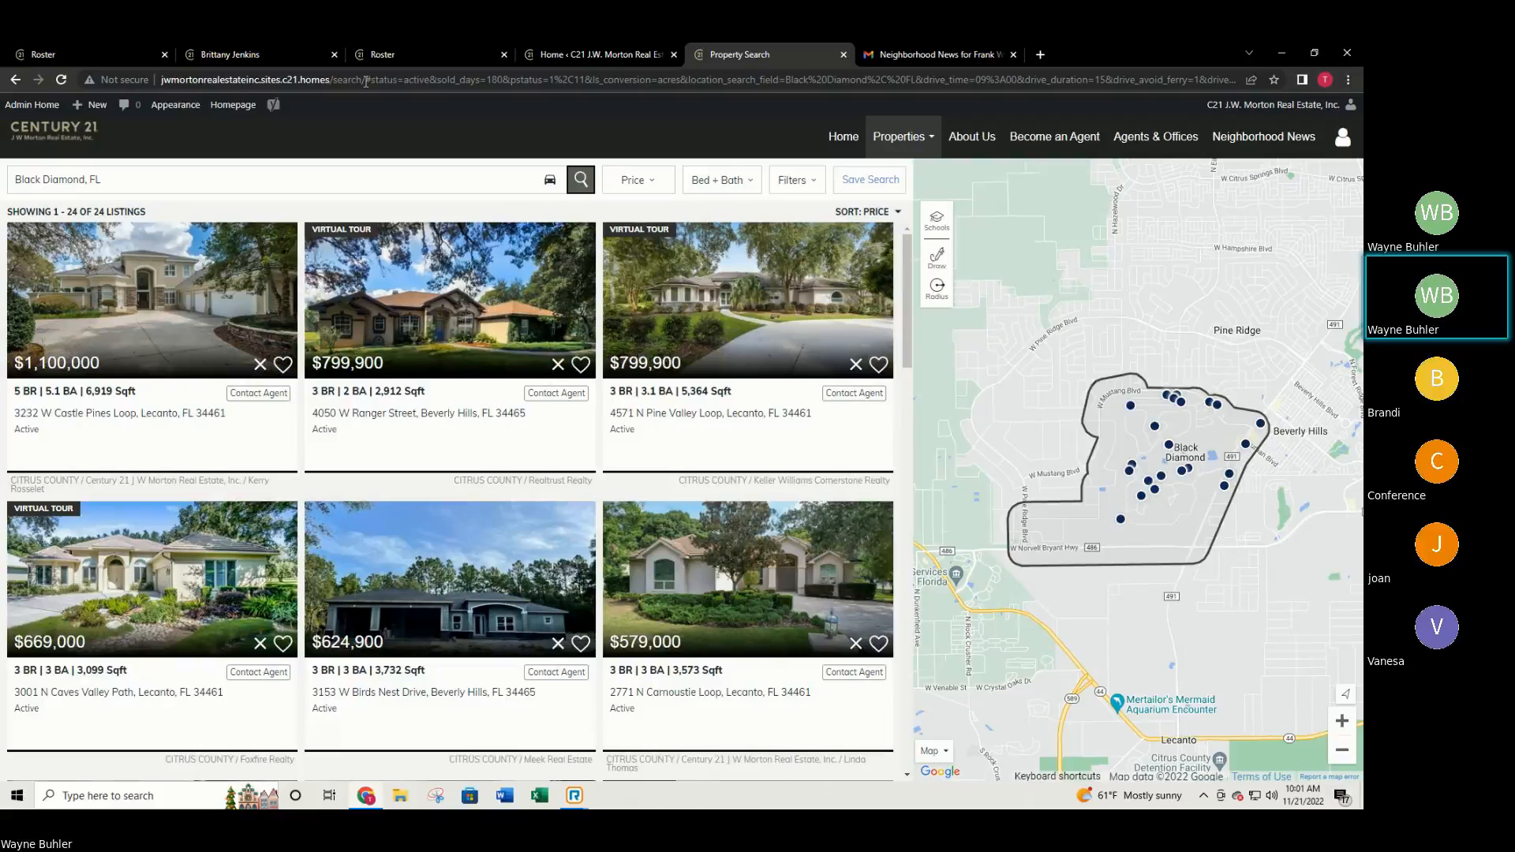
# Select the search page's full web address and bring up its context menu.
pyautogui.click(367, 81)
pyautogui.moveTo(367, 80); pyautogui.dragTo(1360, 71)
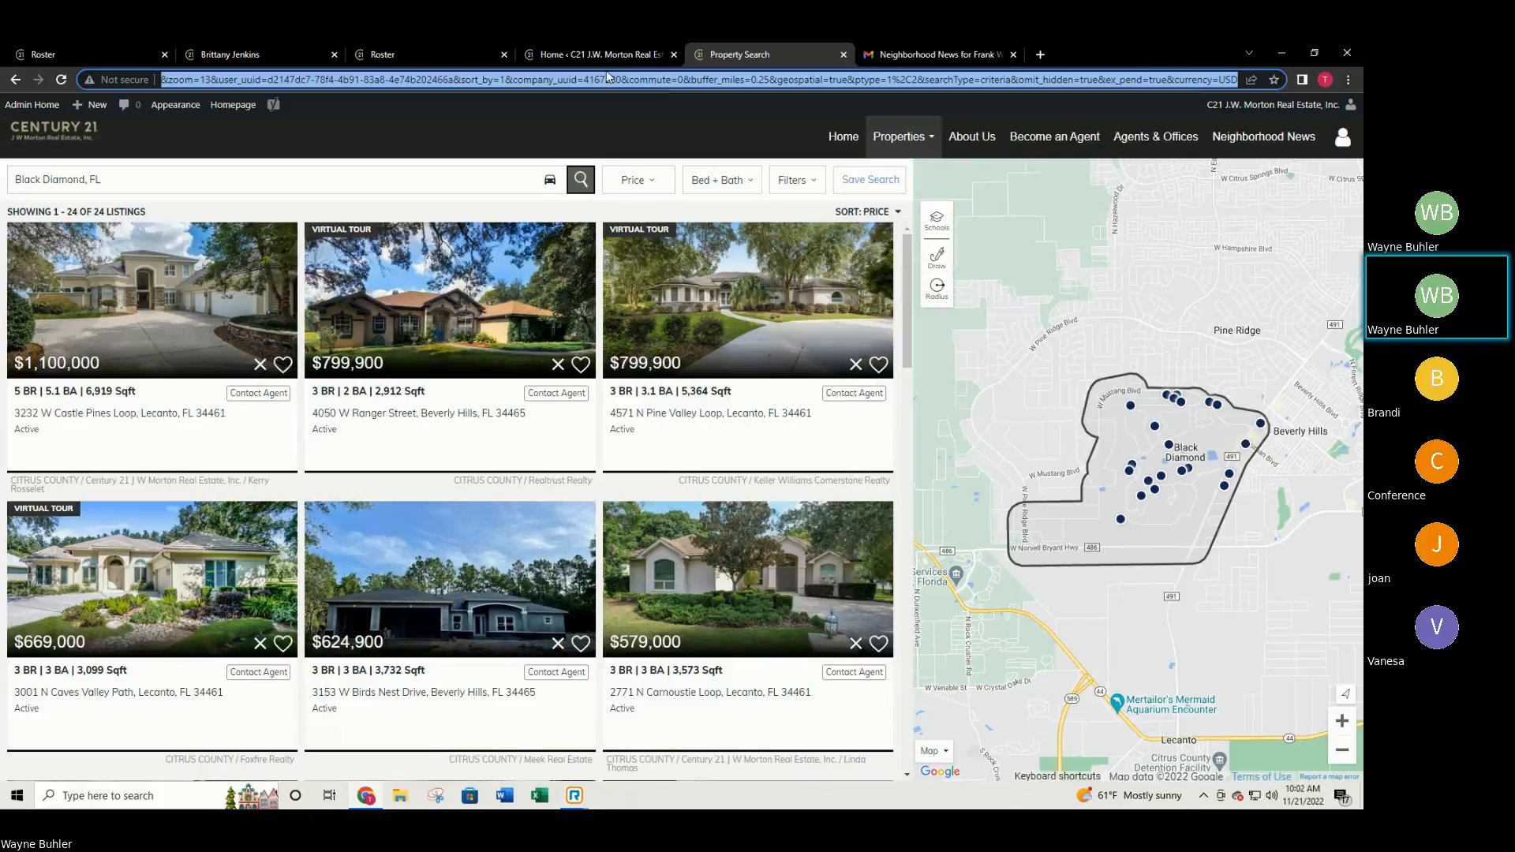
pyautogui.rightClick(726, 81)
# Paste the copied Black Diamond search URL into the Admin Tool's default search path.
pyautogui.click(746, 179)
pyautogui.click(592, 49)
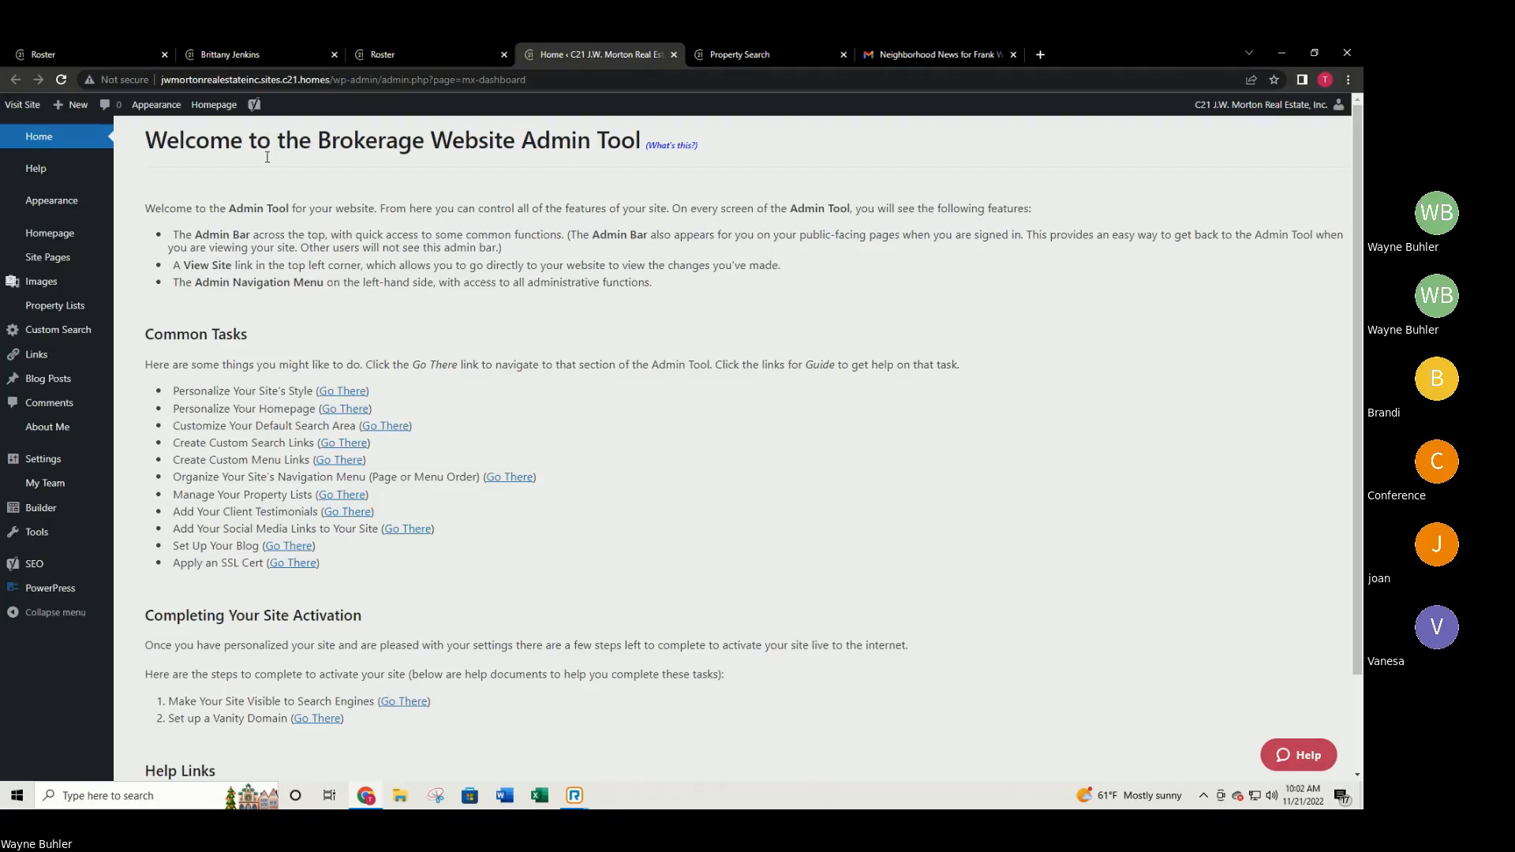
pyautogui.click(381, 426)
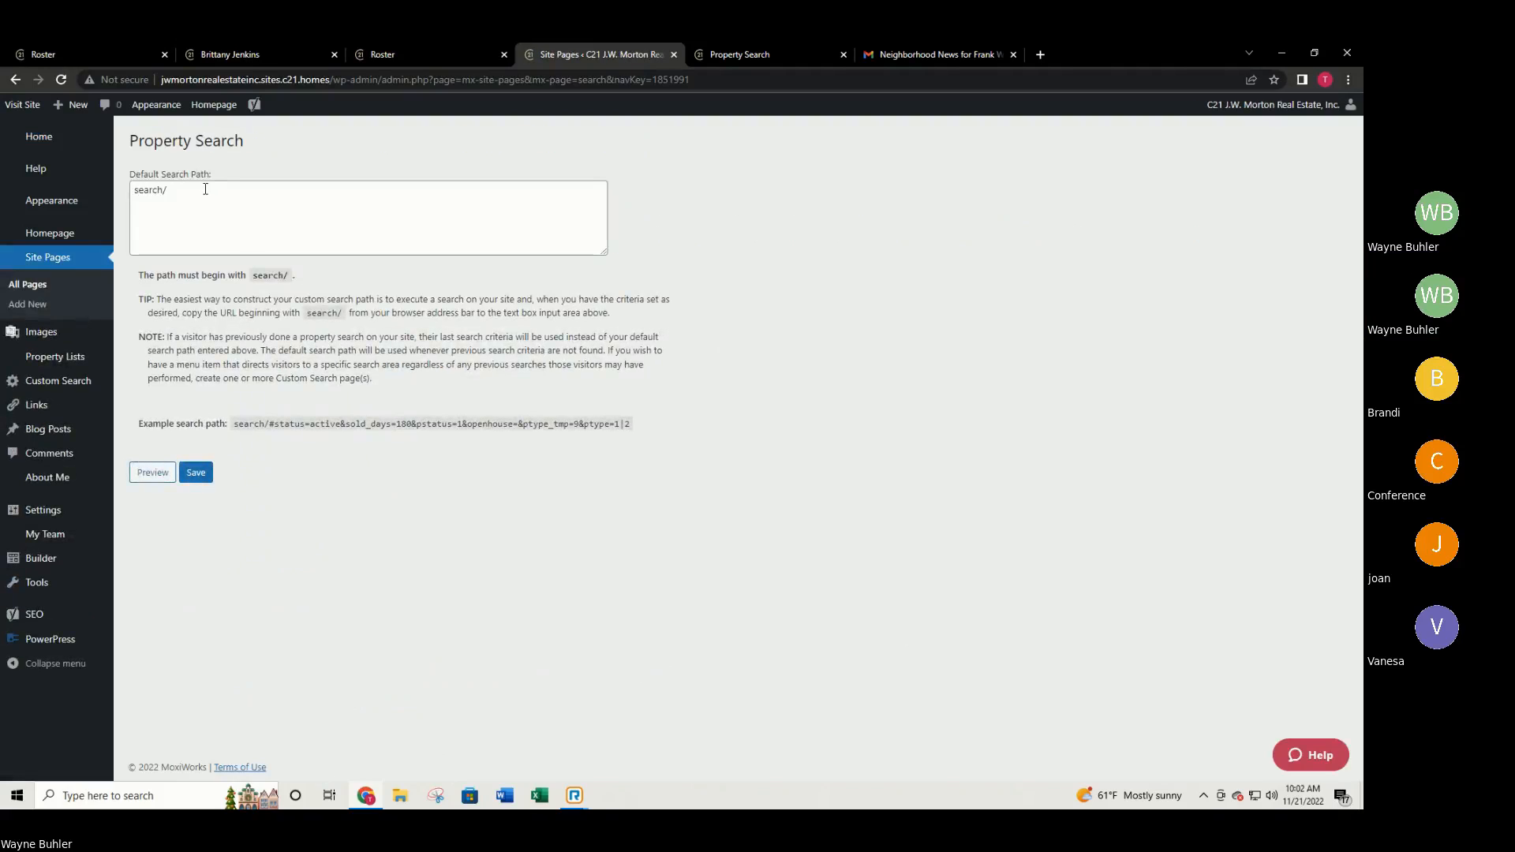
pyautogui.click(204, 193)
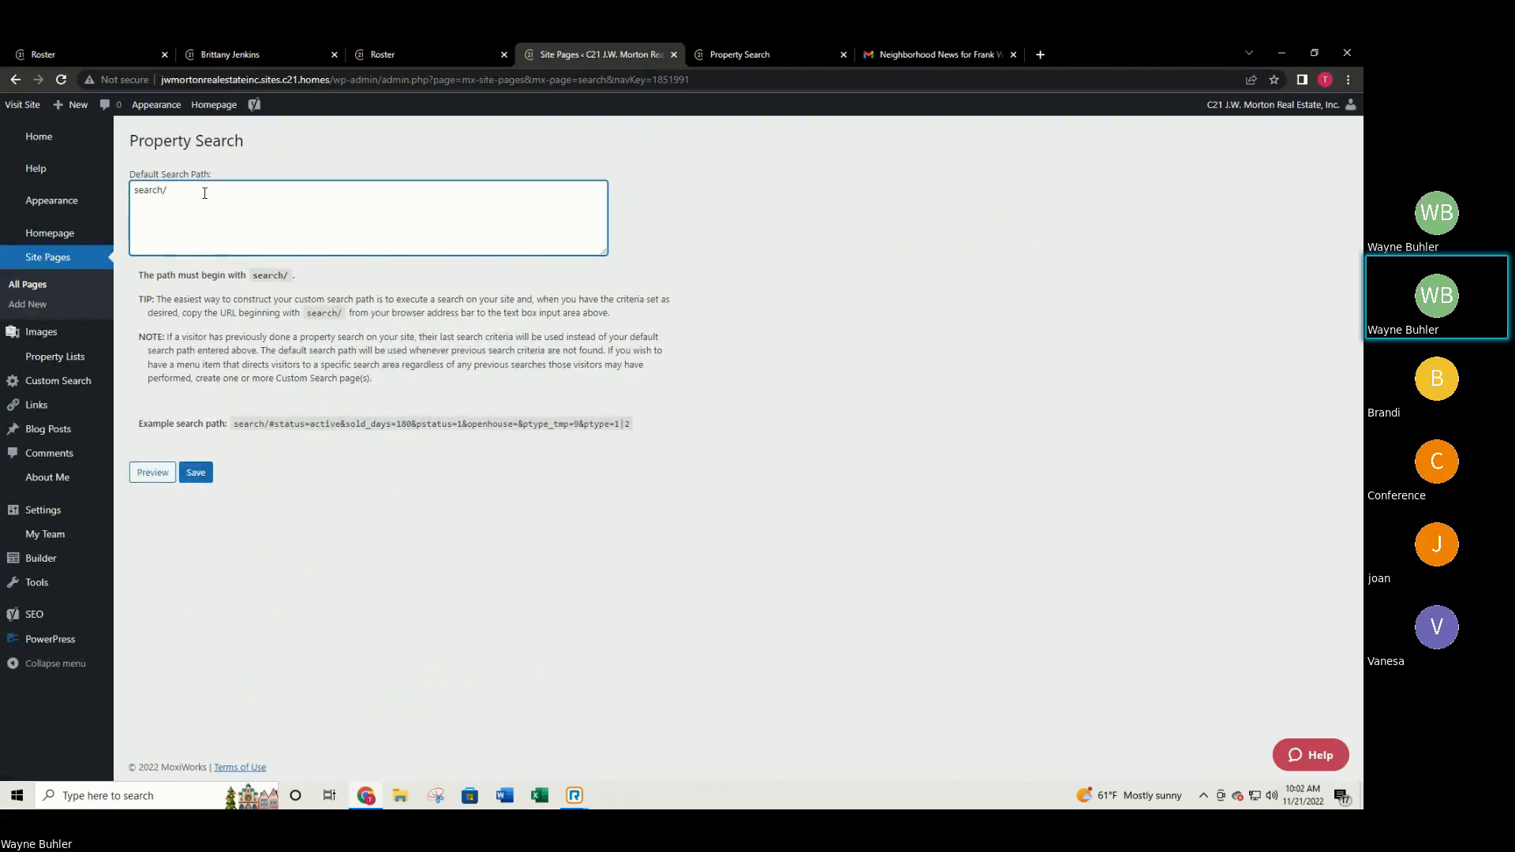
pyautogui.hotkey('ctrl', 'v')
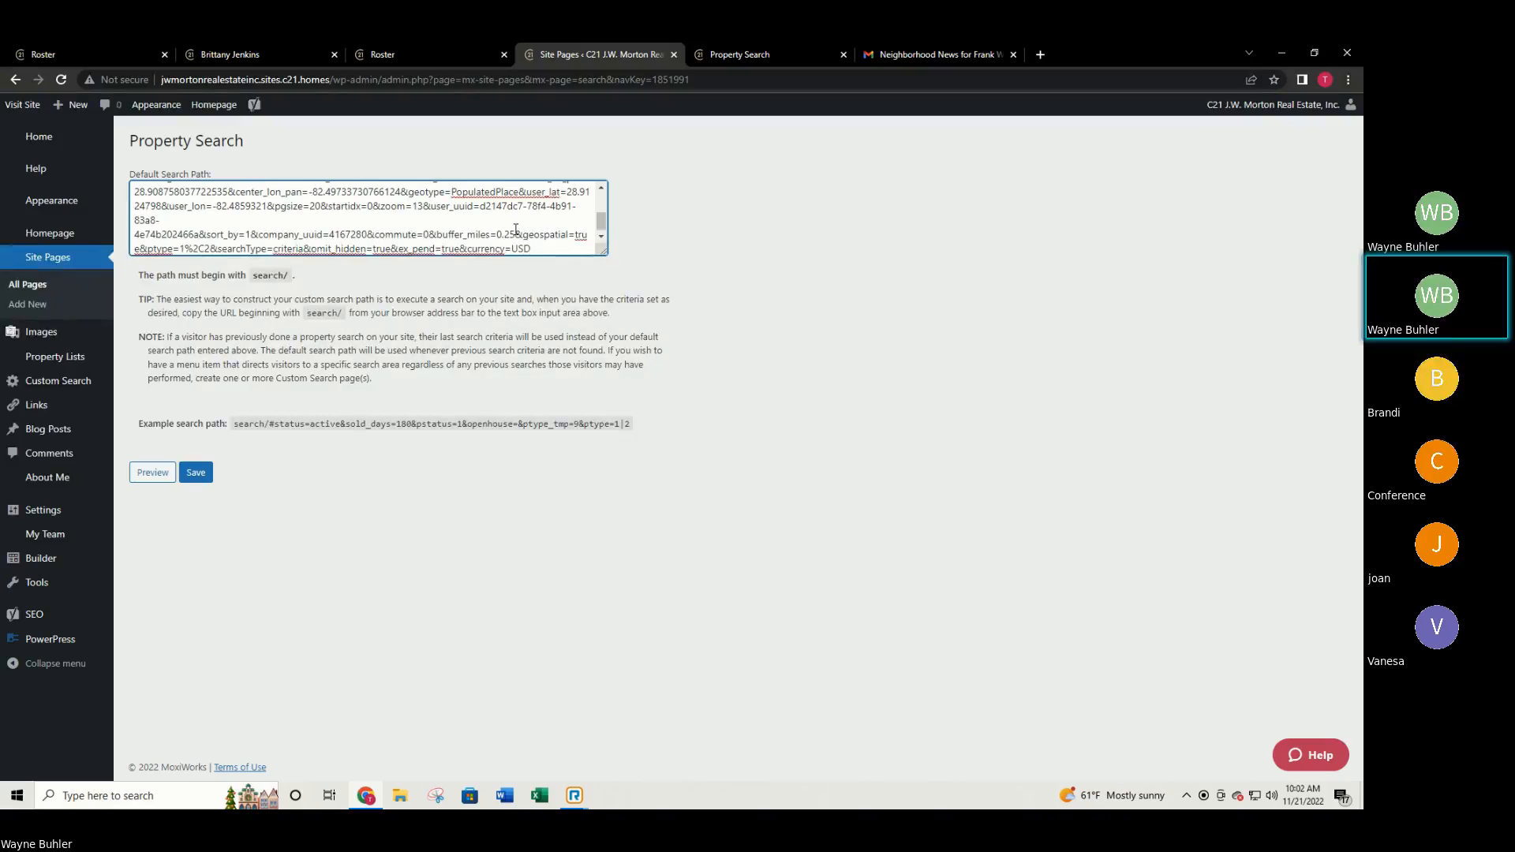
# Return to the admin dashboard, leaving the page without saving.
pyautogui.scroll(5, 516, 230)
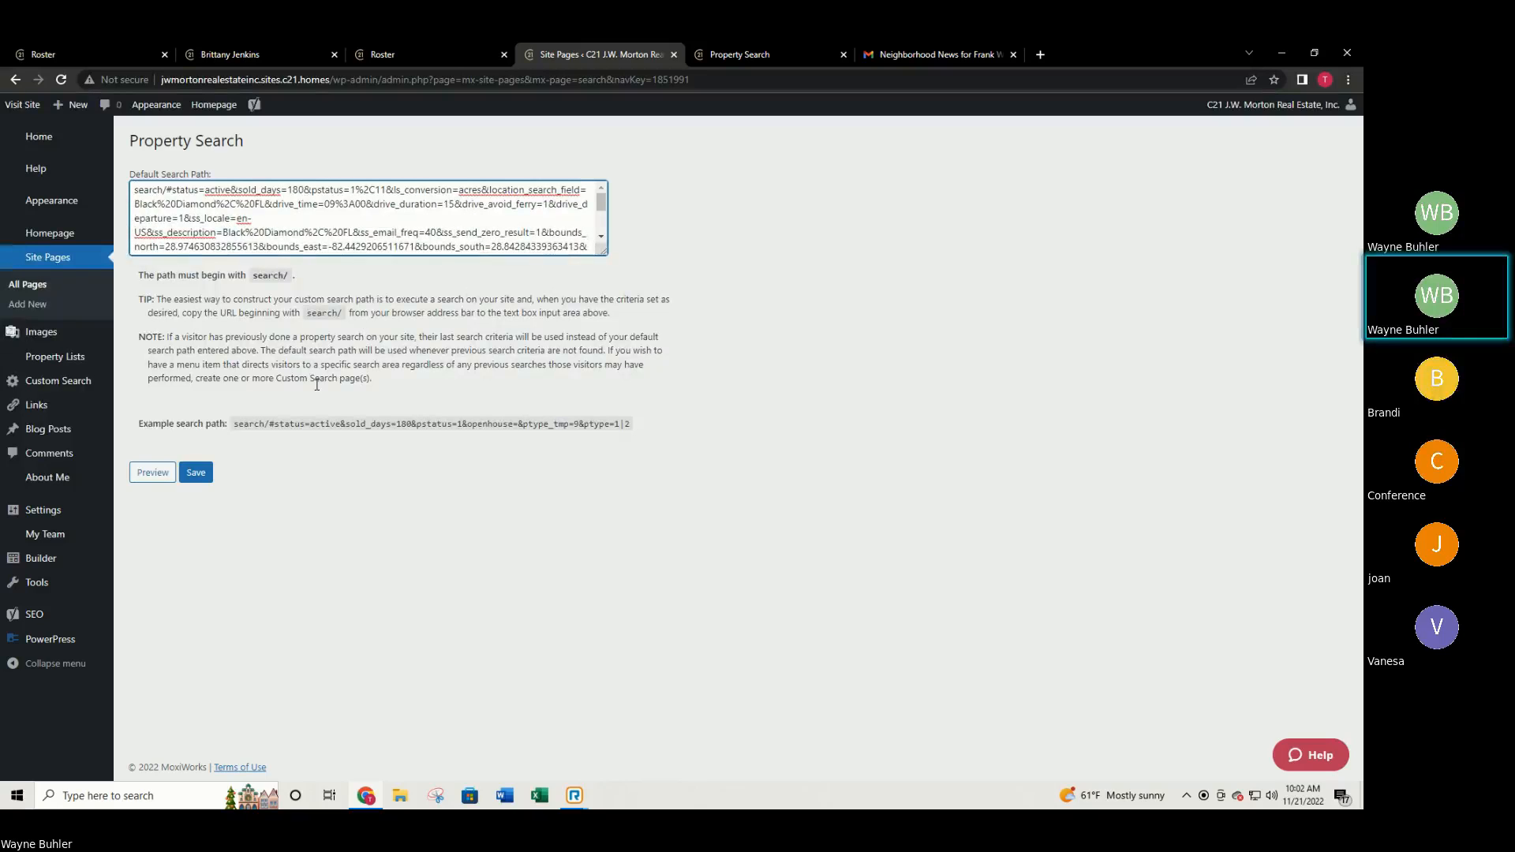
pyautogui.click(35, 134)
pyautogui.click(750, 159)
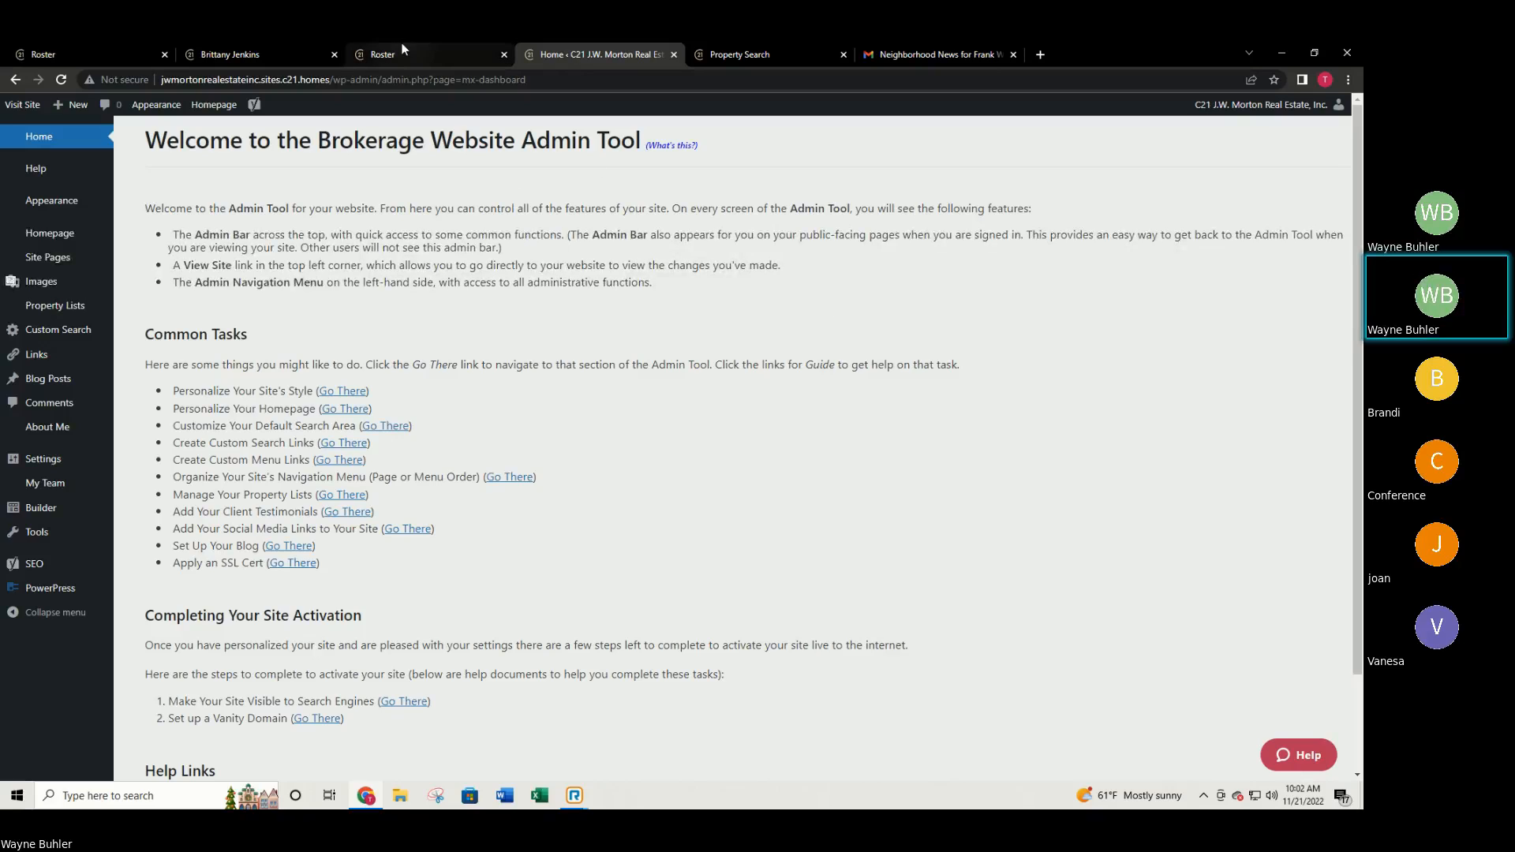
# Scroll the agent's website through Featured Properties to Meet your Realtor and back up.
pyautogui.click(379, 54)
pyautogui.click(263, 52)
pyautogui.scroll(-10, 796, 440)
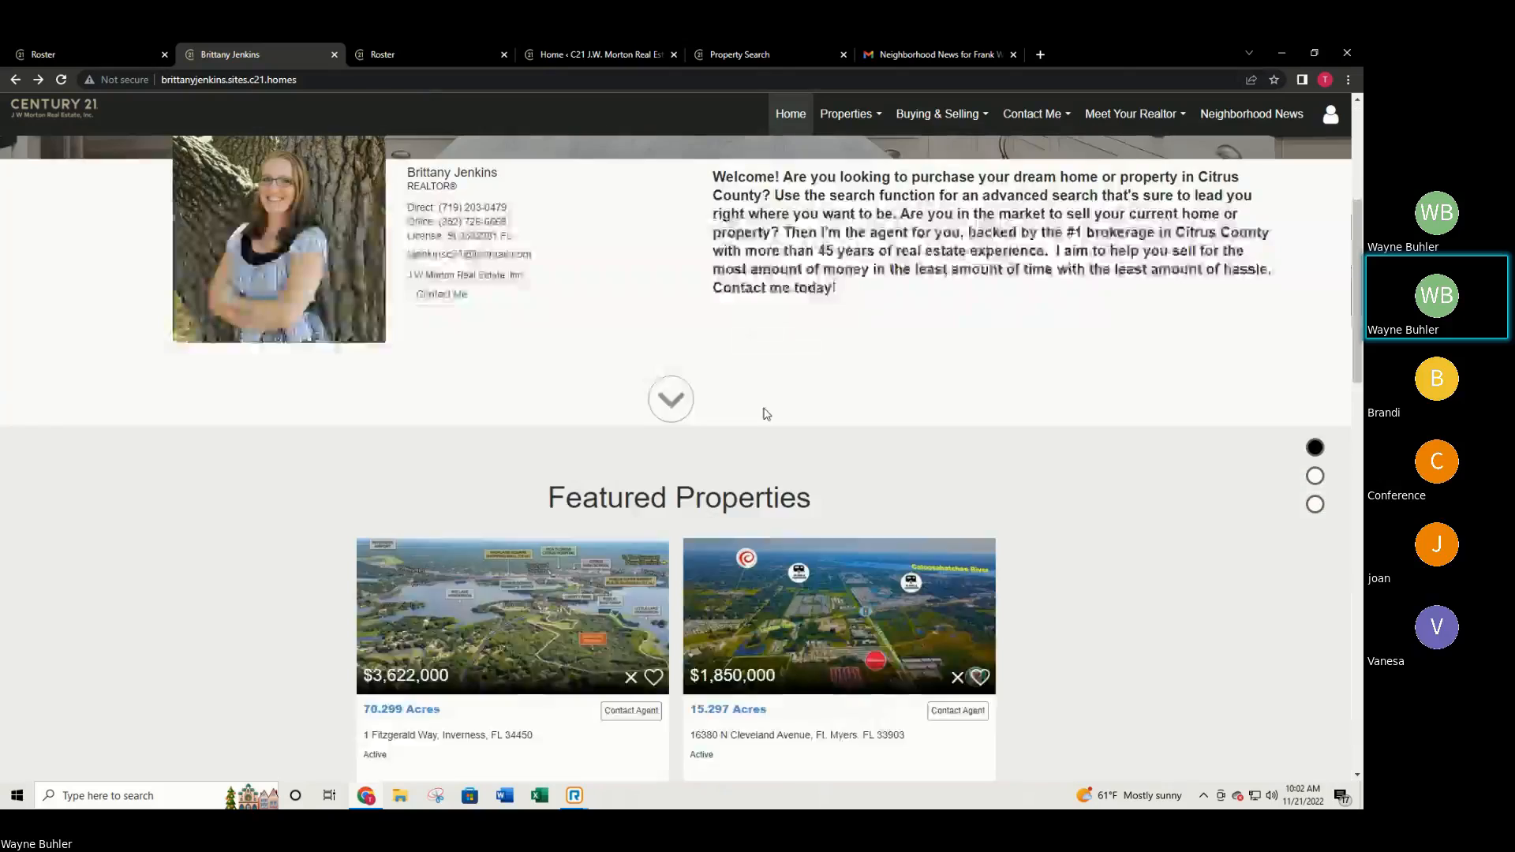
pyautogui.scroll(-4, 795, 441)
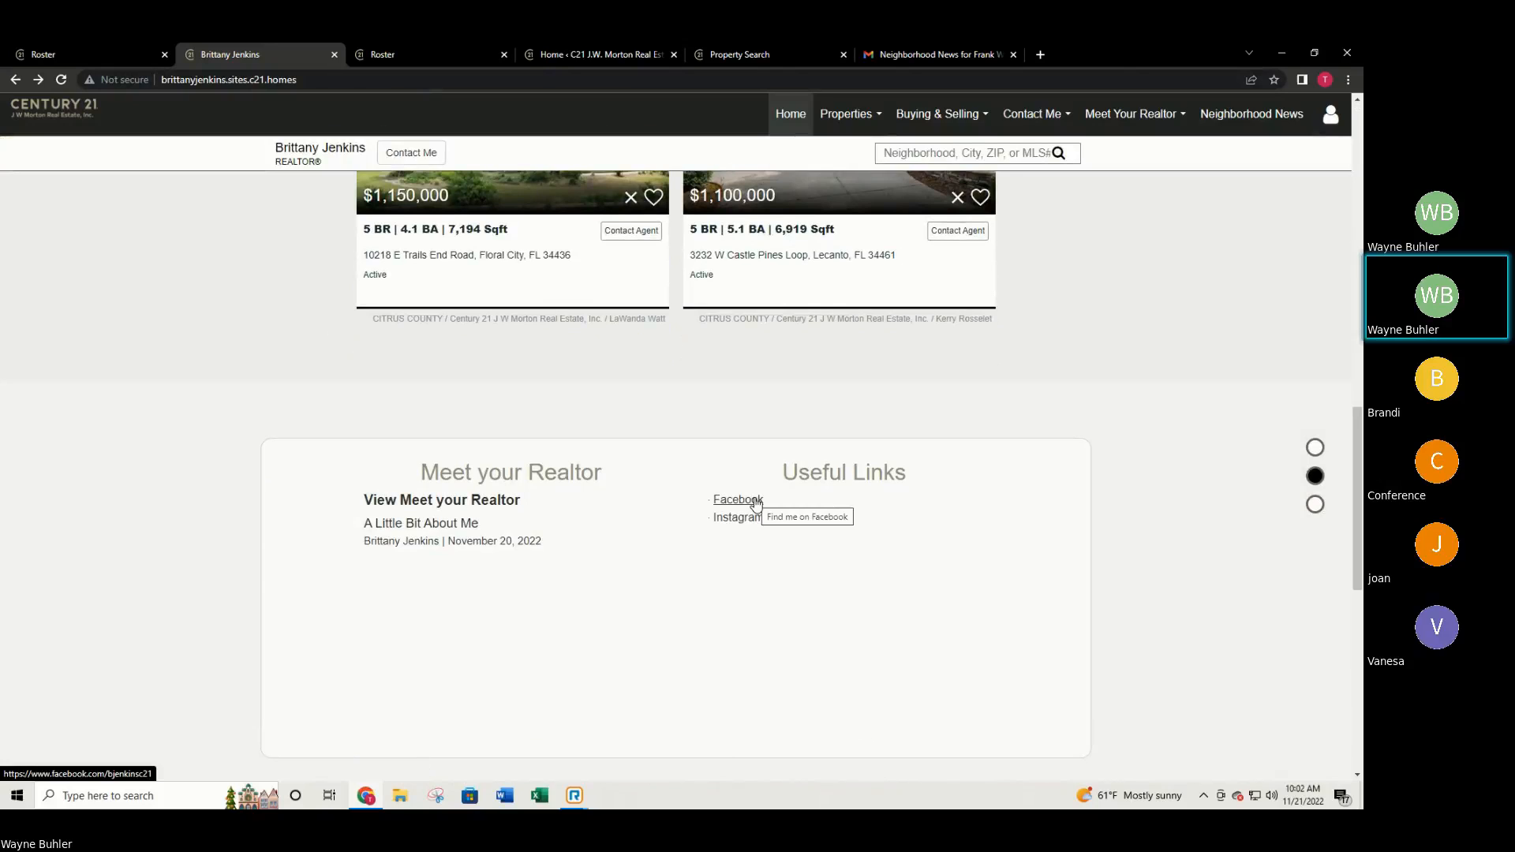
pyautogui.scroll(-2, 817, 530)
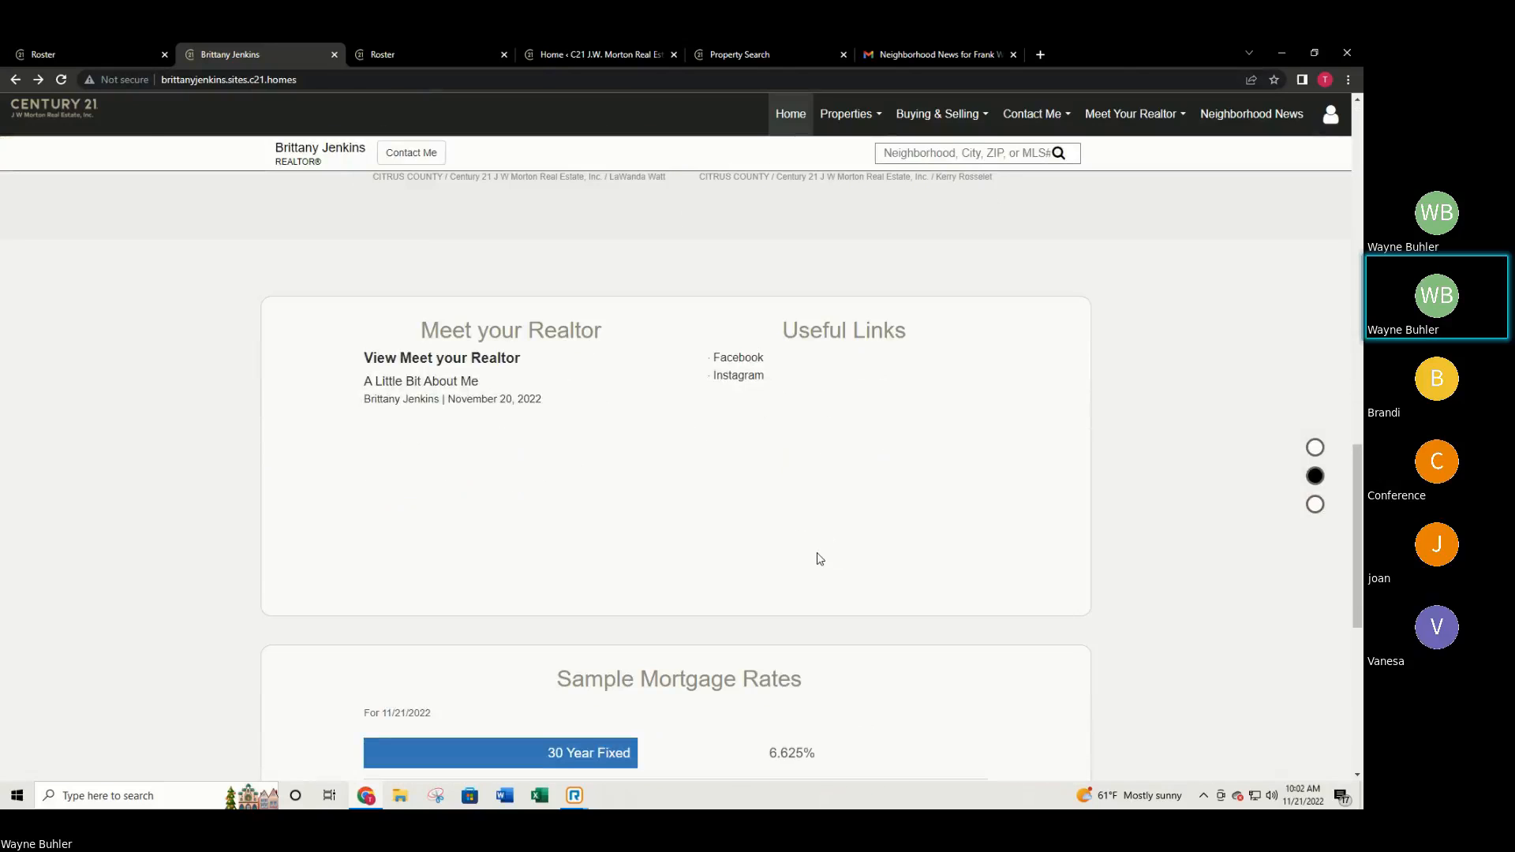
pyautogui.scroll(10, 842, 575)
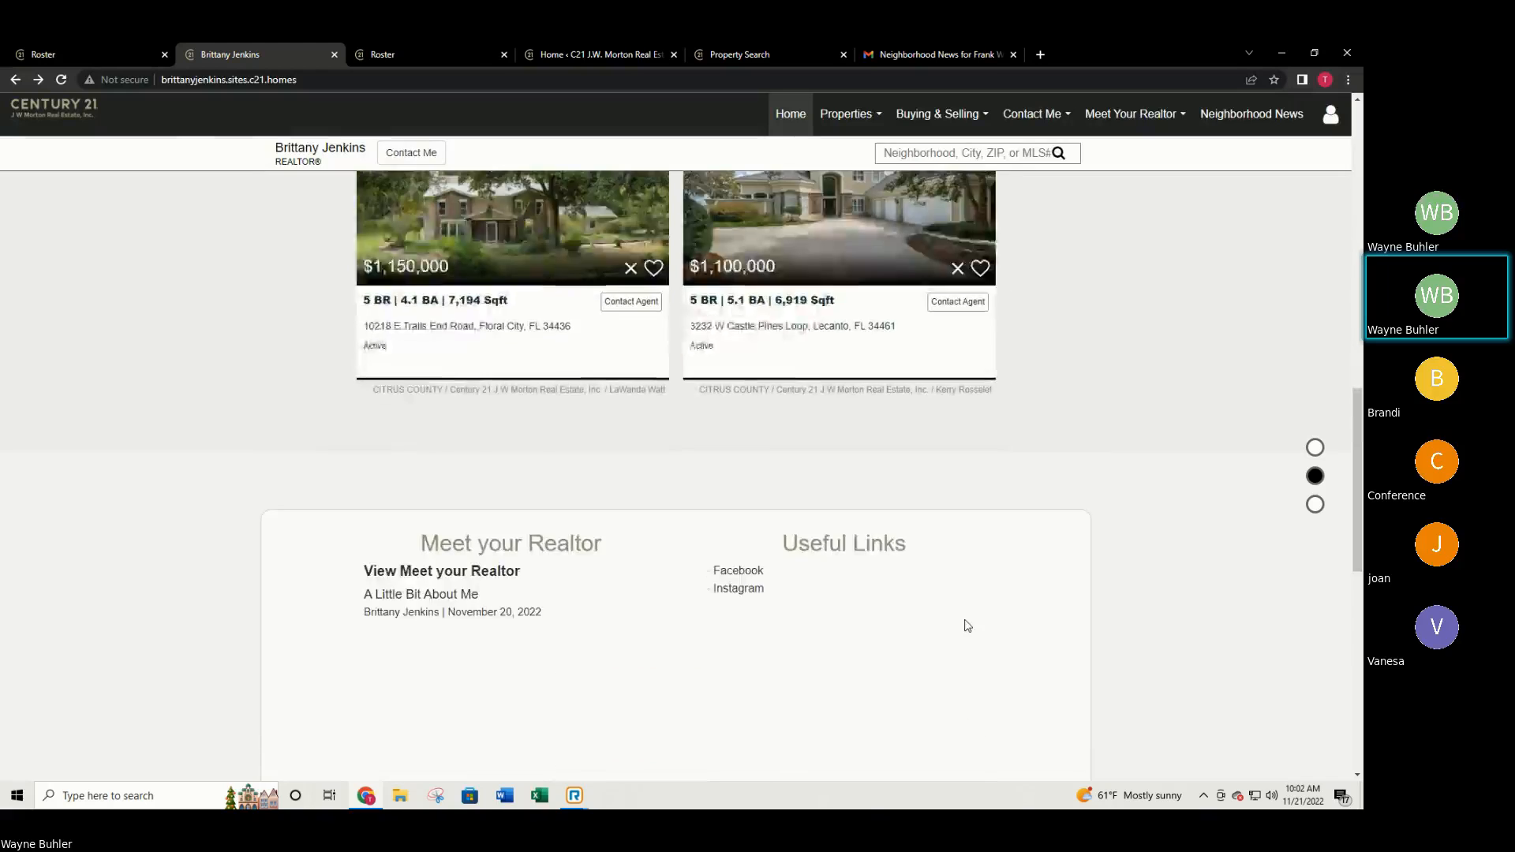
pyautogui.scroll(5, 891, 537)
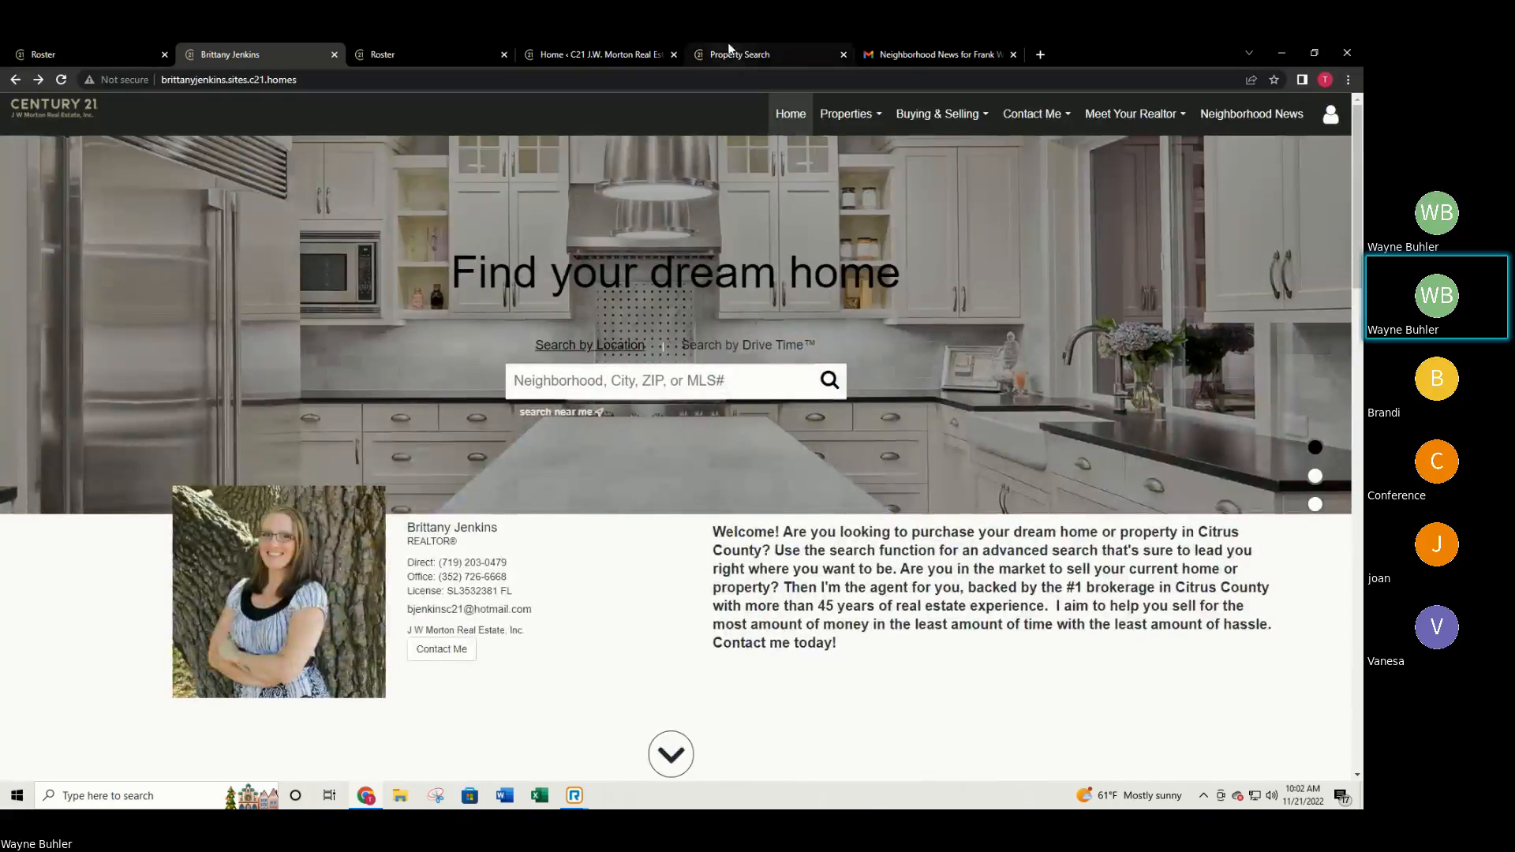
pyautogui.click(715, 53)
pyautogui.click(644, 50)
# Cycle through the open tabs and return to the brokerage's MoxiWorks profile.
pyautogui.click(458, 47)
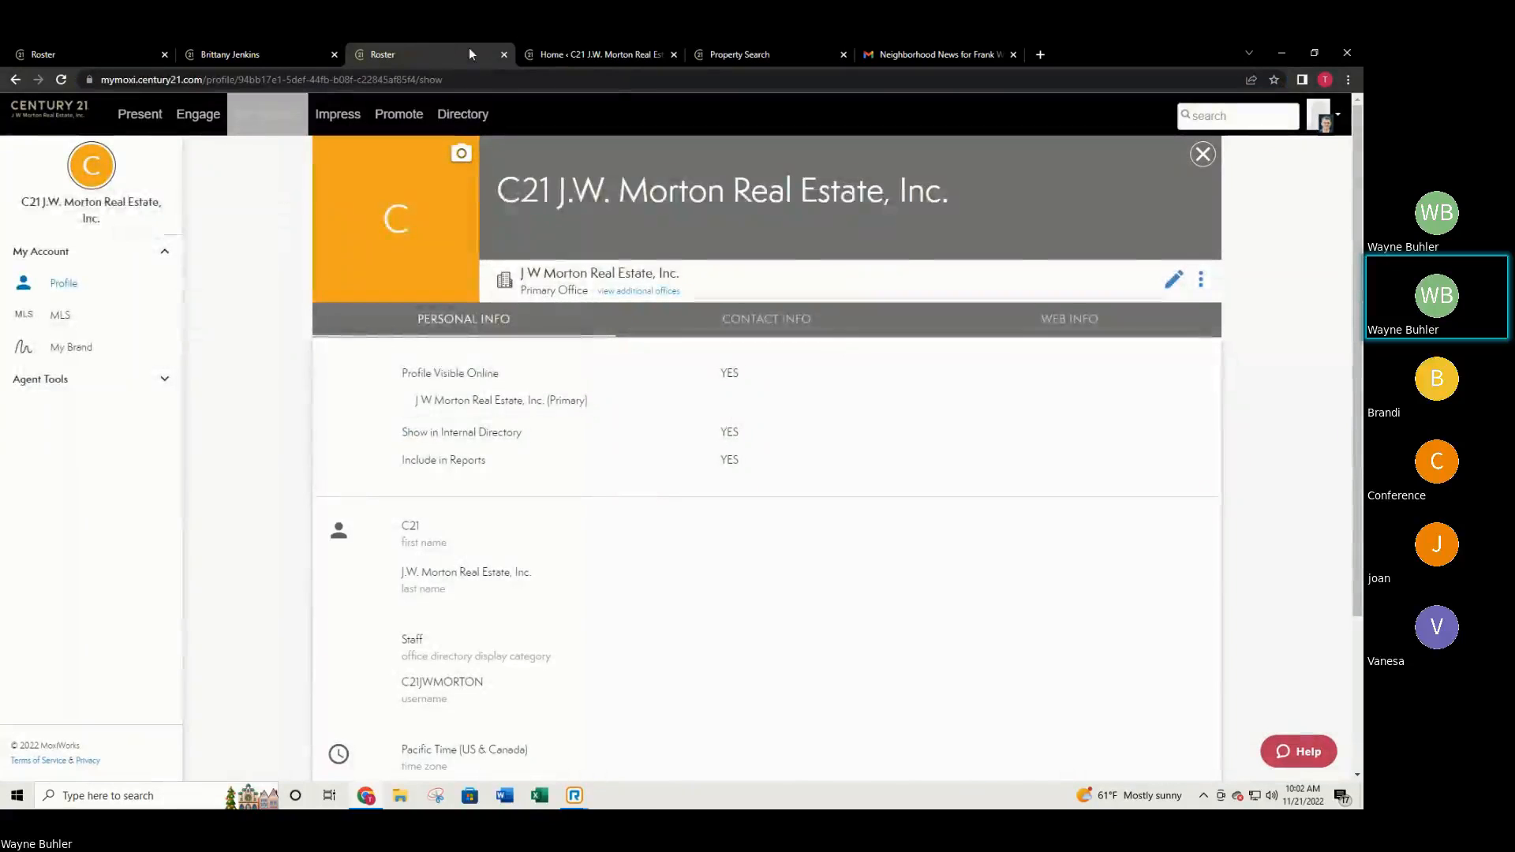
pyautogui.click(565, 49)
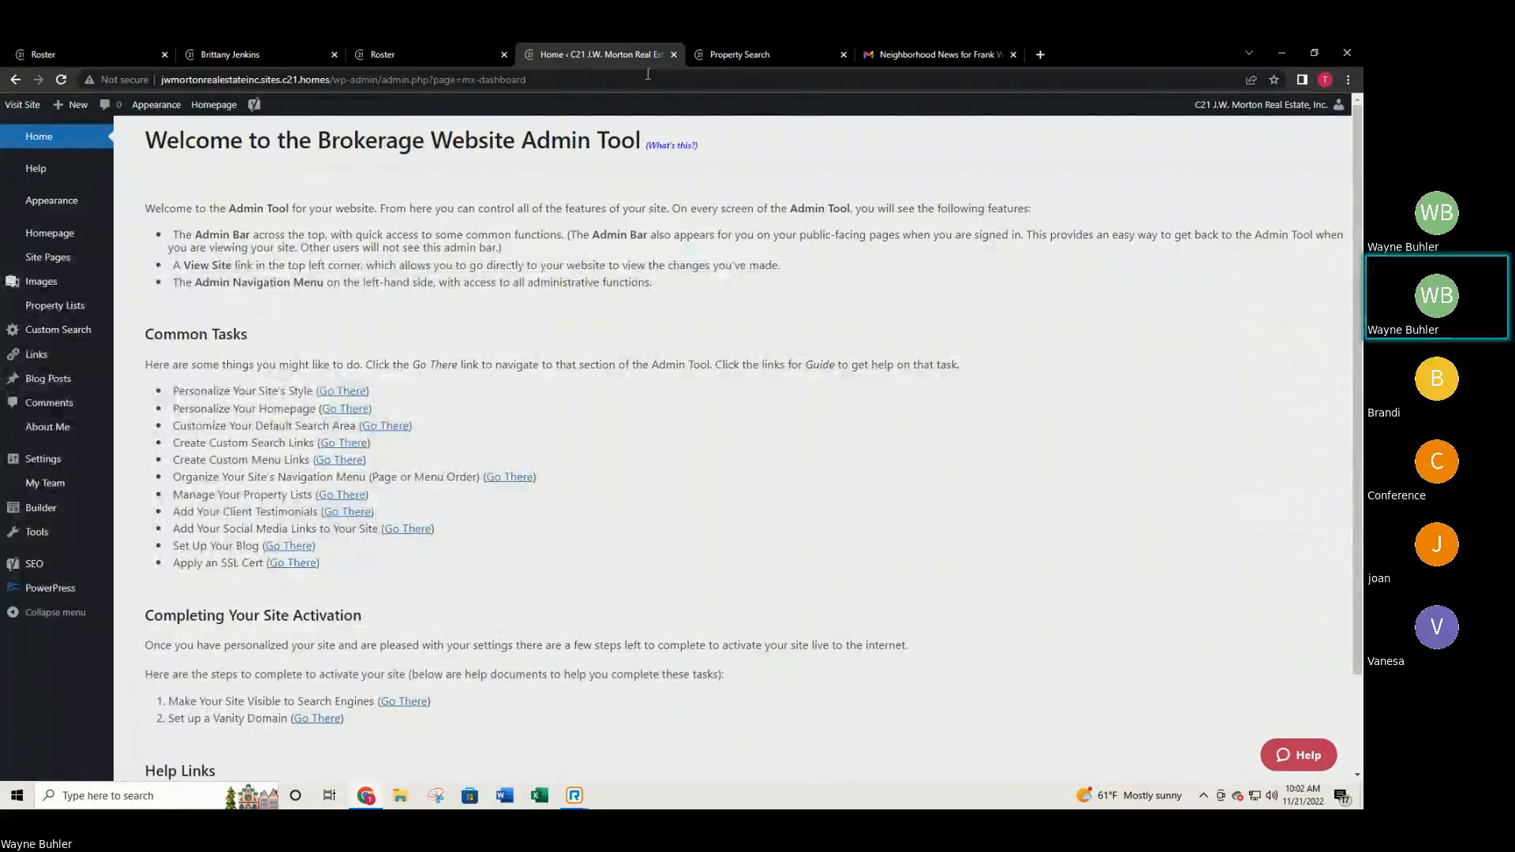
pyautogui.click(705, 56)
pyautogui.click(428, 45)
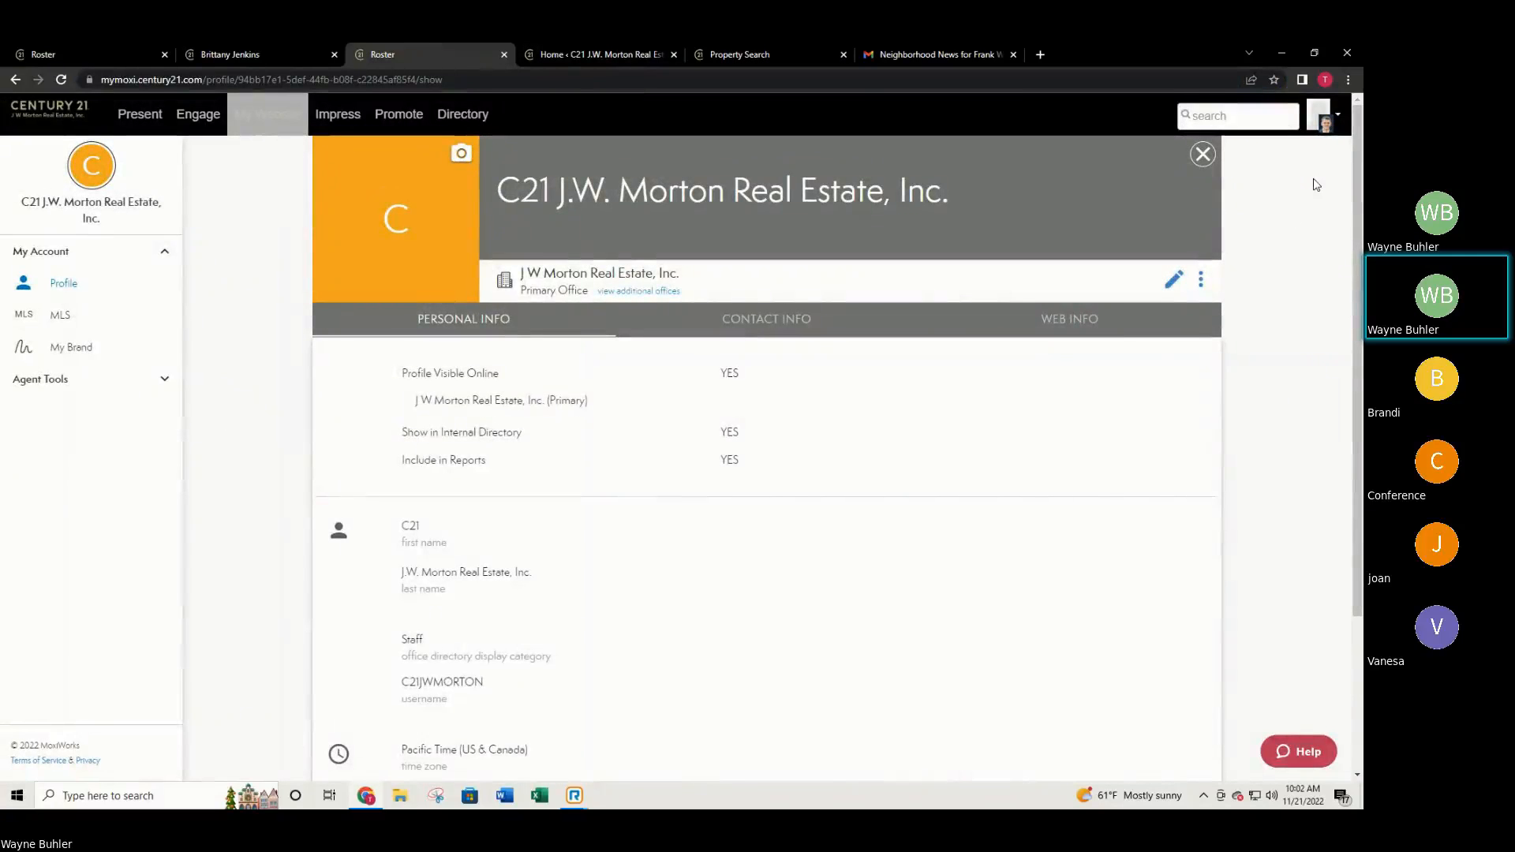
# Use the avatar menu's Switch User list to switch into one of the office's agents.
pyautogui.click(1326, 134)
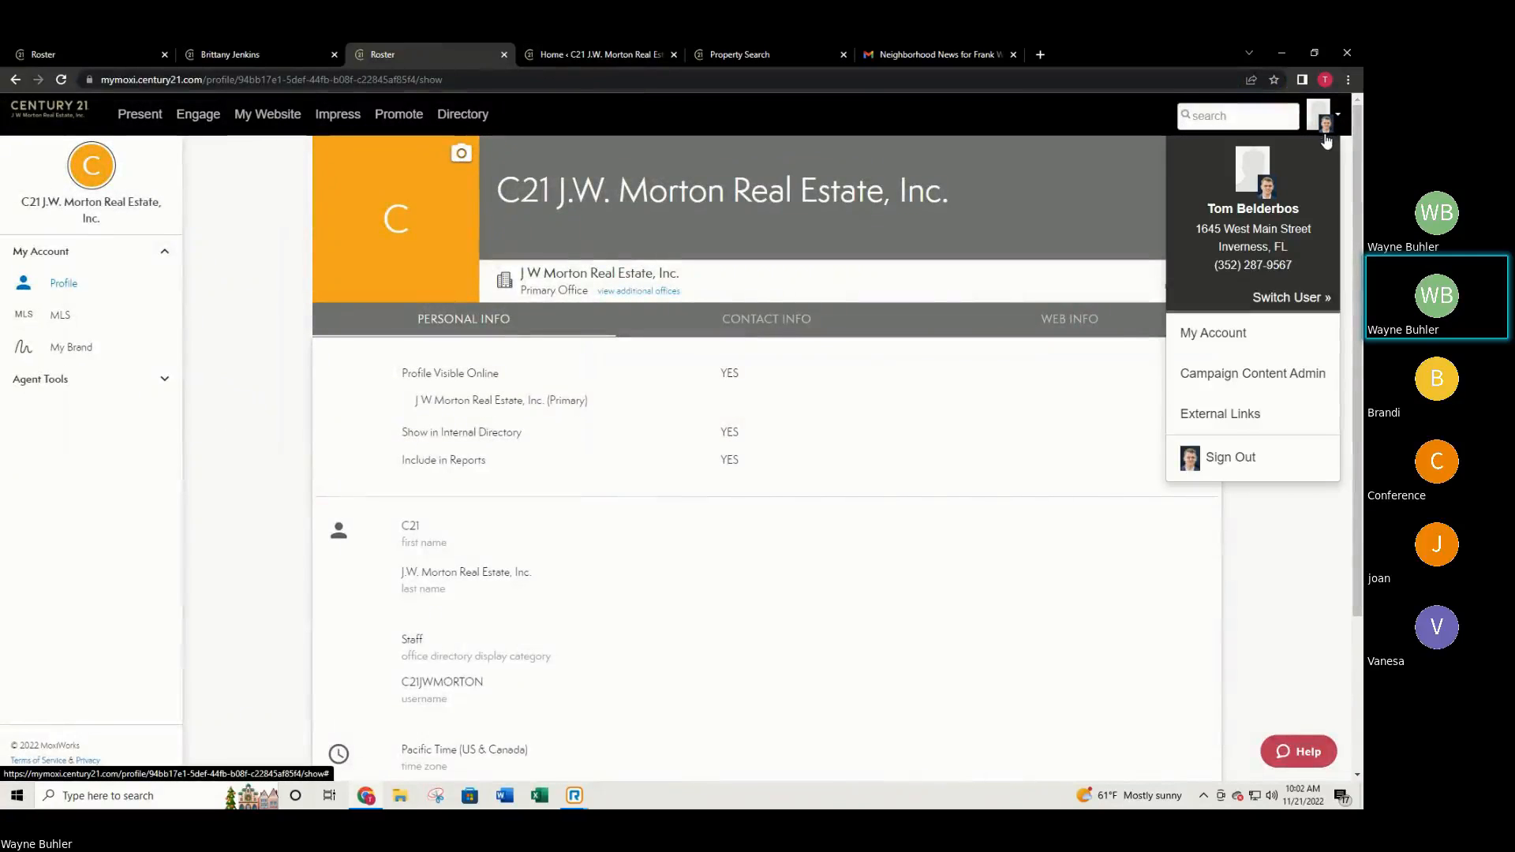
pyautogui.click(1294, 299)
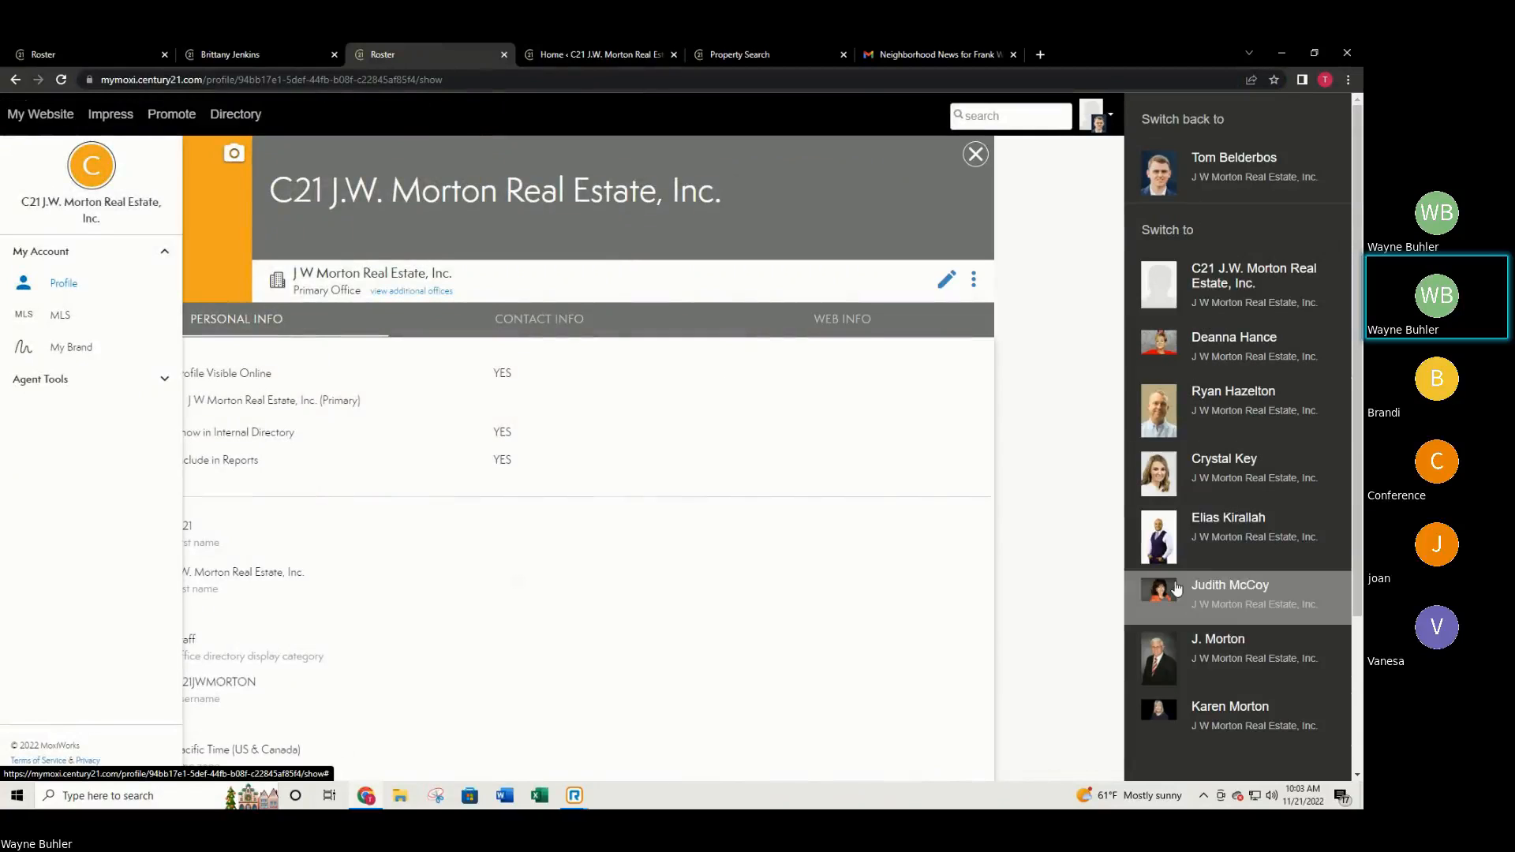
pyautogui.click(1102, 167)
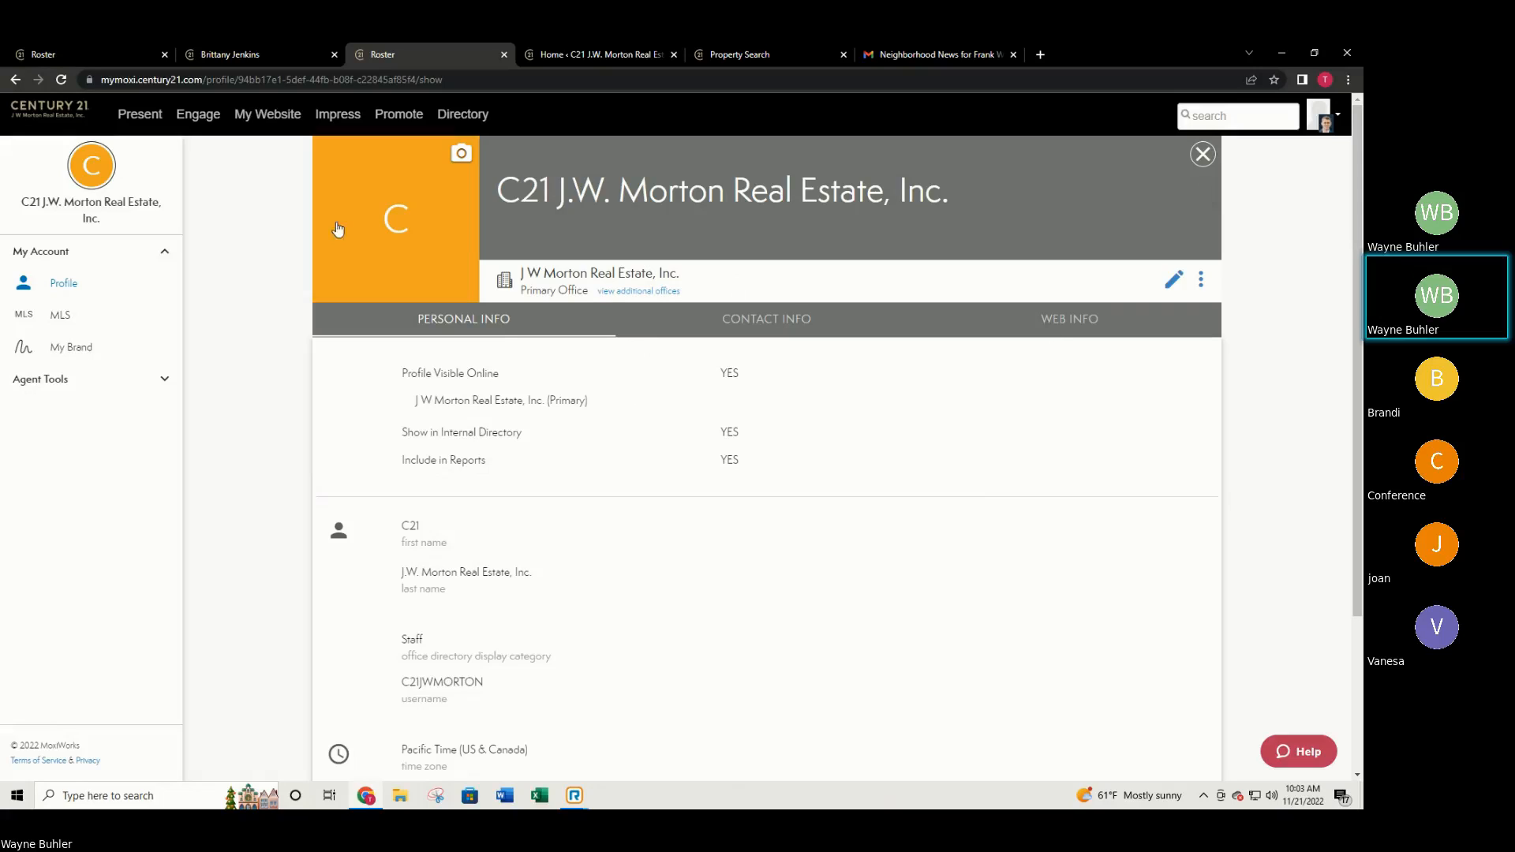
pyautogui.click(110, 385)
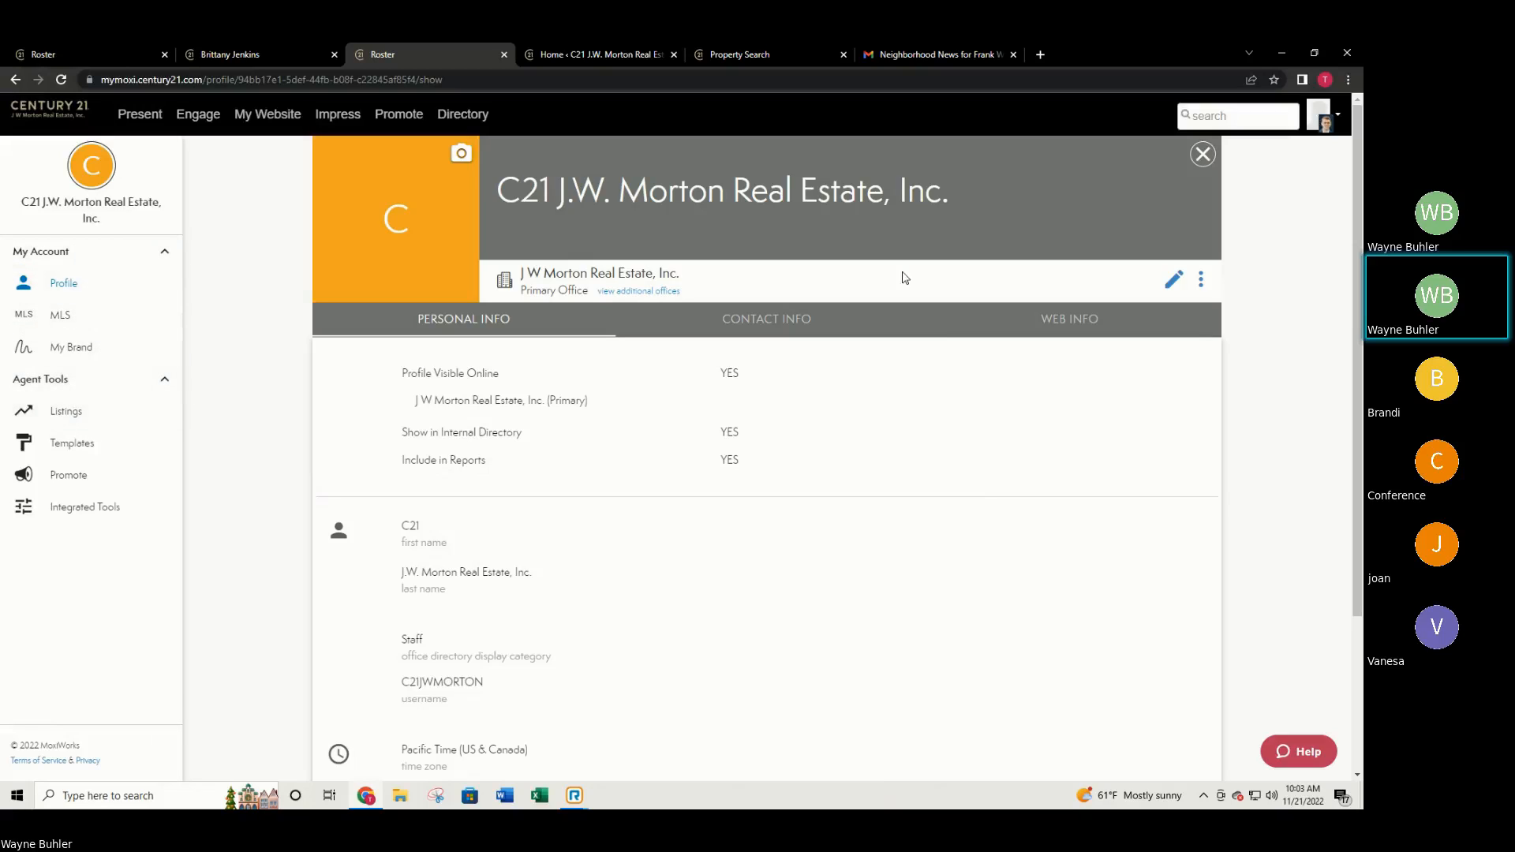
pyautogui.click(1333, 119)
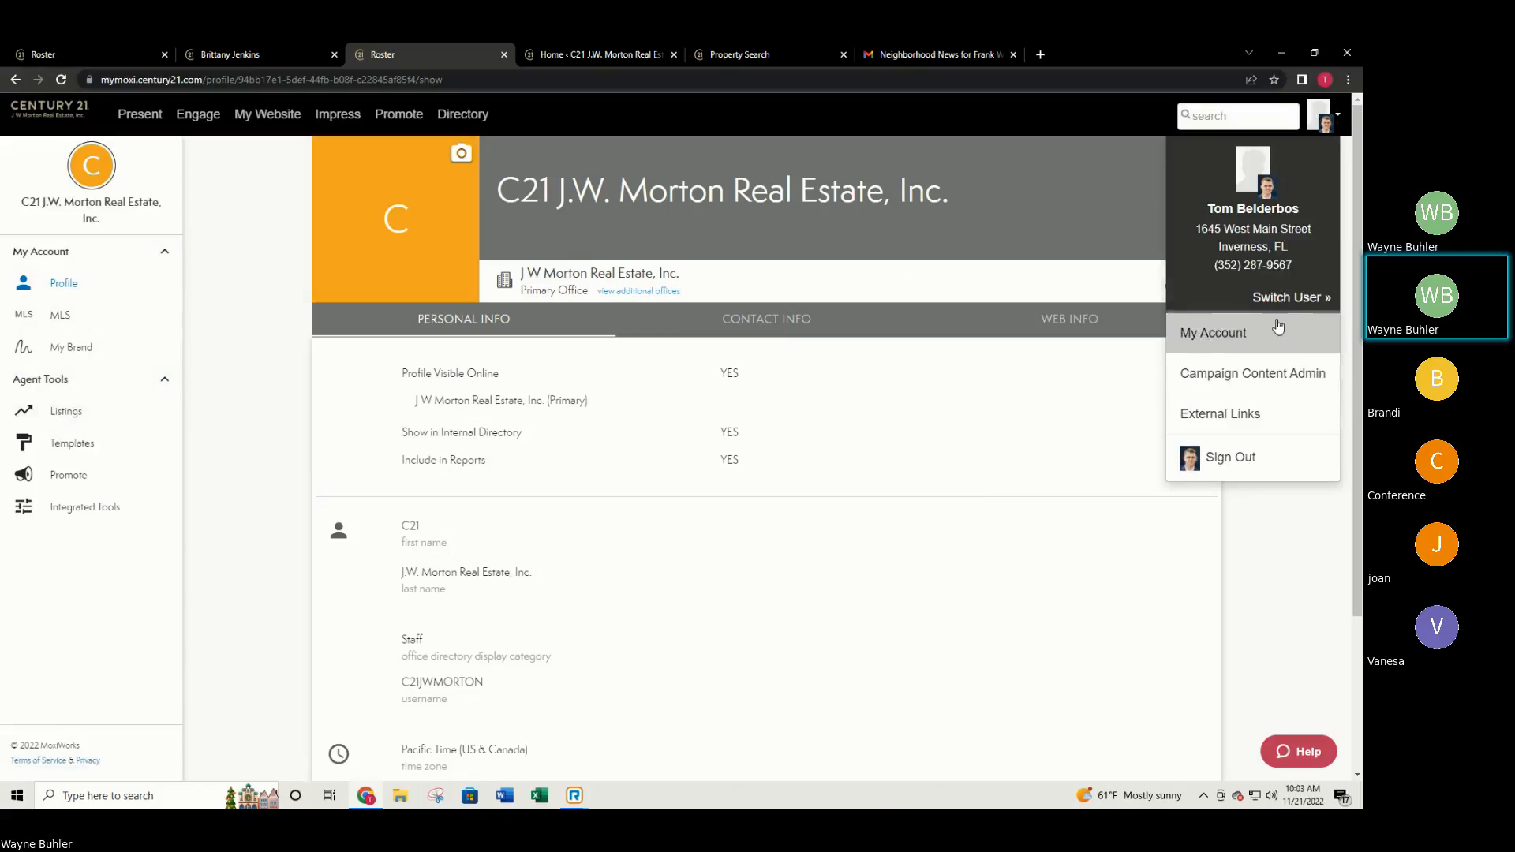
pyautogui.click(1243, 295)
pyautogui.click(1221, 353)
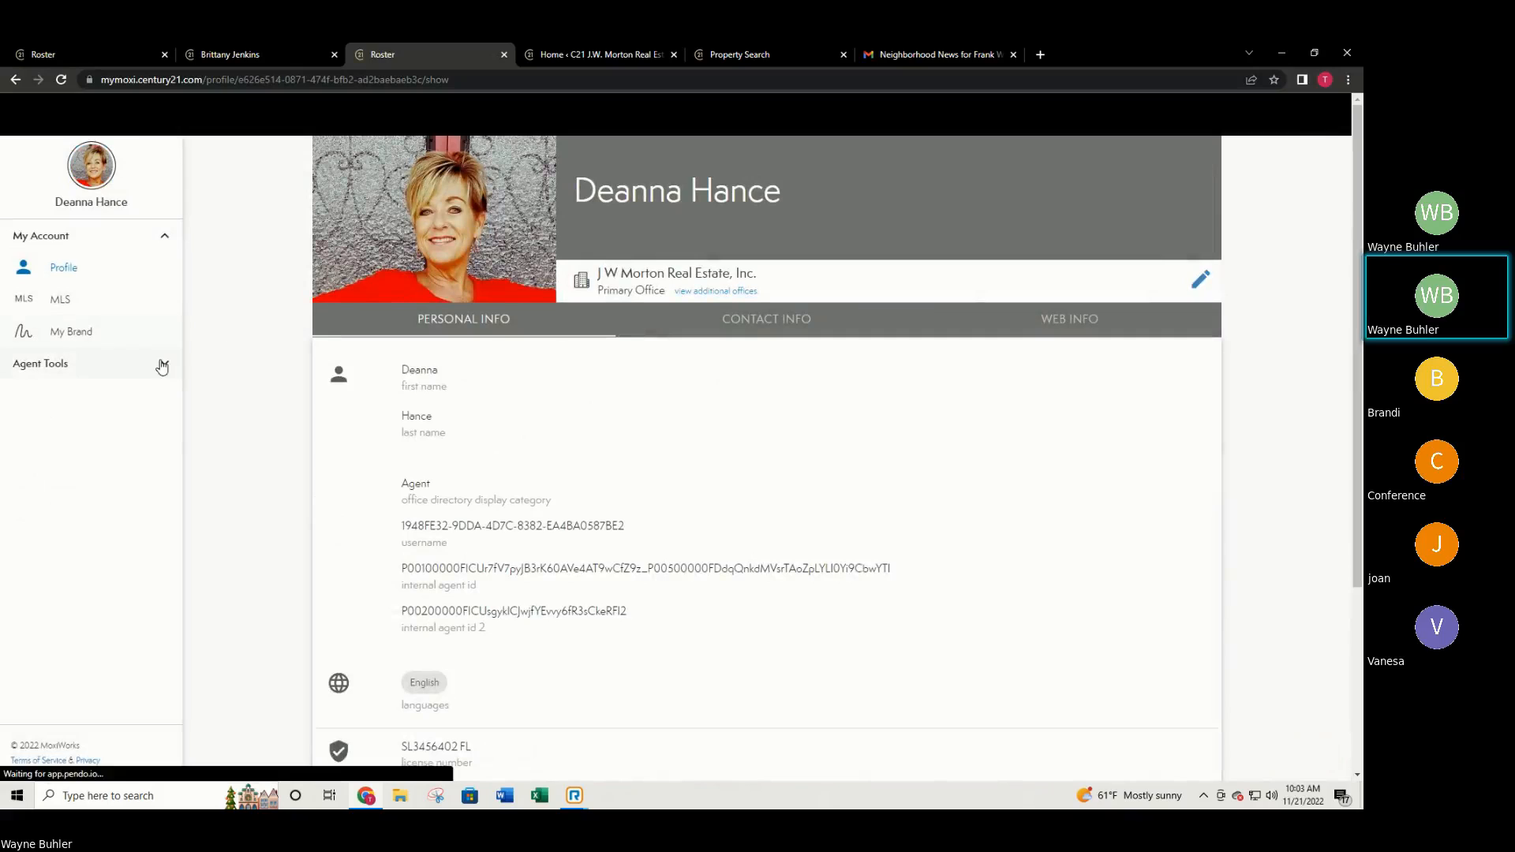
# Leave Agent Tools expanded in the sidebar, revealing Listings and Search Hot Sheet.
pyautogui.click(111, 373)
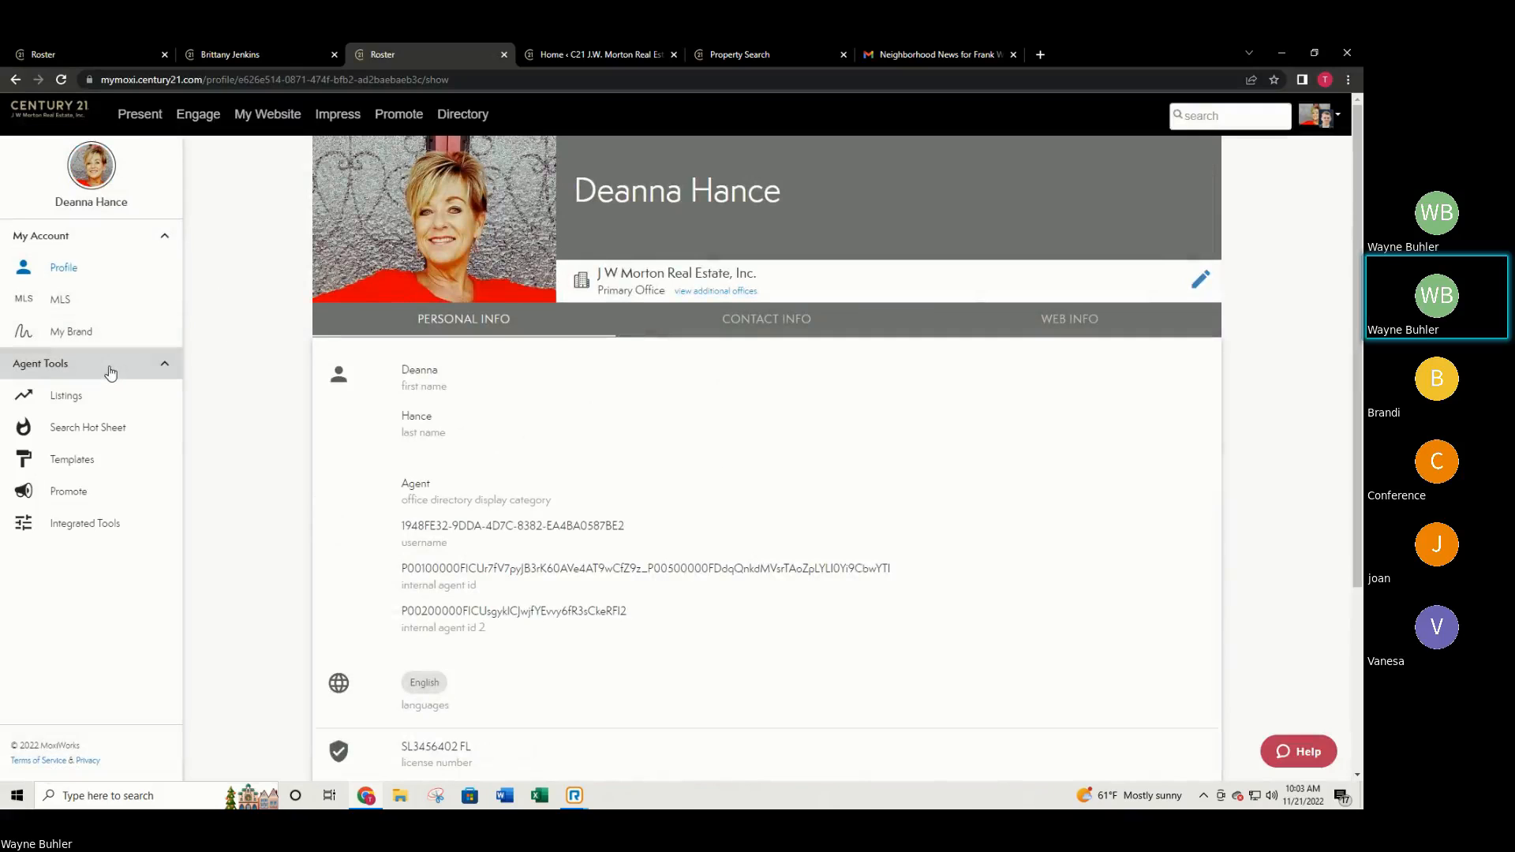
pyautogui.click(109, 371)
pyautogui.click(109, 247)
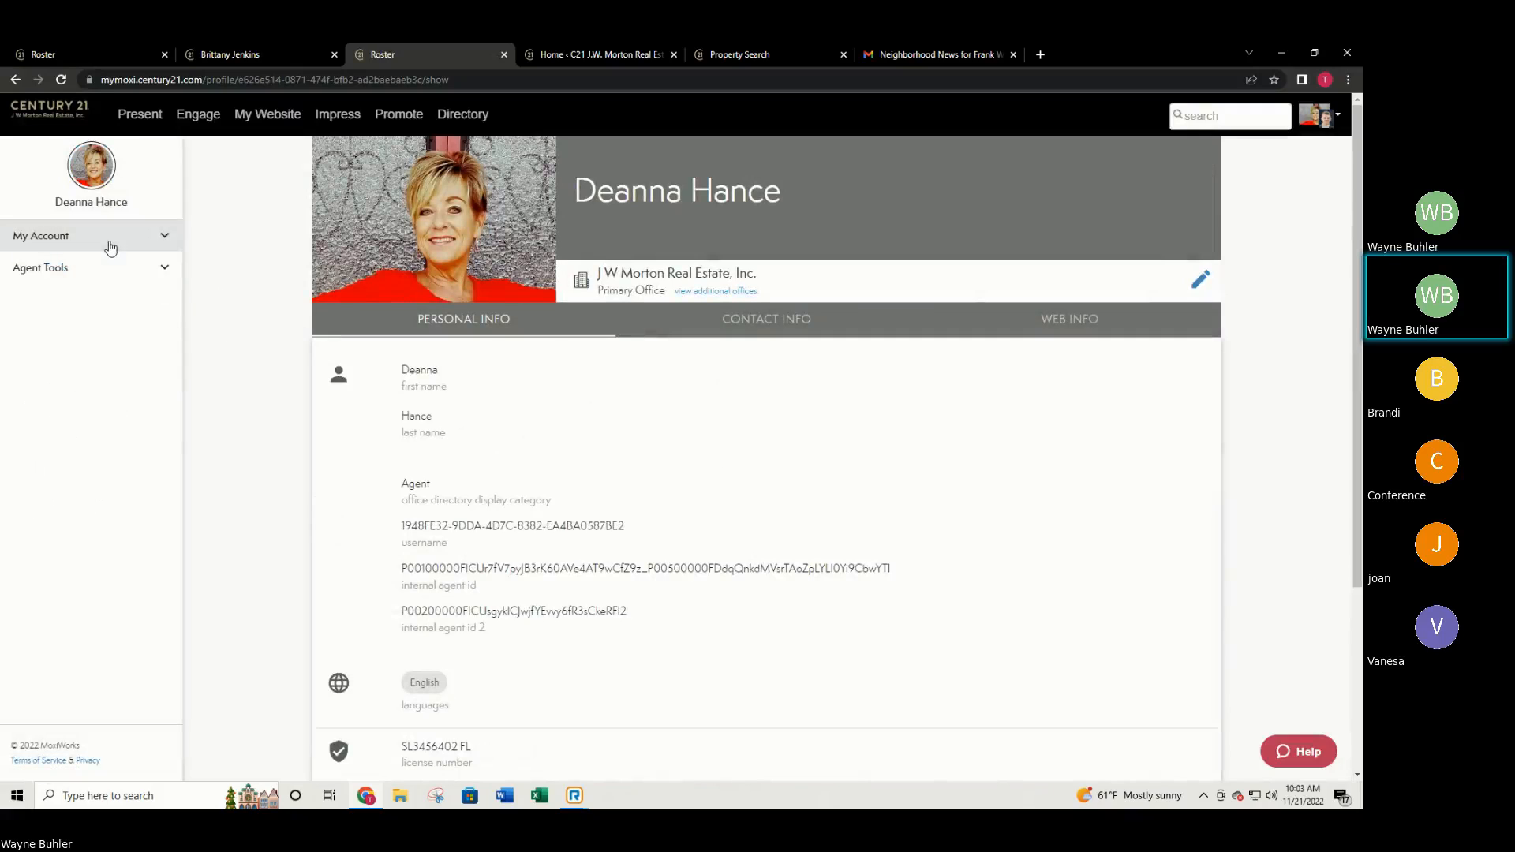
pyautogui.click(108, 246)
pyautogui.click(88, 371)
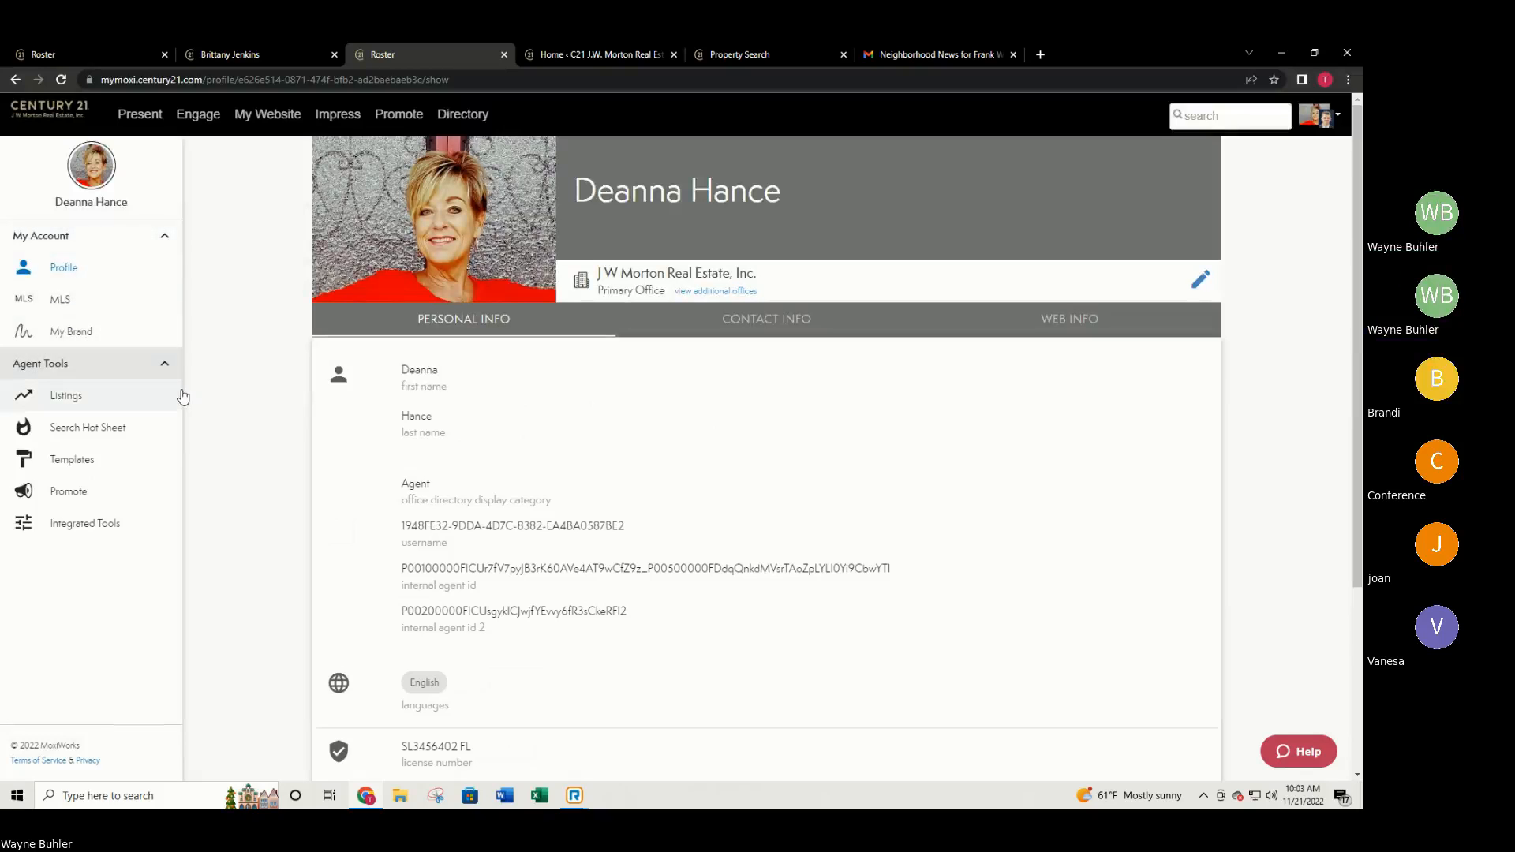
pyautogui.scroll(-2, 142, 429)
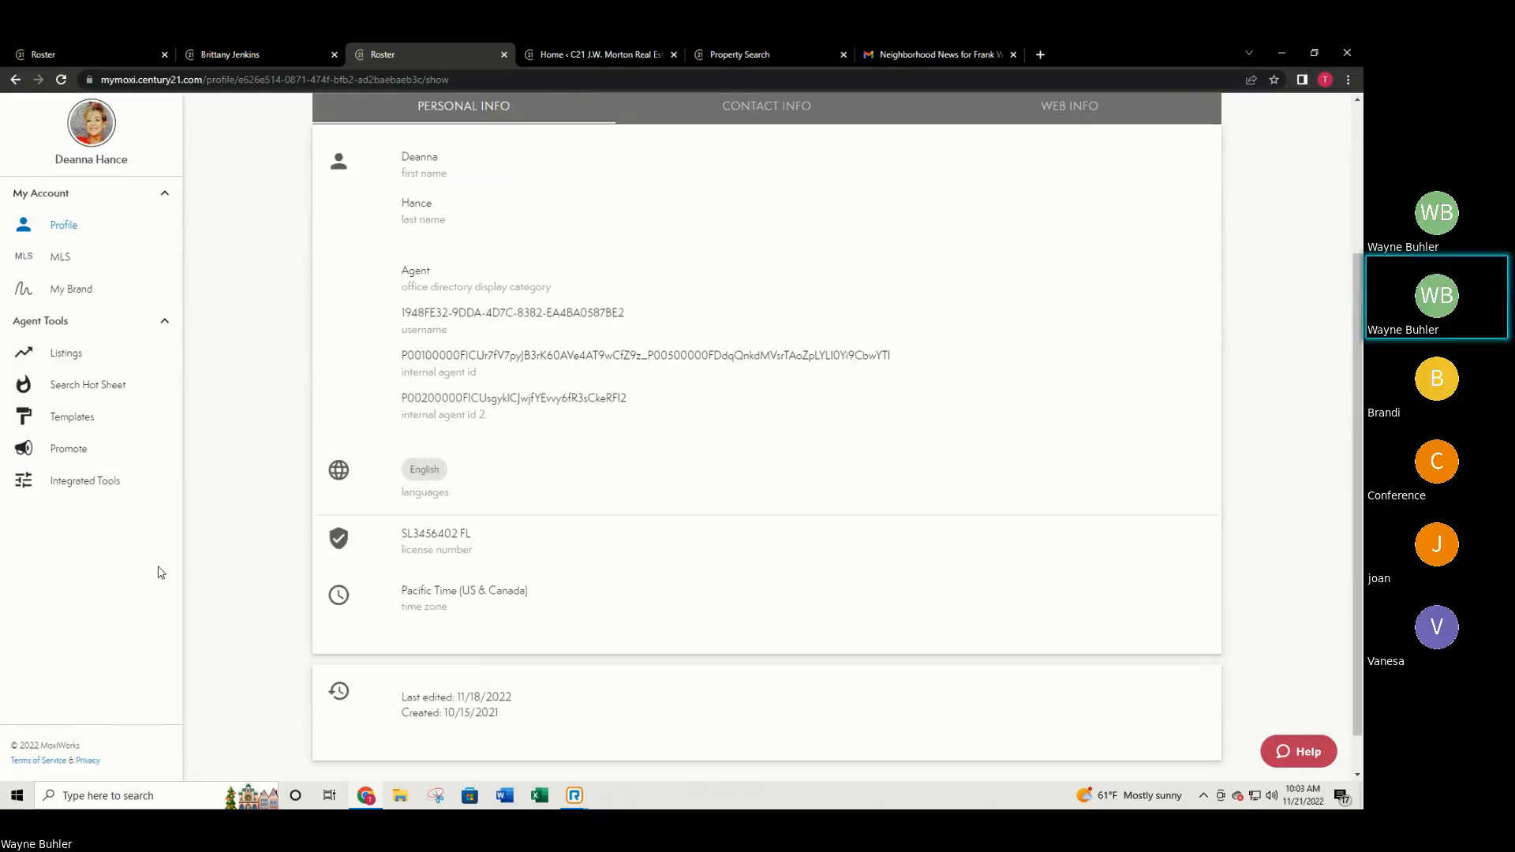
pyautogui.scroll(3, 162, 569)
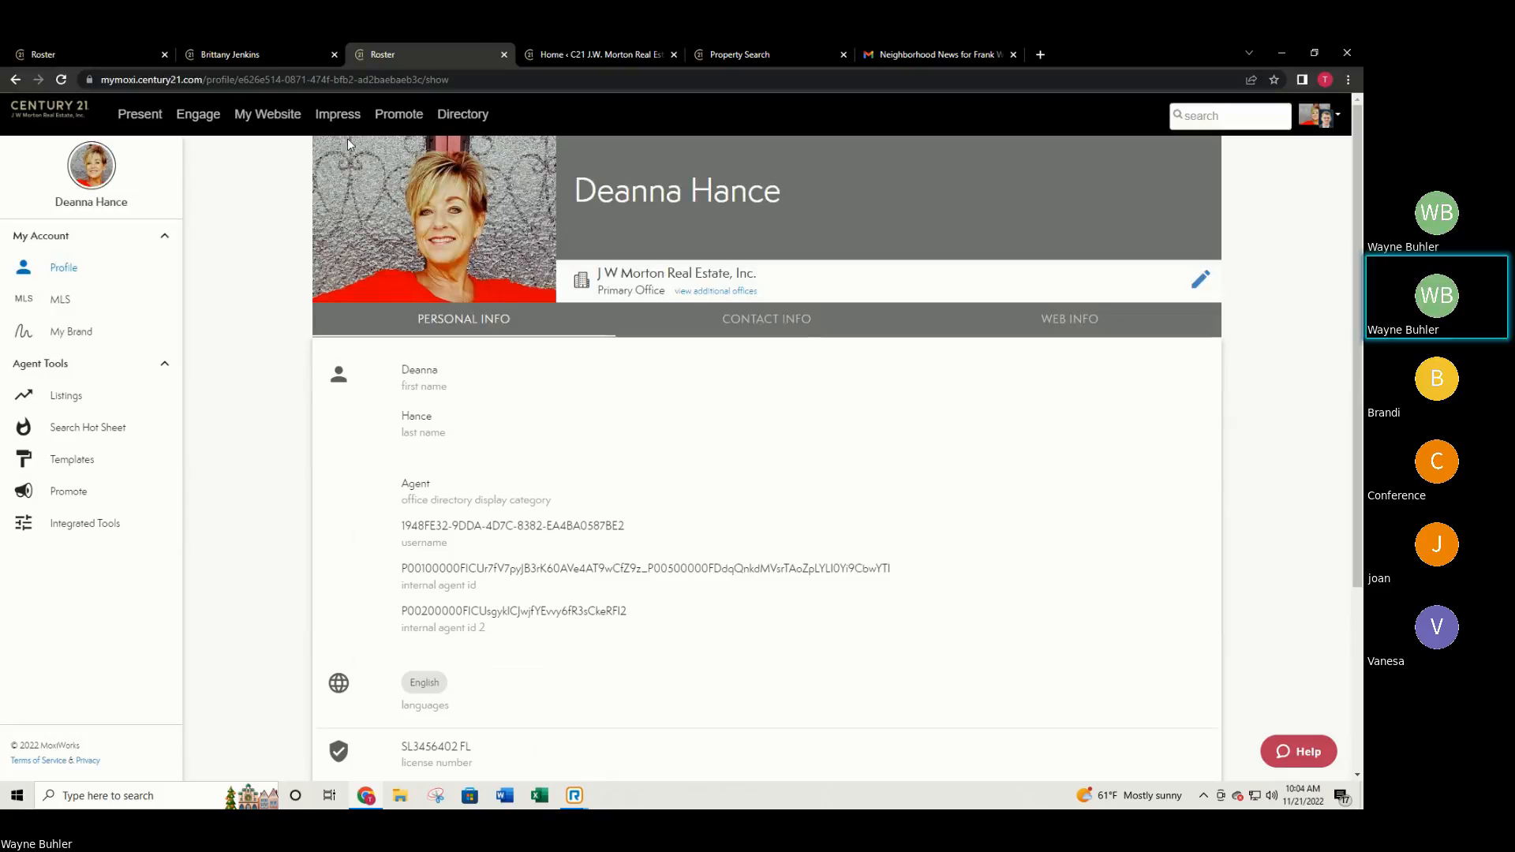
# Close the Roster, Admin Tool, Property Search, Gmail and agent website tabs.
pyautogui.click(504, 55)
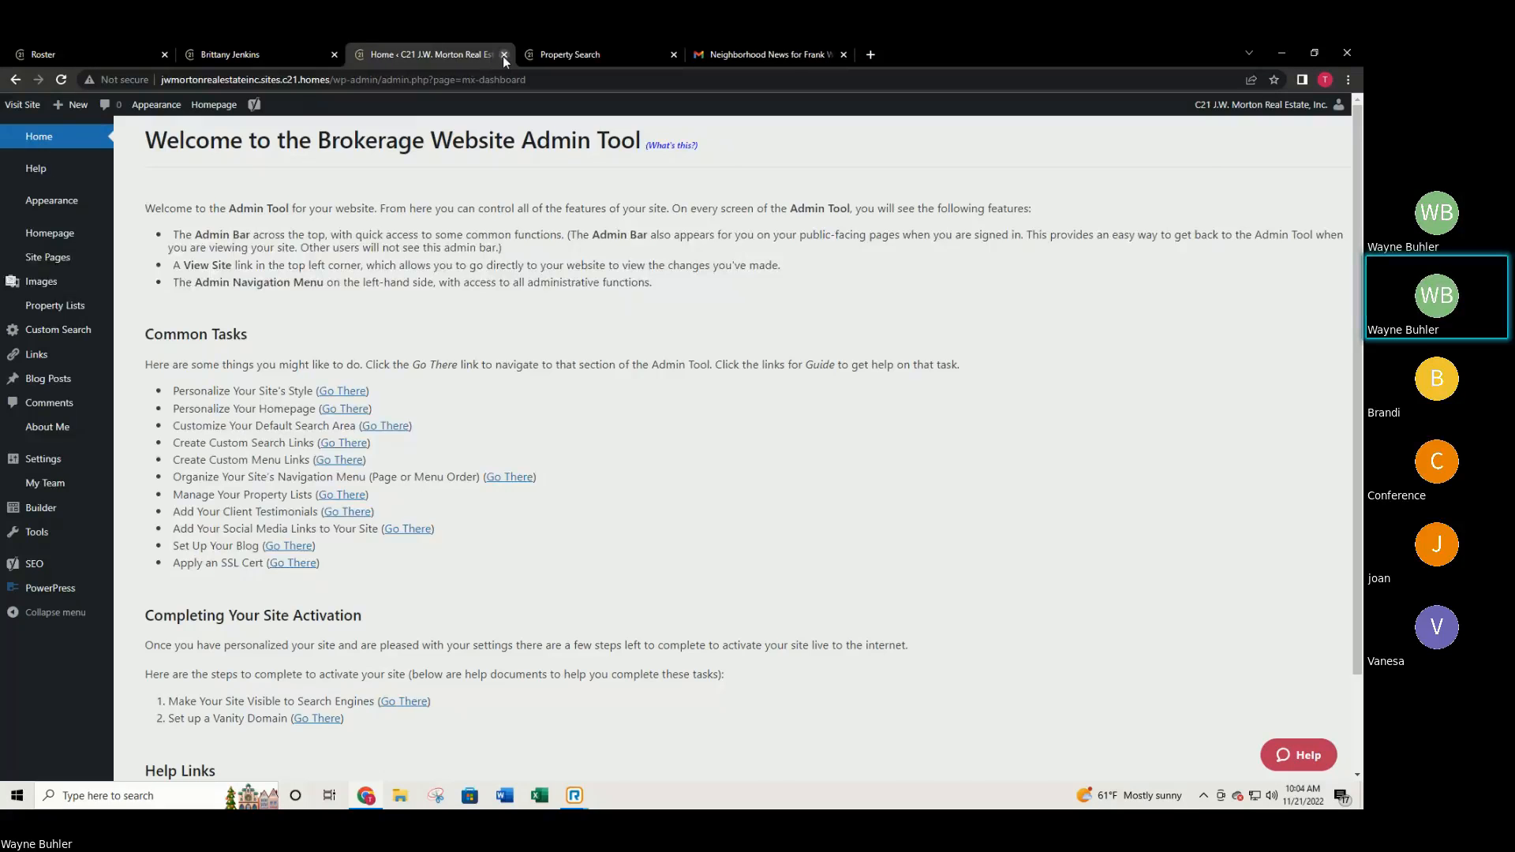
pyautogui.click(503, 56)
pyautogui.click(503, 56)
pyautogui.middleClick(503, 55)
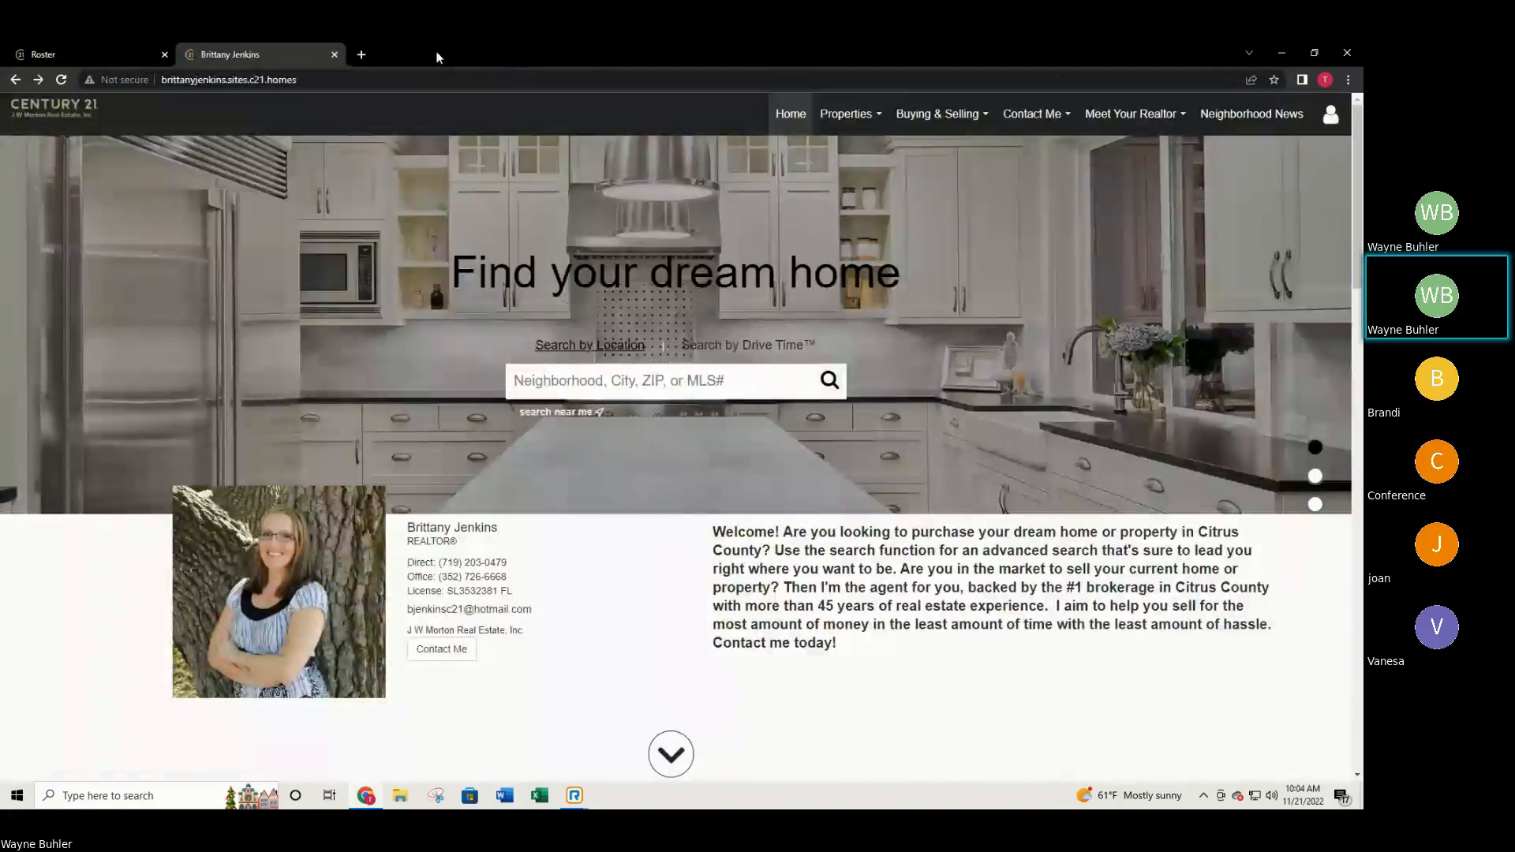
pyautogui.click(335, 54)
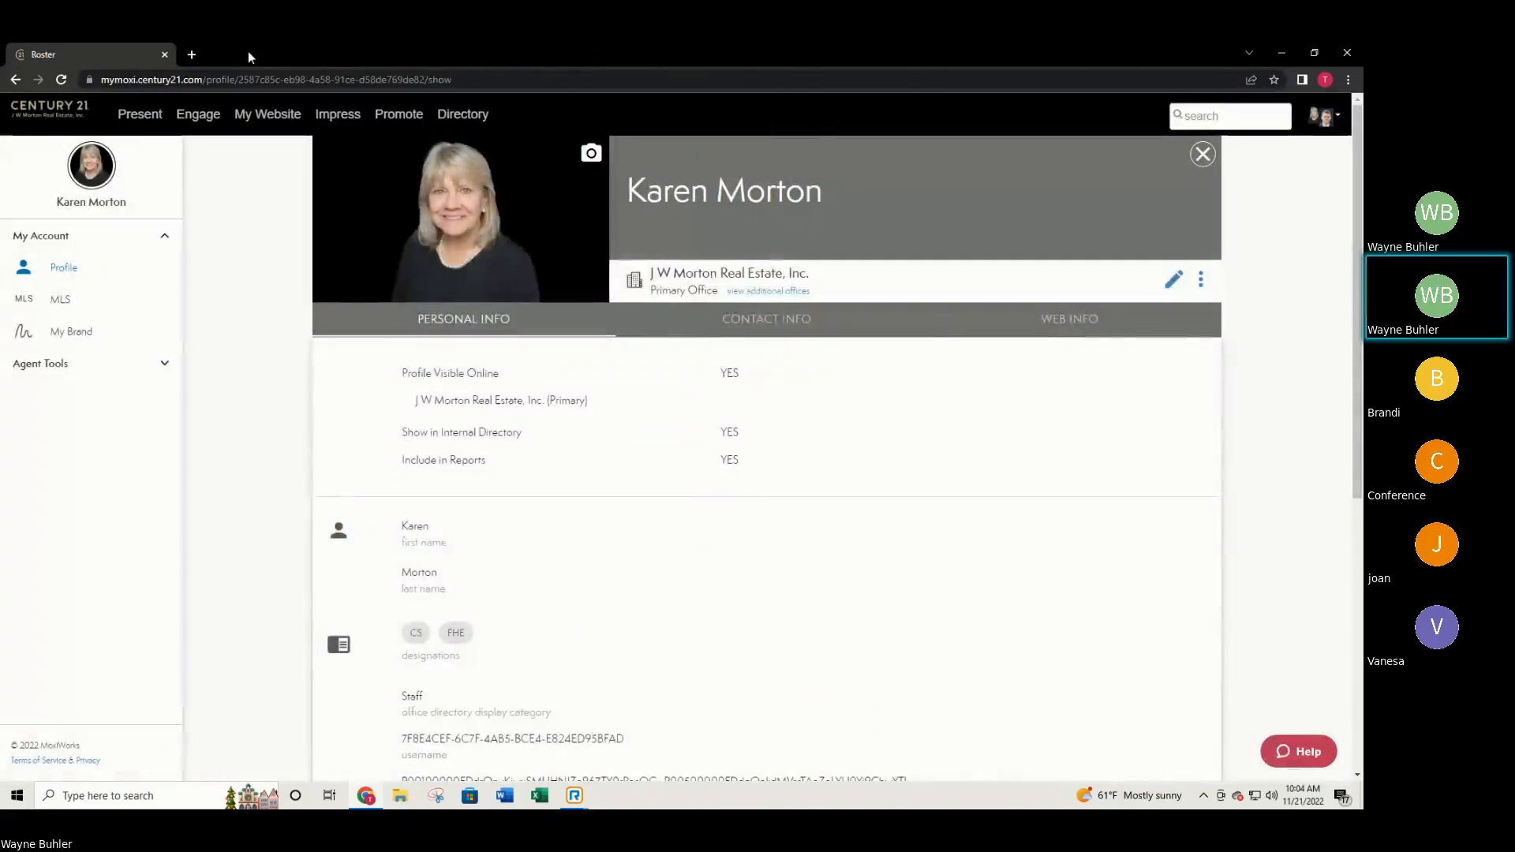
pyautogui.click(100, 362)
pyautogui.click(101, 363)
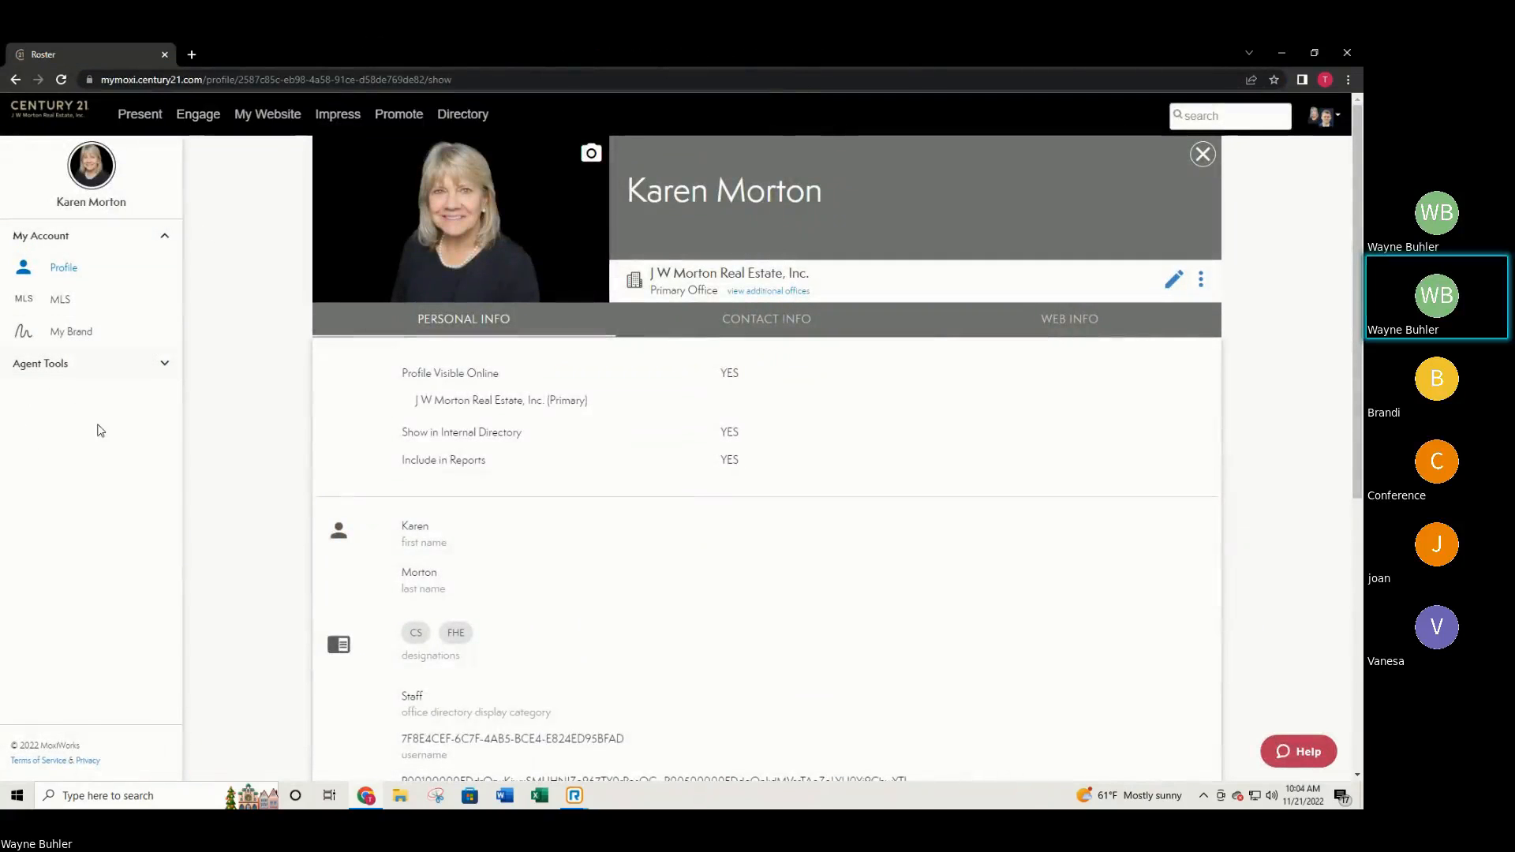